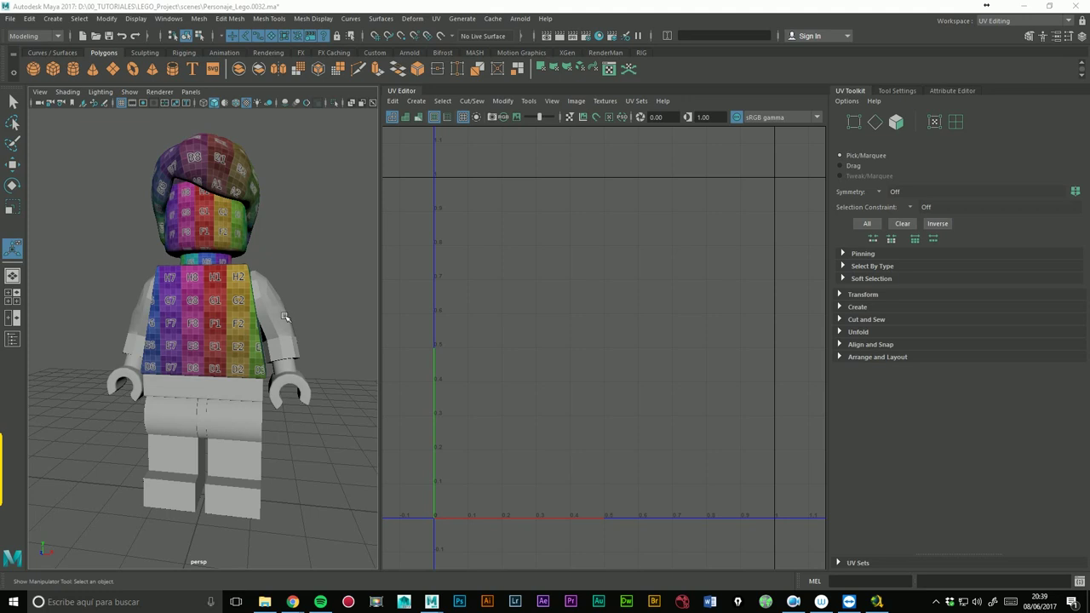
- Select the left arm (arm_l_geo) and marquee-select all six of its UV shells in the UV Editor
{"action": "left_click", "coordinate": [286, 317]}
{"action": "mouse_move", "coordinate": [317, 295]}
{"action": "left_mouse_down", "text": "alt"}
{"action": "mouse_move", "coordinate": [245, 340]}
{"action": "mouse_move", "coordinate": [295, 327]}
{"action": "mouse_move", "coordinate": [307, 309]}
{"action": "left_mouse_up", "text": "alt"}
{"action": "left_click", "coordinate": [203, 324]}
{"action": "left_click", "coordinate": [294, 327]}
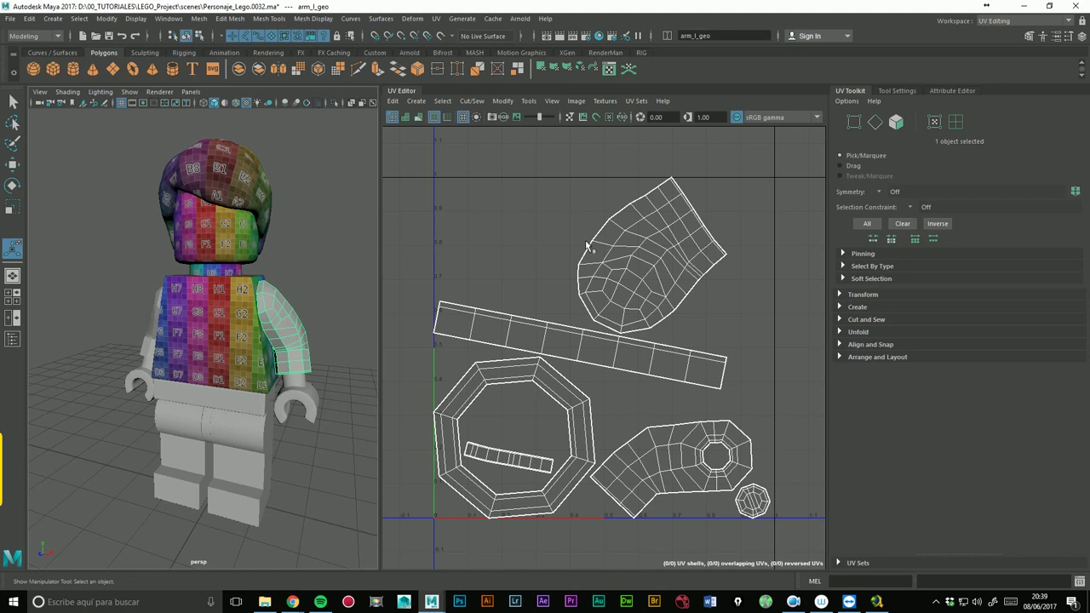
{"action": "scroll", "coordinate": [689, 249], "scroll_direction": "down", "scroll_amount": 3}
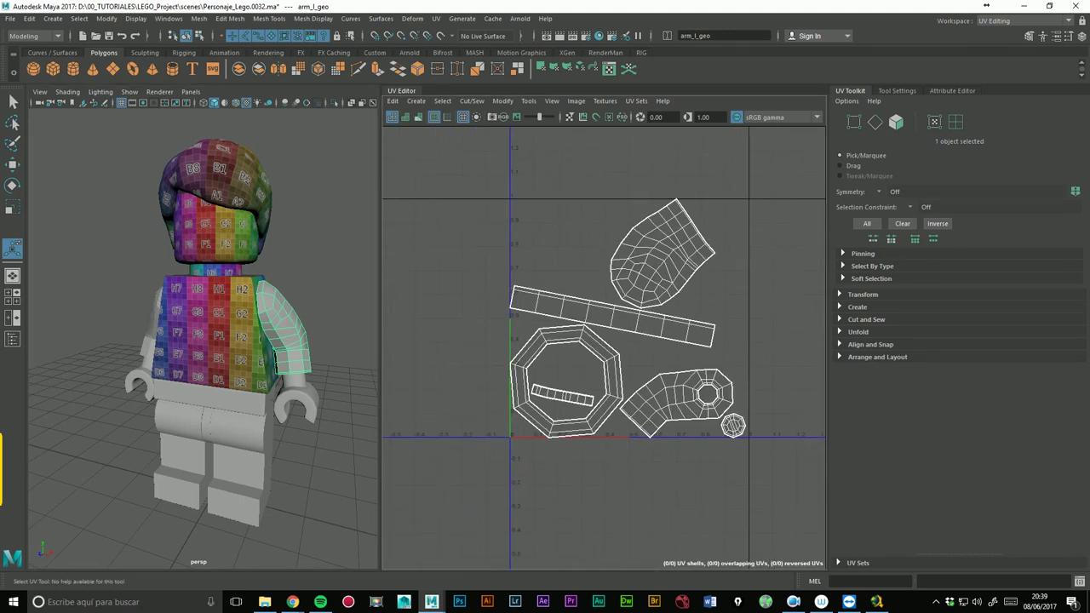
{"action": "right_click_drag", "start_coordinate": [645, 255], "coordinate": [588, 243]}
{"action": "left_click_drag", "start_coordinate": [477, 177], "coordinate": [802, 478]}
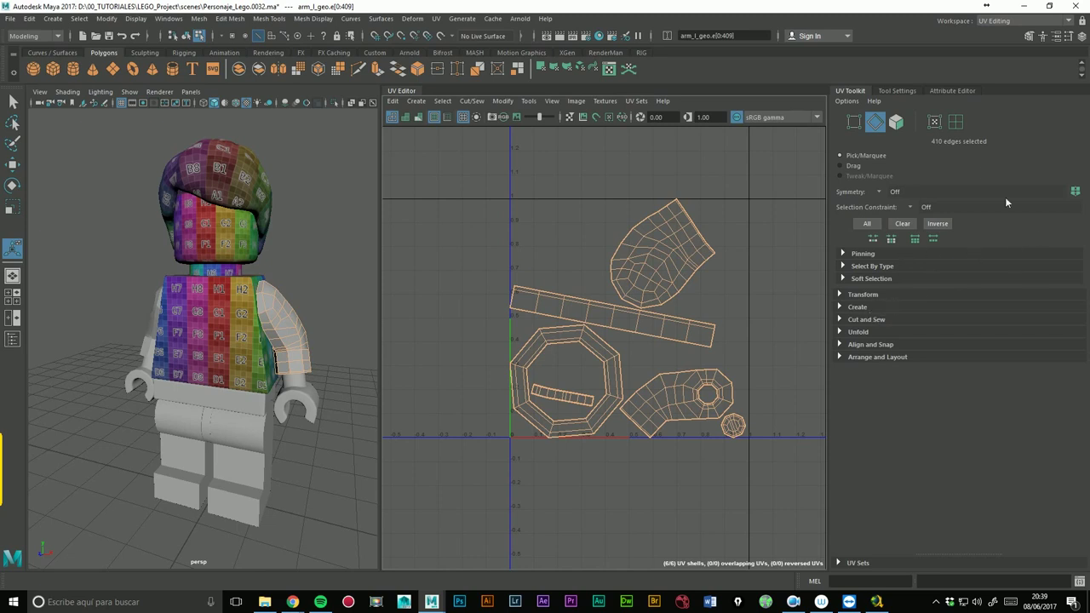
- Sew all of the left arm's UVs into one shell with Cut and Sew > Sew
{"action": "left_click", "coordinate": [857, 333]}
{"action": "left_click", "coordinate": [862, 320]}
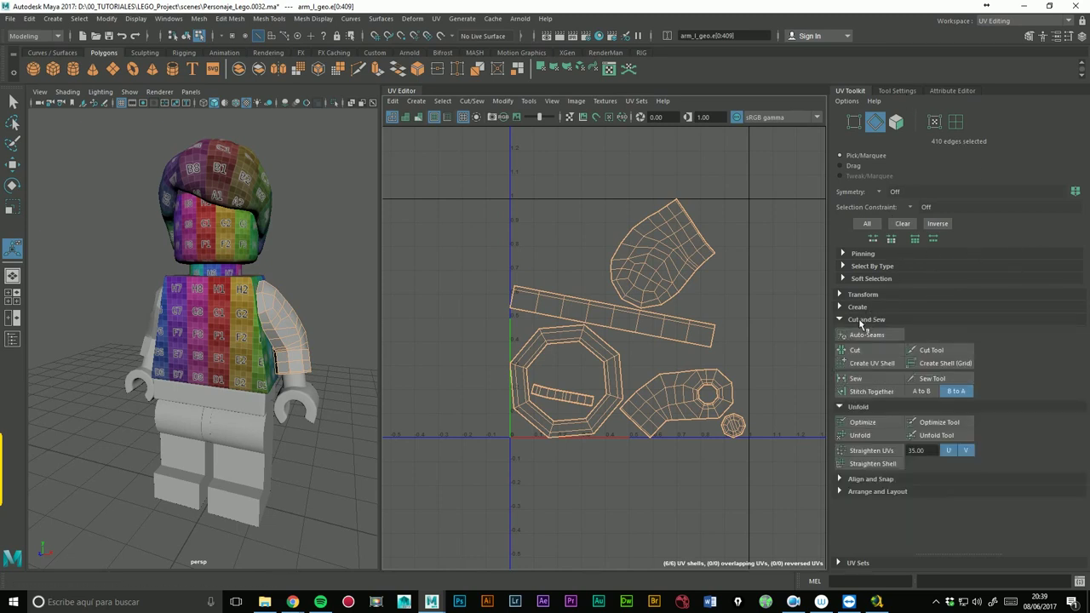
{"action": "left_click", "coordinate": [868, 378]}
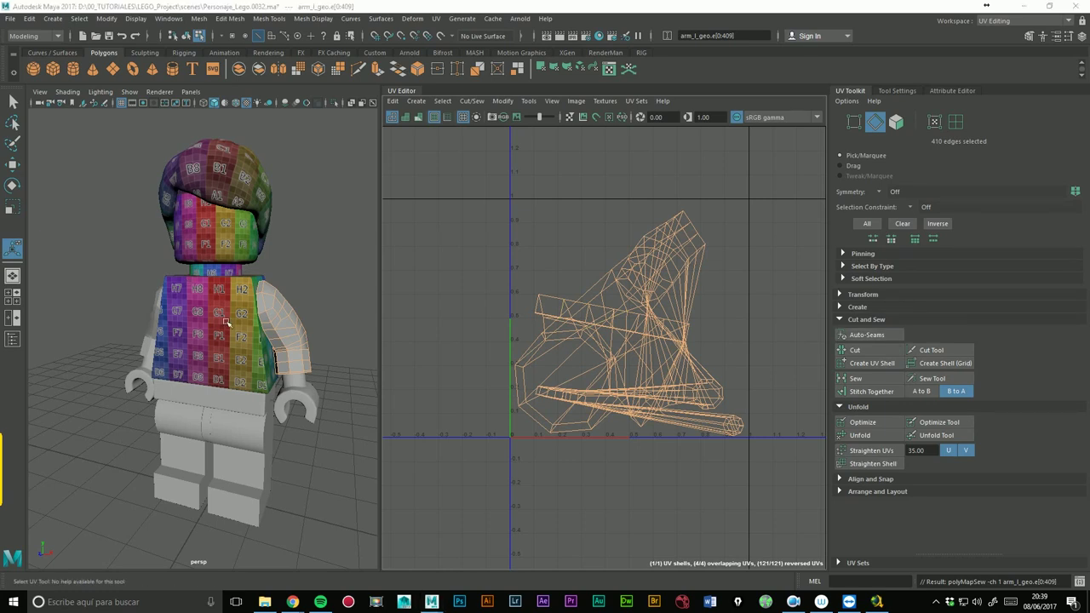
- Isolate the arm in the perspective view and zoom in close on the hand
{"action": "left_click_drag", "start_coordinate": [195, 374], "coordinate": [213, 340], "text": "alt"}
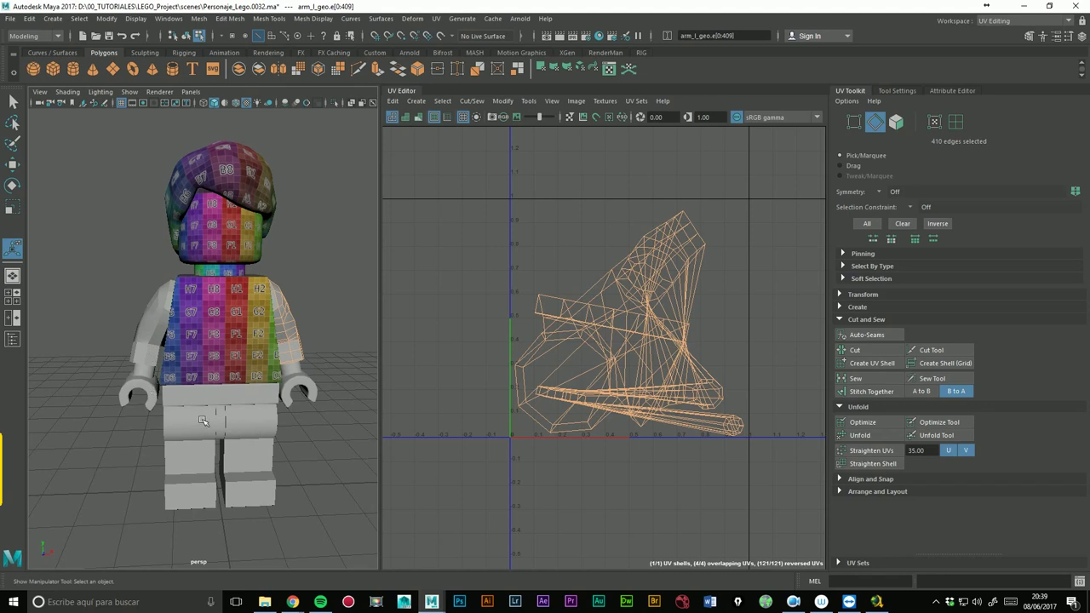
{"action": "left_click_drag", "start_coordinate": [314, 402], "coordinate": [274, 336], "text": "alt"}
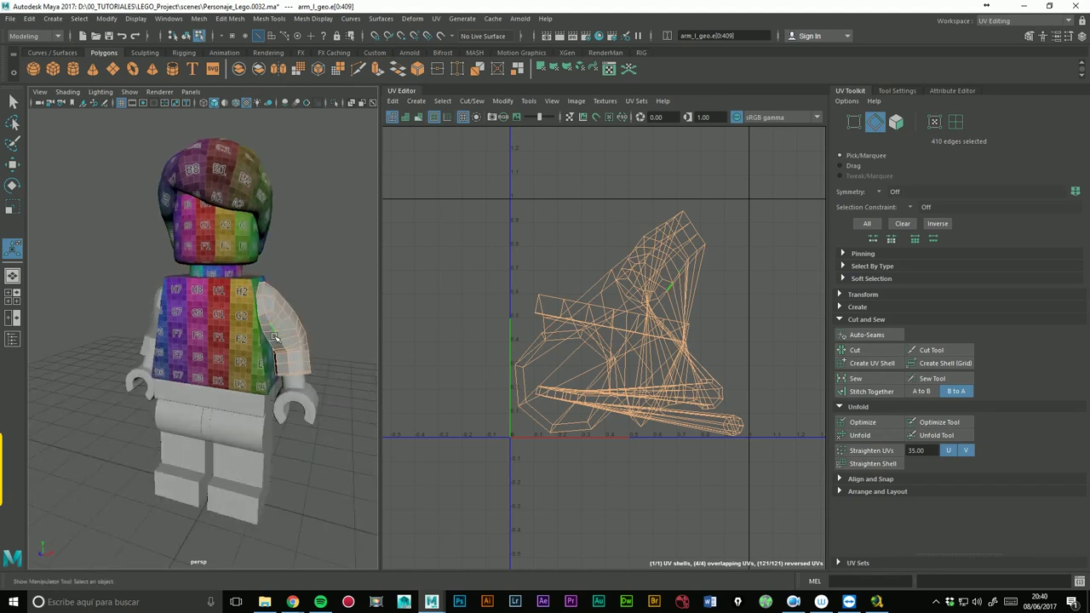
{"action": "left_click_drag", "start_coordinate": [262, 381], "coordinate": [281, 374], "text": "alt"}
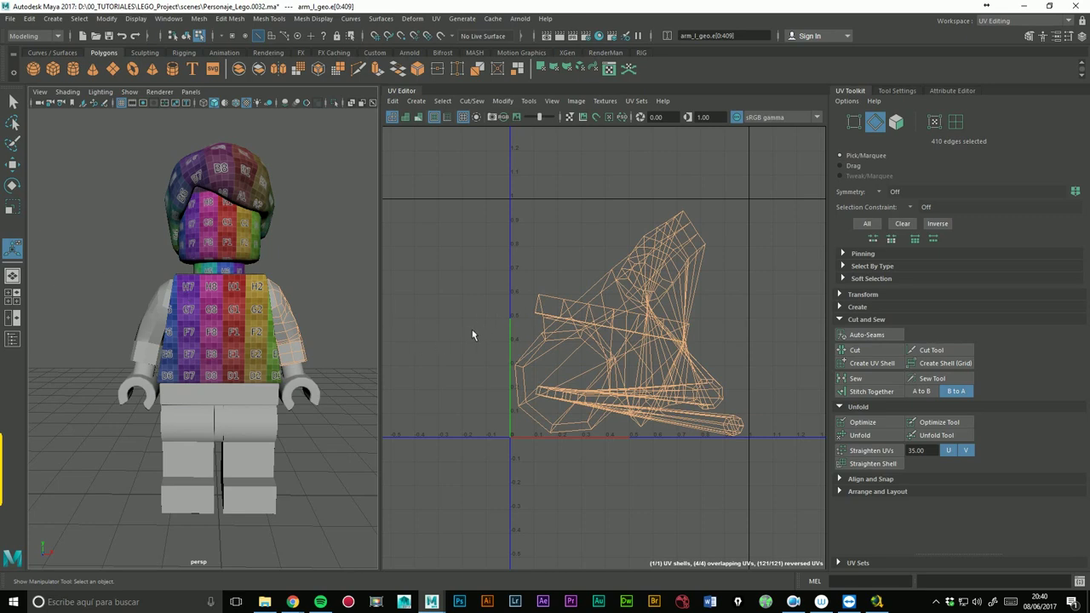
{"action": "left_click_drag", "start_coordinate": [309, 313], "coordinate": [309, 308], "text": "alt"}
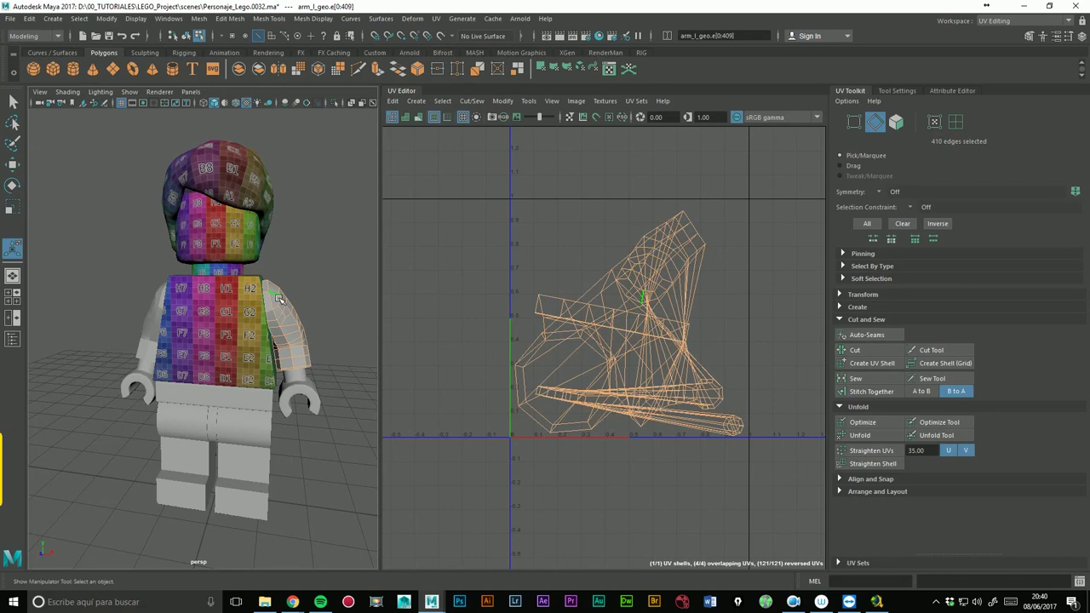
{"action": "middle_click_drag", "start_coordinate": [588, 307], "coordinate": [562, 305], "text": "alt"}
{"action": "scroll", "coordinate": [562, 298], "scroll_direction": "up", "scroll_amount": 2}
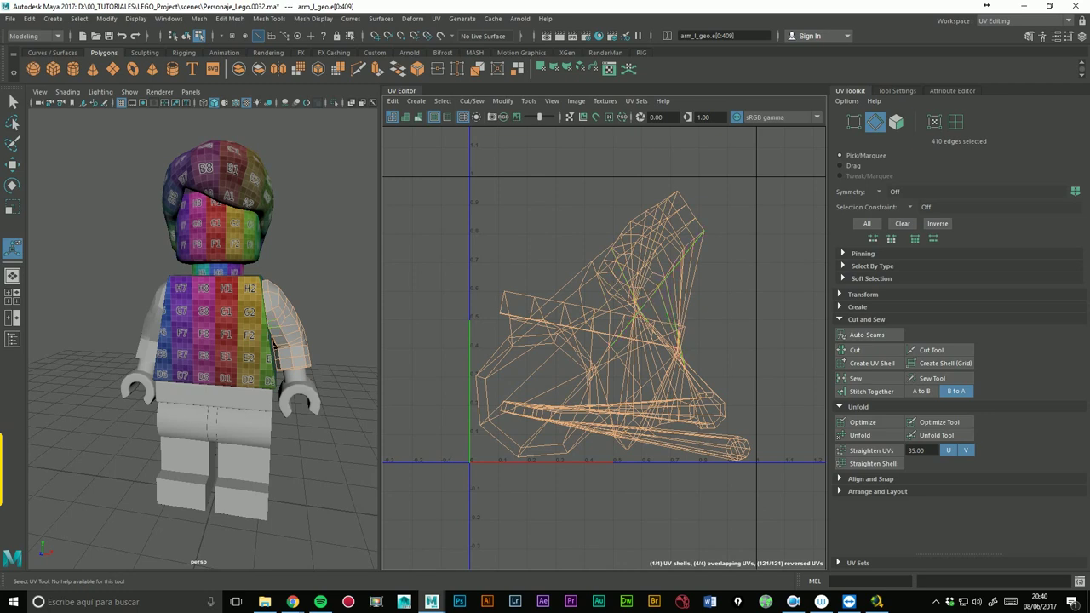
{"action": "right_click_drag", "start_coordinate": [548, 298], "coordinate": [562, 287], "text": "alt"}
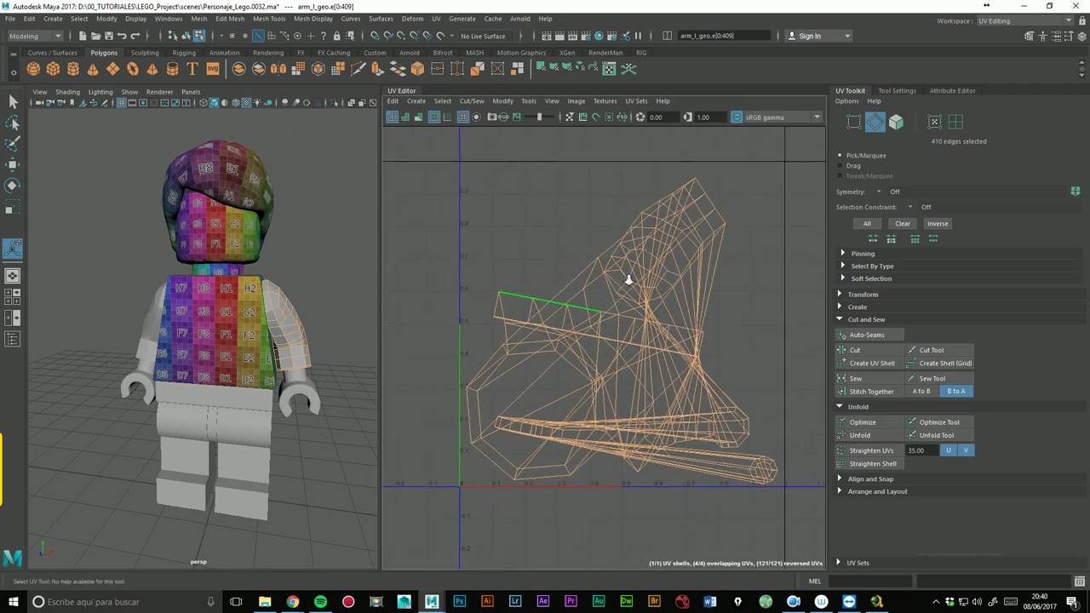
{"action": "left_click", "coordinate": [335, 102]}
{"action": "mouse_move", "coordinate": [303, 273]}
{"action": "left_mouse_down", "text": "alt"}
{"action": "mouse_move", "coordinate": [357, 273]}
{"action": "mouse_move", "coordinate": [214, 352]}
{"action": "mouse_move", "coordinate": [255, 392]}
{"action": "mouse_move", "coordinate": [292, 309]}
{"action": "left_mouse_up", "text": "alt"}
{"action": "right_click_drag", "start_coordinate": [292, 309], "coordinate": [401, 285], "text": "alt"}
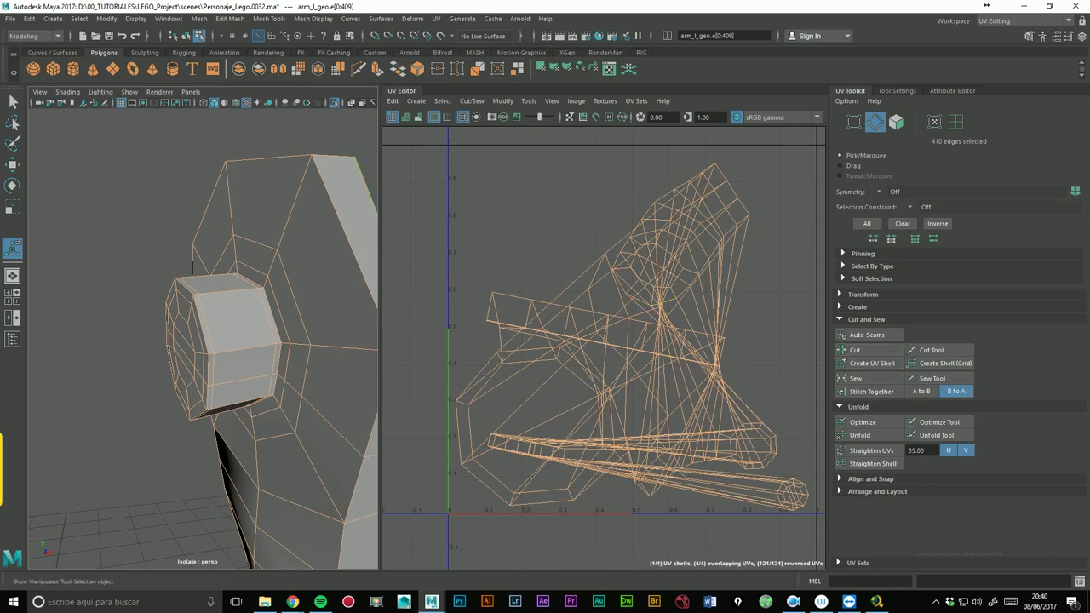
- With the 3D Cut and Sew UV Tool, cut seams across the wrist cap and along the arm's side
{"action": "left_click", "coordinate": [436, 18]}
{"action": "left_click", "coordinate": [477, 269]}
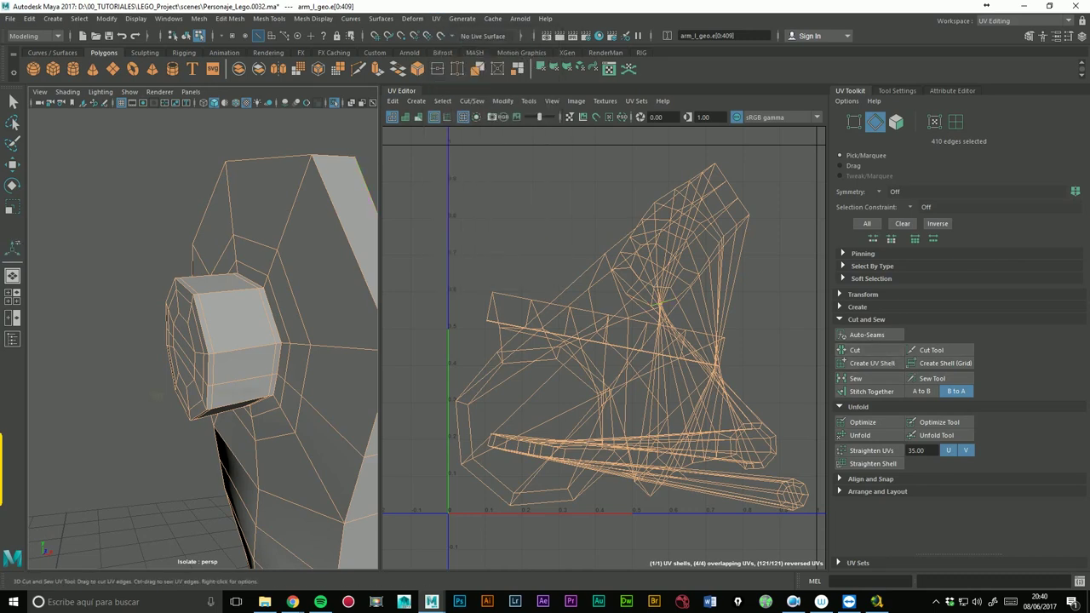
{"action": "left_click_drag", "start_coordinate": [275, 311], "coordinate": [296, 292]}
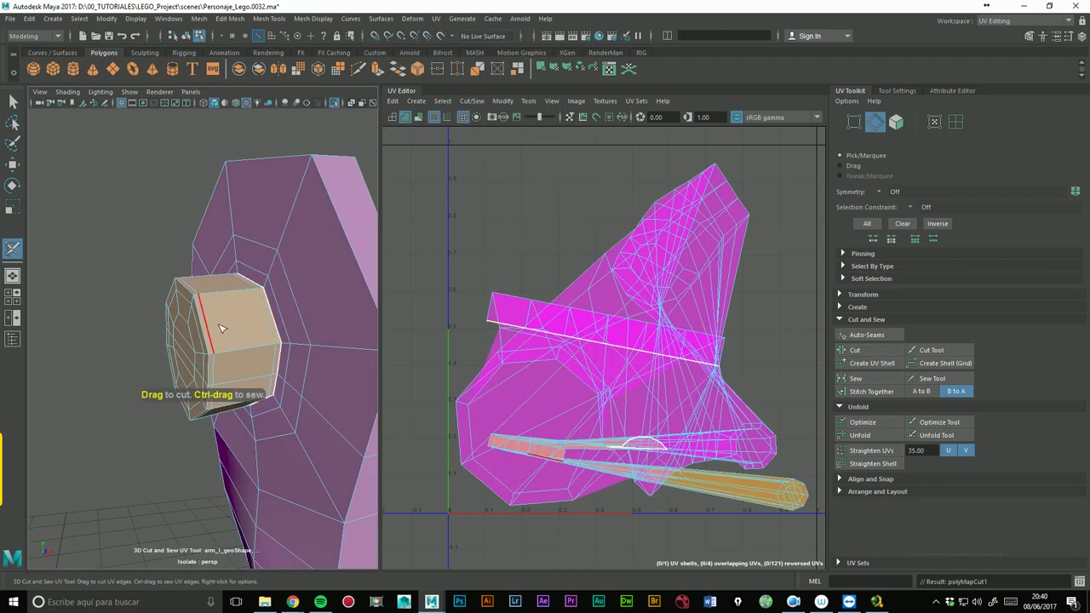
{"action": "middle_click_drag", "start_coordinate": [237, 307], "coordinate": [252, 302], "text": "alt"}
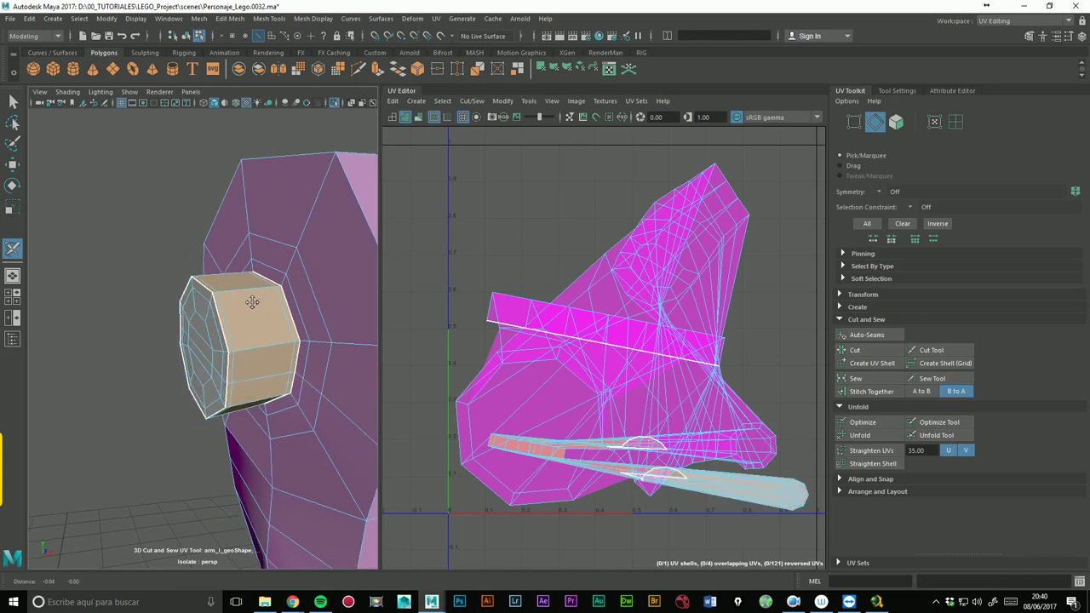
{"action": "mouse_move", "coordinate": [252, 303]}
{"action": "left_mouse_down", "text": "alt"}
{"action": "mouse_move", "coordinate": [194, 319]}
{"action": "mouse_move", "coordinate": [237, 417]}
{"action": "left_mouse_up", "text": "alt"}
{"action": "left_click", "coordinate": [187, 321]}
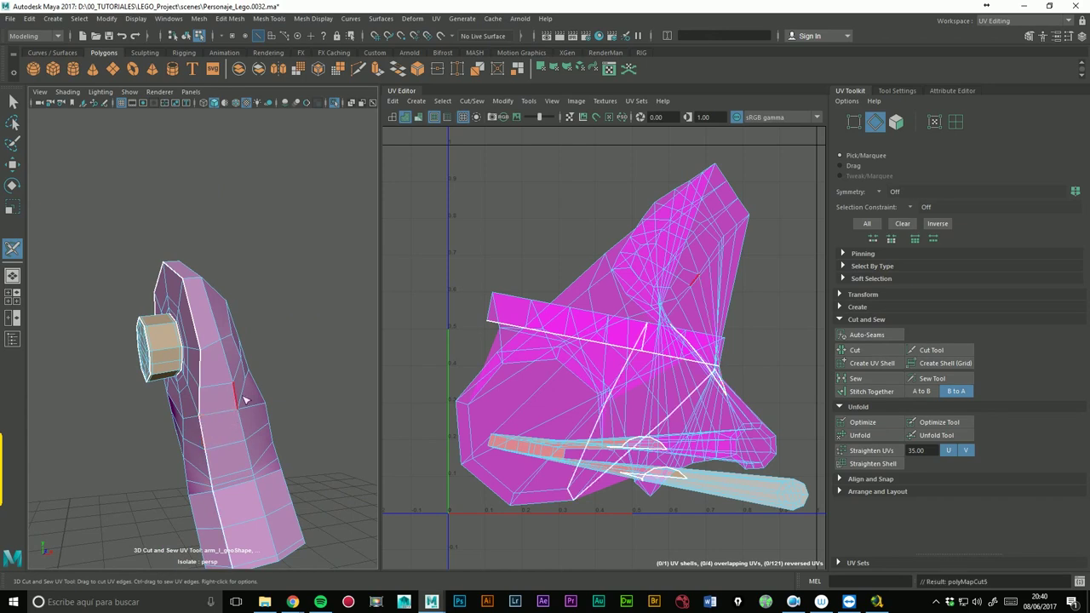
- Cut seams around the rim and inner edge of the arm's open end
{"action": "mouse_move", "coordinate": [289, 370]}
{"action": "left_mouse_down", "text": "alt"}
{"action": "mouse_move", "coordinate": [255, 325]}
{"action": "mouse_move", "coordinate": [226, 334]}
{"action": "mouse_move", "coordinate": [237, 356]}
{"action": "left_mouse_up", "text": "alt"}
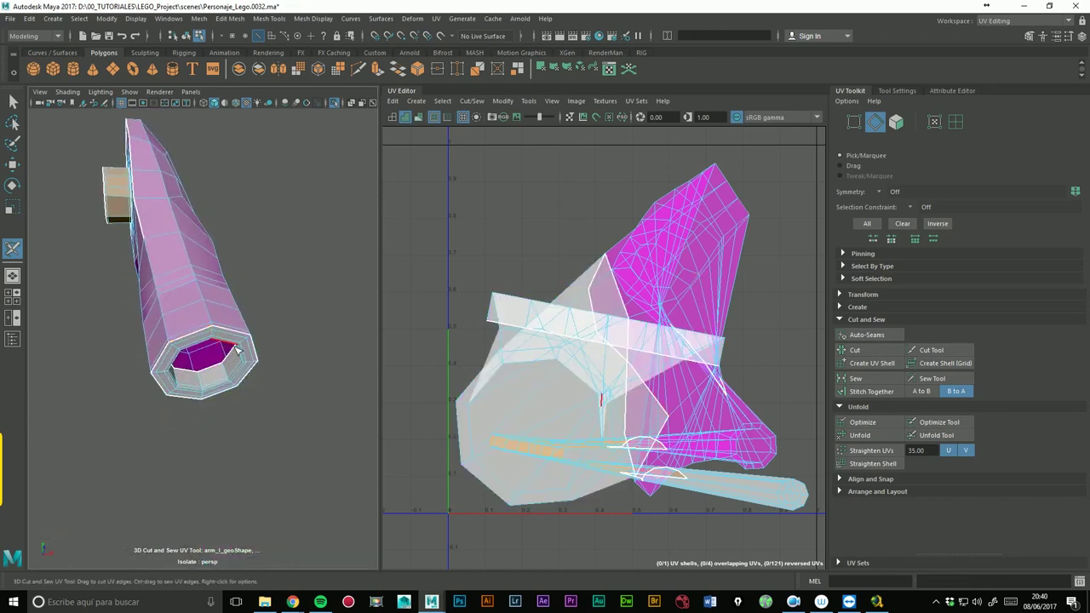
{"action": "left_click", "coordinate": [237, 349]}
{"action": "mouse_move", "coordinate": [213, 276]}
{"action": "left_mouse_down", "text": "alt"}
{"action": "mouse_move", "coordinate": [272, 307]}
{"action": "mouse_move", "coordinate": [281, 242]}
{"action": "mouse_move", "coordinate": [246, 274]}
{"action": "mouse_move", "coordinate": [152, 261]}
{"action": "left_mouse_up", "text": "alt"}
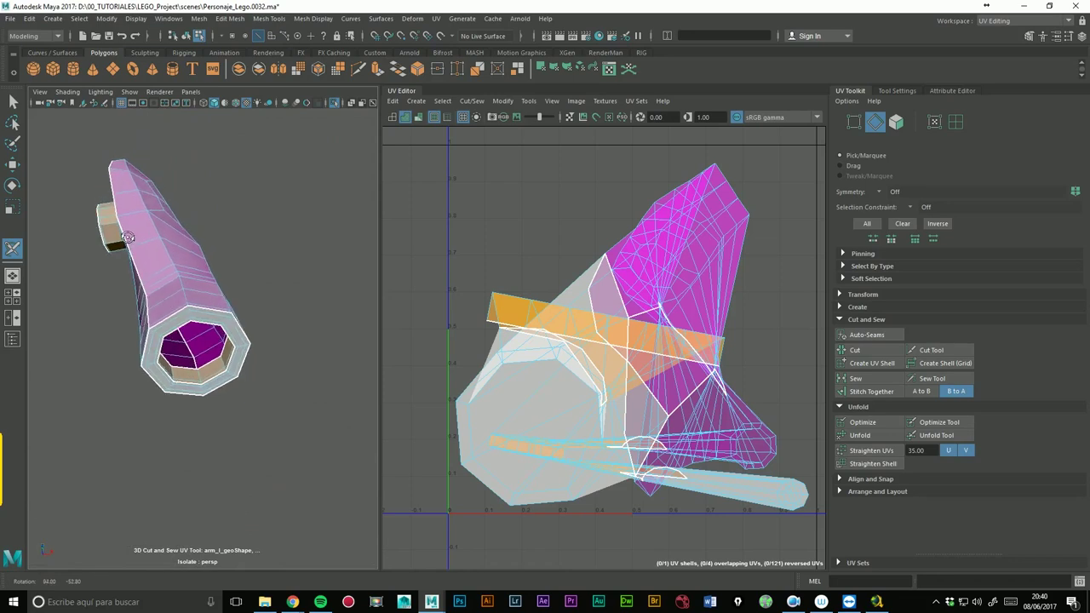
{"action": "right_click_drag", "start_coordinate": [151, 261], "coordinate": [91, 340], "text": "alt"}
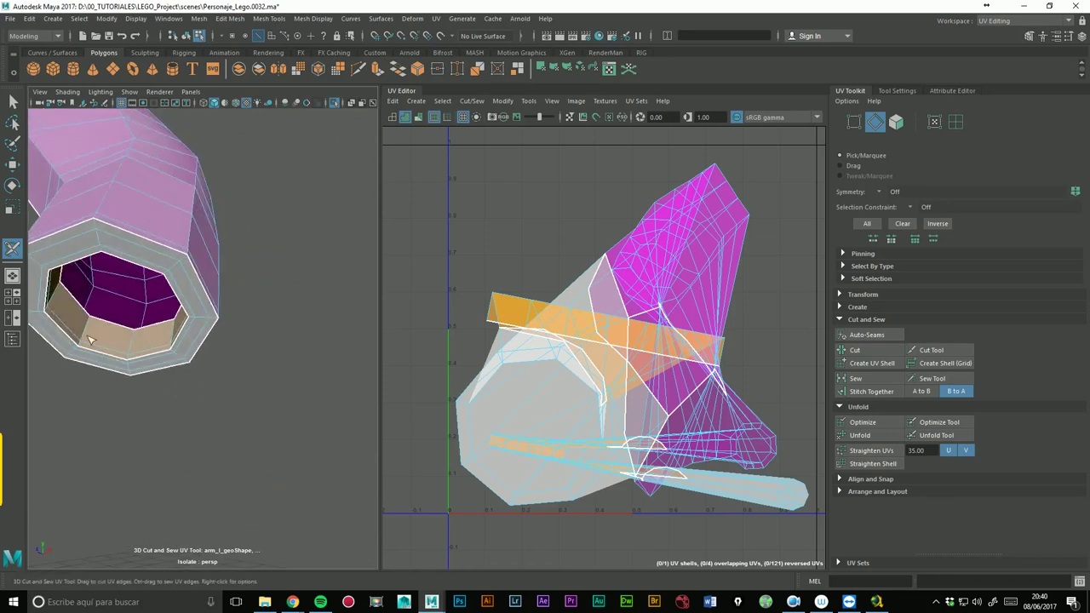
{"action": "mouse_move", "coordinate": [132, 250]}
{"action": "left_mouse_down", "text": "alt"}
{"action": "mouse_move", "coordinate": [182, 284]}
{"action": "mouse_move", "coordinate": [173, 306]}
{"action": "mouse_move", "coordinate": [275, 309]}
{"action": "mouse_move", "coordinate": [248, 299]}
{"action": "mouse_move", "coordinate": [252, 348]}
{"action": "mouse_move", "coordinate": [236, 367]}
{"action": "mouse_move", "coordinate": [290, 291]}
{"action": "mouse_move", "coordinate": [261, 309]}
{"action": "mouse_move", "coordinate": [302, 274]}
{"action": "left_mouse_up", "text": "alt"}
{"action": "left_click", "coordinate": [289, 291]}
{"action": "scroll", "coordinate": [302, 274], "scroll_direction": "down", "scroll_amount": 3}
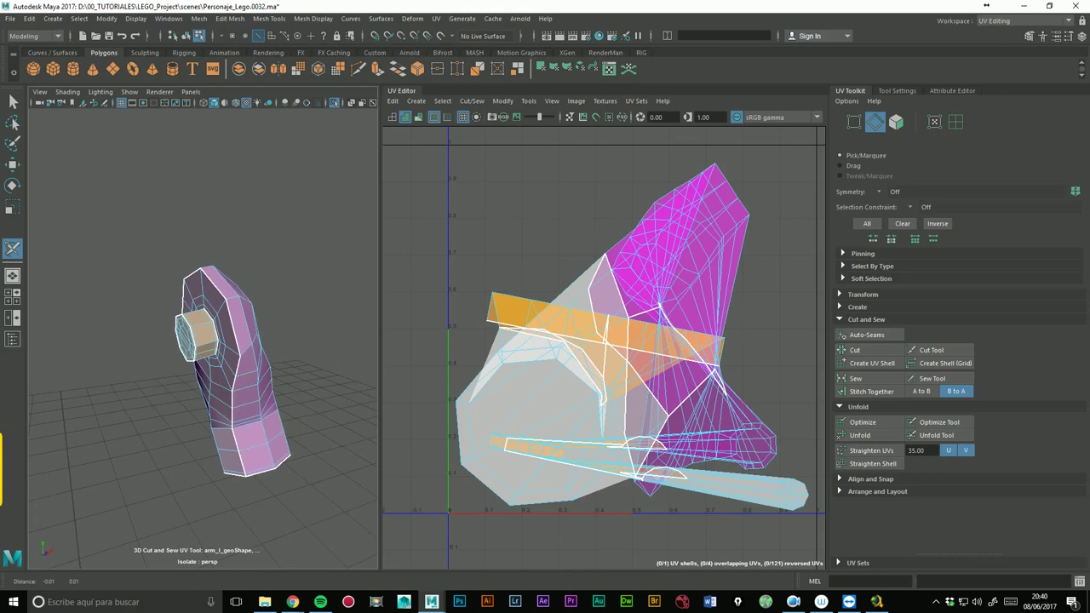
- Select all of the arm's UV edges and unfold the shells flat
{"action": "left_click", "coordinate": [13, 101]}
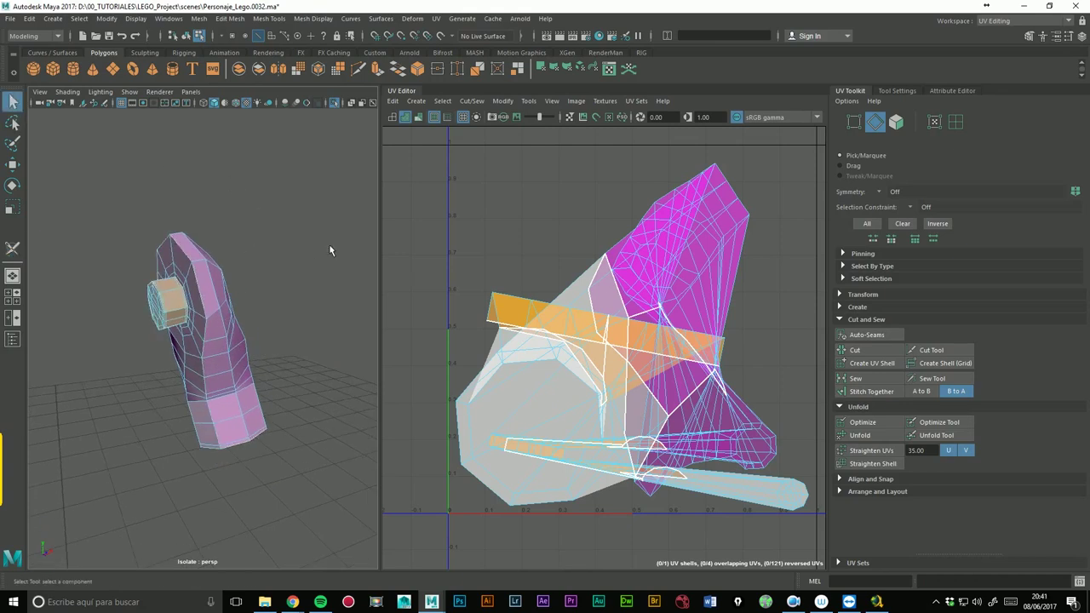
{"action": "scroll", "coordinate": [628, 199], "scroll_direction": "down", "scroll_amount": 1}
{"action": "left_click_drag", "start_coordinate": [485, 174], "coordinate": [814, 473]}
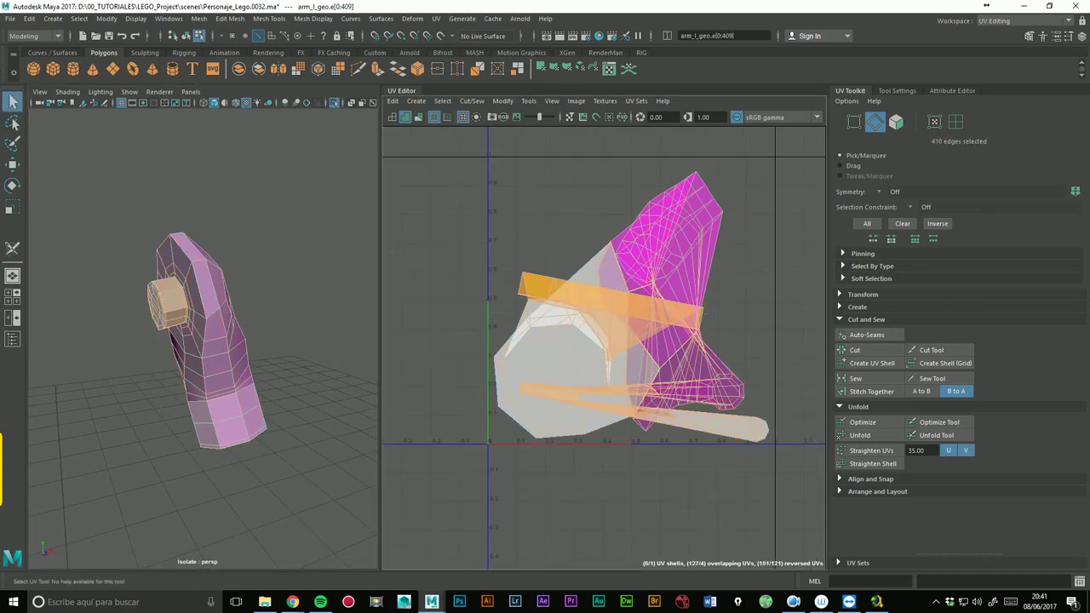
{"action": "left_click", "coordinate": [874, 438]}
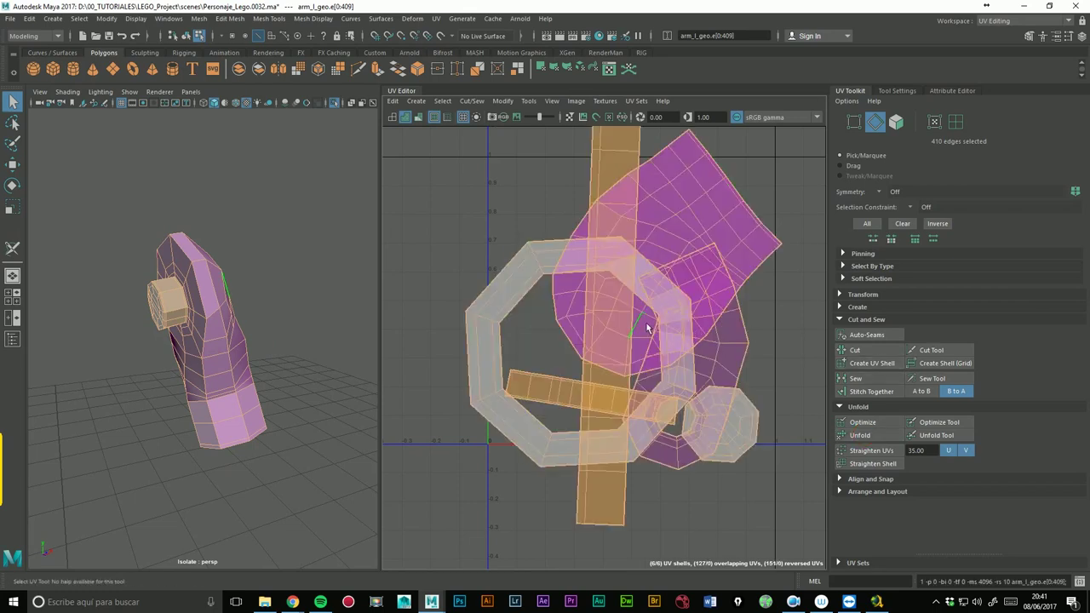
- Lay out the unfolded shells without overlaps using Arrange and Layout > Layout
{"action": "left_click", "coordinate": [872, 479]}
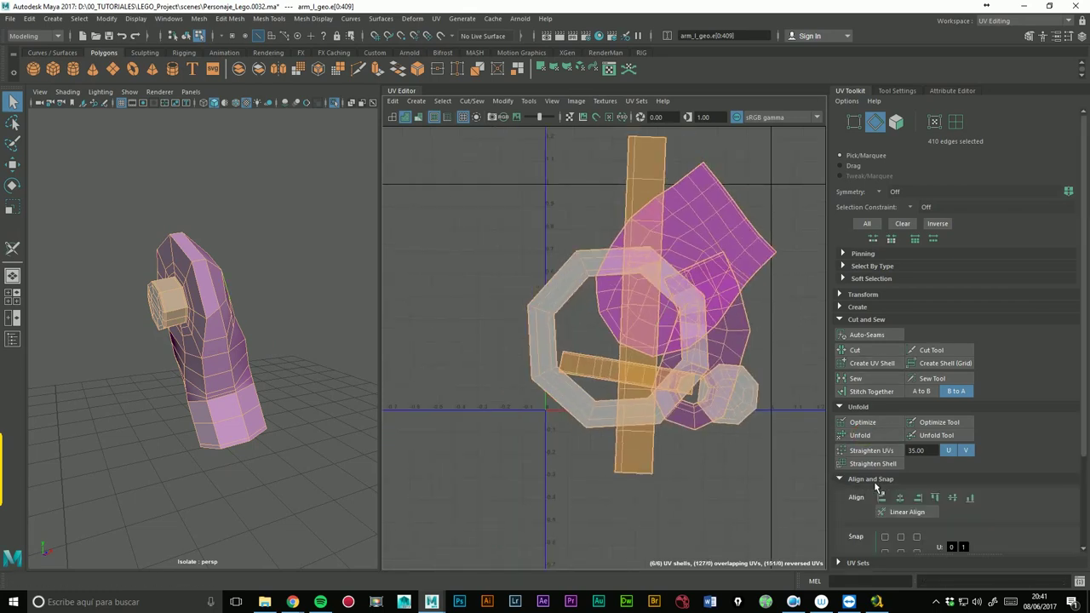
{"action": "scroll", "coordinate": [979, 379], "scroll_direction": "down", "scroll_amount": 1}
{"action": "scroll", "coordinate": [880, 385], "scroll_direction": "down", "scroll_amount": 2}
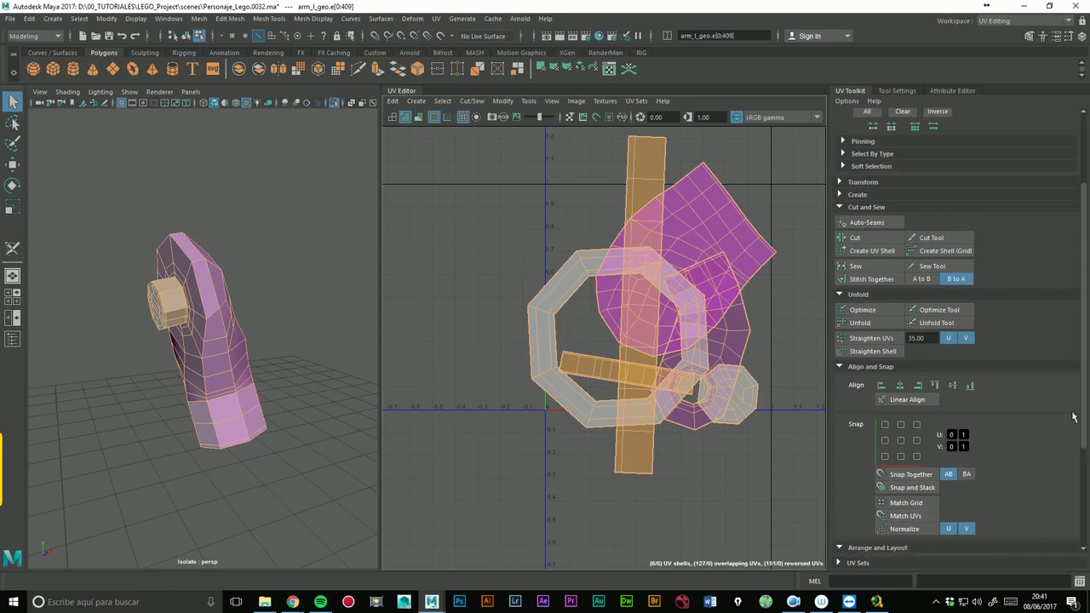
{"action": "left_click", "coordinate": [877, 548]}
{"action": "scroll", "coordinate": [869, 545], "scroll_direction": "down", "scroll_amount": 2}
{"action": "scroll", "coordinate": [869, 545], "scroll_direction": "down", "scroll_amount": 2}
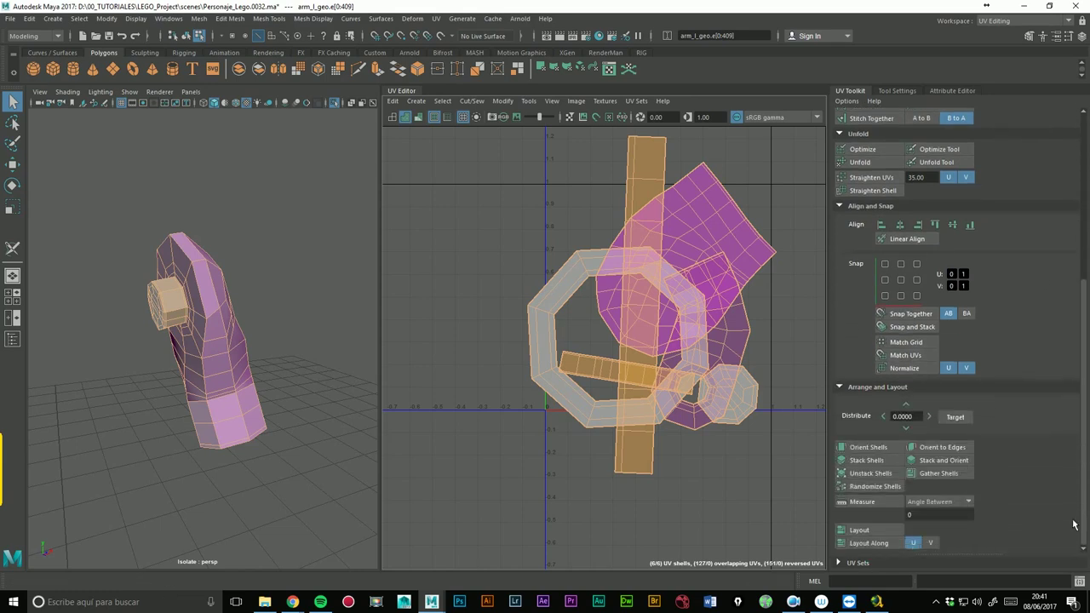
{"action": "left_click", "coordinate": [860, 530]}
{"action": "scroll", "coordinate": [673, 348], "scroll_direction": "up", "scroll_amount": 2}
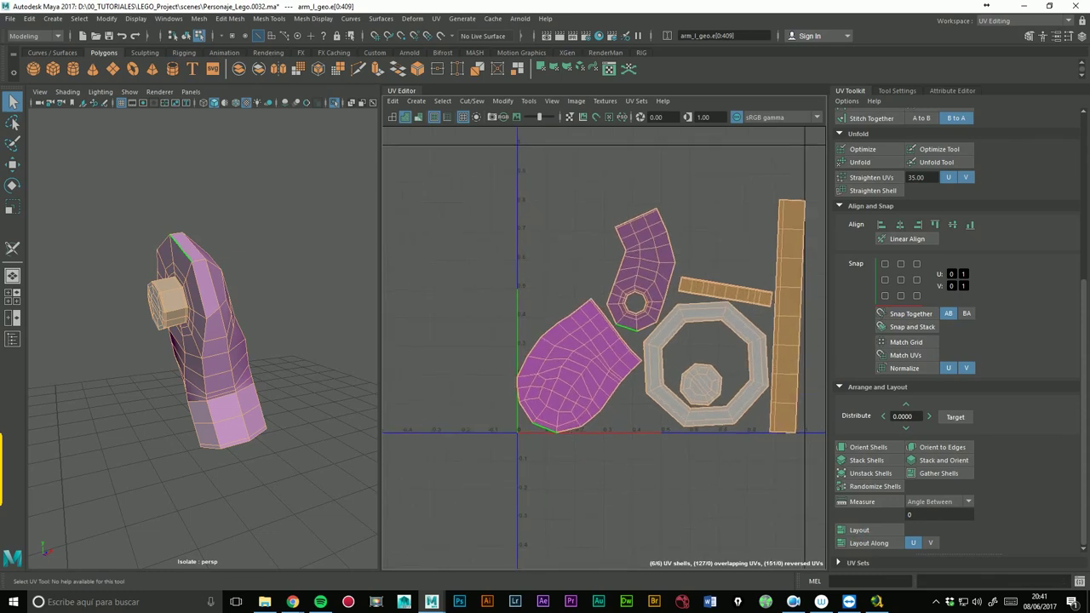
- Assign the existing checker material to the arm and inspect it from several sides
{"action": "right_click_drag", "start_coordinate": [200, 293], "coordinate": [247, 257]}
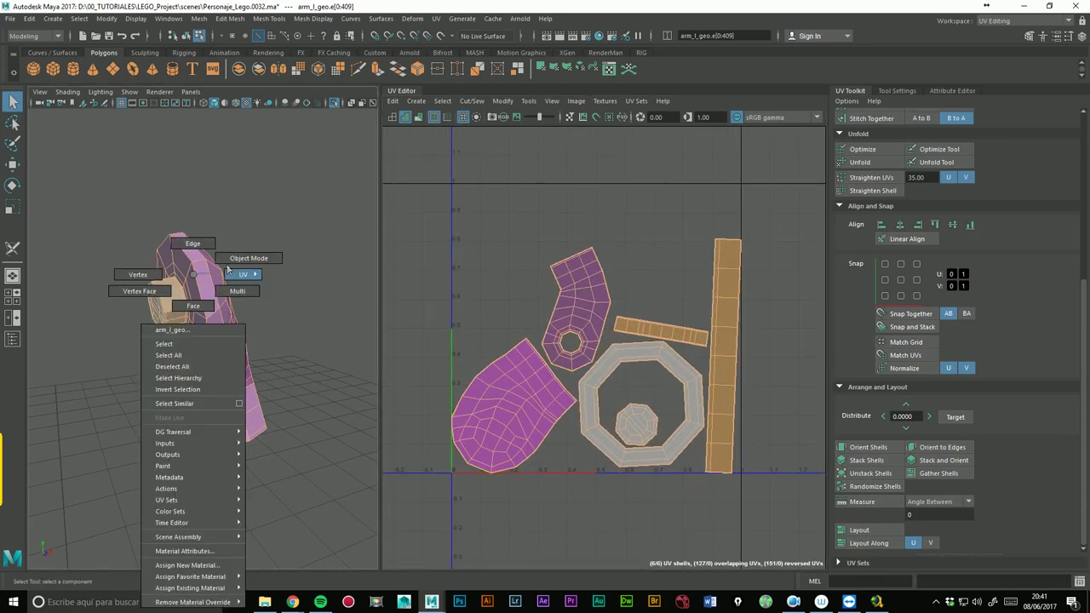
{"action": "right_click_drag", "start_coordinate": [200, 305], "coordinate": [291, 579]}
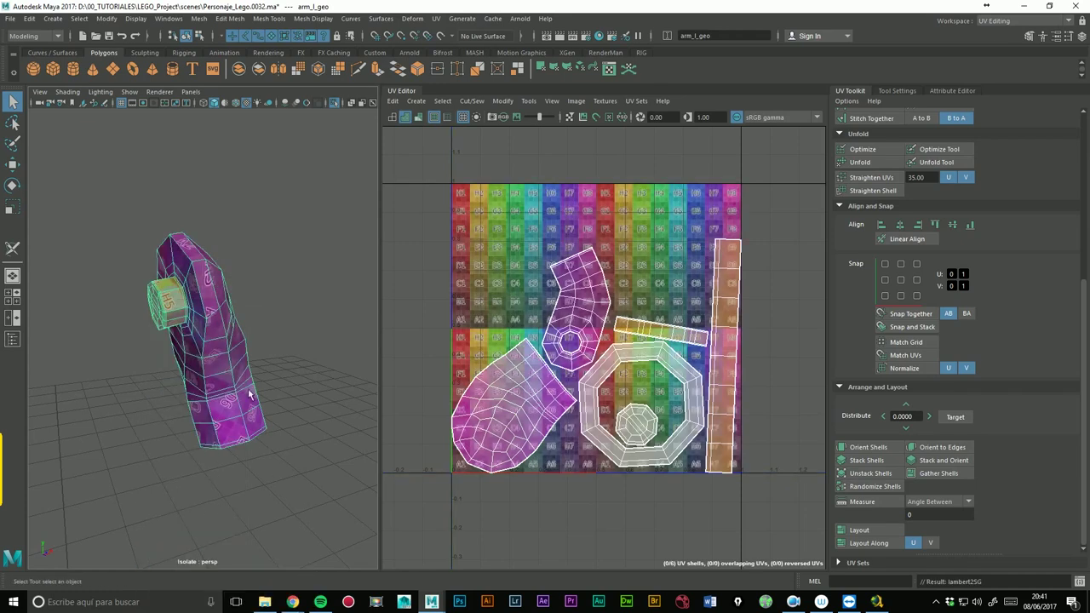
{"action": "left_click_drag", "start_coordinate": [276, 312], "coordinate": [243, 261], "text": "alt"}
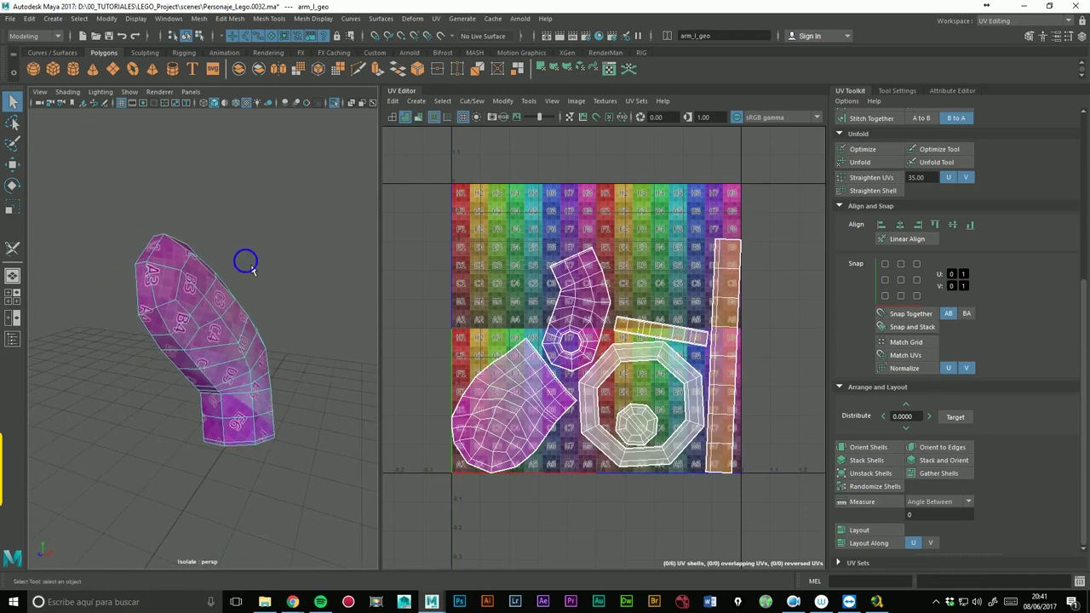
{"action": "right_click_drag", "start_coordinate": [244, 261], "coordinate": [345, 249], "text": "alt"}
{"action": "left_click_drag", "start_coordinate": [345, 250], "coordinate": [311, 297], "text": "alt"}
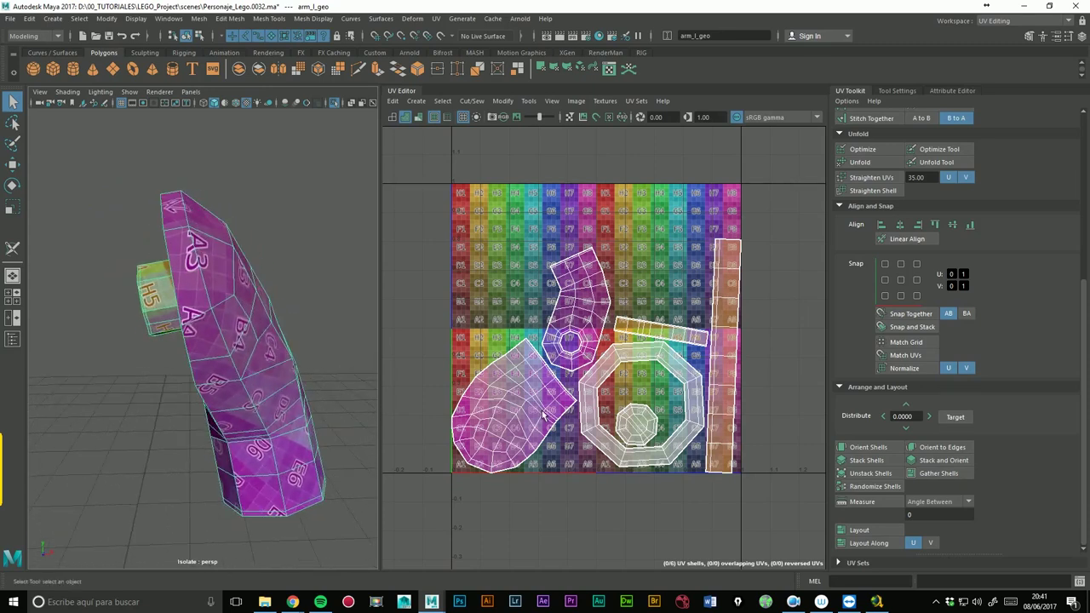
- Switch the UV Editor to whole UV shell selection mode
{"action": "right_click", "coordinate": [540, 399]}
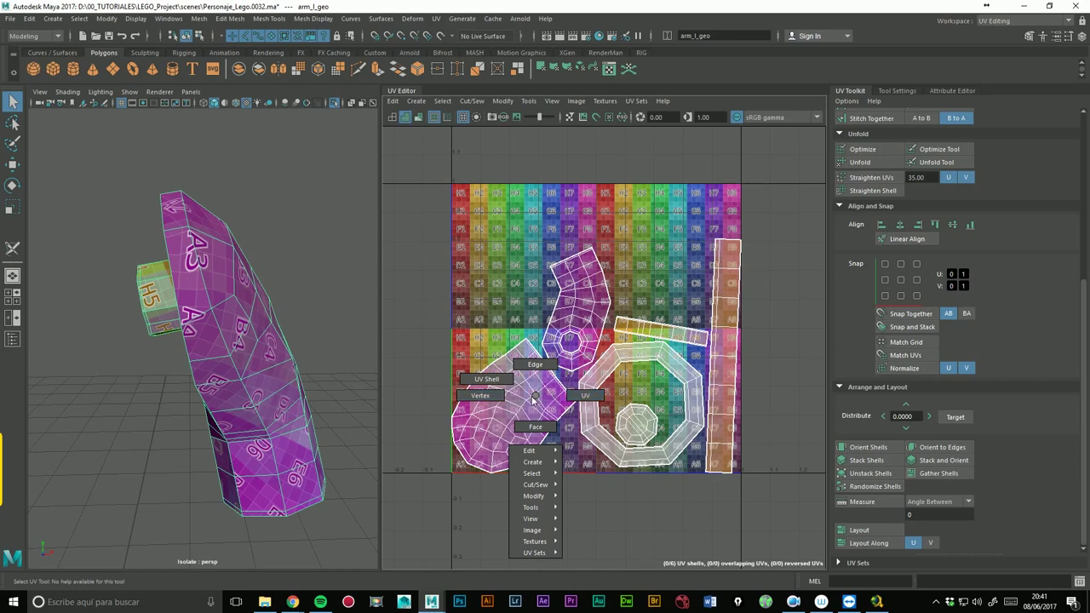
{"action": "left_click", "coordinate": [571, 375]}
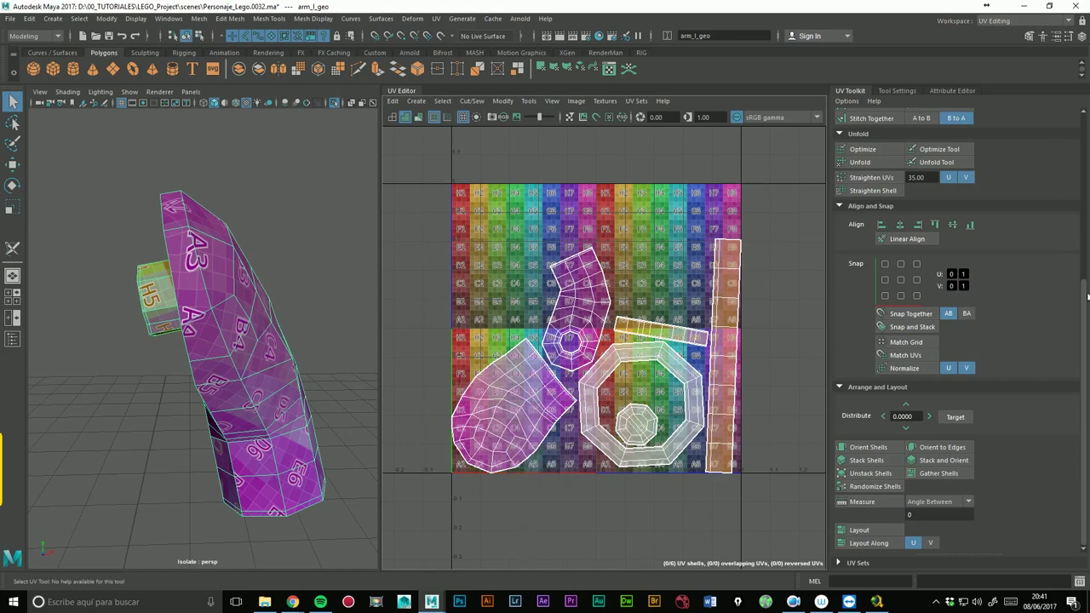
{"action": "scroll", "coordinate": [1088, 295], "scroll_direction": "up", "scroll_amount": 4}
{"action": "scroll", "coordinate": [1088, 296], "scroll_direction": "up", "scroll_amount": 2}
{"action": "left_click", "coordinate": [535, 424]}
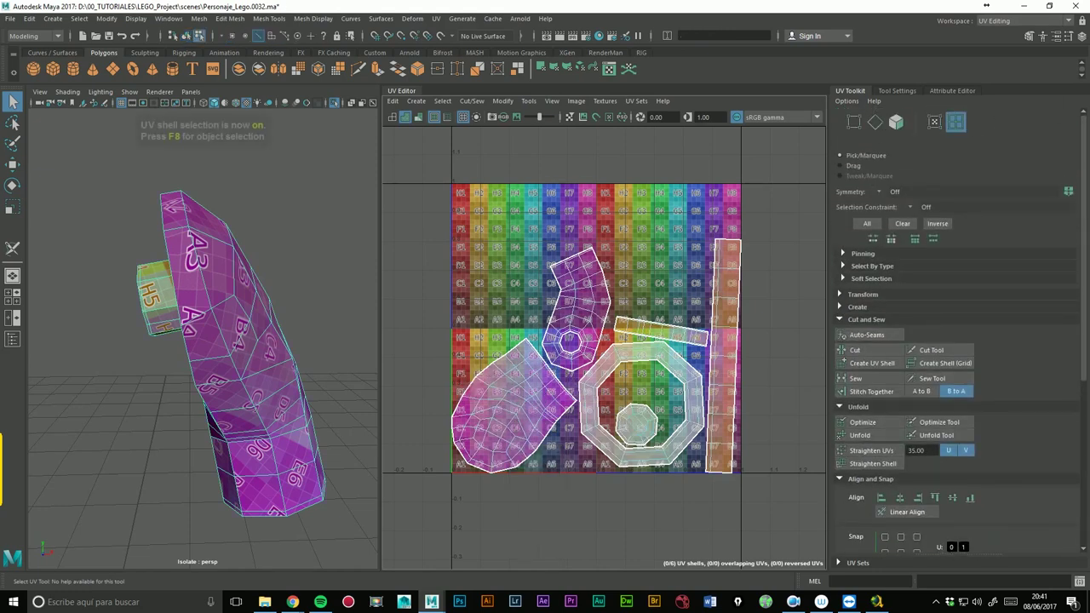
- Rotate the large hand shell upright and move it toward the top of the tile
{"action": "left_click", "coordinate": [526, 422]}
{"action": "key", "text": "e"}
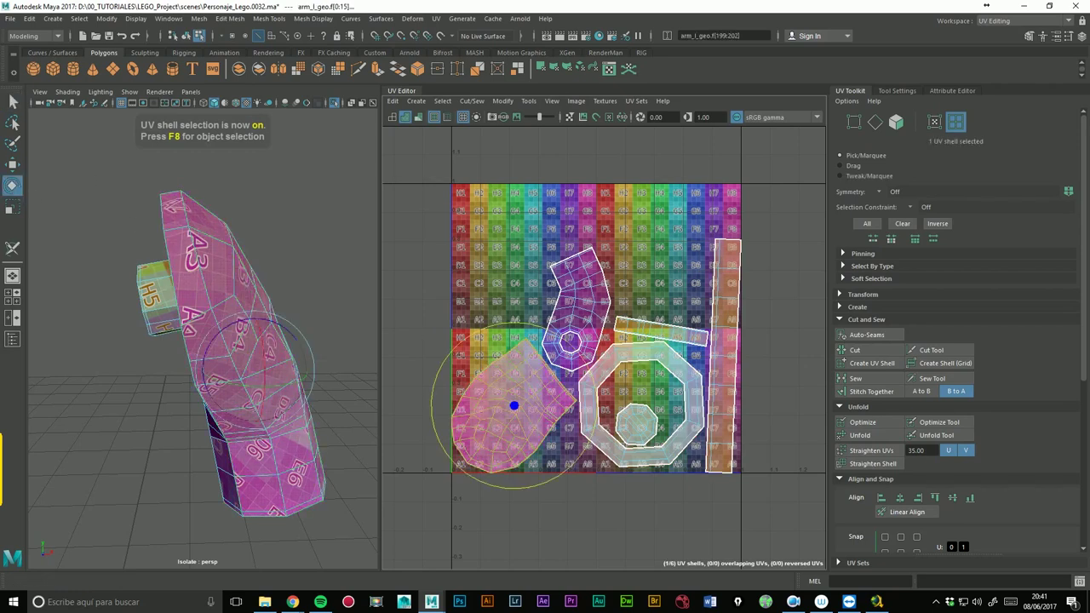
{"action": "middle_click_drag", "start_coordinate": [618, 370], "coordinate": [596, 366], "text": "alt"}
{"action": "left_click_drag", "start_coordinate": [549, 409], "coordinate": [487, 458]}
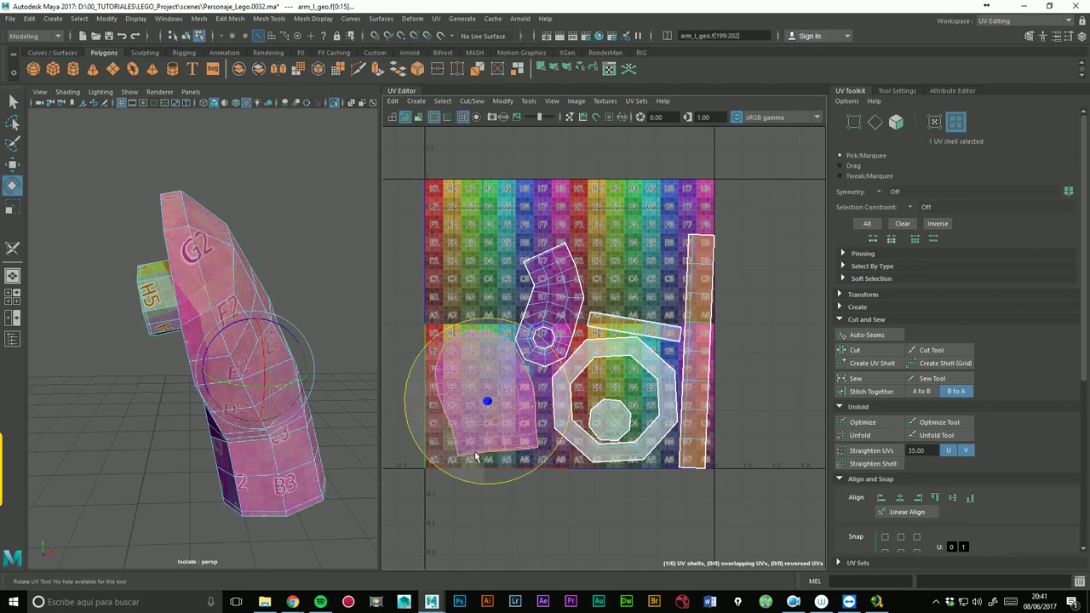
{"action": "left_click_drag", "start_coordinate": [170, 375], "coordinate": [256, 383], "text": "alt"}
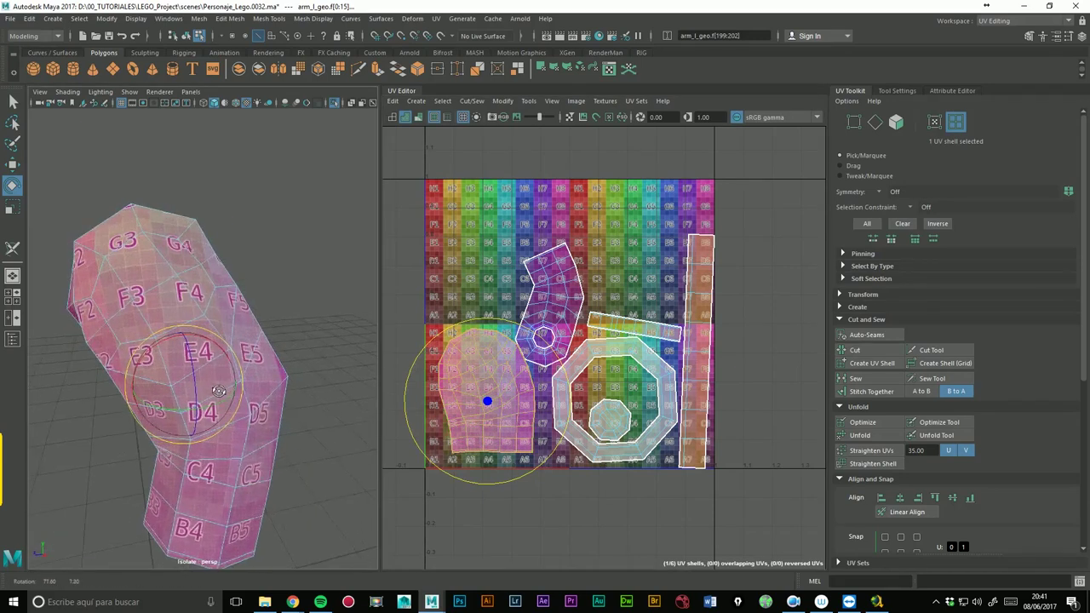
{"action": "key", "text": "w"}
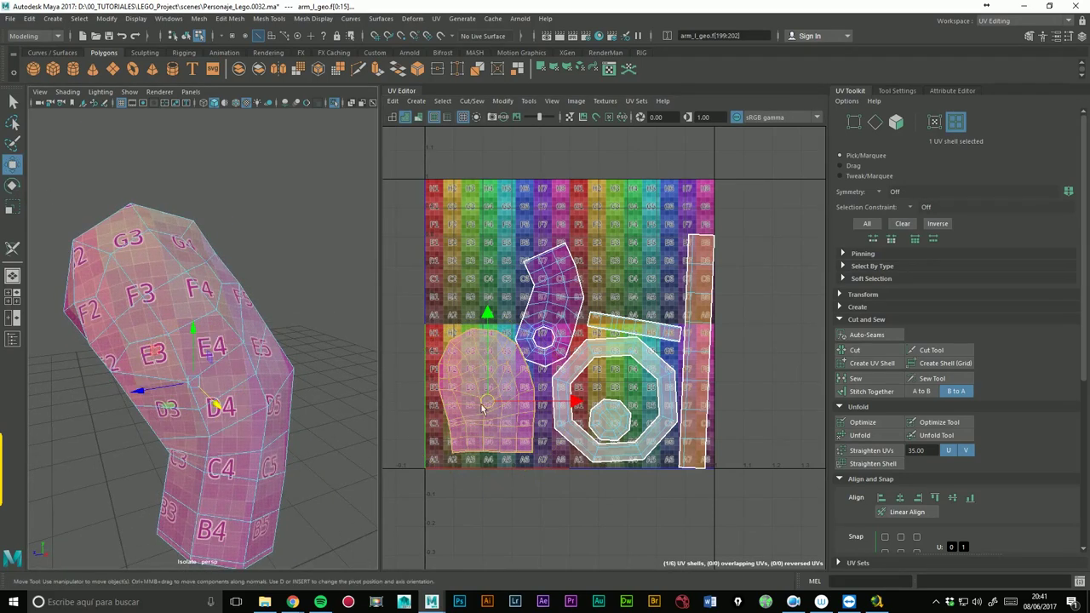
{"action": "left_click_drag", "start_coordinate": [482, 410], "coordinate": [497, 184]}
- Move the other shells off the tile and bring the shell above it down onto it
{"action": "left_click_drag", "start_coordinate": [491, 245], "coordinate": [802, 526]}
{"action": "scroll", "coordinate": [700, 328], "scroll_direction": "down", "scroll_amount": 3}
{"action": "left_click_drag", "start_coordinate": [656, 352], "coordinate": [823, 348]}
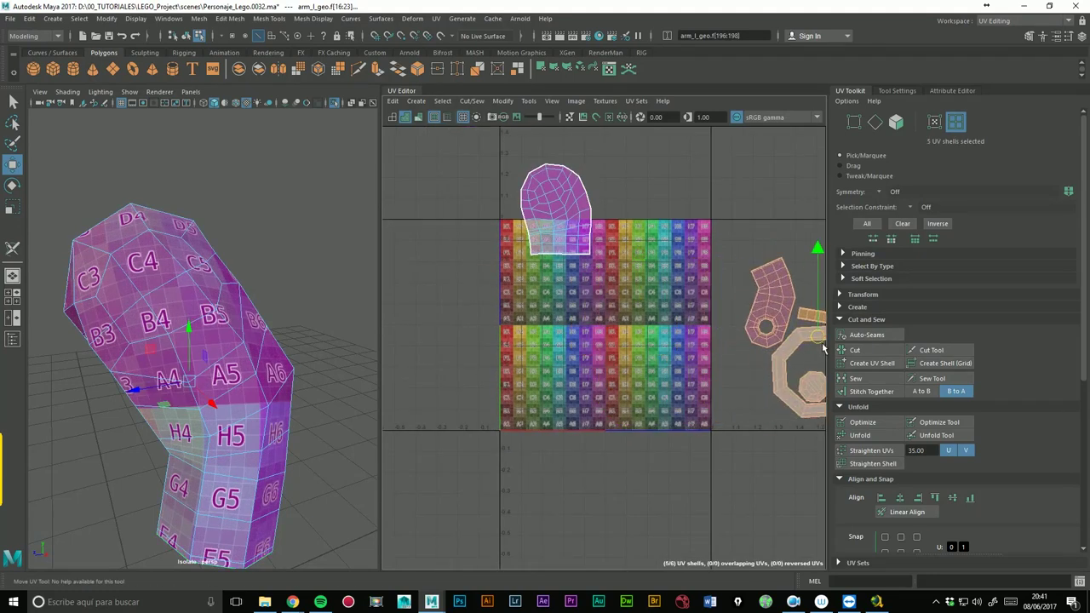
{"action": "middle_click_drag", "start_coordinate": [564, 215], "coordinate": [545, 300], "text": "alt"}
{"action": "left_click", "coordinate": [545, 300]}
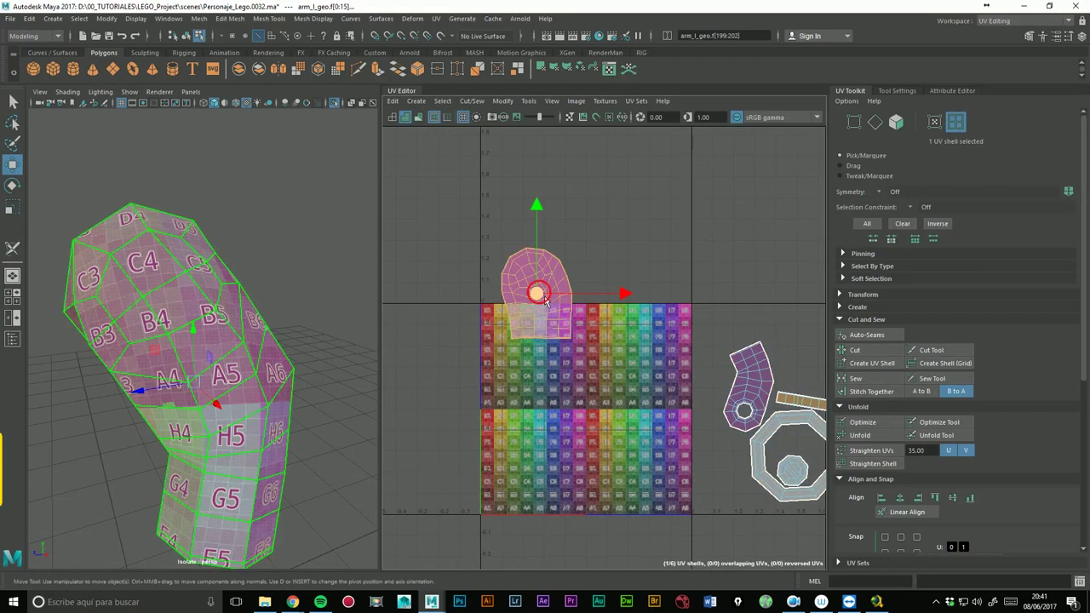
{"action": "left_click_drag", "start_coordinate": [546, 300], "coordinate": [554, 388]}
{"action": "scroll", "coordinate": [658, 244], "scroll_direction": "up", "scroll_amount": 3}
{"action": "scroll", "coordinate": [657, 245], "scroll_direction": "down", "scroll_amount": 1}
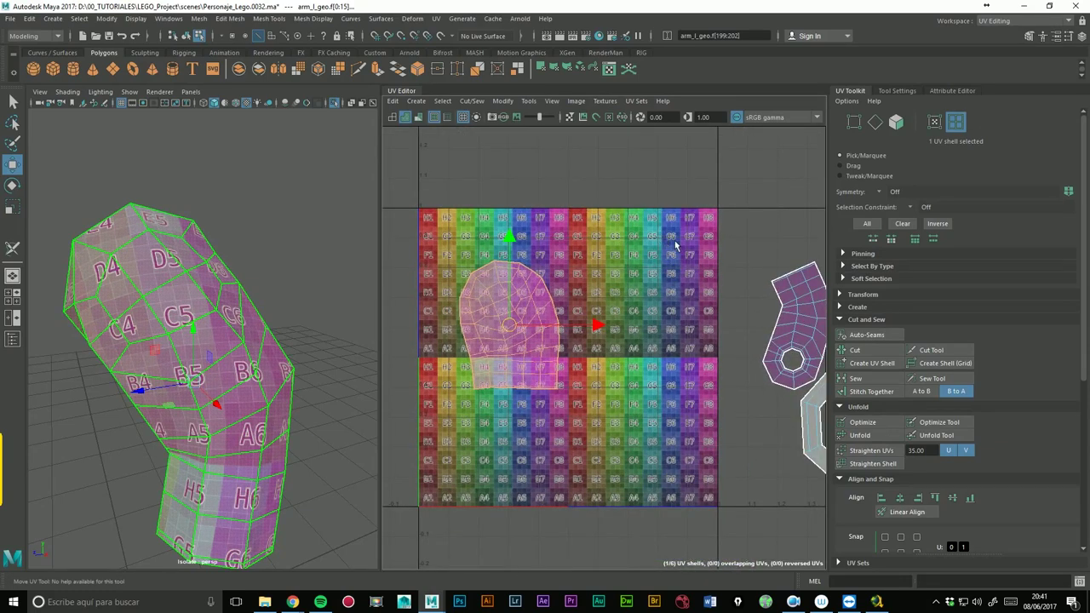
- Rotate the shell with the round hole about 180° and place it beside the hand shell
{"action": "left_click", "coordinate": [780, 300]}
{"action": "middle_click_drag", "start_coordinate": [717, 302], "coordinate": [615, 301], "text": "alt"}
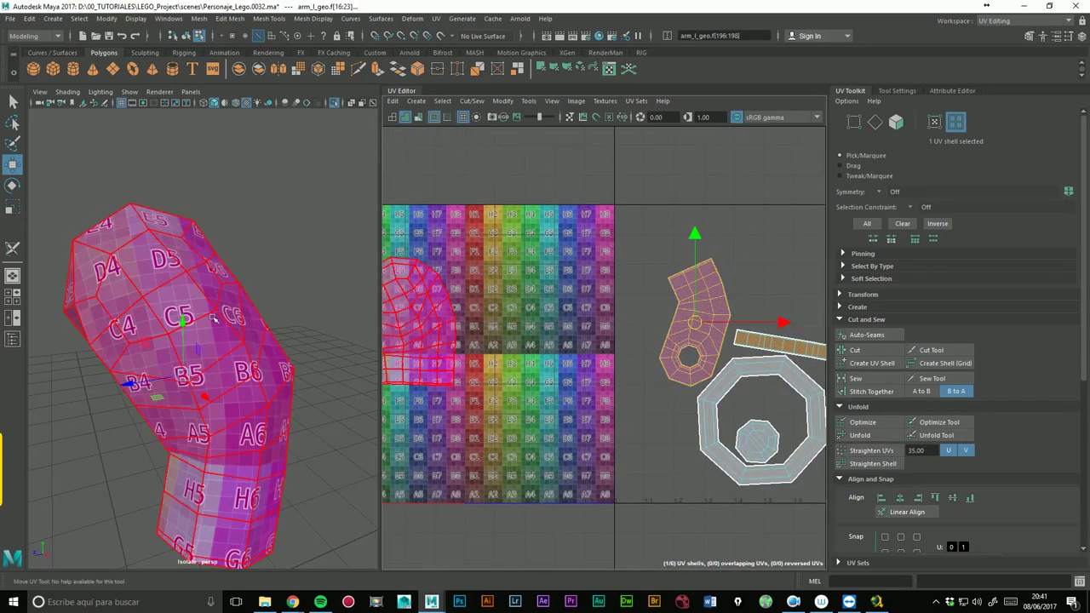
{"action": "left_click_drag", "start_coordinate": [213, 318], "coordinate": [347, 302], "text": "alt"}
{"action": "key", "text": "e"}
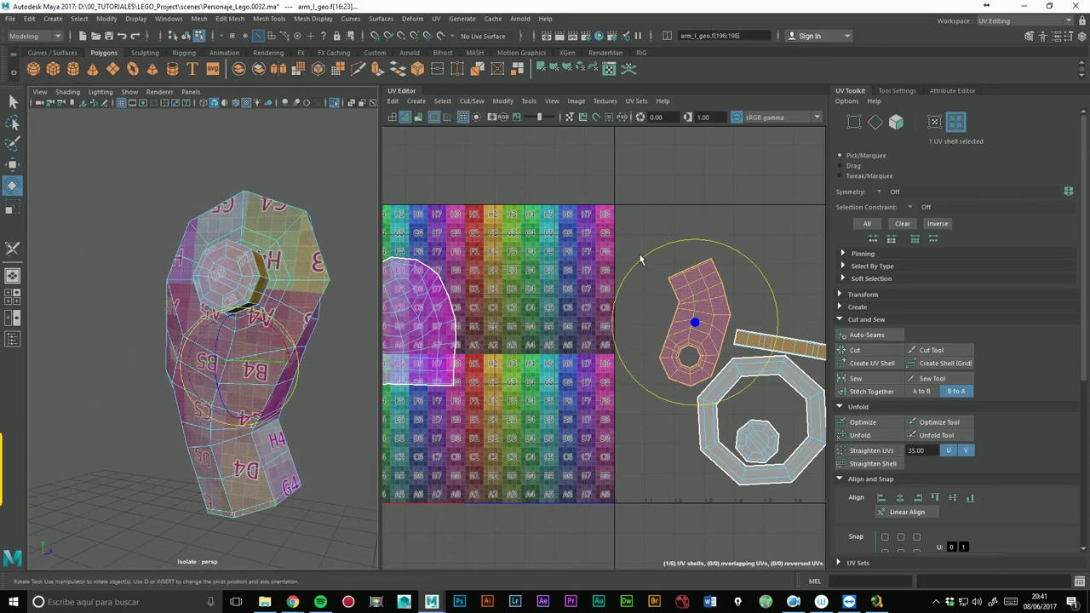
{"action": "left_click_drag", "start_coordinate": [720, 252], "coordinate": [673, 429]}
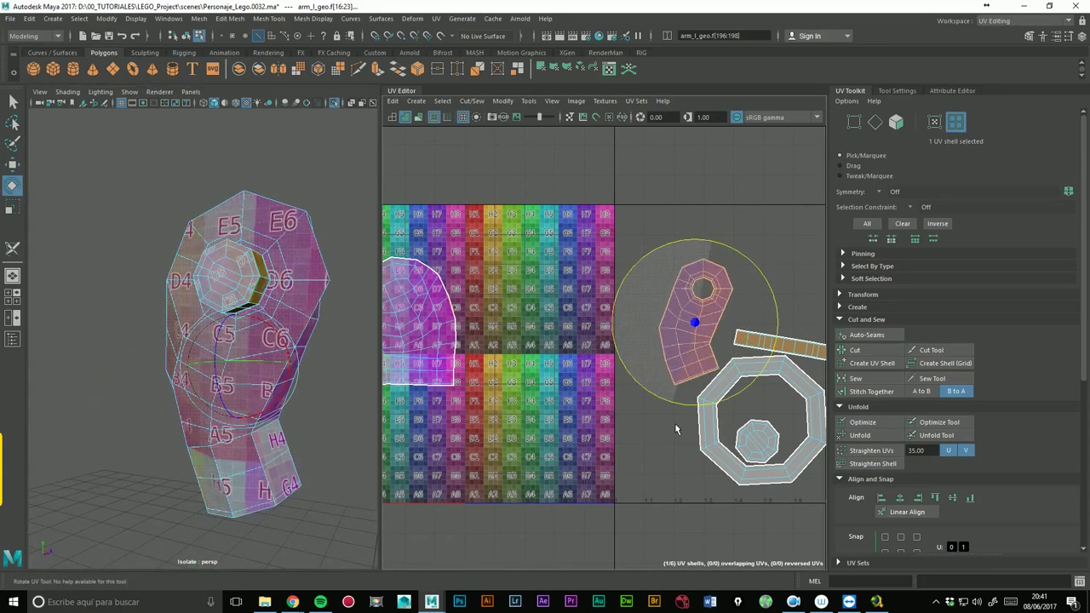
{"action": "key", "text": "w"}
{"action": "left_click_drag", "start_coordinate": [660, 325], "coordinate": [477, 334]}
{"action": "middle_click_drag", "start_coordinate": [431, 336], "coordinate": [552, 341], "text": "alt"}
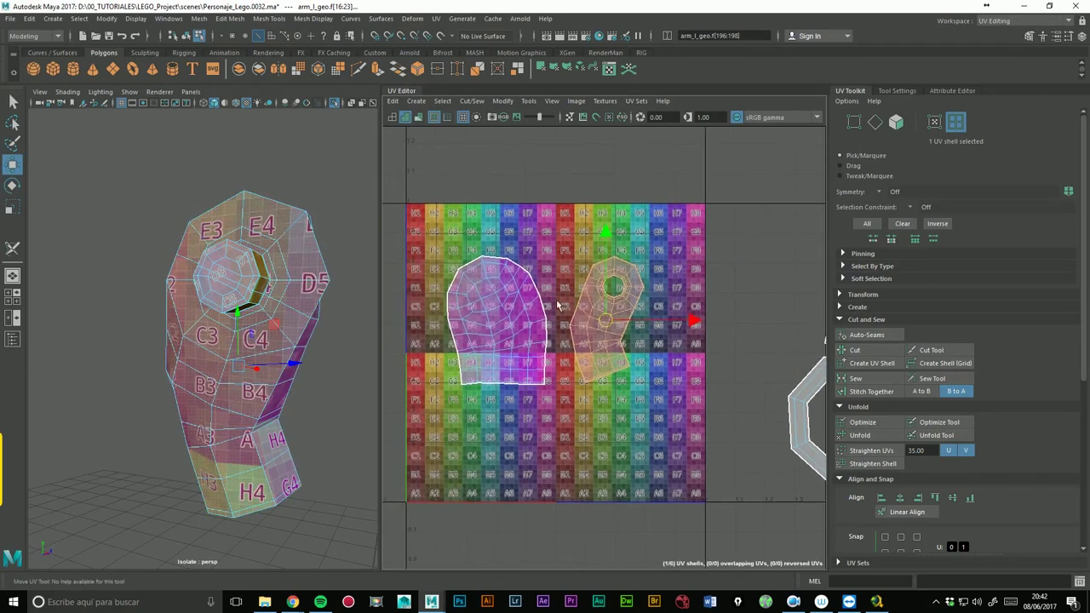
{"action": "scroll", "coordinate": [526, 341], "scroll_direction": "up", "scroll_amount": 2}
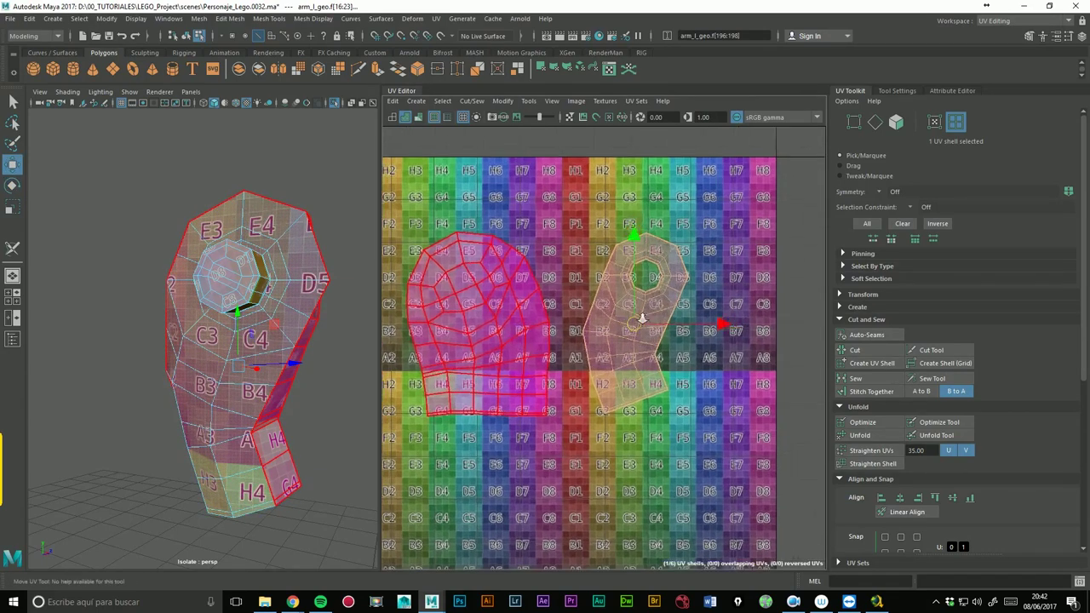
- Select the shared border edges and Stitch Together the two upright hand shells
{"action": "left_click", "coordinate": [875, 122]}
{"action": "left_click", "coordinate": [552, 340]}
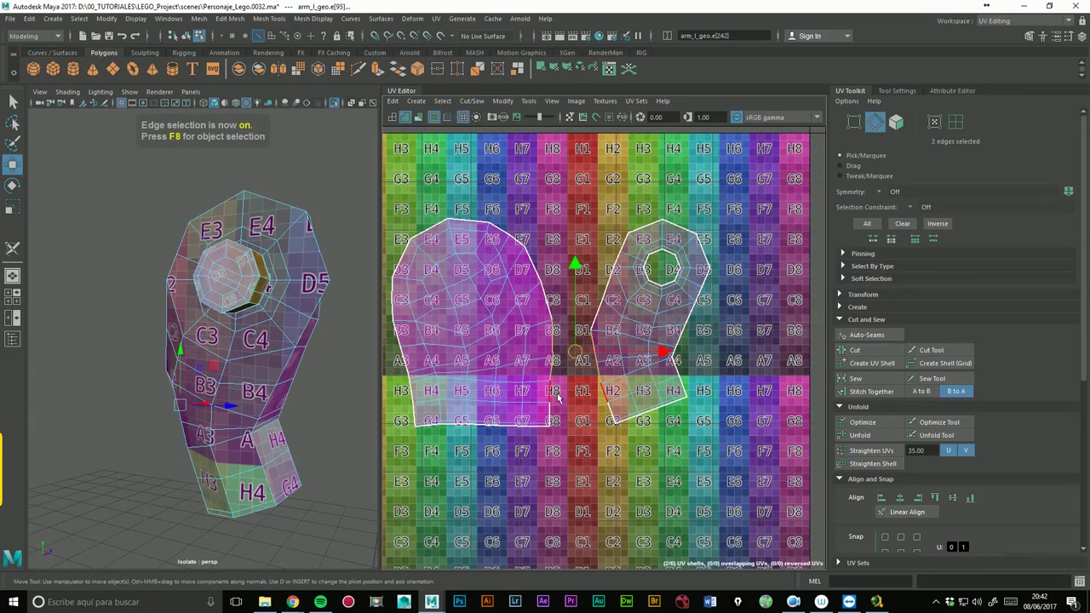
{"action": "left_click", "coordinate": [560, 419], "text": "shift"}
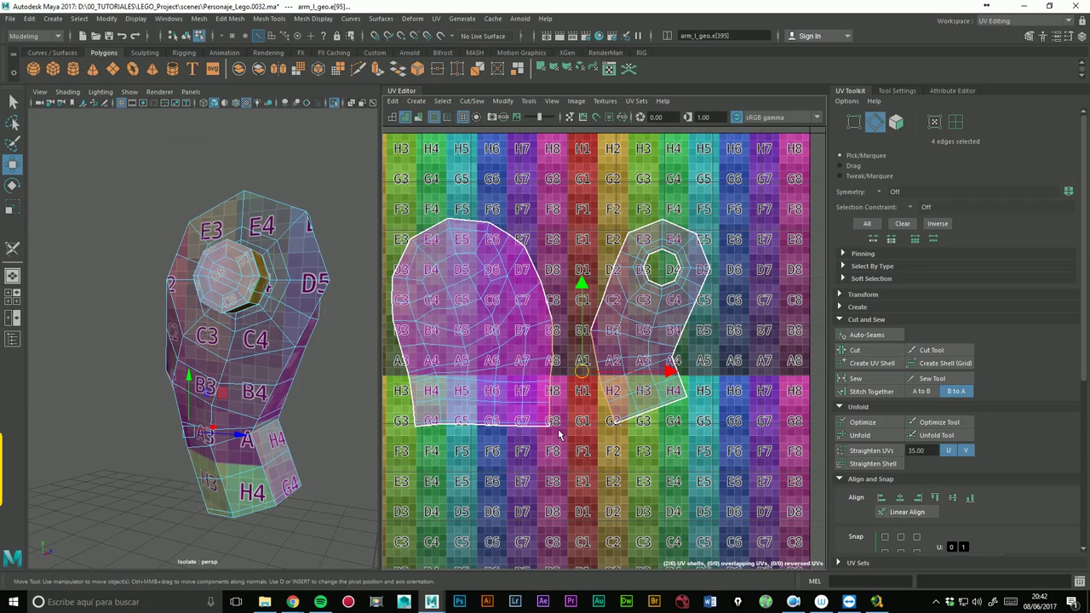
{"action": "left_click", "coordinate": [558, 432], "text": "shift"}
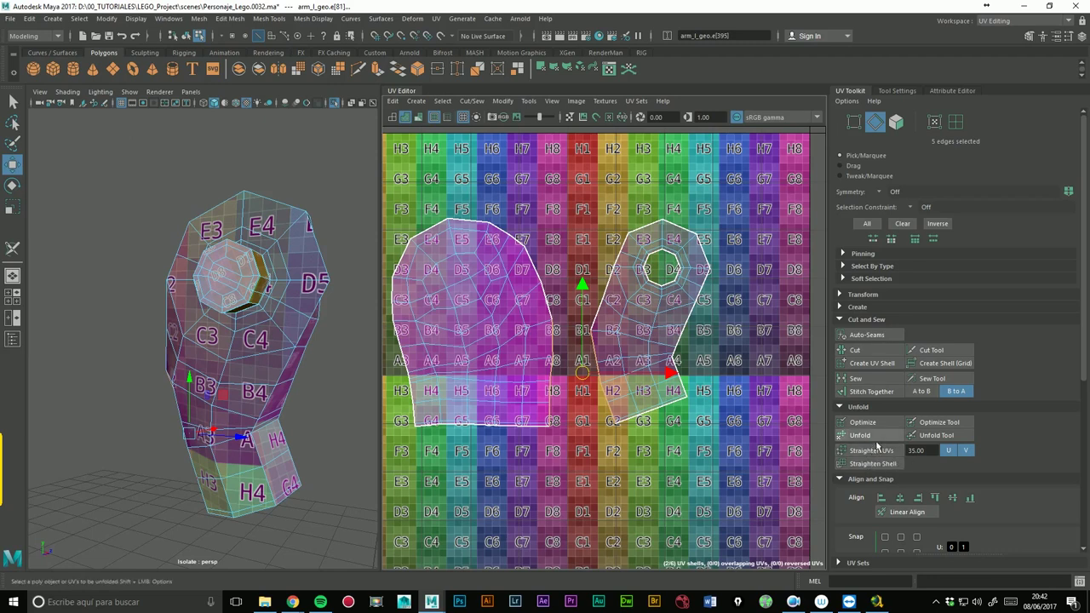
{"action": "left_click", "coordinate": [875, 392]}
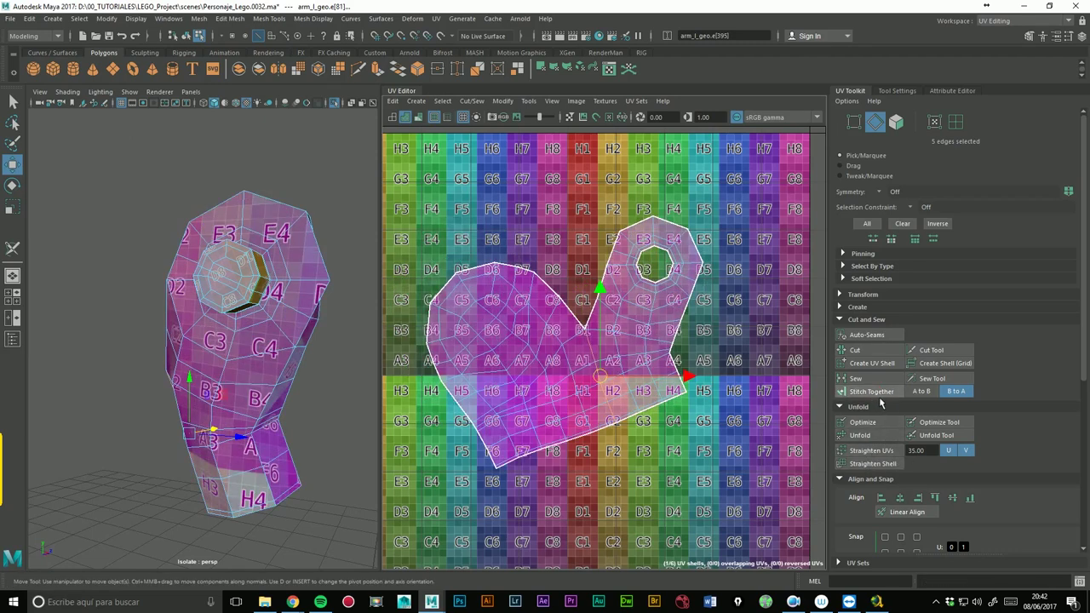
{"action": "left_click", "coordinate": [956, 122]}
- Rotate the stitched shell level and move it to the top of the 0–1 tile
{"action": "mouse_move", "coordinate": [204, 366]}
{"action": "left_mouse_down", "text": "alt"}
{"action": "mouse_move", "coordinate": [247, 364]}
{"action": "mouse_move", "coordinate": [213, 341]}
{"action": "left_mouse_up", "text": "alt"}
{"action": "key", "text": "e"}
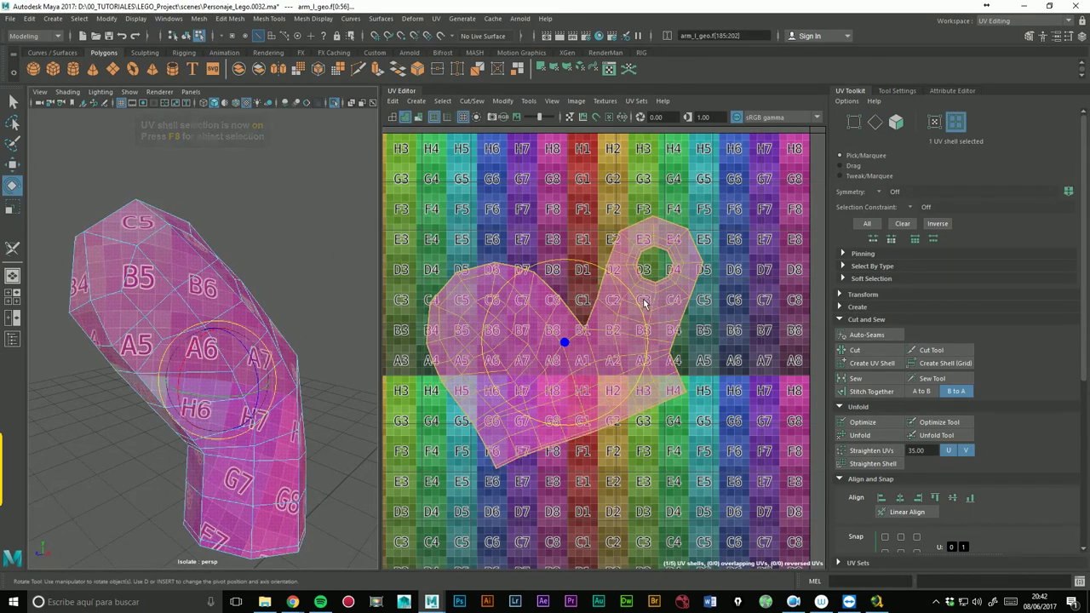
{"action": "left_click_drag", "start_coordinate": [645, 304], "coordinate": [655, 331]}
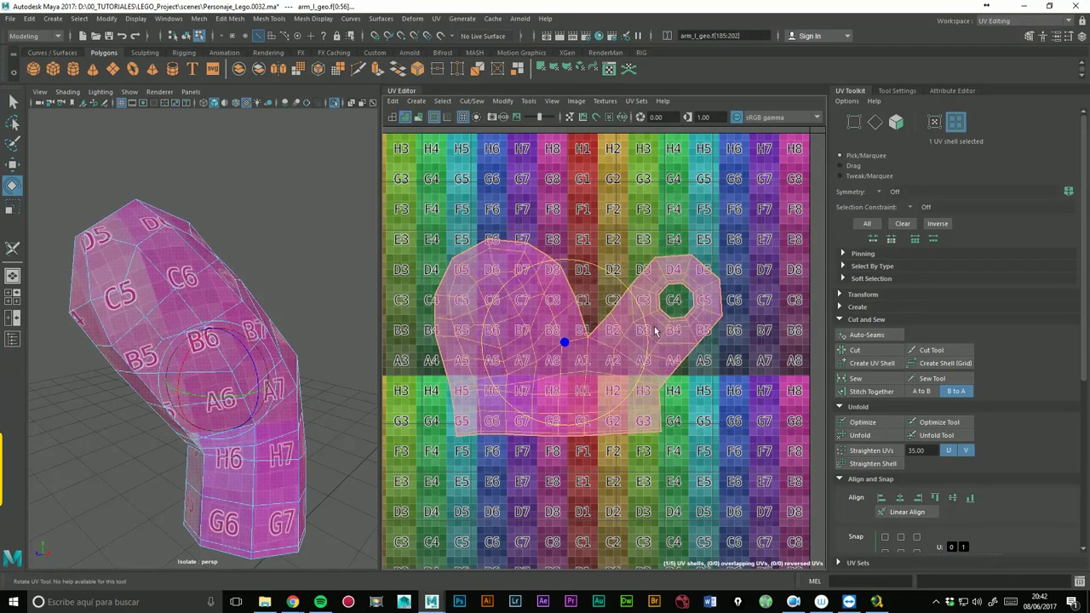
{"action": "key", "text": "a"}
{"action": "left_click", "coordinate": [13, 164]}
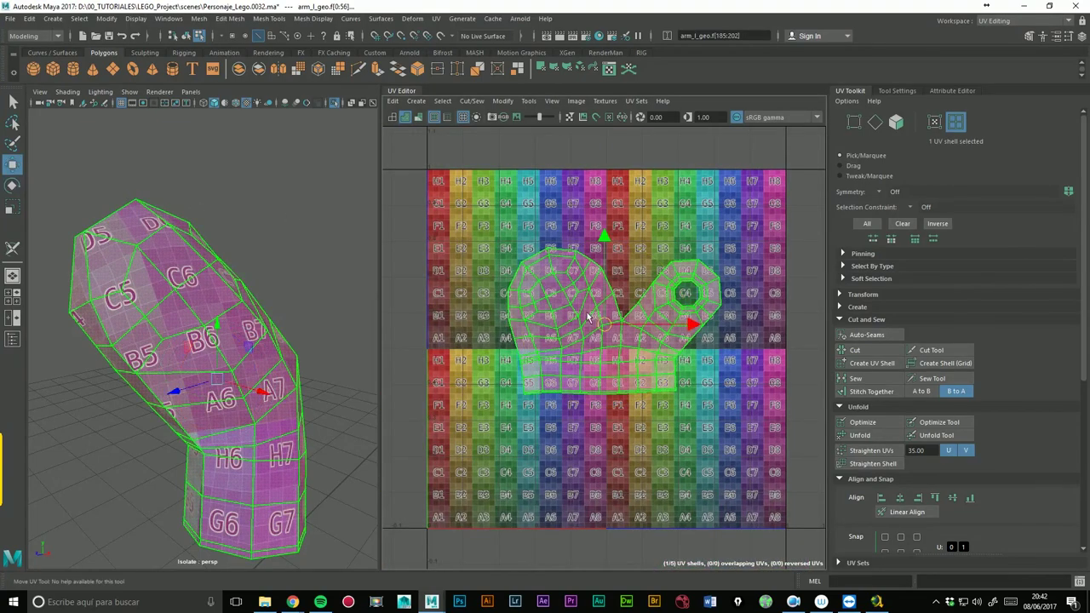
{"action": "left_click_drag", "start_coordinate": [609, 327], "coordinate": [547, 267]}
{"action": "key", "text": "F8"}
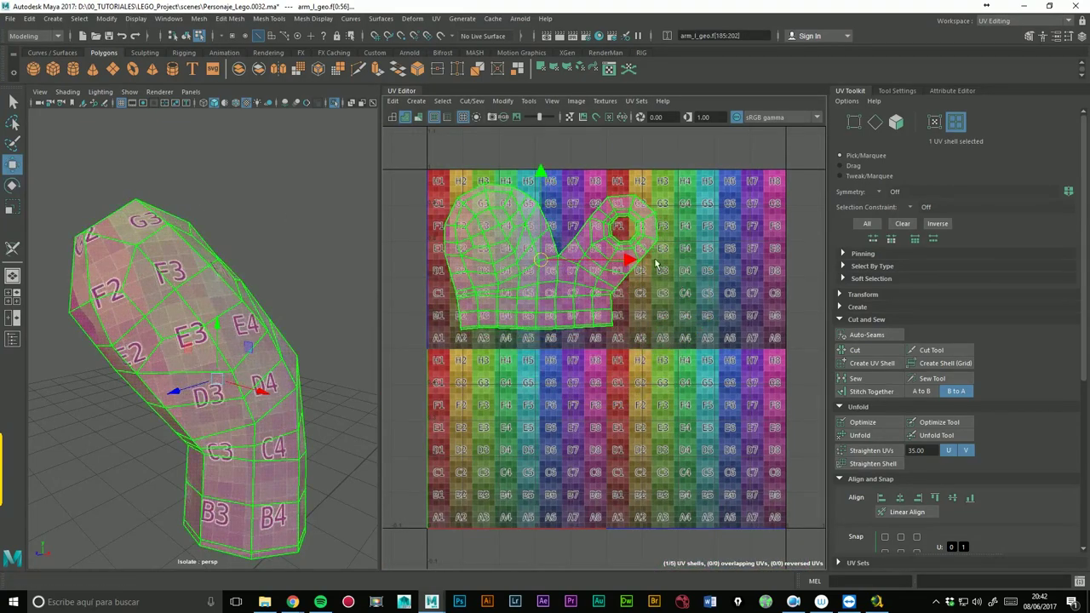
- Move the small octagon cap shell onto the tile beside the stitched shell
{"action": "scroll", "coordinate": [646, 256], "scroll_direction": "down", "scroll_amount": 2}
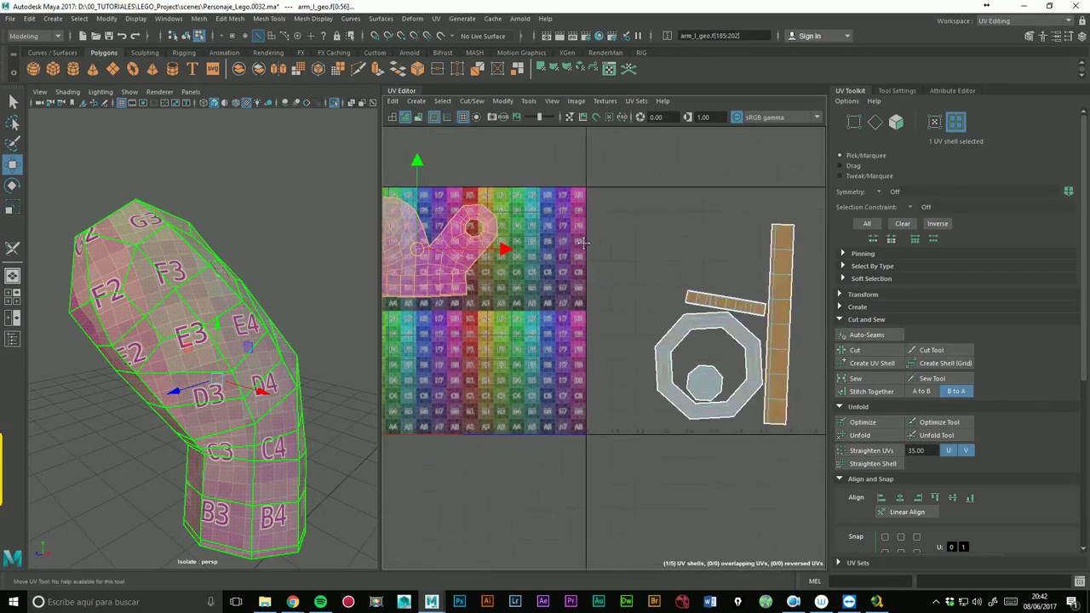
{"action": "middle_click_drag", "start_coordinate": [647, 340], "coordinate": [460, 341], "text": "alt"}
{"action": "left_click", "coordinate": [681, 383]}
{"action": "left_click_drag", "start_coordinate": [682, 386], "coordinate": [490, 213]}
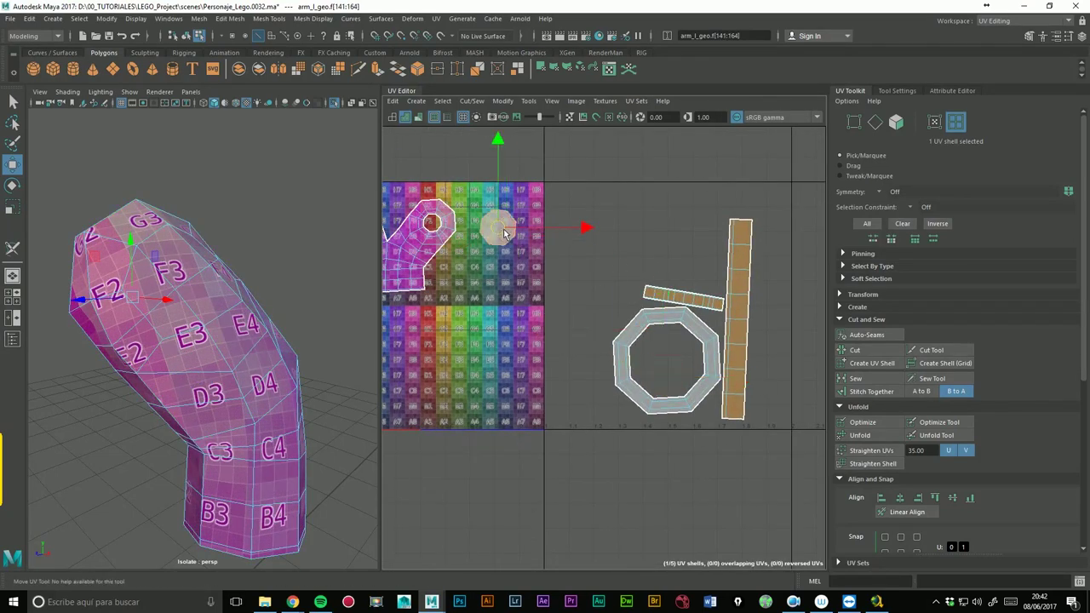
- Move the large octagon ring shell into the tile and shrink it slightly
{"action": "left_click", "coordinate": [692, 335]}
{"action": "left_click_drag", "start_coordinate": [669, 367], "coordinate": [497, 298]}
{"action": "middle_click_drag", "start_coordinate": [626, 250], "coordinate": [690, 238], "text": "alt"}
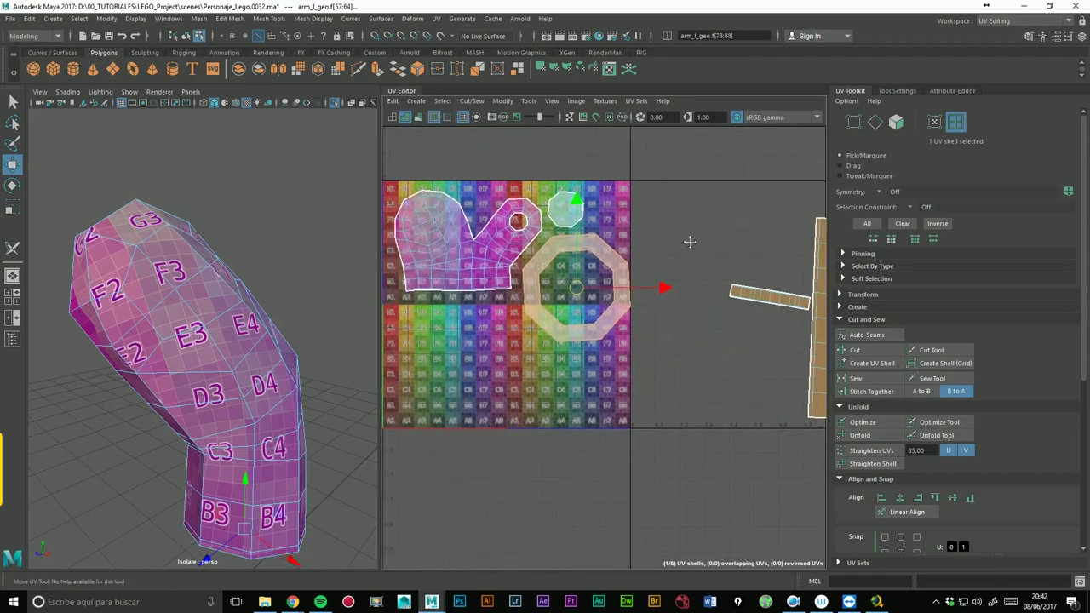
{"action": "left_click_drag", "start_coordinate": [281, 281], "coordinate": [372, 278], "text": "alt"}
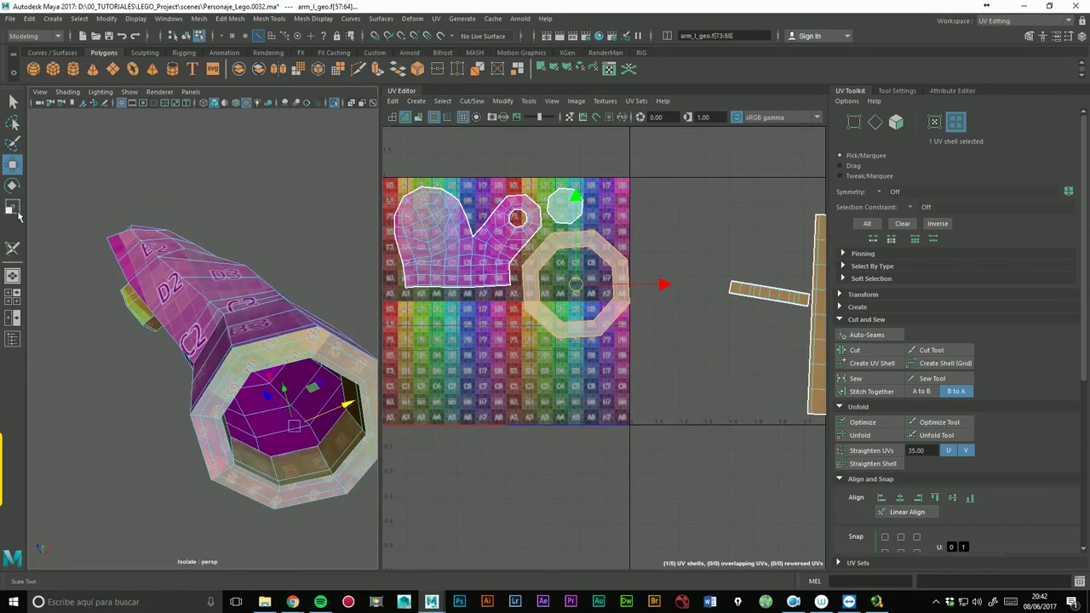
{"action": "key", "text": "r"}
{"action": "left_click_drag", "start_coordinate": [576, 287], "coordinate": [573, 289]}
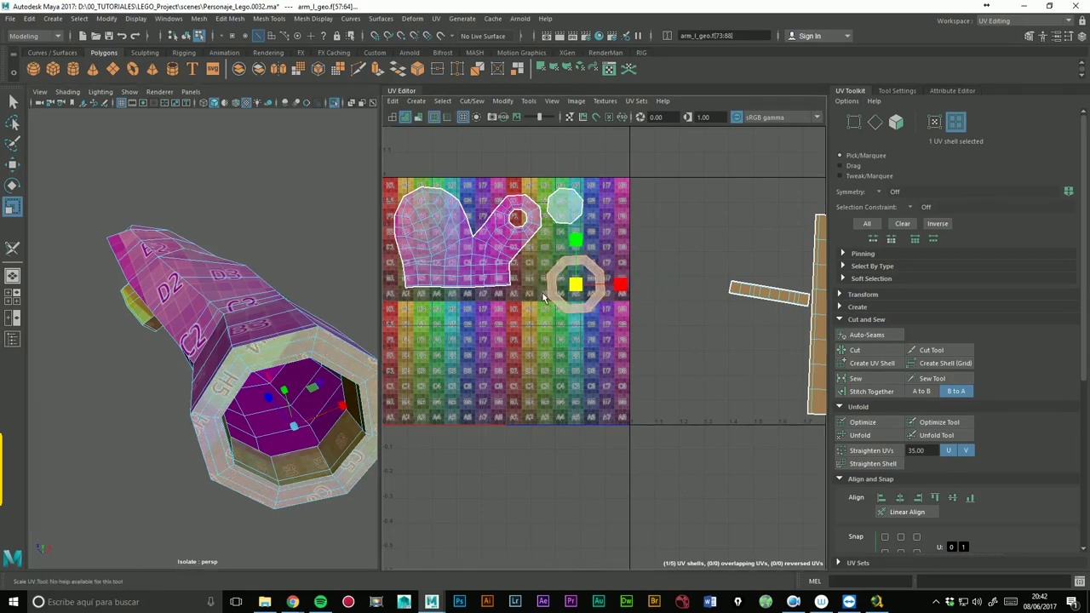
- Zoom in on the tile and select the hand's UV shell
{"action": "right_click_drag", "start_coordinate": [573, 290], "coordinate": [658, 286], "text": "alt"}
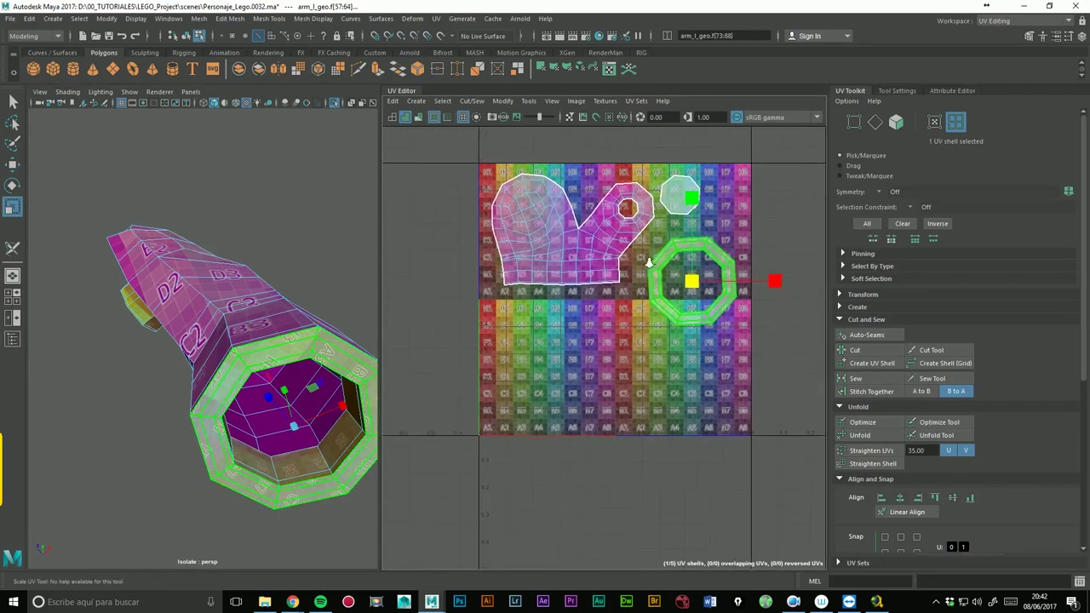
{"action": "left_click", "coordinate": [658, 285]}
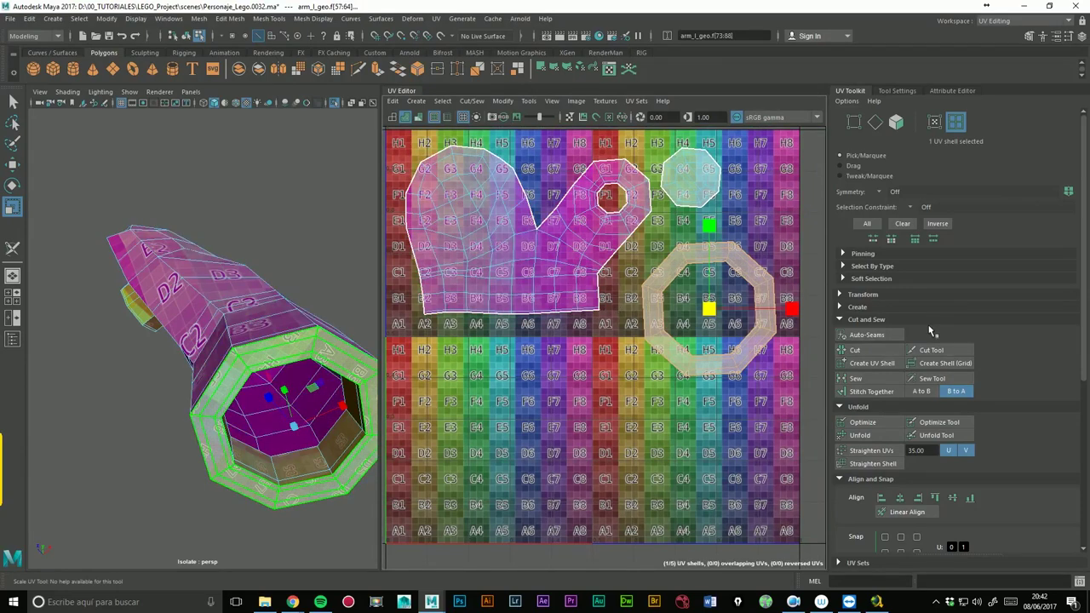
{"action": "mouse_move", "coordinate": [762, 286]}
{"action": "middle_mouse_down", "text": "alt"}
{"action": "mouse_move", "coordinate": [421, 367]}
{"action": "mouse_move", "coordinate": [893, 319]}
{"action": "middle_mouse_up", "text": "alt"}
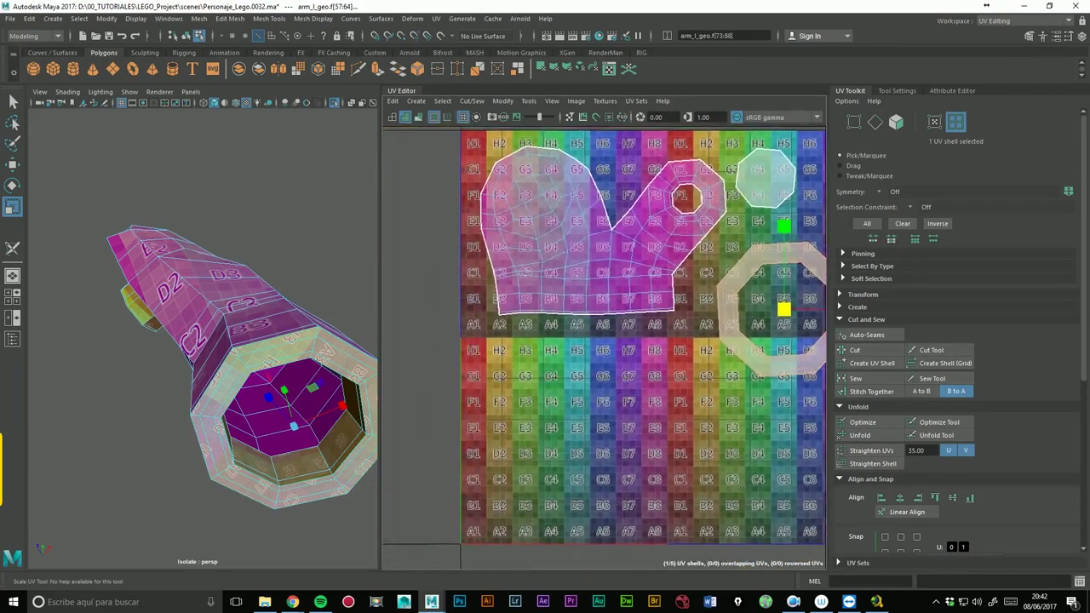
- Try stitching an octagon ring border edge to the hand shell with A to B, undoing misplaced results
{"action": "left_click", "coordinate": [876, 122]}
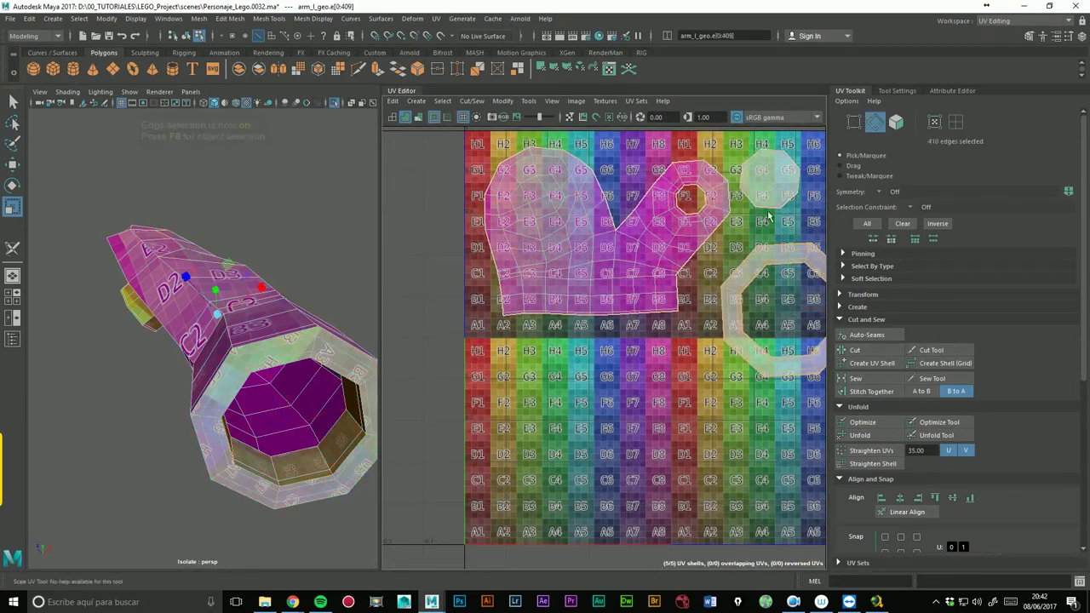
{"action": "left_click", "coordinate": [676, 322]}
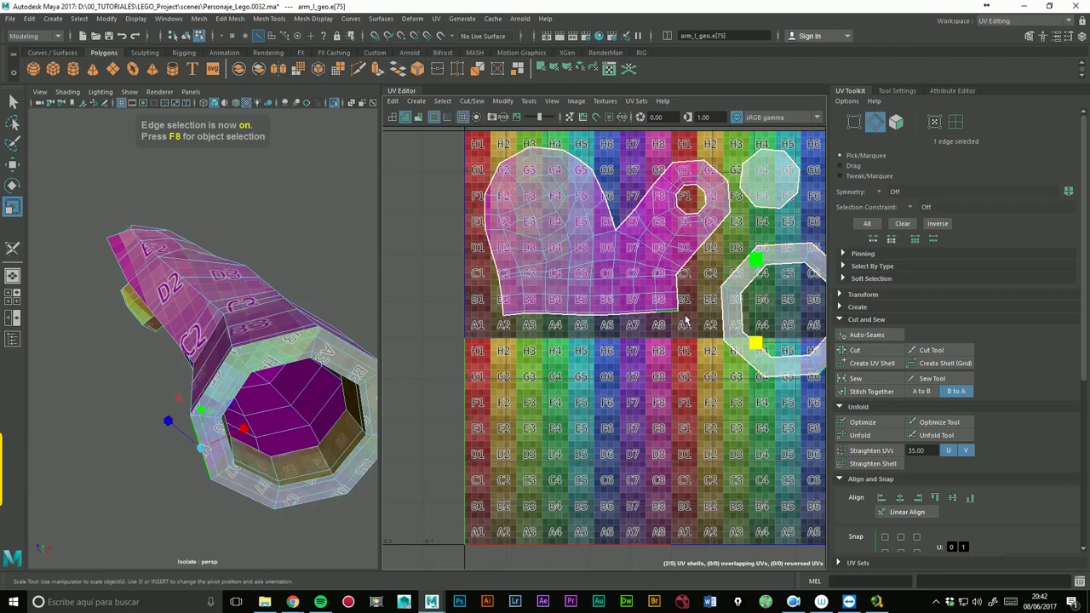
{"action": "middle_click_drag", "start_coordinate": [767, 372], "coordinate": [673, 394], "text": "alt"}
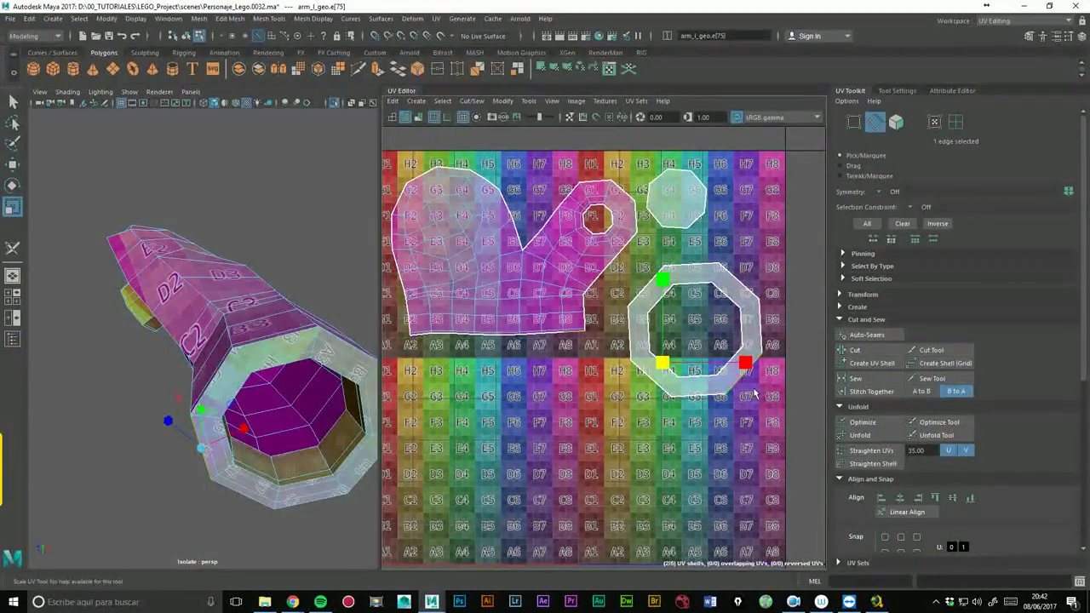
{"action": "left_click", "coordinate": [869, 393]}
{"action": "key", "text": "ctrl+z"}
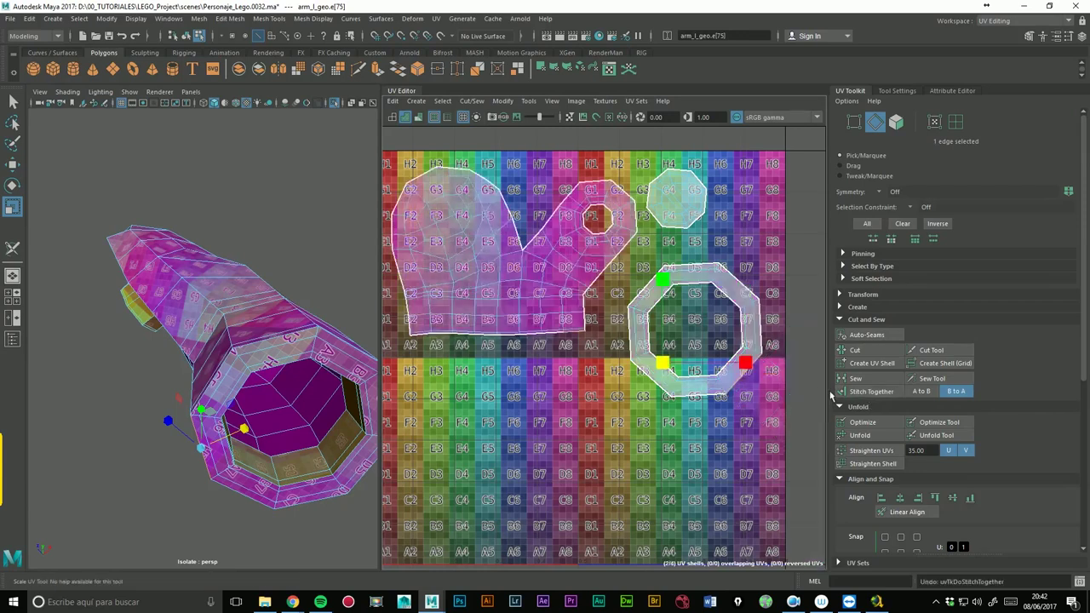
{"action": "left_click", "coordinate": [923, 392]}
{"action": "left_click", "coordinate": [865, 397]}
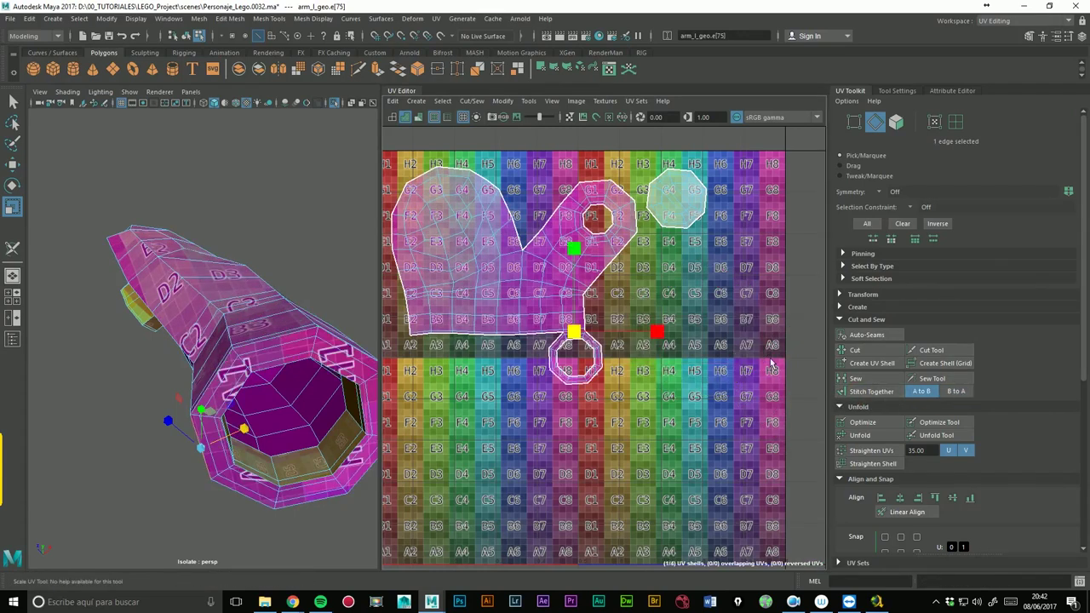
{"action": "left_click_drag", "start_coordinate": [352, 362], "coordinate": [341, 367], "text": "alt"}
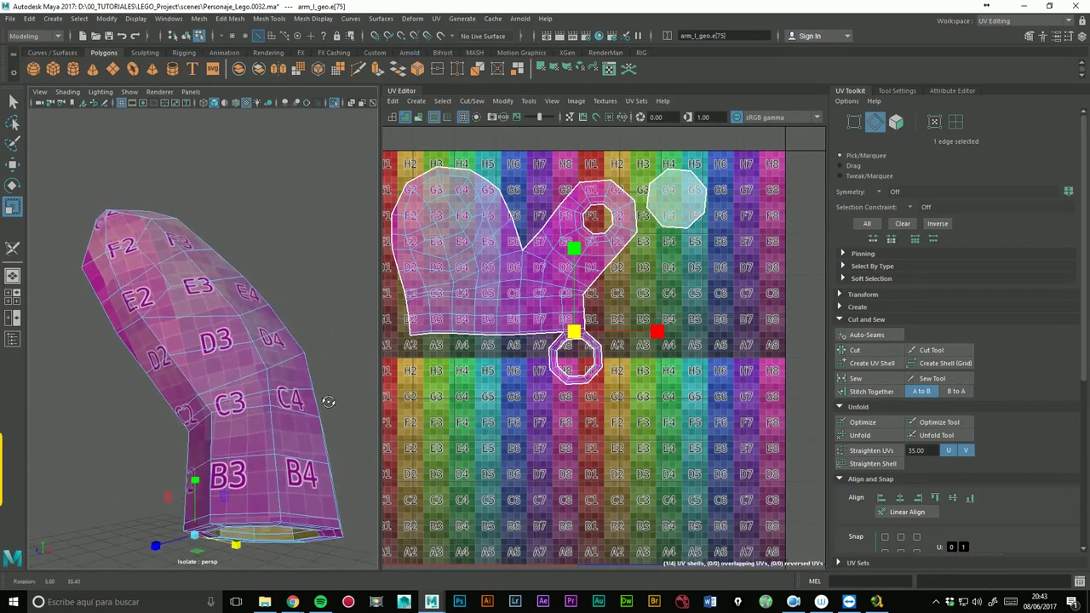
{"action": "key", "text": "ctrl+z"}
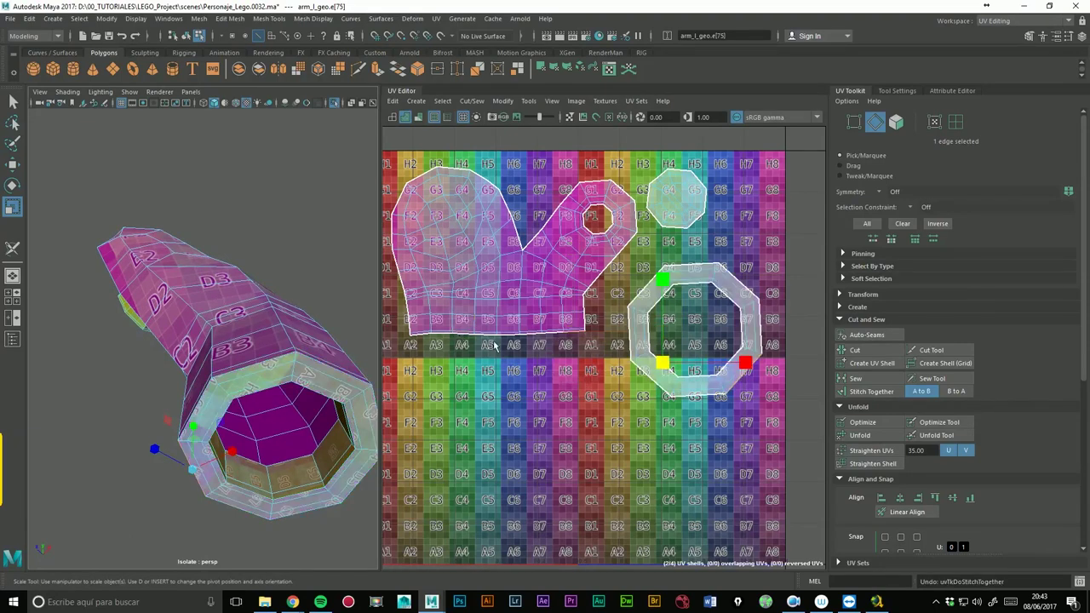
{"action": "key", "text": "ctrl+z"}
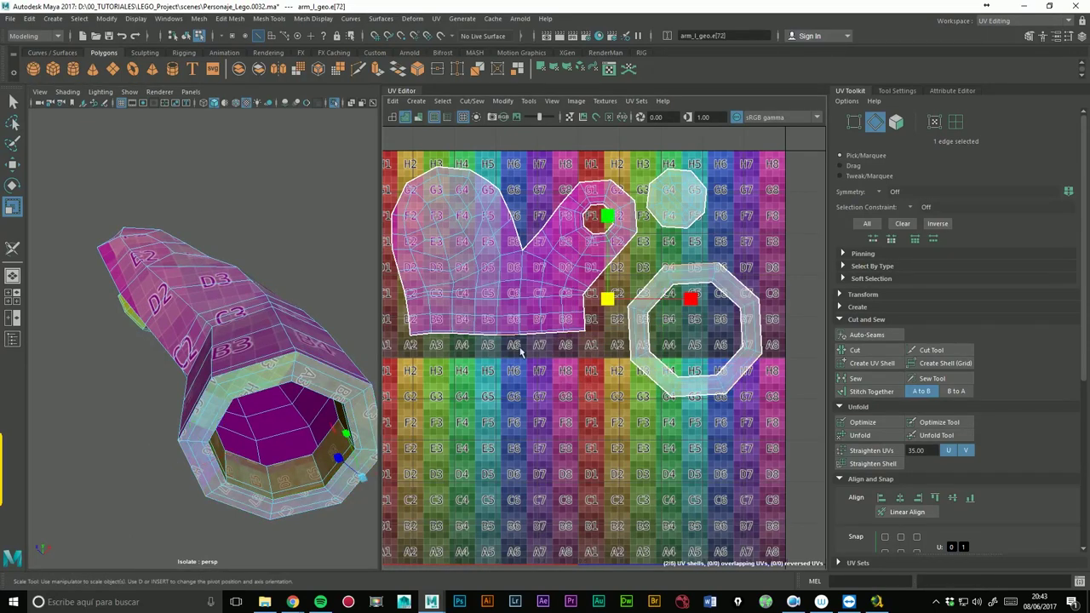
{"action": "left_click", "coordinate": [888, 402]}
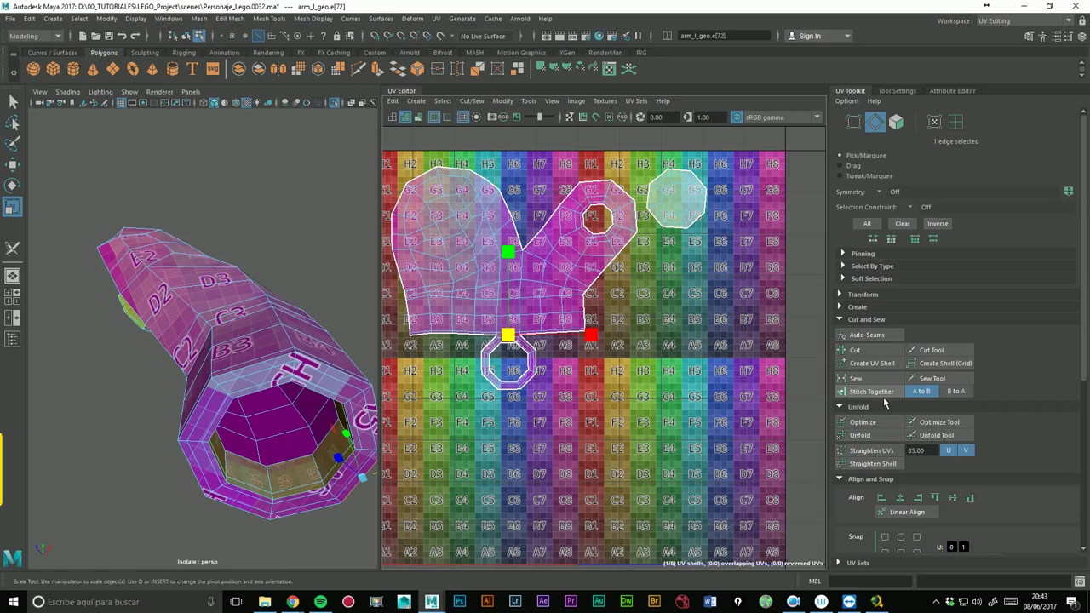
{"action": "key", "text": "ctrl+z"}
- Stitch the octagon ring under the hand shell's bottom border and check the closed seam
{"action": "left_click_drag", "start_coordinate": [201, 351], "coordinate": [185, 296], "text": "alt"}
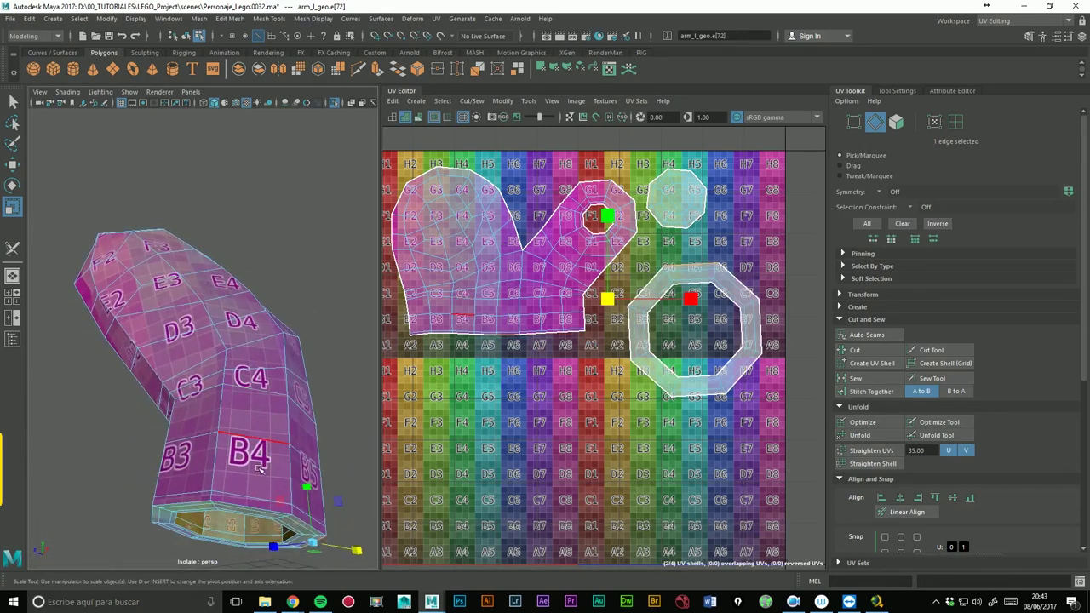
{"action": "left_click_drag", "start_coordinate": [261, 467], "coordinate": [307, 375], "text": "alt"}
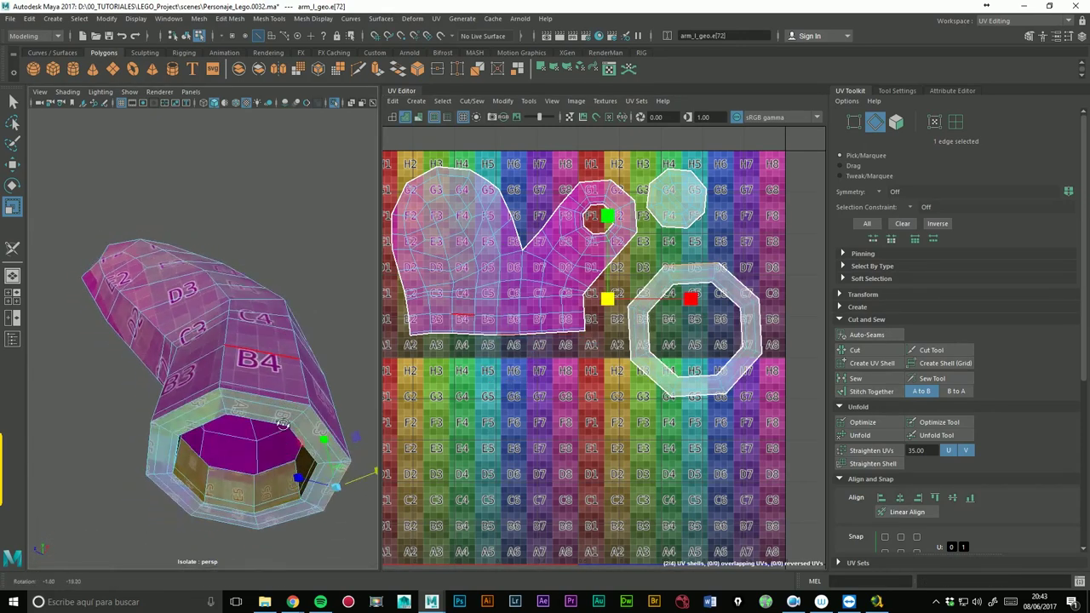
{"action": "left_click", "coordinate": [491, 343]}
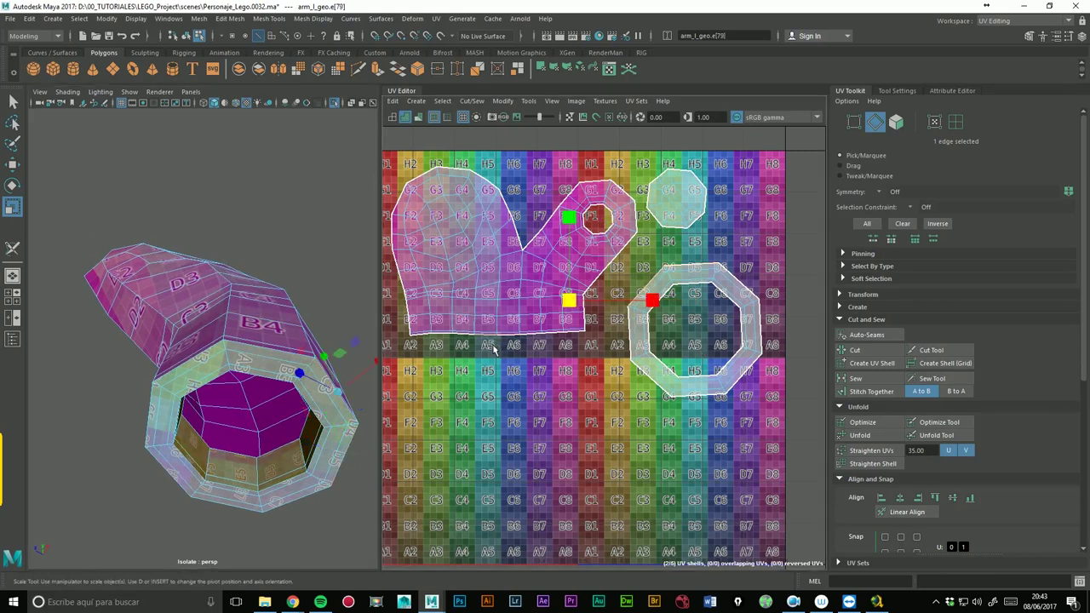
{"action": "left_click", "coordinate": [870, 392]}
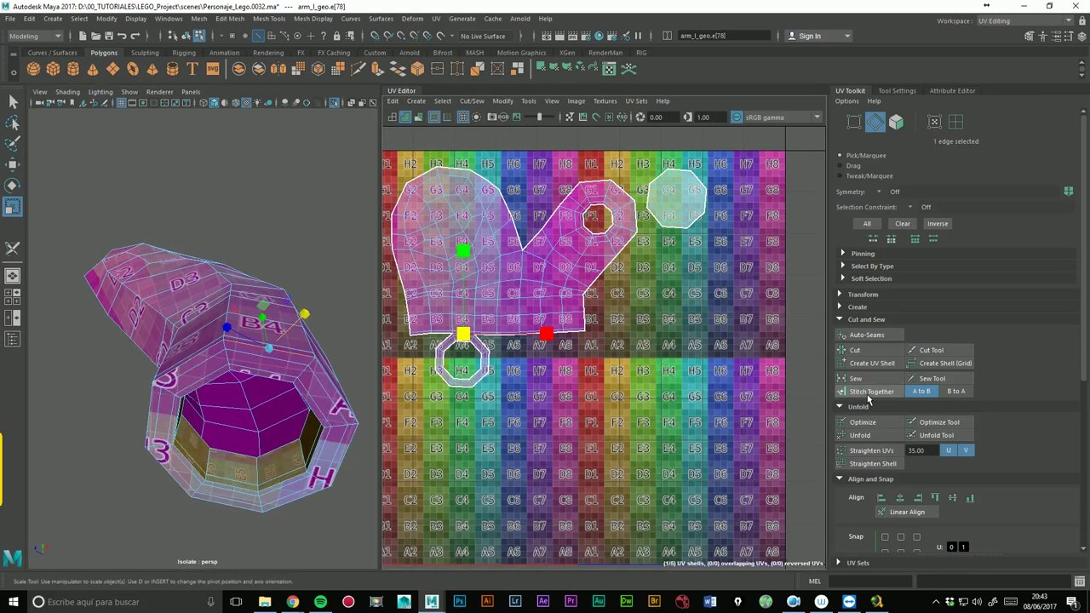
{"action": "mouse_move", "coordinate": [352, 304]}
{"action": "left_mouse_down", "text": "alt"}
{"action": "mouse_move", "coordinate": [402, 405]}
{"action": "mouse_move", "coordinate": [298, 398]}
{"action": "left_mouse_up", "text": "alt"}
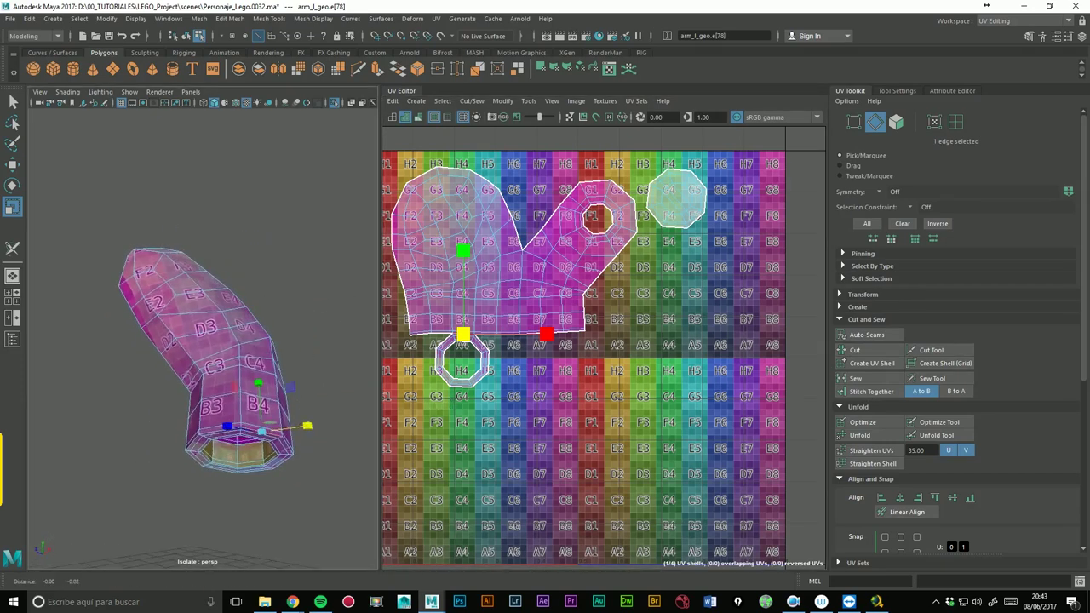
{"action": "scroll", "coordinate": [205, 324], "scroll_direction": "up", "scroll_amount": 5}
- Select the arm's UV shell and the thin strip shell in the UV Editor
{"action": "key", "text": "r"}
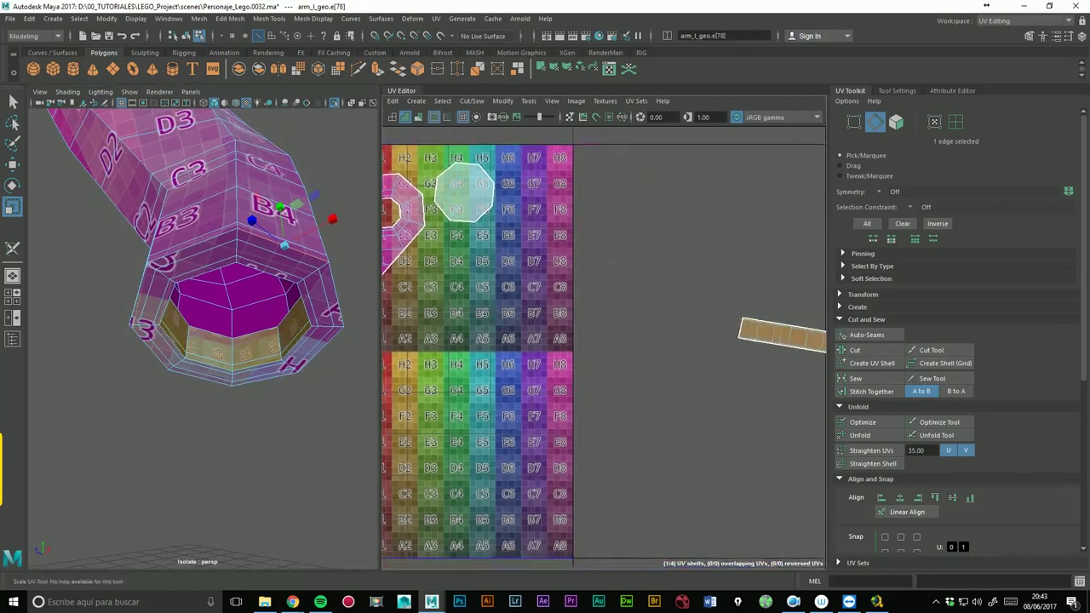
{"action": "scroll", "coordinate": [664, 318], "scroll_direction": "down", "scroll_amount": 2}
{"action": "double_click", "coordinate": [775, 336]}
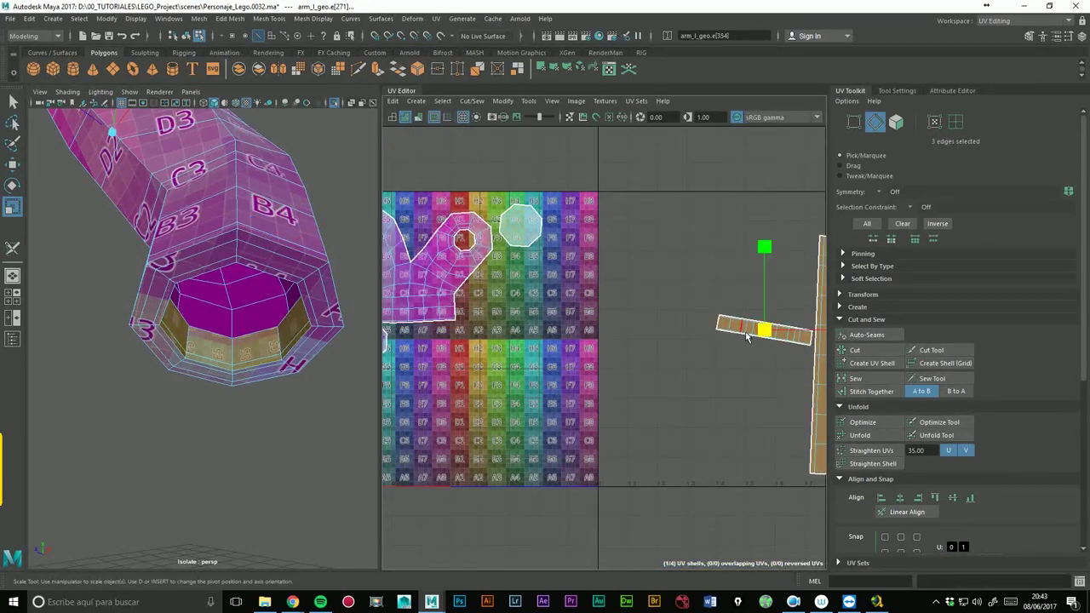
{"action": "left_click", "coordinate": [956, 123]}
{"action": "left_click", "coordinate": [383, 298]}
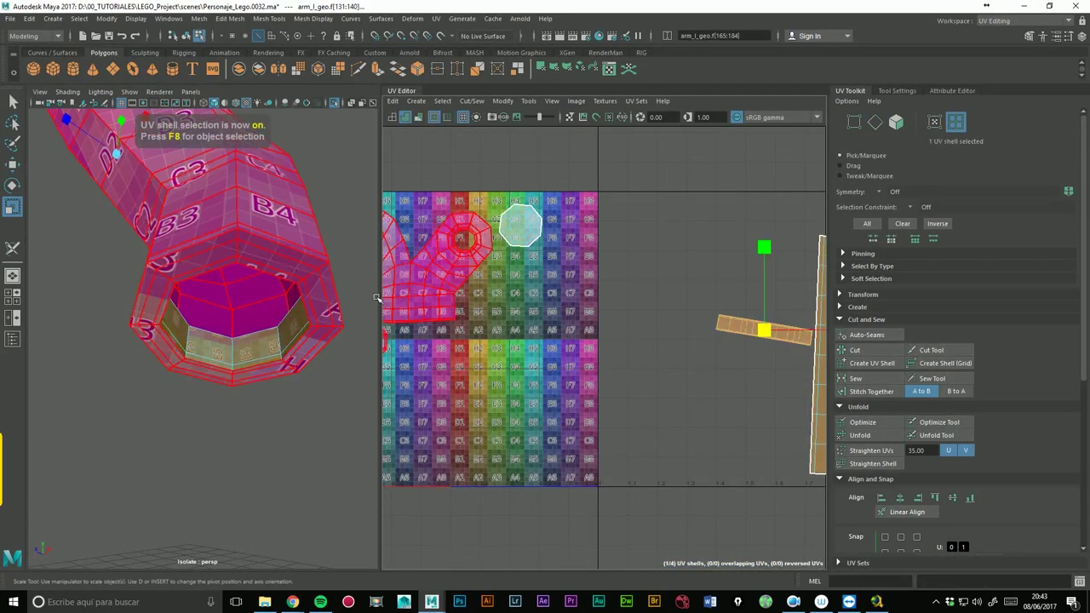
{"action": "mouse_move", "coordinate": [750, 349]}
{"action": "middle_mouse_down", "text": "alt"}
{"action": "mouse_move", "coordinate": [600, 349]}
{"action": "mouse_move", "coordinate": [769, 339]}
{"action": "middle_mouse_up", "text": "alt"}
{"action": "left_click", "coordinate": [673, 357]}
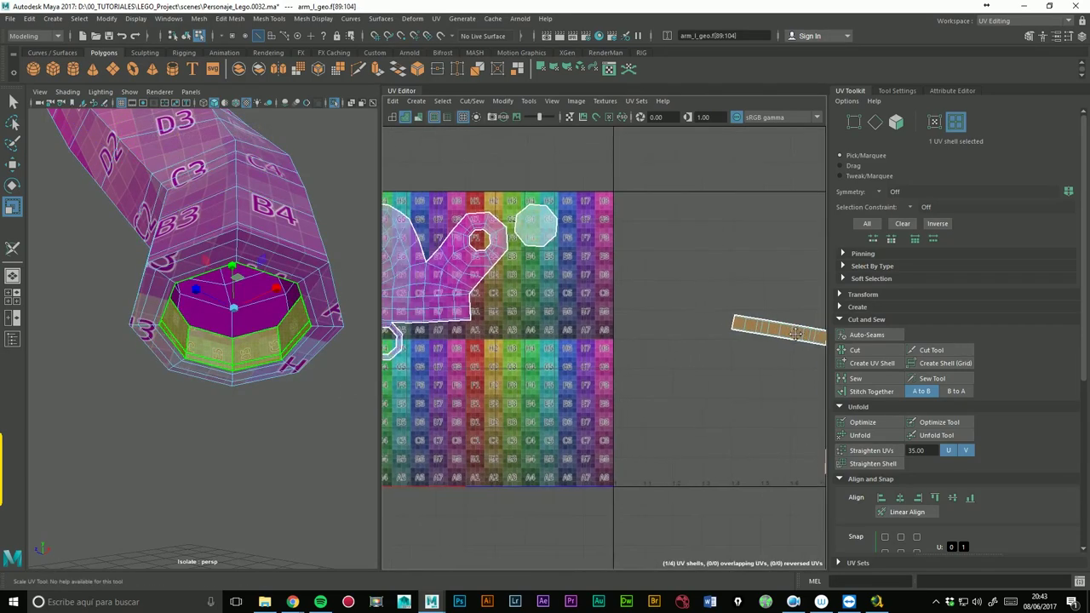
- Stitch the strip's edge (A to B) onto the hand shell beside the octagonal ring
{"action": "scroll", "coordinate": [769, 339], "scroll_direction": "up", "scroll_amount": 3}
{"action": "middle_click_drag", "start_coordinate": [426, 450], "coordinate": [500, 451], "text": "alt"}
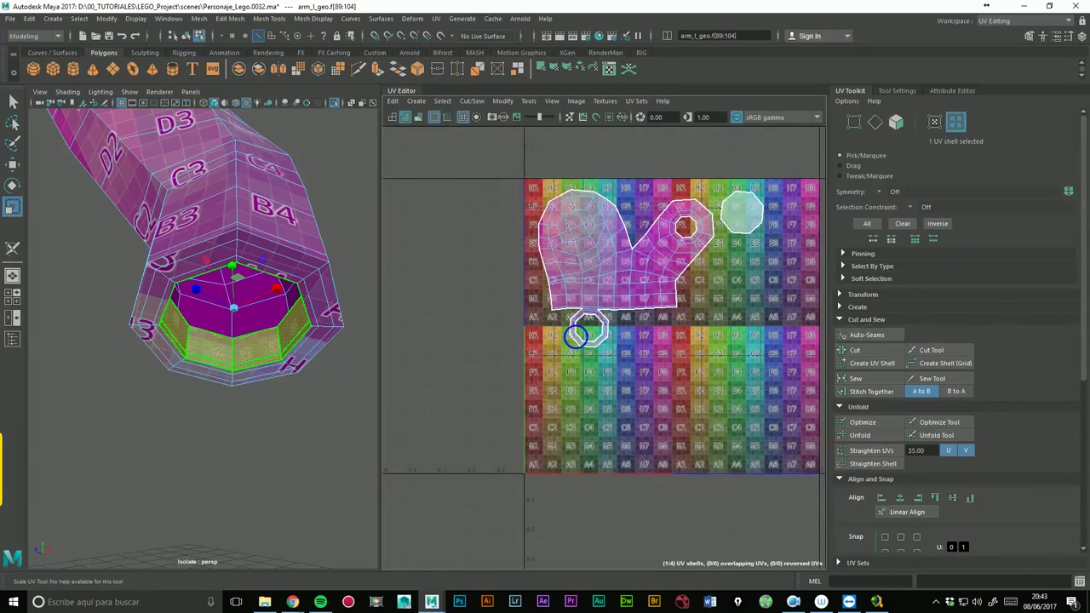
{"action": "scroll", "coordinate": [577, 337], "scroll_direction": "up", "scroll_amount": 3}
{"action": "middle_click_drag", "start_coordinate": [681, 298], "coordinate": [526, 363], "text": "alt"}
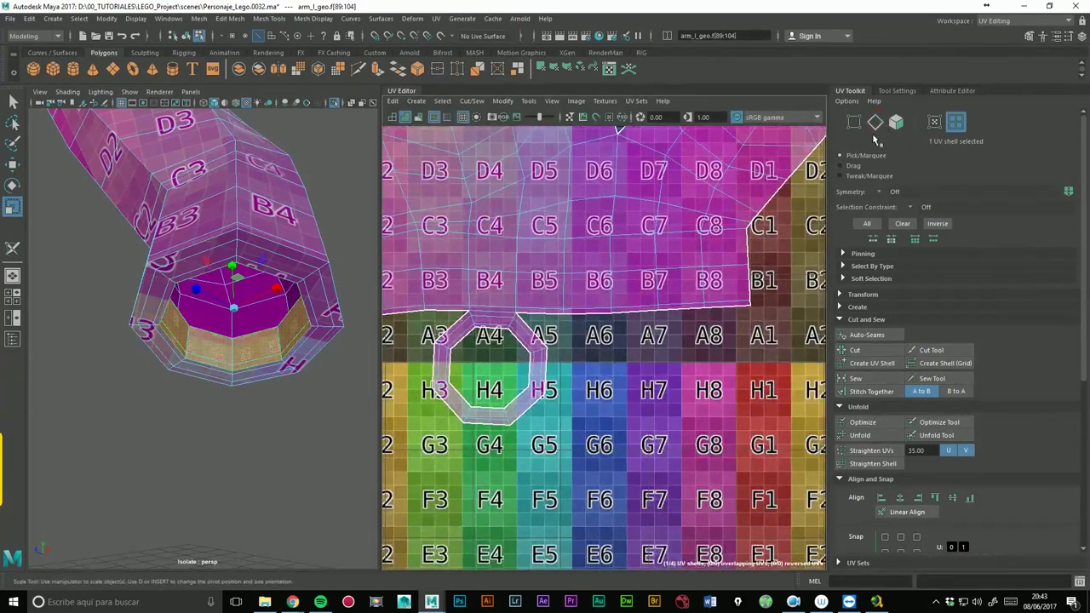
{"action": "left_click", "coordinate": [876, 123]}
{"action": "left_click", "coordinate": [500, 339]}
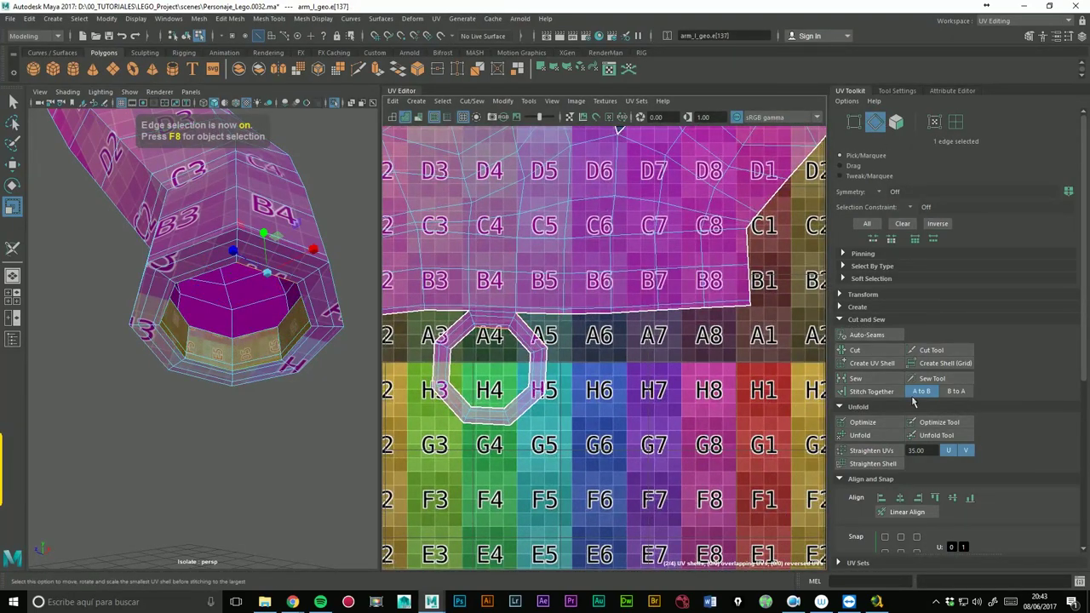
{"action": "left_click", "coordinate": [871, 391]}
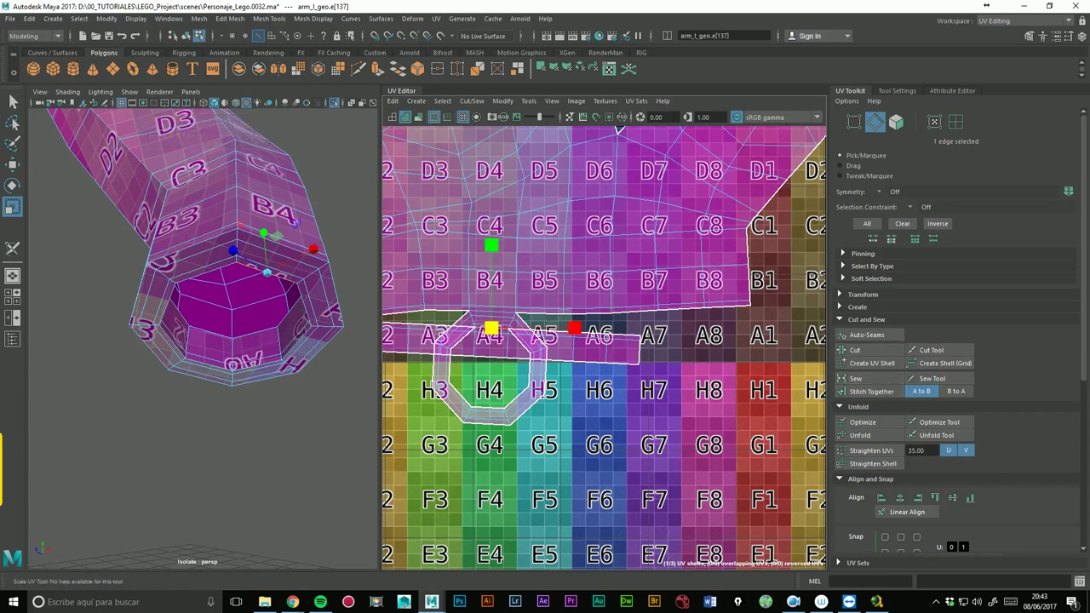
- Cut the thin strip free along the chosen edge as its own UV shell
{"action": "left_click", "coordinate": [860, 351]}
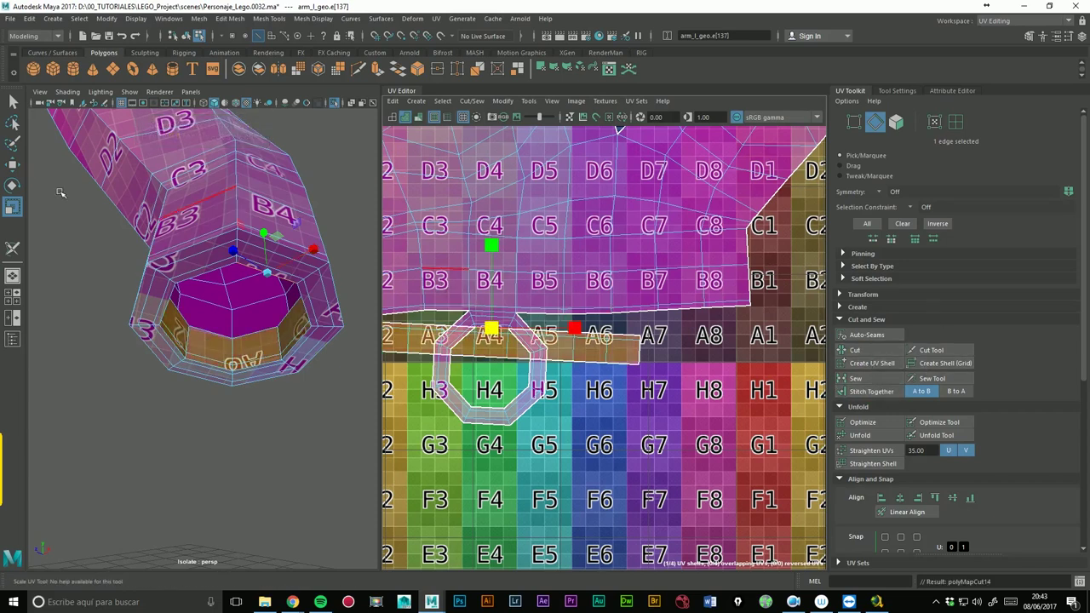
{"action": "key", "text": "w"}
{"action": "left_click_drag", "start_coordinate": [491, 343], "coordinate": [635, 432]}
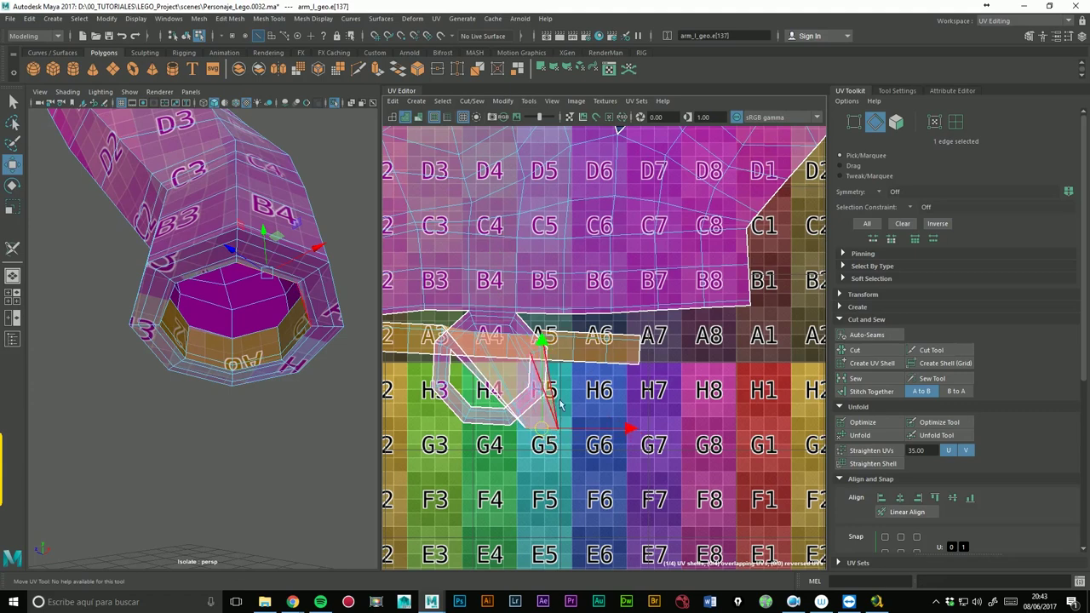
{"action": "key", "text": "ctrl+z"}
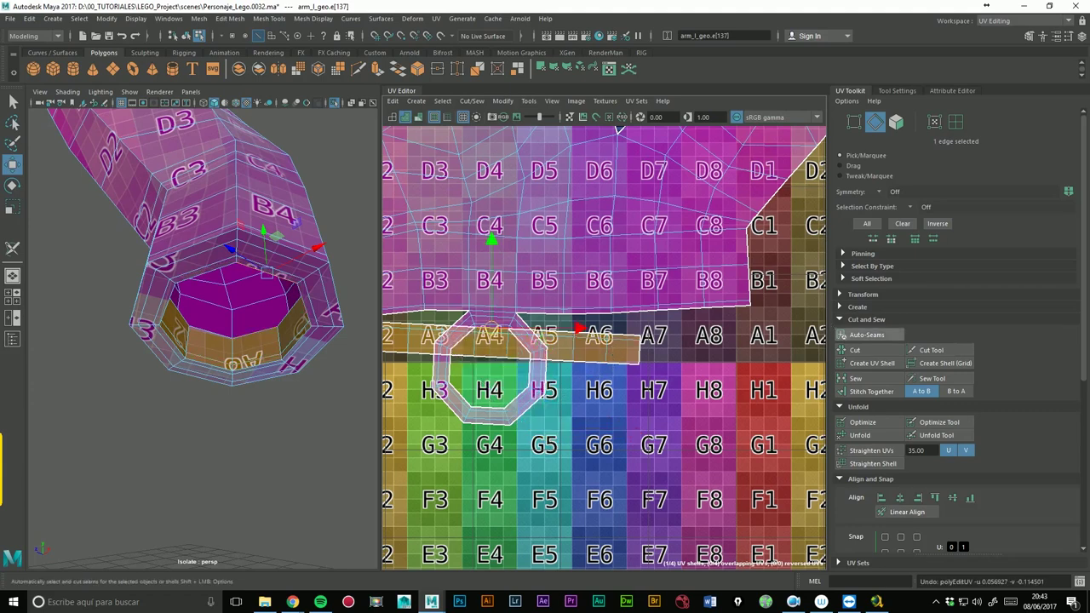
{"action": "left_click", "coordinate": [854, 350]}
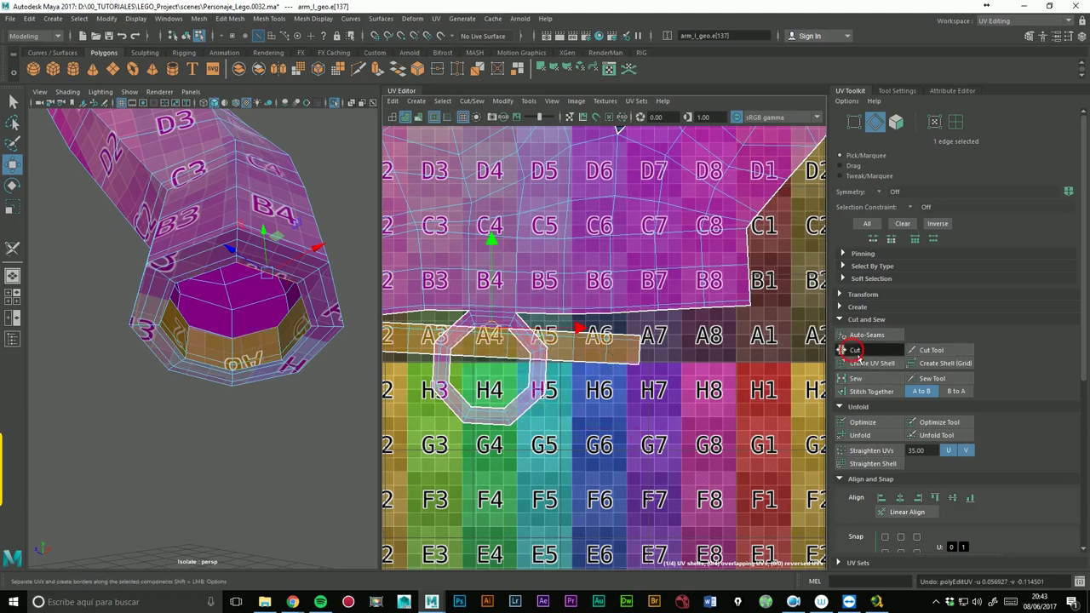
- Move the A-row strip shell down to the G row
{"action": "right_click", "coordinate": [589, 360]}
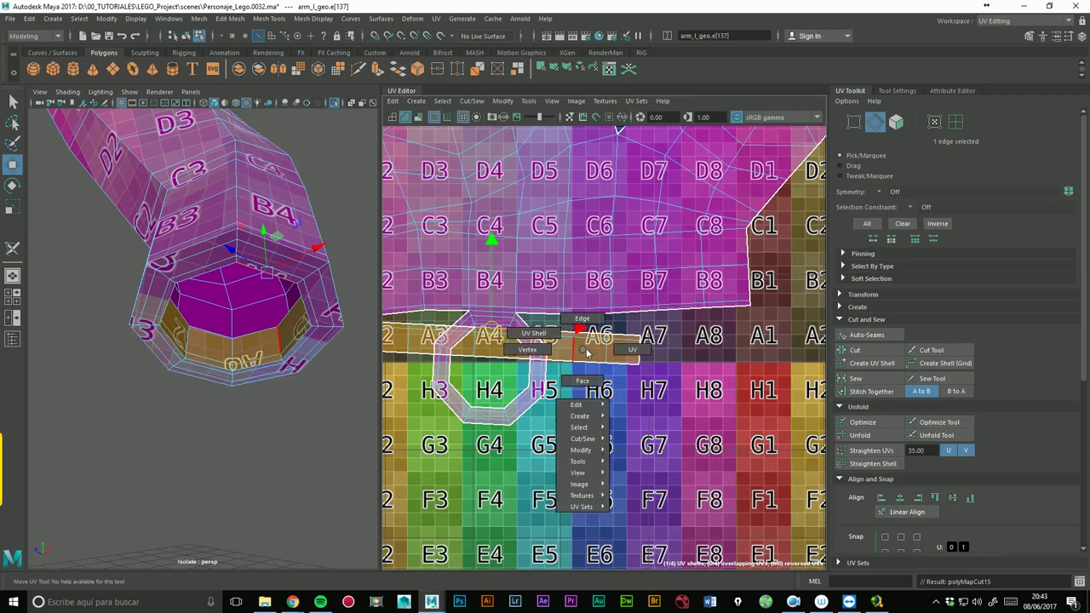
{"action": "left_click", "coordinate": [956, 121]}
{"action": "left_click", "coordinate": [506, 336]}
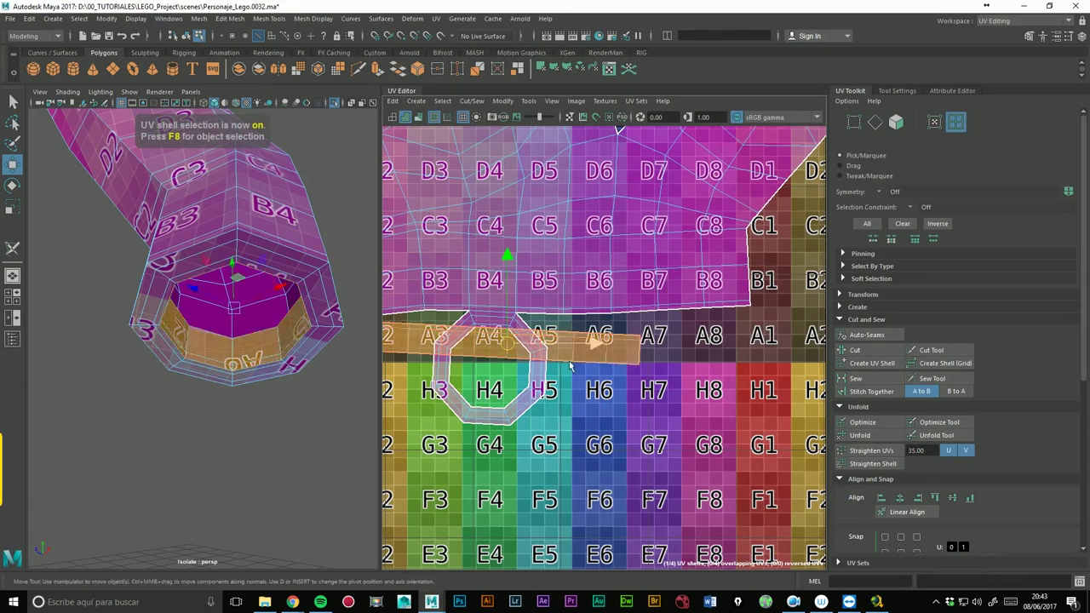
{"action": "mouse_move", "coordinate": [506, 337]}
{"action": "left_mouse_down"}
{"action": "mouse_move", "coordinate": [701, 365]}
{"action": "mouse_move", "coordinate": [548, 454]}
{"action": "left_mouse_up"}
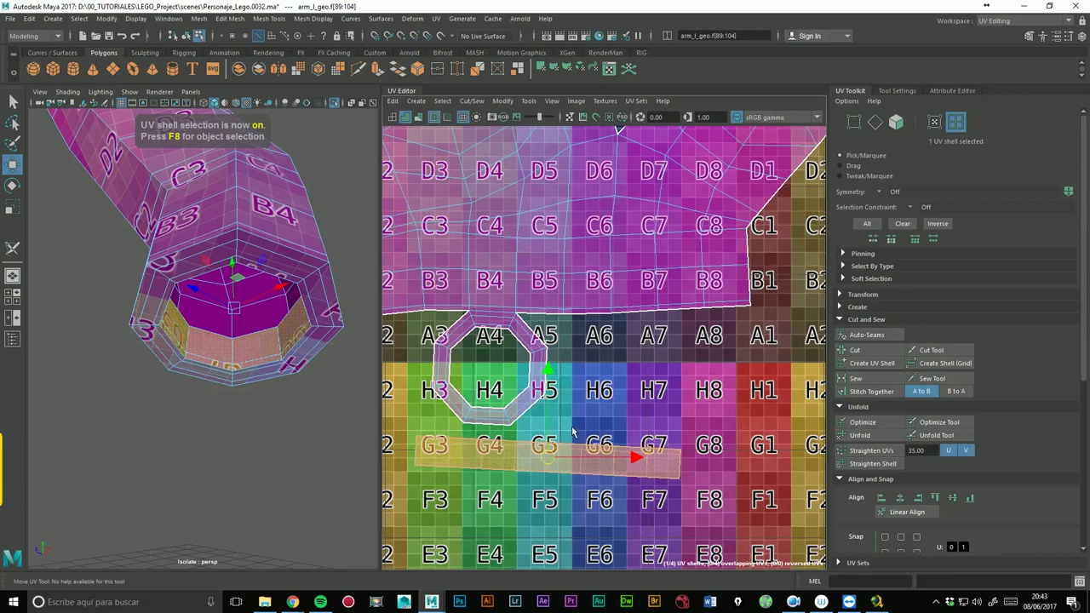
{"action": "middle_click_drag", "start_coordinate": [666, 368], "coordinate": [754, 336], "text": "alt"}
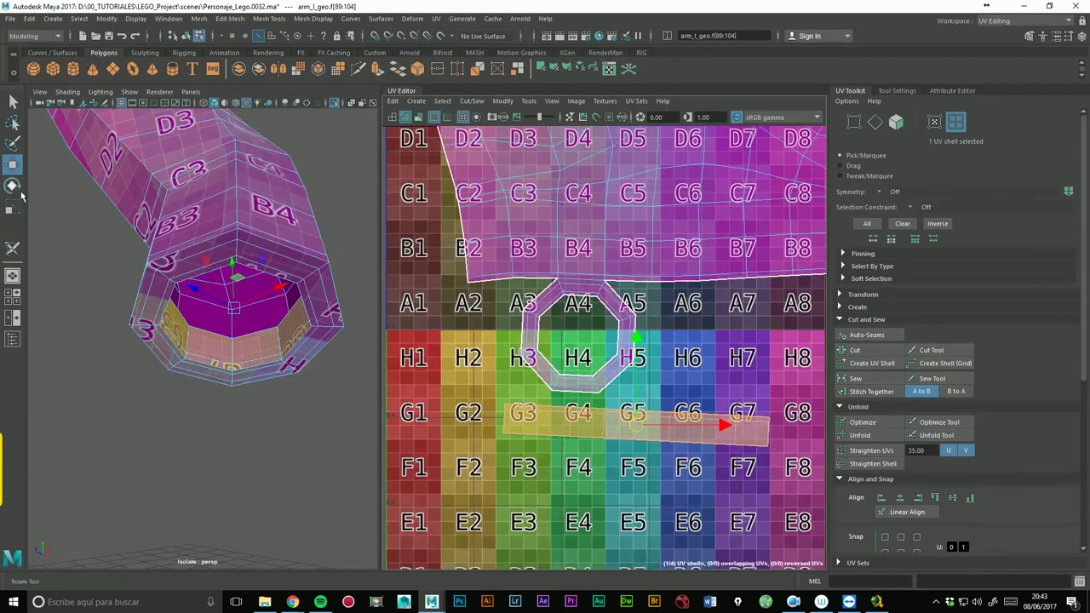
- Rotate the strip shell horizontal and slide it left along the G row
{"action": "left_click", "coordinate": [20, 194]}
{"action": "left_click_drag", "start_coordinate": [707, 392], "coordinate": [569, 487]}
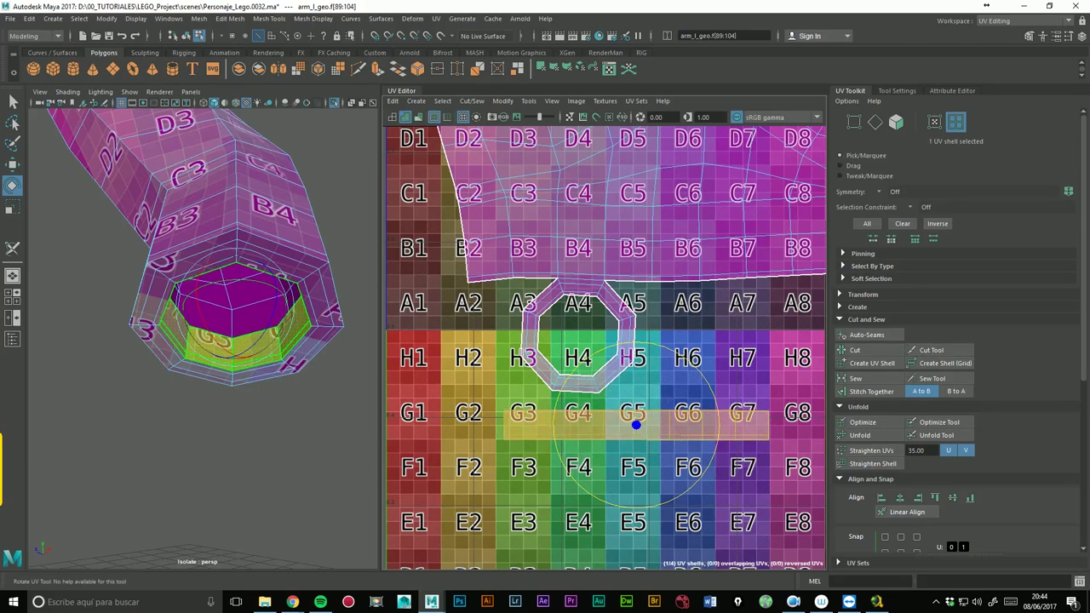
{"action": "key", "text": "w"}
{"action": "mouse_move", "coordinate": [642, 423]}
{"action": "left_mouse_down"}
{"action": "mouse_move", "coordinate": [569, 426]}
{"action": "mouse_move", "coordinate": [607, 426]}
{"action": "left_mouse_up"}
{"action": "scroll", "coordinate": [673, 339], "scroll_direction": "down", "scroll_amount": 1}
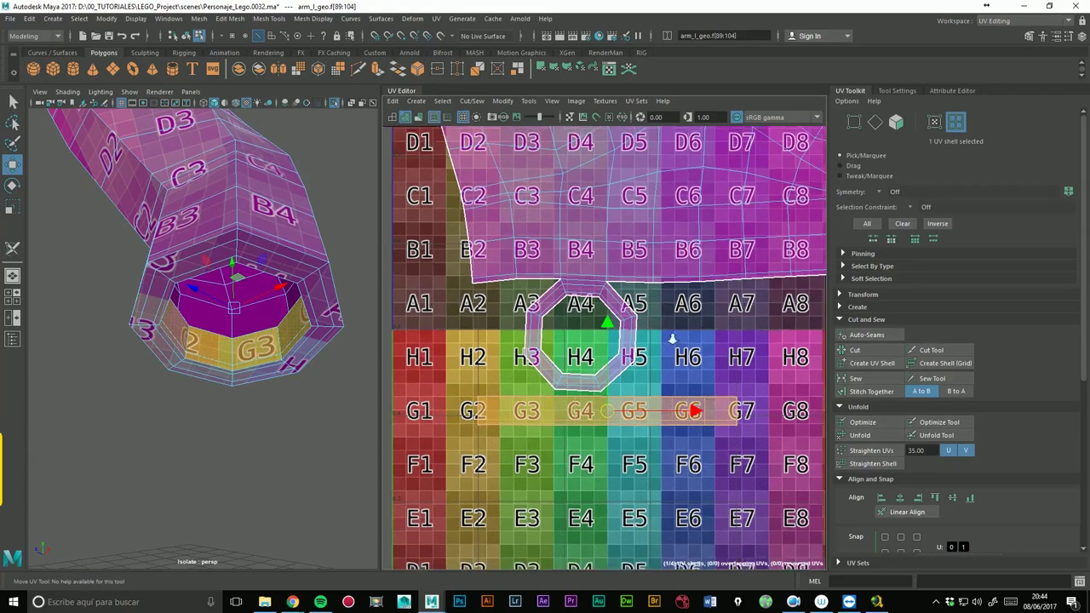
{"action": "scroll", "coordinate": [673, 339], "scroll_direction": "down", "scroll_amount": 2}
{"action": "scroll", "coordinate": [673, 339], "scroll_direction": "down", "scroll_amount": 2}
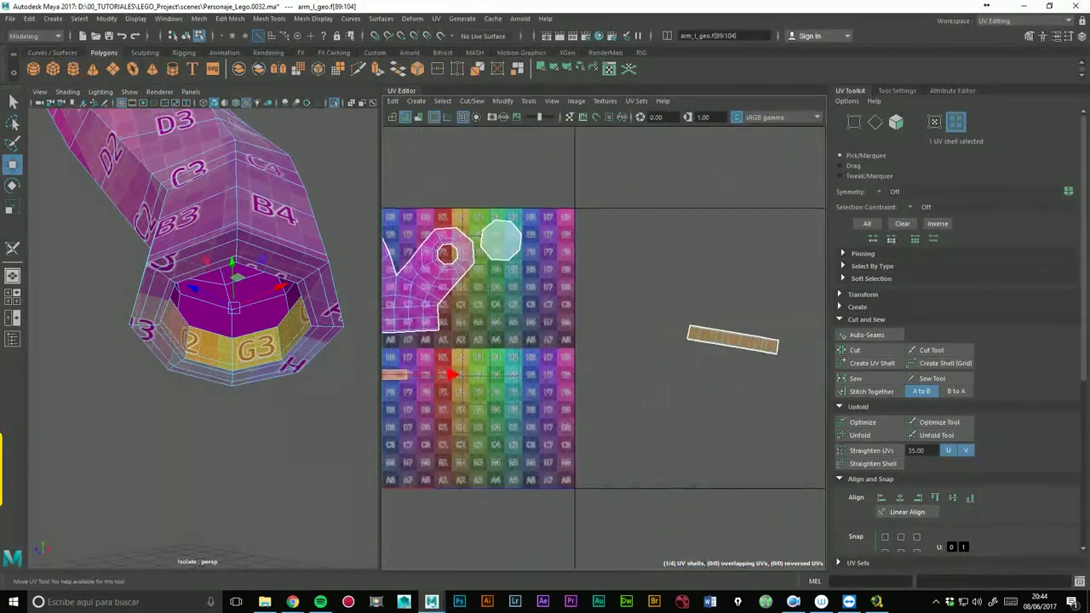
- Move the strip lying outside the tile into the 0–1 UV space
{"action": "left_click", "coordinate": [732, 339]}
{"action": "left_click_drag", "start_coordinate": [733, 339], "coordinate": [528, 345]}
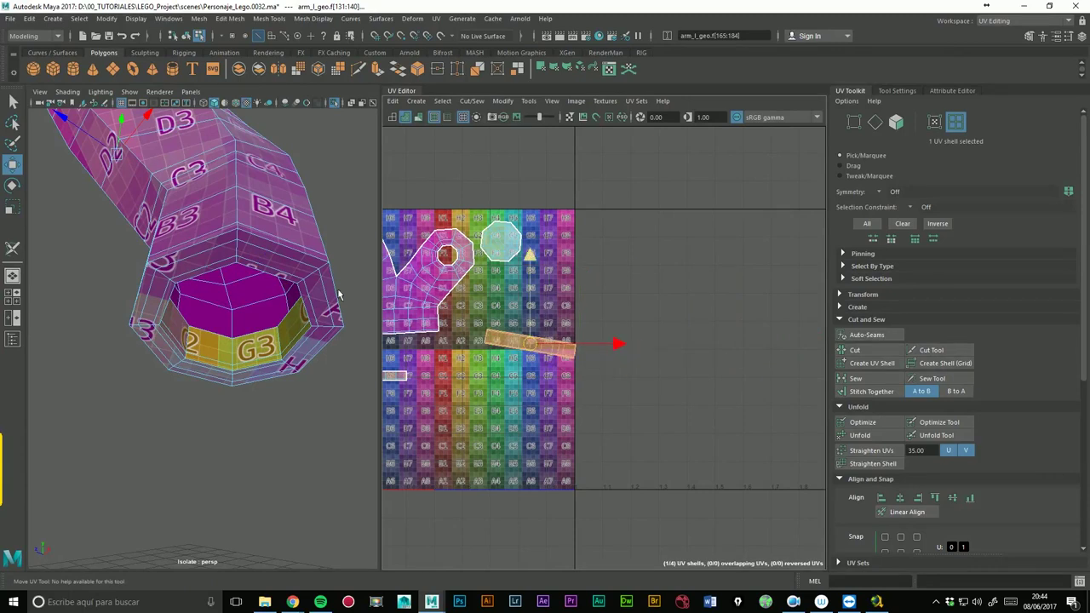
{"action": "left_click_drag", "start_coordinate": [338, 294], "coordinate": [266, 302], "text": "alt"}
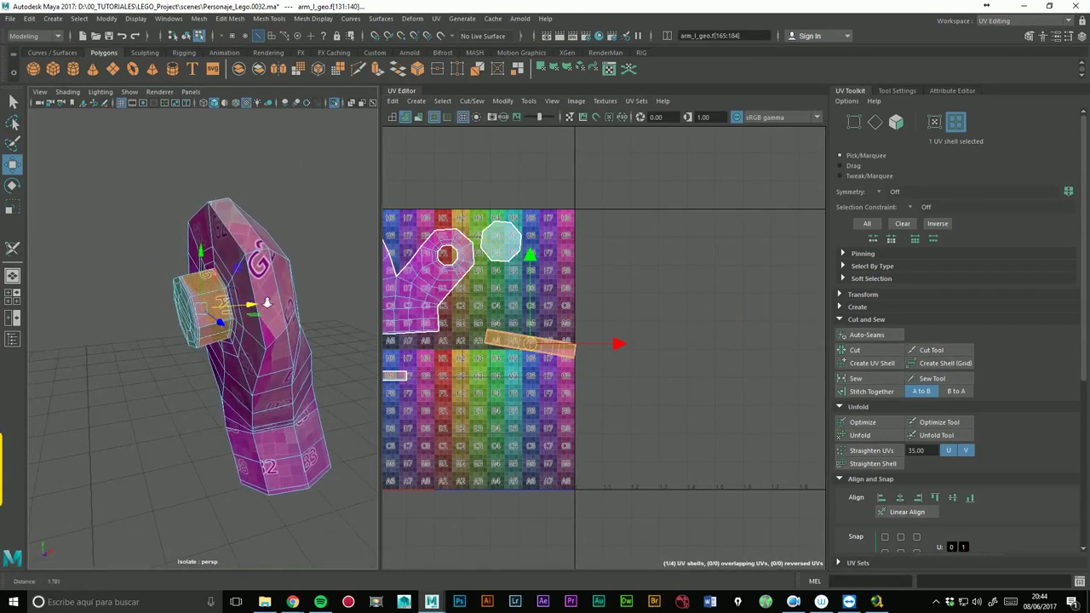
{"action": "scroll", "coordinate": [266, 302], "scroll_direction": "up", "scroll_amount": 5}
{"action": "left_click_drag", "start_coordinate": [267, 303], "coordinate": [238, 341], "text": "alt"}
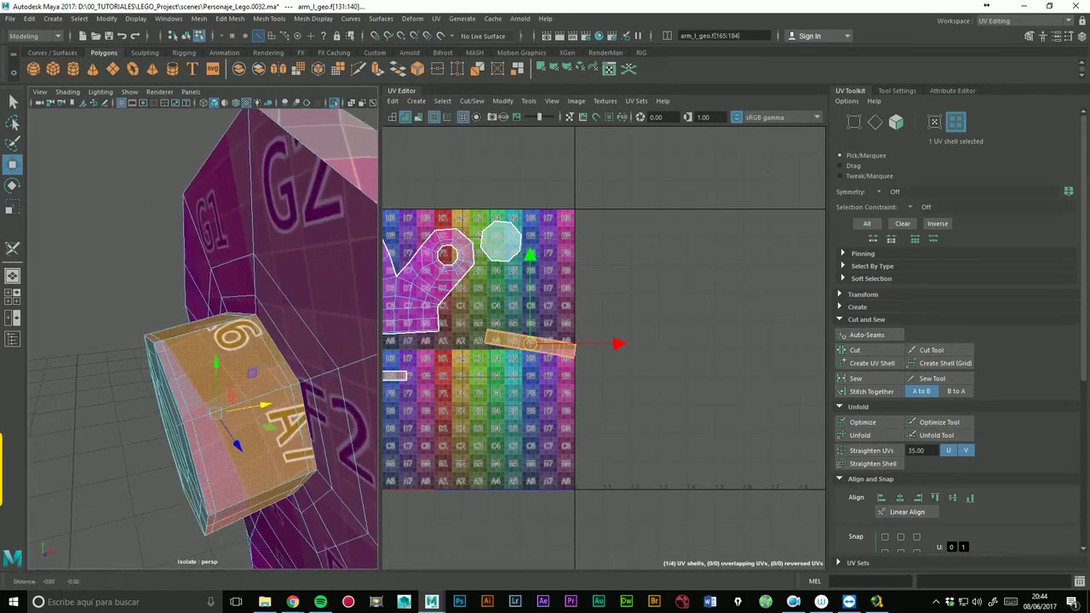
{"action": "middle_click_drag", "start_coordinate": [536, 235], "coordinate": [628, 284], "text": "alt"}
{"action": "scroll", "coordinate": [628, 283], "scroll_direction": "up", "scroll_amount": 1}
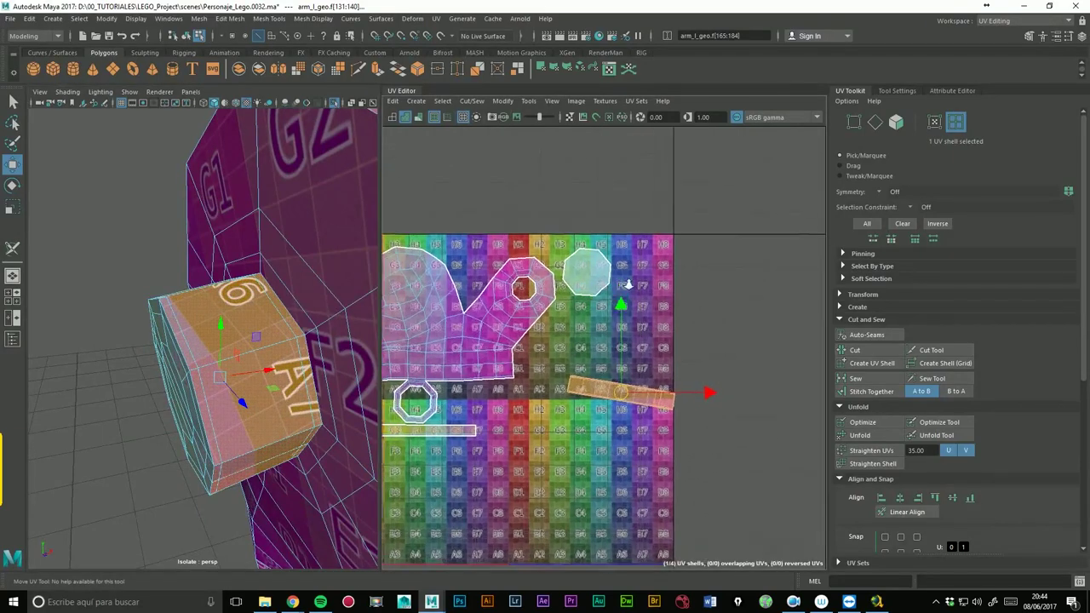
{"action": "scroll", "coordinate": [628, 283], "scroll_direction": "up", "scroll_amount": 1}
{"action": "scroll", "coordinate": [628, 284], "scroll_direction": "up", "scroll_amount": 1}
{"action": "scroll", "coordinate": [628, 284], "scroll_direction": "up", "scroll_amount": 1}
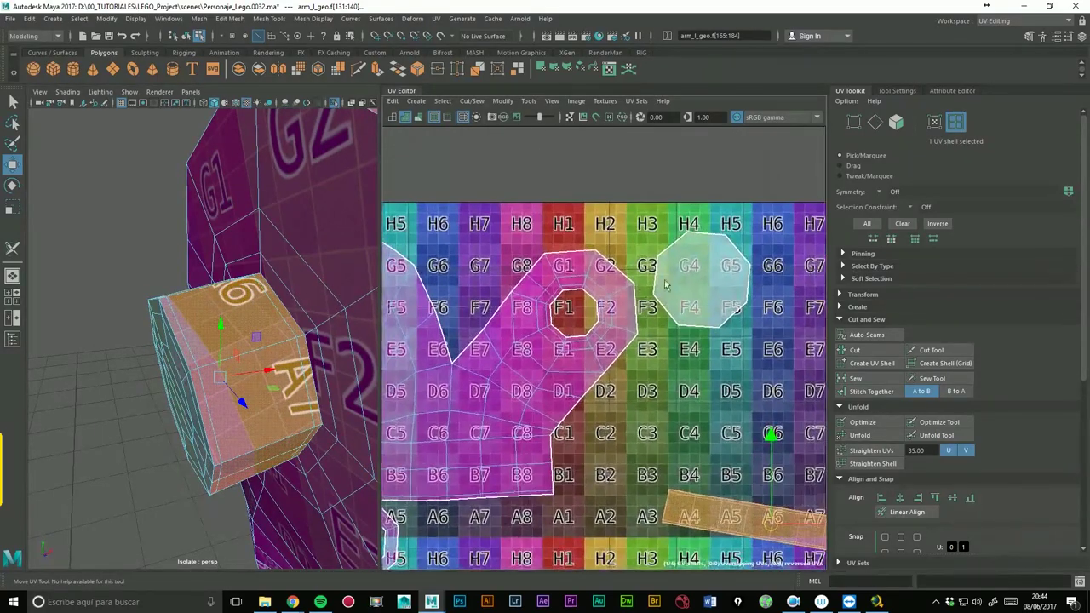
- Sew the strip's joining edge, then cut it off as a separate shell
{"action": "key", "text": "F10"}
{"action": "left_click", "coordinate": [585, 299]}
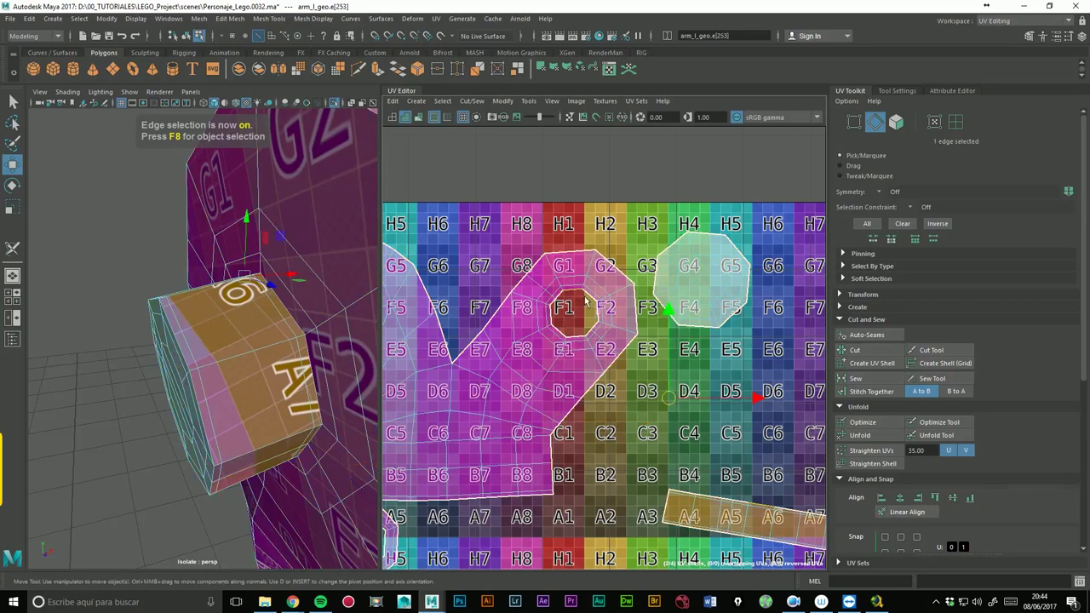
{"action": "left_click", "coordinate": [873, 395]}
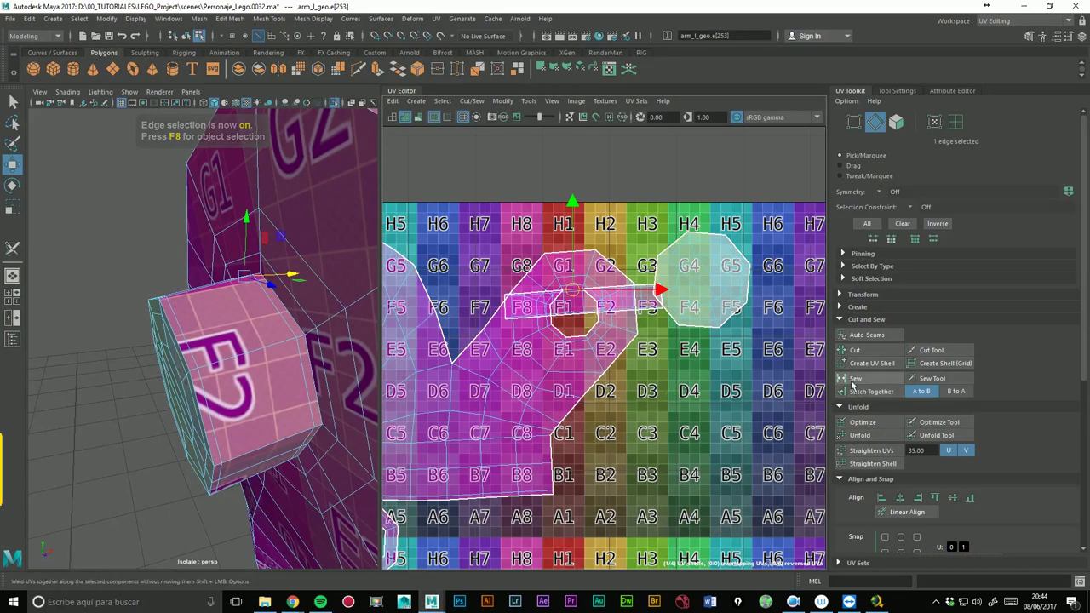
{"action": "left_click", "coordinate": [867, 365]}
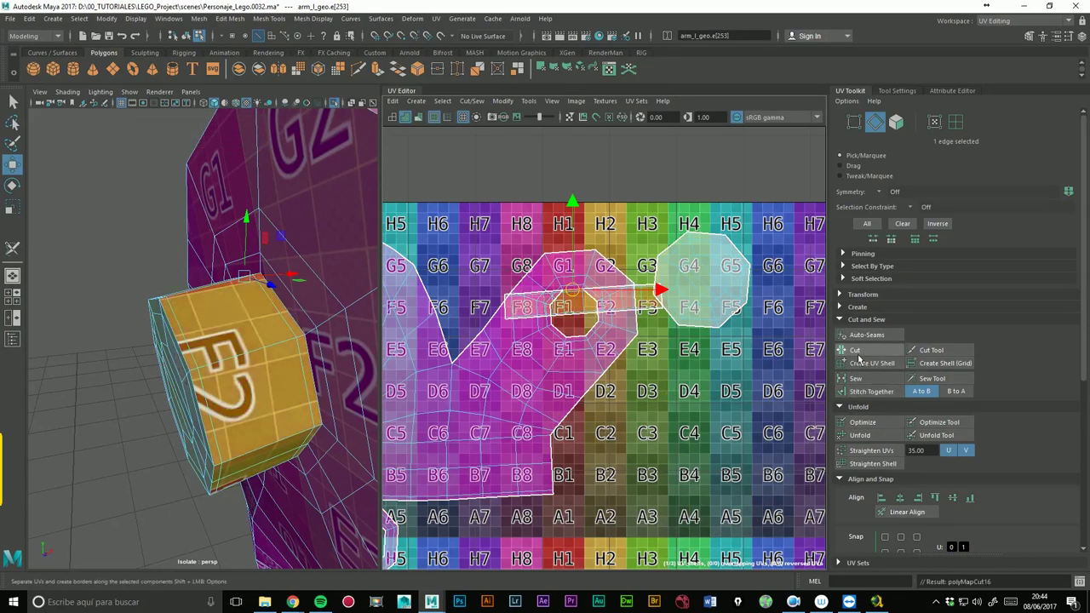
- Move the separated strip shell to row C and rotate it level
{"action": "left_click", "coordinate": [586, 306]}
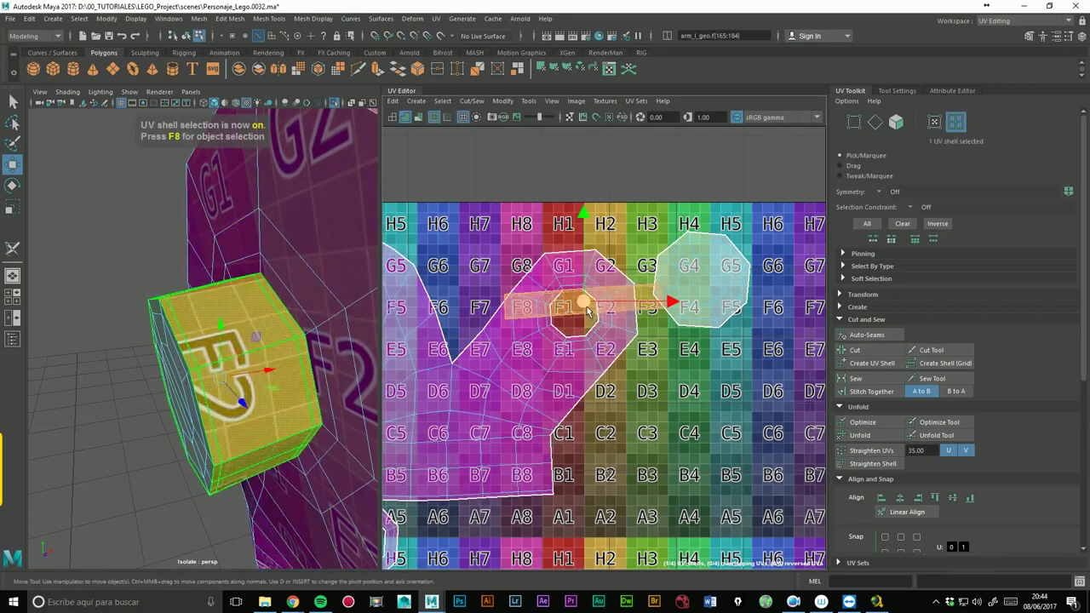
{"action": "left_click_drag", "start_coordinate": [590, 305], "coordinate": [698, 424]}
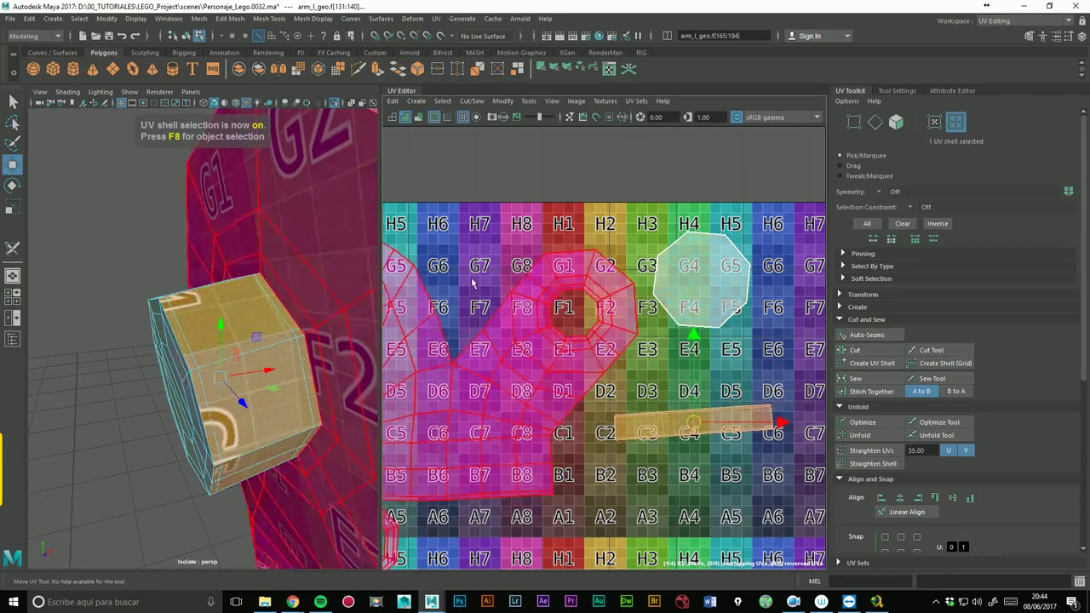
{"action": "key", "text": "e"}
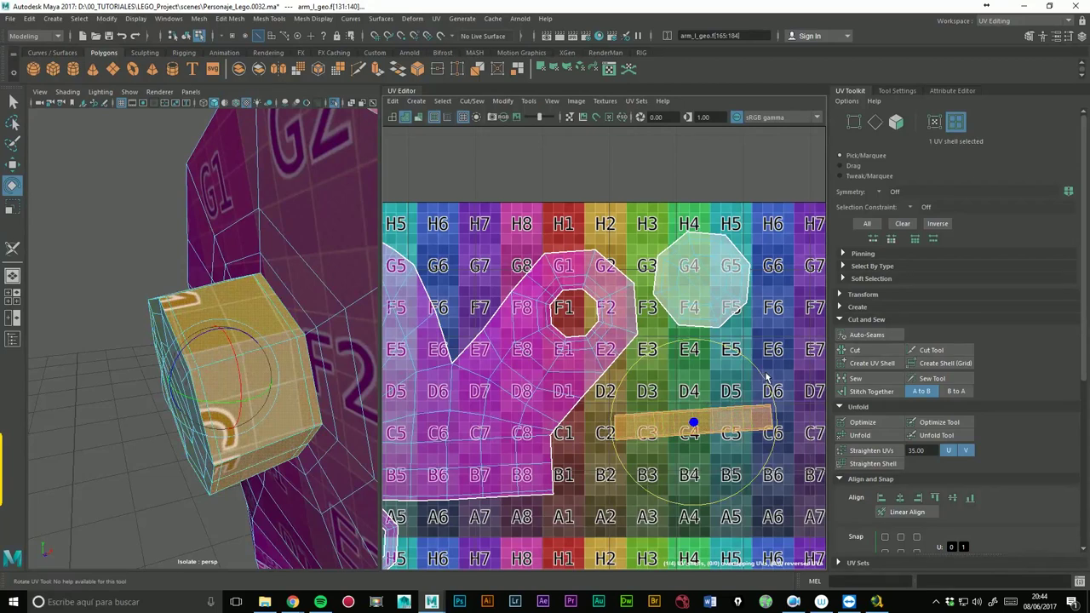
{"action": "left_click_drag", "start_coordinate": [766, 375], "coordinate": [773, 379]}
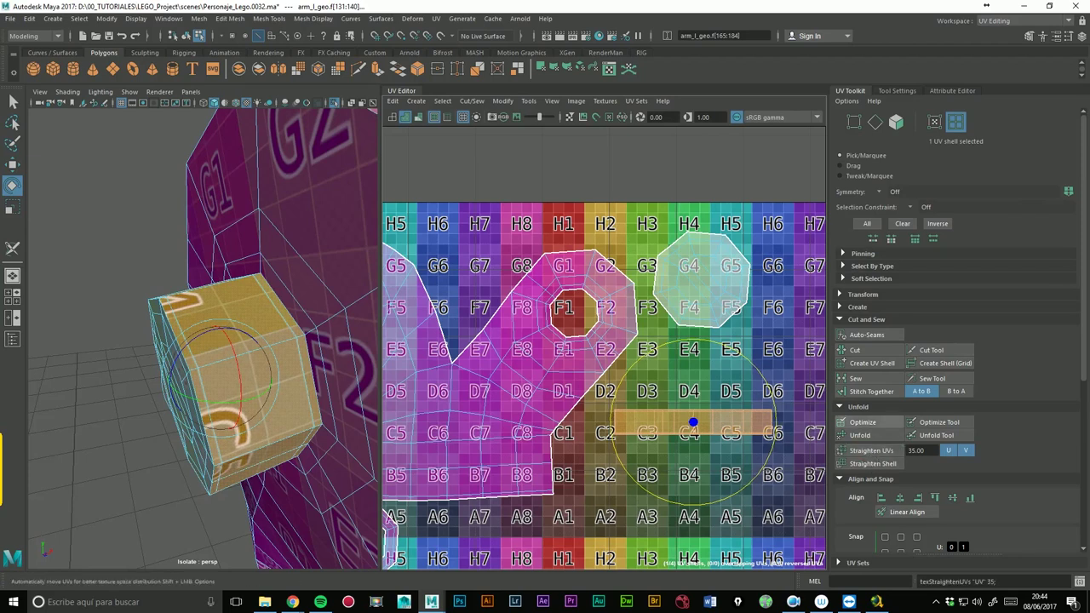
{"action": "scroll", "coordinate": [562, 459], "scroll_direction": "down", "scroll_amount": 2}
{"action": "scroll", "coordinate": [561, 458], "scroll_direction": "down", "scroll_amount": 2}
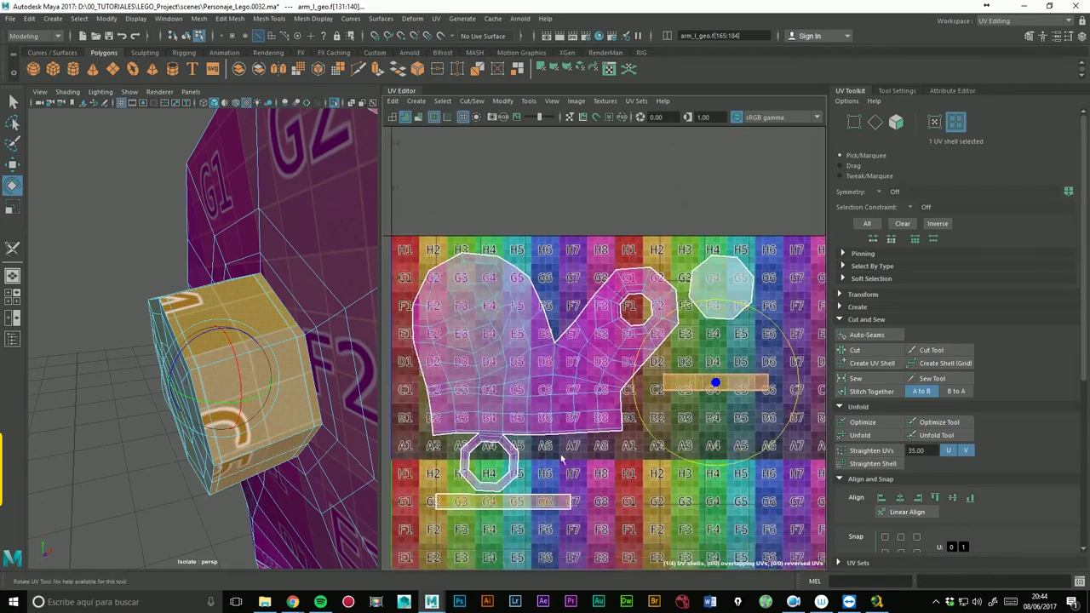
- Stitch the octagon shell onto the C-row strip along their shared edge, using B to A
{"action": "left_click", "coordinate": [552, 501]}
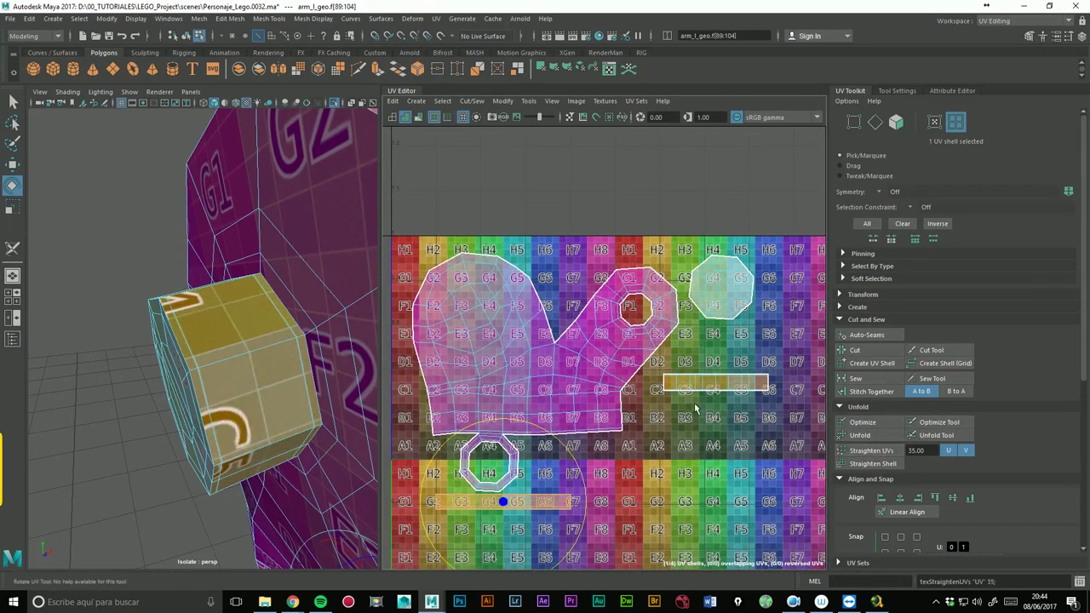
{"action": "left_click", "coordinate": [720, 383]}
{"action": "scroll", "coordinate": [682, 400], "scroll_direction": "up", "scroll_amount": 1}
{"action": "scroll", "coordinate": [663, 444], "scroll_direction": "up", "scroll_amount": 2}
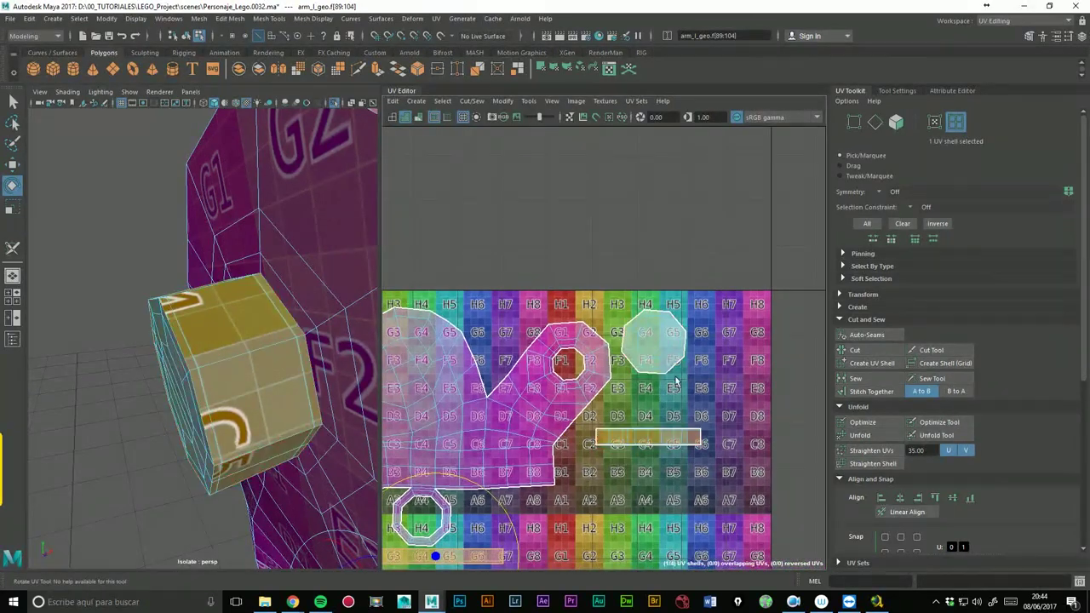
{"action": "right_click", "coordinate": [658, 378]}
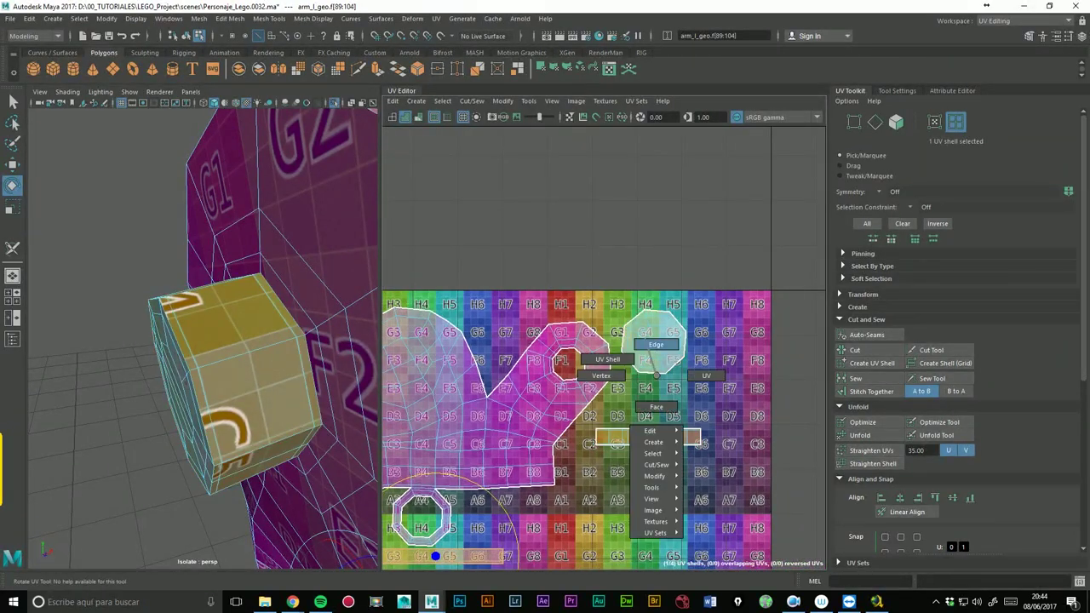
{"action": "left_click", "coordinate": [655, 344]}
{"action": "scroll", "coordinate": [749, 342], "scroll_direction": "up", "scroll_amount": 2}
{"action": "left_click", "coordinate": [731, 370]}
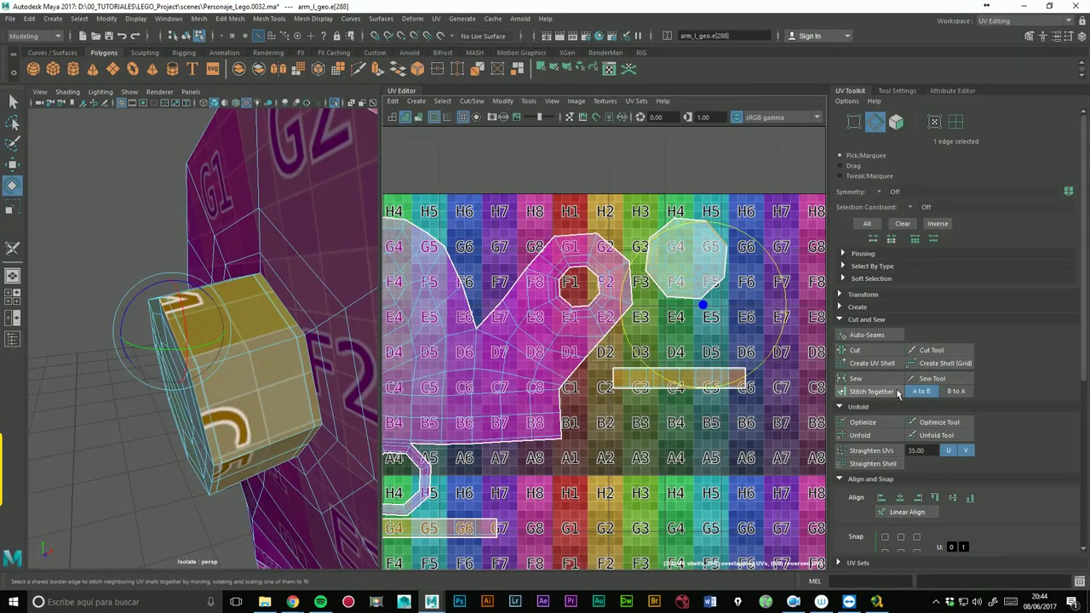
{"action": "left_click", "coordinate": [881, 399]}
{"action": "key", "text": "ctrl+z"}
{"action": "left_click", "coordinate": [955, 392]}
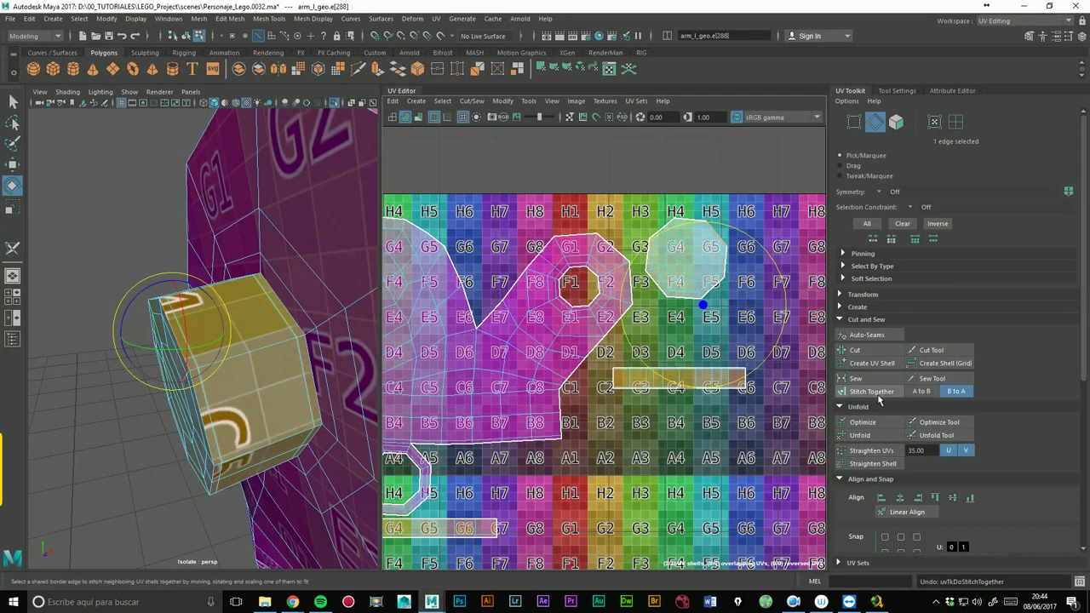
{"action": "left_click", "coordinate": [877, 396]}
- Move the joined octagon-and-strip shell up to the tile's top row
{"action": "scroll", "coordinate": [636, 338], "scroll_direction": "up", "scroll_amount": 2}
{"action": "mouse_move", "coordinate": [213, 375]}
{"action": "left_mouse_down", "text": "alt"}
{"action": "mouse_move", "coordinate": [255, 358]}
{"action": "mouse_move", "coordinate": [313, 424]}
{"action": "mouse_move", "coordinate": [337, 400]}
{"action": "left_mouse_up", "text": "alt"}
{"action": "scroll", "coordinate": [255, 358], "scroll_direction": "up", "scroll_amount": 5}
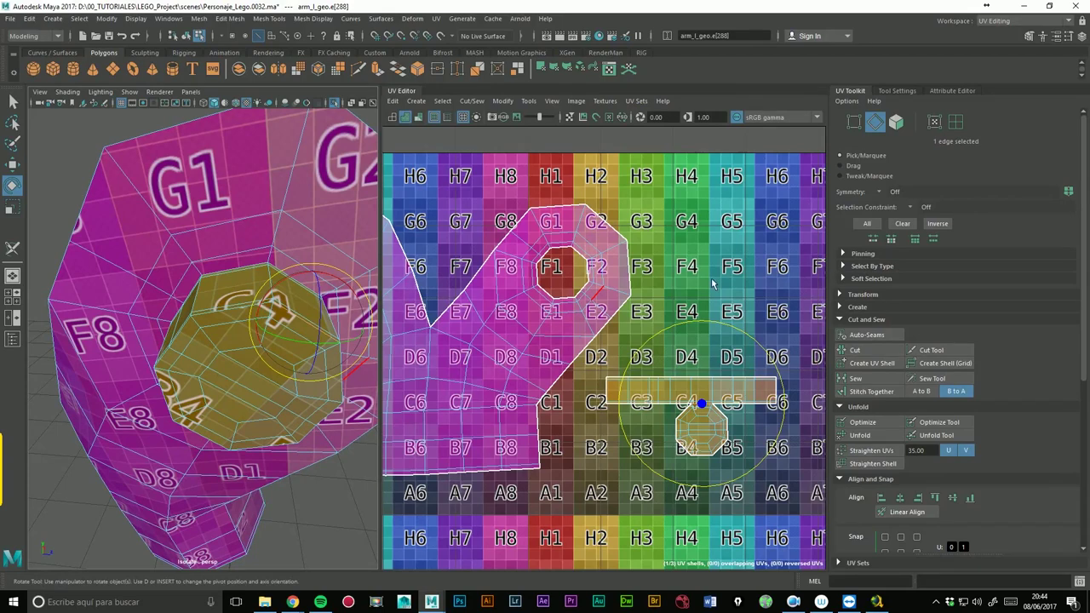
{"action": "scroll", "coordinate": [714, 283], "scroll_direction": "down", "scroll_amount": 5}
{"action": "key", "text": "w"}
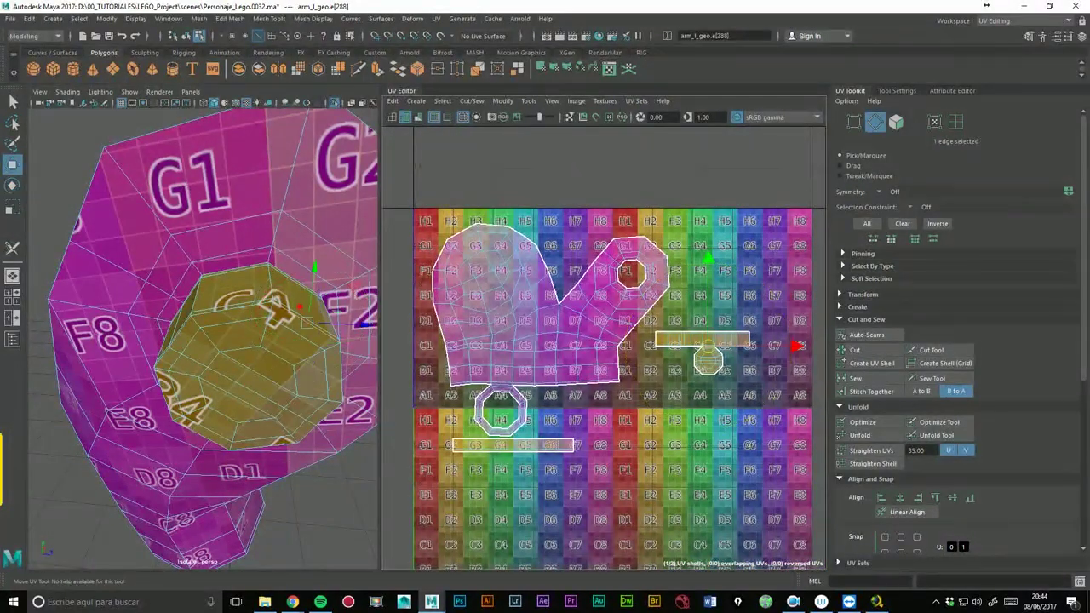
{"action": "scroll", "coordinate": [594, 289], "scroll_direction": "down", "scroll_amount": 2}
{"action": "key", "text": "alt+F12"}
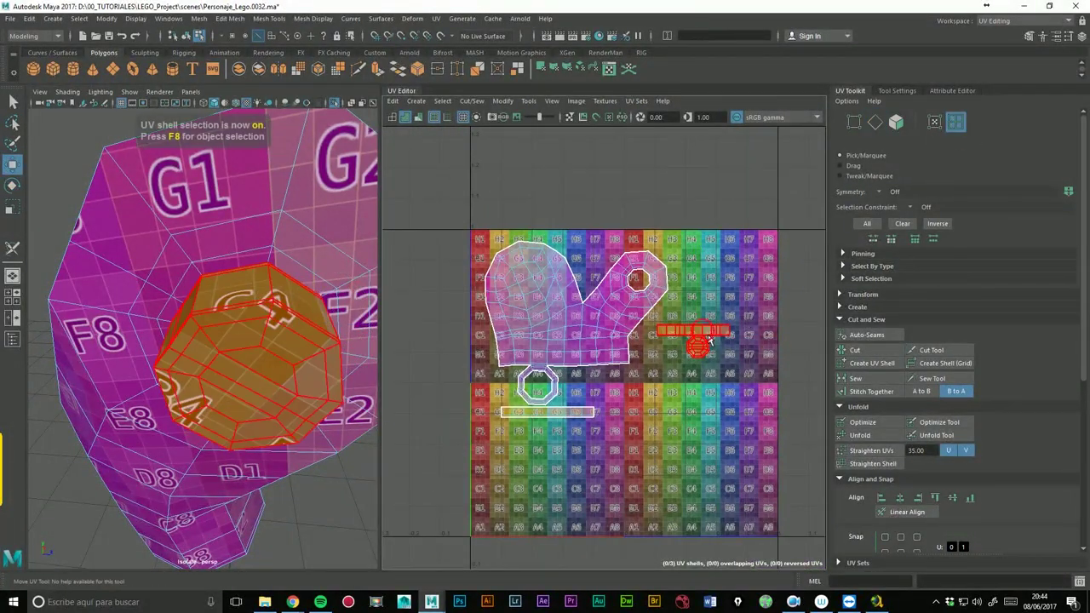
{"action": "left_click", "coordinate": [695, 341]}
{"action": "left_click_drag", "start_coordinate": [704, 317], "coordinate": [695, 260]}
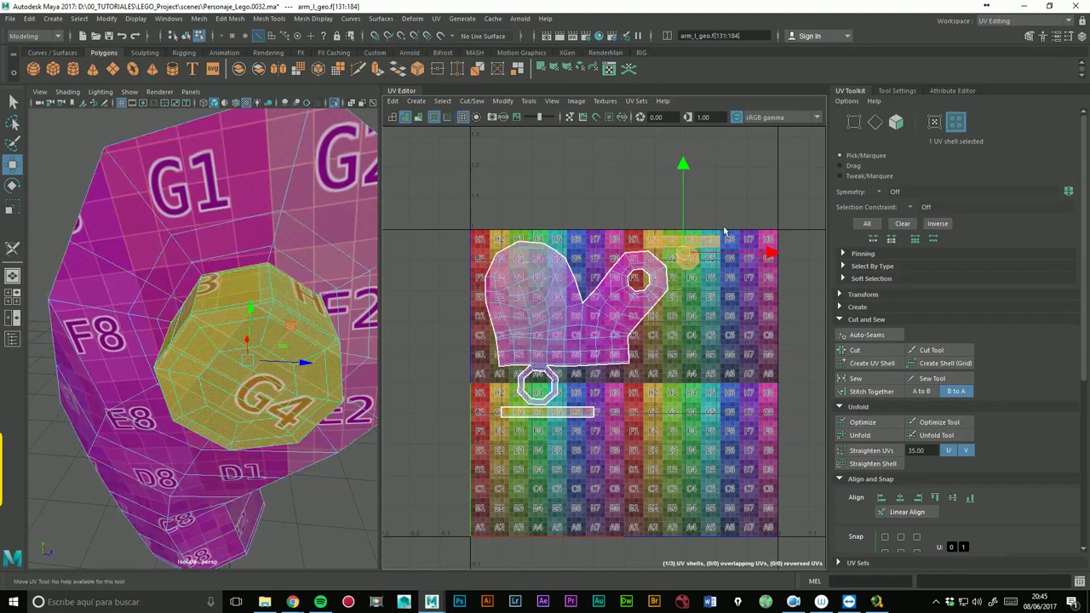
- Return to Object Mode from the marking menu
{"action": "scroll", "coordinate": [695, 260], "scroll_direction": "down", "scroll_amount": 2}
{"action": "scroll", "coordinate": [290, 303], "scroll_direction": "down", "scroll_amount": 5}
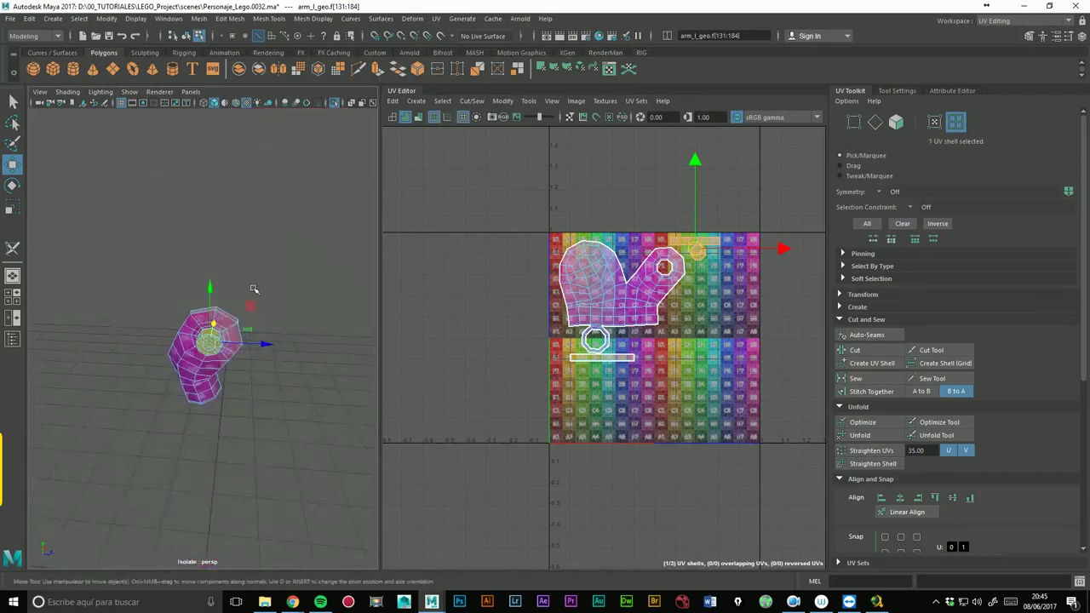
{"action": "right_click_drag", "start_coordinate": [185, 274], "coordinate": [249, 264]}
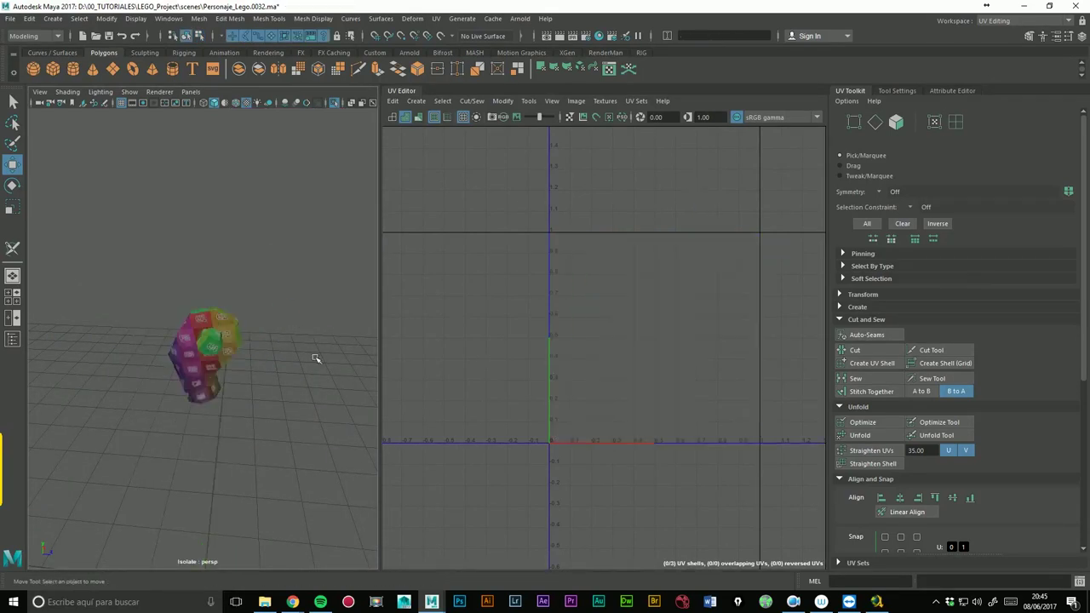
- Exit Isolate Select to show the whole figure and select the left arm to view its UVs
{"action": "left_click_drag", "start_coordinate": [316, 360], "coordinate": [166, 353], "text": "alt"}
{"action": "mouse_move", "coordinate": [300, 307]}
{"action": "left_mouse_down", "text": "alt"}
{"action": "mouse_move", "coordinate": [280, 309]}
{"action": "mouse_move", "coordinate": [275, 324]}
{"action": "mouse_move", "coordinate": [336, 248]}
{"action": "left_mouse_up", "text": "alt"}
{"action": "left_click", "coordinate": [335, 102]}
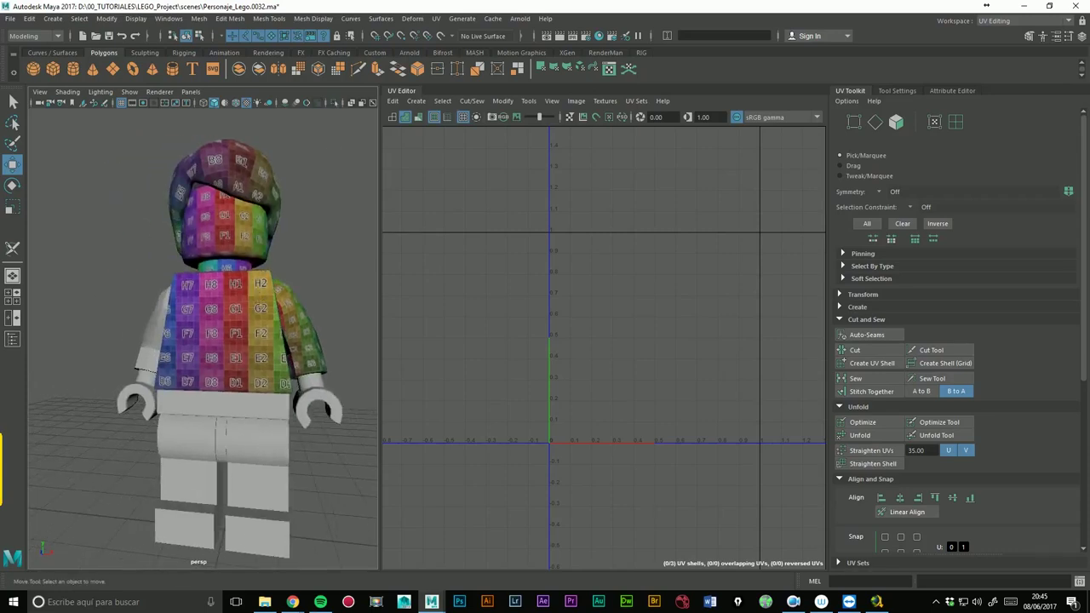
{"action": "left_click", "coordinate": [147, 354]}
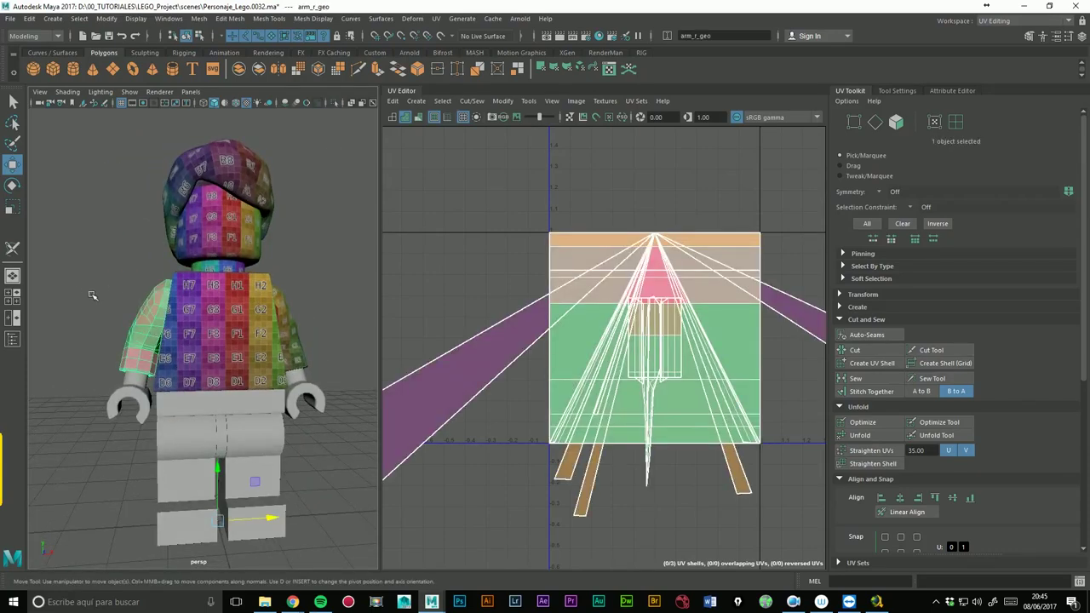
{"action": "left_click", "coordinate": [42, 315]}
{"action": "left_click", "coordinate": [299, 348]}
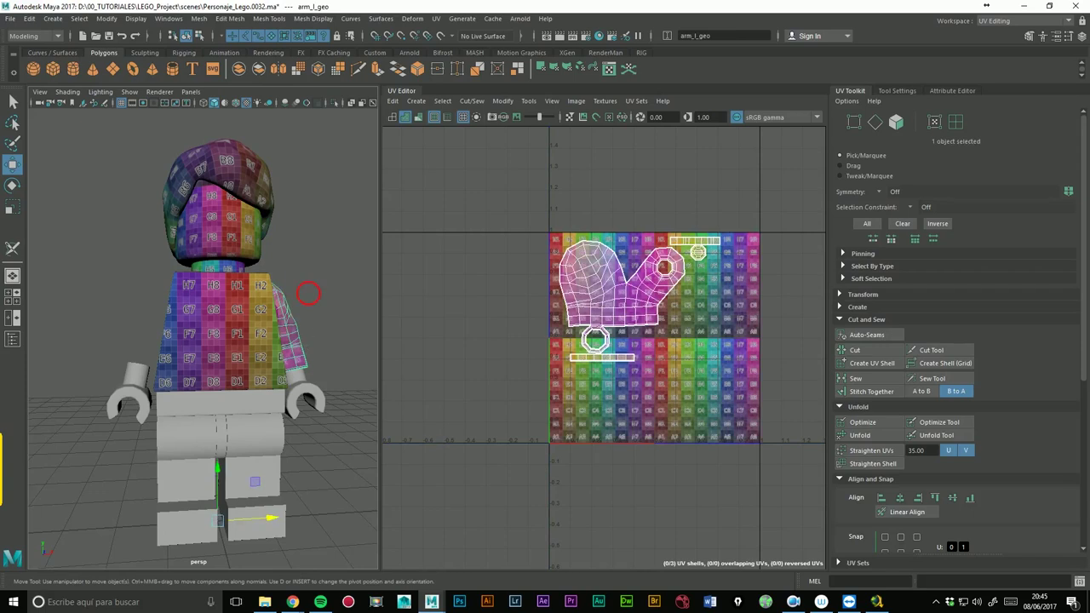
{"action": "left_click_drag", "start_coordinate": [300, 347], "coordinate": [302, 318], "text": "alt"}
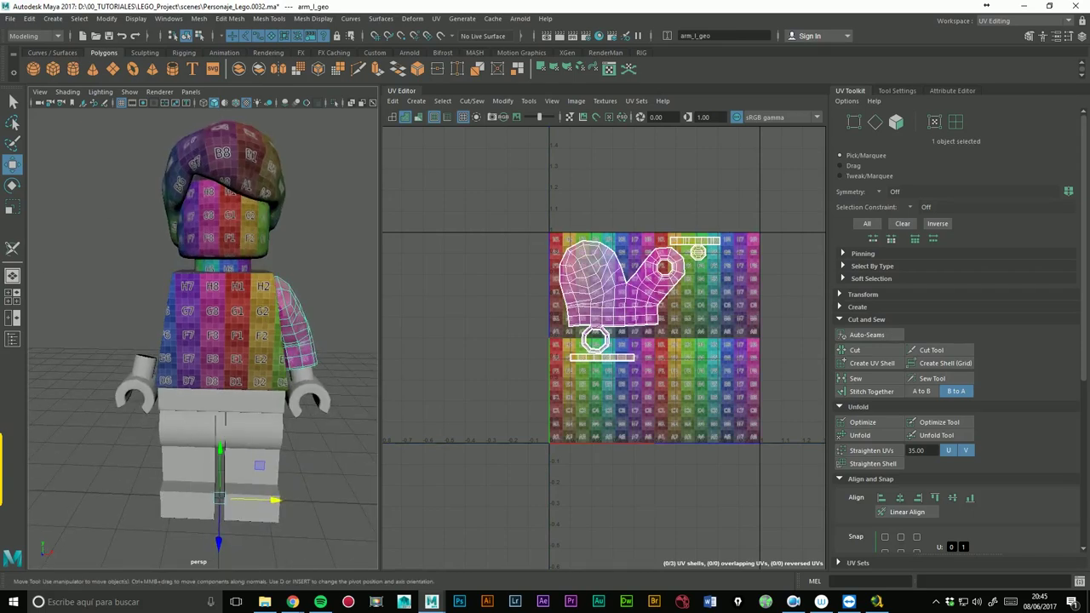
- Dock the Outliner at the left edge and narrow it to widen the viewport
{"action": "left_click", "coordinate": [12, 338]}
{"action": "mouse_move", "coordinate": [245, 107]}
{"action": "left_mouse_down"}
{"action": "mouse_move", "coordinate": [26, 226]}
{"action": "mouse_move", "coordinate": [326, 226]}
{"action": "left_mouse_up"}
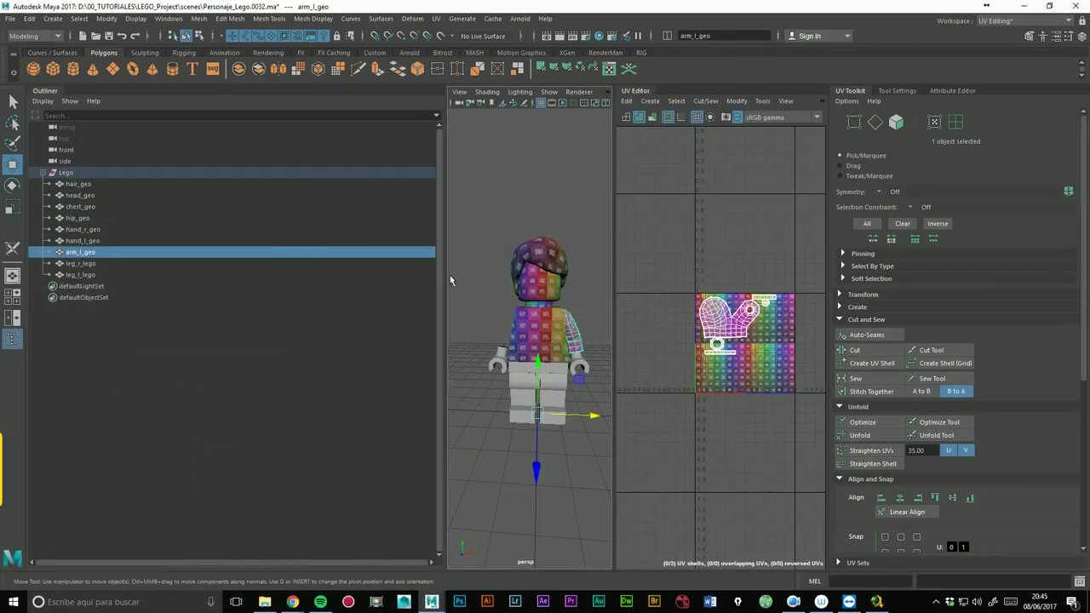
{"action": "left_click_drag", "start_coordinate": [445, 281], "coordinate": [181, 281]}
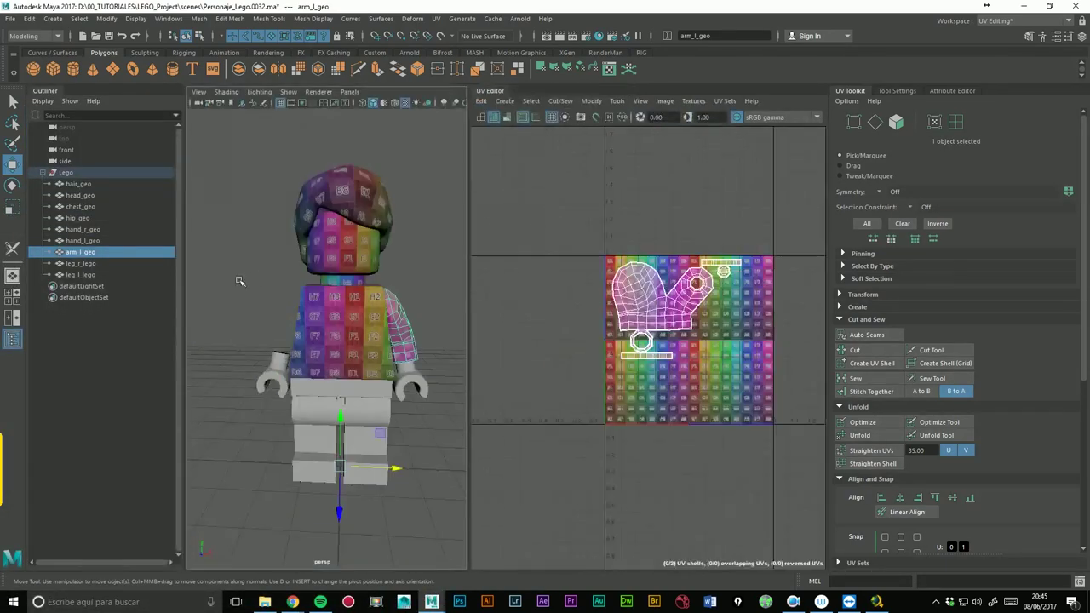
{"action": "mouse_move", "coordinate": [365, 362]}
{"action": "left_mouse_down", "text": "alt"}
{"action": "mouse_move", "coordinate": [426, 345]}
{"action": "mouse_move", "coordinate": [411, 336]}
{"action": "left_mouse_up", "text": "alt"}
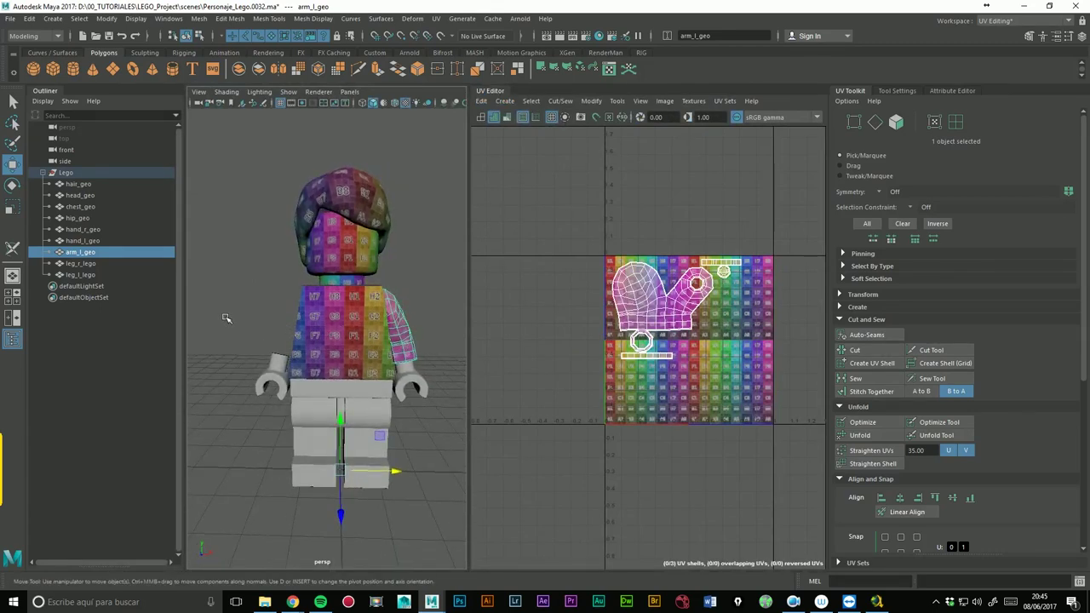
- Duplicate arm_l_geo and parent the copy arm_l_geo1 under a new empty group null1
{"action": "key", "text": "ctrl+d"}
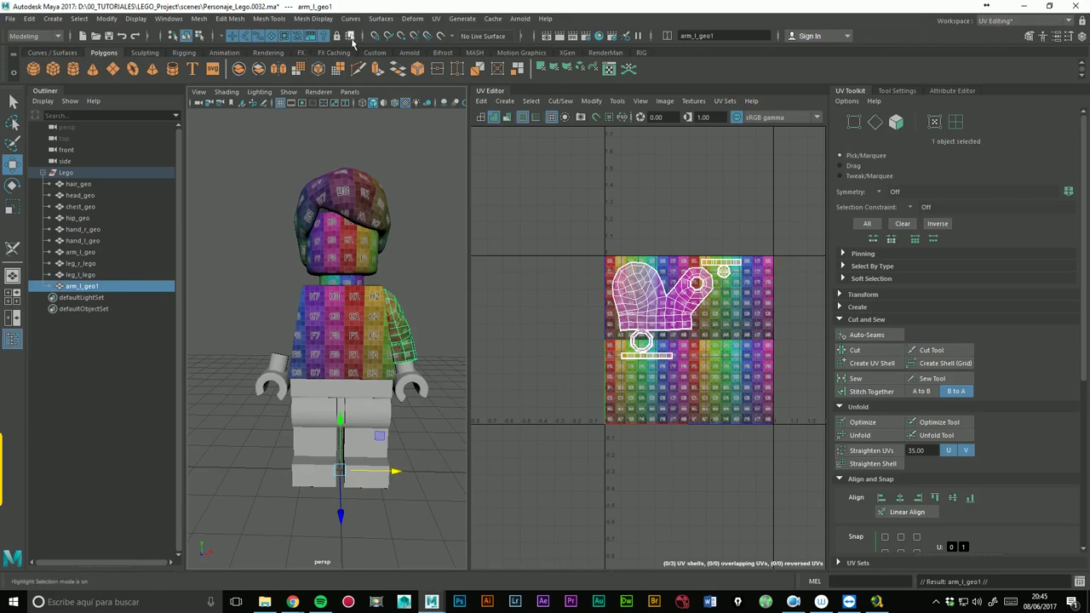
{"action": "left_click", "coordinate": [109, 401]}
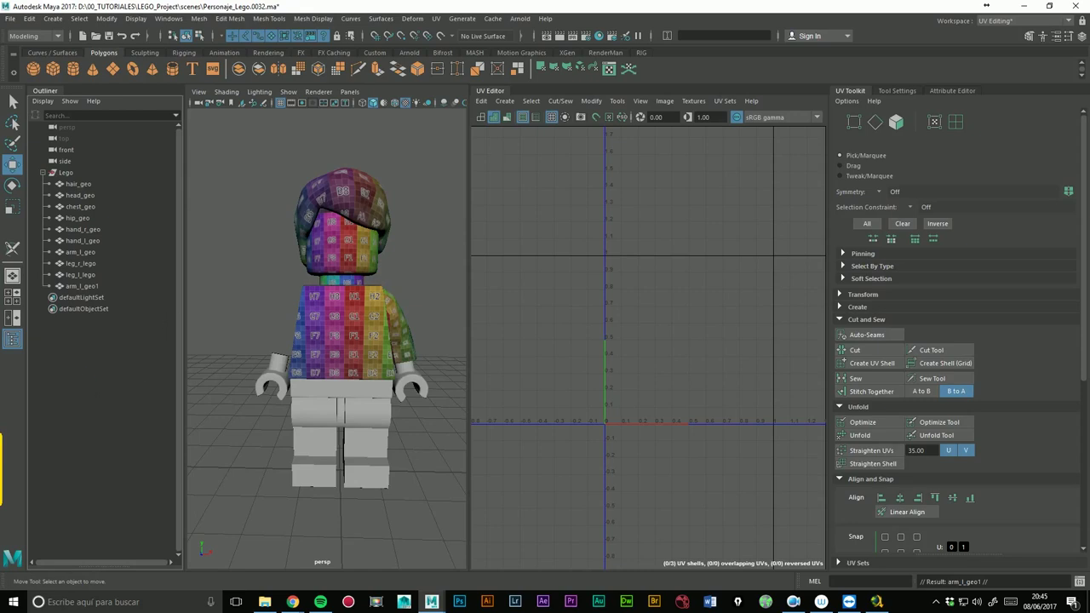
{"action": "key", "text": "ctrl+g"}
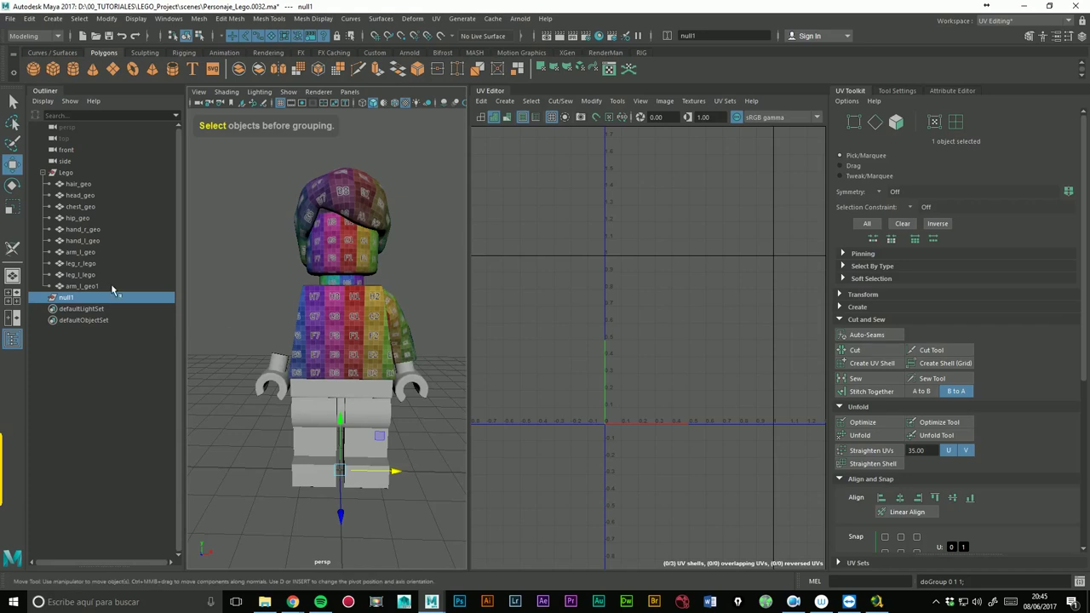
{"action": "left_click", "coordinate": [77, 286]}
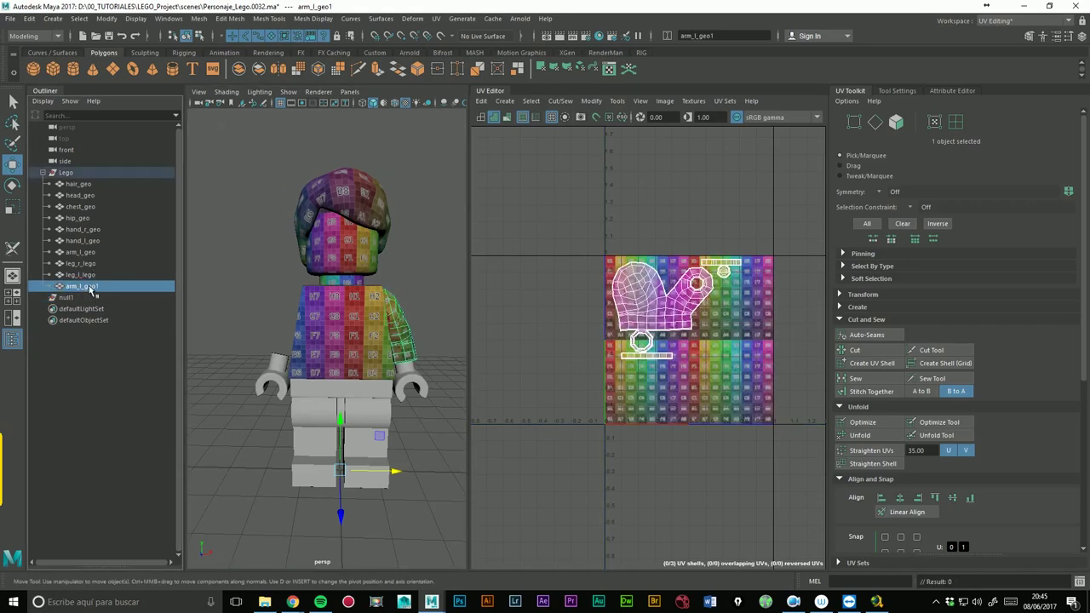
{"action": "left_click_drag", "start_coordinate": [76, 286], "coordinate": [81, 294]}
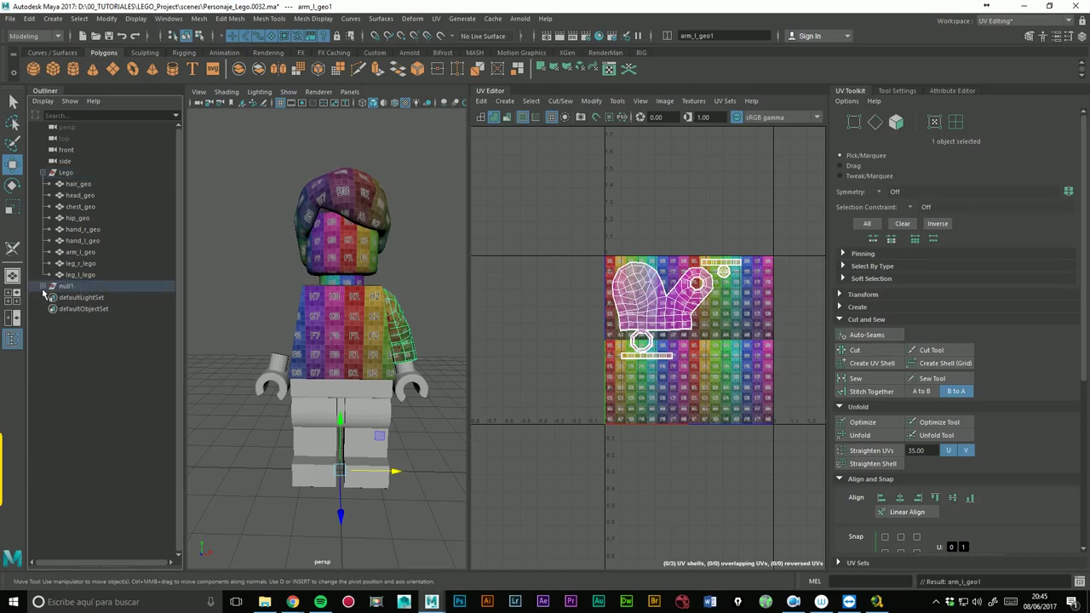
- Select the null1 group and switch to the Maya Classic workspace
{"action": "left_click", "coordinate": [44, 288]}
{"action": "left_click", "coordinate": [73, 286]}
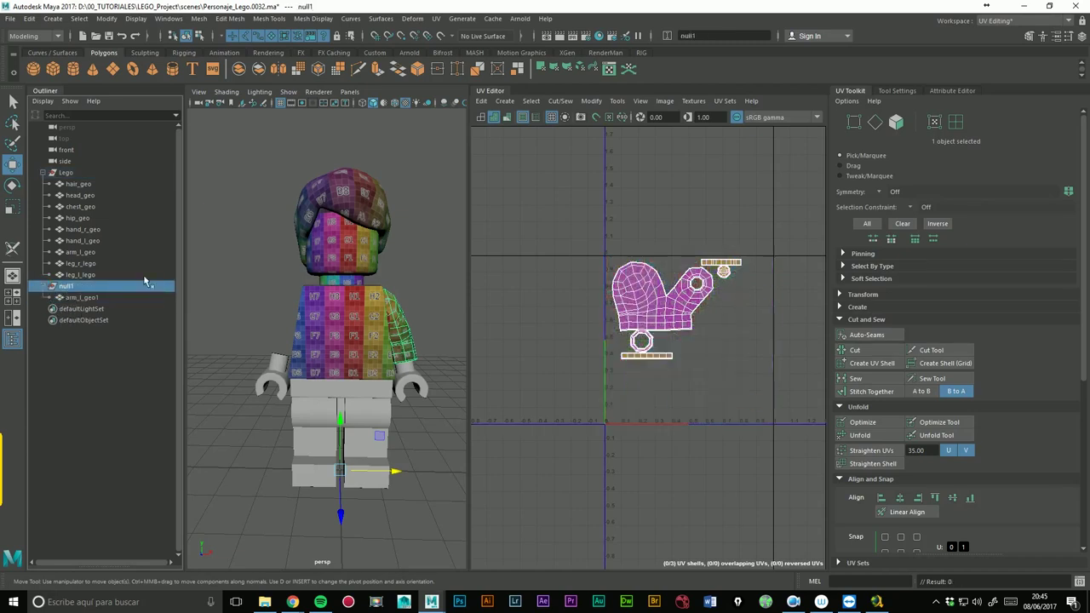
{"action": "left_click", "coordinate": [1022, 20]}
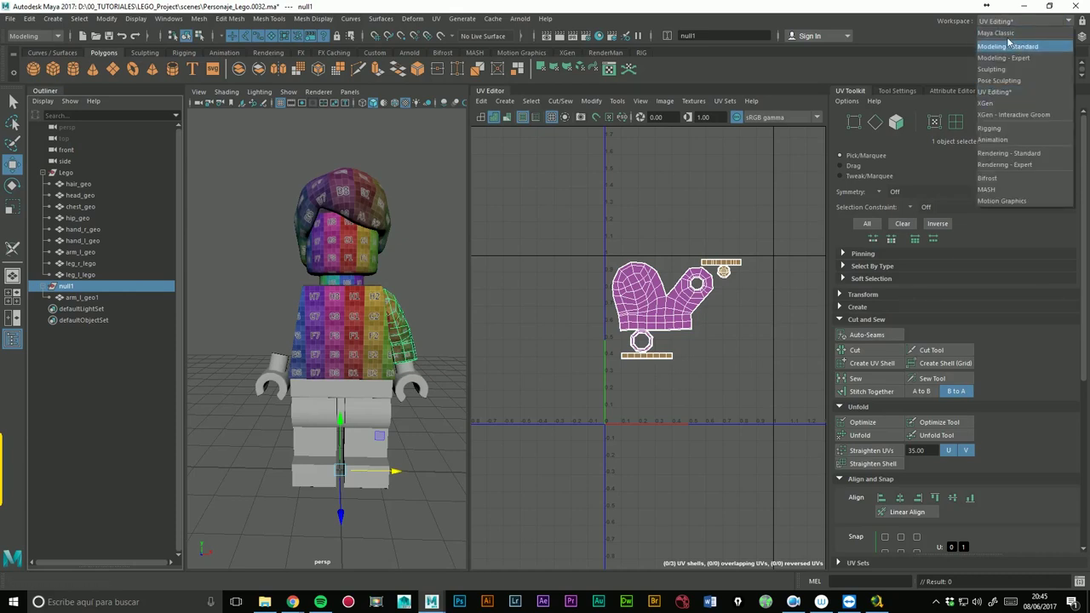
{"action": "left_click", "coordinate": [1007, 37]}
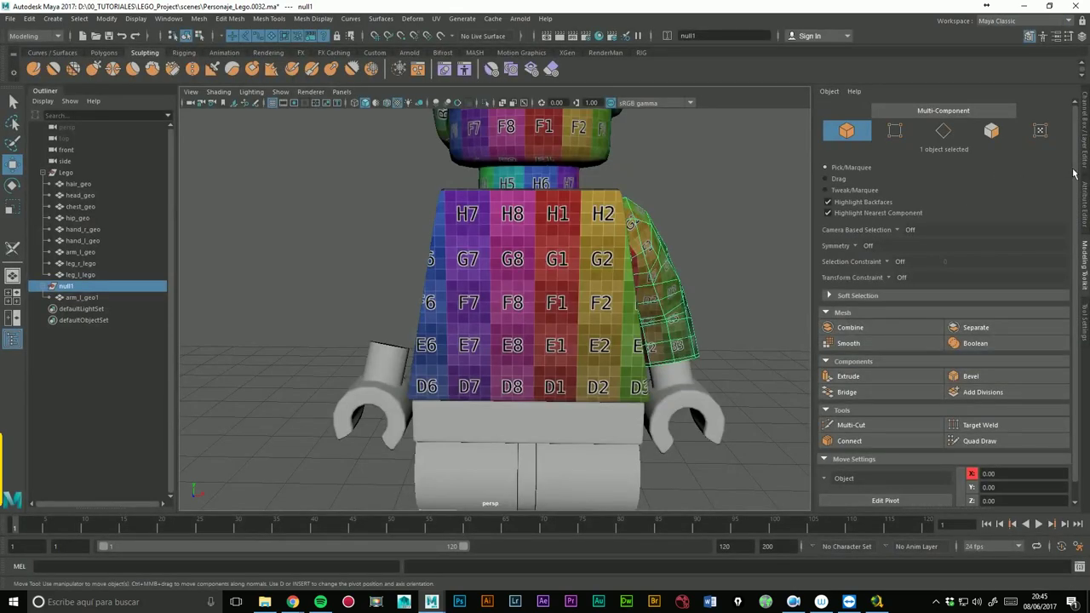
- Mirror the arm by setting null1's Rotate X to 180 and Scale to -1
{"action": "left_click", "coordinate": [1085, 162]}
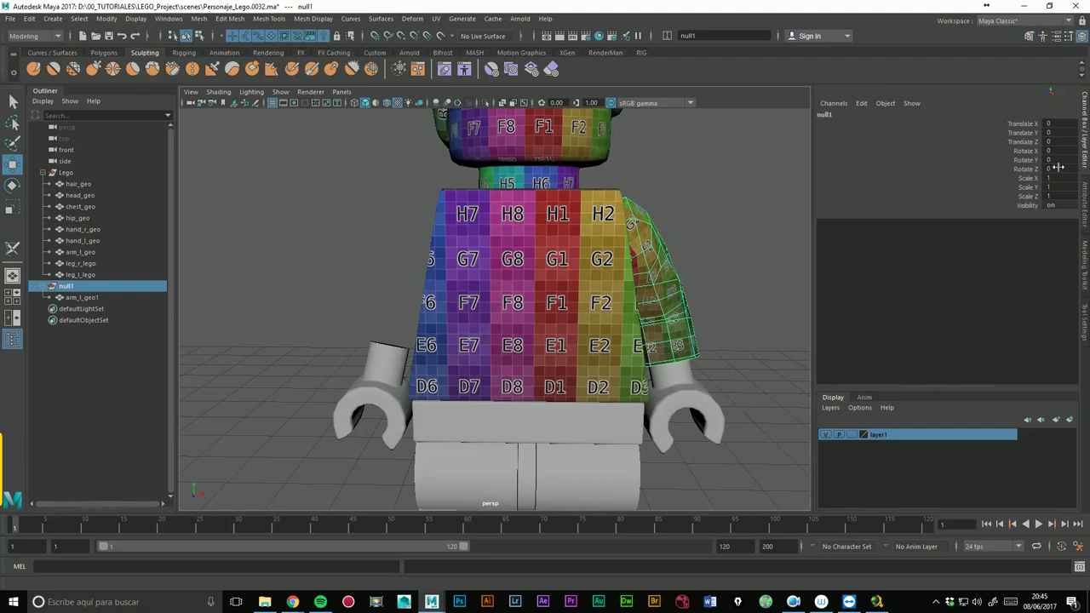
{"action": "type", "text": "180"}
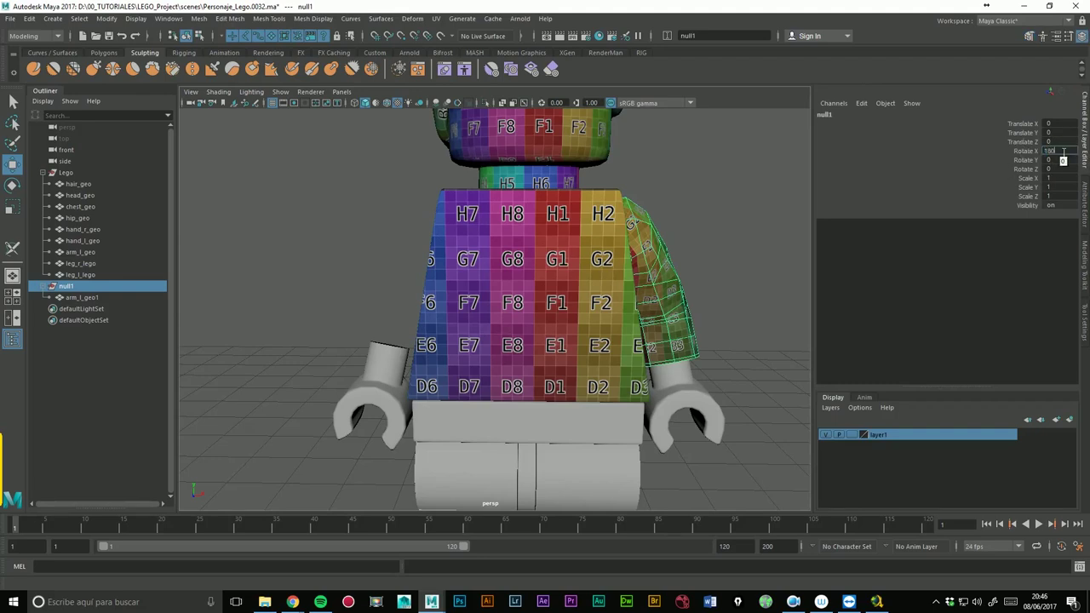
{"action": "key", "text": "Return"}
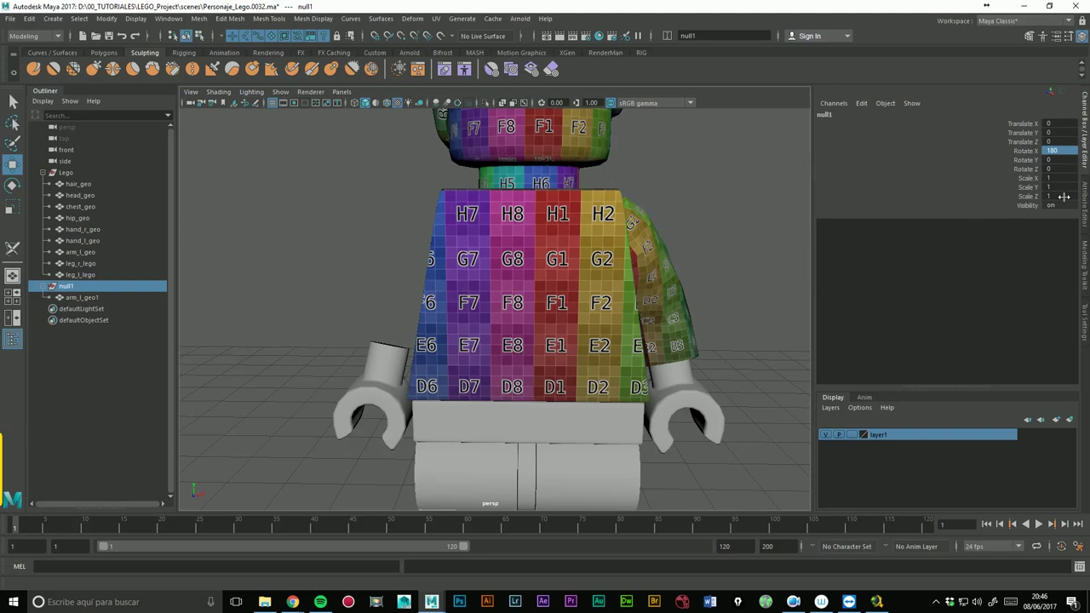
{"action": "left_click_drag", "start_coordinate": [1062, 178], "coordinate": [1063, 192]}
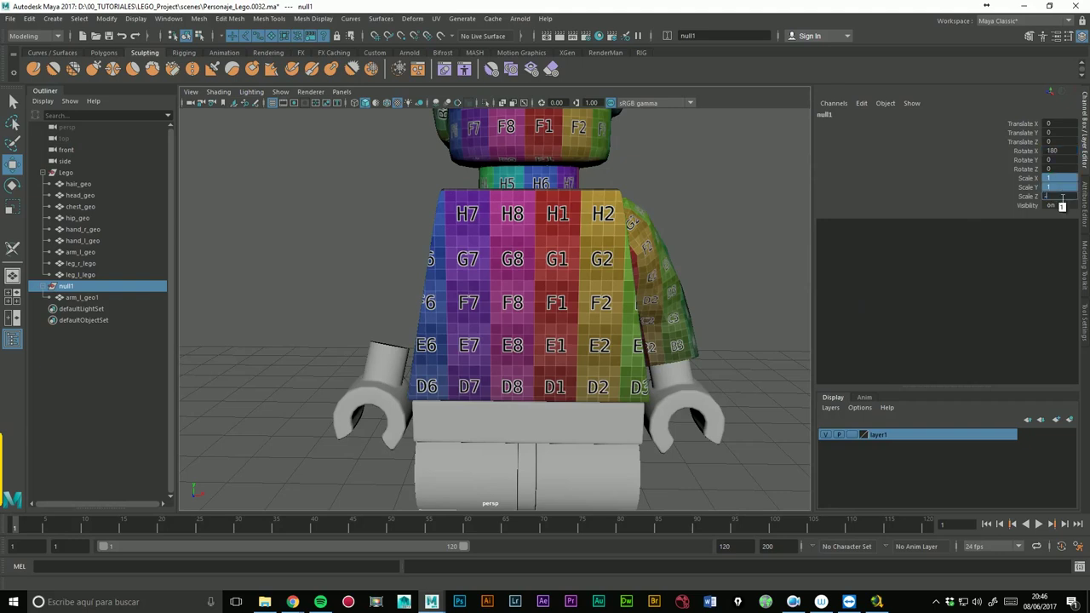
{"action": "key", "text": "Return"}
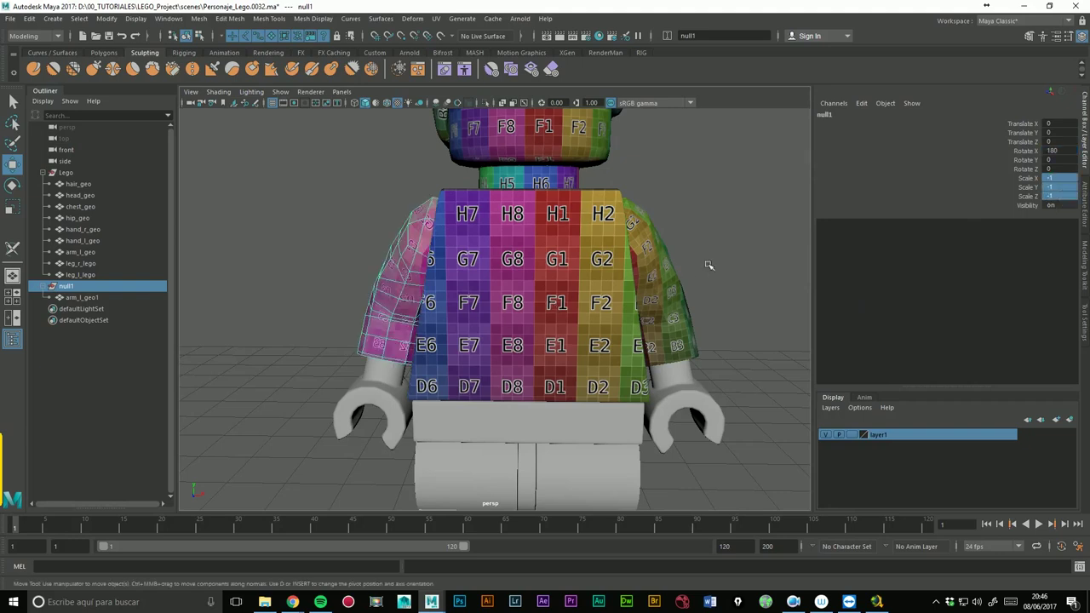
{"action": "left_click_drag", "start_coordinate": [709, 266], "coordinate": [529, 324], "text": "alt"}
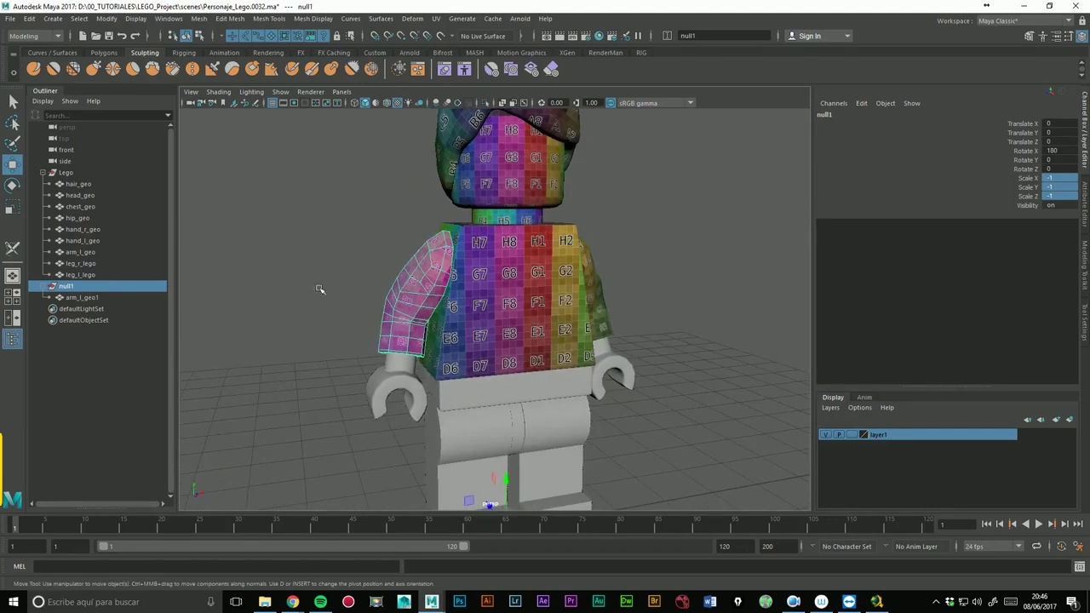
{"action": "left_click_drag", "start_coordinate": [387, 314], "coordinate": [427, 228], "text": "alt"}
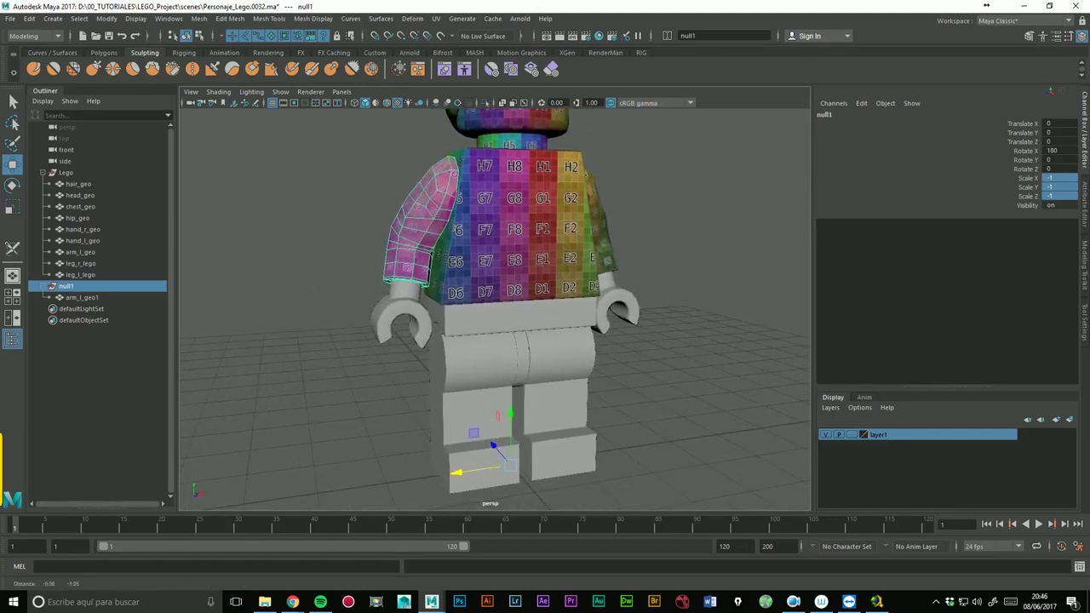
- Unparent the duplicated arm from null1 and delete the empty group
{"action": "left_click", "coordinate": [80, 298]}
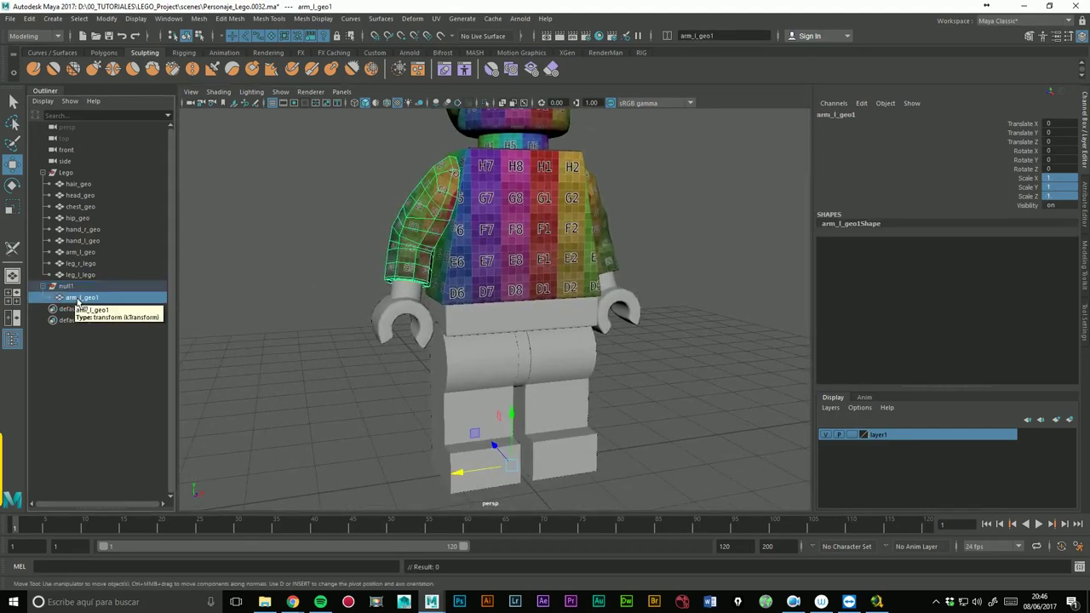
{"action": "key", "text": "shift+p"}
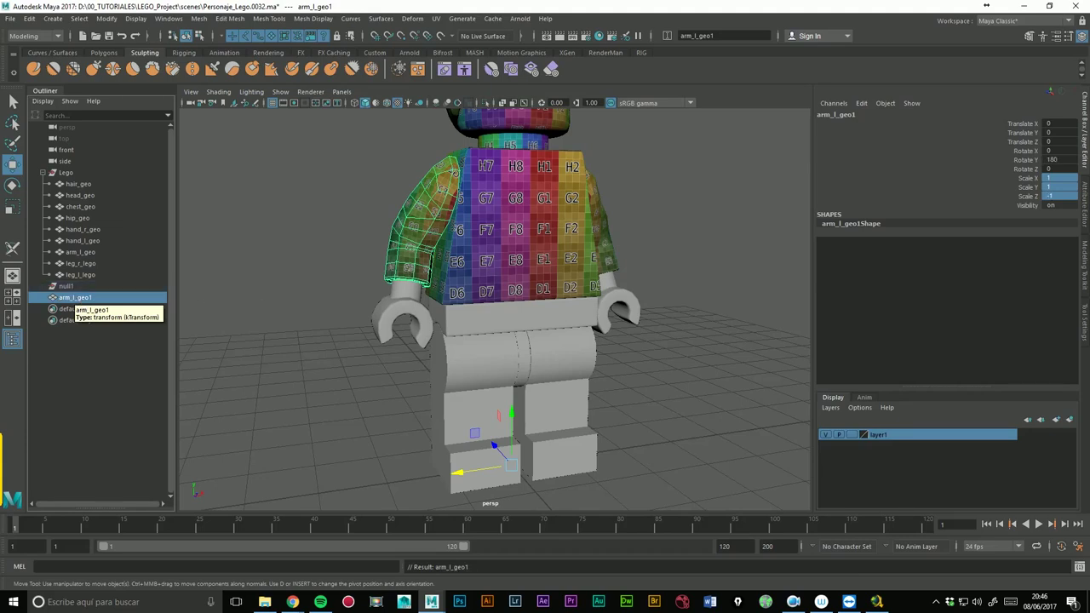
{"action": "left_click", "coordinate": [85, 288]}
{"action": "key", "text": "Delete"}
- Freeze transformations on the duplicated arm
{"action": "left_click", "coordinate": [88, 288]}
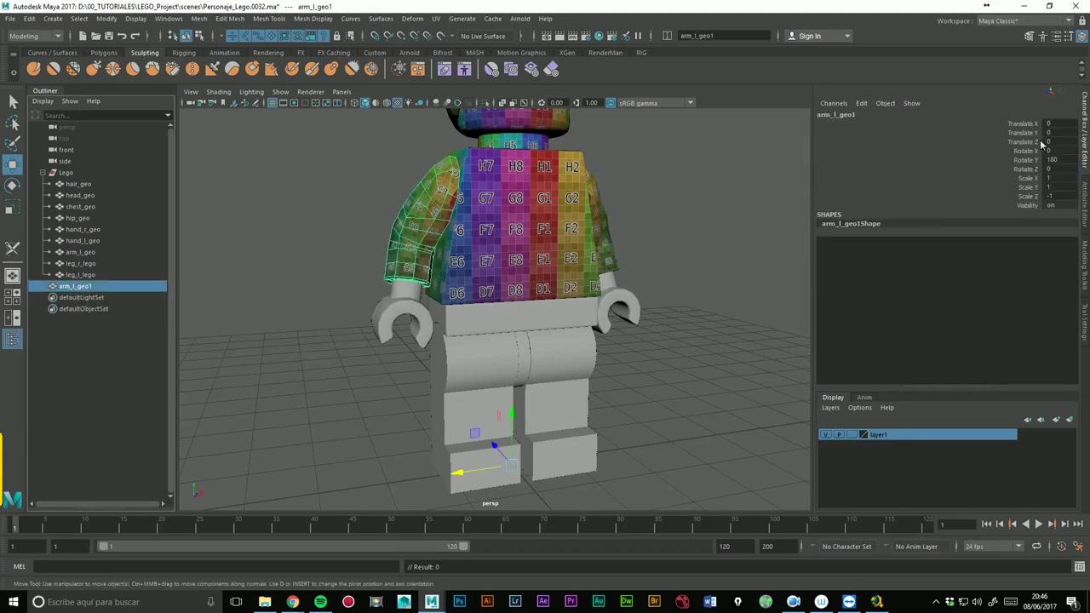
{"action": "left_click_drag", "start_coordinate": [1026, 125], "coordinate": [1030, 197]}
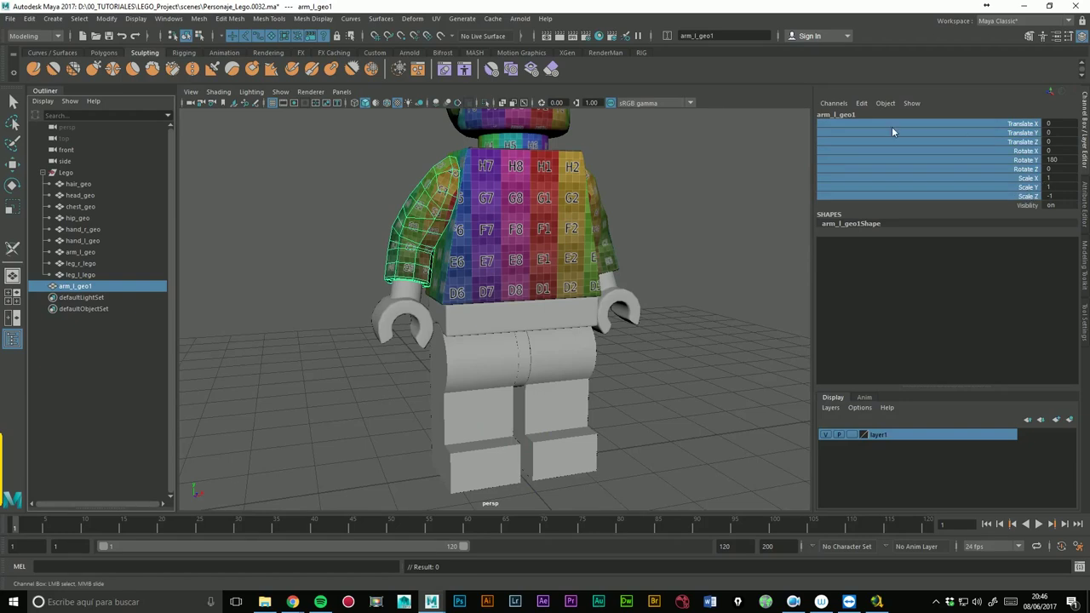
{"action": "left_click", "coordinate": [109, 19]}
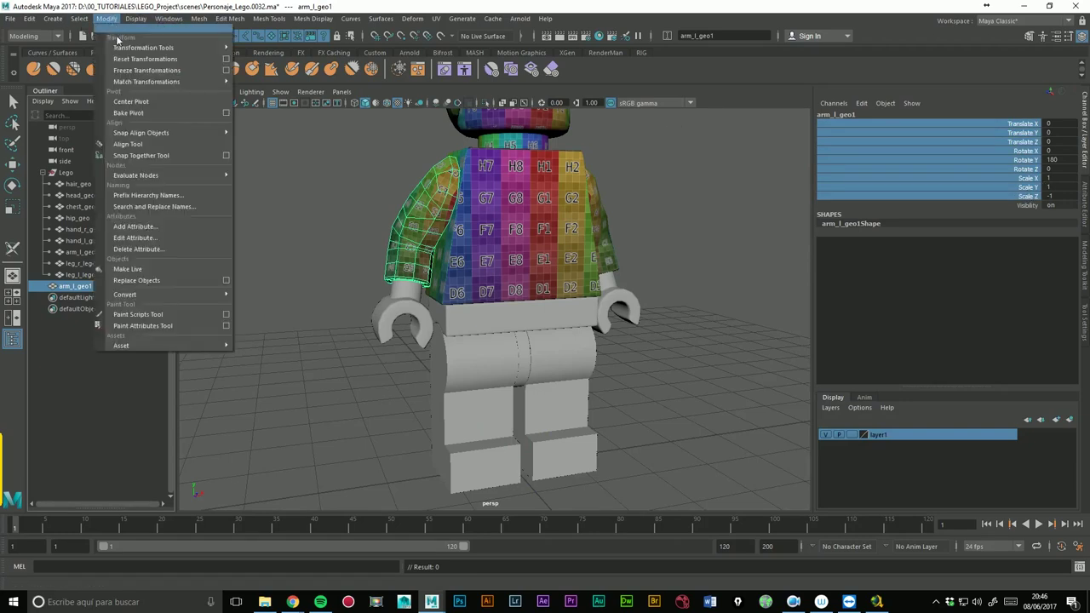
{"action": "left_click", "coordinate": [193, 71]}
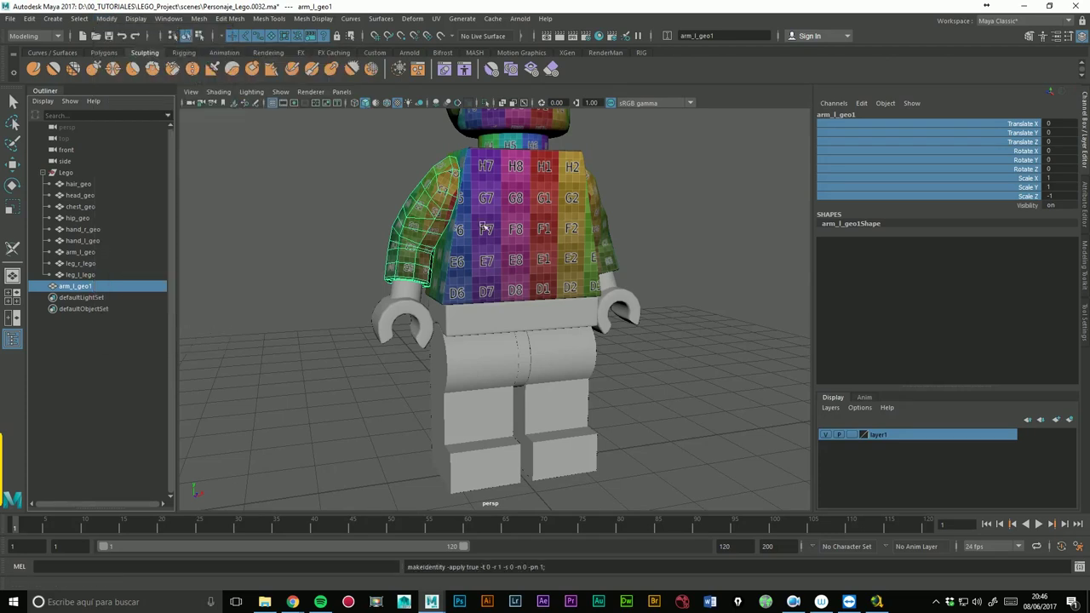
{"action": "key", "text": "w"}
{"action": "mouse_move", "coordinate": [484, 229]}
{"action": "left_mouse_down", "text": "alt"}
{"action": "mouse_move", "coordinate": [588, 301]}
{"action": "mouse_move", "coordinate": [653, 301]}
{"action": "mouse_move", "coordinate": [633, 294]}
{"action": "left_mouse_up", "text": "alt"}
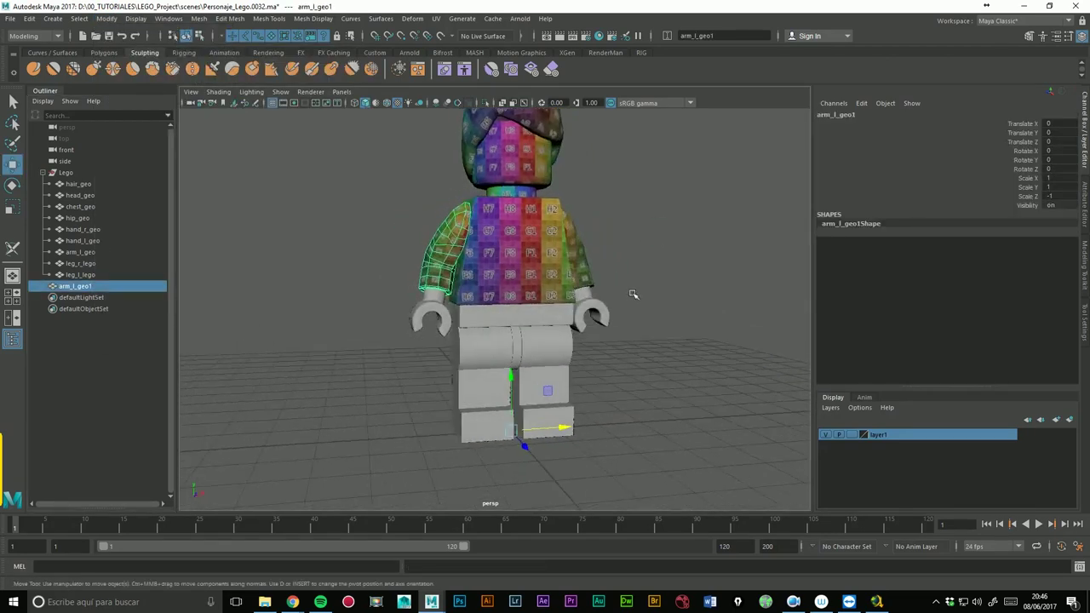
- Rename arm_l_geo1 to arm_r_geo
{"action": "double_click", "coordinate": [84, 290]}
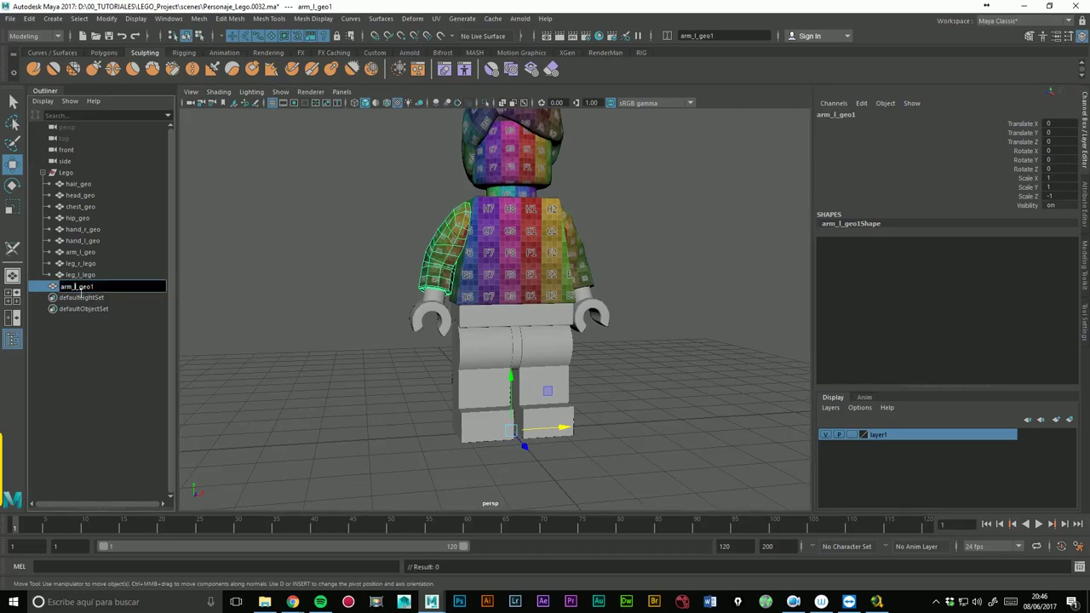
{"action": "key", "text": "BackSpace"}
{"action": "key", "text": "Return"}
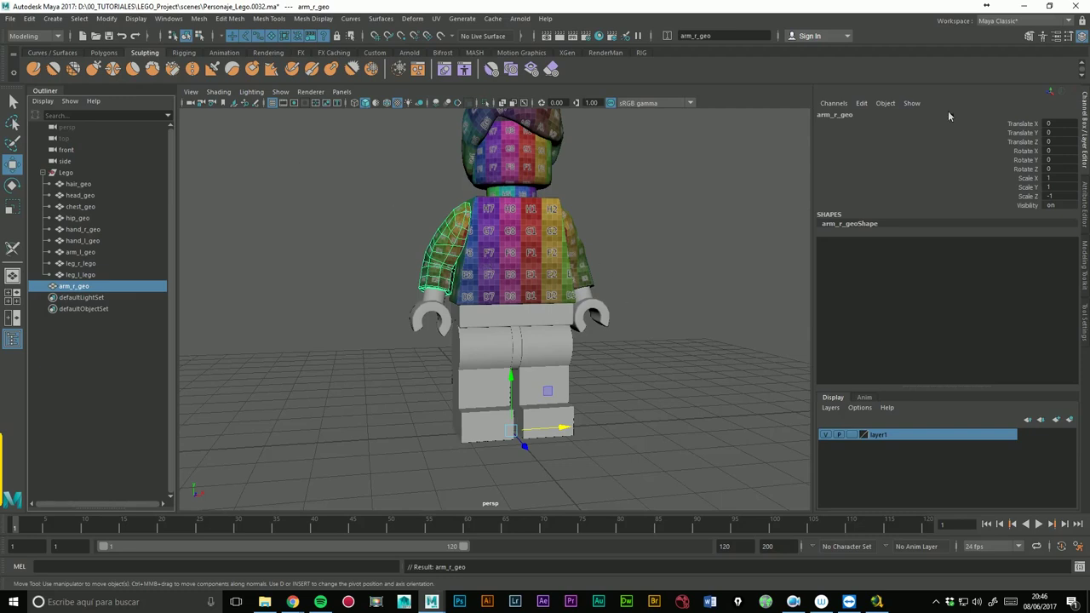
{"action": "left_click", "coordinate": [1035, 22]}
- Switch to the UV Editing workspace and frame the arms
{"action": "left_click", "coordinate": [1011, 78]}
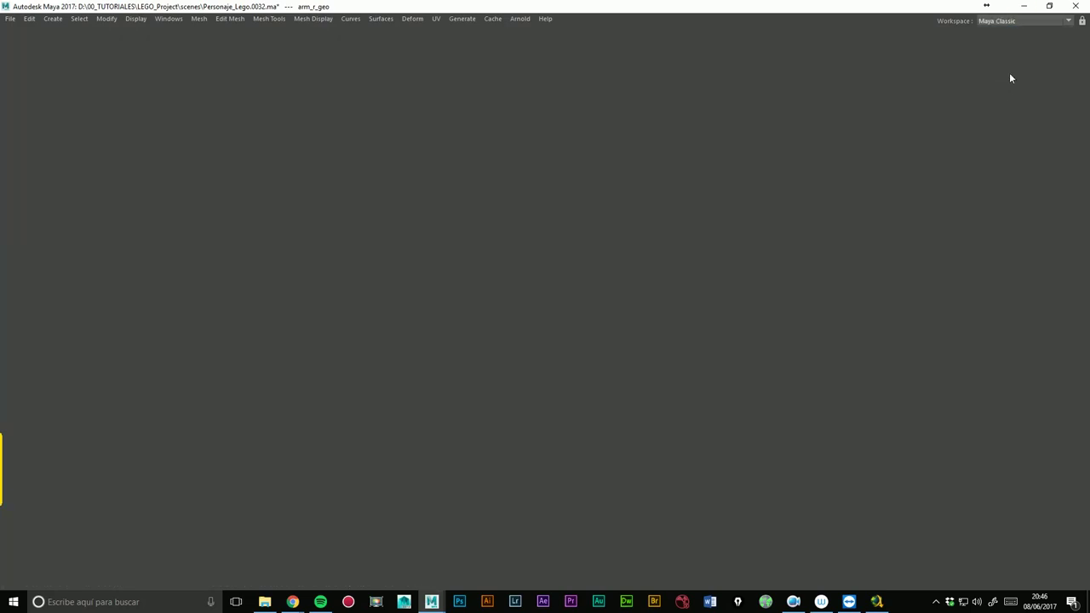
{"action": "key", "text": "f"}
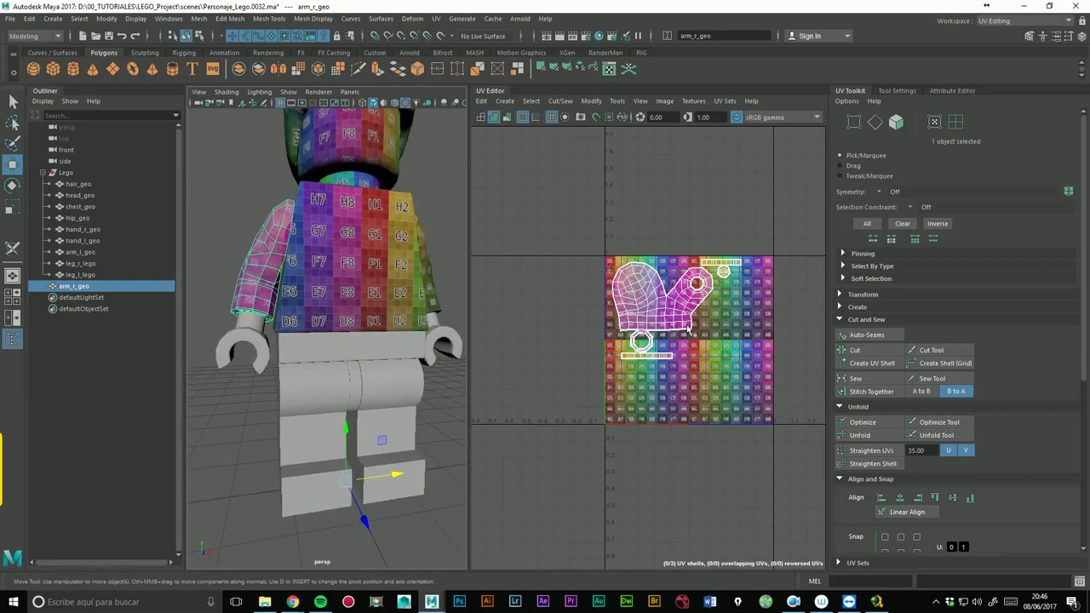
{"action": "left_click", "coordinate": [457, 263], "text": "shift"}
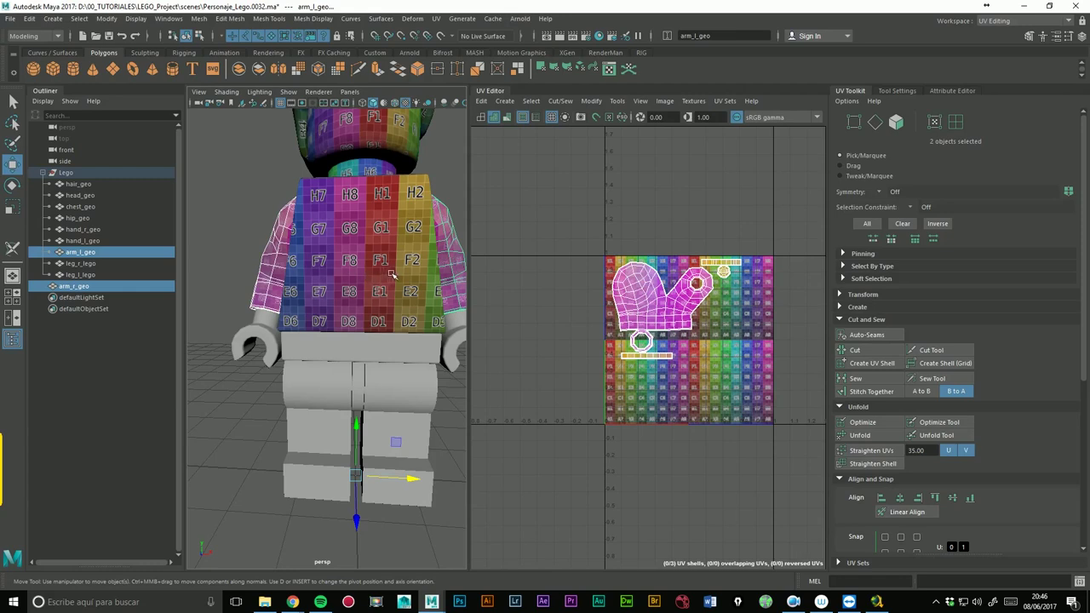
{"action": "scroll", "coordinate": [392, 274], "scroll_direction": "down", "scroll_amount": 5}
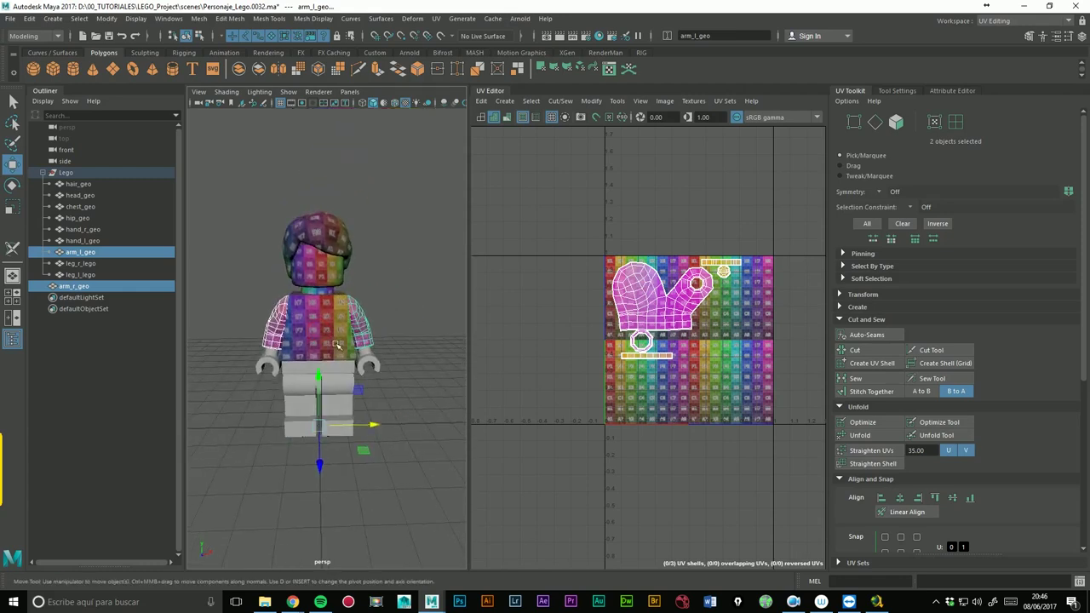
- Move arm_r_geo into the Lego group, directly below arm_l_geo
{"action": "left_click", "coordinate": [102, 308]}
{"action": "left_click", "coordinate": [86, 287]}
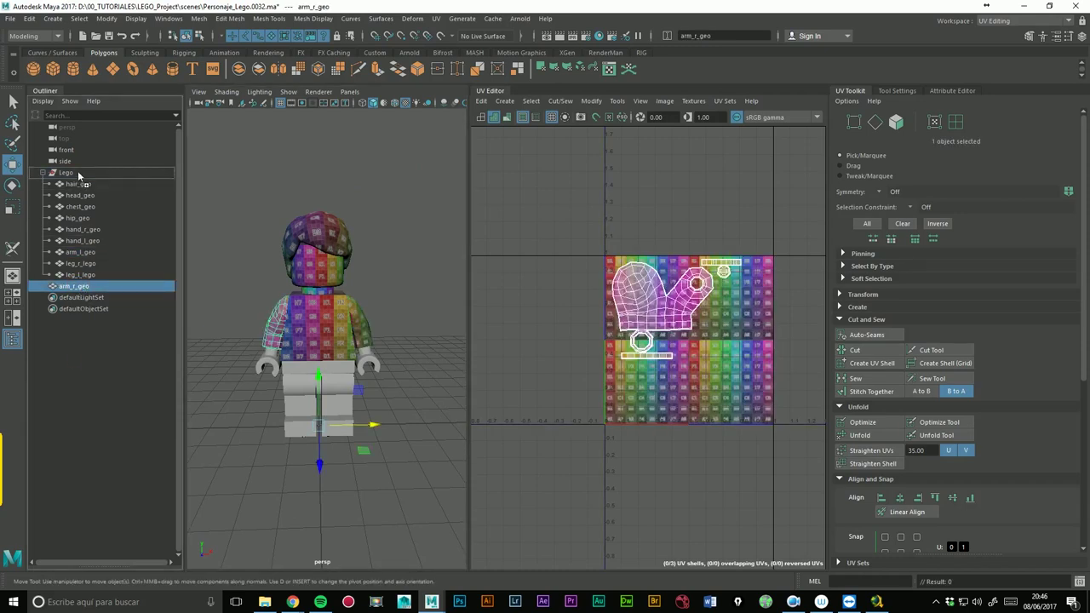
{"action": "middle_click_drag", "start_coordinate": [85, 262], "coordinate": [68, 173]}
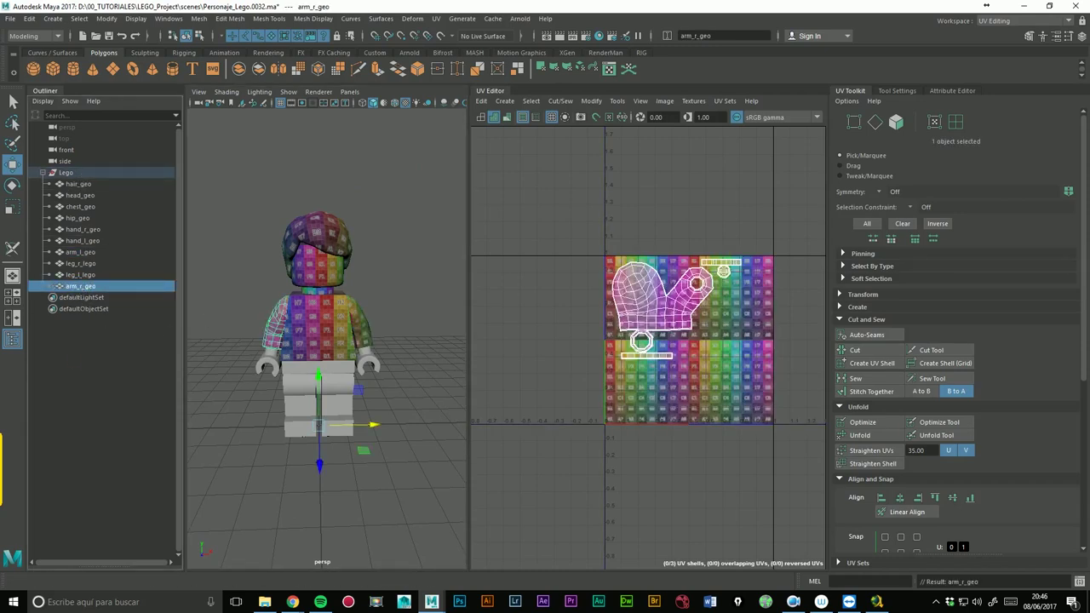
{"action": "middle_click_drag", "start_coordinate": [81, 286], "coordinate": [85, 266]}
- Reselect the right arm and check its three UV shells inside the 0–1 tile
{"action": "left_click", "coordinate": [363, 252]}
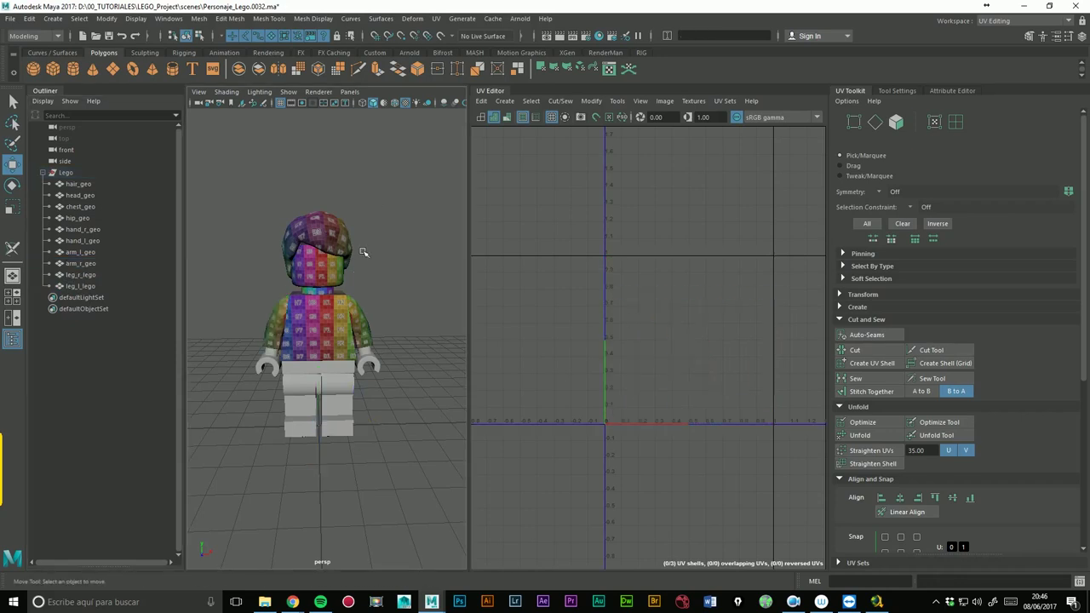
{"action": "scroll", "coordinate": [349, 280], "scroll_direction": "up", "scroll_amount": 3}
{"action": "scroll", "coordinate": [337, 283], "scroll_direction": "up", "scroll_amount": 2}
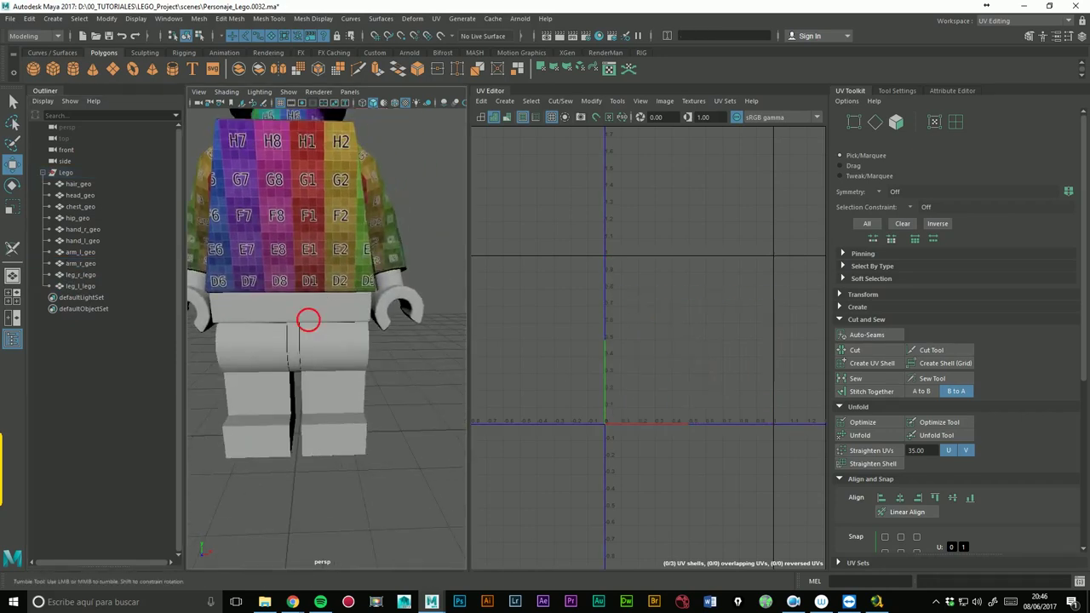
{"action": "mouse_move", "coordinate": [330, 283]}
{"action": "left_mouse_down", "text": "alt"}
{"action": "mouse_move", "coordinate": [388, 348]}
{"action": "mouse_move", "coordinate": [409, 348]}
{"action": "mouse_move", "coordinate": [260, 350]}
{"action": "mouse_move", "coordinate": [281, 337]}
{"action": "mouse_move", "coordinate": [275, 305]}
{"action": "mouse_move", "coordinate": [300, 342]}
{"action": "left_mouse_up", "text": "alt"}
{"action": "left_click", "coordinate": [261, 328]}
{"action": "mouse_move", "coordinate": [299, 304]}
{"action": "right_mouse_down", "text": "alt"}
{"action": "mouse_move", "coordinate": [357, 307]}
{"action": "mouse_move", "coordinate": [252, 317]}
{"action": "right_mouse_up", "text": "alt"}
{"action": "right_click_drag", "start_coordinate": [374, 279], "coordinate": [341, 290], "text": "alt"}
{"action": "mouse_move", "coordinate": [340, 289]}
{"action": "left_mouse_down", "text": "alt"}
{"action": "mouse_move", "coordinate": [316, 331]}
{"action": "mouse_move", "coordinate": [301, 329]}
{"action": "left_mouse_up", "text": "alt"}
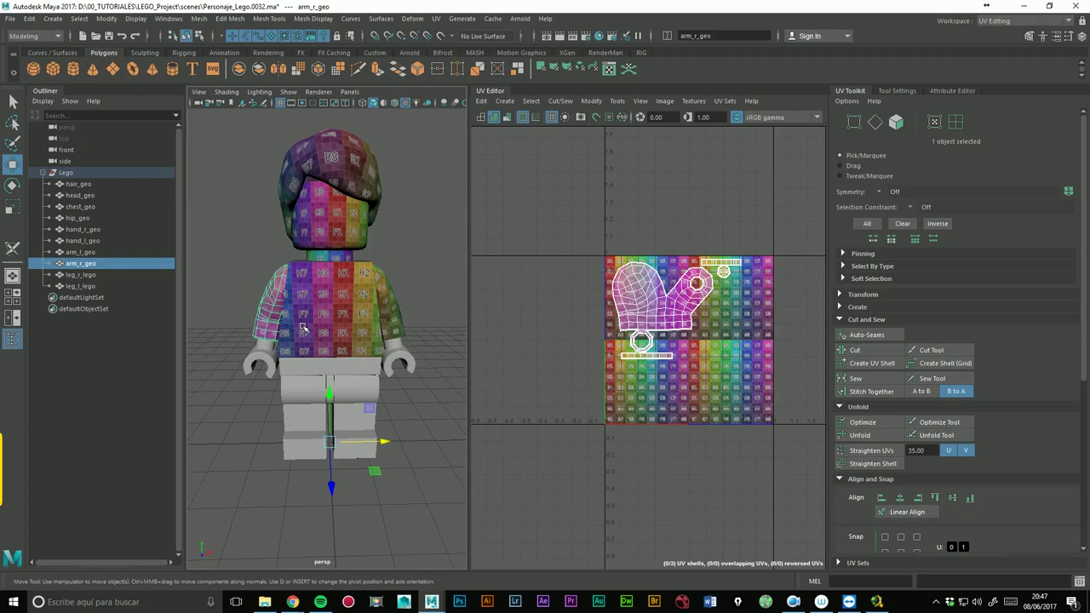
{"action": "right_click_drag", "start_coordinate": [333, 308], "coordinate": [417, 291], "text": "alt"}
{"action": "mouse_move", "coordinate": [571, 200]}
{"action": "left_mouse_down"}
{"action": "mouse_move", "coordinate": [778, 399]}
{"action": "mouse_move", "coordinate": [776, 446]}
{"action": "left_mouse_up"}
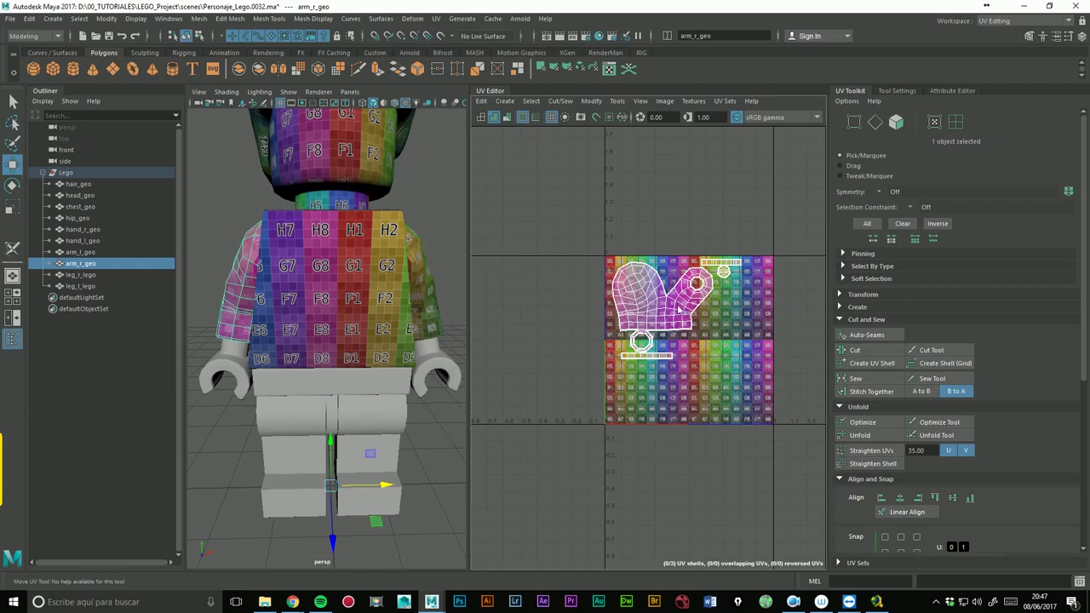
{"action": "right_click_drag", "start_coordinate": [679, 309], "coordinate": [681, 310]}
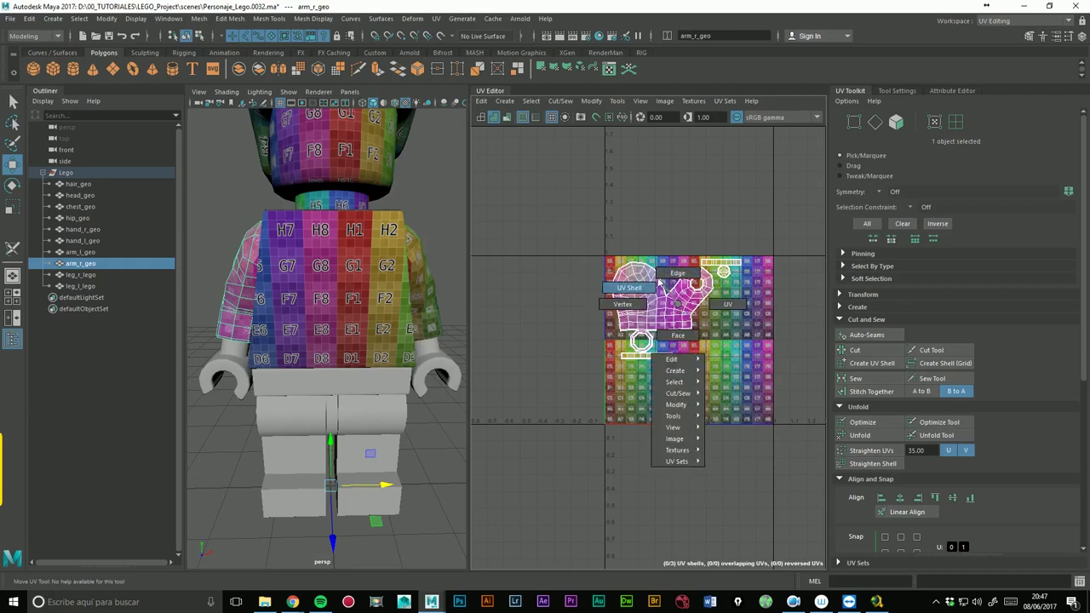
- Select the right arm's UV edges and flip the shell horizontally with Flip U
{"action": "left_click", "coordinate": [875, 121]}
{"action": "left_click_drag", "start_coordinate": [571, 220], "coordinate": [783, 418]}
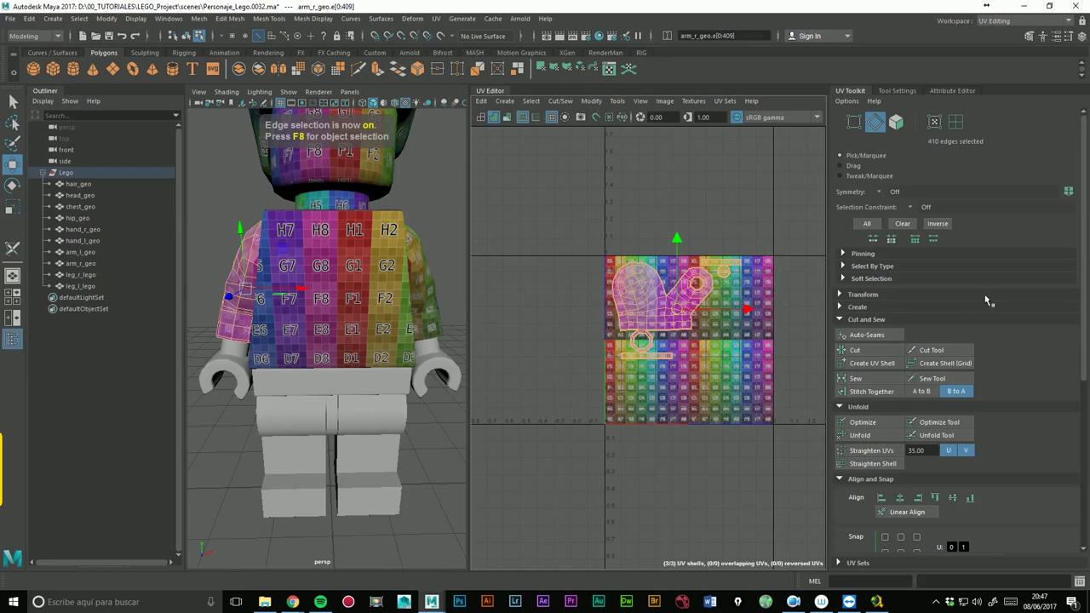
{"action": "left_click_drag", "start_coordinate": [1082, 295], "coordinate": [1071, 464]}
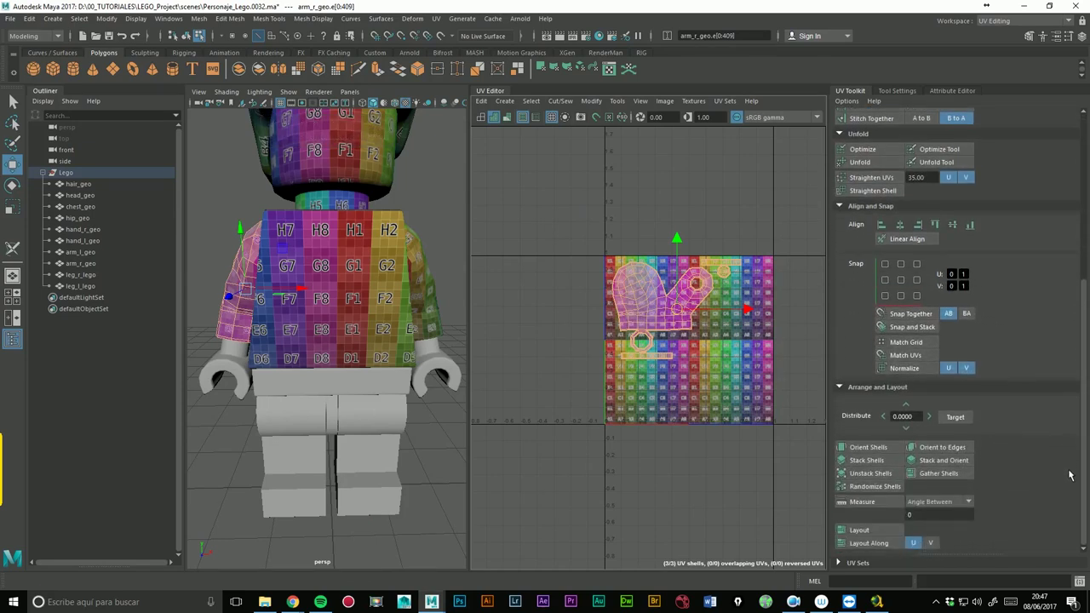
{"action": "scroll", "coordinate": [1074, 256], "scroll_direction": "up", "scroll_amount": 2}
{"action": "scroll", "coordinate": [1069, 230], "scroll_direction": "up", "scroll_amount": 2}
{"action": "scroll", "coordinate": [1065, 213], "scroll_direction": "up", "scroll_amount": 2}
{"action": "scroll", "coordinate": [1062, 201], "scroll_direction": "up", "scroll_amount": 2}
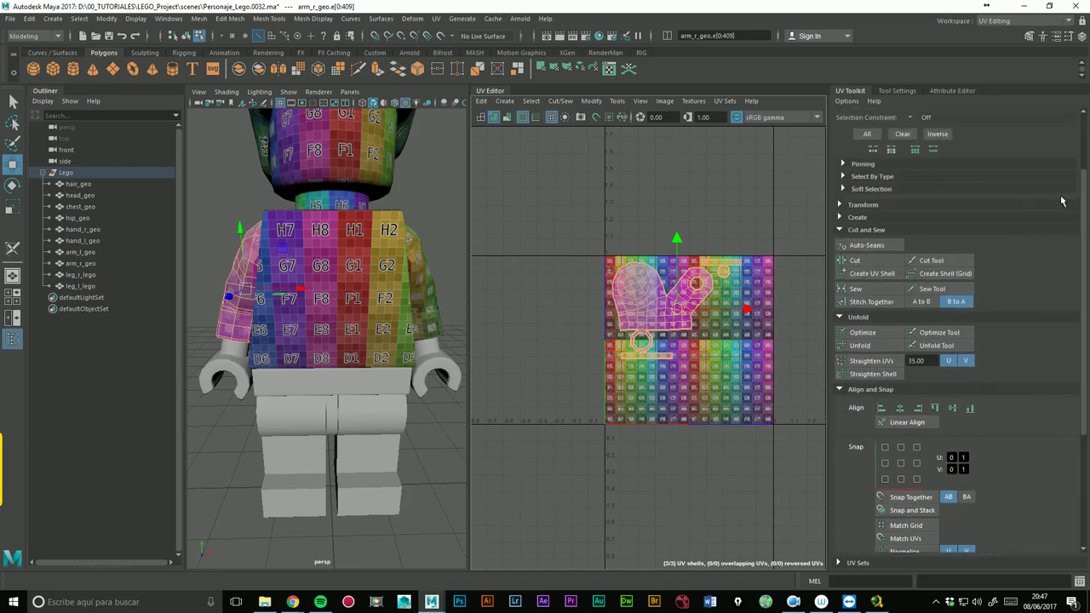
{"action": "left_click", "coordinate": [854, 205]}
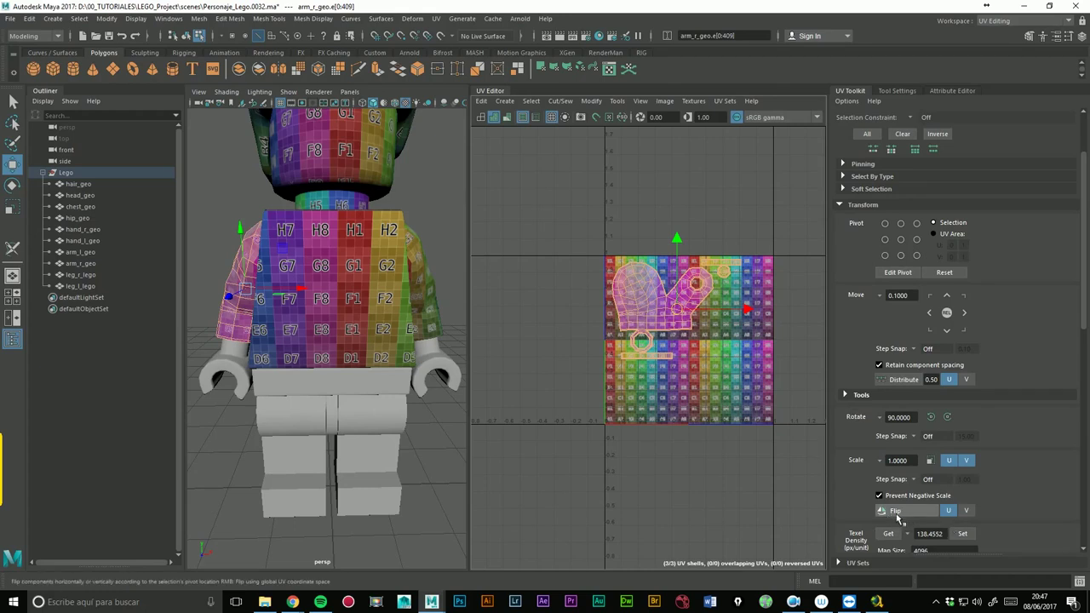
{"action": "left_click", "coordinate": [899, 516]}
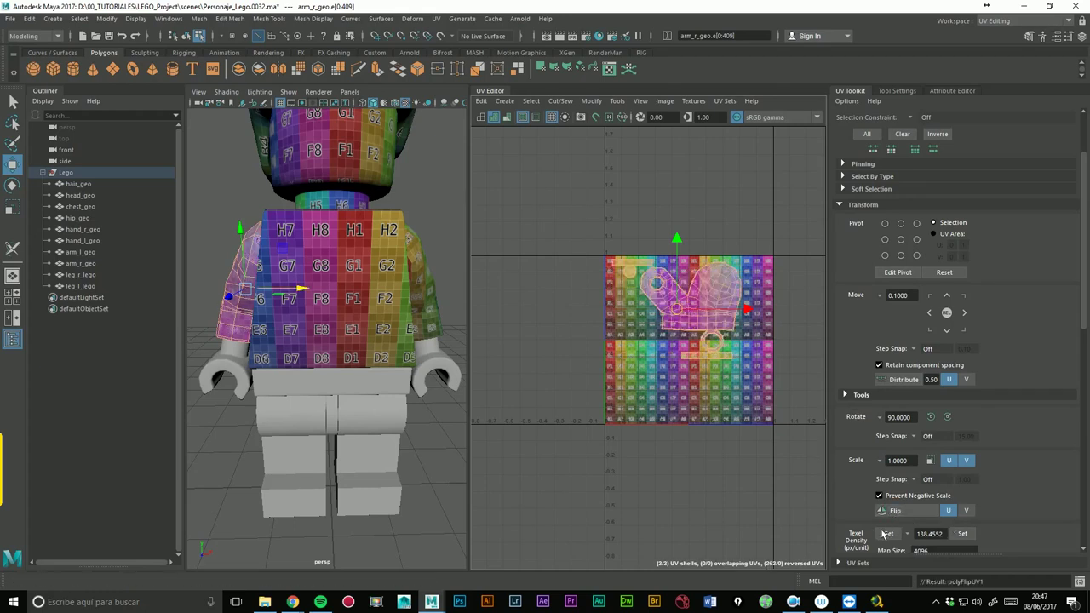
- Add the left arm and select the UV edges of both arms
{"action": "left_click_drag", "start_coordinate": [281, 351], "coordinate": [285, 251], "text": "alt"}
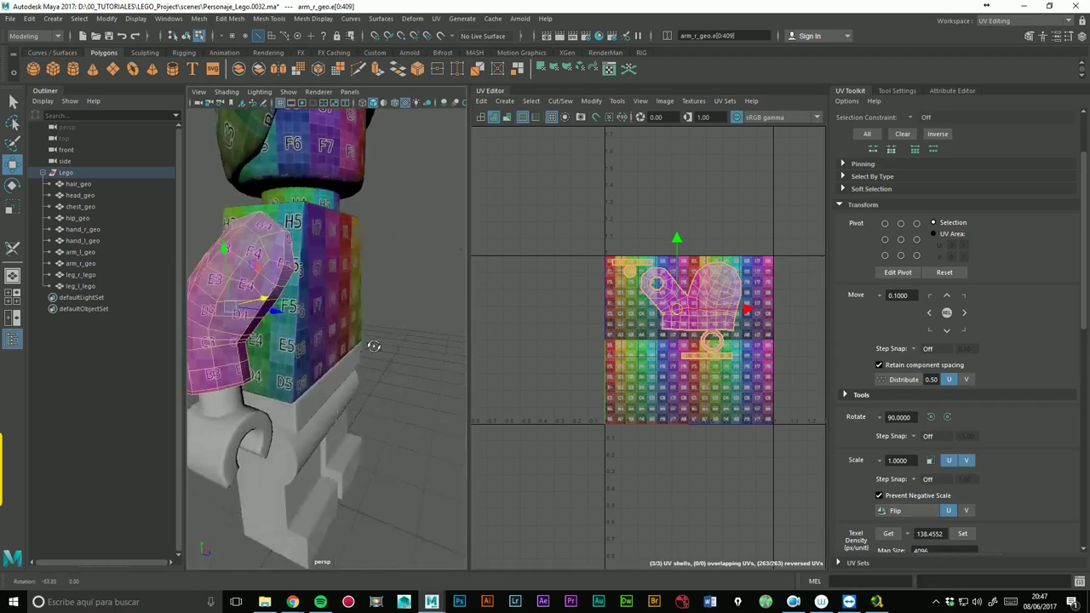
{"action": "left_click_drag", "start_coordinate": [279, 328], "coordinate": [315, 339], "text": "alt"}
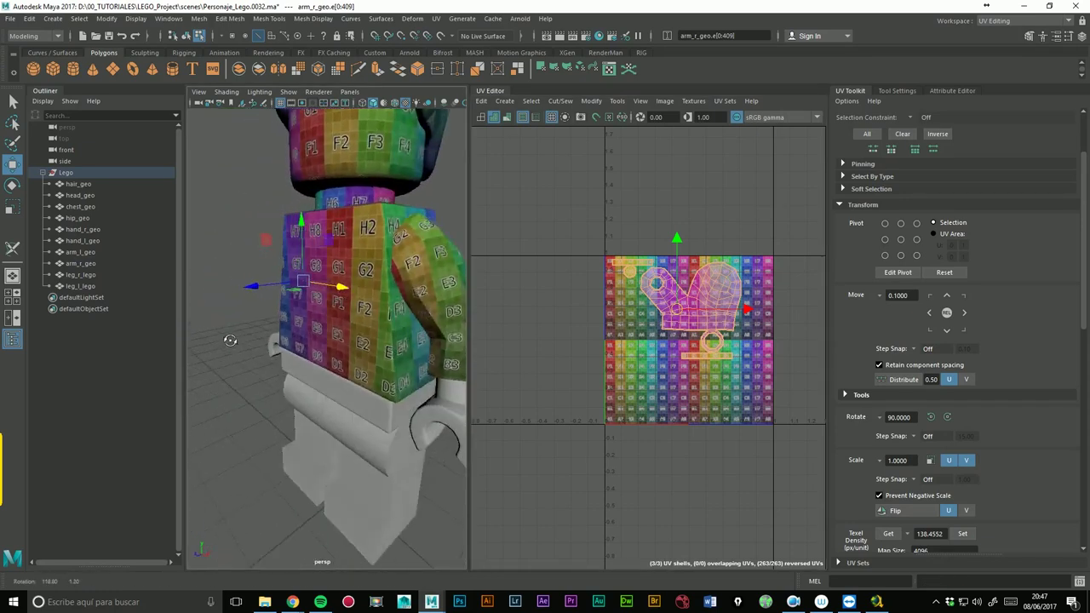
{"action": "scroll", "coordinate": [315, 339], "scroll_direction": "down", "scroll_amount": 1}
{"action": "scroll", "coordinate": [340, 315], "scroll_direction": "down", "scroll_amount": 1}
{"action": "scroll", "coordinate": [349, 308], "scroll_direction": "down", "scroll_amount": 2}
{"action": "scroll", "coordinate": [351, 309], "scroll_direction": "down", "scroll_amount": 1}
{"action": "mouse_move", "coordinate": [351, 309]}
{"action": "left_mouse_down", "text": "alt"}
{"action": "mouse_move", "coordinate": [315, 311]}
{"action": "mouse_move", "coordinate": [409, 336]}
{"action": "left_mouse_up", "text": "alt"}
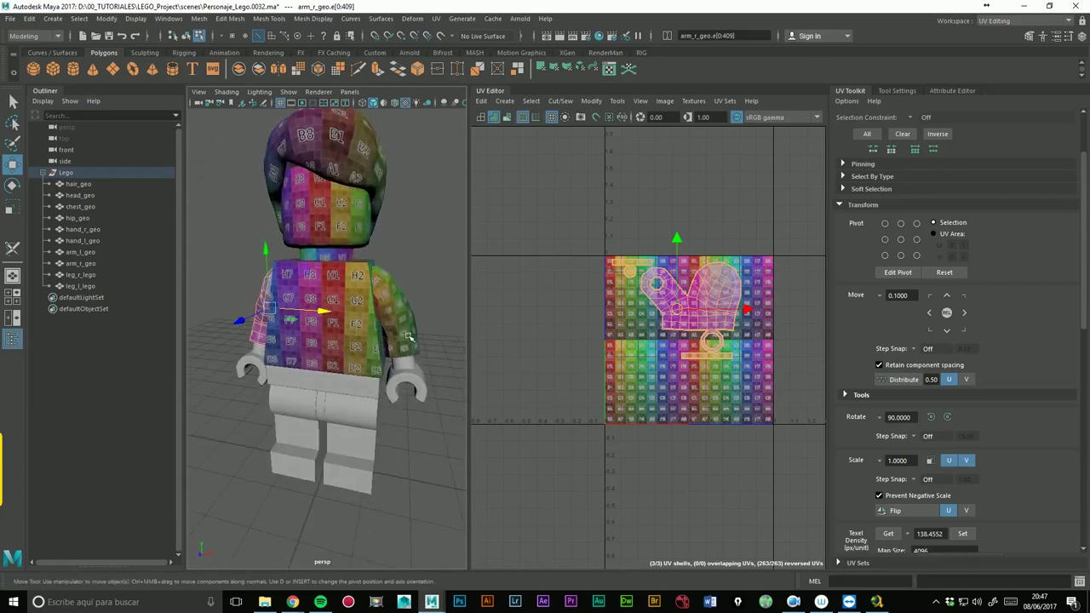
{"action": "left_click", "coordinate": [409, 336], "text": "shift"}
{"action": "left_click_drag", "start_coordinate": [586, 230], "coordinate": [799, 449]}
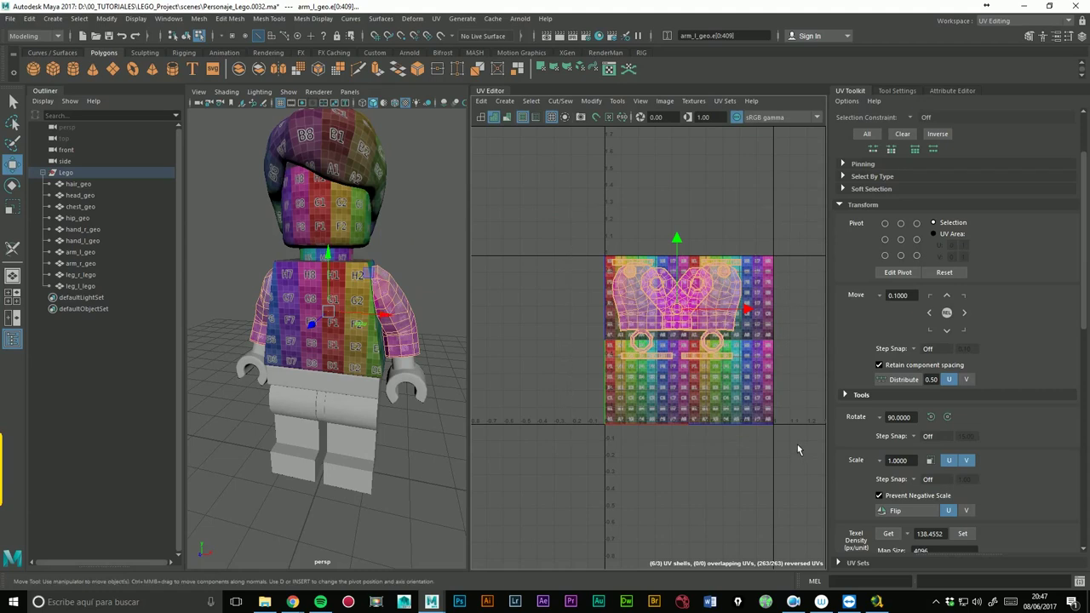
- Try Layout on both arm shells, undo it, and deselect the left arm
{"action": "left_click", "coordinate": [390, 300]}
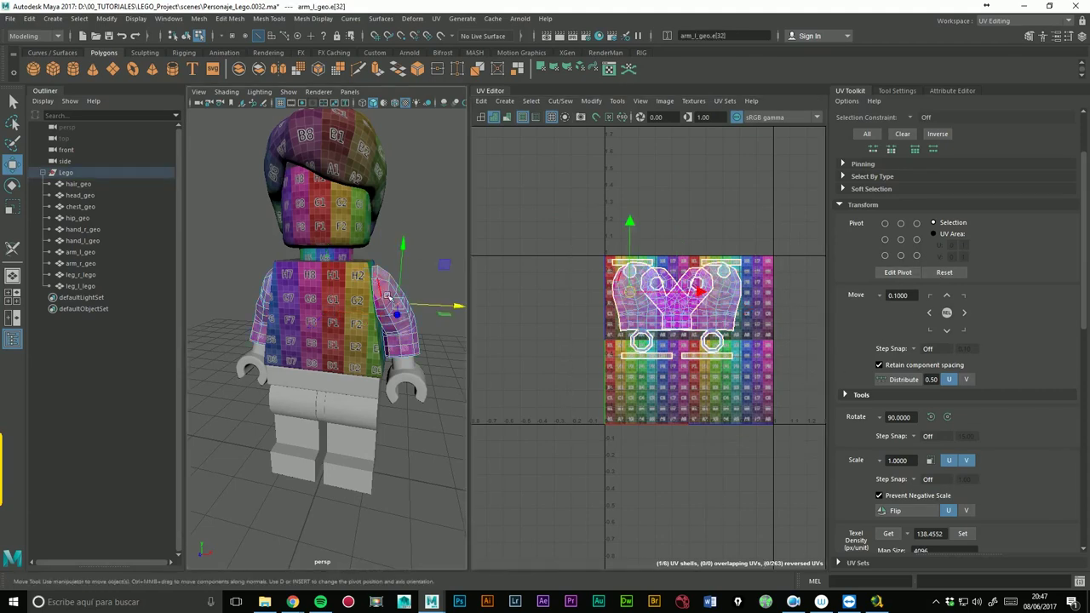
{"action": "right_click_drag", "start_coordinate": [388, 297], "coordinate": [435, 260]}
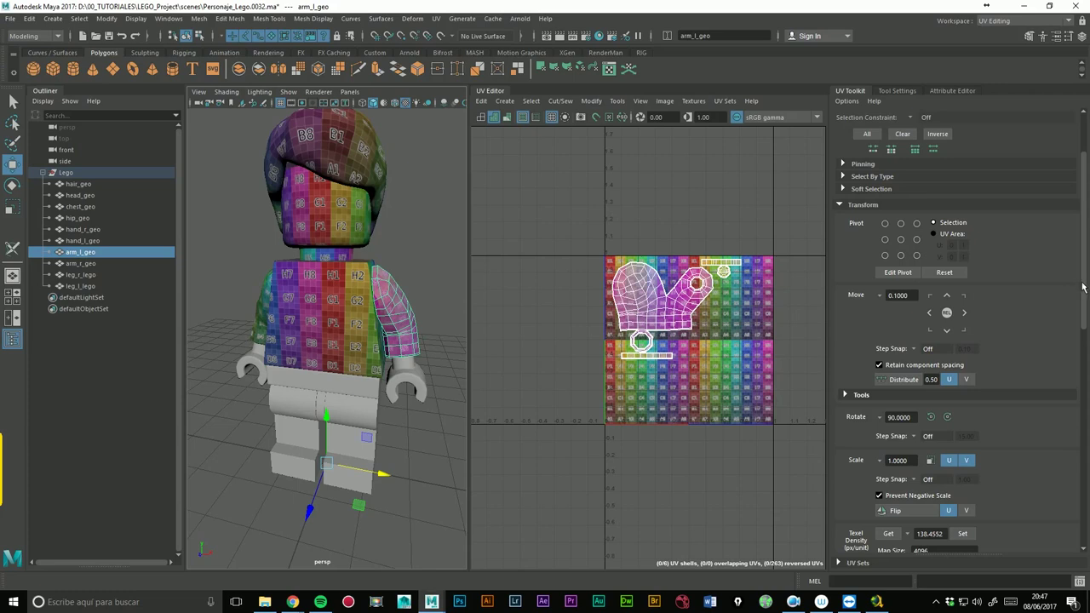
{"action": "left_click_drag", "start_coordinate": [1082, 288], "coordinate": [1077, 524]}
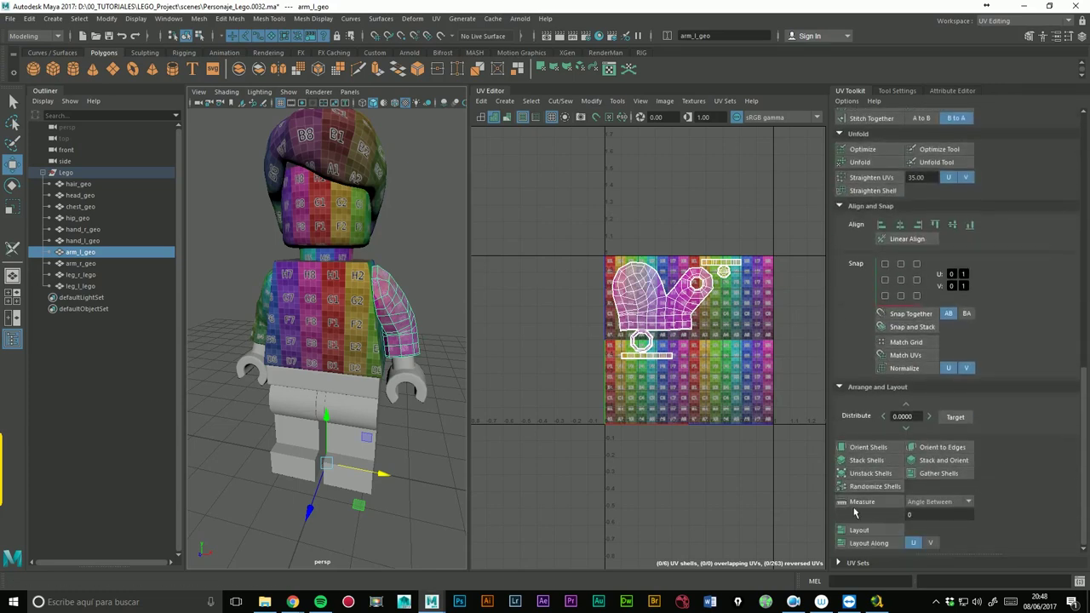
{"action": "left_click", "coordinate": [867, 532]}
{"action": "mouse_move", "coordinate": [400, 358]}
{"action": "left_mouse_down", "text": "alt"}
{"action": "mouse_move", "coordinate": [440, 367]}
{"action": "mouse_move", "coordinate": [442, 356]}
{"action": "mouse_move", "coordinate": [422, 388]}
{"action": "mouse_move", "coordinate": [441, 298]}
{"action": "left_mouse_up", "text": "alt"}
{"action": "key", "text": "ctrl+z"}
{"action": "left_click", "coordinate": [441, 272]}
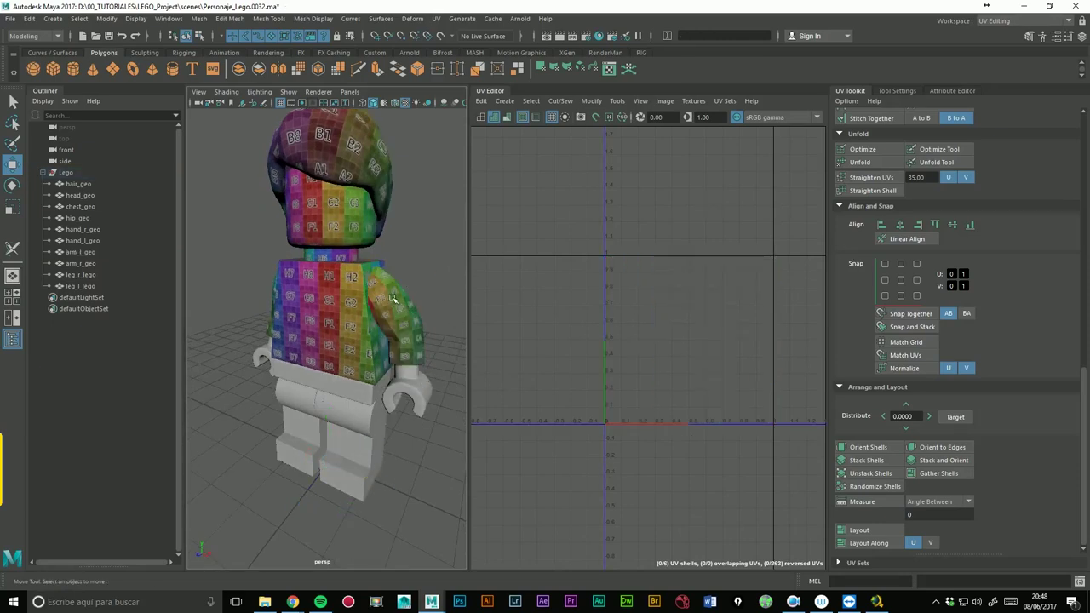
- Delete the right hand and select the left hand
{"action": "left_click_drag", "start_coordinate": [393, 298], "coordinate": [350, 302], "text": "alt"}
{"action": "right_click_drag", "start_coordinate": [350, 303], "coordinate": [324, 303], "text": "alt"}
{"action": "left_click_drag", "start_coordinate": [324, 303], "coordinate": [311, 303], "text": "alt"}
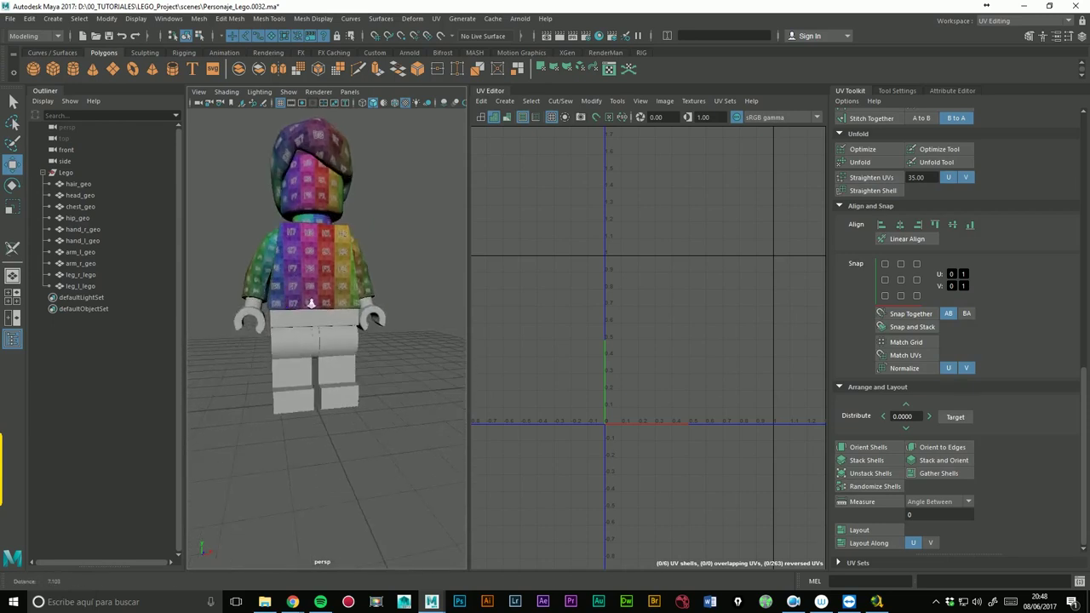
{"action": "right_click_drag", "start_coordinate": [311, 303], "coordinate": [388, 305], "text": "alt"}
{"action": "left_click", "coordinate": [390, 311]}
{"action": "left_click", "coordinate": [228, 309]}
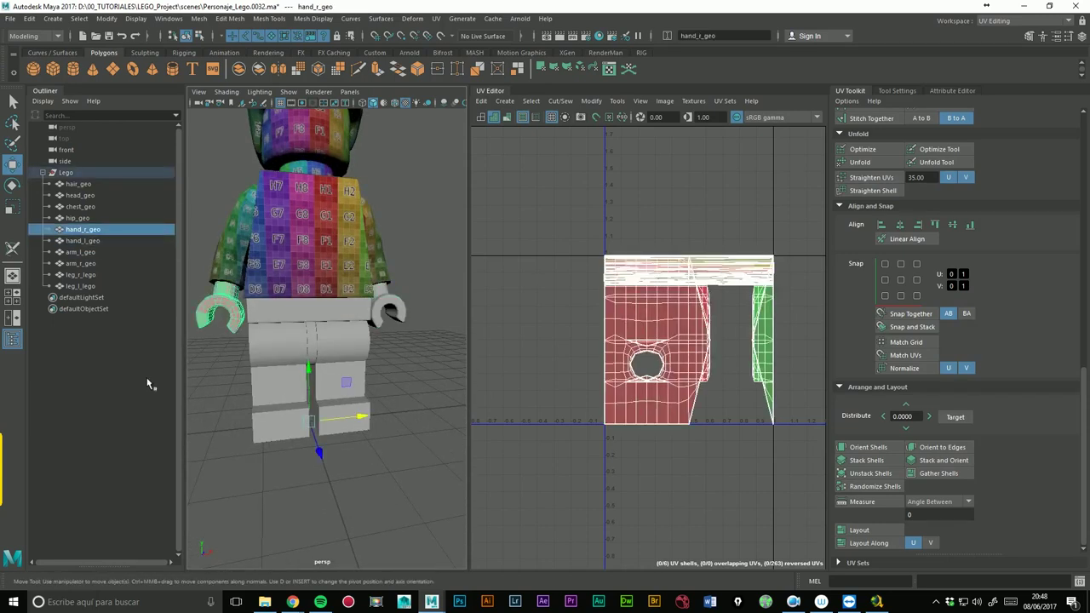
{"action": "key", "text": "Delete"}
{"action": "left_click", "coordinate": [394, 312]}
{"action": "mouse_move", "coordinate": [409, 316]}
{"action": "left_mouse_down", "text": "alt"}
{"action": "mouse_move", "coordinate": [410, 235]}
{"action": "mouse_move", "coordinate": [398, 292]}
{"action": "left_mouse_up", "text": "alt"}
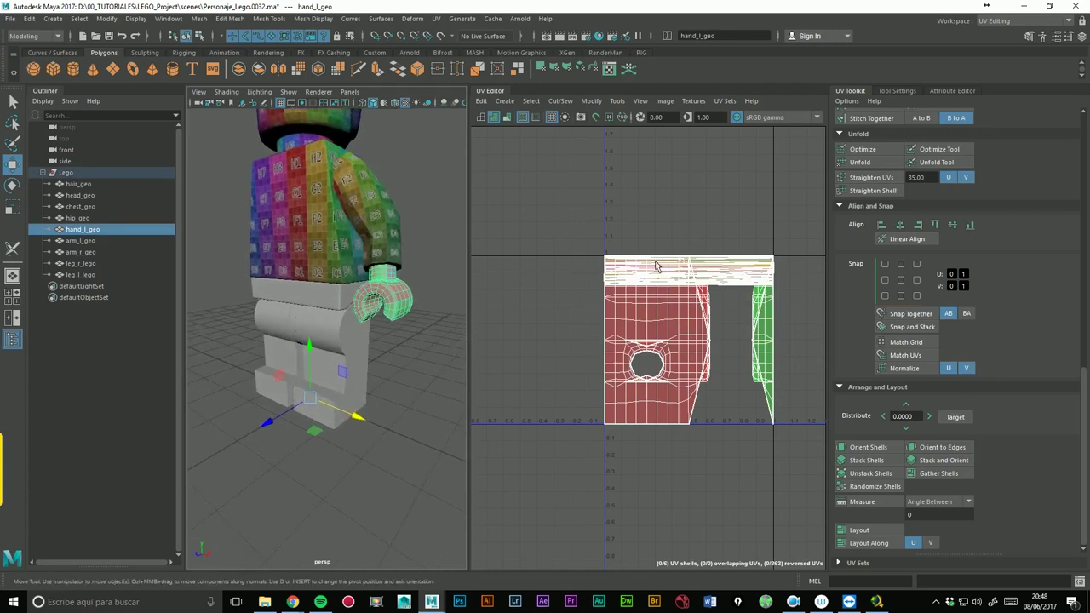
- Select every UV edge of the left hand and Sew them together
{"action": "right_click_drag", "start_coordinate": [655, 266], "coordinate": [645, 255]}
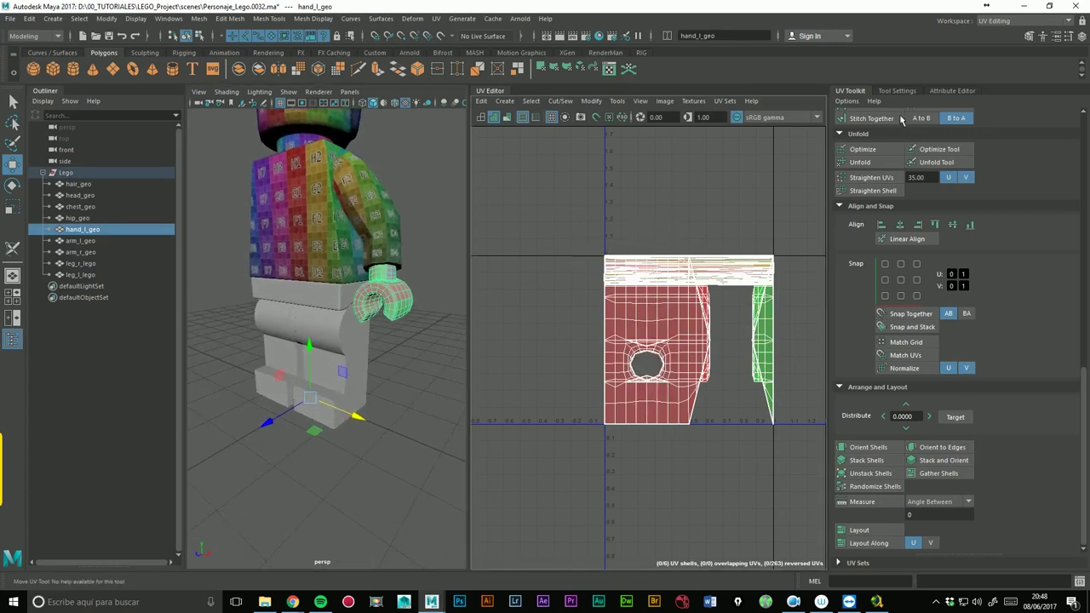
{"action": "scroll", "coordinate": [1087, 396], "scroll_direction": "up", "scroll_amount": 10}
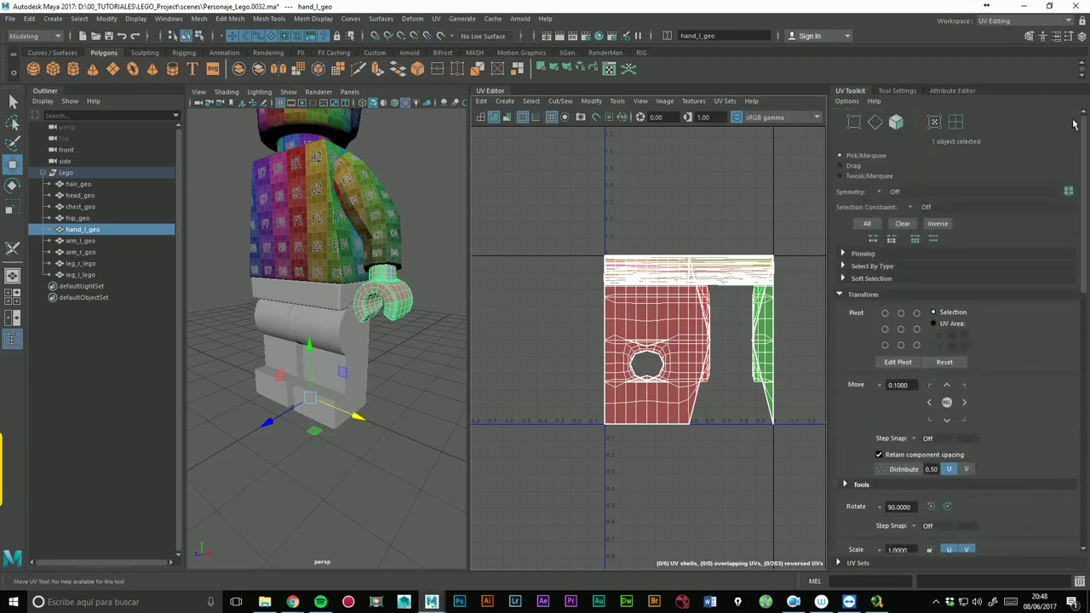
{"action": "key", "text": "F10"}
{"action": "left_click_drag", "start_coordinate": [580, 177], "coordinate": [756, 312]}
{"action": "left_click_drag", "start_coordinate": [799, 373], "coordinate": [787, 519]}
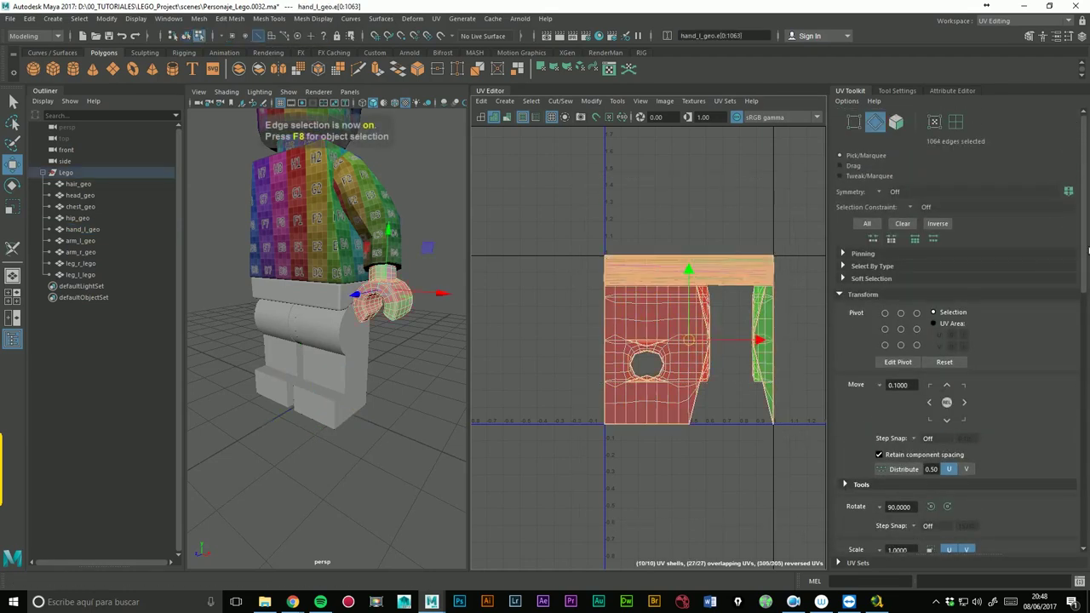
{"action": "scroll", "coordinate": [980, 358], "scroll_direction": "down", "scroll_amount": 5}
{"action": "scroll", "coordinate": [937, 409], "scroll_direction": "down", "scroll_amount": 5}
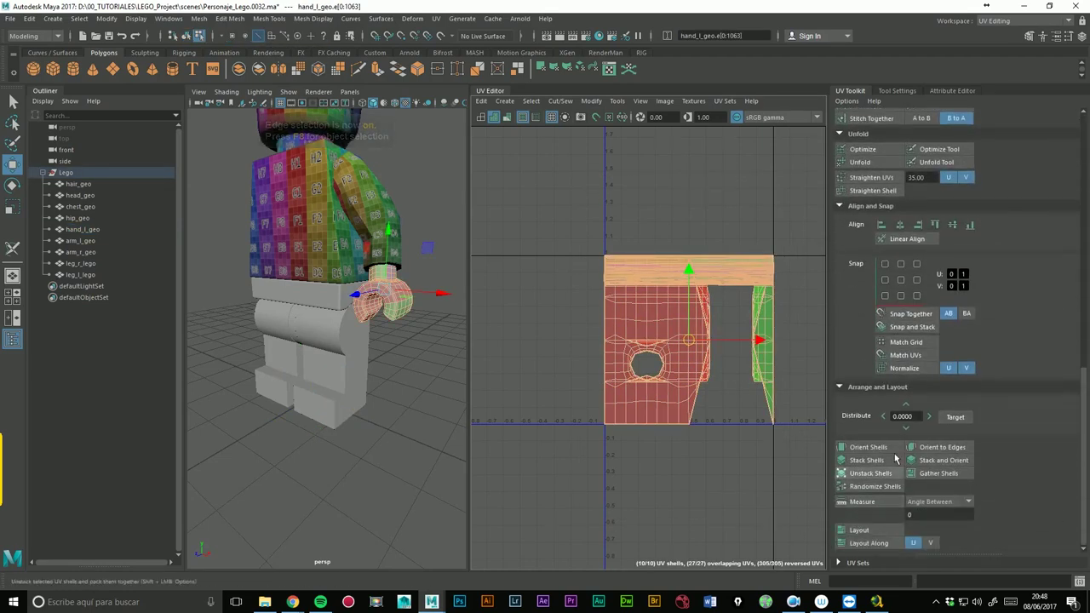
{"action": "left_click", "coordinate": [875, 208]}
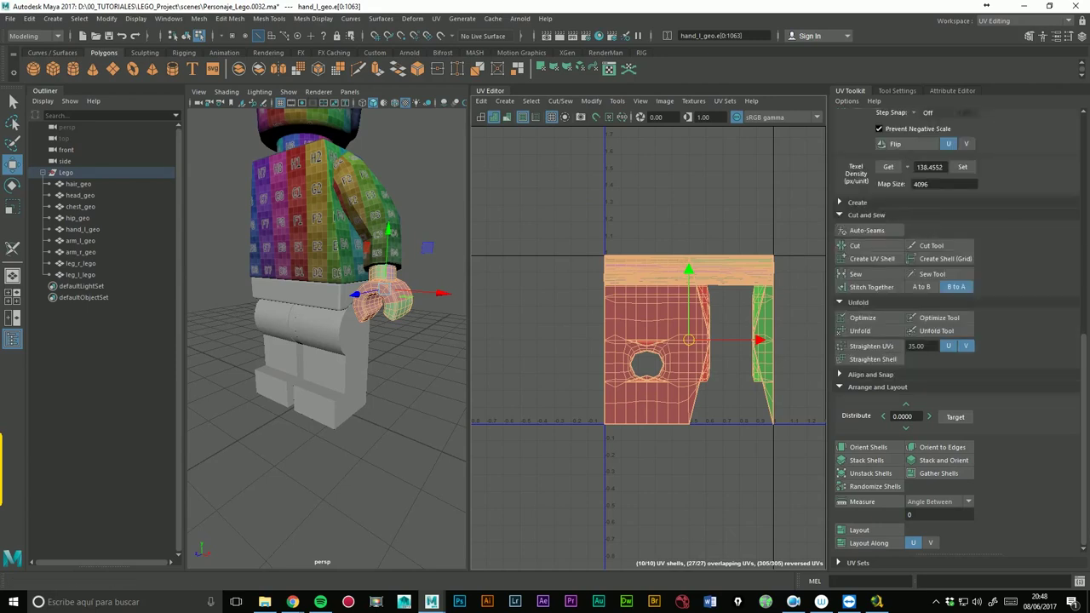
{"action": "left_click", "coordinate": [874, 276]}
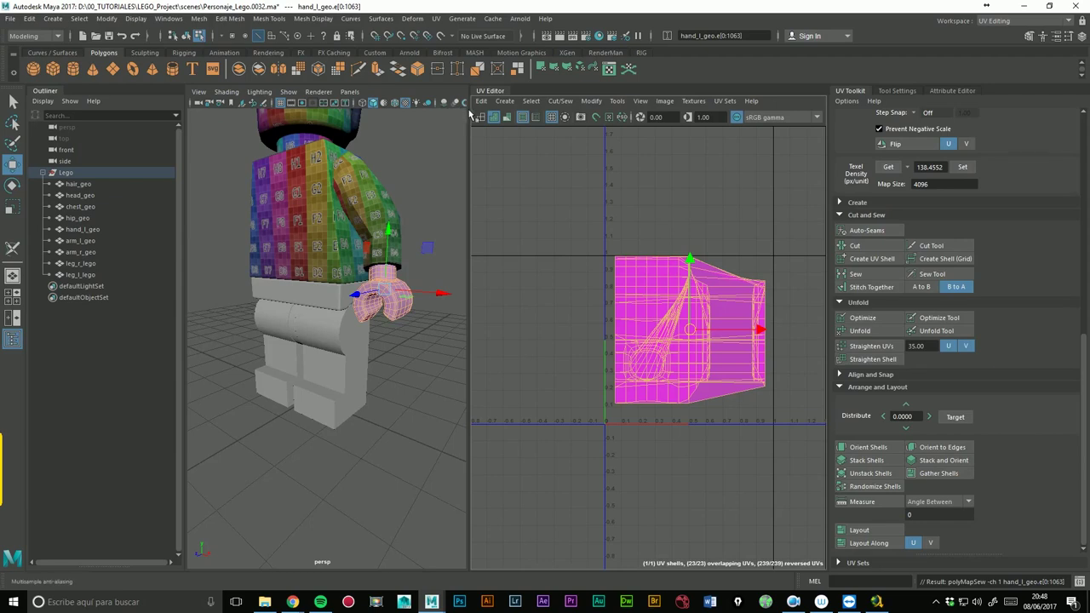
- Close the Outliner, then isolate and frame the left hand in the 3D view
{"action": "left_click", "coordinate": [41, 92]}
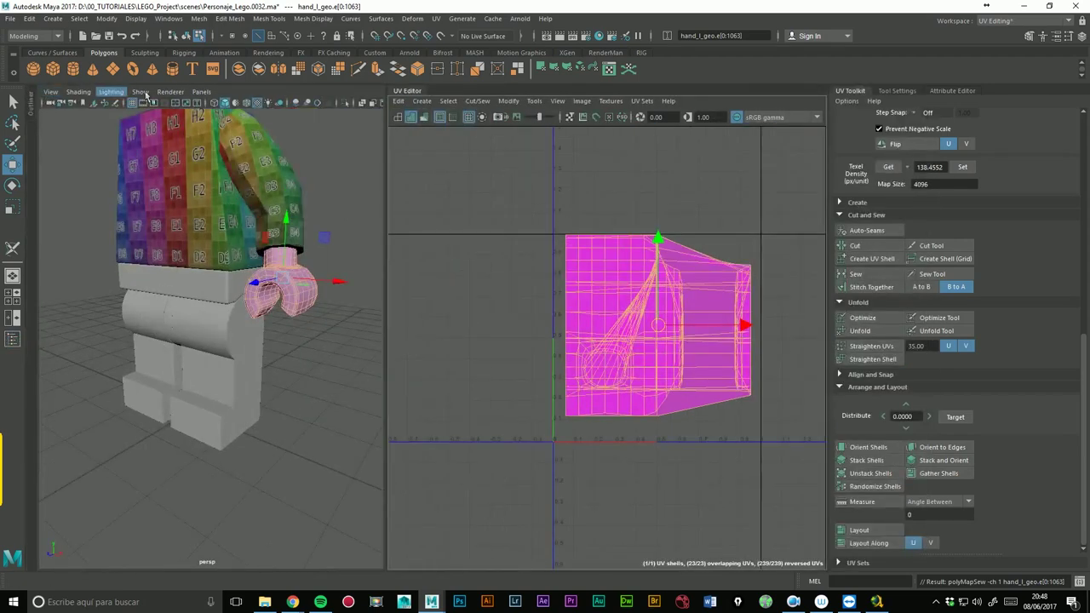
{"action": "left_click", "coordinate": [358, 104]}
{"action": "key", "text": "f"}
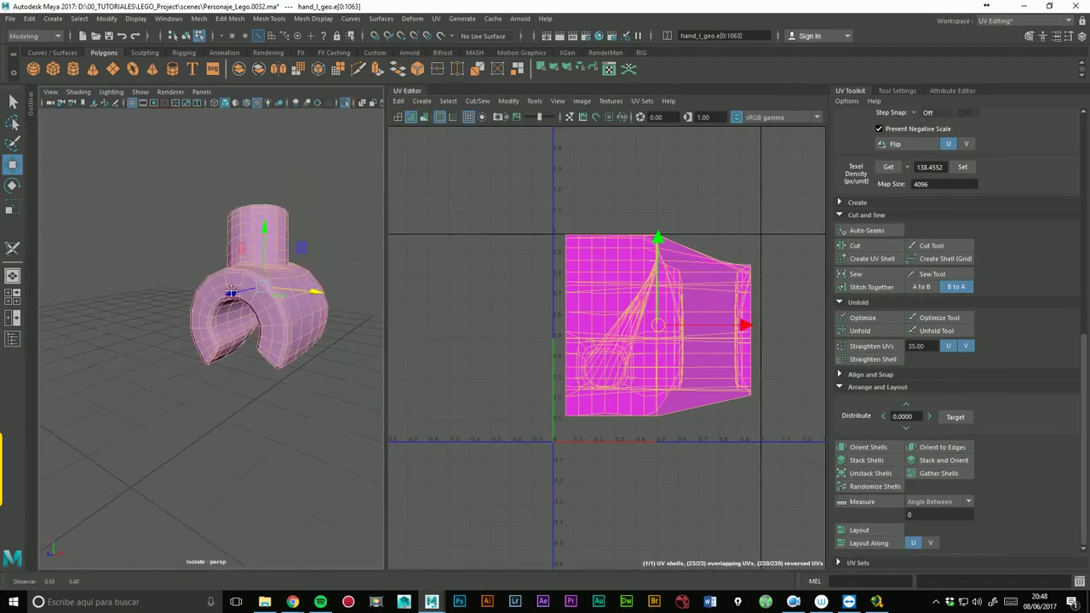
- With the 3D Cut and Sew UV Tool, cut seams along the hand edge and wrist-grip junction
{"action": "left_click", "coordinate": [436, 17]}
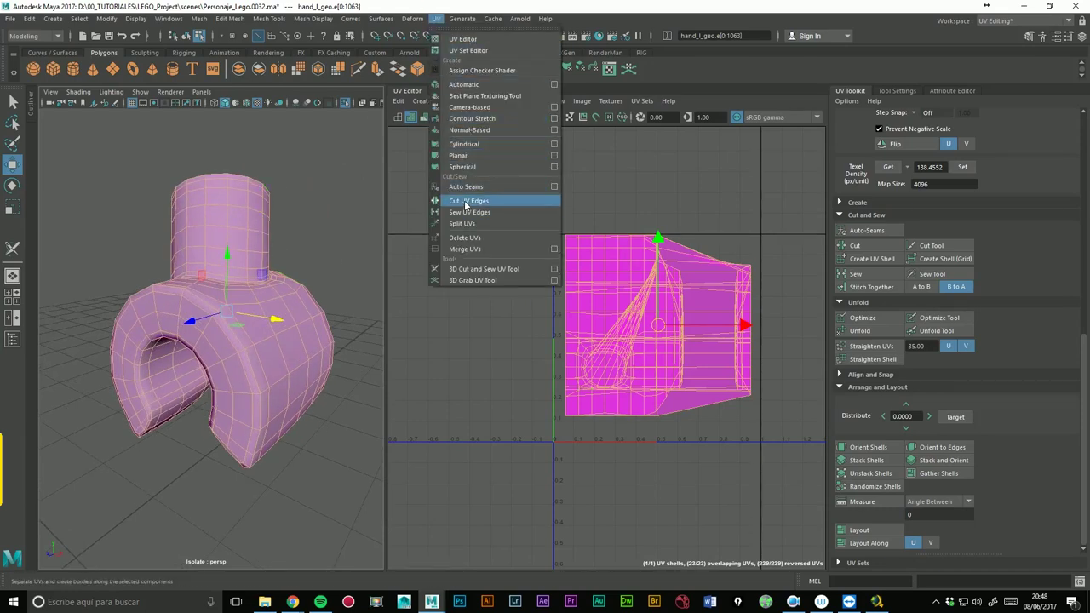
{"action": "left_click", "coordinate": [477, 269]}
{"action": "left_click_drag", "start_coordinate": [281, 190], "coordinate": [203, 250], "text": "alt"}
{"action": "scroll", "coordinate": [256, 273], "scroll_direction": "up", "scroll_amount": 5}
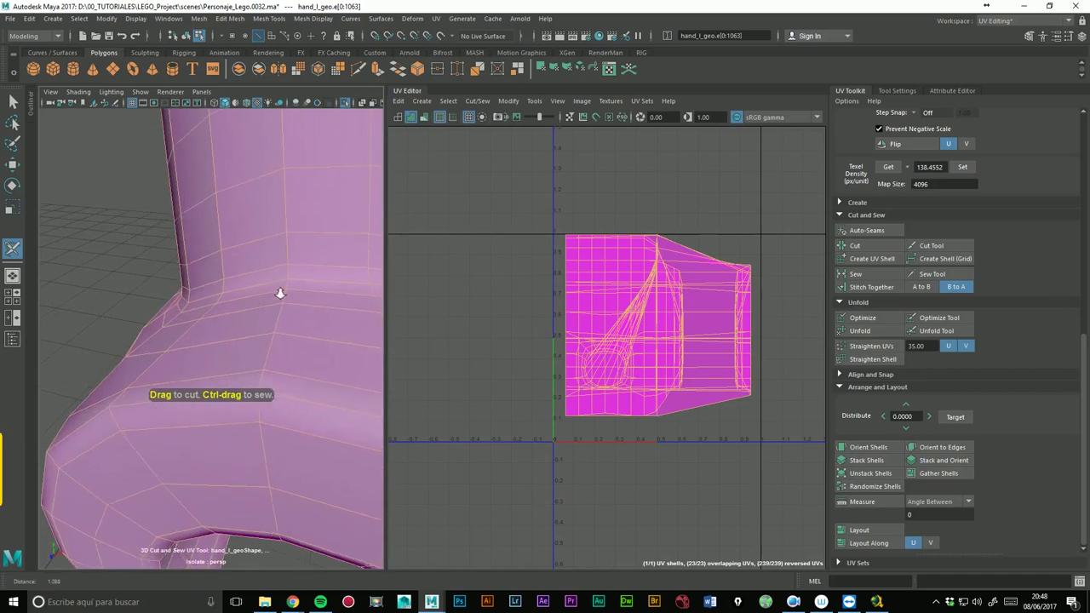
{"action": "left_click", "coordinate": [312, 293]}
{"action": "mouse_move", "coordinate": [360, 209]}
{"action": "left_mouse_down", "text": "alt"}
{"action": "mouse_move", "coordinate": [232, 245]}
{"action": "mouse_move", "coordinate": [265, 263]}
{"action": "mouse_move", "coordinate": [295, 236]}
{"action": "mouse_move", "coordinate": [101, 264]}
{"action": "mouse_move", "coordinate": [175, 240]}
{"action": "left_mouse_up", "text": "alt"}
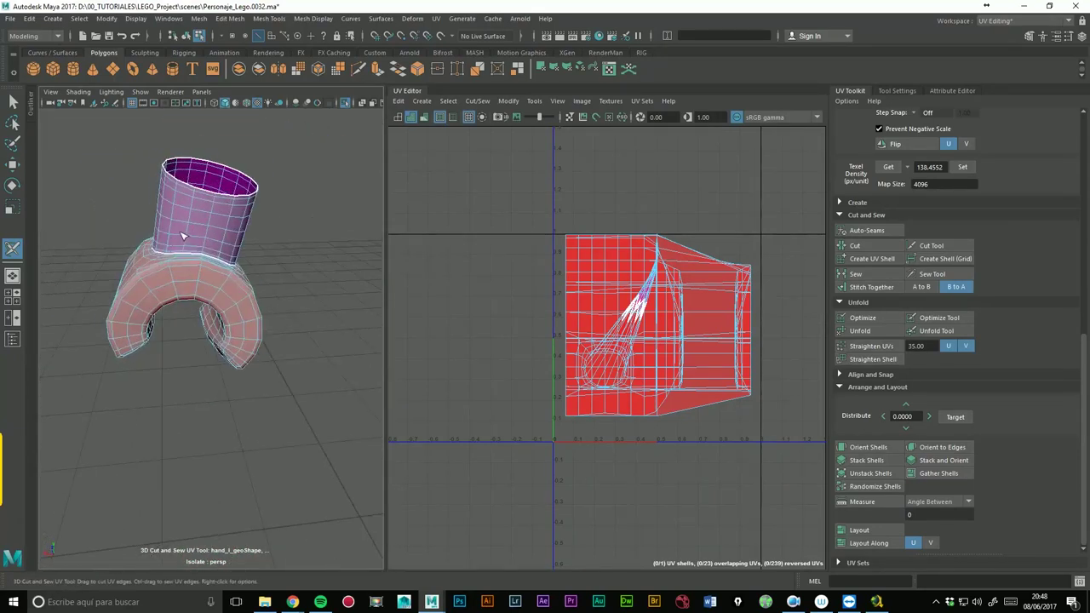
{"action": "right_click_drag", "start_coordinate": [175, 240], "coordinate": [264, 157], "text": "alt"}
{"action": "mouse_move", "coordinate": [264, 157]}
{"action": "left_mouse_down", "text": "alt"}
{"action": "mouse_move", "coordinate": [288, 273]}
{"action": "mouse_move", "coordinate": [277, 294]}
{"action": "left_mouse_up", "text": "alt"}
{"action": "right_click_drag", "start_coordinate": [277, 294], "coordinate": [264, 306], "text": "alt"}
{"action": "mouse_move", "coordinate": [264, 306]}
{"action": "left_mouse_down", "text": "alt"}
{"action": "mouse_move", "coordinate": [276, 318]}
{"action": "mouse_move", "coordinate": [245, 284]}
{"action": "left_mouse_up", "text": "alt"}
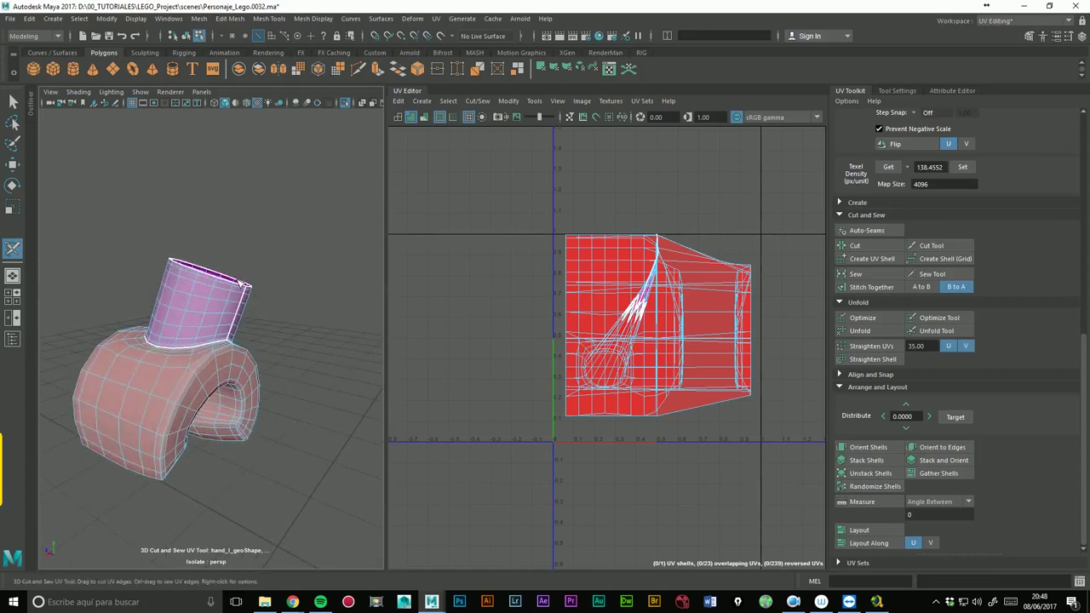
{"action": "right_click_drag", "start_coordinate": [245, 285], "coordinate": [309, 306], "text": "alt"}
{"action": "scroll", "coordinate": [213, 345], "scroll_direction": "up", "scroll_amount": 2}
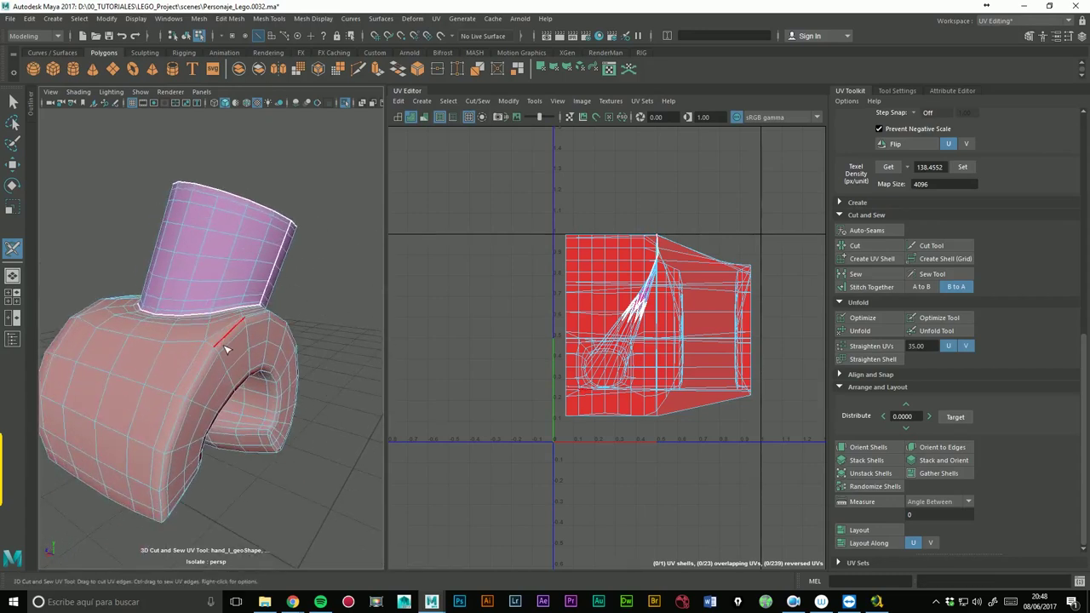
{"action": "left_click_drag", "start_coordinate": [226, 347], "coordinate": [284, 335]}
- Orbit around the hand to inspect the new seams on the wrist cylinder and grip
{"action": "mouse_move", "coordinate": [192, 356]}
{"action": "left_mouse_down", "text": "alt"}
{"action": "mouse_move", "coordinate": [293, 328]}
{"action": "mouse_move", "coordinate": [227, 289]}
{"action": "left_mouse_up", "text": "alt"}
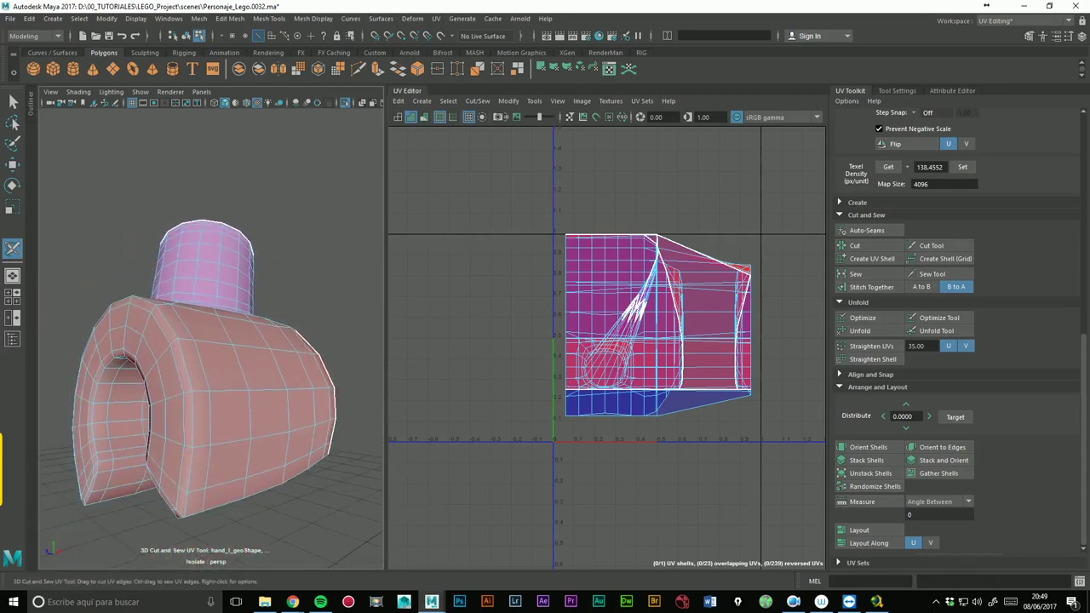
{"action": "mouse_move", "coordinate": [197, 369]}
{"action": "left_mouse_down", "text": "alt"}
{"action": "mouse_move", "coordinate": [256, 345]}
{"action": "mouse_move", "coordinate": [292, 355]}
{"action": "mouse_move", "coordinate": [287, 365]}
{"action": "mouse_move", "coordinate": [238, 328]}
{"action": "mouse_move", "coordinate": [221, 284]}
{"action": "mouse_move", "coordinate": [195, 284]}
{"action": "mouse_move", "coordinate": [246, 340]}
{"action": "mouse_move", "coordinate": [275, 350]}
{"action": "mouse_move", "coordinate": [243, 356]}
{"action": "mouse_move", "coordinate": [274, 369]}
{"action": "mouse_move", "coordinate": [243, 323]}
{"action": "left_mouse_up", "text": "alt"}
{"action": "mouse_move", "coordinate": [242, 324]}
{"action": "right_mouse_down", "text": "alt"}
{"action": "mouse_move", "coordinate": [241, 303]}
{"action": "mouse_move", "coordinate": [181, 353]}
{"action": "right_mouse_up", "text": "alt"}
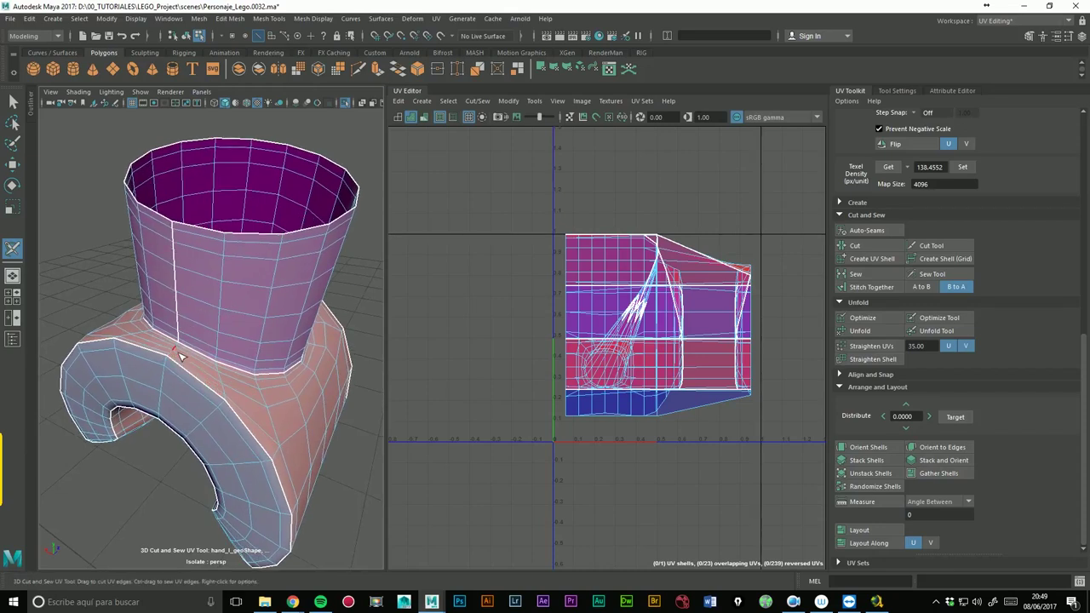
{"action": "left_click_drag", "start_coordinate": [196, 366], "coordinate": [201, 365], "text": "alt"}
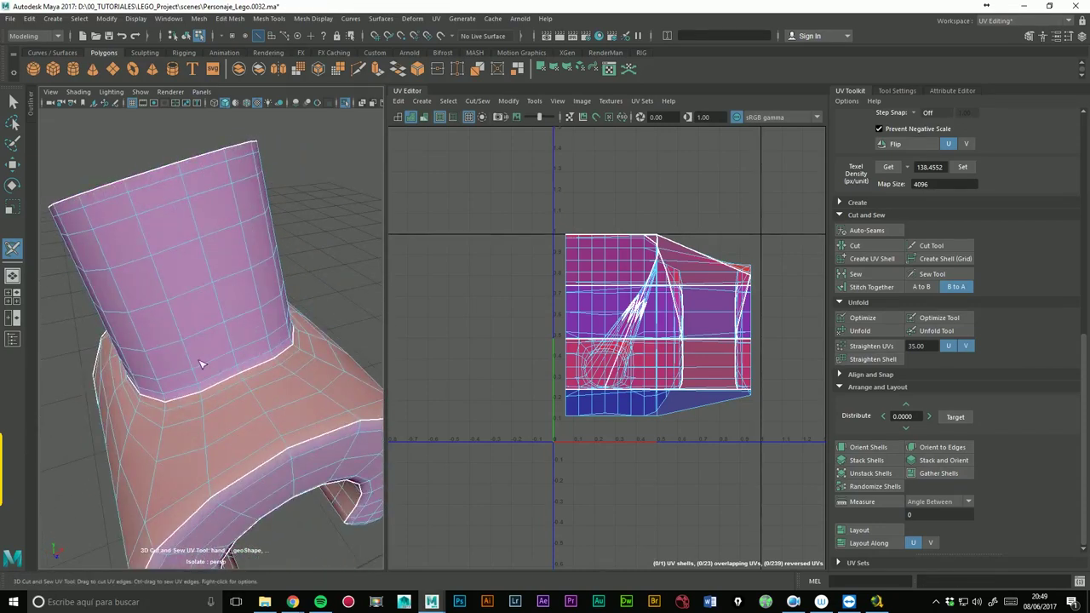
{"action": "right_click_drag", "start_coordinate": [297, 305], "coordinate": [220, 317], "text": "alt"}
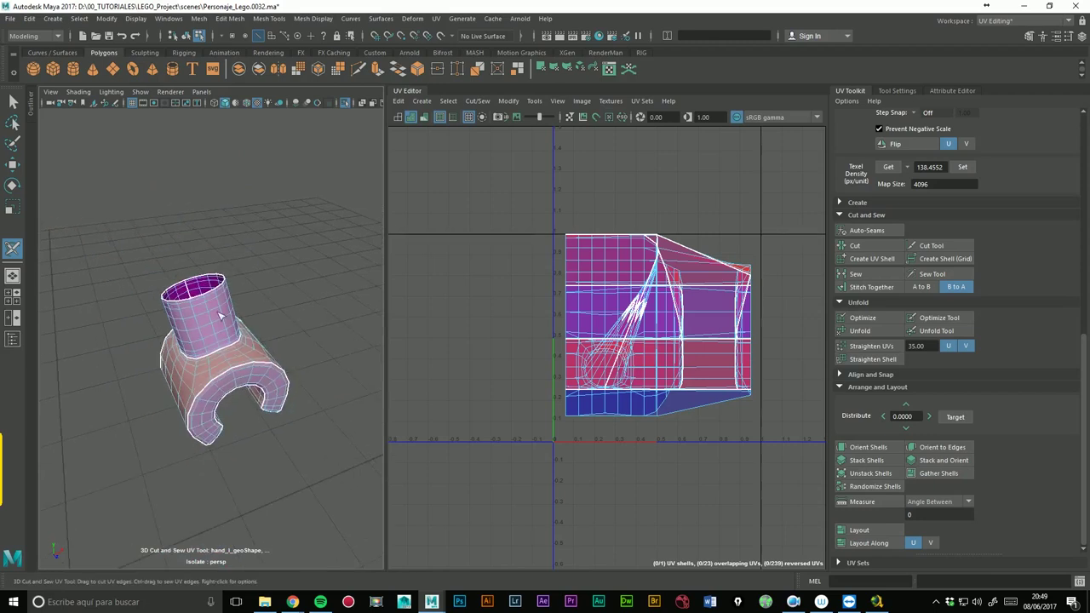
{"action": "mouse_move", "coordinate": [219, 309]}
{"action": "left_mouse_down", "text": "alt"}
{"action": "mouse_move", "coordinate": [304, 352]}
{"action": "mouse_move", "coordinate": [352, 348]}
{"action": "mouse_move", "coordinate": [338, 290]}
{"action": "mouse_move", "coordinate": [348, 266]}
{"action": "mouse_move", "coordinate": [324, 296]}
{"action": "left_mouse_up", "text": "alt"}
{"action": "scroll", "coordinate": [274, 266], "scroll_direction": "up", "scroll_amount": 5}
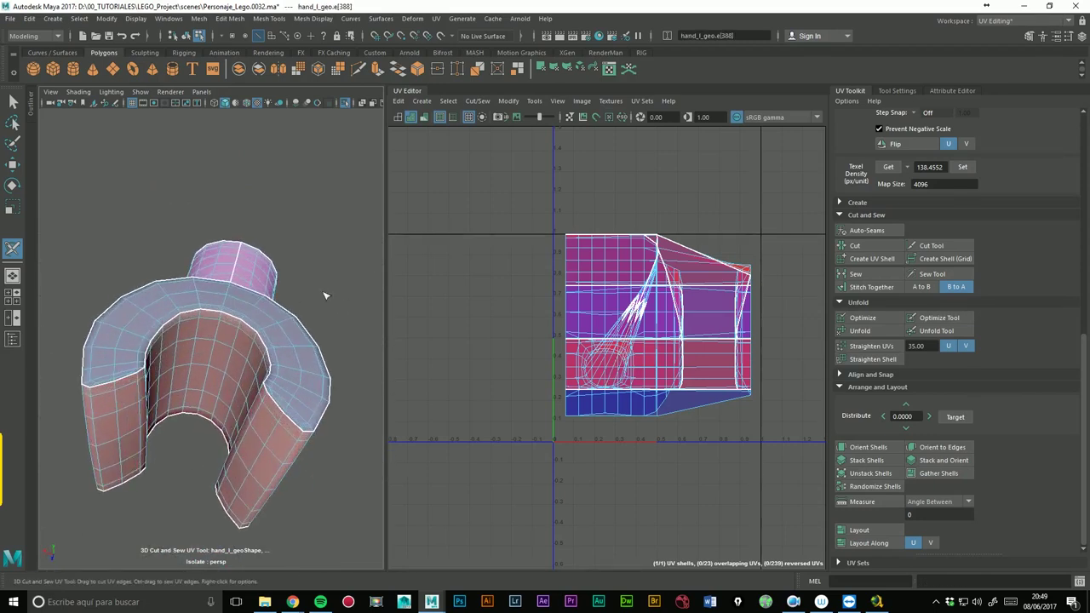
{"action": "left_click_drag", "start_coordinate": [274, 266], "coordinate": [156, 359], "text": "alt"}
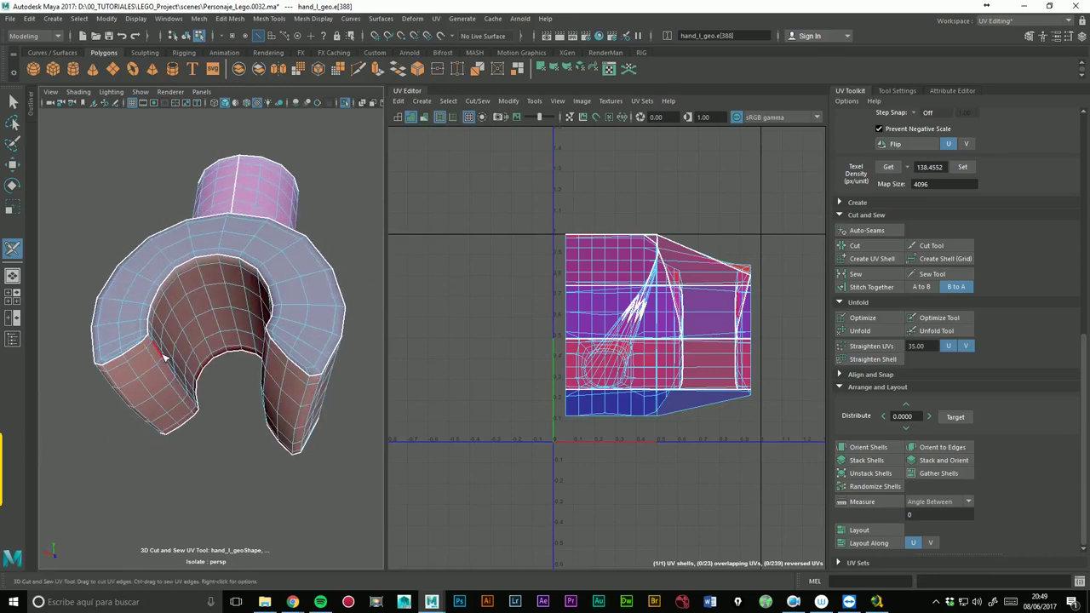
{"action": "scroll", "coordinate": [217, 345], "scroll_direction": "down", "scroll_amount": 4}
{"action": "mouse_move", "coordinate": [217, 345]}
{"action": "left_mouse_down", "text": "alt"}
{"action": "mouse_move", "coordinate": [321, 377]}
{"action": "mouse_move", "coordinate": [271, 388]}
{"action": "mouse_move", "coordinate": [247, 366]}
{"action": "left_mouse_up", "text": "alt"}
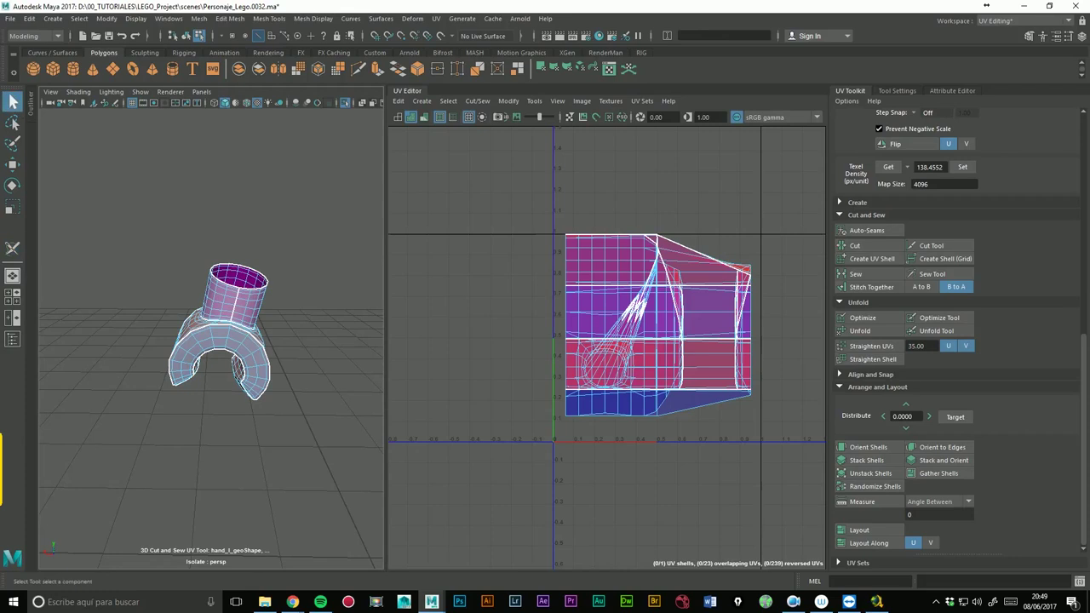
- Select all the hand's UVs, Unfold them, and Layout the four shells in the tile
{"action": "left_click_drag", "start_coordinate": [535, 198], "coordinate": [789, 469]}
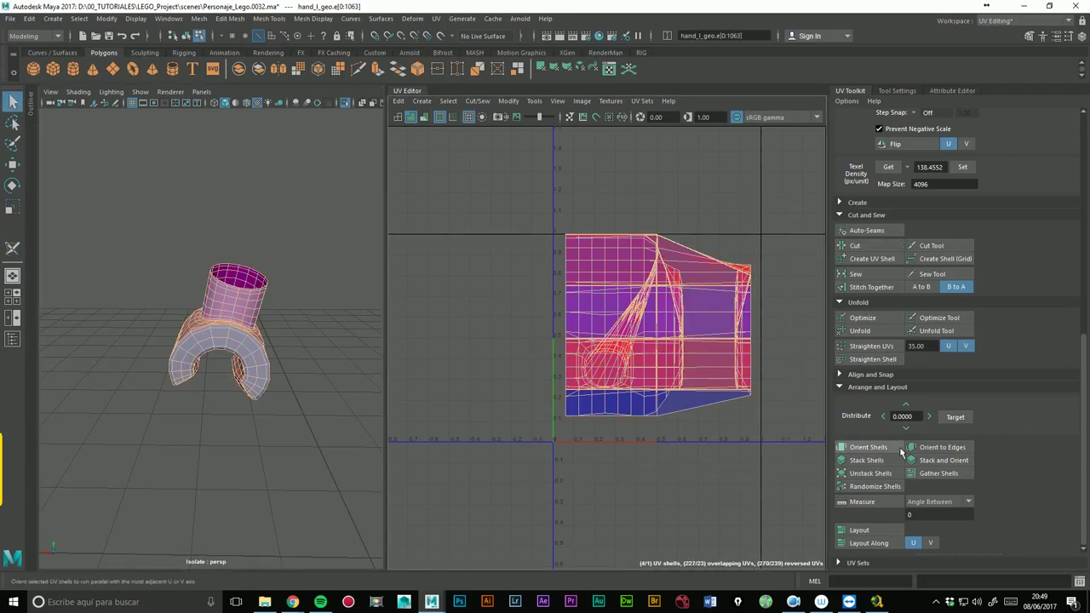
{"action": "left_click", "coordinate": [879, 334]}
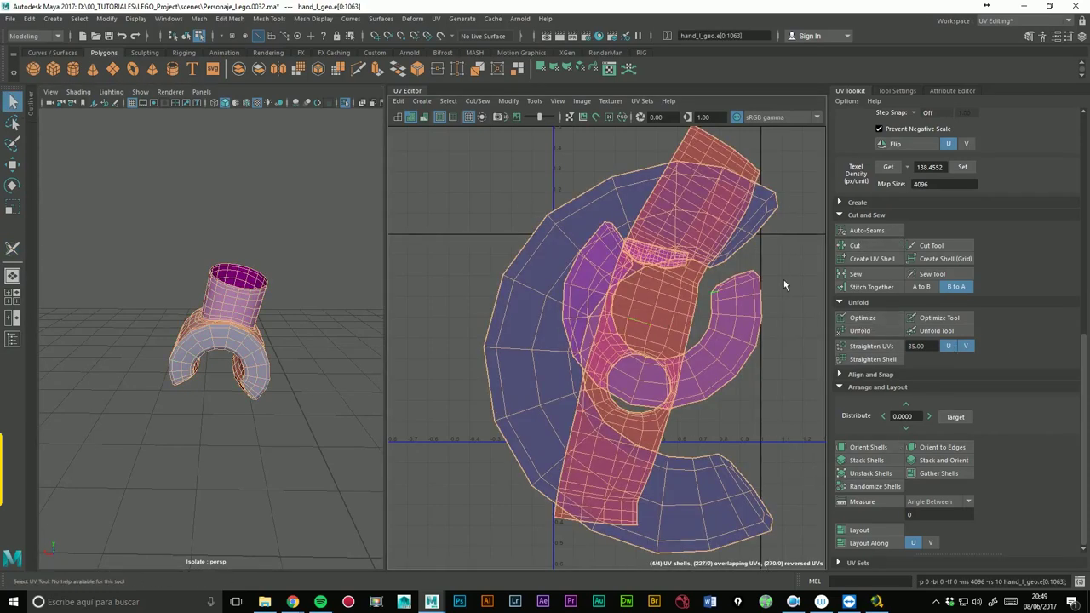
{"action": "left_click", "coordinate": [879, 532]}
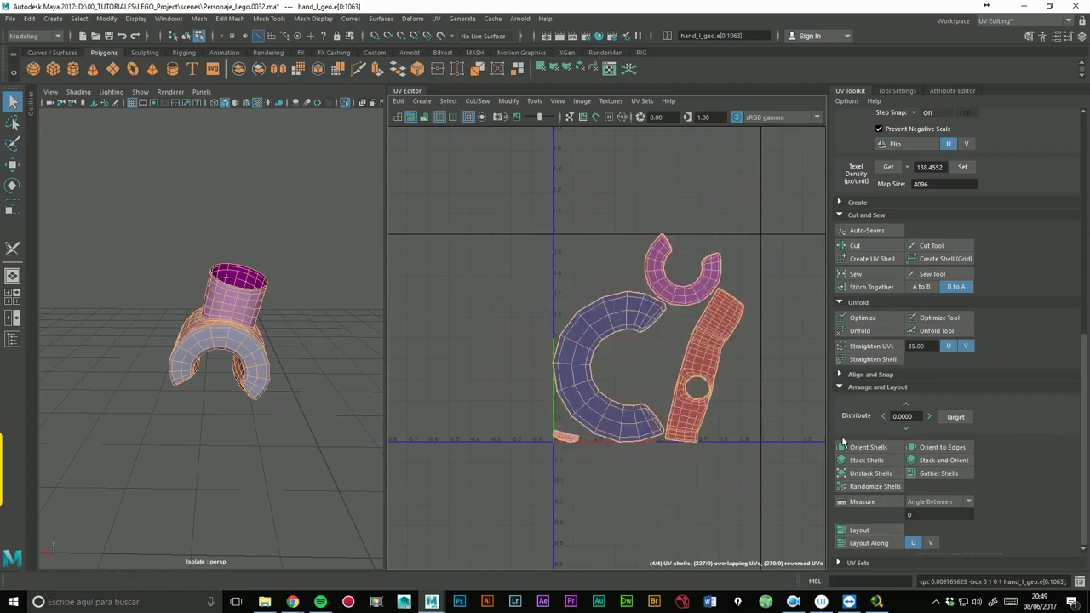
{"action": "scroll", "coordinate": [701, 373], "scroll_direction": "up", "scroll_amount": 2}
{"action": "scroll", "coordinate": [690, 374], "scroll_direction": "up", "scroll_amount": 1}
{"action": "scroll", "coordinate": [678, 376], "scroll_direction": "up", "scroll_amount": 2}
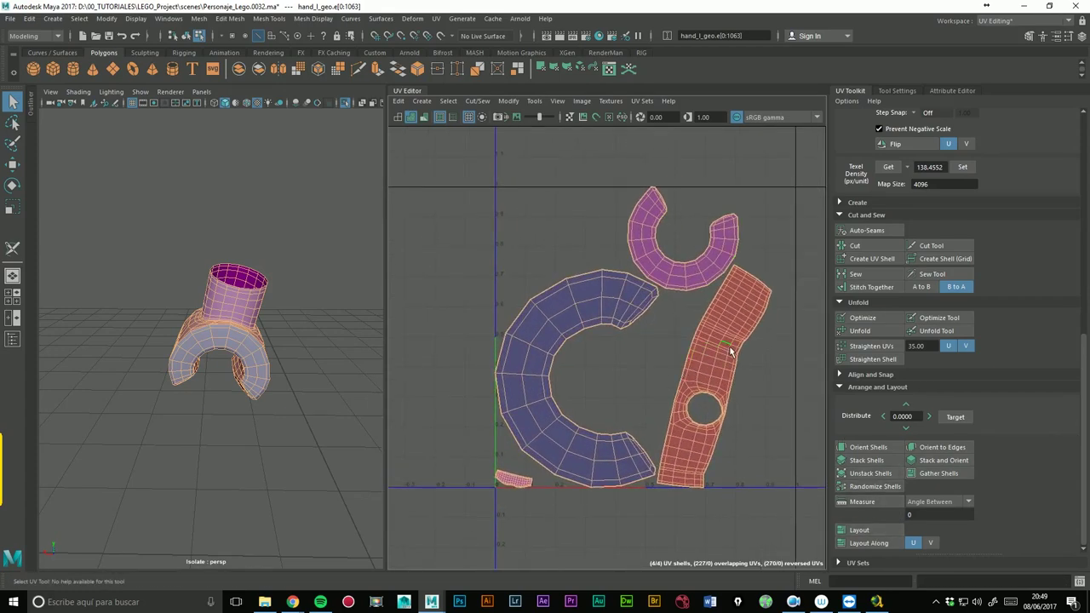
{"action": "right_click_drag", "start_coordinate": [220, 274], "coordinate": [222, 311]}
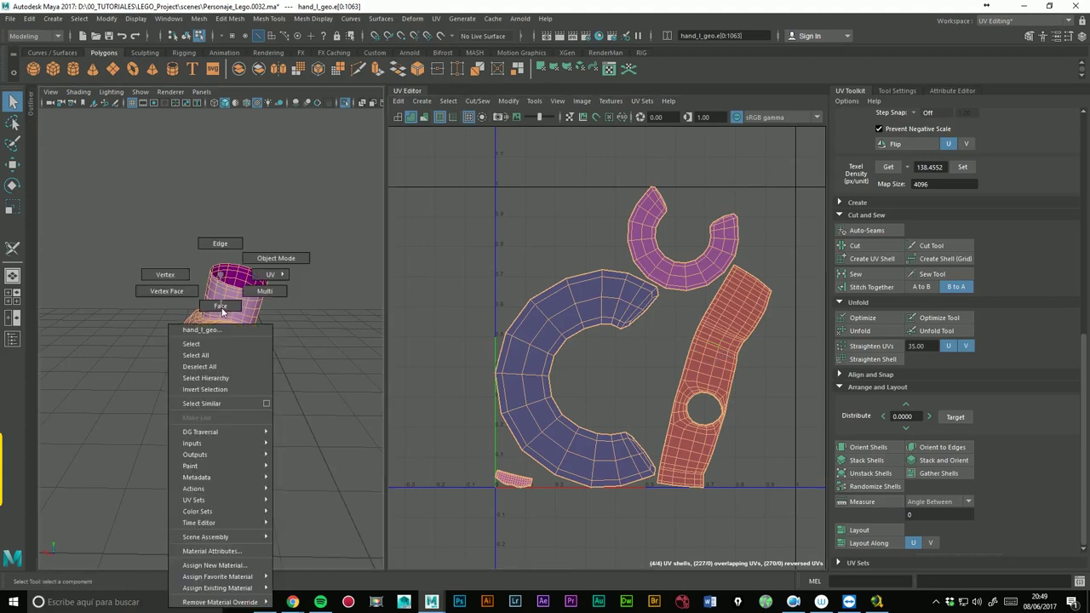
- In Object Mode, assign the existing Texture_Checker material to the left hand
{"action": "left_click", "coordinate": [276, 258]}
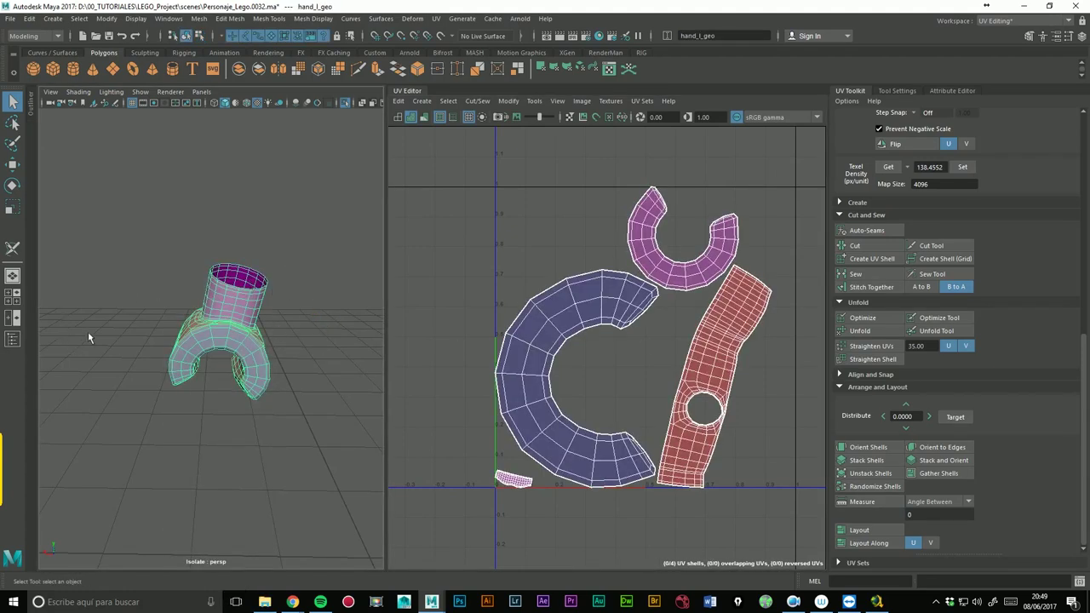
{"action": "right_click_drag", "start_coordinate": [229, 310], "coordinate": [360, 555]}
{"action": "mouse_move", "coordinate": [225, 588]}
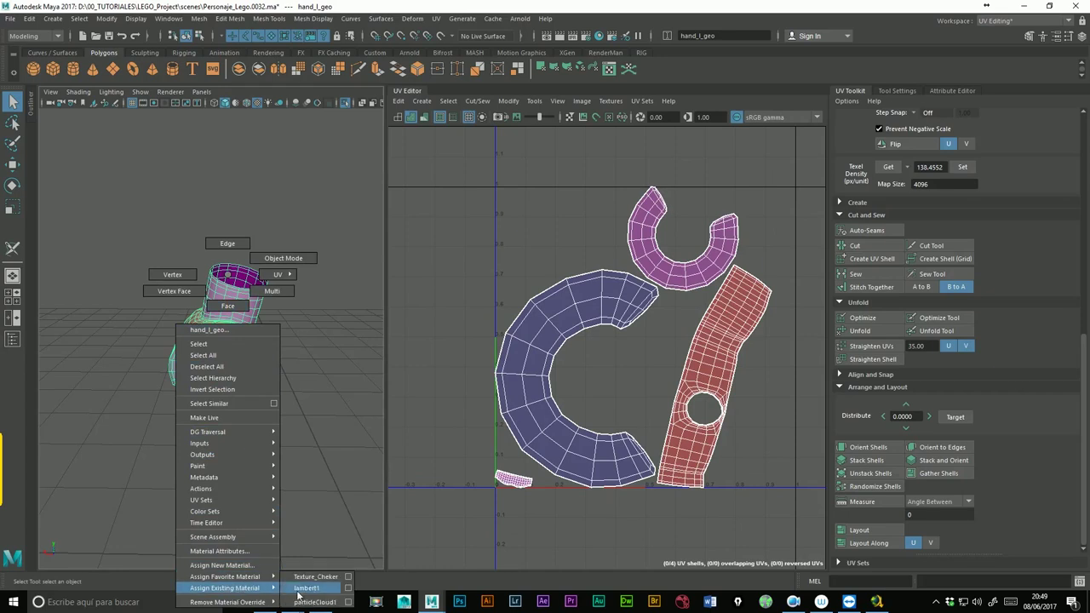
{"action": "left_click", "coordinate": [276, 204]}
{"action": "left_click", "coordinate": [226, 314]}
{"action": "mouse_move", "coordinate": [264, 278]}
{"action": "left_mouse_down", "text": "alt"}
{"action": "mouse_move", "coordinate": [321, 365]}
{"action": "mouse_move", "coordinate": [220, 323]}
{"action": "left_mouse_up", "text": "alt"}
{"action": "right_click", "coordinate": [216, 318]}
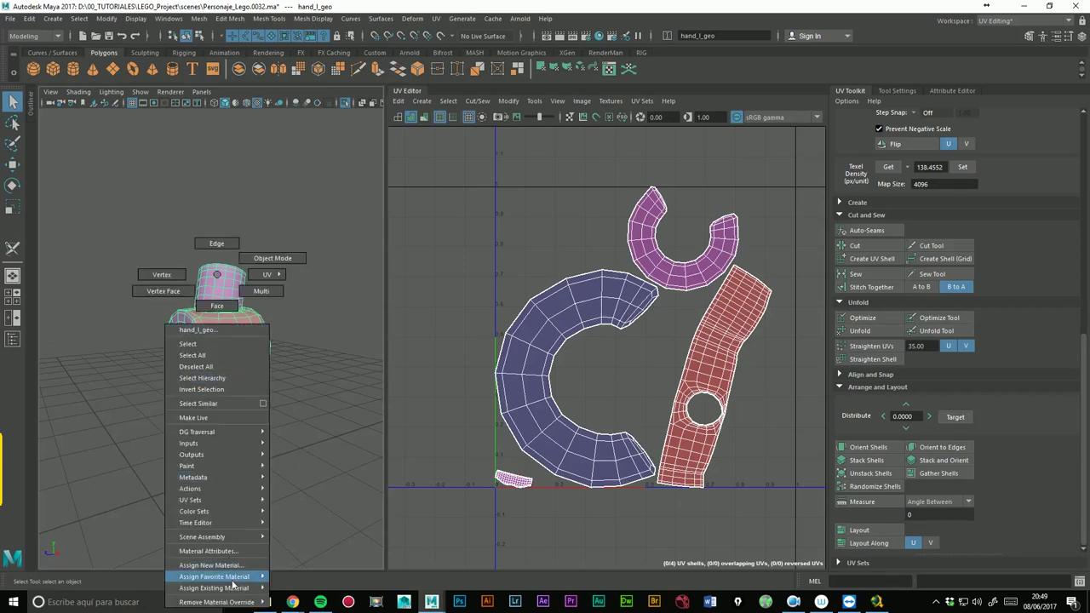
{"action": "left_click", "coordinate": [302, 578]}
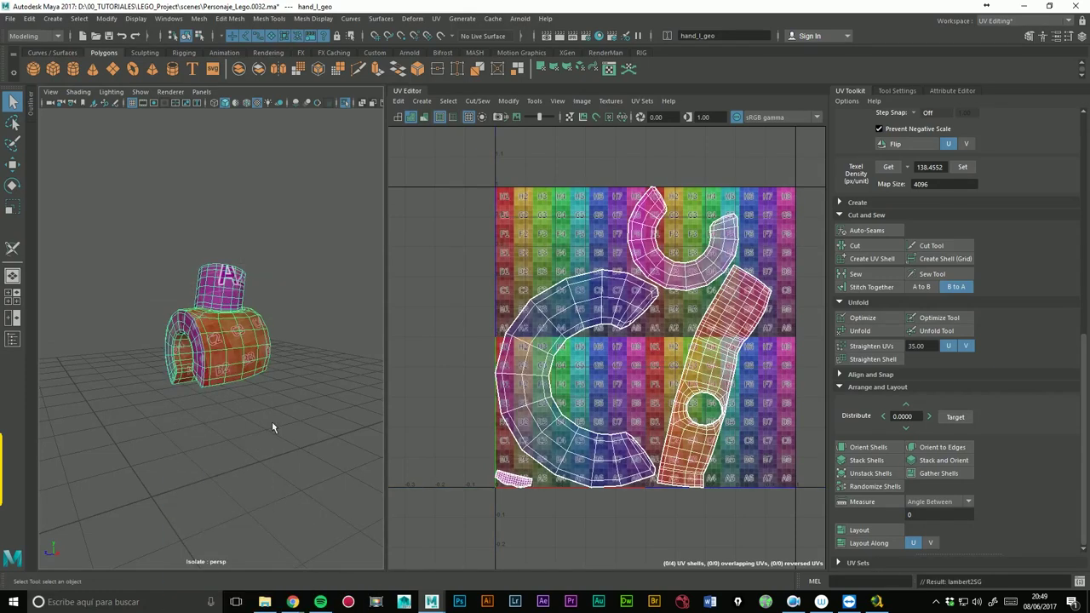
{"action": "left_click_drag", "start_coordinate": [271, 422], "coordinate": [285, 361], "text": "alt"}
{"action": "mouse_move", "coordinate": [284, 360]}
{"action": "right_mouse_down", "text": "alt"}
{"action": "mouse_move", "coordinate": [300, 317]}
{"action": "mouse_move", "coordinate": [294, 328]}
{"action": "right_mouse_up", "text": "alt"}
{"action": "right_click_drag", "start_coordinate": [586, 302], "coordinate": [496, 310], "text": "alt"}
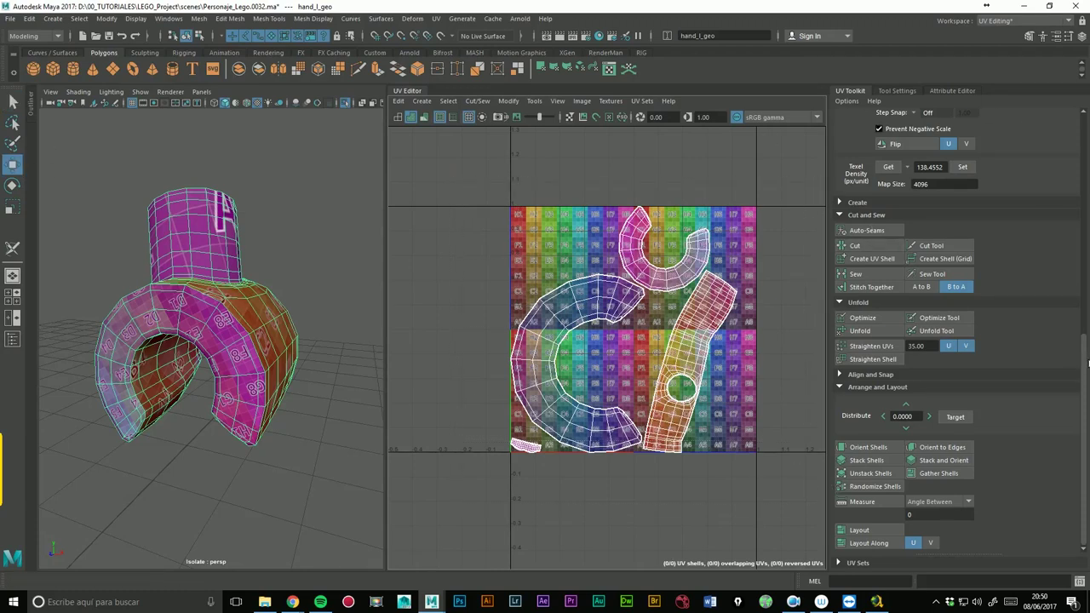
- Move the hand's UV shells off to the left of the 0–1 tile
{"action": "scroll", "coordinate": [1088, 363], "scroll_direction": "up", "scroll_amount": 6}
{"action": "scroll", "coordinate": [1088, 363], "scroll_direction": "up", "scroll_amount": 4}
{"action": "left_click", "coordinate": [879, 124]}
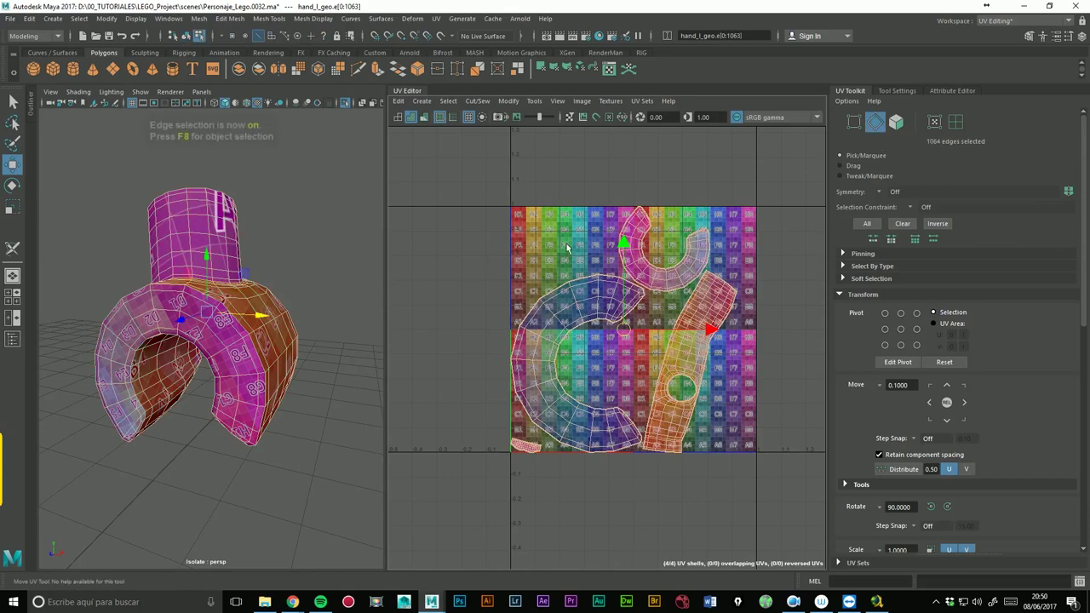
{"action": "scroll", "coordinate": [724, 375], "scroll_direction": "down", "scroll_amount": 1}
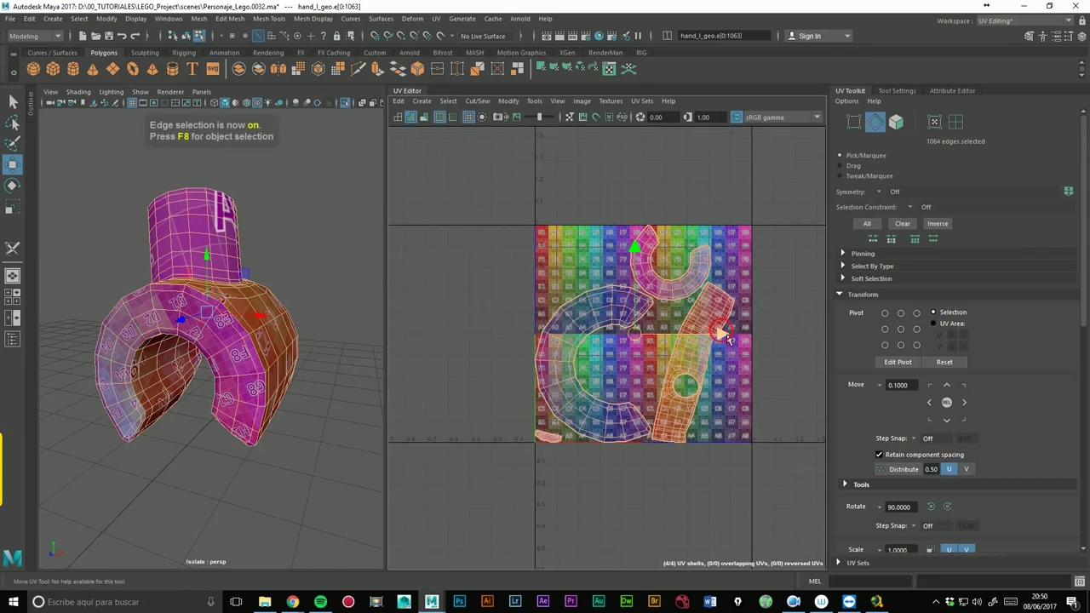
{"action": "left_click_drag", "start_coordinate": [726, 338], "coordinate": [497, 339]}
{"action": "middle_click_drag", "start_coordinate": [496, 341], "coordinate": [597, 332], "text": "alt"}
{"action": "mouse_move", "coordinate": [247, 264]}
{"action": "left_mouse_down", "text": "alt"}
{"action": "mouse_move", "coordinate": [276, 264]}
{"action": "mouse_move", "coordinate": [279, 349]}
{"action": "left_mouse_up", "text": "alt"}
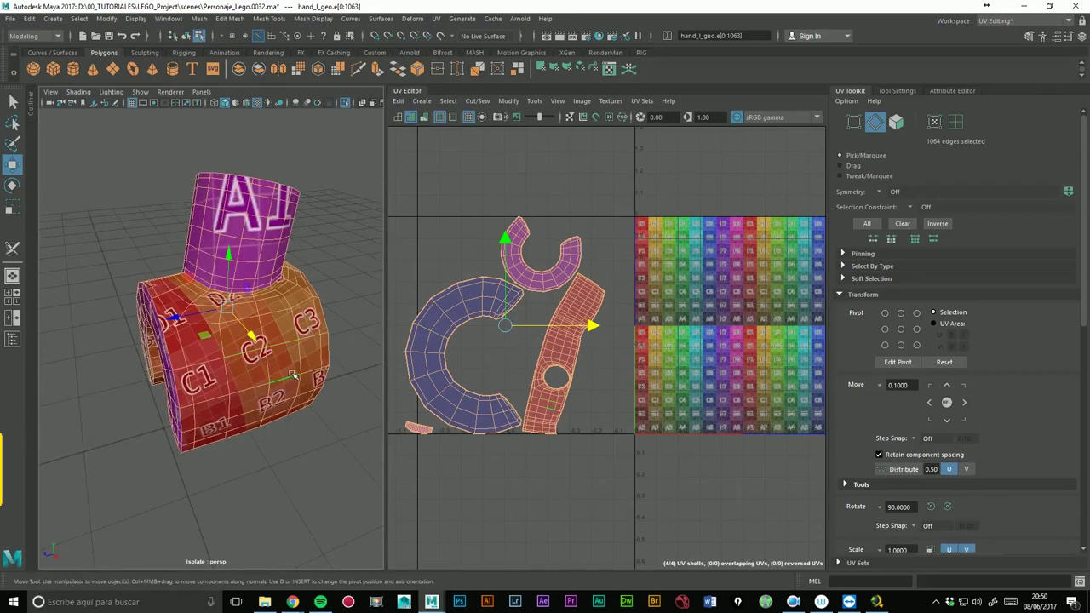
- Select the long orange hand shell and Layout it into the 0–1 tile
{"action": "left_click", "coordinate": [956, 122]}
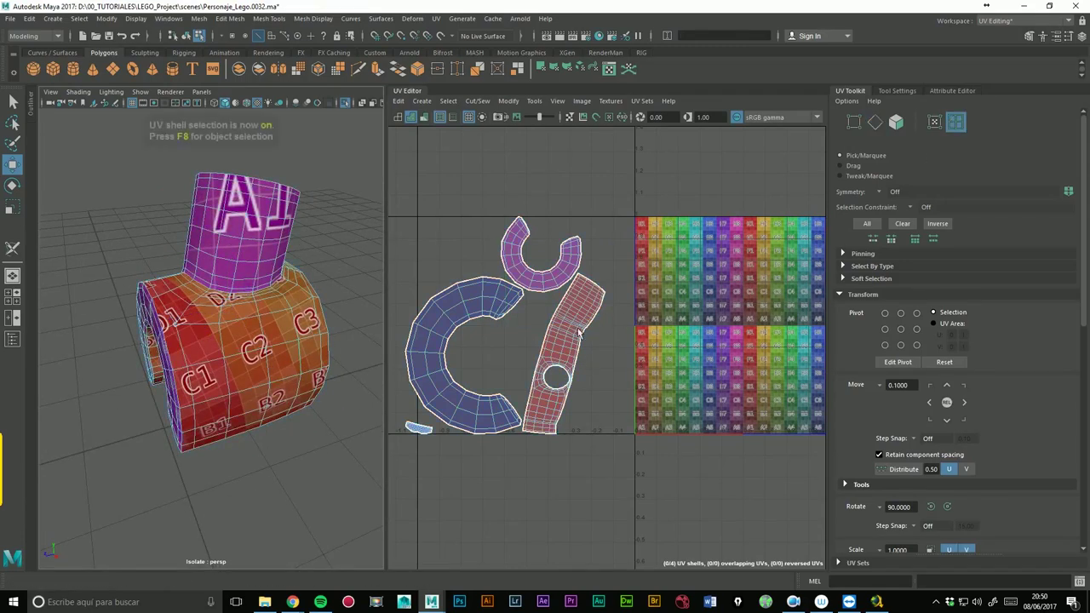
{"action": "left_click", "coordinate": [562, 351]}
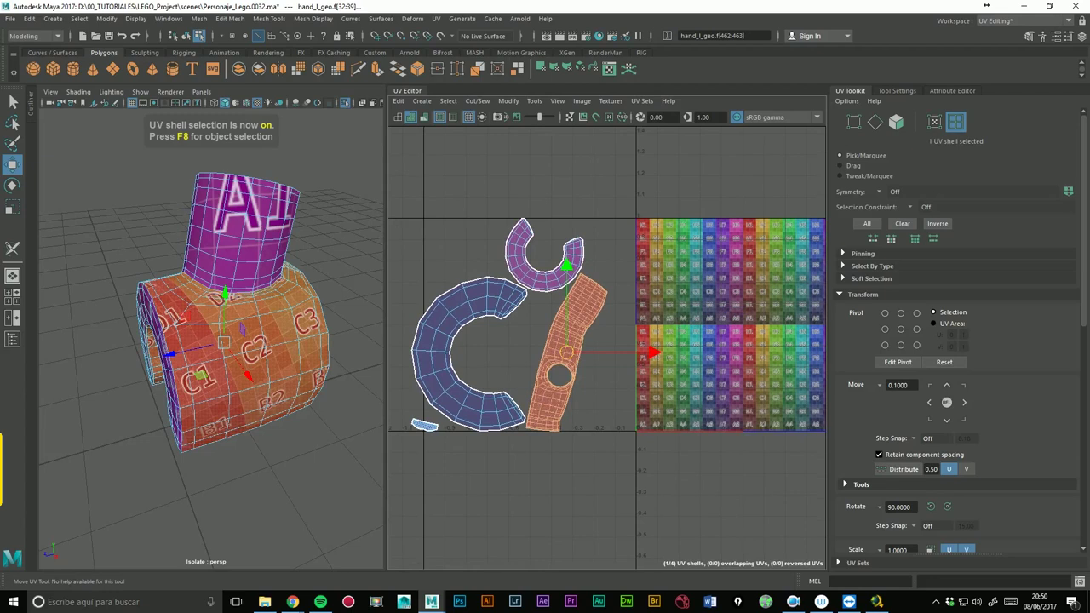
{"action": "middle_click_drag", "start_coordinate": [714, 315], "coordinate": [649, 288], "text": "alt"}
{"action": "left_click_drag", "start_coordinate": [1086, 322], "coordinate": [1084, 530]}
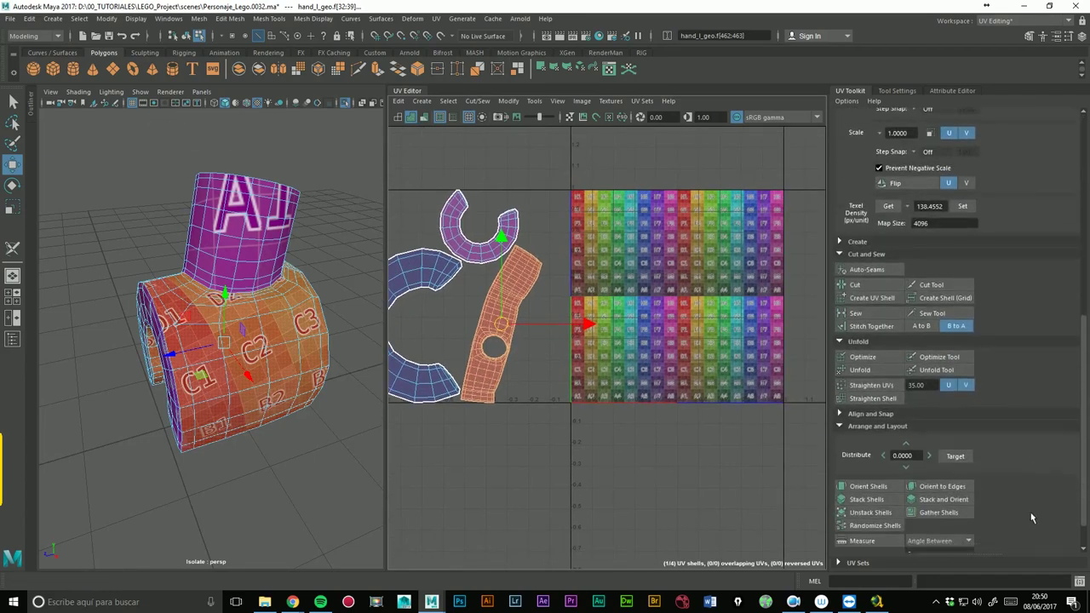
{"action": "scroll", "coordinate": [1077, 511], "scroll_direction": "down", "scroll_amount": 1}
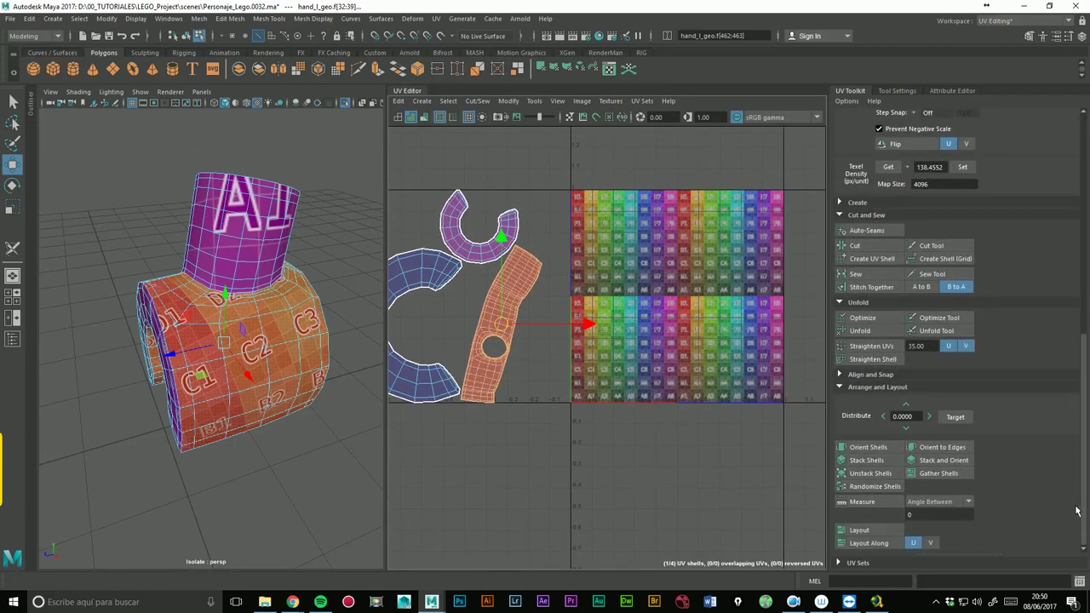
{"action": "left_click", "coordinate": [863, 544]}
{"action": "scroll", "coordinate": [731, 331], "scroll_direction": "up", "scroll_amount": 3}
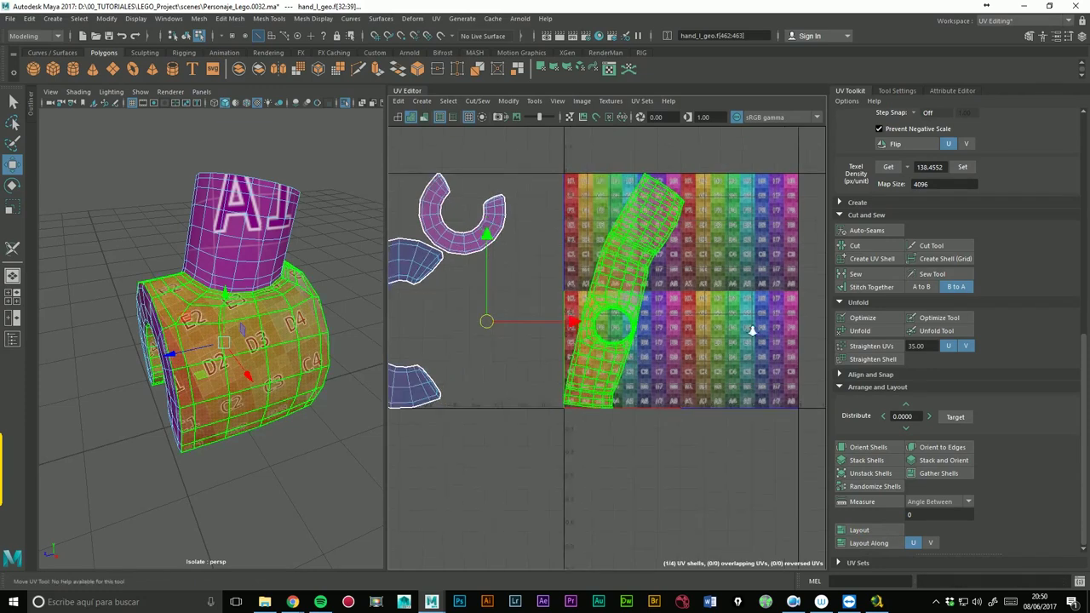
{"action": "left_click", "coordinate": [731, 330]}
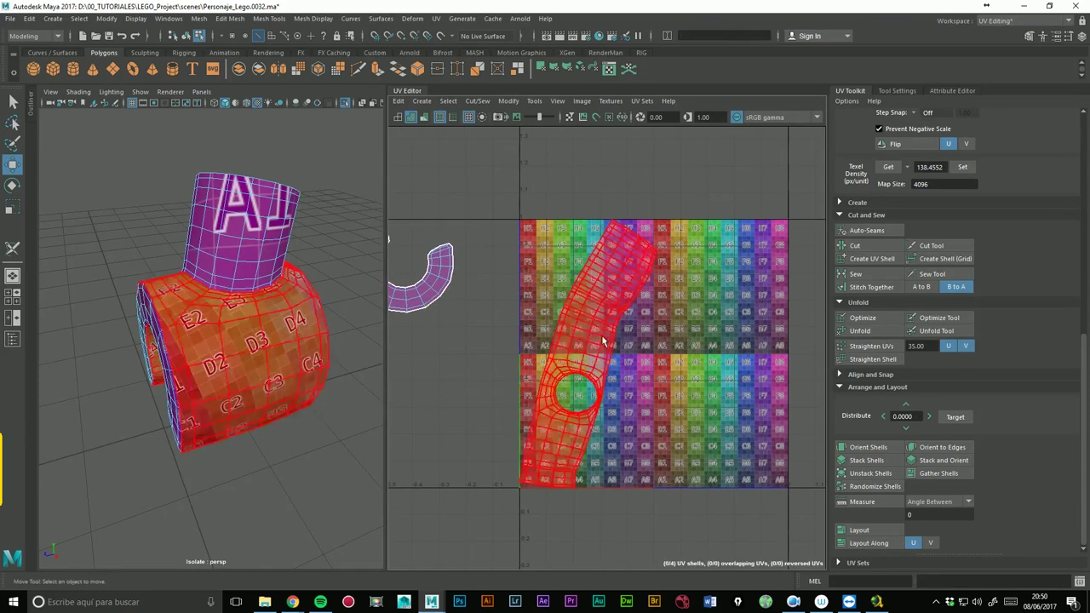
- Rotate the hand shell upright, shrink it slightly, and shift it right inside the tile
{"action": "key", "text": "e"}
{"action": "mouse_move", "coordinate": [663, 315]}
{"action": "left_mouse_down"}
{"action": "mouse_move", "coordinate": [690, 436]}
{"action": "mouse_move", "coordinate": [645, 304]}
{"action": "left_mouse_up"}
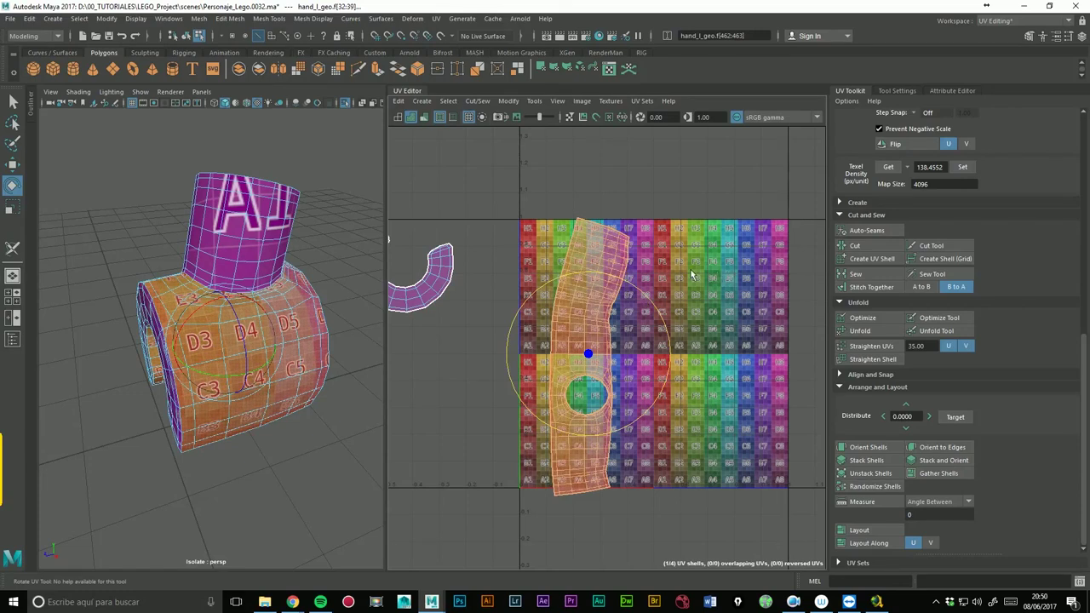
{"action": "left_click", "coordinate": [13, 207]}
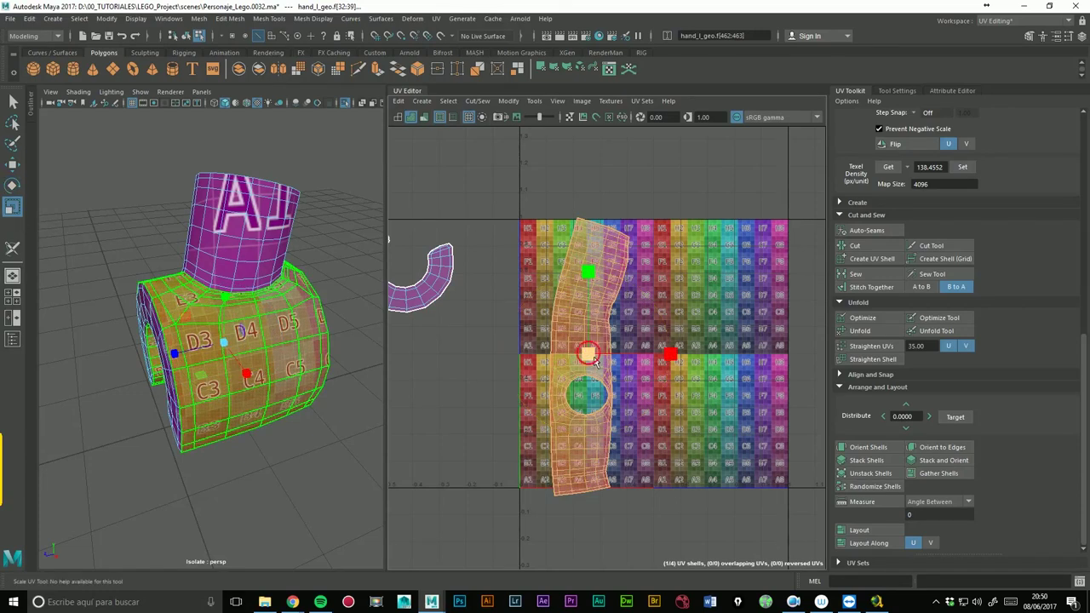
{"action": "left_click_drag", "start_coordinate": [594, 356], "coordinate": [587, 362]}
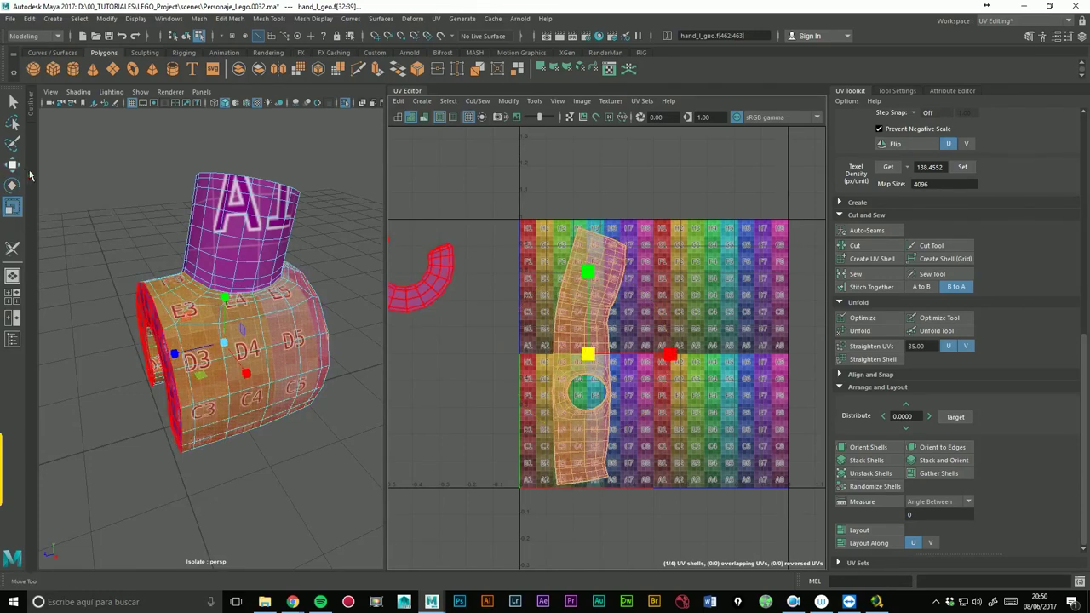
{"action": "left_click", "coordinate": [13, 164]}
{"action": "left_click_drag", "start_coordinate": [609, 357], "coordinate": [677, 358]}
{"action": "mouse_move", "coordinate": [331, 280]}
{"action": "left_mouse_down", "text": "alt"}
{"action": "mouse_move", "coordinate": [256, 382]}
{"action": "mouse_move", "coordinate": [305, 418]}
{"action": "mouse_move", "coordinate": [294, 417]}
{"action": "left_mouse_up", "text": "alt"}
- Select the A1 wrist cylinder faces and frame their shells in the UV view
{"action": "scroll", "coordinate": [325, 316], "scroll_direction": "up", "scroll_amount": 3}
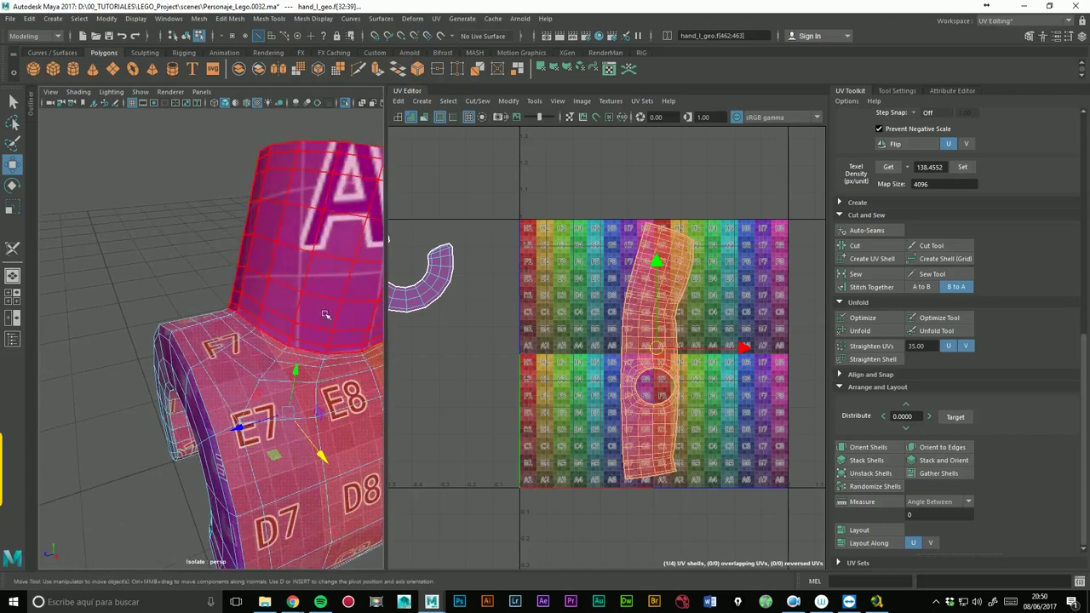
{"action": "left_click_drag", "start_coordinate": [324, 315], "coordinate": [213, 332], "text": "alt"}
{"action": "middle_click_drag", "start_coordinate": [452, 312], "coordinate": [662, 315], "text": "alt"}
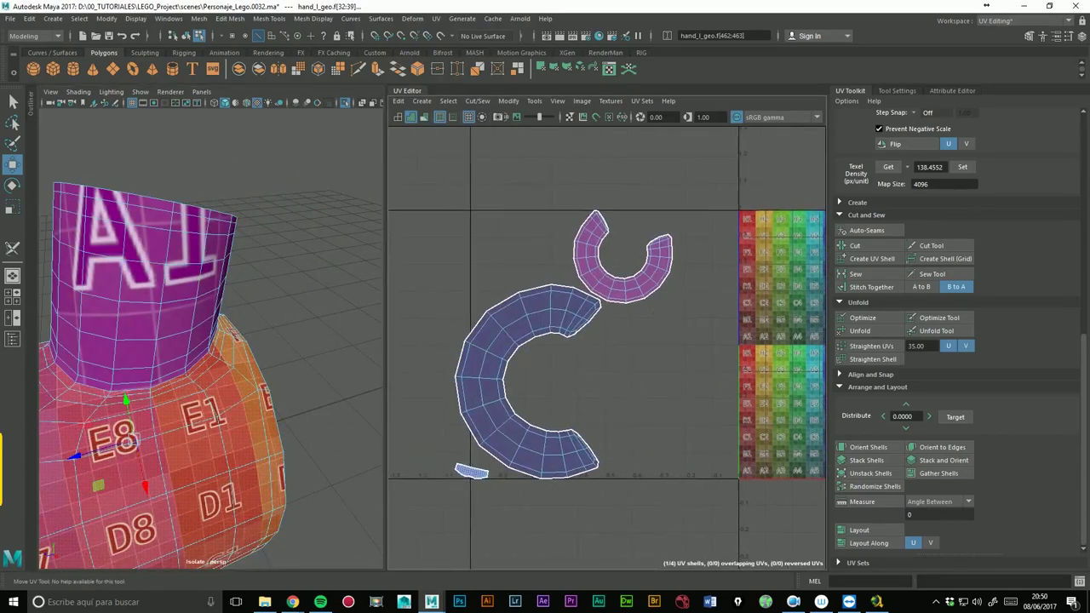
{"action": "left_click", "coordinate": [147, 319]}
{"action": "key", "text": "f"}
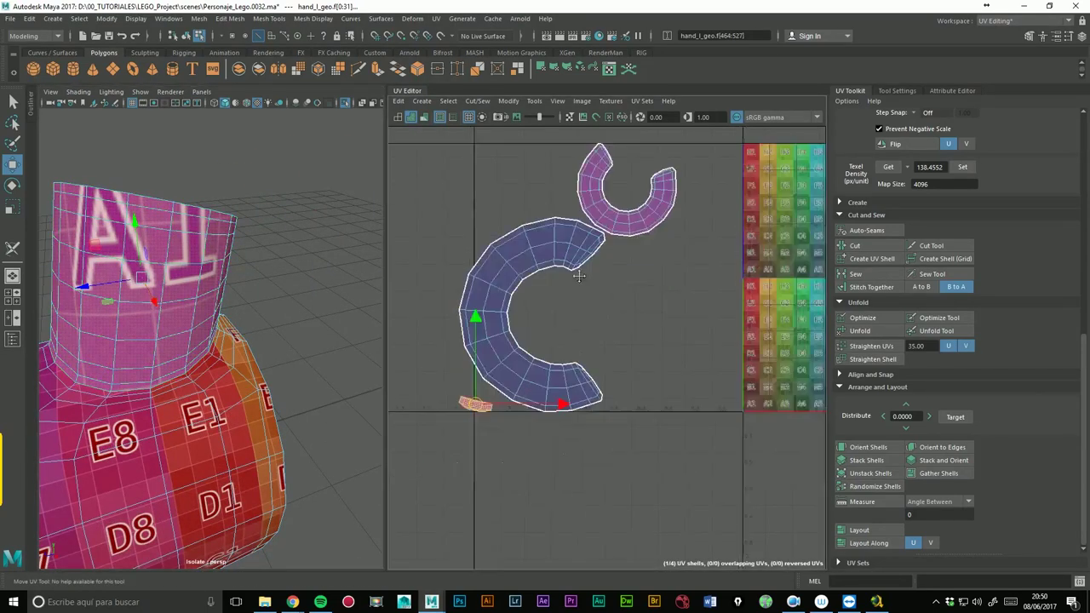
{"action": "middle_click_drag", "start_coordinate": [571, 260], "coordinate": [426, 290], "text": "alt"}
{"action": "middle_click_drag", "start_coordinate": [599, 300], "coordinate": [752, 281], "text": "alt"}
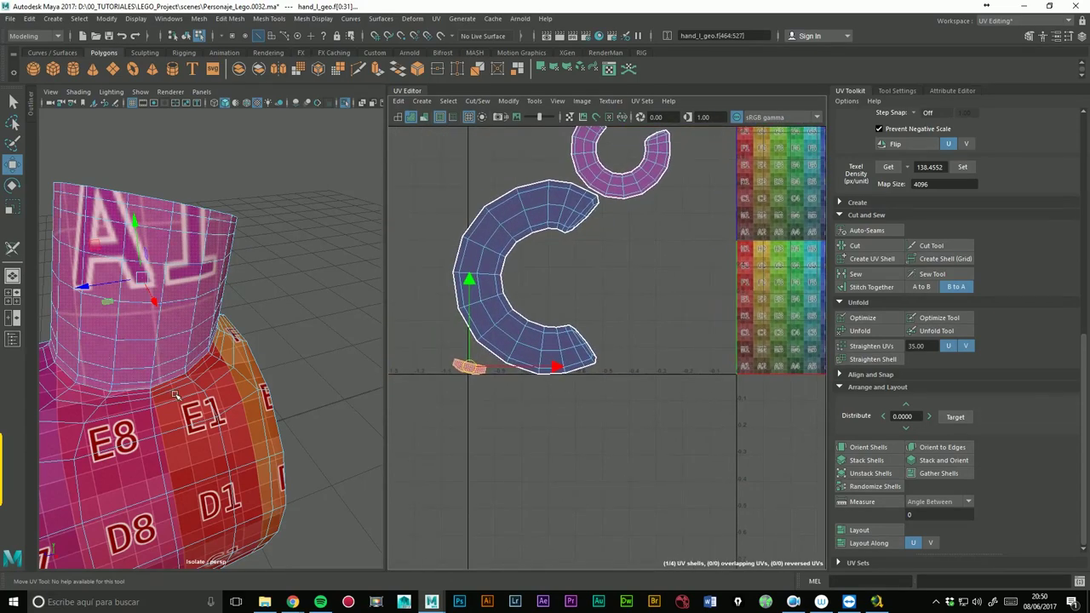
{"action": "left_click_drag", "start_coordinate": [1080, 348], "coordinate": [1080, 128]}
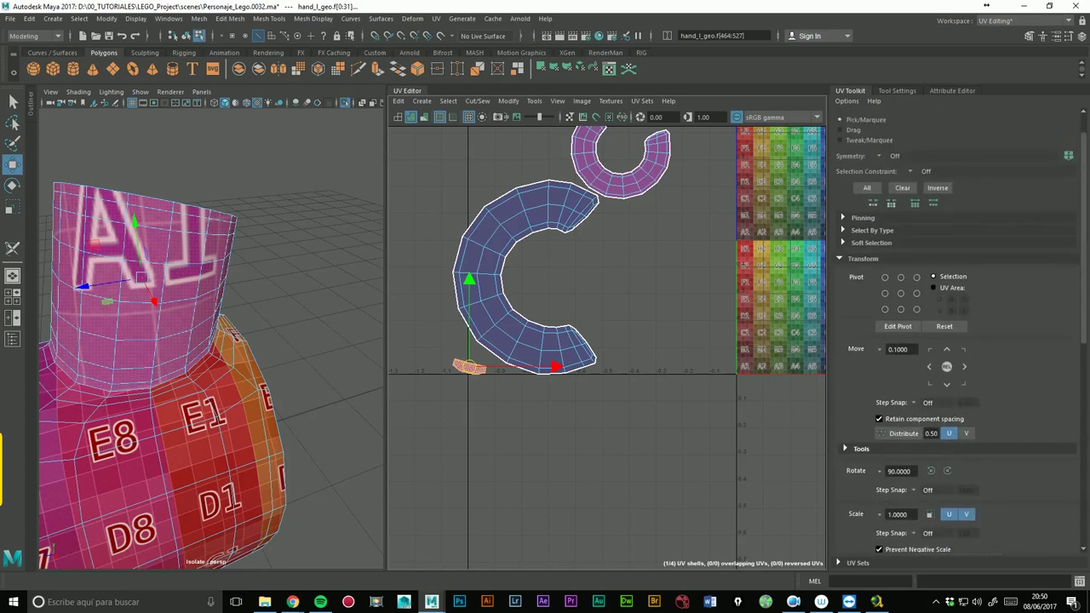
- Stitch the wrist shell to the hand shell along a seam edge, then Create UV Shell
{"action": "left_click", "coordinate": [875, 122]}
{"action": "left_click", "coordinate": [168, 397]}
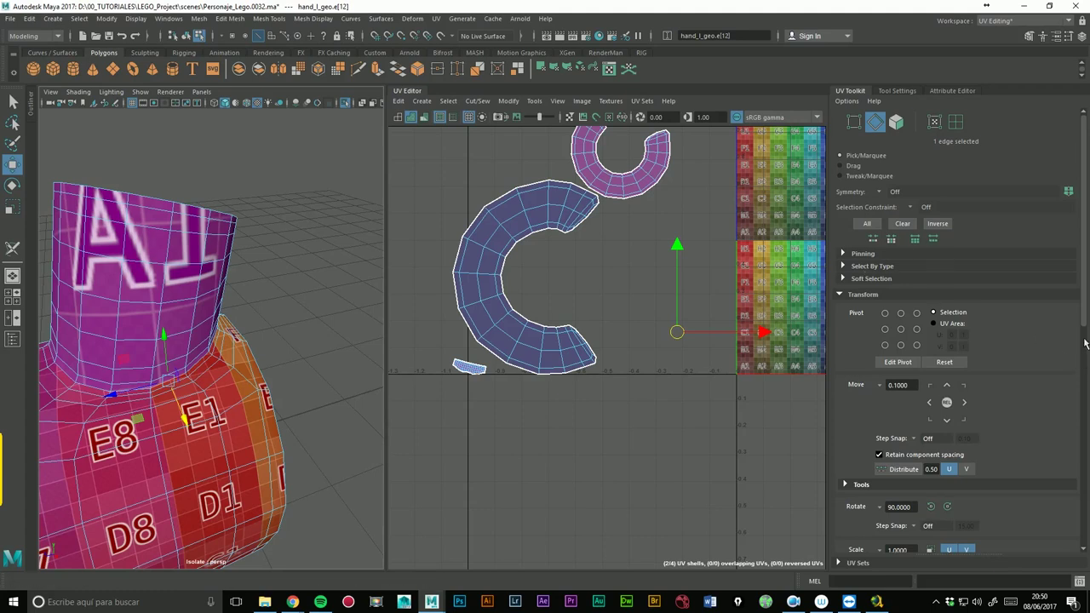
{"action": "key", "text": "f"}
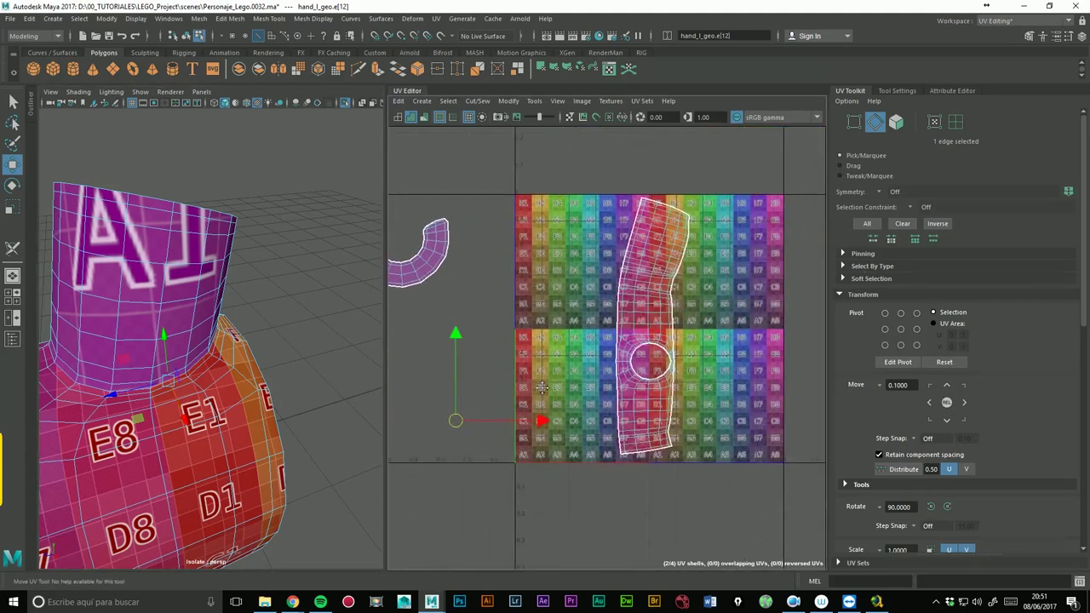
{"action": "scroll", "coordinate": [1048, 473], "scroll_direction": "down", "scroll_amount": 3}
{"action": "scroll", "coordinate": [1048, 473], "scroll_direction": "down", "scroll_amount": 4}
{"action": "scroll", "coordinate": [1047, 472], "scroll_direction": "down", "scroll_amount": 2}
{"action": "scroll", "coordinate": [1047, 467], "scroll_direction": "up", "scroll_amount": 2}
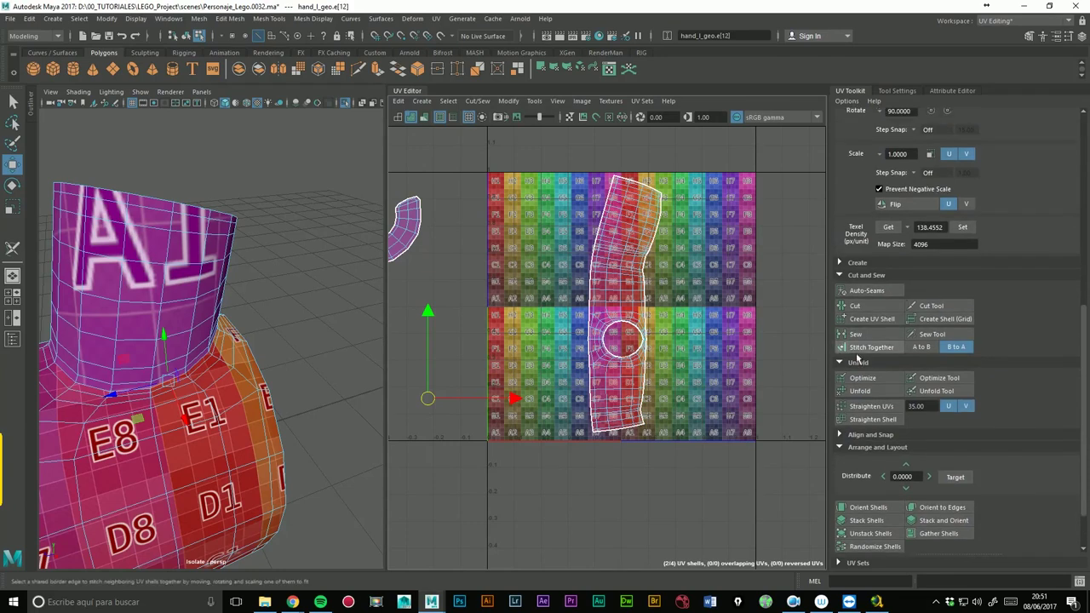
{"action": "left_click", "coordinate": [922, 347]}
{"action": "scroll", "coordinate": [550, 347], "scroll_direction": "up", "scroll_amount": 2}
{"action": "scroll", "coordinate": [537, 351], "scroll_direction": "up", "scroll_amount": 2}
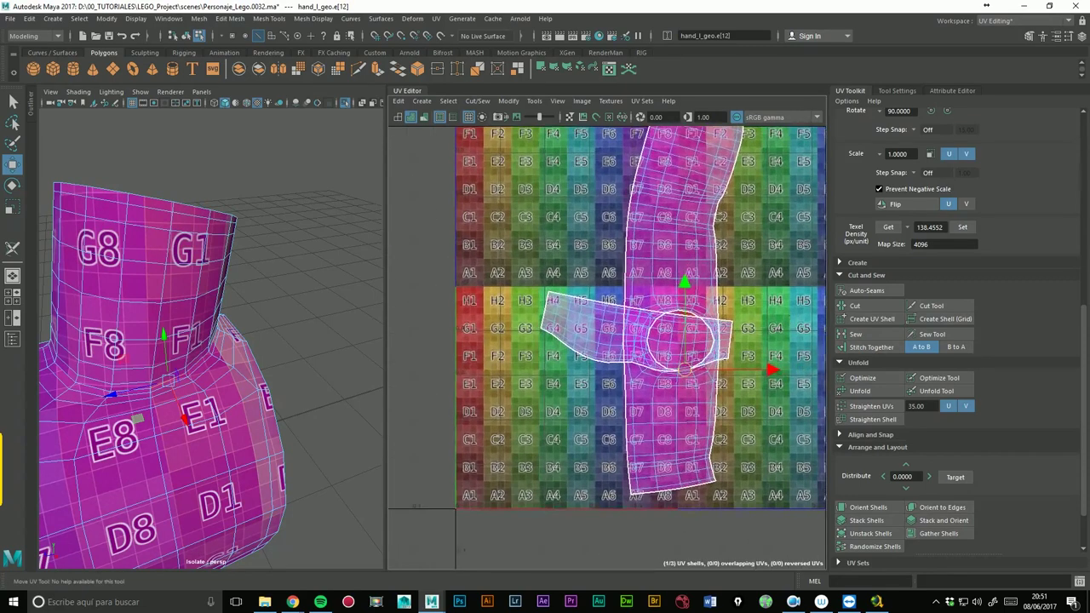
{"action": "left_click", "coordinate": [862, 320]}
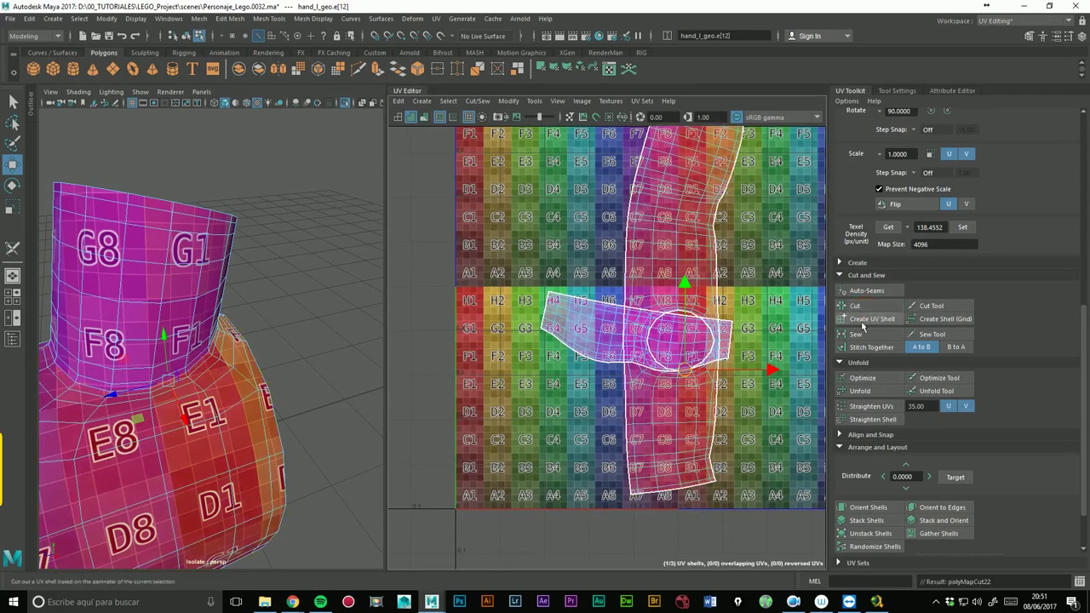
{"action": "left_click_drag", "start_coordinate": [1083, 344], "coordinate": [1083, 149]}
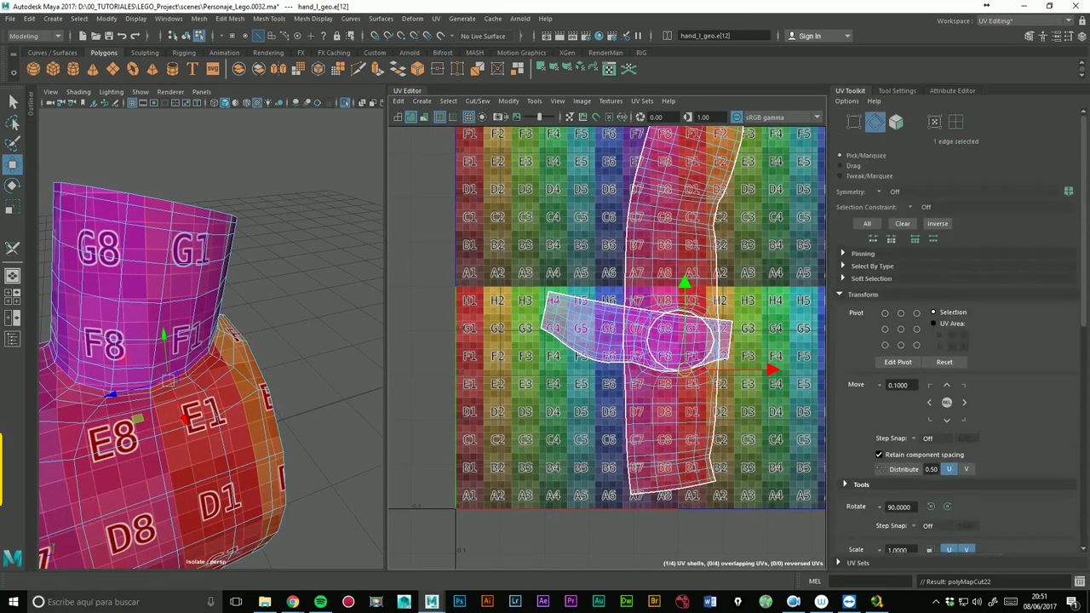
- Select the wrist UV shell and drag it left, clear of the hand shell
{"action": "left_click", "coordinate": [955, 122]}
{"action": "left_click", "coordinate": [639, 331]}
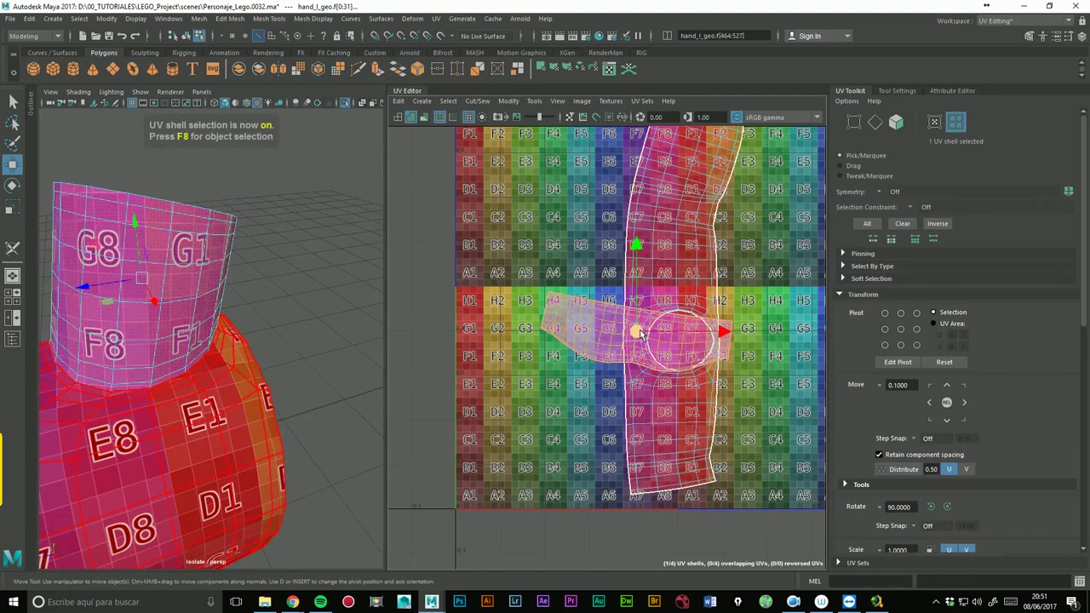
{"action": "left_click_drag", "start_coordinate": [641, 332], "coordinate": [514, 336]}
{"action": "scroll", "coordinate": [634, 290], "scroll_direction": "down", "scroll_amount": 2}
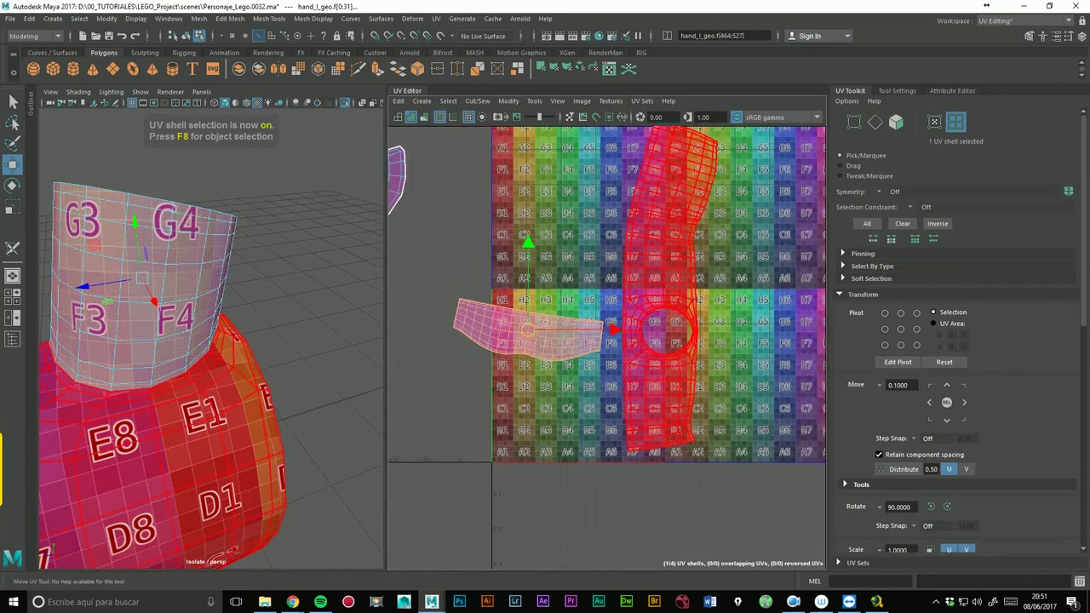
{"action": "mouse_move", "coordinate": [210, 381]}
{"action": "left_mouse_down", "text": "alt"}
{"action": "mouse_move", "coordinate": [211, 408]}
{"action": "mouse_move", "coordinate": [204, 384]}
{"action": "left_mouse_up", "text": "alt"}
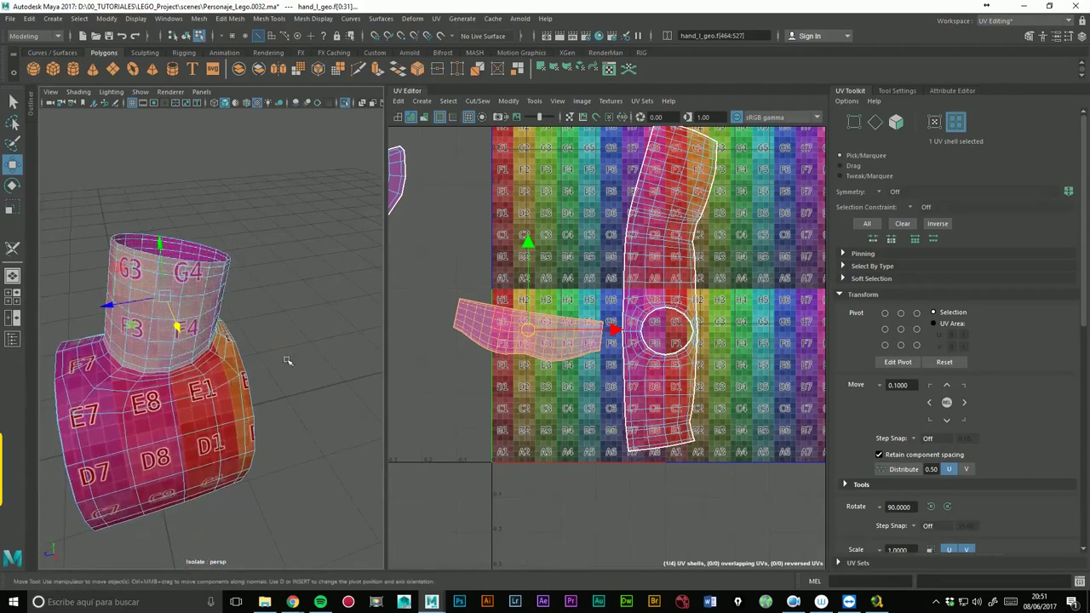
- Rotate the wrist shell almost horizontal and place it in the tile's top-left area
{"action": "left_click", "coordinate": [16, 192]}
{"action": "mouse_move", "coordinate": [582, 275]}
{"action": "left_mouse_down"}
{"action": "mouse_move", "coordinate": [511, 260]}
{"action": "mouse_move", "coordinate": [463, 293]}
{"action": "mouse_move", "coordinate": [589, 305]}
{"action": "mouse_move", "coordinate": [579, 379]}
{"action": "left_mouse_up"}
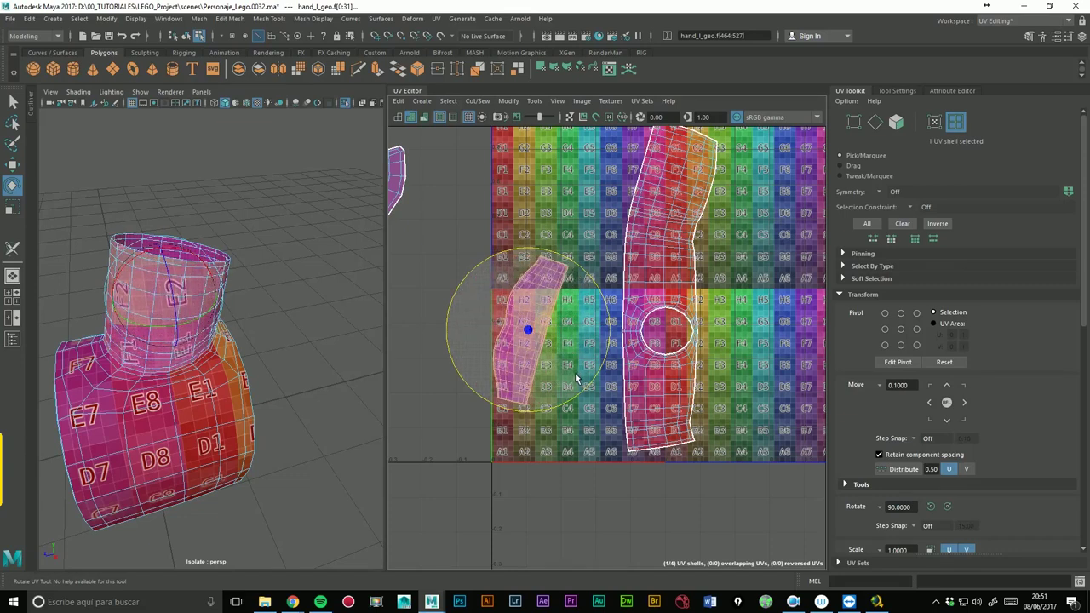
{"action": "mouse_move", "coordinate": [572, 382]}
{"action": "left_mouse_down"}
{"action": "mouse_move", "coordinate": [588, 353]}
{"action": "mouse_move", "coordinate": [582, 295]}
{"action": "left_mouse_up"}
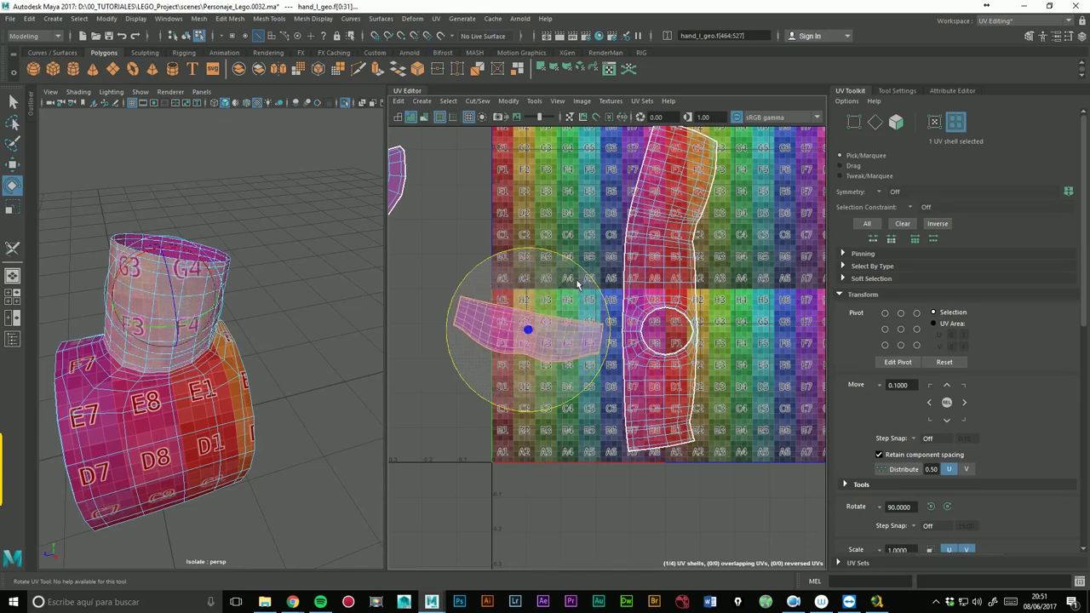
{"action": "middle_click_drag", "start_coordinate": [579, 287], "coordinate": [606, 287], "text": "alt"}
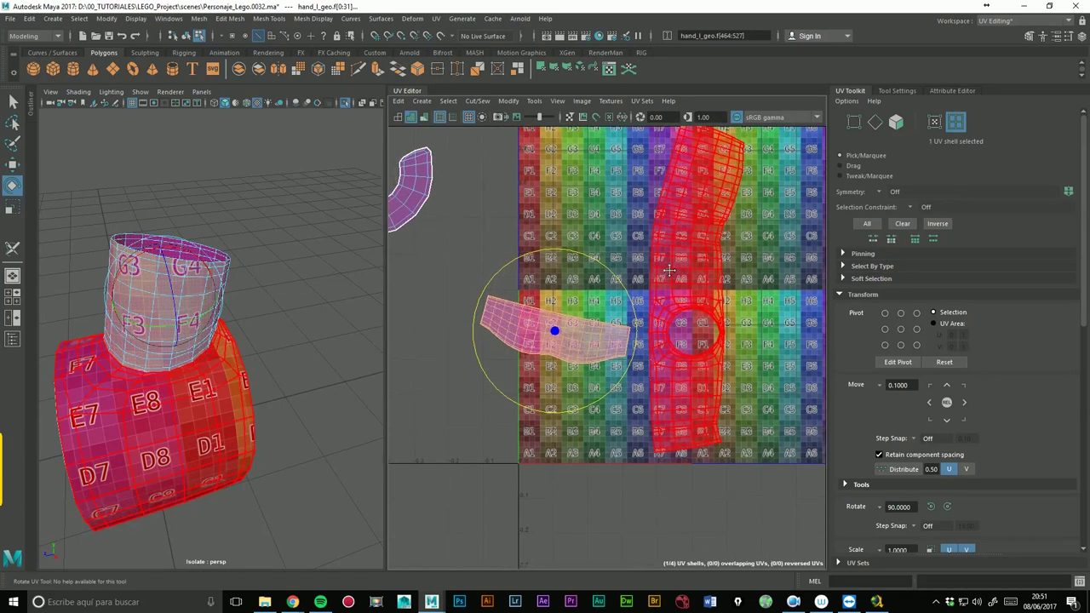
{"action": "left_click", "coordinate": [12, 167]}
{"action": "left_click_drag", "start_coordinate": [171, 375], "coordinate": [251, 392], "text": "alt"}
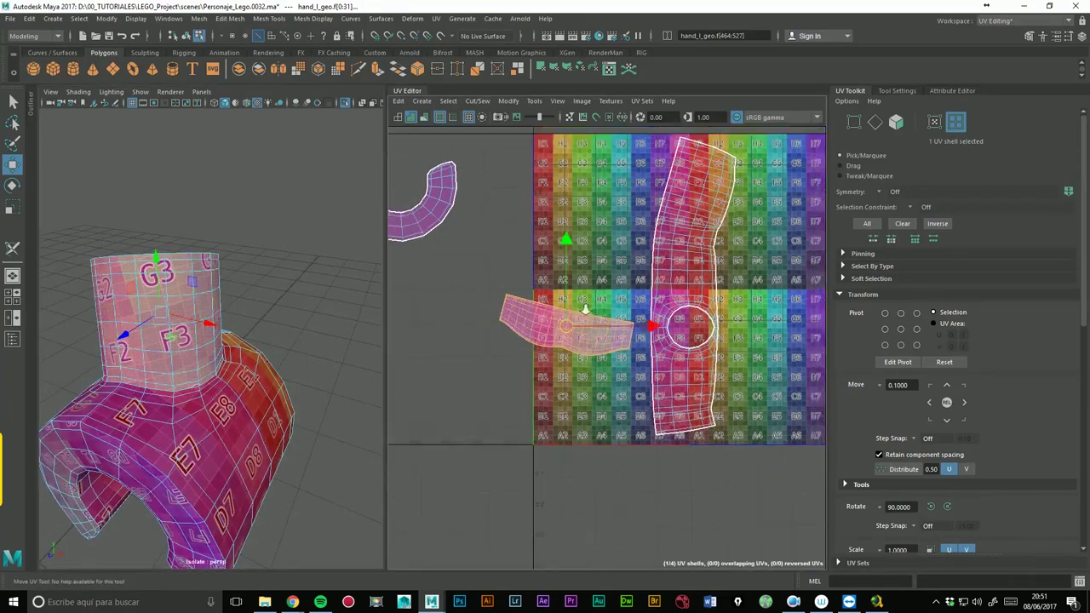
{"action": "scroll", "coordinate": [501, 368], "scroll_direction": "down", "scroll_amount": 2}
{"action": "scroll", "coordinate": [501, 368], "scroll_direction": "up", "scroll_amount": 1}
{"action": "mouse_move", "coordinate": [501, 369]}
{"action": "left_mouse_down"}
{"action": "mouse_move", "coordinate": [705, 286]}
{"action": "mouse_move", "coordinate": [724, 228]}
{"action": "mouse_move", "coordinate": [537, 229]}
{"action": "left_mouse_up"}
- Nudge the tall hand shell slightly right and frame the C-shaped shells
{"action": "left_click", "coordinate": [616, 327]}
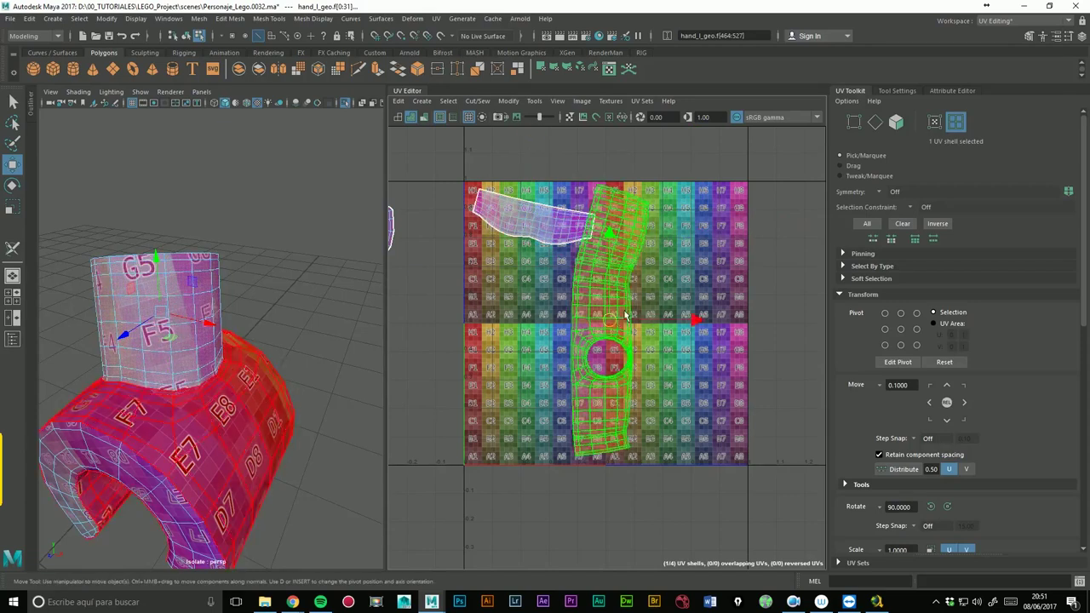
{"action": "left_click_drag", "start_coordinate": [615, 326], "coordinate": [637, 326]}
{"action": "middle_click_drag", "start_coordinate": [403, 286], "coordinate": [589, 267], "text": "alt"}
{"action": "right_click_drag", "start_coordinate": [359, 337], "coordinate": [483, 298], "text": "alt"}
{"action": "mouse_move", "coordinate": [499, 304]}
{"action": "middle_mouse_down", "text": "alt"}
{"action": "mouse_move", "coordinate": [443, 280]}
{"action": "mouse_move", "coordinate": [579, 294]}
{"action": "middle_mouse_up", "text": "alt"}
- Stitch the first C-shaped shell onto the main hand shell along its left border edge
{"action": "right_click_drag", "start_coordinate": [437, 267], "coordinate": [430, 323]}
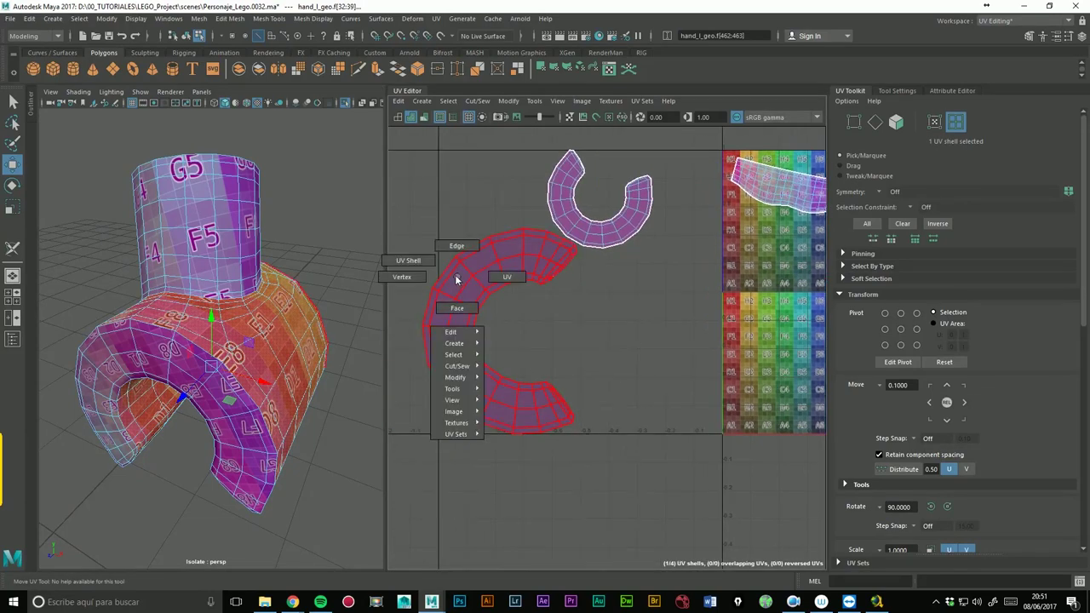
{"action": "left_click", "coordinate": [430, 325]}
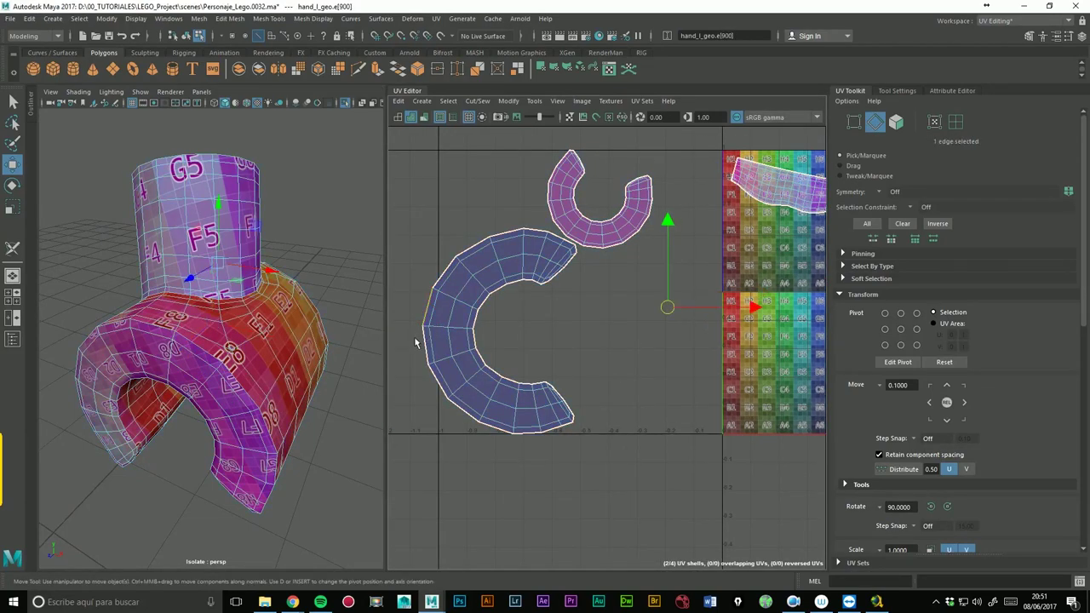
{"action": "left_click_drag", "start_coordinate": [307, 341], "coordinate": [149, 348], "text": "alt"}
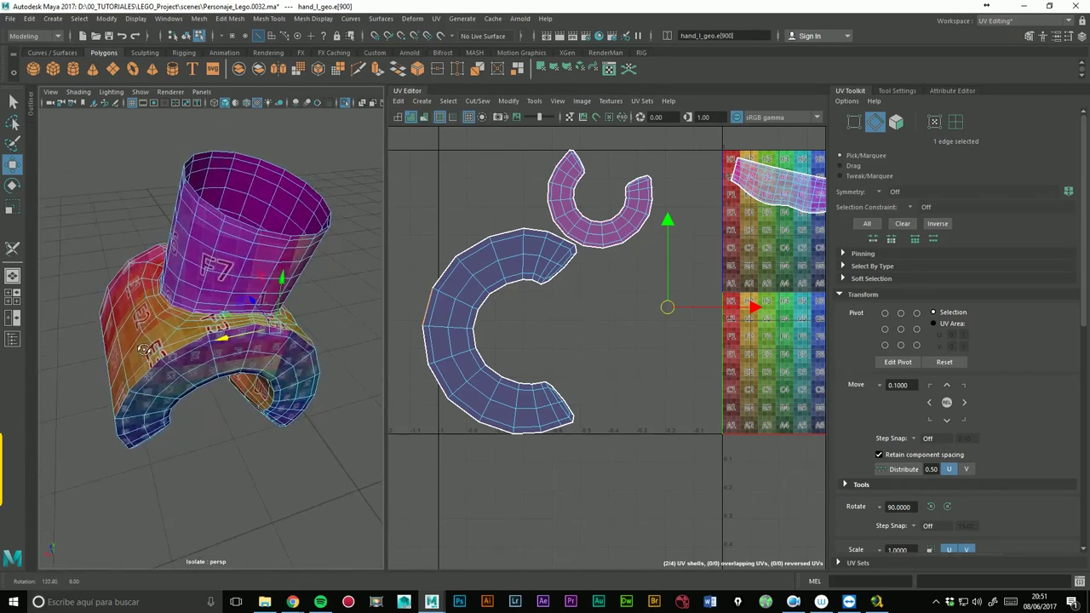
{"action": "middle_click_drag", "start_coordinate": [667, 308], "coordinate": [599, 286], "text": "alt"}
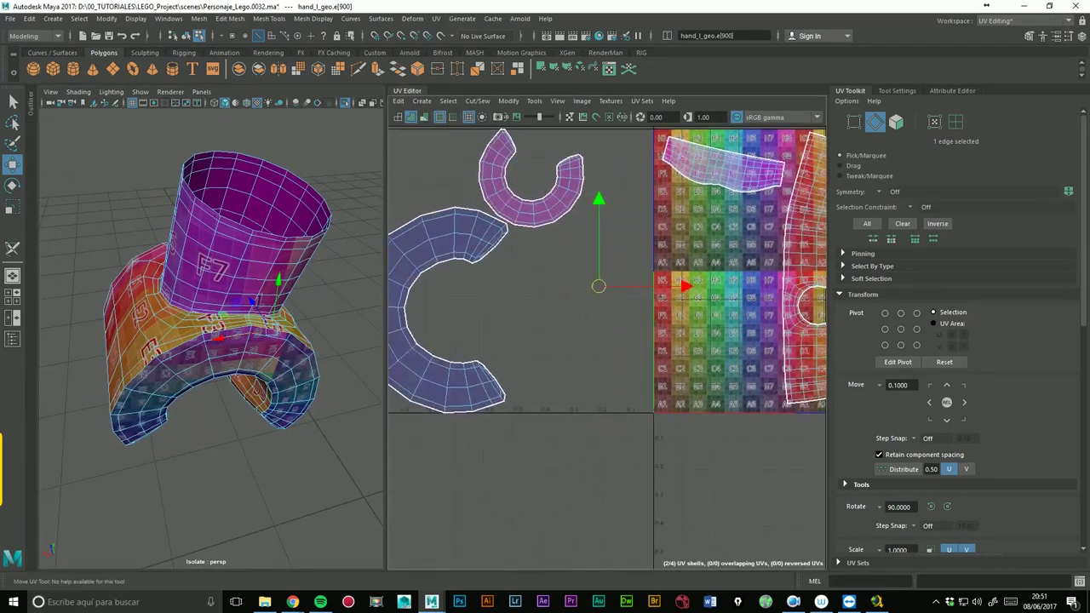
{"action": "scroll", "coordinate": [954, 340], "scroll_direction": "down", "scroll_amount": 2}
{"action": "scroll", "coordinate": [954, 340], "scroll_direction": "down", "scroll_amount": 4}
{"action": "scroll", "coordinate": [954, 341], "scroll_direction": "down", "scroll_amount": 3}
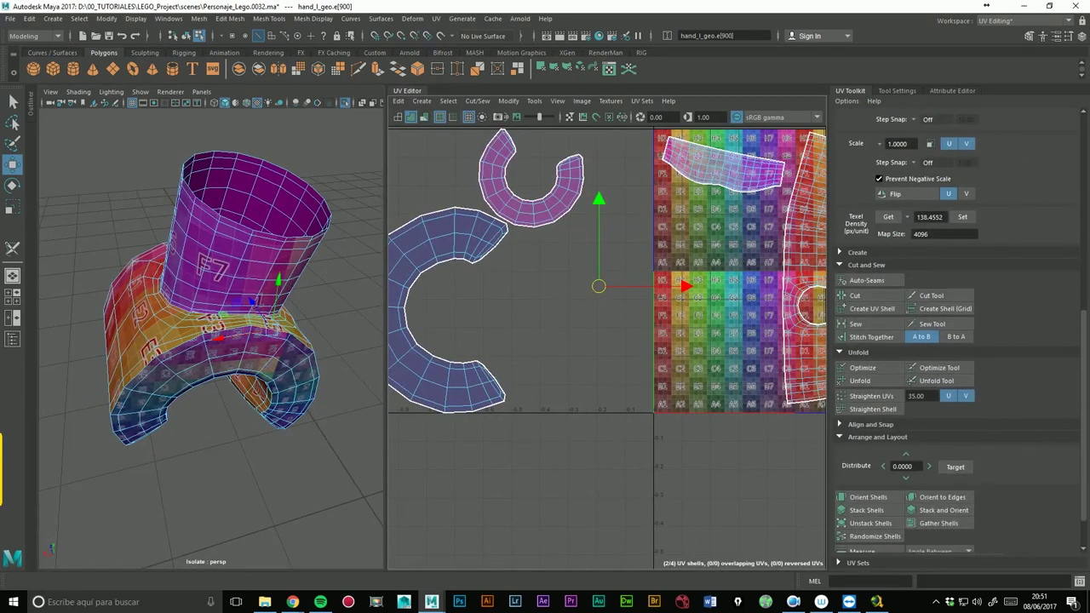
{"action": "left_click", "coordinate": [883, 340]}
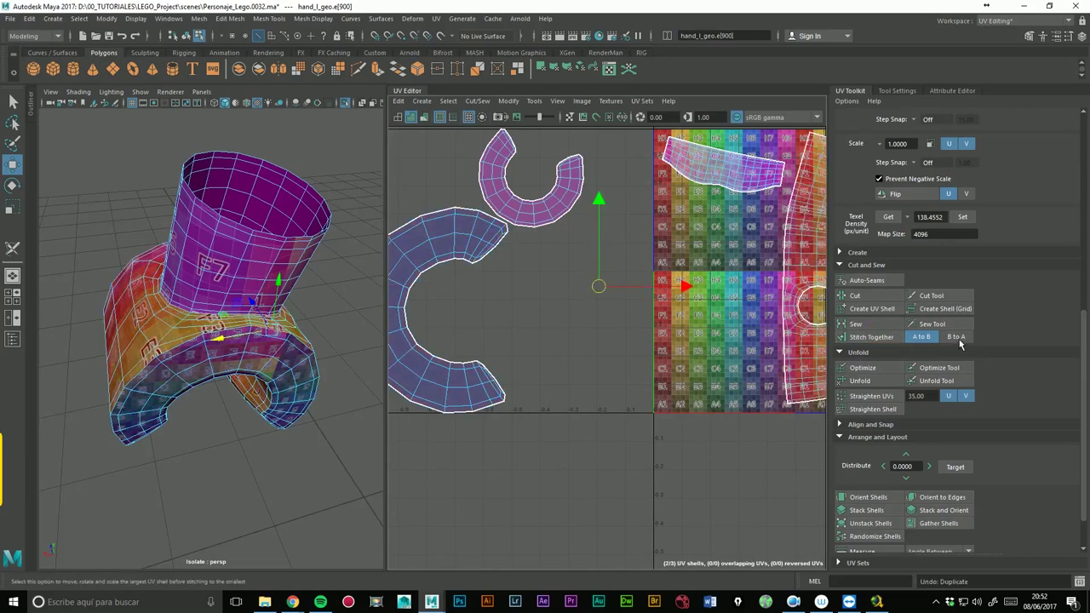
{"action": "left_click", "coordinate": [883, 341]}
- Undo the reversed stitch and re-stitch the C shell along the chosen seam edge
{"action": "scroll", "coordinate": [667, 311], "scroll_direction": "up", "scroll_amount": 2}
{"action": "scroll", "coordinate": [667, 311], "scroll_direction": "up", "scroll_amount": 2}
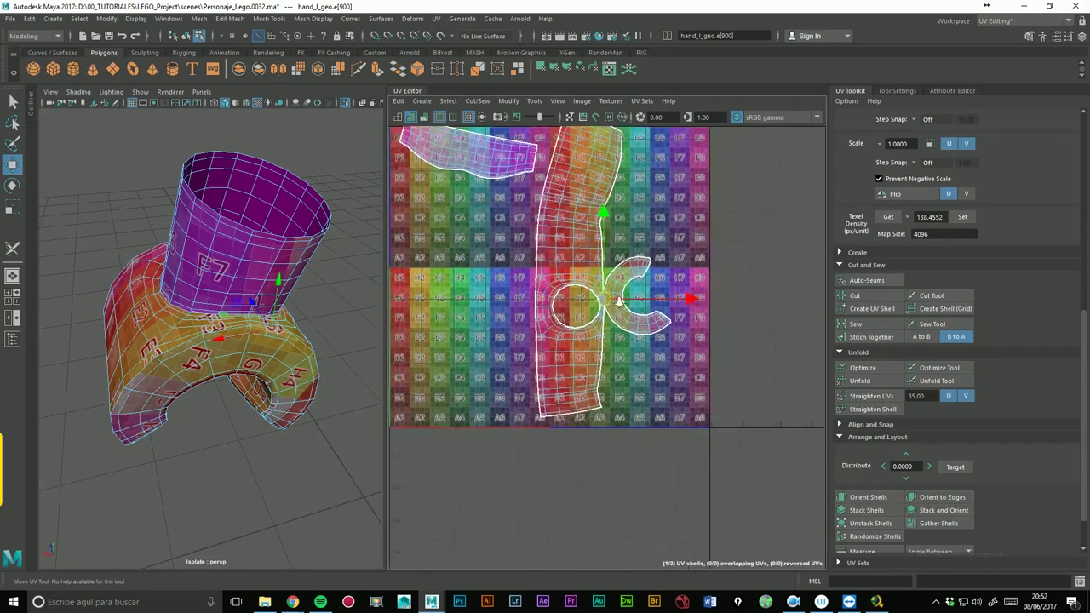
{"action": "scroll", "coordinate": [667, 311], "scroll_direction": "up", "scroll_amount": 2}
{"action": "scroll", "coordinate": [699, 326], "scroll_direction": "up", "scroll_amount": 2}
{"action": "scroll", "coordinate": [699, 327], "scroll_direction": "down", "scroll_amount": 1}
{"action": "scroll", "coordinate": [699, 326], "scroll_direction": "down", "scroll_amount": 1}
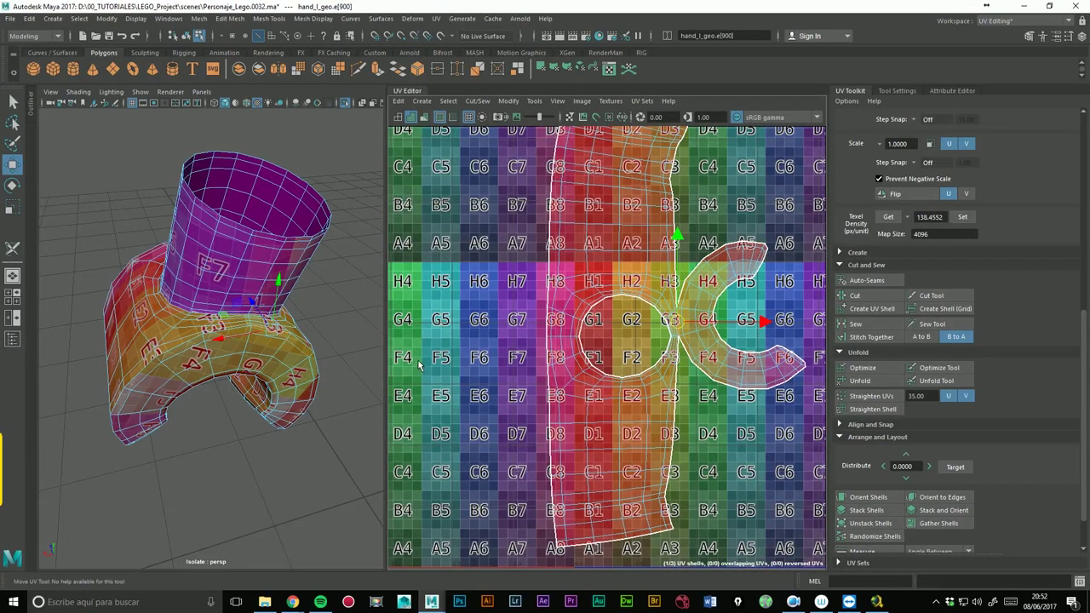
{"action": "key", "text": "ctrl+z"}
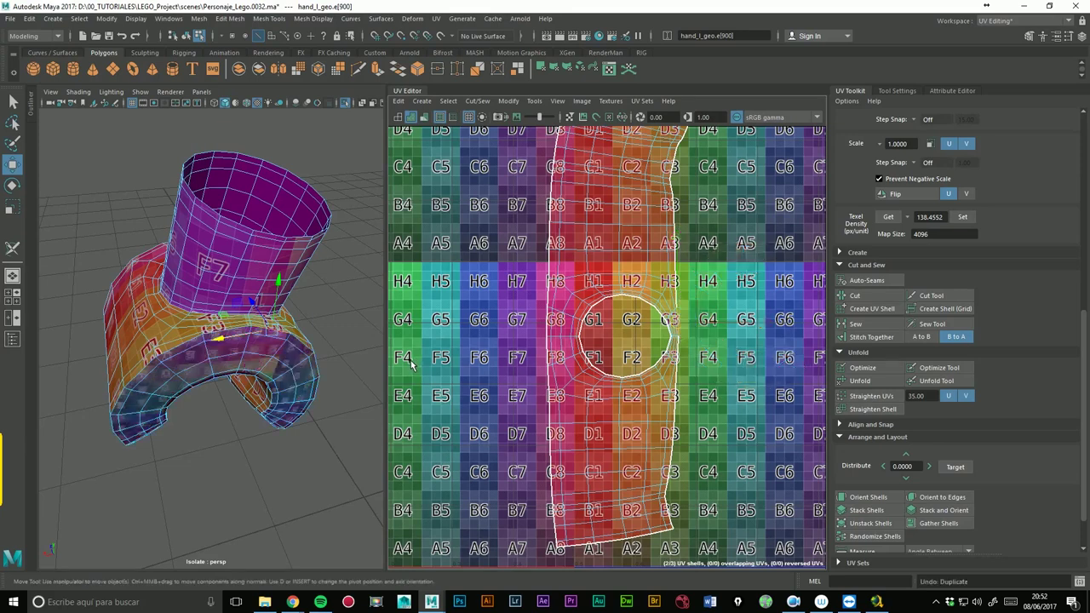
{"action": "left_click", "coordinate": [684, 356]}
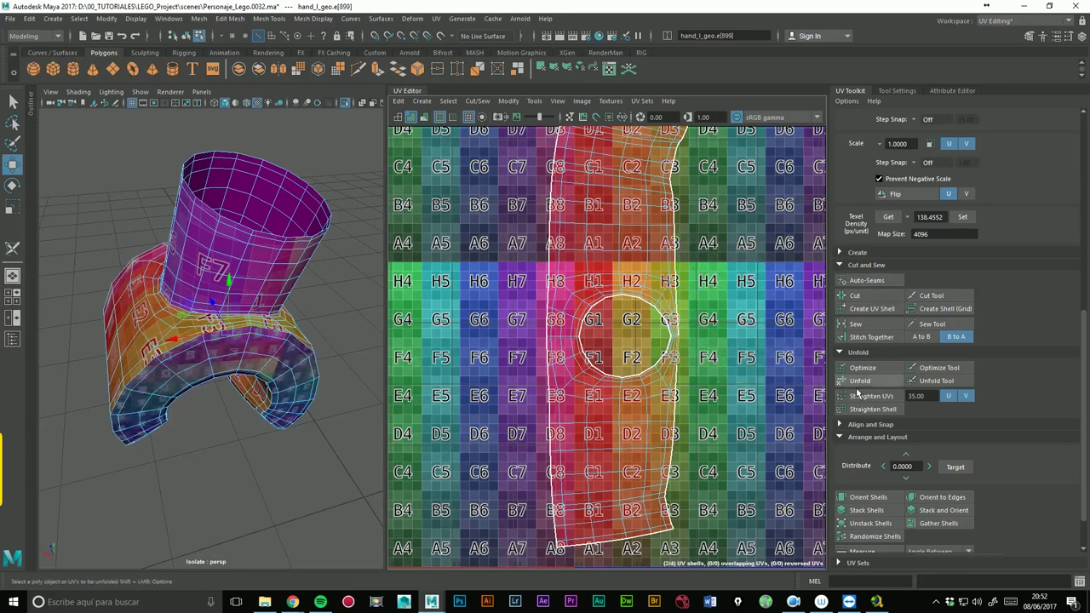
{"action": "left_click", "coordinate": [886, 340]}
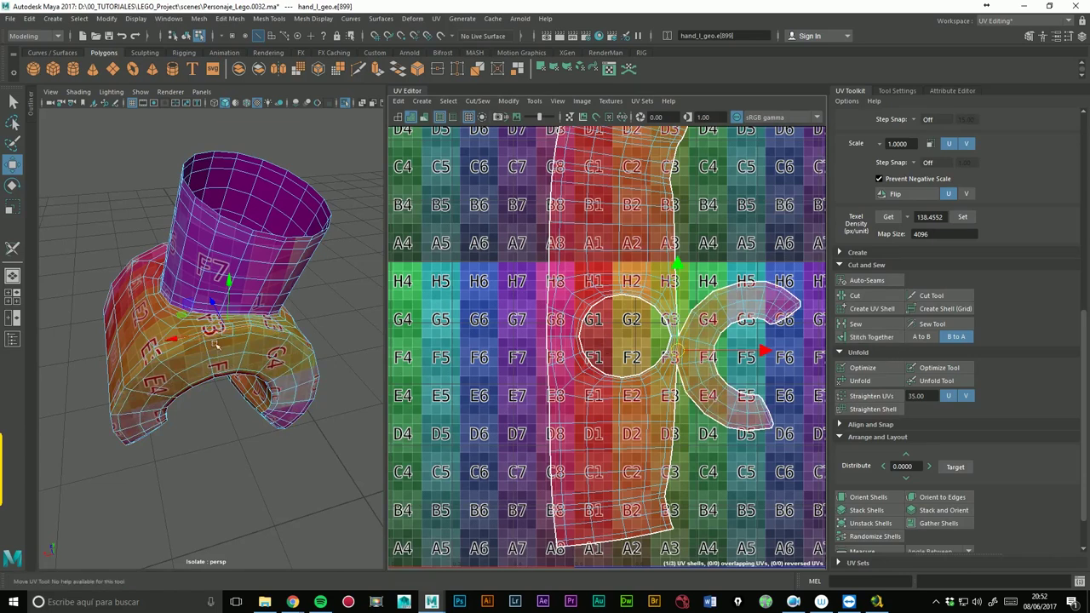
- Stitch the second finger's C shell onto the hand's left side, reversing stitch direction
{"action": "scroll", "coordinate": [255, 341], "scroll_direction": "down", "scroll_amount": 3}
{"action": "mouse_move", "coordinate": [281, 358]}
{"action": "left_mouse_down", "text": "alt"}
{"action": "mouse_move", "coordinate": [329, 372]}
{"action": "mouse_move", "coordinate": [256, 358]}
{"action": "mouse_move", "coordinate": [434, 366]}
{"action": "mouse_move", "coordinate": [560, 339]}
{"action": "left_mouse_up", "text": "alt"}
{"action": "scroll", "coordinate": [193, 319], "scroll_direction": "up", "scroll_amount": 5}
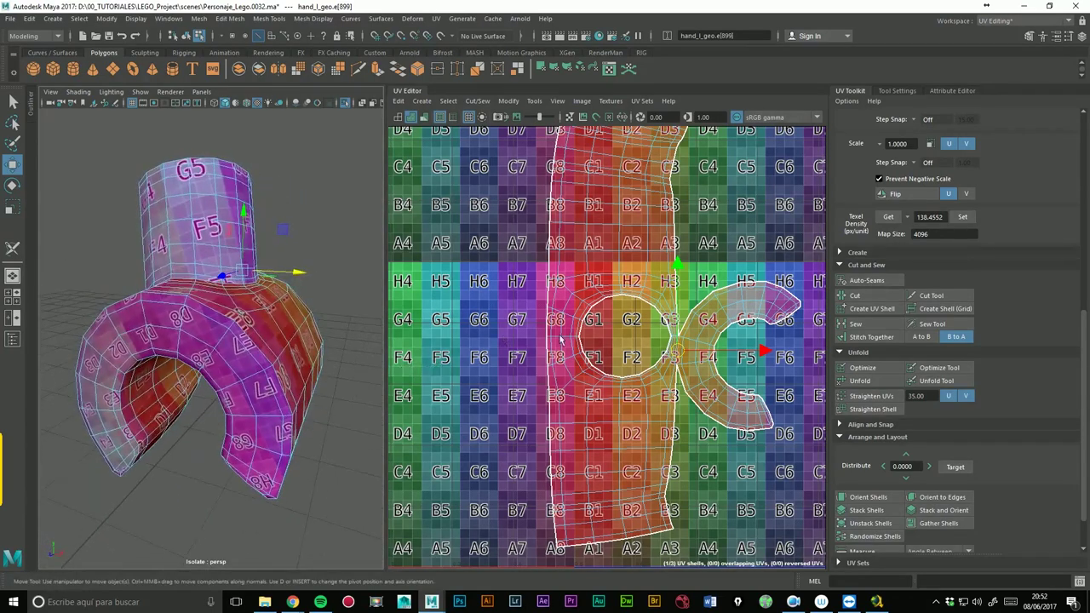
{"action": "left_click", "coordinate": [550, 359]}
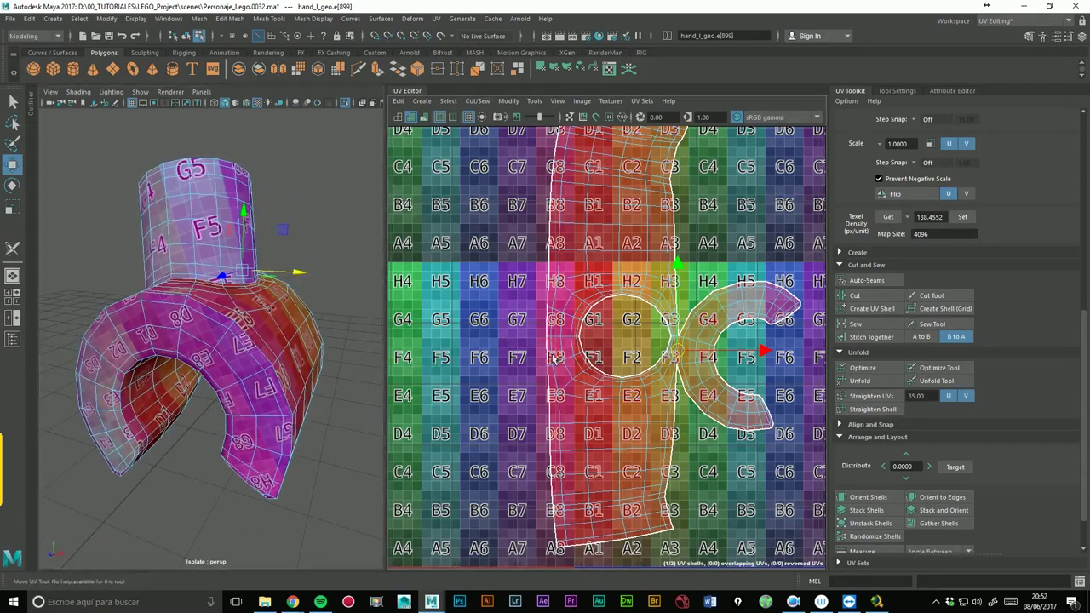
{"action": "left_click", "coordinate": [922, 337]}
{"action": "left_click", "coordinate": [872, 336]}
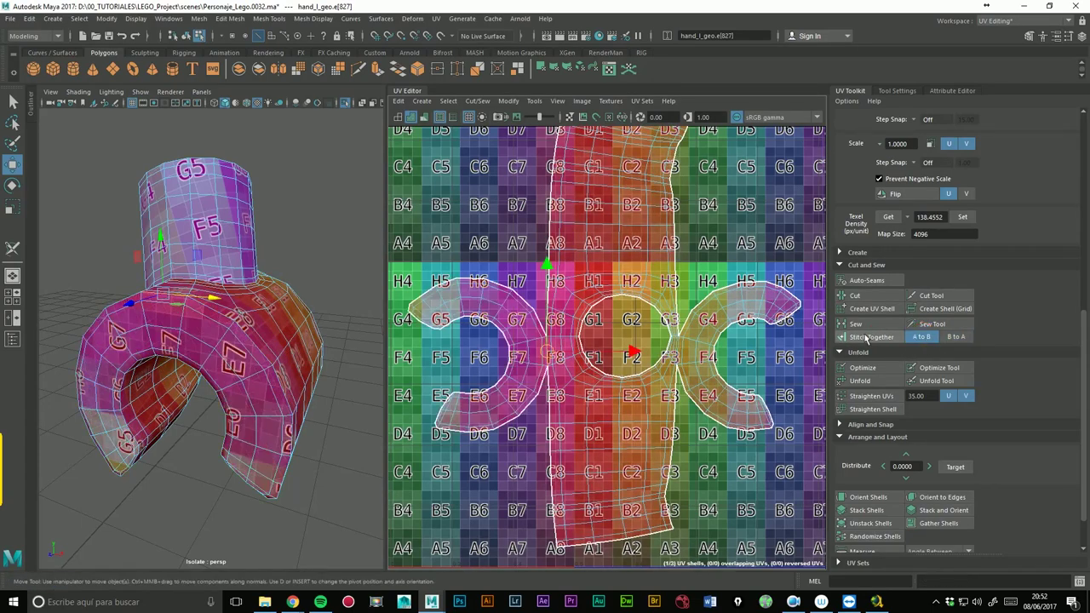
- Orbit around the hand to check the stitched seams and bring the wrist tube on top
{"action": "middle_click_drag", "start_coordinate": [611, 303], "coordinate": [647, 303], "text": "alt"}
{"action": "mouse_move", "coordinate": [281, 358]}
{"action": "left_mouse_down", "text": "alt"}
{"action": "mouse_move", "coordinate": [353, 367]}
{"action": "mouse_move", "coordinate": [245, 315]}
{"action": "mouse_move", "coordinate": [383, 330]}
{"action": "left_mouse_up", "text": "alt"}
{"action": "scroll", "coordinate": [668, 319], "scroll_direction": "down", "scroll_amount": 3}
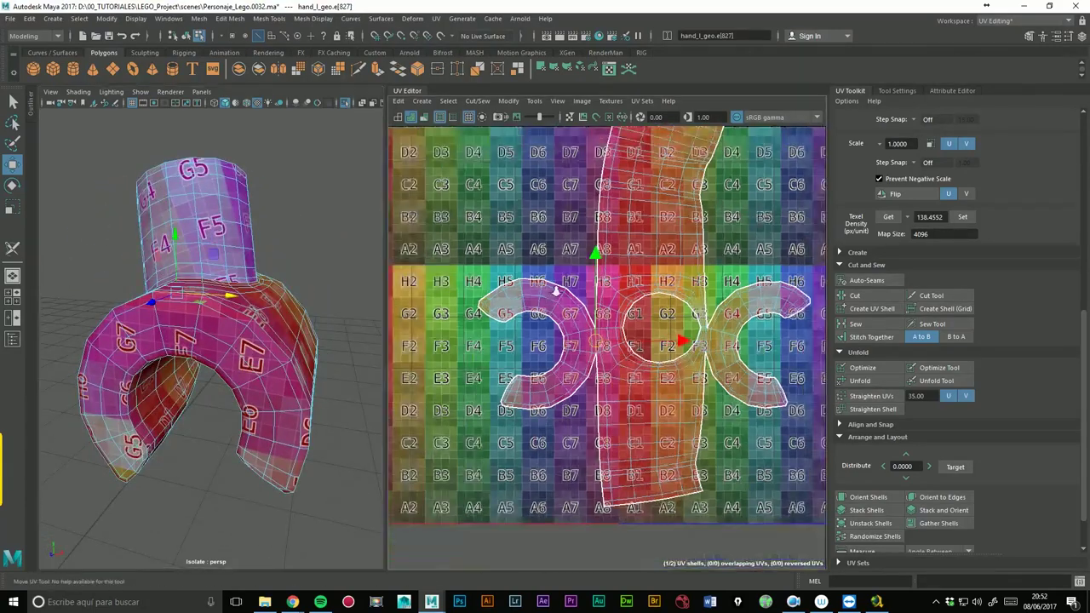
{"action": "middle_click_drag", "start_coordinate": [683, 266], "coordinate": [712, 304], "text": "alt"}
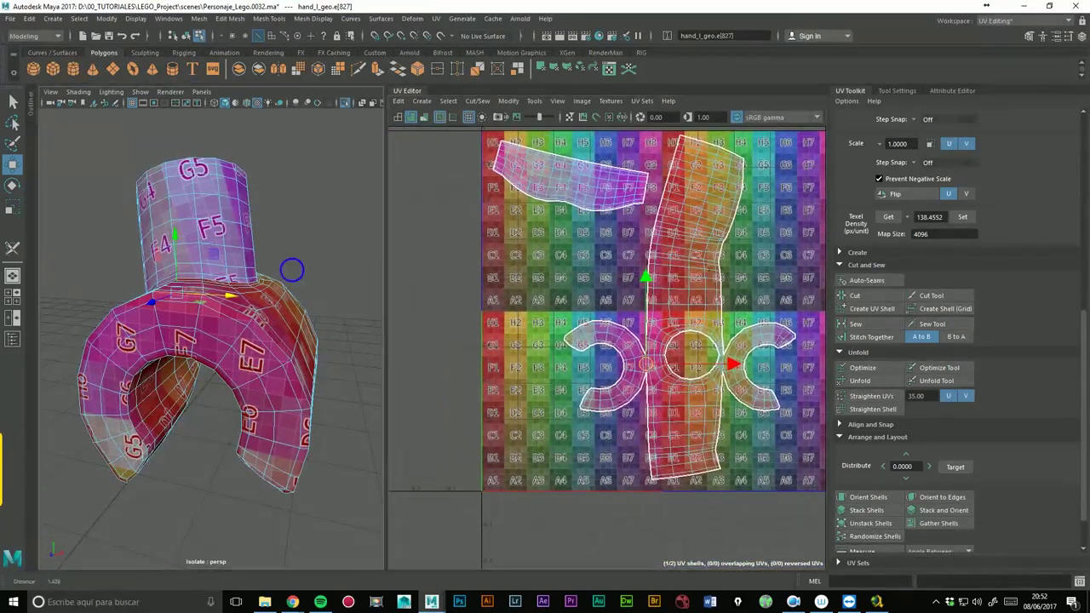
{"action": "right_click_drag", "start_coordinate": [292, 267], "coordinate": [261, 296], "text": "alt"}
{"action": "left_click_drag", "start_coordinate": [261, 296], "coordinate": [249, 275], "text": "alt"}
{"action": "left_click_drag", "start_coordinate": [291, 246], "coordinate": [256, 273], "text": "alt"}
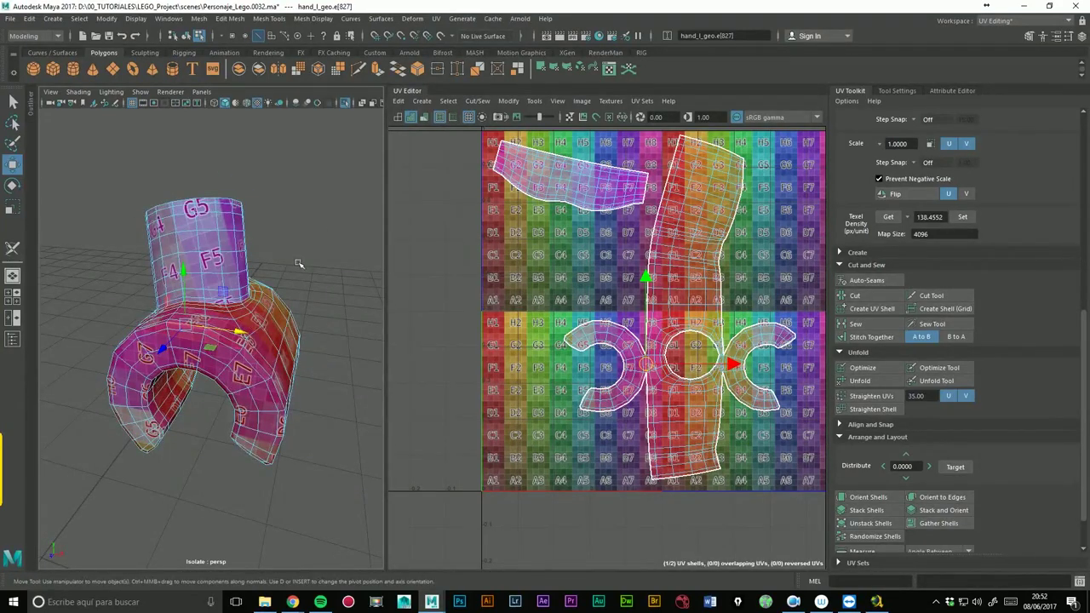
{"action": "scroll", "coordinate": [302, 307], "scroll_direction": "up", "scroll_amount": 3}
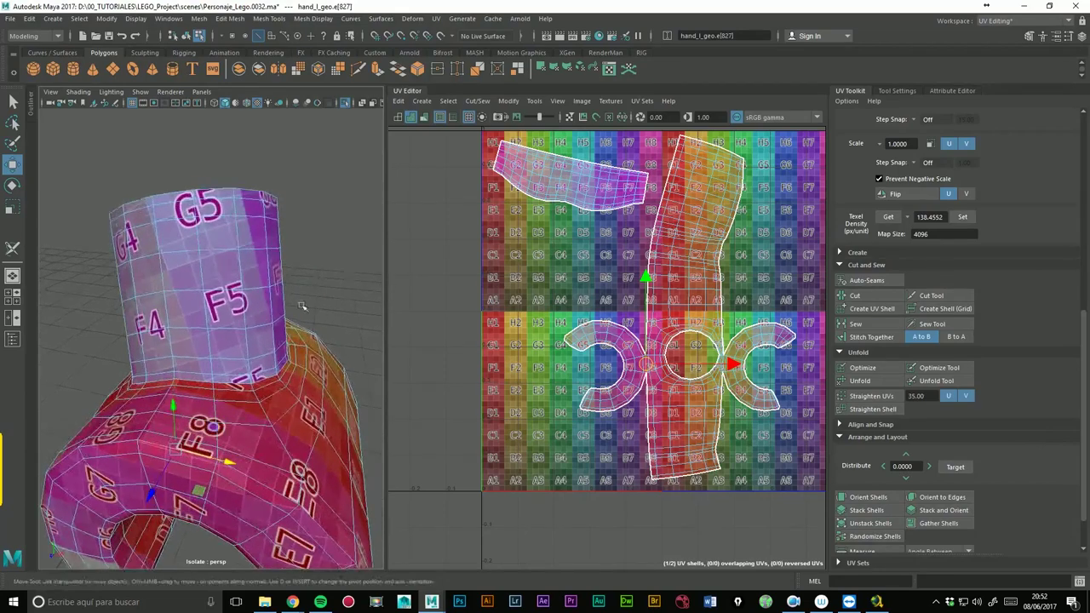
{"action": "left_click_drag", "start_coordinate": [313, 363], "coordinate": [226, 364], "text": "alt"}
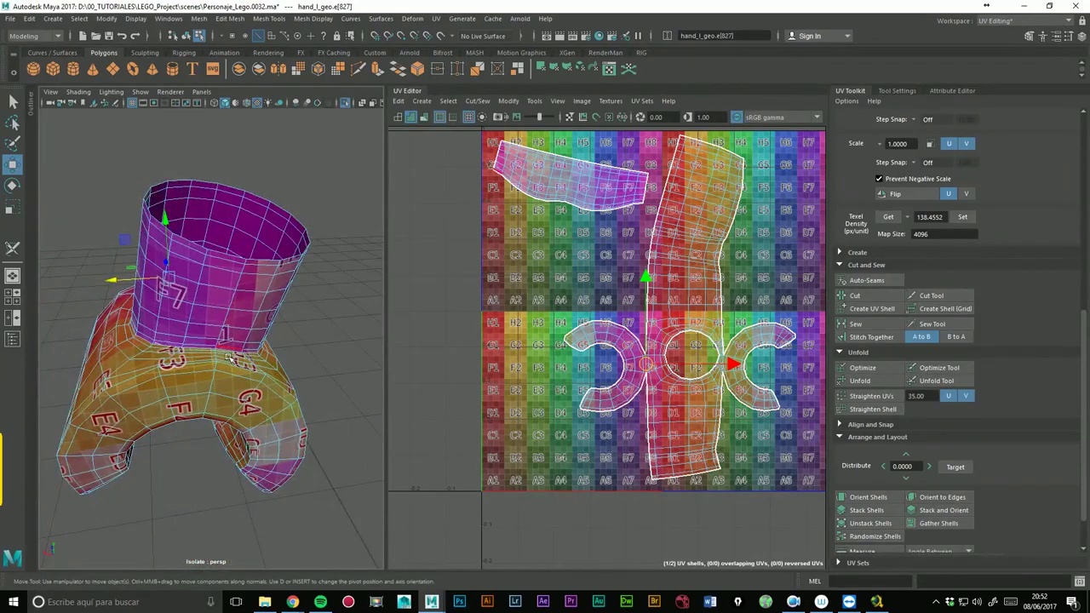
- Select an edge at the base of the wrist tube, then clear the selection
{"action": "left_click", "coordinate": [216, 362]}
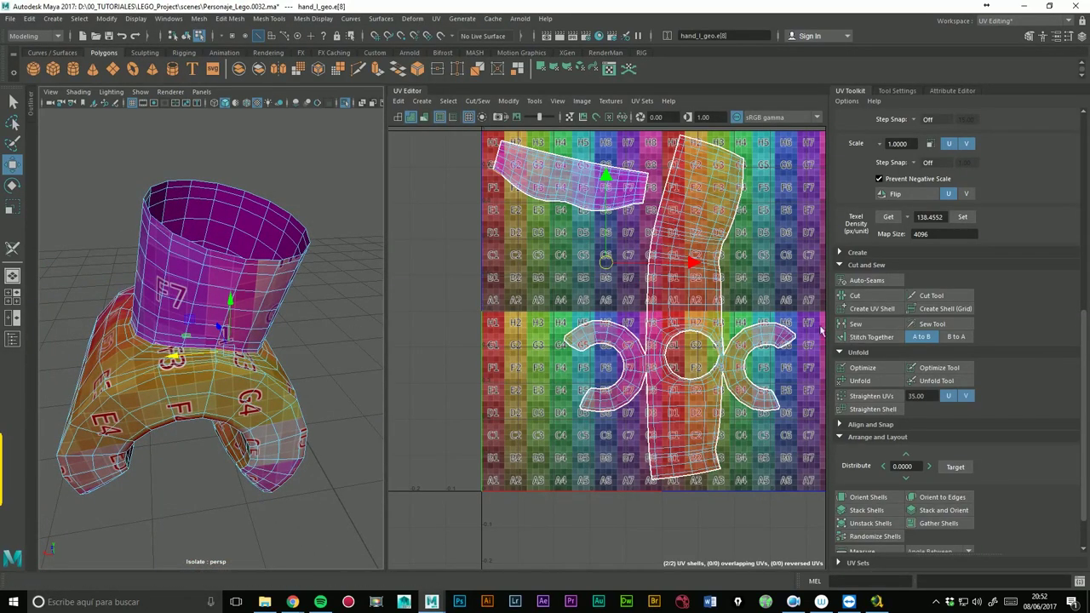
{"action": "scroll", "coordinate": [670, 300], "scroll_direction": "up", "scroll_amount": 2}
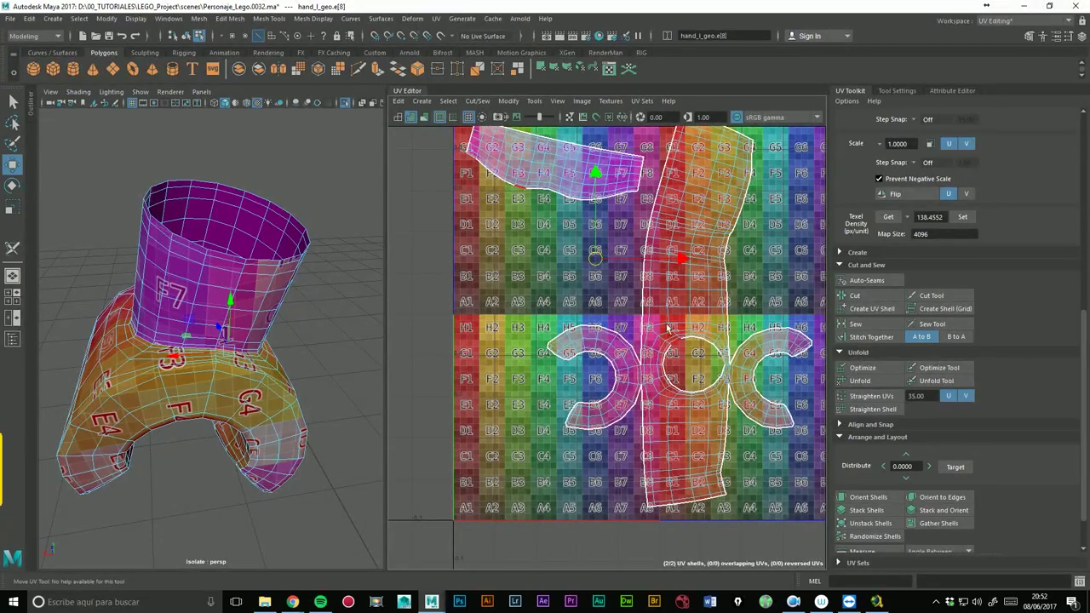
{"action": "scroll", "coordinate": [643, 294], "scroll_direction": "down", "scroll_amount": 1}
{"action": "scroll", "coordinate": [643, 294], "scroll_direction": "down", "scroll_amount": 1}
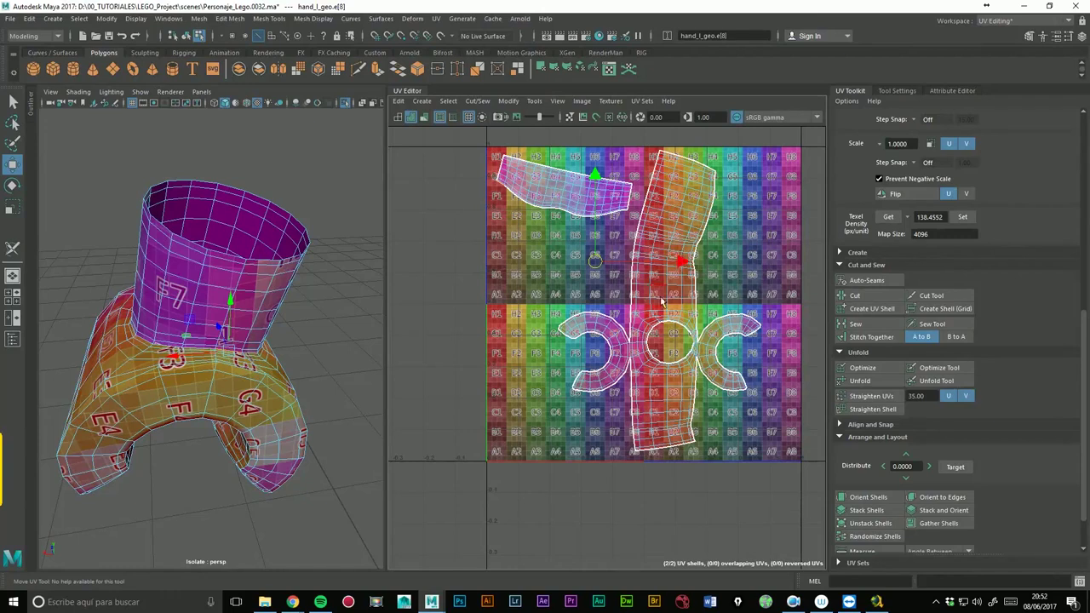
{"action": "right_click_drag", "start_coordinate": [662, 300], "coordinate": [669, 295]}
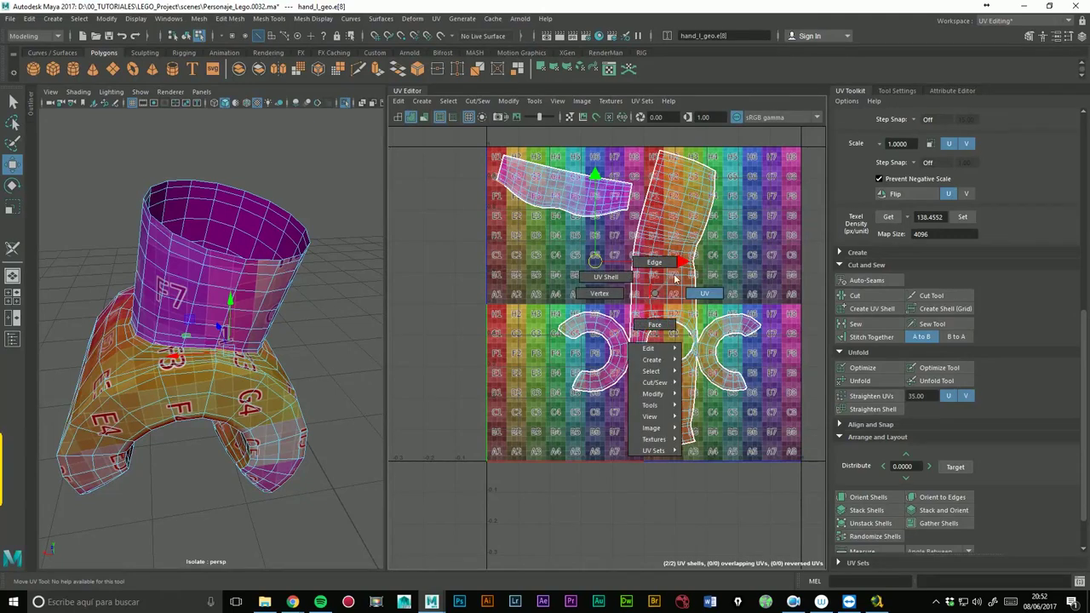
{"action": "left_click", "coordinate": [372, 282]}
{"action": "left_click_drag", "start_coordinate": [373, 282], "coordinate": [233, 326], "text": "alt"}
- Return to Object Mode and increment-save the scene as Personaje_Lego.0033
{"action": "right_click", "coordinate": [232, 326]}
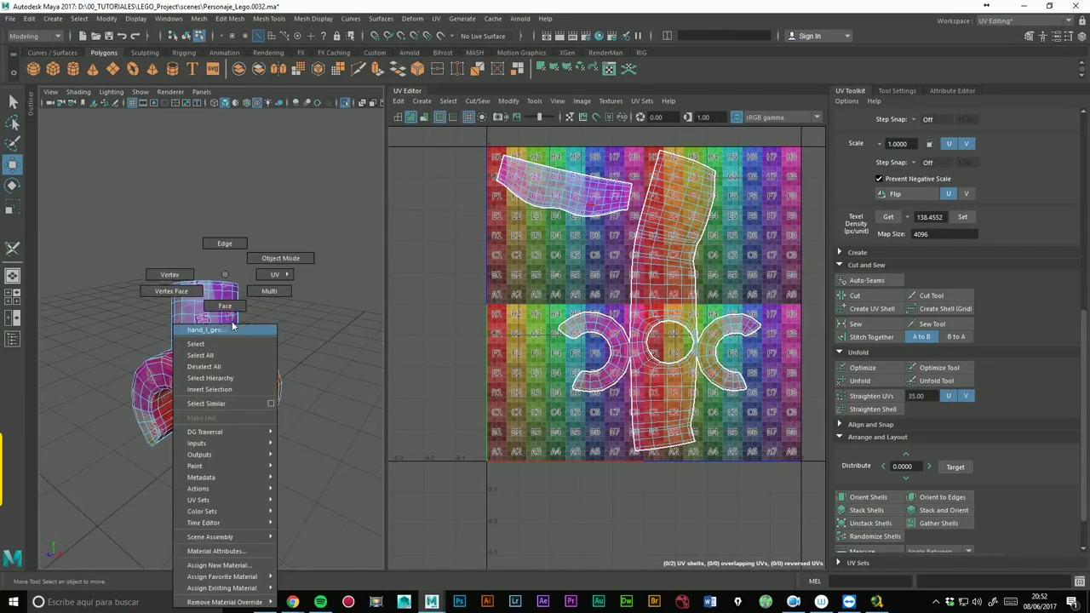
{"action": "left_click", "coordinate": [280, 258]}
{"action": "left_click", "coordinate": [353, 280]}
{"action": "scroll", "coordinate": [122, 154], "scroll_direction": "down", "scroll_amount": 2}
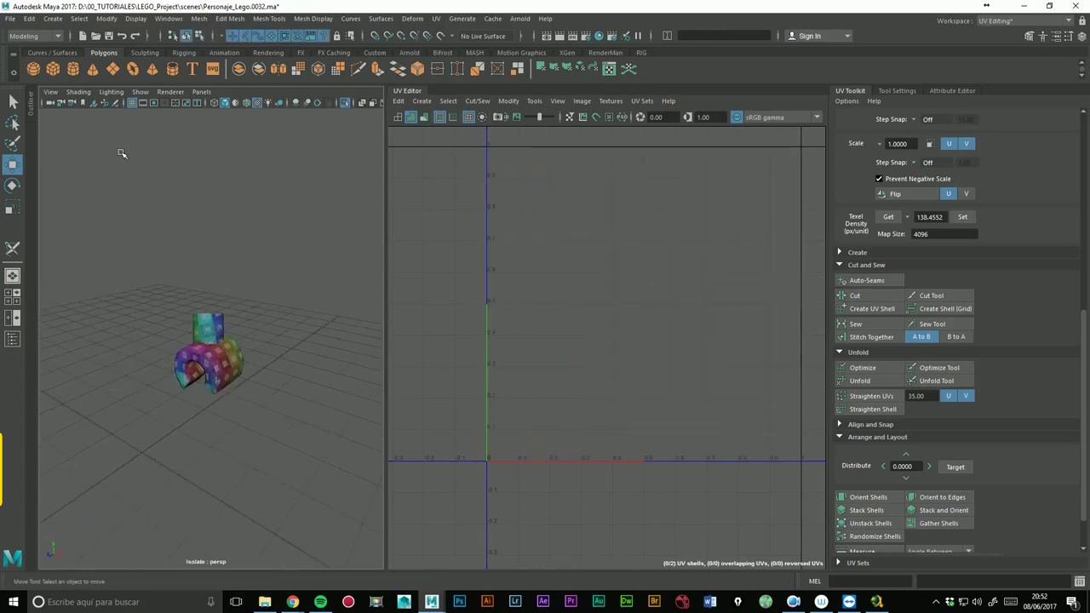
{"action": "left_click", "coordinate": [9, 18]}
{"action": "left_click", "coordinate": [39, 84]}
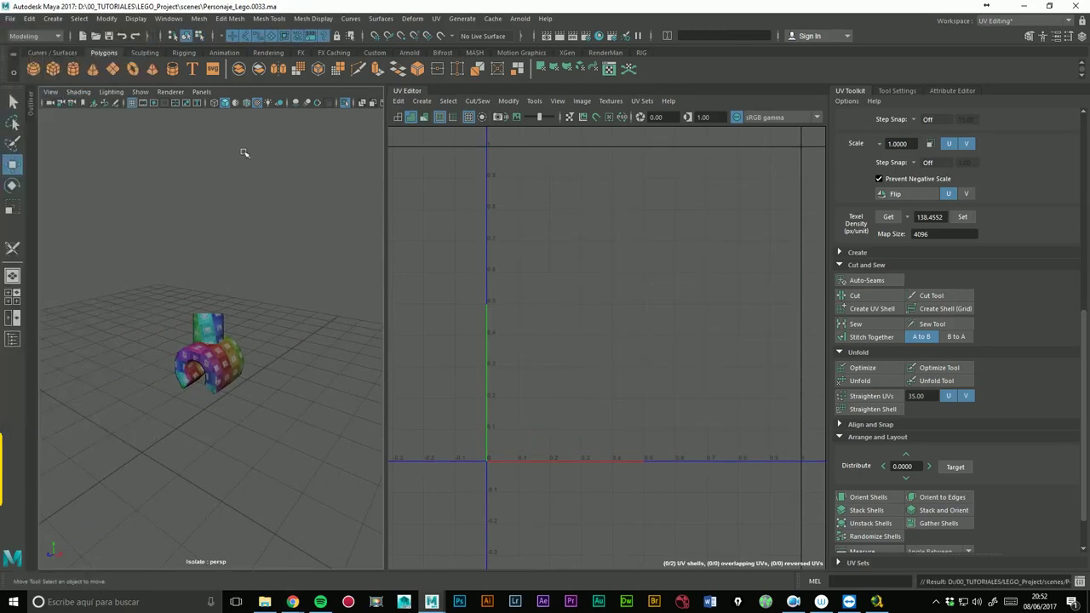
- Show the whole character again and duplicate the left hand as hand_l_geo1
{"action": "left_click", "coordinate": [345, 103]}
{"action": "left_click", "coordinate": [228, 372]}
{"action": "scroll", "coordinate": [243, 375], "scroll_direction": "up", "scroll_amount": 3}
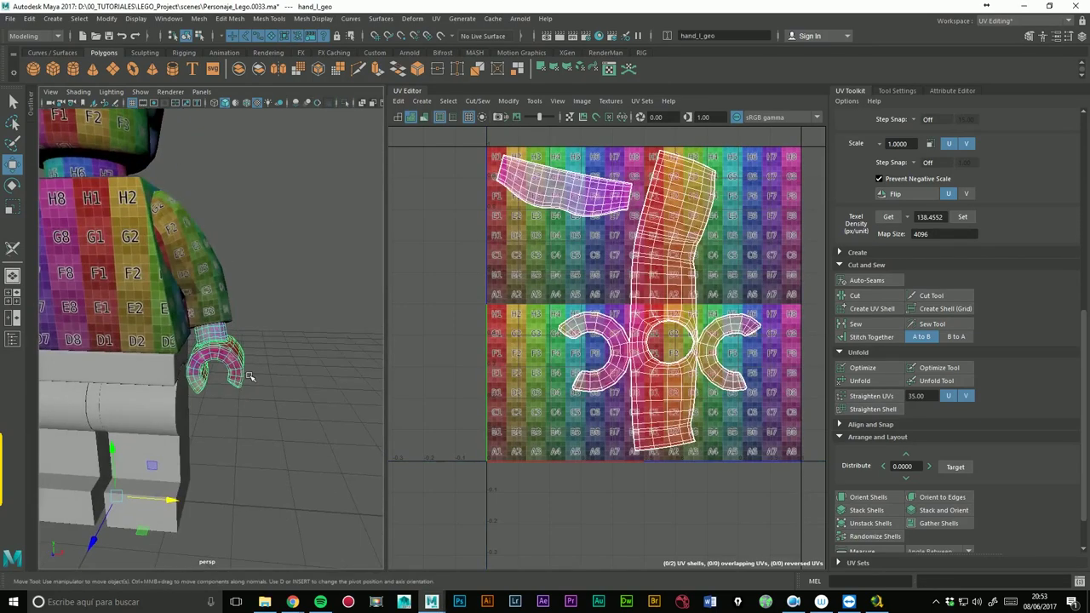
{"action": "key", "text": "ctrl+d"}
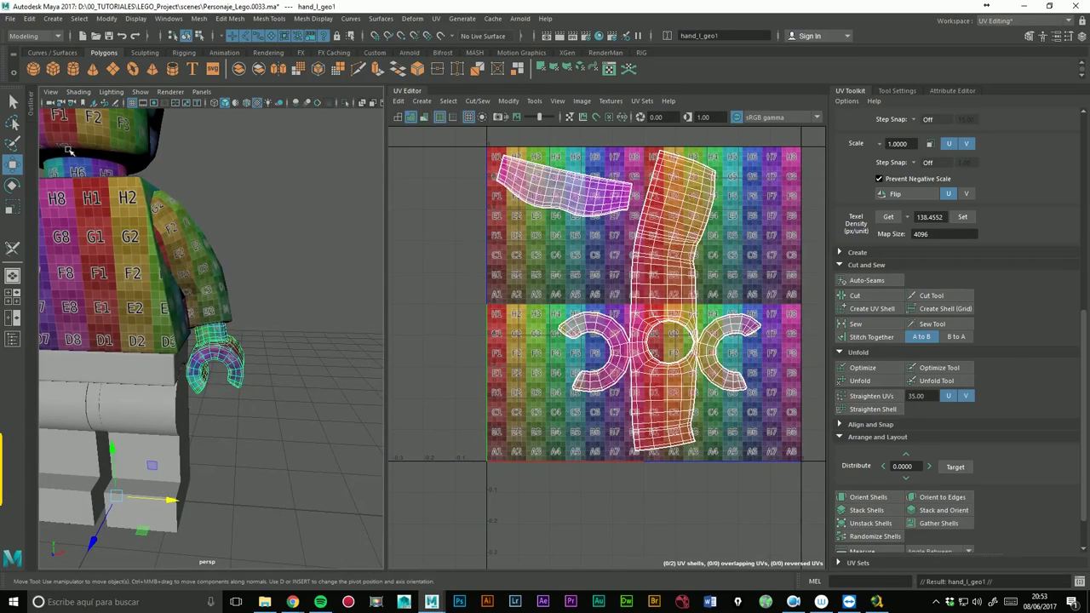
{"action": "left_click", "coordinate": [36, 117]}
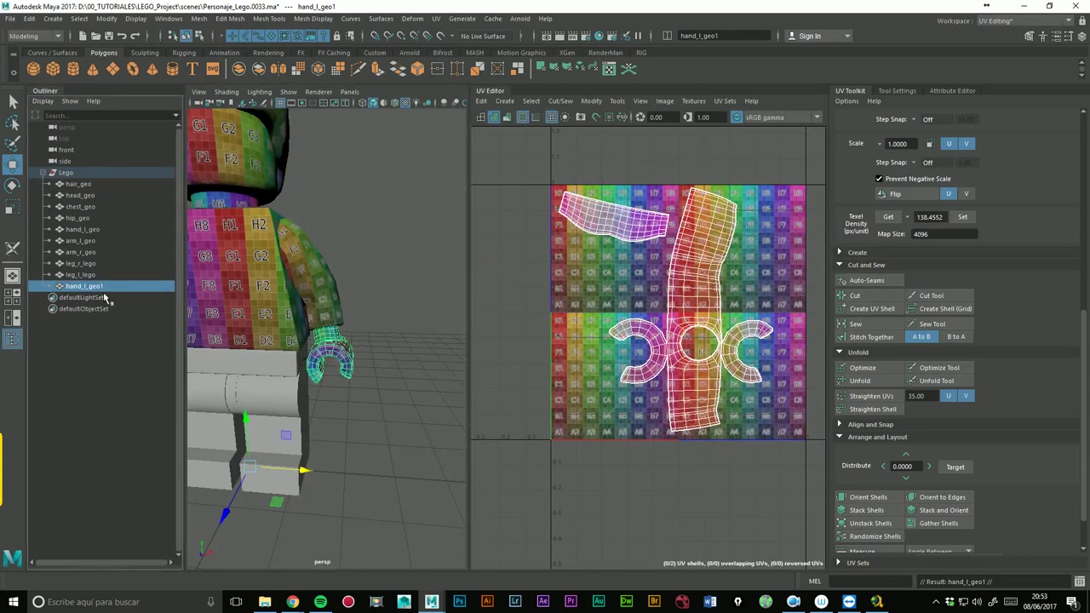
- Create an empty null1 group and parent hand_l_geo1 under it
{"action": "scroll", "coordinate": [382, 291], "scroll_direction": "down", "scroll_amount": 3}
{"action": "left_click_drag", "start_coordinate": [383, 290], "coordinate": [415, 257], "text": "alt"}
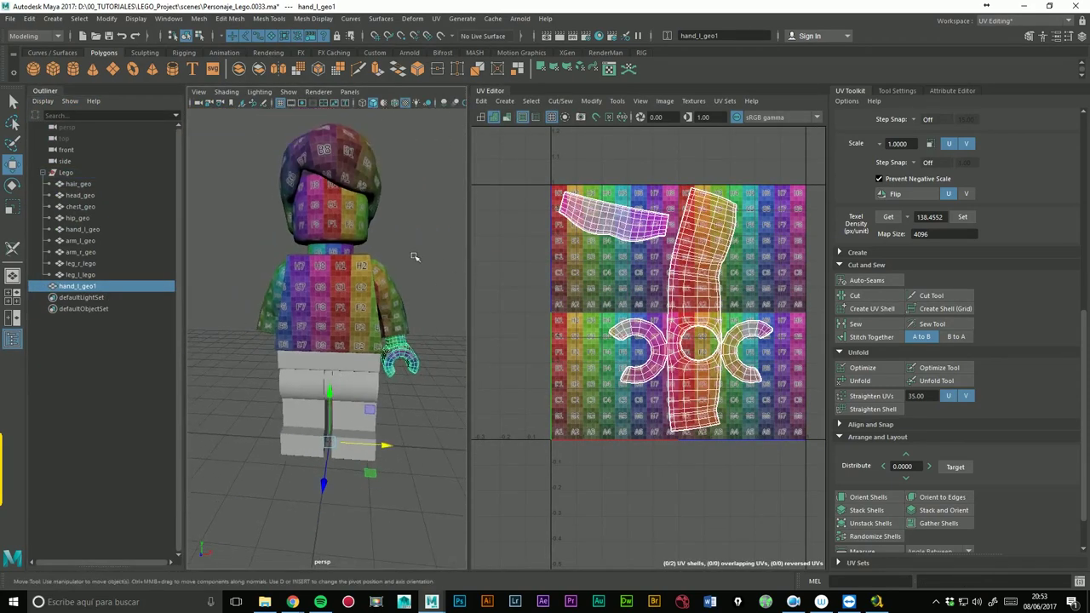
{"action": "left_click", "coordinate": [106, 377]}
{"action": "key", "text": "ctrl+g"}
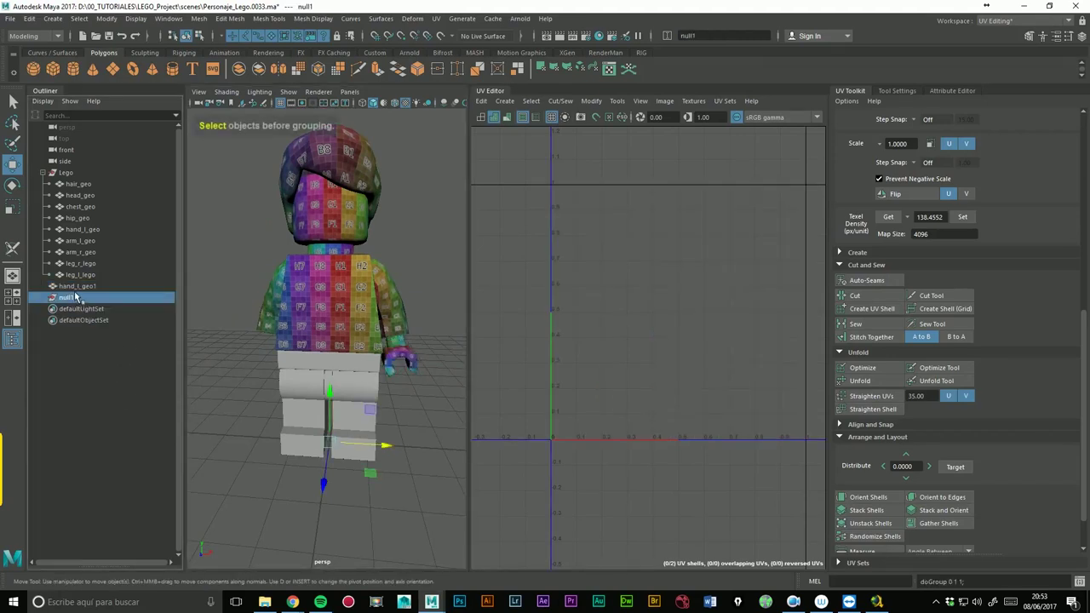
{"action": "left_click", "coordinate": [85, 287]}
{"action": "middle_click_drag", "start_coordinate": [75, 287], "coordinate": [68, 298]}
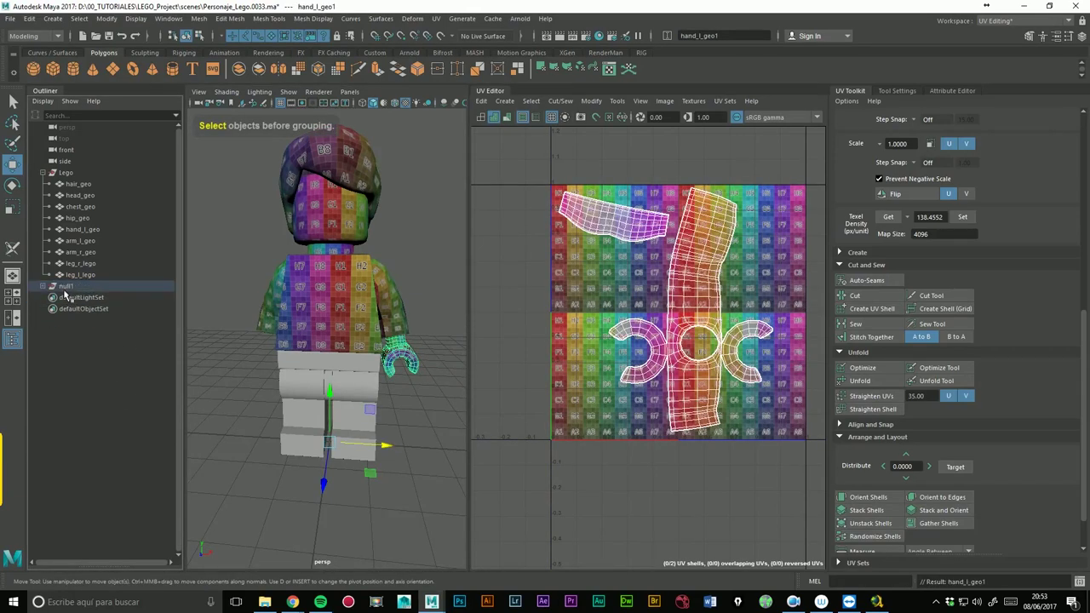
{"action": "left_click", "coordinate": [66, 286]}
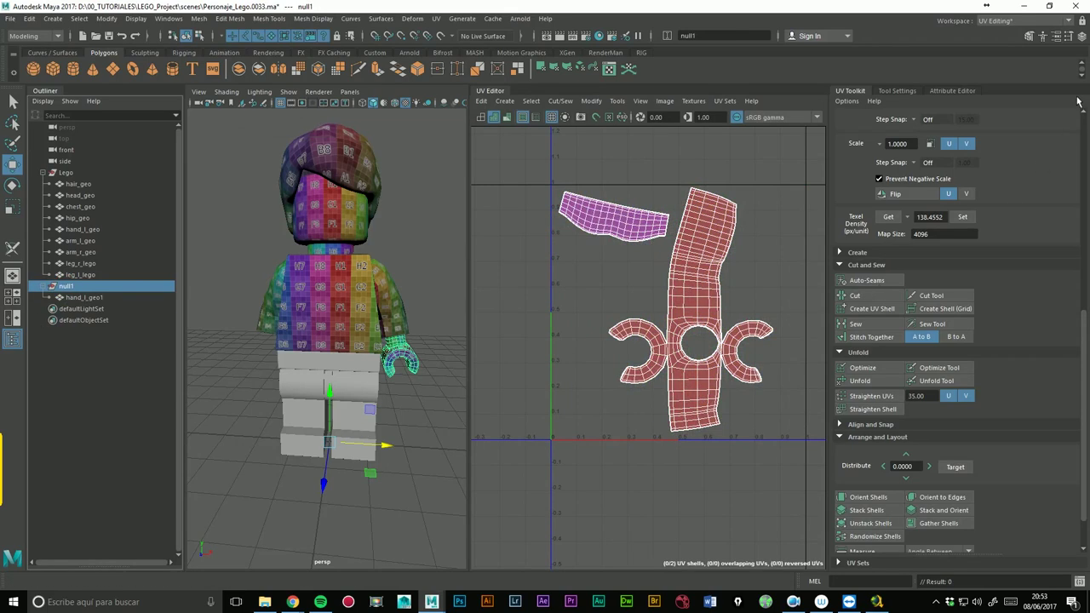
- Set null1's Rotate X to 180 and Scale X, Y, Z to -1 in the Channel Box
{"action": "left_click", "coordinate": [1029, 36]}
{"action": "left_click", "coordinate": [1057, 37]}
{"action": "left_click", "coordinate": [1070, 41]}
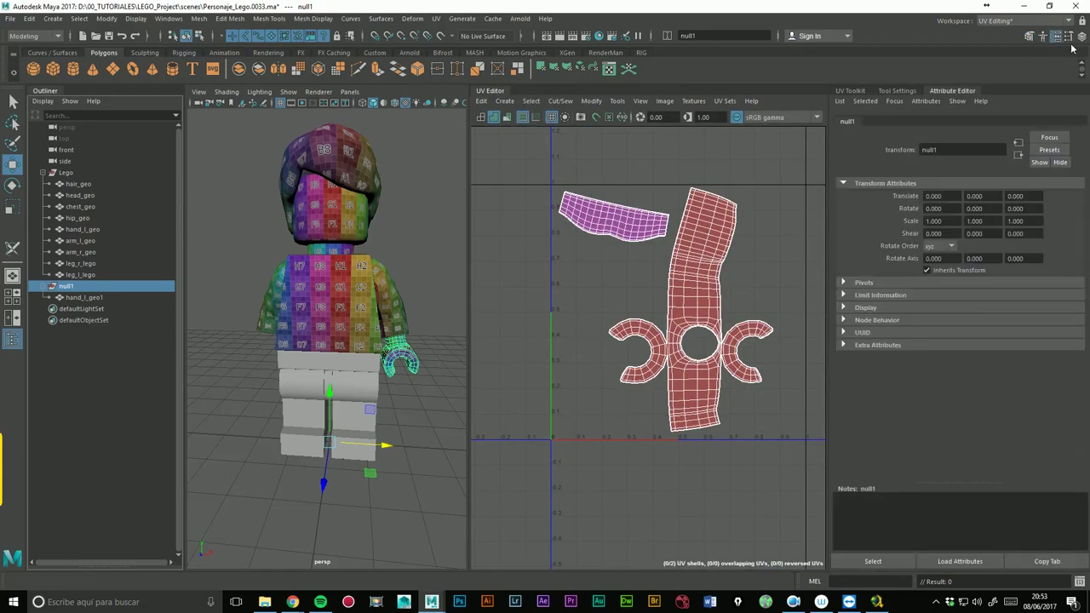
{"action": "left_click", "coordinate": [1082, 37]}
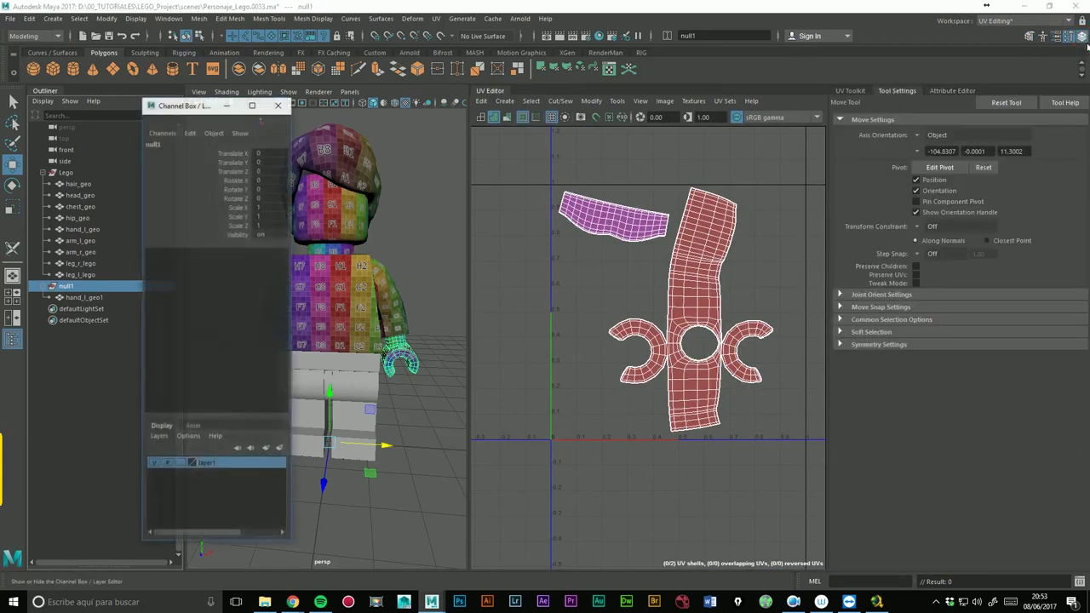
{"action": "left_click_drag", "start_coordinate": [209, 109], "coordinate": [883, 139]}
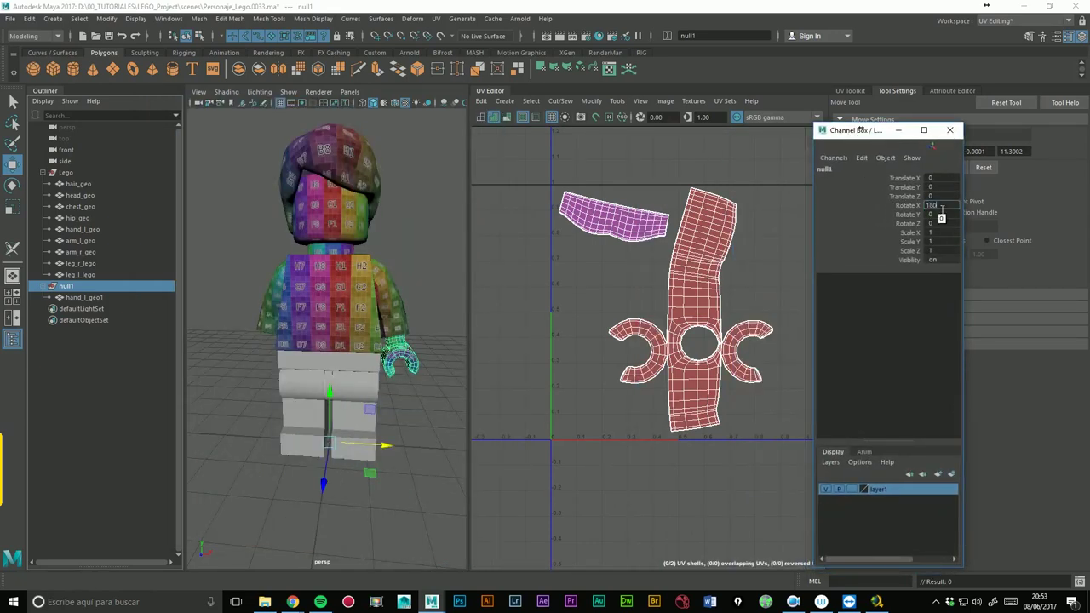
{"action": "key", "text": "Return"}
{"action": "left_click_drag", "start_coordinate": [944, 233], "coordinate": [948, 248]}
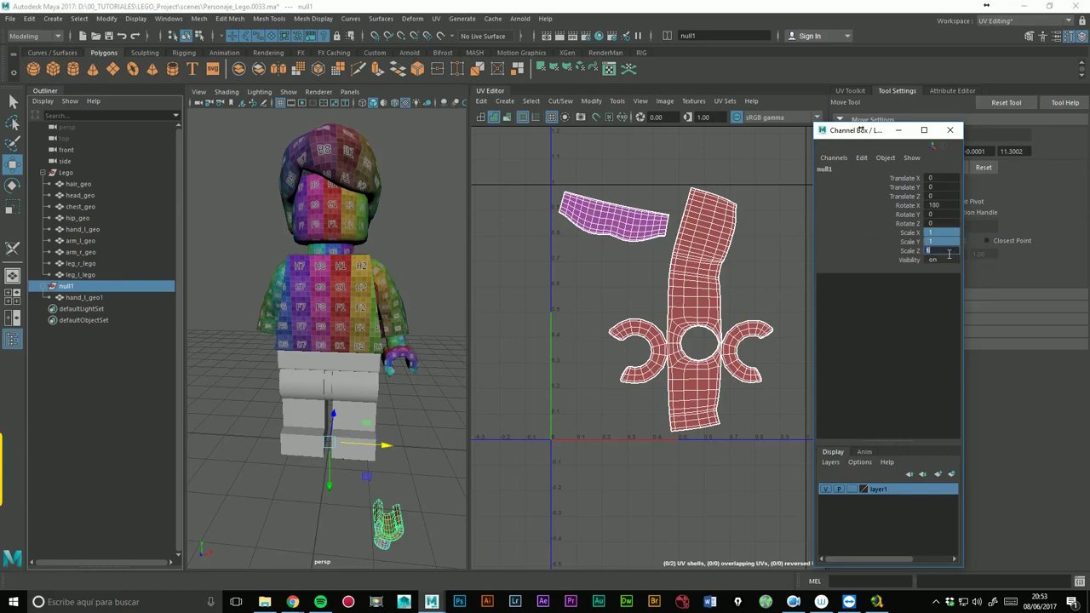
{"action": "type", "text": "-1"}
{"action": "key", "text": "Return"}
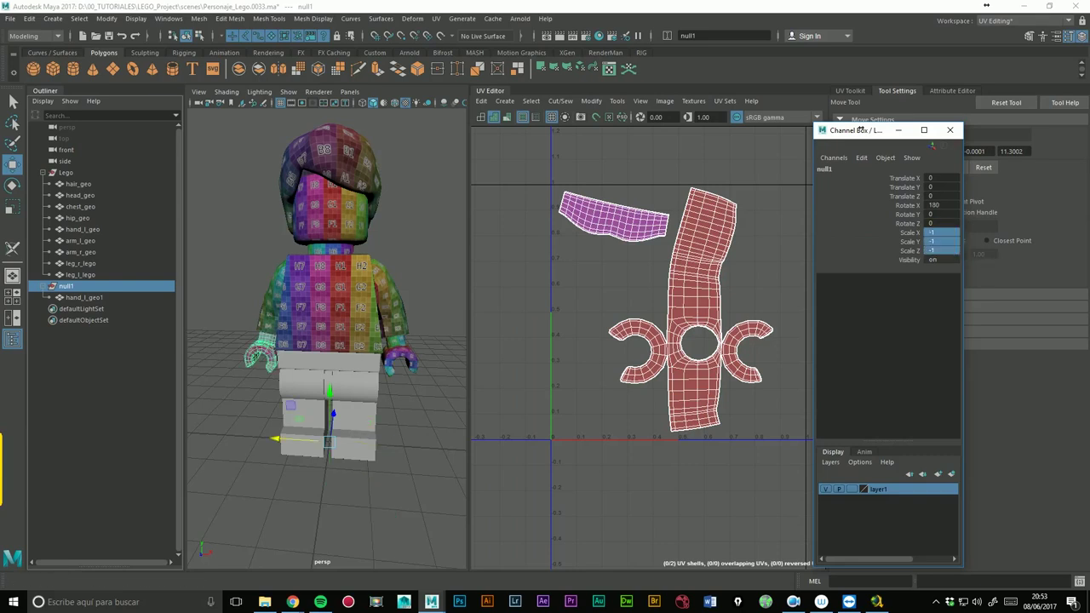
- Select hand_l_geo1 in the Outliner for unparenting
{"action": "left_click", "coordinate": [41, 393]}
{"action": "left_click", "coordinate": [92, 299]}
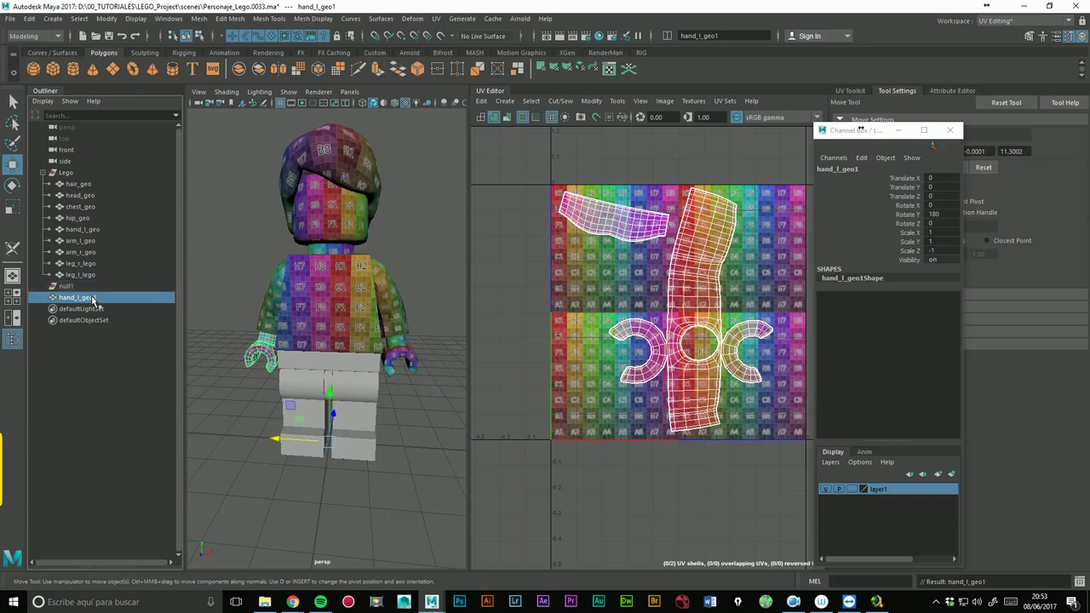
{"action": "left_click", "coordinate": [83, 287]}
- Unparent hand_l_geo1 from null1 and try Freeze Transformations from the Modify menu
{"action": "key", "text": "Delete"}
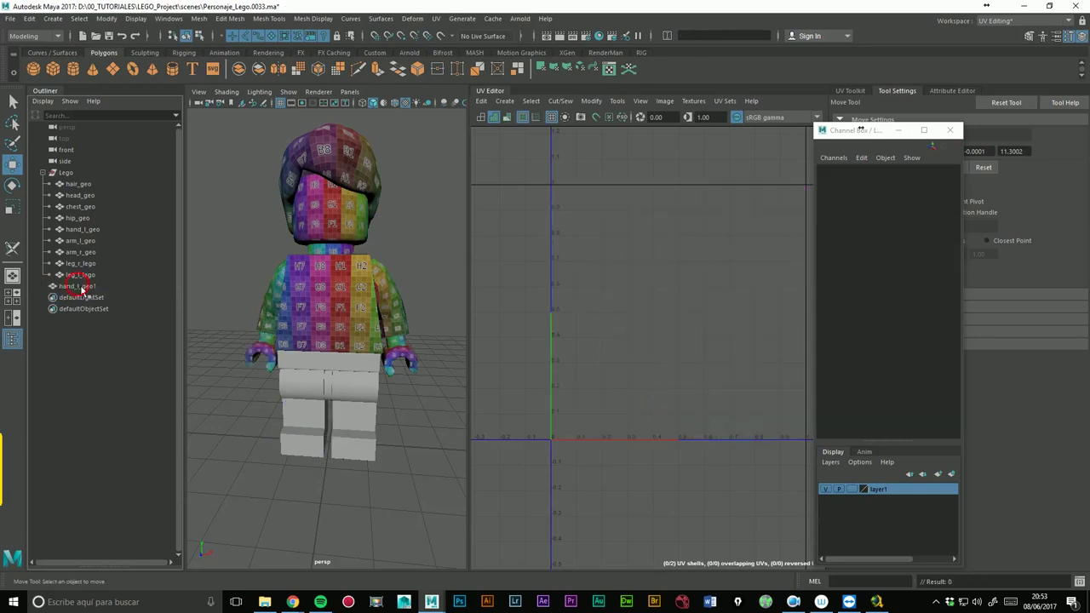
{"action": "left_click", "coordinate": [86, 287]}
{"action": "left_click", "coordinate": [168, 19]}
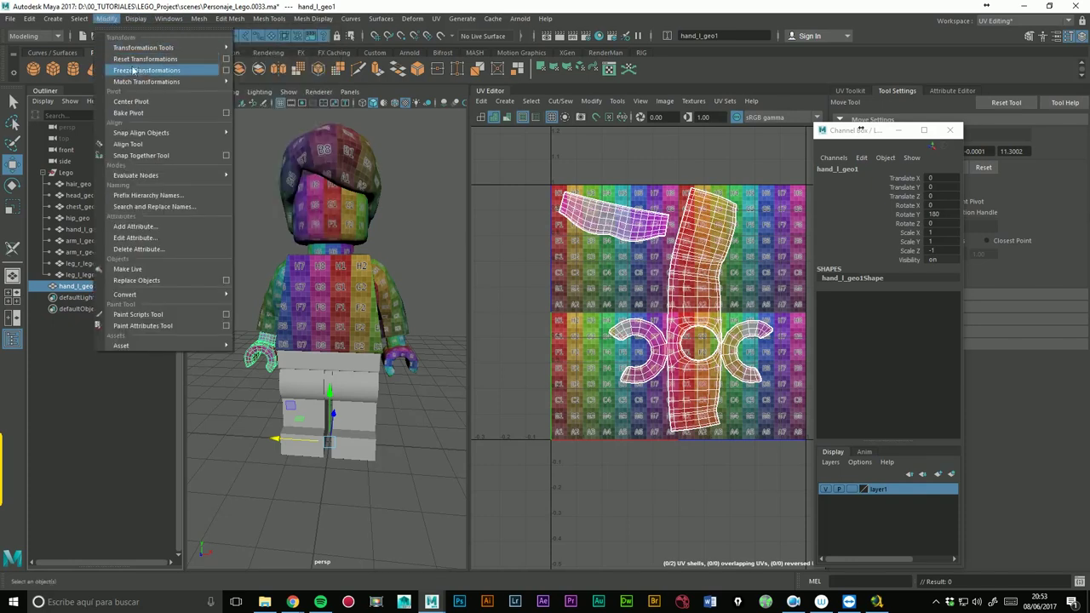
{"action": "left_click", "coordinate": [136, 70]}
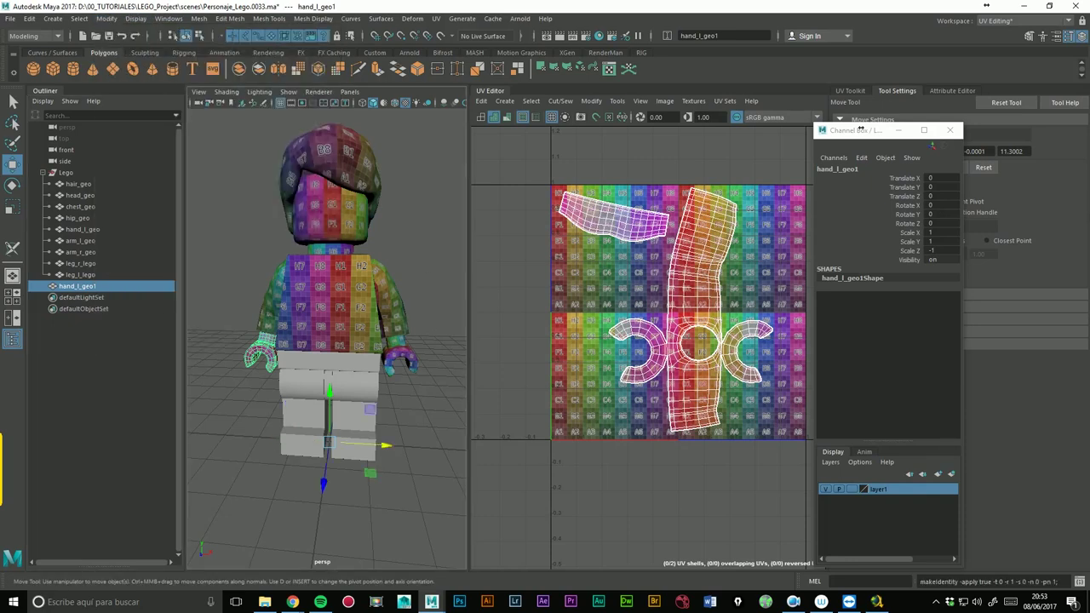
{"action": "double_click", "coordinate": [944, 251]}
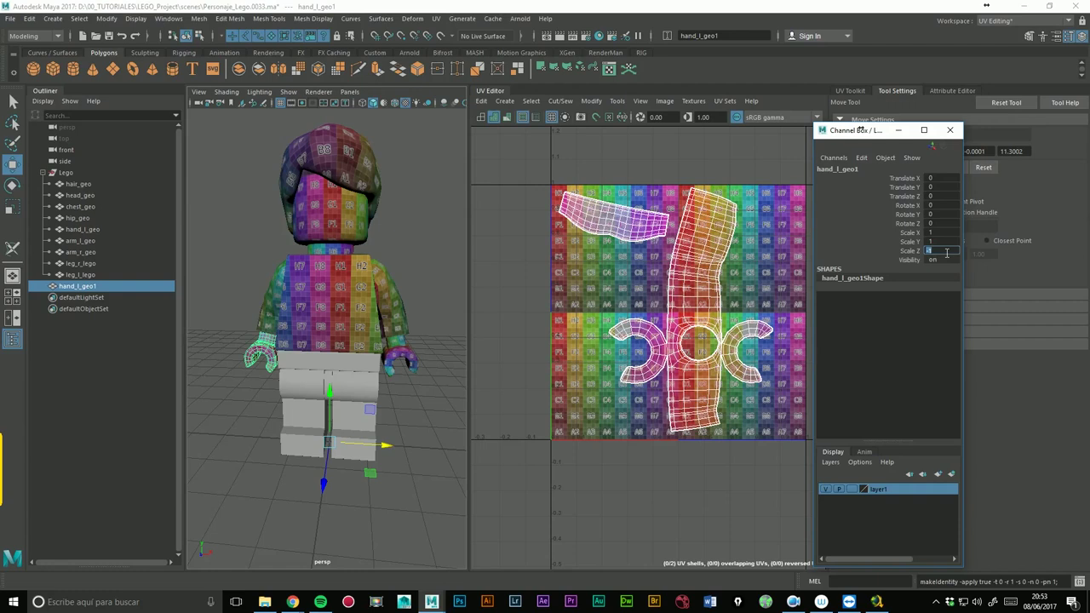
{"action": "key", "text": "Return"}
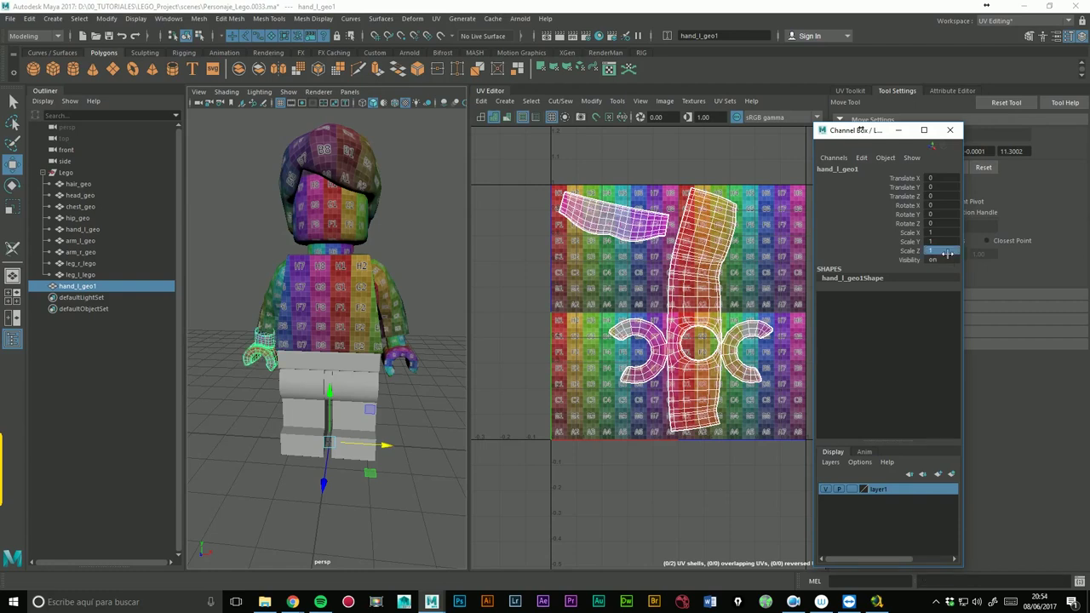
{"action": "key", "text": "ctrl+z"}
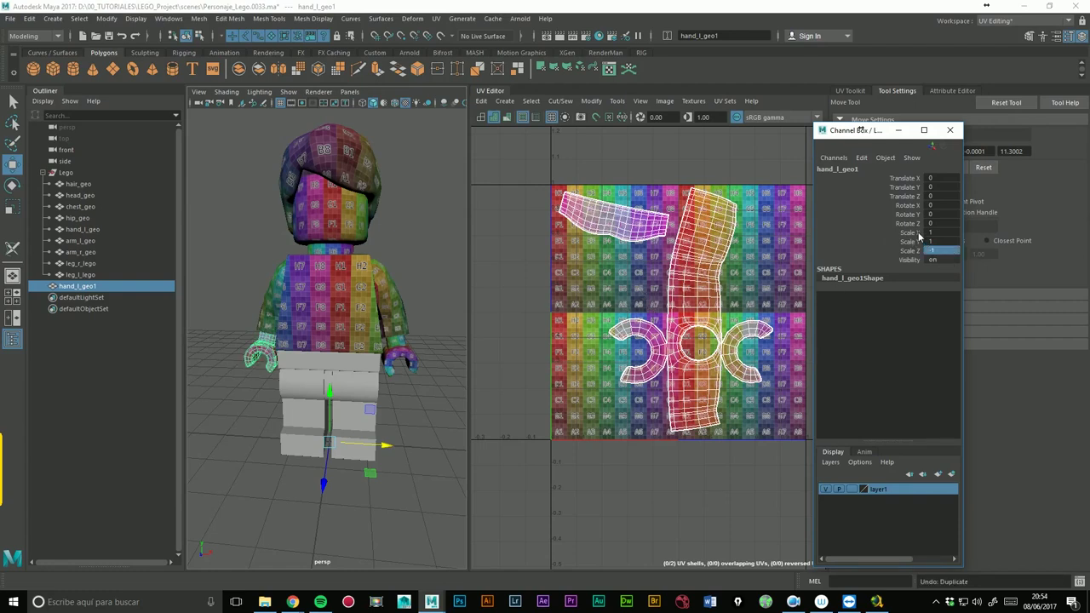
- Freeze the hand's scale channels, then undo back to the unfrozen Rotate Y 180 state
{"action": "left_click_drag", "start_coordinate": [919, 235], "coordinate": [912, 249]}
{"action": "right_click", "coordinate": [910, 239]}
{"action": "mouse_move", "coordinate": [931, 436]}
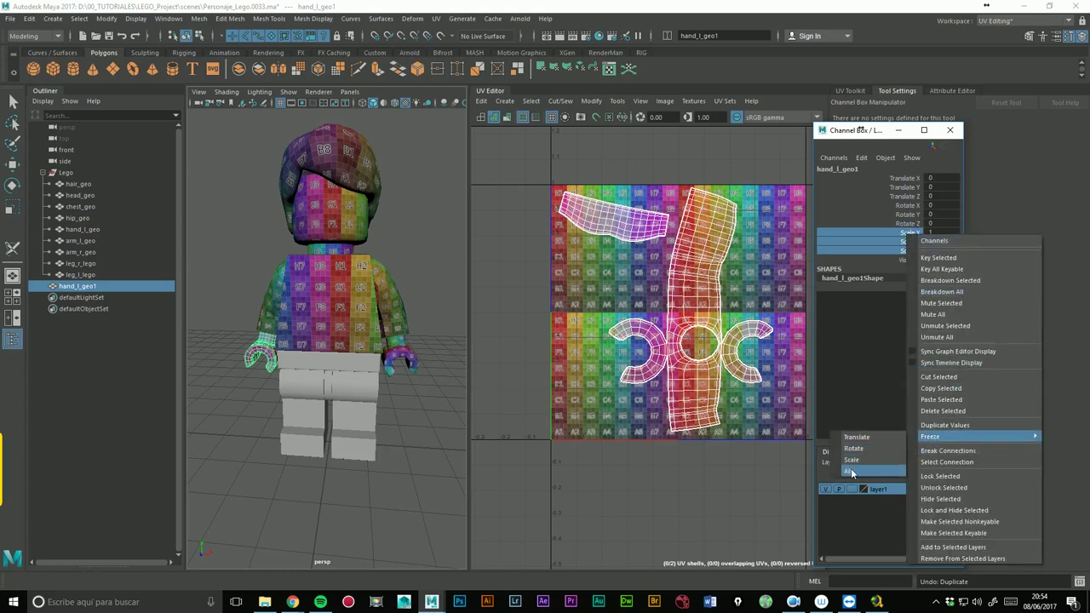
{"action": "left_click", "coordinate": [863, 472]}
{"action": "mouse_move", "coordinate": [361, 379]}
{"action": "left_mouse_down", "text": "alt"}
{"action": "mouse_move", "coordinate": [273, 452]}
{"action": "mouse_move", "coordinate": [292, 414]}
{"action": "mouse_move", "coordinate": [280, 392]}
{"action": "left_mouse_up", "text": "alt"}
{"action": "left_click", "coordinate": [272, 451]}
{"action": "key", "text": "ctrl+z"}
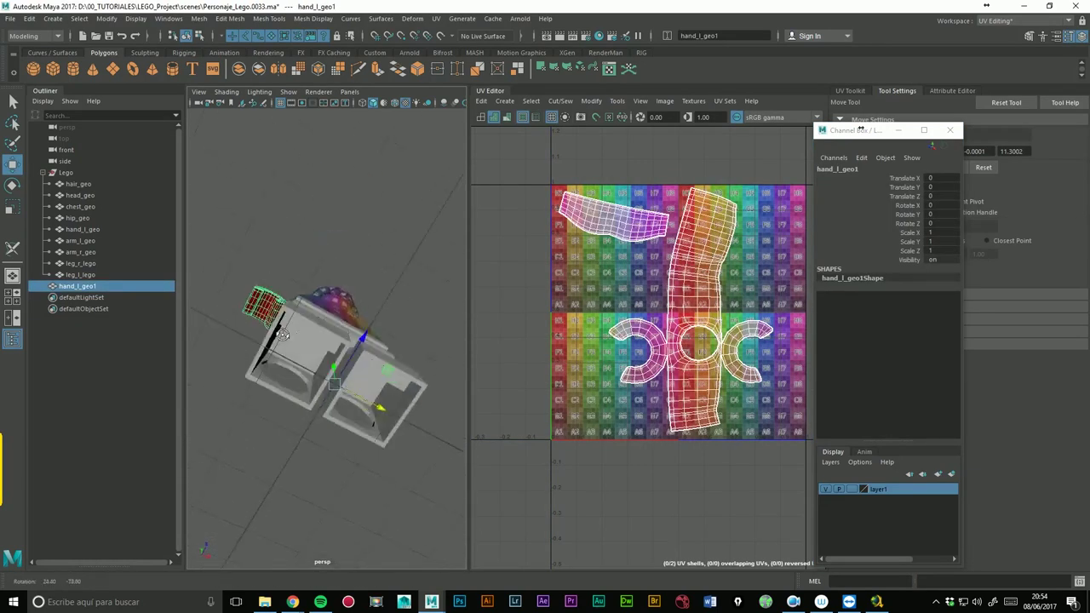
{"action": "key", "text": "ctrl+z"}
{"action": "key", "text": "ctrl+z"}
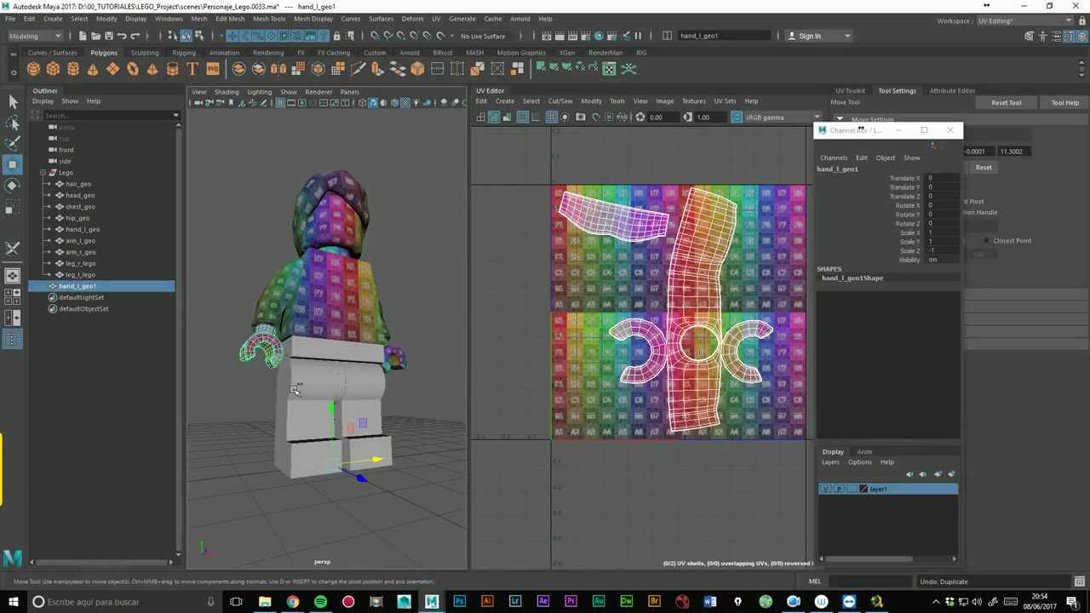
{"action": "key", "text": "ctrl+z"}
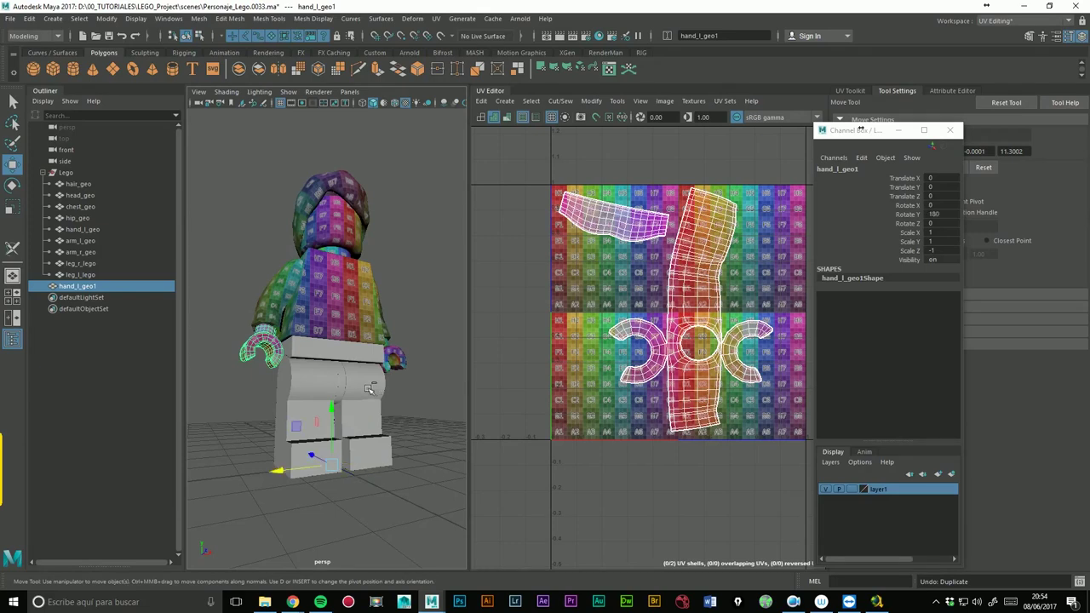
{"action": "key", "text": "ctrl+z"}
{"action": "key", "text": "ctrl+z"}
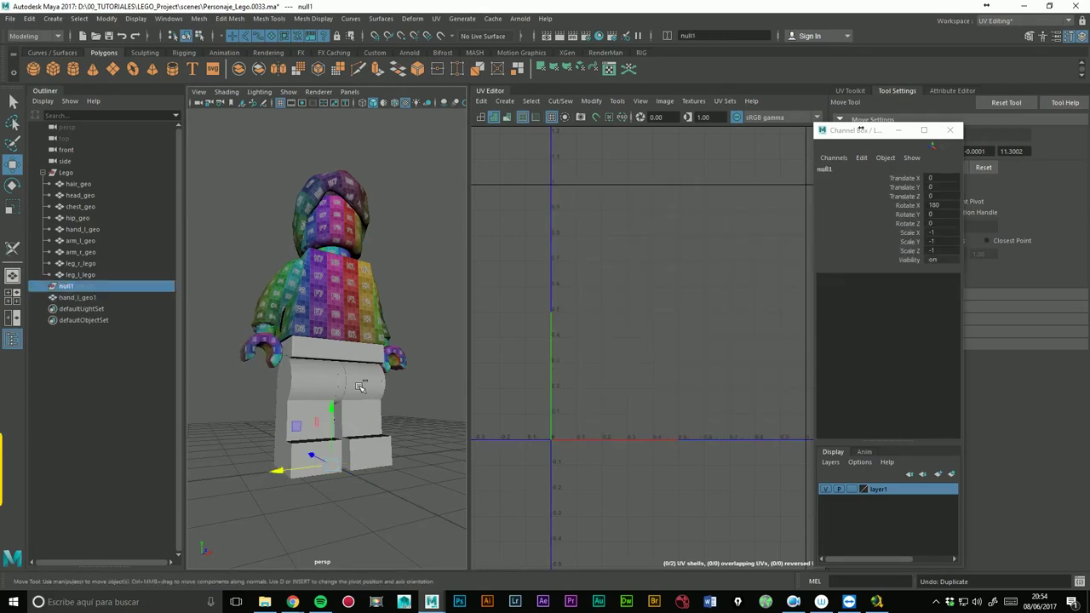
- Select all of hand_l_geo1's translate, rotate and scale channels and apply Freeze > All
{"action": "left_click", "coordinate": [83, 299]}
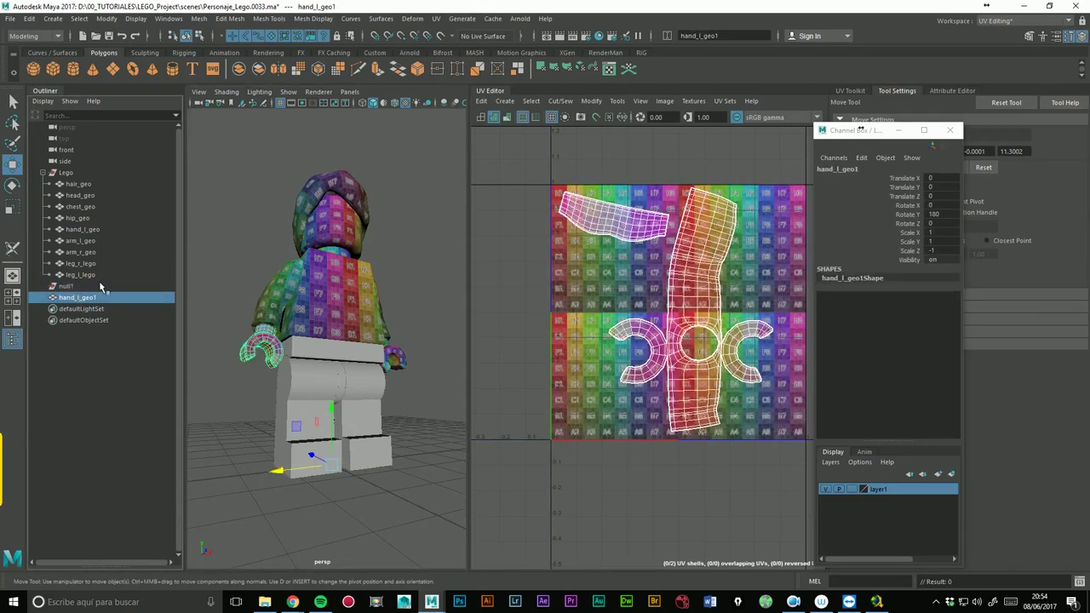
{"action": "left_click_drag", "start_coordinate": [904, 180], "coordinate": [900, 253]}
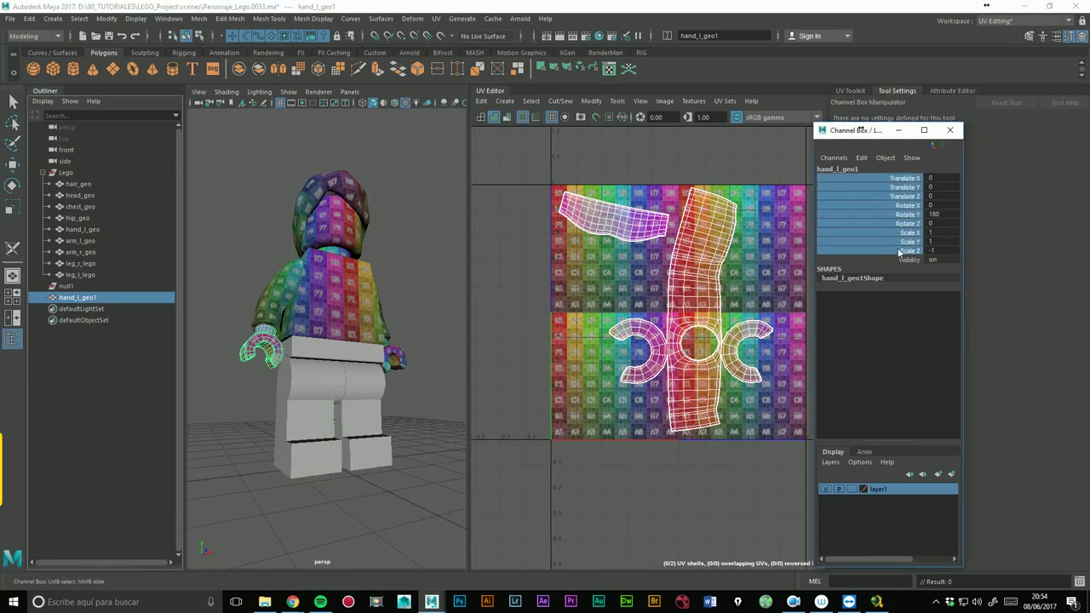
{"action": "right_click", "coordinate": [908, 239]}
{"action": "mouse_move", "coordinate": [932, 438]}
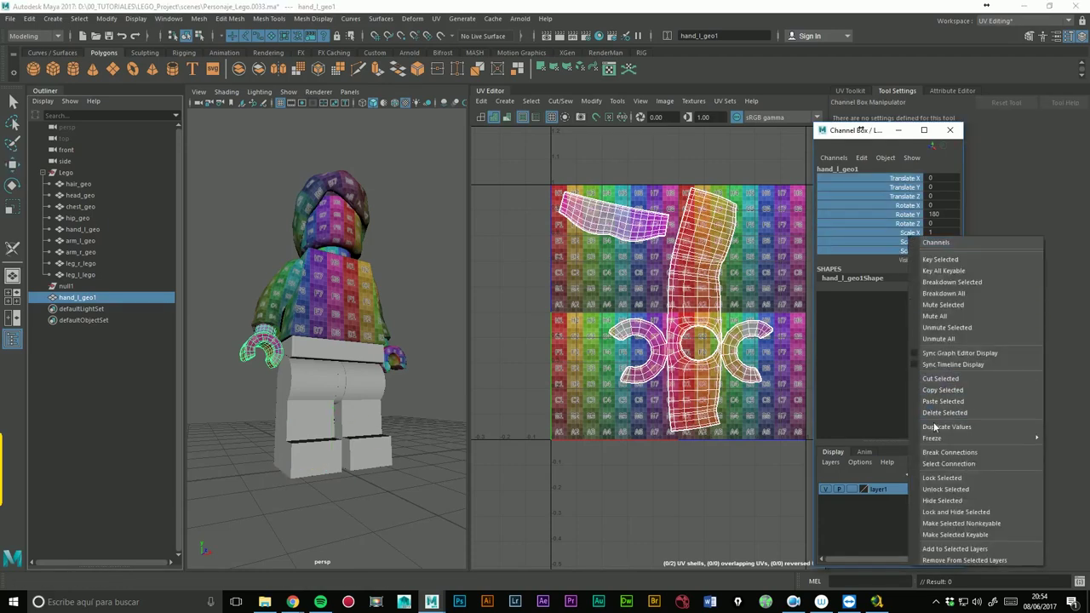
{"action": "left_click", "coordinate": [846, 472]}
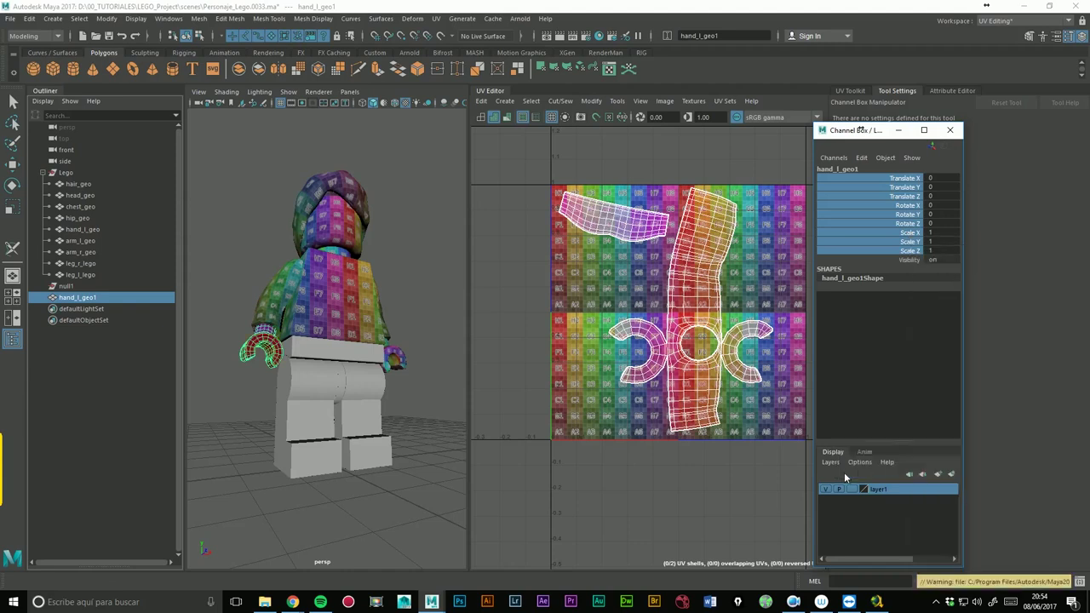
- Orbit and zoom around the figure to inspect the mirrored hand, then reselect it
{"action": "left_click_drag", "start_coordinate": [400, 392], "coordinate": [418, 433], "text": "alt"}
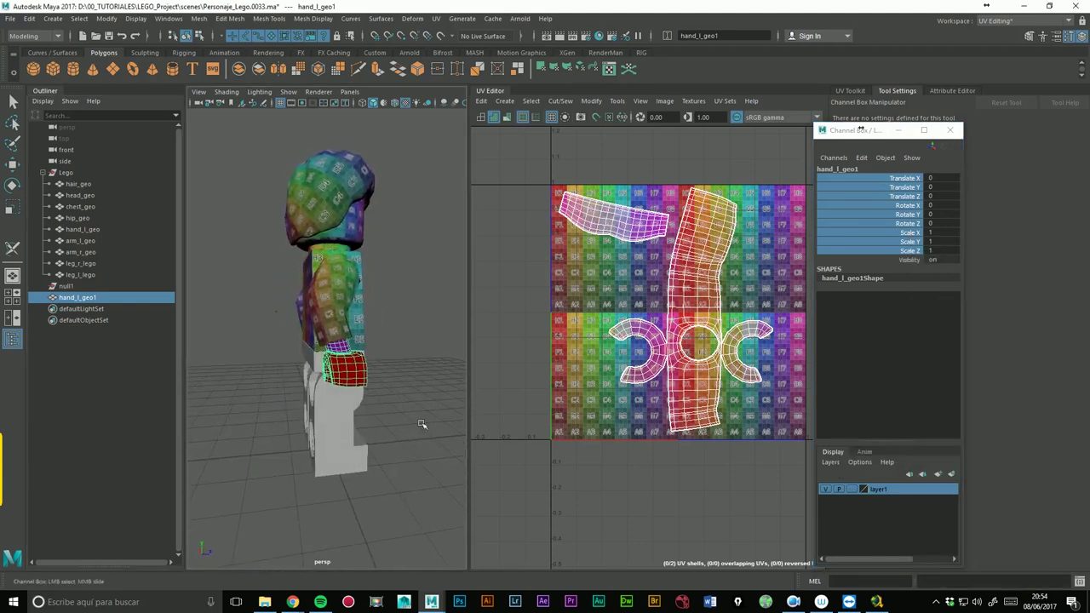
{"action": "right_click_drag", "start_coordinate": [419, 418], "coordinate": [447, 387], "text": "alt"}
{"action": "left_click_drag", "start_coordinate": [447, 388], "coordinate": [418, 372], "text": "alt"}
{"action": "mouse_move", "coordinate": [419, 371]}
{"action": "right_mouse_down", "text": "alt"}
{"action": "mouse_move", "coordinate": [391, 373]}
{"action": "mouse_move", "coordinate": [405, 397]}
{"action": "right_mouse_up", "text": "alt"}
{"action": "left_click", "coordinate": [405, 398]}
{"action": "key", "text": "w"}
{"action": "mouse_move", "coordinate": [347, 383]}
{"action": "left_mouse_down", "text": "alt"}
{"action": "mouse_move", "coordinate": [258, 381]}
{"action": "mouse_move", "coordinate": [324, 357]}
{"action": "mouse_move", "coordinate": [358, 366]}
{"action": "left_mouse_up", "text": "alt"}
{"action": "left_click", "coordinate": [258, 381]}
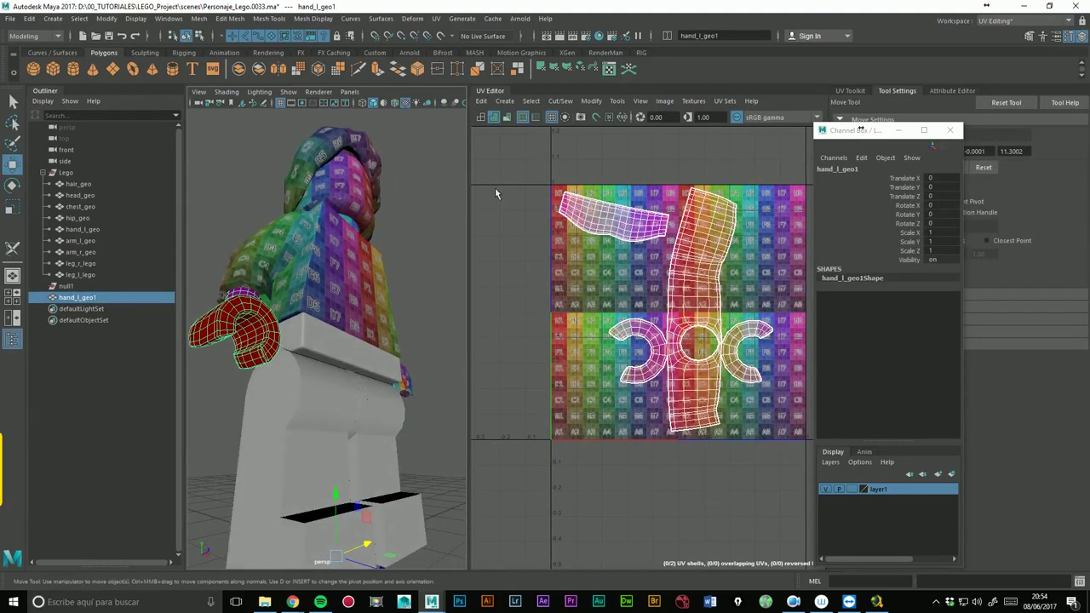
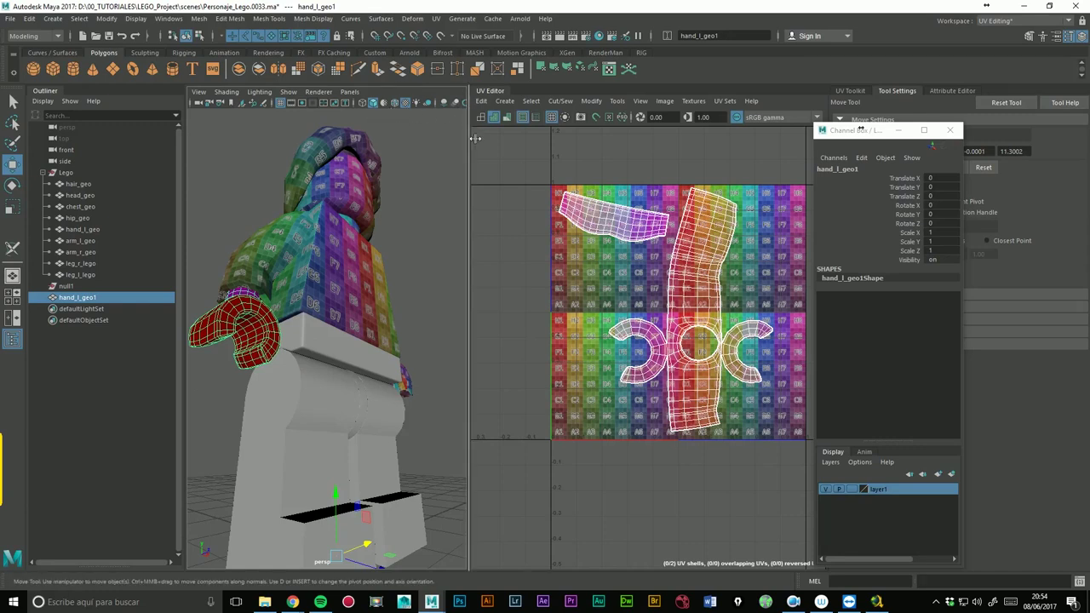
- Isolate the left hand, select all its faces and conform their normals
{"action": "left_click_drag", "start_coordinate": [471, 138], "coordinate": [594, 161]}
{"action": "right_click_drag", "start_coordinate": [474, 161], "coordinate": [320, 379], "text": "alt"}
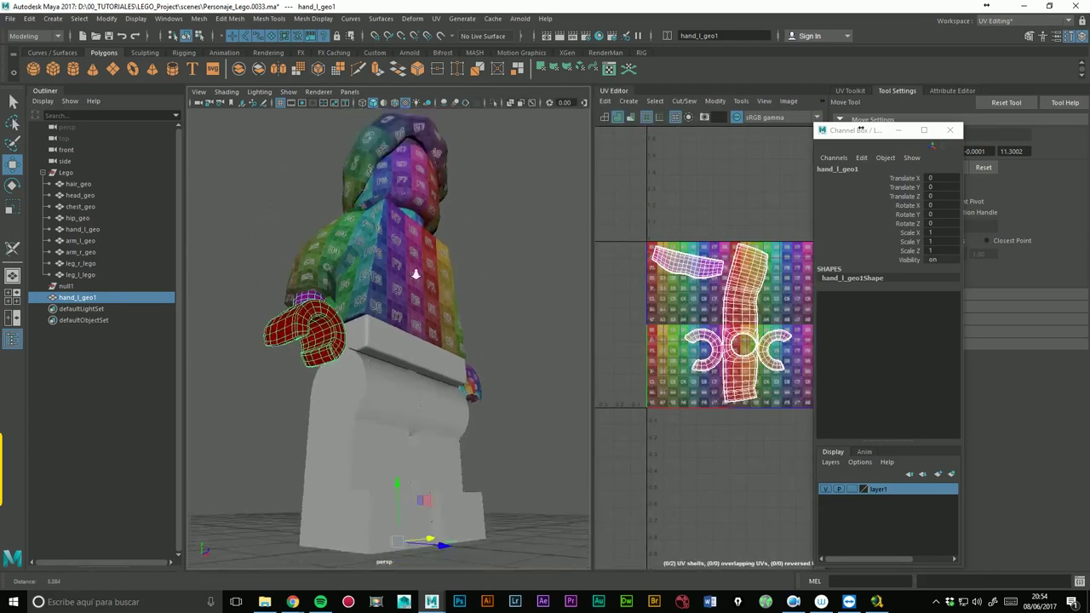
{"action": "mouse_move", "coordinate": [320, 378]}
{"action": "left_mouse_down", "text": "alt"}
{"action": "mouse_move", "coordinate": [253, 397]}
{"action": "mouse_move", "coordinate": [307, 393]}
{"action": "left_mouse_up", "text": "alt"}
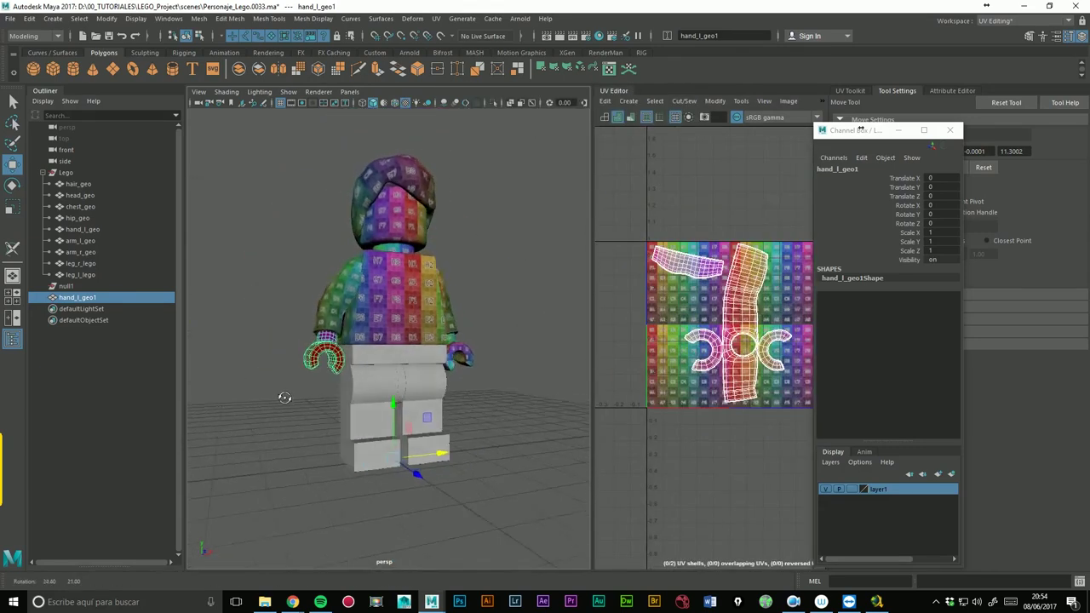
{"action": "left_click", "coordinate": [493, 102]}
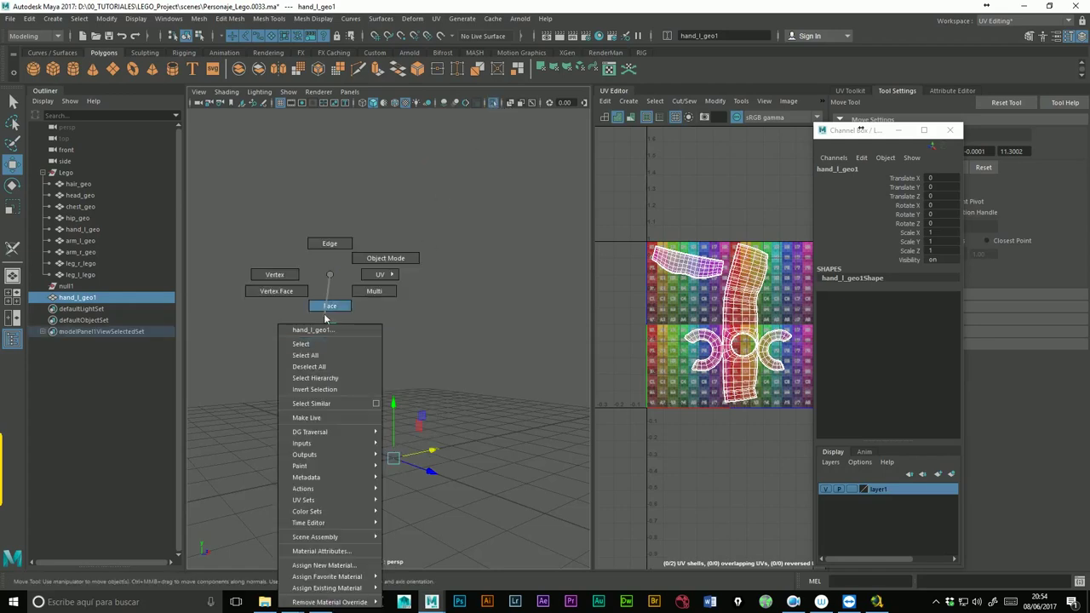
{"action": "right_click_drag", "start_coordinate": [339, 359], "coordinate": [329, 306]}
{"action": "left_click_drag", "start_coordinate": [248, 276], "coordinate": [509, 460]}
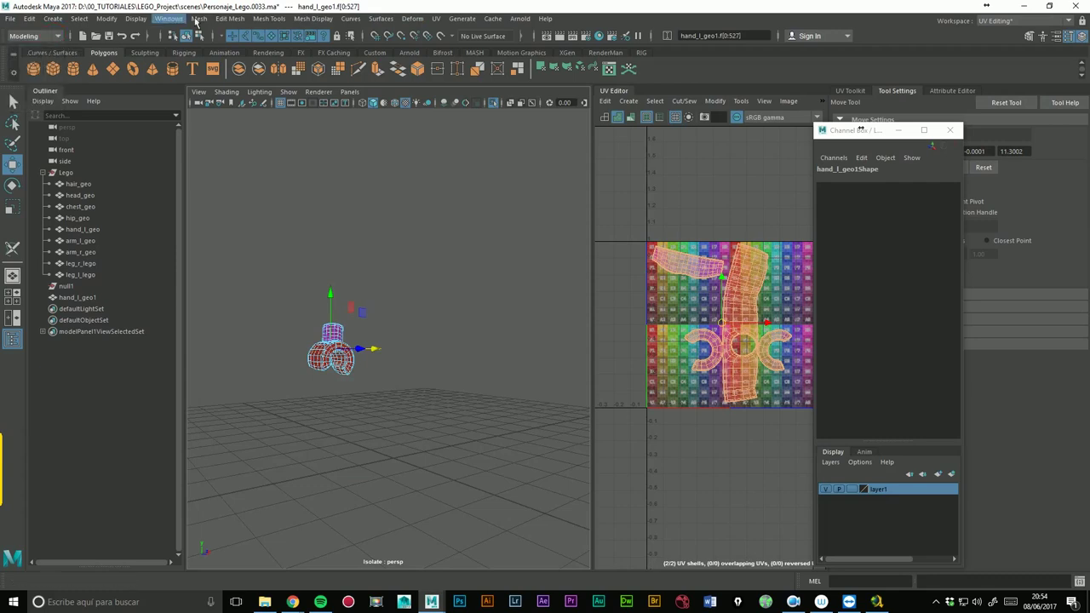
{"action": "left_click", "coordinate": [314, 19]}
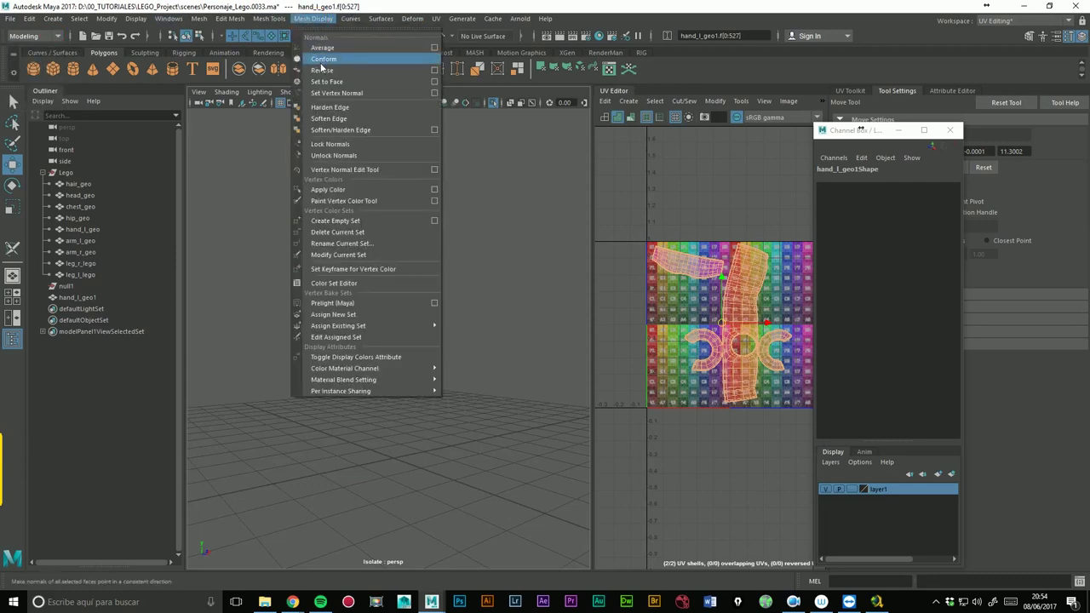
{"action": "left_click", "coordinate": [324, 59]}
- Frame the hand, close the floating Channel Box and clear the selection
{"action": "scroll", "coordinate": [477, 324], "scroll_direction": "up", "scroll_amount": 5}
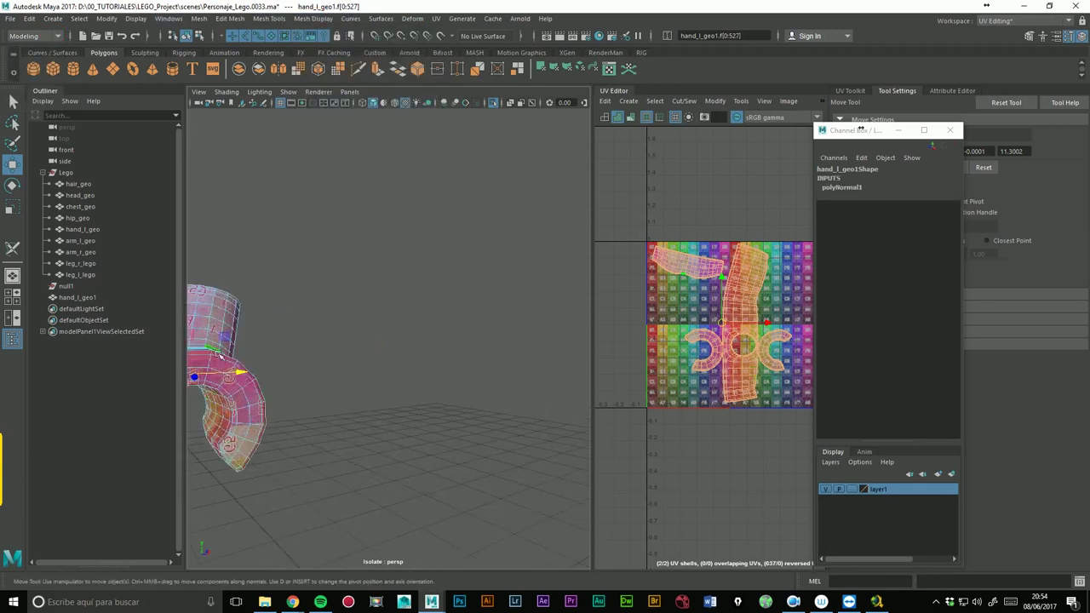
{"action": "right_click_drag", "start_coordinate": [223, 315], "coordinate": [285, 268]}
{"action": "key", "text": "f"}
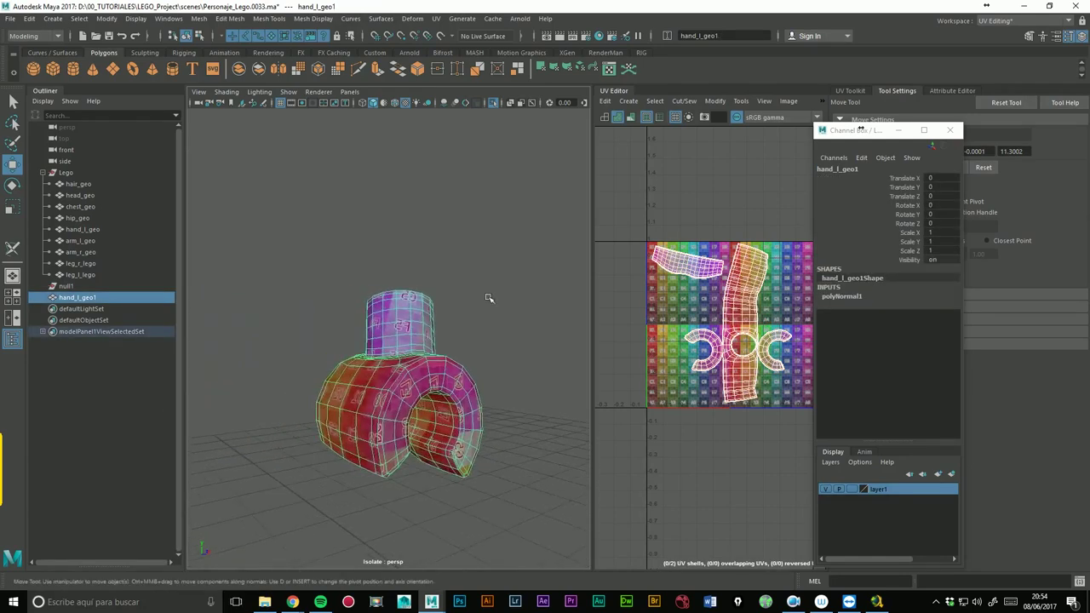
{"action": "middle_click_drag", "start_coordinate": [477, 292], "coordinate": [379, 281], "text": "alt"}
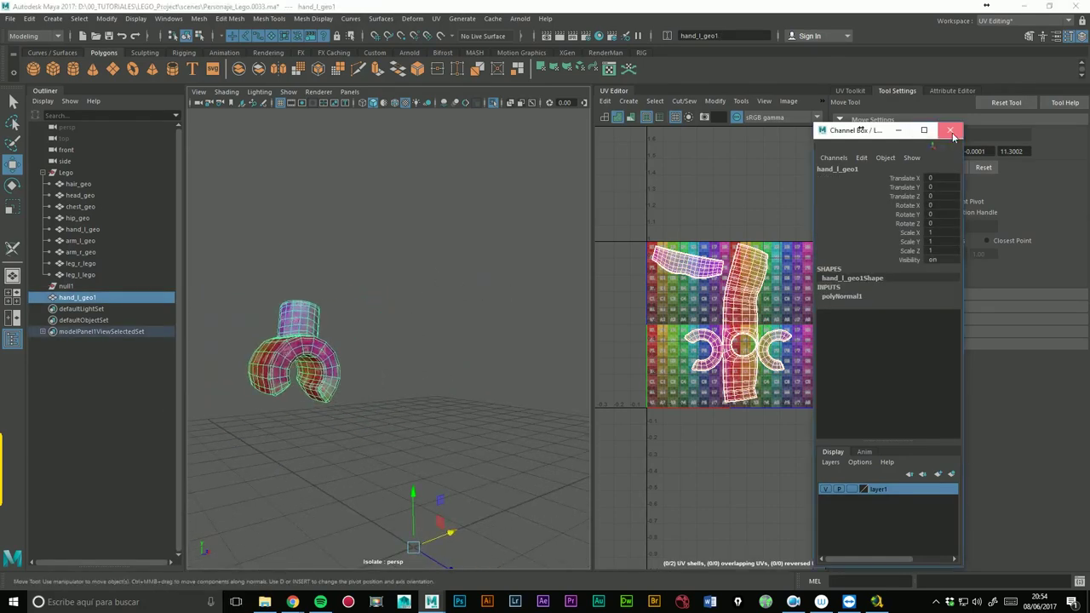
{"action": "left_click", "coordinate": [950, 129]}
{"action": "left_click", "coordinate": [448, 287]}
- Rename hand_l_geo1 to hand_r_geo in the Outliner
{"action": "left_click", "coordinate": [359, 339]}
{"action": "mouse_move", "coordinate": [360, 339]}
{"action": "left_mouse_down", "text": "alt"}
{"action": "mouse_move", "coordinate": [512, 296]}
{"action": "mouse_move", "coordinate": [421, 336]}
{"action": "left_mouse_up", "text": "alt"}
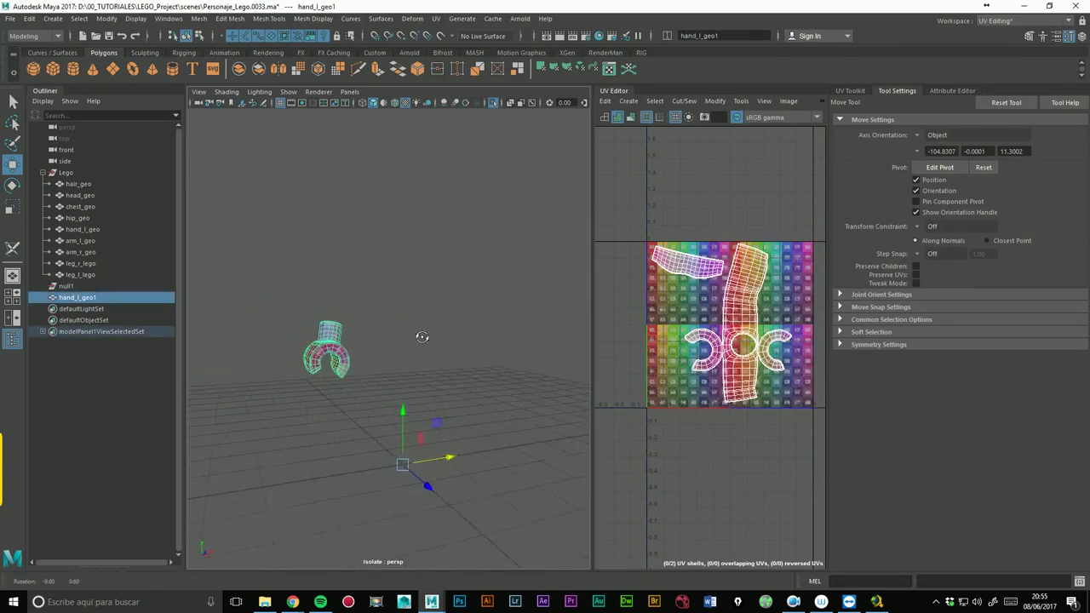
{"action": "double_click", "coordinate": [95, 299]}
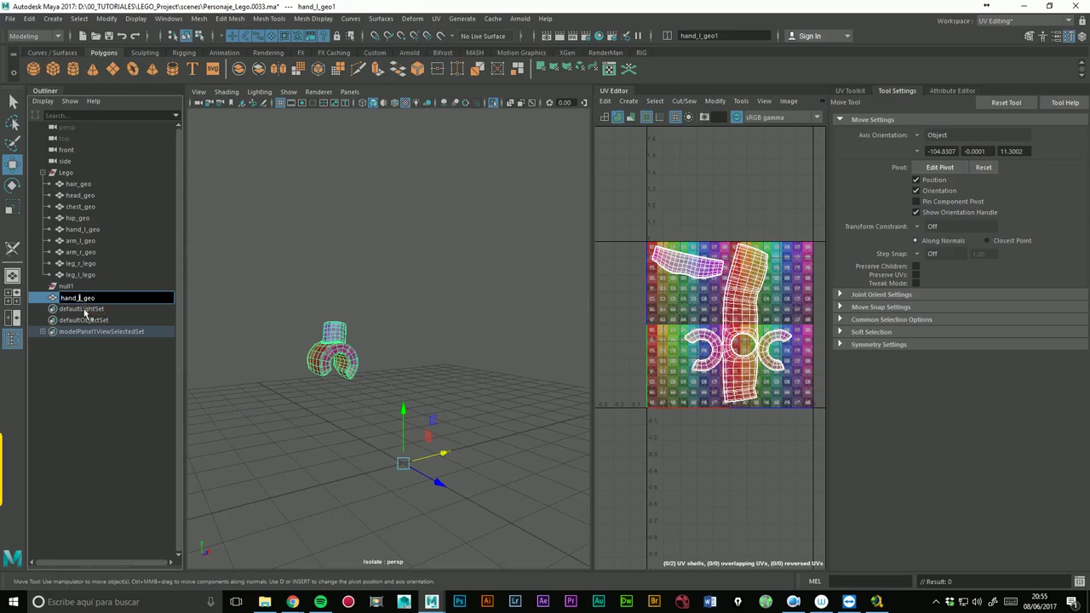
{"action": "key", "text": "BackSpace"}
{"action": "type", "text": "r"}
{"action": "key", "text": "Return"}
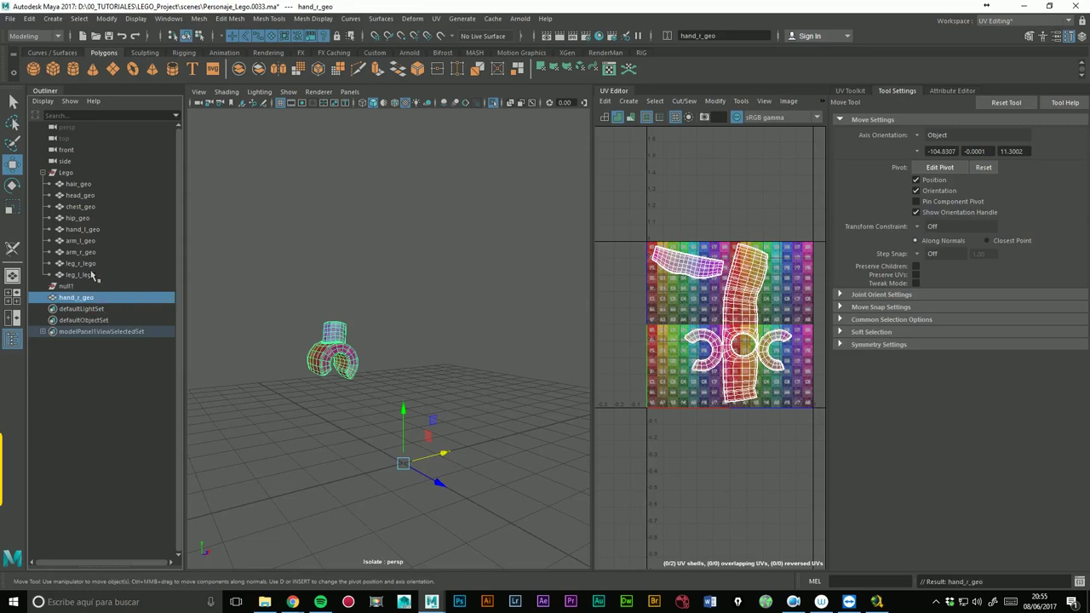
- Delete null1 and turn off Isolate Select to show the whole Lego figure
{"action": "left_click", "coordinate": [81, 285]}
{"action": "key", "text": "Delete"}
{"action": "left_click", "coordinate": [83, 287]}
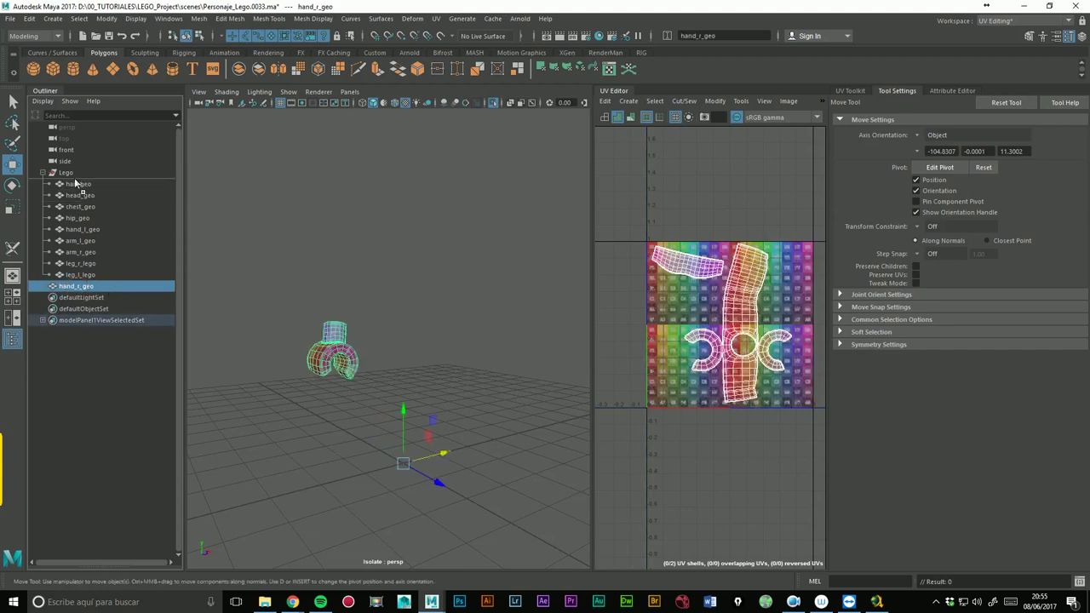
{"action": "left_click", "coordinate": [373, 254]}
{"action": "left_click", "coordinate": [493, 102]}
{"action": "mouse_move", "coordinate": [400, 298]}
{"action": "left_mouse_down", "text": "alt"}
{"action": "mouse_move", "coordinate": [458, 300]}
{"action": "mouse_move", "coordinate": [462, 287]}
{"action": "left_mouse_up", "text": "alt"}
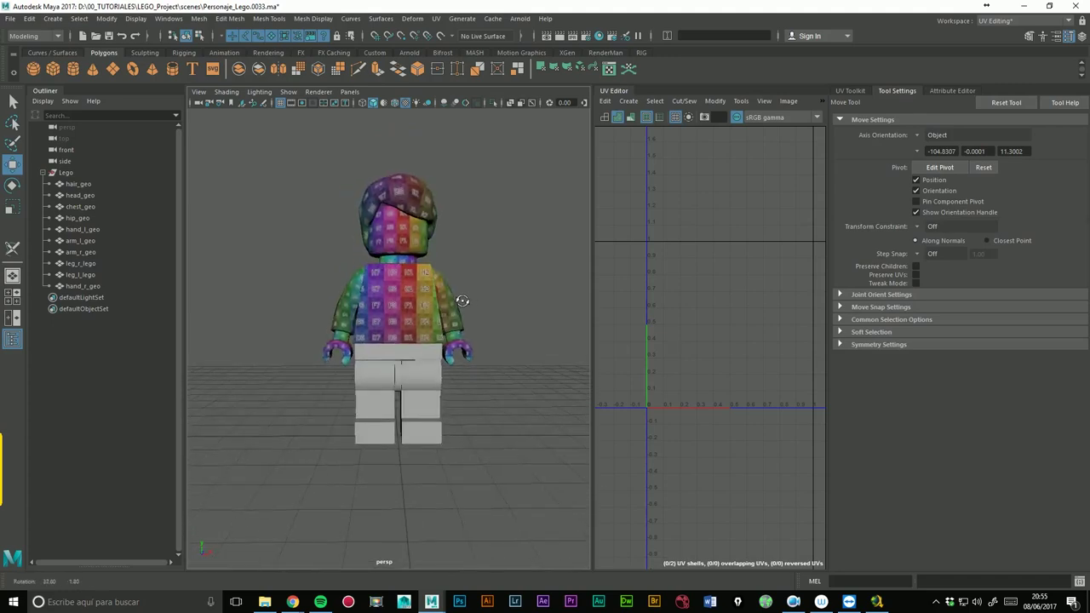
{"action": "scroll", "coordinate": [412, 292], "scroll_direction": "up", "scroll_amount": 2}
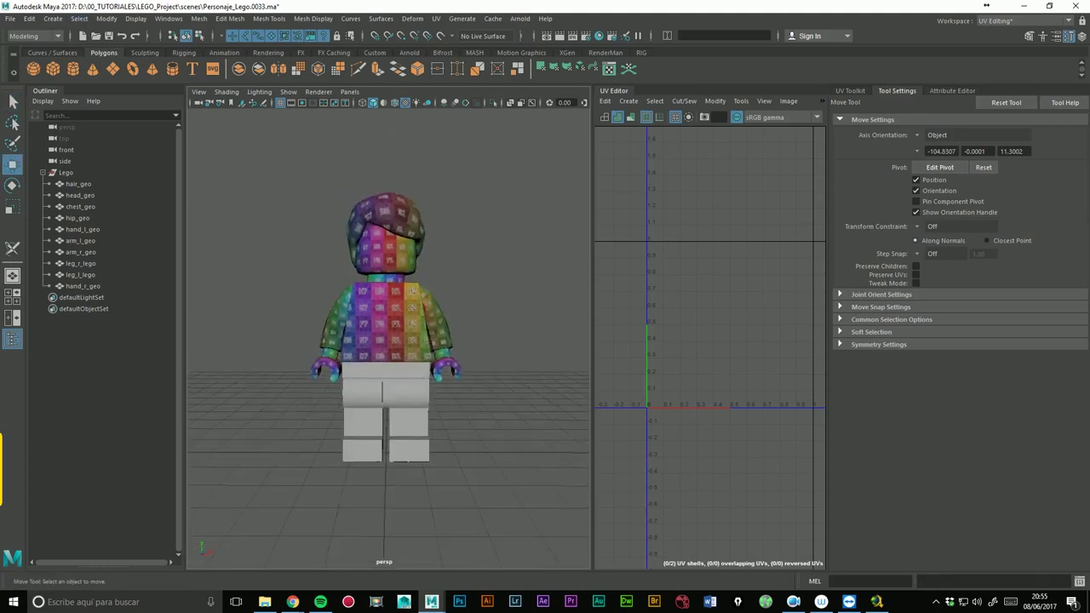
- Select hip_geo and isolate it in the viewport
{"action": "left_click", "coordinate": [409, 381]}
{"action": "middle_click_drag", "start_coordinate": [438, 268], "coordinate": [383, 229], "text": "alt"}
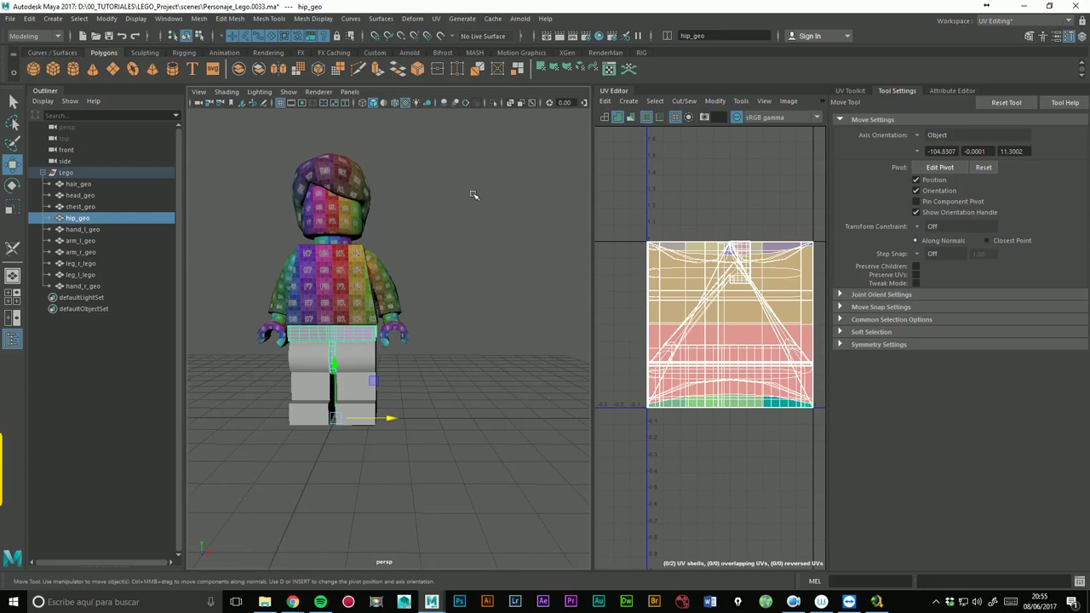
{"action": "left_click", "coordinate": [493, 103]}
{"action": "left_click_drag", "start_coordinate": [455, 194], "coordinate": [594, 269], "text": "alt"}
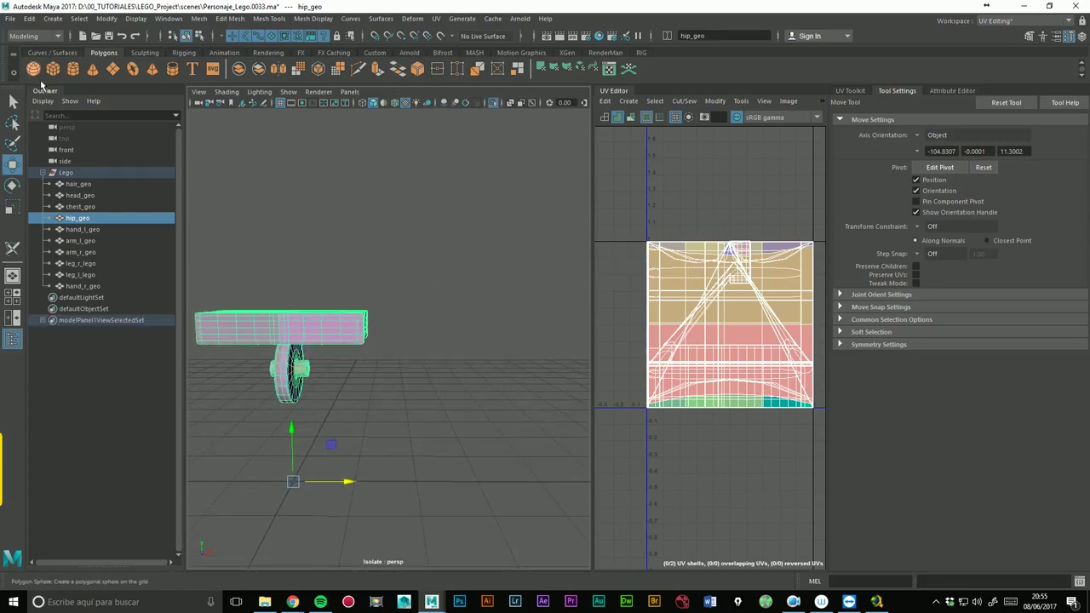
{"action": "left_click", "coordinate": [47, 92]}
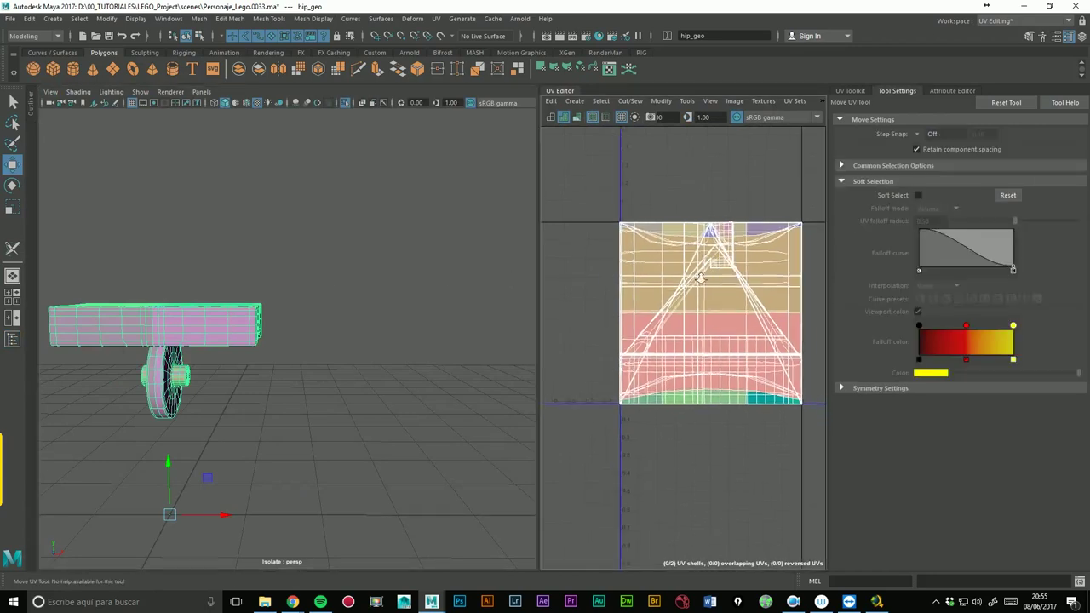
- Select all hip edges and stitch the 76 UV shells into a single shell
{"action": "left_click", "coordinate": [852, 92]}
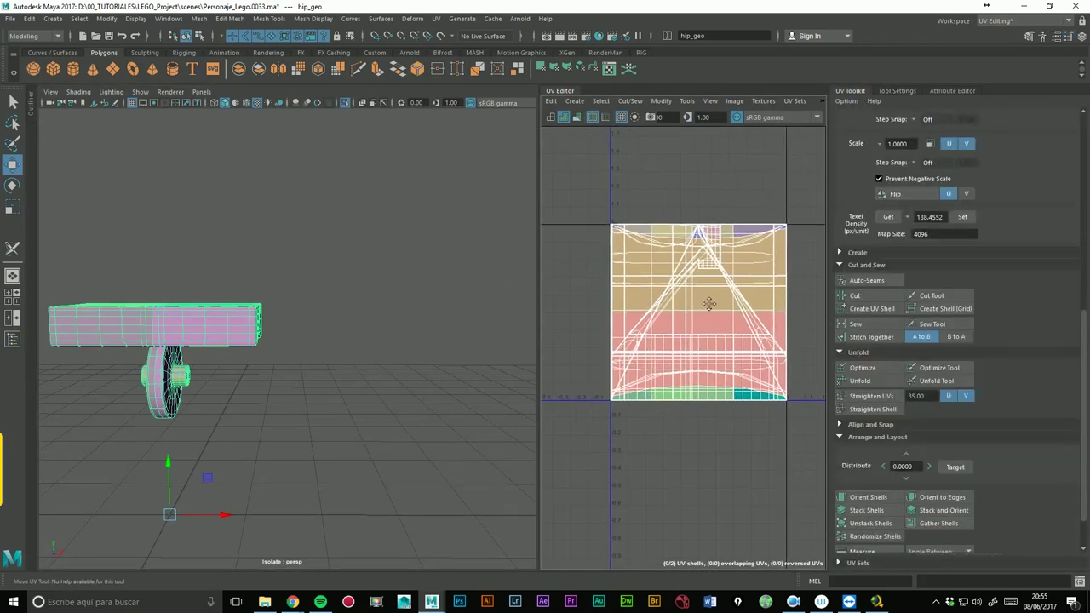
{"action": "middle_click_drag", "start_coordinate": [718, 272], "coordinate": [676, 287], "text": "alt"}
{"action": "right_click_drag", "start_coordinate": [676, 287], "coordinate": [725, 287]}
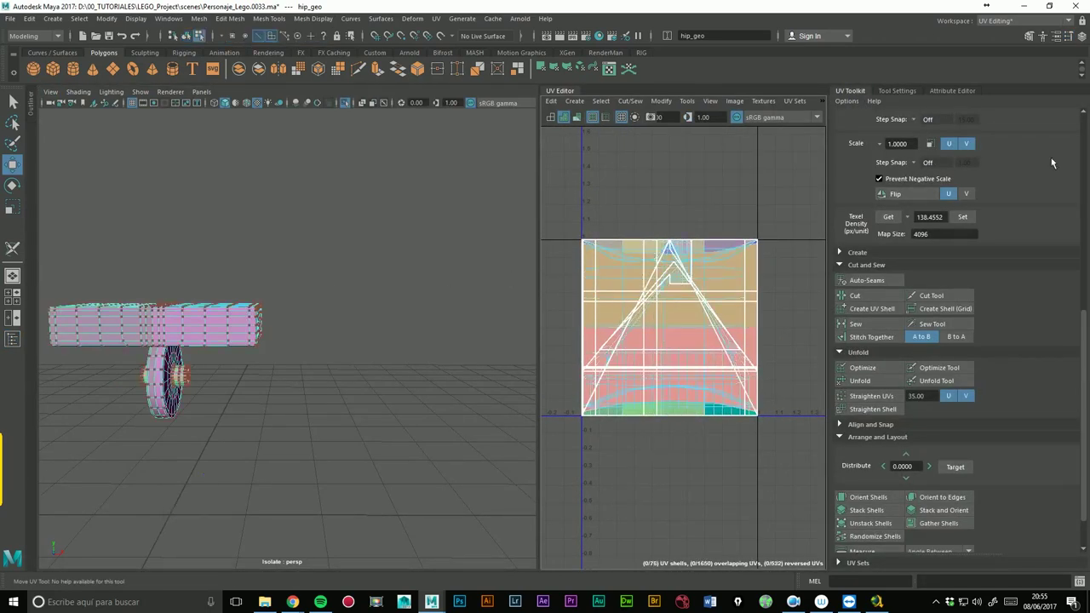
{"action": "scroll", "coordinate": [1088, 331], "scroll_direction": "up", "scroll_amount": 10}
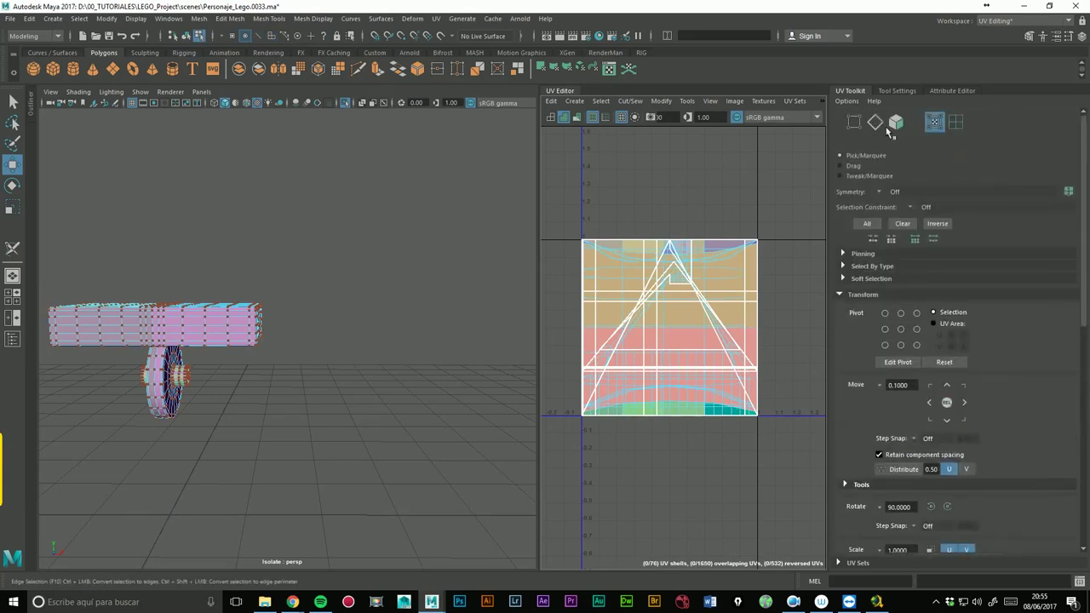
{"action": "left_click", "coordinate": [876, 122]}
{"action": "left_click_drag", "start_coordinate": [566, 202], "coordinate": [708, 329]}
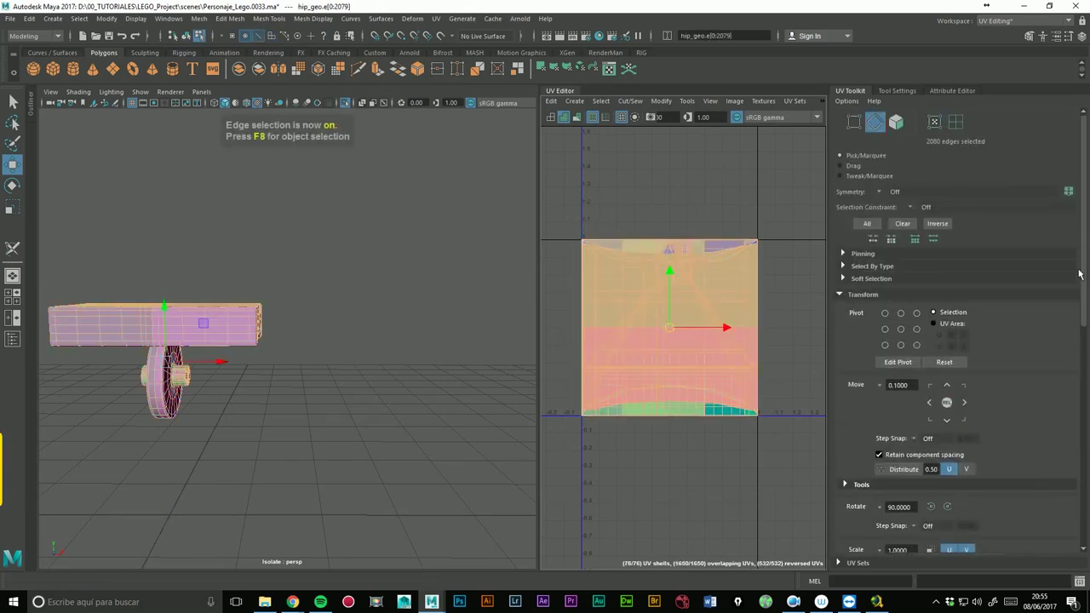
{"action": "left_click_drag", "start_coordinate": [1083, 267], "coordinate": [1084, 493]}
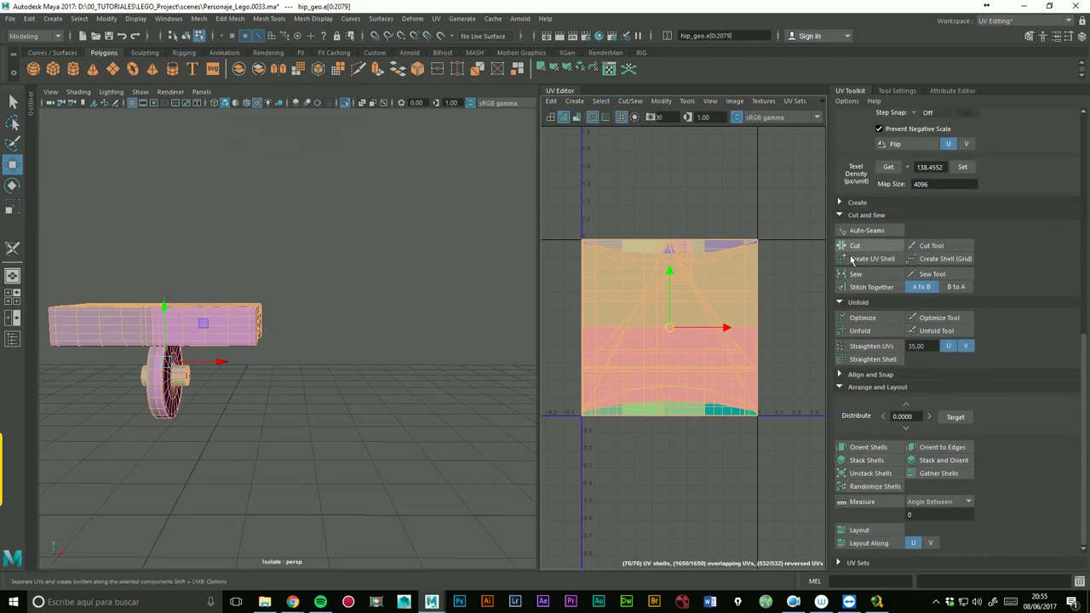
{"action": "left_click", "coordinate": [862, 287]}
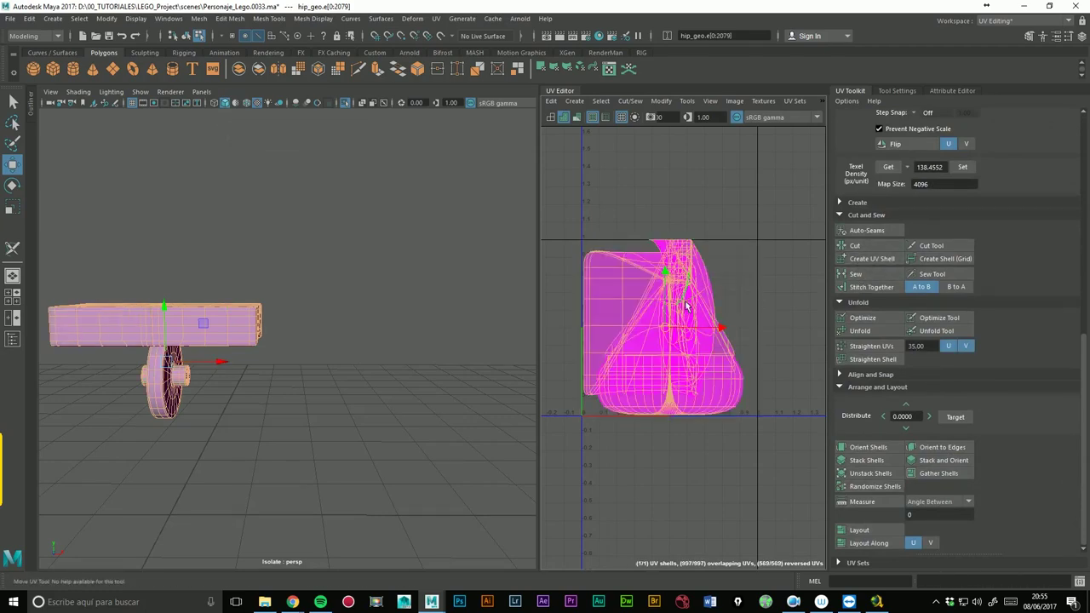
- Frame the hip at a three-quarter angle and undo the last UV layout change
{"action": "key", "text": "f"}
{"action": "left_click_drag", "start_coordinate": [366, 345], "coordinate": [286, 349], "text": "alt"}
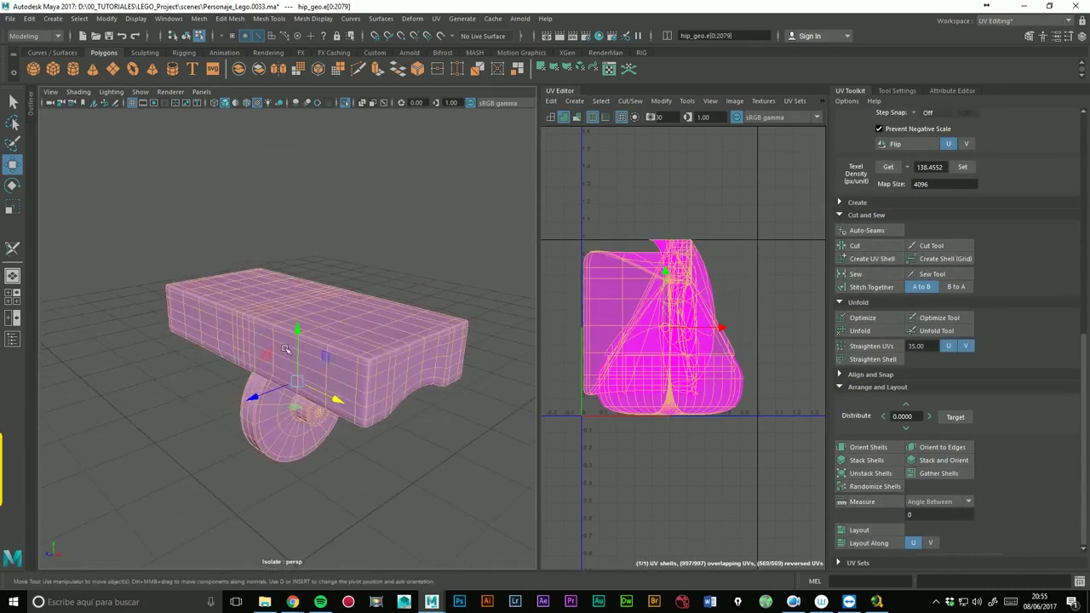
{"action": "right_click_drag", "start_coordinate": [286, 349], "coordinate": [443, 317], "text": "alt"}
{"action": "key", "text": "ctrl+z"}
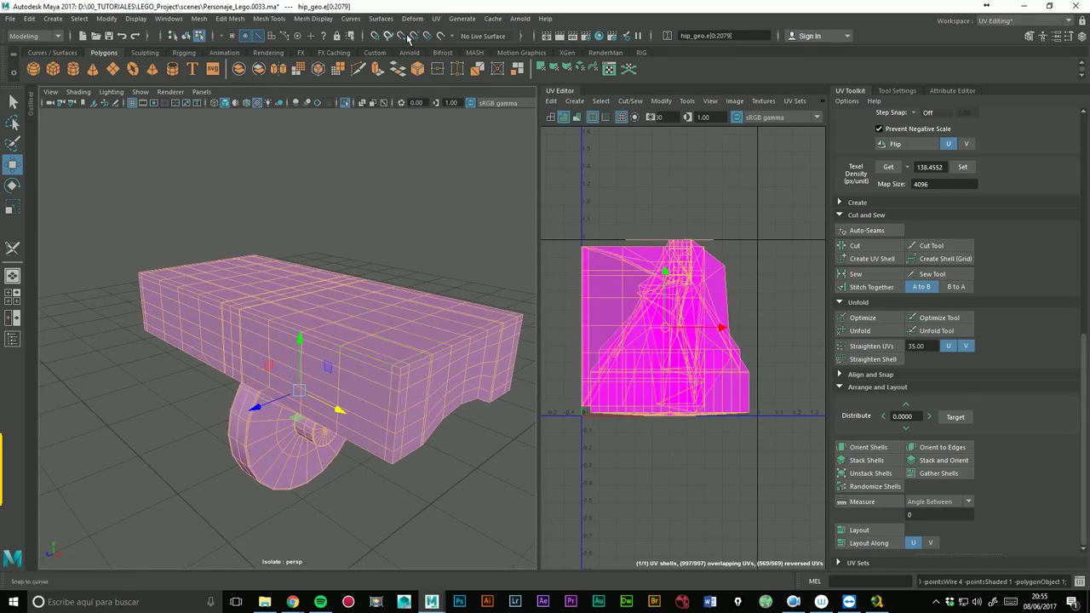
{"action": "left_click", "coordinate": [435, 18]}
- Cut UV seams along a hip edge and the hip's right edge with 3D Cut and Sew
{"action": "left_click", "coordinate": [469, 271]}
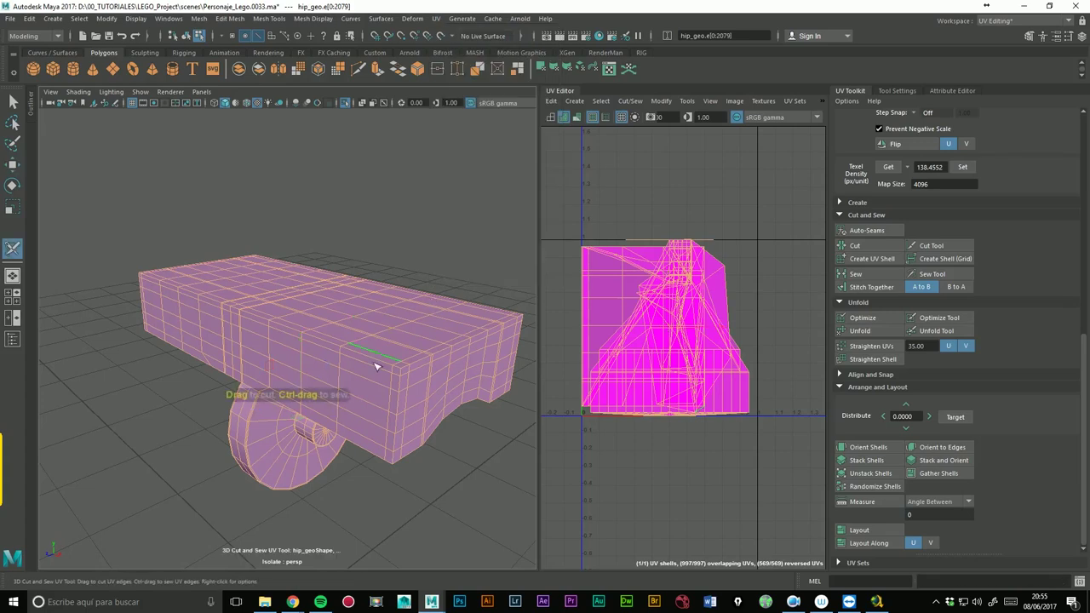
{"action": "mouse_move", "coordinate": [409, 374]}
{"action": "left_mouse_down"}
{"action": "mouse_move", "coordinate": [451, 380]}
{"action": "mouse_move", "coordinate": [252, 407]}
{"action": "mouse_move", "coordinate": [377, 348]}
{"action": "mouse_move", "coordinate": [443, 341]}
{"action": "left_mouse_up"}
{"action": "mouse_move", "coordinate": [324, 395]}
{"action": "left_mouse_down", "text": "alt"}
{"action": "mouse_move", "coordinate": [316, 382]}
{"action": "mouse_move", "coordinate": [283, 381]}
{"action": "mouse_move", "coordinate": [309, 378]}
{"action": "mouse_move", "coordinate": [316, 358]}
{"action": "mouse_move", "coordinate": [312, 279]}
{"action": "mouse_move", "coordinate": [458, 311]}
{"action": "mouse_move", "coordinate": [358, 268]}
{"action": "left_mouse_up", "text": "alt"}
{"action": "left_click", "coordinate": [358, 267]}
{"action": "left_click_drag", "start_coordinate": [358, 333], "coordinate": [452, 281], "text": "alt"}
{"action": "scroll", "coordinate": [457, 273], "scroll_direction": "up", "scroll_amount": 5}
{"action": "scroll", "coordinate": [457, 272], "scroll_direction": "up", "scroll_amount": 2}
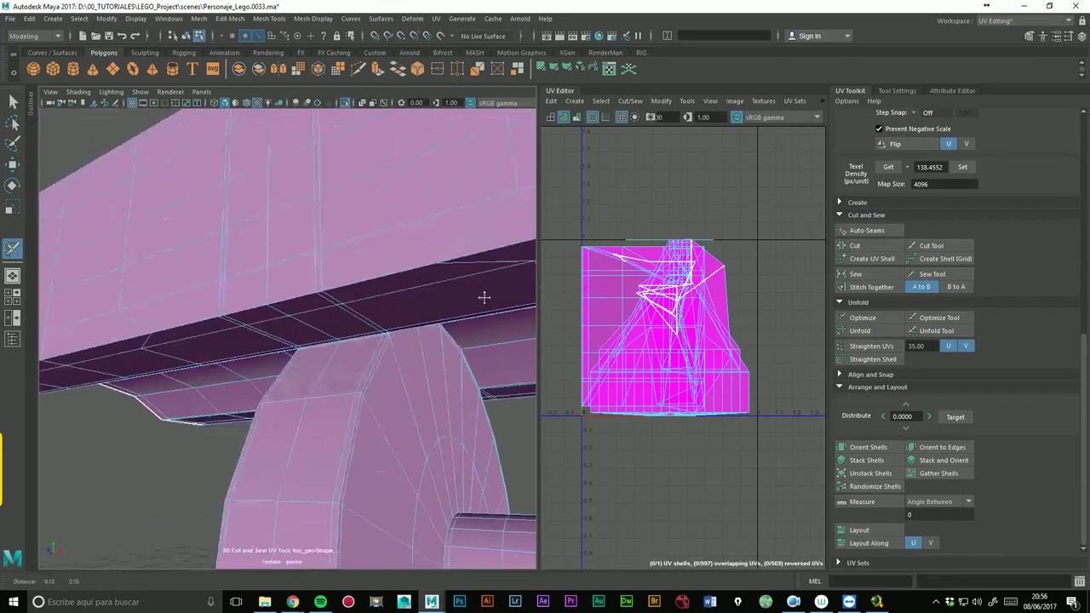
{"action": "scroll", "coordinate": [346, 326], "scroll_direction": "up", "scroll_amount": 2}
{"action": "scroll", "coordinate": [326, 322], "scroll_direction": "up", "scroll_amount": 2}
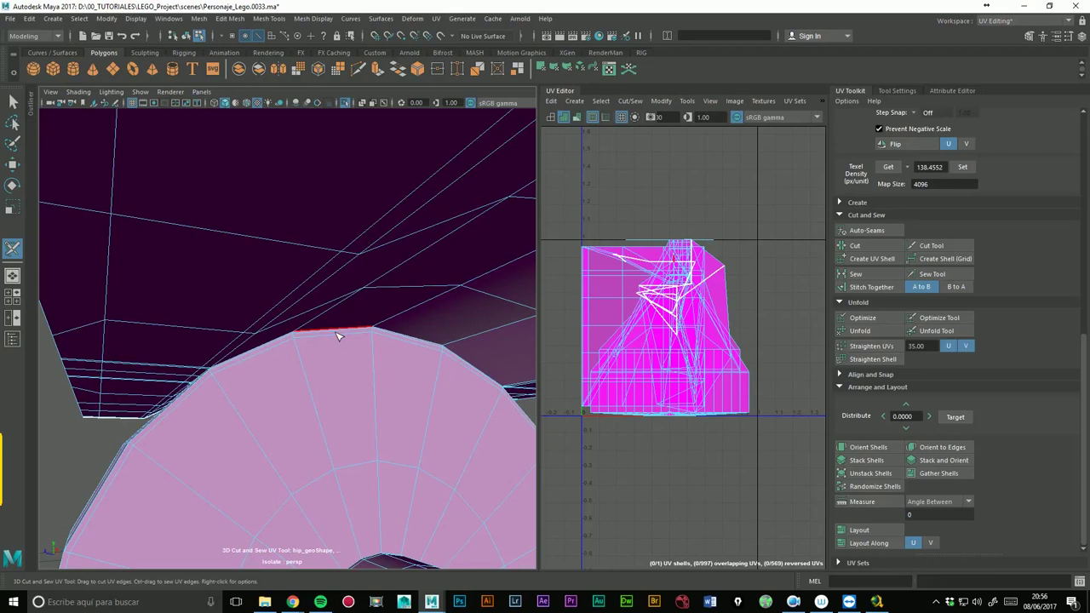
- Cut UV seams along the top arch edge and the next arch edge
{"action": "left_click_drag", "start_coordinate": [338, 338], "coordinate": [410, 338], "text": "alt"}
{"action": "mouse_move", "coordinate": [394, 338]}
{"action": "left_mouse_down", "text": "alt"}
{"action": "mouse_move", "coordinate": [425, 255]}
{"action": "mouse_move", "coordinate": [456, 254]}
{"action": "left_mouse_up", "text": "alt"}
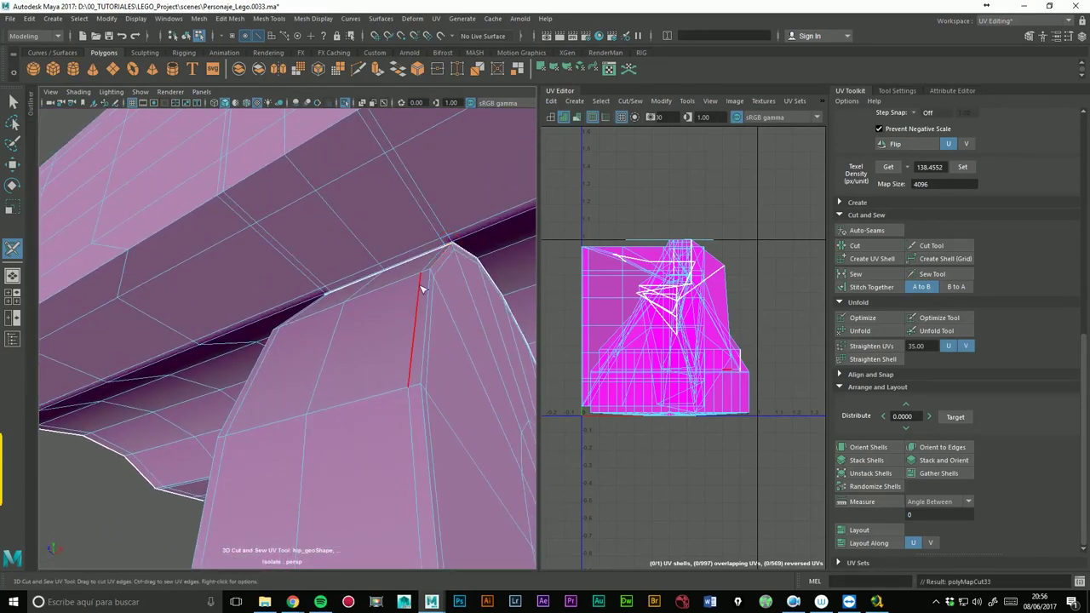
{"action": "left_click_drag", "start_coordinate": [390, 275], "coordinate": [379, 294], "text": "alt"}
{"action": "left_click_drag", "start_coordinate": [269, 292], "coordinate": [382, 261], "text": "alt"}
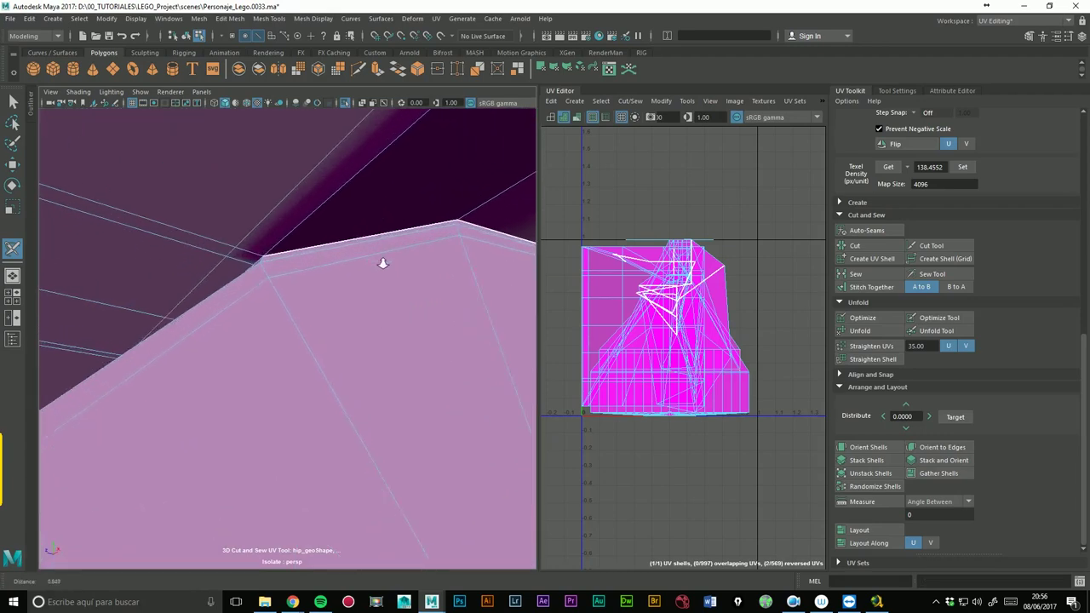
{"action": "left_click_drag", "start_coordinate": [268, 264], "coordinate": [310, 274], "text": "alt"}
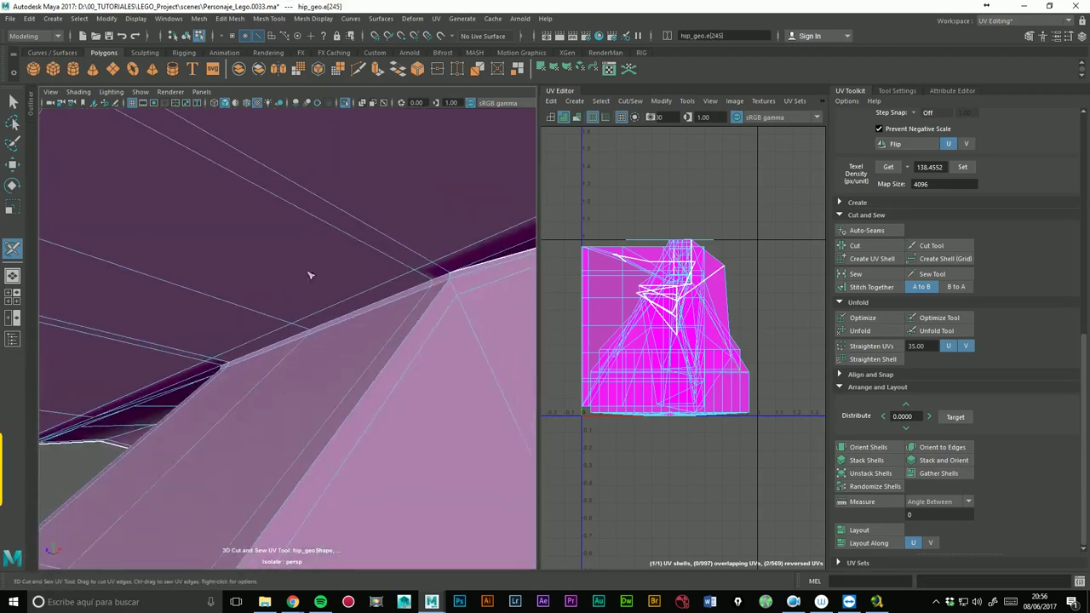
{"action": "left_click", "coordinate": [426, 298]}
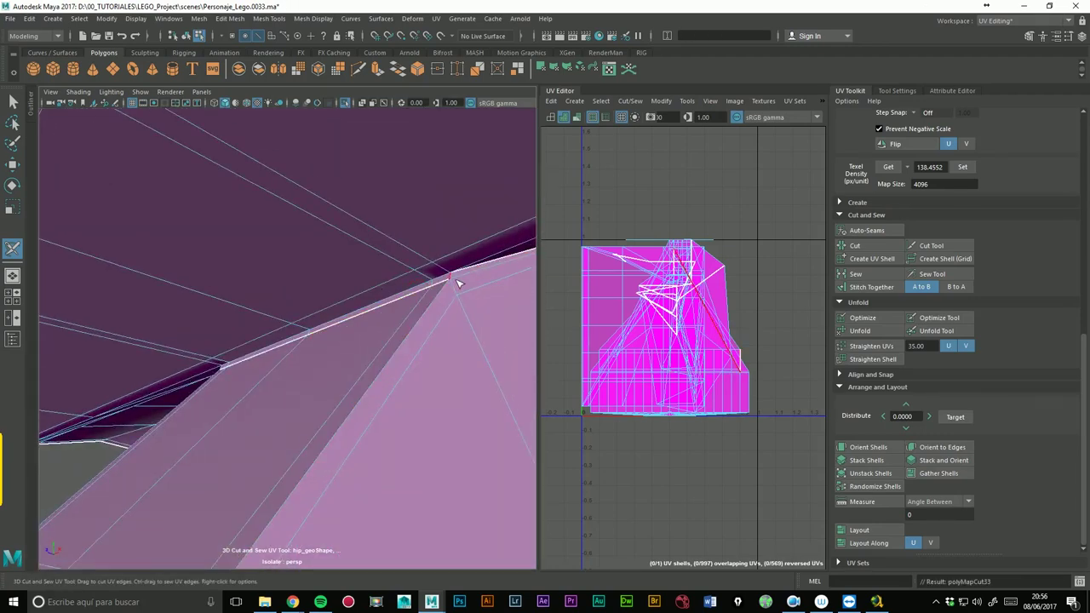
{"action": "mouse_move", "coordinate": [384, 251]}
{"action": "left_mouse_down", "text": "alt"}
{"action": "mouse_move", "coordinate": [348, 236]}
{"action": "mouse_move", "coordinate": [481, 217]}
{"action": "left_mouse_up", "text": "alt"}
{"action": "mouse_move", "coordinate": [384, 317]}
{"action": "left_mouse_down", "text": "alt"}
{"action": "mouse_move", "coordinate": [329, 311]}
{"action": "mouse_move", "coordinate": [349, 317]}
{"action": "mouse_move", "coordinate": [286, 333]}
{"action": "mouse_move", "coordinate": [341, 356]}
{"action": "mouse_move", "coordinate": [417, 349]}
{"action": "left_mouse_up", "text": "alt"}
{"action": "left_click", "coordinate": [417, 339]}
- Cut a seam on the arch corner edge, then inspect beneath the pink arch
{"action": "mouse_move", "coordinate": [443, 279]}
{"action": "left_mouse_down", "text": "alt"}
{"action": "mouse_move", "coordinate": [348, 326]}
{"action": "mouse_move", "coordinate": [450, 323]}
{"action": "mouse_move", "coordinate": [359, 317]}
{"action": "left_mouse_up", "text": "alt"}
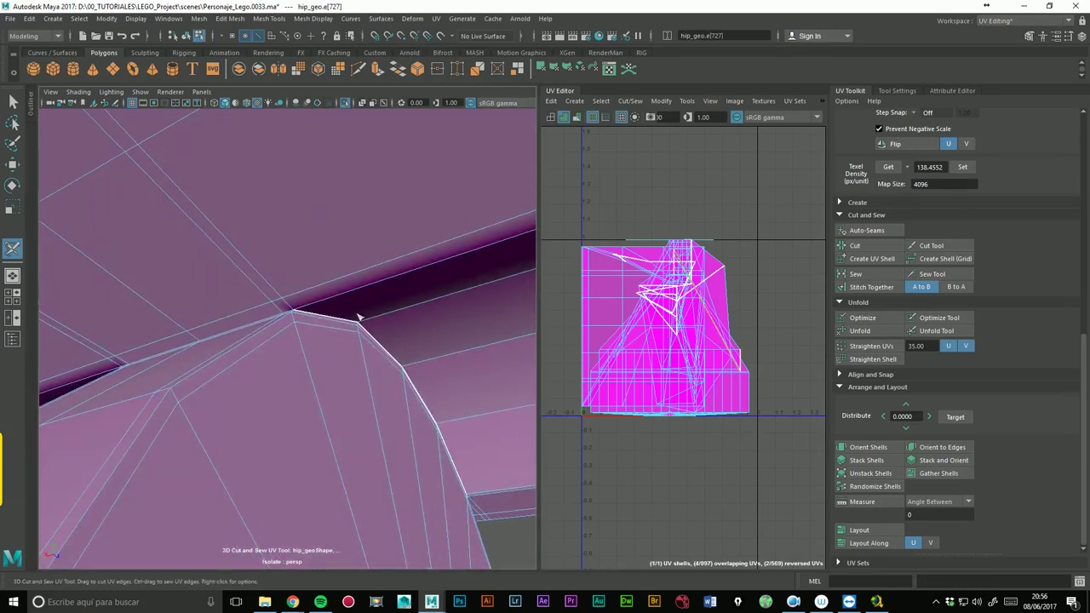
{"action": "left_click", "coordinate": [284, 321]}
{"action": "mouse_move", "coordinate": [351, 278]}
{"action": "left_mouse_down", "text": "alt"}
{"action": "mouse_move", "coordinate": [239, 322]}
{"action": "mouse_move", "coordinate": [272, 275]}
{"action": "mouse_move", "coordinate": [431, 260]}
{"action": "mouse_move", "coordinate": [347, 267]}
{"action": "left_mouse_up", "text": "alt"}
{"action": "mouse_move", "coordinate": [460, 241]}
{"action": "left_mouse_down", "text": "alt"}
{"action": "mouse_move", "coordinate": [421, 251]}
{"action": "mouse_move", "coordinate": [445, 273]}
{"action": "mouse_move", "coordinate": [310, 275]}
{"action": "mouse_move", "coordinate": [347, 258]}
{"action": "left_mouse_up", "text": "alt"}
{"action": "scroll", "coordinate": [305, 271], "scroll_direction": "up", "scroll_amount": 3}
{"action": "scroll", "coordinate": [305, 271], "scroll_direction": "down", "scroll_amount": 2}
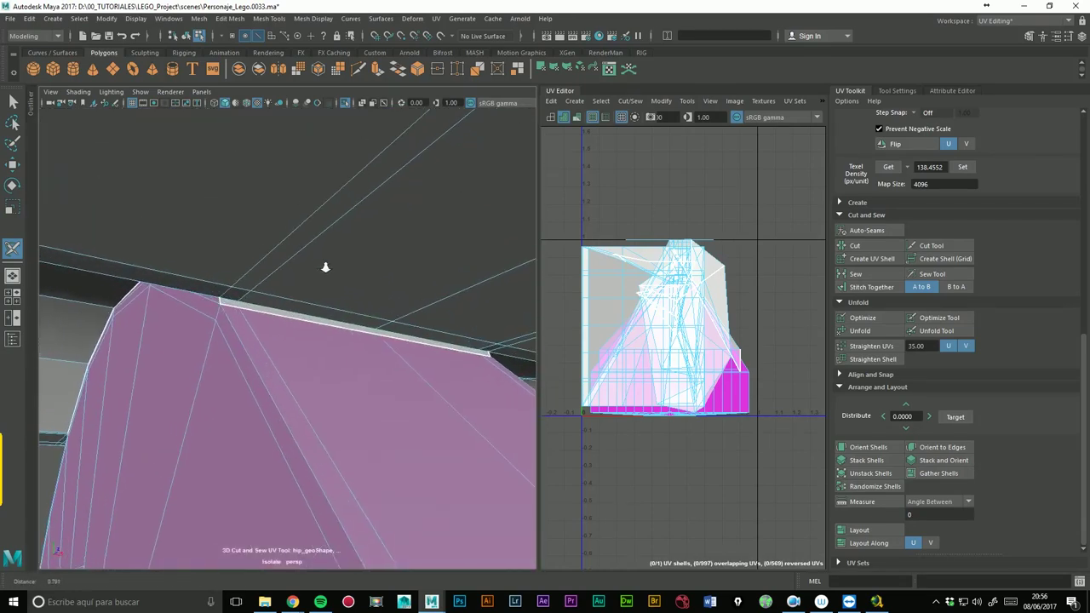
{"action": "scroll", "coordinate": [298, 275], "scroll_direction": "down", "scroll_amount": 2}
{"action": "scroll", "coordinate": [121, 305], "scroll_direction": "down", "scroll_amount": 3}
{"action": "mouse_move", "coordinate": [121, 305]}
{"action": "left_mouse_down", "text": "alt"}
{"action": "mouse_move", "coordinate": [291, 327]}
{"action": "mouse_move", "coordinate": [217, 364]}
{"action": "mouse_move", "coordinate": [263, 378]}
{"action": "mouse_move", "coordinate": [350, 368]}
{"action": "left_mouse_up", "text": "alt"}
- Cut seams along a vertical edge loop of the wheel peg and around its hub
{"action": "double_click", "coordinate": [240, 372]}
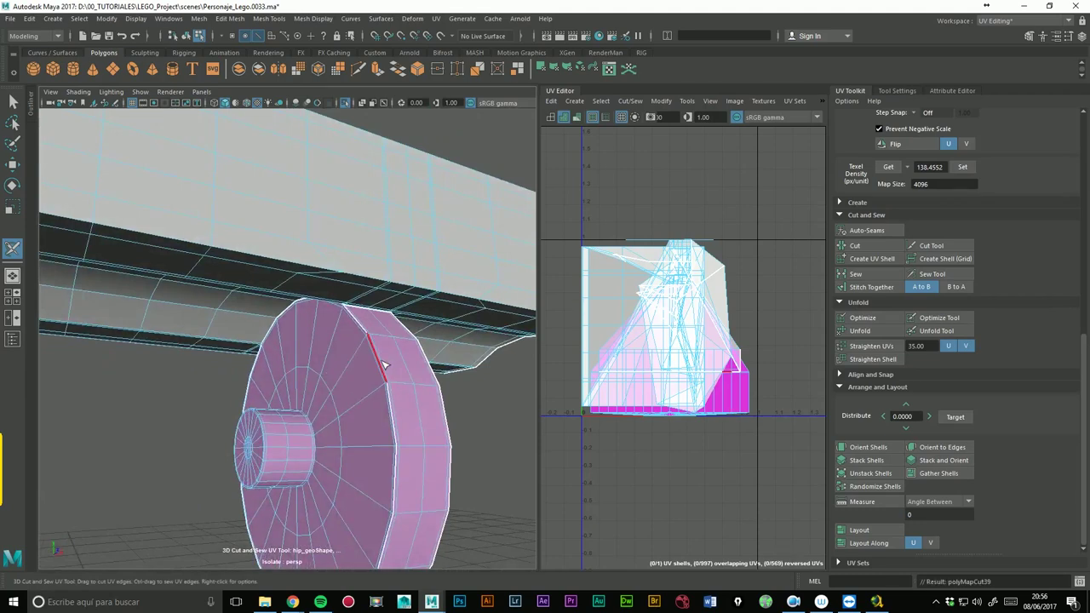
{"action": "left_click", "coordinate": [322, 436]}
{"action": "left_click_drag", "start_coordinate": [365, 369], "coordinate": [288, 337], "text": "alt"}
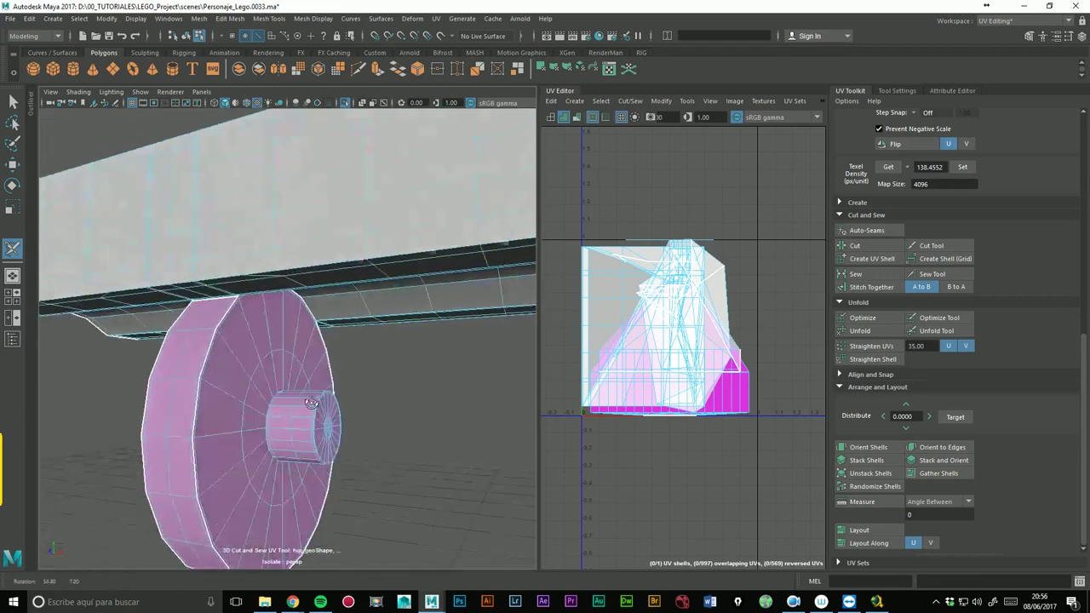
{"action": "right_click_drag", "start_coordinate": [288, 337], "coordinate": [322, 347], "text": "alt"}
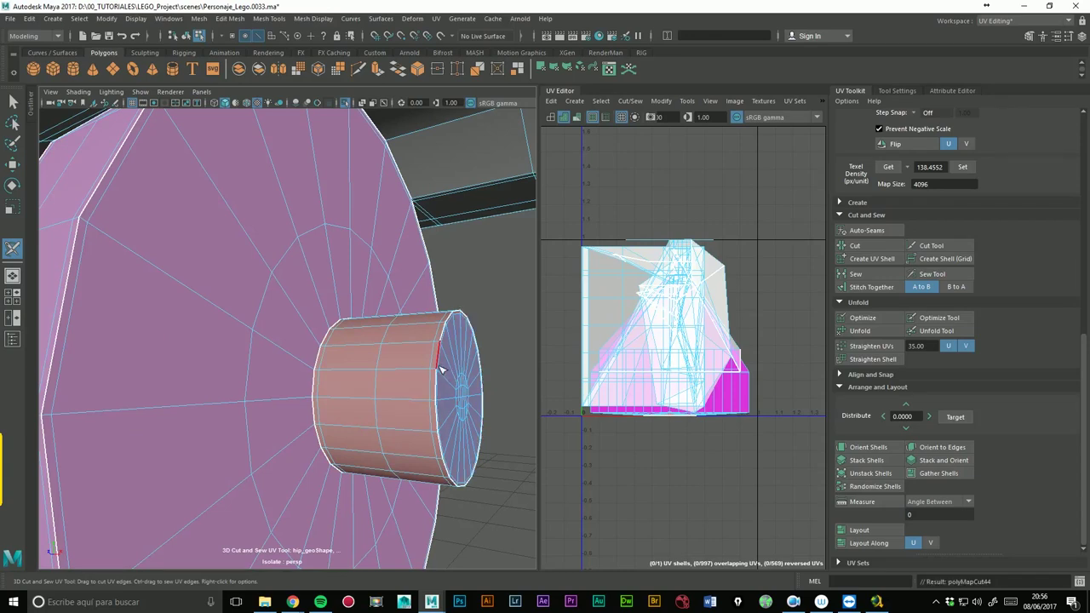
{"action": "mouse_move", "coordinate": [452, 334]}
{"action": "left_mouse_down", "text": "alt"}
{"action": "mouse_move", "coordinate": [272, 302]}
{"action": "mouse_move", "coordinate": [330, 361]}
{"action": "left_mouse_up", "text": "alt"}
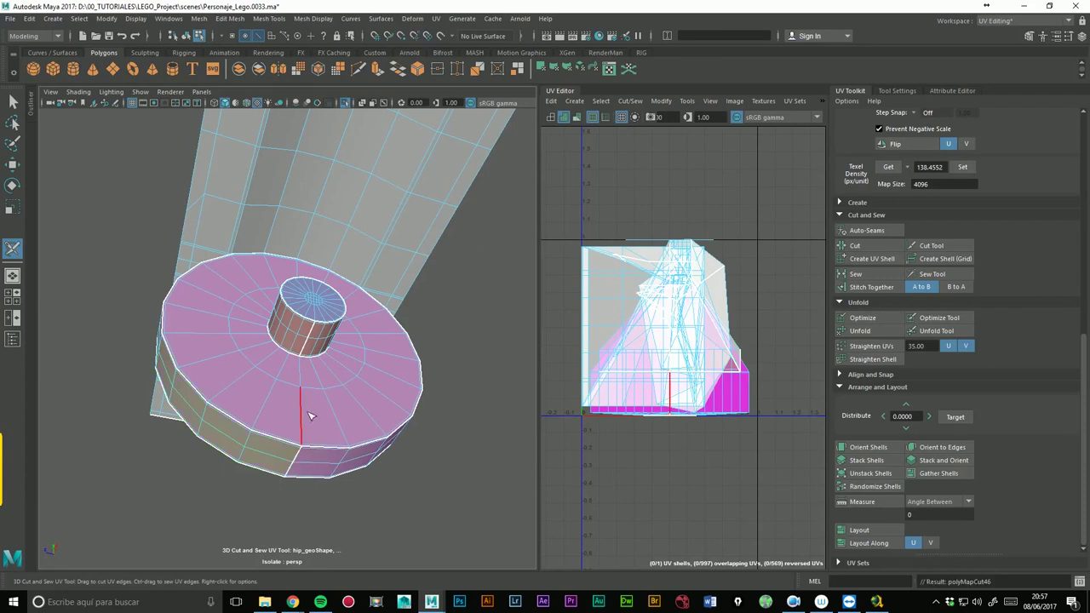
{"action": "left_click_drag", "start_coordinate": [293, 391], "coordinate": [330, 239], "text": "alt"}
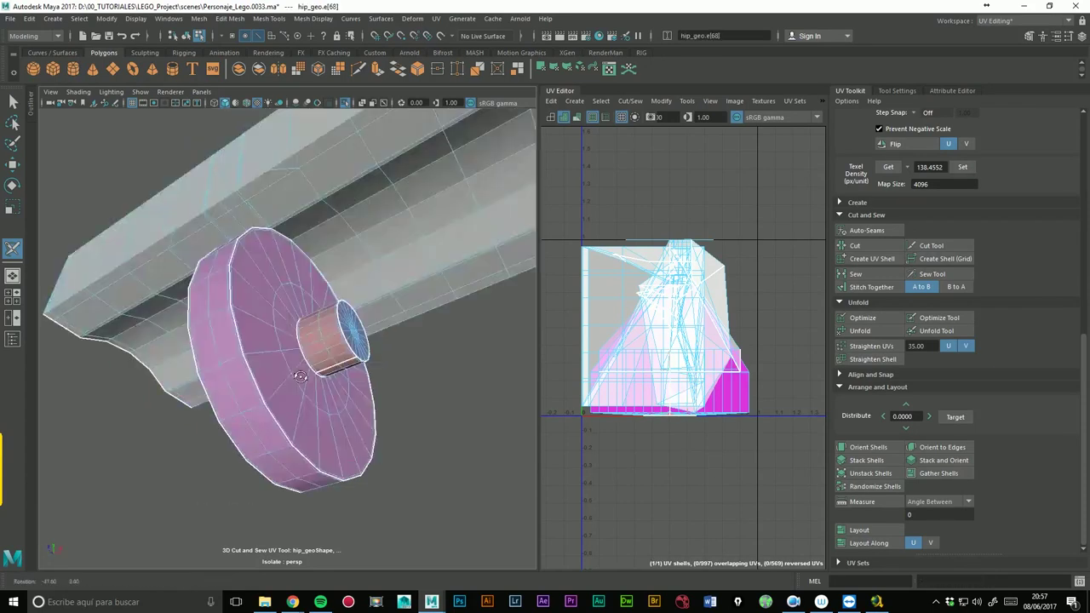
{"action": "left_click_drag", "start_coordinate": [331, 322], "coordinate": [319, 443], "text": "alt"}
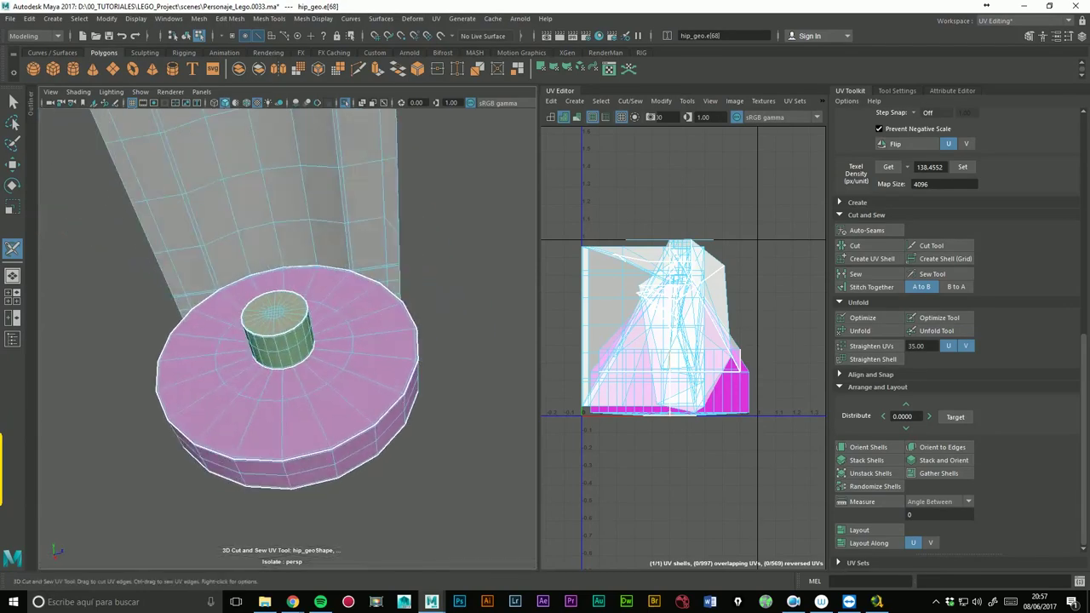
{"action": "mouse_move", "coordinate": [310, 354]}
{"action": "left_mouse_down", "text": "alt"}
{"action": "mouse_move", "coordinate": [394, 371]}
{"action": "mouse_move", "coordinate": [319, 366]}
{"action": "mouse_move", "coordinate": [325, 345]}
{"action": "mouse_move", "coordinate": [411, 371]}
{"action": "mouse_move", "coordinate": [414, 256]}
{"action": "left_mouse_up", "text": "alt"}
{"action": "scroll", "coordinate": [300, 298], "scroll_direction": "down", "scroll_amount": 3}
{"action": "mouse_move", "coordinate": [300, 298]}
{"action": "left_mouse_down", "text": "alt"}
{"action": "mouse_move", "coordinate": [441, 316]}
{"action": "mouse_move", "coordinate": [340, 332]}
{"action": "mouse_move", "coordinate": [397, 355]}
{"action": "mouse_move", "coordinate": [438, 341]}
{"action": "mouse_move", "coordinate": [454, 319]}
{"action": "mouse_move", "coordinate": [523, 312]}
{"action": "mouse_move", "coordinate": [434, 288]}
{"action": "mouse_move", "coordinate": [393, 349]}
{"action": "left_mouse_up", "text": "alt"}
- Select all six hip UV shells and lay them out inside the 0–1 tile
{"action": "left_click", "coordinate": [26, 109]}
{"action": "mouse_move", "coordinate": [571, 204]}
{"action": "left_mouse_down"}
{"action": "mouse_move", "coordinate": [628, 243]}
{"action": "mouse_move", "coordinate": [795, 480]}
{"action": "left_mouse_up"}
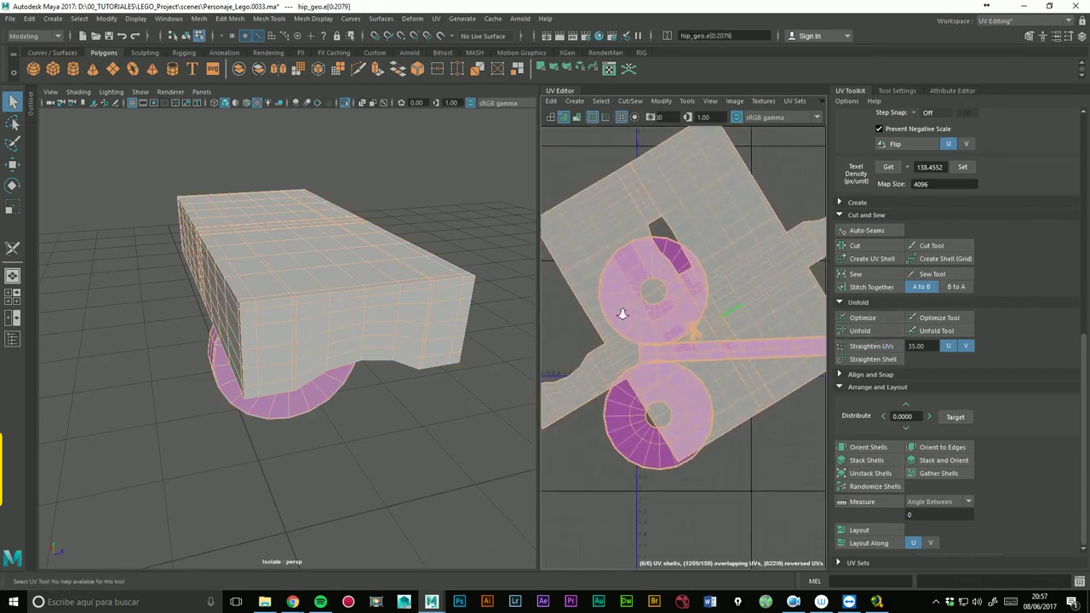
{"action": "left_click", "coordinate": [859, 530]}
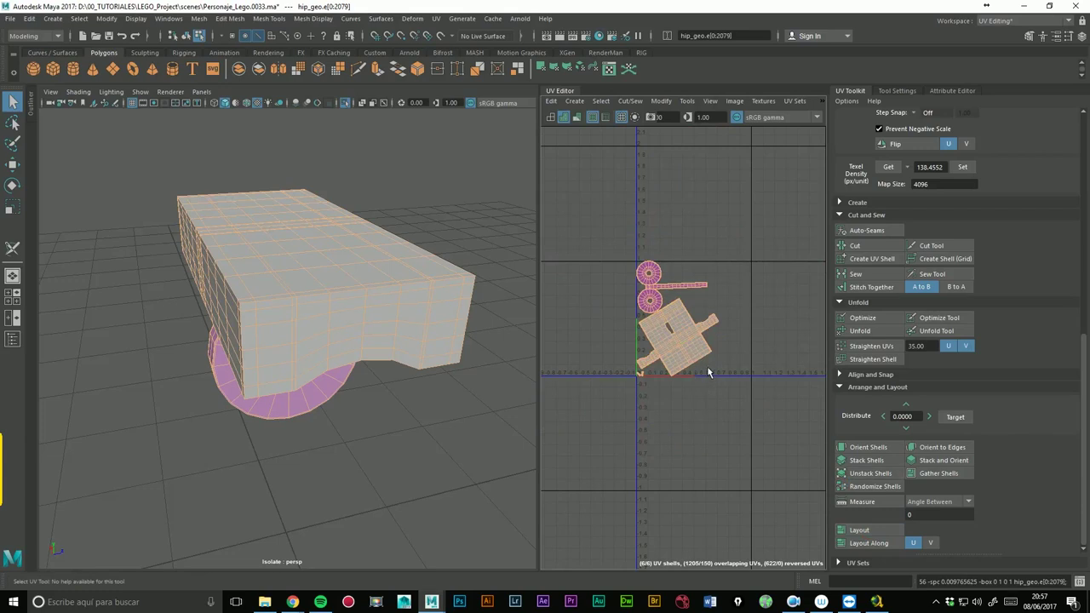
{"action": "scroll", "coordinate": [702, 341], "scroll_direction": "up", "scroll_amount": 2}
{"action": "scroll", "coordinate": [702, 341], "scroll_direction": "up", "scroll_amount": 2}
{"action": "scroll", "coordinate": [702, 341], "scroll_direction": "up", "scroll_amount": 1}
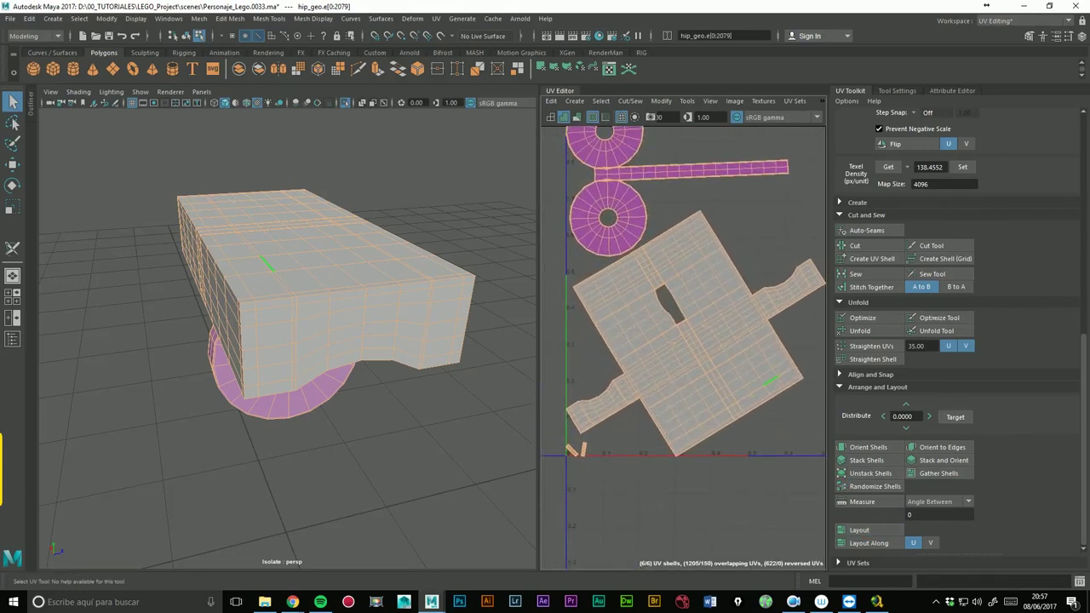
{"action": "middle_click_drag", "start_coordinate": [702, 341], "coordinate": [764, 289], "text": "alt"}
{"action": "scroll", "coordinate": [775, 315], "scroll_direction": "up", "scroll_amount": 2}
{"action": "scroll", "coordinate": [733, 383], "scroll_direction": "up", "scroll_amount": 1}
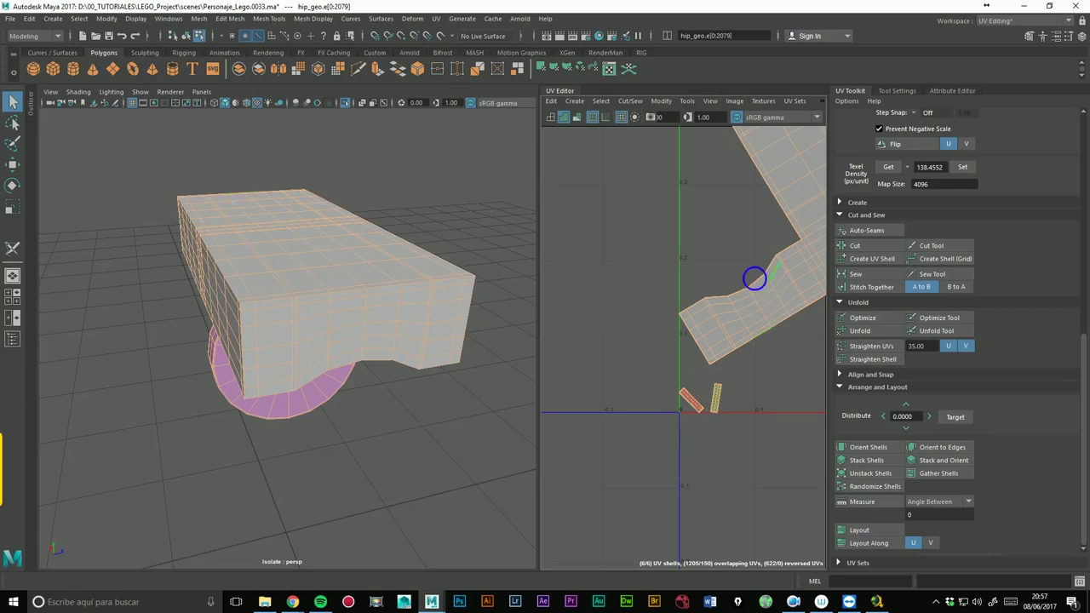
{"action": "scroll", "coordinate": [750, 256], "scroll_direction": "down", "scroll_amount": 1}
{"action": "scroll", "coordinate": [750, 256], "scroll_direction": "down", "scroll_amount": 2}
{"action": "right_click_drag", "start_coordinate": [346, 303], "coordinate": [431, 239]}
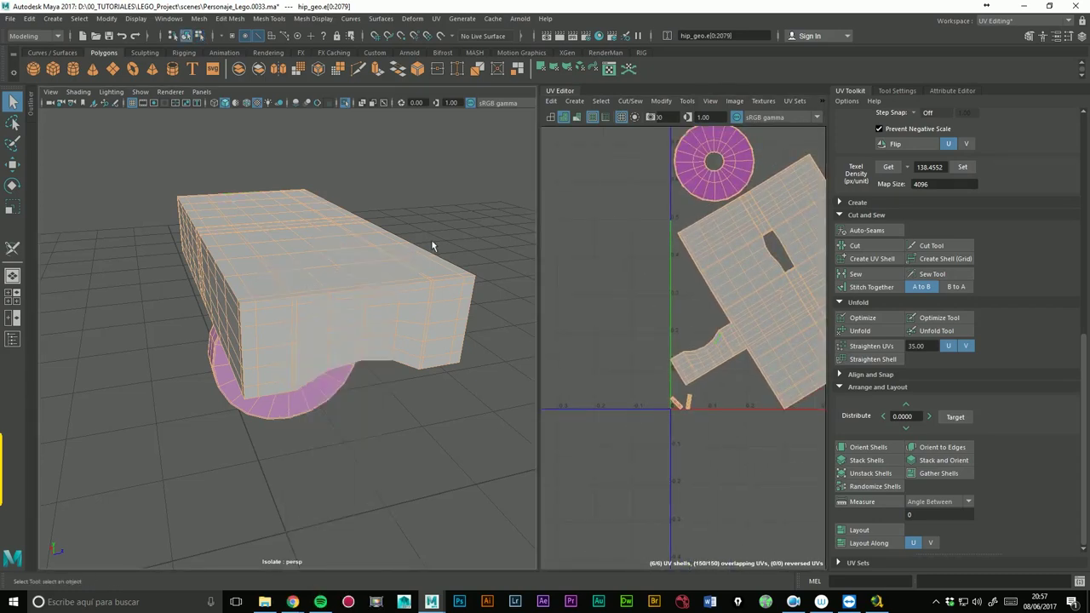
- Assign the existing checker material lambert25 to the hip and frame the widened UV Editor
{"action": "right_click_drag", "start_coordinate": [345, 271], "coordinate": [359, 475]}
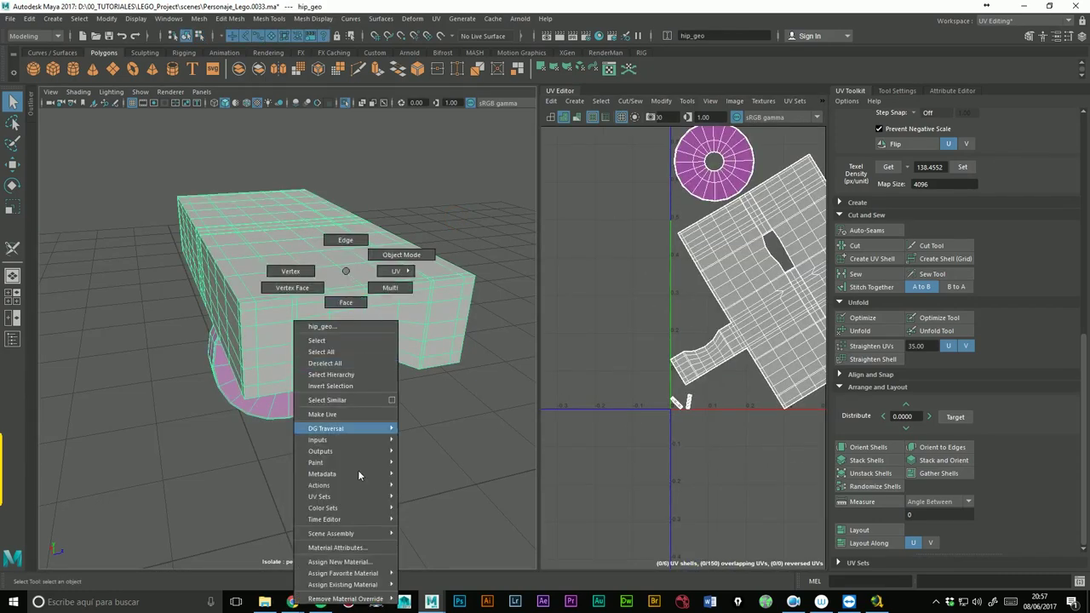
{"action": "left_click", "coordinate": [456, 579]}
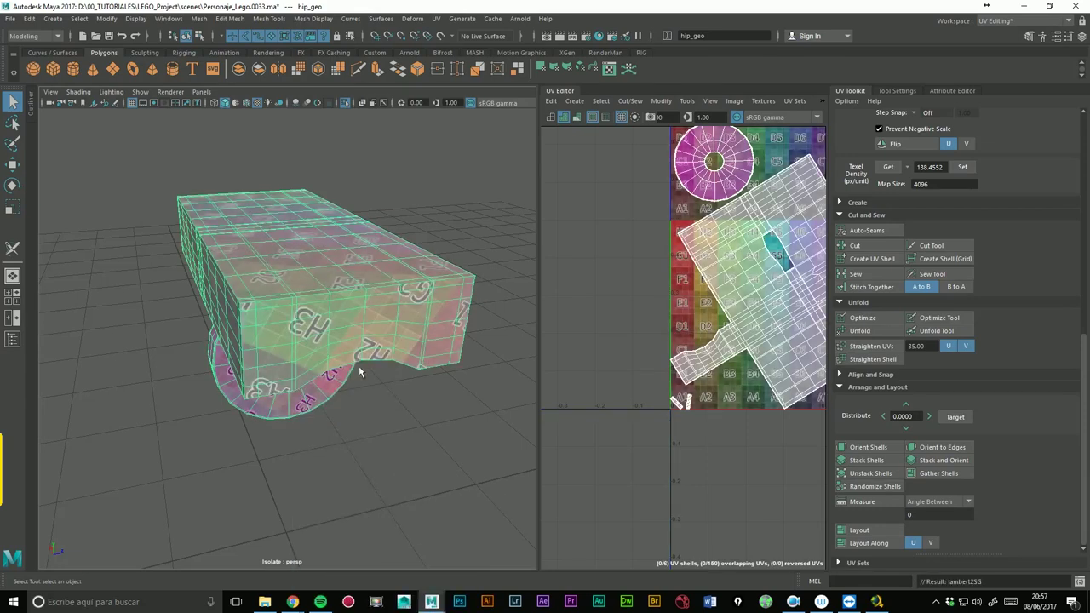
{"action": "left_click_drag", "start_coordinate": [540, 290], "coordinate": [461, 290]}
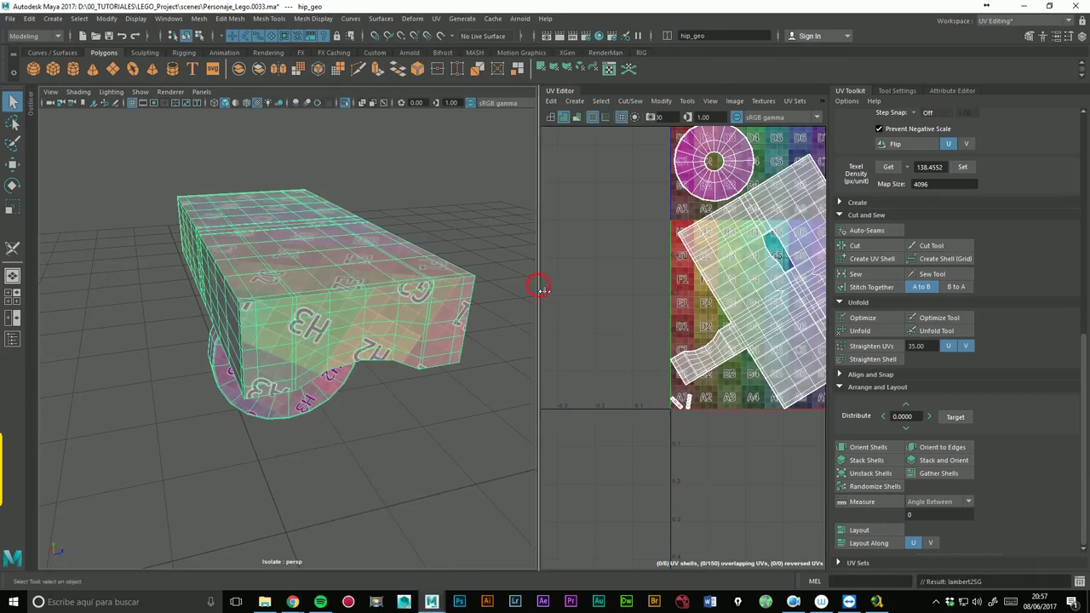
{"action": "key", "text": "f"}
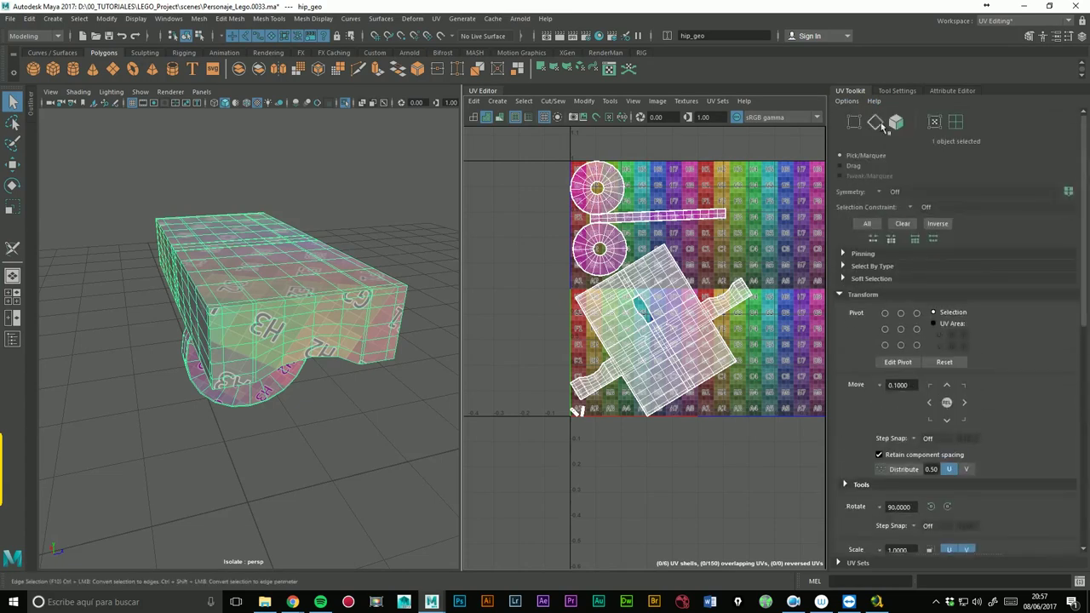
- Select all hip UVs and move the shells off the checker tile
{"action": "left_click", "coordinate": [884, 123]}
{"action": "left_click_drag", "start_coordinate": [785, 395], "coordinate": [826, 507]}
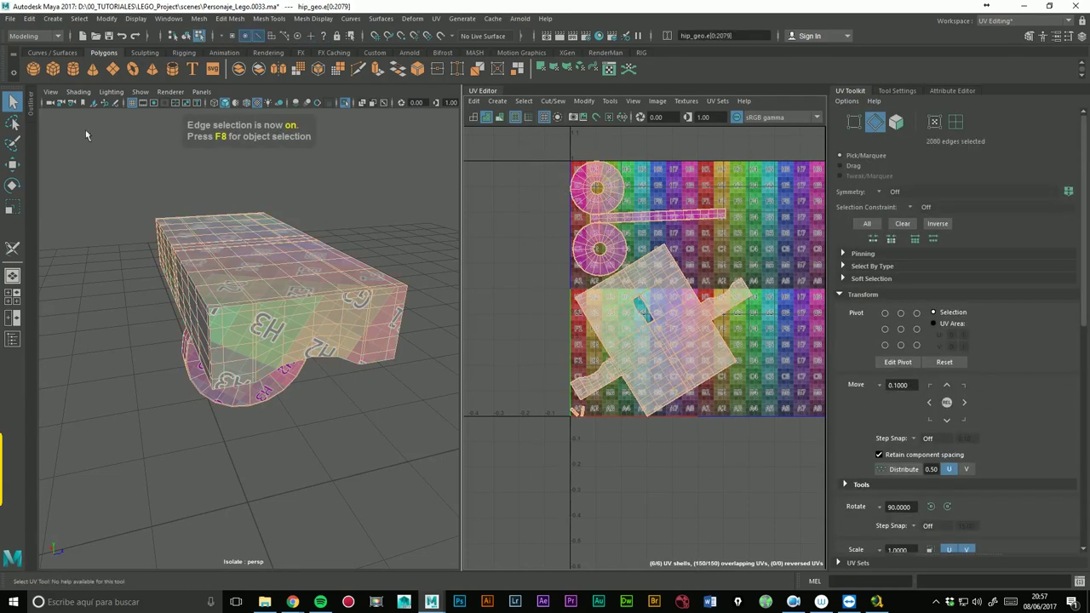
{"action": "key", "text": "w"}
{"action": "scroll", "coordinate": [709, 287], "scroll_direction": "down", "scroll_amount": 2}
{"action": "left_click_drag", "start_coordinate": [673, 292], "coordinate": [523, 284]}
{"action": "left_click", "coordinate": [535, 328]}
- Move the large UV shell back onto the 0–1 tile
{"action": "left_click", "coordinate": [955, 122]}
{"action": "left_click_drag", "start_coordinate": [579, 311], "coordinate": [745, 295]}
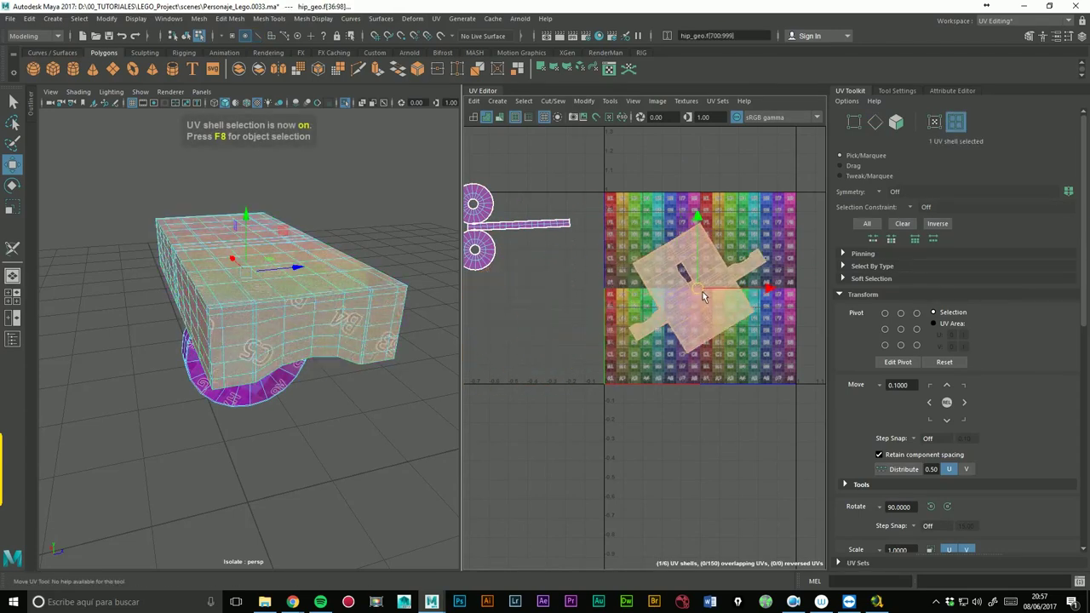
{"action": "scroll", "coordinate": [665, 259], "scroll_direction": "up", "scroll_amount": 3}
{"action": "key", "text": "F8"}
- Rotate the large UV shell so it sits axis-aligned in the tile
{"action": "left_click_drag", "start_coordinate": [324, 323], "coordinate": [389, 244], "text": "alt"}
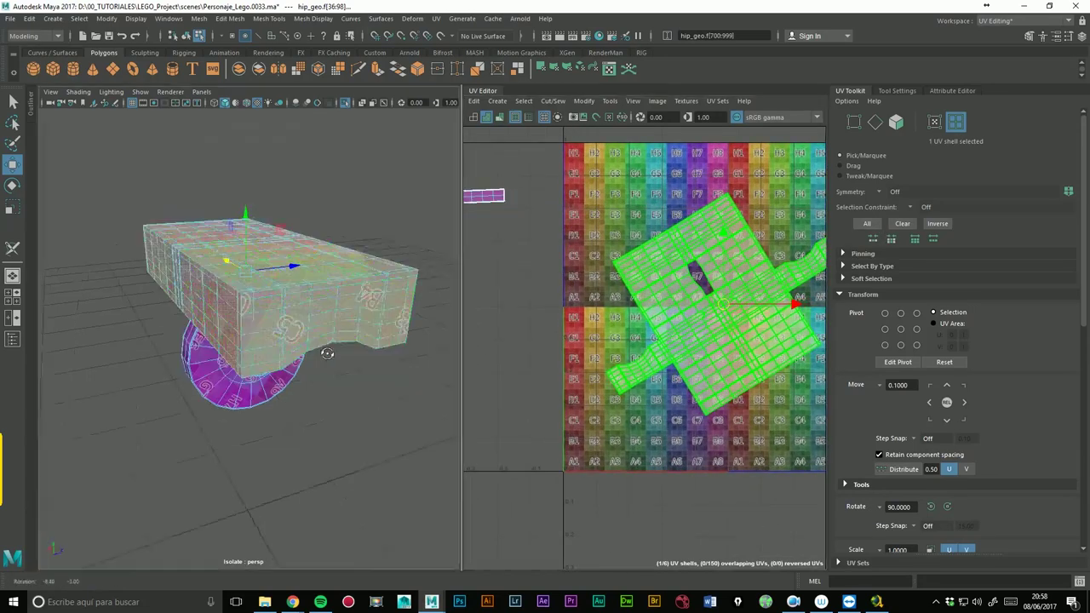
{"action": "left_click", "coordinate": [346, 103]}
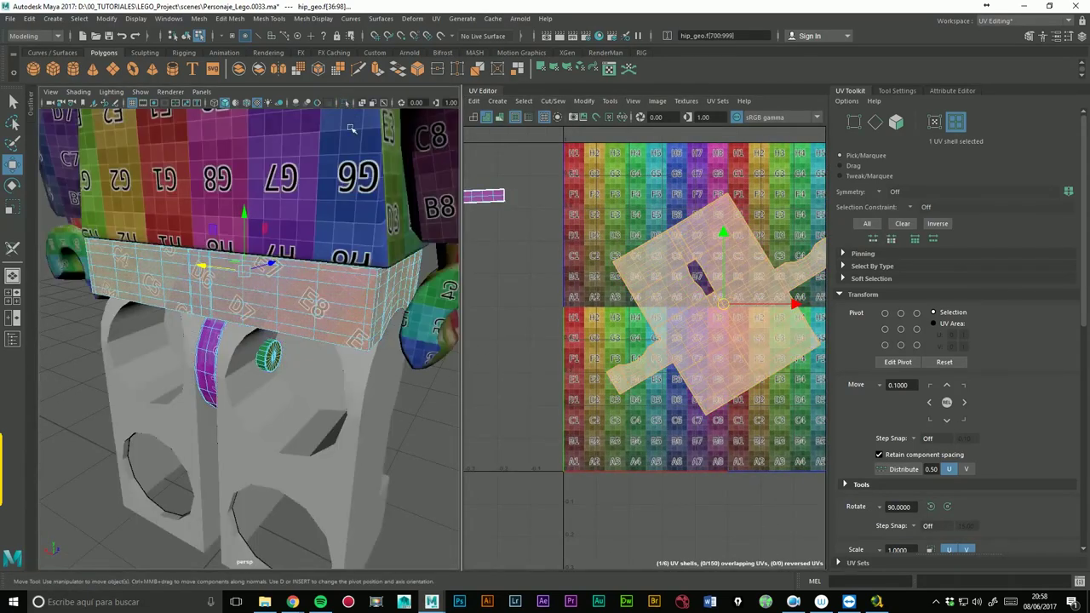
{"action": "left_click_drag", "start_coordinate": [324, 238], "coordinate": [168, 305], "text": "alt"}
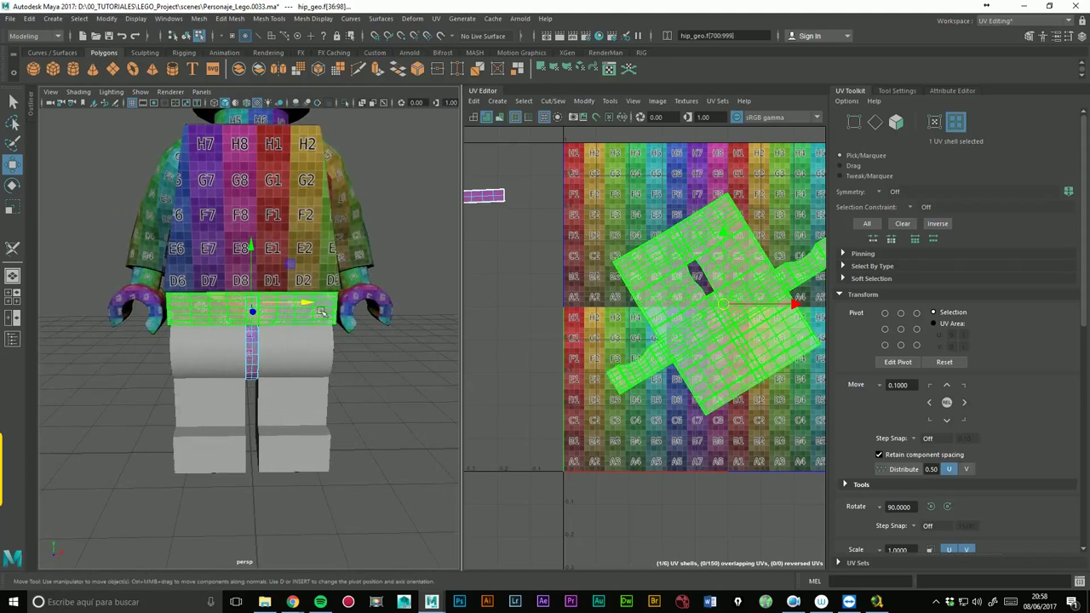
{"action": "scroll", "coordinate": [255, 340], "scroll_direction": "up", "scroll_amount": 1}
{"action": "scroll", "coordinate": [255, 341], "scroll_direction": "up", "scroll_amount": 2}
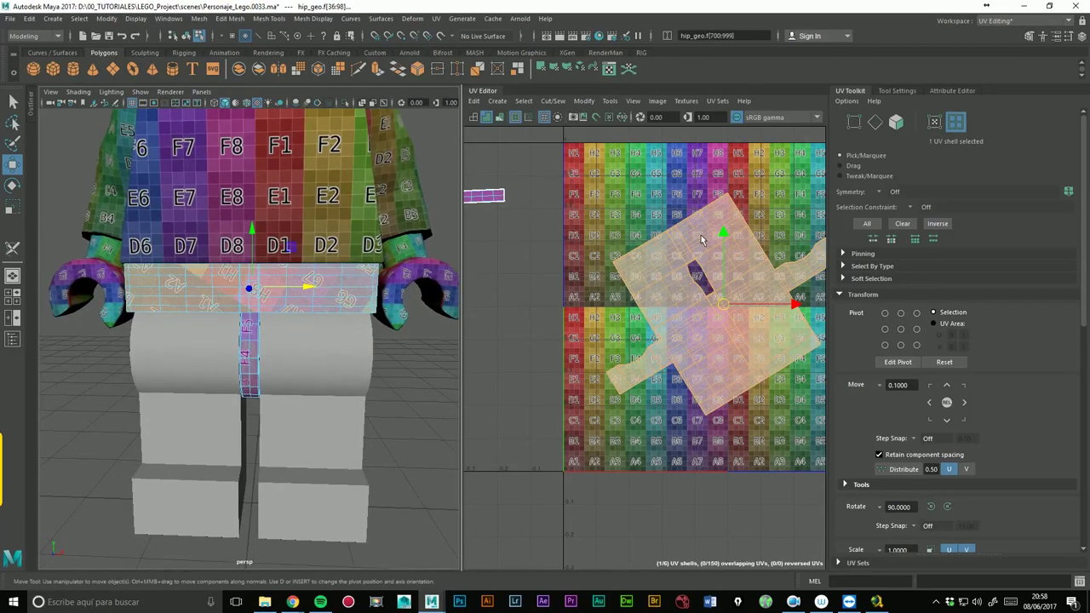
{"action": "left_click", "coordinate": [22, 192]}
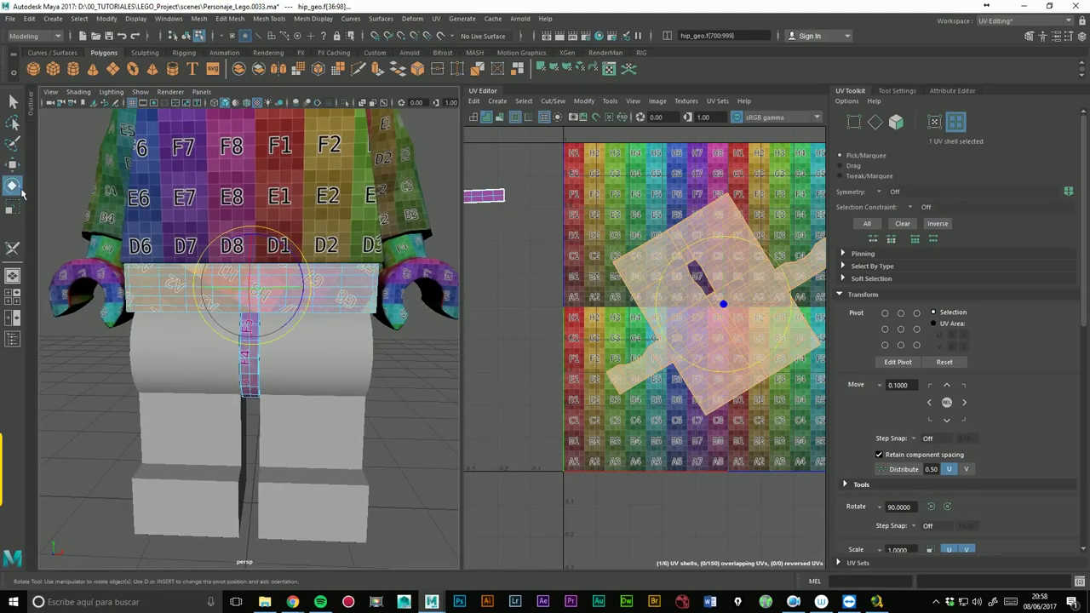
{"action": "left_click", "coordinate": [345, 103]}
{"action": "left_click_drag", "start_coordinate": [686, 260], "coordinate": [724, 339]}
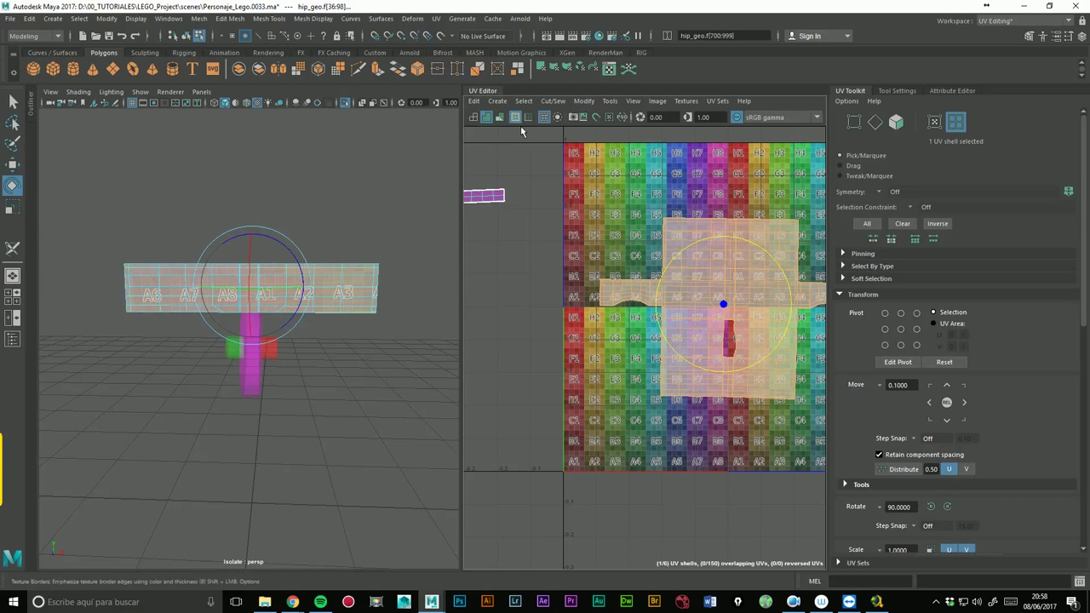
{"action": "left_click", "coordinate": [345, 103]}
- Re-isolate the hip, frame the tile and select the wheels-and-stick shell outside it
{"action": "right_click_drag", "start_coordinate": [318, 276], "coordinate": [337, 300]}
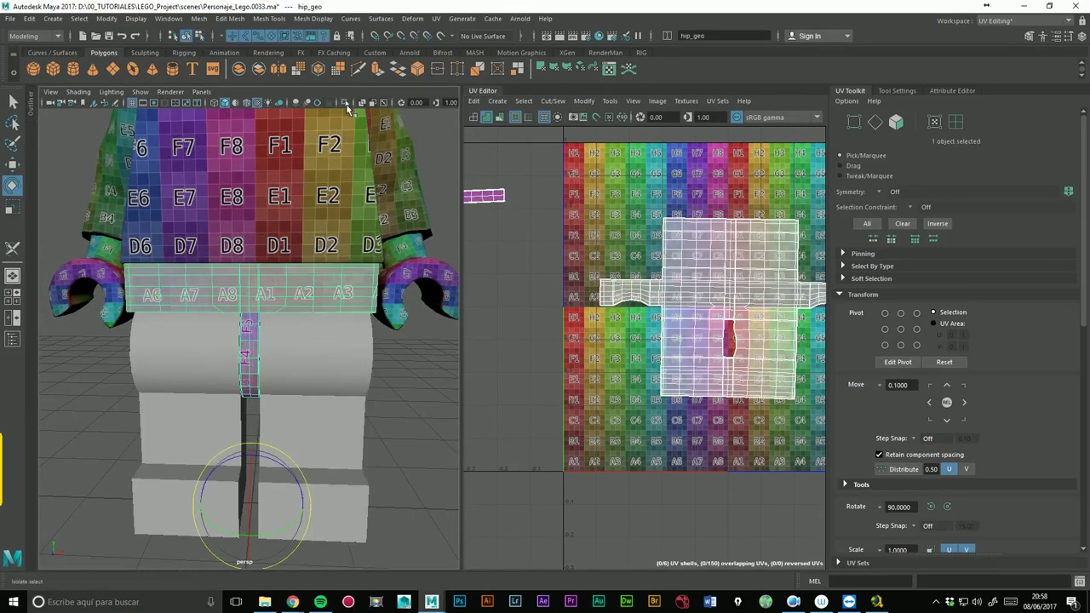
{"action": "left_click", "coordinate": [345, 103]}
{"action": "key", "text": "f"}
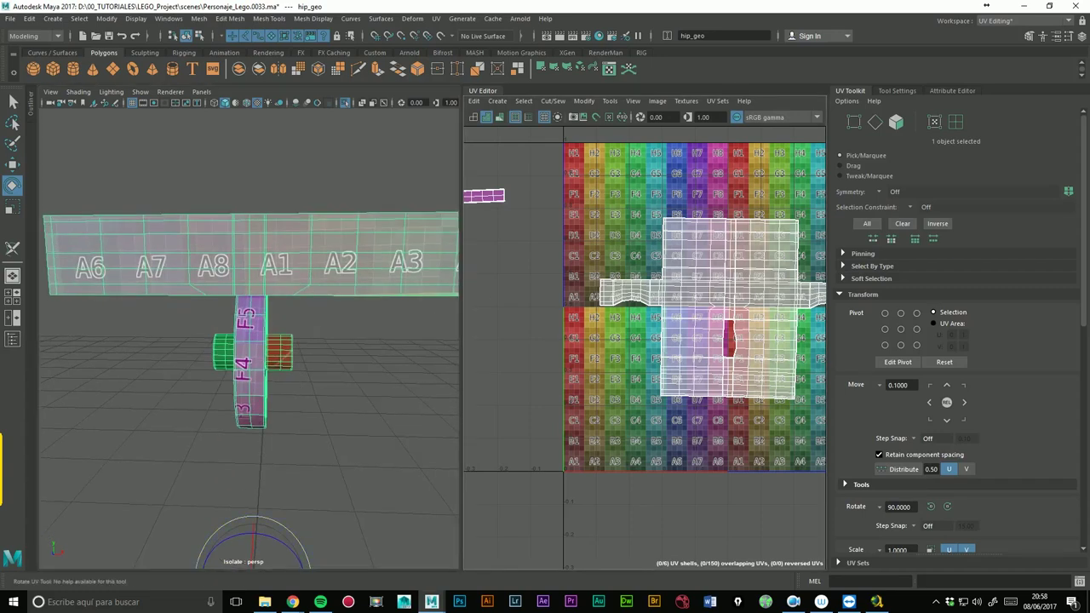
{"action": "key", "text": "f"}
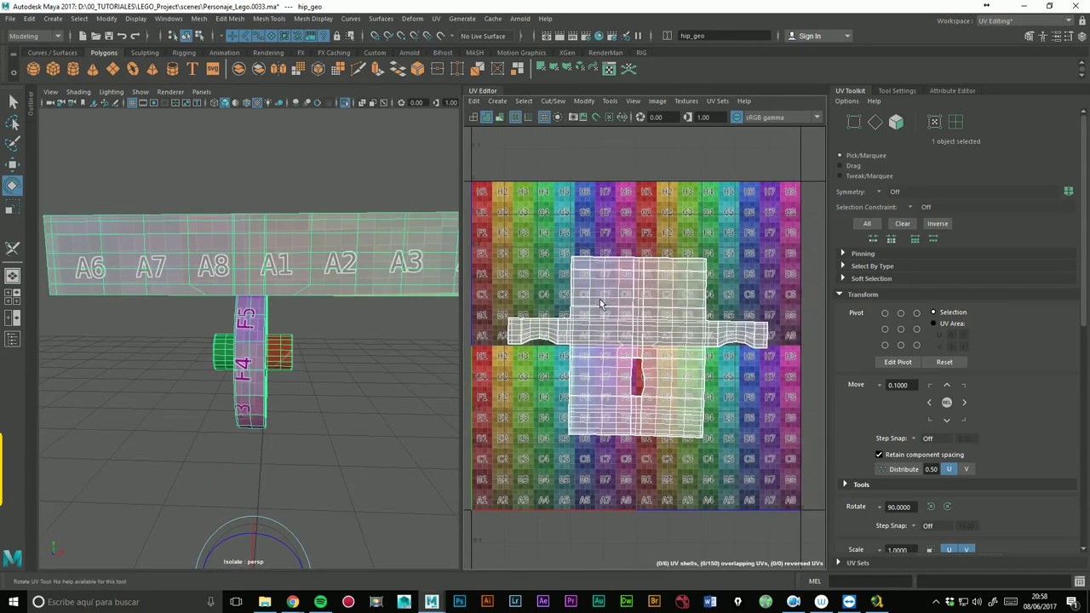
{"action": "left_click", "coordinate": [956, 122]}
{"action": "left_click", "coordinate": [684, 302]}
{"action": "key", "text": "e"}
{"action": "left_click", "coordinate": [687, 298]}
{"action": "mouse_move", "coordinate": [479, 230]}
{"action": "middle_mouse_down", "text": "alt"}
{"action": "mouse_move", "coordinate": [650, 247]}
{"action": "mouse_move", "coordinate": [621, 250]}
{"action": "middle_mouse_up", "text": "alt"}
{"action": "left_click", "coordinate": [623, 252]}
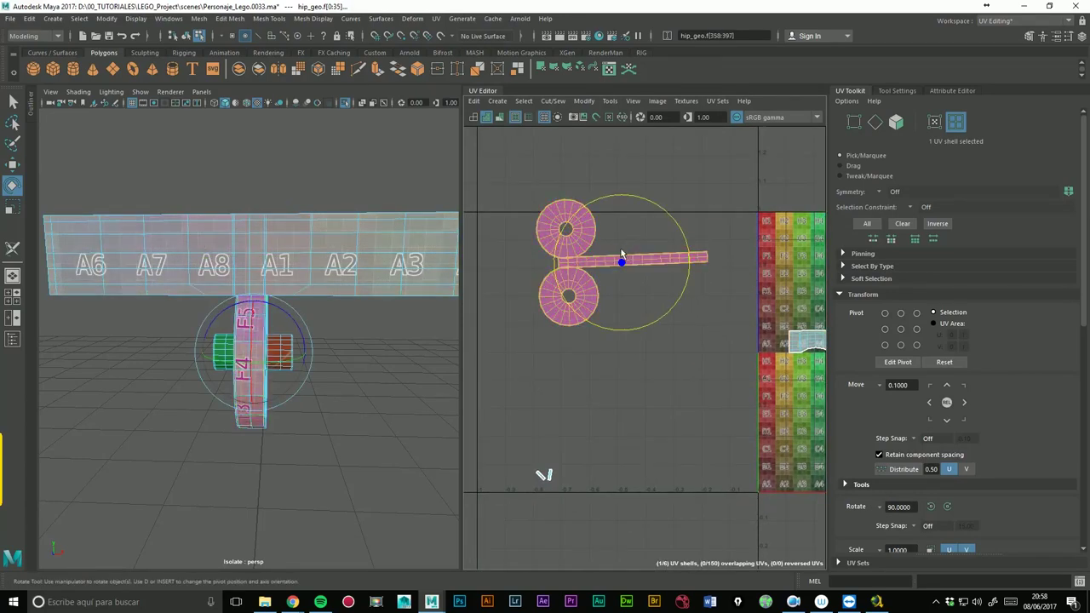
- Rotate the wheels-and-stick shell so the stick stands upright and move it to the tile's lower left
{"action": "mouse_move", "coordinate": [682, 232]}
{"action": "left_mouse_down"}
{"action": "mouse_move", "coordinate": [613, 197]}
{"action": "mouse_move", "coordinate": [620, 217]}
{"action": "left_mouse_up"}
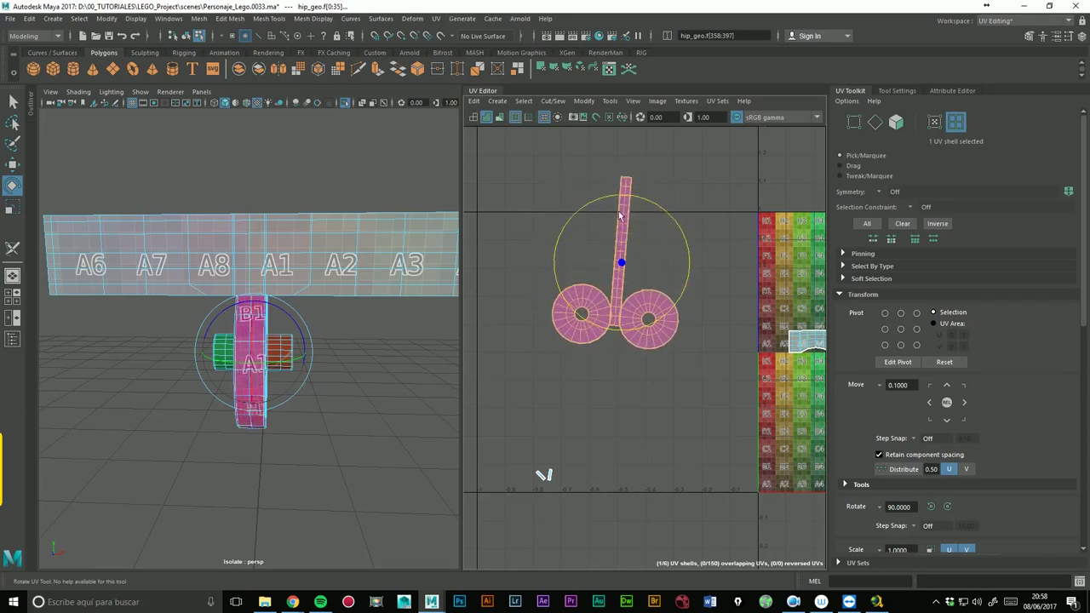
{"action": "key", "text": "w"}
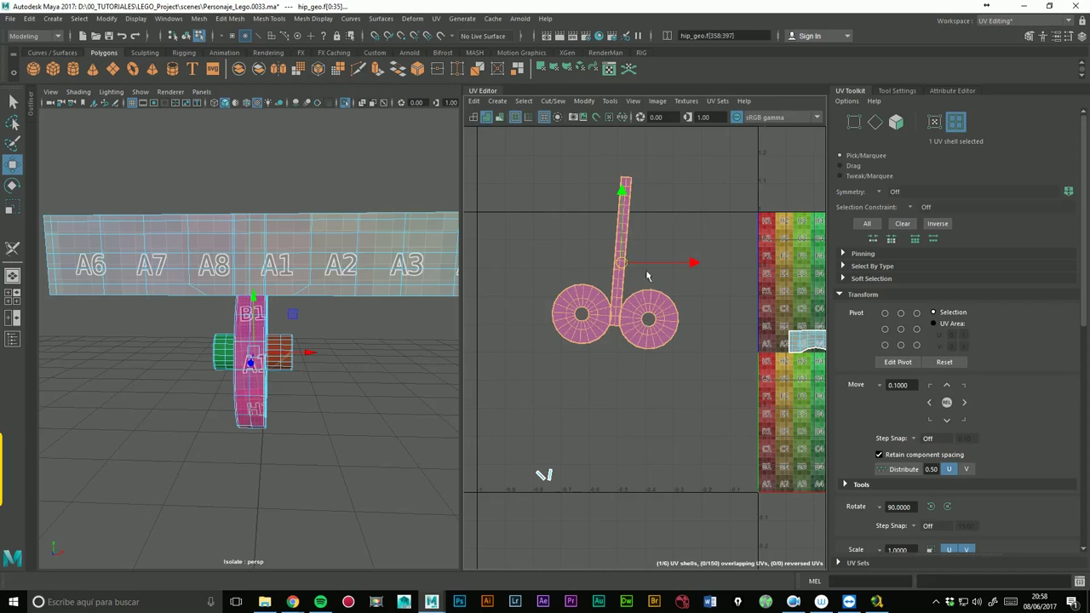
{"action": "left_click_drag", "start_coordinate": [630, 285], "coordinate": [771, 396]}
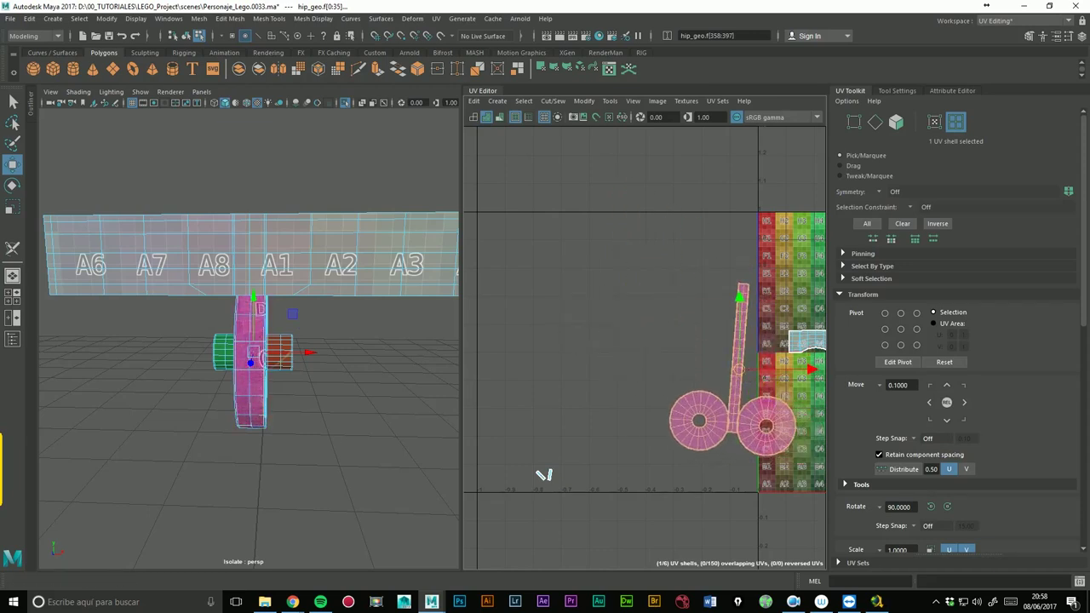
{"action": "middle_click_drag", "start_coordinate": [750, 379], "coordinate": [556, 379], "text": "alt"}
{"action": "mouse_move", "coordinate": [556, 375]}
{"action": "left_mouse_down"}
{"action": "mouse_move", "coordinate": [619, 396]}
{"action": "mouse_move", "coordinate": [612, 386]}
{"action": "left_mouse_up"}
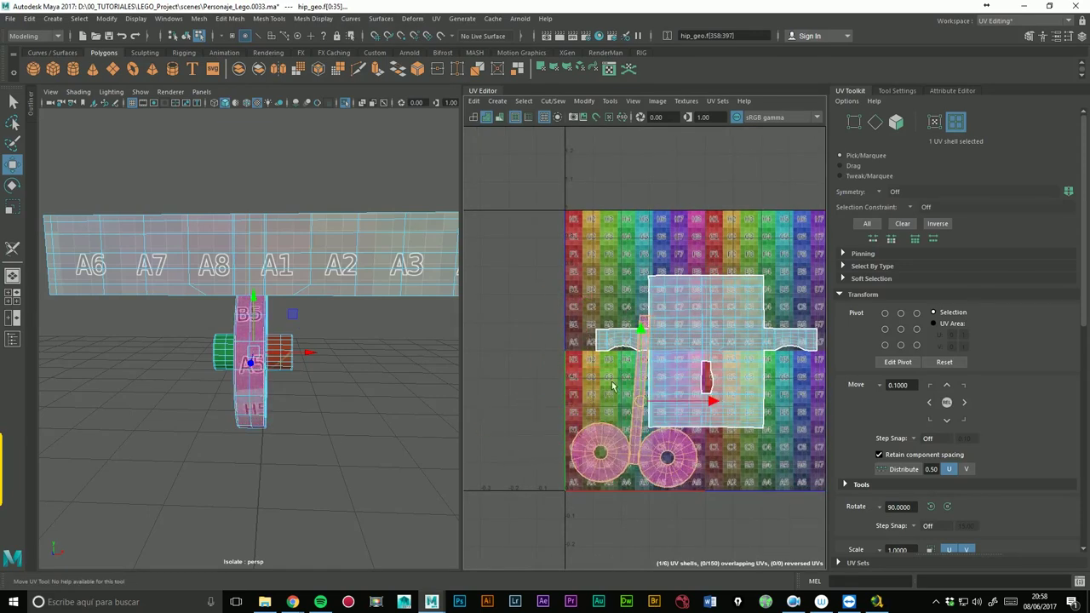
- Straighten the wheels-and-stick shell to upright and adjust the large hip shell's position on the tile
{"action": "key", "text": "e"}
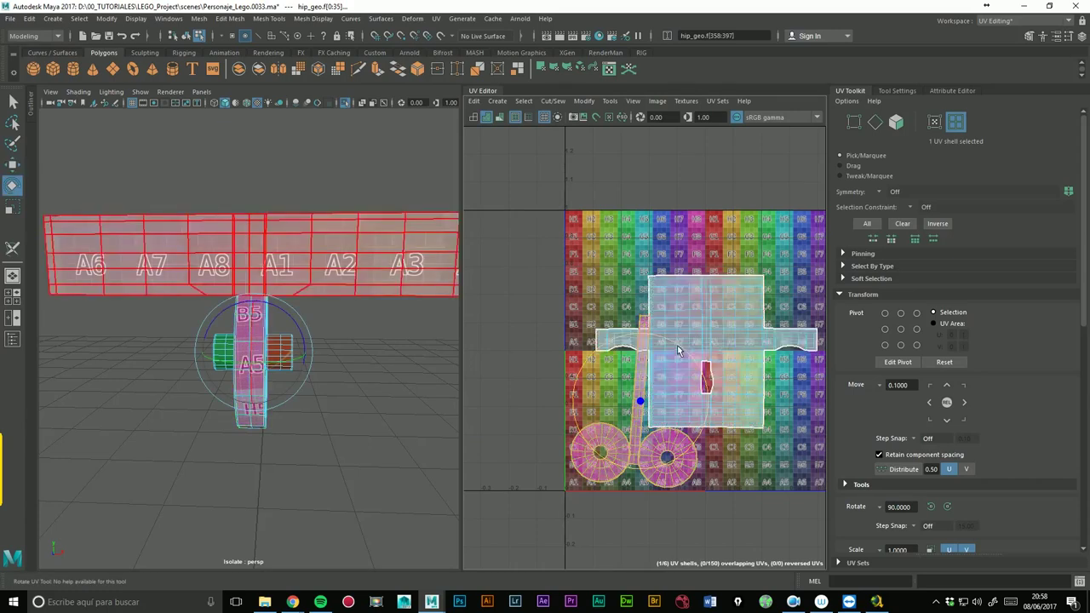
{"action": "left_click_drag", "start_coordinate": [678, 350], "coordinate": [674, 346]}
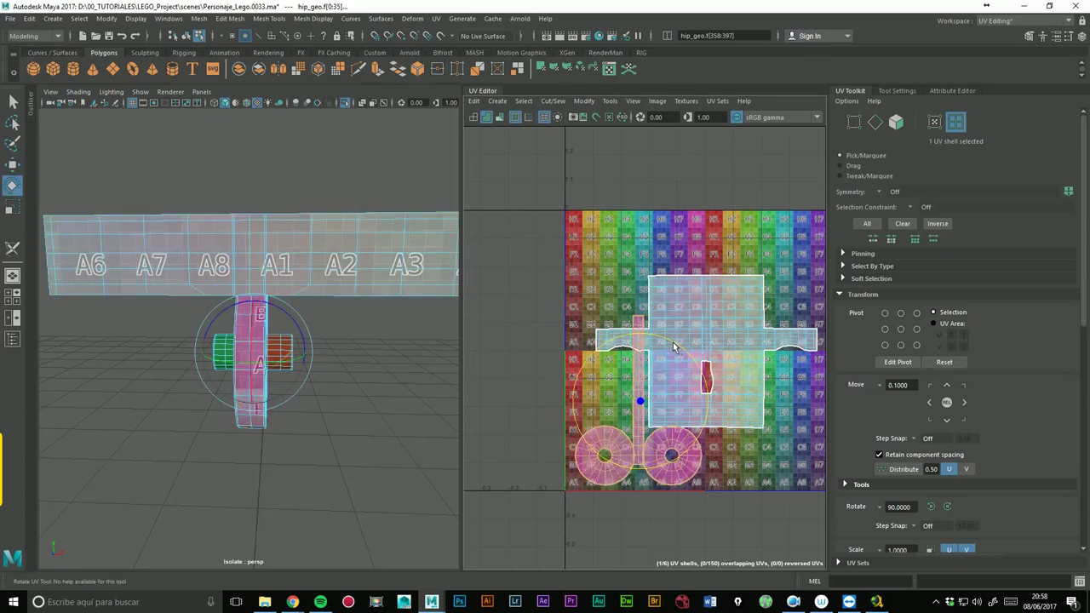
{"action": "key", "text": "w"}
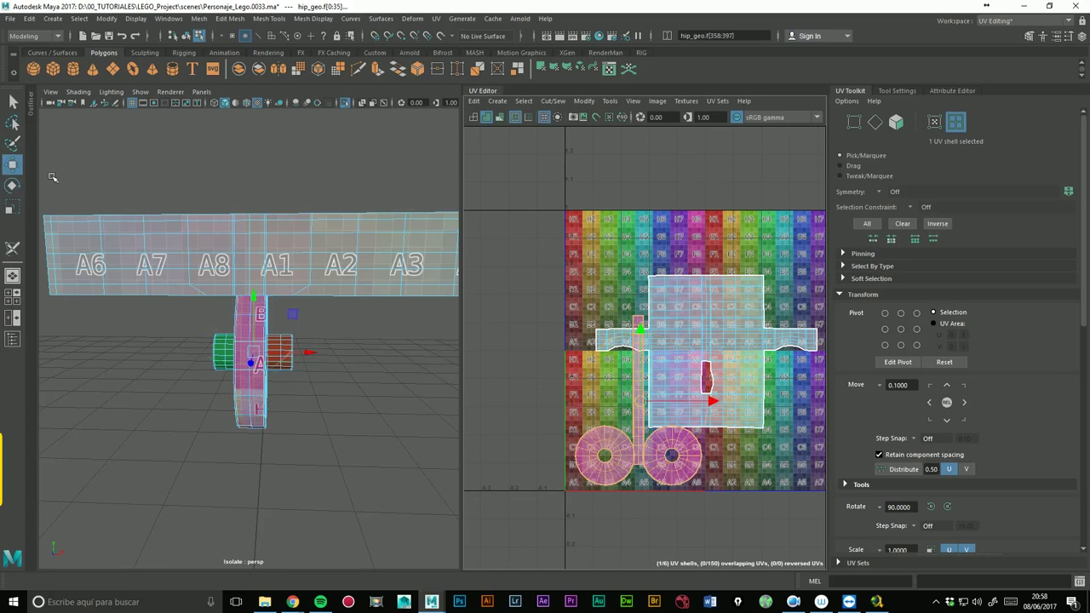
{"action": "middle_click_drag", "start_coordinate": [647, 358], "coordinate": [616, 361], "text": "alt"}
{"action": "left_click", "coordinate": [673, 341]}
{"action": "mouse_move", "coordinate": [696, 339]}
{"action": "middle_mouse_down", "text": "alt"}
{"action": "mouse_move", "coordinate": [624, 339]}
{"action": "mouse_move", "coordinate": [599, 305]}
{"action": "middle_mouse_up", "text": "alt"}
- Dismiss the login notification, then select and frame the wheel hub shells in the 3D view
{"action": "middle_click_drag", "start_coordinate": [373, 381], "coordinate": [401, 365], "text": "alt"}
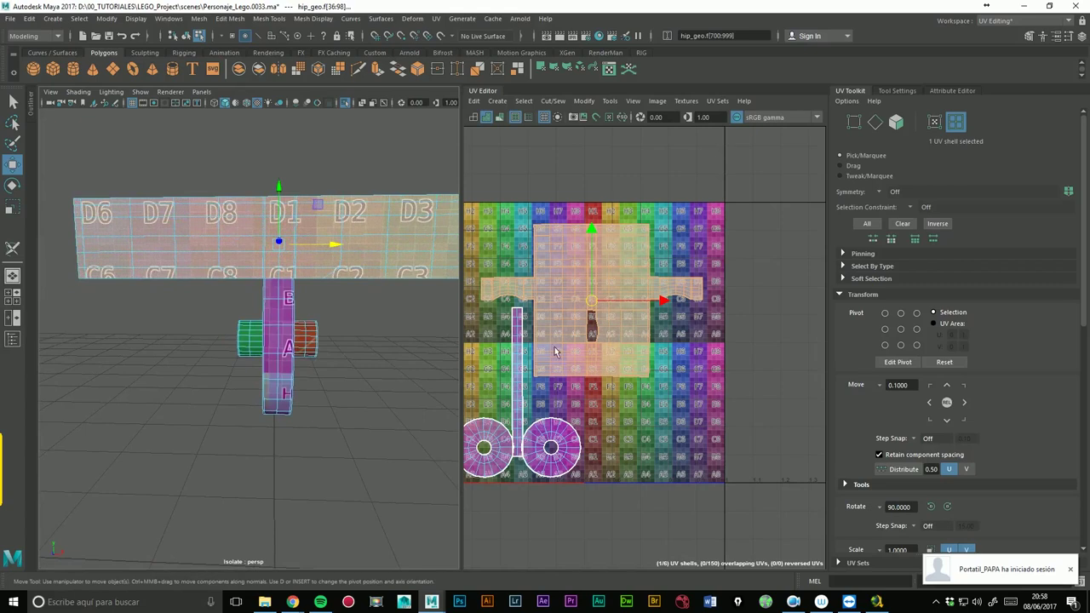
{"action": "left_click", "coordinate": [1072, 571]}
{"action": "middle_click_drag", "start_coordinate": [639, 443], "coordinate": [546, 364], "text": "alt"}
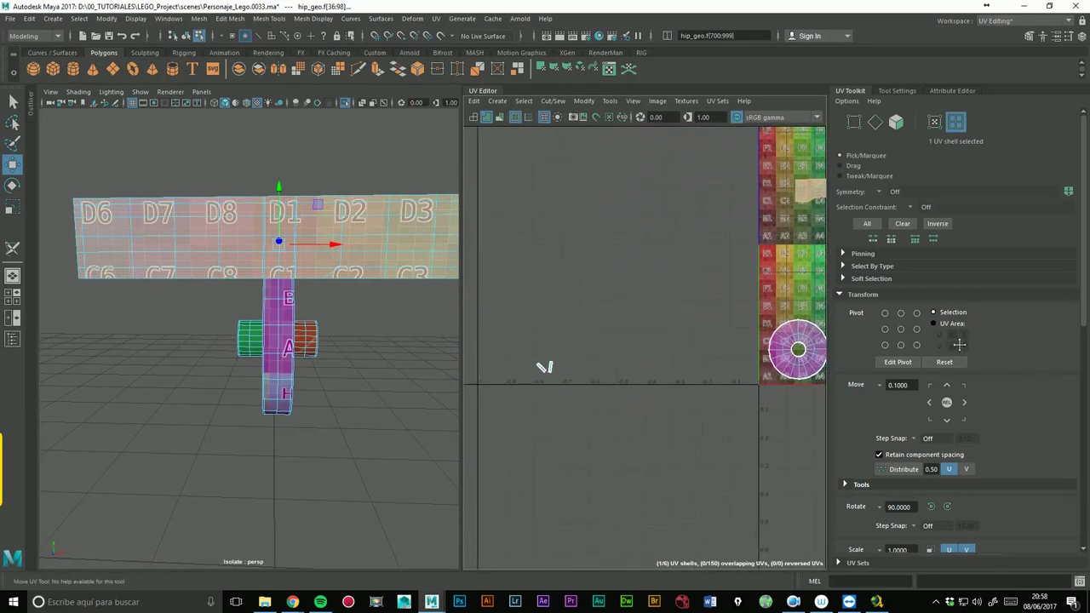
{"action": "left_click", "coordinate": [316, 383]}
{"action": "left_click_drag", "start_coordinate": [316, 383], "coordinate": [384, 374], "text": "alt"}
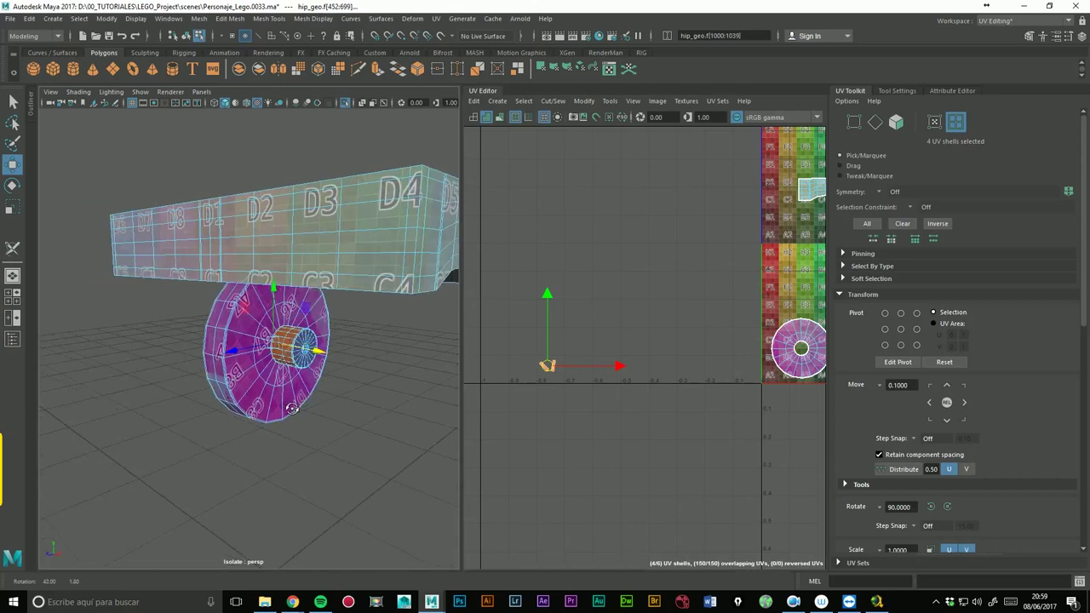
{"action": "key", "text": "f"}
- Orbit around the wheel to check its checker texture from the side, with the UV layout recentred
{"action": "scroll", "coordinate": [316, 343], "scroll_direction": "down", "scroll_amount": 5}
{"action": "left_click_drag", "start_coordinate": [316, 343], "coordinate": [357, 324], "text": "alt"}
{"action": "scroll", "coordinate": [341, 304], "scroll_direction": "up", "scroll_amount": 3}
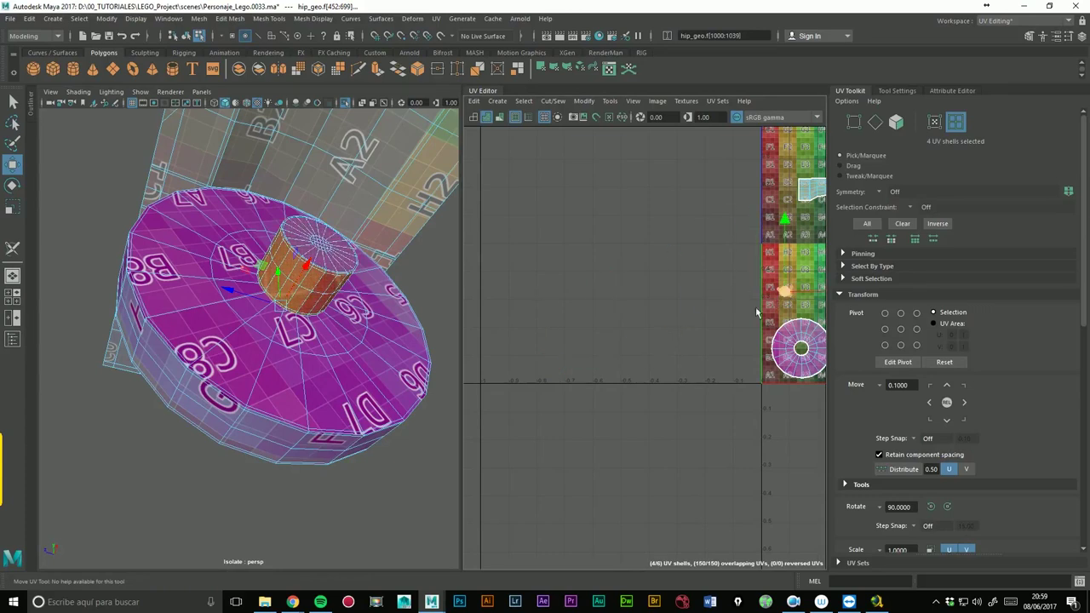
{"action": "key", "text": "f"}
{"action": "scroll", "coordinate": [746, 302], "scroll_direction": "up", "scroll_amount": 2}
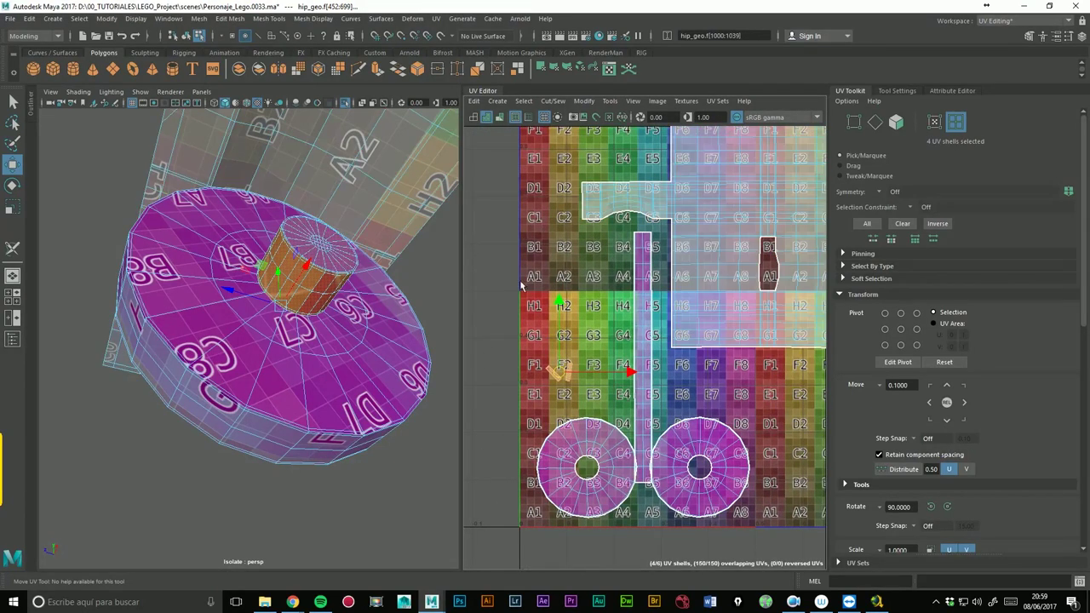
{"action": "left_click_drag", "start_coordinate": [287, 361], "coordinate": [198, 312], "text": "alt"}
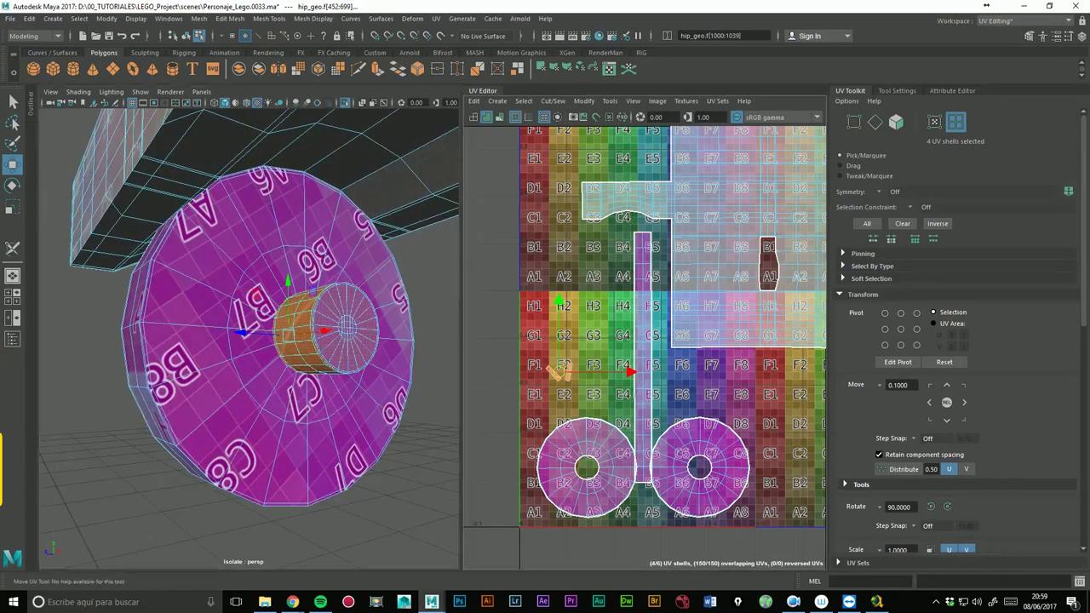
{"action": "middle_click_drag", "start_coordinate": [800, 281], "coordinate": [698, 307], "text": "alt"}
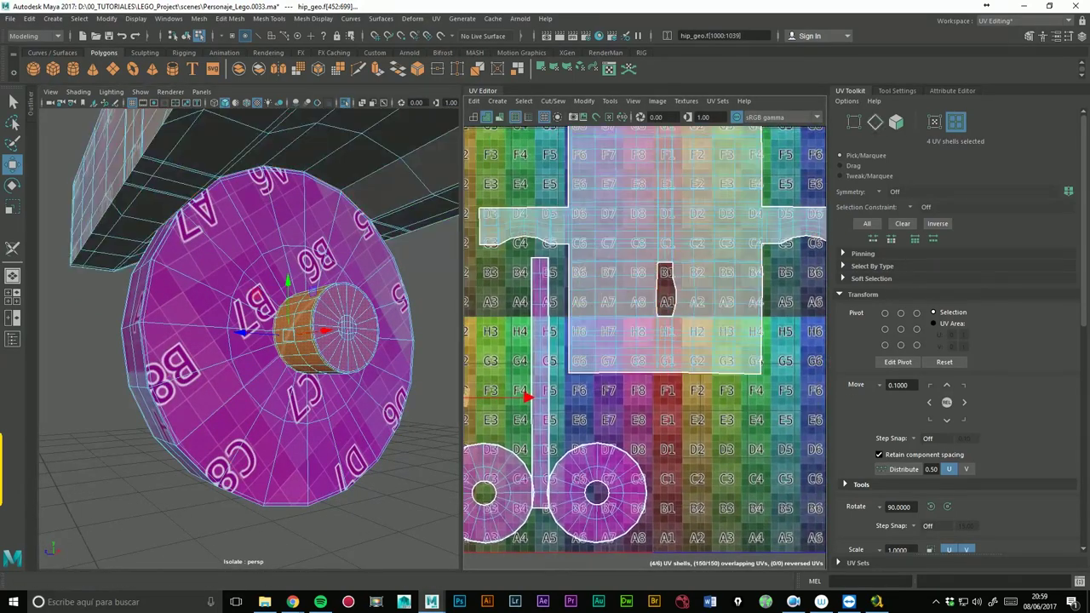
{"action": "key", "text": "F10"}
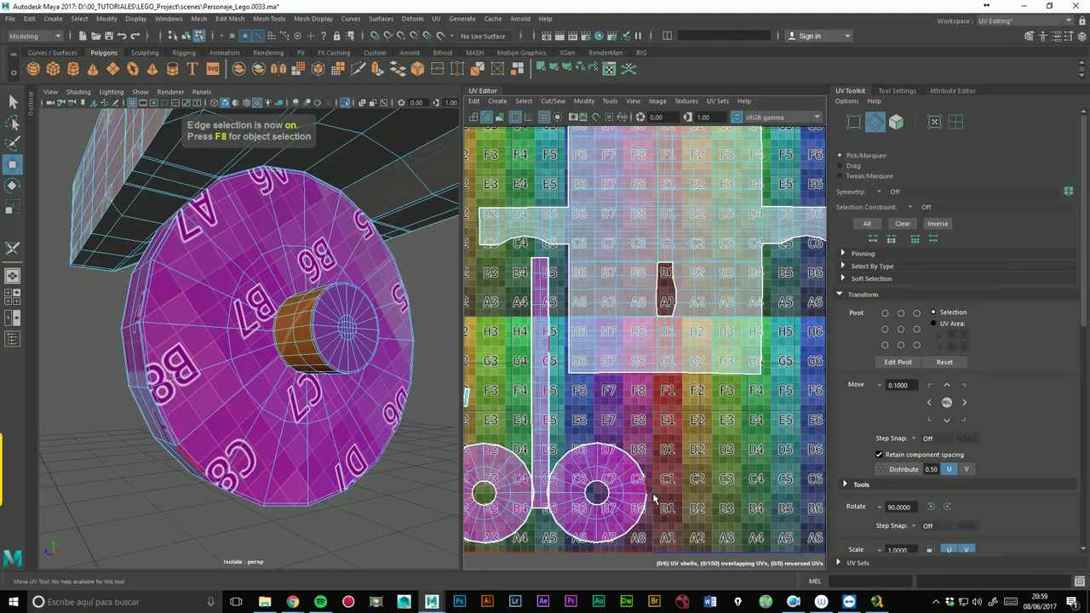
- Turn the view to face the wheel and select the seam edge on its face
{"action": "left_click", "coordinate": [654, 496]}
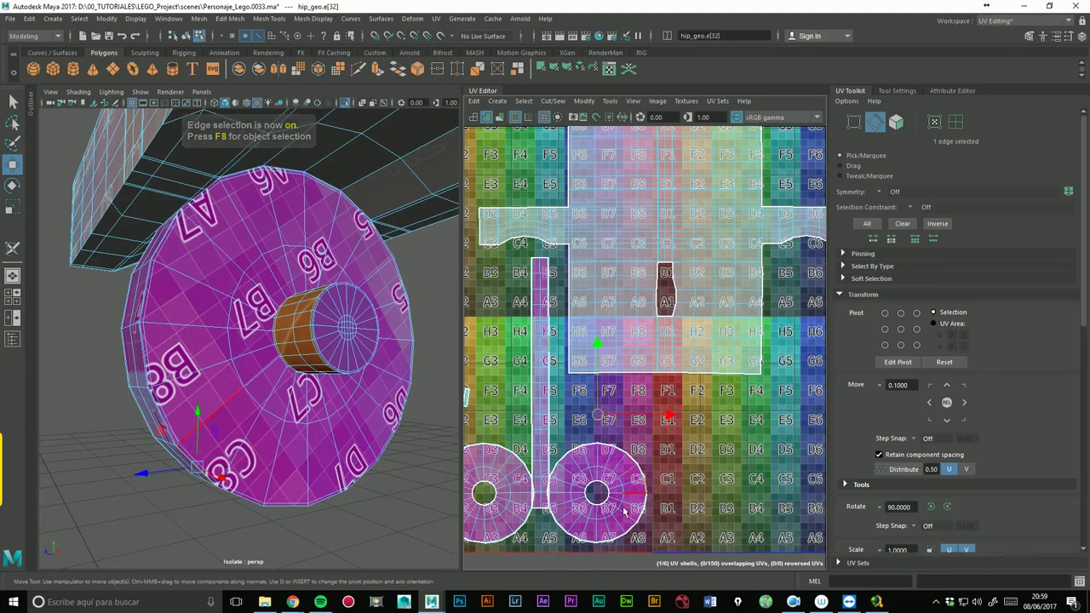
{"action": "left_click", "coordinate": [558, 514]}
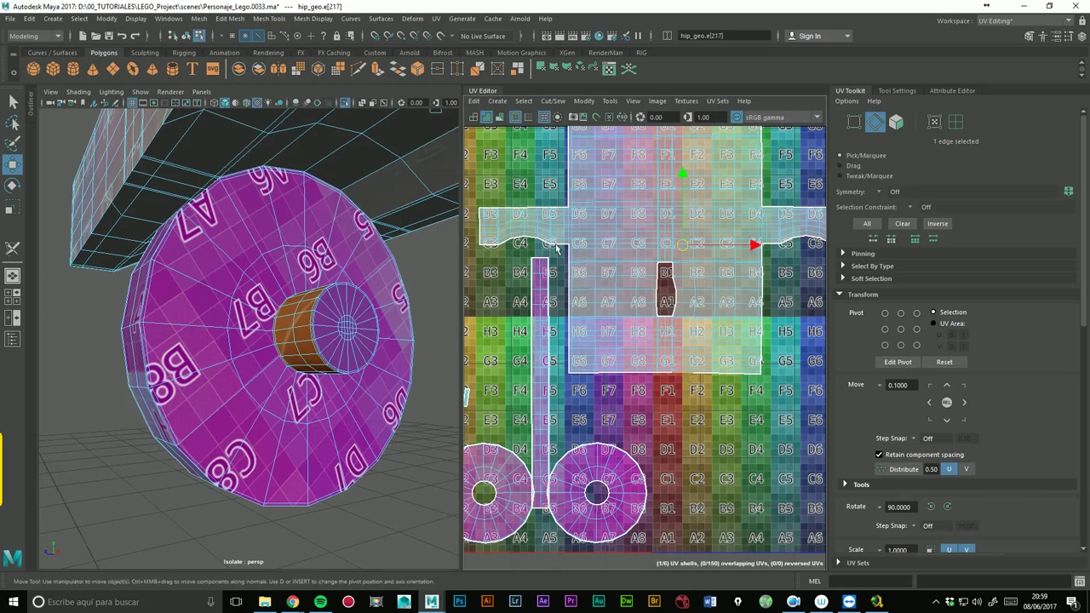
{"action": "mouse_move", "coordinate": [407, 270]}
{"action": "left_mouse_down", "text": "alt"}
{"action": "mouse_move", "coordinate": [478, 260]}
{"action": "mouse_move", "coordinate": [662, 273]}
{"action": "left_mouse_up", "text": "alt"}
{"action": "left_click_drag", "start_coordinate": [256, 324], "coordinate": [108, 109], "text": "alt"}
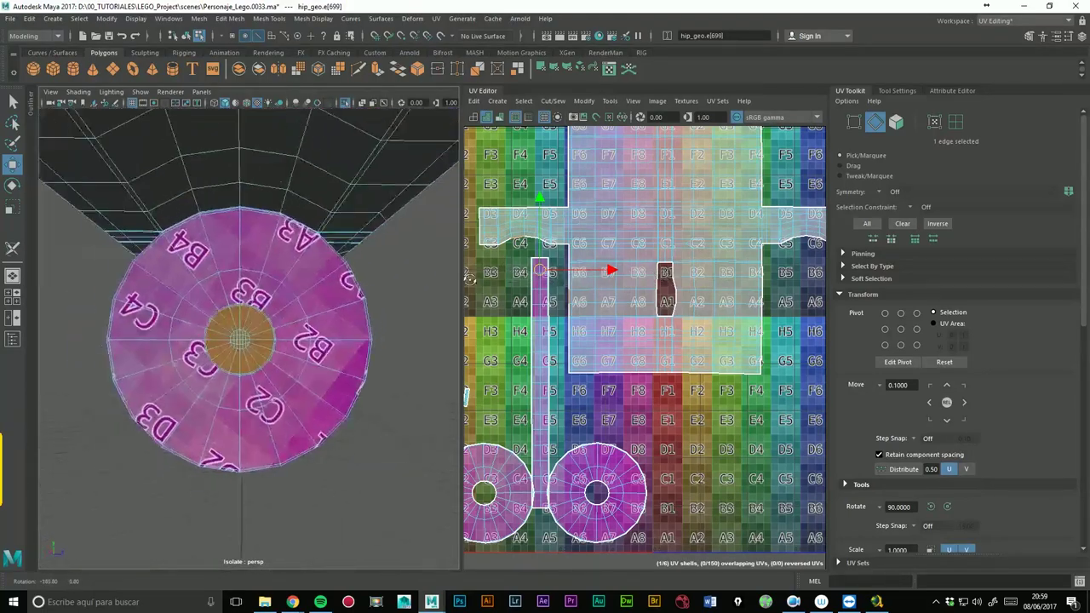
{"action": "middle_click_drag", "start_coordinate": [707, 243], "coordinate": [632, 300], "text": "alt"}
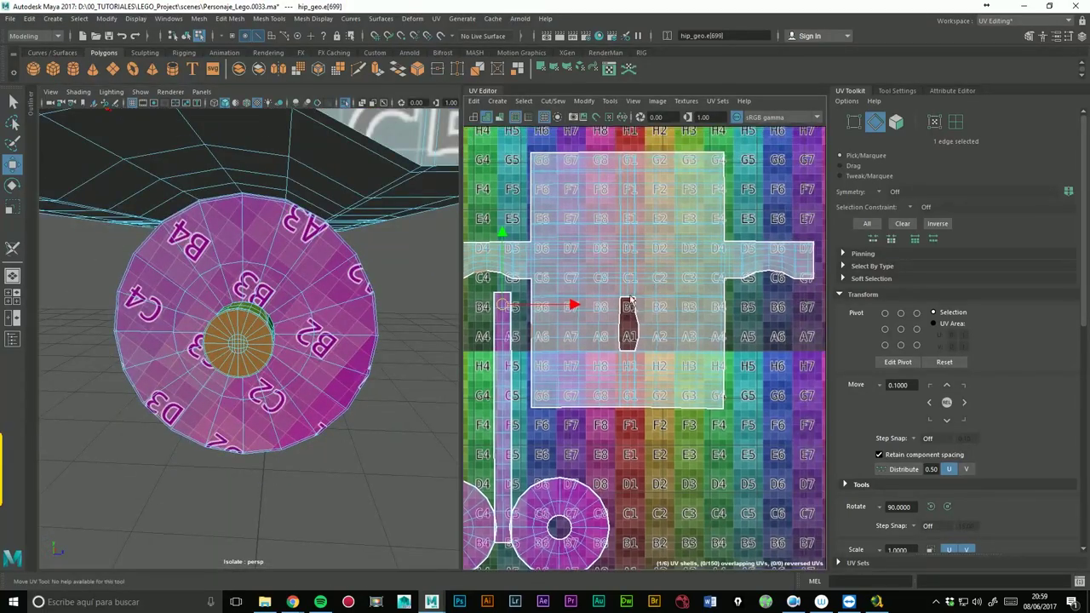
{"action": "left_click", "coordinate": [627, 337]}
- Stitch the wheel shells along the selected edge, then cut the UVs there again
{"action": "key", "text": "w"}
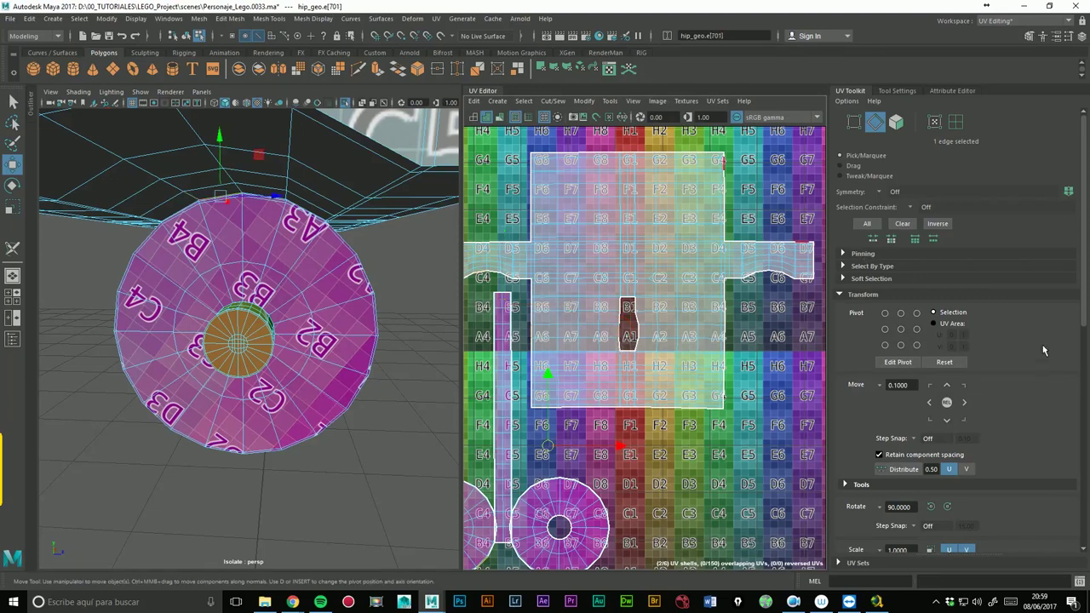
{"action": "scroll", "coordinate": [1087, 297], "scroll_direction": "down", "scroll_amount": 3}
{"action": "scroll", "coordinate": [1087, 297], "scroll_direction": "down", "scroll_amount": 3}
{"action": "scroll", "coordinate": [1087, 297], "scroll_direction": "down", "scroll_amount": 2}
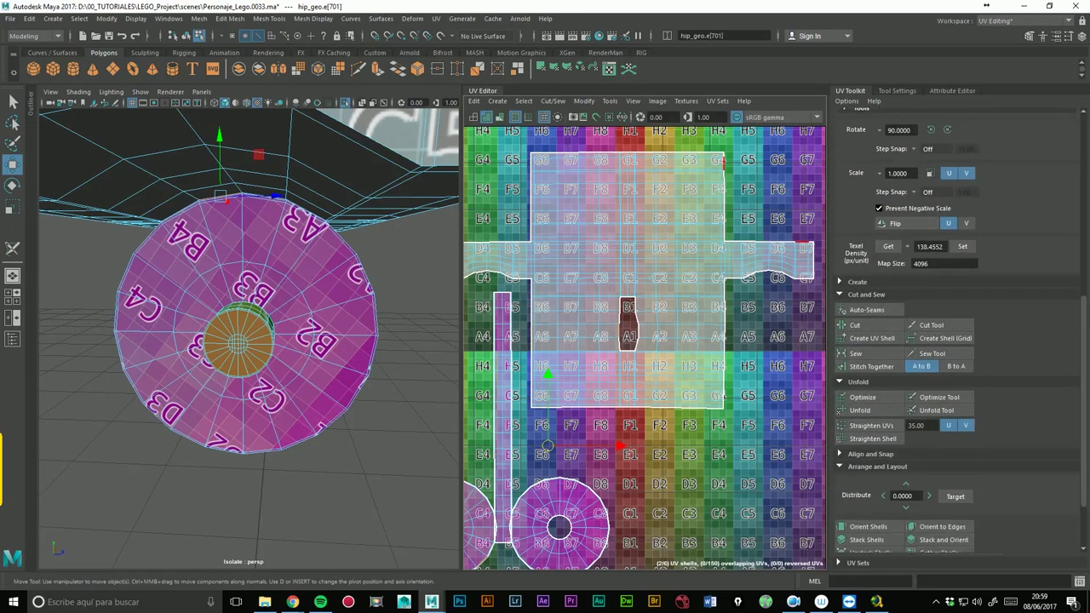
{"action": "left_click", "coordinate": [885, 369]}
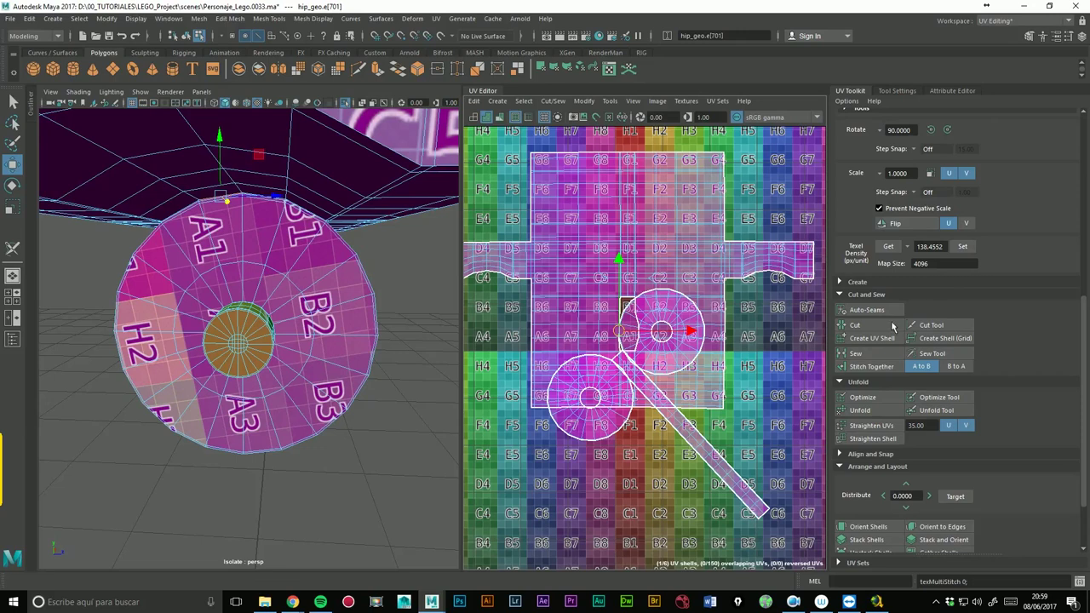
{"action": "left_click", "coordinate": [859, 326]}
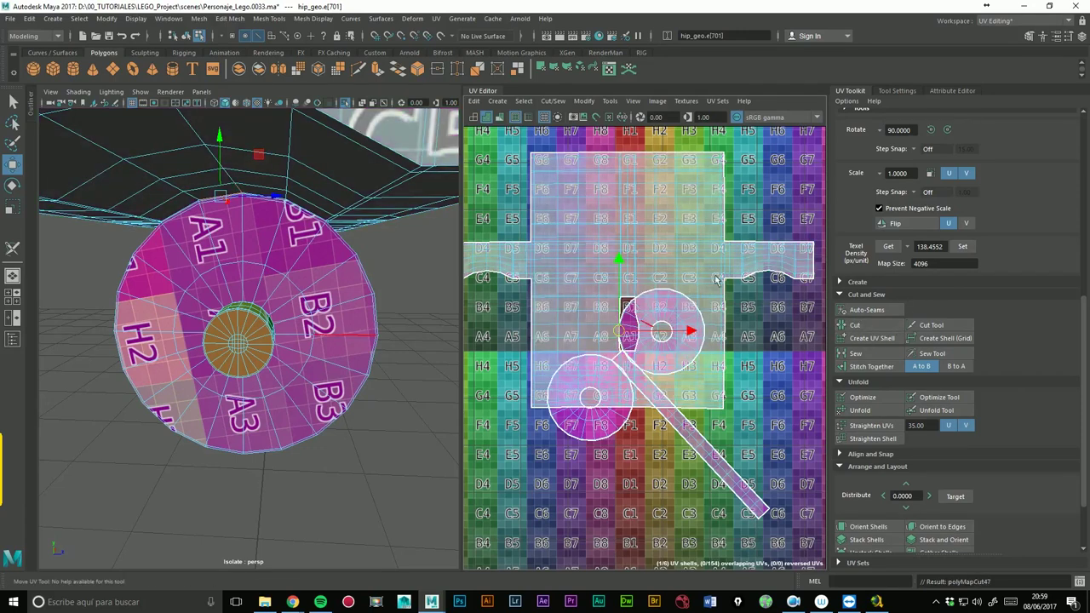
{"action": "scroll", "coordinate": [861, 313], "scroll_direction": "up", "scroll_amount": 2}
{"action": "scroll", "coordinate": [860, 314], "scroll_direction": "up", "scroll_amount": 2}
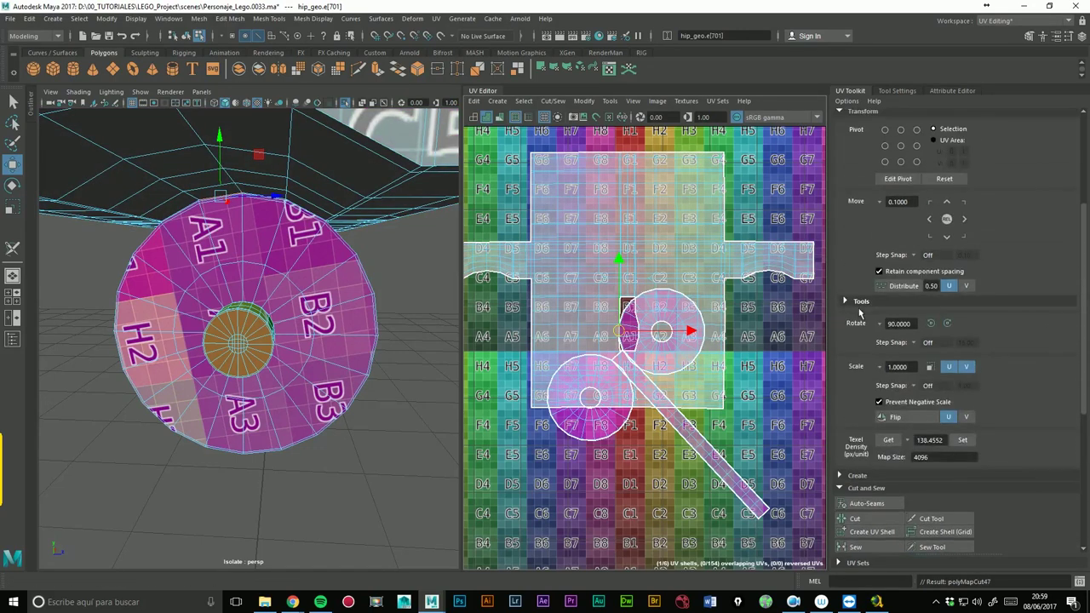
{"action": "scroll", "coordinate": [1076, 308], "scroll_direction": "up", "scroll_amount": 2}
{"action": "scroll", "coordinate": [1075, 309], "scroll_direction": "up", "scroll_amount": 2}
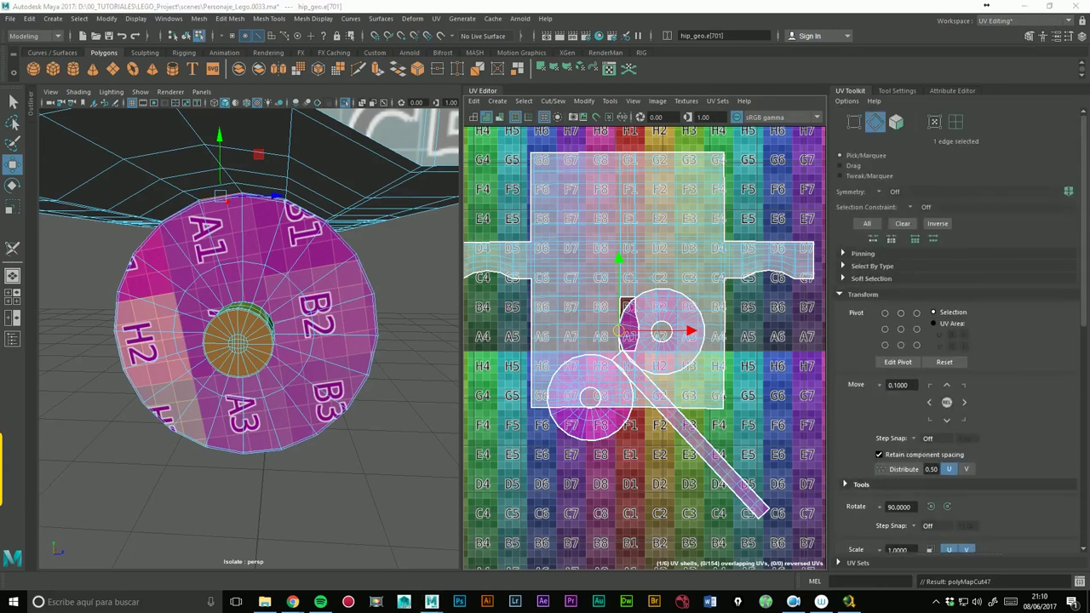
{"action": "left_click_drag", "start_coordinate": [1088, 315], "coordinate": [1075, 466]}
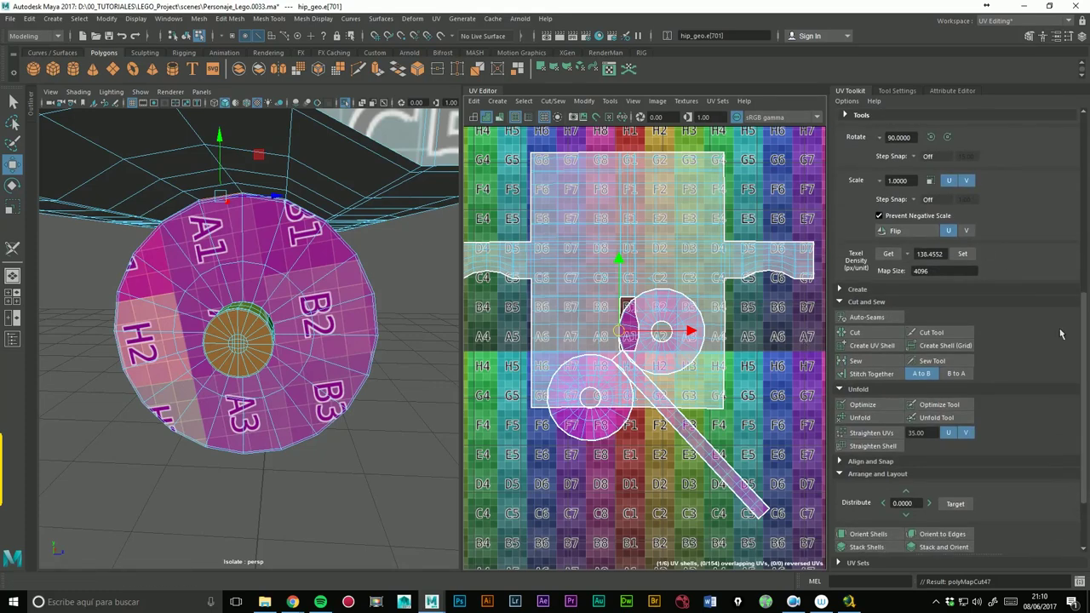
{"action": "scroll", "coordinate": [959, 384], "scroll_direction": "up", "scroll_amount": 5}
- Select the cap UV shell, rotate it 90° so the strip stands vertical, and slide it into place
{"action": "left_click", "coordinate": [956, 122]}
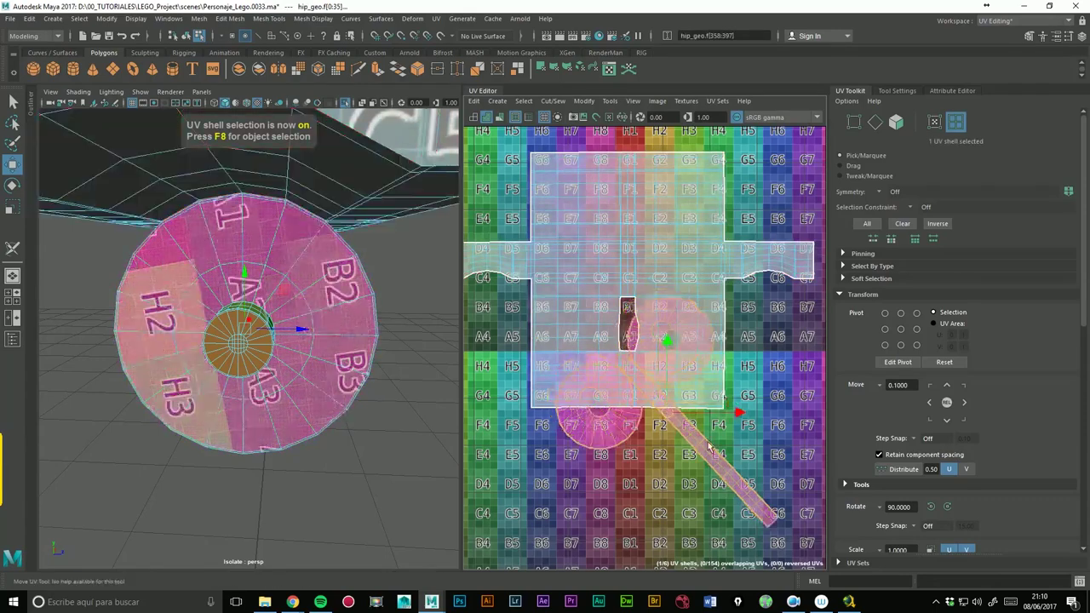
{"action": "left_click_drag", "start_coordinate": [681, 403], "coordinate": [648, 473]}
{"action": "middle_click_drag", "start_coordinate": [753, 373], "coordinate": [615, 271], "text": "alt"}
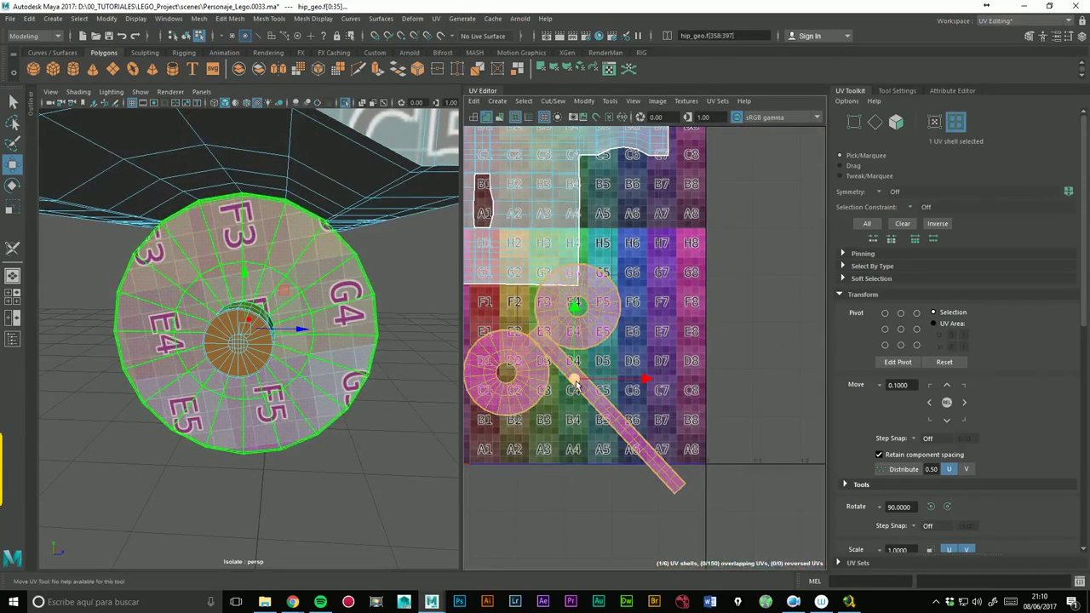
{"action": "left_click_drag", "start_coordinate": [575, 384], "coordinate": [679, 394]}
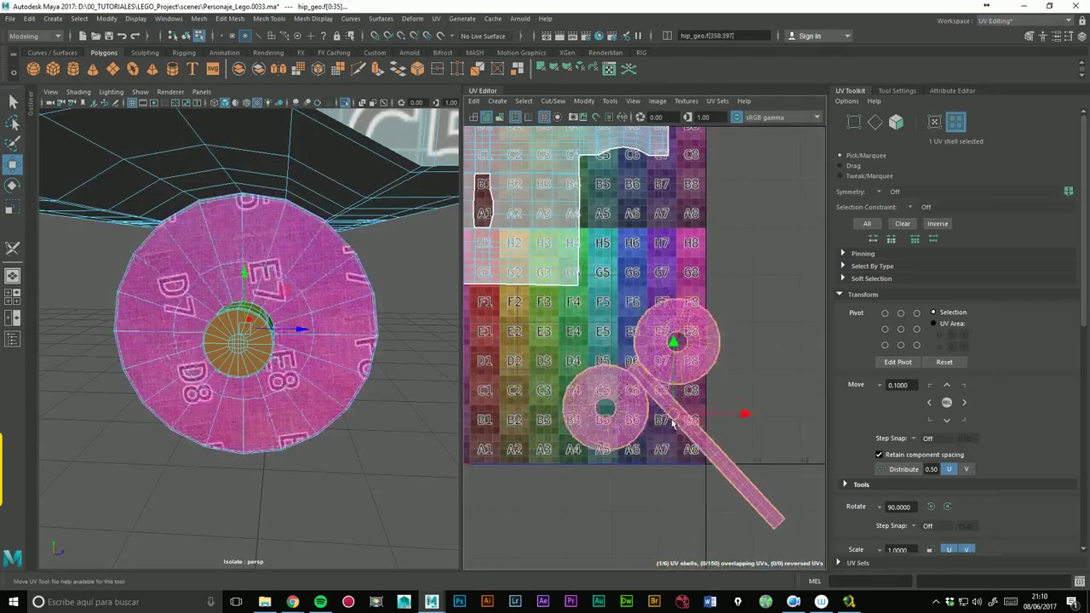
{"action": "left_click", "coordinate": [12, 185]}
{"action": "left_click_drag", "start_coordinate": [722, 378], "coordinate": [553, 424]}
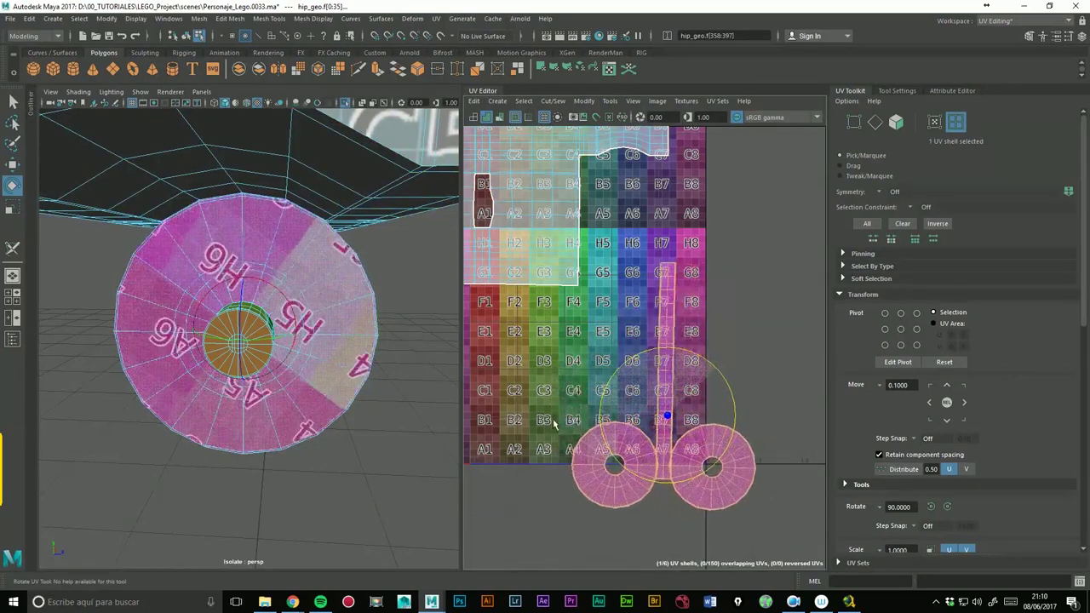
{"action": "key", "text": "w"}
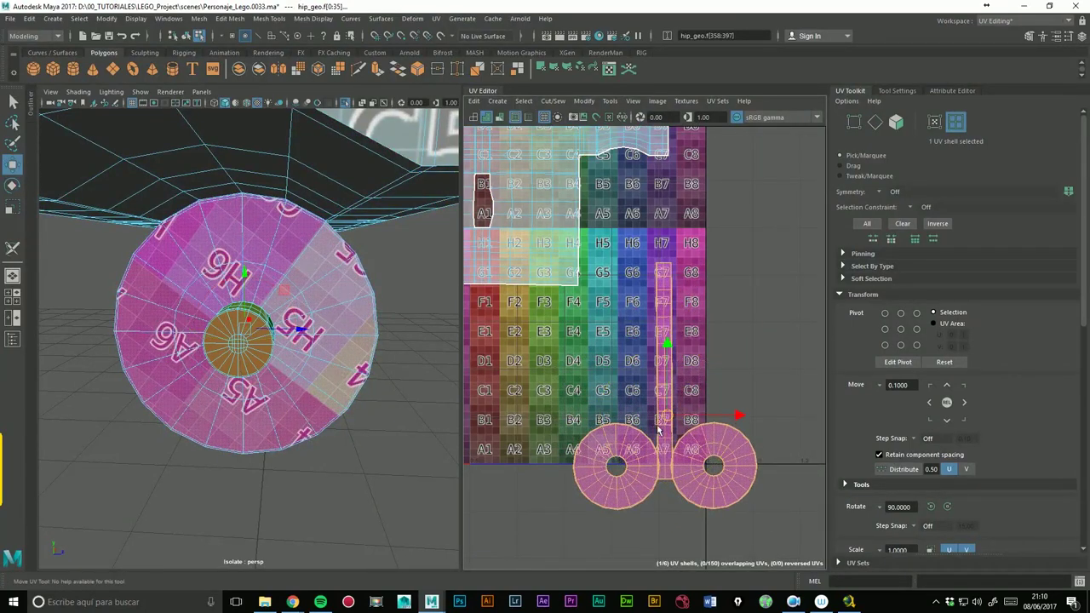
{"action": "left_click_drag", "start_coordinate": [667, 416], "coordinate": [609, 338]}
- Frame the shell and zoom in on the C5 area of the checker tile
{"action": "key", "text": "f"}
{"action": "scroll", "coordinate": [767, 384], "scroll_direction": "up", "scroll_amount": 2}
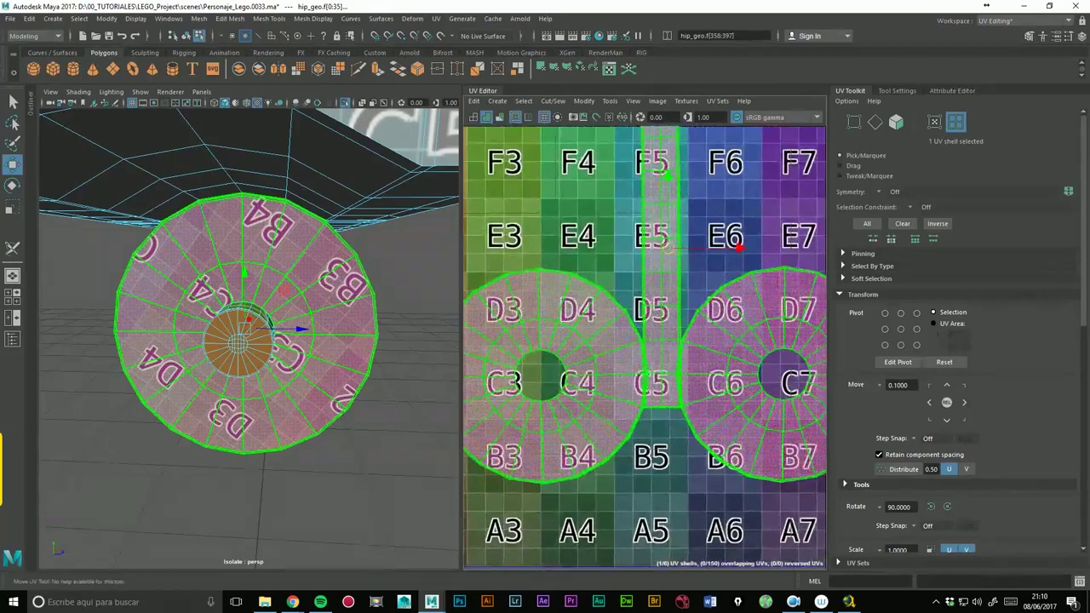
{"action": "scroll", "coordinate": [733, 409], "scroll_direction": "up", "scroll_amount": 2}
{"action": "scroll", "coordinate": [700, 452], "scroll_direction": "up", "scroll_amount": 3}
{"action": "middle_click_drag", "start_coordinate": [699, 452], "coordinate": [699, 179]}
{"action": "scroll", "coordinate": [647, 298], "scroll_direction": "up", "scroll_amount": 2}
{"action": "scroll", "coordinate": [648, 298], "scroll_direction": "up", "scroll_amount": 2}
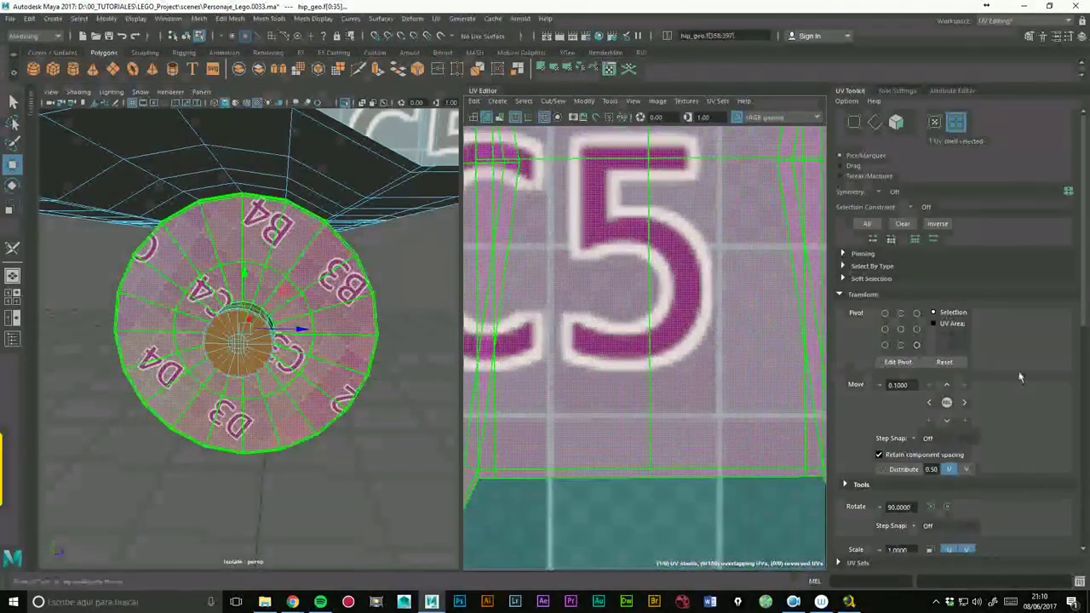
{"action": "scroll", "coordinate": [1072, 505], "scroll_direction": "down", "scroll_amount": 3}
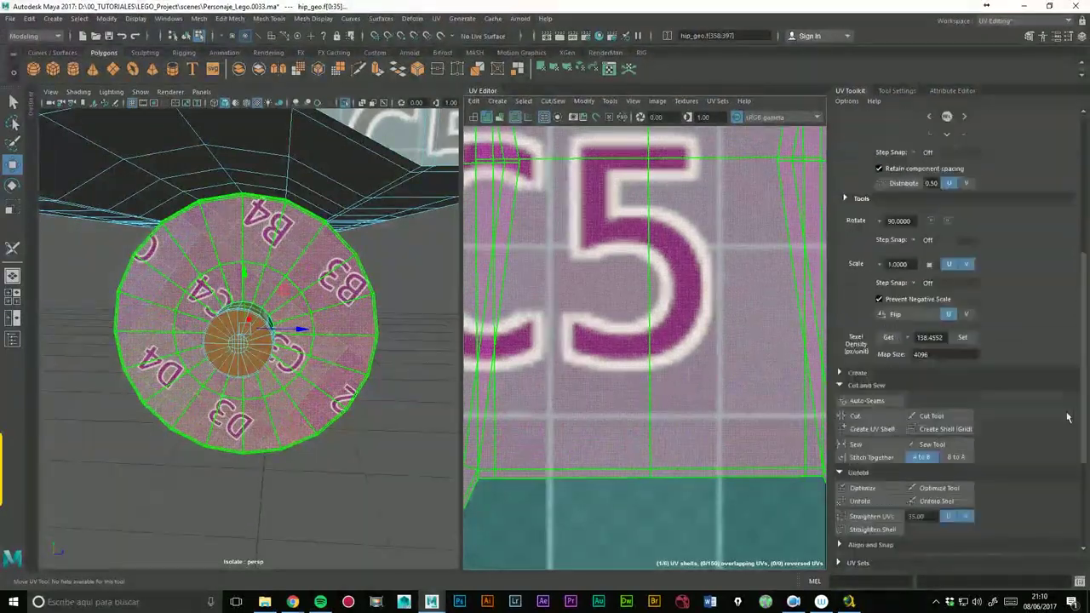
{"action": "scroll", "coordinate": [1071, 505], "scroll_direction": "down", "scroll_amount": 3}
- Cut the edges joining the vertical strip to each disk, then frame the C4–C6 shells and both disks
{"action": "left_click", "coordinate": [931, 245]}
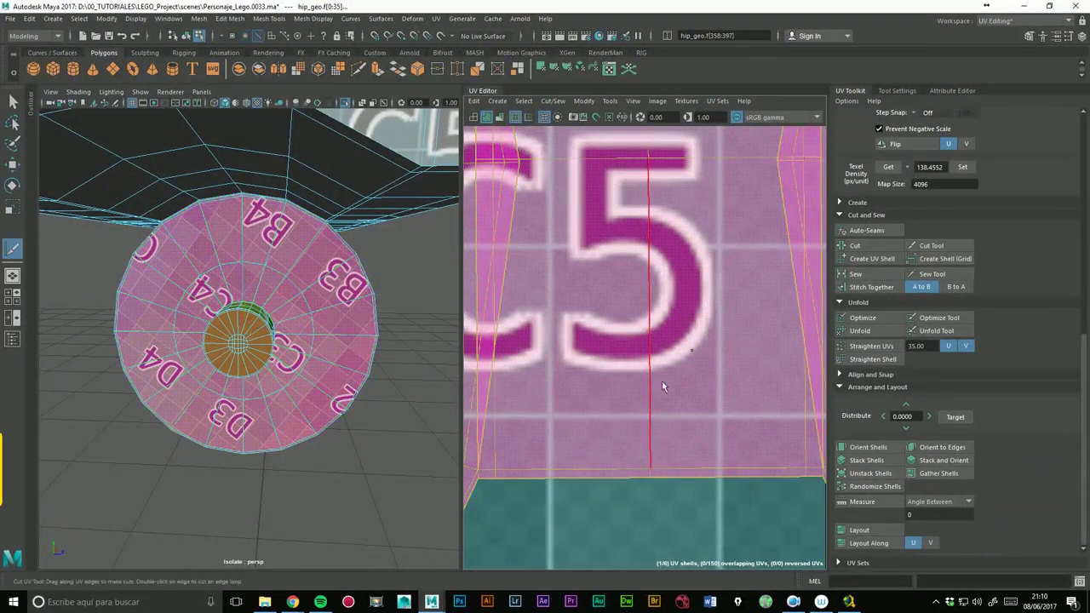
{"action": "middle_click_drag", "start_coordinate": [728, 409], "coordinate": [635, 383], "text": "alt"}
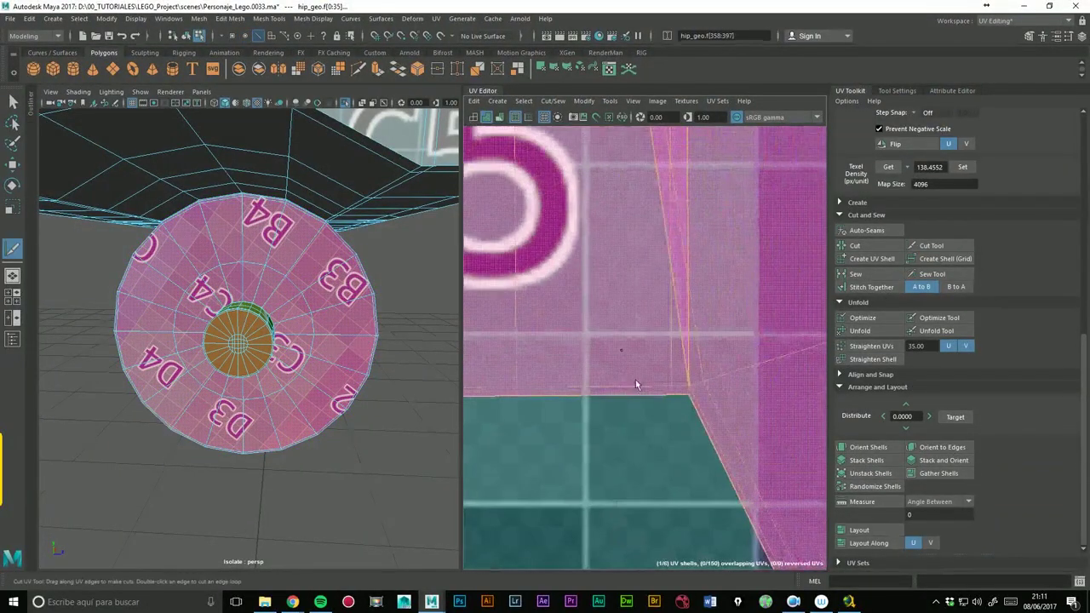
{"action": "left_click", "coordinate": [696, 403]}
{"action": "mouse_move", "coordinate": [693, 409]}
{"action": "middle_mouse_down", "text": "alt"}
{"action": "mouse_move", "coordinate": [645, 299]}
{"action": "mouse_move", "coordinate": [800, 379]}
{"action": "middle_mouse_up", "text": "alt"}
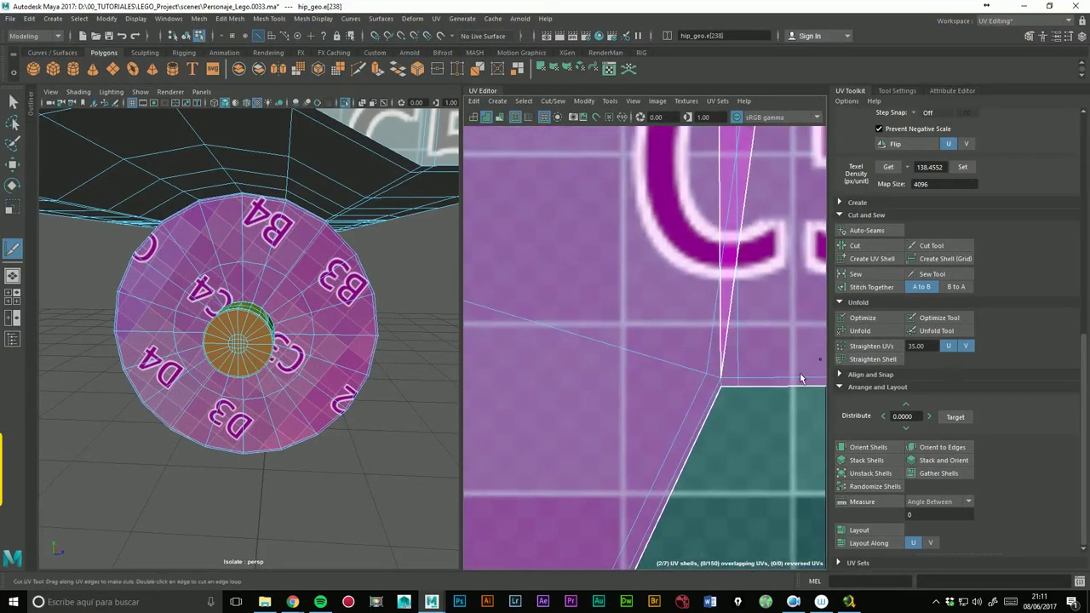
{"action": "left_click", "coordinate": [726, 391]}
{"action": "scroll", "coordinate": [659, 341], "scroll_direction": "down", "scroll_amount": 2}
{"action": "scroll", "coordinate": [659, 341], "scroll_direction": "down", "scroll_amount": 2}
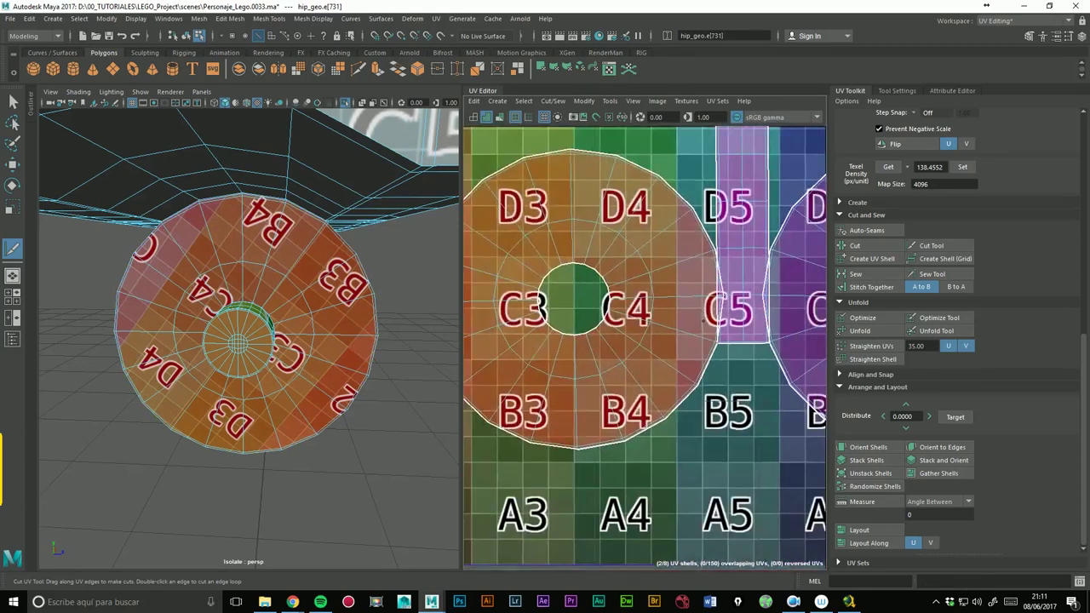
{"action": "middle_click_drag", "start_coordinate": [613, 278], "coordinate": [528, 335], "text": "alt"}
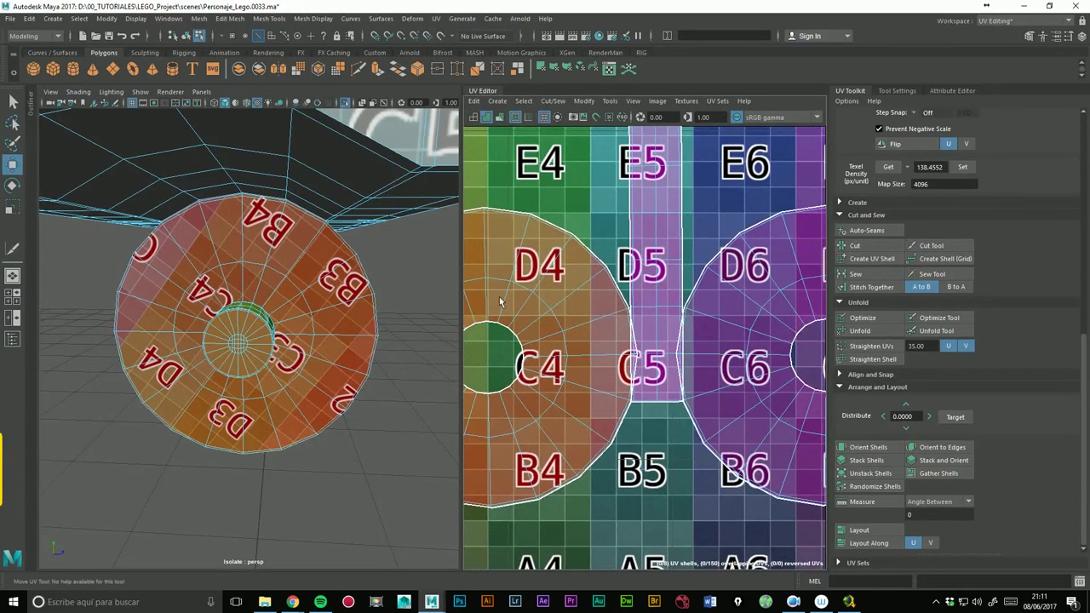
{"action": "middle_click_drag", "start_coordinate": [499, 300], "coordinate": [528, 295], "text": "alt"}
{"action": "scroll", "coordinate": [607, 306], "scroll_direction": "down", "scroll_amount": 2}
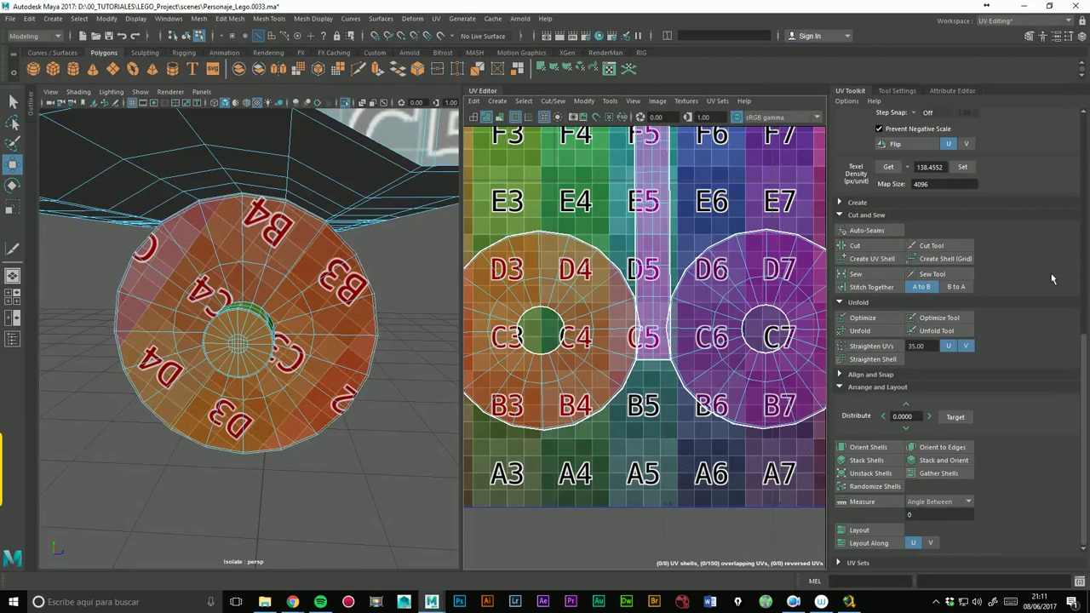
{"action": "left_click_drag", "start_coordinate": [1084, 387], "coordinate": [1088, 115]}
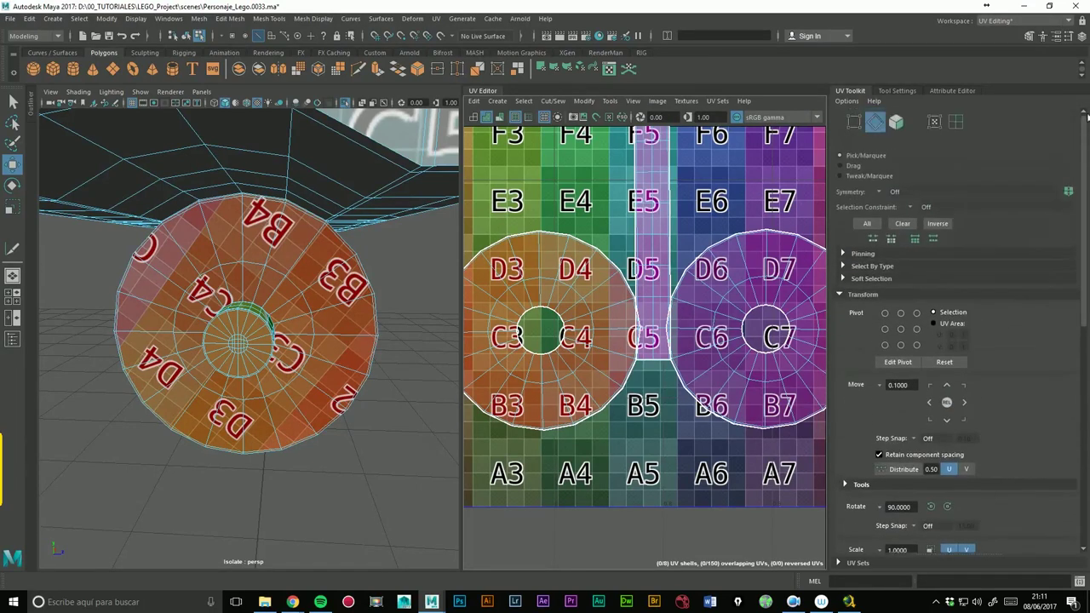
- Select both disk shells and the middle strip and unfold them to remove stretching
{"action": "left_click", "coordinate": [956, 122]}
{"action": "left_click", "coordinate": [596, 358]}
{"action": "left_click", "coordinate": [738, 341], "text": "shift"}
{"action": "left_click", "coordinate": [666, 230], "text": "shift"}
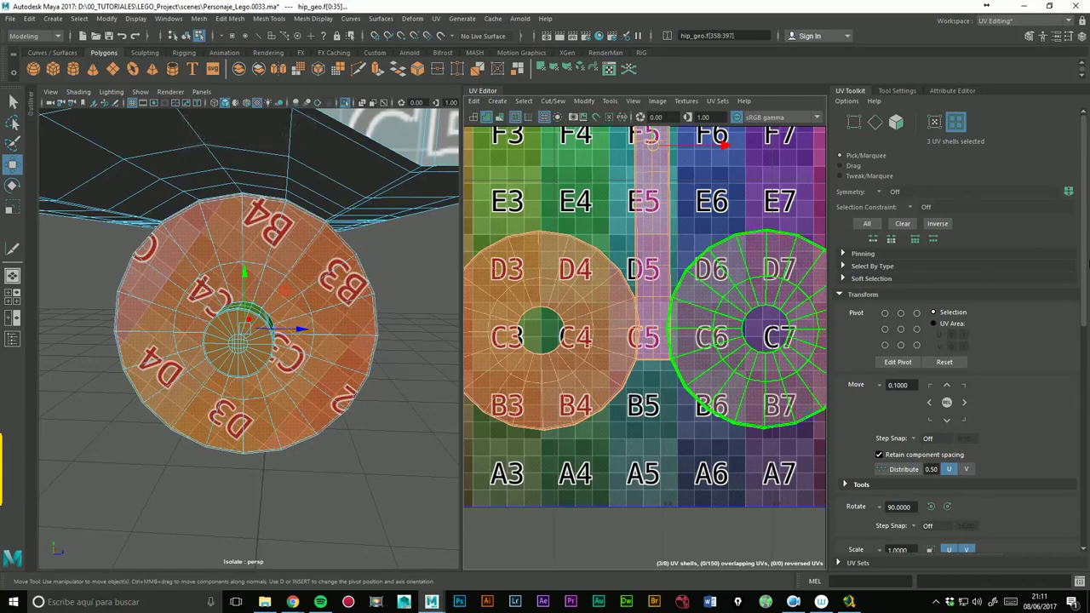
{"action": "scroll", "coordinate": [1003, 241], "scroll_direction": "down", "scroll_amount": 5}
{"action": "scroll", "coordinate": [1003, 242], "scroll_direction": "down", "scroll_amount": 5}
{"action": "left_click", "coordinate": [860, 334]}
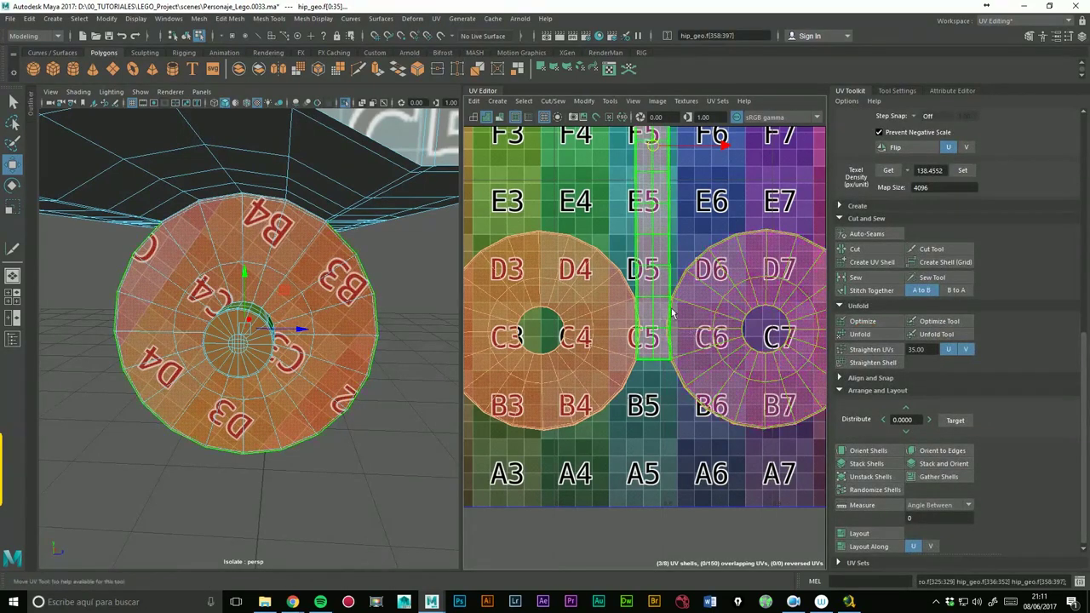
- Nudge the right disk shell slightly up and to the right
{"action": "scroll", "coordinate": [649, 326], "scroll_direction": "down", "scroll_amount": 2}
{"action": "scroll", "coordinate": [650, 326], "scroll_direction": "down", "scroll_amount": 1}
{"action": "middle_click_drag", "start_coordinate": [649, 327], "coordinate": [586, 418], "text": "alt"}
{"action": "left_click", "coordinate": [686, 430]}
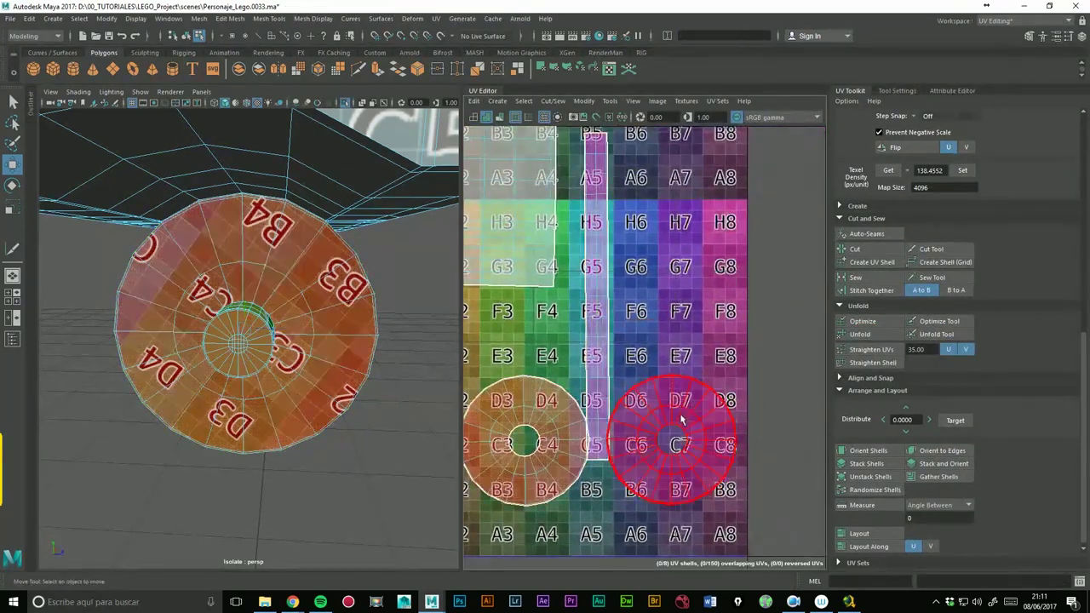
{"action": "left_click_drag", "start_coordinate": [701, 432], "coordinate": [710, 424]}
- Move the left disk shell up-left so it sits inside the checker grid
{"action": "left_click", "coordinate": [520, 441]}
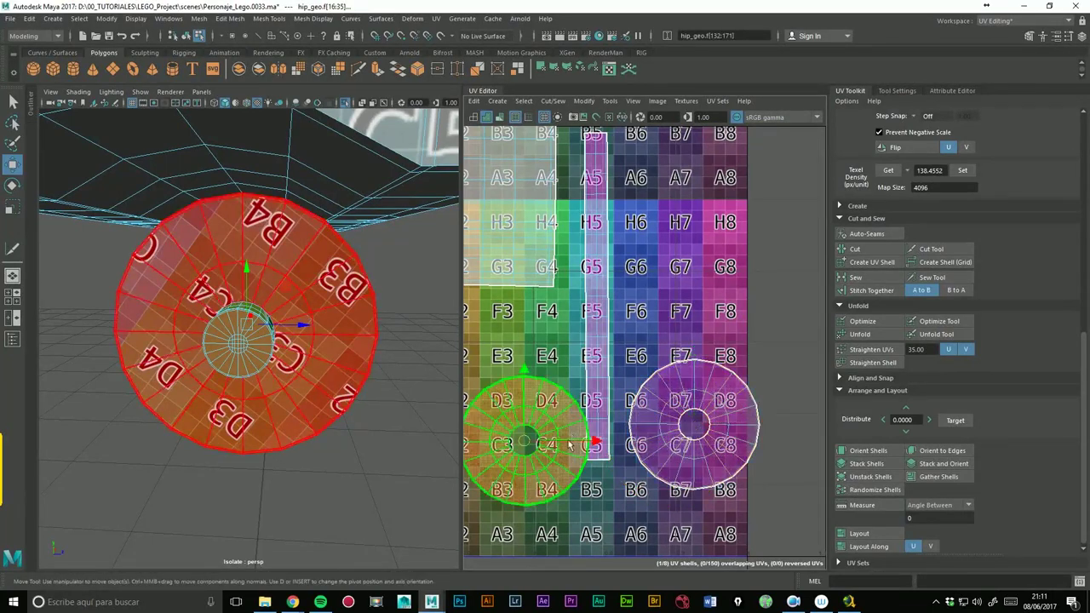
{"action": "left_click_drag", "start_coordinate": [520, 440], "coordinate": [507, 422]}
{"action": "mouse_move", "coordinate": [507, 422]}
{"action": "right_mouse_down", "text": "alt"}
{"action": "mouse_move", "coordinate": [703, 322]}
{"action": "mouse_move", "coordinate": [607, 339]}
{"action": "right_mouse_up", "text": "alt"}
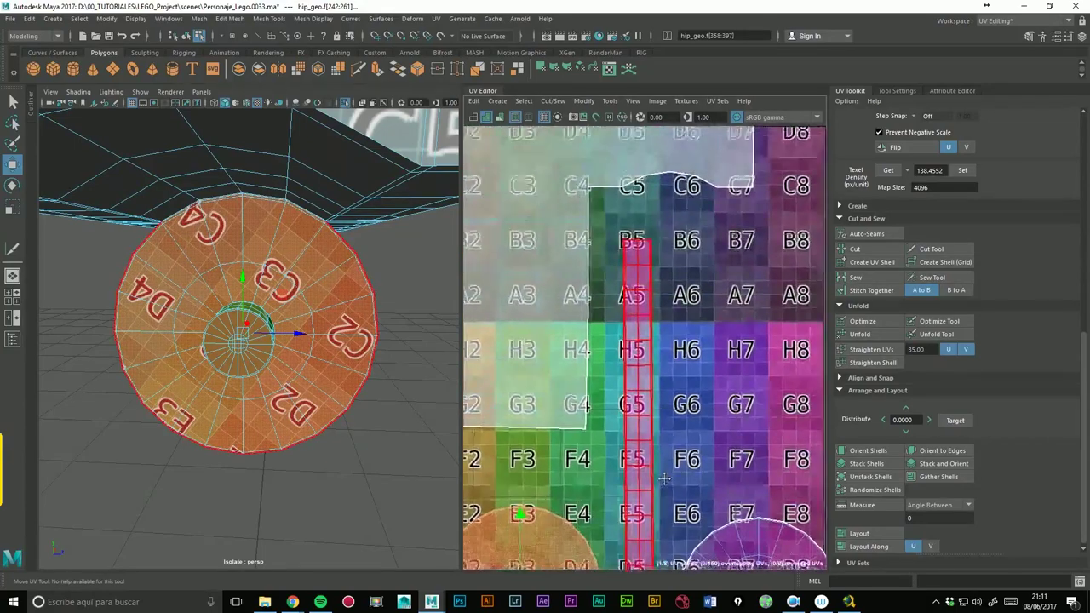
{"action": "scroll", "coordinate": [607, 338], "scroll_direction": "up", "scroll_amount": 1}
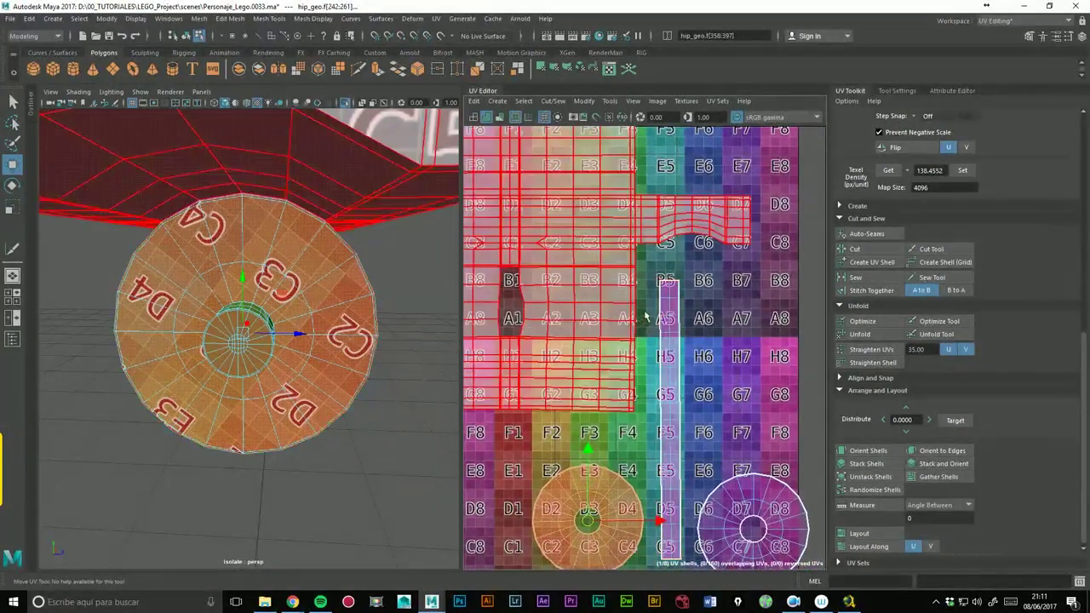
{"action": "middle_click_drag", "start_coordinate": [702, 288], "coordinate": [712, 280], "text": "alt"}
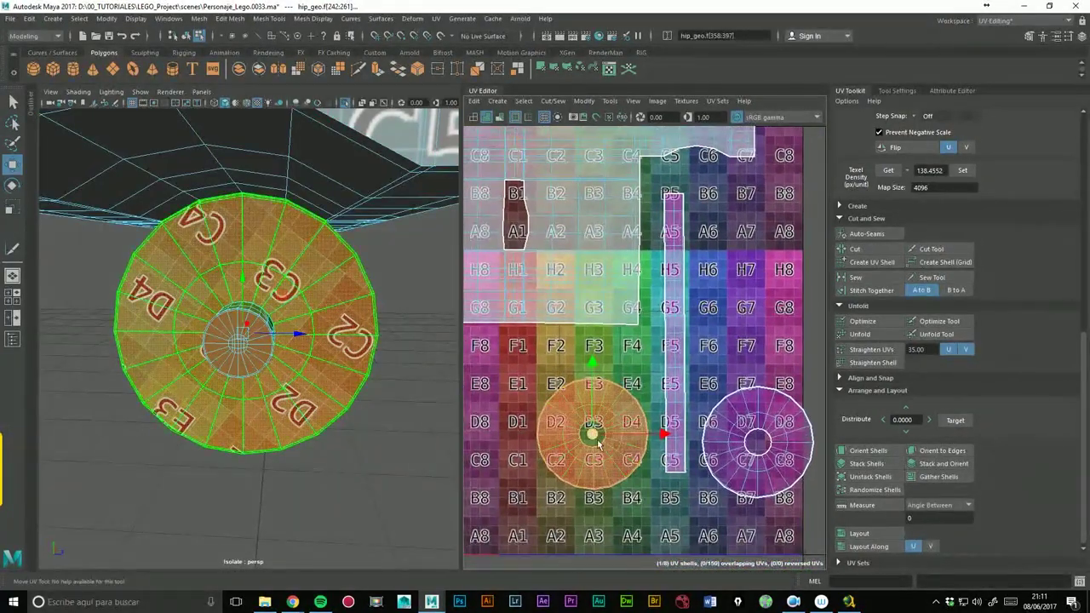
{"action": "left_click_drag", "start_coordinate": [599, 438], "coordinate": [588, 404]}
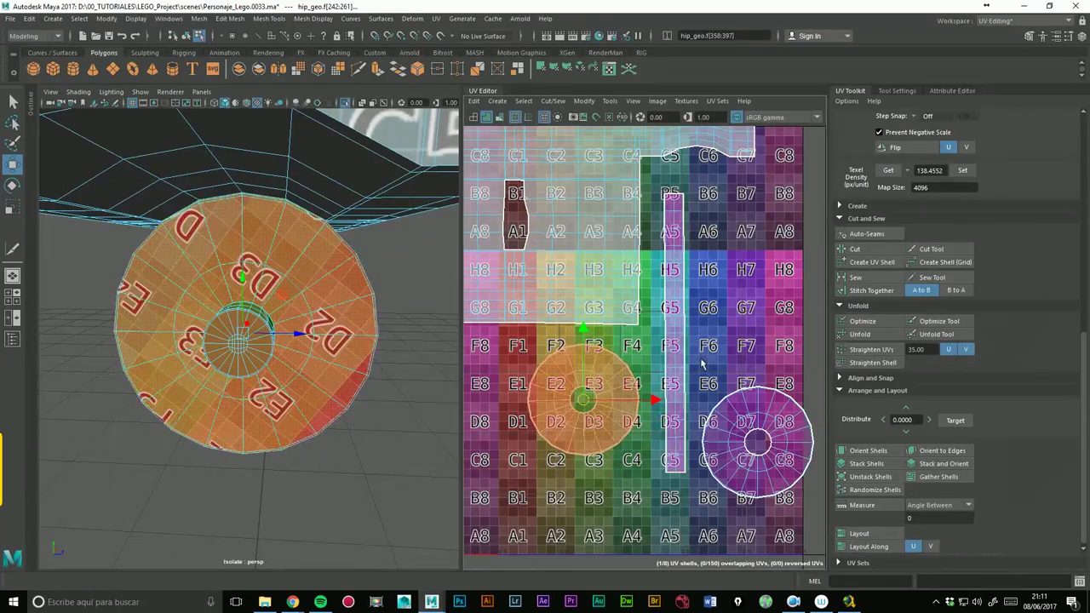
{"action": "scroll", "coordinate": [702, 365], "scroll_direction": "up", "scroll_amount": 1}
- Move the right disk up to the A7–H7 area and rotate it so labels read upright
{"action": "left_click", "coordinate": [791, 432]}
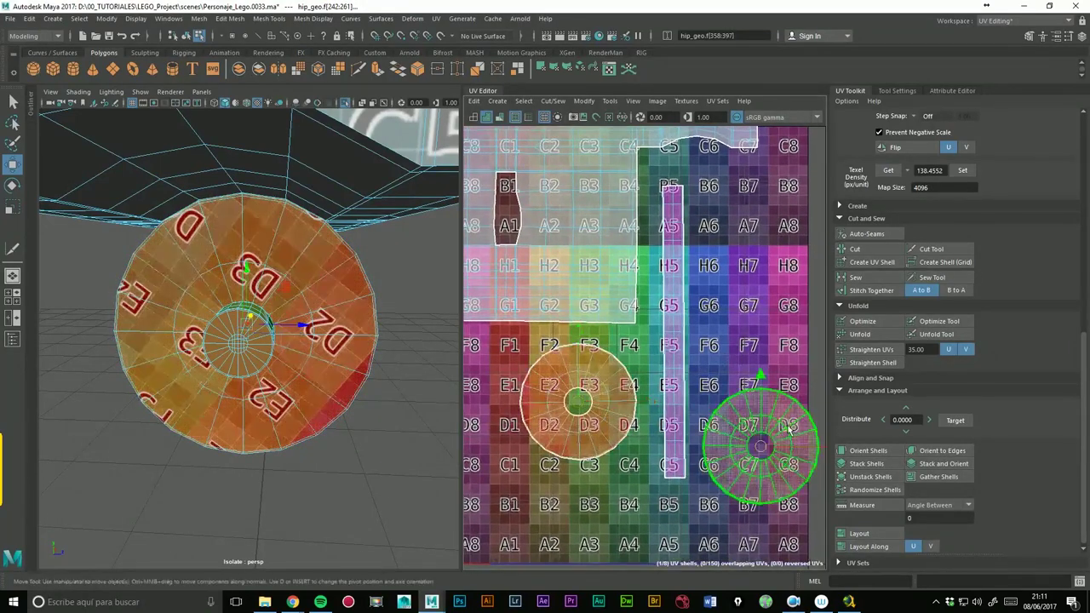
{"action": "left_click_drag", "start_coordinate": [764, 437], "coordinate": [751, 250]}
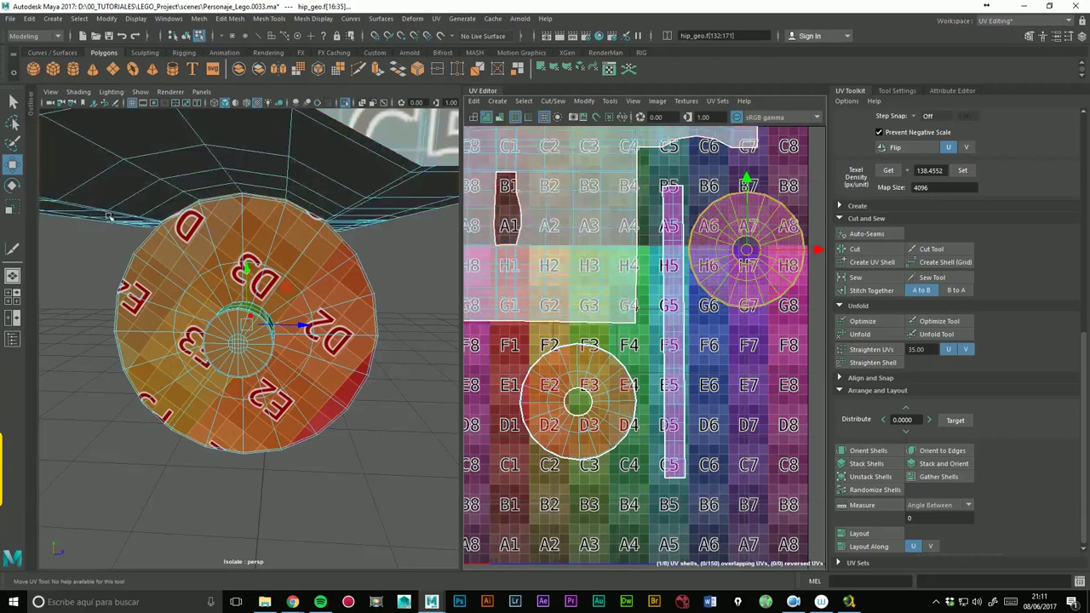
{"action": "left_click", "coordinate": [20, 192]}
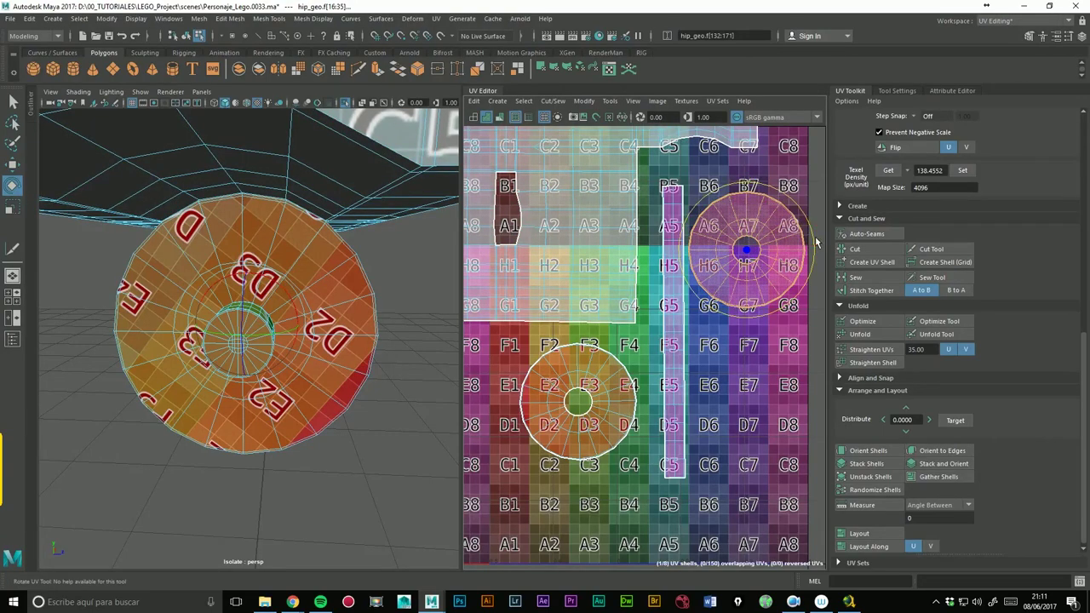
{"action": "left_click_drag", "start_coordinate": [401, 268], "coordinate": [270, 238], "text": "alt"}
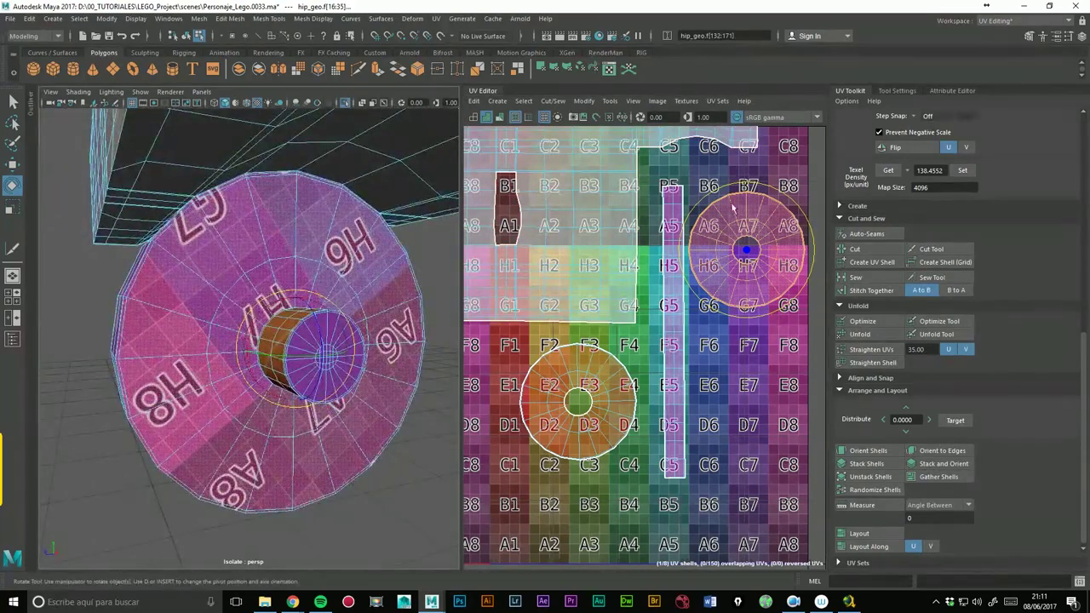
{"action": "right_click_drag", "start_coordinate": [733, 207], "coordinate": [786, 303], "text": "alt"}
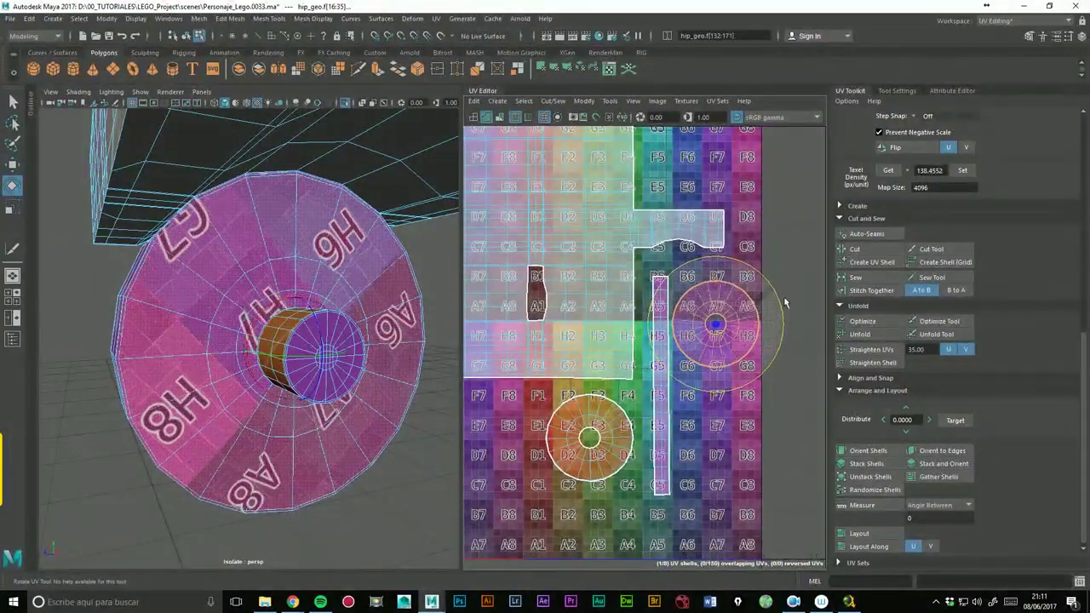
{"action": "left_click_drag", "start_coordinate": [785, 303], "coordinate": [707, 379]}
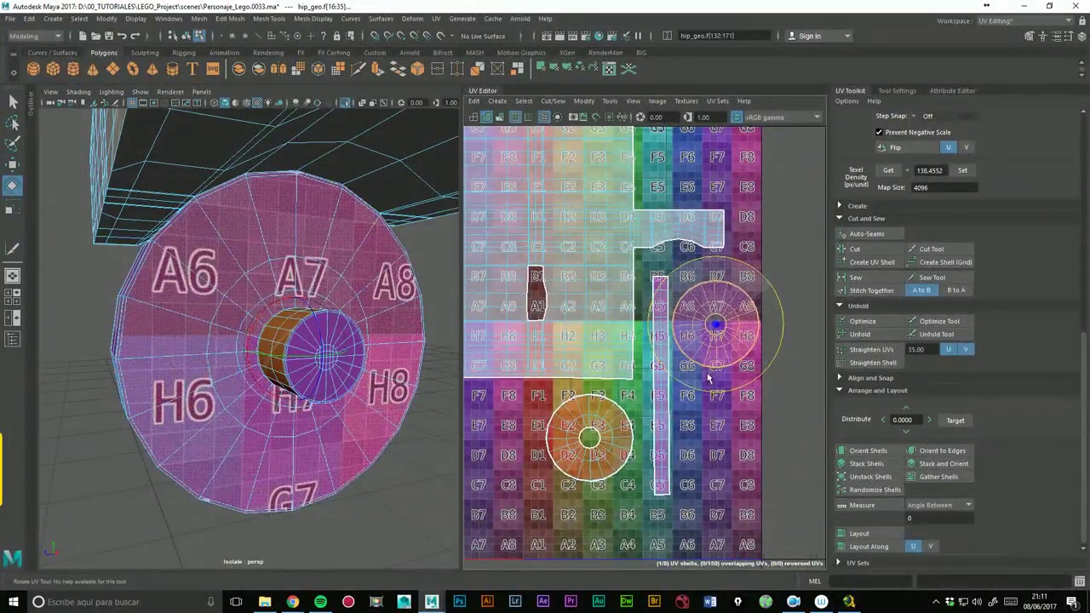
- Rotate the other wheel's circular shell until its labels read upright and place it below the first circle
{"action": "left_click", "coordinate": [507, 230]}
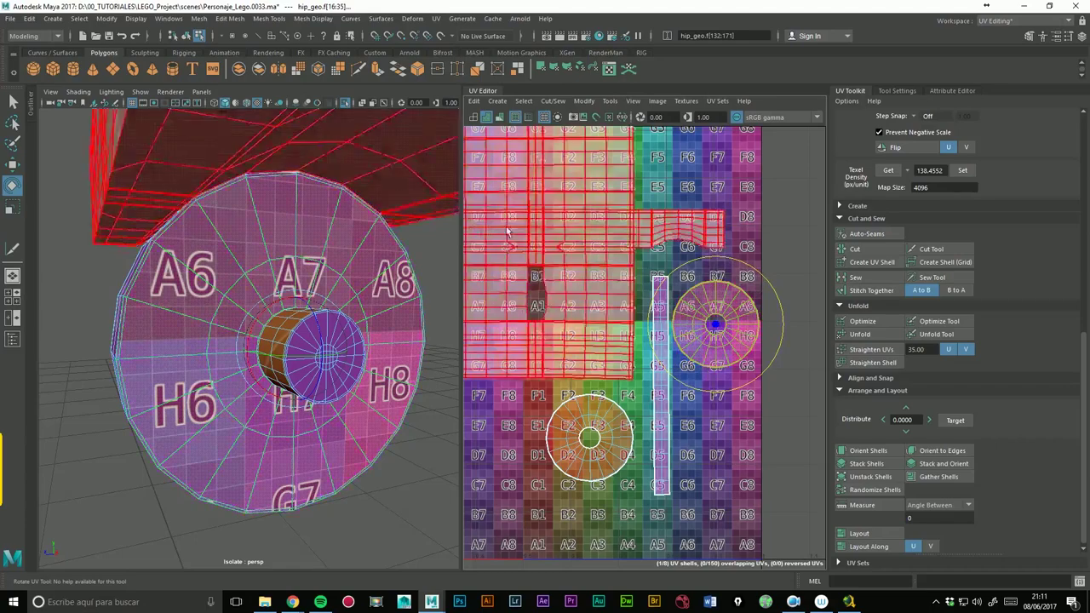
{"action": "left_click_drag", "start_coordinate": [567, 301], "coordinate": [628, 425]}
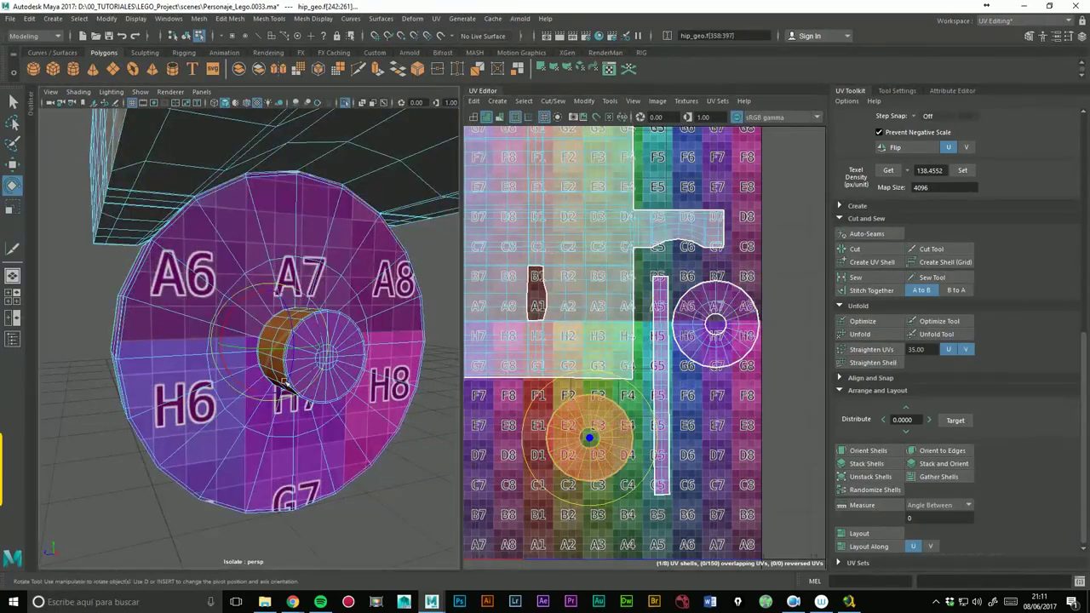
{"action": "key", "text": "f"}
{"action": "left_click_drag", "start_coordinate": [656, 413], "coordinate": [554, 443]}
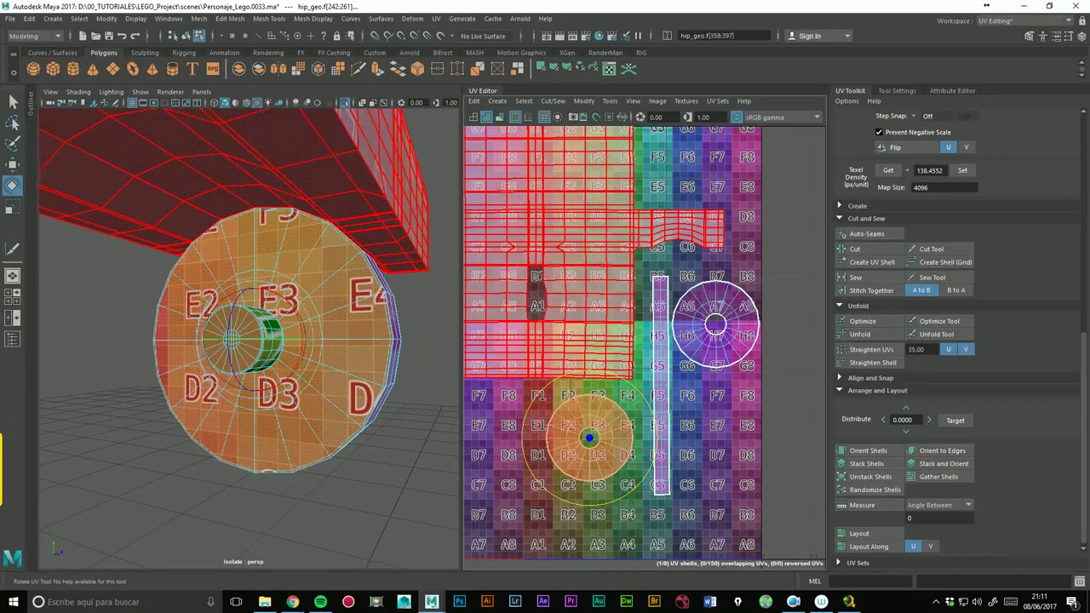
{"action": "key", "text": "w"}
{"action": "mouse_move", "coordinate": [590, 437]}
{"action": "left_mouse_down"}
{"action": "mouse_move", "coordinate": [718, 401]}
{"action": "mouse_move", "coordinate": [718, 420]}
{"action": "left_mouse_up"}
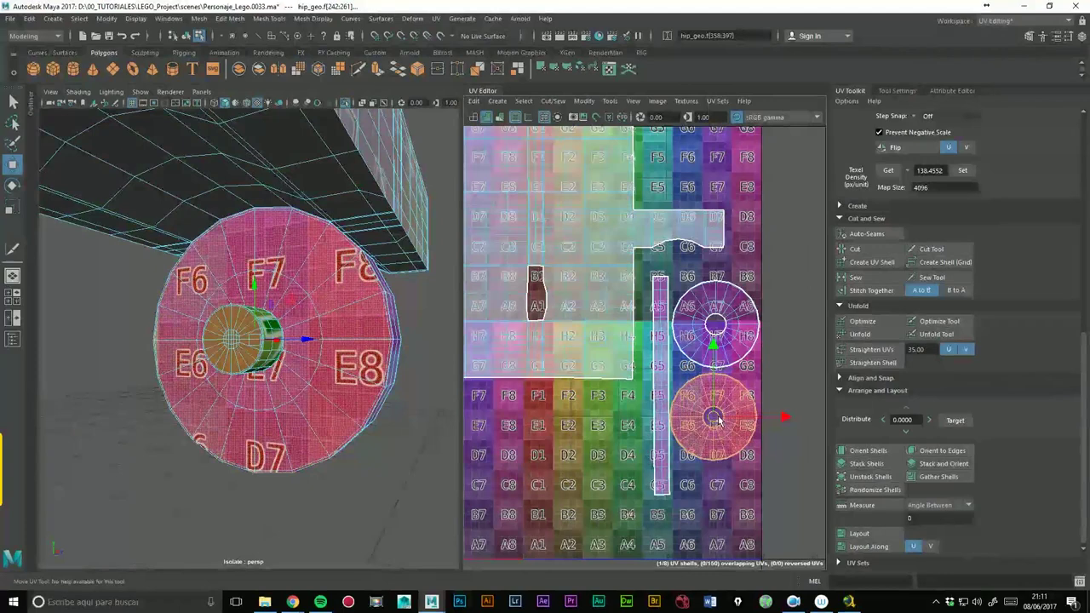
- Orbit the 3D view to the wheel's side and select the other wheel hub's faces
{"action": "scroll", "coordinate": [665, 383], "scroll_direction": "down", "scroll_amount": 2}
{"action": "scroll", "coordinate": [613, 362], "scroll_direction": "down", "scroll_amount": 2}
{"action": "scroll", "coordinate": [604, 356], "scroll_direction": "down", "scroll_amount": 2}
{"action": "left_click_drag", "start_coordinate": [391, 375], "coordinate": [340, 367], "text": "alt"}
{"action": "left_click", "coordinate": [548, 395]}
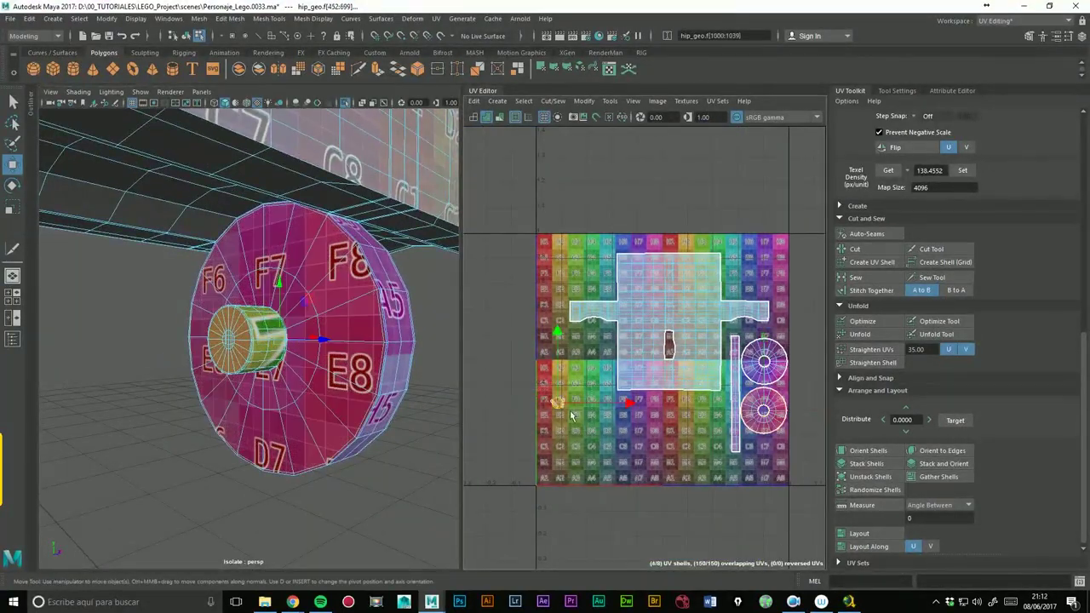
- Frame all UV shells in the UV Editor and select the upper wheel shell
{"action": "scroll", "coordinate": [562, 357], "scroll_direction": "up", "scroll_amount": 2}
{"action": "scroll", "coordinate": [597, 341], "scroll_direction": "up", "scroll_amount": 2}
{"action": "scroll", "coordinate": [648, 332], "scroll_direction": "up", "scroll_amount": 2}
{"action": "scroll", "coordinate": [664, 324], "scroll_direction": "up", "scroll_amount": 2}
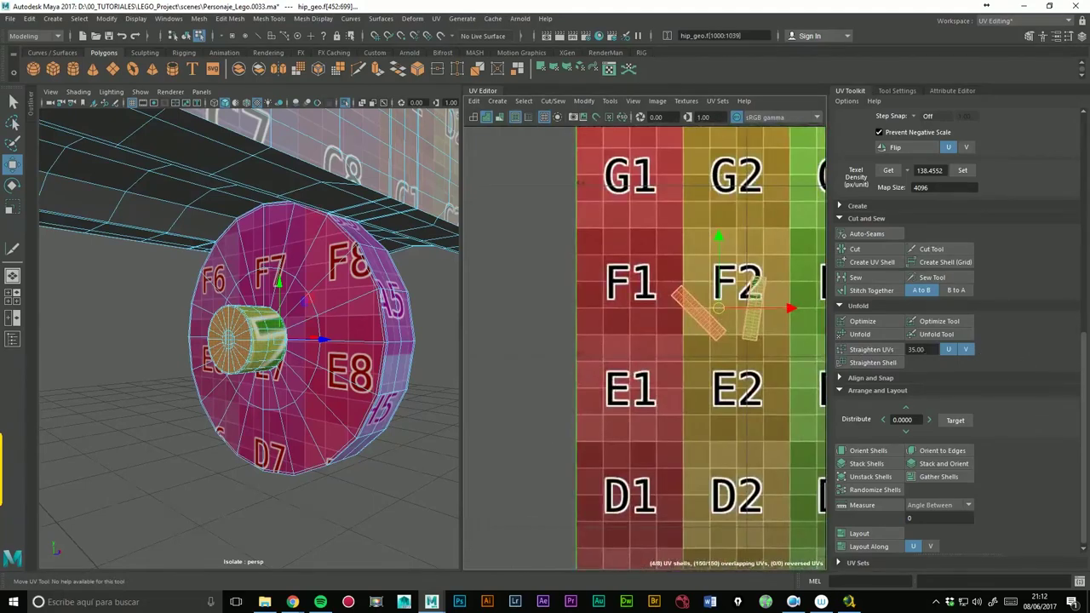
{"action": "scroll", "coordinate": [647, 332], "scroll_direction": "up", "scroll_amount": 2}
{"action": "scroll", "coordinate": [631, 340], "scroll_direction": "up", "scroll_amount": 1}
{"action": "scroll", "coordinate": [596, 383], "scroll_direction": "down", "scroll_amount": 3}
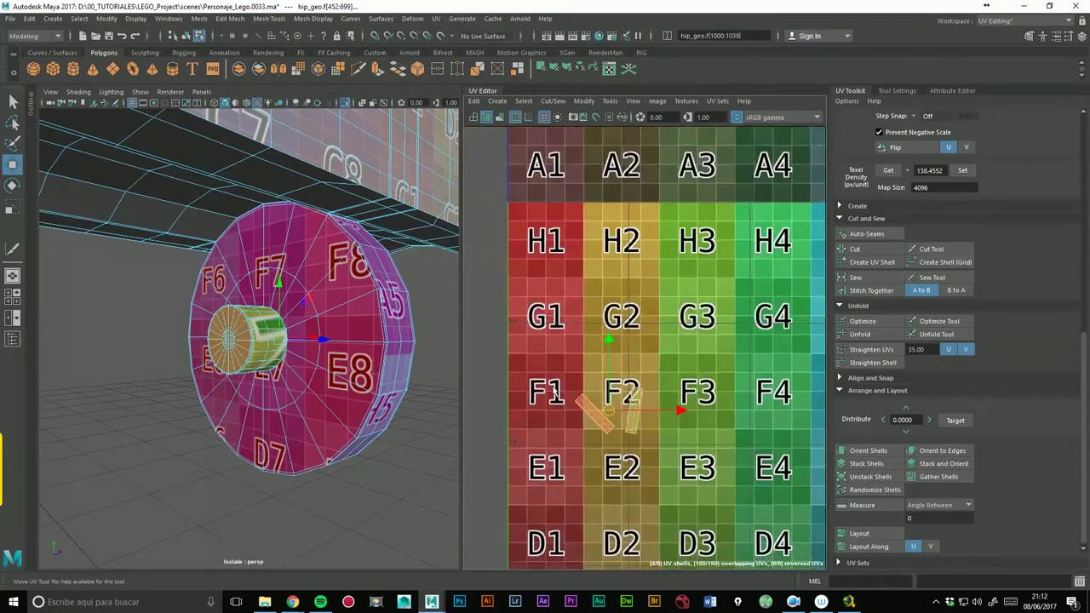
{"action": "scroll", "coordinate": [584, 433], "scroll_direction": "up", "scroll_amount": 1}
{"action": "scroll", "coordinate": [584, 433], "scroll_direction": "up", "scroll_amount": 1}
{"action": "middle_click_drag", "start_coordinate": [584, 432], "coordinate": [592, 431], "text": "alt"}
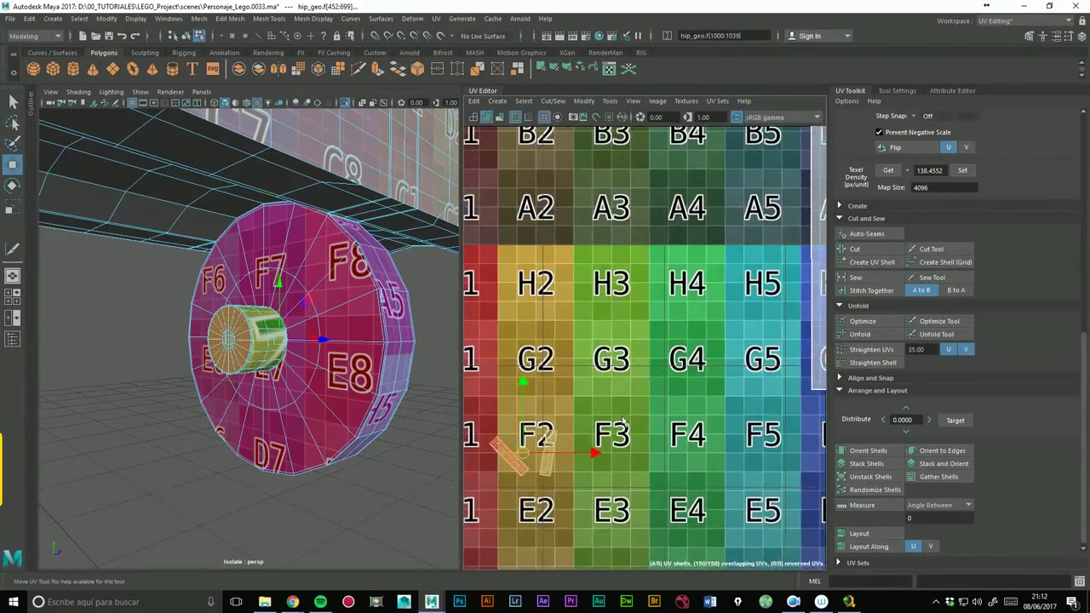
{"action": "key", "text": "a"}
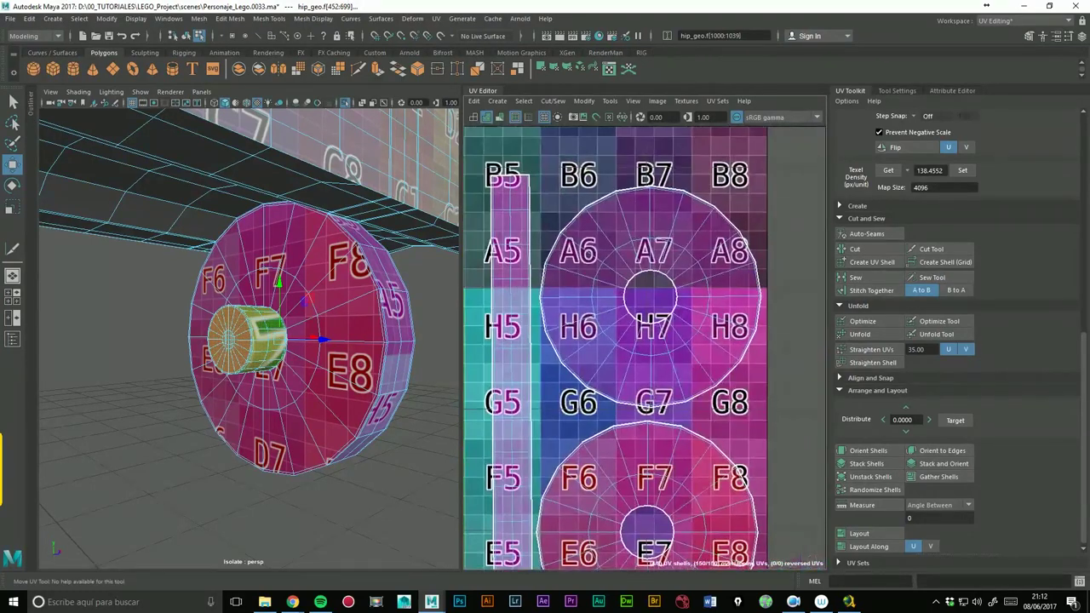
{"action": "left_click", "coordinate": [638, 332]}
{"action": "scroll", "coordinate": [1022, 118], "scroll_direction": "up", "scroll_amount": 5}
{"action": "scroll", "coordinate": [1022, 118], "scroll_direction": "up", "scroll_amount": 5}
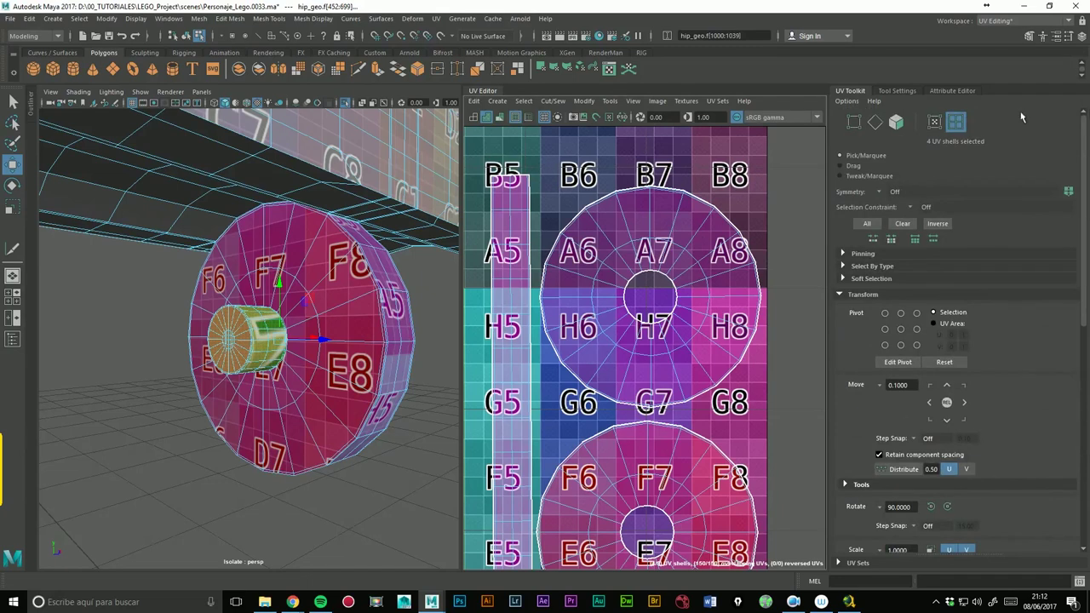
- Cut the upper and lower hub strips free from their circles along their seam edges
{"action": "left_click", "coordinate": [876, 124]}
{"action": "left_click", "coordinate": [733, 321]}
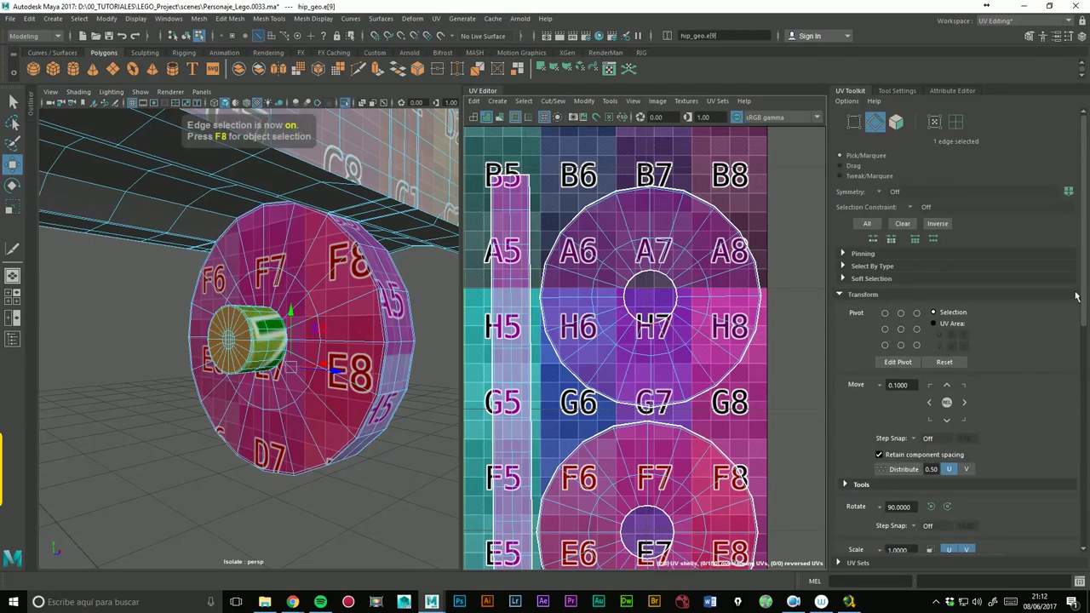
{"action": "scroll", "coordinate": [937, 384], "scroll_direction": "down", "scroll_amount": 5}
{"action": "scroll", "coordinate": [937, 384], "scroll_direction": "down", "scroll_amount": 5}
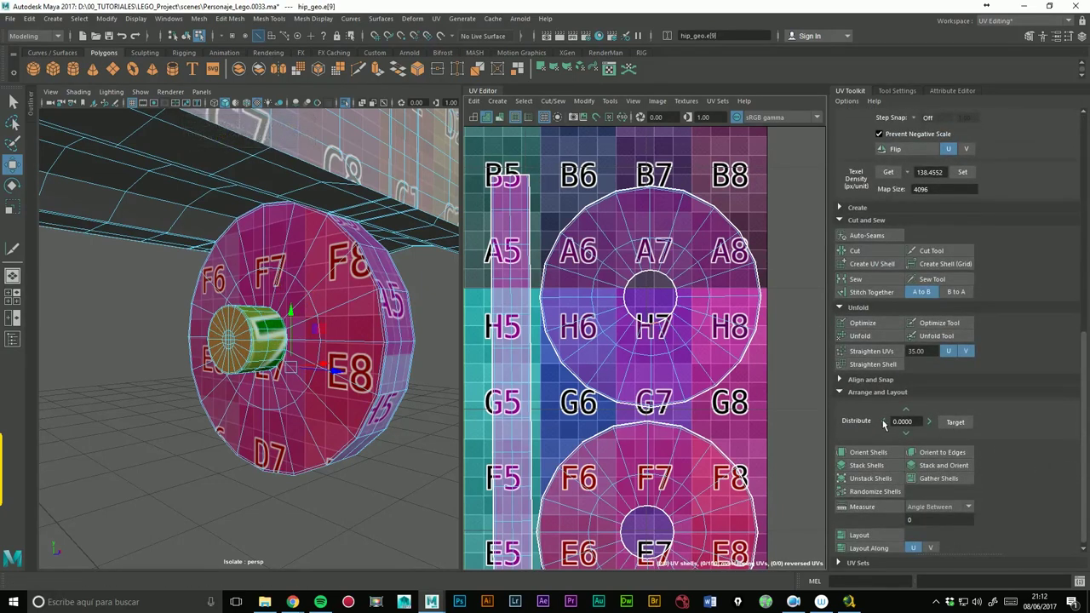
{"action": "left_click", "coordinate": [880, 295]}
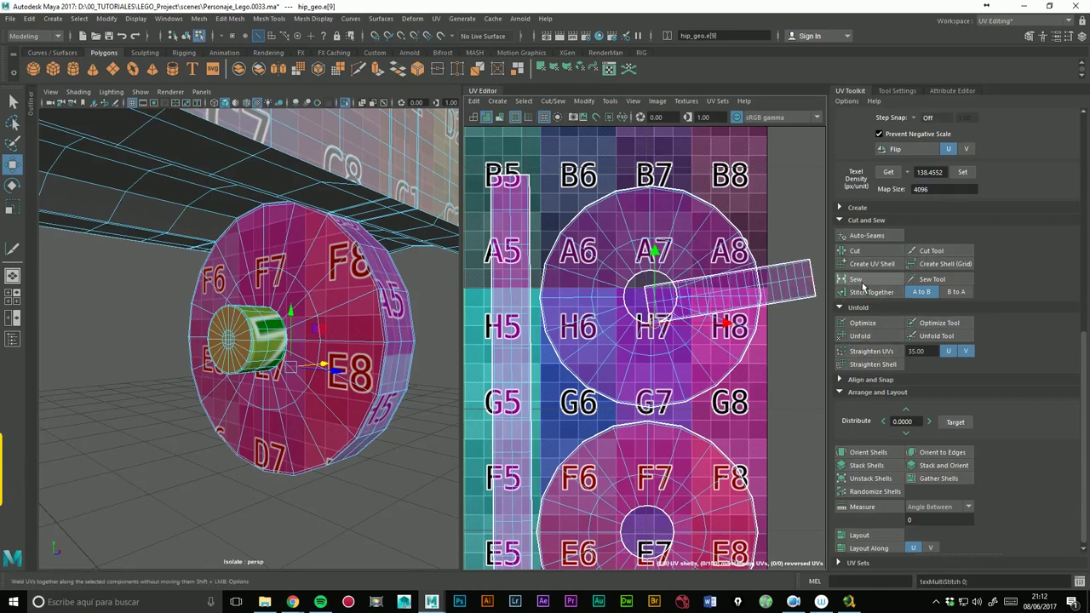
{"action": "left_click", "coordinate": [860, 253]}
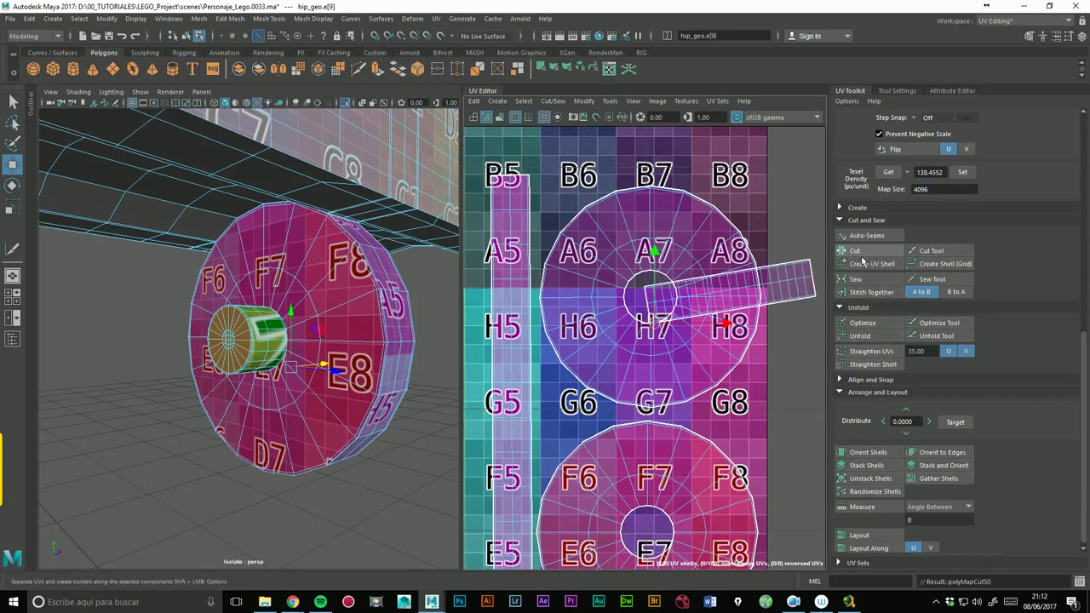
{"action": "left_click", "coordinate": [658, 512]}
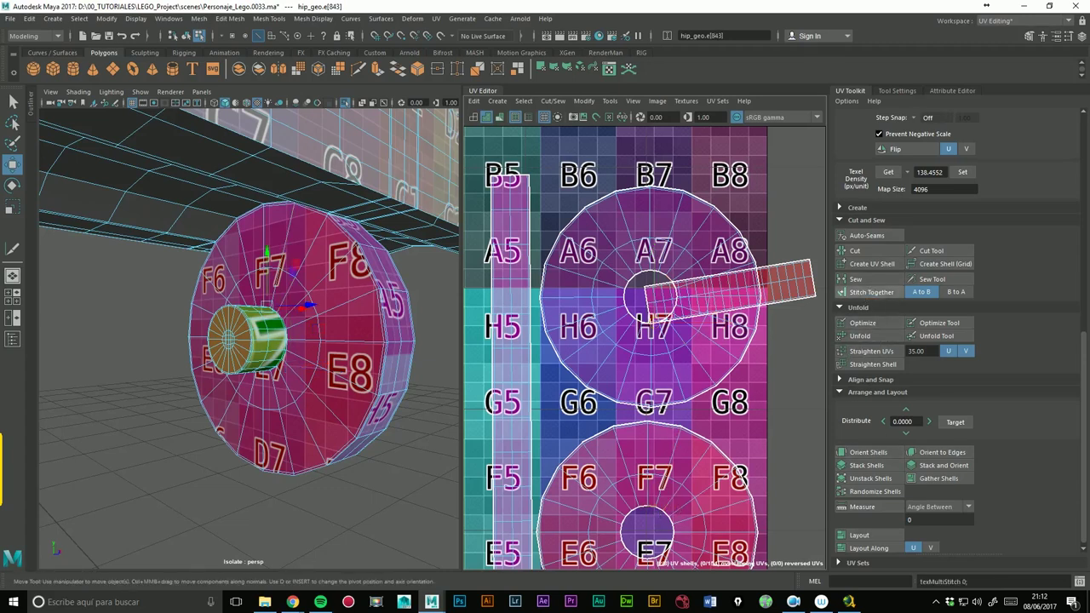
{"action": "left_click", "coordinate": [855, 254]}
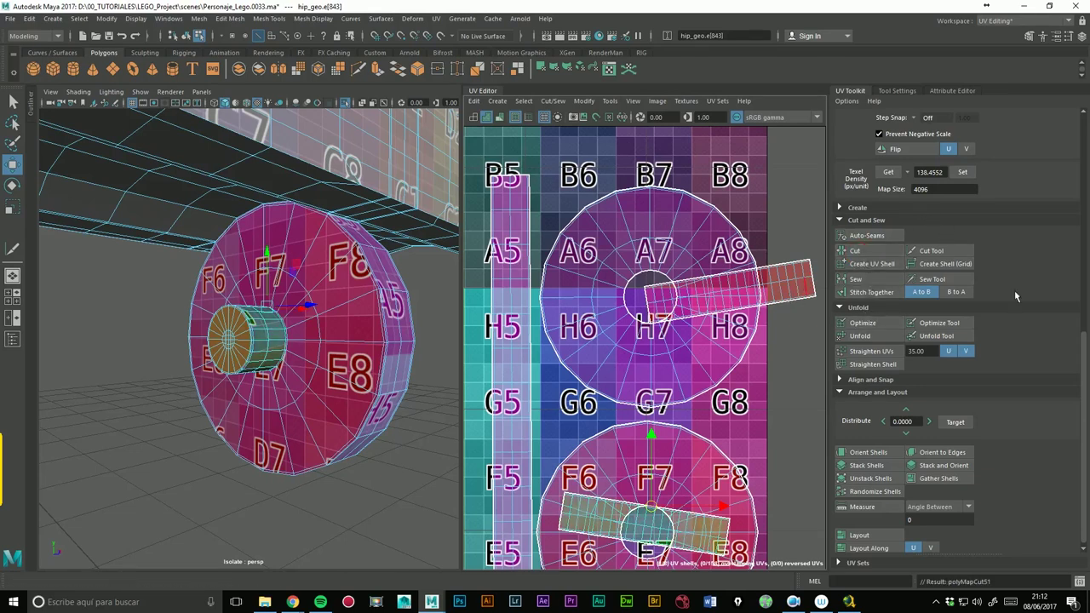
- Move the upper hub strip shell to F3–F4 and the lower one to E2–E4
{"action": "scroll", "coordinate": [1086, 378], "scroll_direction": "up", "scroll_amount": 10}
{"action": "left_click", "coordinate": [956, 122]}
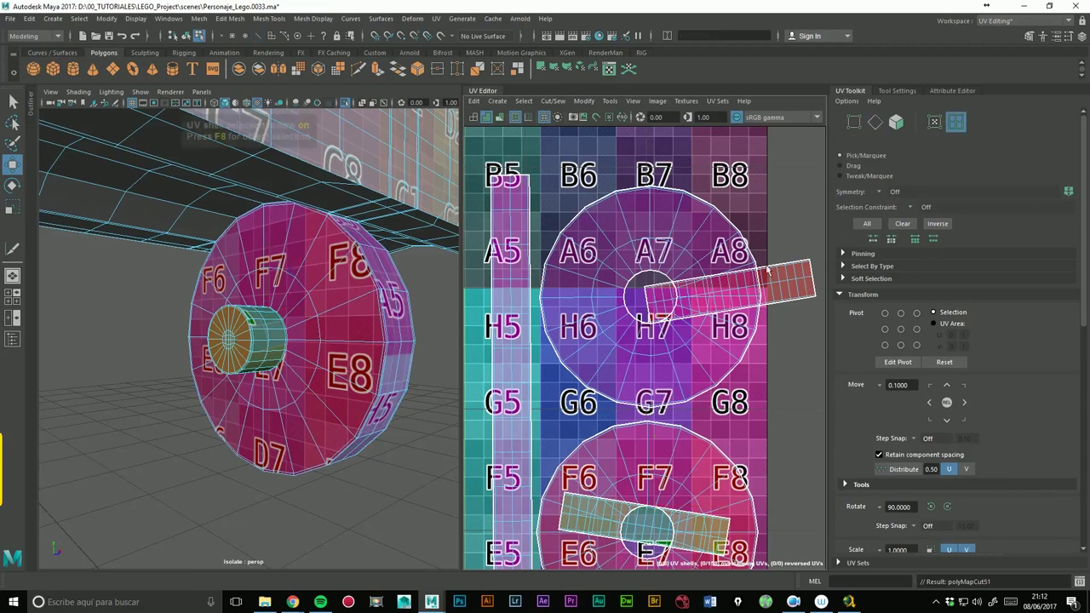
{"action": "left_click", "coordinate": [776, 294]}
{"action": "left_click_drag", "start_coordinate": [750, 293], "coordinate": [511, 430]}
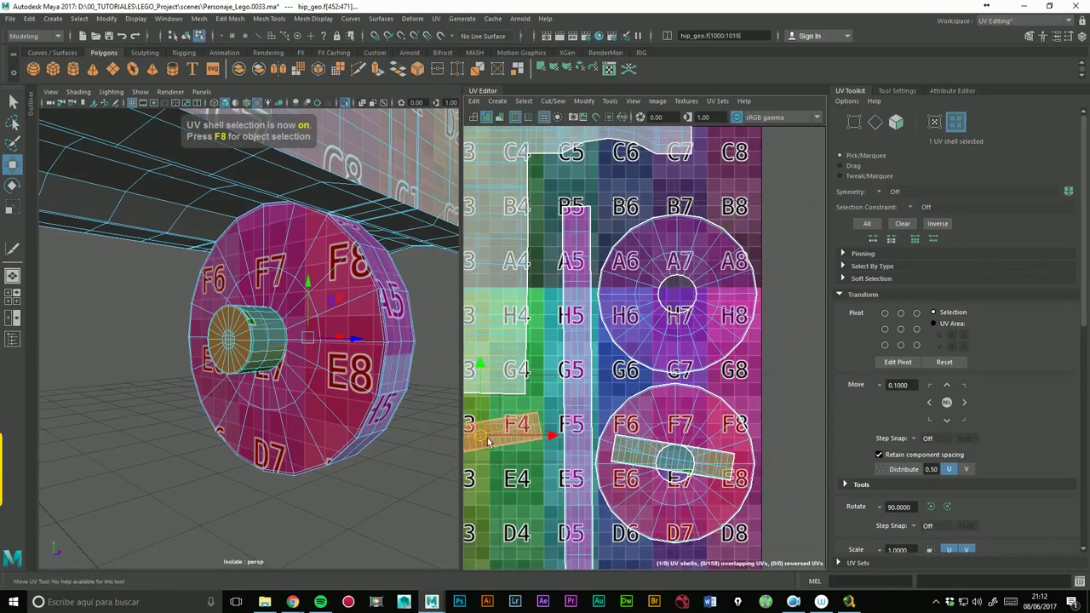
{"action": "scroll", "coordinate": [511, 425], "scroll_direction": "down", "scroll_amount": 2}
{"action": "middle_click_drag", "start_coordinate": [511, 426], "coordinate": [623, 385], "text": "alt"}
{"action": "left_click", "coordinate": [796, 416]}
{"action": "mouse_move", "coordinate": [818, 422]}
{"action": "left_mouse_down"}
{"action": "mouse_move", "coordinate": [617, 443]}
{"action": "mouse_move", "coordinate": [627, 443]}
{"action": "left_mouse_up"}
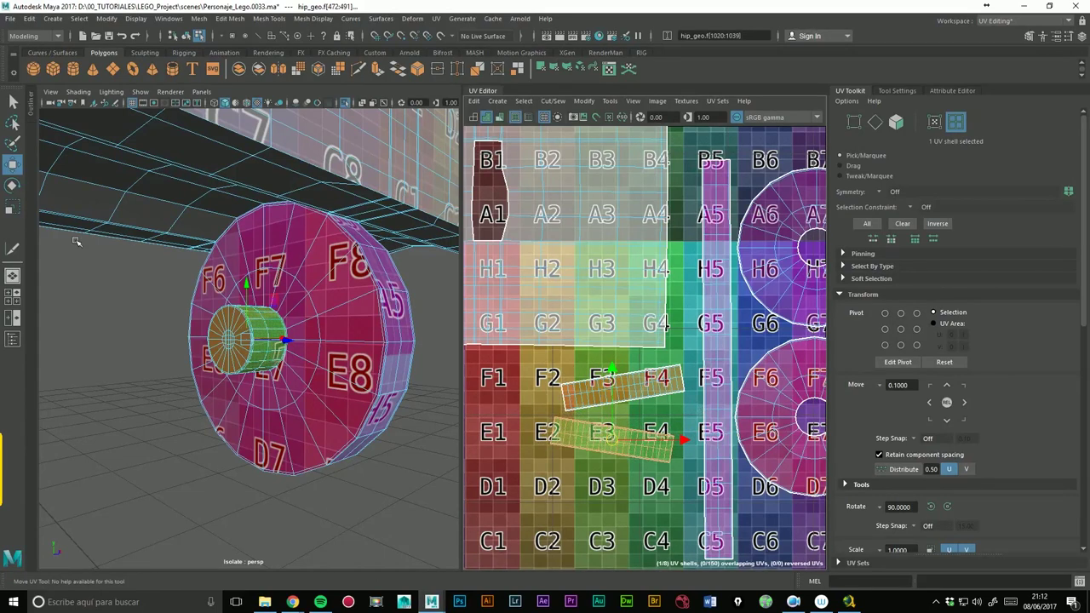
- Rotate the F3–F4 strip level, then straighten the E3–E4 strip and align it beneath
{"action": "left_click", "coordinate": [19, 191]}
{"action": "left_click_drag", "start_coordinate": [384, 383], "coordinate": [375, 332], "text": "alt"}
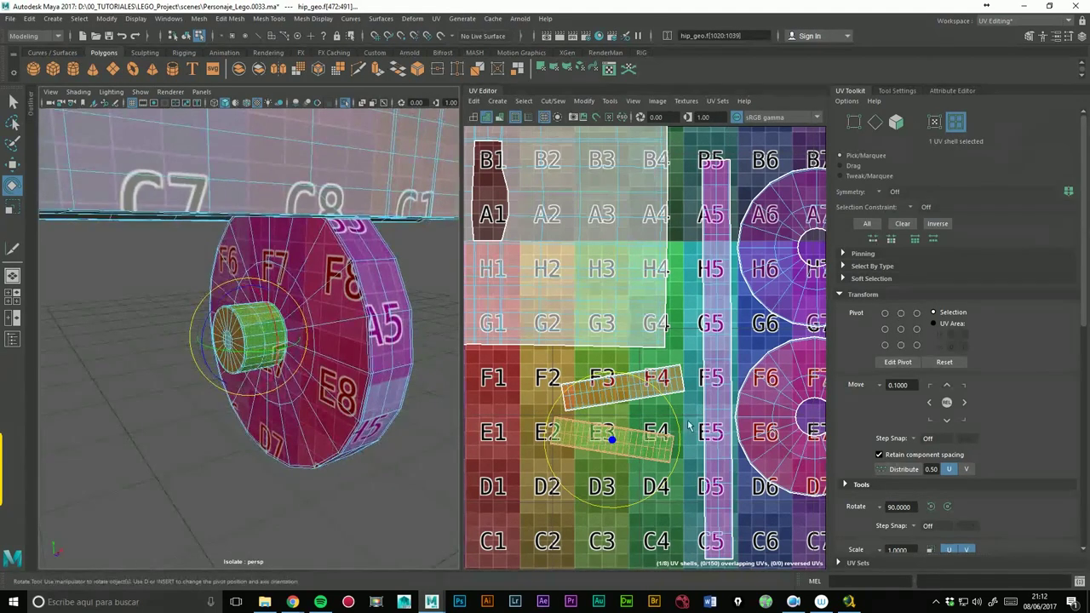
{"action": "left_click", "coordinate": [684, 393]}
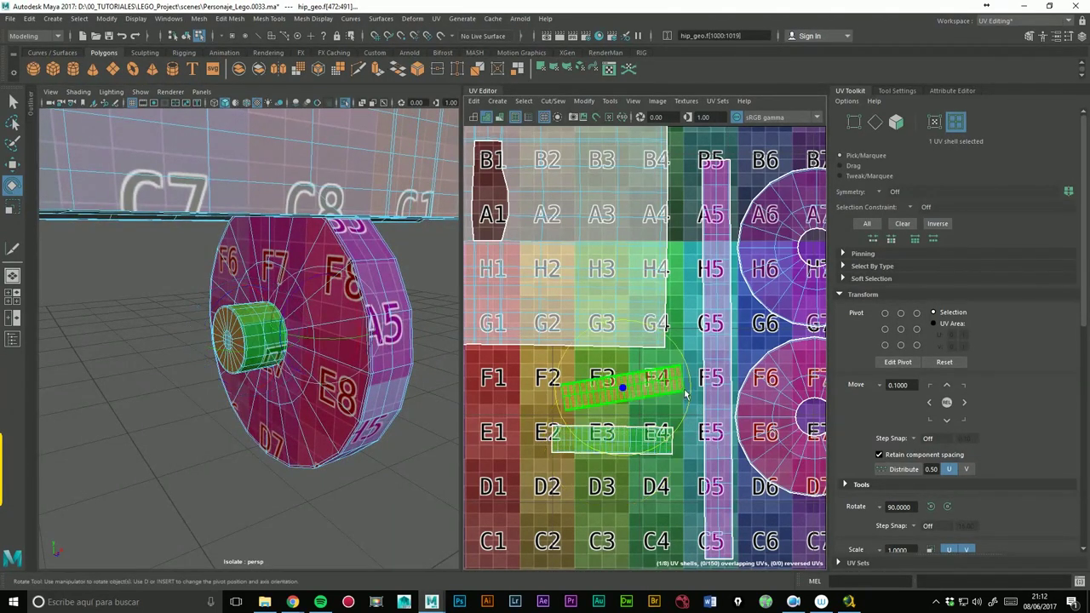
{"action": "left_click_drag", "start_coordinate": [697, 378], "coordinate": [698, 385]}
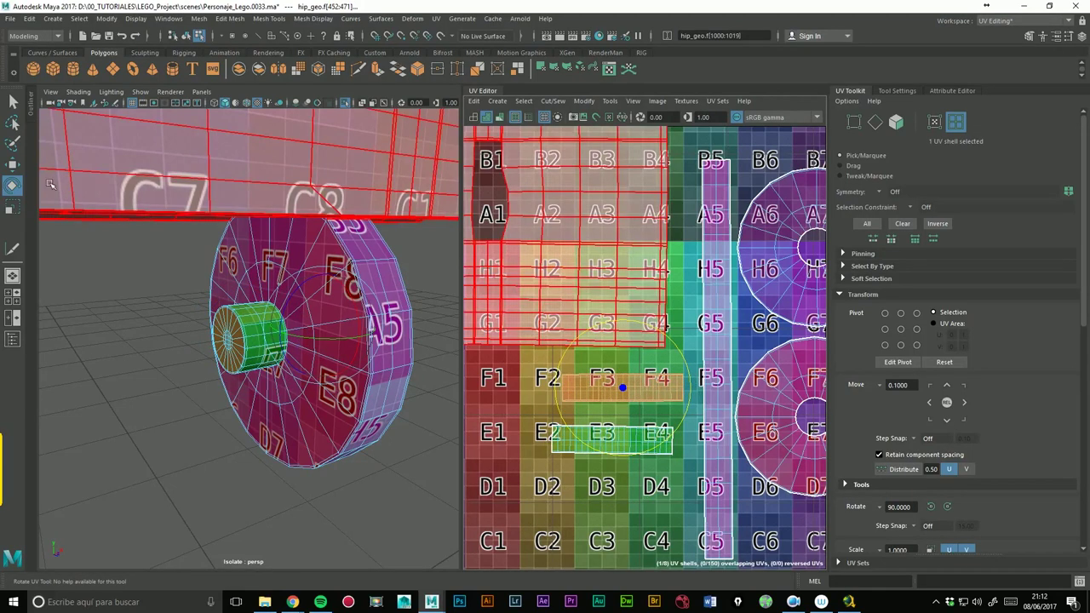
{"action": "scroll", "coordinate": [1051, 510], "scroll_direction": "down", "scroll_amount": 10}
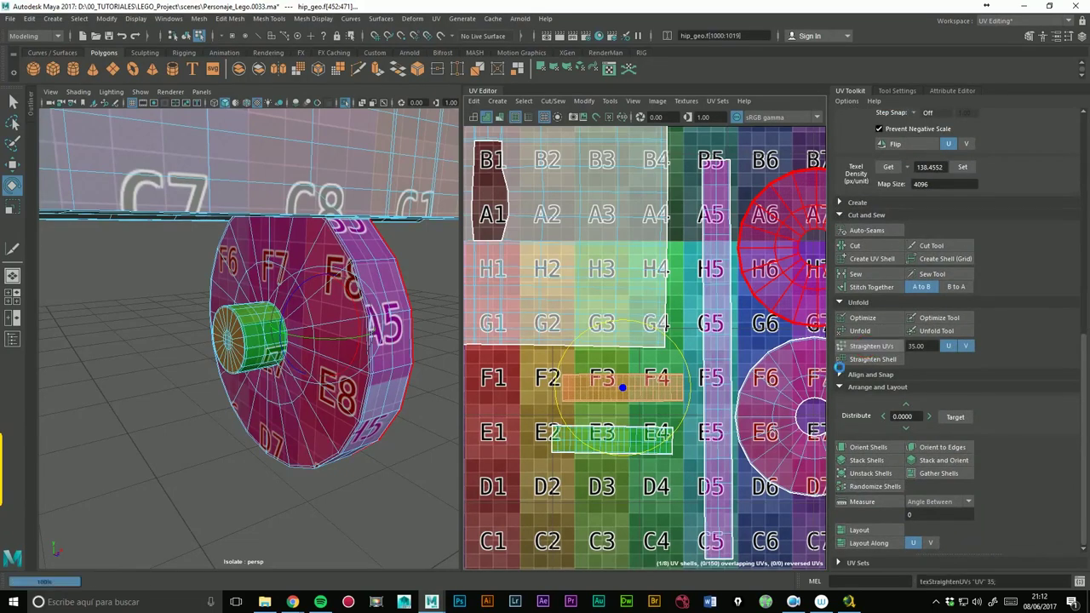
{"action": "left_click", "coordinate": [611, 438]}
{"action": "left_click", "coordinate": [871, 348]}
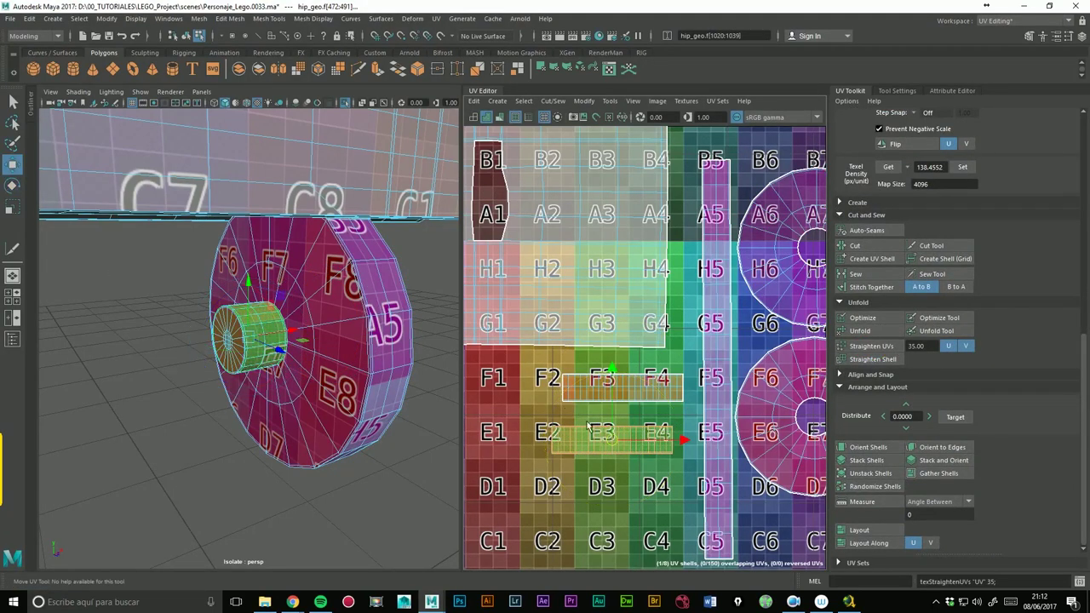
{"action": "left_click_drag", "start_coordinate": [616, 444], "coordinate": [628, 432]}
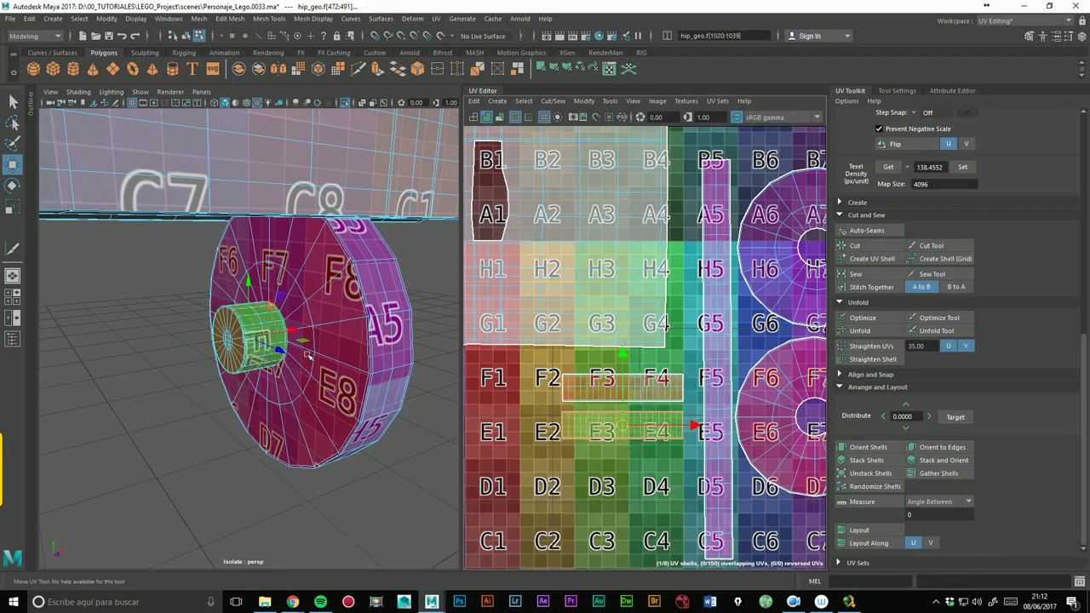
{"action": "key", "text": "f"}
{"action": "left_click_drag", "start_coordinate": [307, 381], "coordinate": [224, 376], "text": "alt"}
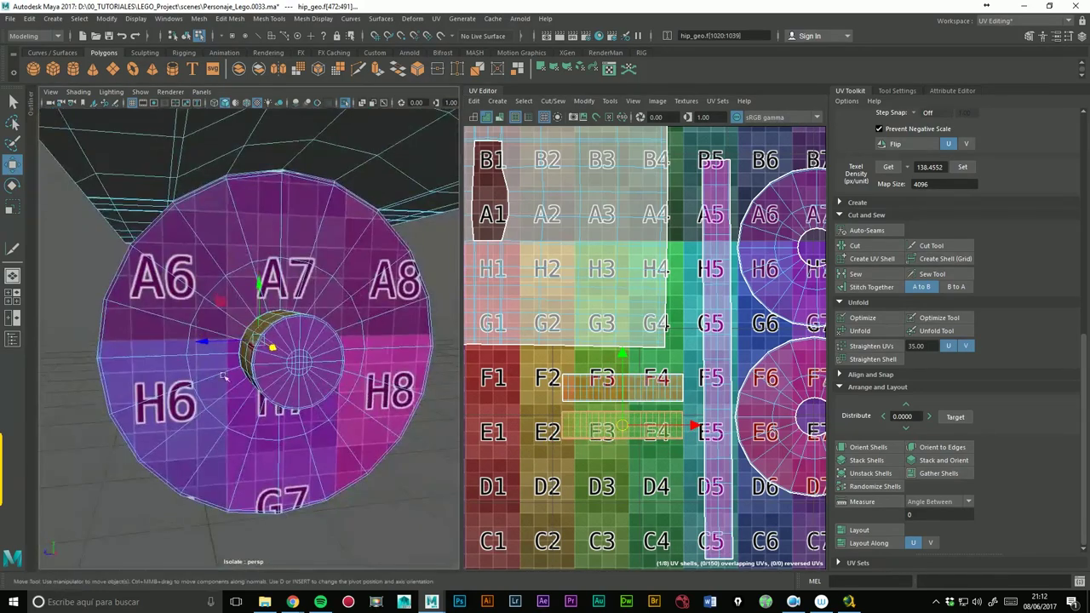
{"action": "left_click", "coordinate": [310, 378]}
{"action": "key", "text": "a"}
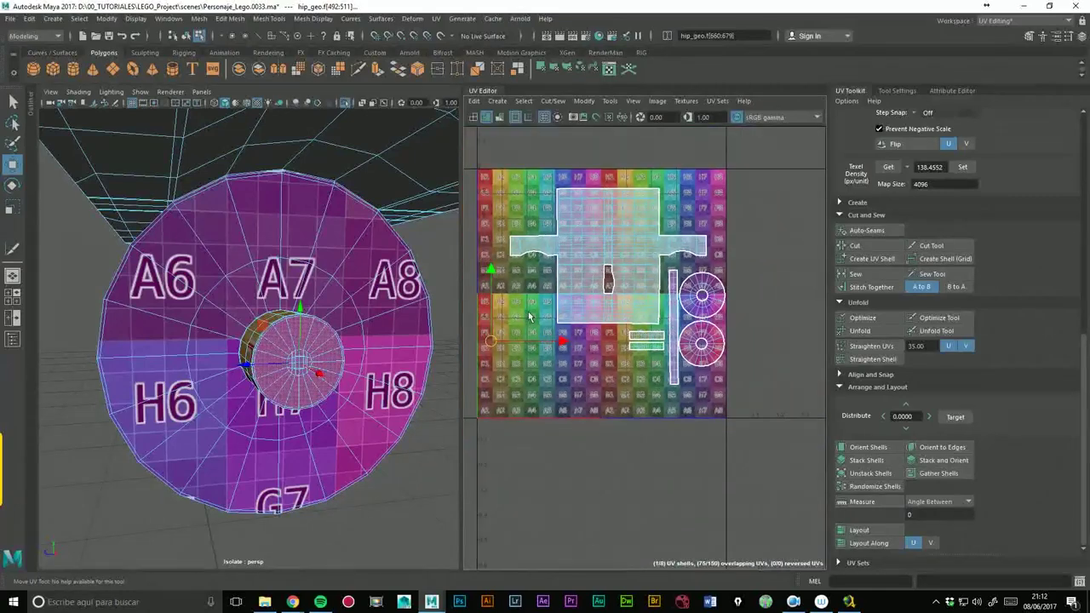
{"action": "scroll", "coordinate": [528, 317], "scroll_direction": "up", "scroll_amount": 2}
{"action": "scroll", "coordinate": [597, 307], "scroll_direction": "up", "scroll_amount": 2}
{"action": "scroll", "coordinate": [675, 292], "scroll_direction": "up", "scroll_amount": 2}
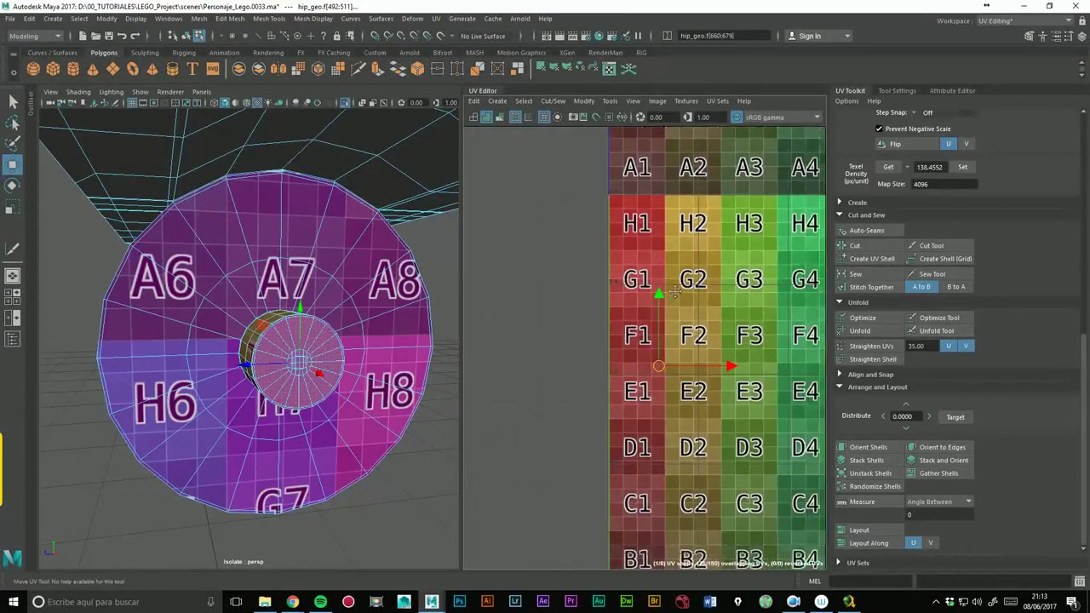
{"action": "middle_click_drag", "start_coordinate": [675, 293], "coordinate": [626, 225], "text": "alt"}
{"action": "scroll", "coordinate": [626, 256], "scroll_direction": "up", "scroll_amount": 2}
{"action": "scroll", "coordinate": [621, 273], "scroll_direction": "up", "scroll_amount": 1}
{"action": "scroll", "coordinate": [610, 300], "scroll_direction": "down", "scroll_amount": 4}
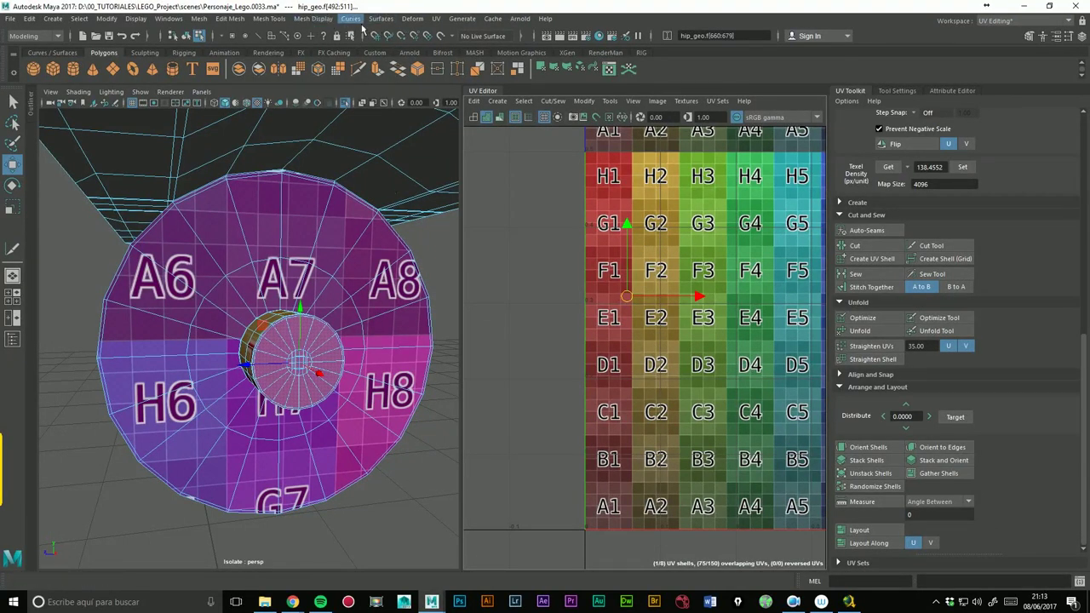
{"action": "left_click", "coordinate": [60, 36]}
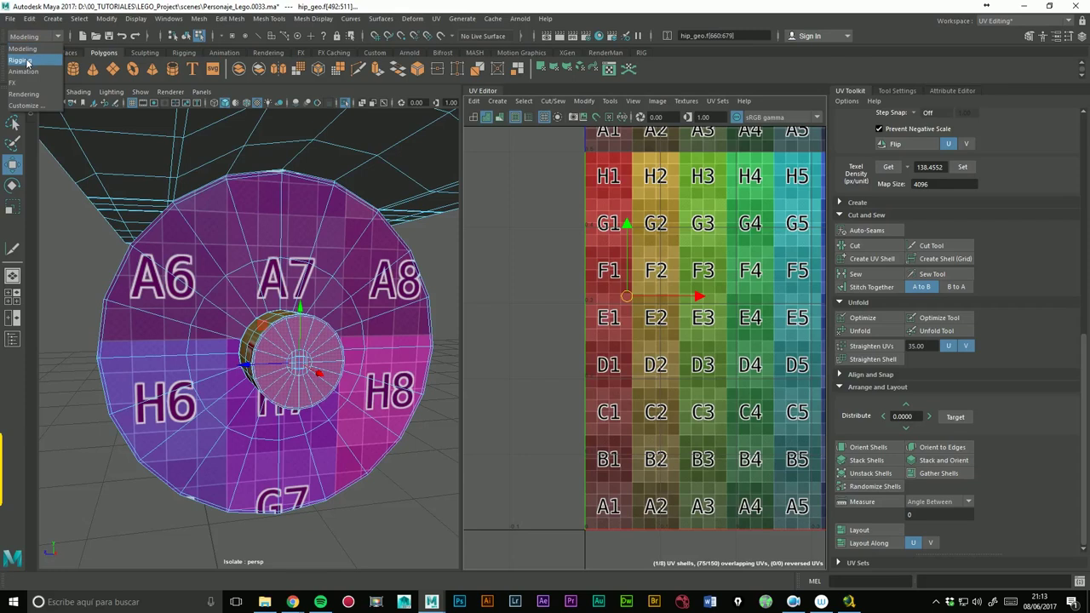
{"action": "left_click", "coordinate": [28, 50]}
{"action": "left_click", "coordinate": [314, 19]}
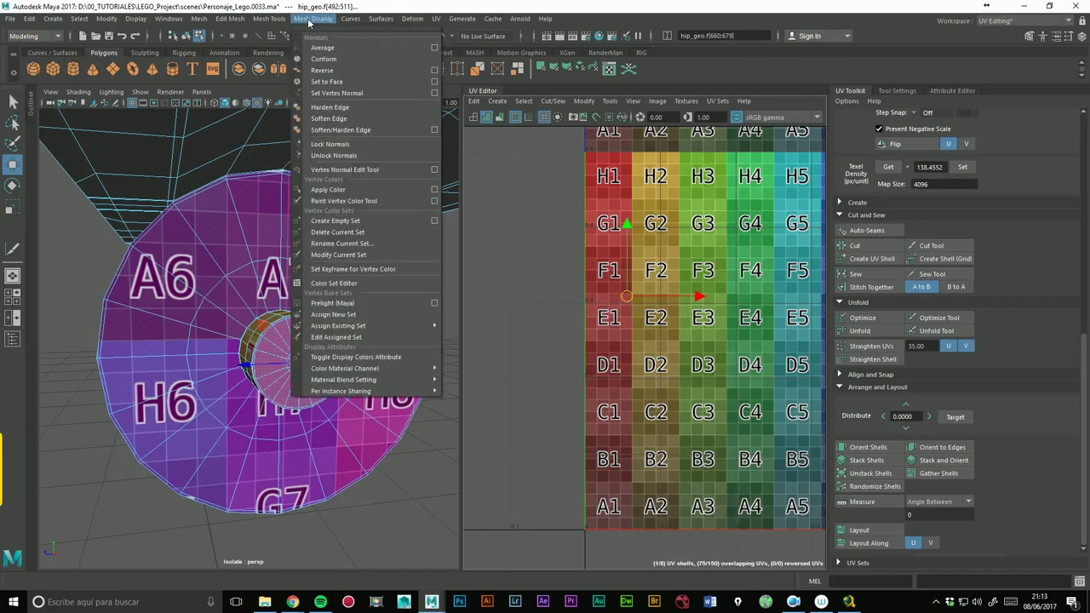
{"action": "left_click", "coordinate": [323, 71]}
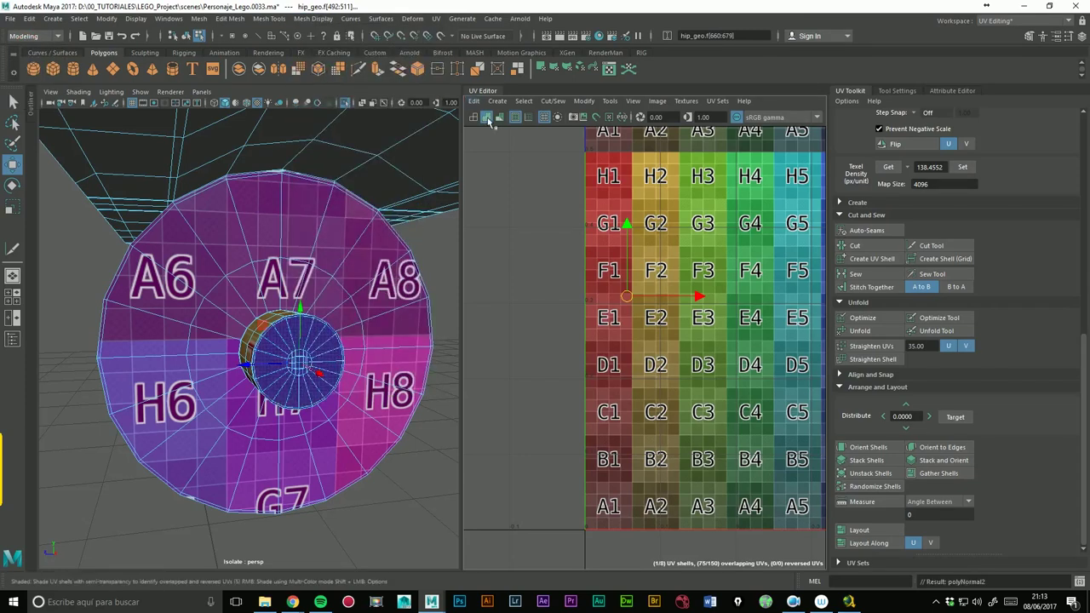
{"action": "left_click", "coordinate": [328, 19]}
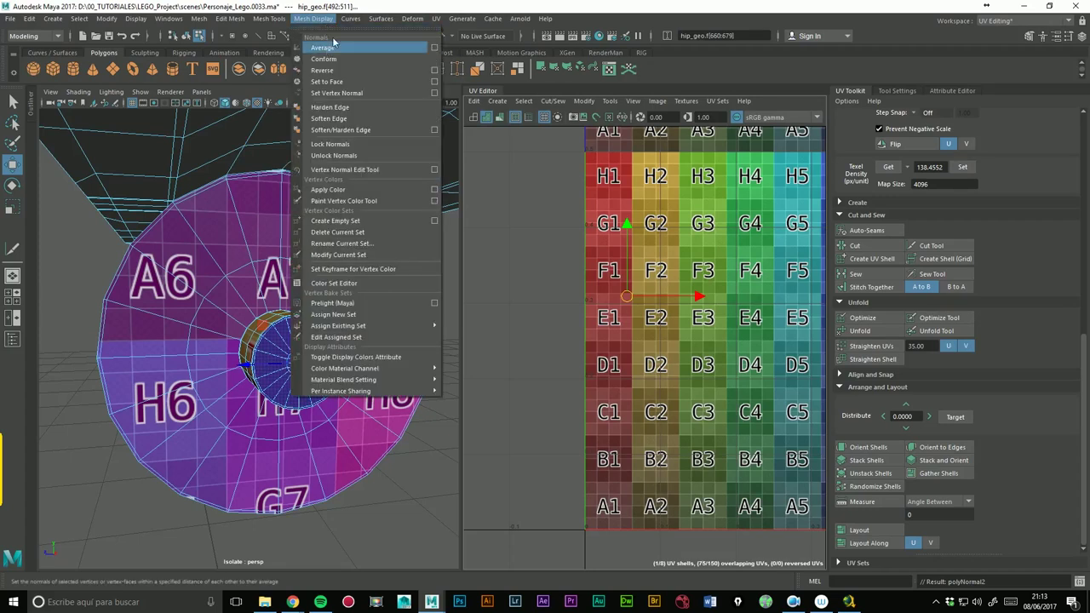
{"action": "left_click", "coordinate": [322, 70]}
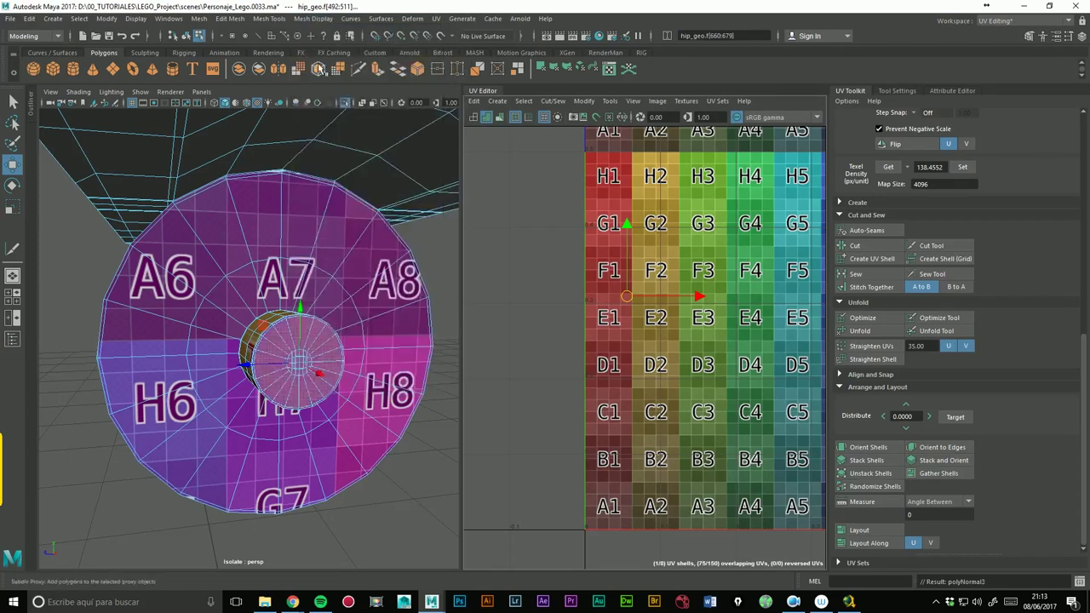
{"action": "key", "text": "shift+f"}
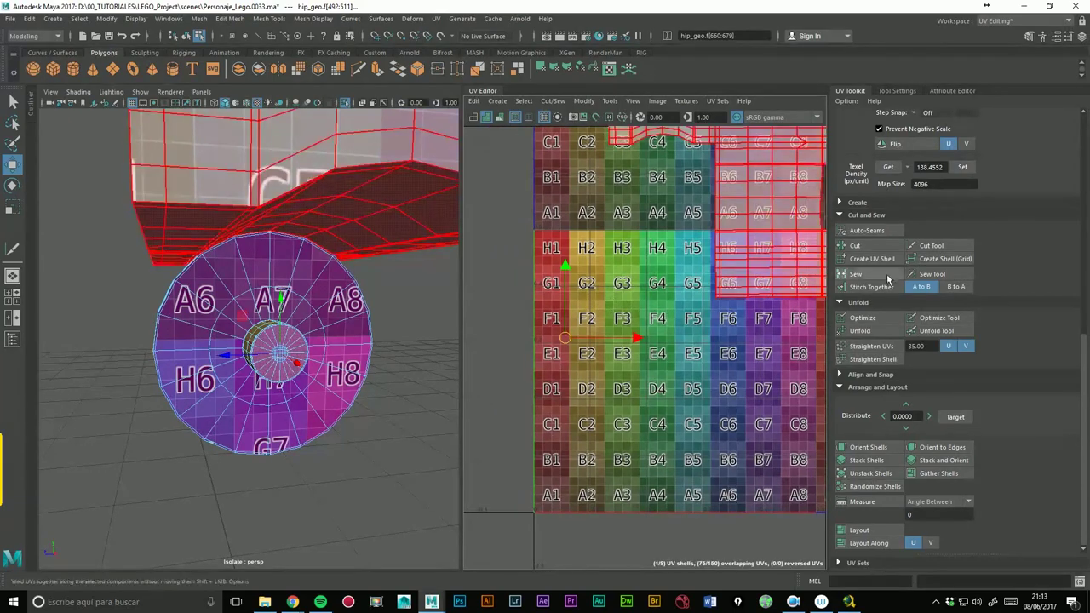
- Select the lower circular UV shell and the E3–E4 strip shell
{"action": "key", "text": "f"}
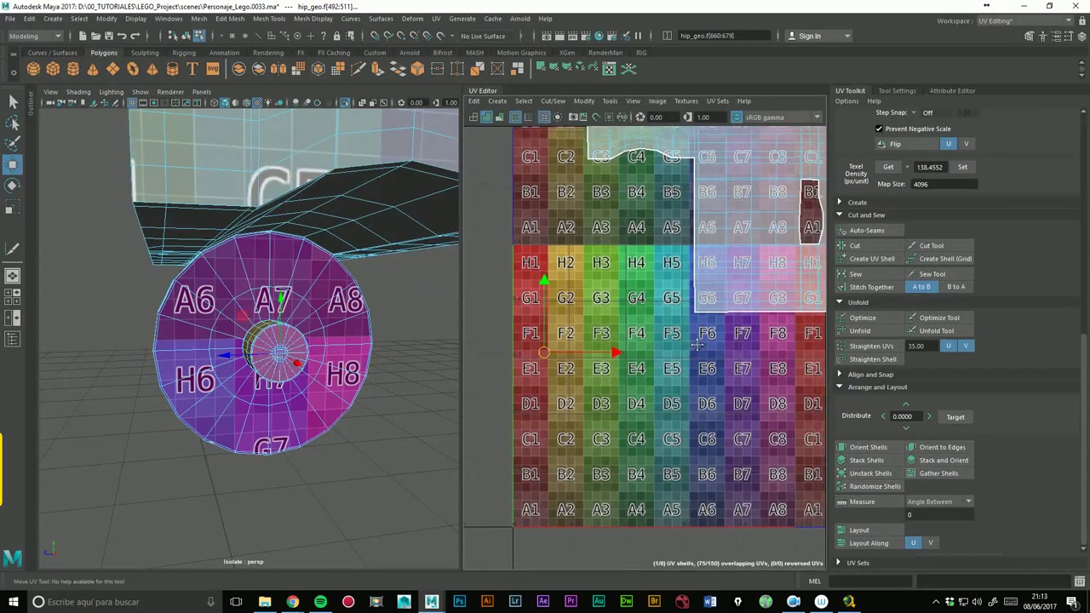
{"action": "key", "text": "f"}
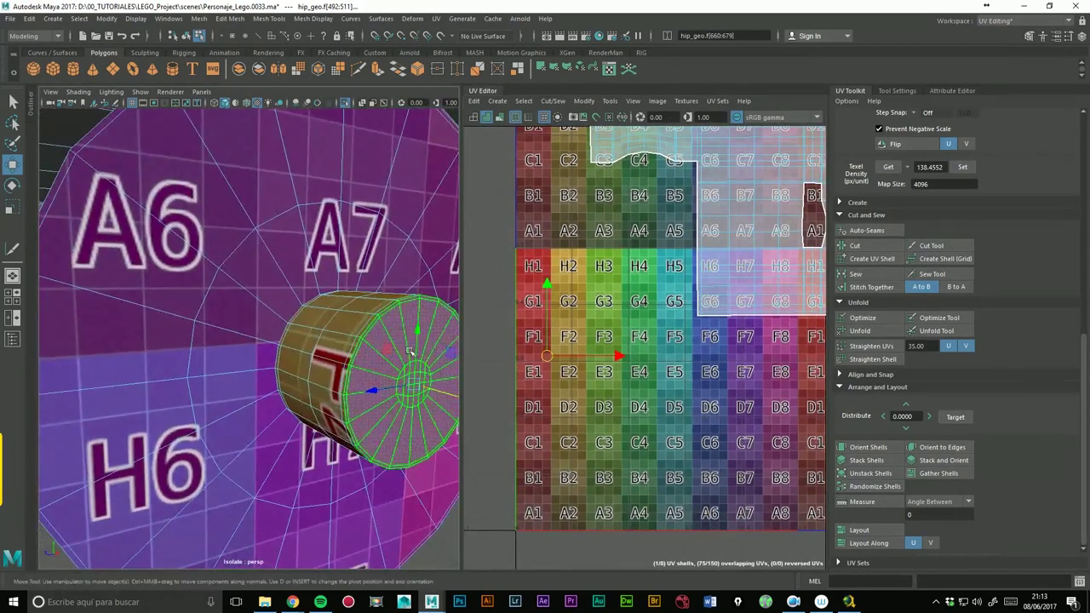
{"action": "scroll", "coordinate": [742, 357], "scroll_direction": "up", "scroll_amount": 3}
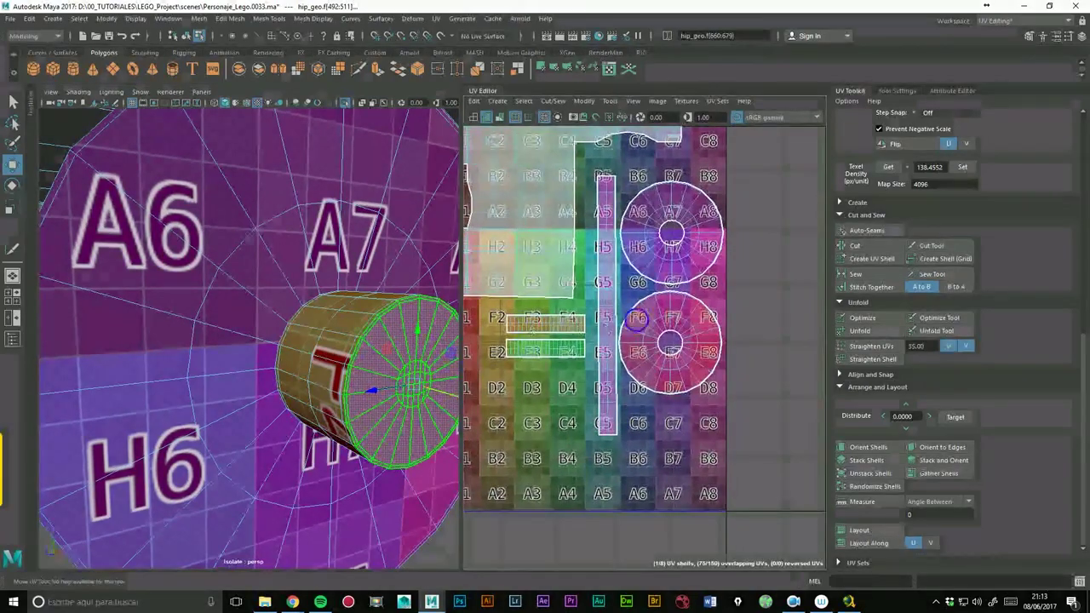
{"action": "scroll", "coordinate": [720, 315], "scroll_direction": "up", "scroll_amount": 3}
{"action": "left_click", "coordinate": [688, 337]}
{"action": "left_click", "coordinate": [511, 366]}
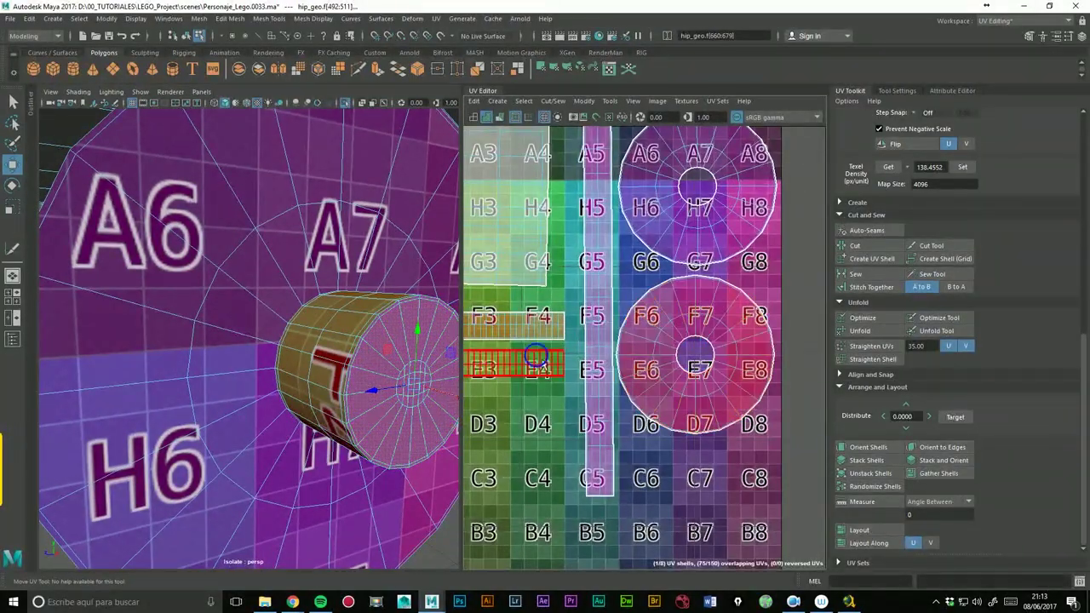
- Stitch the two strips along their shared border edge and save as Personaje_Lego.0034
{"action": "scroll", "coordinate": [528, 366], "scroll_direction": "up", "scroll_amount": 2}
{"action": "middle_click_drag", "start_coordinate": [574, 380], "coordinate": [607, 368], "text": "alt"}
{"action": "right_click", "coordinate": [606, 368]}
{"action": "right_click_drag", "start_coordinate": [608, 368], "coordinate": [627, 345]}
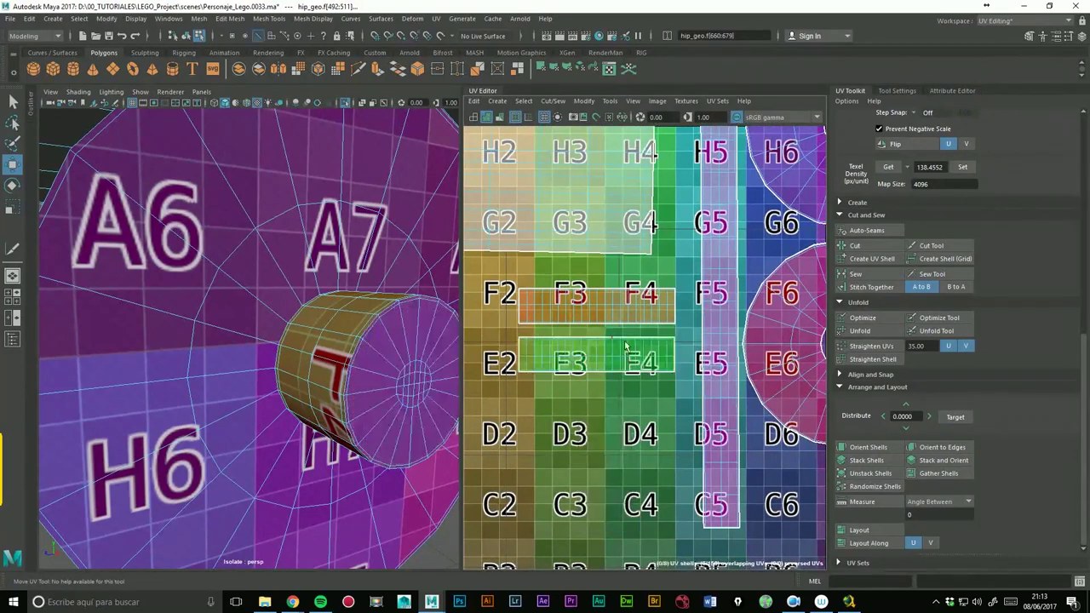
{"action": "left_click", "coordinate": [610, 385]}
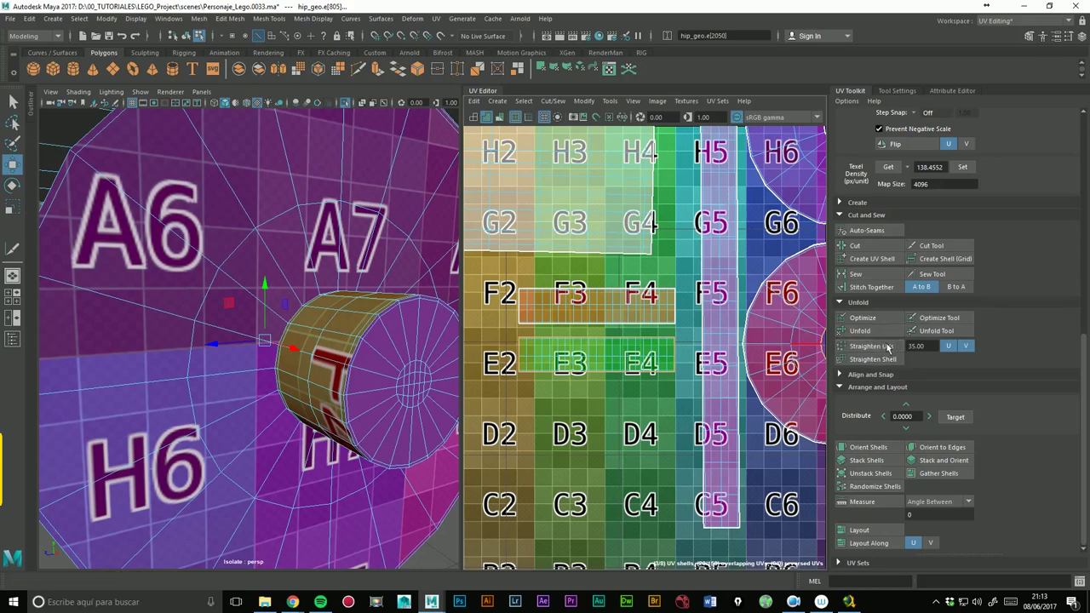
{"action": "left_click", "coordinate": [882, 288]}
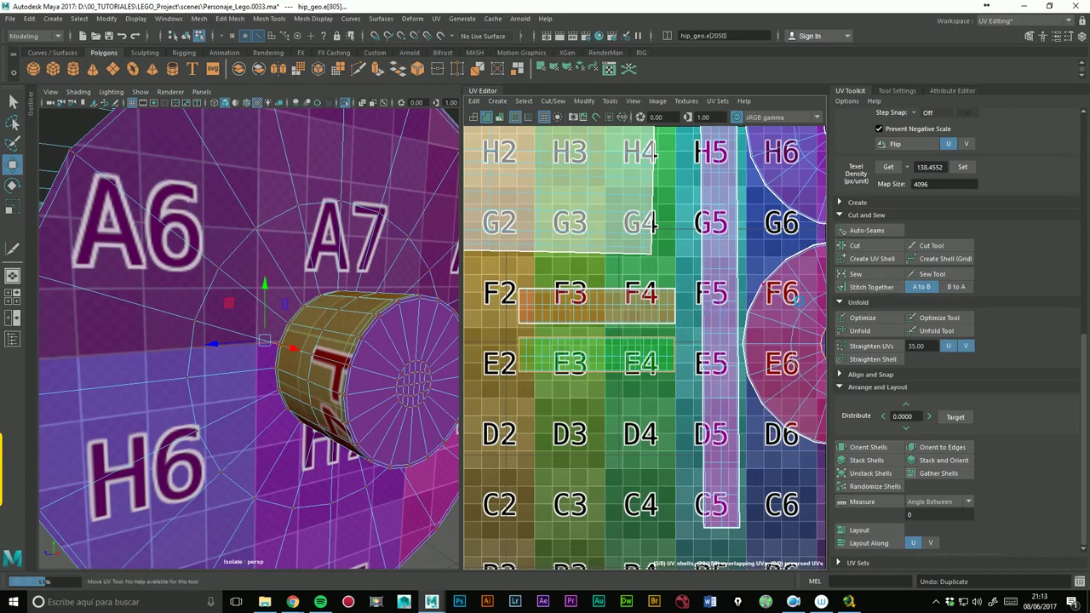
{"action": "key", "text": "ctrl+alt+s"}
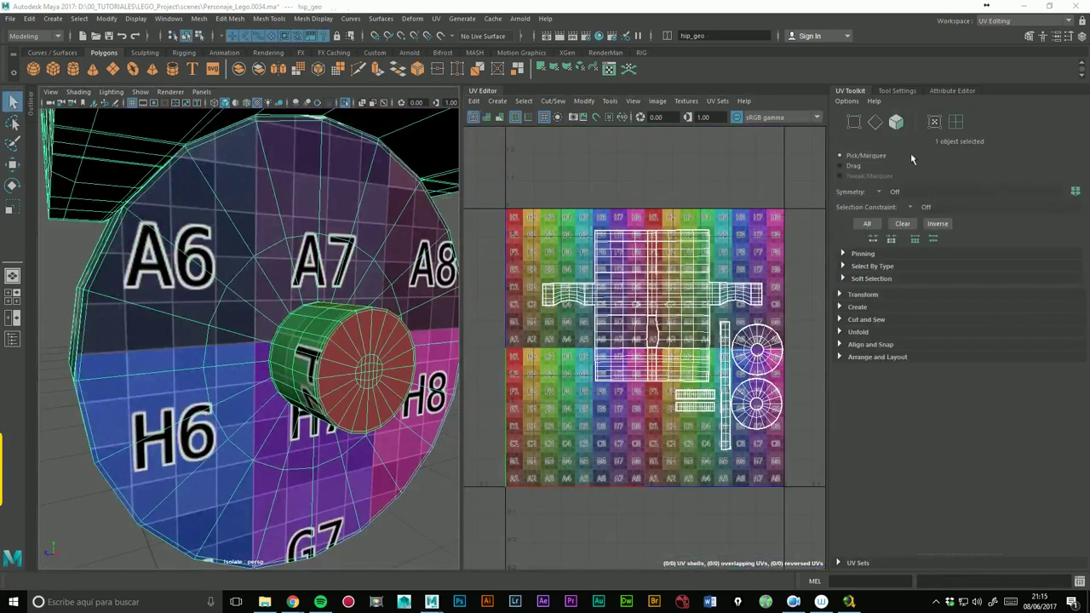
- Select the cylinder cap's 40 wedge faces plus the inner cap face
{"action": "mouse_move", "coordinate": [341, 317]}
{"action": "left_mouse_down", "text": "alt"}
{"action": "mouse_move", "coordinate": [369, 318]}
{"action": "mouse_move", "coordinate": [300, 311]}
{"action": "left_mouse_up", "text": "alt"}
{"action": "scroll", "coordinate": [300, 312], "scroll_direction": "up", "scroll_amount": 1}
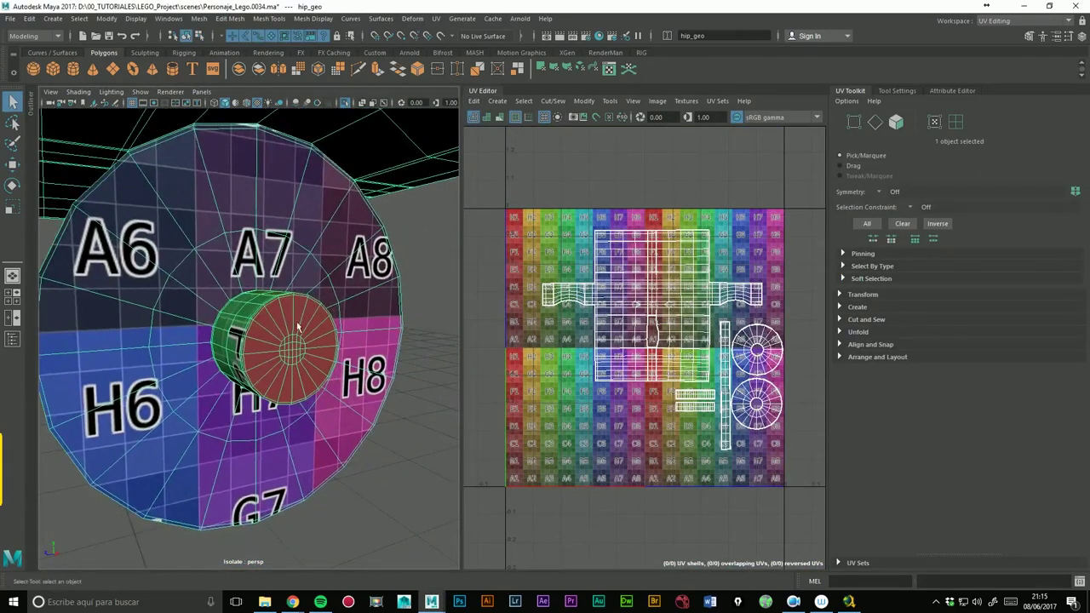
{"action": "scroll", "coordinate": [369, 309], "scroll_direction": "up", "scroll_amount": 2}
{"action": "scroll", "coordinate": [333, 330], "scroll_direction": "up", "scroll_amount": 2}
{"action": "right_click_drag", "start_coordinate": [338, 330], "coordinate": [342, 314]}
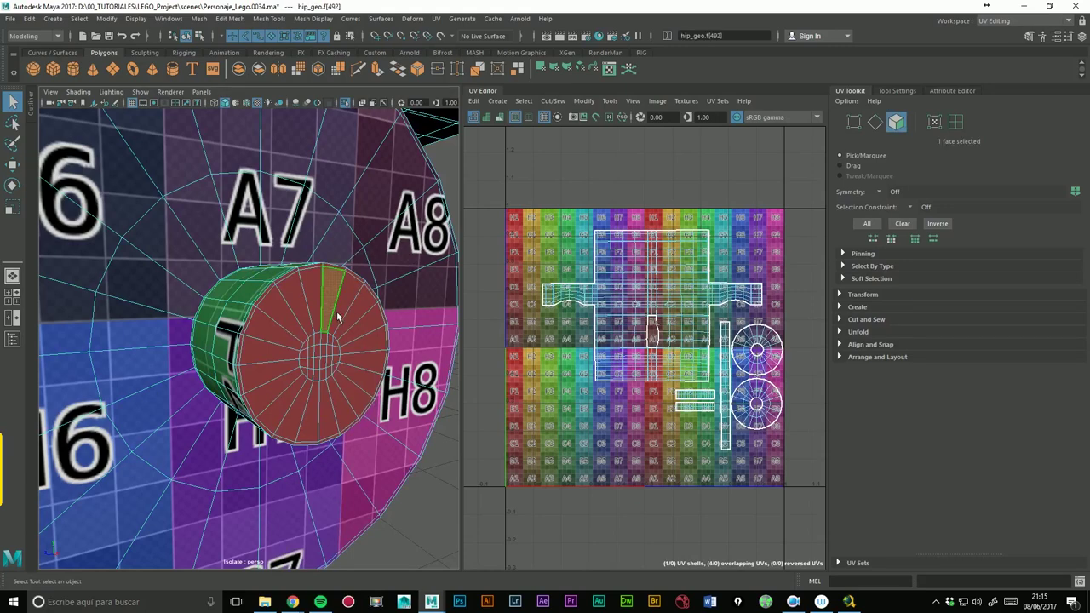
{"action": "left_click", "coordinate": [368, 317]}
{"action": "mouse_move", "coordinate": [372, 315]}
{"action": "left_mouse_down", "text": "alt"}
{"action": "mouse_move", "coordinate": [345, 364]}
{"action": "mouse_move", "coordinate": [369, 396]}
{"action": "left_mouse_up", "text": "alt"}
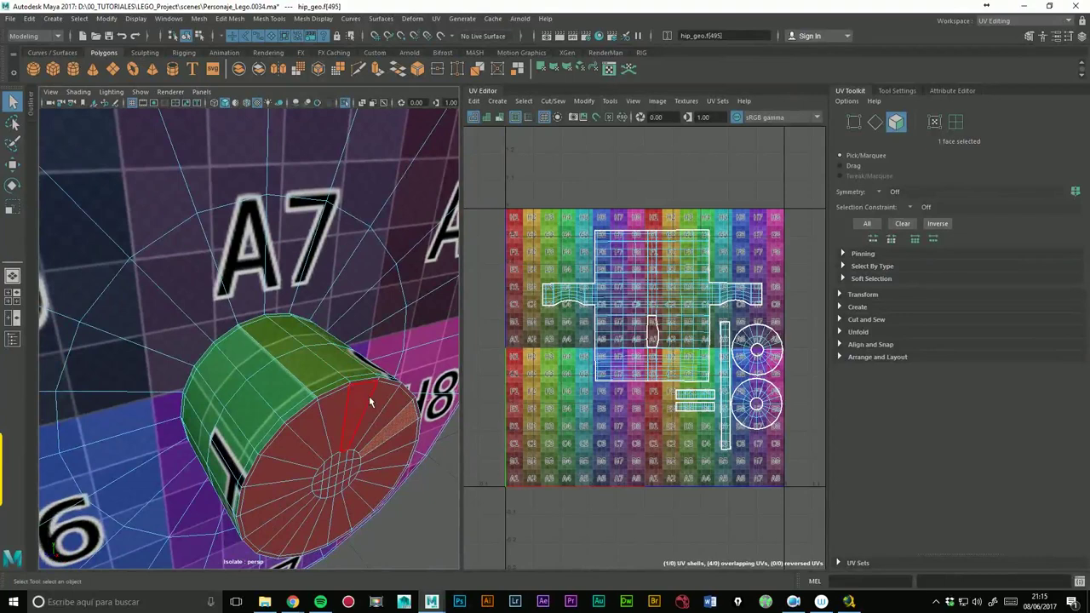
{"action": "double_click", "coordinate": [373, 388]}
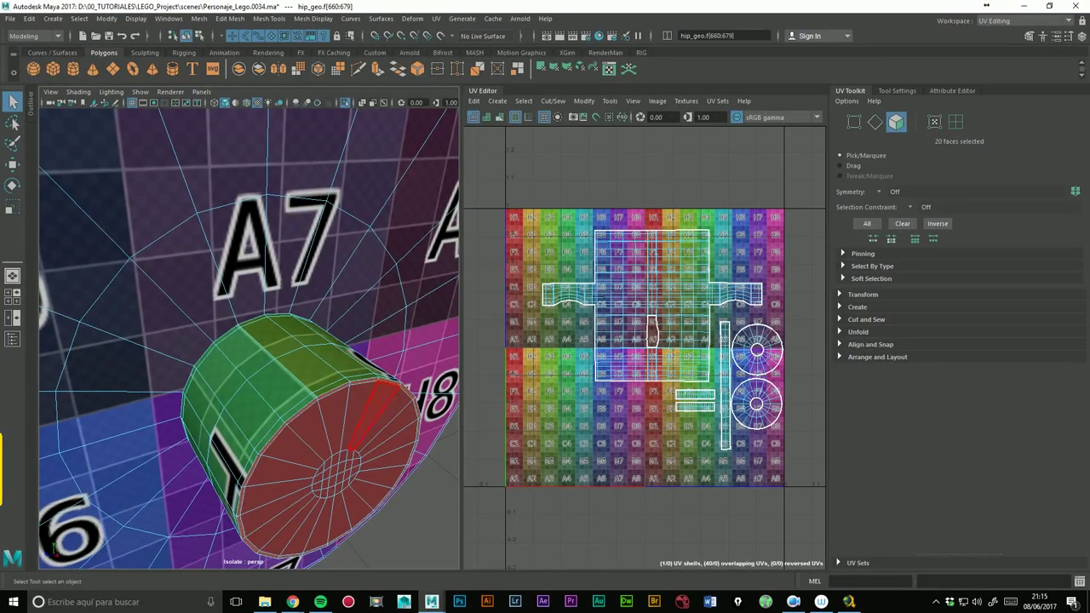
{"action": "double_click", "coordinate": [387, 445], "text": "shift"}
{"action": "left_click", "coordinate": [358, 460], "text": "shift"}
{"action": "double_click", "coordinate": [356, 469], "text": "shift"}
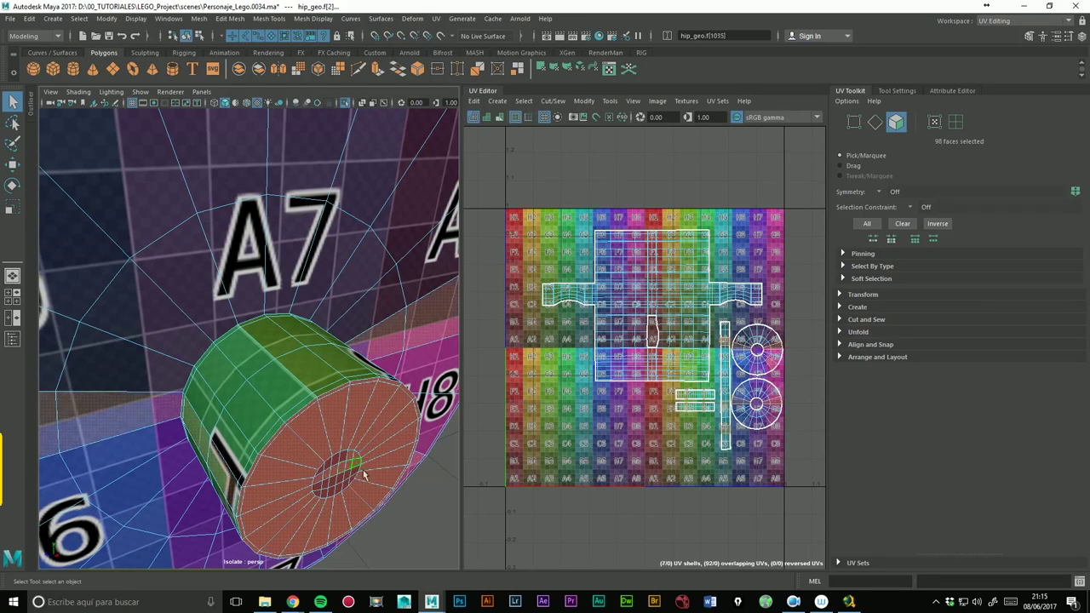
{"action": "key", "text": "ctrl+z"}
{"action": "key", "text": "ctrl+z"}
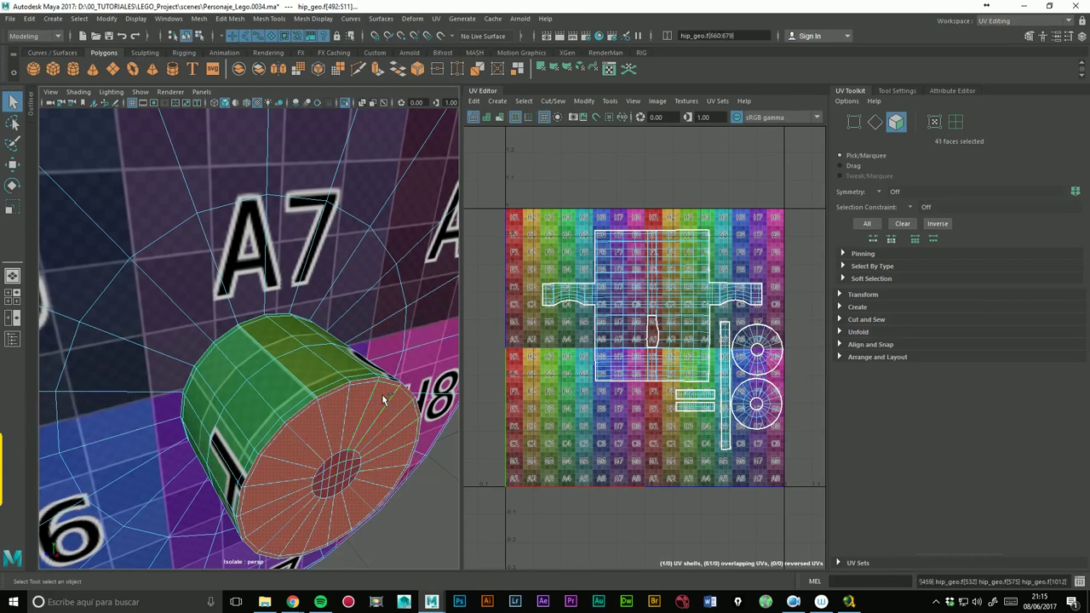
- Turn on camera-based selection, reverse the cap faces' normals, then undo the reversal
{"action": "double_click", "coordinate": [13, 101]}
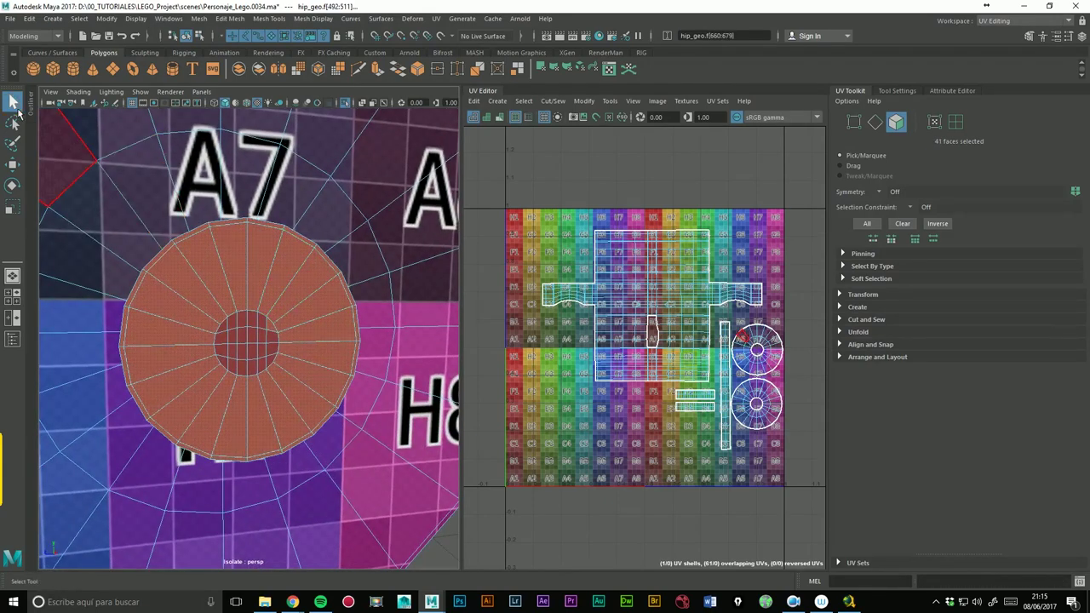
{"action": "left_click", "coordinate": [927, 143]}
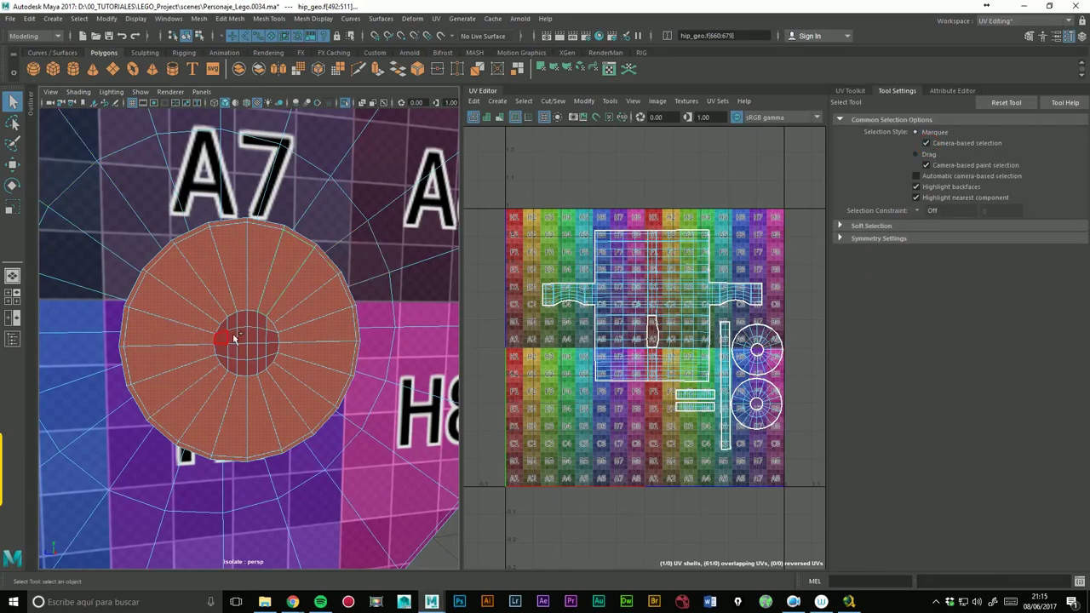
{"action": "mouse_move", "coordinate": [289, 376]}
{"action": "left_mouse_down", "text": "alt"}
{"action": "mouse_move", "coordinate": [342, 345]}
{"action": "mouse_move", "coordinate": [281, 358]}
{"action": "mouse_move", "coordinate": [421, 286]}
{"action": "left_mouse_up", "text": "alt"}
{"action": "scroll", "coordinate": [281, 358], "scroll_direction": "up", "scroll_amount": 5}
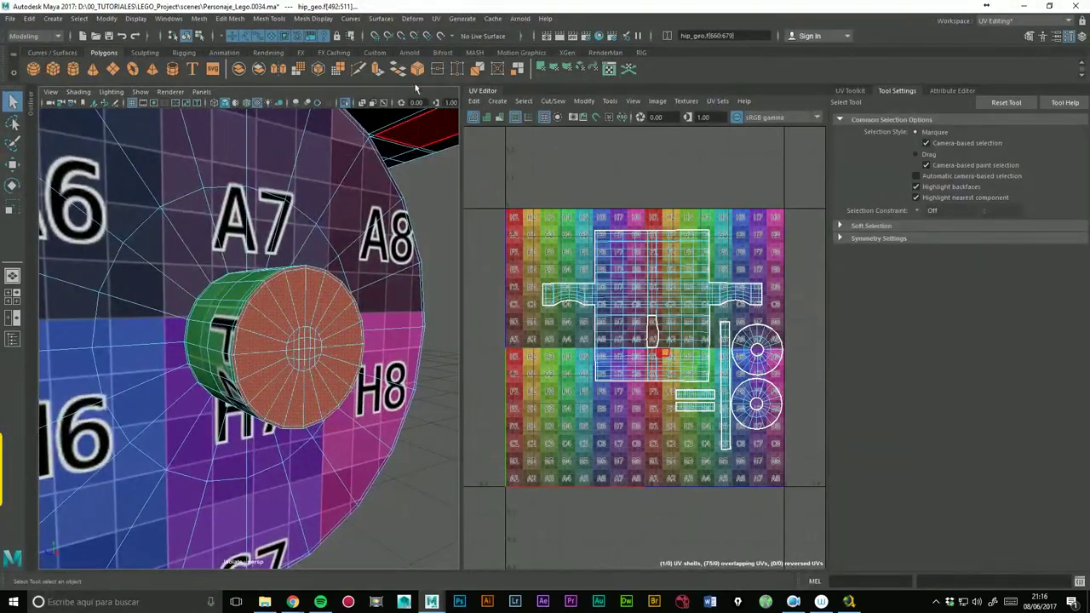
{"action": "left_click", "coordinate": [307, 19]}
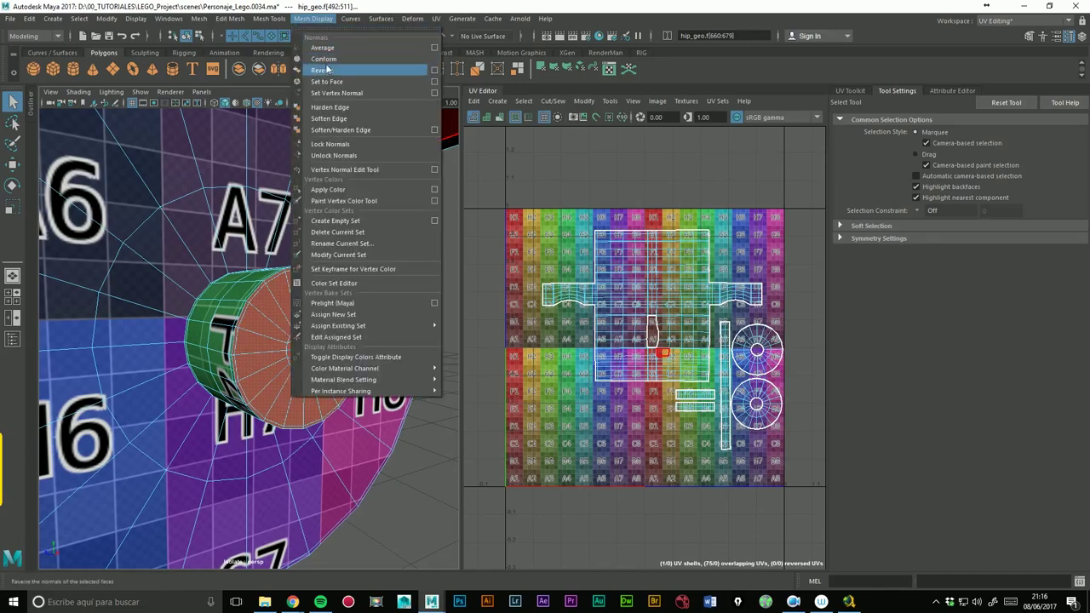
{"action": "left_click", "coordinate": [326, 69]}
{"action": "scroll", "coordinate": [389, 315], "scroll_direction": "up", "scroll_amount": 3}
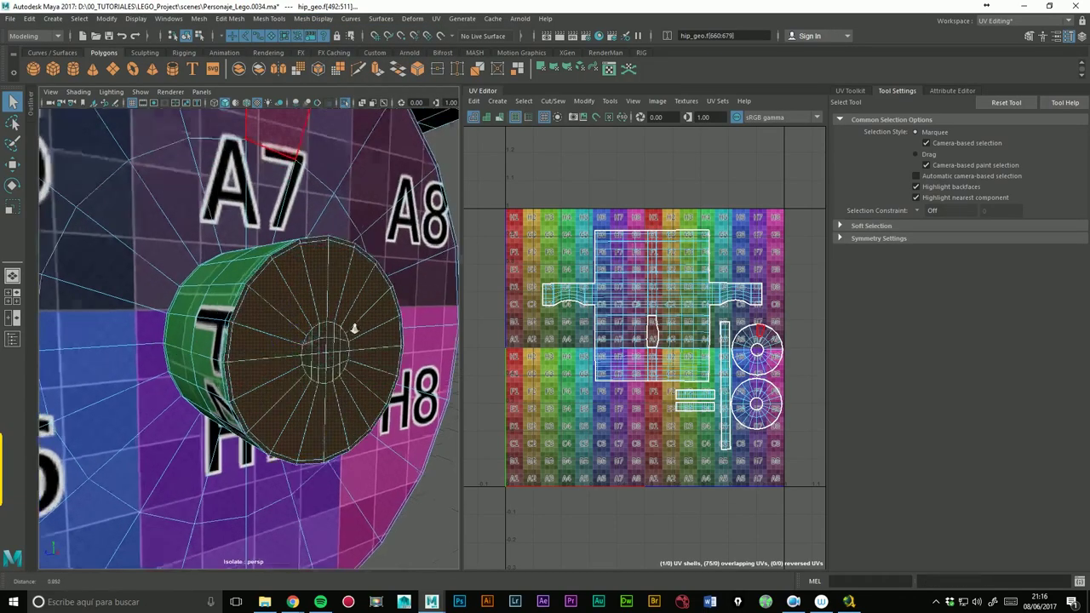
{"action": "scroll", "coordinate": [382, 312], "scroll_direction": "up", "scroll_amount": 2}
{"action": "scroll", "coordinate": [375, 316], "scroll_direction": "down", "scroll_amount": 4}
{"action": "left_click_drag", "start_coordinate": [360, 319], "coordinate": [360, 201], "text": "alt"}
{"action": "key", "text": "ctrl+z"}
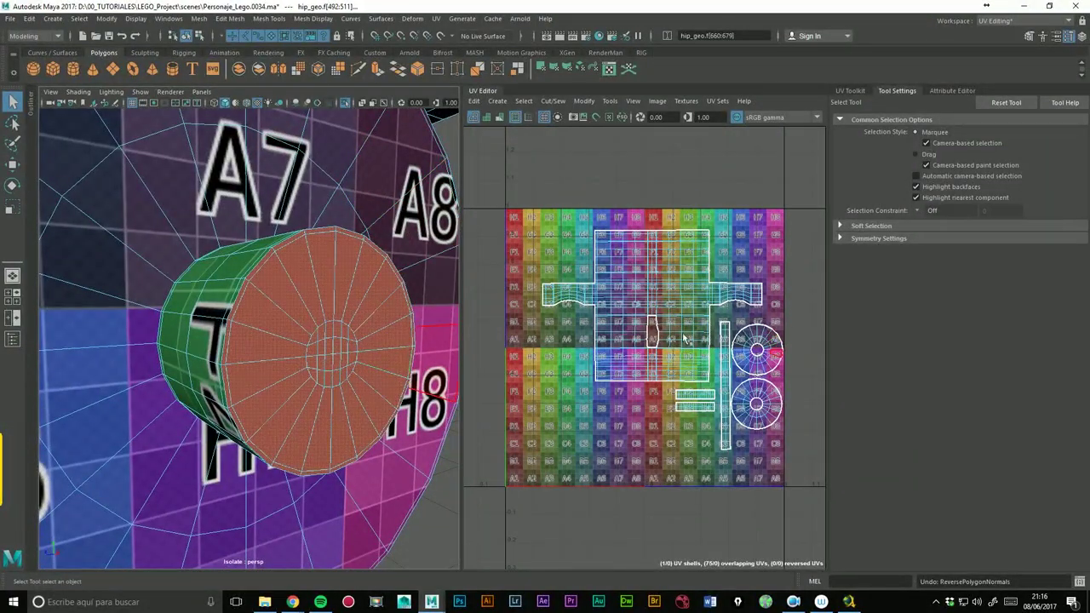
- Show the UV Toolkit options in the right panel
{"action": "scroll", "coordinate": [686, 339], "scroll_direction": "up", "scroll_amount": 2}
{"action": "scroll", "coordinate": [732, 315], "scroll_direction": "up", "scroll_amount": 2}
{"action": "scroll", "coordinate": [797, 288], "scroll_direction": "up", "scroll_amount": 2}
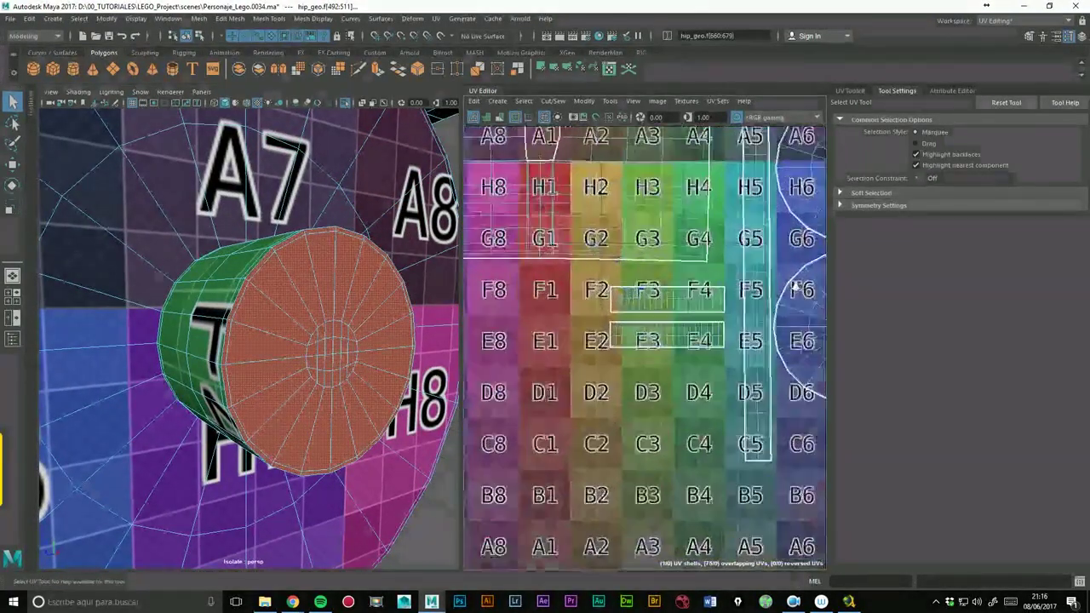
{"action": "scroll", "coordinate": [767, 294], "scroll_direction": "up", "scroll_amount": 2}
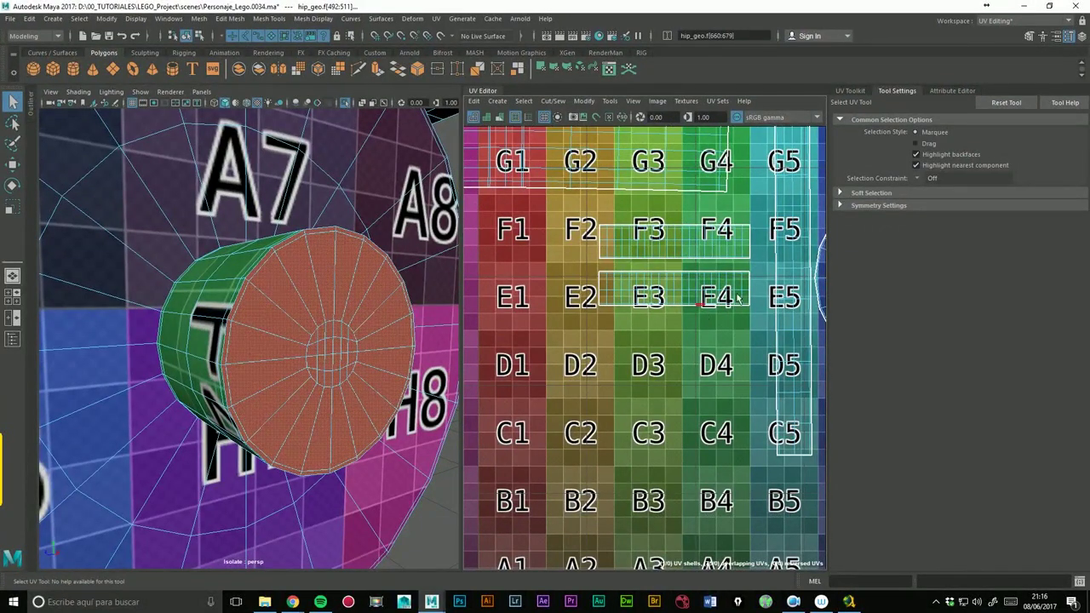
{"action": "left_click", "coordinate": [850, 90]}
- Pick a single hip edge and apply Stitch Together from the Cut and Sew tools
{"action": "left_click", "coordinate": [875, 122]}
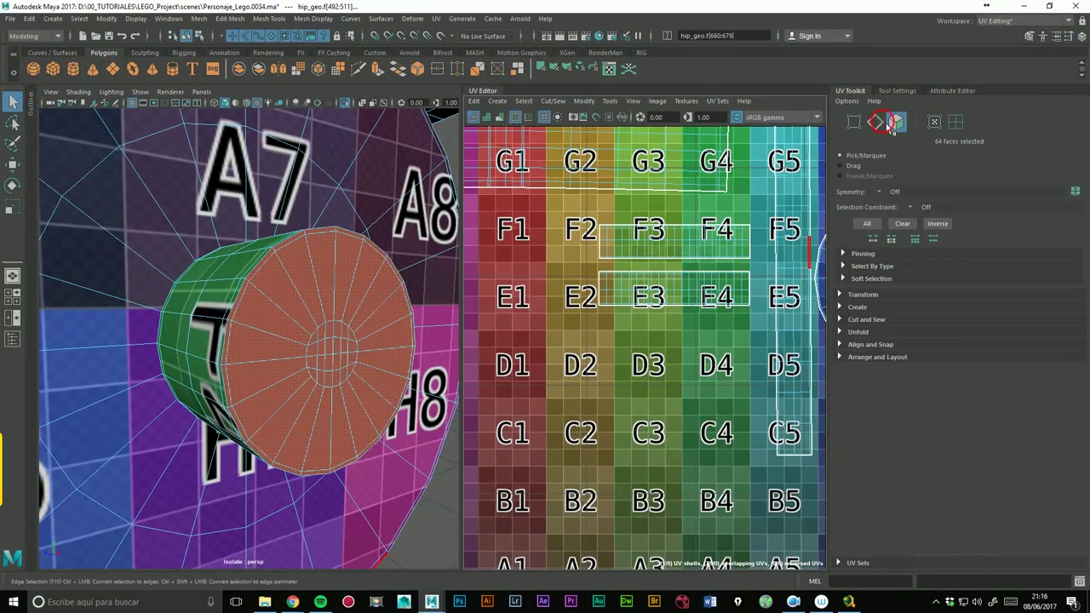
{"action": "left_click", "coordinate": [686, 322]}
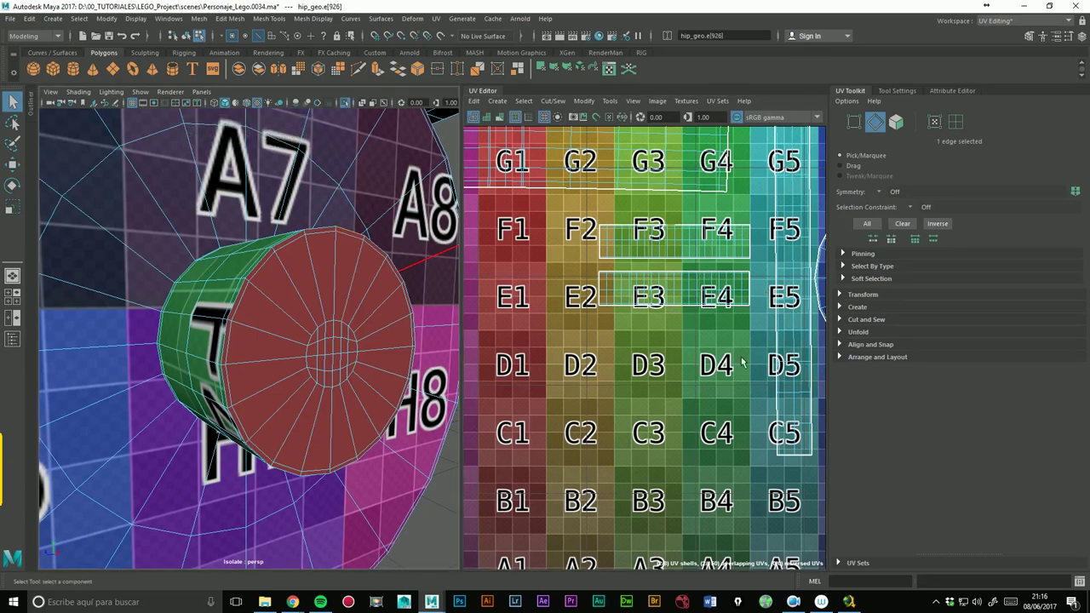
{"action": "middle_click_drag", "start_coordinate": [755, 242], "coordinate": [741, 286], "text": "alt"}
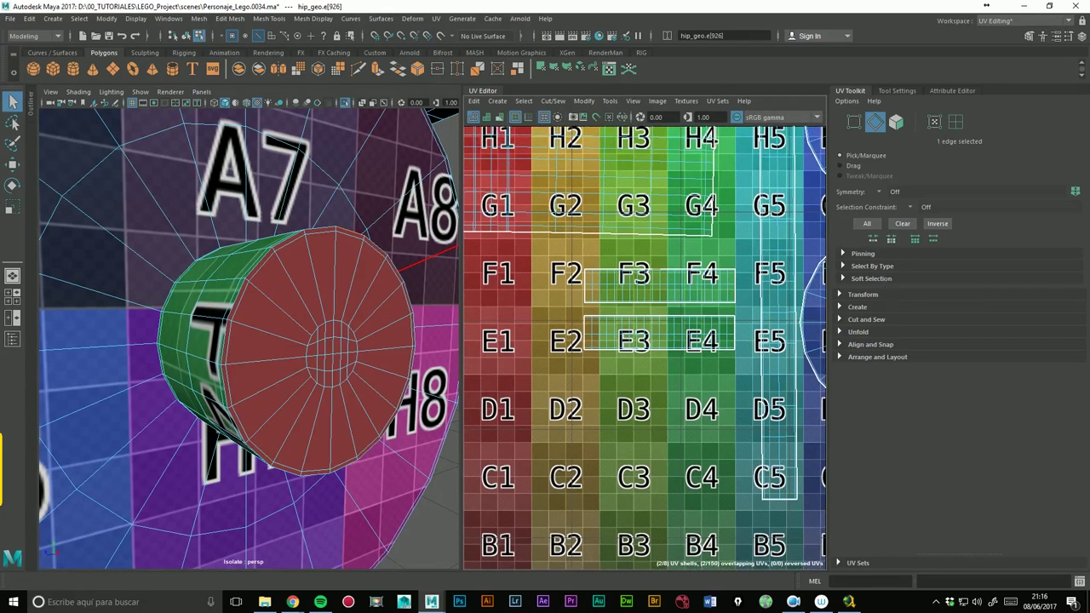
{"action": "left_click", "coordinate": [857, 332]}
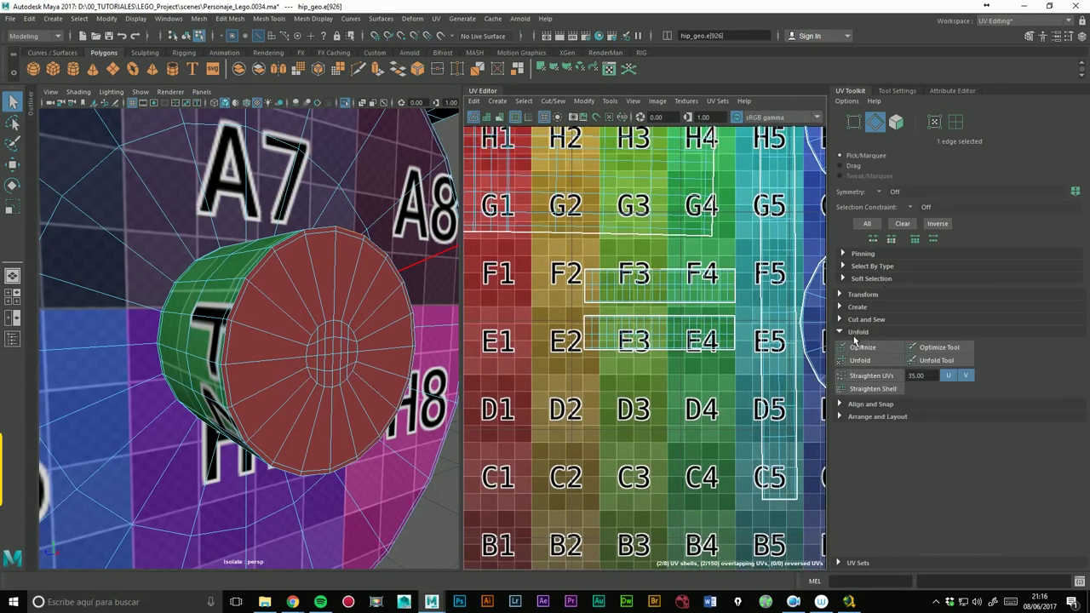
{"action": "left_click", "coordinate": [862, 321]}
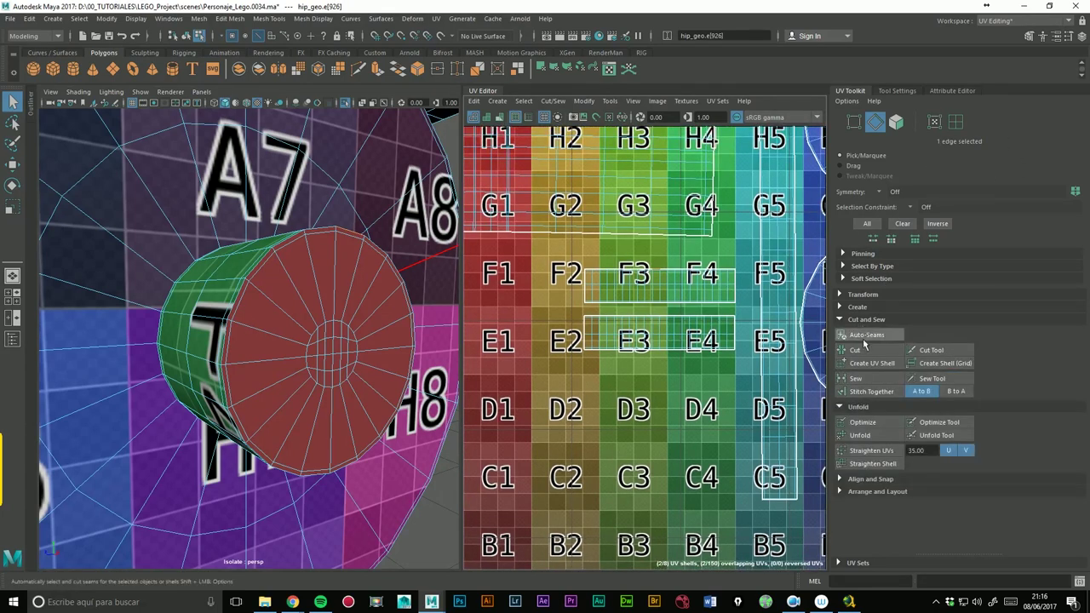
{"action": "left_click", "coordinate": [869, 392]}
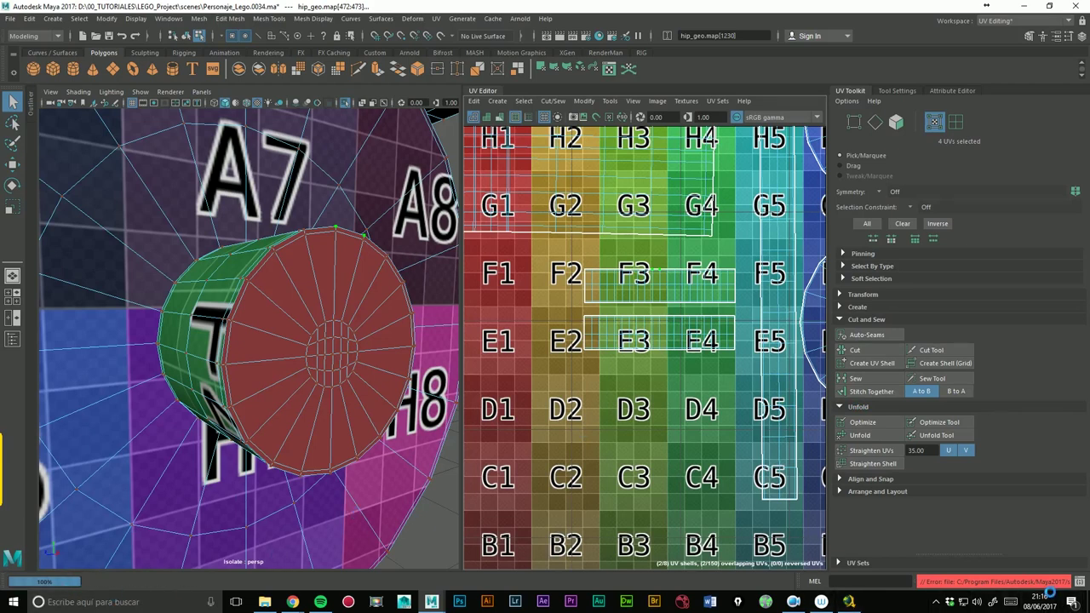
- Open the Script Editor and find the division-by-zero error in texMultiStitch.mel
{"action": "left_click", "coordinate": [1077, 582]}
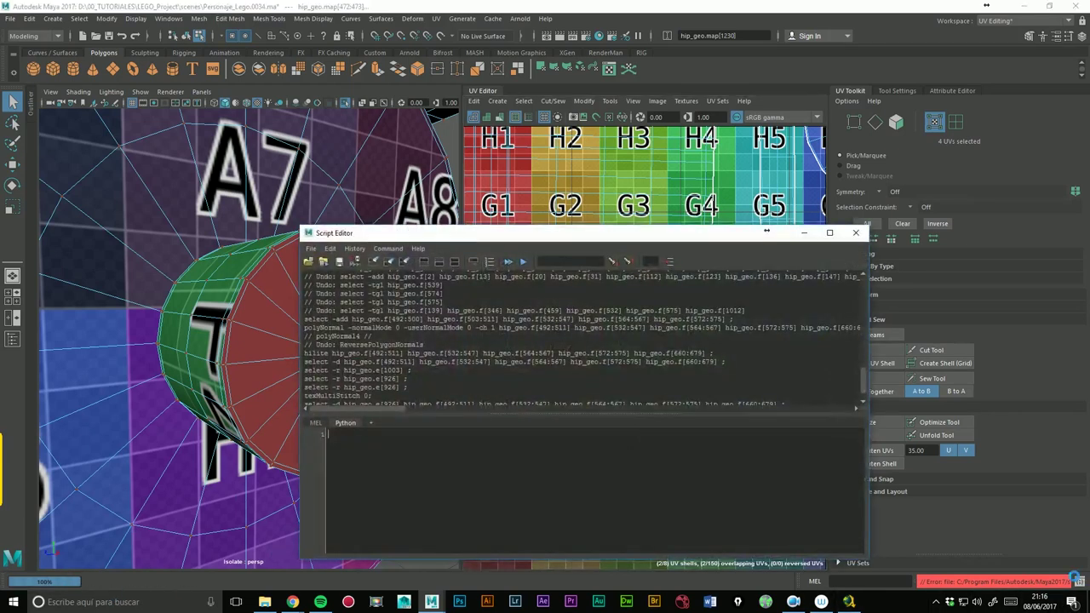
{"action": "scroll", "coordinate": [875, 398], "scroll_direction": "down", "scroll_amount": 2}
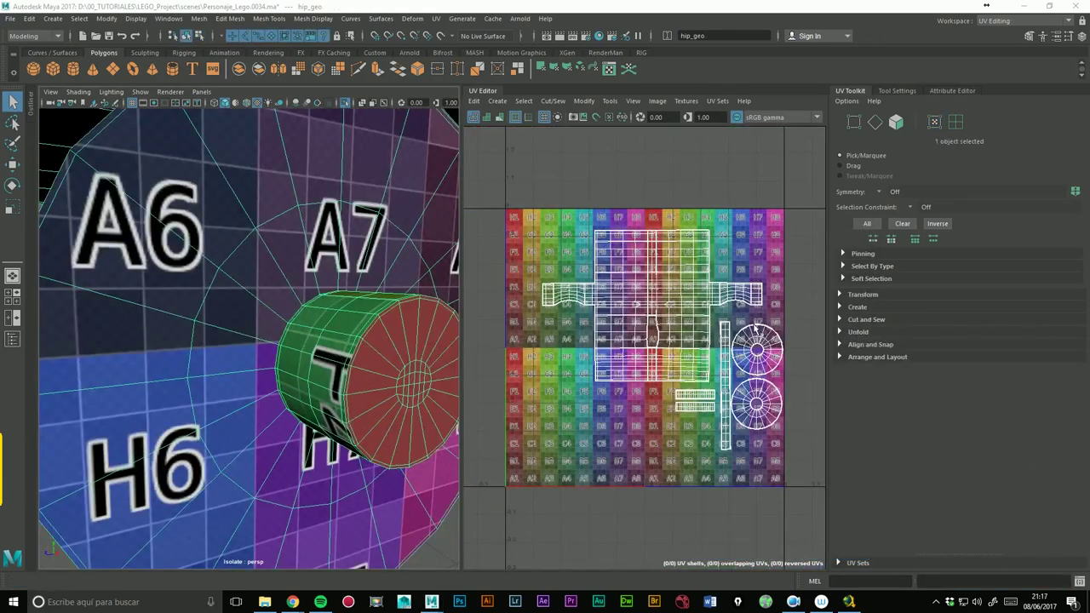
{"action": "scroll", "coordinate": [756, 333], "scroll_direction": "down", "scroll_amount": 3}
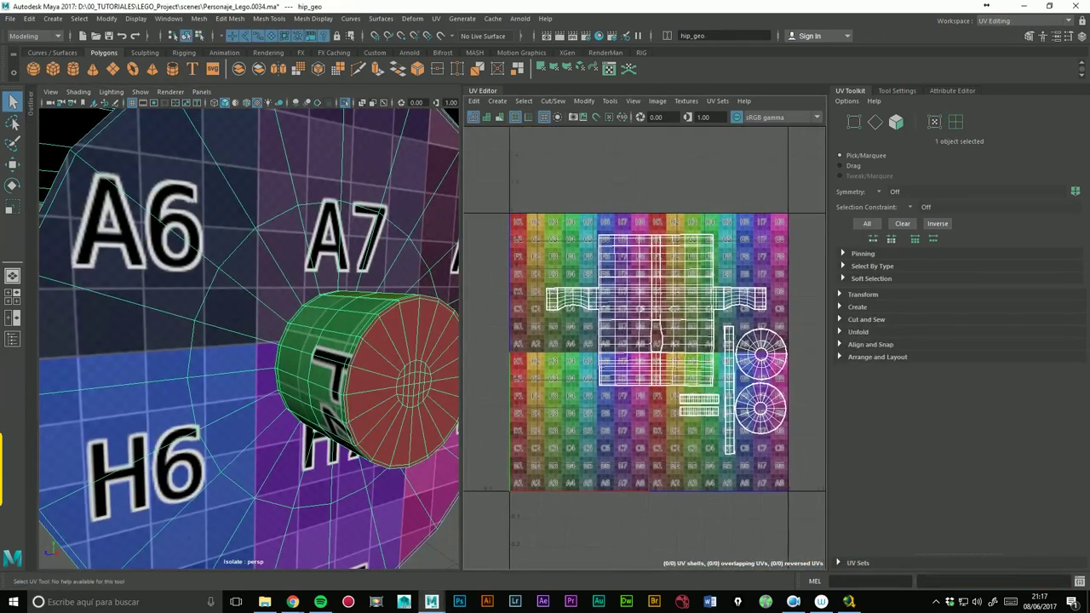
{"action": "scroll", "coordinate": [103, 350], "scroll_direction": "down", "scroll_amount": 5}
{"action": "scroll", "coordinate": [103, 349], "scroll_direction": "up", "scroll_amount": 5}
{"action": "scroll", "coordinate": [253, 333], "scroll_direction": "down", "scroll_amount": 5}
{"action": "left_click_drag", "start_coordinate": [253, 333], "coordinate": [317, 362], "text": "alt"}
- Marquee-select all 2080 edges of the UV layout and Sew them into one shell
{"action": "right_click_drag", "start_coordinate": [643, 307], "coordinate": [673, 341]}
{"action": "mouse_move", "coordinate": [548, 198]}
{"action": "left_mouse_down"}
{"action": "mouse_move", "coordinate": [718, 372]}
{"action": "mouse_move", "coordinate": [808, 504]}
{"action": "left_mouse_up"}
{"action": "left_click", "coordinate": [859, 332]}
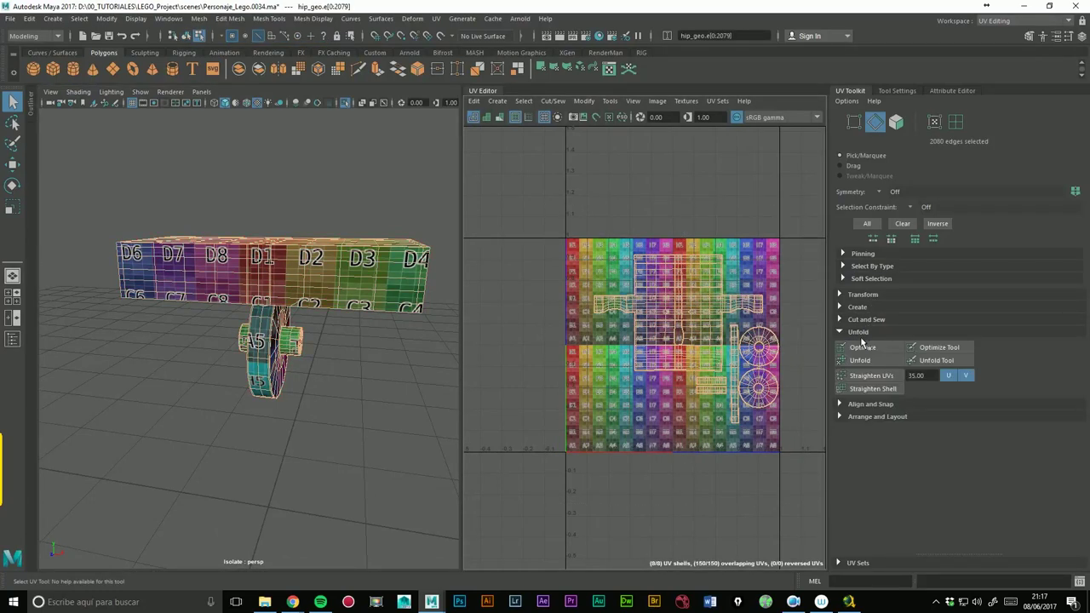
{"action": "left_click", "coordinate": [859, 309]}
{"action": "left_click", "coordinate": [859, 309]}
{"action": "left_click", "coordinate": [858, 322]}
{"action": "left_click", "coordinate": [866, 381]}
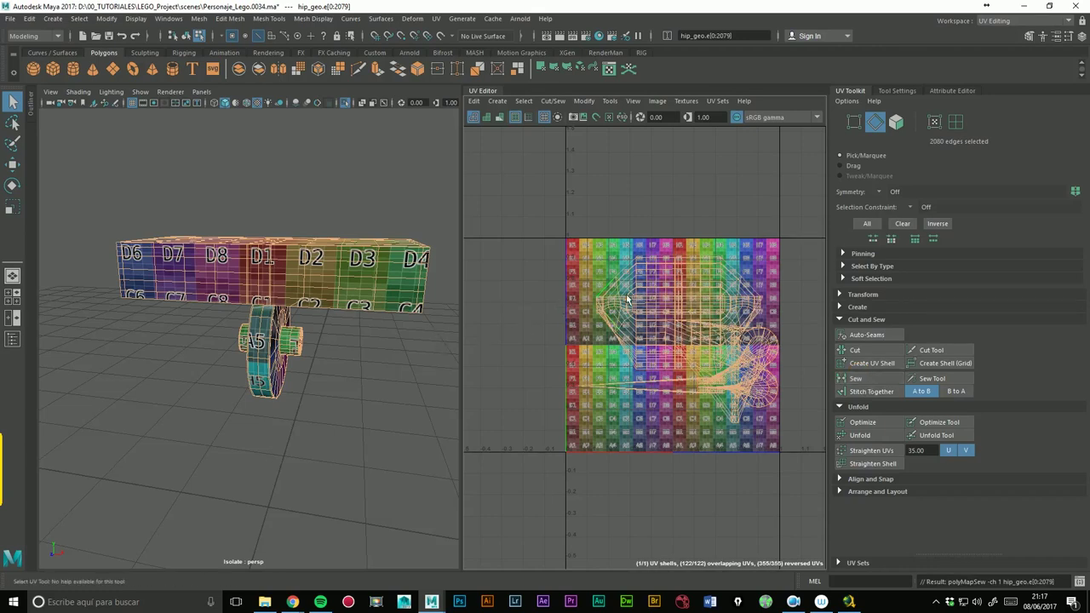
{"action": "mouse_move", "coordinate": [280, 326]}
{"action": "left_mouse_down", "text": "alt"}
{"action": "mouse_move", "coordinate": [400, 305]}
{"action": "mouse_move", "coordinate": [465, 227]}
{"action": "left_mouse_up", "text": "alt"}
- Activate the 3D Cut and Sew UV Tool and cut a seam along the brick's top edge
{"action": "left_click", "coordinate": [436, 19]}
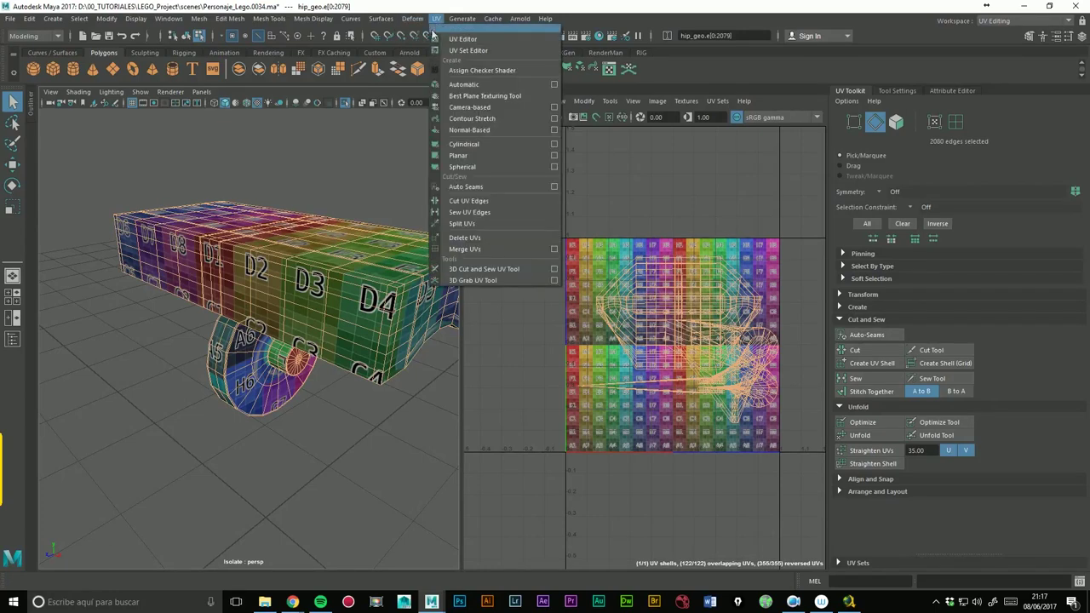
{"action": "left_click", "coordinate": [460, 269]}
{"action": "scroll", "coordinate": [304, 285], "scroll_direction": "up", "scroll_amount": 2}
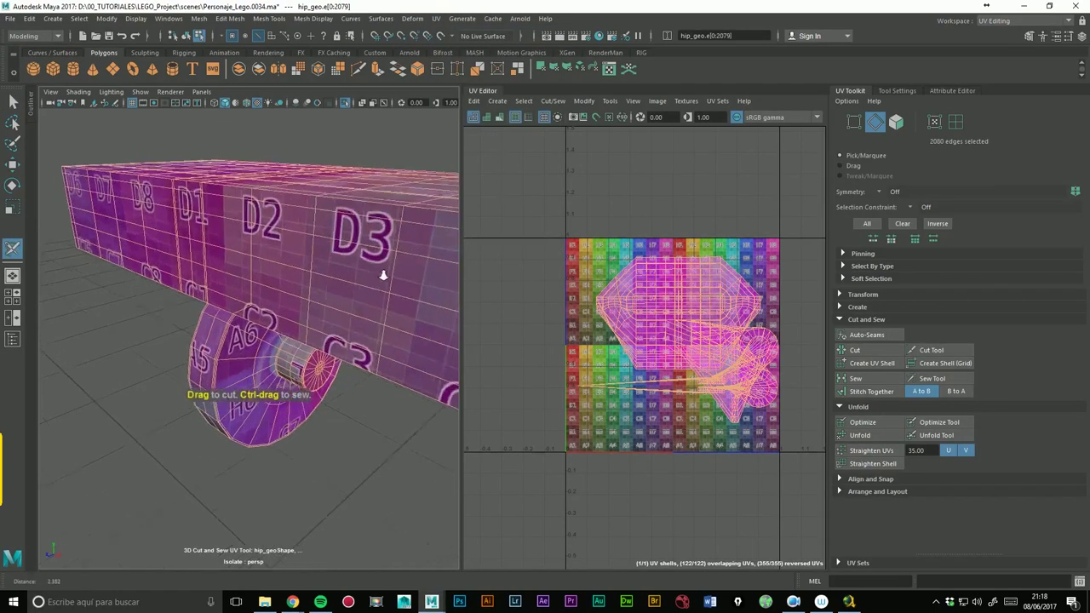
{"action": "scroll", "coordinate": [298, 290], "scroll_direction": "up", "scroll_amount": 3}
{"action": "left_click", "coordinate": [400, 267]}
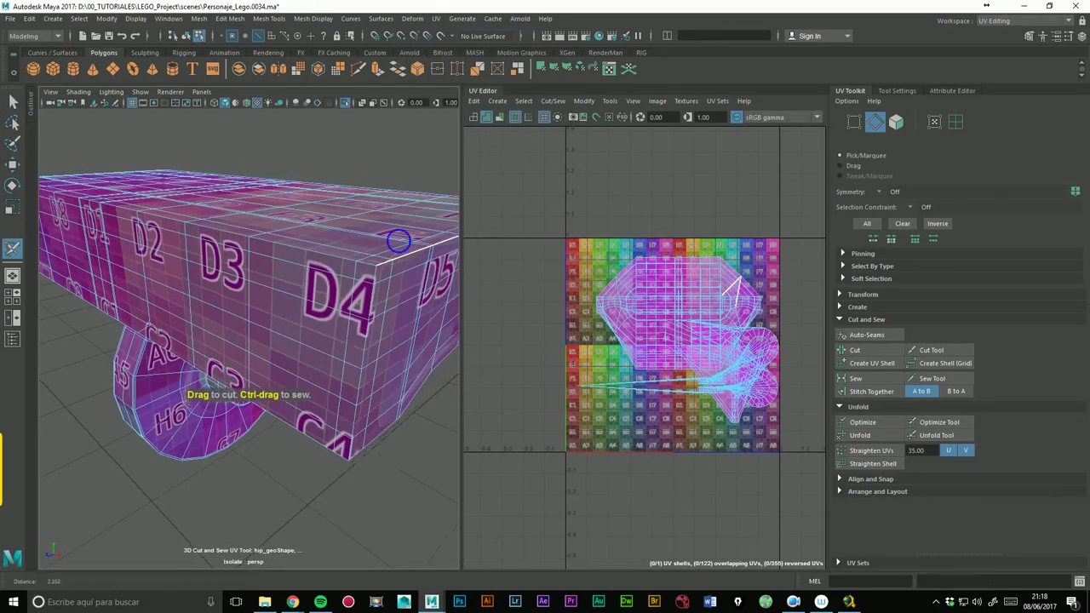
{"action": "scroll", "coordinate": [389, 239], "scroll_direction": "down", "scroll_amount": 5}
- Cut seams along two more brick edges and one full edge loop
{"action": "mouse_move", "coordinate": [389, 238]}
{"action": "left_mouse_down", "text": "alt"}
{"action": "mouse_move", "coordinate": [236, 278]}
{"action": "mouse_move", "coordinate": [281, 255]}
{"action": "left_mouse_up", "text": "alt"}
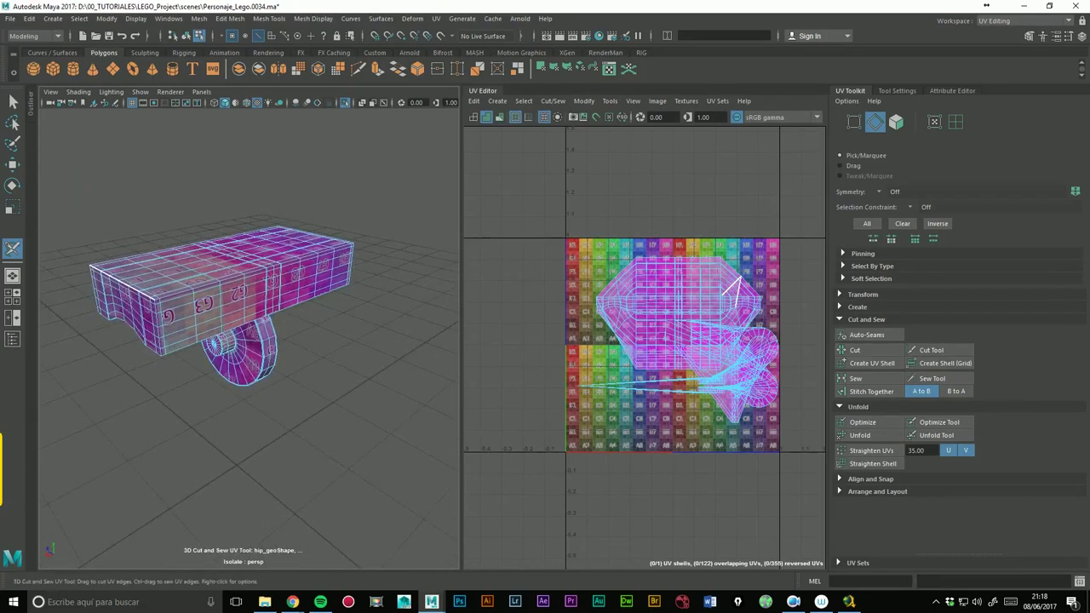
{"action": "left_click_drag", "start_coordinate": [271, 168], "coordinate": [215, 277], "text": "alt"}
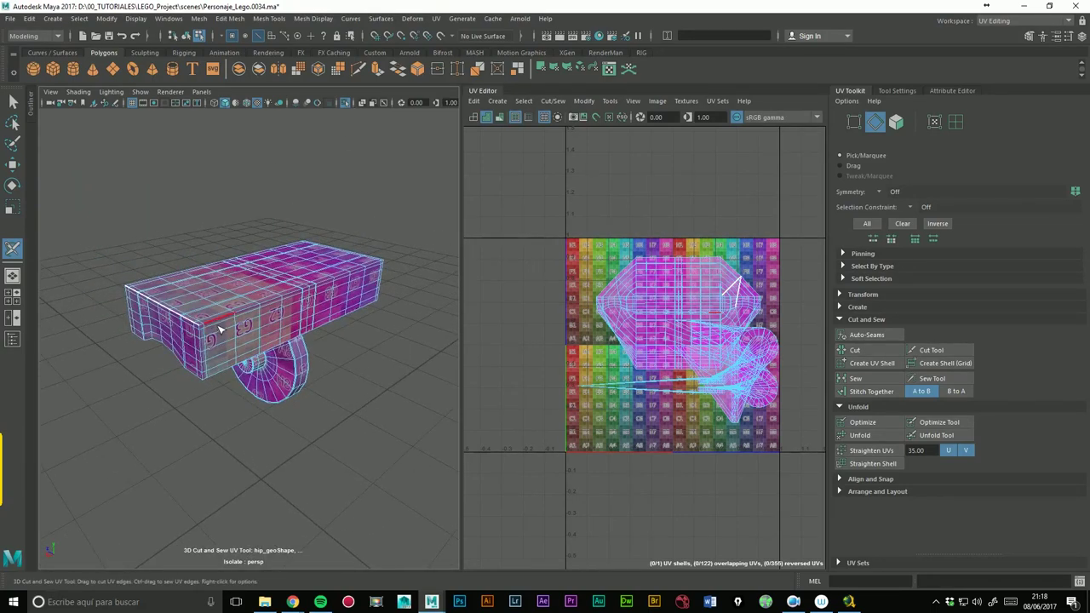
{"action": "mouse_move", "coordinate": [219, 328]}
{"action": "left_mouse_down"}
{"action": "mouse_move", "coordinate": [379, 263]}
{"action": "mouse_move", "coordinate": [290, 322]}
{"action": "left_mouse_up"}
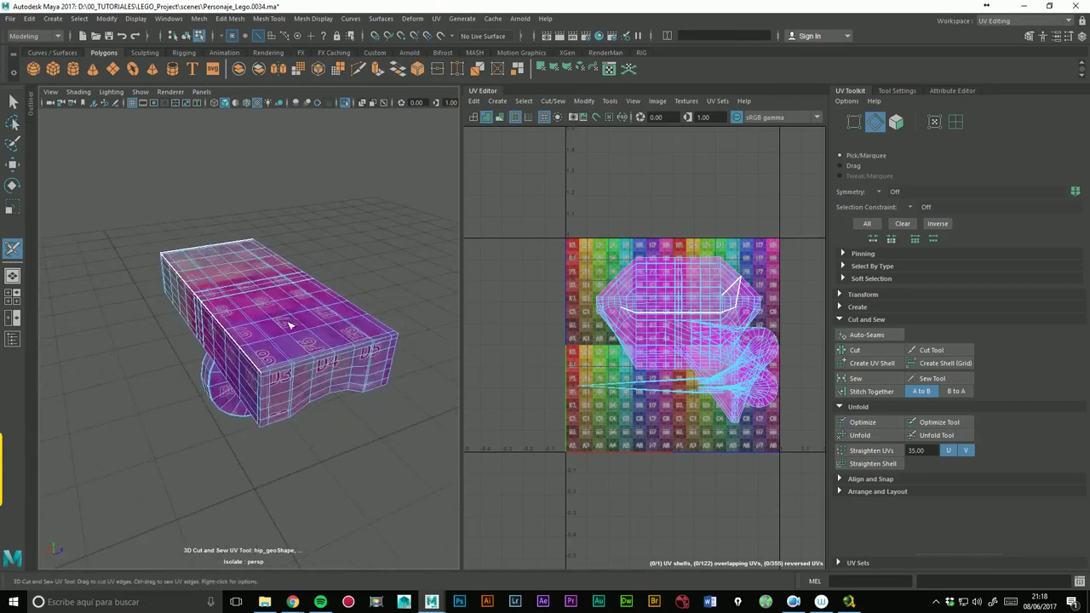
{"action": "scroll", "coordinate": [290, 322], "scroll_direction": "up", "scroll_amount": 3}
{"action": "left_click", "coordinate": [287, 410]}
{"action": "mouse_move", "coordinate": [287, 410]}
{"action": "left_mouse_down", "text": "alt"}
{"action": "mouse_move", "coordinate": [263, 326]}
{"action": "mouse_move", "coordinate": [325, 343]}
{"action": "mouse_move", "coordinate": [320, 316]}
{"action": "mouse_move", "coordinate": [262, 347]}
{"action": "mouse_move", "coordinate": [324, 332]}
{"action": "mouse_move", "coordinate": [383, 373]}
{"action": "left_mouse_up", "text": "alt"}
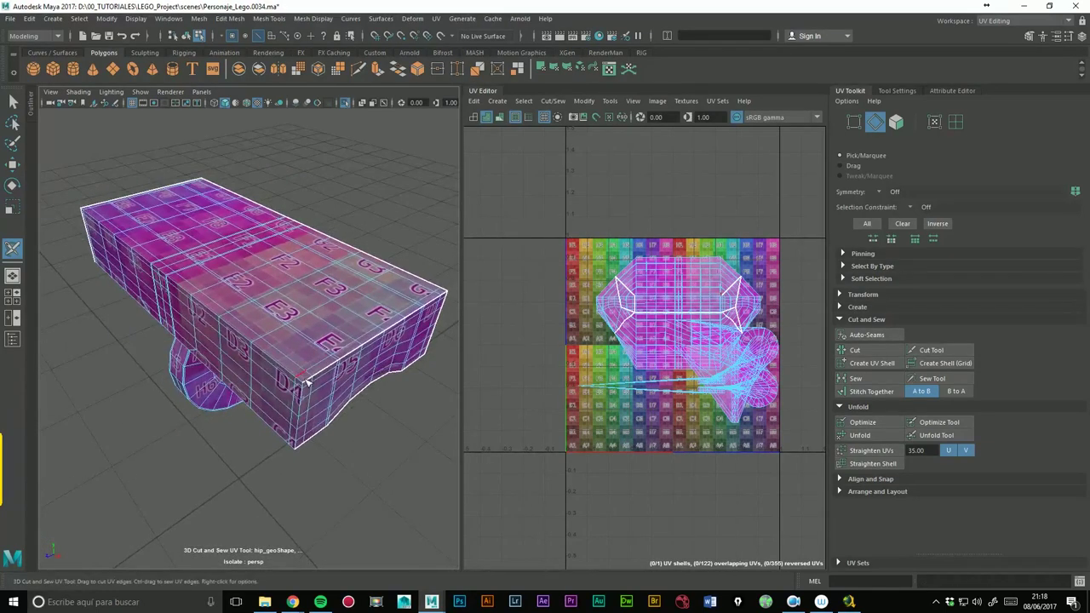
{"action": "double_click", "coordinate": [308, 386]}
{"action": "left_click_drag", "start_coordinate": [308, 386], "coordinate": [379, 310], "text": "alt"}
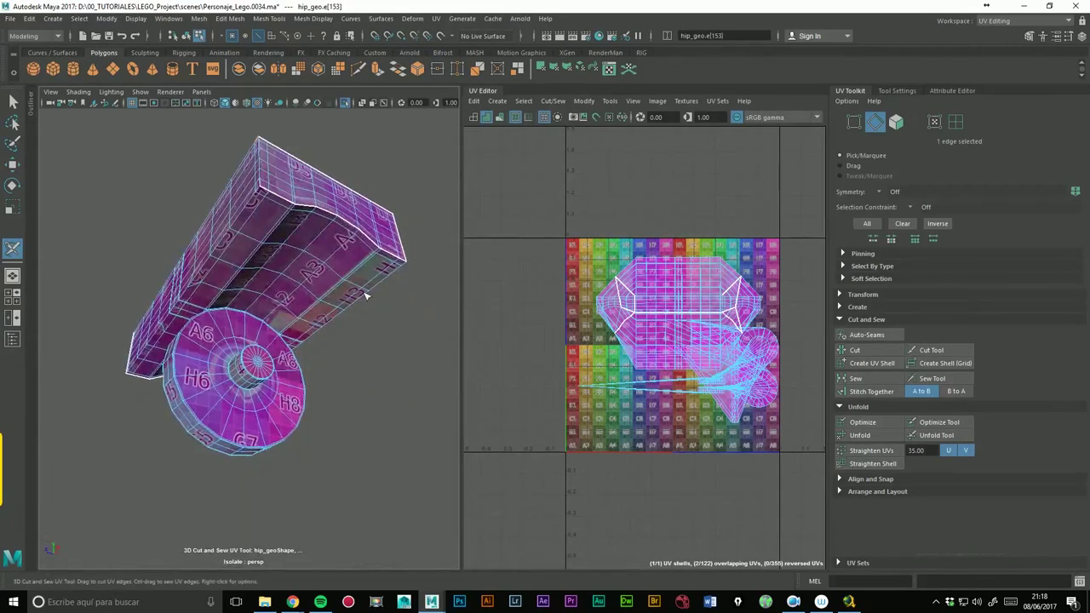
- Cut seams on the brick edges beside the A6 and F8 faces and one more
{"action": "scroll", "coordinate": [366, 296], "scroll_direction": "up", "scroll_amount": 3}
{"action": "scroll", "coordinate": [255, 316], "scroll_direction": "up", "scroll_amount": 2}
{"action": "scroll", "coordinate": [206, 335], "scroll_direction": "up", "scroll_amount": 2}
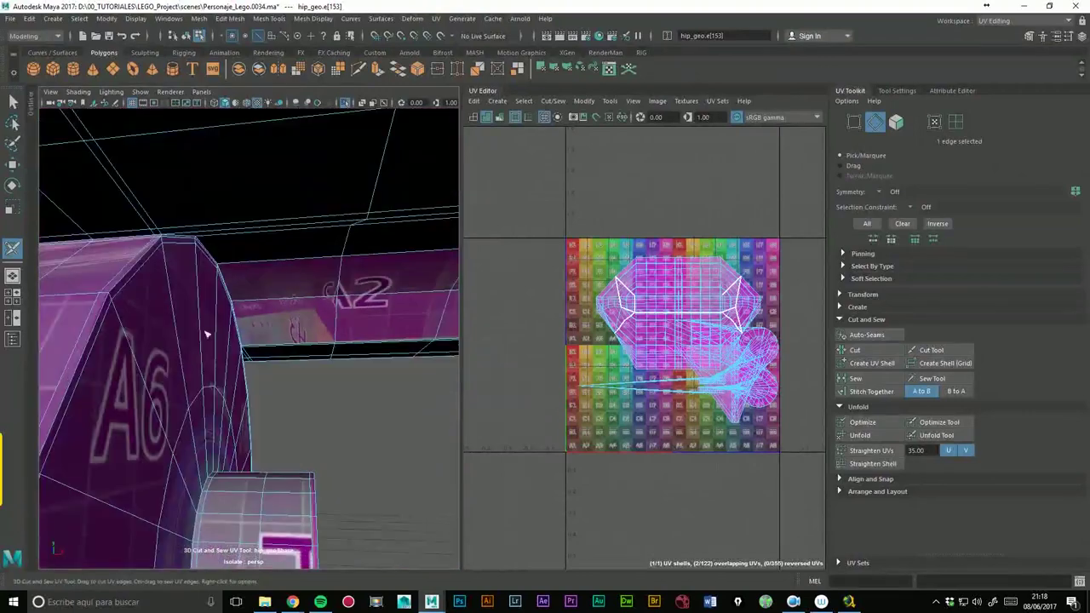
{"action": "left_click", "coordinate": [140, 276]}
{"action": "left_click_drag", "start_coordinate": [261, 236], "coordinate": [190, 287], "text": "alt"}
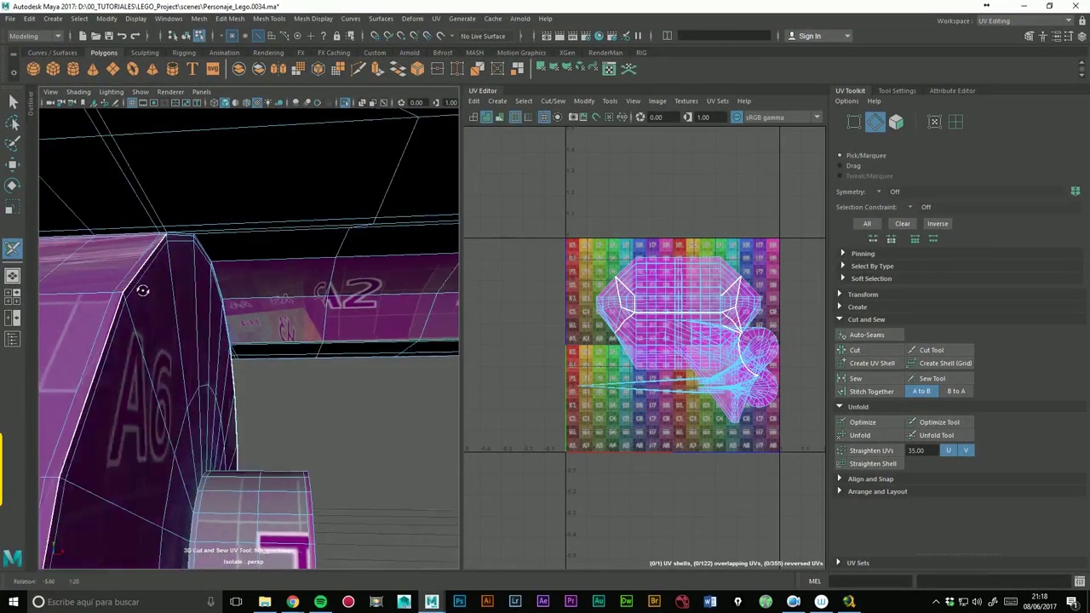
{"action": "left_click", "coordinate": [195, 279]}
{"action": "mouse_move", "coordinate": [158, 254]}
{"action": "left_mouse_down", "text": "alt"}
{"action": "mouse_move", "coordinate": [104, 202]}
{"action": "mouse_move", "coordinate": [206, 203]}
{"action": "mouse_move", "coordinate": [281, 277]}
{"action": "mouse_move", "coordinate": [122, 273]}
{"action": "left_mouse_up", "text": "alt"}
{"action": "left_click", "coordinate": [324, 219]}
{"action": "scroll", "coordinate": [353, 212], "scroll_direction": "down", "scroll_amount": 5}
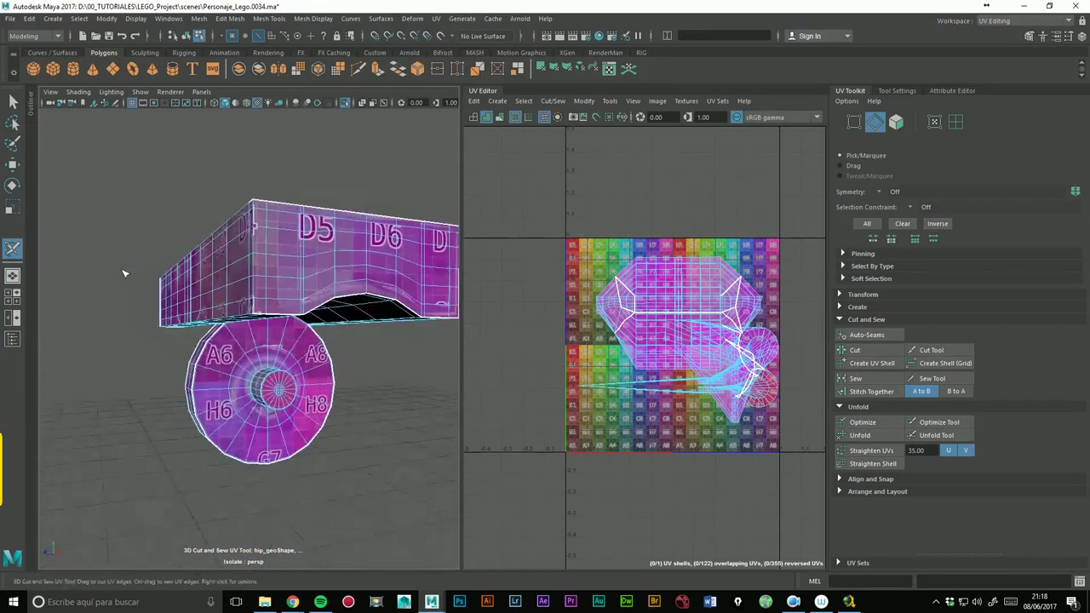
{"action": "scroll", "coordinate": [220, 282], "scroll_direction": "up", "scroll_amount": 5}
- Cut a seam loop around the wheel's rim, then bring up the Modeling Toolkit with Move active
{"action": "double_click", "coordinate": [196, 292]}
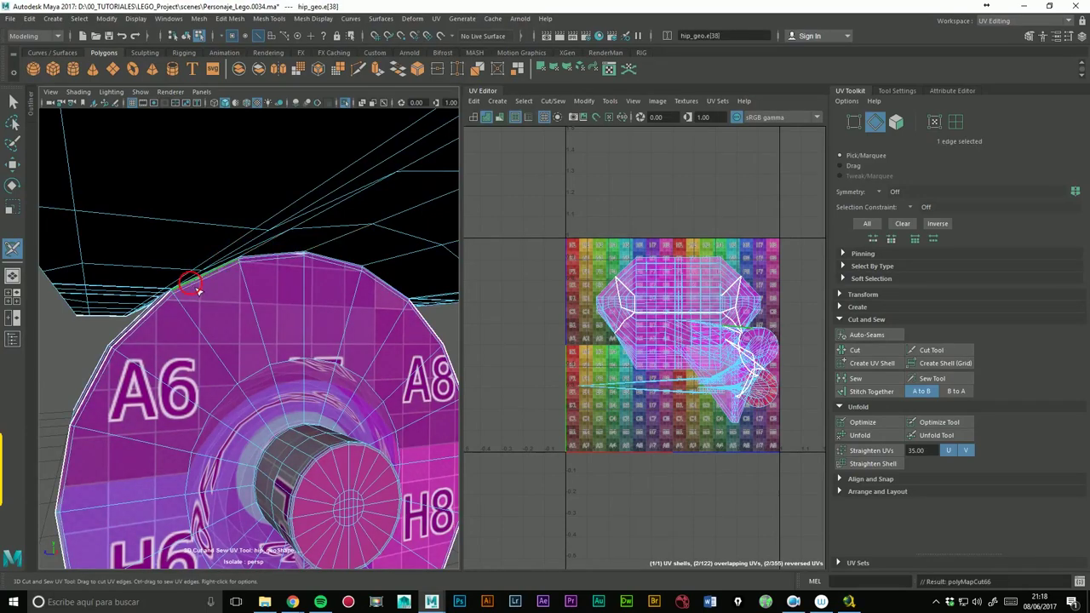
{"action": "mouse_move", "coordinate": [305, 430]}
{"action": "left_mouse_down", "text": "alt"}
{"action": "mouse_move", "coordinate": [298, 260]}
{"action": "mouse_move", "coordinate": [127, 312]}
{"action": "mouse_move", "coordinate": [255, 304]}
{"action": "mouse_move", "coordinate": [243, 352]}
{"action": "mouse_move", "coordinate": [335, 342]}
{"action": "mouse_move", "coordinate": [158, 332]}
{"action": "left_mouse_up", "text": "alt"}
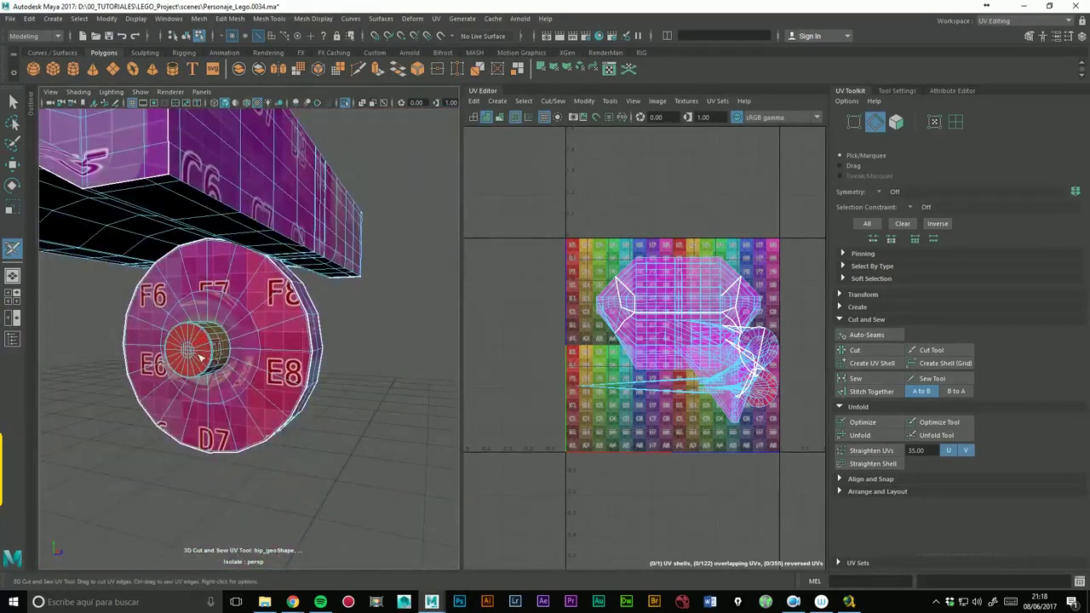
{"action": "mouse_move", "coordinate": [246, 362]}
{"action": "left_mouse_down", "text": "alt"}
{"action": "mouse_move", "coordinate": [281, 341]}
{"action": "mouse_move", "coordinate": [371, 323]}
{"action": "left_mouse_up", "text": "alt"}
{"action": "scroll", "coordinate": [371, 324], "scroll_direction": "up", "scroll_amount": 2}
{"action": "scroll", "coordinate": [371, 323], "scroll_direction": "up", "scroll_amount": 3}
{"action": "scroll", "coordinate": [372, 323], "scroll_direction": "up", "scroll_amount": 1}
{"action": "scroll", "coordinate": [372, 324], "scroll_direction": "down", "scroll_amount": 1}
{"action": "scroll", "coordinate": [367, 318], "scroll_direction": "down", "scroll_amount": 3}
{"action": "scroll", "coordinate": [367, 318], "scroll_direction": "down", "scroll_amount": 1}
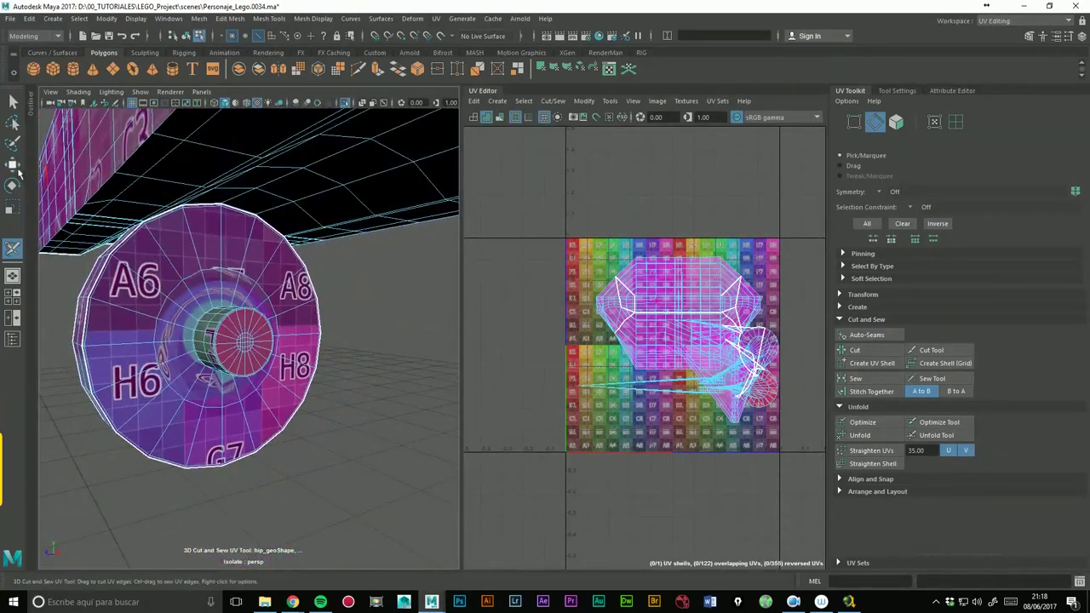
{"action": "left_click", "coordinate": [14, 166]}
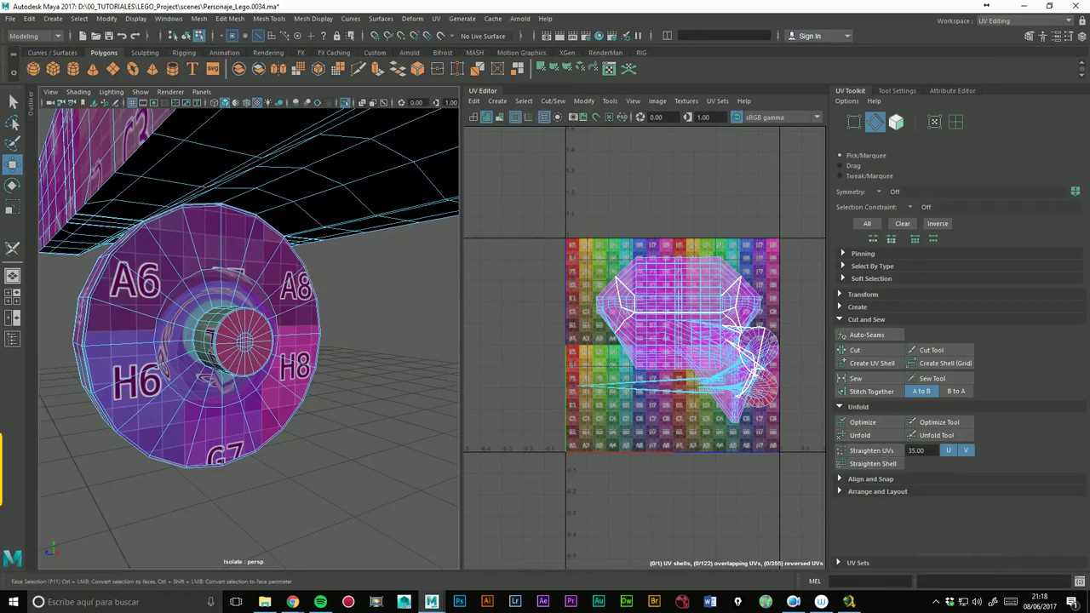
{"action": "left_click", "coordinate": [1030, 35]}
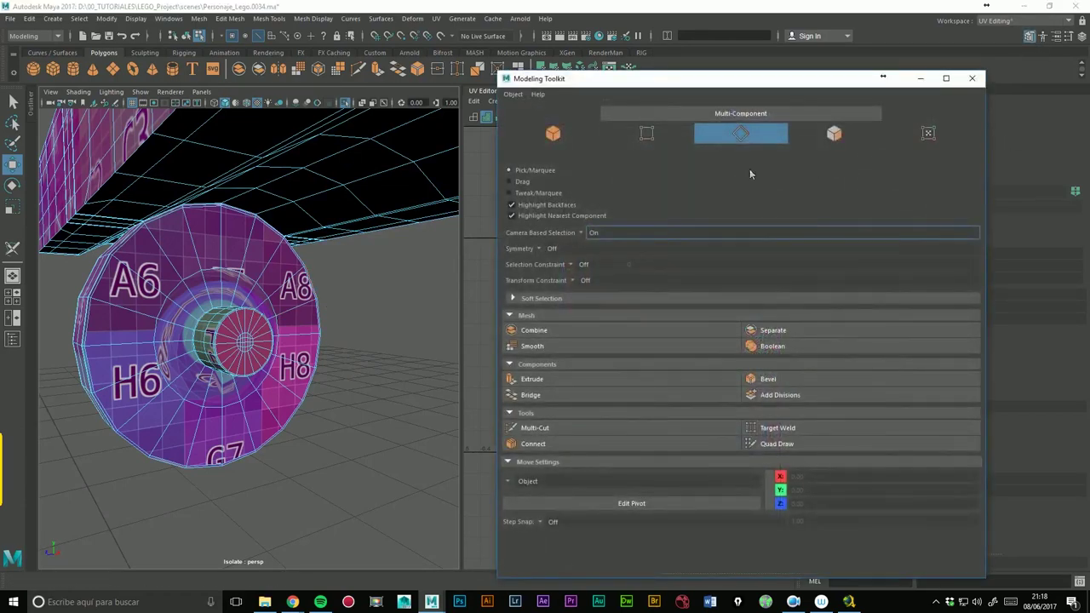
- Select the whole hip_geo mesh in object mode and close the floating Modeling Toolkit
{"action": "left_click", "coordinate": [535, 428]}
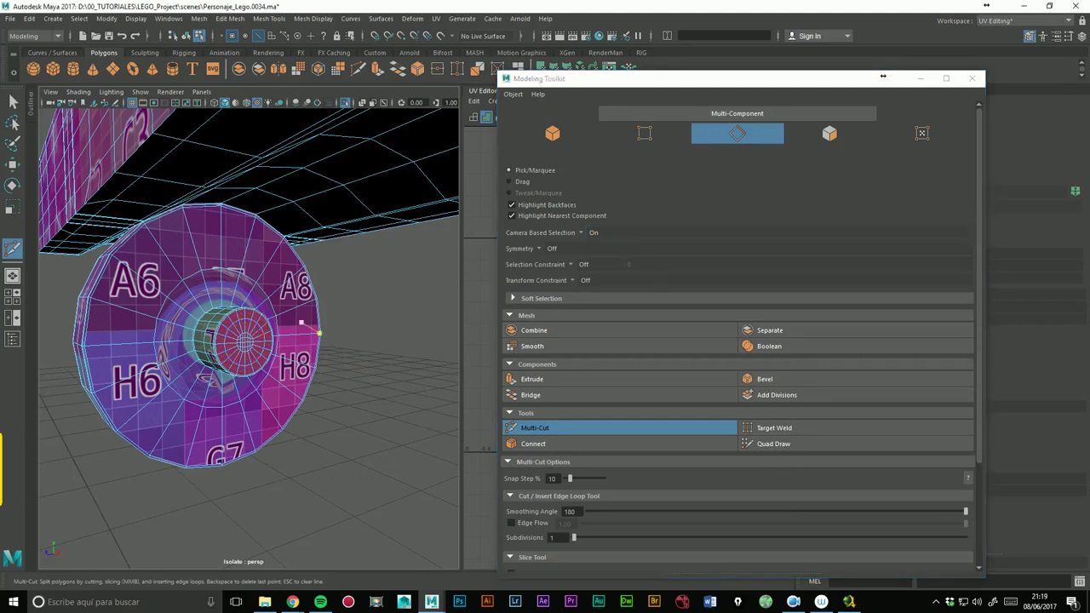
{"action": "scroll", "coordinate": [298, 315], "scroll_direction": "up", "scroll_amount": 3}
{"action": "scroll", "coordinate": [307, 272], "scroll_direction": "up", "scroll_amount": 2}
{"action": "left_click", "coordinate": [13, 164]}
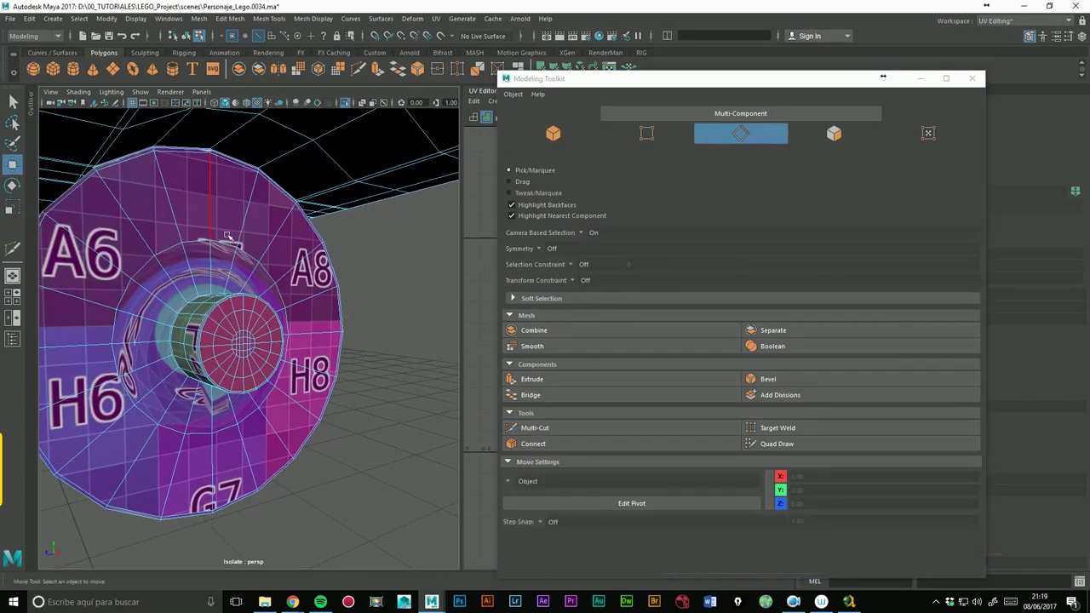
{"action": "right_click_drag", "start_coordinate": [255, 223], "coordinate": [268, 207]}
{"action": "key", "text": "a"}
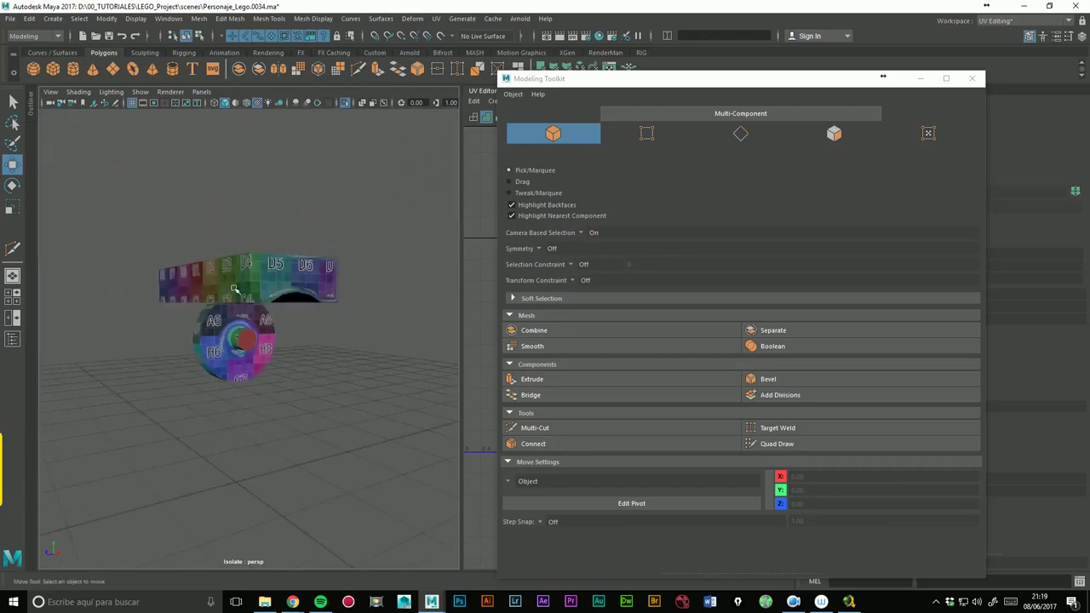
{"action": "left_click", "coordinate": [247, 277]}
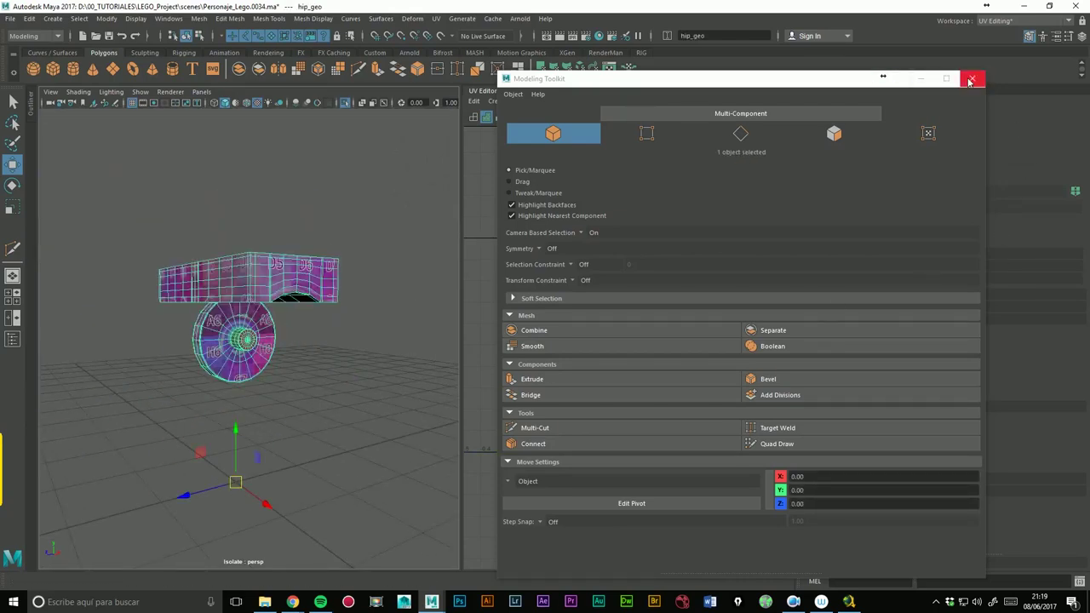
{"action": "left_click", "coordinate": [972, 79]}
- Unfold the hip's UVs and view the wheel from below
{"action": "left_click", "coordinate": [860, 436]}
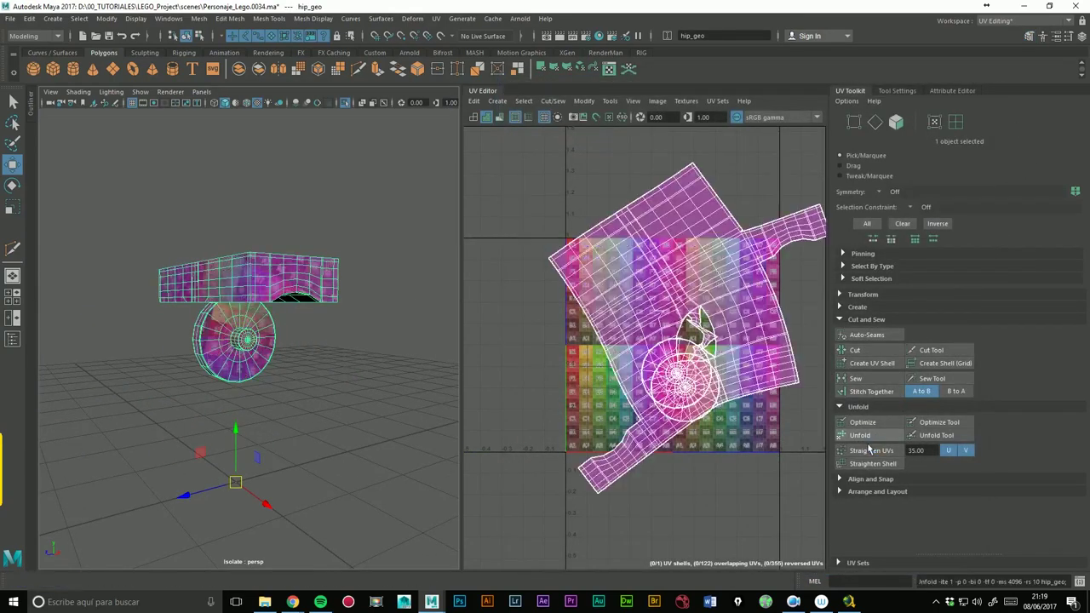
{"action": "scroll", "coordinate": [247, 332], "scroll_direction": "up", "scroll_amount": 5}
{"action": "scroll", "coordinate": [274, 337], "scroll_direction": "up", "scroll_amount": 2}
{"action": "left_click_drag", "start_coordinate": [274, 337], "coordinate": [323, 341], "text": "alt"}
{"action": "scroll", "coordinate": [298, 326], "scroll_direction": "up", "scroll_amount": 2}
- Cut a UV seam around the wheel hub with the 3D Cut and Sew UV Tool, then inspect the hip disc
{"action": "left_click", "coordinate": [436, 18]}
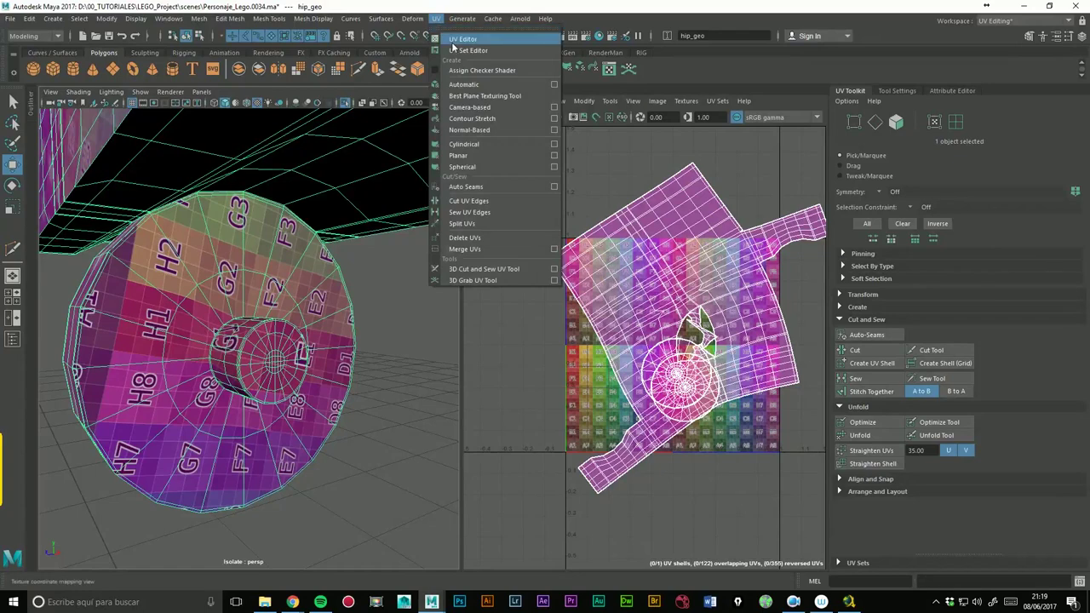
{"action": "left_click", "coordinate": [431, 268]}
{"action": "scroll", "coordinate": [132, 314], "scroll_direction": "up", "scroll_amount": 1}
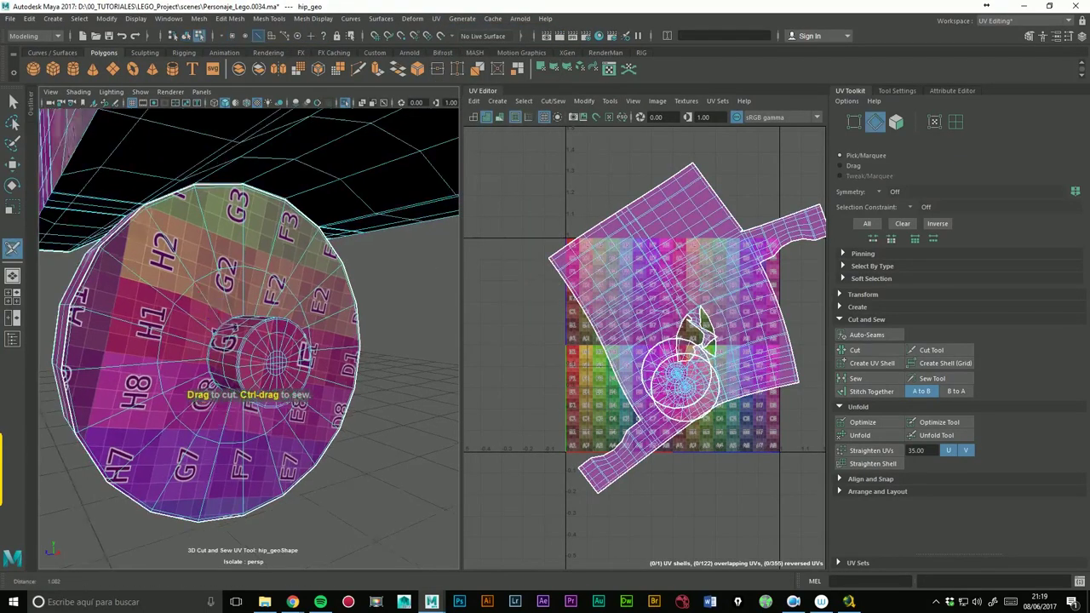
{"action": "scroll", "coordinate": [132, 314], "scroll_direction": "up", "scroll_amount": 4}
{"action": "left_click_drag", "start_coordinate": [136, 317], "coordinate": [132, 314], "text": "alt"}
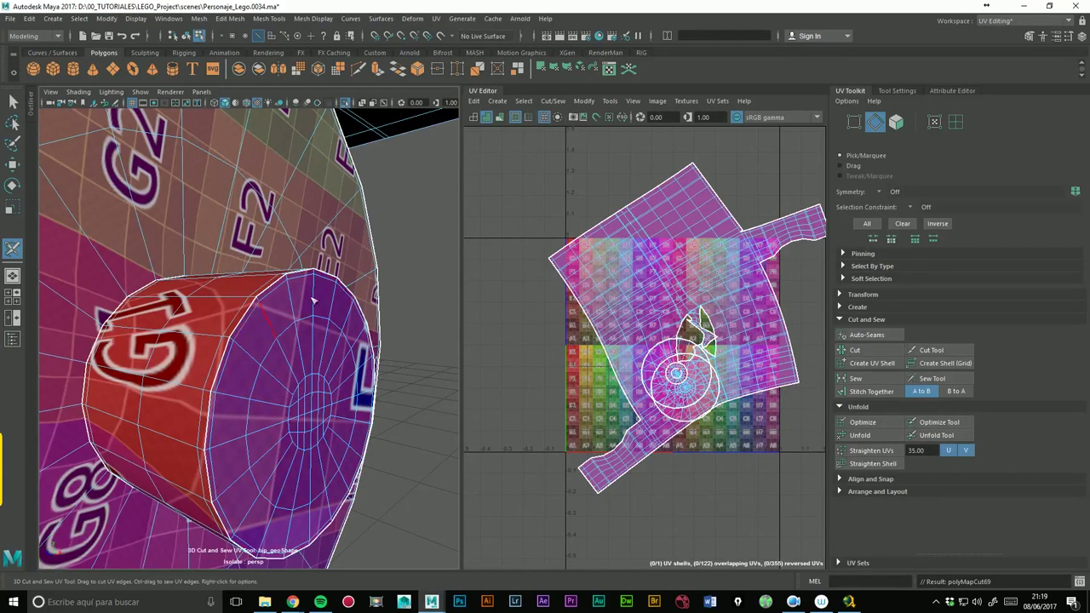
{"action": "left_click_drag", "start_coordinate": [244, 334], "coordinate": [263, 321], "text": "alt"}
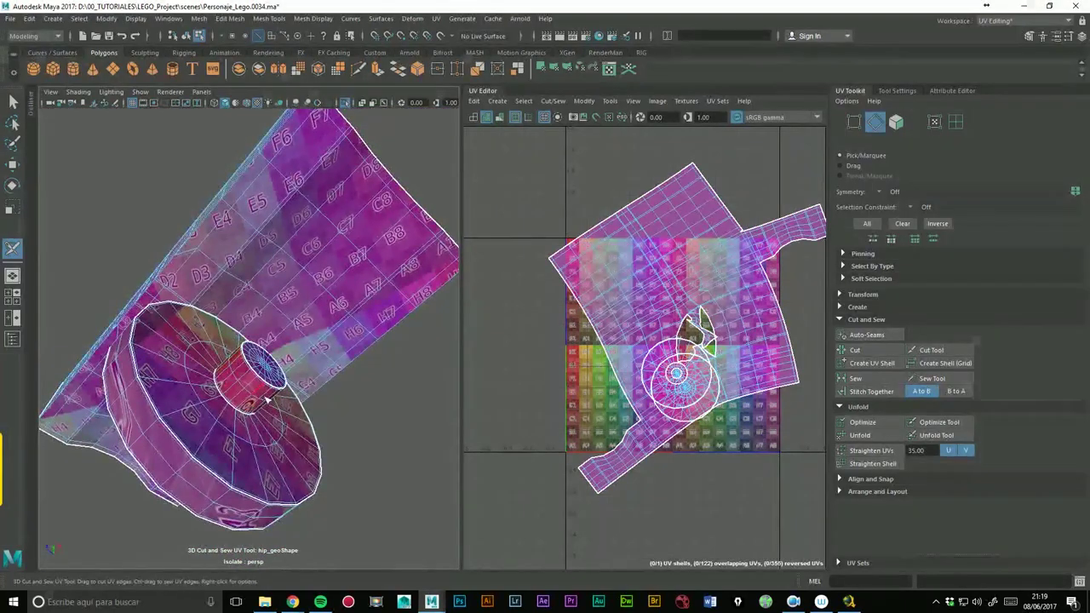
{"action": "left_click_drag", "start_coordinate": [267, 397], "coordinate": [304, 401], "text": "alt"}
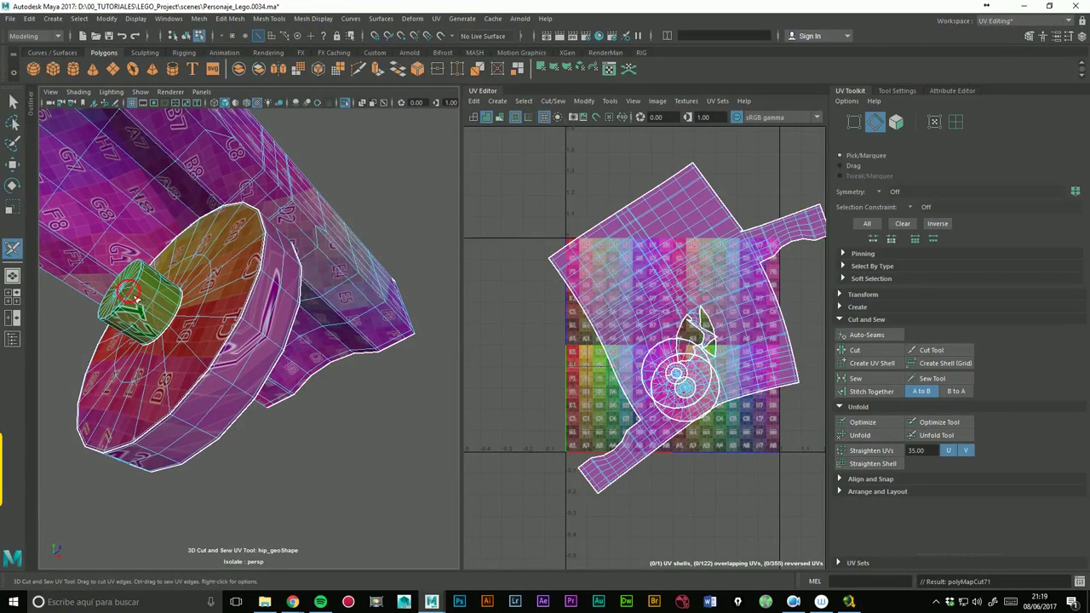
{"action": "left_click_drag", "start_coordinate": [142, 304], "coordinate": [215, 276], "text": "alt"}
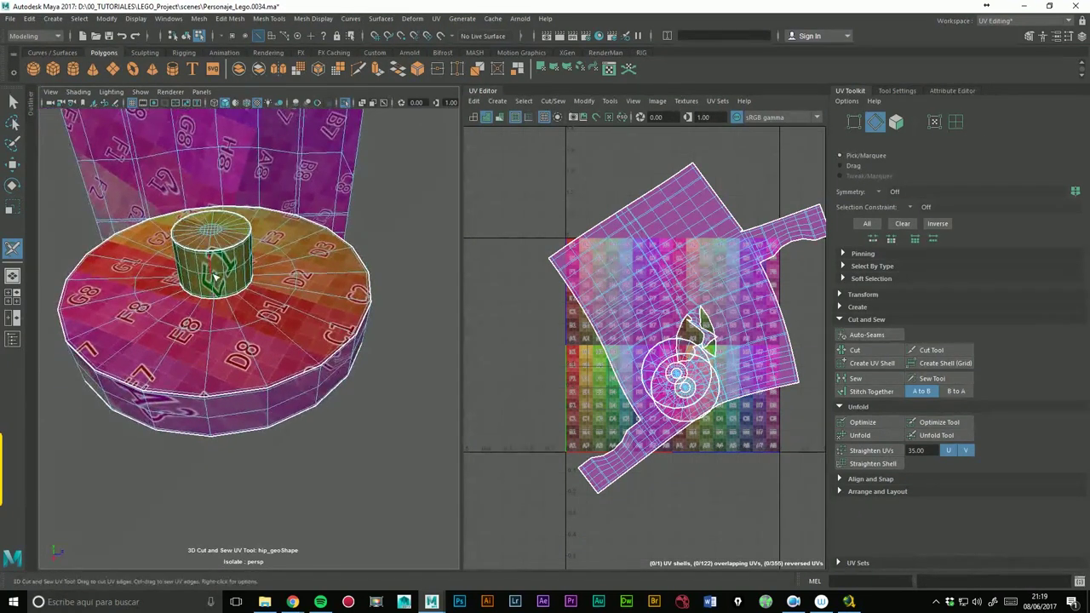
{"action": "mouse_move", "coordinate": [342, 265]}
{"action": "left_mouse_down", "text": "alt"}
{"action": "mouse_move", "coordinate": [185, 232]}
{"action": "mouse_move", "coordinate": [418, 261]}
{"action": "left_mouse_up", "text": "alt"}
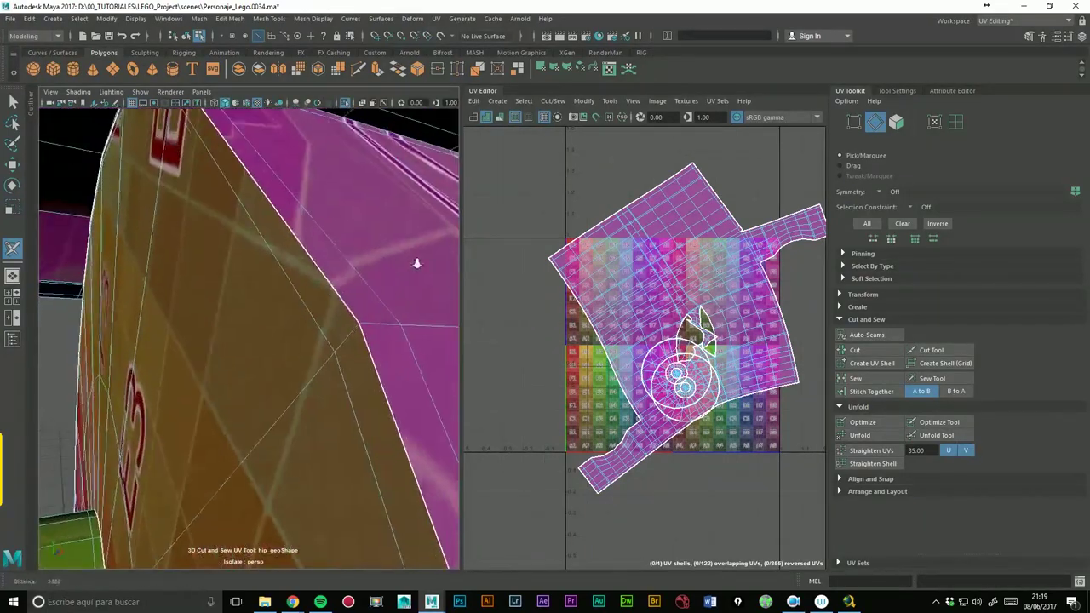
{"action": "left_click_drag", "start_coordinate": [278, 160], "coordinate": [218, 246], "text": "alt"}
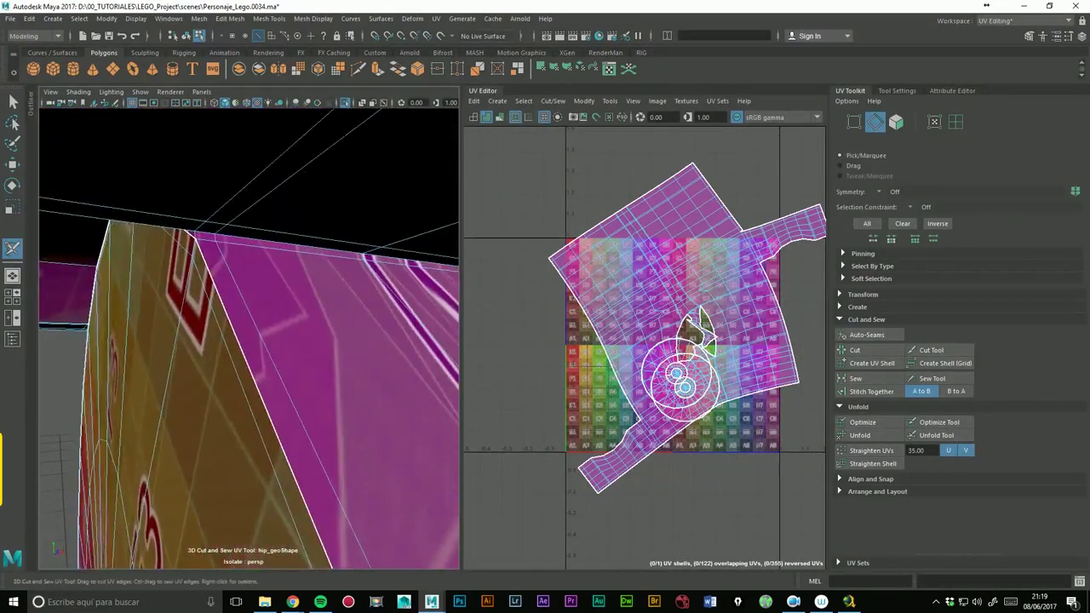
{"action": "mouse_move", "coordinate": [218, 246]}
{"action": "left_mouse_down", "text": "alt"}
{"action": "mouse_move", "coordinate": [195, 258]}
{"action": "mouse_move", "coordinate": [313, 235]}
{"action": "left_mouse_up", "text": "alt"}
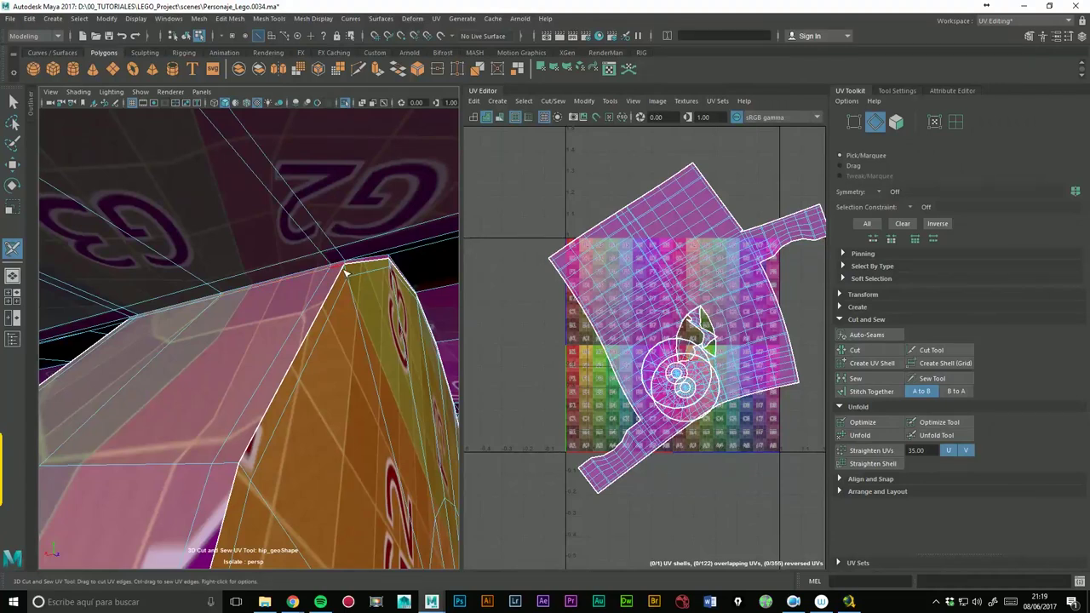
- Frame the model and unfold all of the hip's UVs
{"action": "key", "text": "f"}
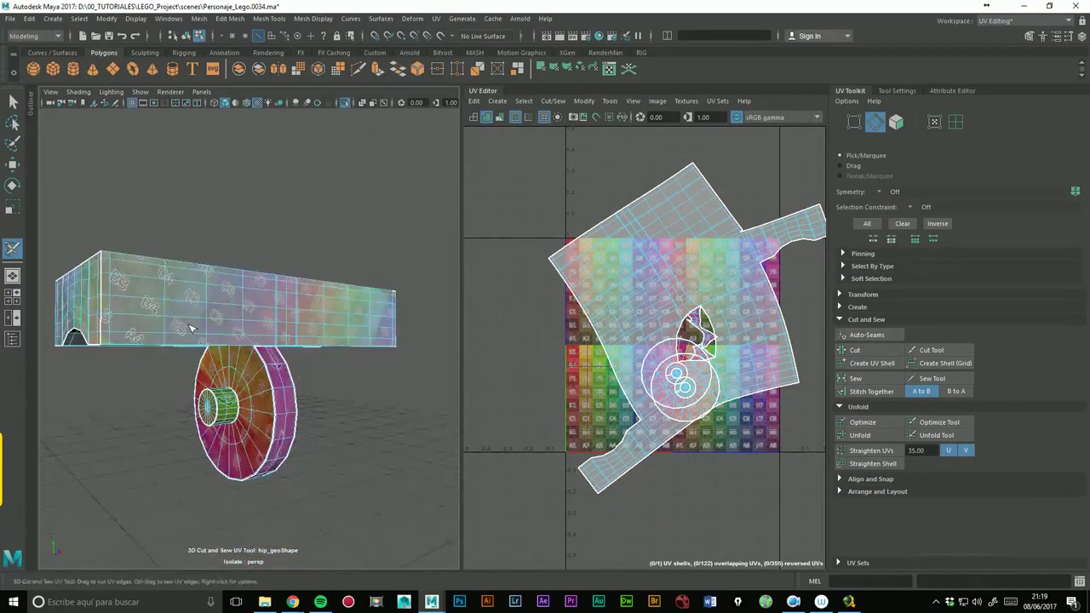
{"action": "key", "text": "w"}
{"action": "scroll", "coordinate": [698, 316], "scroll_direction": "down", "scroll_amount": 3}
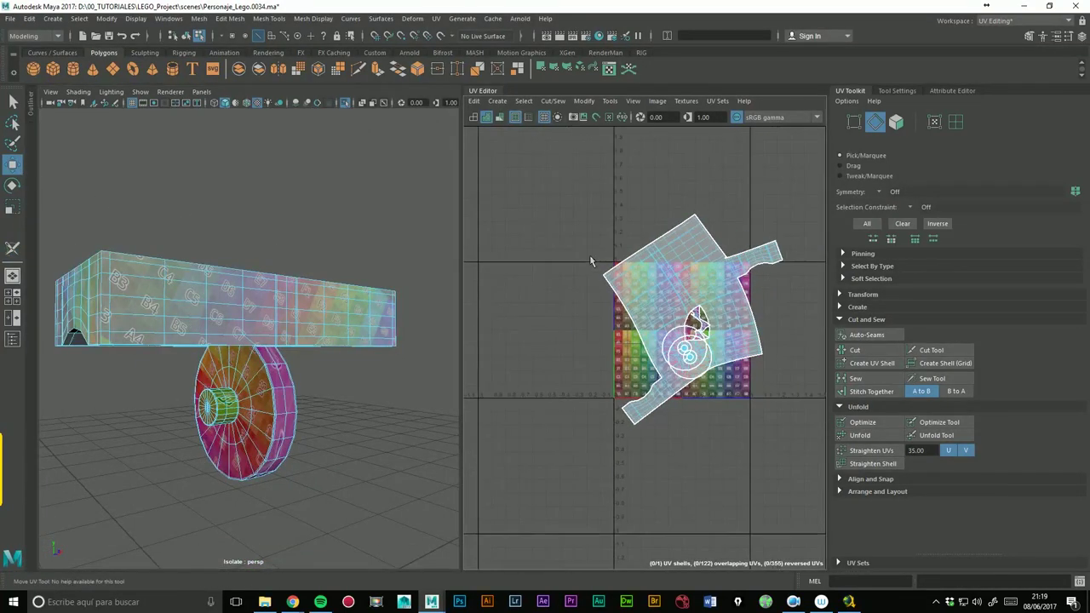
{"action": "left_click", "coordinate": [877, 437]}
- Run Arrange and Layout > Layout to pack every UV shell into the 0–1 range
{"action": "scroll", "coordinate": [819, 335], "scroll_direction": "up", "scroll_amount": 2}
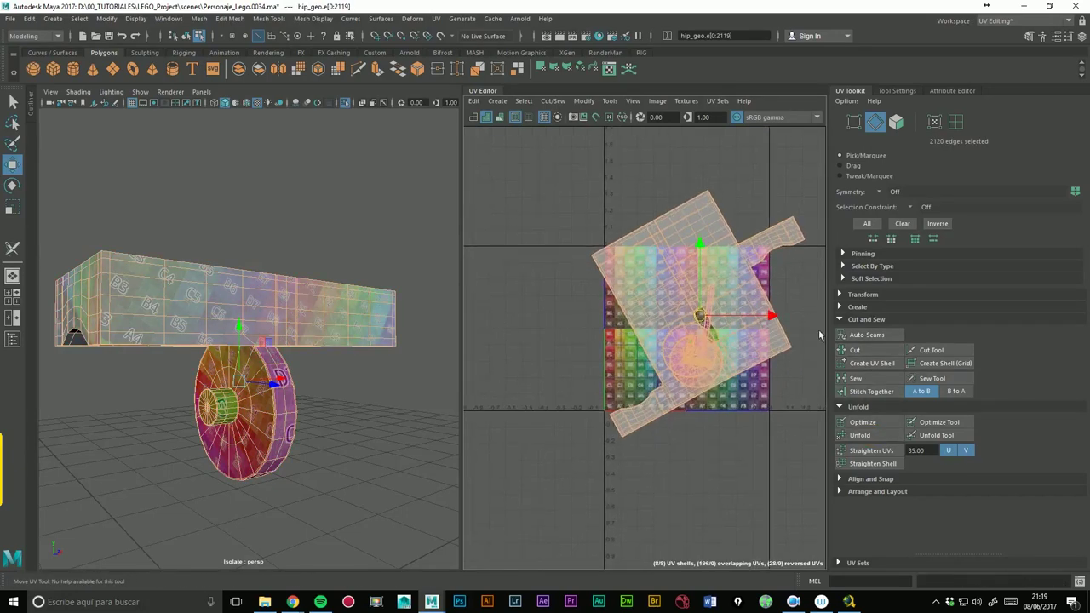
{"action": "left_click", "coordinate": [869, 480]}
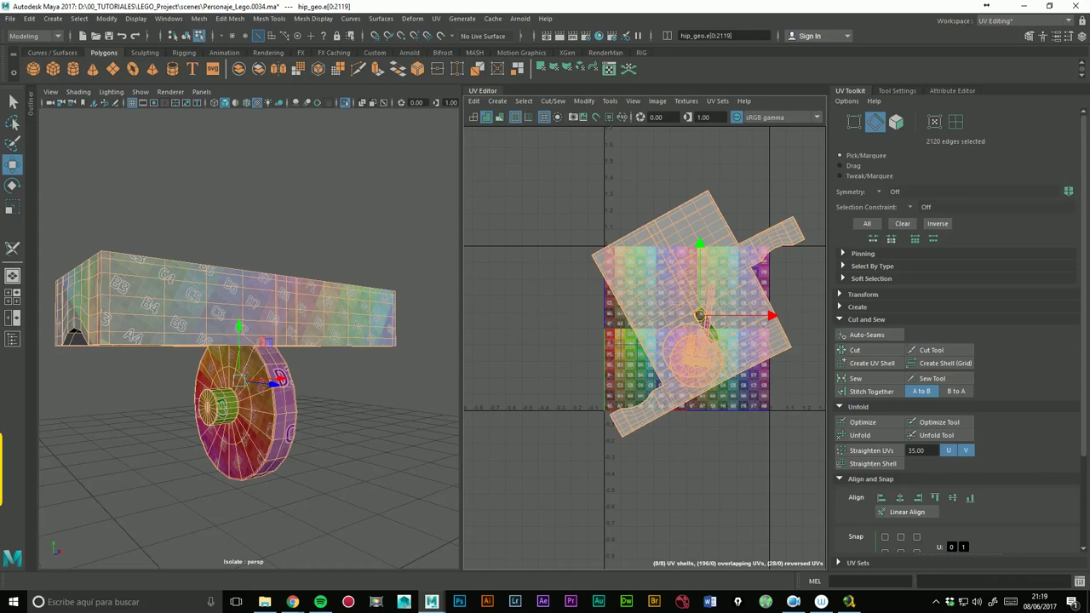
{"action": "scroll", "coordinate": [862, 545], "scroll_direction": "down", "scroll_amount": 1}
{"action": "scroll", "coordinate": [862, 545], "scroll_direction": "down", "scroll_amount": 2}
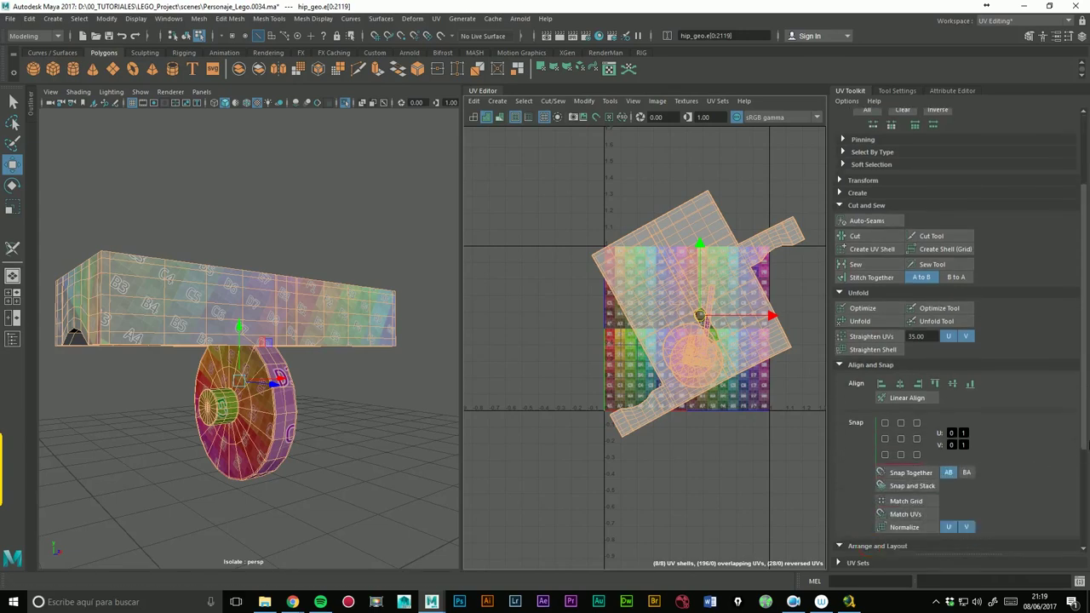
{"action": "left_click", "coordinate": [874, 546]}
{"action": "scroll", "coordinate": [870, 538], "scroll_direction": "down", "scroll_amount": 3}
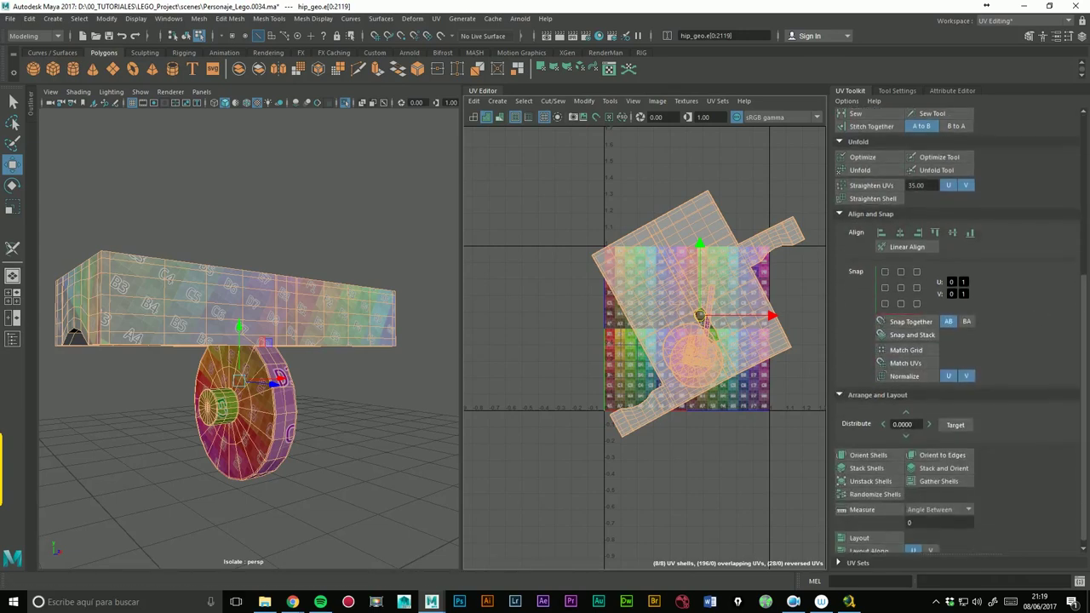
{"action": "left_click", "coordinate": [865, 530]}
- Select the large body UV shell in UV shell selection mode
{"action": "scroll", "coordinate": [710, 359], "scroll_direction": "up", "scroll_amount": 2}
{"action": "scroll", "coordinate": [710, 360], "scroll_direction": "up", "scroll_amount": 2}
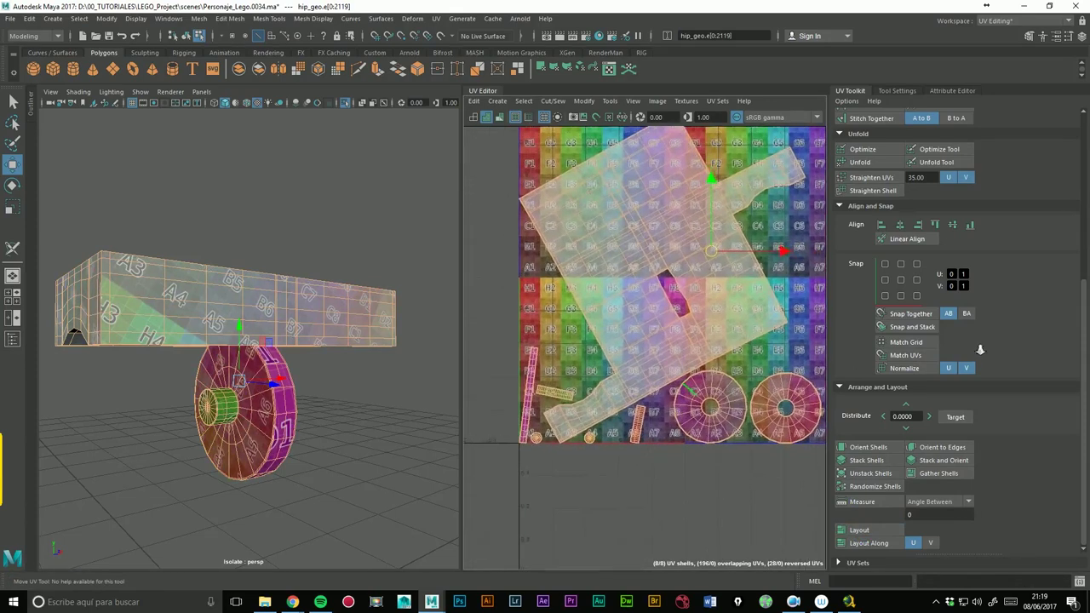
{"action": "scroll", "coordinate": [710, 359], "scroll_direction": "up", "scroll_amount": 2}
{"action": "scroll", "coordinate": [709, 360], "scroll_direction": "up", "scroll_amount": 2}
{"action": "left_click_drag", "start_coordinate": [409, 367], "coordinate": [358, 407], "text": "alt"}
{"action": "left_click_drag", "start_coordinate": [264, 400], "coordinate": [328, 364], "text": "alt"}
{"action": "left_click", "coordinate": [677, 275]}
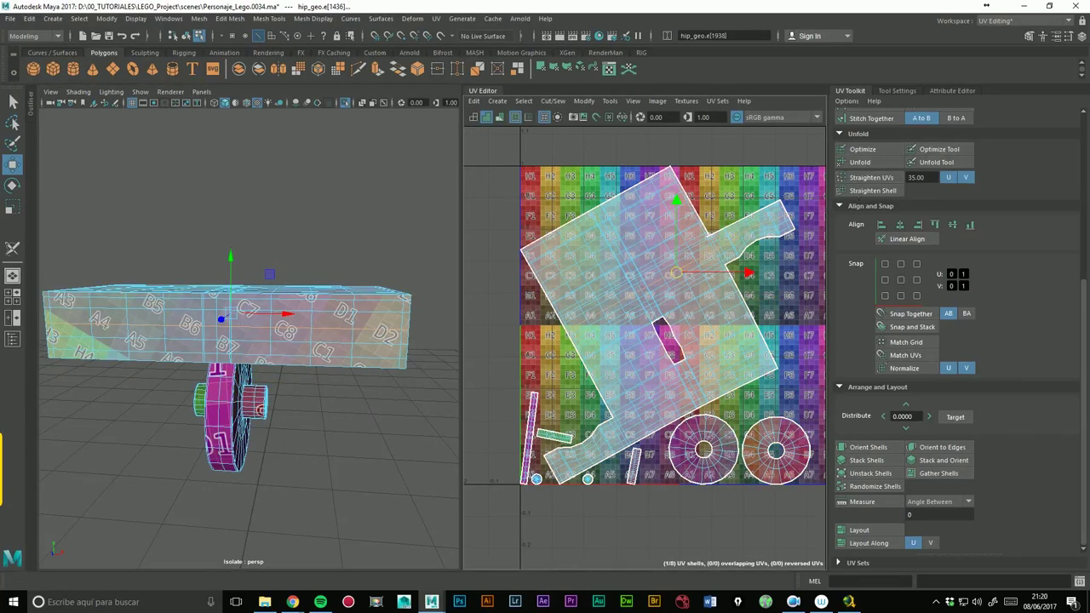
{"action": "scroll", "coordinate": [1086, 319], "scroll_direction": "up", "scroll_amount": 5}
{"action": "scroll", "coordinate": [1087, 320], "scroll_direction": "up", "scroll_amount": 1}
{"action": "left_click", "coordinate": [956, 122]}
{"action": "left_click", "coordinate": [644, 331]}
{"action": "left_click", "coordinate": [644, 331]}
- Rotate the large body shell until it stands nearly upright on the checker tile
{"action": "scroll", "coordinate": [707, 273], "scroll_direction": "up", "scroll_amount": 1}
{"action": "scroll", "coordinate": [707, 272], "scroll_direction": "up", "scroll_amount": 1}
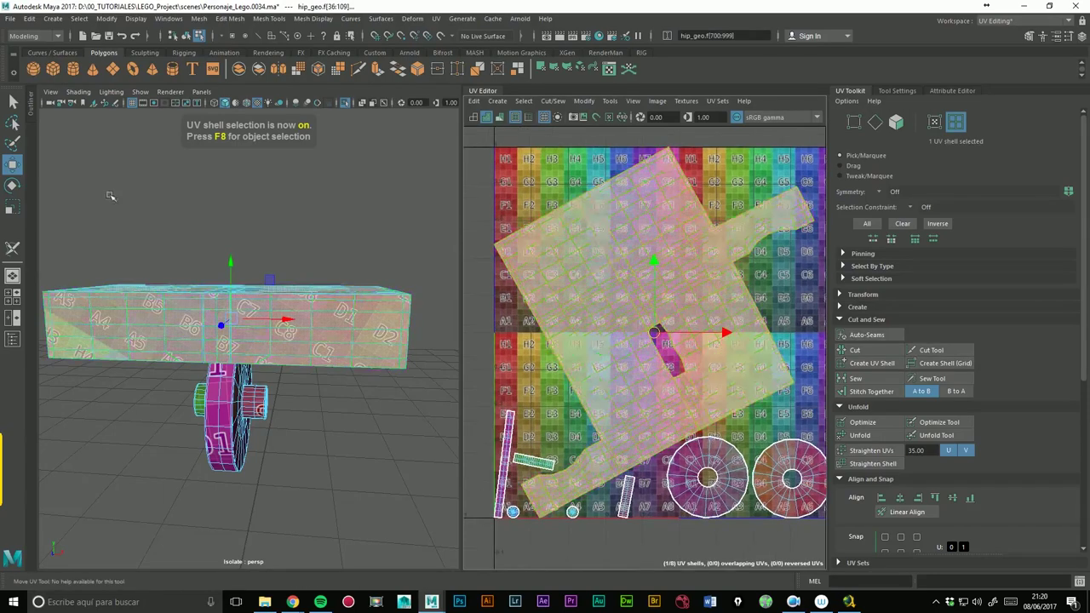
{"action": "left_click", "coordinate": [12, 186]}
{"action": "mouse_move", "coordinate": [695, 281]}
{"action": "left_mouse_down"}
{"action": "mouse_move", "coordinate": [641, 275]}
{"action": "mouse_move", "coordinate": [714, 300]}
{"action": "left_mouse_up"}
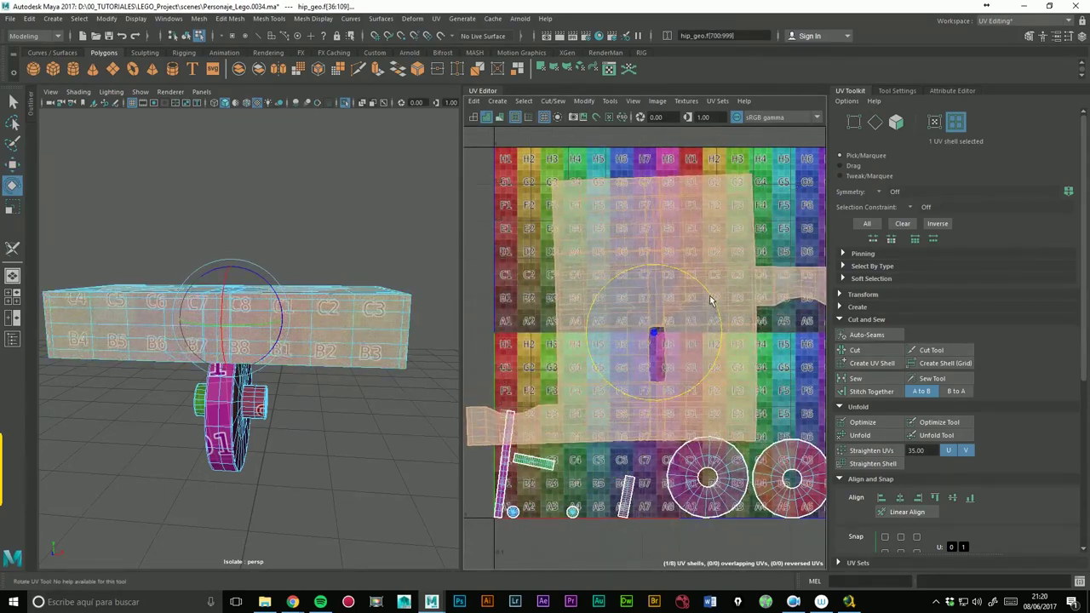
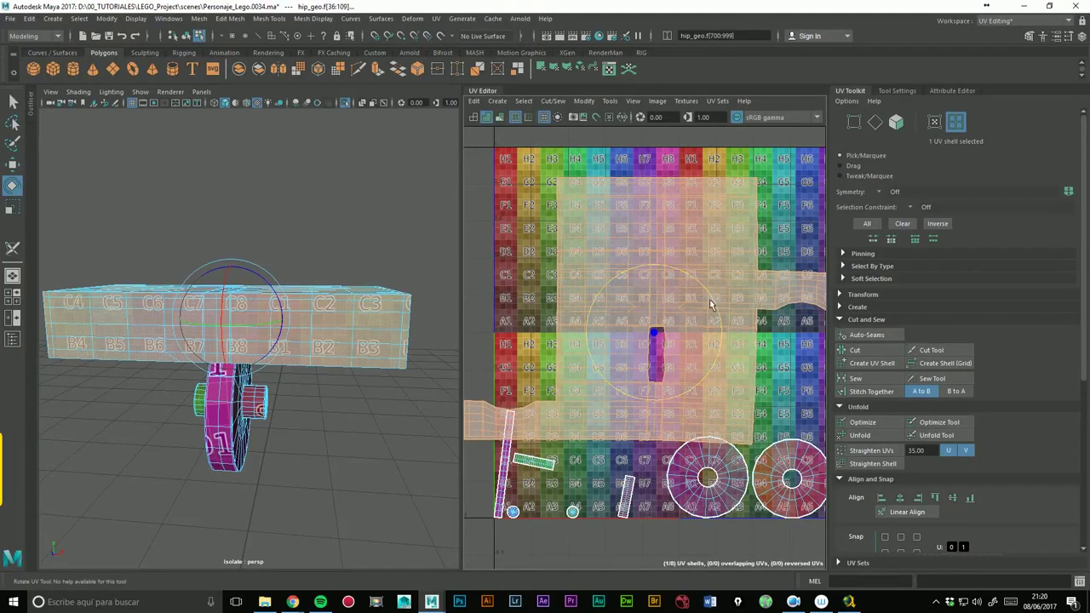
- Move the box's UV shell up and to the right in the checker grid
{"action": "middle_click_drag", "start_coordinate": [710, 299], "coordinate": [489, 298], "text": "alt"}
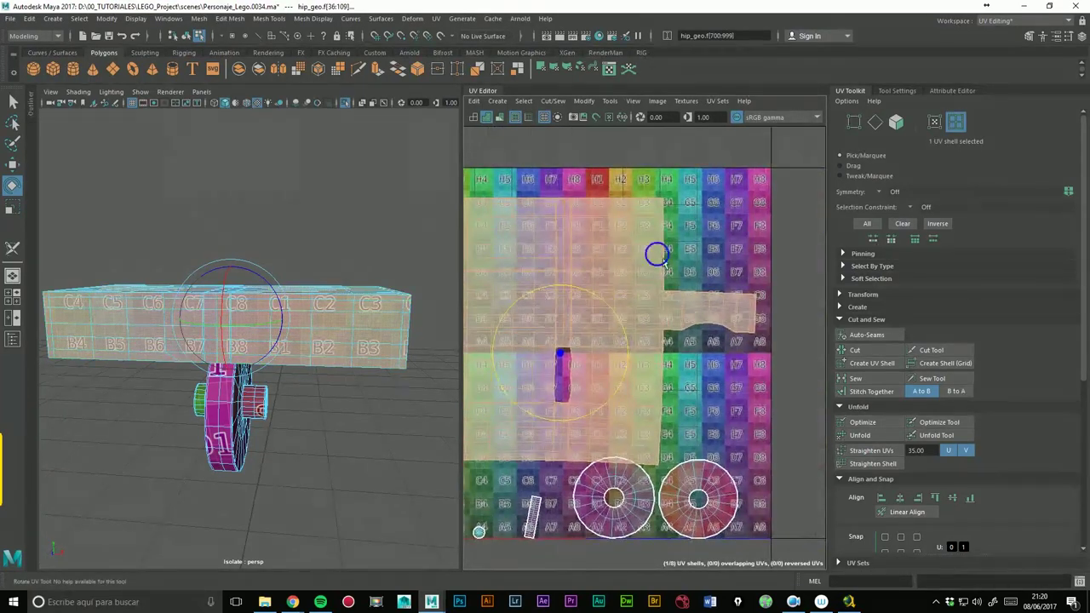
{"action": "scroll", "coordinate": [653, 253], "scroll_direction": "down", "scroll_amount": 2}
{"action": "middle_click_drag", "start_coordinate": [547, 263], "coordinate": [622, 291], "text": "alt"}
{"action": "left_click", "coordinate": [12, 164]}
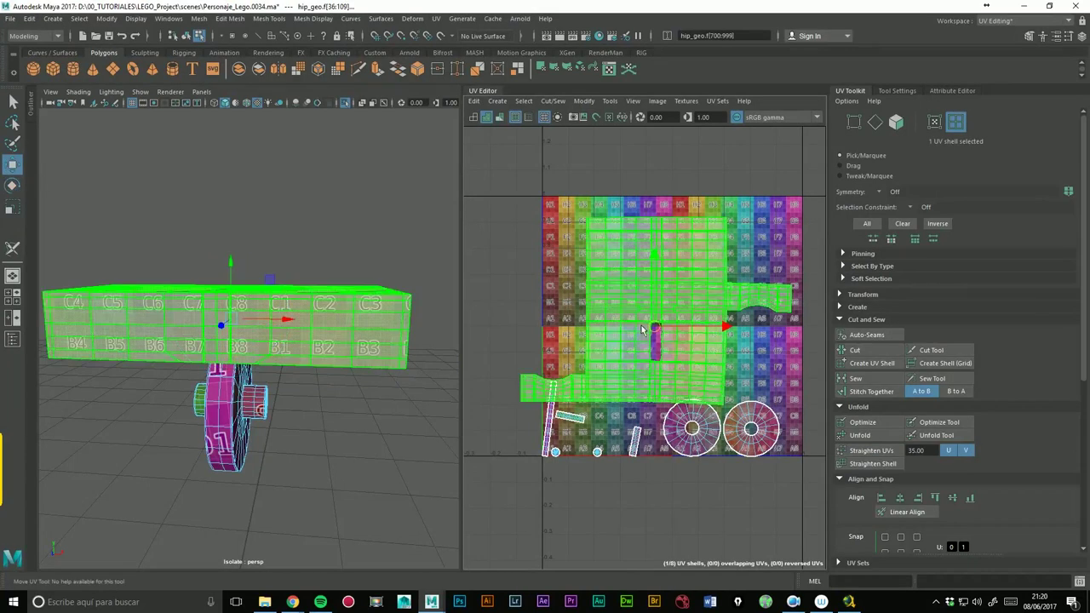
{"action": "left_click_drag", "start_coordinate": [695, 310], "coordinate": [711, 293]}
{"action": "key", "text": "ctrl+F11"}
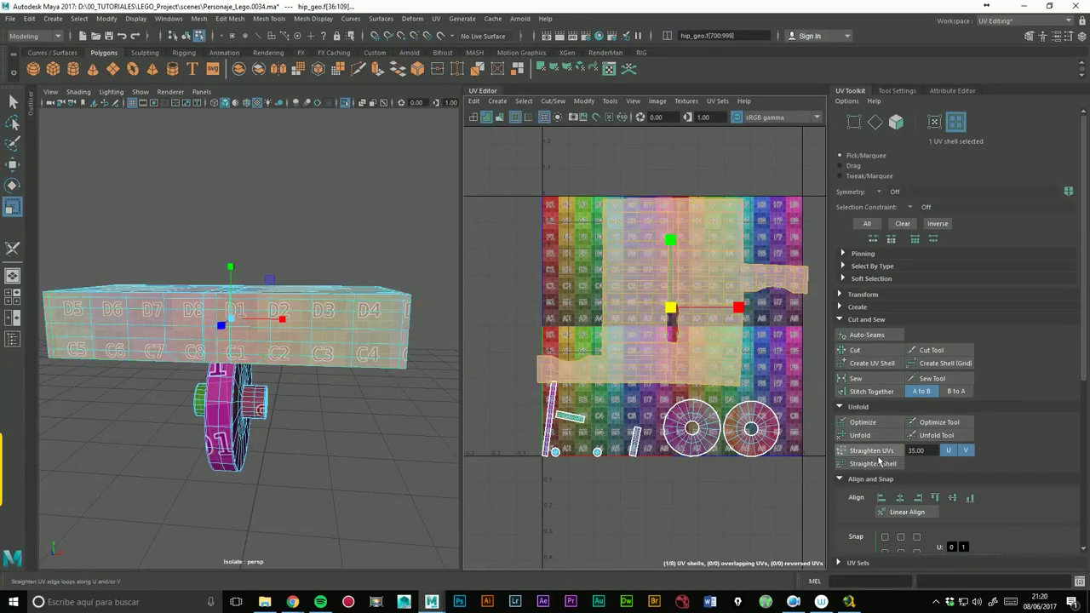
{"action": "scroll", "coordinate": [1086, 364], "scroll_direction": "down", "scroll_amount": 5}
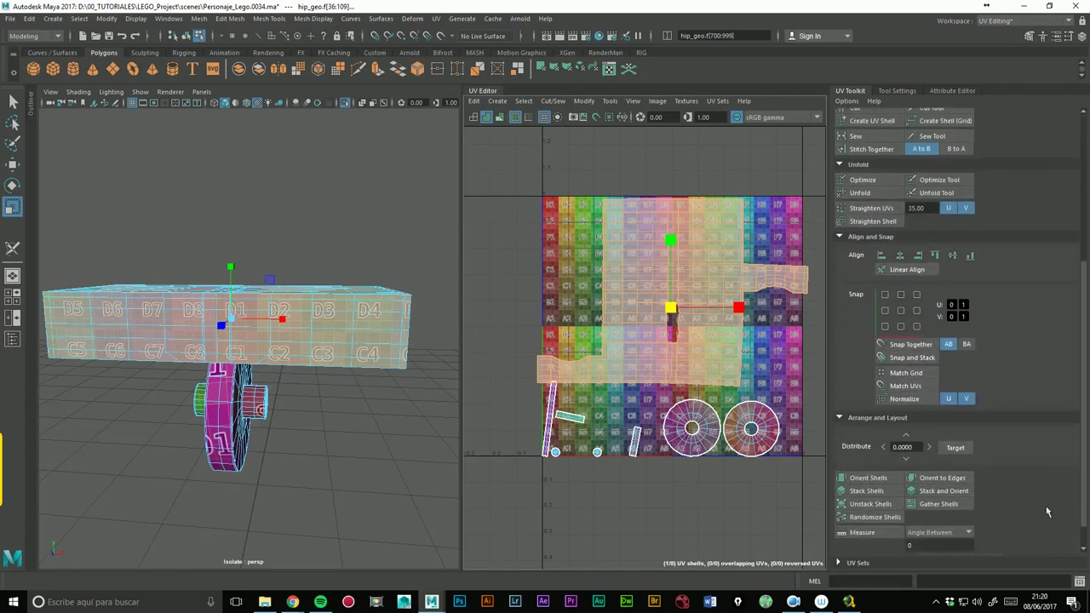
{"action": "left_click", "coordinate": [862, 530]}
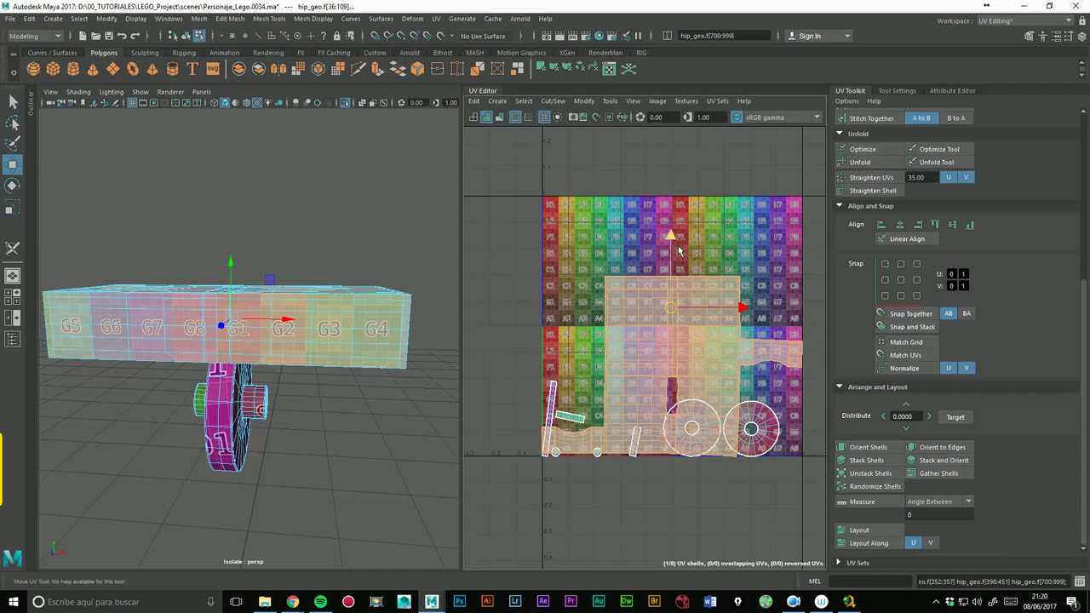
{"action": "left_click_drag", "start_coordinate": [679, 250], "coordinate": [676, 169]}
{"action": "key", "text": "F8"}
- Select the box's UV shell near rows A4–H4 and shrink it with the Scale UV Tool
{"action": "scroll", "coordinate": [635, 258], "scroll_direction": "up", "scroll_amount": 3}
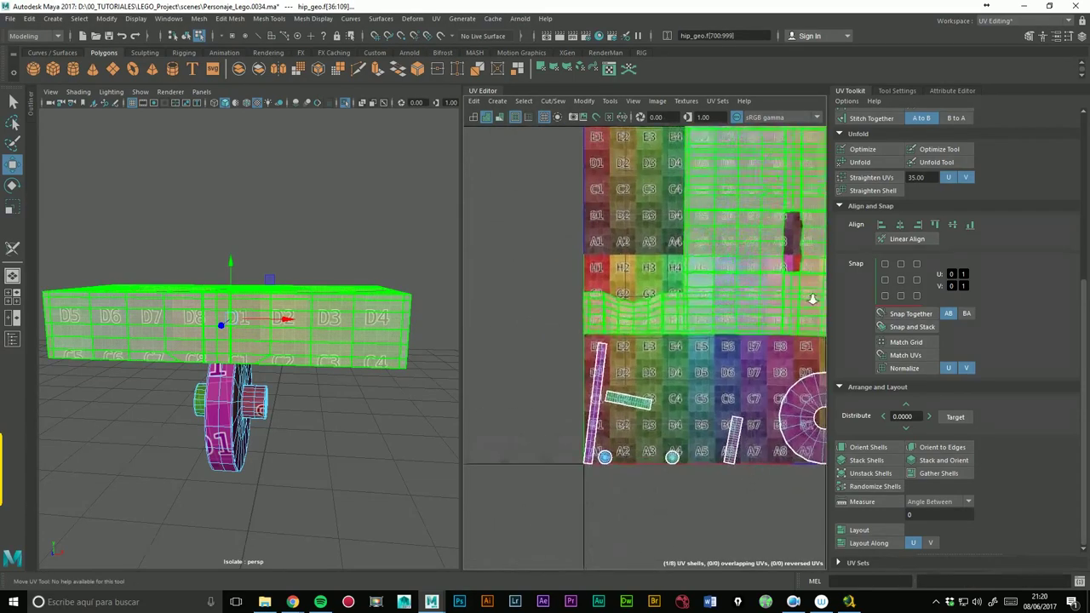
{"action": "left_click", "coordinate": [367, 426]}
{"action": "mouse_move", "coordinate": [366, 426]}
{"action": "left_mouse_down", "text": "alt"}
{"action": "mouse_move", "coordinate": [370, 344]}
{"action": "mouse_move", "coordinate": [383, 337]}
{"action": "left_mouse_up", "text": "alt"}
{"action": "scroll", "coordinate": [503, 288], "scroll_direction": "up", "scroll_amount": 2}
{"action": "scroll", "coordinate": [502, 288], "scroll_direction": "up", "scroll_amount": 2}
{"action": "scroll", "coordinate": [503, 288], "scroll_direction": "up", "scroll_amount": 1}
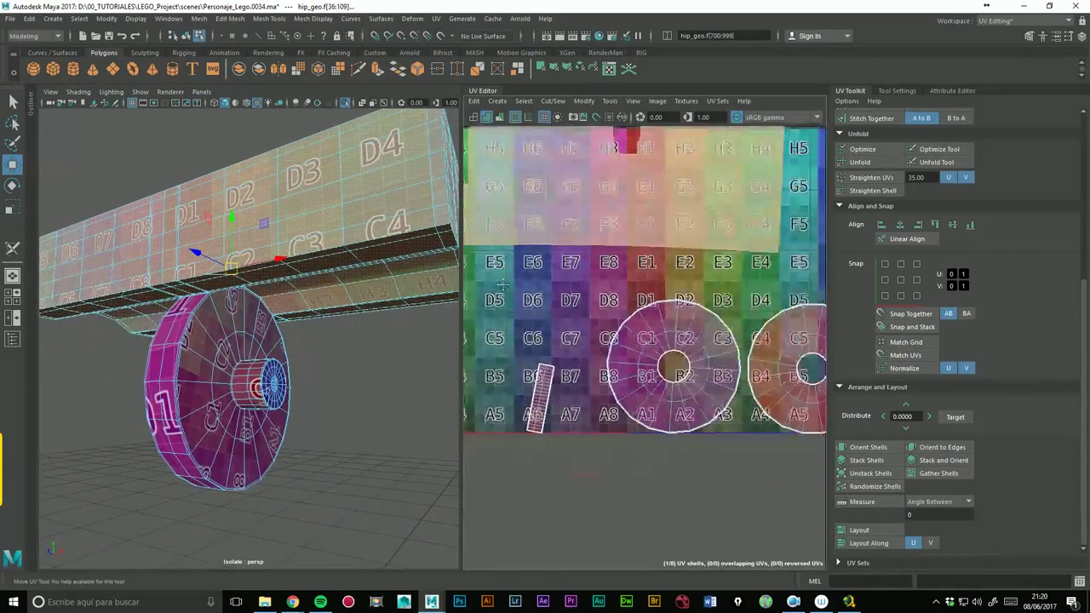
{"action": "mouse_move", "coordinate": [502, 288]}
{"action": "middle_mouse_down", "text": "alt"}
{"action": "mouse_move", "coordinate": [666, 324]}
{"action": "mouse_move", "coordinate": [683, 499]}
{"action": "middle_mouse_up", "text": "alt"}
{"action": "left_click", "coordinate": [606, 347]}
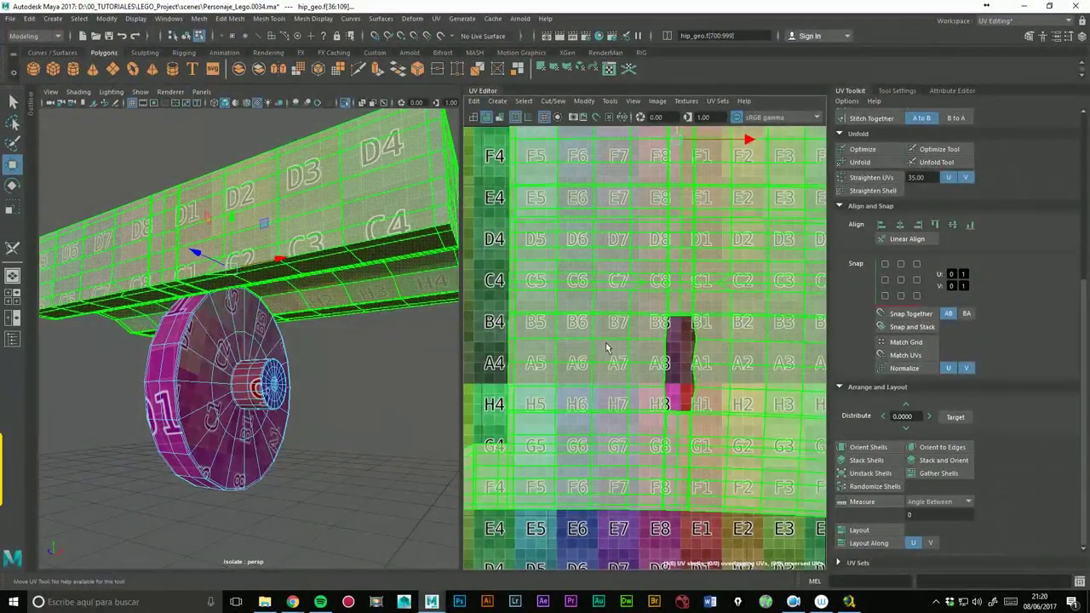
{"action": "left_click_drag", "start_coordinate": [375, 362], "coordinate": [354, 367], "text": "alt"}
{"action": "scroll", "coordinate": [762, 349], "scroll_direction": "down", "scroll_amount": 2}
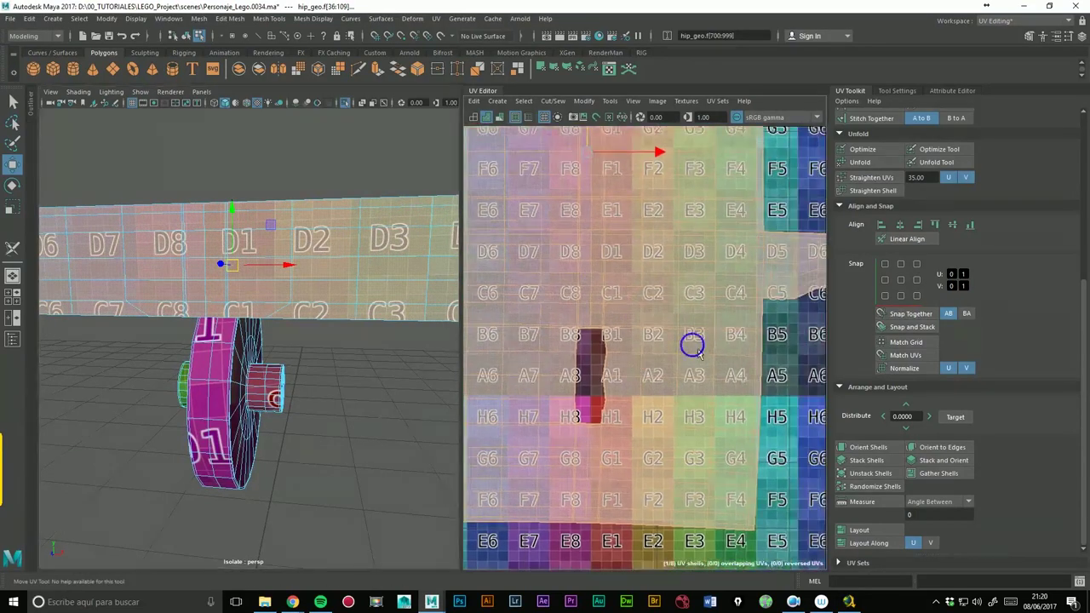
{"action": "left_click", "coordinate": [13, 184]}
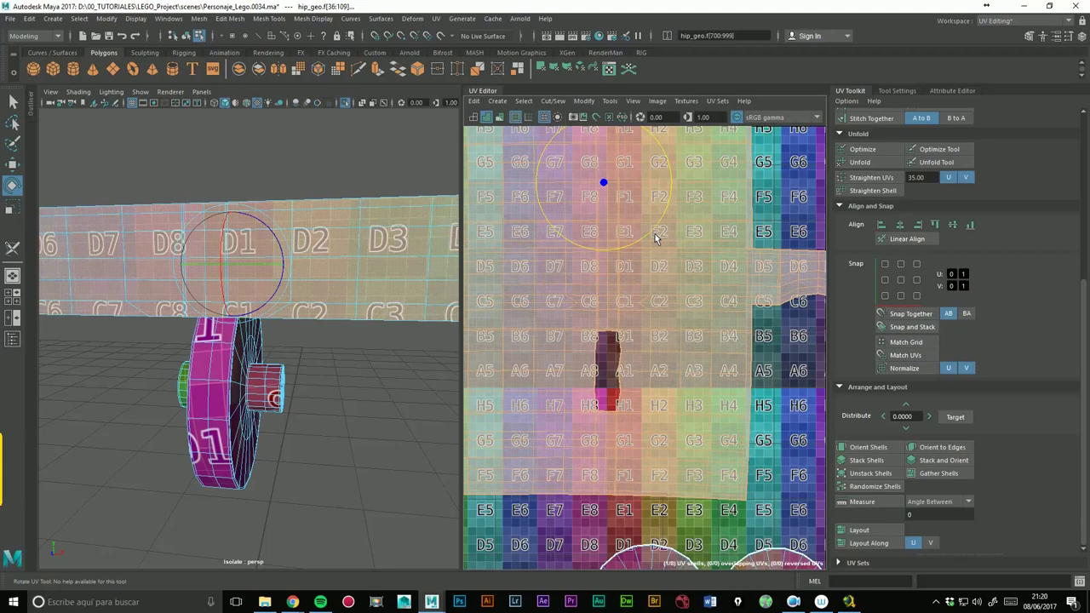
{"action": "left_click", "coordinate": [13, 207]}
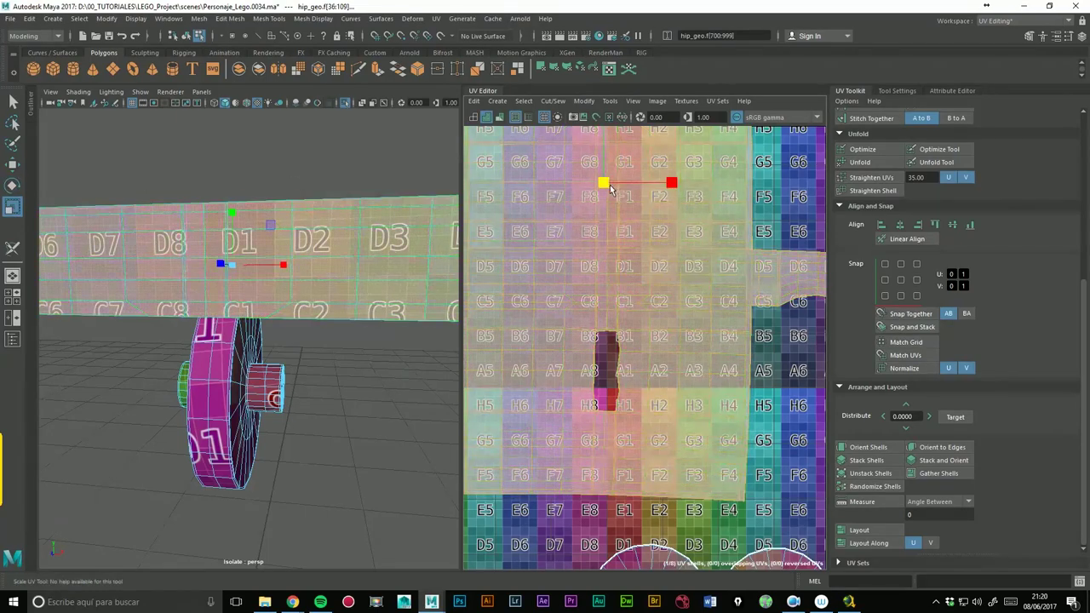
{"action": "left_click_drag", "start_coordinate": [604, 182], "coordinate": [589, 183]}
- Select the wheel's faces and frame the wheel UVs in the UV Editor
{"action": "left_click_drag", "start_coordinate": [281, 256], "coordinate": [277, 359], "text": "alt"}
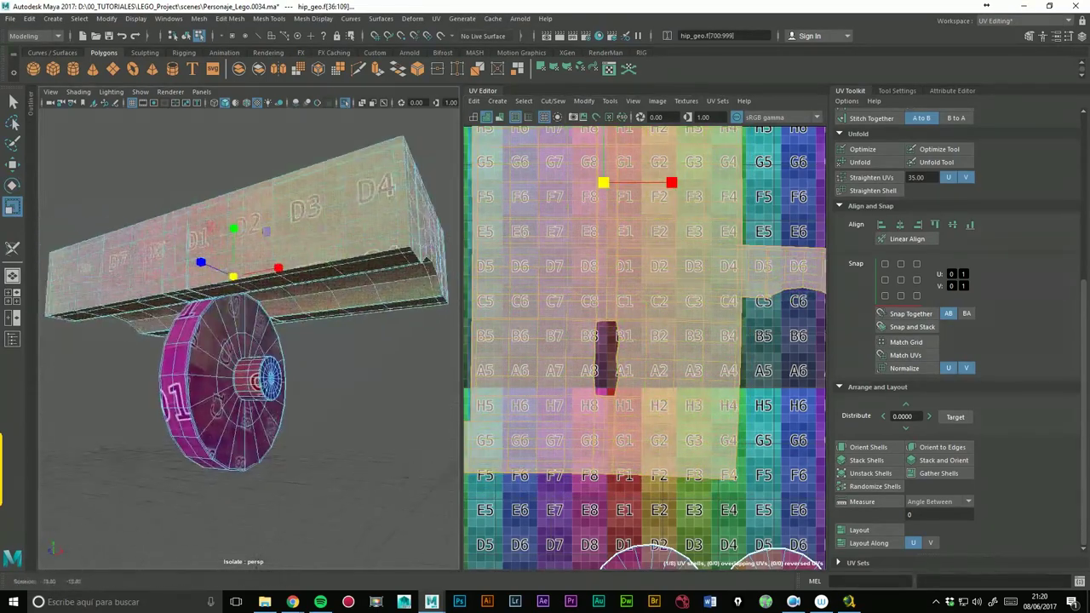
{"action": "left_click", "coordinate": [264, 339]}
{"action": "middle_click_drag", "start_coordinate": [710, 392], "coordinate": [667, 221], "text": "alt"}
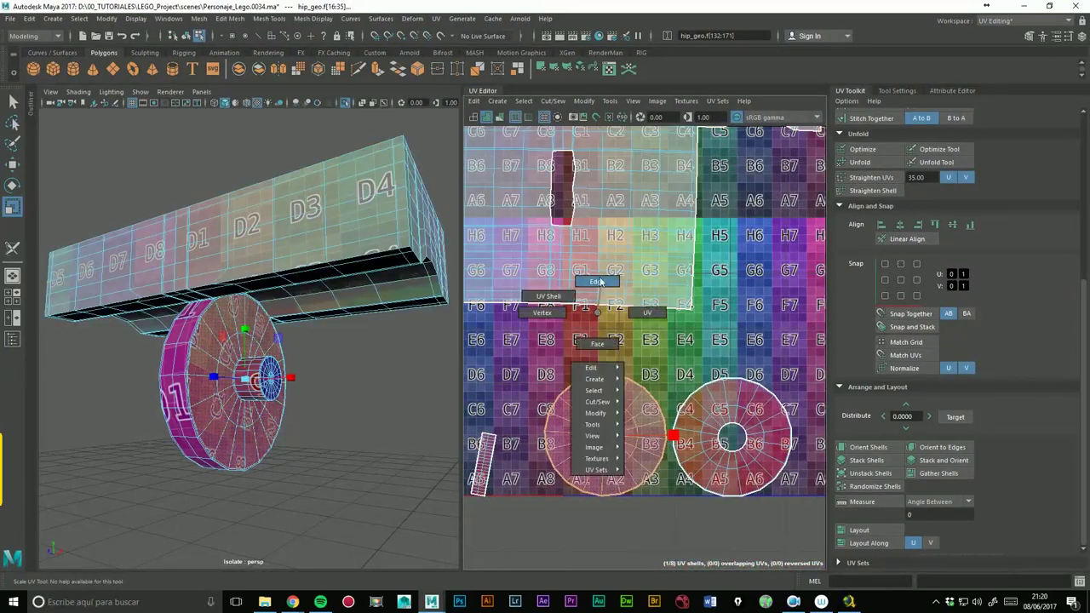
- Cut a seam along an edge of the wheel to separate the tread strip
{"action": "right_click_drag", "start_coordinate": [596, 315], "coordinate": [605, 381]}
{"action": "left_click", "coordinate": [625, 384]}
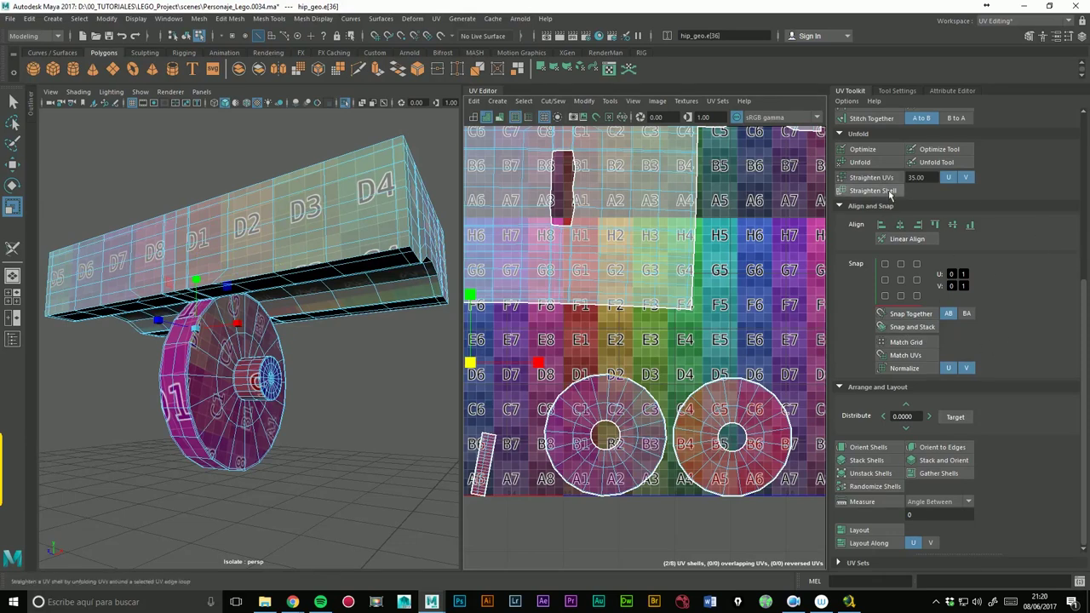
{"action": "scroll", "coordinate": [904, 352], "scroll_direction": "up", "scroll_amount": 5}
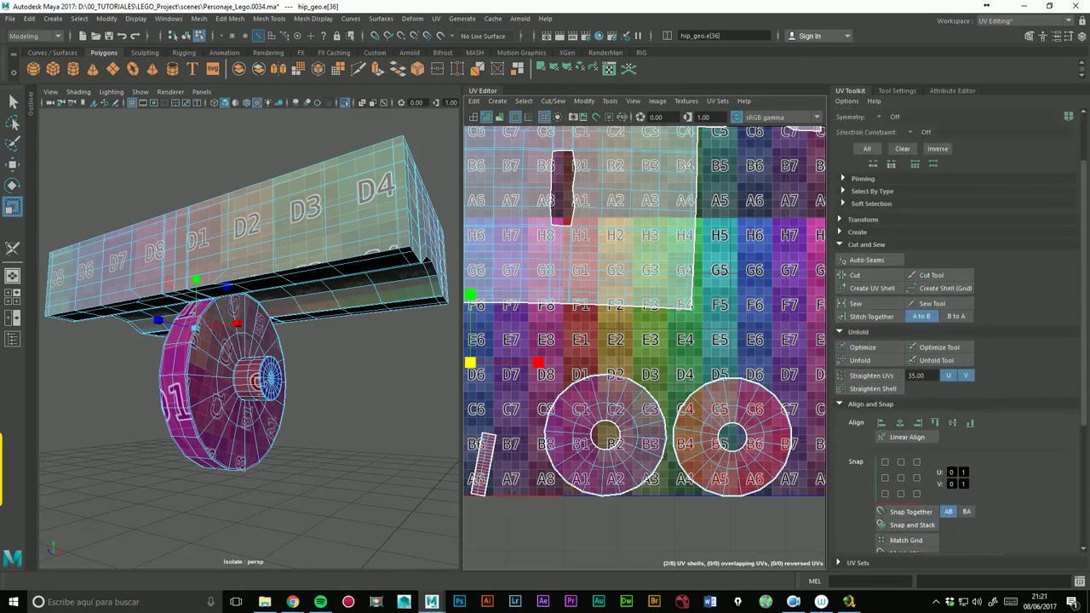
{"action": "left_click", "coordinate": [888, 330]}
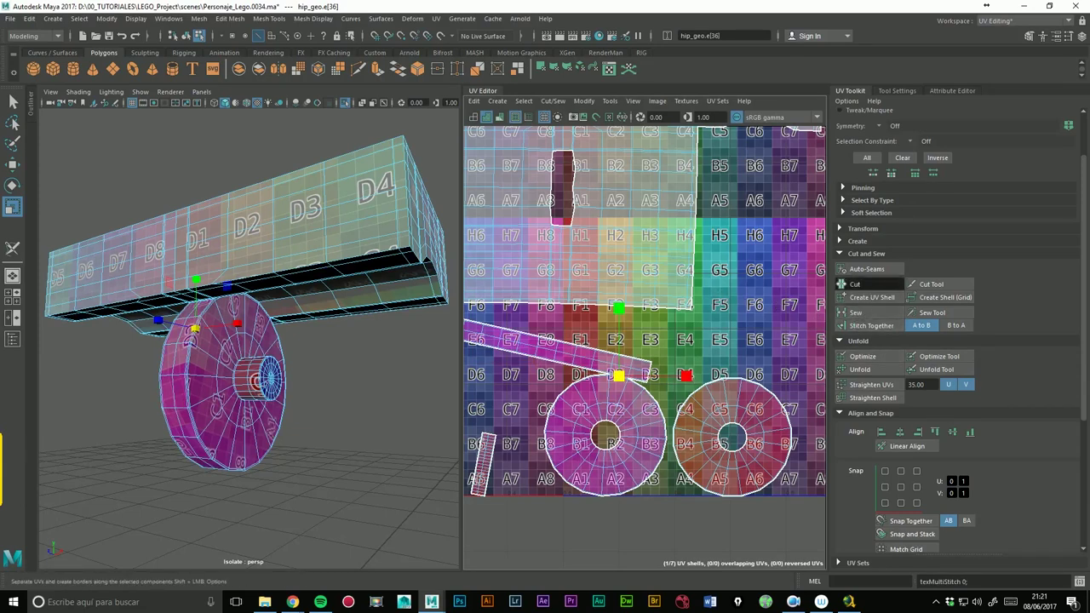
{"action": "left_click", "coordinate": [856, 284]}
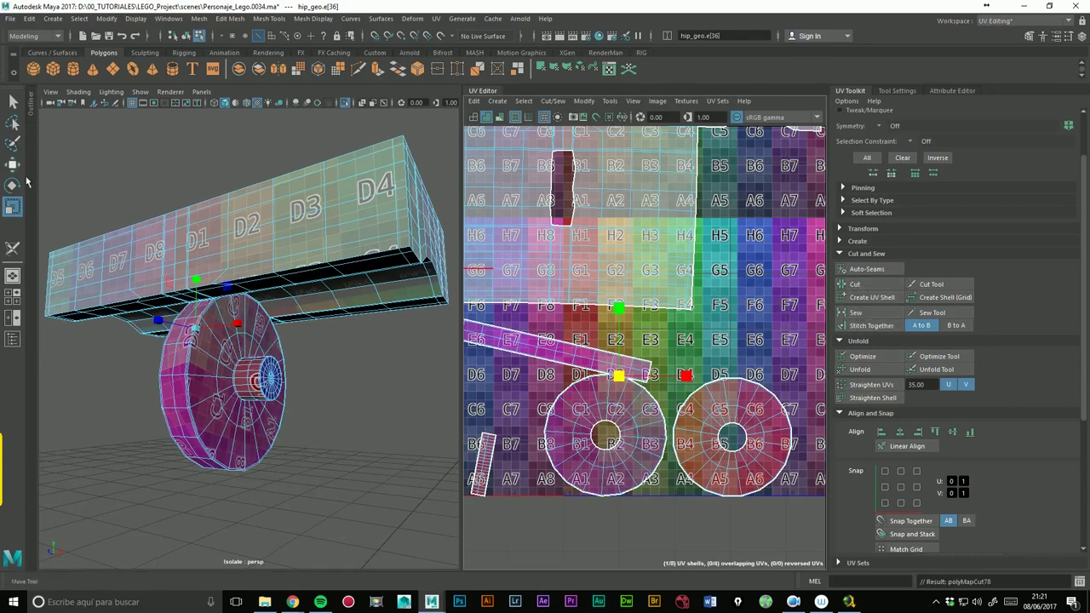
{"action": "left_click", "coordinate": [564, 364]}
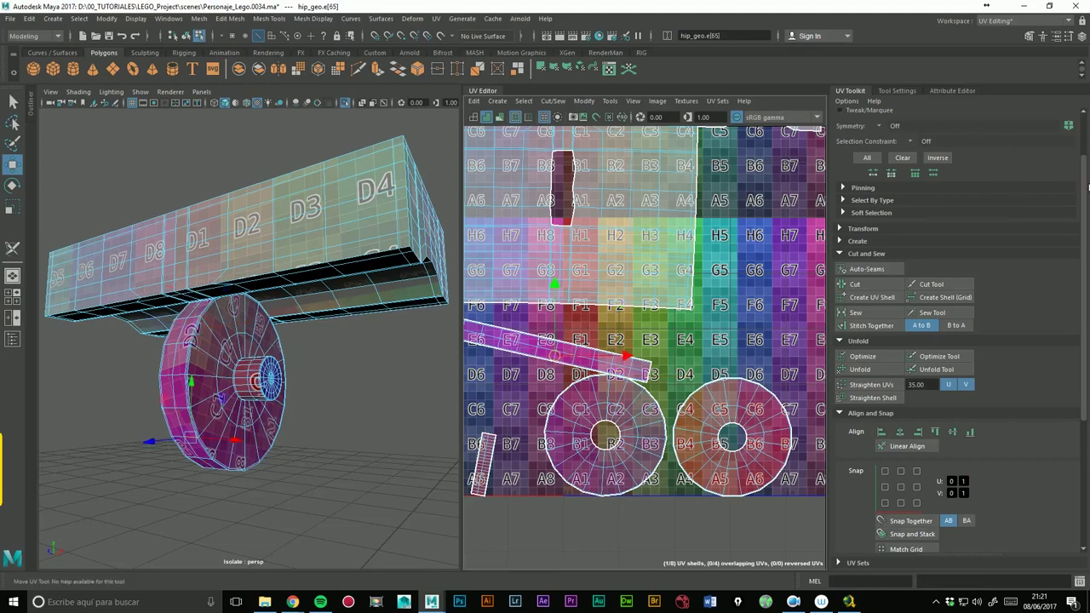
{"action": "left_click_drag", "start_coordinate": [1089, 186], "coordinate": [1073, 91]}
- Move the wheel-tread strip shell below the UV grid
{"action": "left_click", "coordinate": [956, 121]}
{"action": "left_click", "coordinate": [597, 353]}
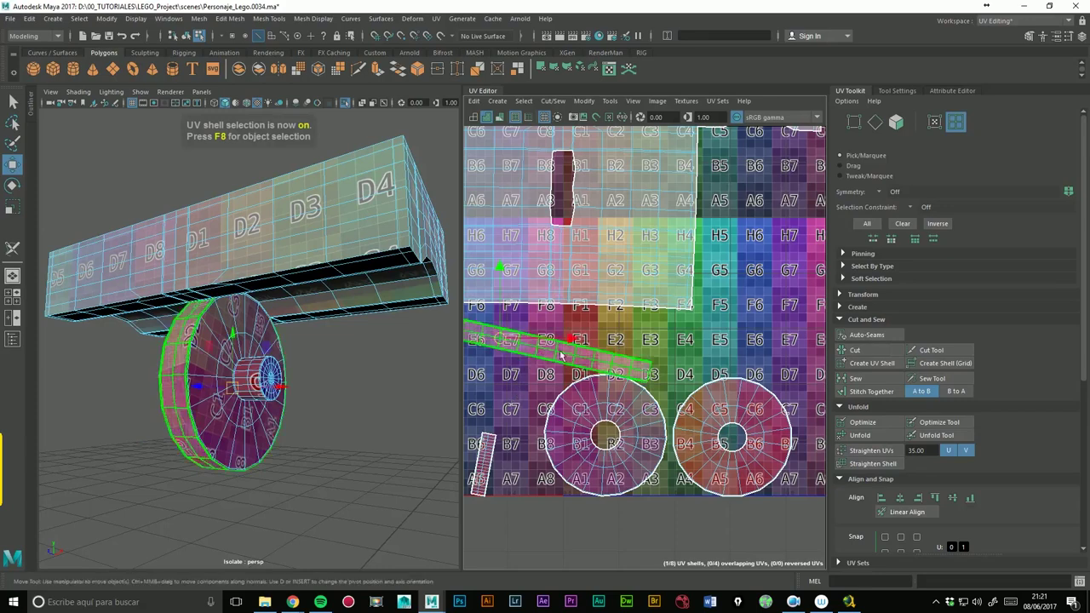
{"action": "scroll", "coordinate": [599, 330], "scroll_direction": "down", "scroll_amount": 2}
{"action": "left_click_drag", "start_coordinate": [546, 344], "coordinate": [587, 508]}
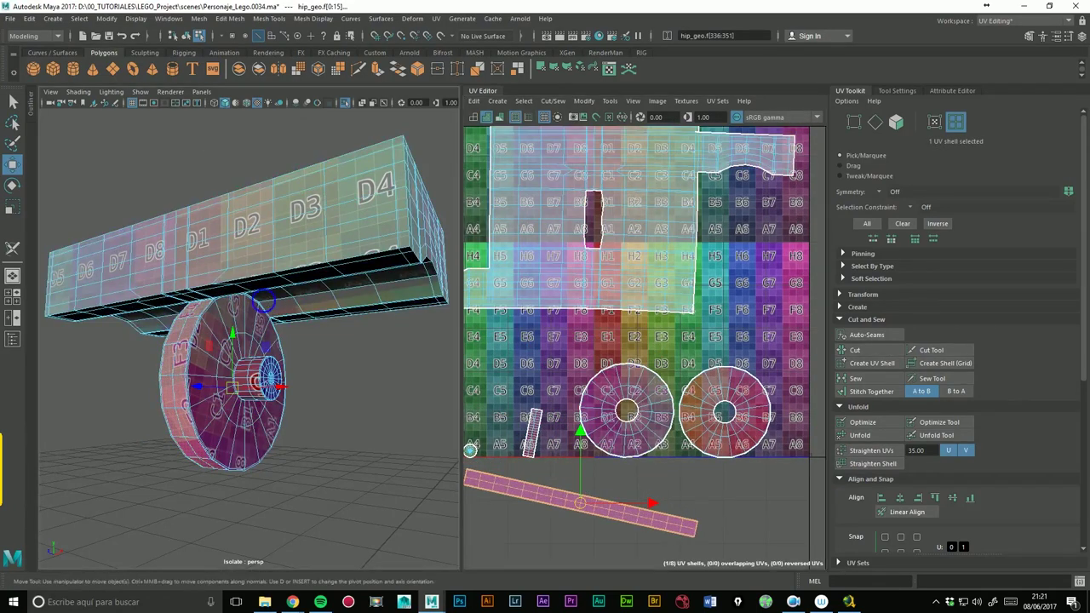
{"action": "scroll", "coordinate": [356, 288], "scroll_direction": "up", "scroll_amount": 5}
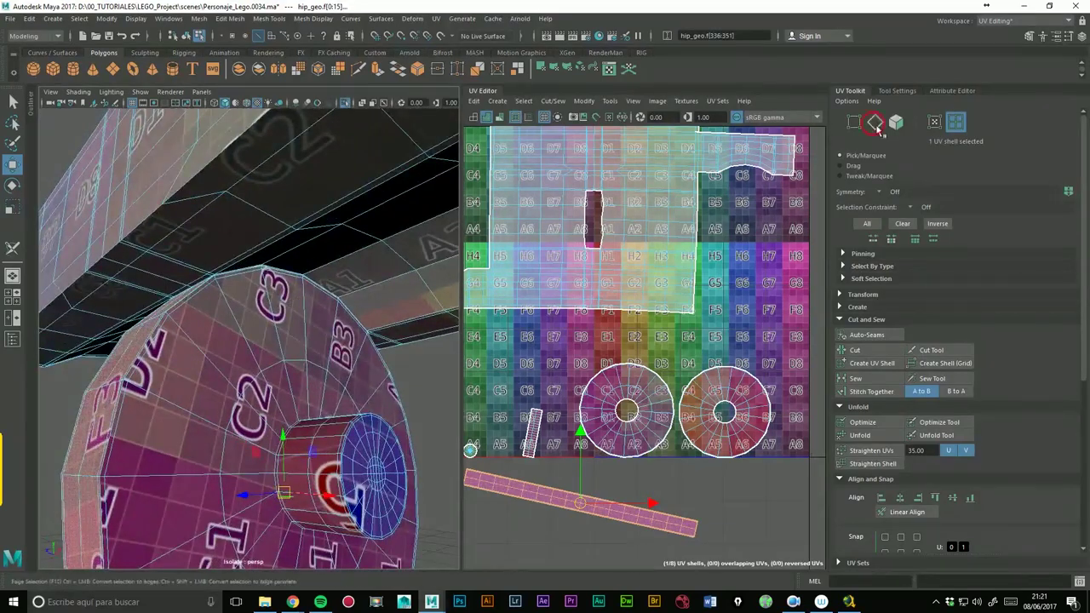
- Cut a seam along a wheel rim edge and move the wheel shell to the lower middle
{"action": "left_click", "coordinate": [875, 124]}
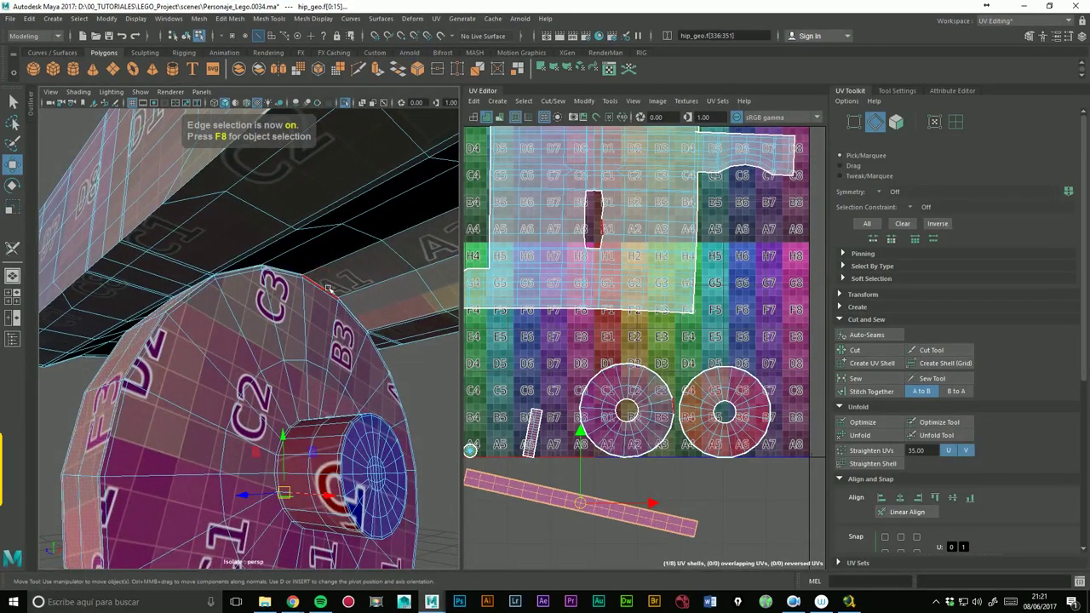
{"action": "left_click", "coordinate": [329, 289]}
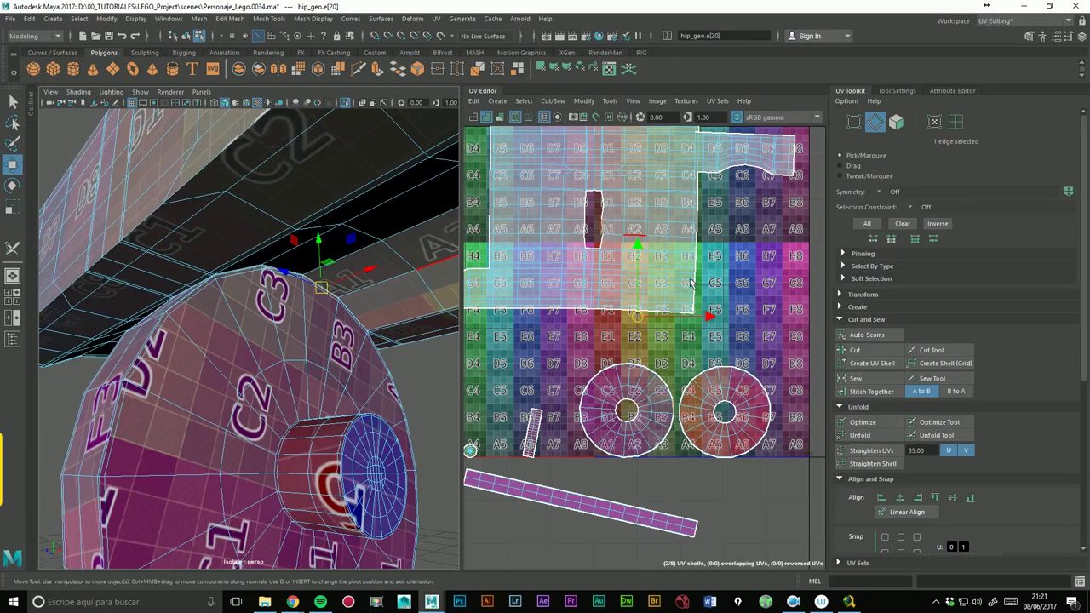
{"action": "left_click", "coordinate": [871, 391]}
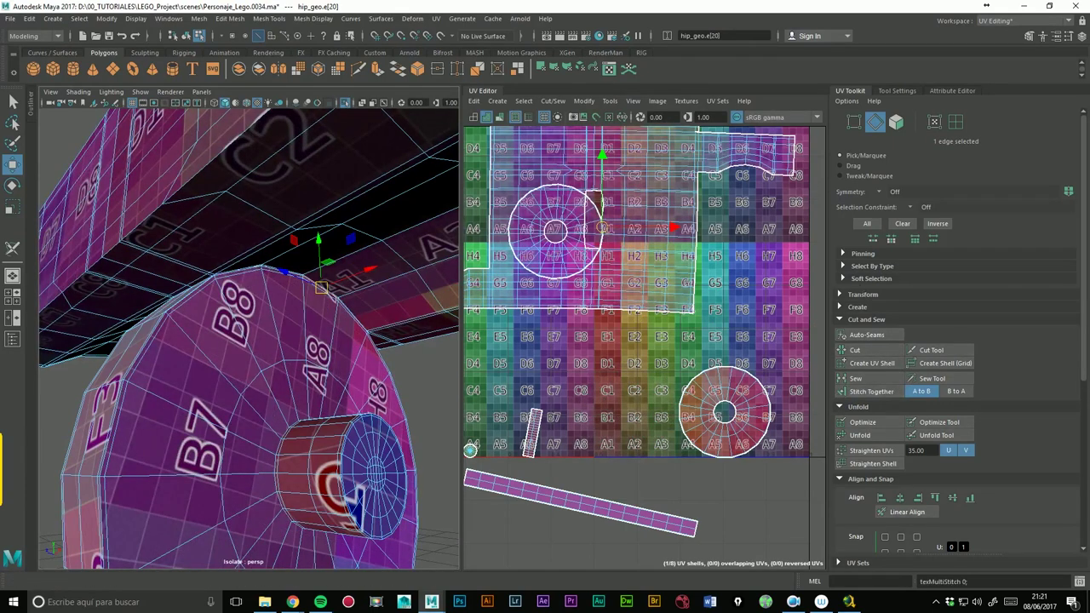
{"action": "left_click", "coordinate": [871, 354]}
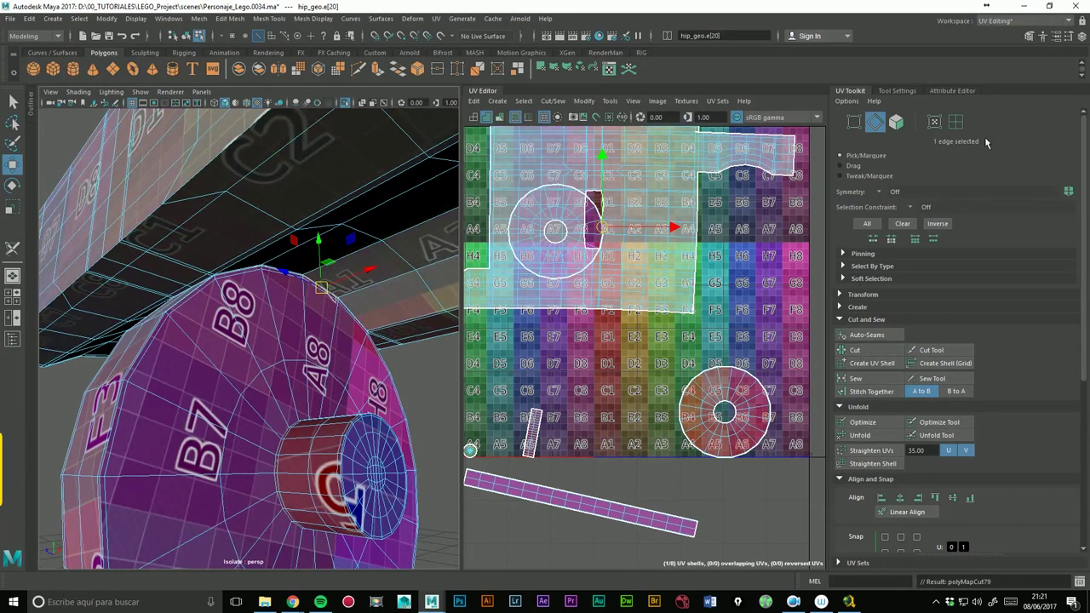
{"action": "left_click", "coordinate": [956, 121]}
{"action": "mouse_move", "coordinate": [563, 241]}
{"action": "left_mouse_down"}
{"action": "mouse_move", "coordinate": [605, 380]}
{"action": "mouse_move", "coordinate": [622, 400]}
{"action": "left_mouse_up"}
- Cut a seam along another rim edge to free the right circular shell
{"action": "left_click", "coordinate": [747, 404]}
{"action": "left_click_drag", "start_coordinate": [747, 405], "coordinate": [694, 389]}
{"action": "key", "text": "ctrl+z"}
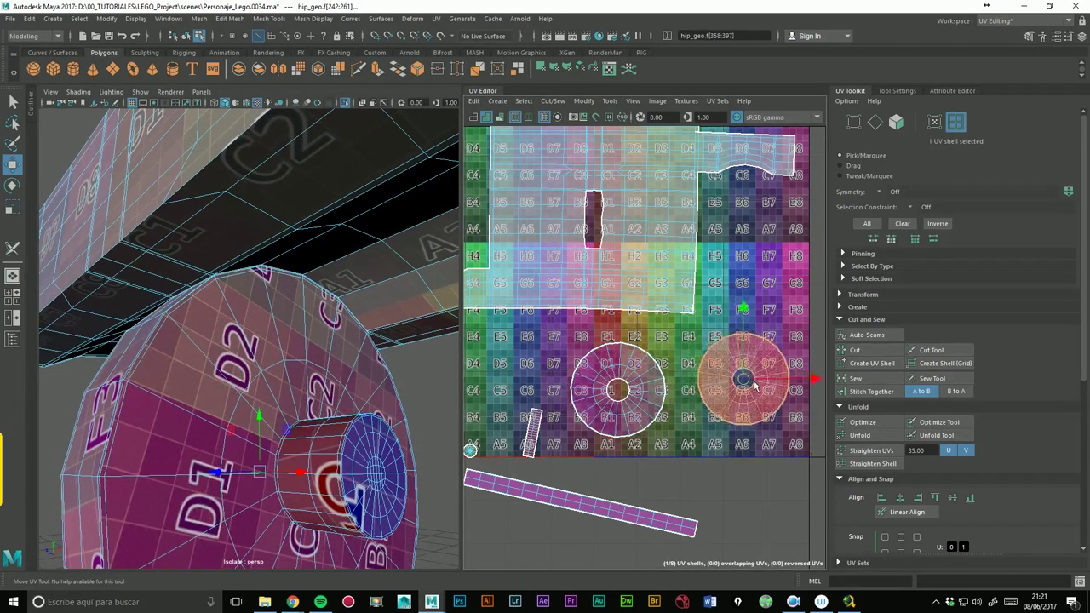
{"action": "key", "text": "F10"}
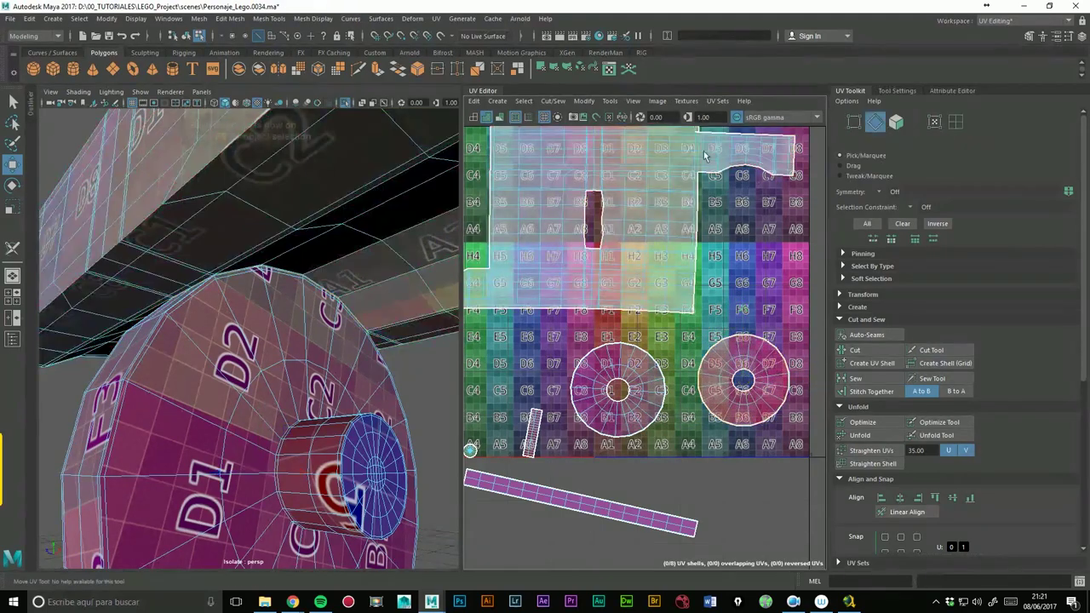
{"action": "left_click", "coordinate": [592, 220]}
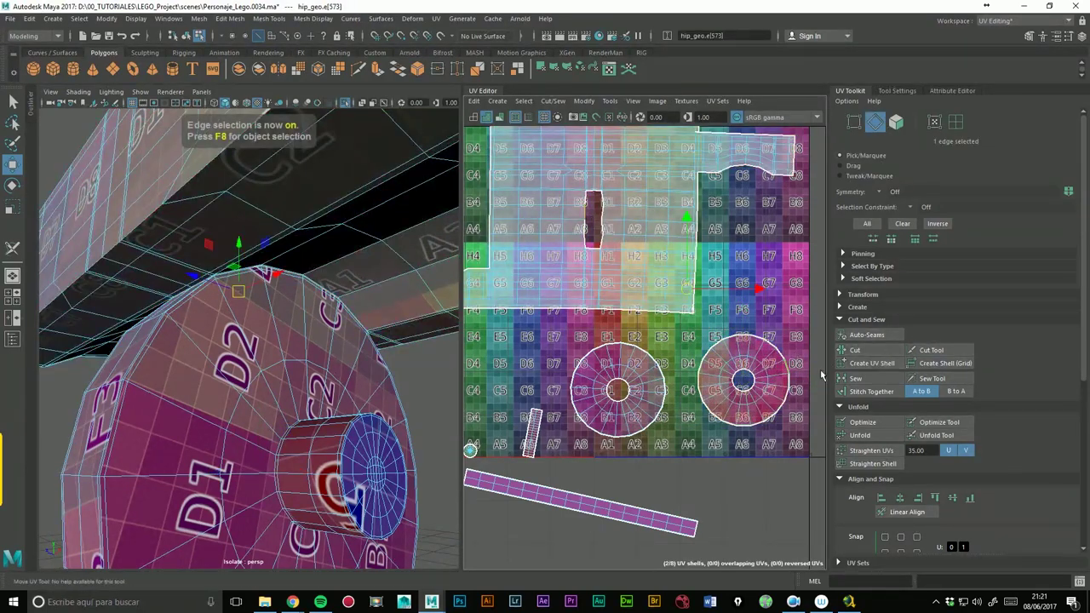
{"action": "left_click", "coordinate": [958, 394]}
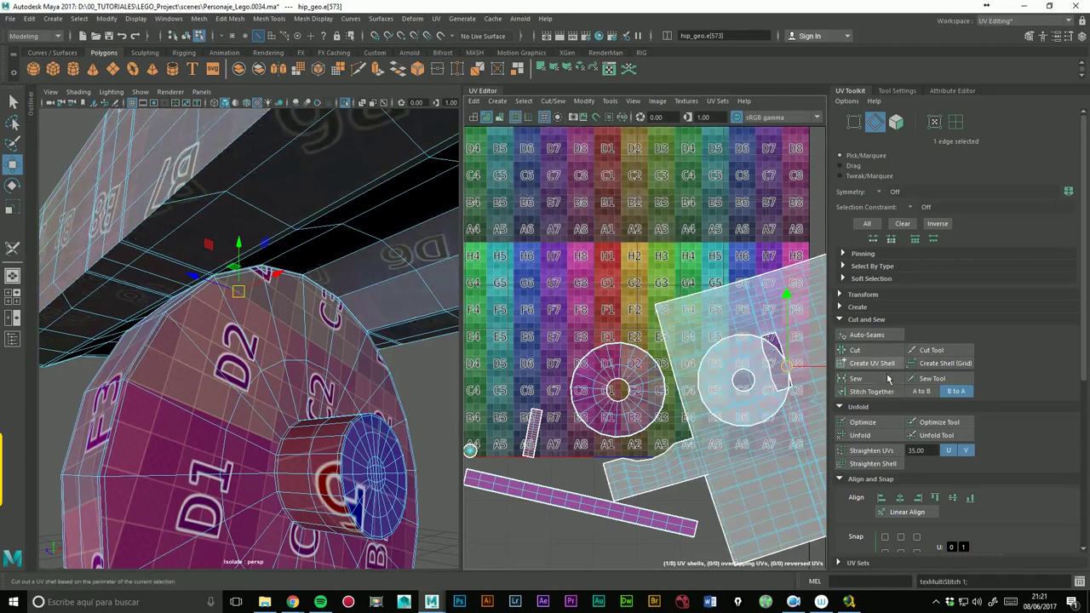
{"action": "key", "text": "ctrl+z"}
{"action": "key", "text": "g"}
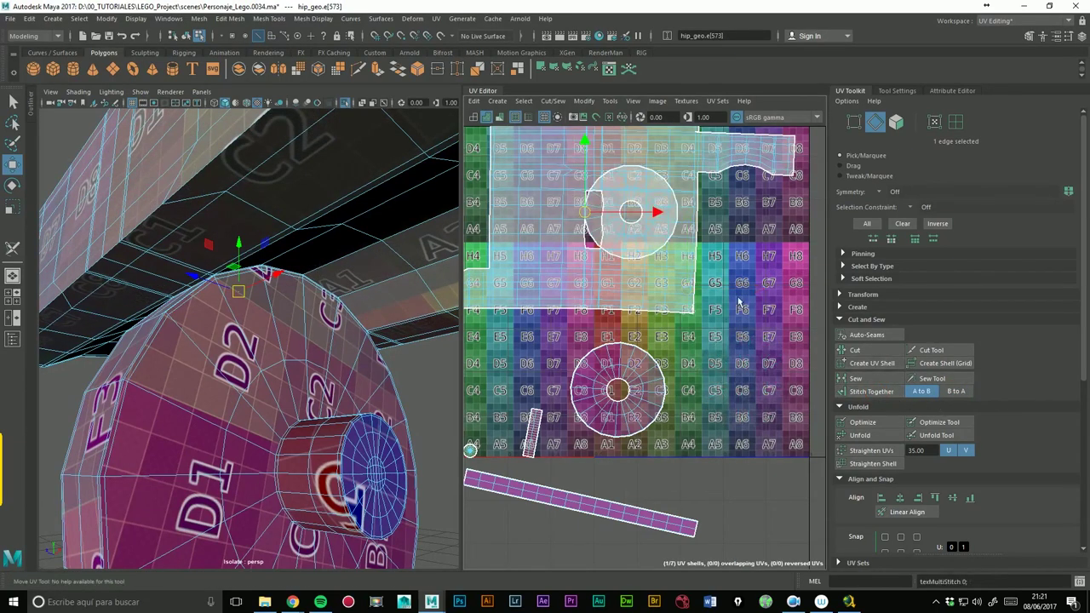
{"action": "left_click", "coordinate": [860, 356]}
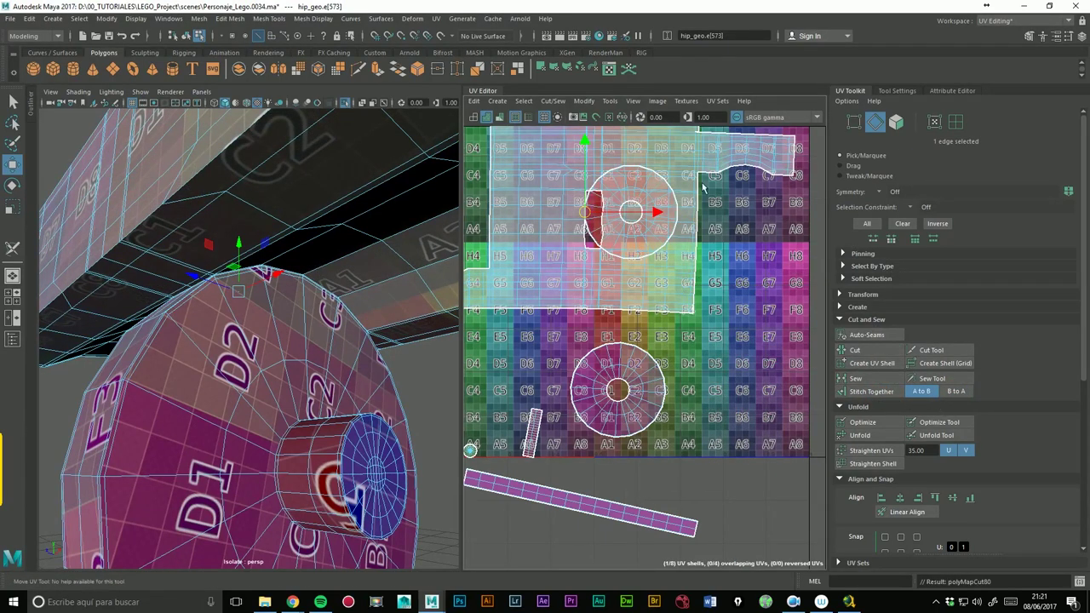
- Drag the circular shell down to the lower right beside the other wheel shell
{"action": "left_click", "coordinate": [956, 123]}
{"action": "left_click", "coordinate": [634, 219]}
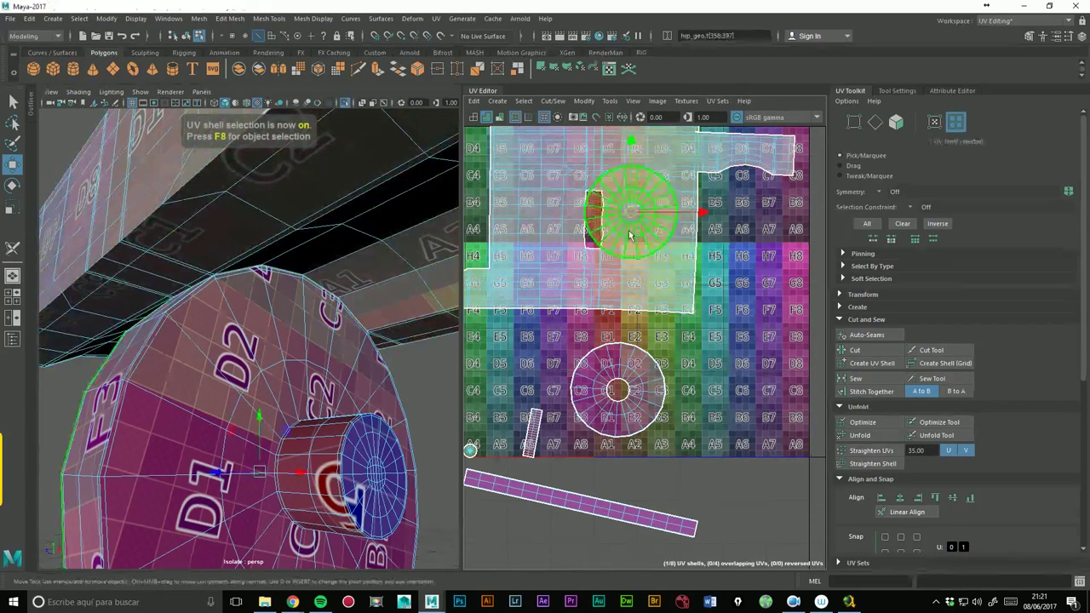
{"action": "left_click_drag", "start_coordinate": [634, 219], "coordinate": [743, 397]}
{"action": "left_click", "coordinate": [741, 511]}
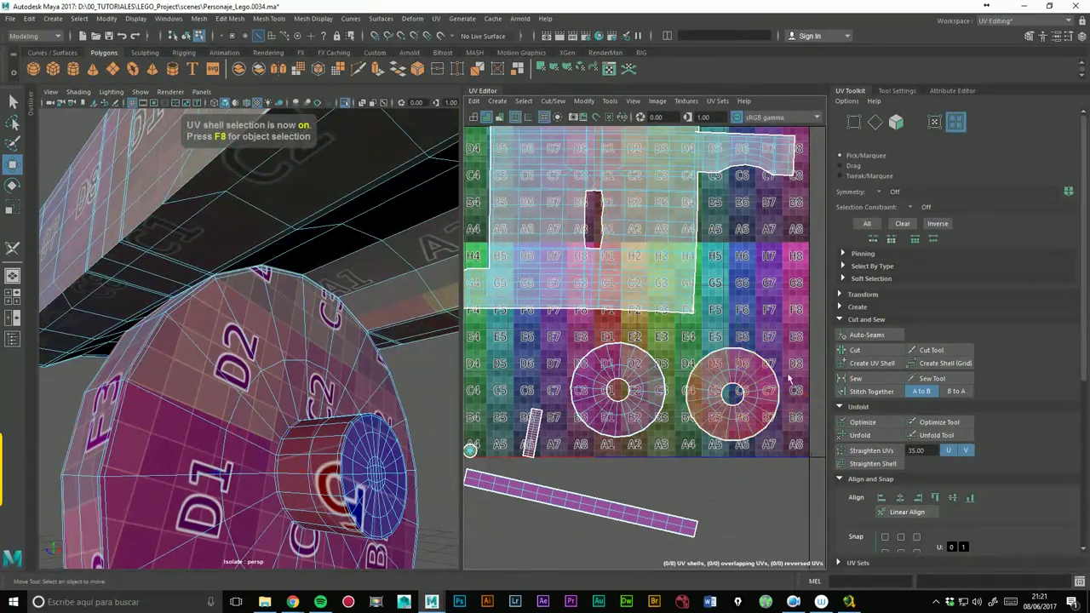
{"action": "scroll", "coordinate": [767, 357], "scroll_direction": "down", "scroll_amount": 2}
- Toggle UV distortion shading and show stretch and compression colouring on the UVs
{"action": "left_click", "coordinate": [506, 120]}
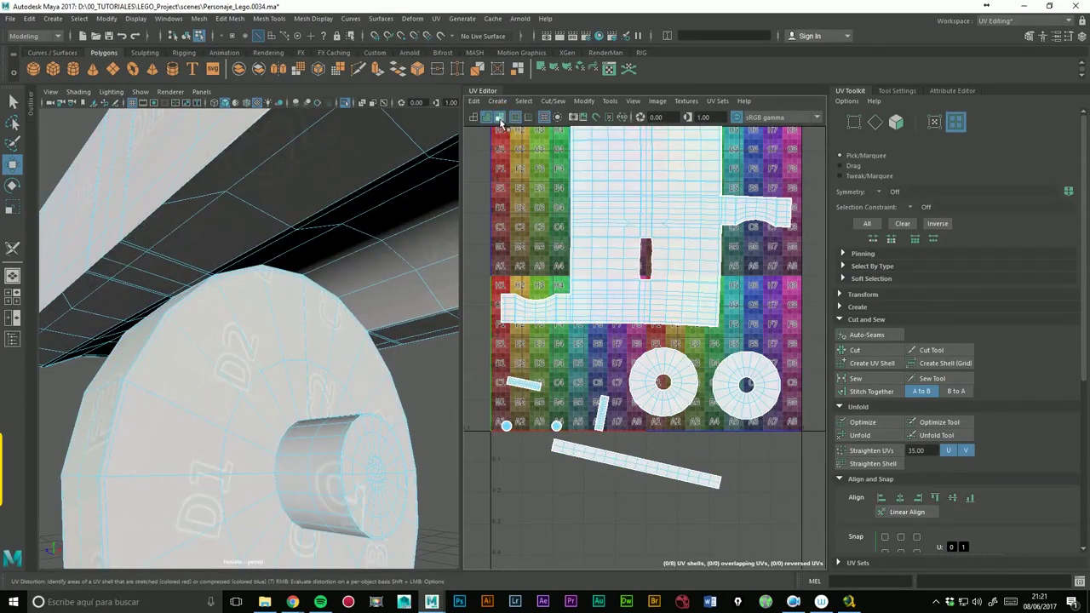
{"action": "left_click", "coordinate": [501, 120]}
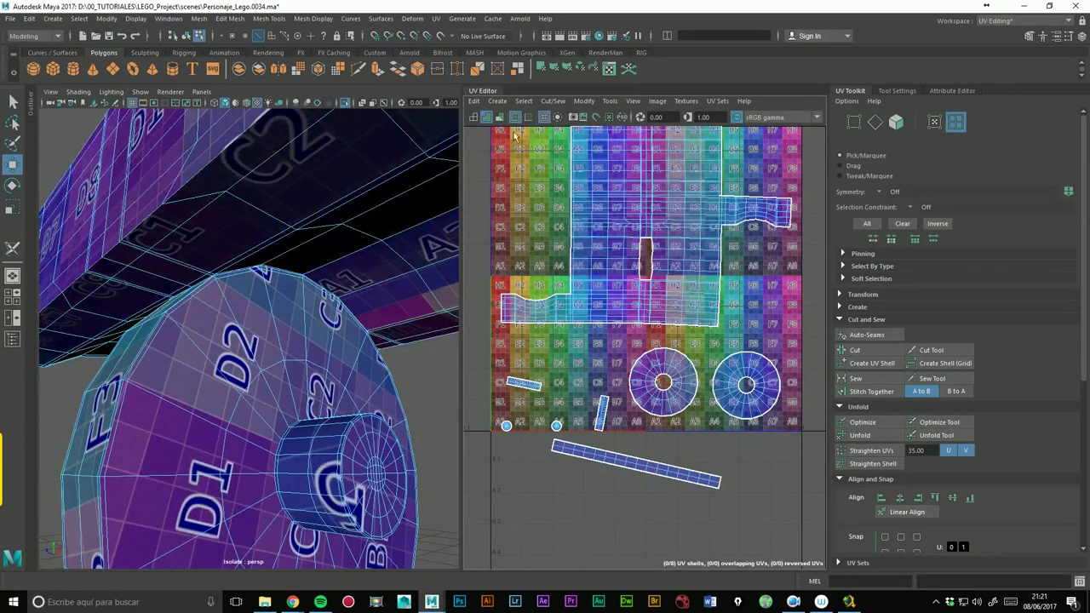
{"action": "left_click", "coordinate": [478, 121]}
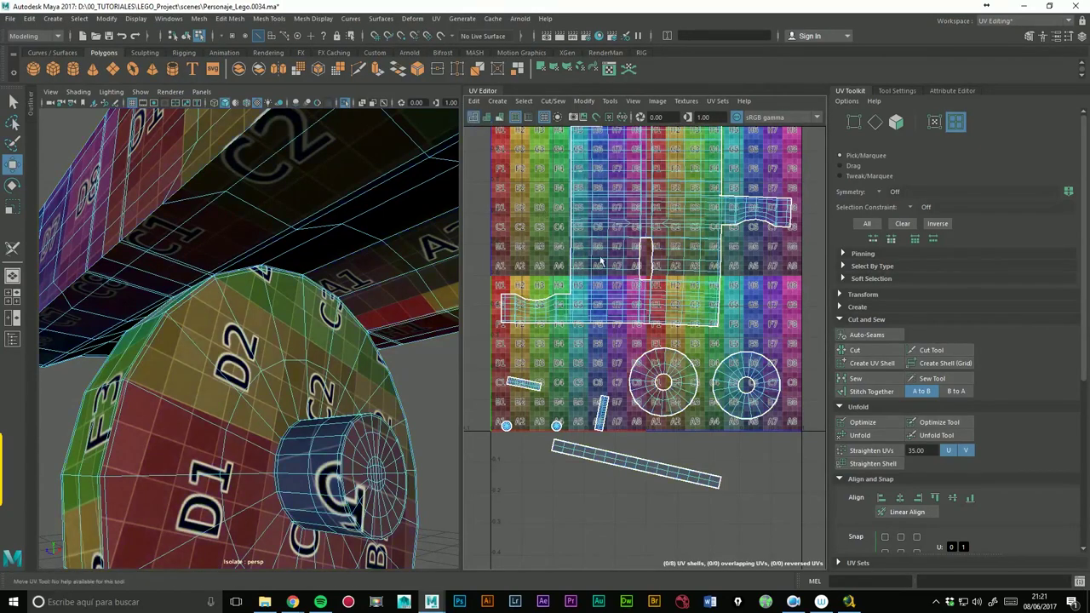
{"action": "scroll", "coordinate": [769, 300], "scroll_direction": "up", "scroll_amount": 3}
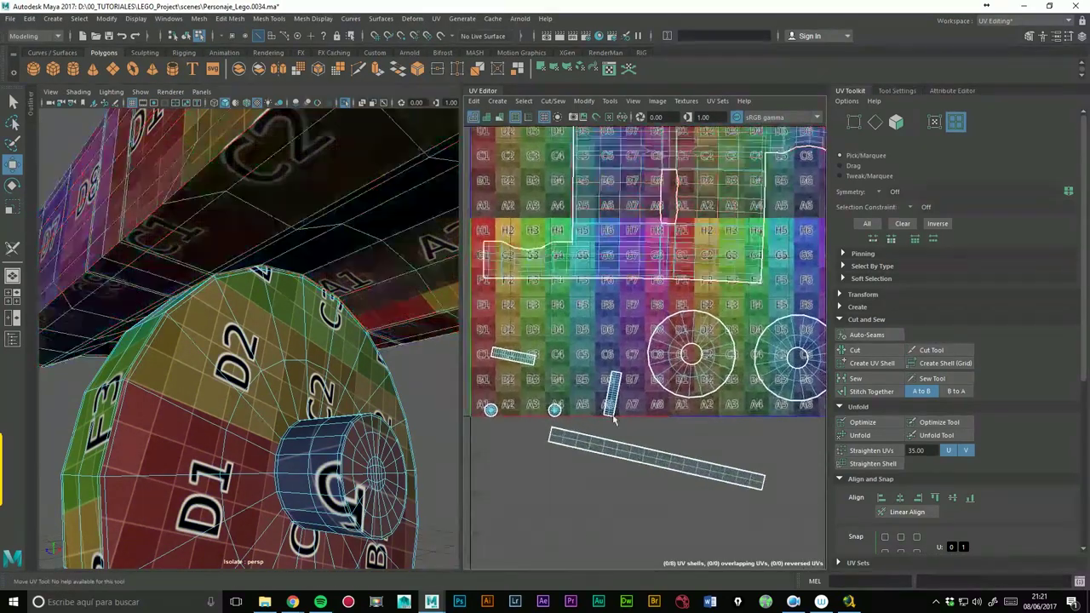
- Rotate the long UV strip shell to lie horizontal
{"action": "left_click", "coordinate": [667, 463]}
{"action": "scroll", "coordinate": [683, 405], "scroll_direction": "up", "scroll_amount": 1}
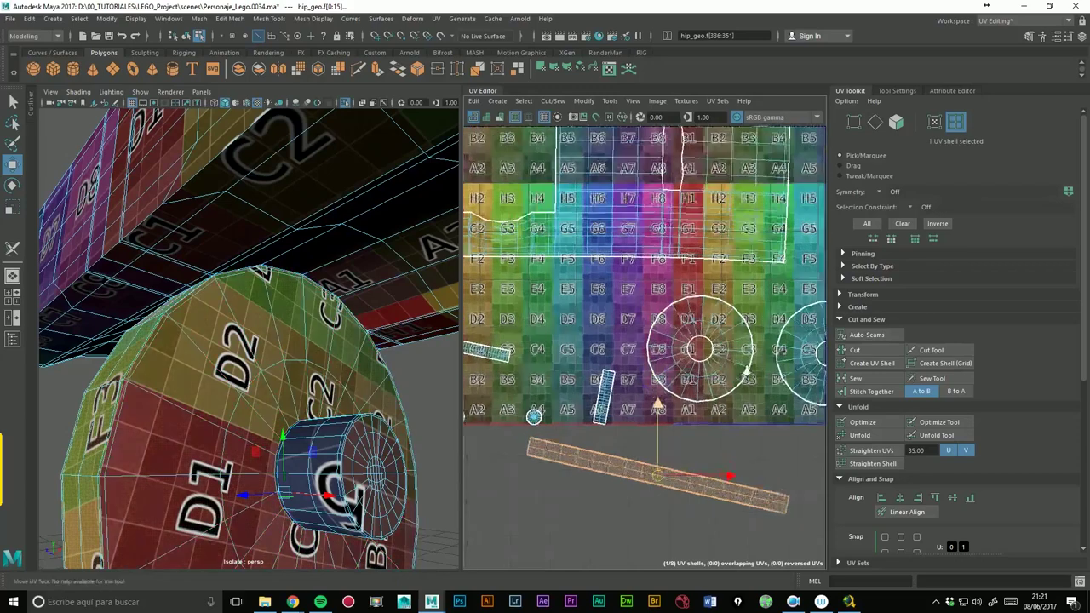
{"action": "scroll", "coordinate": [686, 435], "scroll_direction": "up", "scroll_amount": 2}
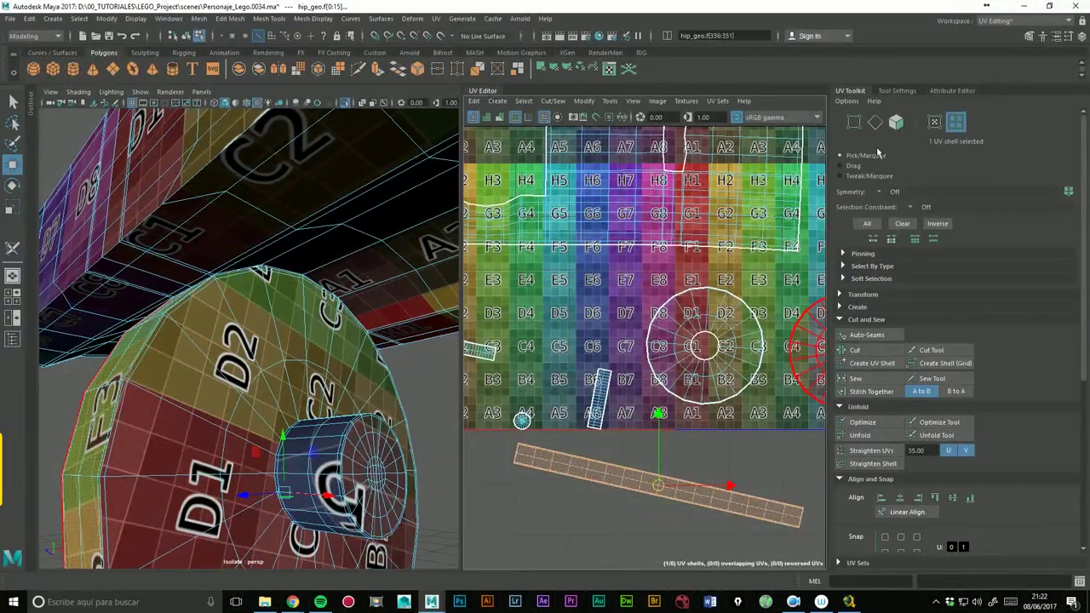
{"action": "left_click", "coordinate": [12, 187]}
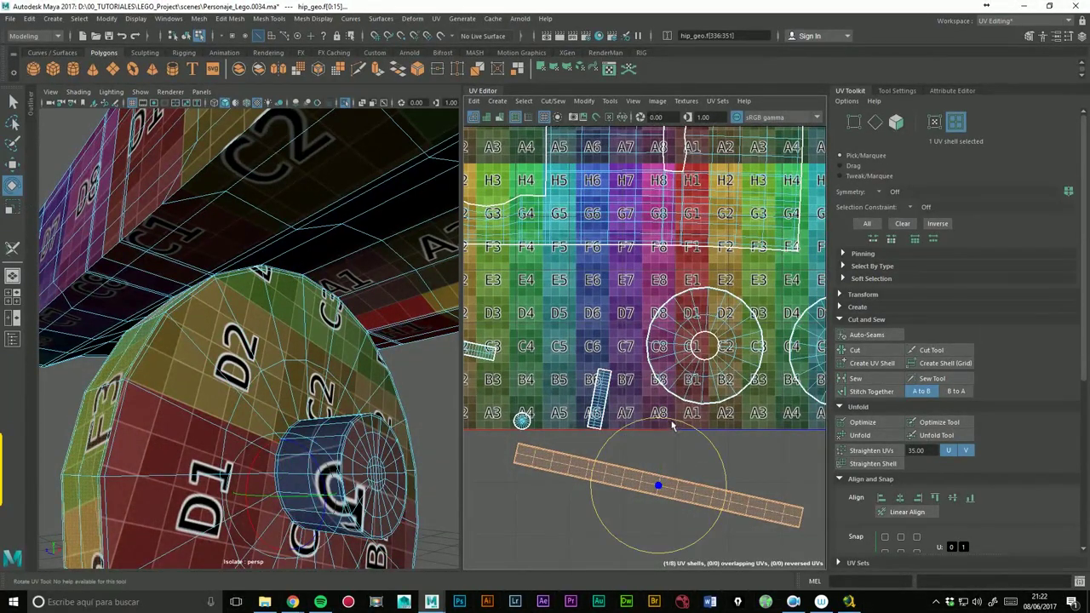
{"action": "left_click_drag", "start_coordinate": [673, 426], "coordinate": [654, 423]}
- Rotate each of the two circular wheel UV shells around its centre
{"action": "left_click", "coordinate": [688, 313]}
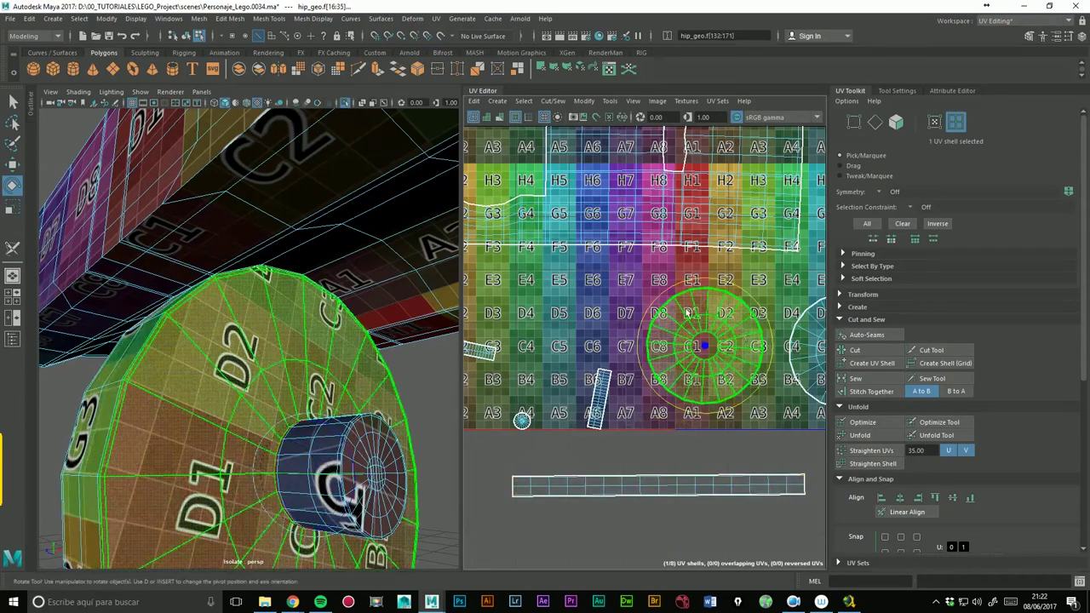
{"action": "scroll", "coordinate": [264, 477], "scroll_direction": "down", "scroll_amount": 3}
{"action": "mouse_move", "coordinate": [264, 477]}
{"action": "left_mouse_down", "text": "alt"}
{"action": "mouse_move", "coordinate": [234, 423]}
{"action": "mouse_move", "coordinate": [271, 436]}
{"action": "left_mouse_up", "text": "alt"}
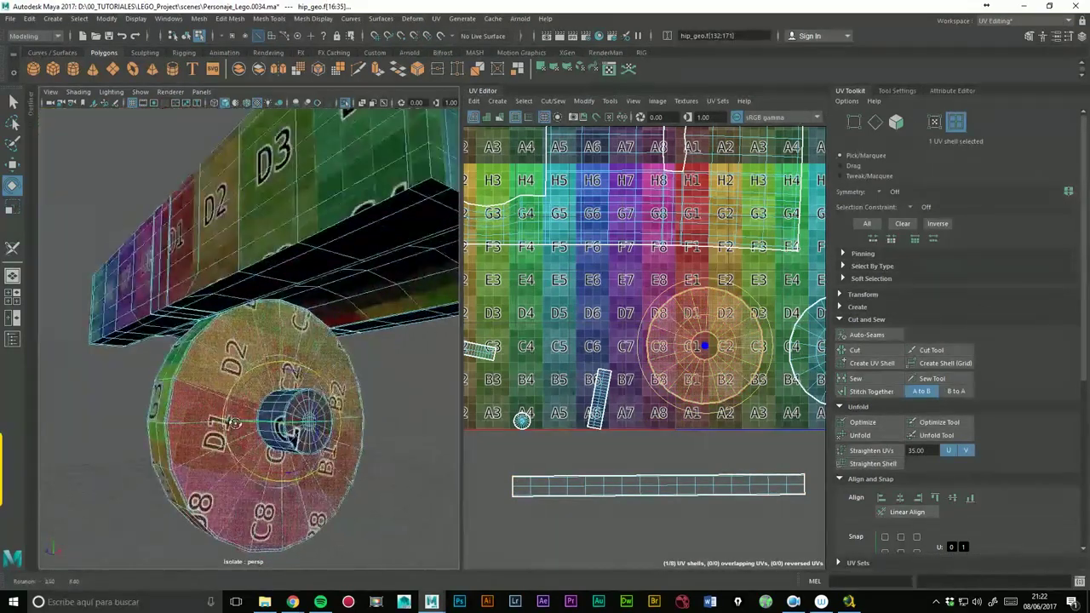
{"action": "mouse_move", "coordinate": [753, 313]}
{"action": "left_mouse_down"}
{"action": "mouse_move", "coordinate": [686, 298]}
{"action": "mouse_move", "coordinate": [738, 304]}
{"action": "left_mouse_up"}
{"action": "middle_click_drag", "start_coordinate": [738, 305], "coordinate": [625, 300], "text": "alt"}
{"action": "left_click", "coordinate": [687, 366]}
{"action": "left_click_drag", "start_coordinate": [281, 383], "coordinate": [148, 436], "text": "alt"}
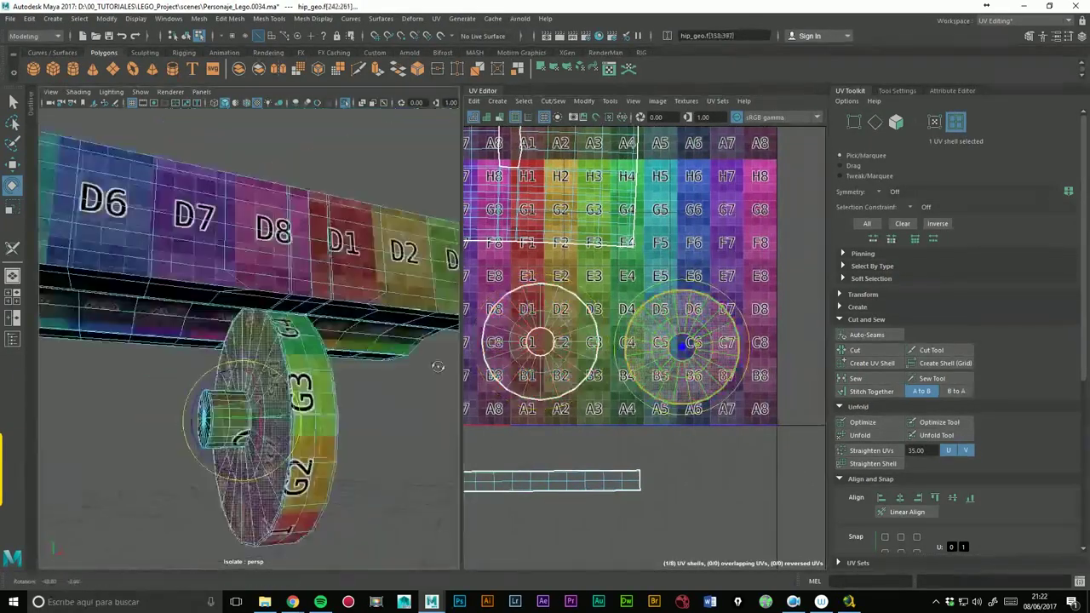
{"action": "left_click_drag", "start_coordinate": [720, 300], "coordinate": [739, 389]}
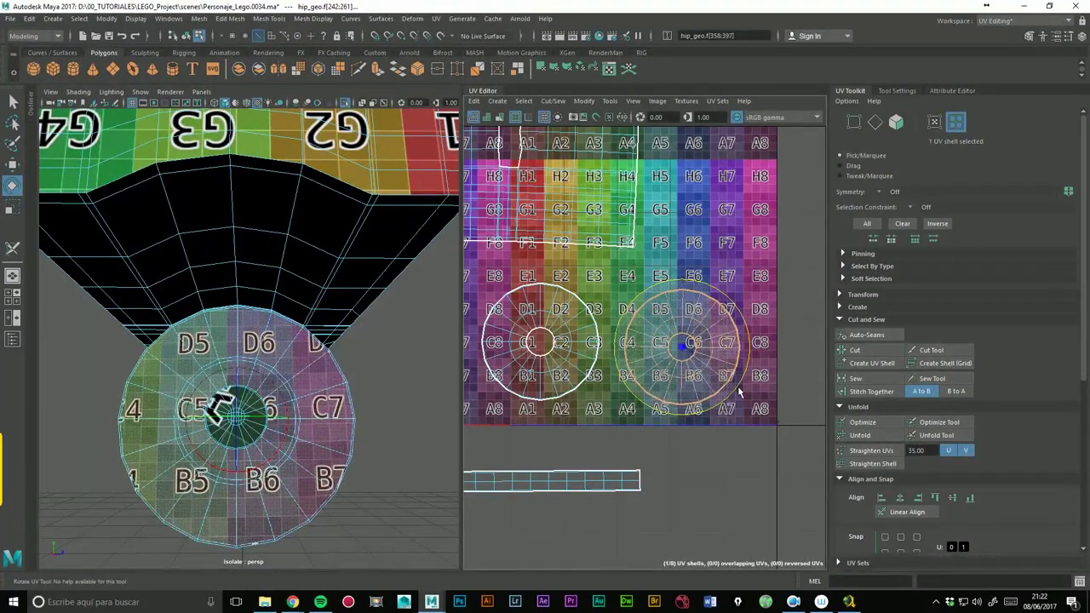
{"action": "scroll", "coordinate": [739, 392], "scroll_direction": "down", "scroll_amount": 3}
{"action": "middle_click_drag", "start_coordinate": [739, 392], "coordinate": [621, 262], "text": "alt"}
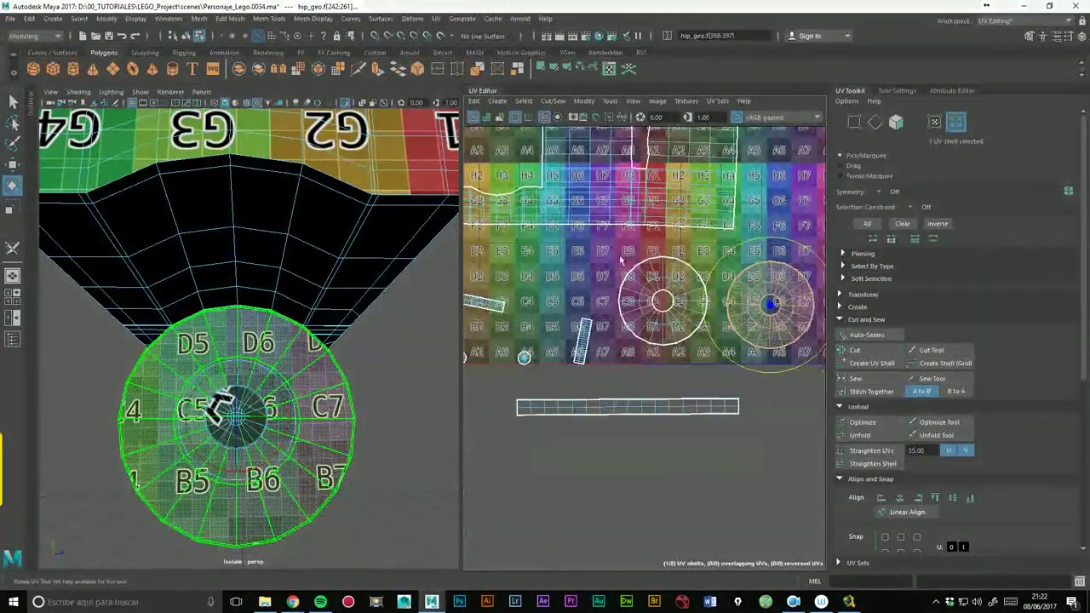
- Switch to edge selection and pick an edge on the wheel shell and the strip's border
{"action": "right_click", "coordinate": [658, 262]}
{"action": "left_click", "coordinate": [657, 230]}
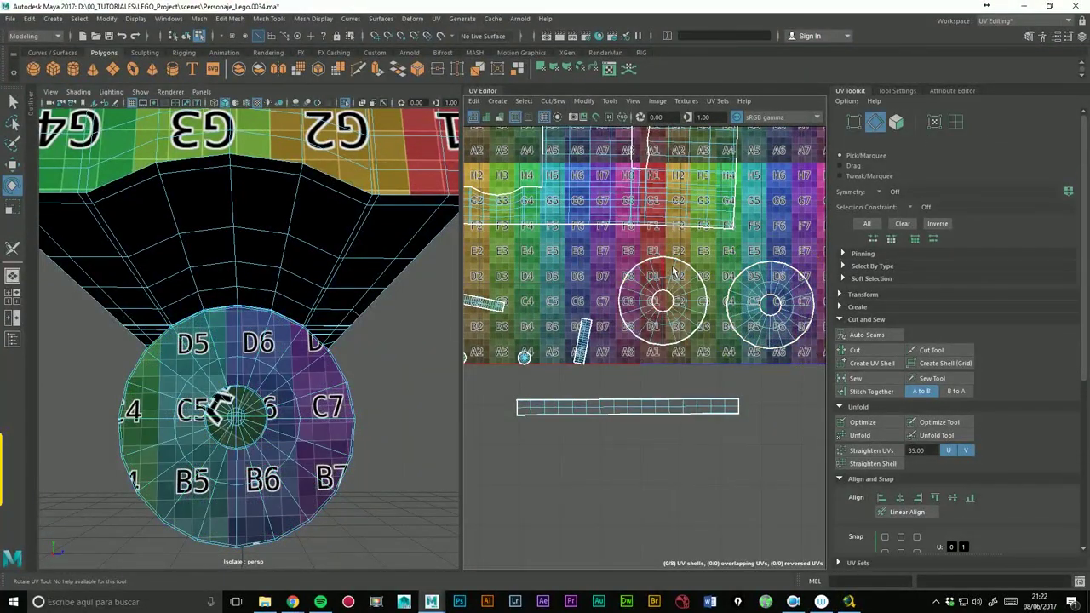
{"action": "left_click", "coordinate": [679, 265]}
{"action": "left_click", "coordinate": [678, 412]}
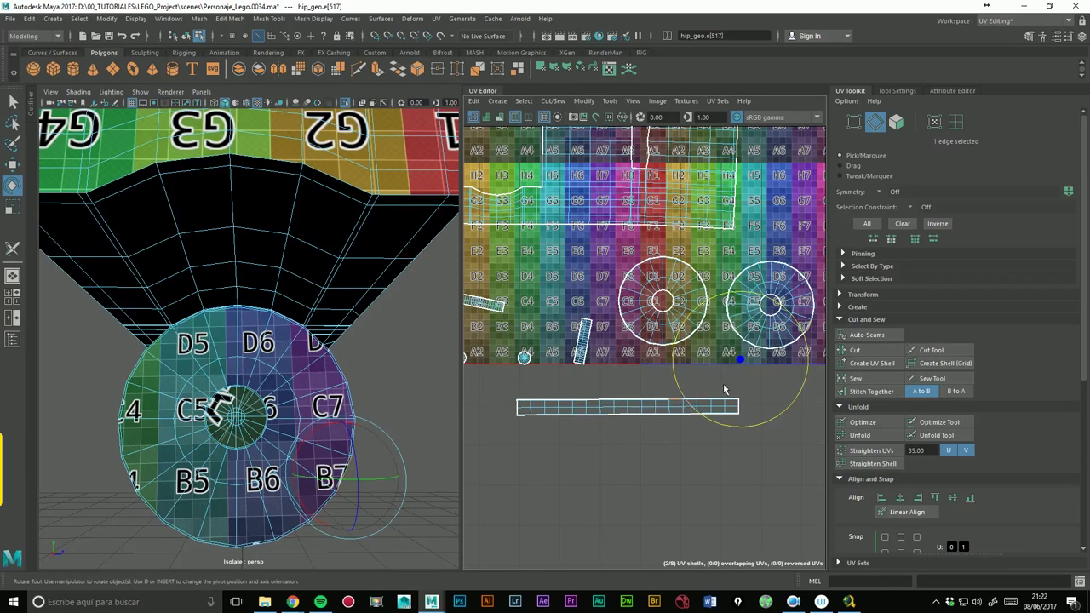
- Cut the strip free, move it up and rotate it horizontal across both wheel shells
{"action": "left_click", "coordinate": [892, 398]}
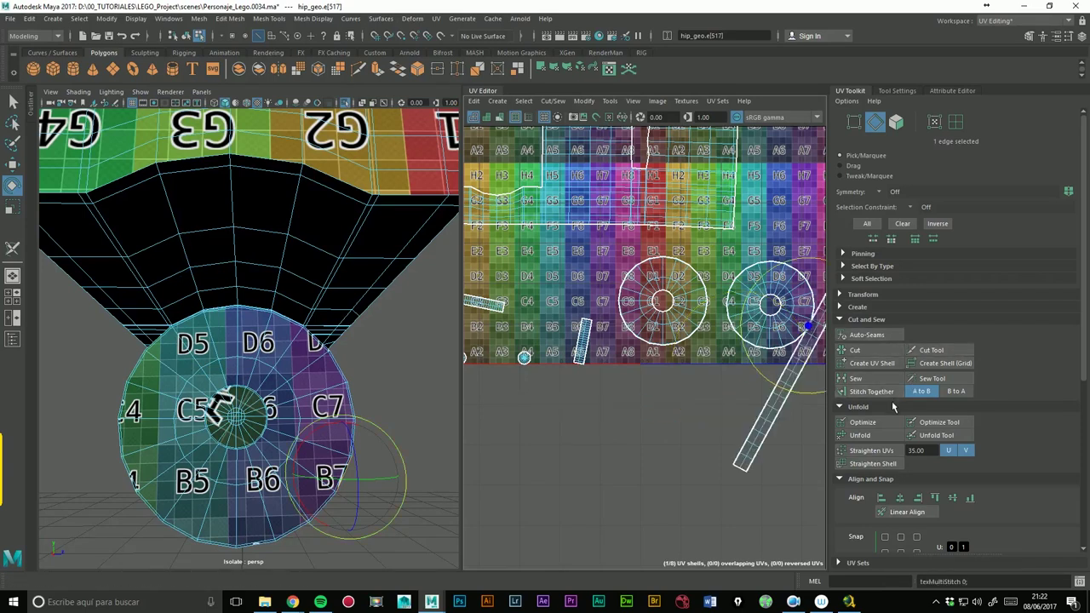
{"action": "left_click", "coordinate": [846, 352]}
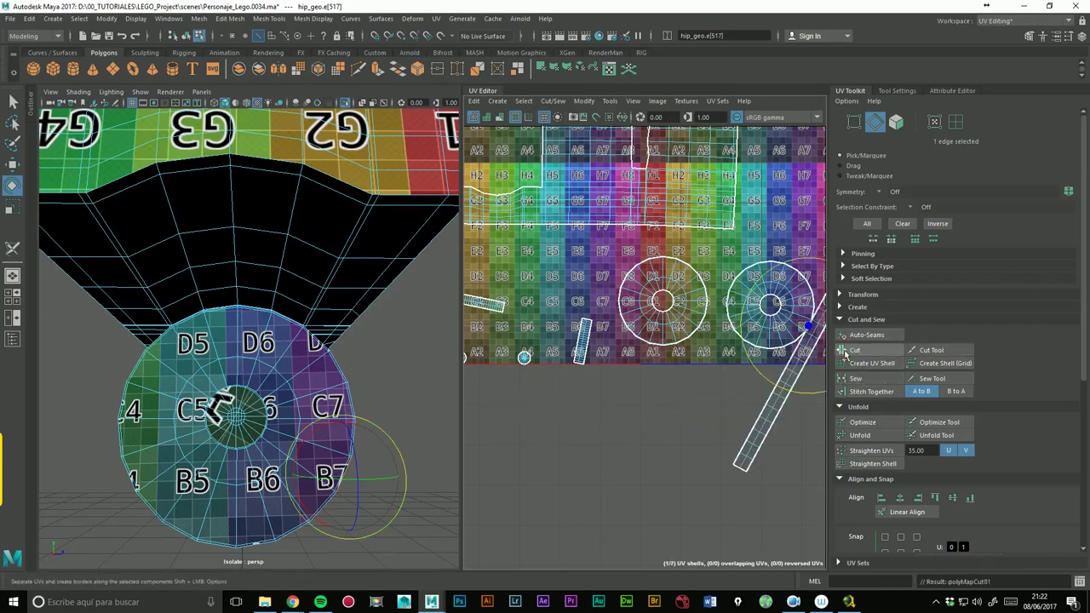
{"action": "left_click", "coordinate": [956, 122]}
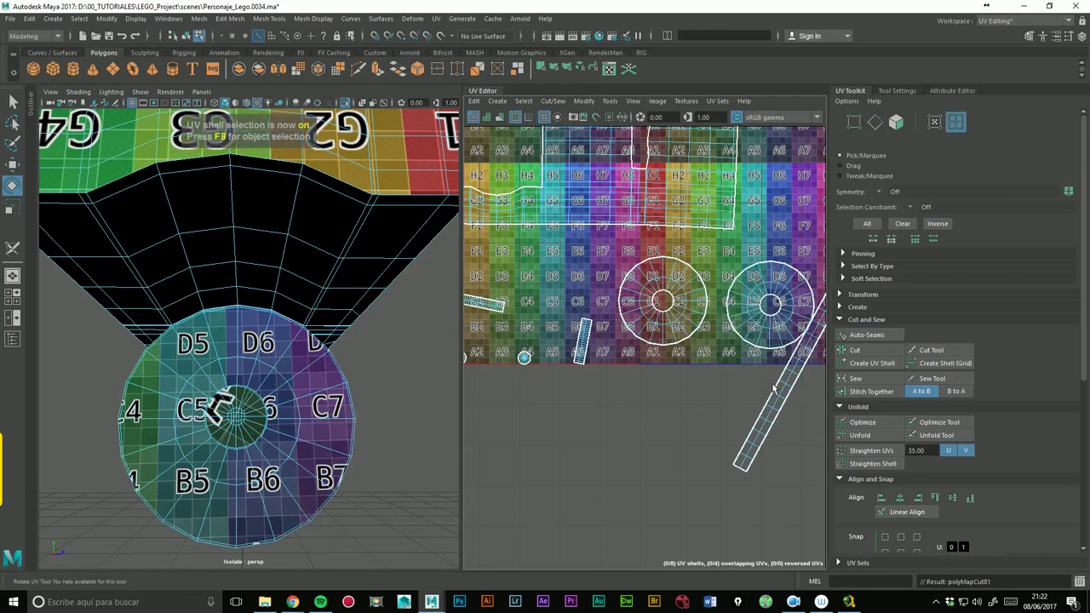
{"action": "left_click", "coordinate": [13, 164]}
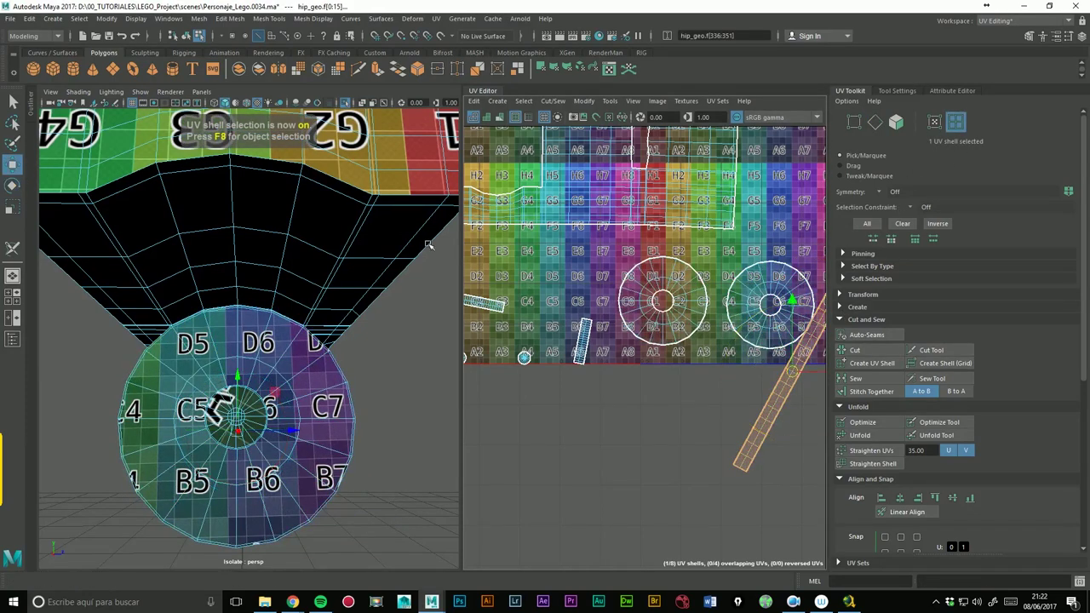
{"action": "middle_click_drag", "start_coordinate": [724, 324], "coordinate": [597, 243]}
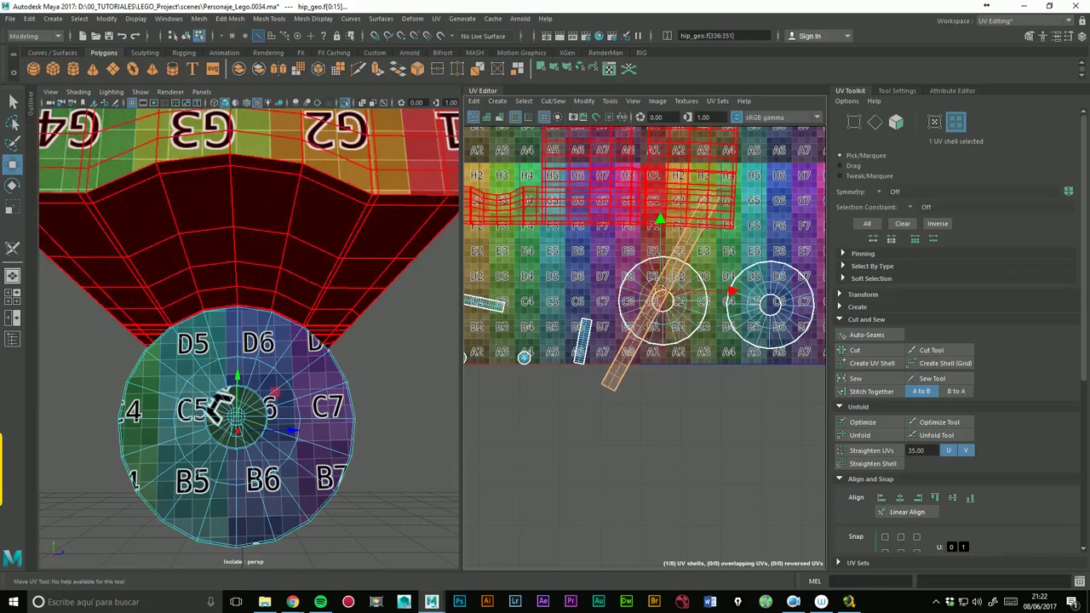
{"action": "key", "text": "e"}
{"action": "mouse_move", "coordinate": [726, 268]}
{"action": "left_mouse_down"}
{"action": "mouse_move", "coordinate": [741, 294]}
{"action": "mouse_move", "coordinate": [727, 341]}
{"action": "left_mouse_up"}
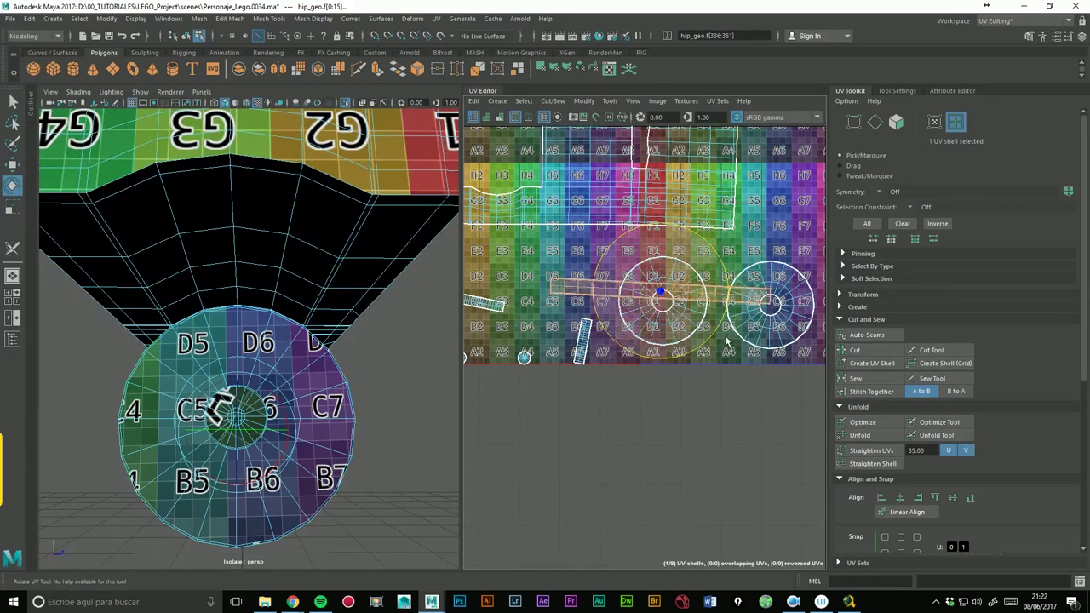
{"action": "left_click", "coordinate": [12, 163]}
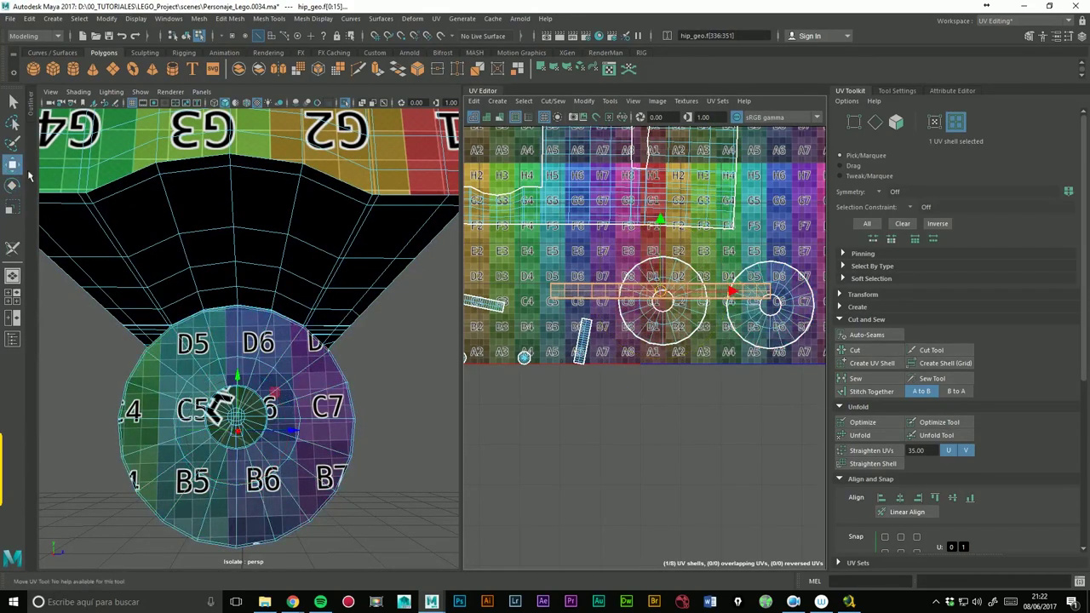
{"action": "left_click_drag", "start_coordinate": [665, 300], "coordinate": [671, 249]}
- Rotate the small strip shell at C2 level to horizontal
{"action": "scroll", "coordinate": [730, 267], "scroll_direction": "up", "scroll_amount": 2}
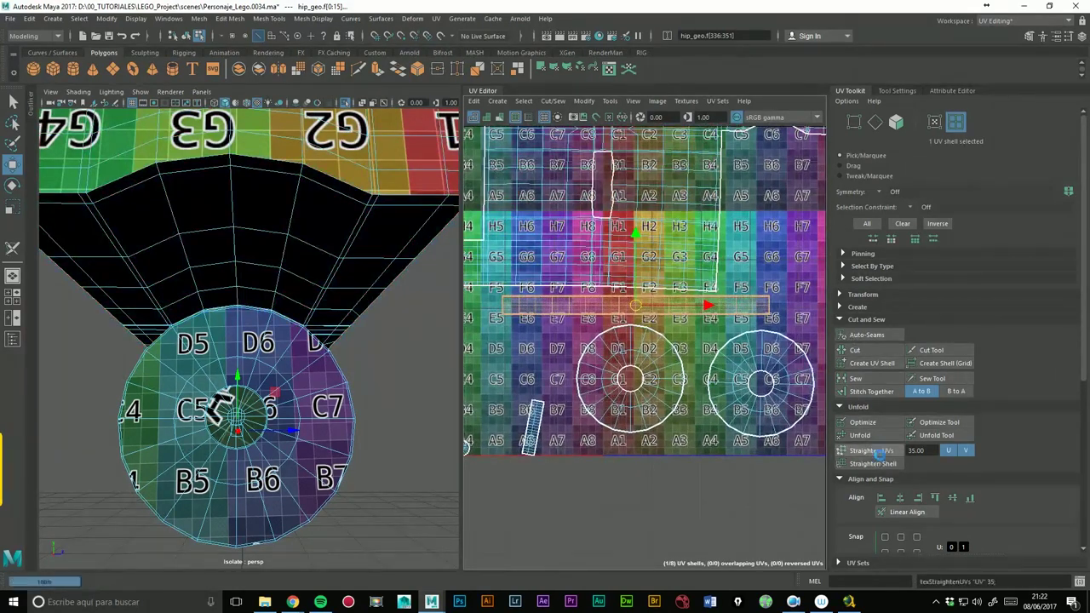
{"action": "mouse_move", "coordinate": [649, 305]}
{"action": "middle_mouse_down", "text": "alt"}
{"action": "mouse_move", "coordinate": [690, 327]}
{"action": "mouse_move", "coordinate": [835, 252]}
{"action": "middle_mouse_up", "text": "alt"}
{"action": "scroll", "coordinate": [595, 346], "scroll_direction": "up", "scroll_amount": 1}
{"action": "scroll", "coordinate": [596, 346], "scroll_direction": "up", "scroll_amount": 4}
{"action": "scroll", "coordinate": [596, 346], "scroll_direction": "up", "scroll_amount": 1}
{"action": "left_click_drag", "start_coordinate": [372, 331], "coordinate": [356, 390], "text": "alt"}
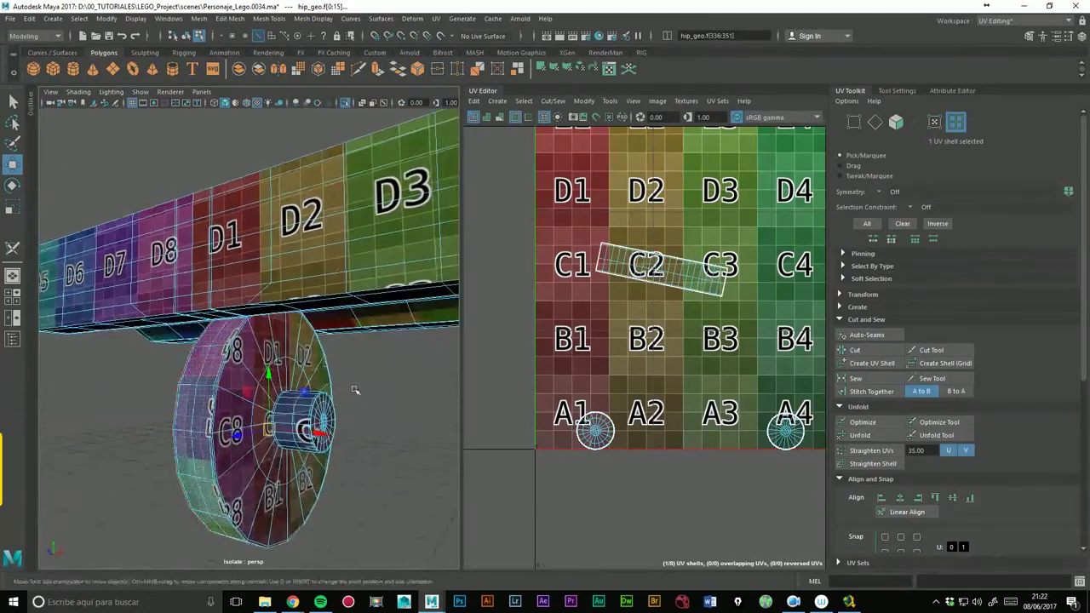
{"action": "left_click", "coordinate": [673, 270]}
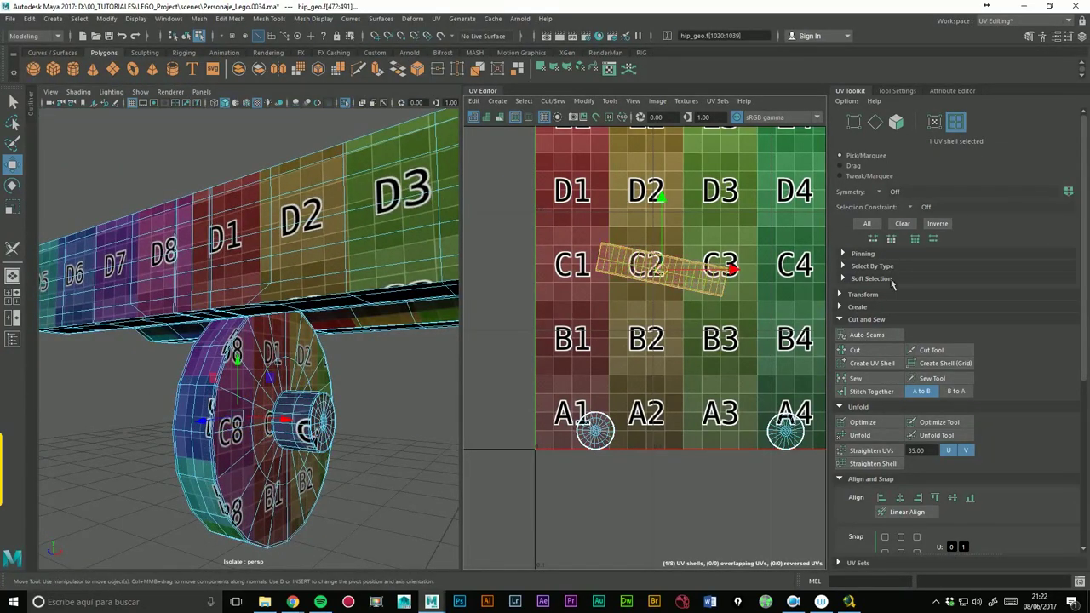
{"action": "left_click", "coordinate": [11, 187]}
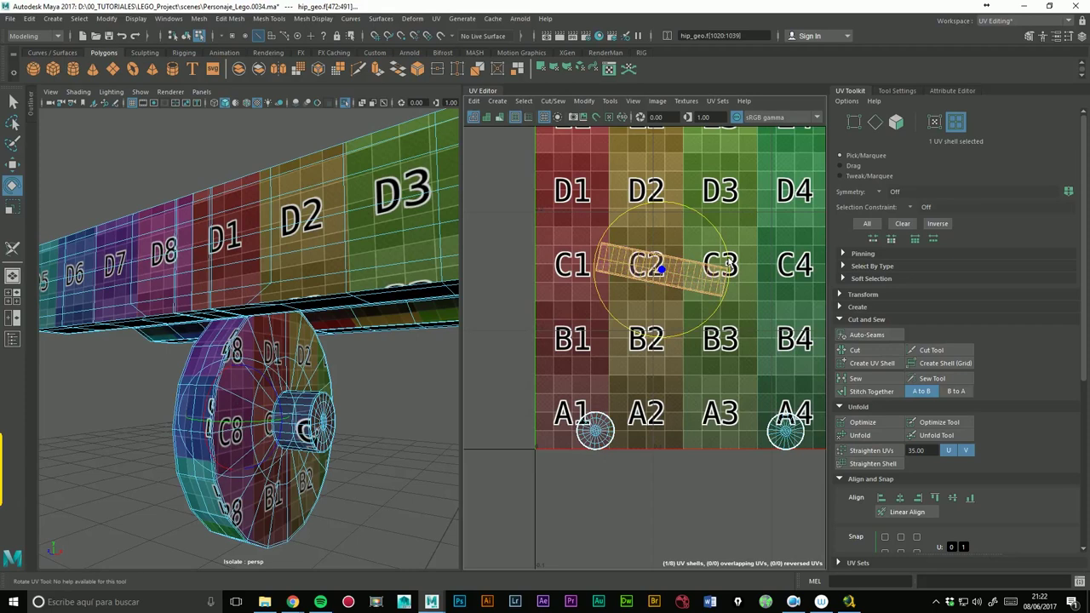
{"action": "left_click_drag", "start_coordinate": [732, 248], "coordinate": [729, 245]}
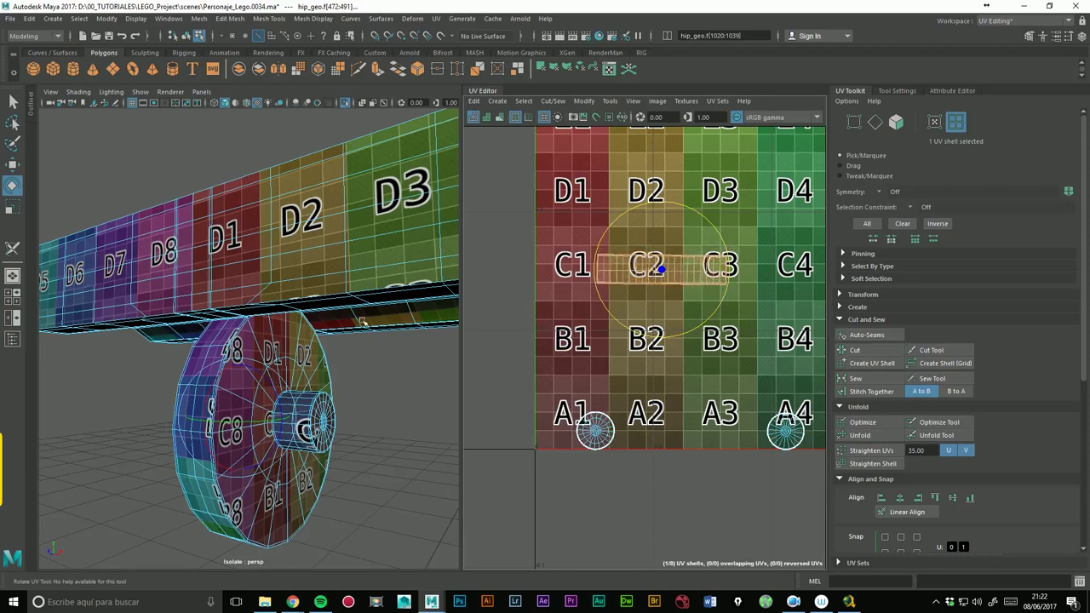
- Select the strip's edge near C3 and stitch it onto its matching edge
{"action": "left_click_drag", "start_coordinate": [373, 357], "coordinate": [631, 331], "text": "alt"}
{"action": "right_click_drag", "start_coordinate": [707, 265], "coordinate": [701, 253]}
{"action": "left_click", "coordinate": [697, 263]}
{"action": "left_click", "coordinate": [878, 392]}
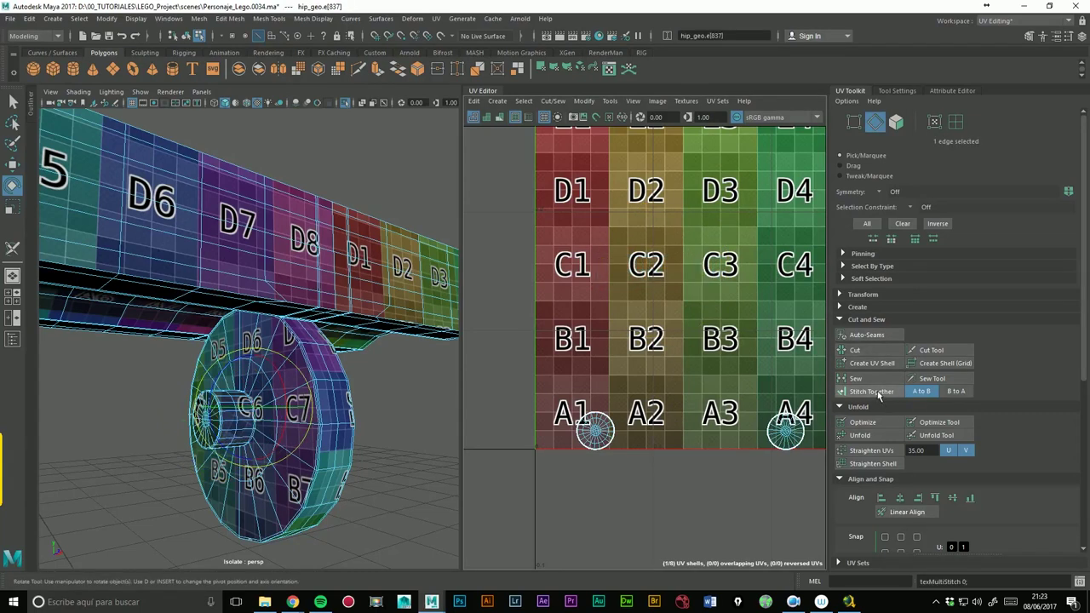
- Select the strip shell on the wheel and move it to the left
{"action": "scroll", "coordinate": [534, 294], "scroll_direction": "down", "scroll_amount": 3}
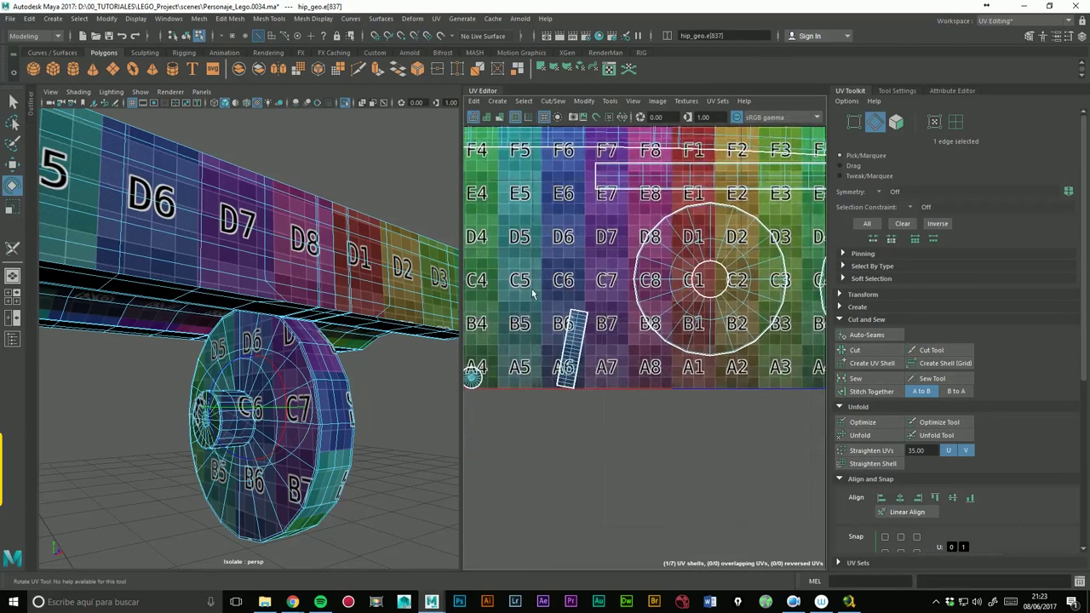
{"action": "middle_click_drag", "start_coordinate": [534, 294], "coordinate": [445, 362], "text": "alt"}
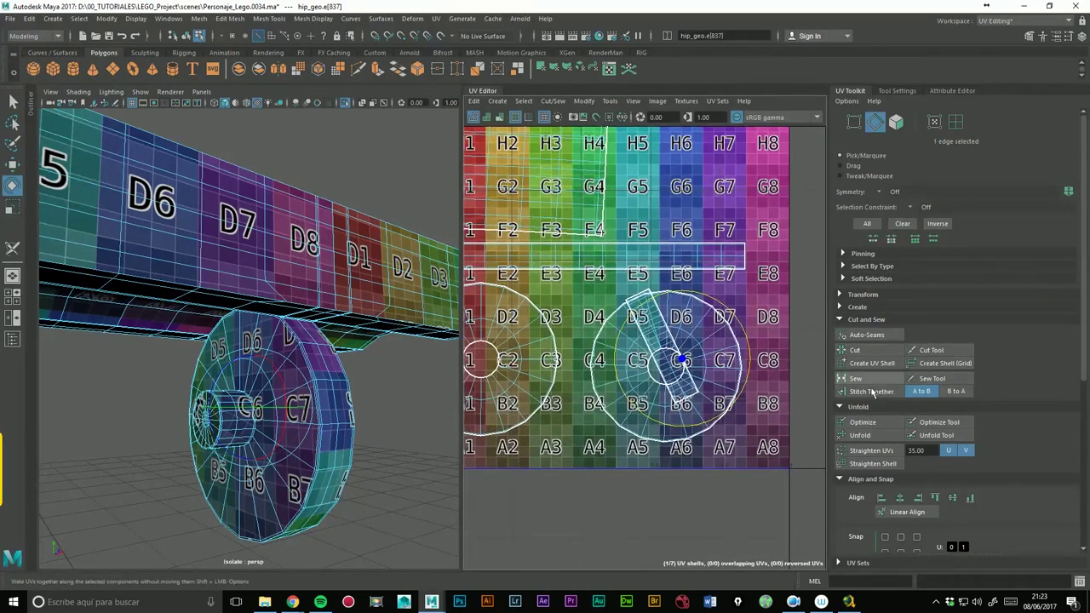
{"action": "left_click", "coordinate": [957, 126]}
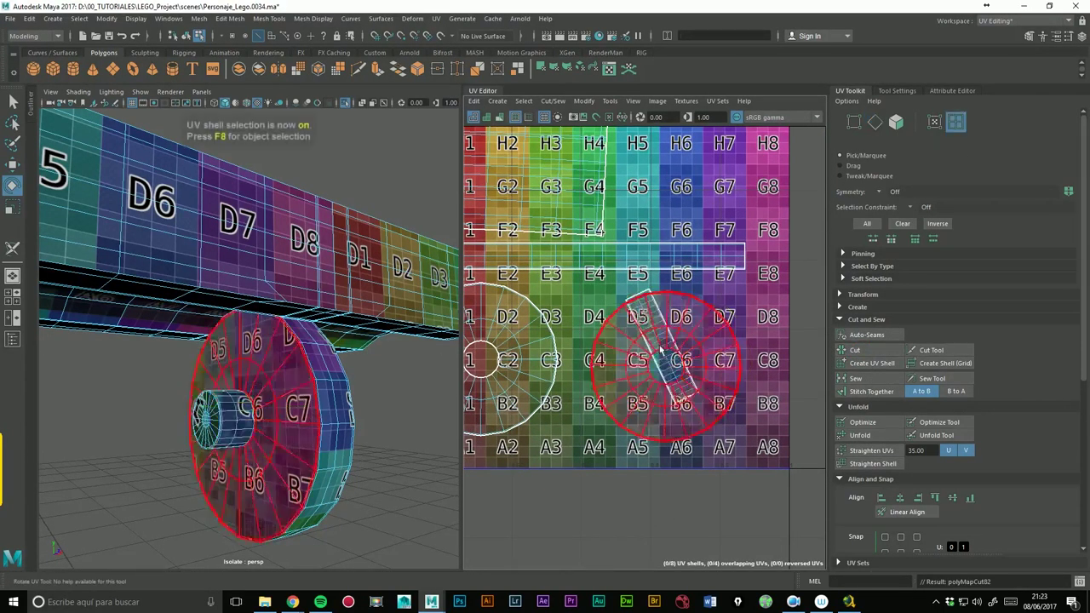
{"action": "left_click", "coordinate": [678, 370]}
{"action": "middle_click_drag", "start_coordinate": [684, 360], "coordinate": [784, 365], "text": "alt"}
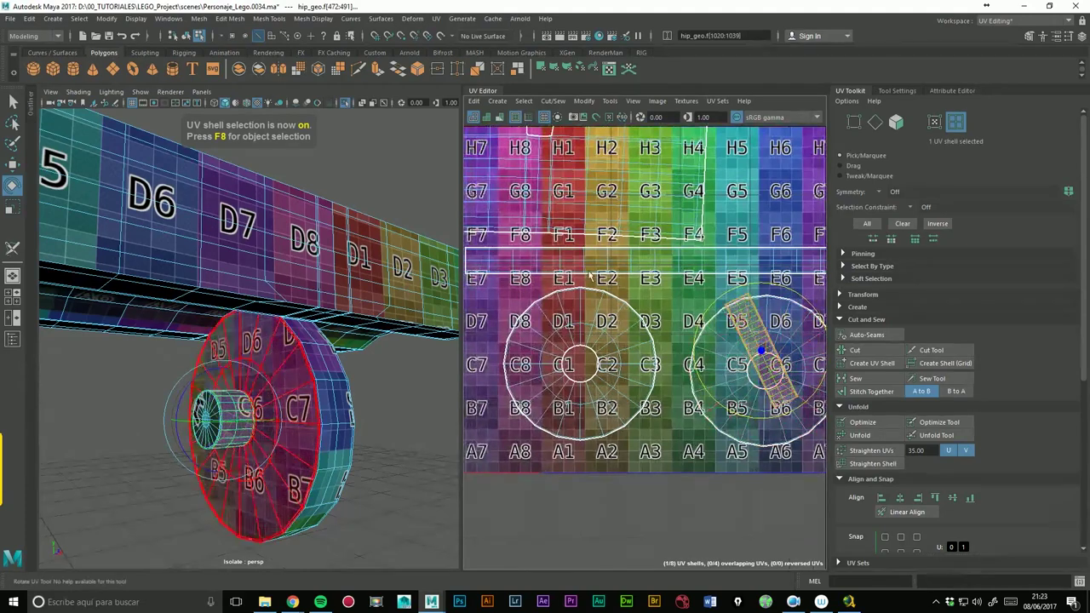
{"action": "key", "text": "w"}
{"action": "left_click_drag", "start_coordinate": [768, 362], "coordinate": [505, 339]}
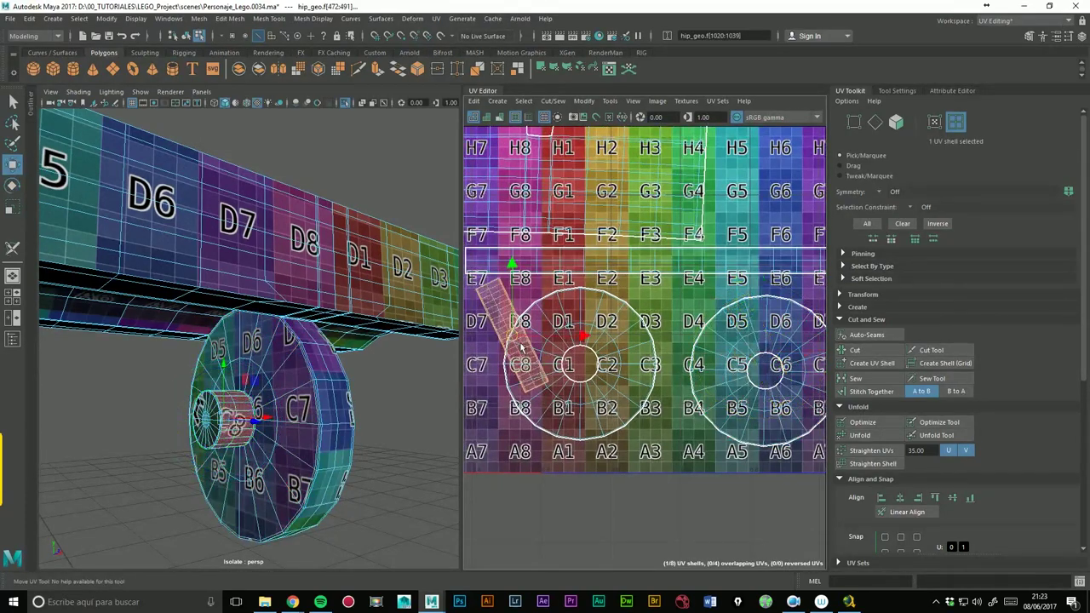
{"action": "middle_click_drag", "start_coordinate": [562, 349], "coordinate": [776, 378], "text": "alt"}
{"action": "mouse_move", "coordinate": [676, 352]}
{"action": "left_mouse_down"}
{"action": "mouse_move", "coordinate": [619, 348]}
{"action": "mouse_move", "coordinate": [593, 334]}
{"action": "left_mouse_up"}
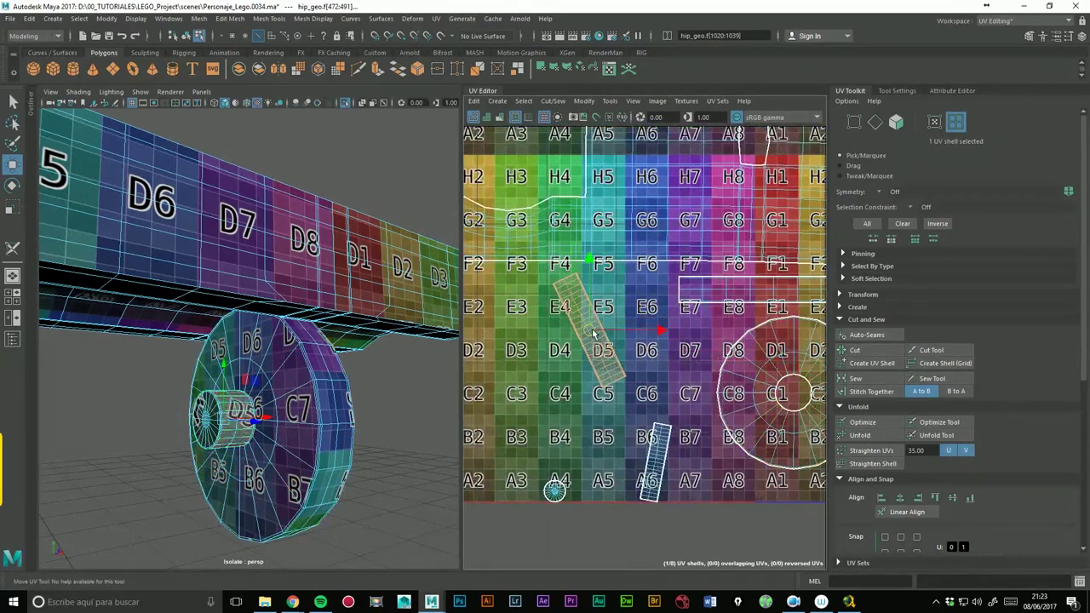
- Rotate the strip nearly horizontal and move it up into the E5/F5 area
{"action": "key", "text": "e"}
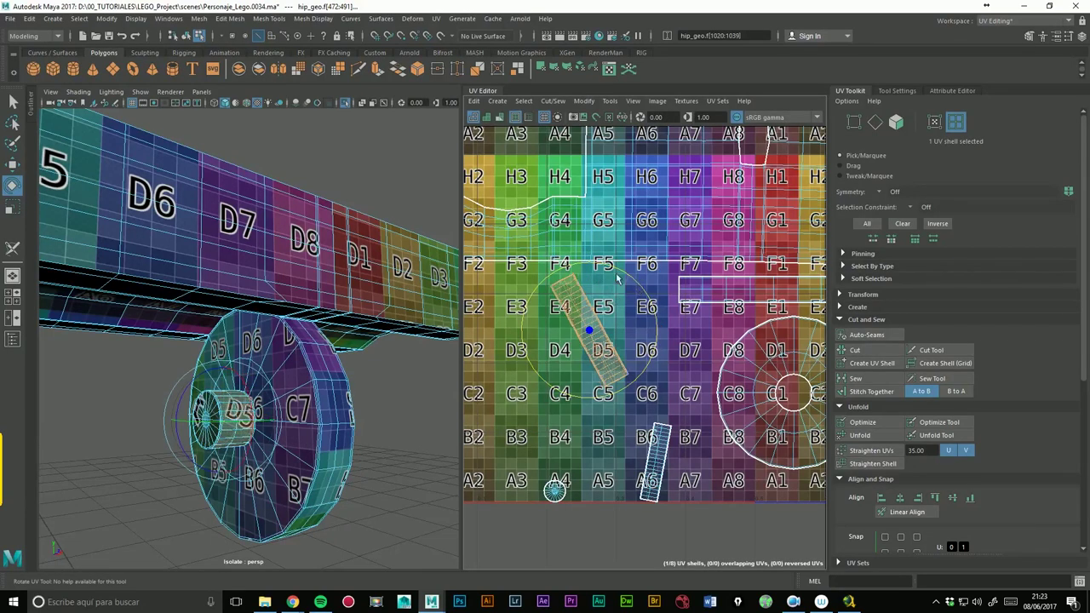
{"action": "left_click_drag", "start_coordinate": [634, 290], "coordinate": [575, 282]}
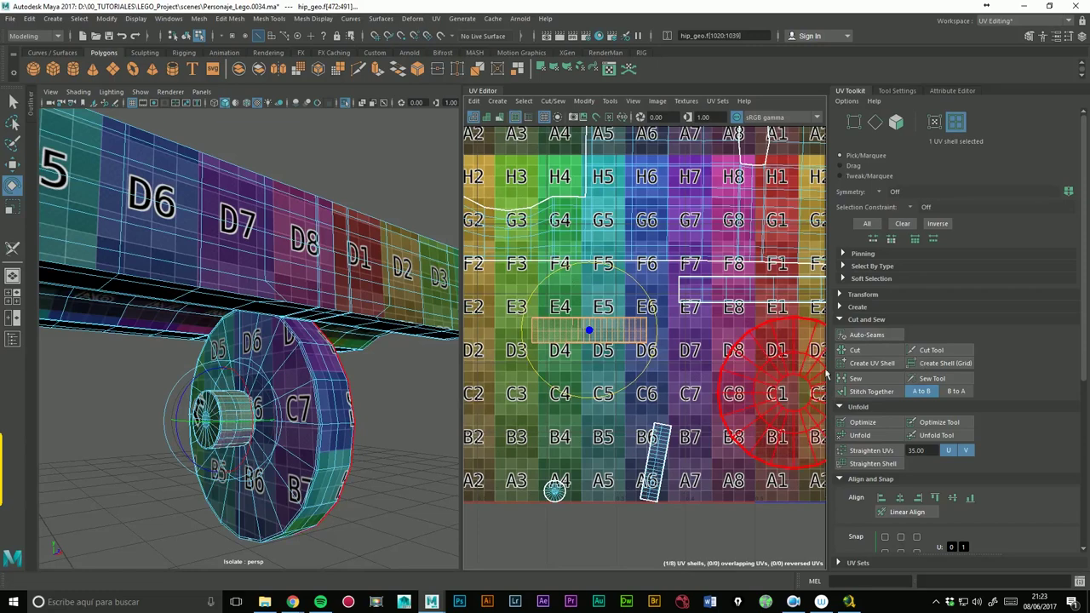
{"action": "middle_click_drag", "start_coordinate": [494, 205], "coordinate": [562, 228], "text": "alt"}
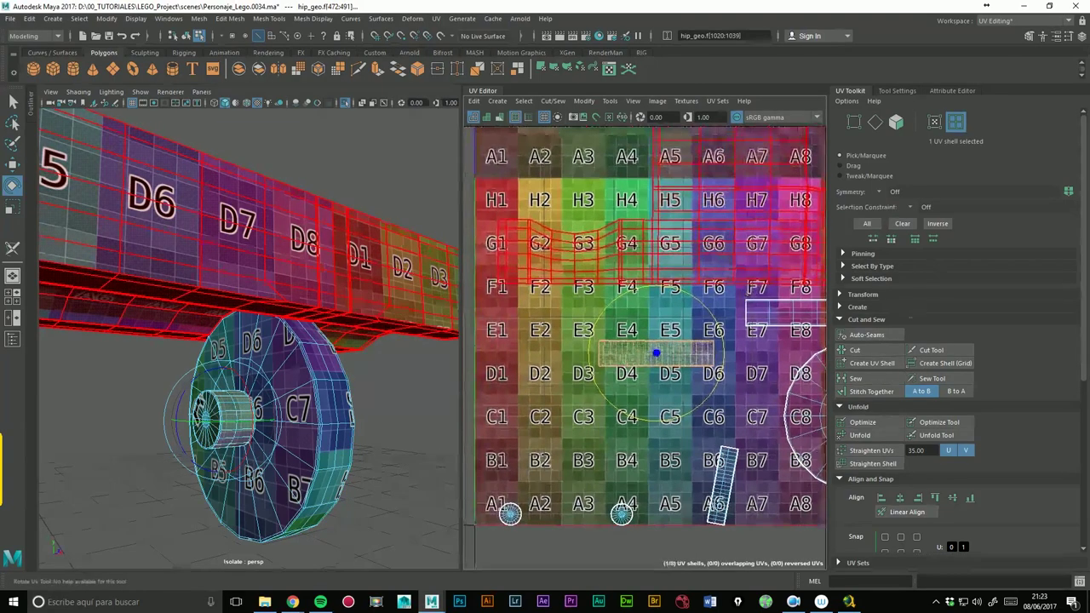
{"action": "left_click", "coordinate": [15, 166]}
{"action": "left_click_drag", "start_coordinate": [666, 367], "coordinate": [691, 324]}
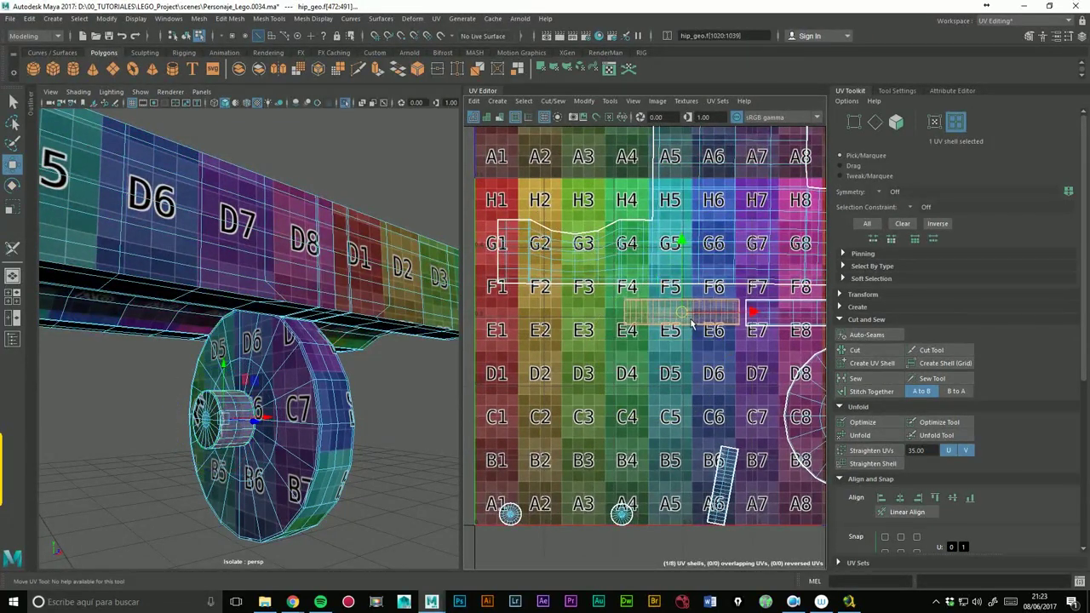
{"action": "middle_click_drag", "start_coordinate": [648, 378], "coordinate": [674, 301], "text": "alt"}
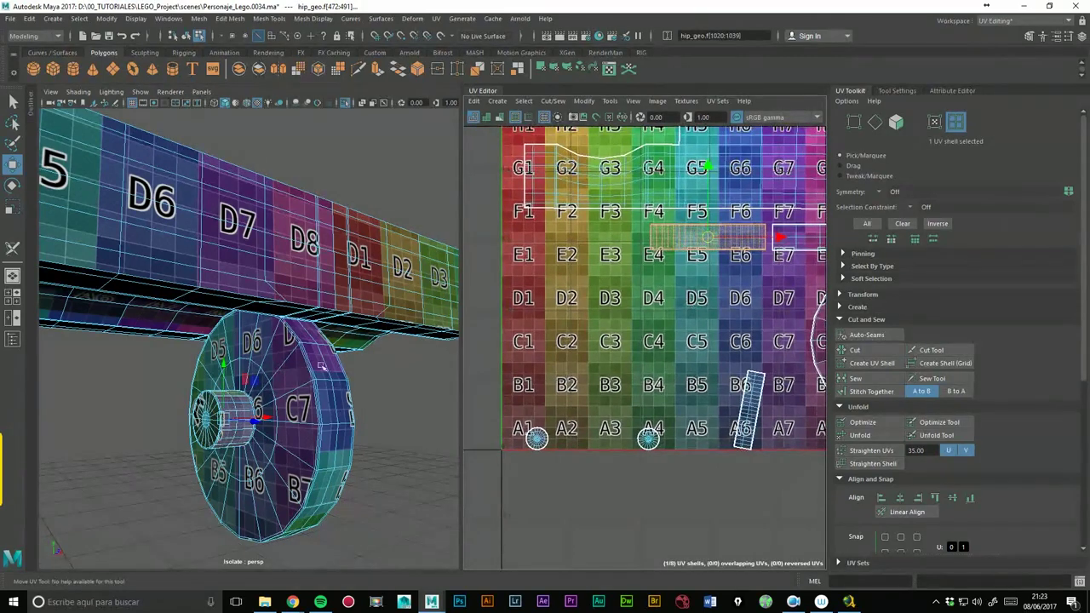
{"action": "mouse_move", "coordinate": [691, 405]}
{"action": "middle_mouse_down", "text": "alt"}
{"action": "mouse_move", "coordinate": [693, 340]}
{"action": "mouse_move", "coordinate": [706, 405]}
{"action": "middle_mouse_up", "text": "alt"}
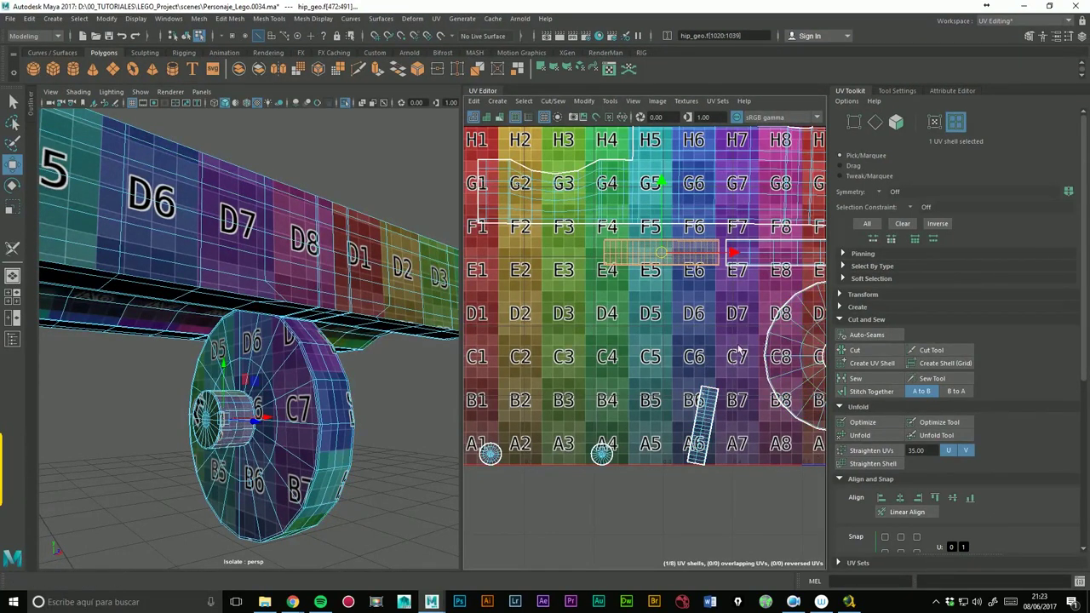
- Select an edge on the thin strip spanning tiles A6–B6
{"action": "middle_click_drag", "start_coordinate": [741, 351], "coordinate": [585, 416], "text": "alt"}
{"action": "left_click", "coordinate": [584, 416]}
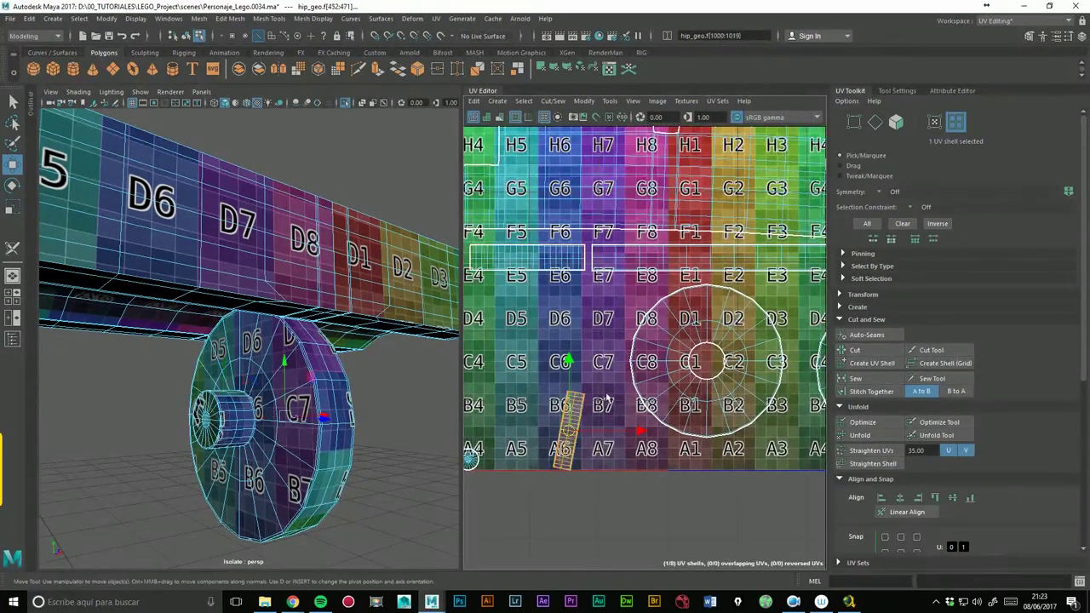
{"action": "right_click_drag", "start_coordinate": [585, 400], "coordinate": [598, 405]}
{"action": "left_click", "coordinate": [589, 416]}
{"action": "scroll", "coordinate": [602, 428], "scroll_direction": "up", "scroll_amount": 3}
- Stitch the B6 strip to the C8 circle shell, then split it back out as its own shell
{"action": "scroll", "coordinate": [647, 426], "scroll_direction": "up", "scroll_amount": 2}
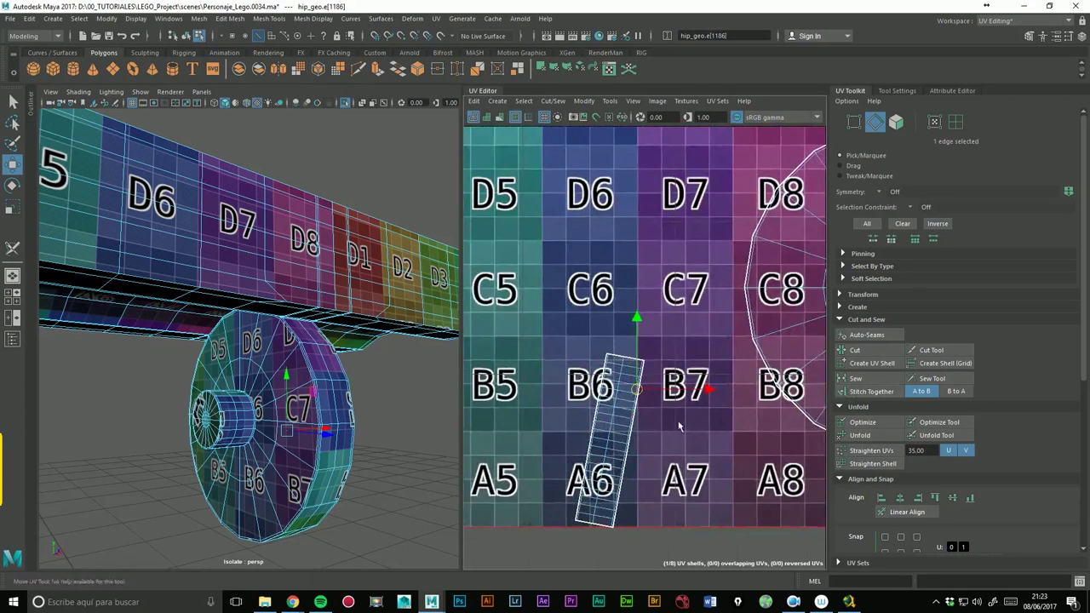
{"action": "left_click", "coordinate": [757, 340]}
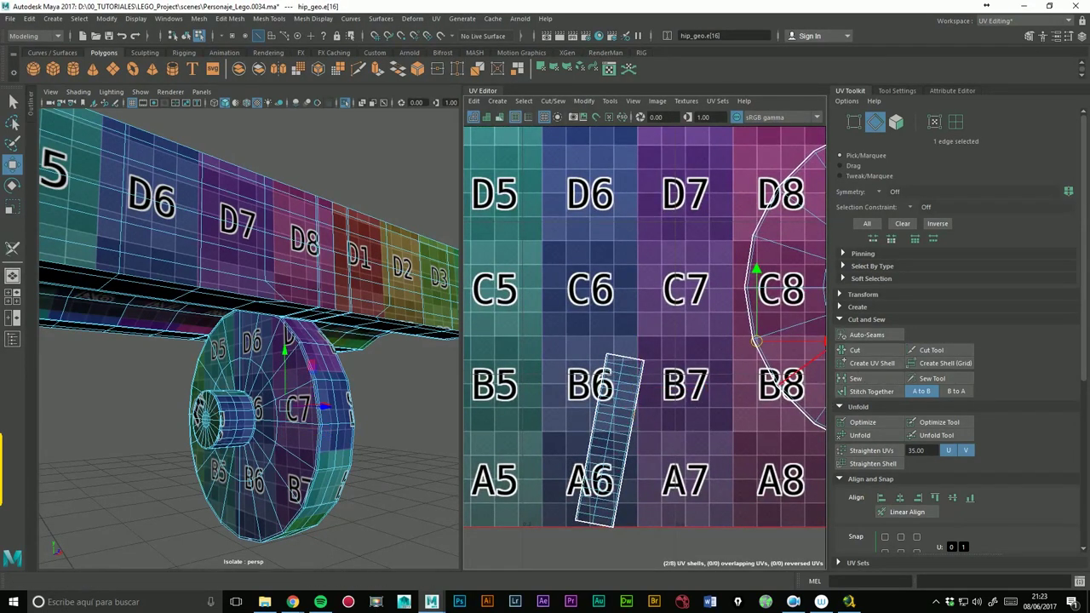
{"action": "left_click", "coordinate": [894, 392]}
{"action": "left_click", "coordinate": [864, 365]}
{"action": "scroll", "coordinate": [789, 252], "scroll_direction": "down", "scroll_amount": 4}
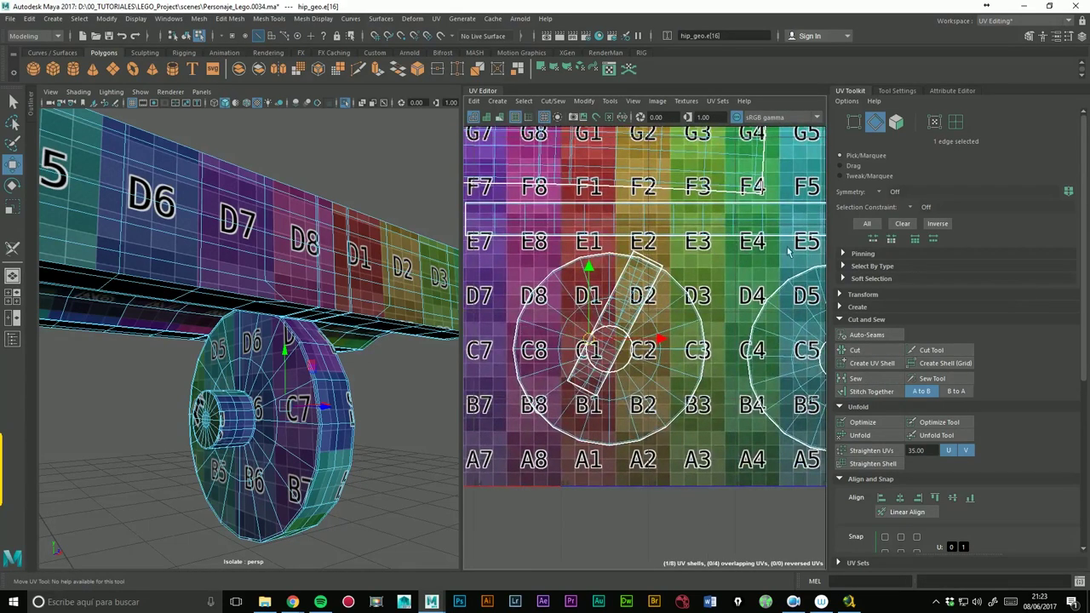
- Rotate the thin strip shell horizontal and place it just beneath row E
{"action": "left_click", "coordinate": [955, 121]}
{"action": "left_click", "coordinate": [626, 327]}
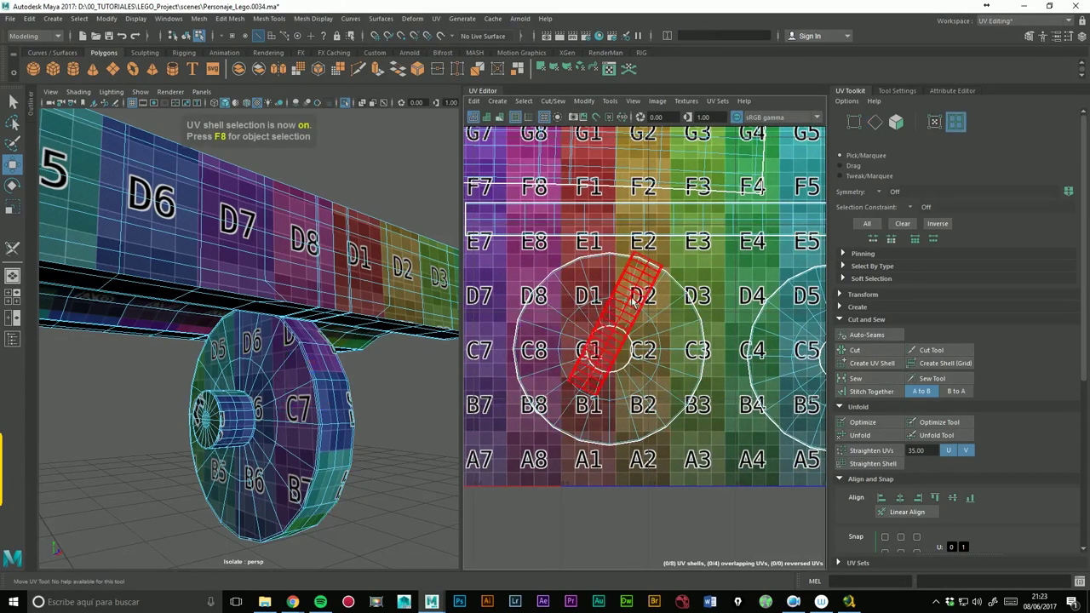
{"action": "left_click_drag", "start_coordinate": [618, 363], "coordinate": [576, 367]}
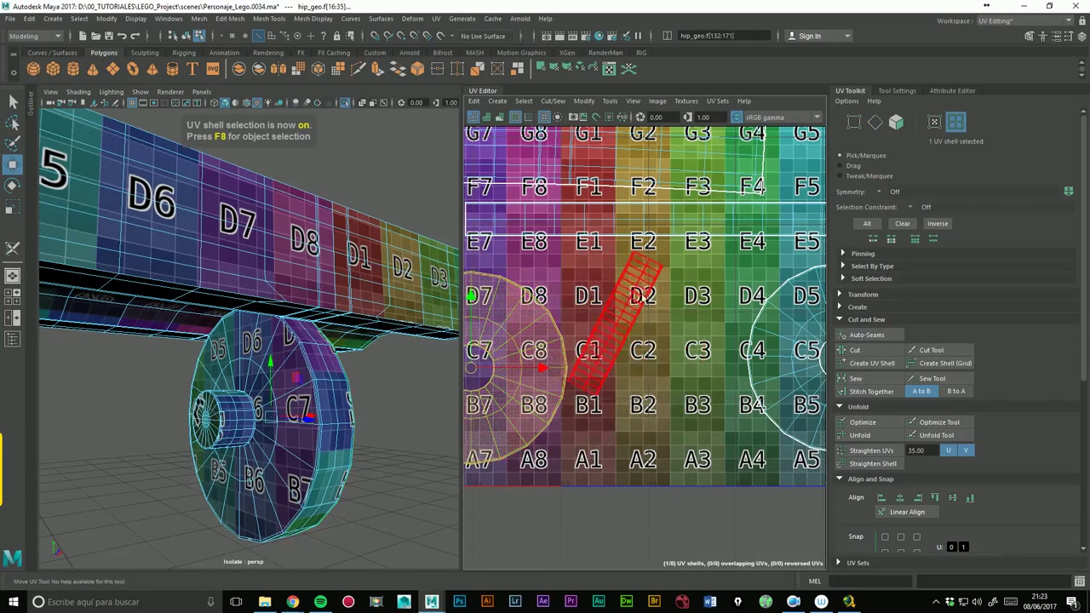
{"action": "key", "text": "ctrl+z"}
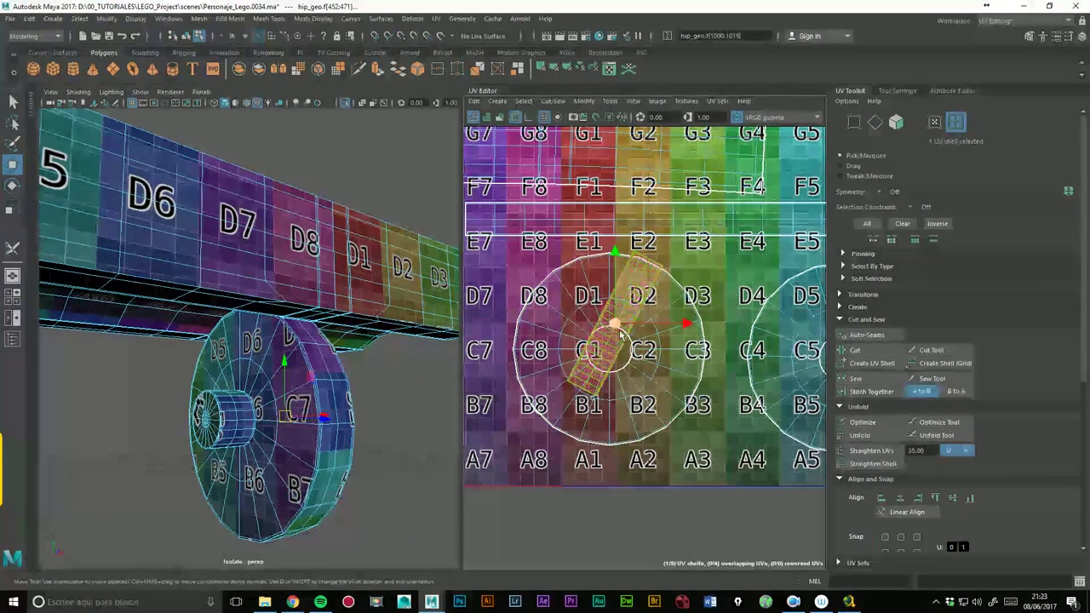
{"action": "middle_click_drag", "start_coordinate": [612, 365], "coordinate": [860, 311], "text": "alt"}
{"action": "left_click", "coordinate": [715, 359]}
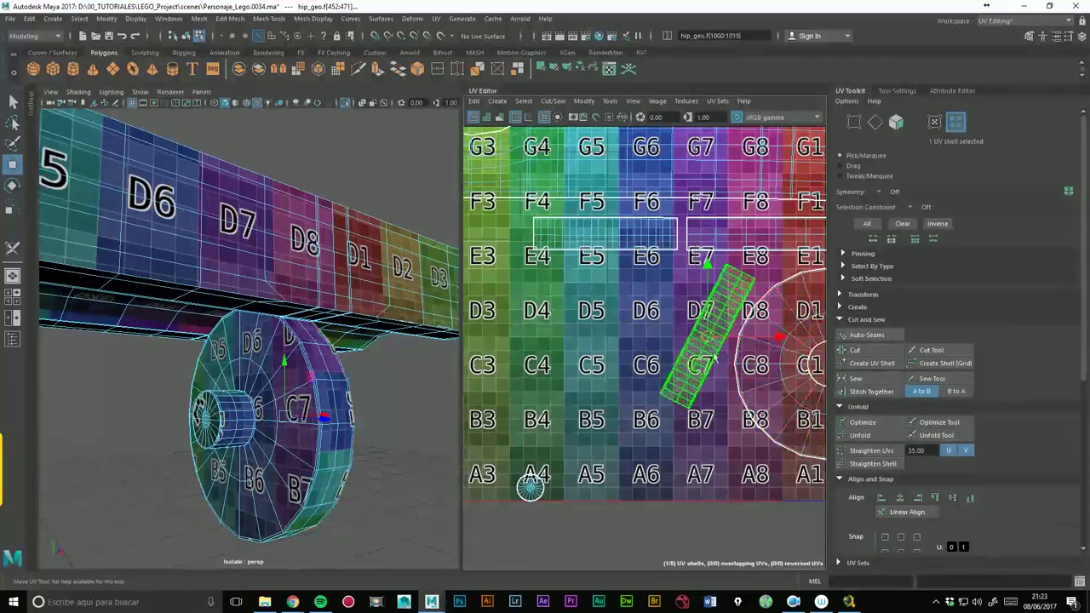
{"action": "middle_click", "coordinate": [600, 326]}
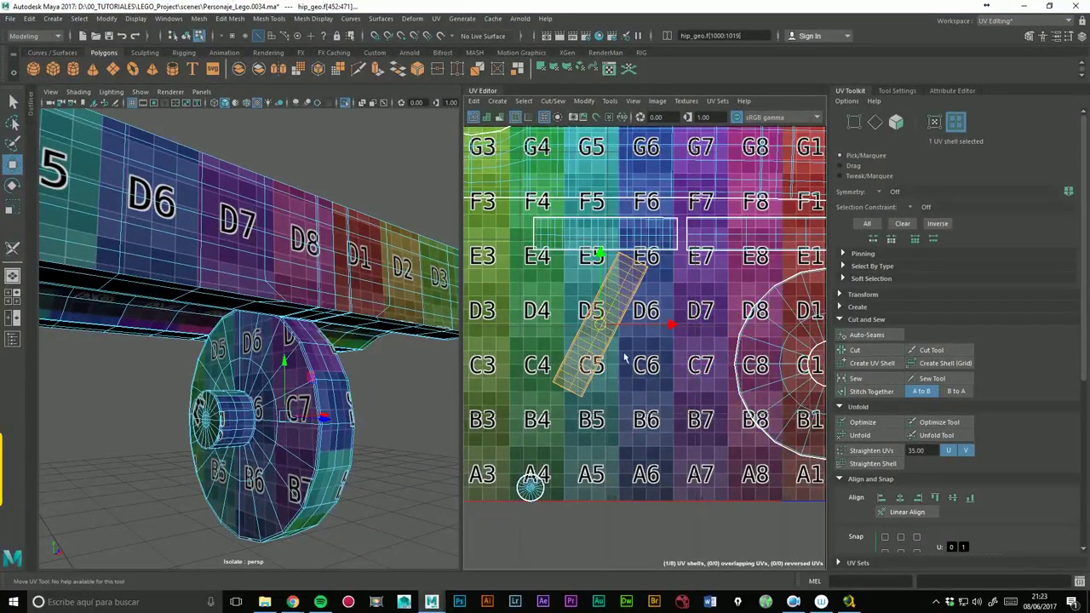
{"action": "left_click_drag", "start_coordinate": [672, 337], "coordinate": [692, 381]}
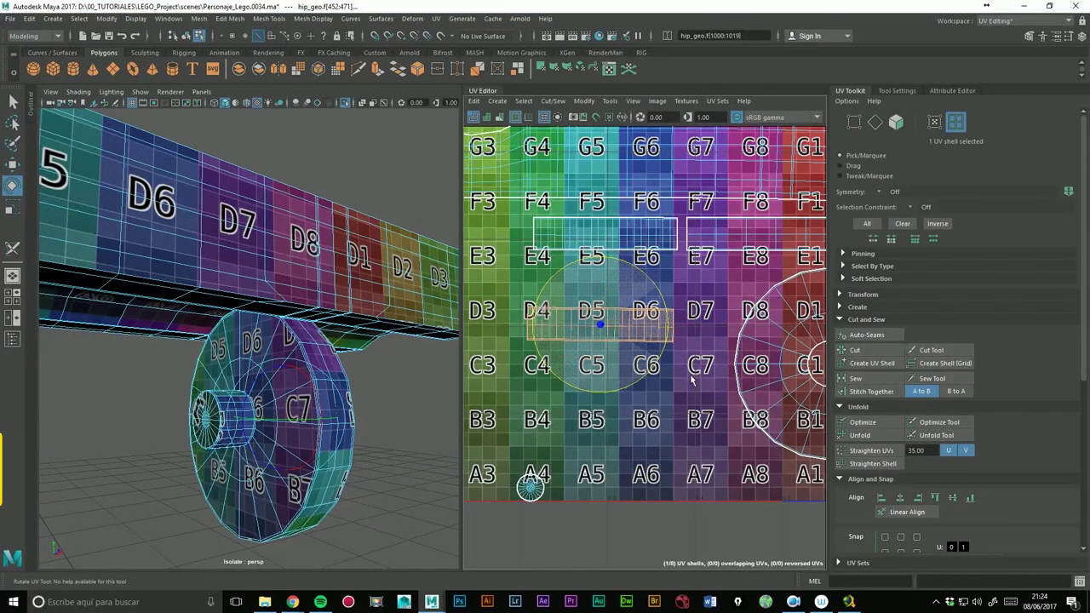
{"action": "key", "text": "w"}
{"action": "left_click_drag", "start_coordinate": [606, 333], "coordinate": [612, 284]}
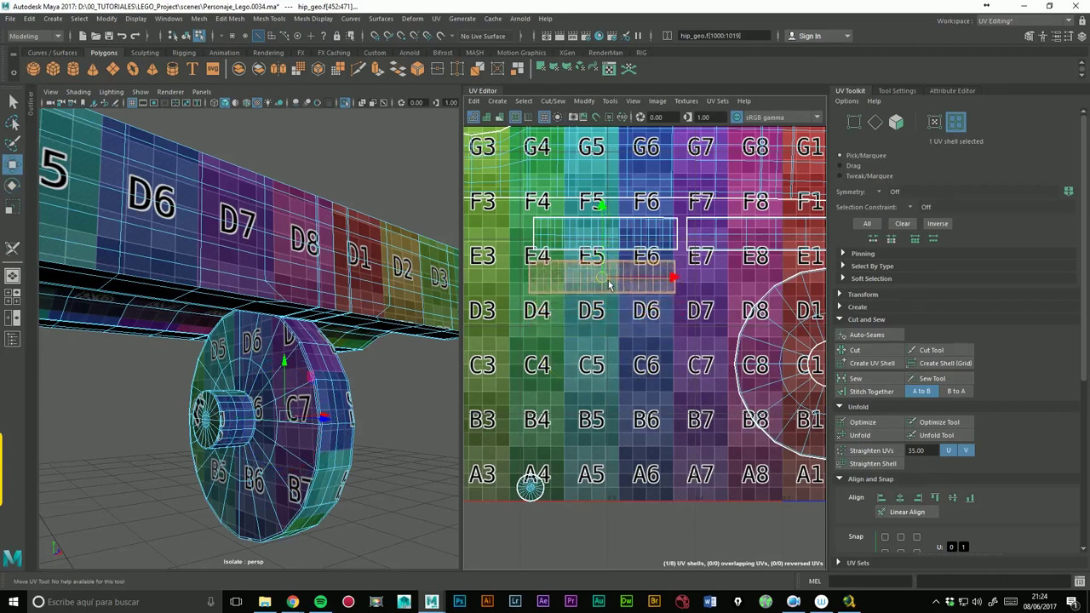
- Stitch the small cap circle shell together along its seam edge
{"action": "scroll", "coordinate": [634, 338], "scroll_direction": "down", "scroll_amount": 2}
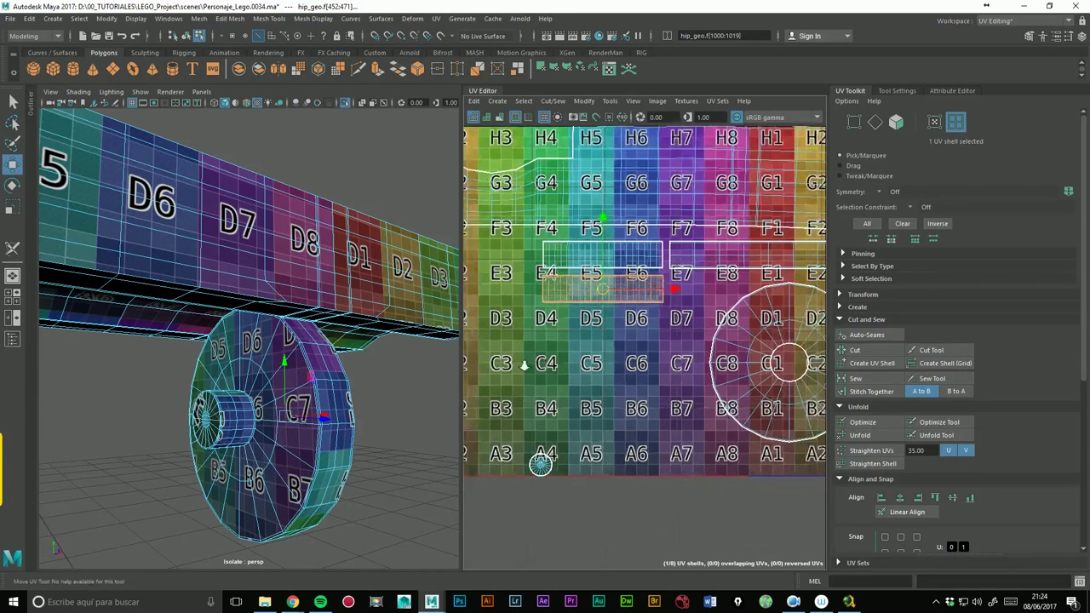
{"action": "scroll", "coordinate": [646, 371], "scroll_direction": "down", "scroll_amount": 1}
{"action": "scroll", "coordinate": [652, 461], "scroll_direction": "up", "scroll_amount": 2}
{"action": "scroll", "coordinate": [638, 350], "scroll_direction": "up", "scroll_amount": 3}
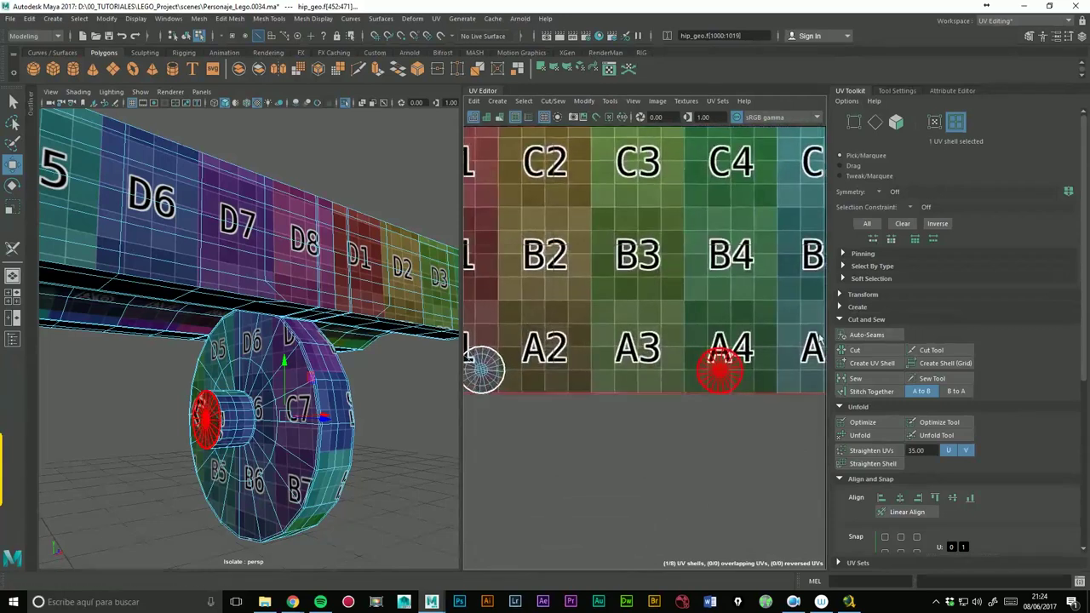
{"action": "right_click", "coordinate": [720, 354]}
{"action": "right_click_drag", "start_coordinate": [722, 352], "coordinate": [735, 334]}
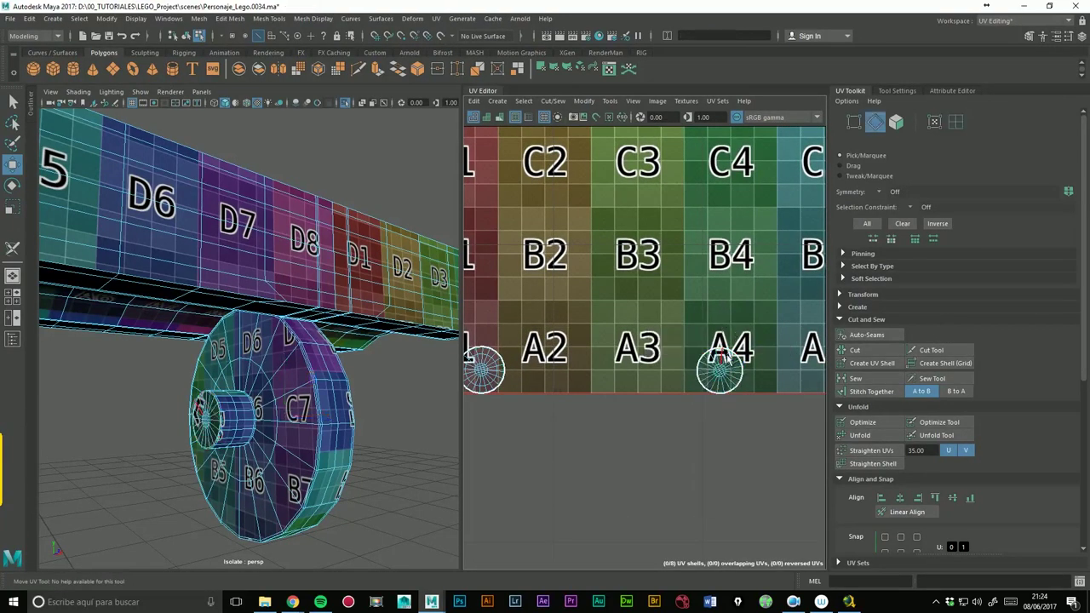
{"action": "scroll", "coordinate": [738, 318], "scroll_direction": "up", "scroll_amount": 1}
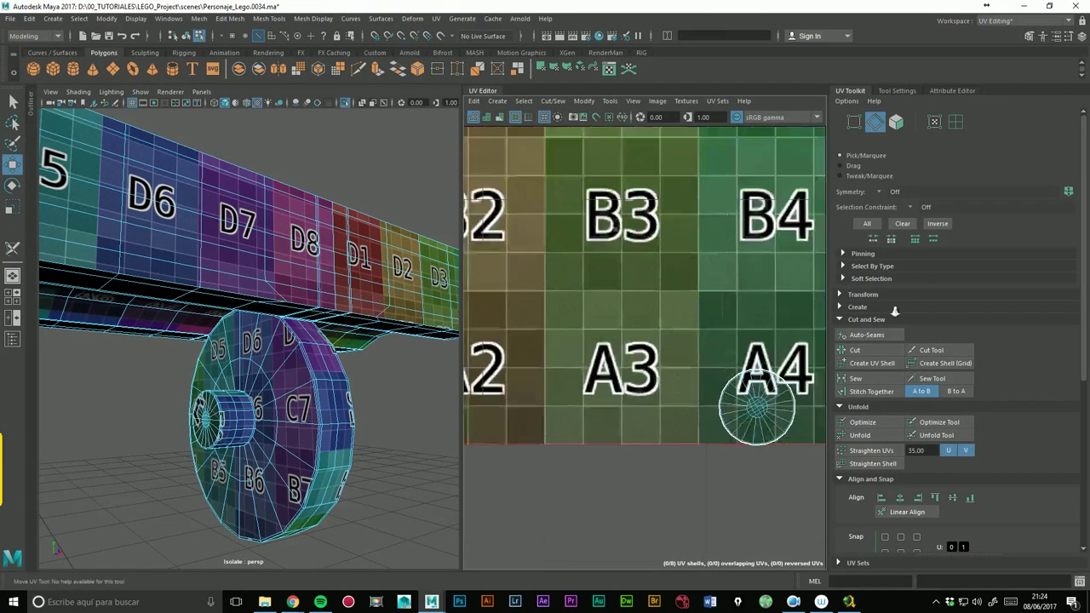
{"action": "scroll", "coordinate": [738, 318], "scroll_direction": "up", "scroll_amount": 2}
{"action": "scroll", "coordinate": [738, 317], "scroll_direction": "up", "scroll_amount": 2}
{"action": "left_click", "coordinate": [682, 386]}
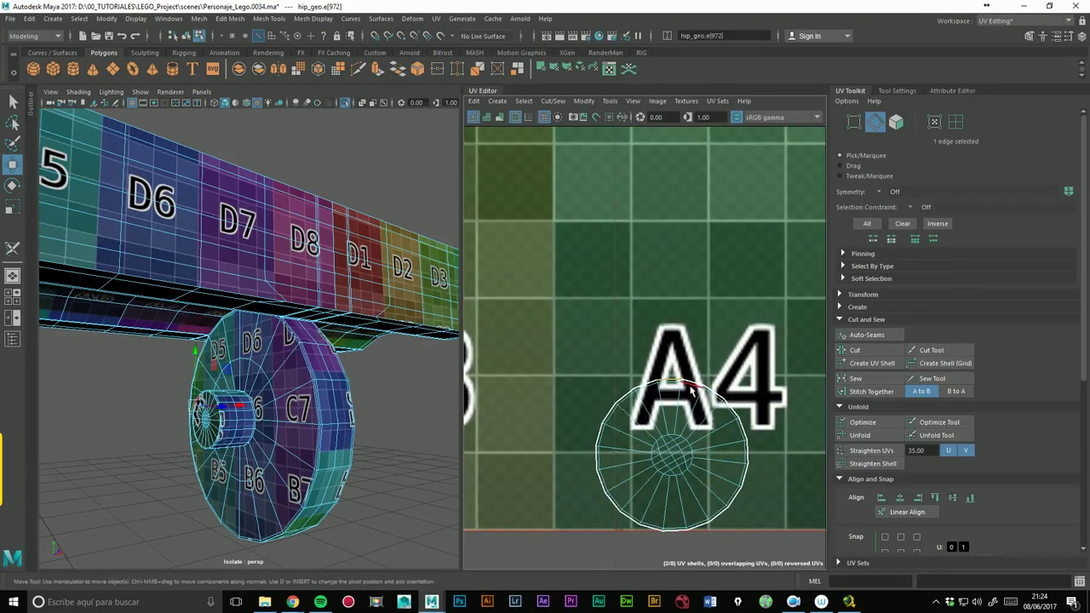
{"action": "left_click", "coordinate": [882, 392]}
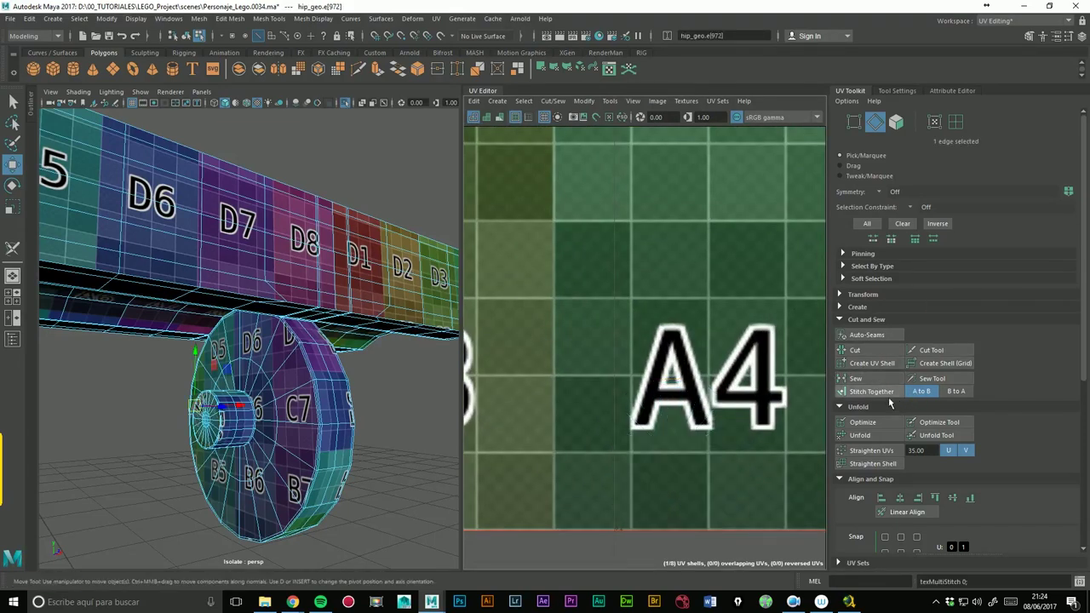
- Move the circular cap shell from E5 down to sit between D4 and C5
{"action": "scroll", "coordinate": [755, 303], "scroll_direction": "down", "scroll_amount": 2}
{"action": "scroll", "coordinate": [762, 245], "scroll_direction": "down", "scroll_amount": 1}
{"action": "scroll", "coordinate": [724, 298], "scroll_direction": "down", "scroll_amount": 2}
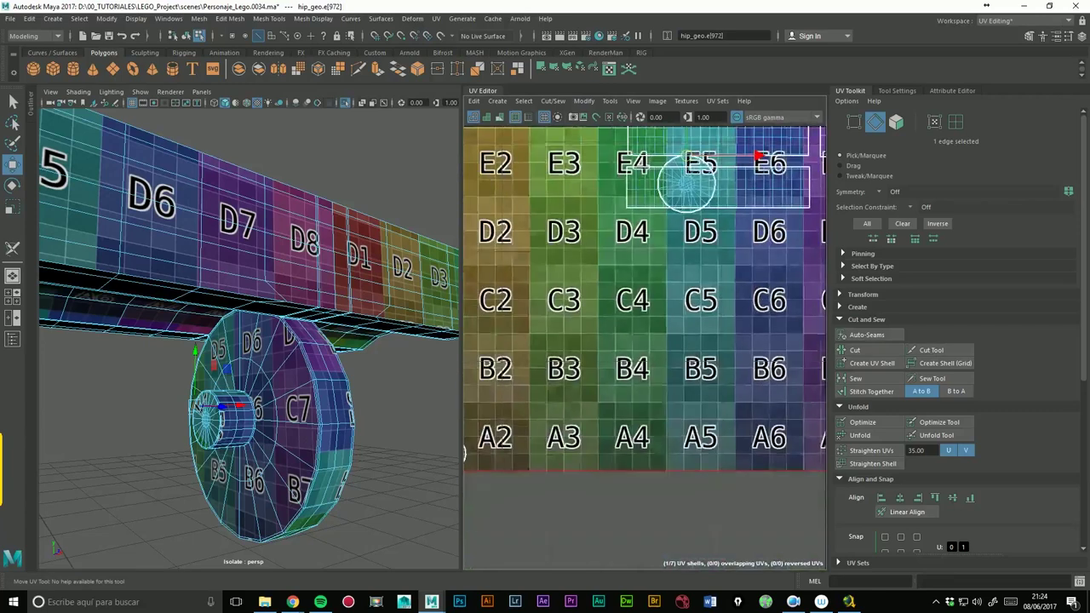
{"action": "scroll", "coordinate": [688, 348], "scroll_direction": "down", "scroll_amount": 1}
{"action": "scroll", "coordinate": [688, 348], "scroll_direction": "up", "scroll_amount": 1}
{"action": "scroll", "coordinate": [681, 255], "scroll_direction": "up", "scroll_amount": 2}
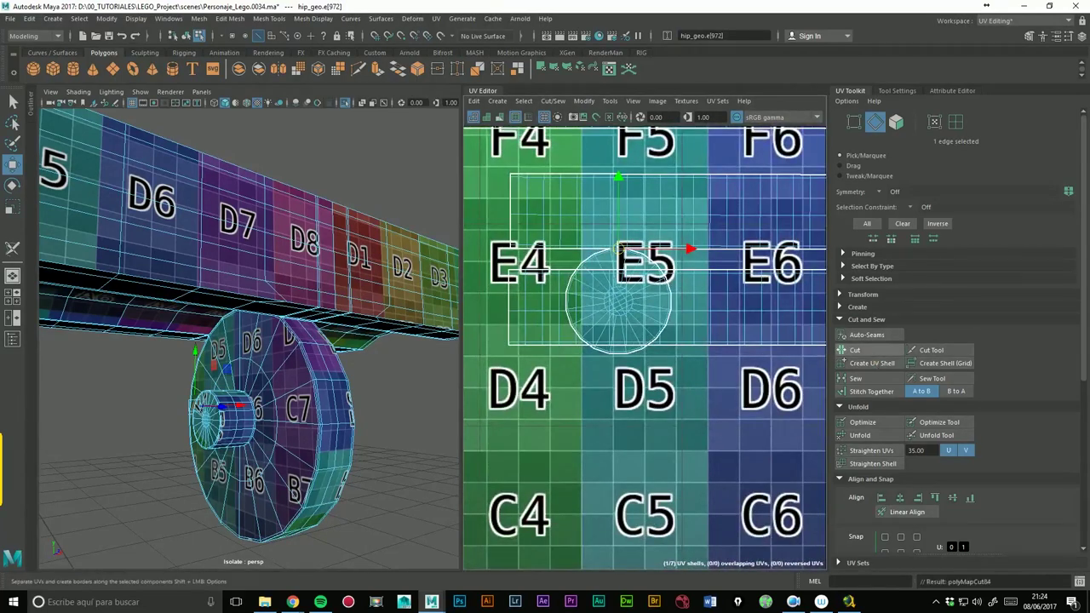
{"action": "left_click", "coordinate": [957, 123]}
{"action": "left_click", "coordinate": [628, 298]}
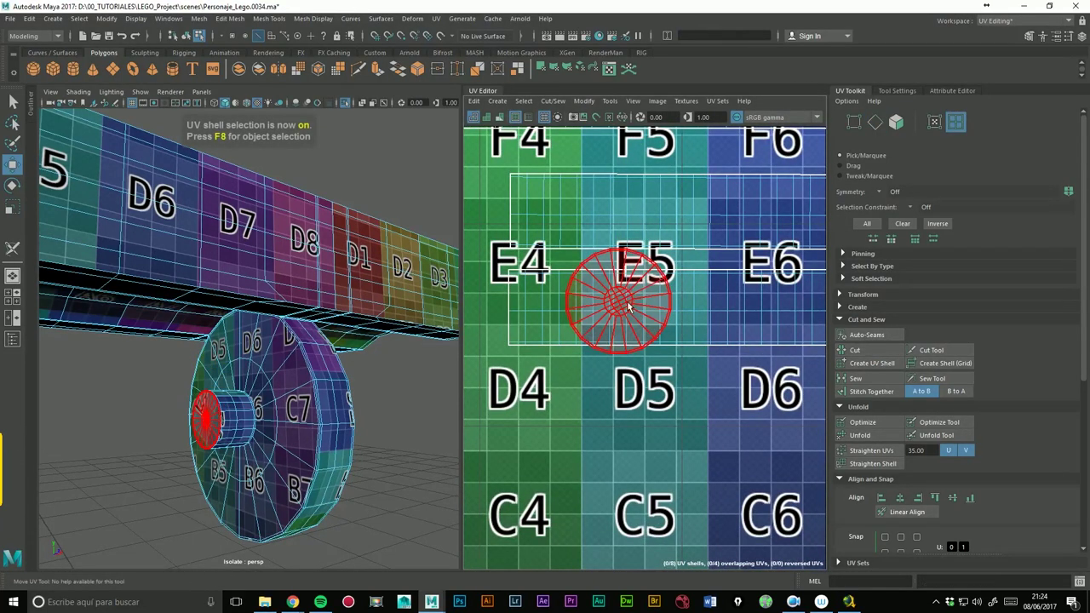
{"action": "left_click_drag", "start_coordinate": [628, 304], "coordinate": [592, 445]}
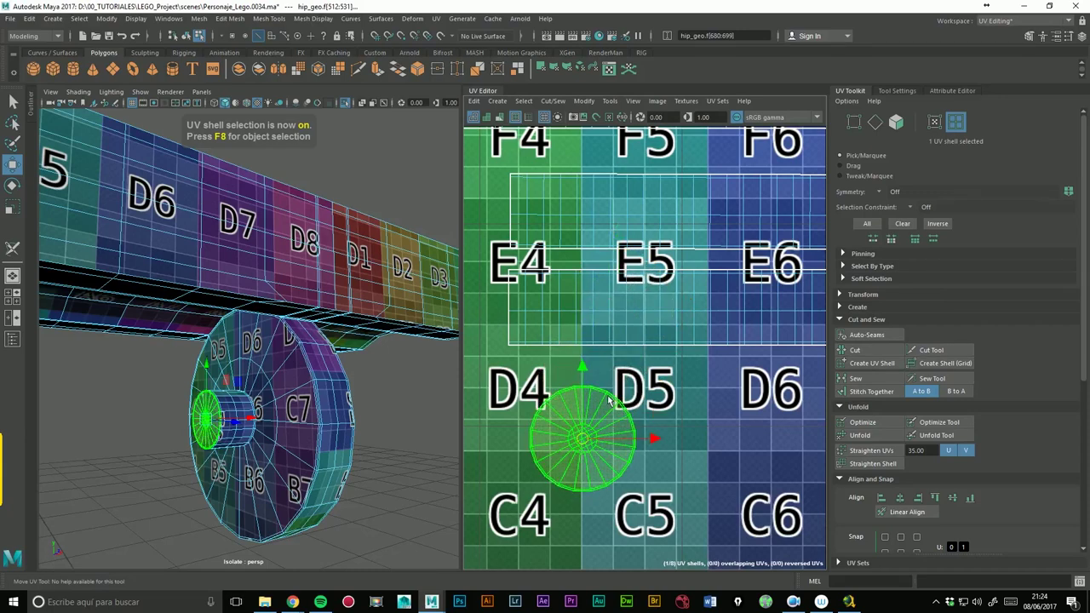
{"action": "left_click_drag", "start_coordinate": [391, 432], "coordinate": [386, 418], "text": "alt"}
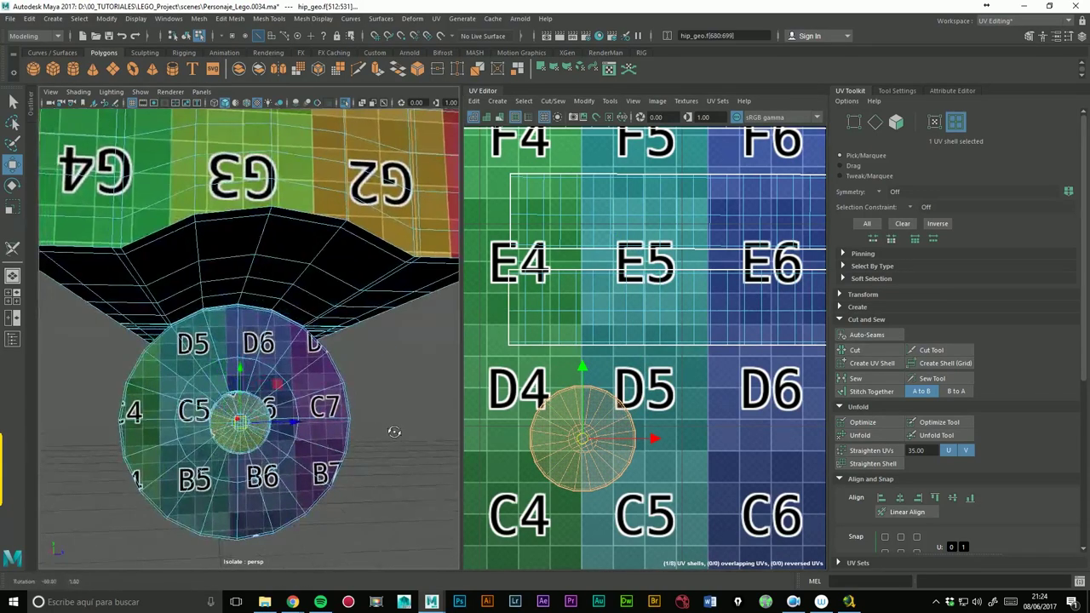
{"action": "scroll", "coordinate": [414, 378], "scroll_direction": "up", "scroll_amount": 2}
{"action": "scroll", "coordinate": [414, 377], "scroll_direction": "up", "scroll_amount": 1}
{"action": "scroll", "coordinate": [414, 378], "scroll_direction": "up", "scroll_amount": 2}
{"action": "scroll", "coordinate": [414, 377], "scroll_direction": "up", "scroll_amount": 1}
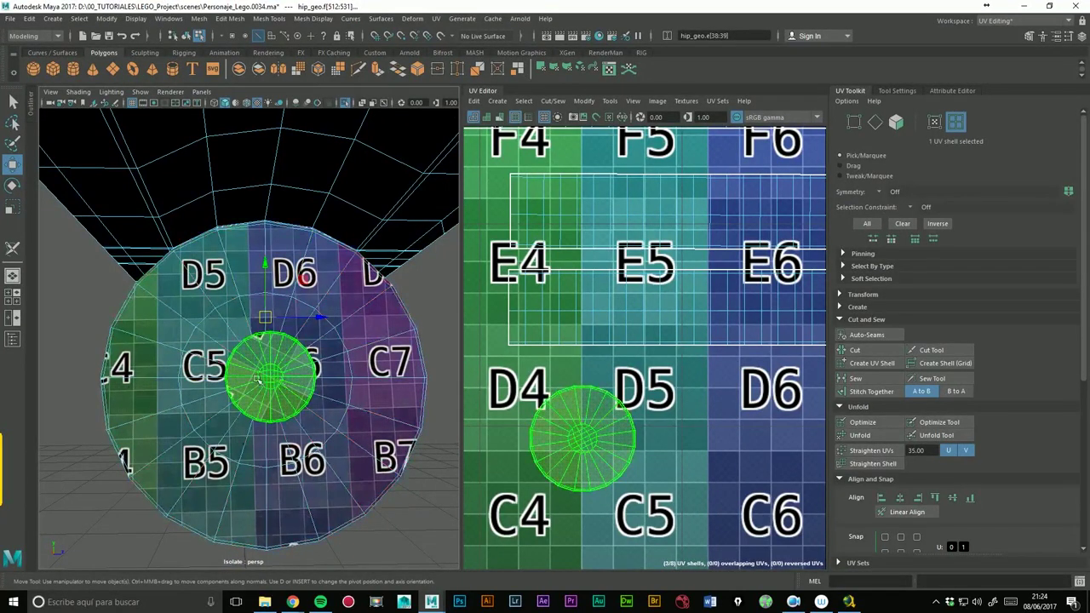
{"action": "scroll", "coordinate": [582, 419], "scroll_direction": "down", "scroll_amount": 4}
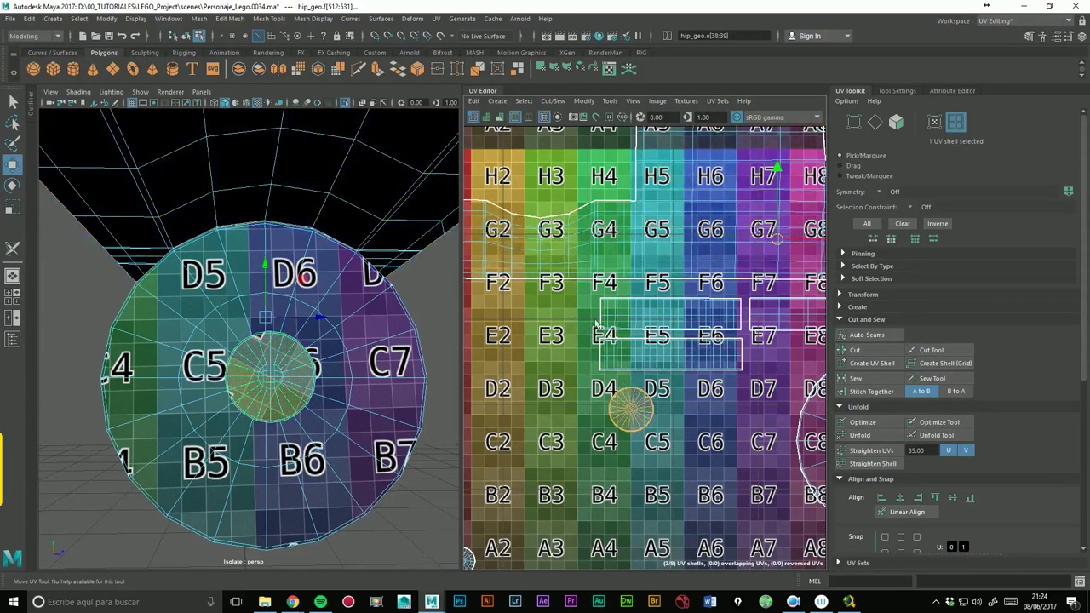
- Move the small circle shell near F3/E3 and stitch it onto the strip along their seam
{"action": "left_click_drag", "start_coordinate": [638, 412], "coordinate": [577, 318]}
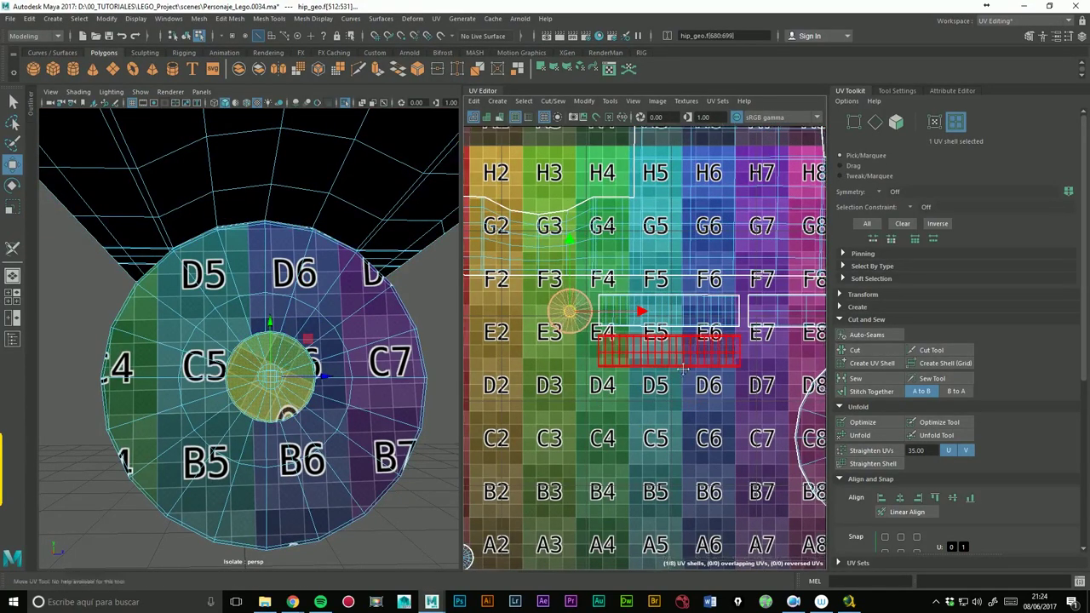
{"action": "middle_click_drag", "start_coordinate": [577, 318], "coordinate": [686, 217], "text": "alt"}
{"action": "scroll", "coordinate": [570, 456], "scroll_direction": "up", "scroll_amount": 3}
{"action": "right_click_drag", "start_coordinate": [633, 459], "coordinate": [634, 430]}
{"action": "left_click", "coordinate": [619, 452]}
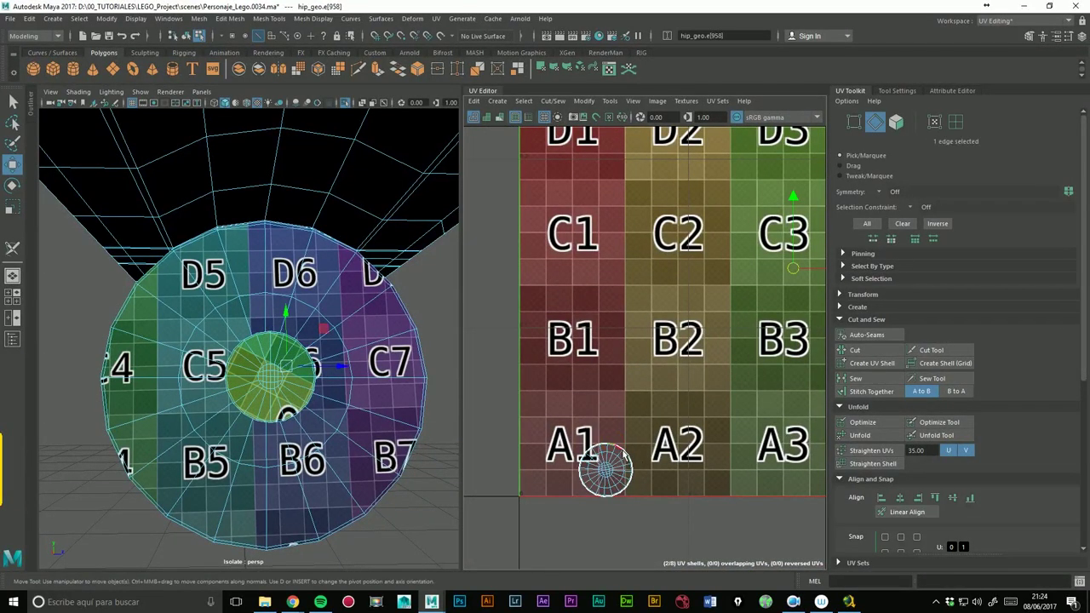
{"action": "left_click", "coordinate": [890, 392]}
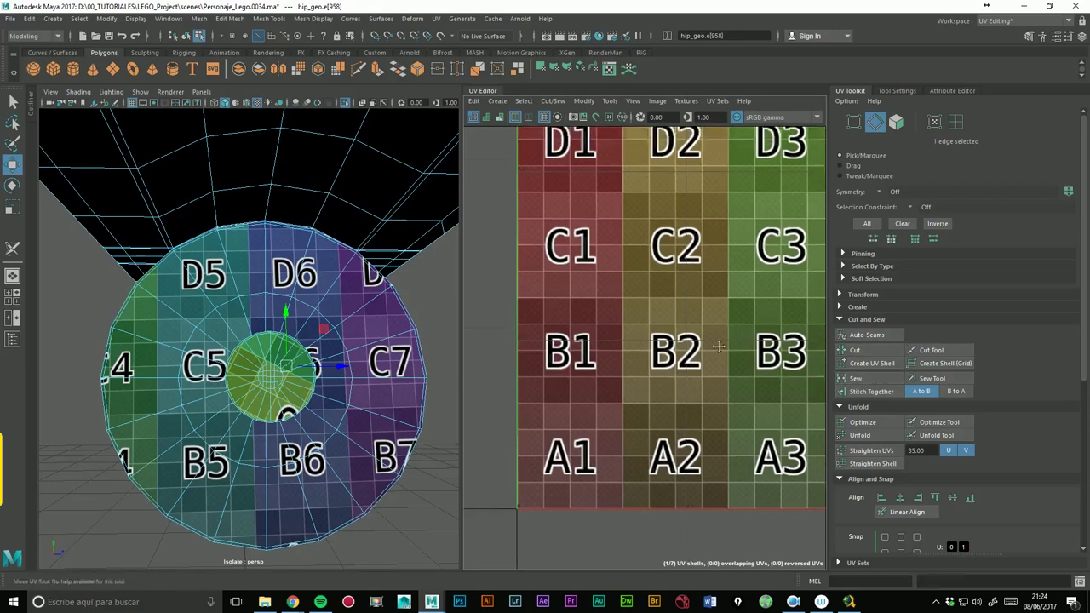
- Frame and select the merged strip-and-circle shell as a whole UV shell
{"action": "middle_click_drag", "start_coordinate": [794, 283], "coordinate": [548, 456], "text": "alt"}
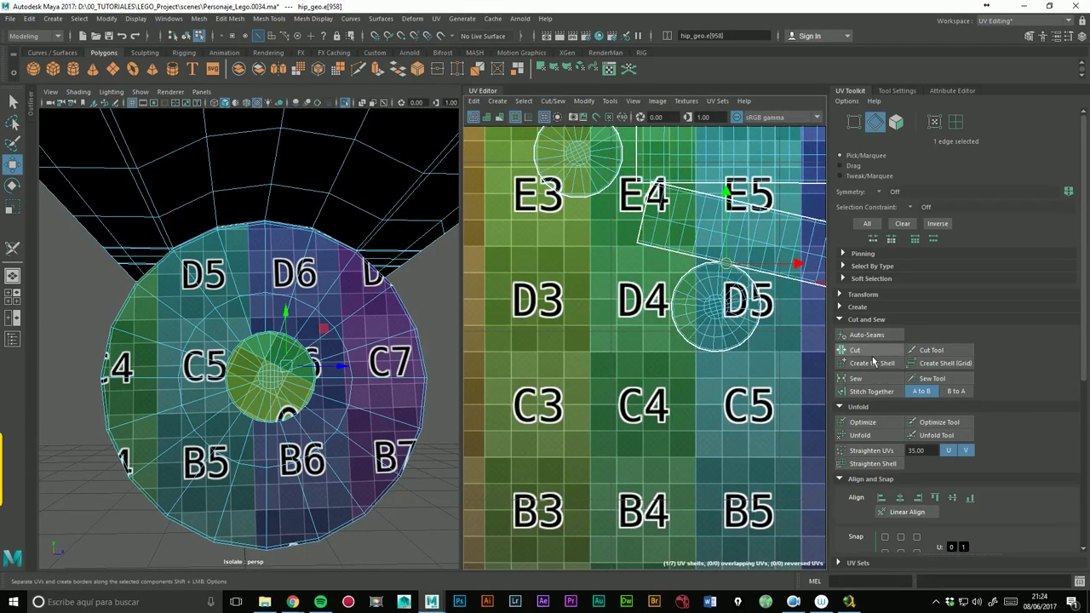
{"action": "scroll", "coordinate": [679, 383], "scroll_direction": "down", "scroll_amount": 5}
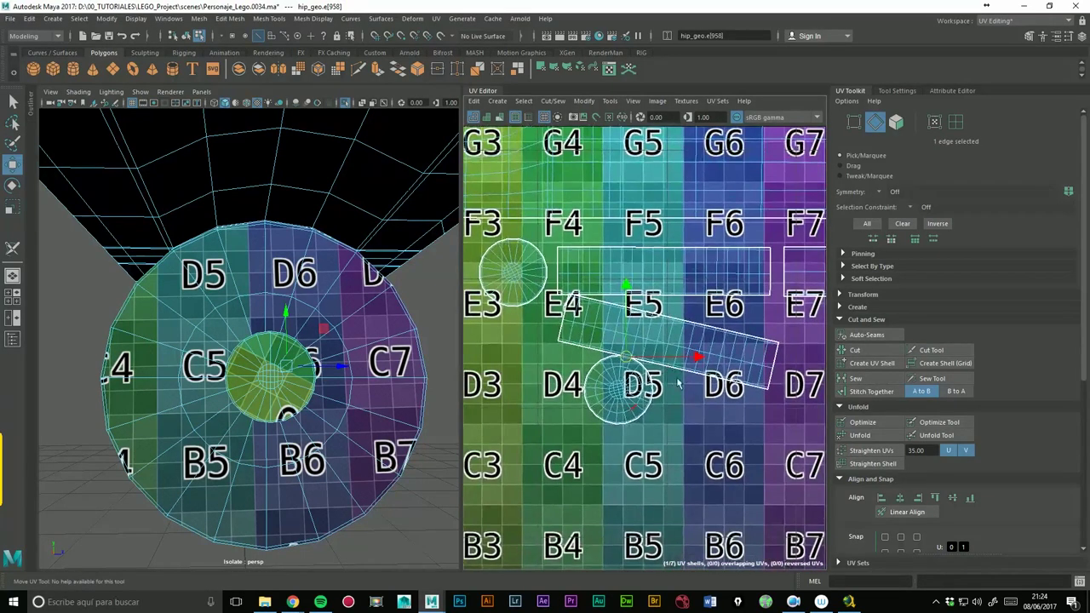
{"action": "middle_click_drag", "start_coordinate": [679, 383], "coordinate": [673, 385], "text": "alt"}
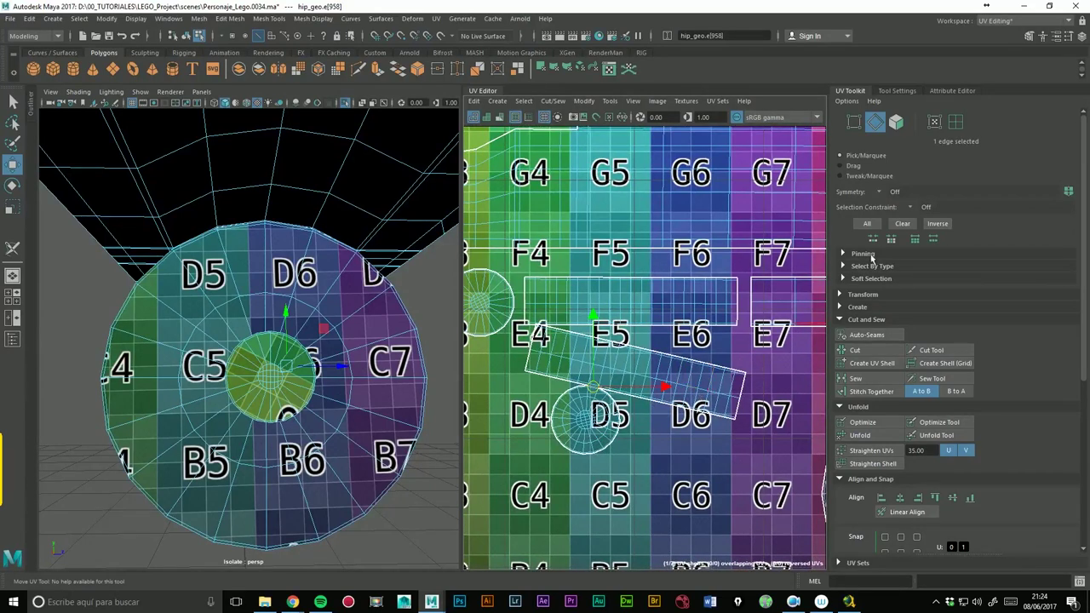
{"action": "left_click", "coordinate": [956, 122]}
{"action": "left_click", "coordinate": [584, 414]}
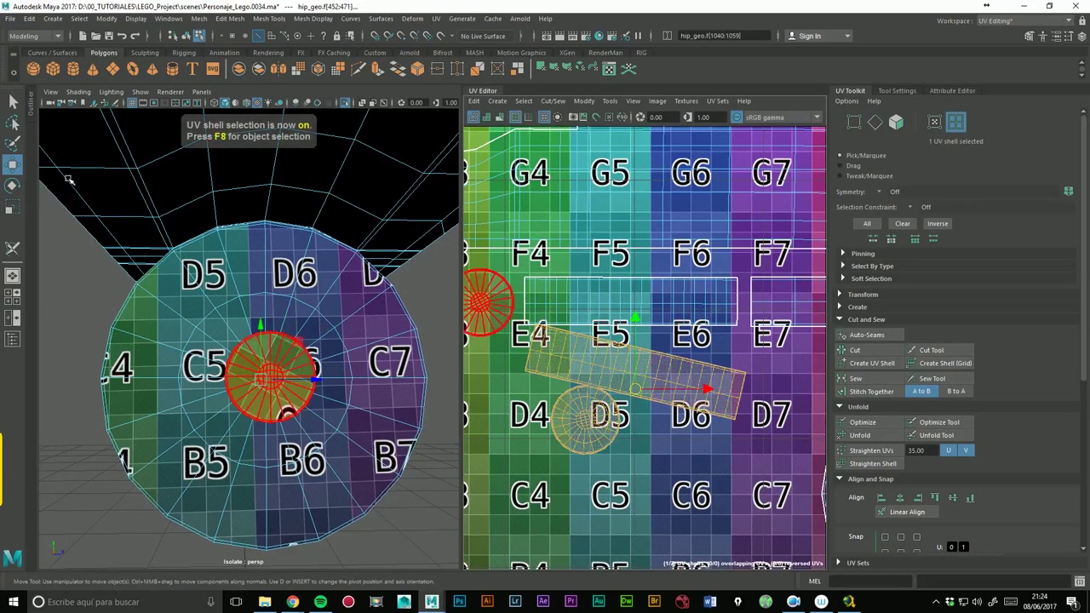
- Rotate the tilted shell level and stitch the second circle onto its strip
{"action": "key", "text": "e"}
{"action": "left_click_drag", "start_coordinate": [686, 351], "coordinate": [675, 339]}
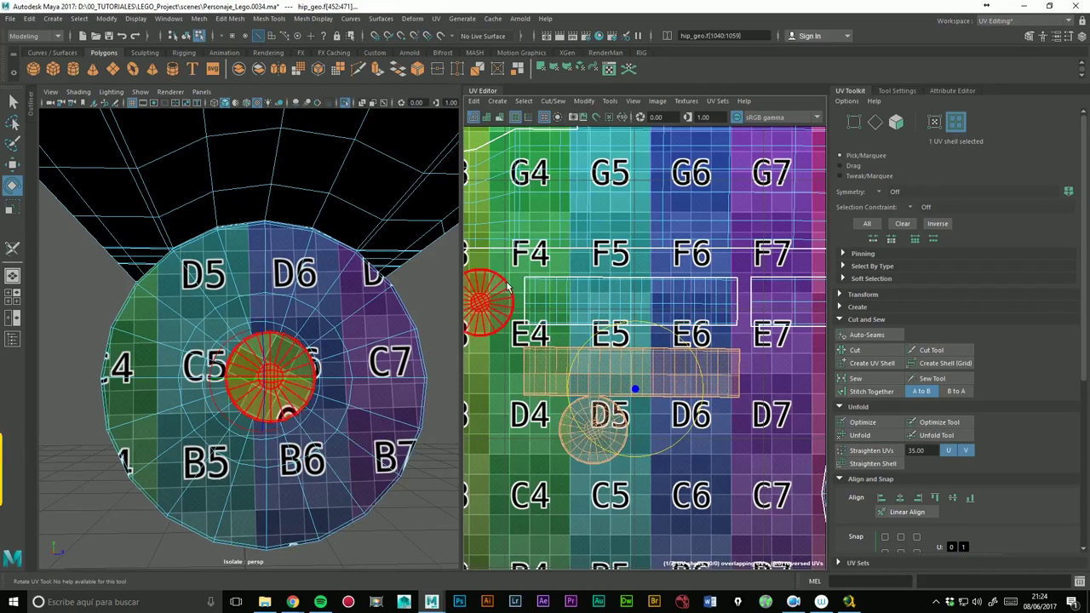
{"action": "key", "text": "F10"}
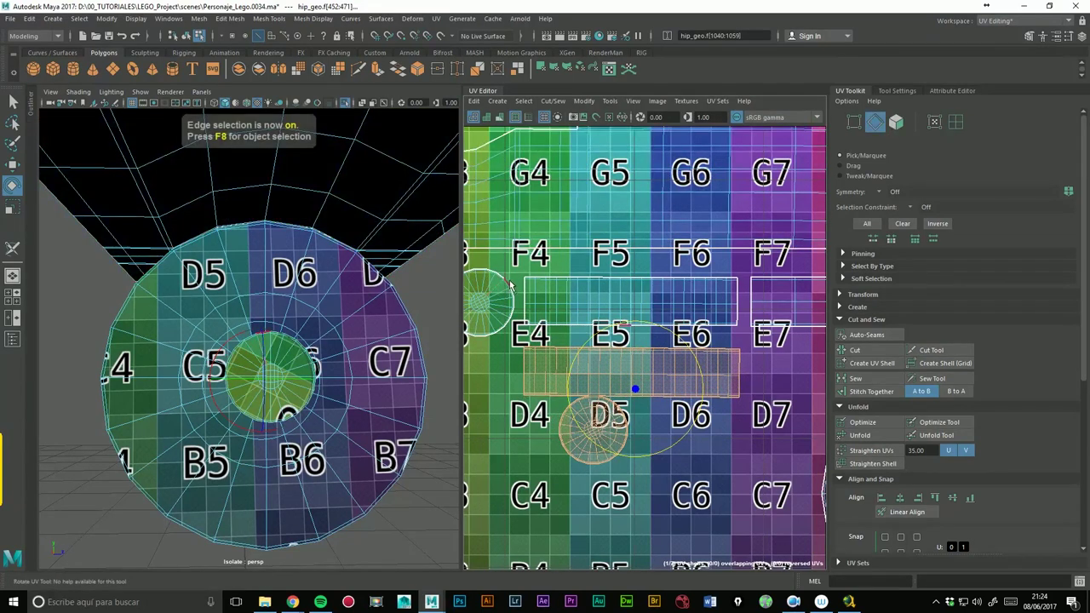
{"action": "left_click", "coordinate": [771, 281]}
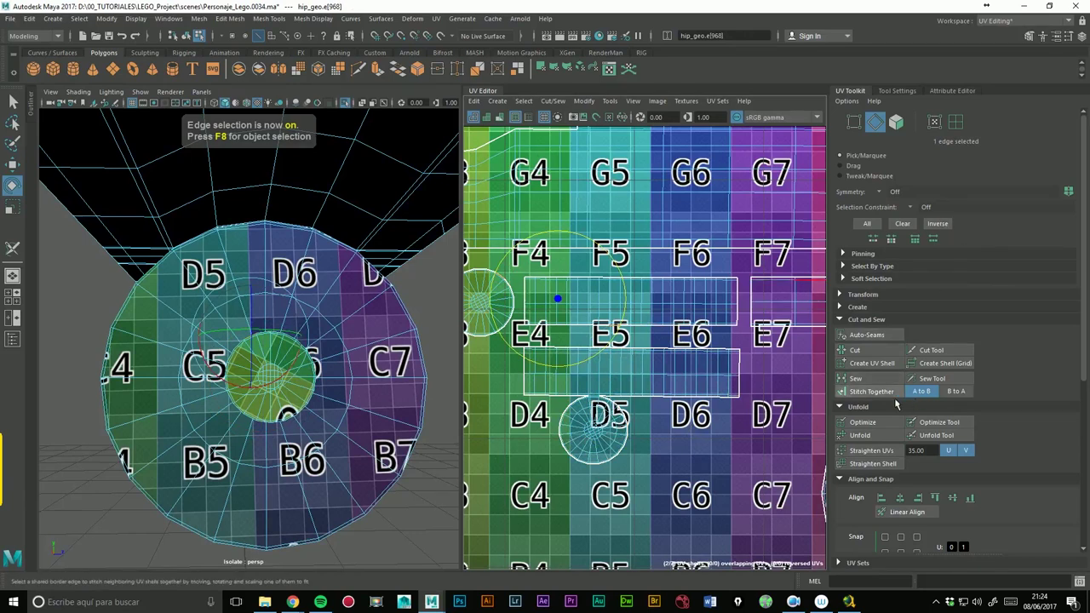
{"action": "left_click", "coordinate": [871, 391]}
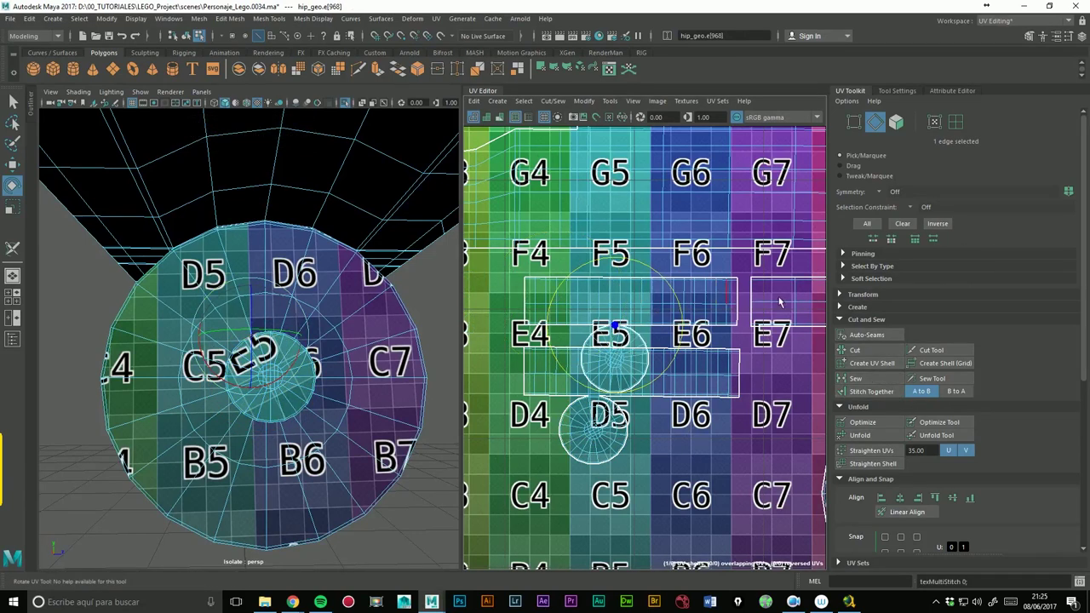
- Move one circle shell from E5 to E2 and the other from D5 up to E5
{"action": "left_click", "coordinate": [956, 122]}
{"action": "middle_click_drag", "start_coordinate": [708, 303], "coordinate": [856, 285], "text": "alt"}
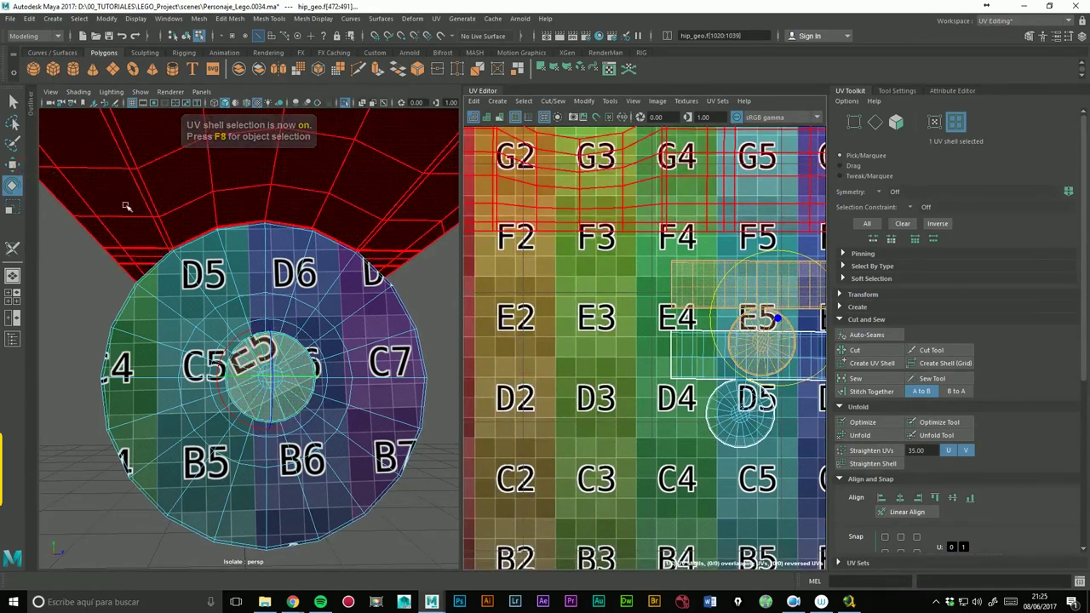
{"action": "left_click", "coordinate": [12, 165]}
{"action": "scroll", "coordinate": [714, 304], "scroll_direction": "down", "scroll_amount": 3}
{"action": "left_click_drag", "start_coordinate": [761, 317], "coordinate": [604, 317]}
{"action": "middle_click_drag", "start_coordinate": [757, 346], "coordinate": [661, 368], "text": "alt"}
{"action": "mouse_move", "coordinate": [662, 395]}
{"action": "left_mouse_down"}
{"action": "mouse_move", "coordinate": [664, 327]}
{"action": "mouse_move", "coordinate": [657, 340]}
{"action": "left_mouse_up"}
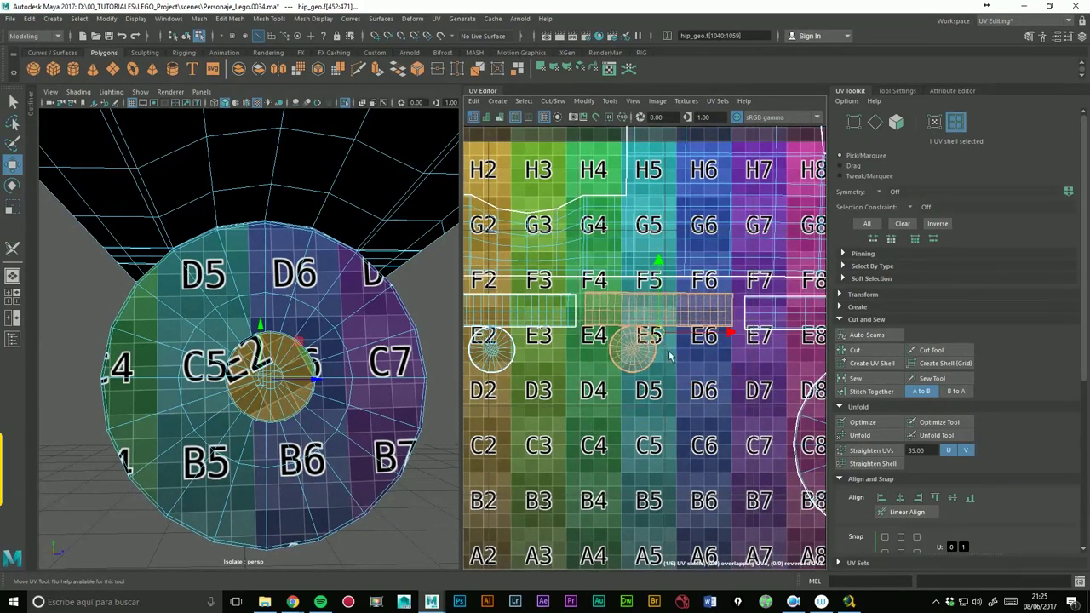
{"action": "scroll", "coordinate": [692, 361], "scroll_direction": "down", "scroll_amount": 1}
{"action": "scroll", "coordinate": [692, 361], "scroll_direction": "down", "scroll_amount": 2}
- Return to object mode, deselect, and turn off isolation to show the whole Lego character
{"action": "scroll", "coordinate": [692, 360], "scroll_direction": "down", "scroll_amount": 2}
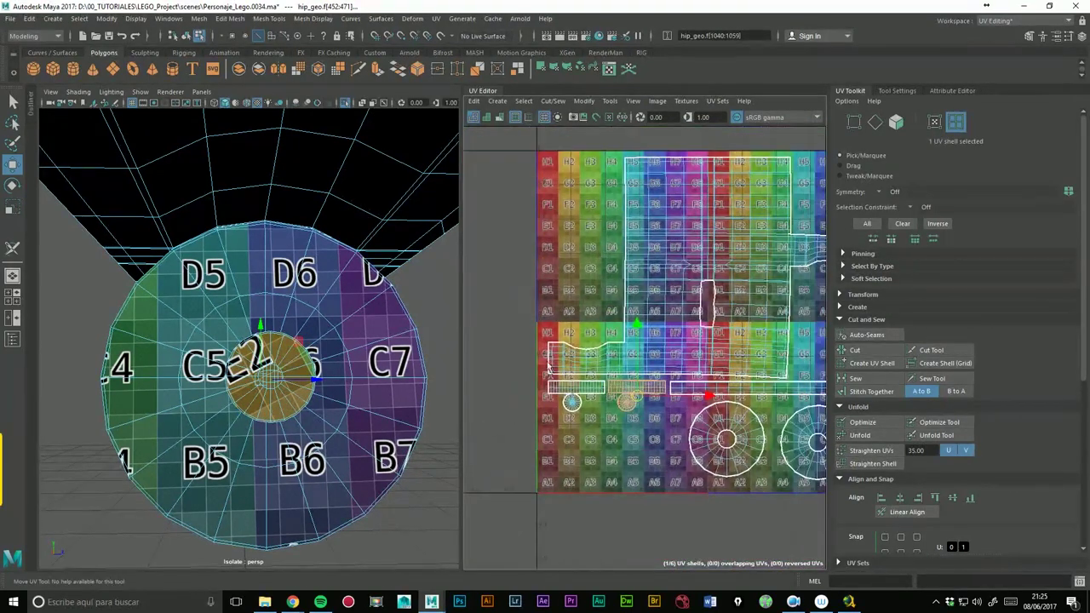
{"action": "right_click_drag", "start_coordinate": [401, 315], "coordinate": [418, 267]}
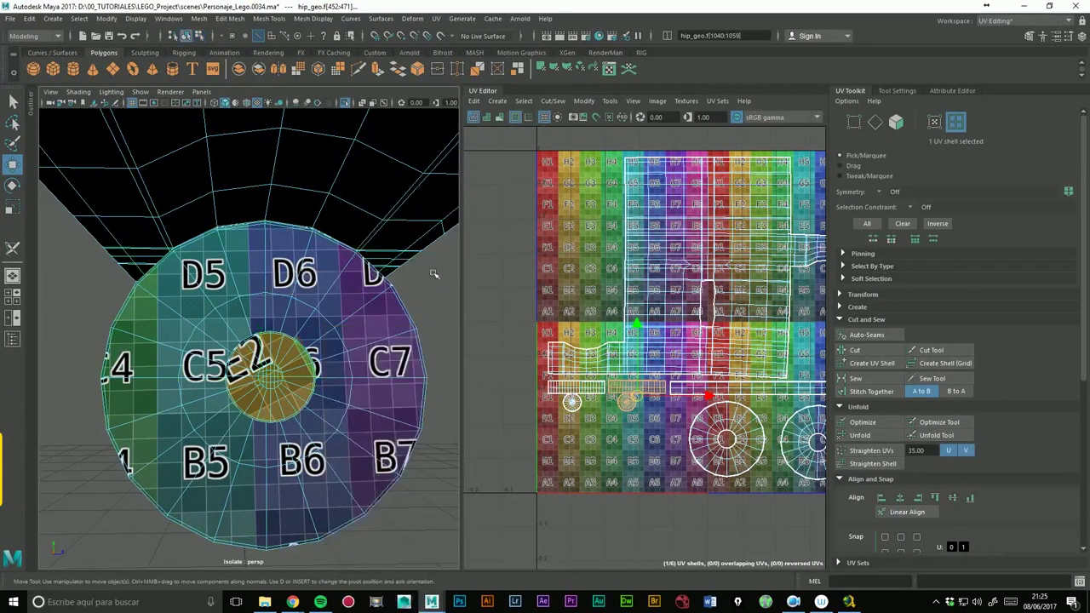
{"action": "key", "text": "f"}
{"action": "left_click_drag", "start_coordinate": [341, 284], "coordinate": [240, 319], "text": "alt"}
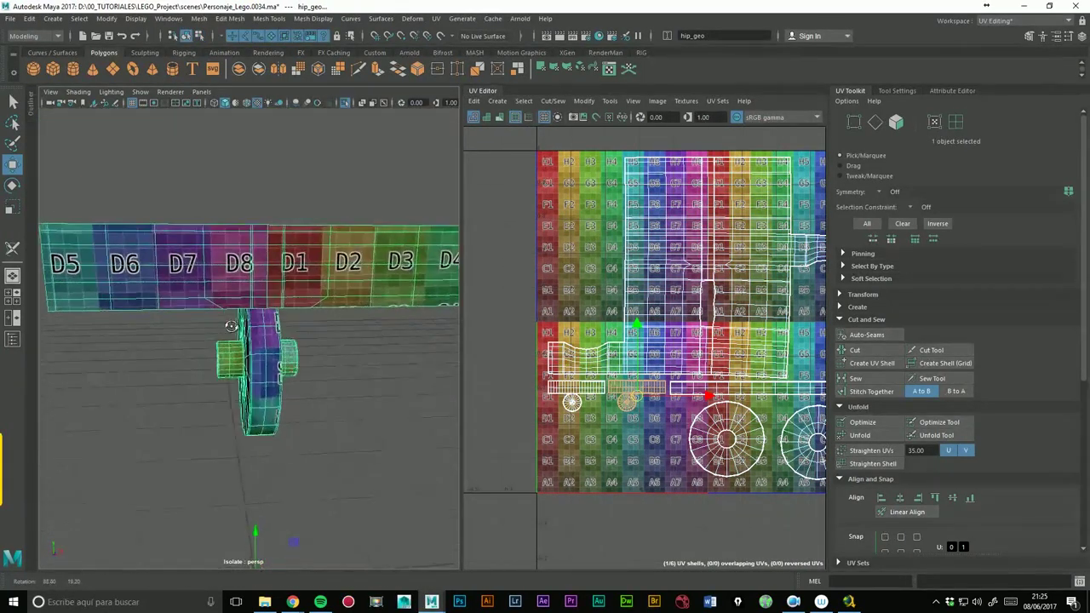
{"action": "left_click", "coordinate": [372, 324]}
{"action": "scroll", "coordinate": [372, 324], "scroll_direction": "down", "scroll_amount": 5}
{"action": "mouse_move", "coordinate": [328, 292]}
{"action": "left_mouse_down", "text": "alt"}
{"action": "mouse_move", "coordinate": [347, 327]}
{"action": "mouse_move", "coordinate": [322, 341]}
{"action": "left_mouse_up", "text": "alt"}
{"action": "left_click", "coordinate": [345, 102]}
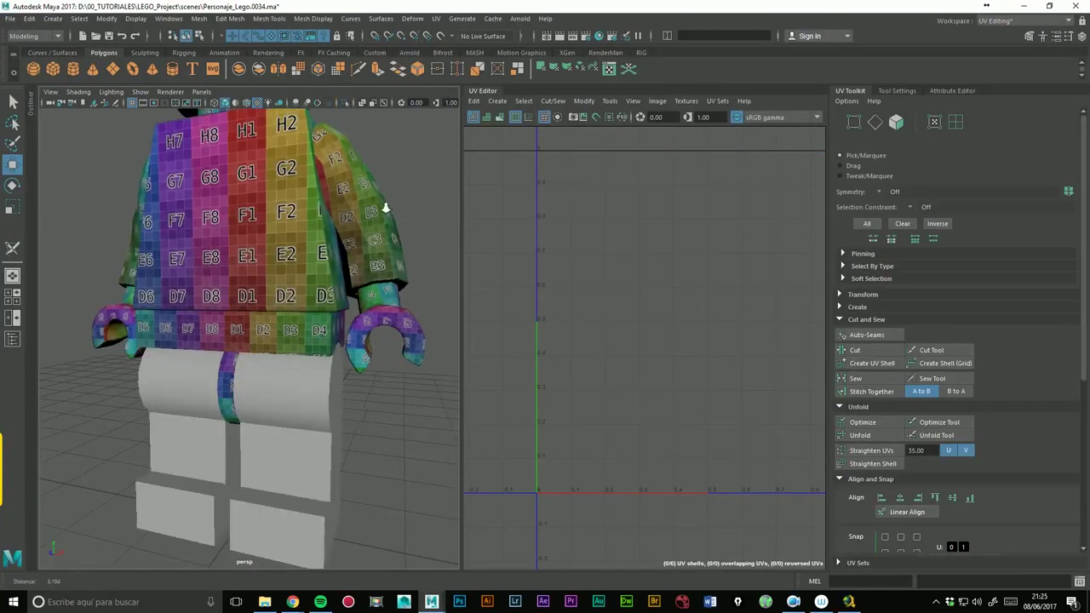
- Save the scene as Personaje_Lego.0035.ma
{"action": "scroll", "coordinate": [324, 283], "scroll_direction": "down", "scroll_amount": 3}
{"action": "left_click_drag", "start_coordinate": [324, 284], "coordinate": [252, 187], "text": "alt"}
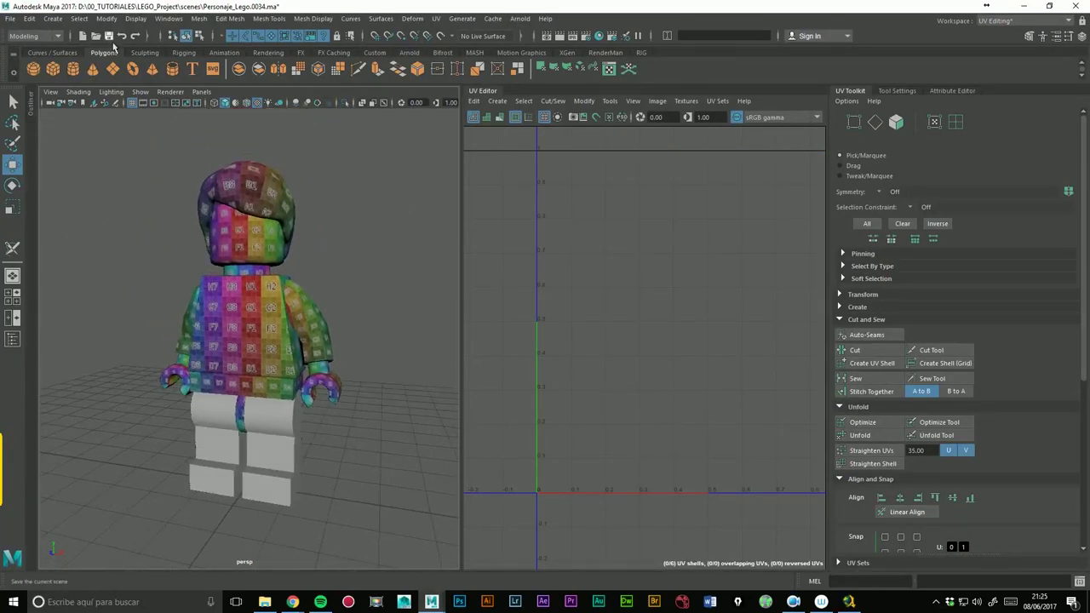
{"action": "left_click", "coordinate": [11, 19]}
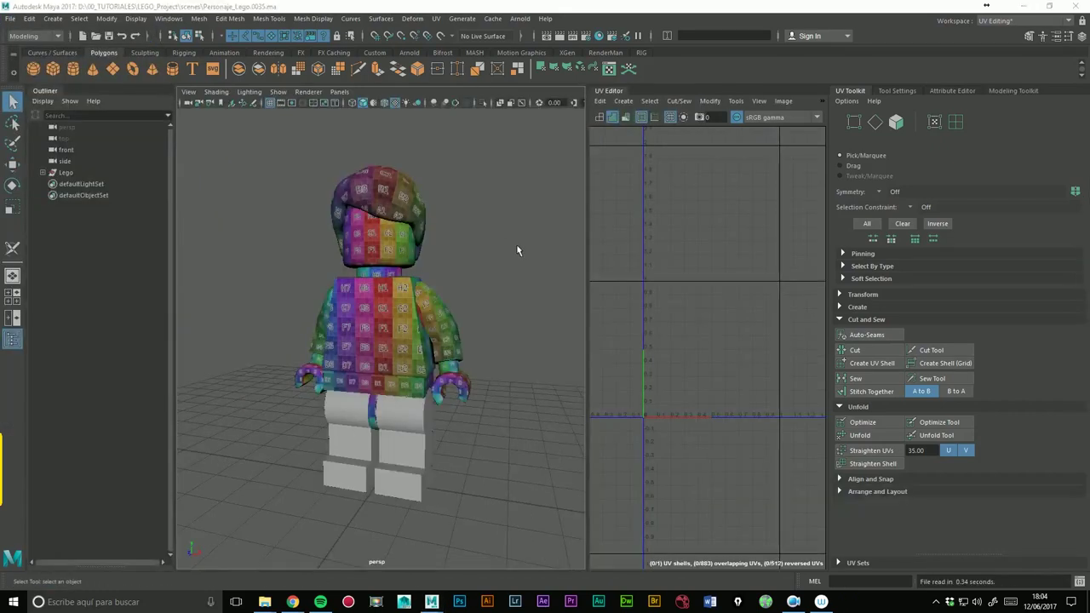
- Select the left leg (leg_l_lego) and isolate it in the viewport
{"action": "left_click", "coordinate": [383, 443]}
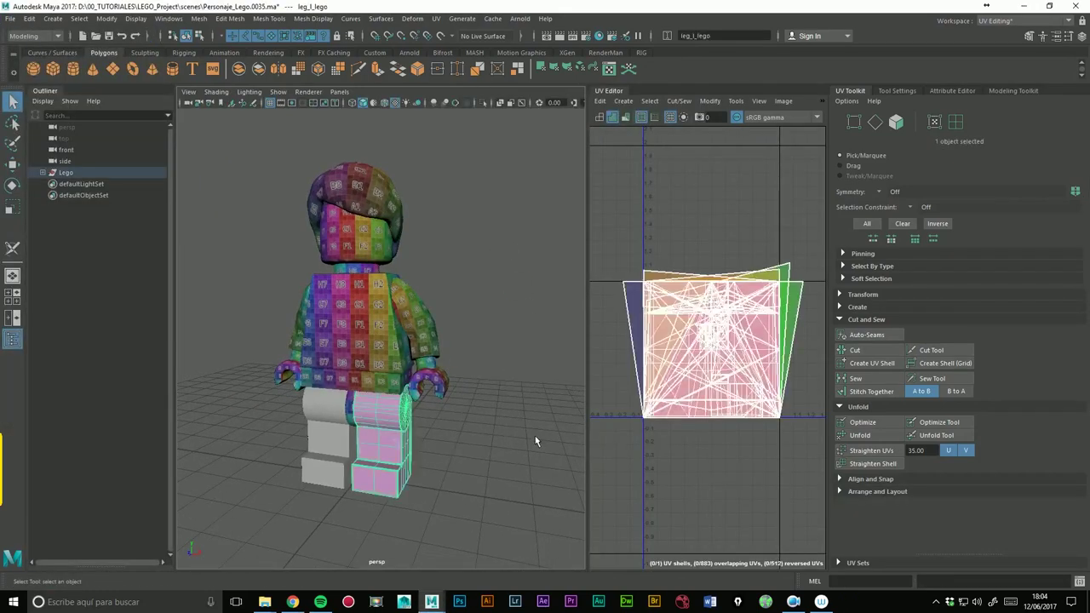
{"action": "left_click_drag", "start_coordinate": [535, 431], "coordinate": [423, 434], "text": "alt"}
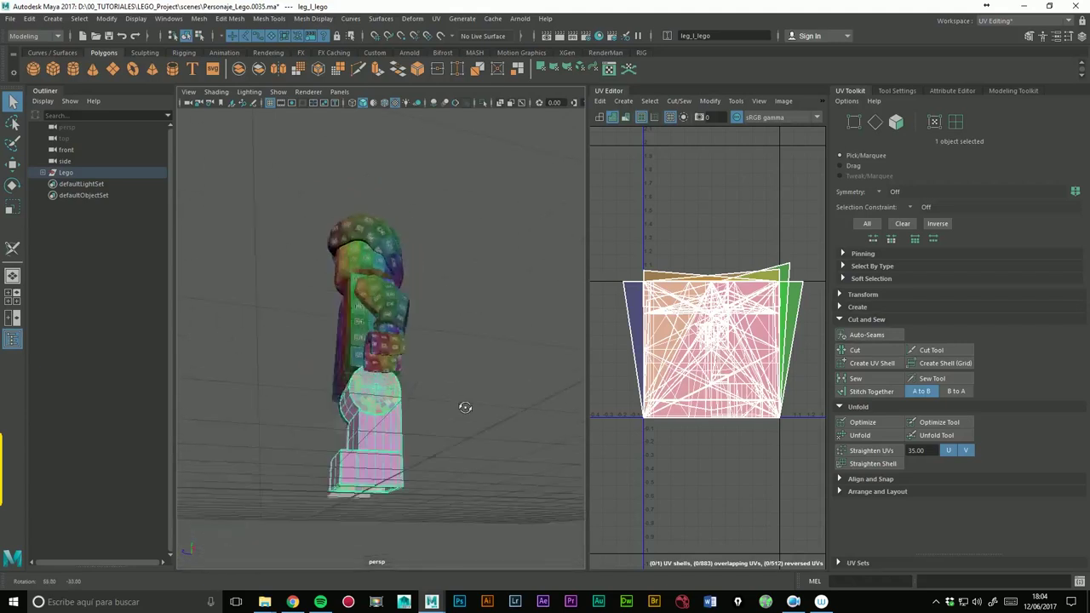
{"action": "left_click_drag", "start_coordinate": [454, 320], "coordinate": [507, 191], "text": "alt"}
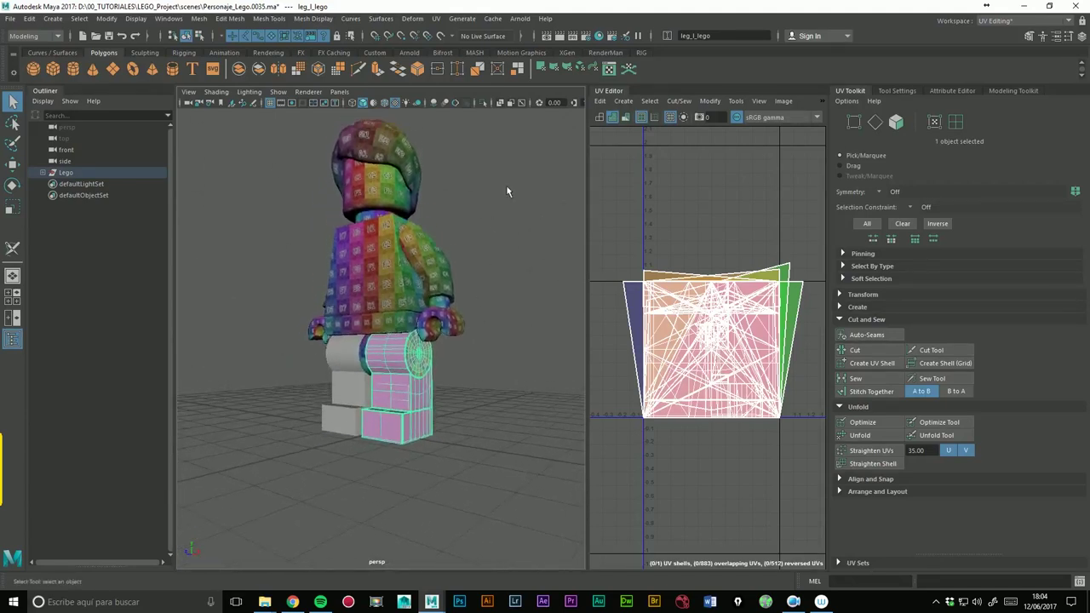
{"action": "left_click", "coordinate": [483, 103]}
- Tumble around the isolated leg from front, underside and side, then show the whole model again
{"action": "mouse_move", "coordinate": [462, 366]}
{"action": "left_mouse_down", "text": "alt"}
{"action": "mouse_move", "coordinate": [401, 362]}
{"action": "mouse_move", "coordinate": [349, 302]}
{"action": "mouse_move", "coordinate": [477, 328]}
{"action": "left_mouse_up", "text": "alt"}
{"action": "scroll", "coordinate": [409, 340], "scroll_direction": "up", "scroll_amount": 5}
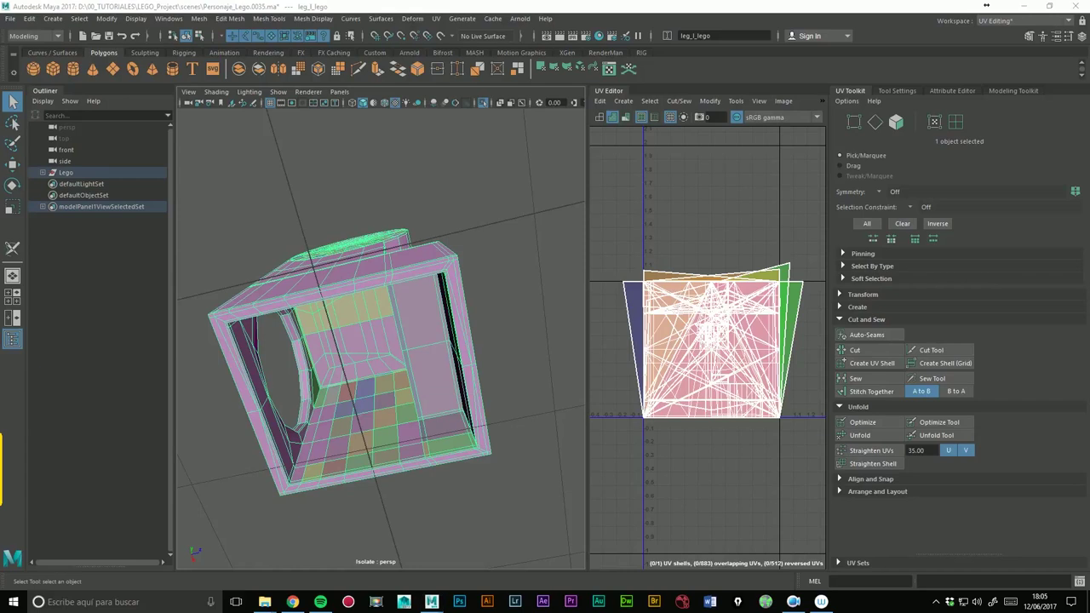
{"action": "left_click_drag", "start_coordinate": [555, 345], "coordinate": [308, 454], "text": "alt"}
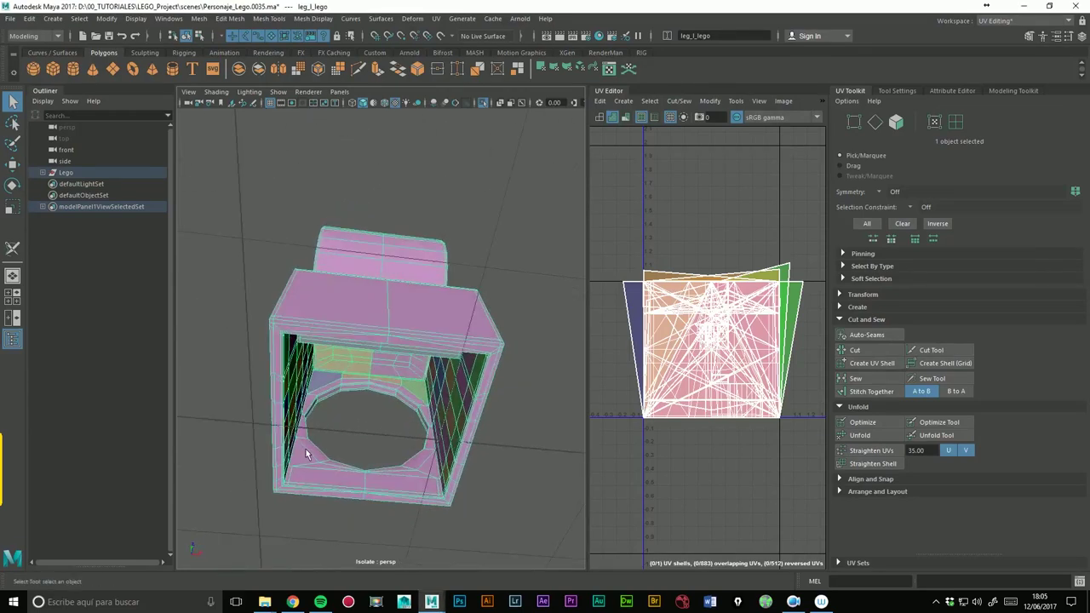
{"action": "left_click_drag", "start_coordinate": [443, 413], "coordinate": [438, 418], "text": "alt"}
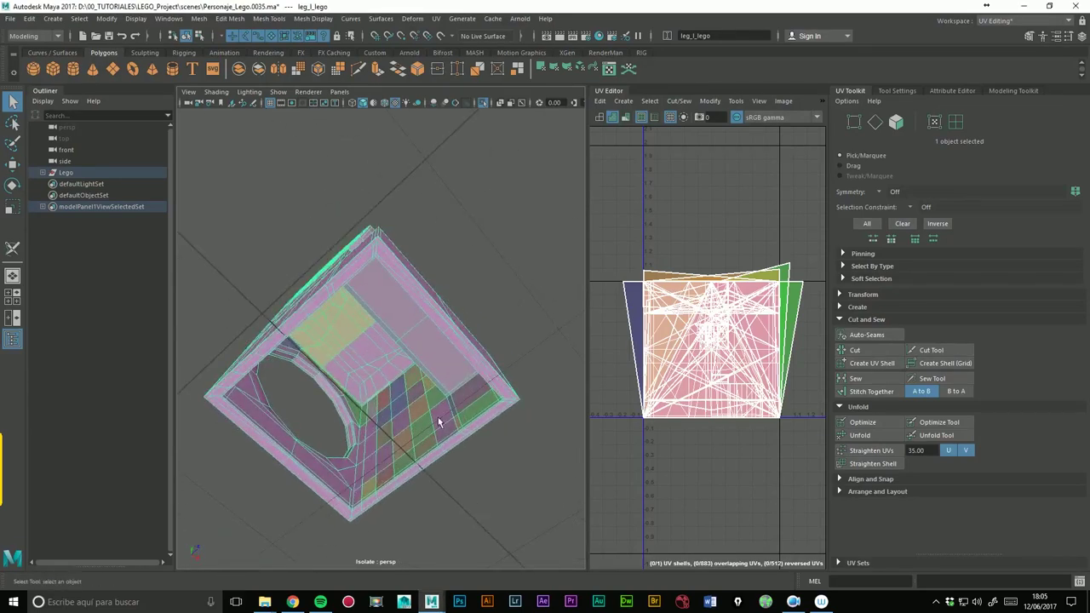
{"action": "left_click_drag", "start_coordinate": [359, 331], "coordinate": [480, 298], "text": "alt"}
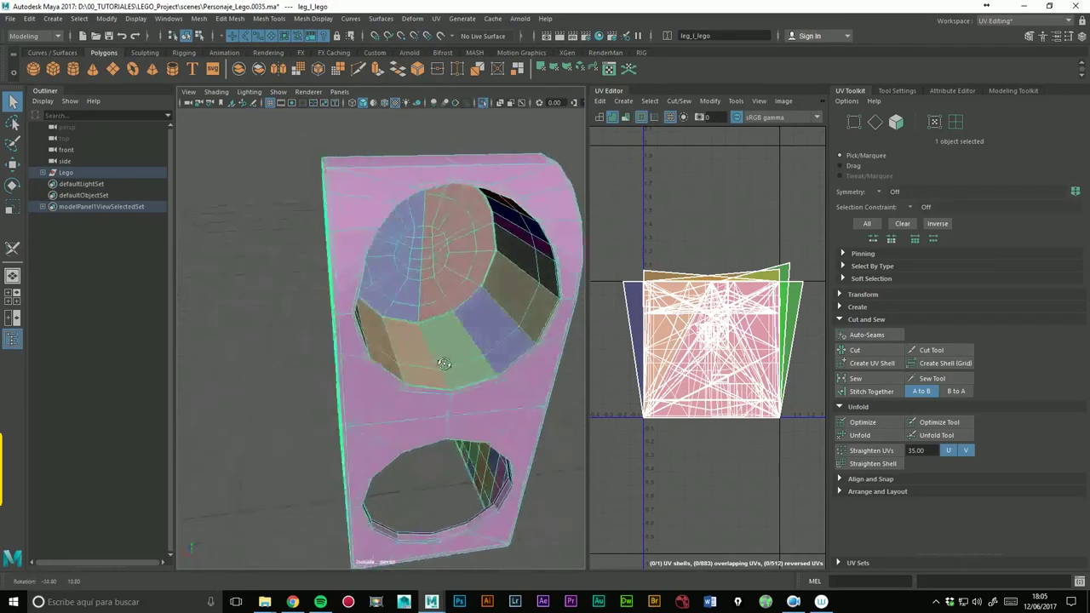
{"action": "right_click_drag", "start_coordinate": [496, 289], "coordinate": [496, 348], "text": "alt"}
{"action": "left_click_drag", "start_coordinate": [497, 348], "coordinate": [437, 149], "text": "alt"}
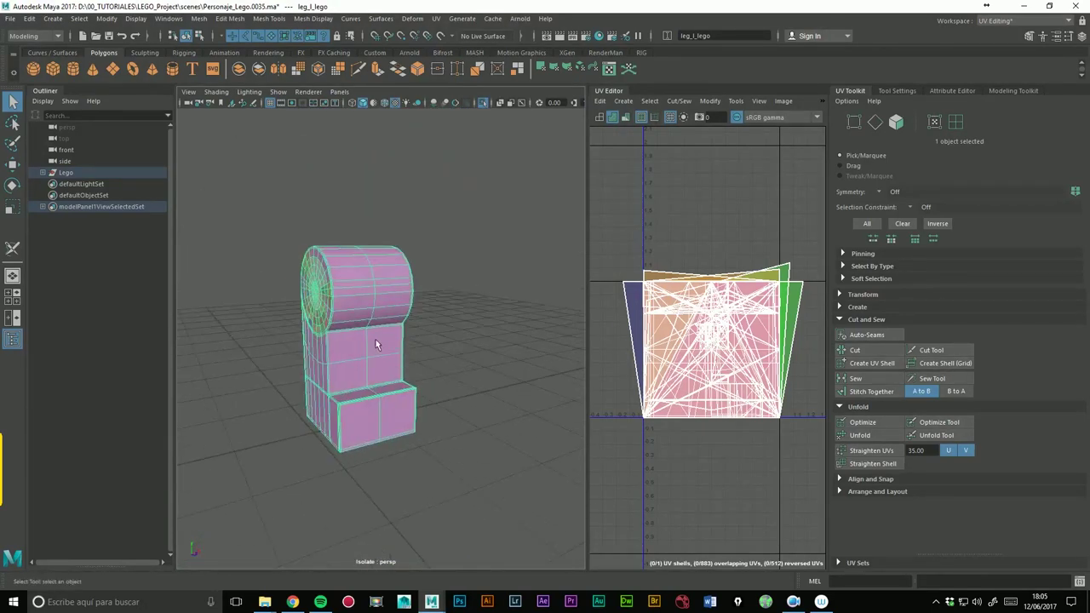
{"action": "left_click", "coordinate": [485, 103]}
- Select the left leg, isolate it, and turn it to face the camera
{"action": "left_click", "coordinate": [287, 371]}
{"action": "key", "text": "Delete"}
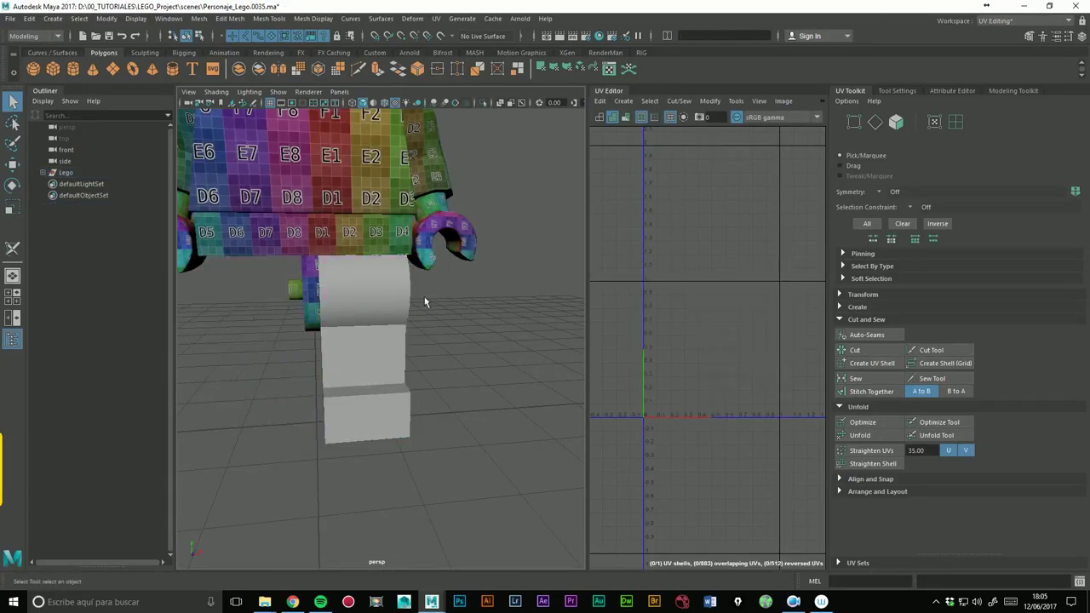
{"action": "key", "text": "ctrl+z"}
{"action": "left_click_drag", "start_coordinate": [425, 302], "coordinate": [470, 311], "text": "alt"}
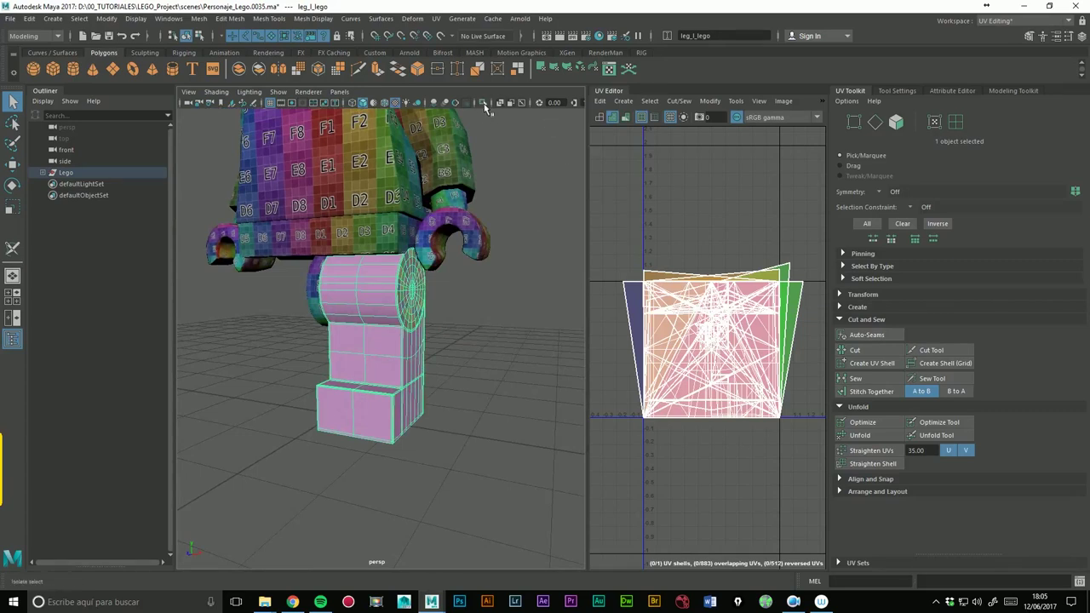
{"action": "left_click", "coordinate": [485, 103]}
{"action": "left_click_drag", "start_coordinate": [465, 195], "coordinate": [440, 244], "text": "alt"}
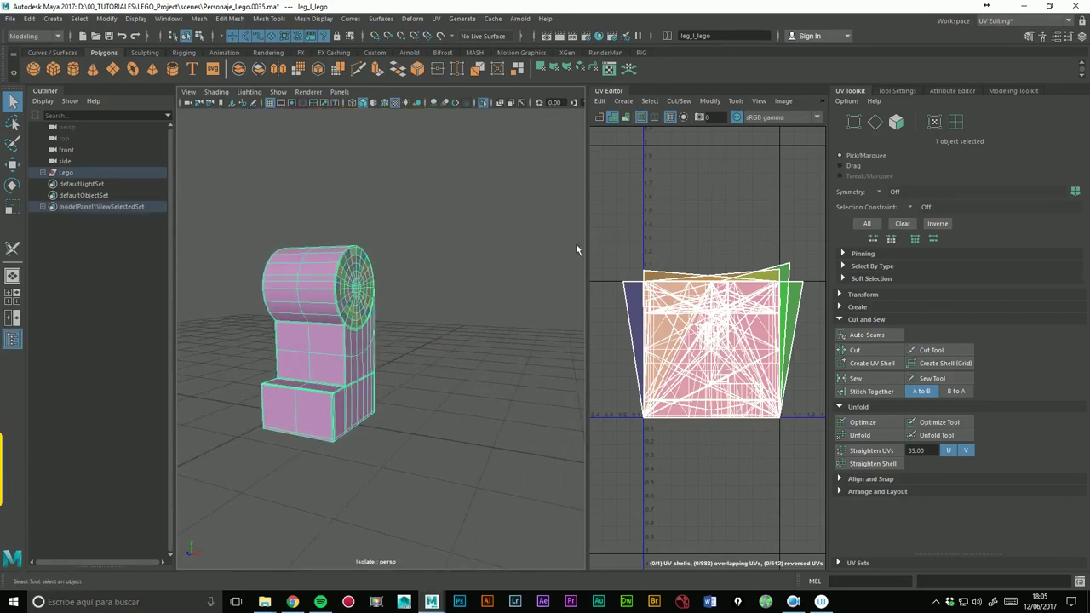
{"action": "mouse_move", "coordinate": [444, 354]}
{"action": "left_mouse_down", "text": "alt"}
{"action": "mouse_move", "coordinate": [429, 333]}
{"action": "mouse_move", "coordinate": [425, 286]}
{"action": "left_mouse_up", "text": "alt"}
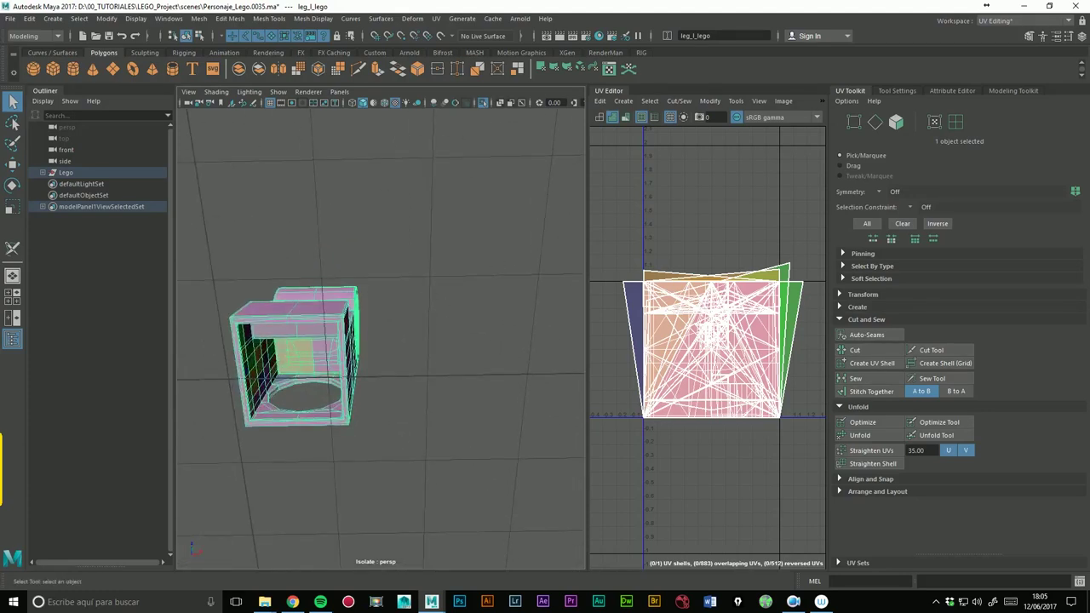
{"action": "left_click_drag", "start_coordinate": [298, 358], "coordinate": [389, 275], "text": "alt"}
{"action": "scroll", "coordinate": [482, 245], "scroll_direction": "up", "scroll_amount": 3}
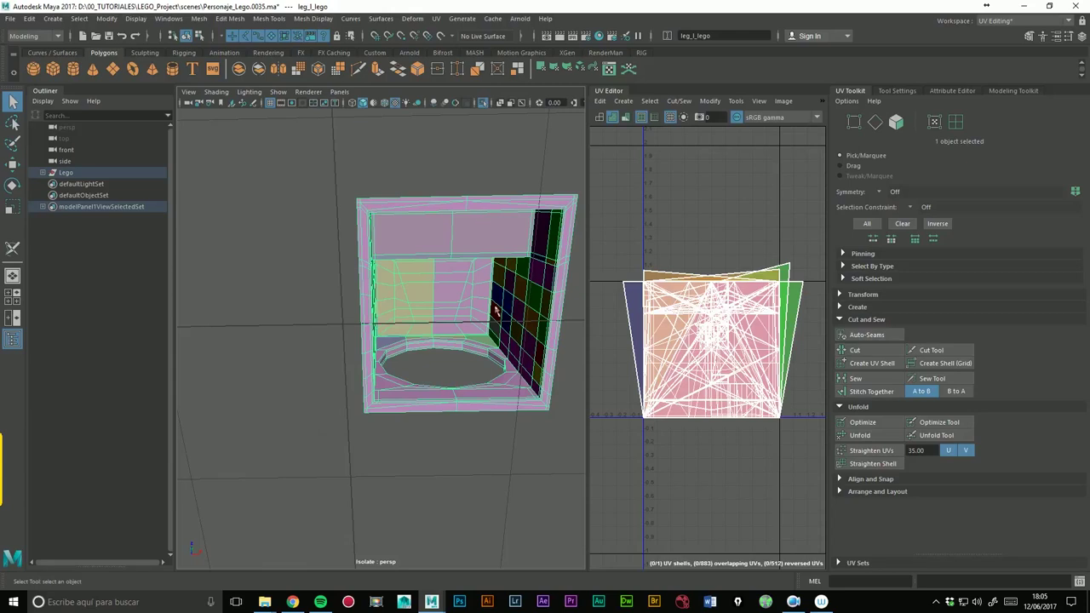
{"action": "left_click_drag", "start_coordinate": [460, 281], "coordinate": [549, 280], "text": "alt"}
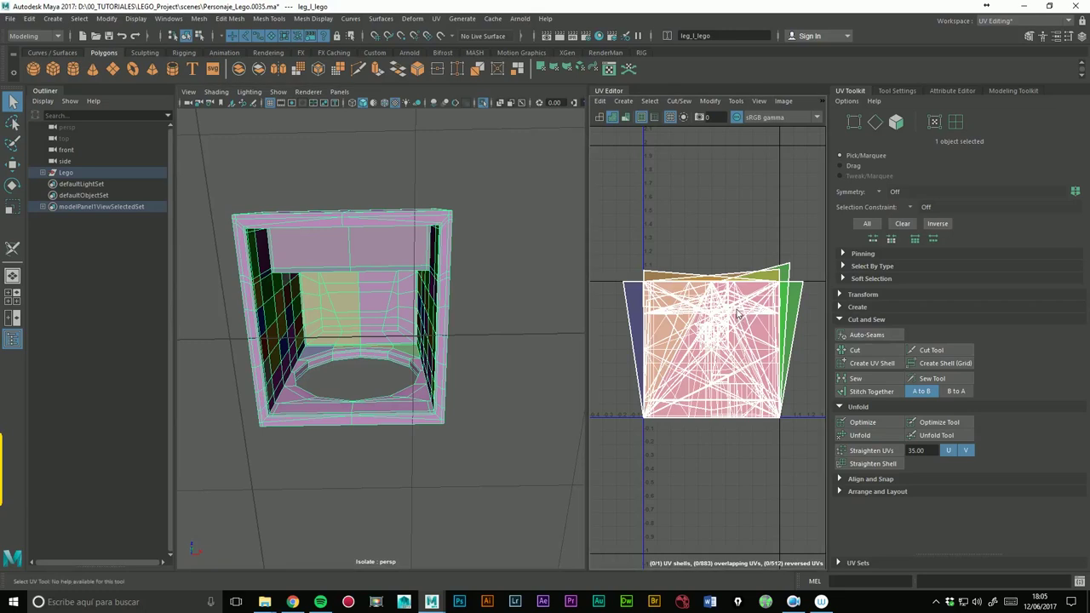
- Select all of the leg's UV edges and sew them into one shell
{"action": "right_click_drag", "start_coordinate": [740, 317], "coordinate": [733, 278]}
{"action": "left_click", "coordinate": [876, 124]}
{"action": "left_click_drag", "start_coordinate": [773, 364], "coordinate": [818, 468]}
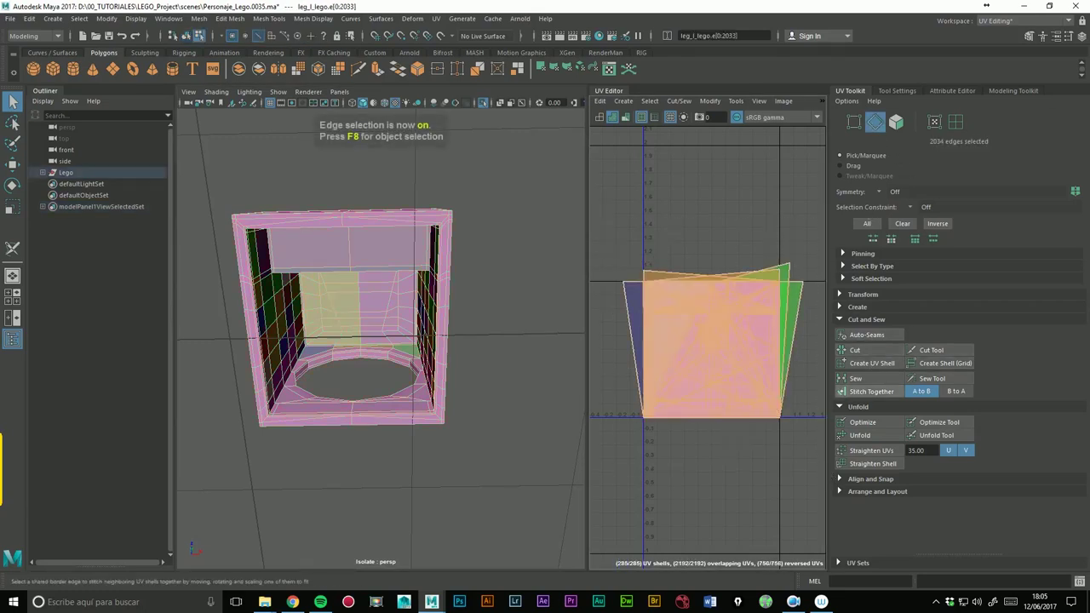
{"action": "left_click", "coordinate": [869, 384]}
- Return to object mode and reselect the whole leg piece
{"action": "mouse_move", "coordinate": [476, 196]}
{"action": "left_mouse_down", "text": "alt"}
{"action": "mouse_move", "coordinate": [499, 243]}
{"action": "mouse_move", "coordinate": [571, 130]}
{"action": "left_mouse_up", "text": "alt"}
{"action": "right_click_drag", "start_coordinate": [424, 268], "coordinate": [473, 245]}
{"action": "left_click", "coordinate": [496, 213]}
{"action": "left_click", "coordinate": [406, 256]}
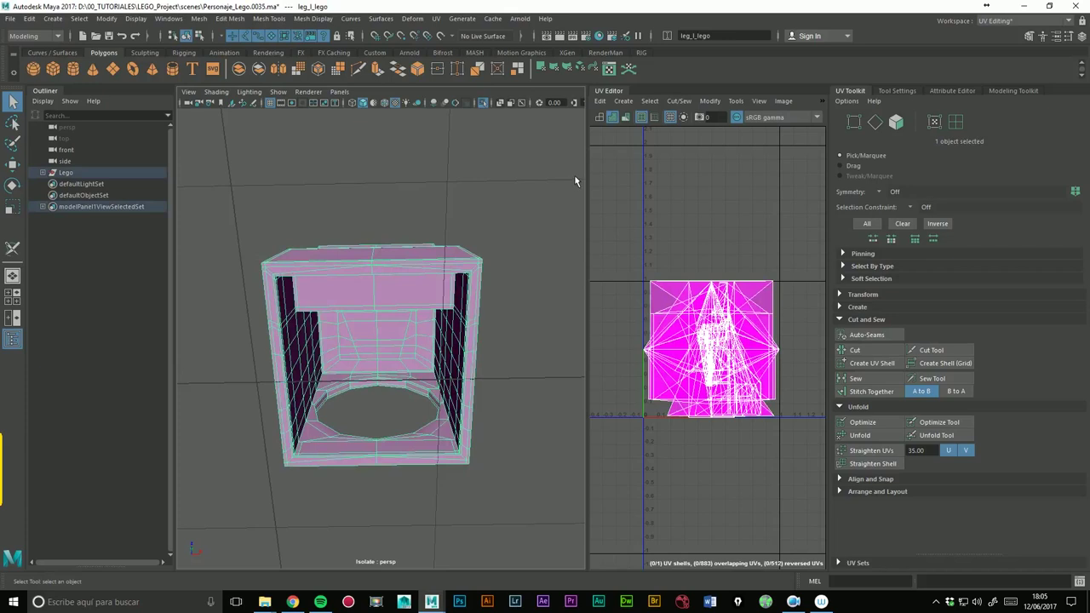
{"action": "left_click", "coordinate": [436, 18]}
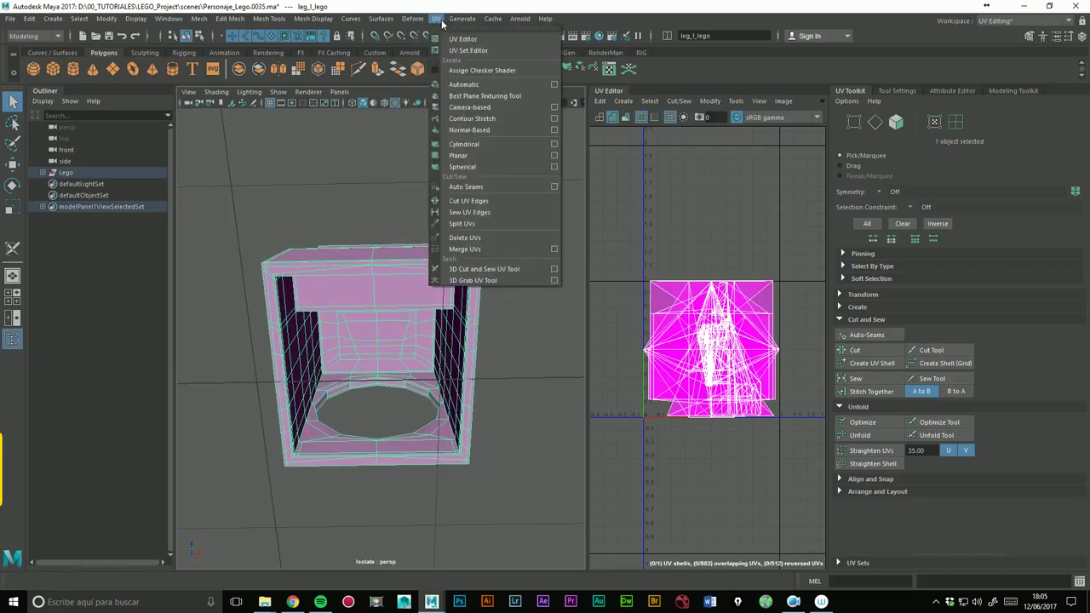
{"action": "left_click", "coordinate": [500, 273]}
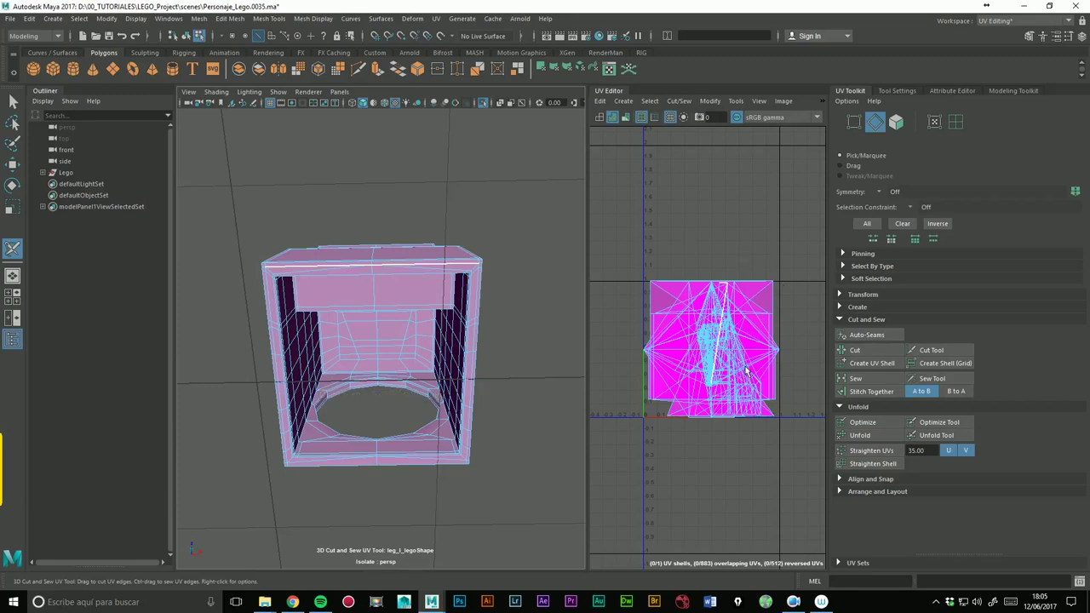
{"action": "scroll", "coordinate": [331, 219], "scroll_direction": "up", "scroll_amount": 3}
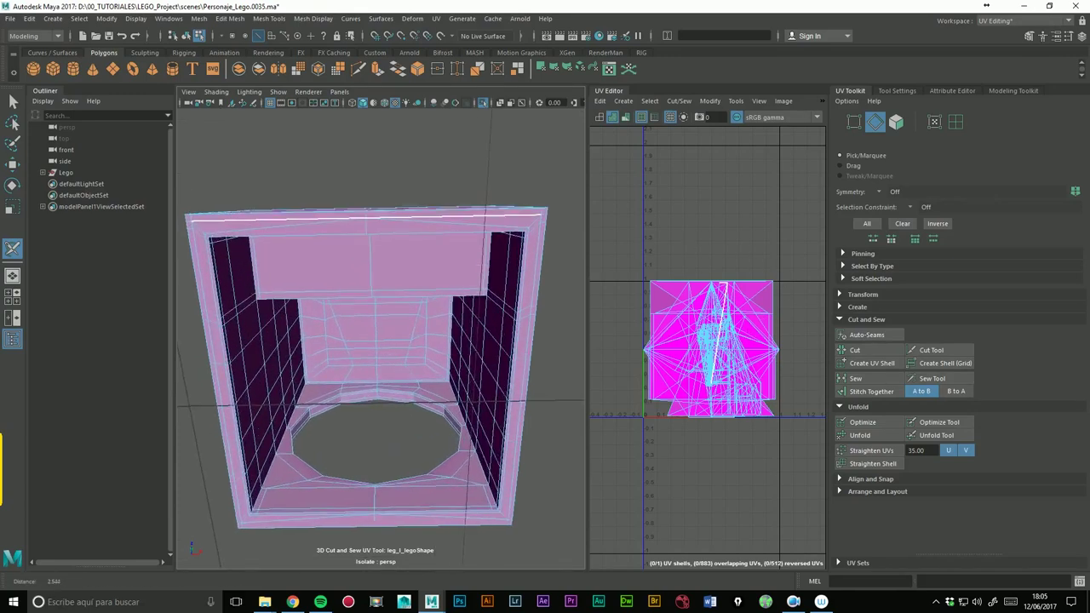
{"action": "left_click_drag", "start_coordinate": [341, 239], "coordinate": [378, 264], "text": "alt"}
{"action": "scroll", "coordinate": [399, 205], "scroll_direction": "up", "scroll_amount": 2}
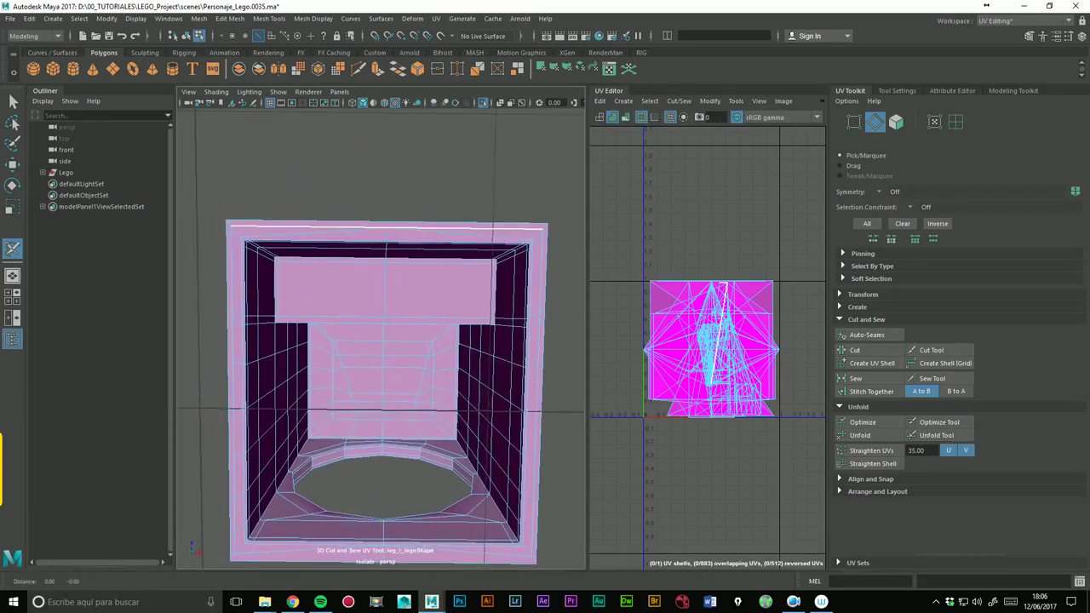
{"action": "middle_click_drag", "start_coordinate": [460, 265], "coordinate": [452, 205], "text": "alt"}
{"action": "mouse_move", "coordinate": [455, 174]}
{"action": "left_mouse_down", "text": "alt"}
{"action": "mouse_move", "coordinate": [389, 202]}
{"action": "mouse_move", "coordinate": [404, 204]}
{"action": "mouse_move", "coordinate": [382, 287]}
{"action": "mouse_move", "coordinate": [383, 226]}
{"action": "left_mouse_up", "text": "alt"}
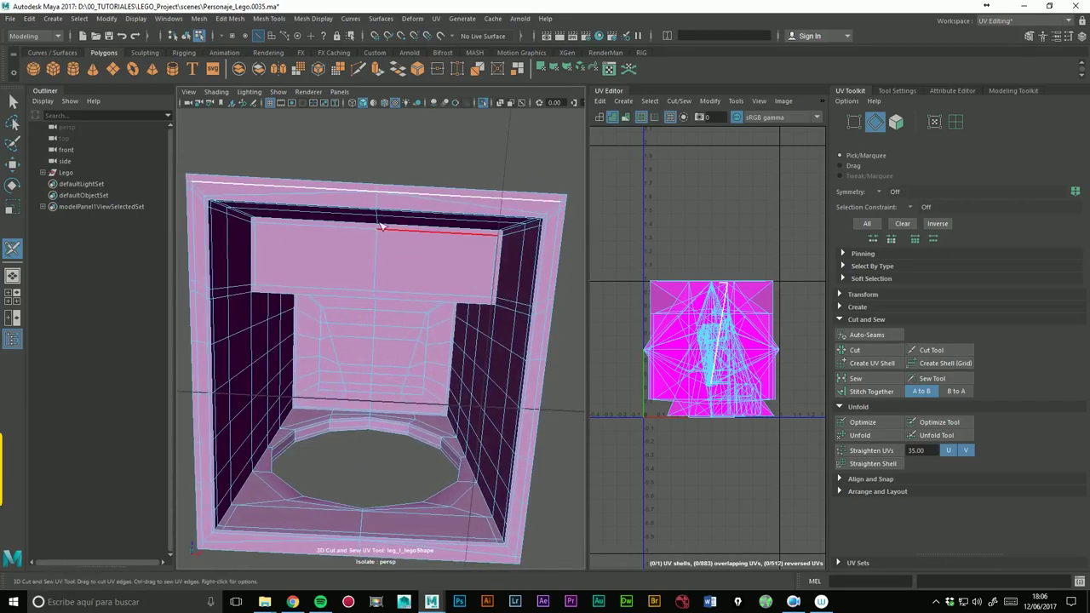
{"action": "left_click", "coordinate": [13, 101]}
{"action": "mouse_move", "coordinate": [323, 196]}
{"action": "left_mouse_down", "text": "alt"}
{"action": "mouse_move", "coordinate": [329, 236]}
{"action": "mouse_move", "coordinate": [357, 288]}
{"action": "mouse_move", "coordinate": [373, 246]}
{"action": "mouse_move", "coordinate": [384, 261]}
{"action": "mouse_move", "coordinate": [406, 236]}
{"action": "left_mouse_up", "text": "alt"}
{"action": "right_click_drag", "start_coordinate": [399, 228], "coordinate": [418, 219]}
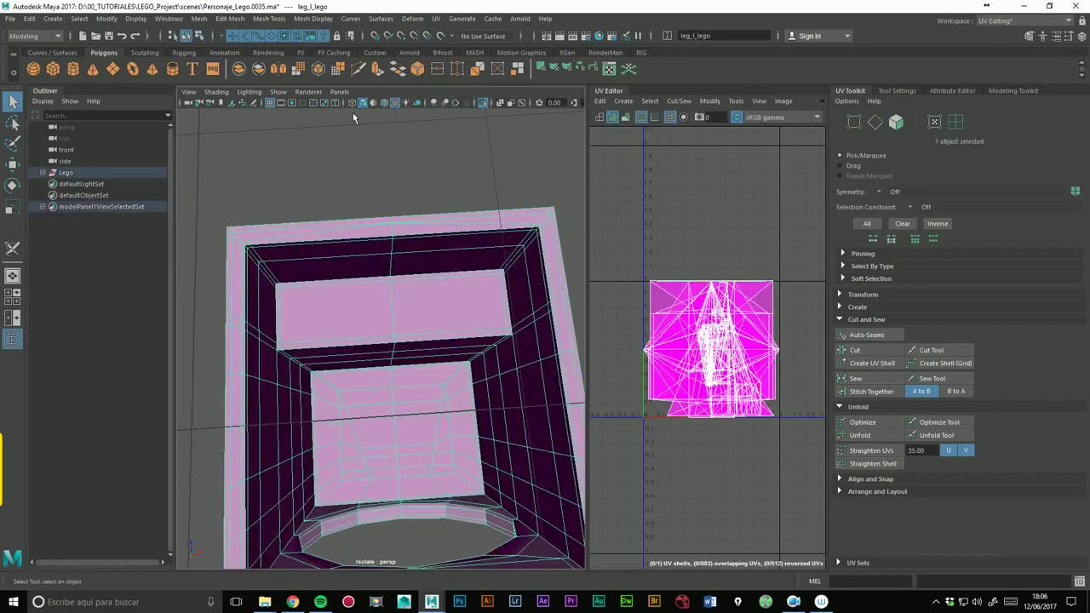
- Run Mesh Cleanup with Non-planar faces on the leg, then close the options
{"action": "left_click", "coordinate": [198, 18]}
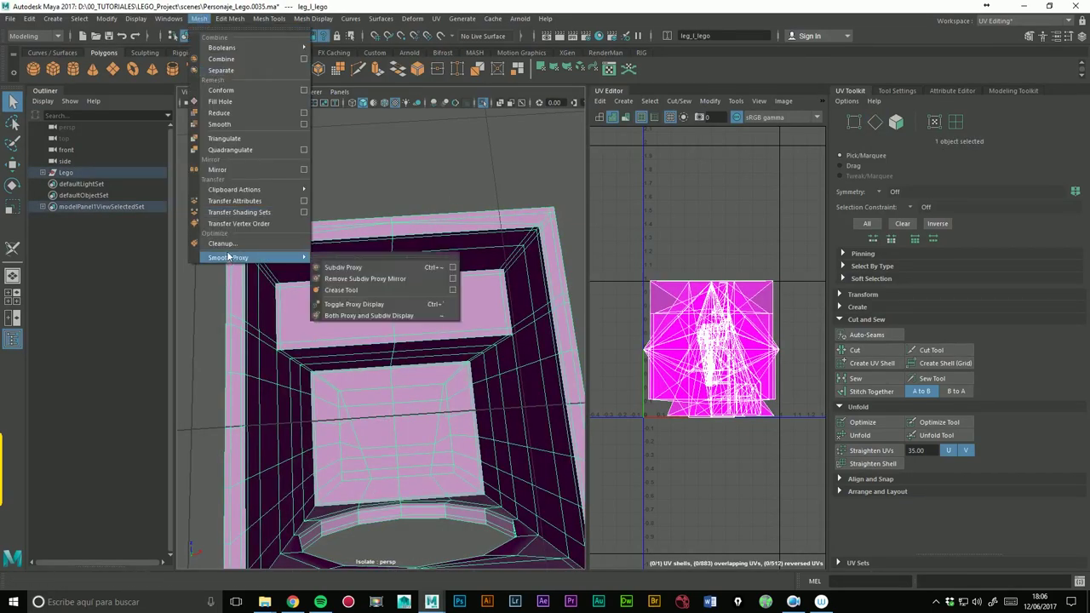
{"action": "left_click", "coordinate": [223, 243]}
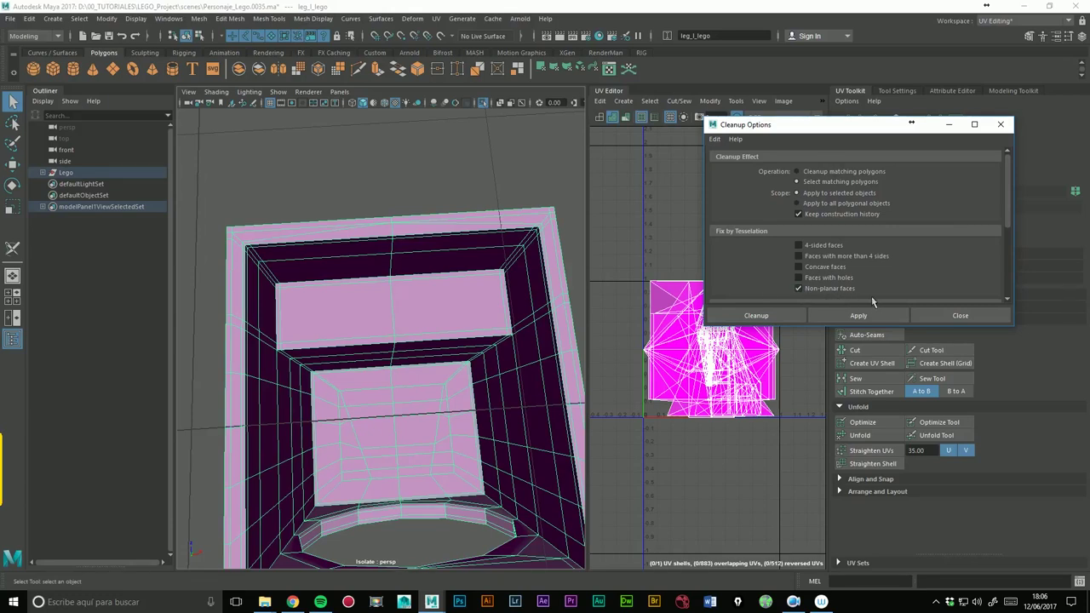
{"action": "left_click", "coordinate": [866, 318]}
{"action": "left_click", "coordinate": [867, 319]}
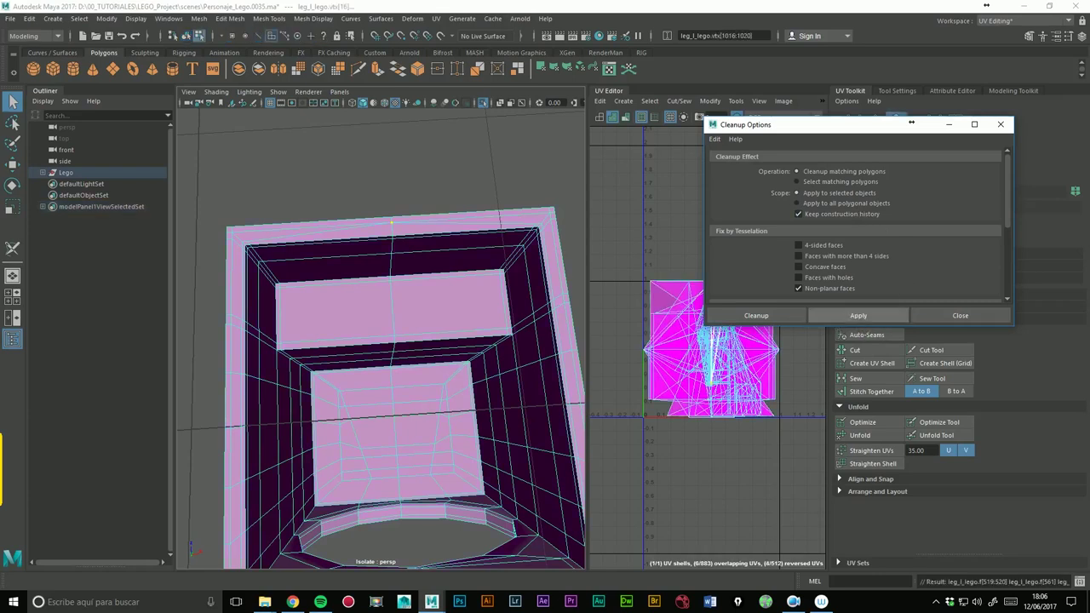
{"action": "left_click_drag", "start_coordinate": [406, 240], "coordinate": [467, 217], "text": "alt"}
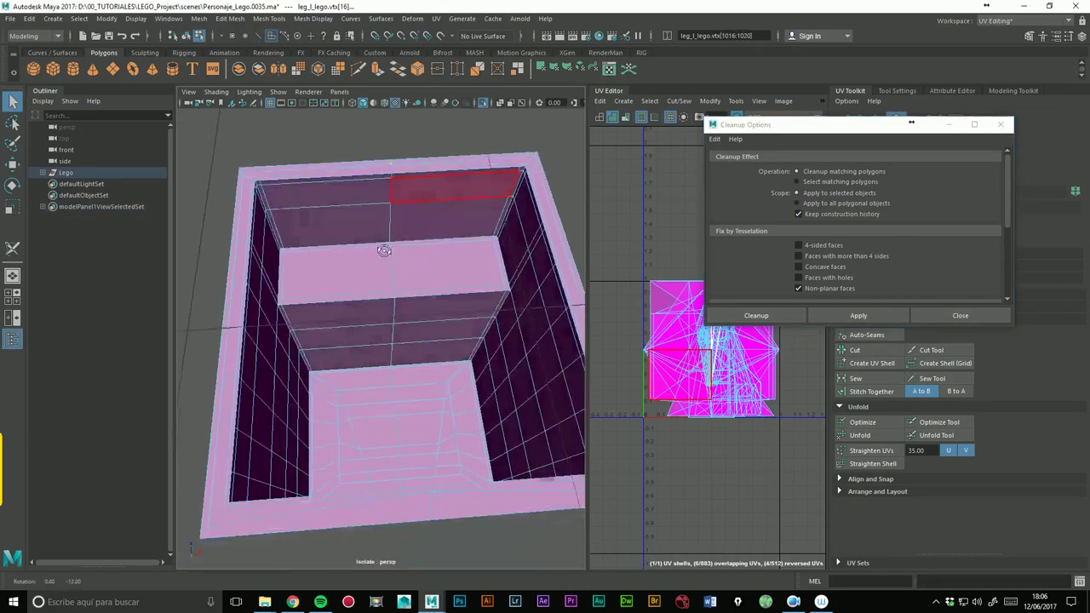
{"action": "right_click_drag", "start_coordinate": [467, 217], "coordinate": [853, 149], "text": "alt"}
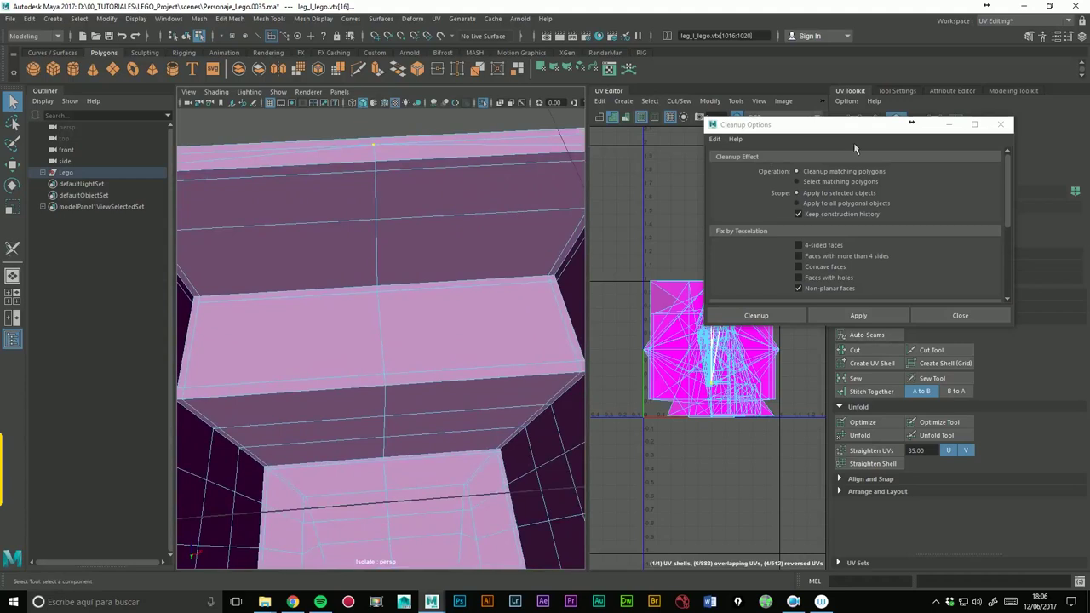
{"action": "left_click", "coordinate": [1002, 126]}
- Nudge a vertex on the leg's top rim and select the edge along the top strip
{"action": "mouse_move", "coordinate": [377, 261]}
{"action": "left_mouse_down", "text": "alt"}
{"action": "mouse_move", "coordinate": [433, 309]}
{"action": "mouse_move", "coordinate": [477, 273]}
{"action": "left_mouse_up", "text": "alt"}
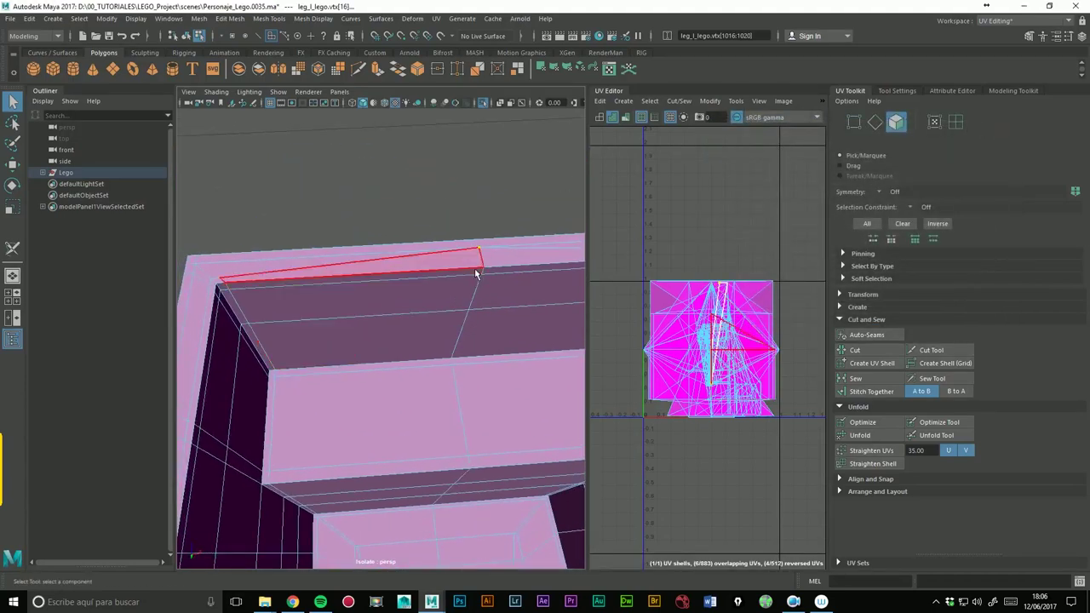
{"action": "right_click", "coordinate": [467, 269]}
{"action": "left_click", "coordinate": [412, 265]}
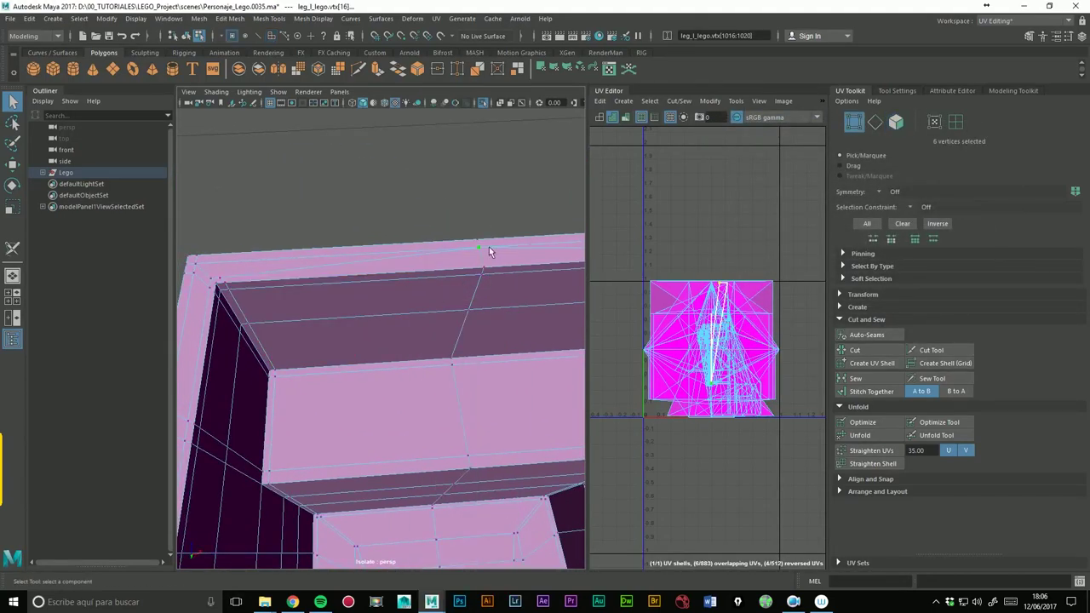
{"action": "key", "text": "w"}
{"action": "mouse_move", "coordinate": [493, 260]}
{"action": "left_mouse_down"}
{"action": "mouse_move", "coordinate": [496, 269]}
{"action": "mouse_move", "coordinate": [524, 227]}
{"action": "left_mouse_up"}
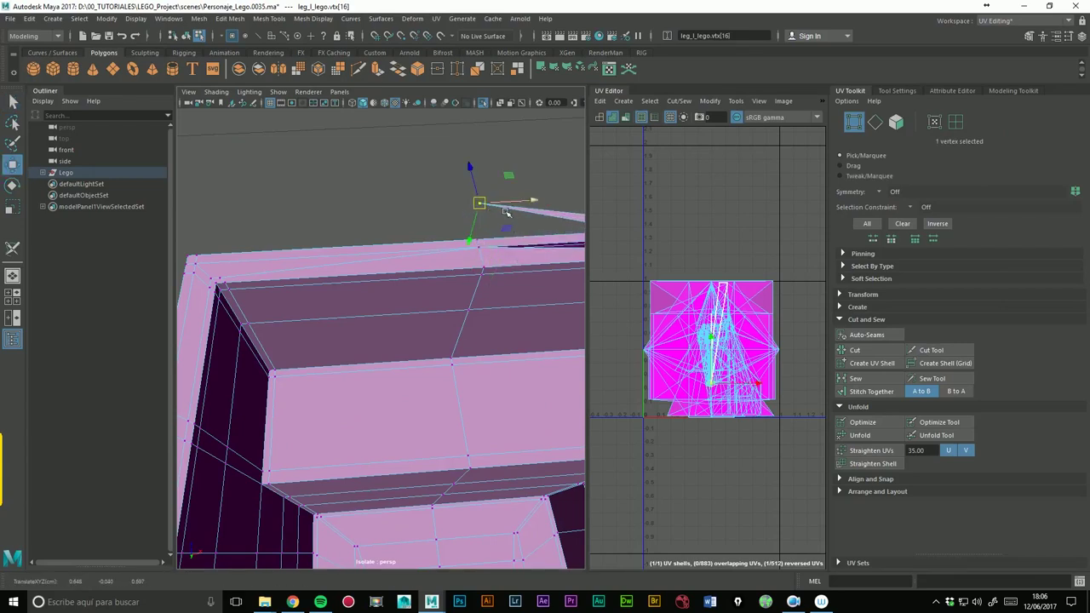
{"action": "scroll", "coordinate": [459, 234], "scroll_direction": "up", "scroll_amount": 2}
{"action": "right_click_drag", "start_coordinate": [459, 234], "coordinate": [414, 260]}
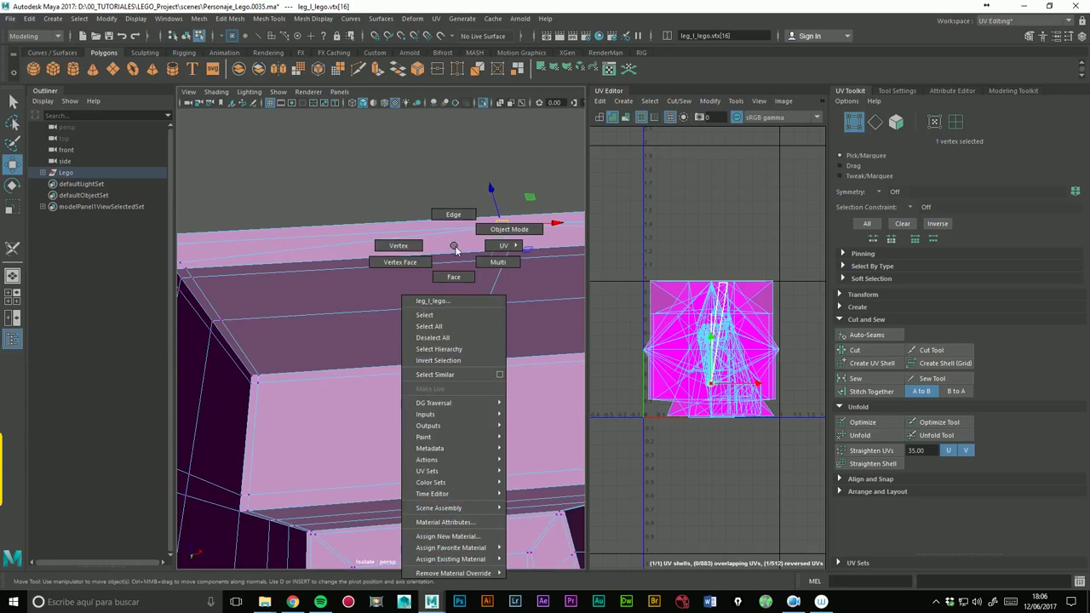
{"action": "left_click", "coordinate": [399, 248]}
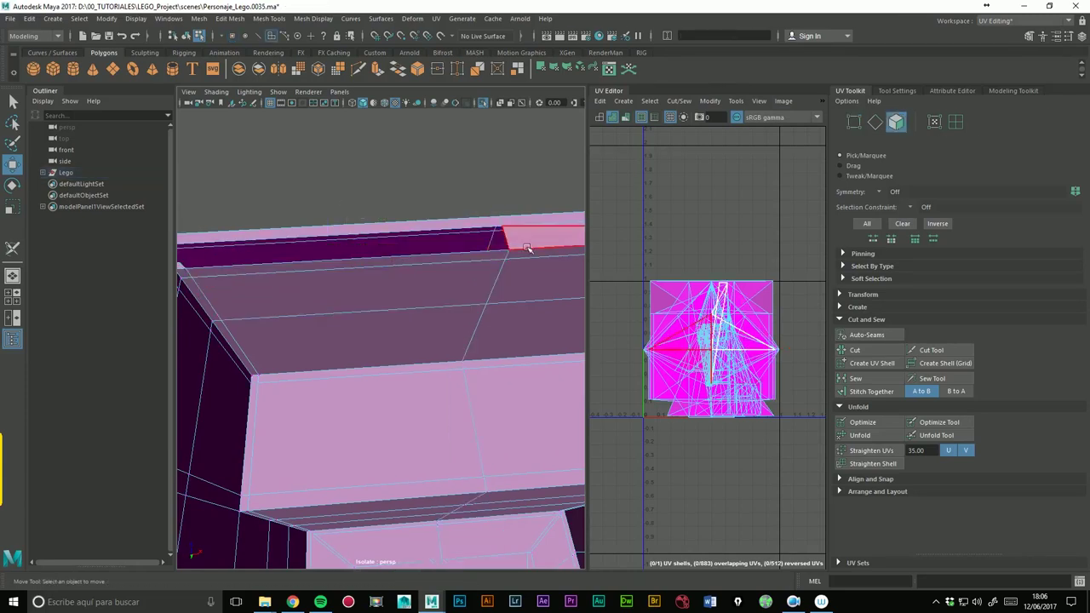
{"action": "mouse_move", "coordinate": [546, 199]}
{"action": "left_mouse_down", "text": "alt"}
{"action": "mouse_move", "coordinate": [492, 219]}
{"action": "mouse_move", "coordinate": [452, 280]}
{"action": "mouse_move", "coordinate": [441, 275]}
{"action": "mouse_move", "coordinate": [458, 258]}
{"action": "mouse_move", "coordinate": [452, 249]}
{"action": "left_mouse_up", "text": "alt"}
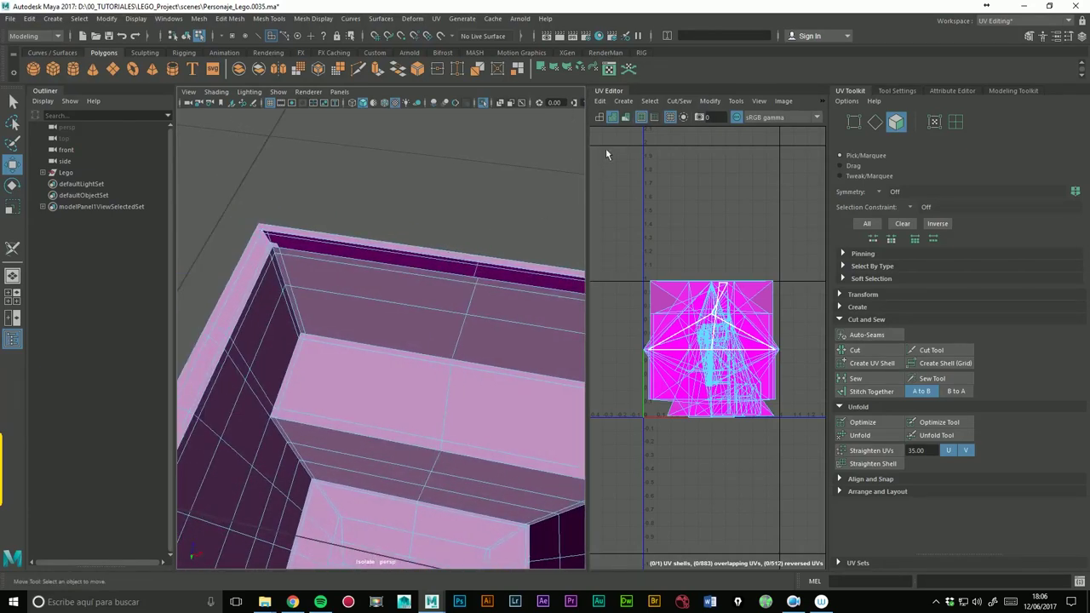
- Collapse the UV Editor and frame the leg piece's inner rim corner
{"action": "left_click", "coordinate": [608, 91]}
{"action": "mouse_move", "coordinate": [630, 187]}
{"action": "left_mouse_down", "text": "alt"}
{"action": "mouse_move", "coordinate": [650, 227]}
{"action": "mouse_move", "coordinate": [562, 273]}
{"action": "left_mouse_up", "text": "alt"}
{"action": "scroll", "coordinate": [482, 312], "scroll_direction": "down", "scroll_amount": 2}
{"action": "scroll", "coordinate": [494, 313], "scroll_direction": "down", "scroll_amount": 2}
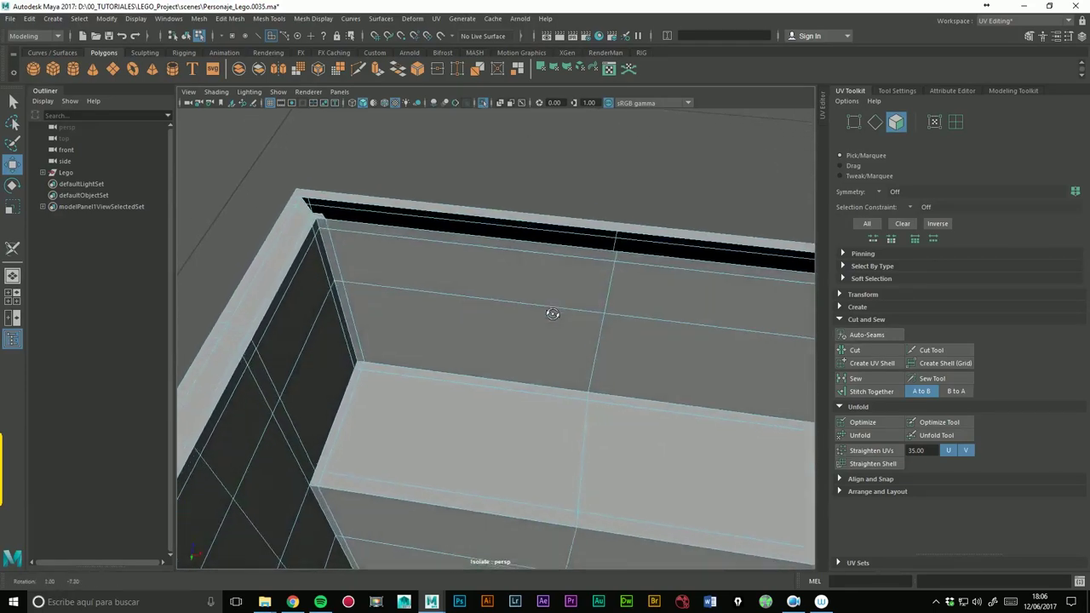
{"action": "scroll", "coordinate": [502, 315], "scroll_direction": "down", "scroll_amount": 2}
{"action": "scroll", "coordinate": [497, 307], "scroll_direction": "up", "scroll_amount": 2}
{"action": "scroll", "coordinate": [507, 332], "scroll_direction": "up", "scroll_amount": 3}
{"action": "mouse_move", "coordinate": [514, 355]}
{"action": "left_mouse_down", "text": "alt"}
{"action": "mouse_move", "coordinate": [548, 343]}
{"action": "mouse_move", "coordinate": [549, 320]}
{"action": "left_mouse_up", "text": "alt"}
{"action": "scroll", "coordinate": [550, 319], "scroll_direction": "down", "scroll_amount": 2}
- Select the two edges of the inner-corner gap and bridge them with a new face
{"action": "right_click_drag", "start_coordinate": [331, 294], "coordinate": [362, 243]}
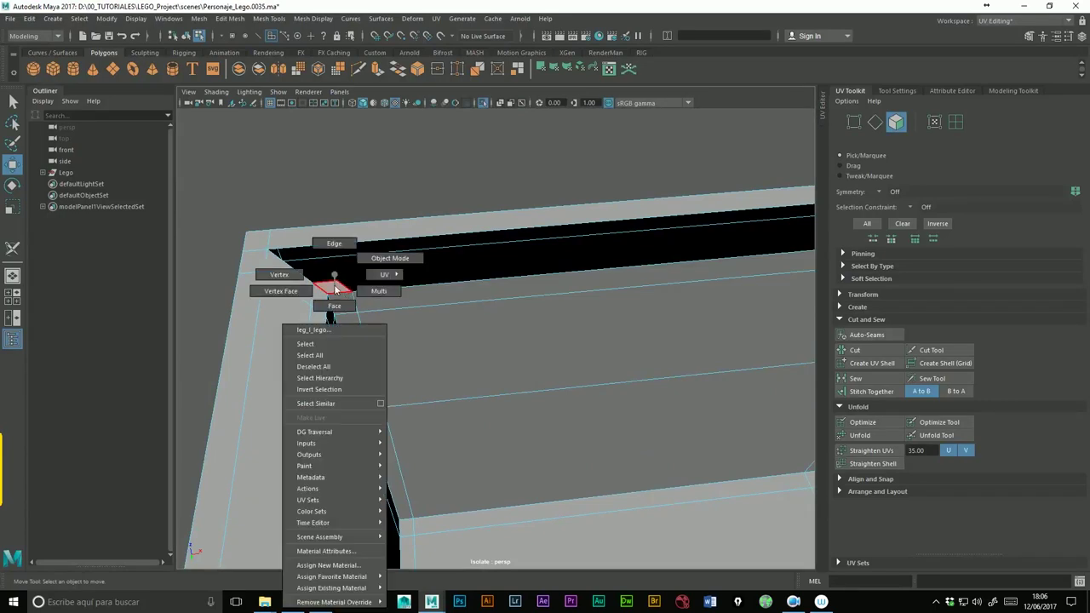
{"action": "left_click", "coordinate": [362, 244]}
{"action": "left_click", "coordinate": [404, 244], "text": "shift"}
{"action": "left_click", "coordinate": [867, 464]}
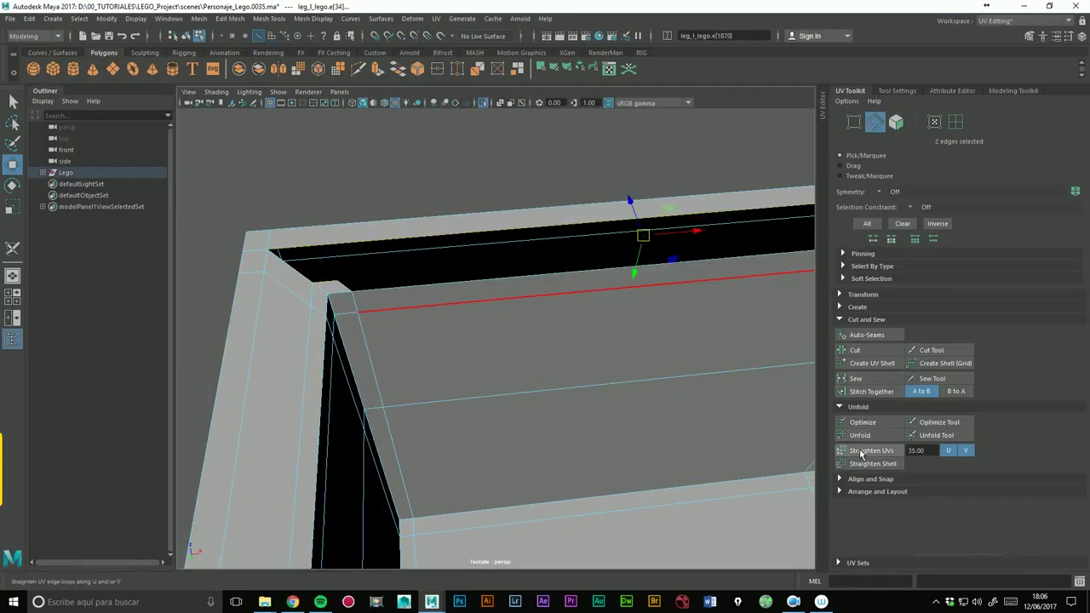
{"action": "left_click", "coordinate": [1014, 90]}
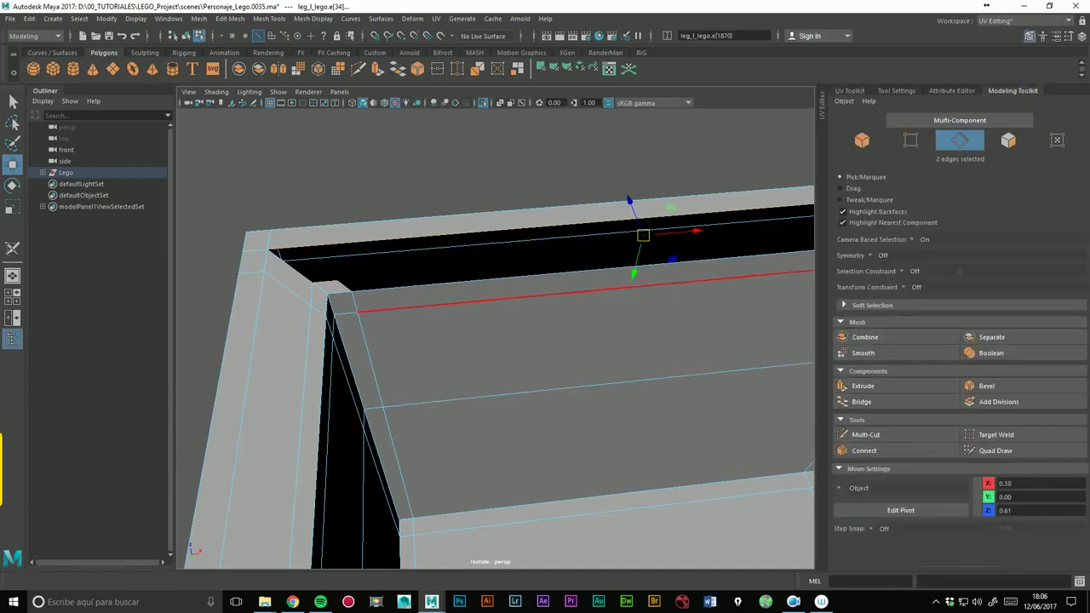
{"action": "left_click", "coordinate": [862, 402]}
- Bridge the three remaining gaps along the top rim, each from its opposite edge pair
{"action": "middle_click_drag", "start_coordinate": [667, 292], "coordinate": [499, 323], "text": "alt"}
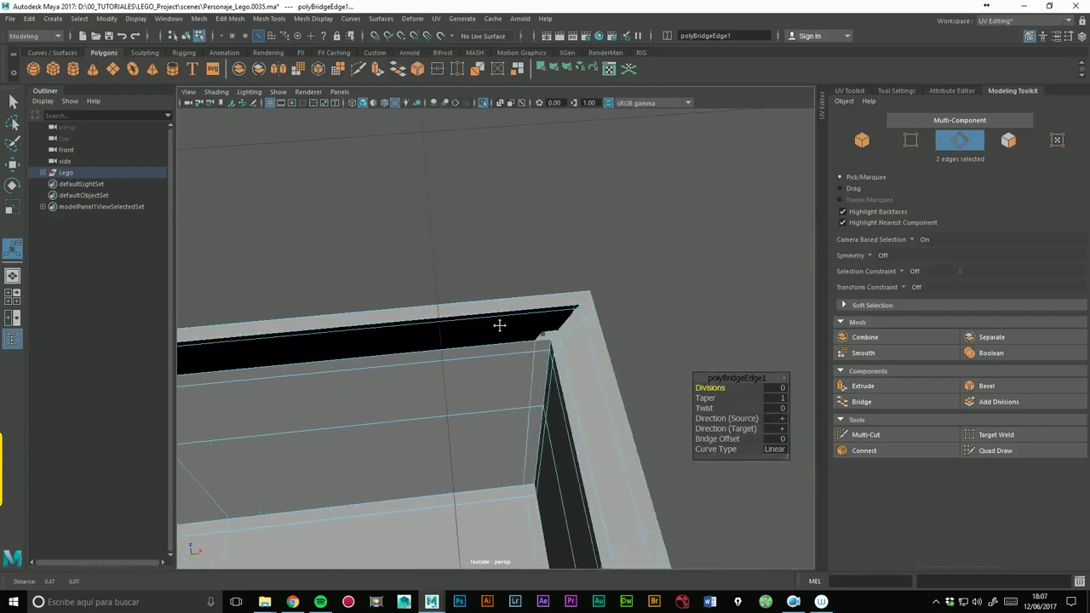
{"action": "left_click", "coordinate": [544, 339]}
{"action": "left_click", "coordinate": [525, 319], "text": "shift"}
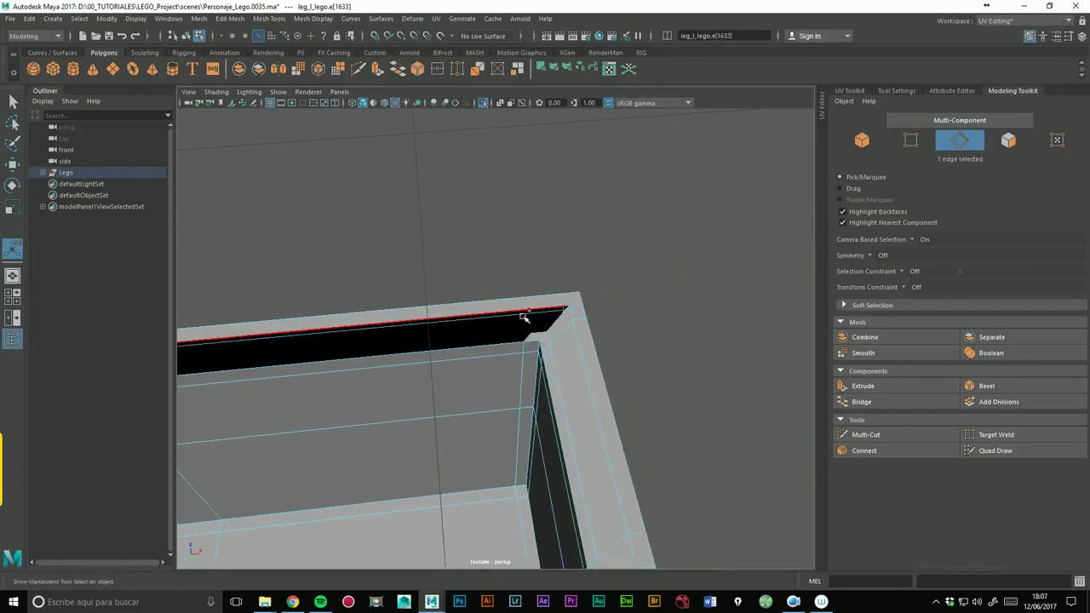
{"action": "left_click", "coordinate": [877, 410]}
{"action": "middle_click_drag", "start_coordinate": [528, 307], "coordinate": [734, 299], "text": "alt"}
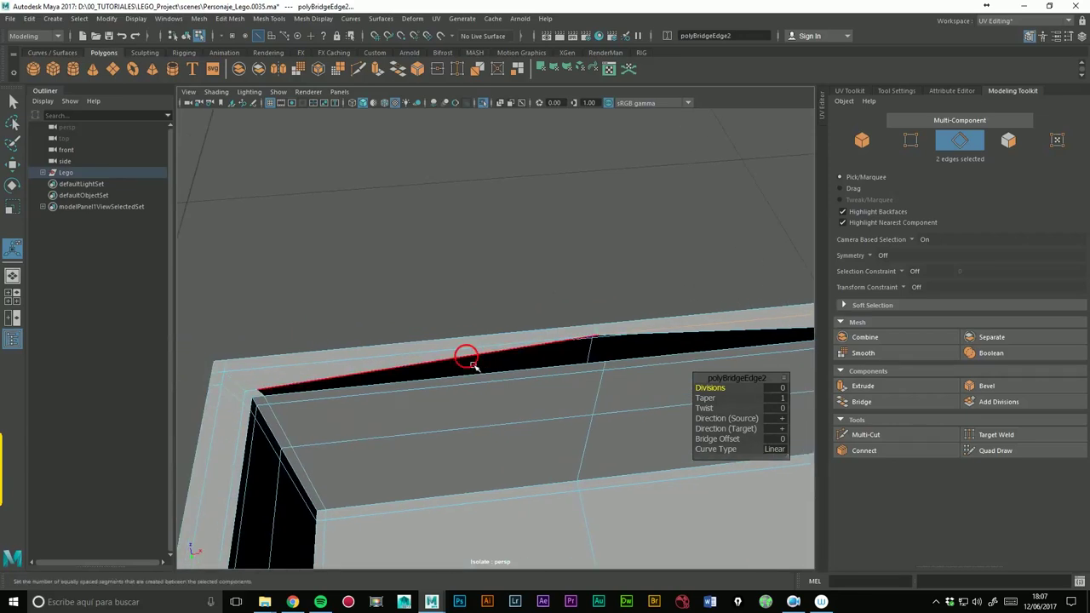
{"action": "left_click", "coordinate": [471, 362]}
{"action": "left_click", "coordinate": [775, 356], "text": "shift"}
{"action": "left_click", "coordinate": [863, 401]}
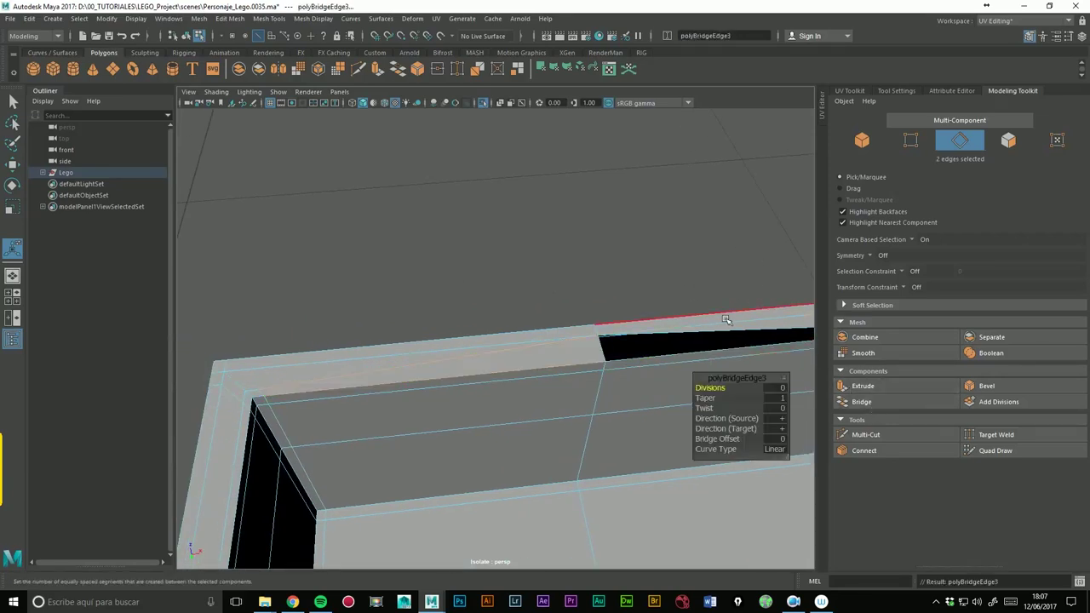
{"action": "middle_click_drag", "start_coordinate": [726, 319], "coordinate": [587, 345], "text": "alt"}
{"action": "left_click", "coordinate": [637, 360]}
{"action": "left_click", "coordinate": [614, 382], "text": "shift"}
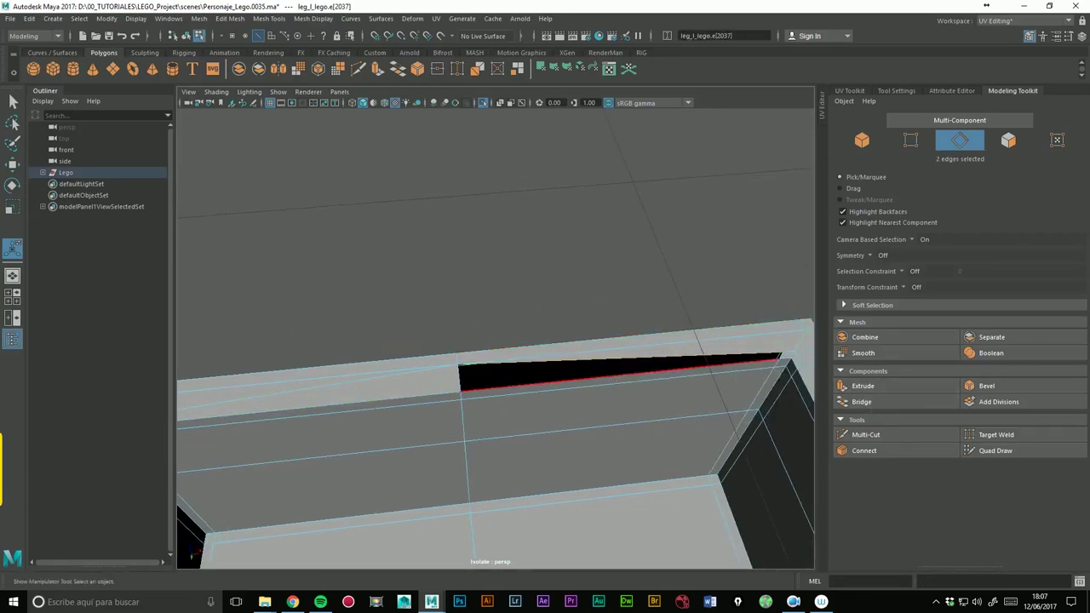
{"action": "left_click", "coordinate": [862, 402]}
- Switch back to Object Mode and reselect the whole leg piece
{"action": "left_click_drag", "start_coordinate": [622, 309], "coordinate": [529, 282], "text": "alt"}
{"action": "right_click_drag", "start_coordinate": [527, 274], "coordinate": [600, 265]}
{"action": "left_click", "coordinate": [601, 270]}
{"action": "left_click", "coordinate": [543, 351]}
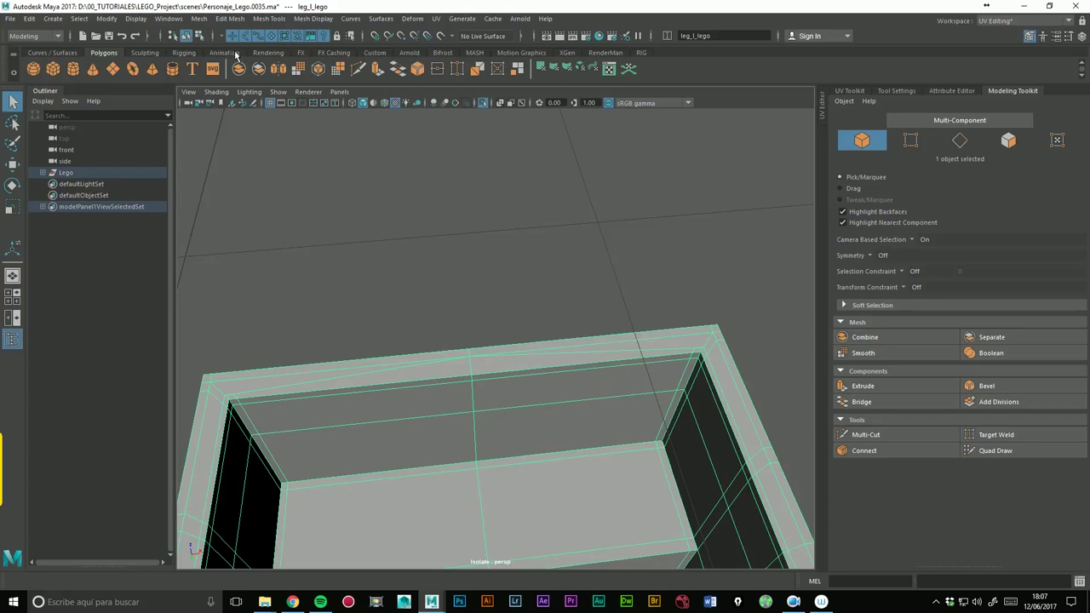
- Start the 3D Cut and Sew UV tool and frame the leg's top edge
{"action": "left_click", "coordinate": [437, 19]}
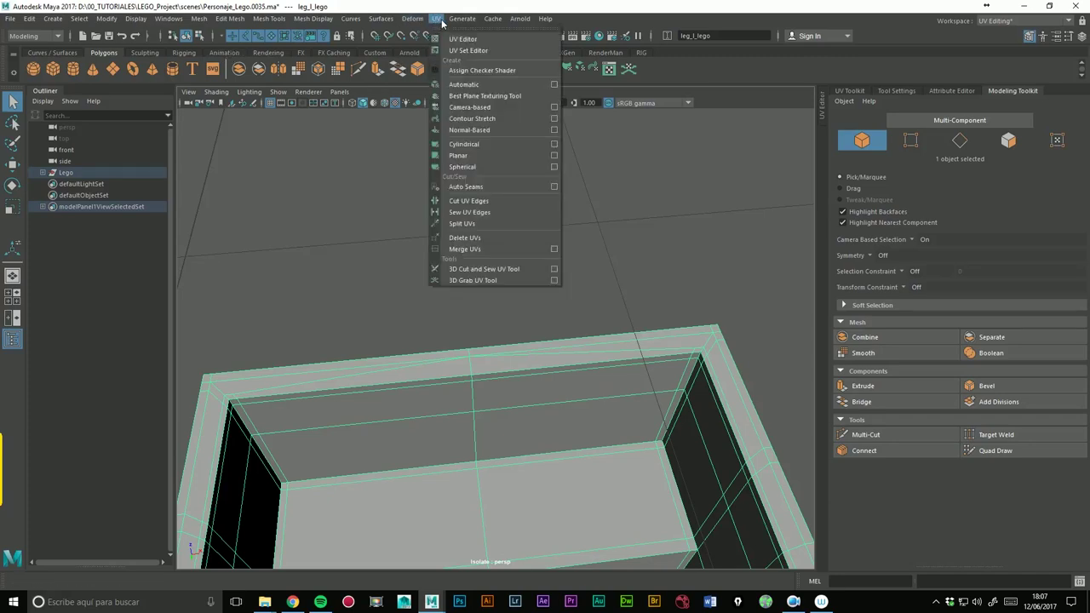
{"action": "left_click", "coordinate": [493, 269]}
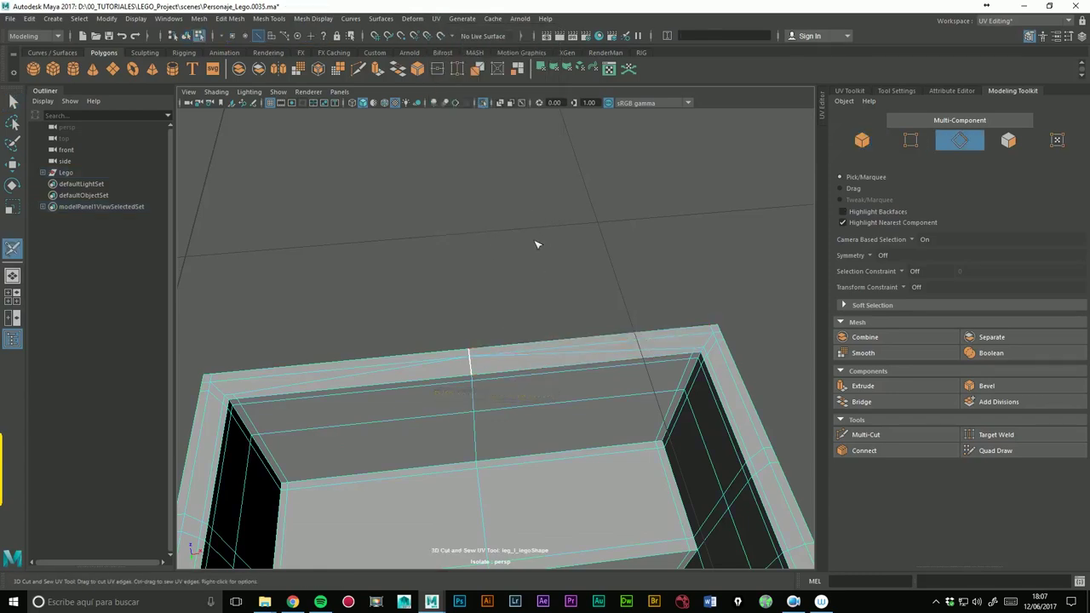
{"action": "right_click_drag", "start_coordinate": [536, 243], "coordinate": [599, 244], "text": "alt"}
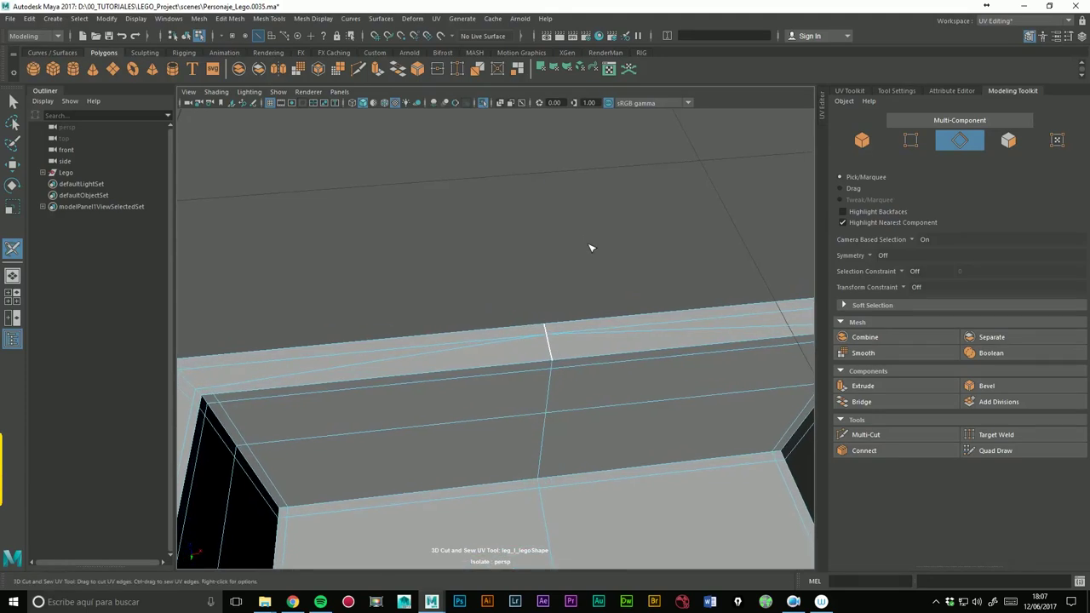
{"action": "middle_click_drag", "start_coordinate": [591, 246], "coordinate": [624, 264], "text": "alt"}
{"action": "left_click_drag", "start_coordinate": [623, 264], "coordinate": [558, 265], "text": "alt"}
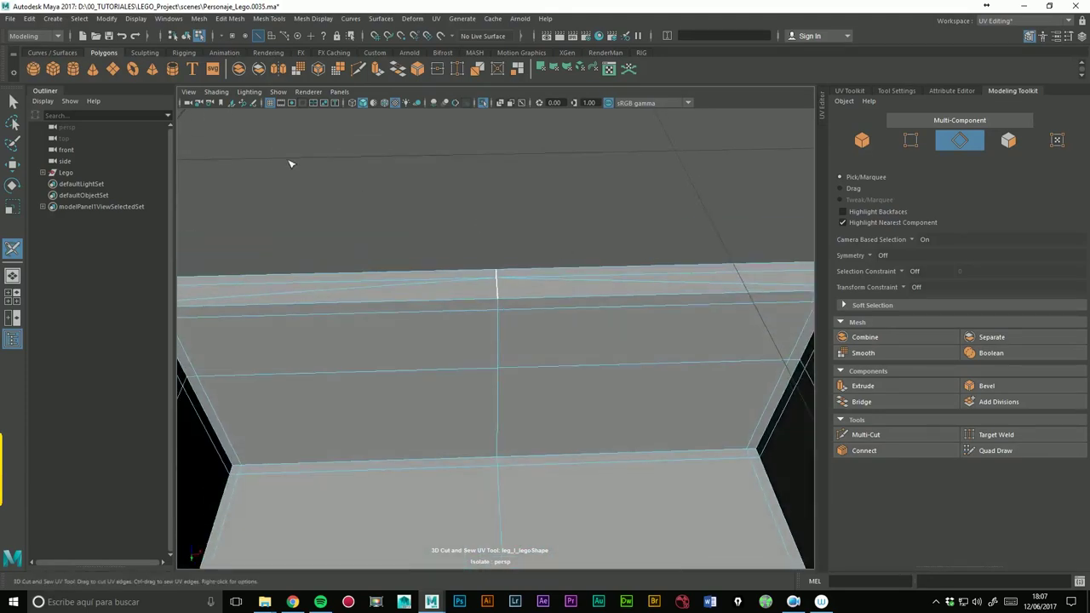
- Exit UV cutting to the Select tool and select leg_l_lego in Object Mode
{"action": "left_click", "coordinate": [13, 102]}
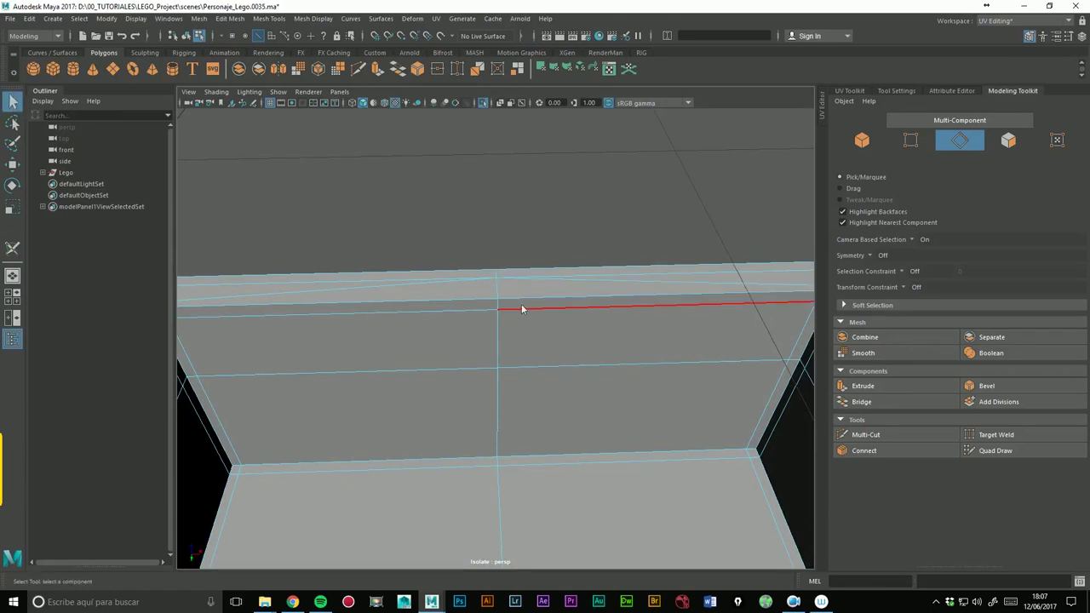
{"action": "right_click_drag", "start_coordinate": [521, 304], "coordinate": [498, 247]}
{"action": "right_click_drag", "start_coordinate": [499, 292], "coordinate": [549, 258]}
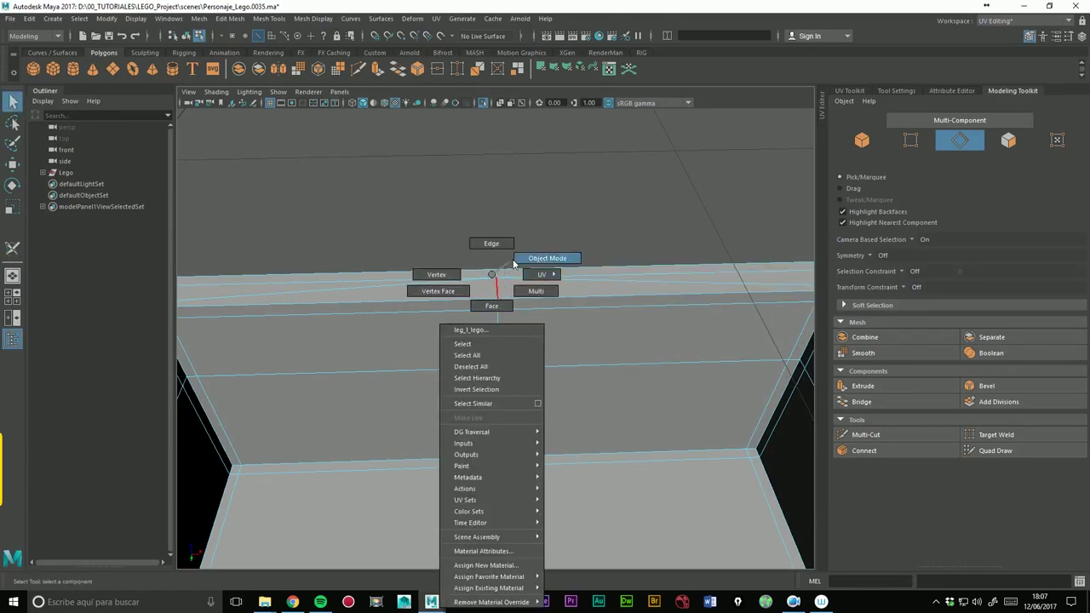
- Apply Mesh > Cleanup with Non-planar faces checked, then reselect the leg mesh
{"action": "left_click", "coordinate": [199, 18]}
{"action": "left_click", "coordinate": [300, 243]}
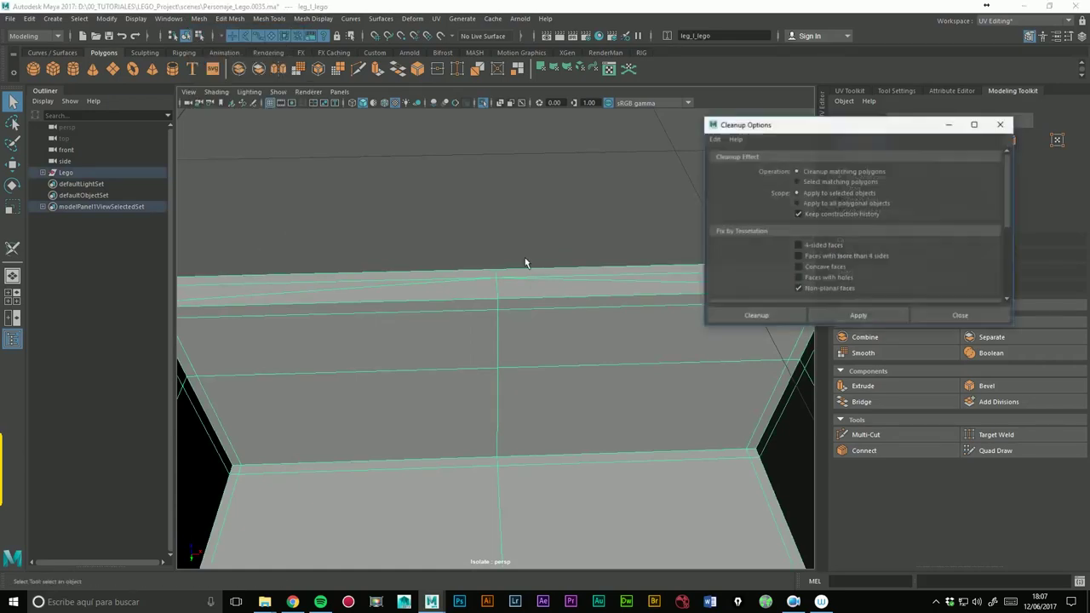
{"action": "left_click", "coordinate": [859, 319]}
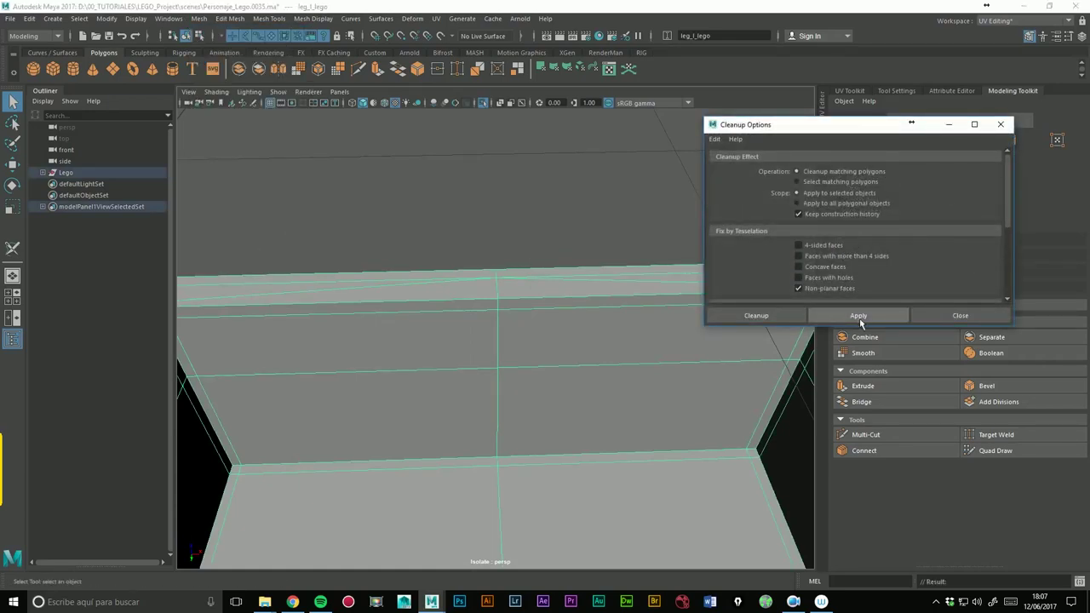
{"action": "left_click", "coordinate": [784, 321]}
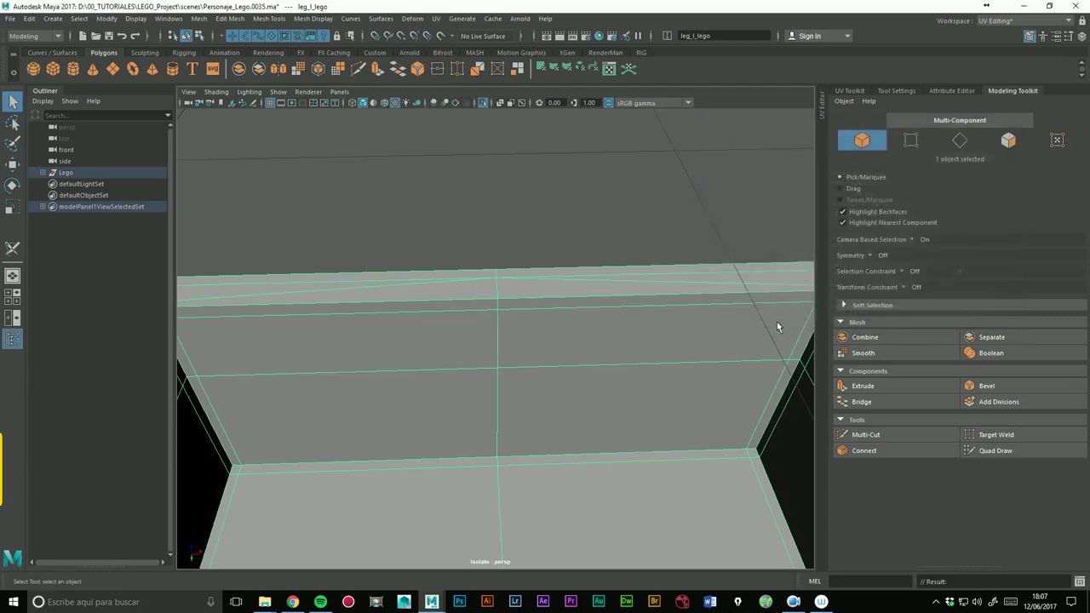
{"action": "left_click", "coordinate": [605, 218]}
{"action": "left_click", "coordinate": [568, 279]}
{"action": "scroll", "coordinate": [716, 217], "scroll_direction": "down", "scroll_amount": 2}
{"action": "scroll", "coordinate": [594, 236], "scroll_direction": "down", "scroll_amount": 2}
{"action": "scroll", "coordinate": [440, 175], "scroll_direction": "down", "scroll_amount": 2}
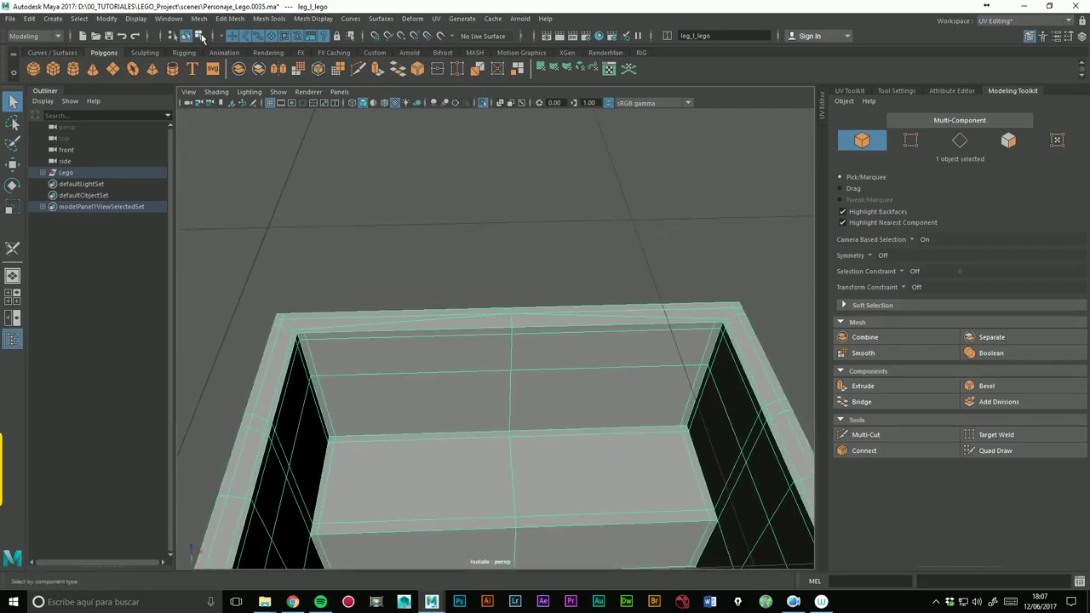
- Rerun Cleanup with Select matching polygons enabled and reselect the leg mesh
{"action": "left_click", "coordinate": [199, 18]}
{"action": "left_click", "coordinate": [305, 242]}
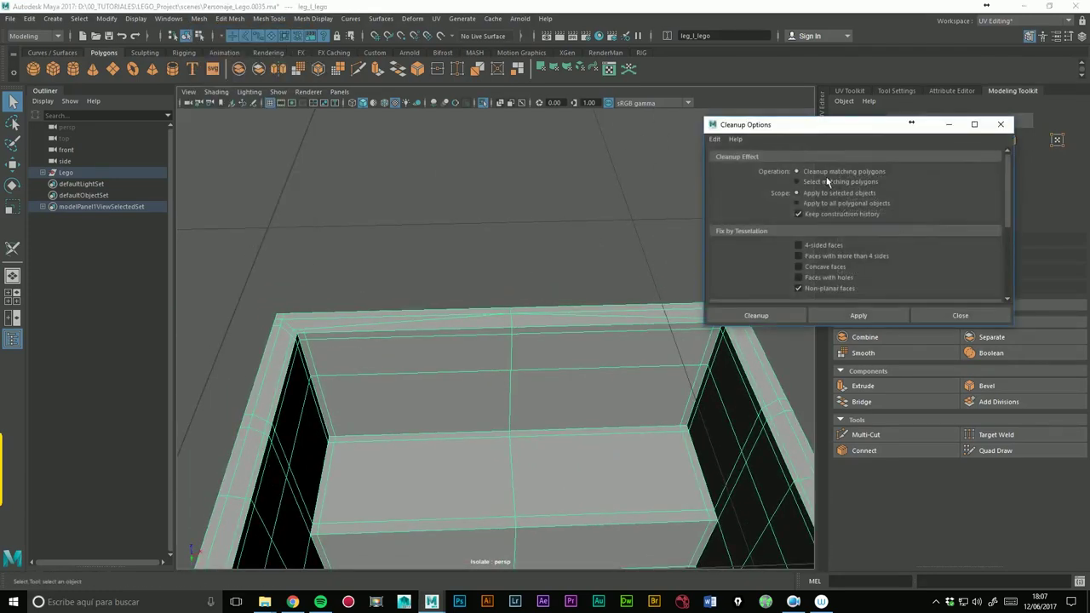
{"action": "left_click", "coordinate": [886, 315]}
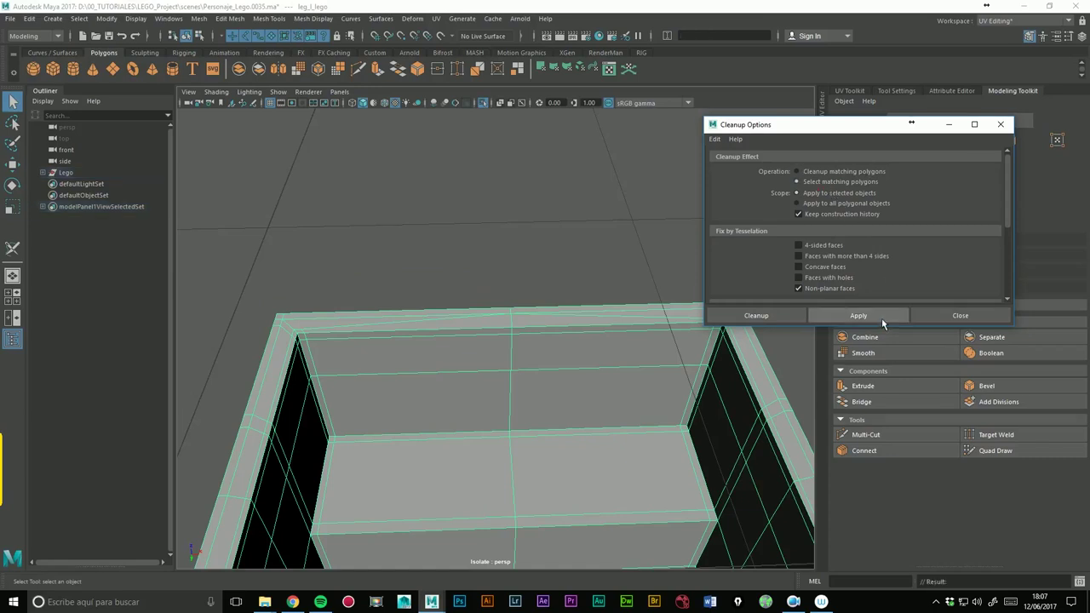
{"action": "left_click", "coordinate": [945, 316]}
{"action": "scroll", "coordinate": [628, 244], "scroll_direction": "up", "scroll_amount": 1}
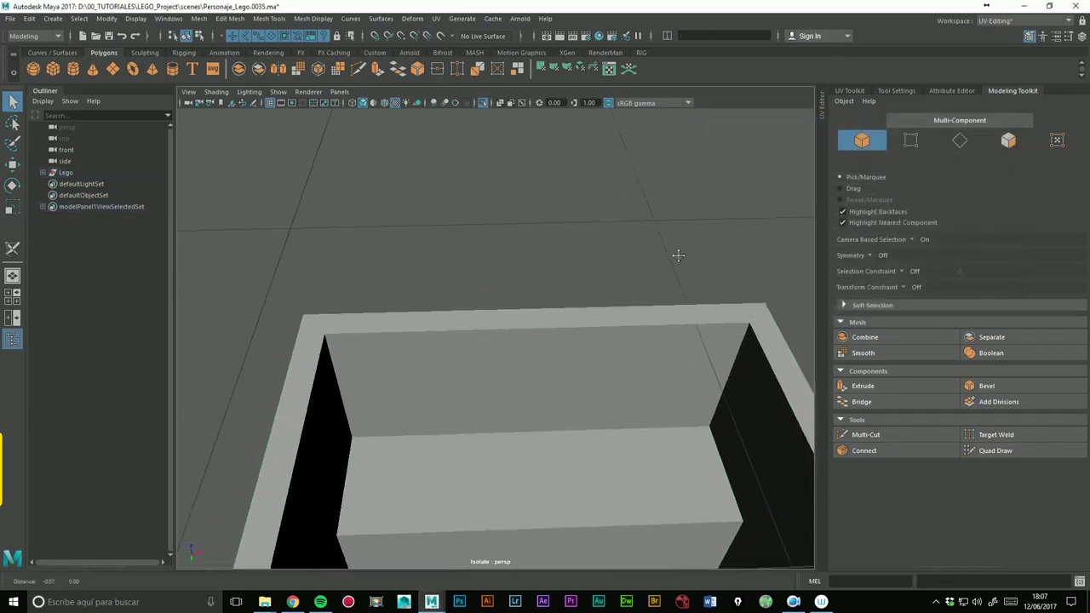
{"action": "scroll", "coordinate": [665, 232], "scroll_direction": "up", "scroll_amount": 1}
{"action": "scroll", "coordinate": [665, 232], "scroll_direction": "up", "scroll_amount": 1}
{"action": "left_click", "coordinate": [689, 274]}
{"action": "middle_click_drag", "start_coordinate": [719, 241], "coordinate": [681, 226], "text": "alt"}
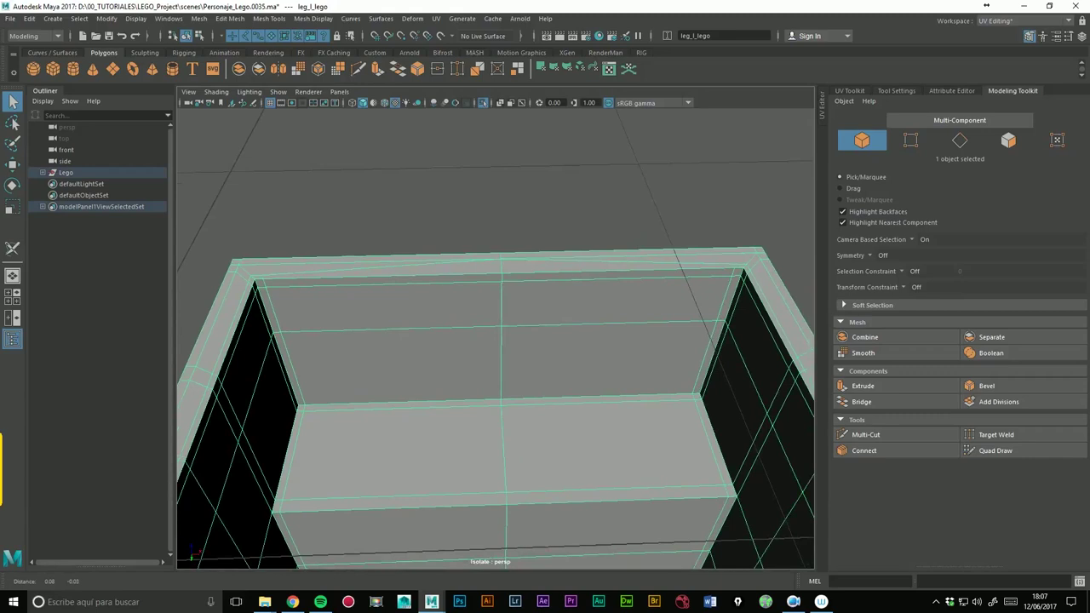
- Activate the 3D Cut and Sew UV tool and face the leg straight on
{"action": "left_click", "coordinate": [436, 18]}
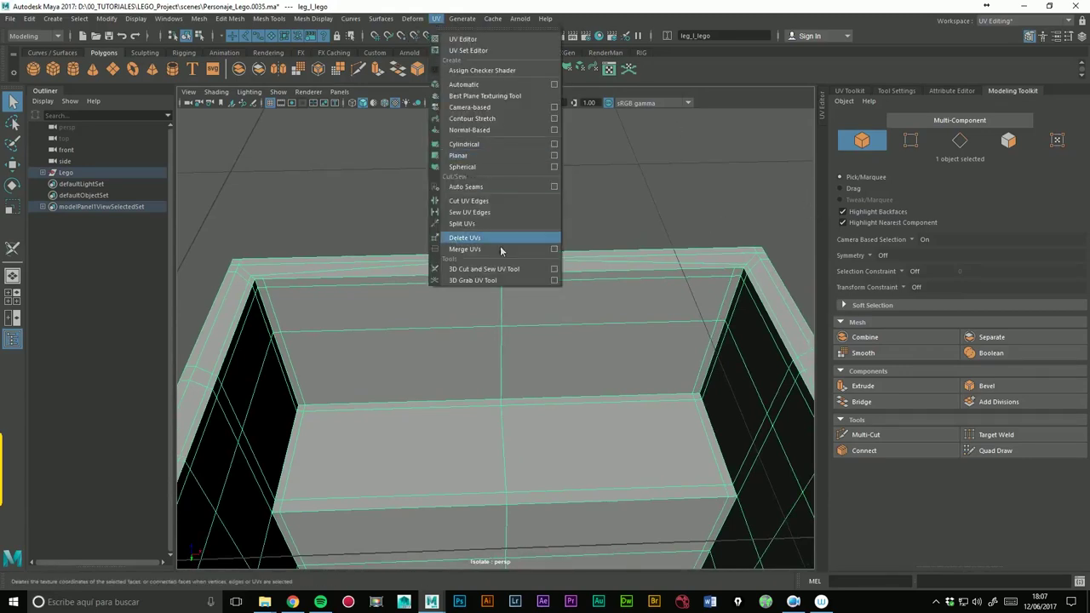
{"action": "left_click", "coordinate": [501, 265]}
{"action": "mouse_move", "coordinate": [613, 293]}
{"action": "left_mouse_down", "text": "alt"}
{"action": "mouse_move", "coordinate": [527, 305]}
{"action": "mouse_move", "coordinate": [518, 268]}
{"action": "mouse_move", "coordinate": [418, 336]}
{"action": "mouse_move", "coordinate": [408, 307]}
{"action": "mouse_move", "coordinate": [469, 327]}
{"action": "mouse_move", "coordinate": [506, 319]}
{"action": "mouse_move", "coordinate": [489, 282]}
{"action": "left_mouse_up", "text": "alt"}
{"action": "scroll", "coordinate": [489, 272], "scroll_direction": "up", "scroll_amount": 3}
{"action": "scroll", "coordinate": [581, 256], "scroll_direction": "up", "scroll_amount": 3}
- In vertex mode, pull the top-rim vertex left to expose the triangular gap
{"action": "key", "text": "w"}
{"action": "right_click", "coordinate": [473, 272]}
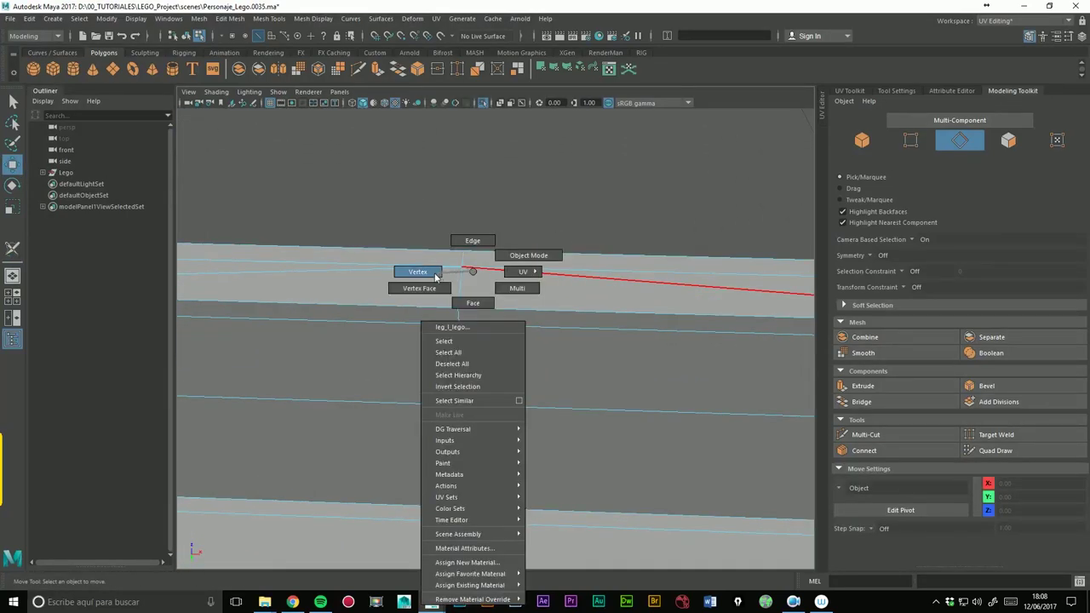
{"action": "left_click", "coordinate": [435, 276]}
{"action": "left_click", "coordinate": [467, 273]}
{"action": "mouse_move", "coordinate": [466, 272]}
{"action": "left_mouse_down"}
{"action": "mouse_move", "coordinate": [511, 290]}
{"action": "mouse_move", "coordinate": [440, 280]}
{"action": "left_mouse_up"}
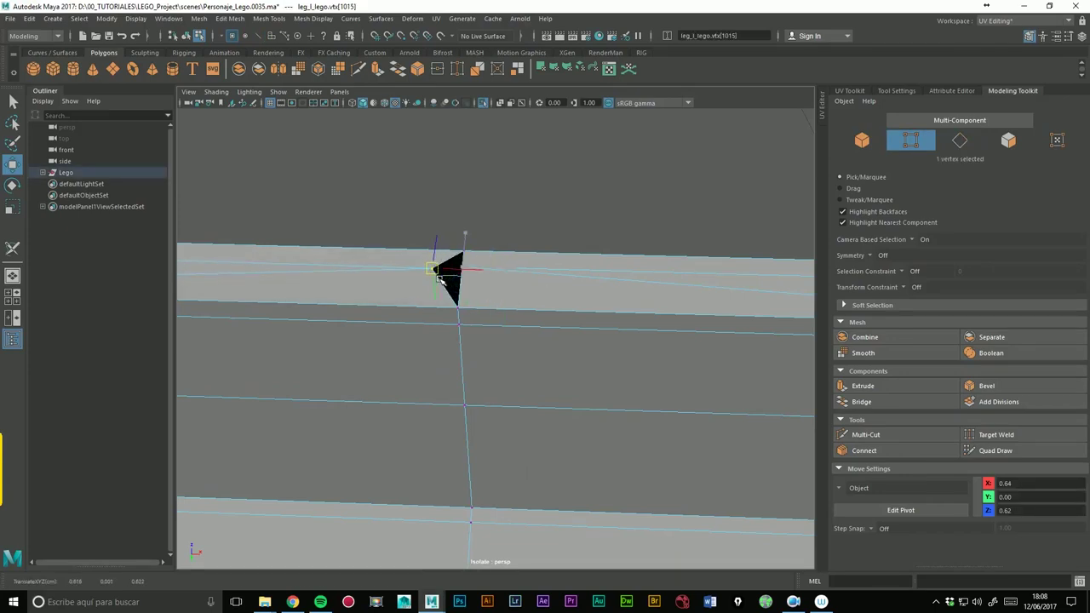
{"action": "scroll", "coordinate": [511, 268], "scroll_direction": "up", "scroll_amount": 2}
{"action": "scroll", "coordinate": [528, 281], "scroll_direction": "up", "scroll_amount": 2}
{"action": "scroll", "coordinate": [554, 290], "scroll_direction": "up", "scroll_amount": 2}
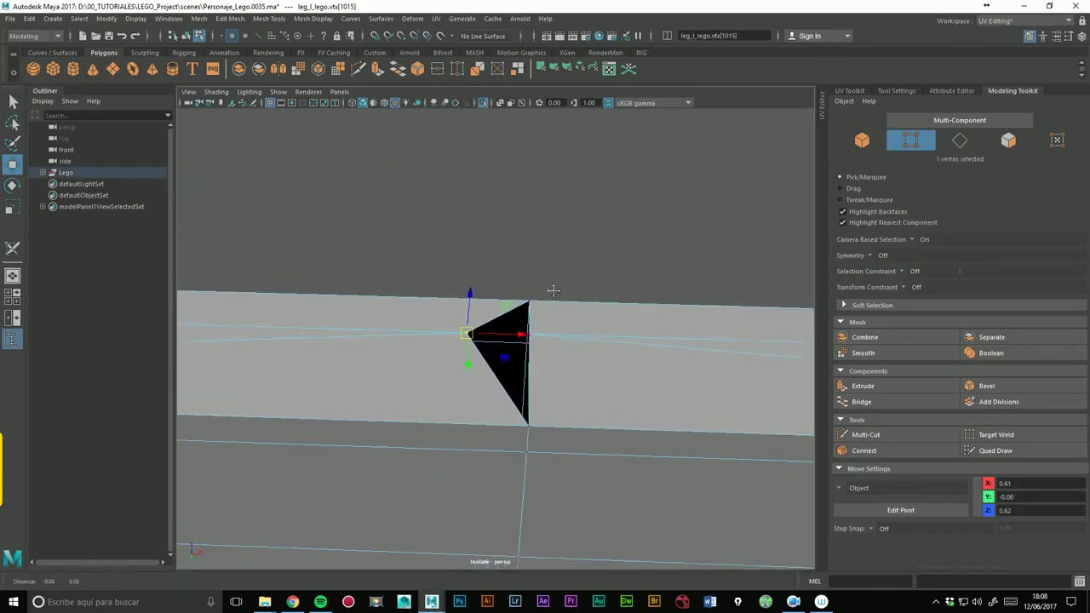
{"action": "scroll", "coordinate": [553, 290], "scroll_direction": "up", "scroll_amount": 1}
{"action": "scroll", "coordinate": [588, 282], "scroll_direction": "up", "scroll_amount": 2}
{"action": "scroll", "coordinate": [593, 275], "scroll_direction": "down", "scroll_amount": 3}
{"action": "scroll", "coordinate": [606, 293], "scroll_direction": "down", "scroll_amount": 1}
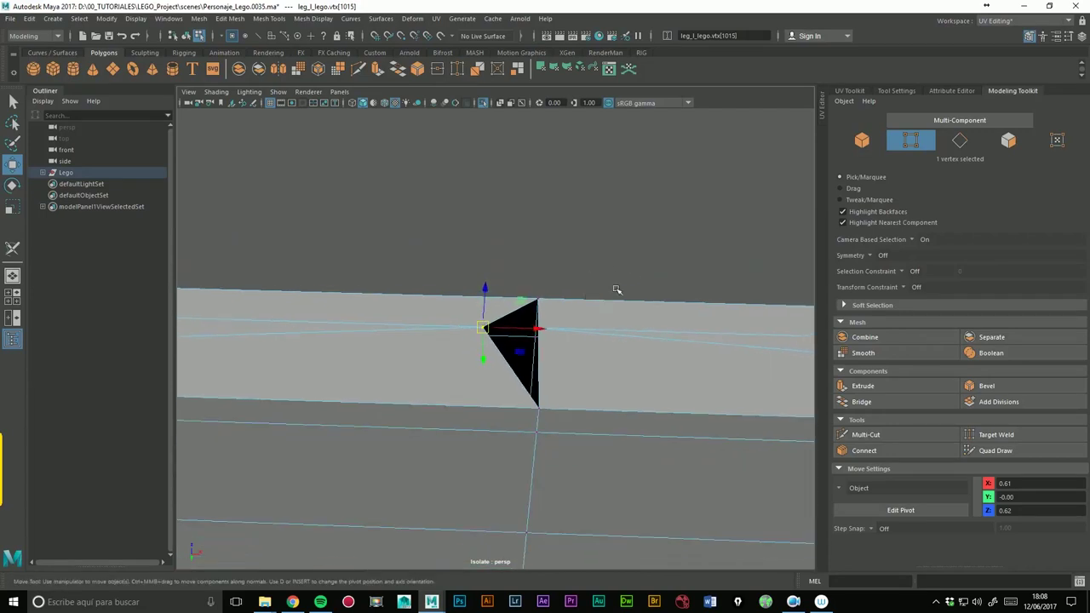
- Target Weld the loose vertex onto its neighbour, then return to Object Mode
{"action": "left_click", "coordinate": [995, 435]}
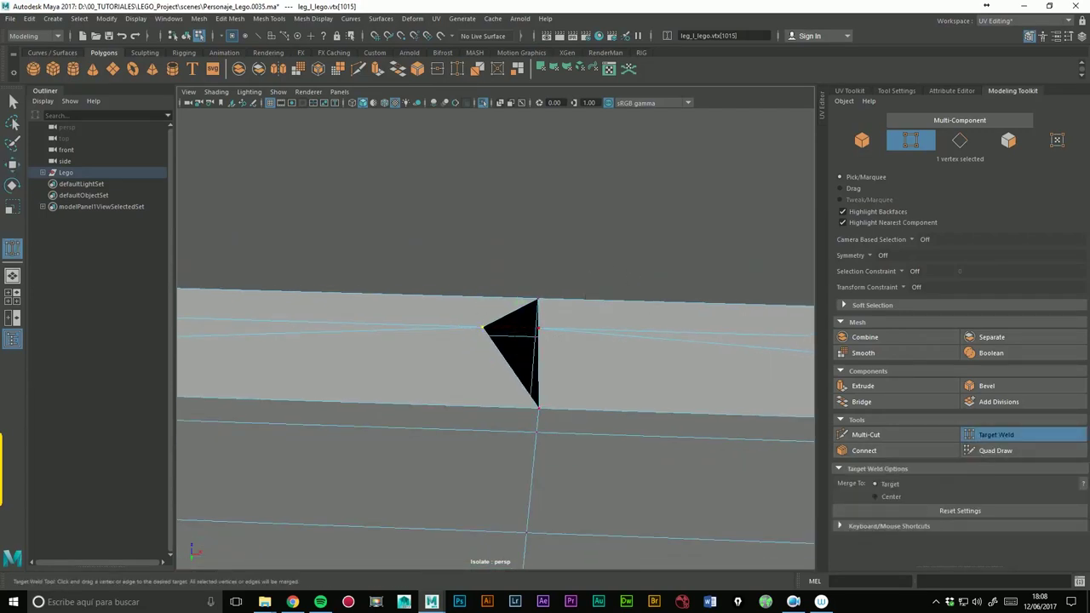
{"action": "left_click_drag", "start_coordinate": [546, 336], "coordinate": [556, 331]}
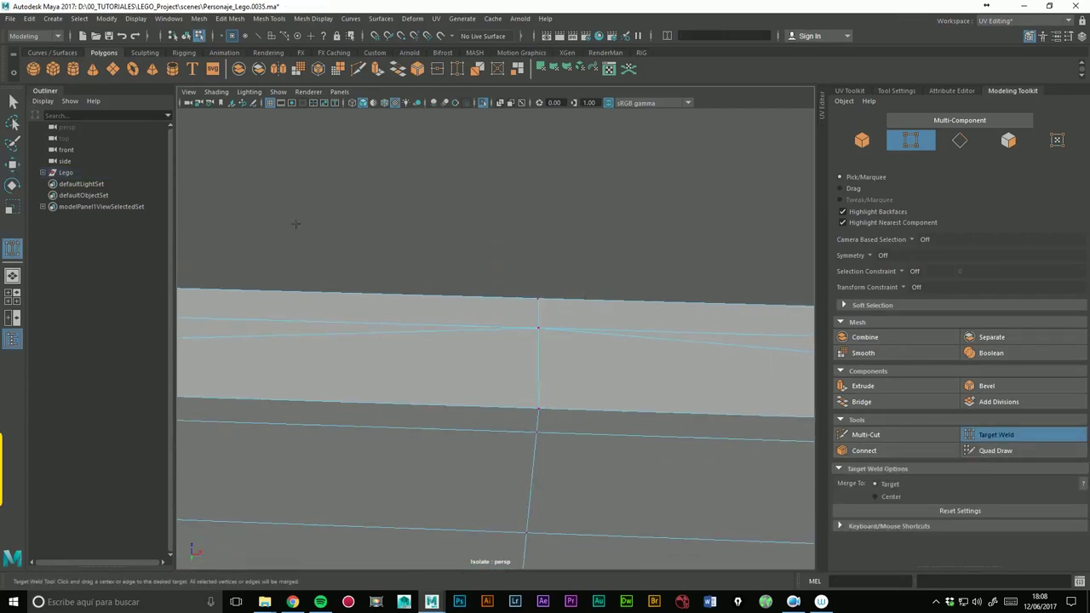
{"action": "right_click_drag", "start_coordinate": [491, 294], "coordinate": [586, 267]}
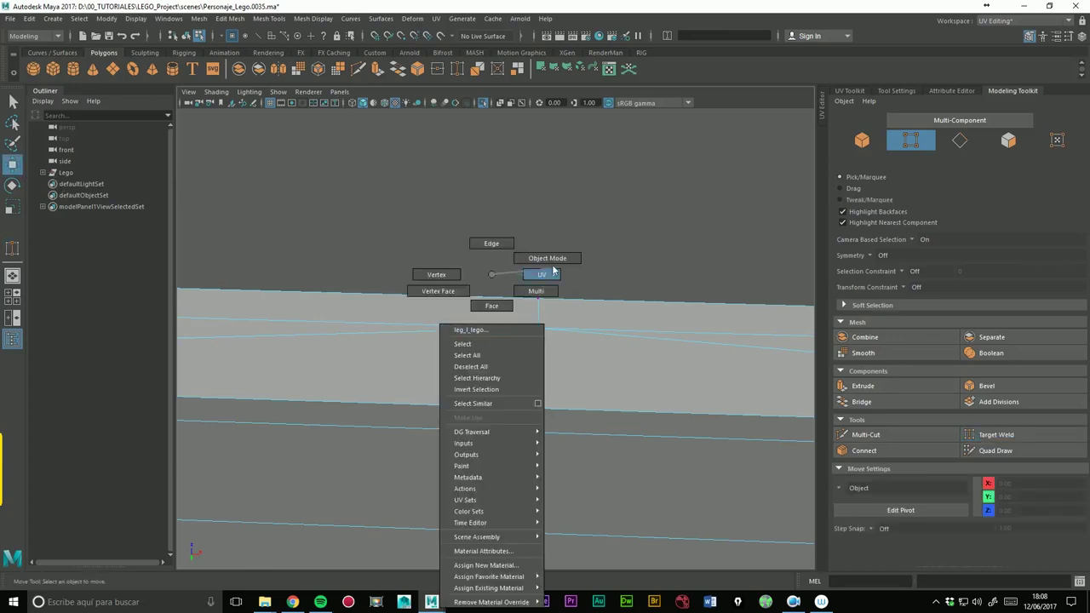
{"action": "left_click", "coordinate": [586, 266]}
- Frame and reselect the leg mesh, starting the 3D Cut and Sew UV tool
{"action": "key", "text": "f"}
{"action": "left_click", "coordinate": [518, 360]}
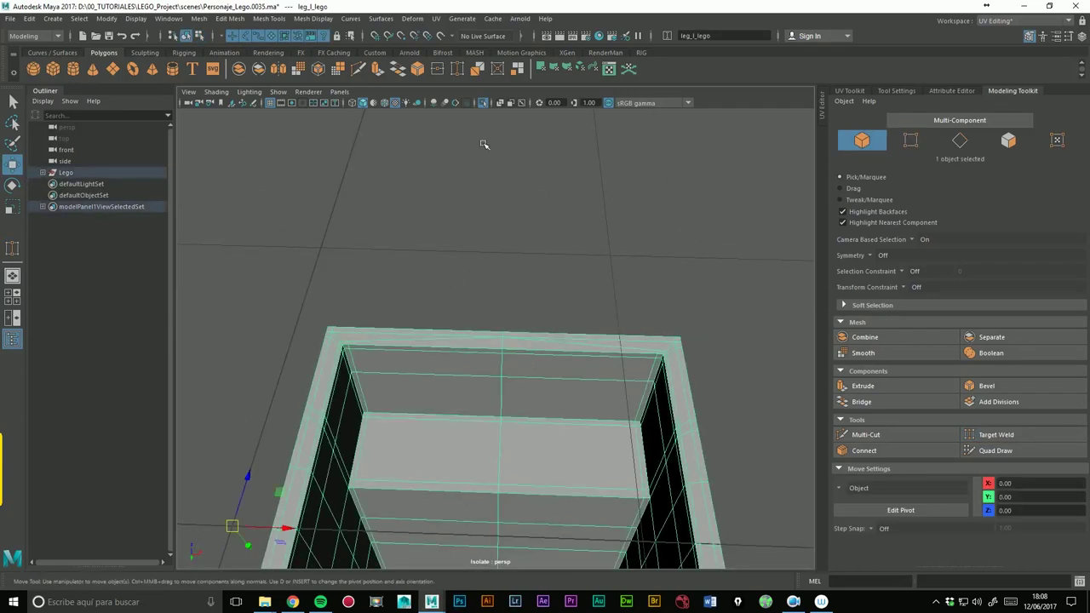
{"action": "left_click", "coordinate": [436, 18]}
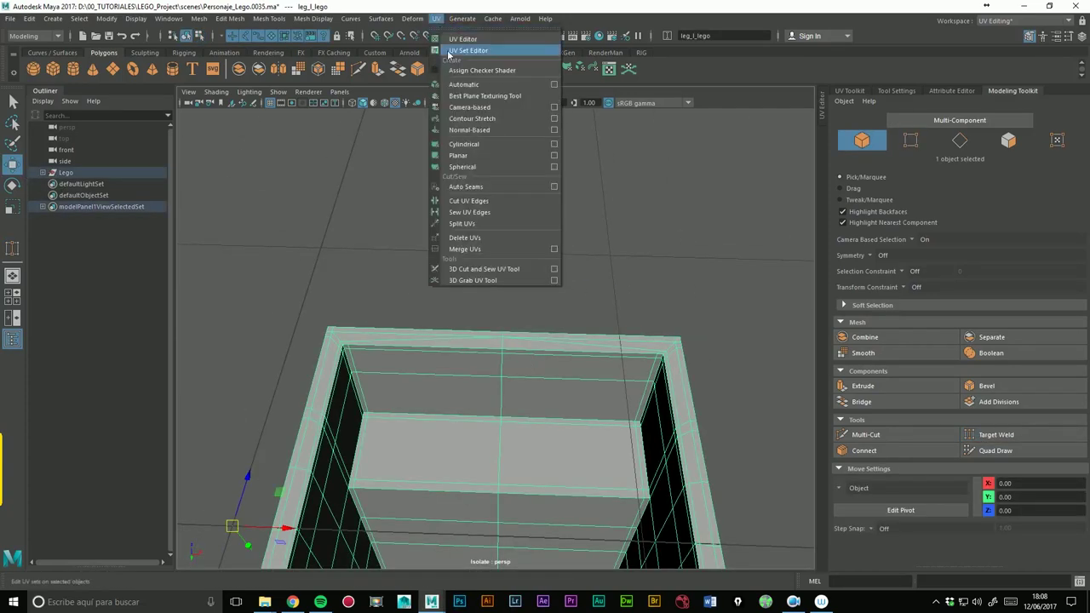
{"action": "left_click", "coordinate": [474, 271]}
{"action": "scroll", "coordinate": [516, 253], "scroll_direction": "up", "scroll_amount": 3}
{"action": "scroll", "coordinate": [657, 231], "scroll_direction": "up", "scroll_amount": 3}
{"action": "scroll", "coordinate": [536, 272], "scroll_direction": "up", "scroll_amount": 1}
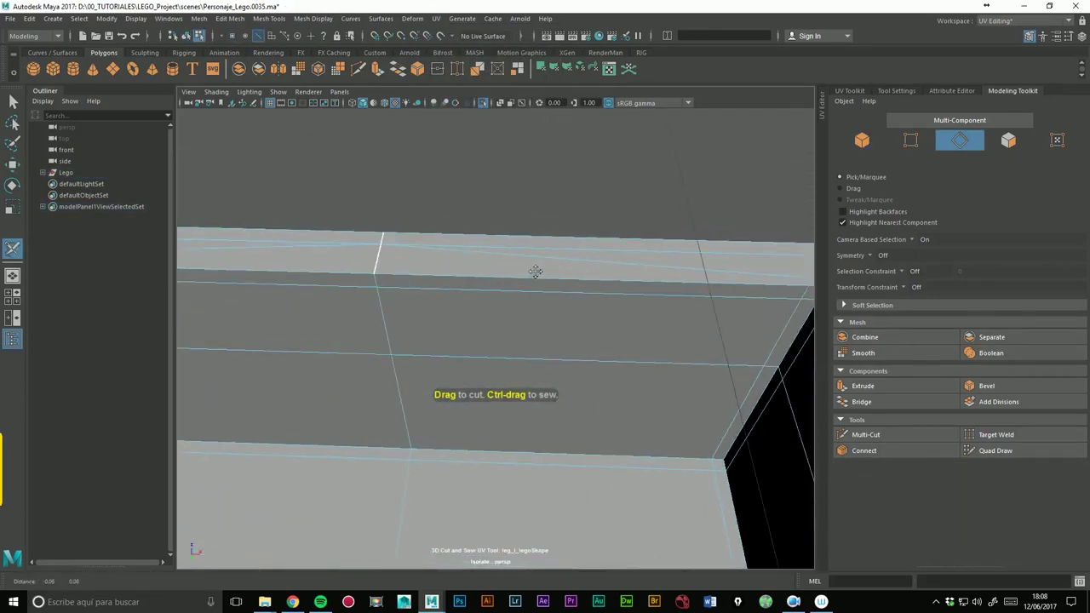
- In vertex mode, slide a top-rim vertex right with the Move tool to test for overlaps
{"action": "key", "text": "q"}
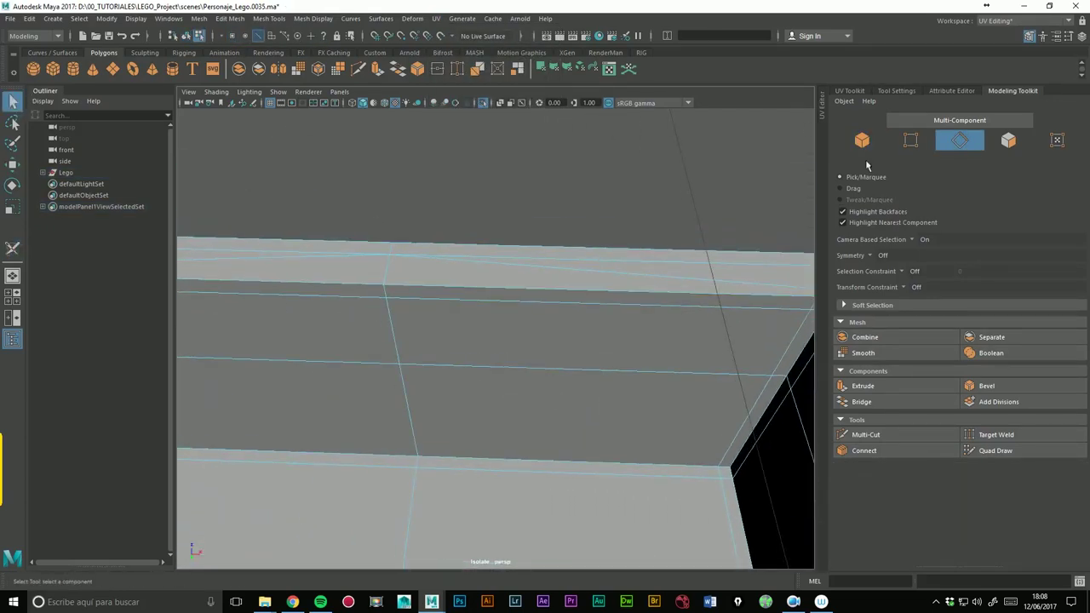
{"action": "key", "text": "F9"}
{"action": "left_click", "coordinate": [397, 293]}
{"action": "key", "text": "w"}
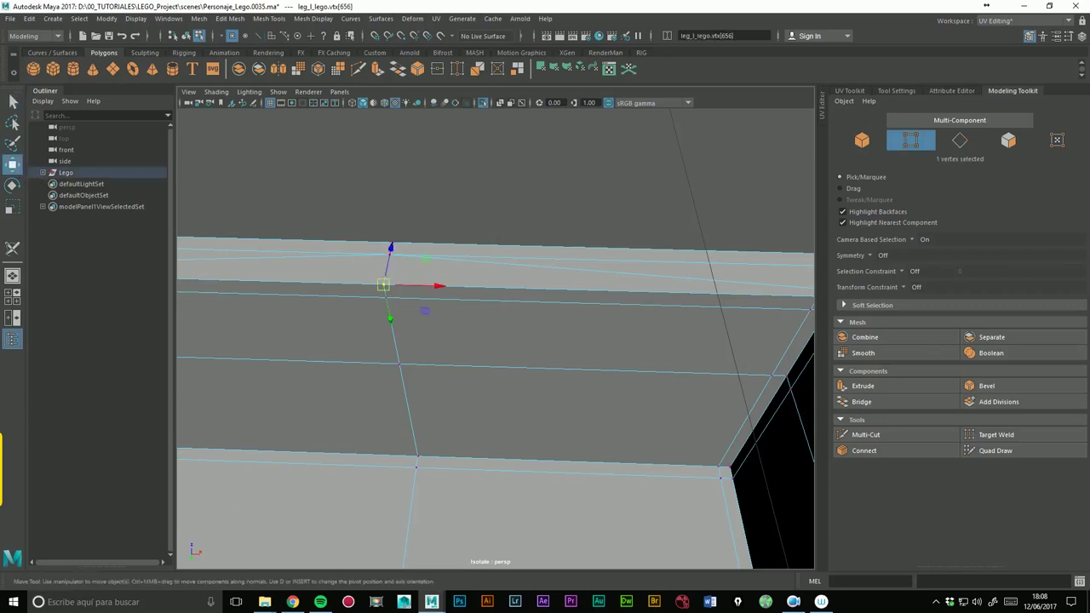
{"action": "left_click_drag", "start_coordinate": [435, 297], "coordinate": [467, 295]}
{"action": "mouse_move", "coordinate": [397, 289]}
{"action": "left_mouse_down"}
{"action": "mouse_move", "coordinate": [430, 288]}
{"action": "mouse_move", "coordinate": [407, 272]}
{"action": "mouse_move", "coordinate": [443, 256]}
{"action": "left_mouse_up"}
{"action": "left_click", "coordinate": [463, 219]}
{"action": "key", "text": "ctrl+z"}
- Test-move the corner vertex and another rim vertex for duplicates
{"action": "left_click", "coordinate": [463, 219]}
{"action": "left_click", "coordinate": [392, 249]}
{"action": "mouse_move", "coordinate": [393, 254]}
{"action": "left_mouse_down"}
{"action": "mouse_move", "coordinate": [361, 207]}
{"action": "mouse_move", "coordinate": [391, 247]}
{"action": "left_mouse_up"}
{"action": "left_click", "coordinate": [390, 304]}
{"action": "mouse_move", "coordinate": [390, 304]}
{"action": "left_mouse_down"}
{"action": "mouse_move", "coordinate": [409, 321]}
{"action": "mouse_move", "coordinate": [386, 298]}
{"action": "left_mouse_up"}
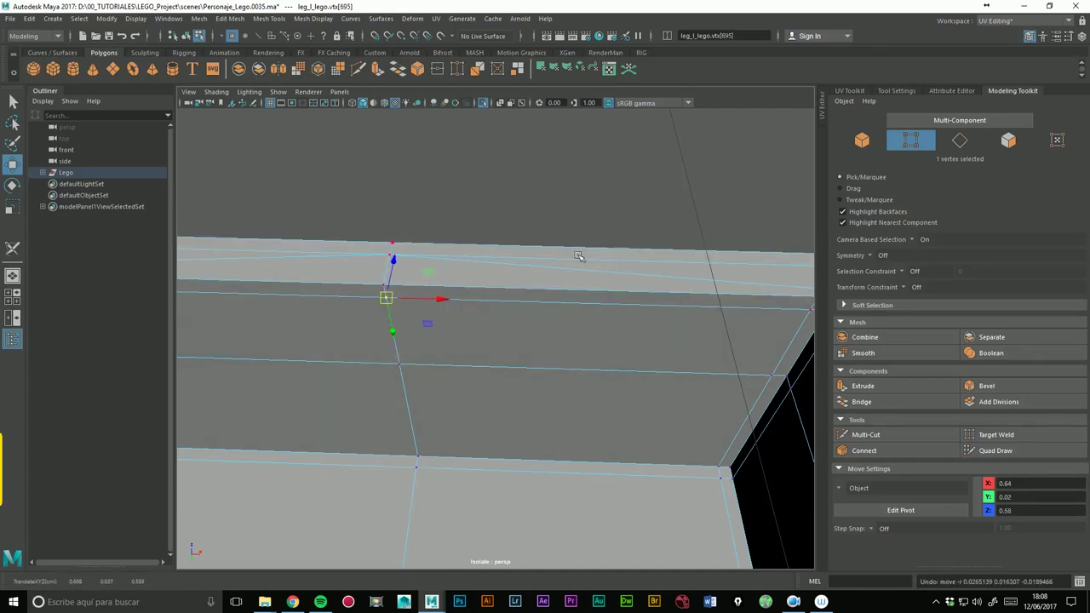
- Return to Object Mode with the leg mesh reselected and open the Mesh menu
{"action": "right_click_drag", "start_coordinate": [546, 279], "coordinate": [619, 224]}
{"action": "left_click", "coordinate": [618, 224]}
{"action": "left_click", "coordinate": [574, 275]}
{"action": "left_click", "coordinate": [198, 20]}
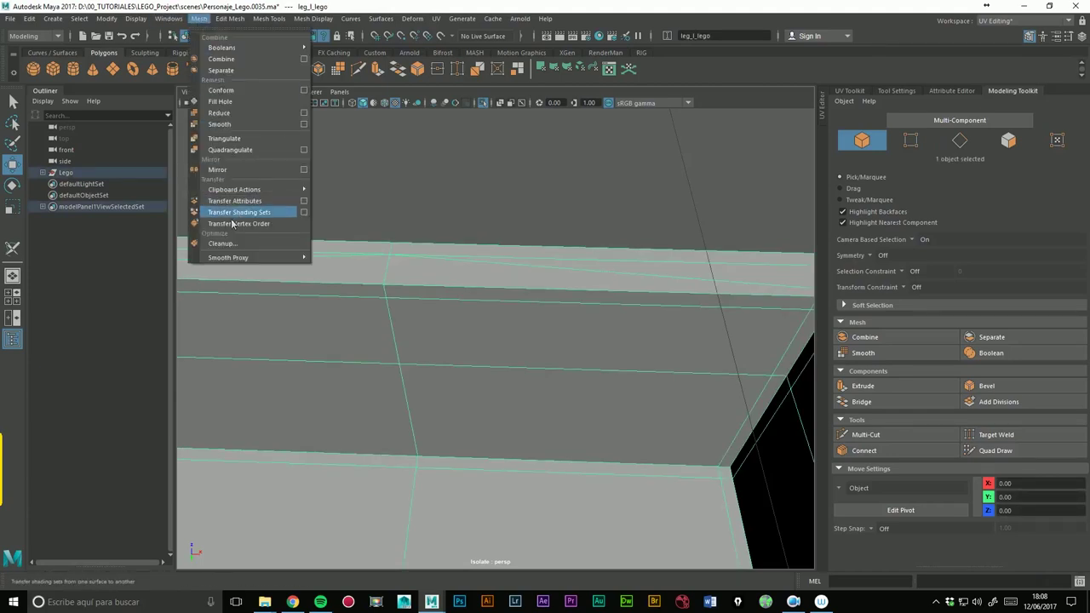
- Apply Cleanup on the leg mesh, adding checks for faces with holes and concave faces
{"action": "left_click", "coordinate": [306, 242]}
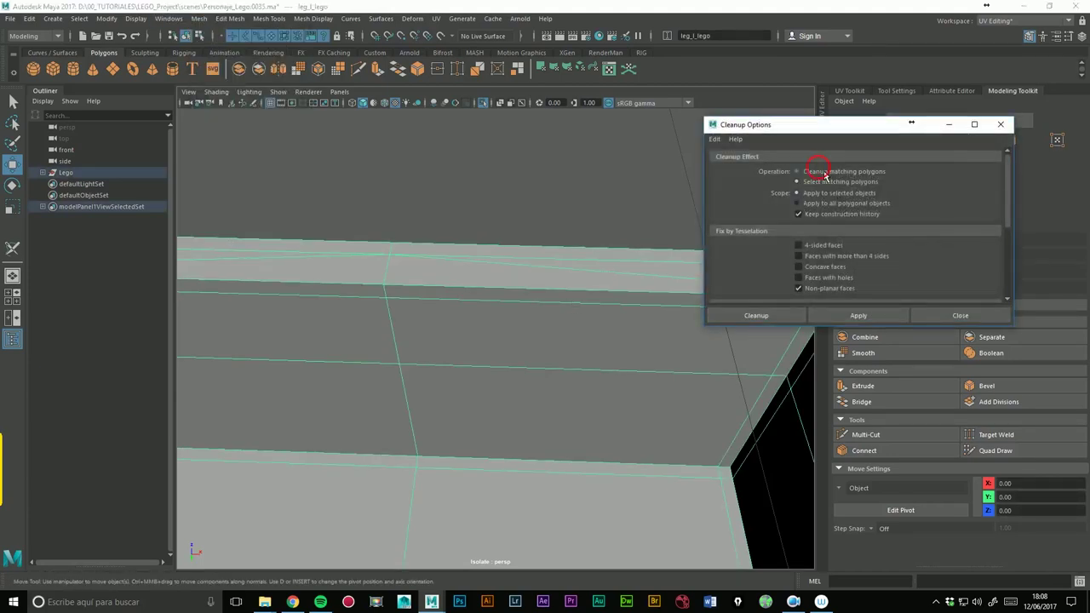
{"action": "left_click", "coordinate": [857, 317]}
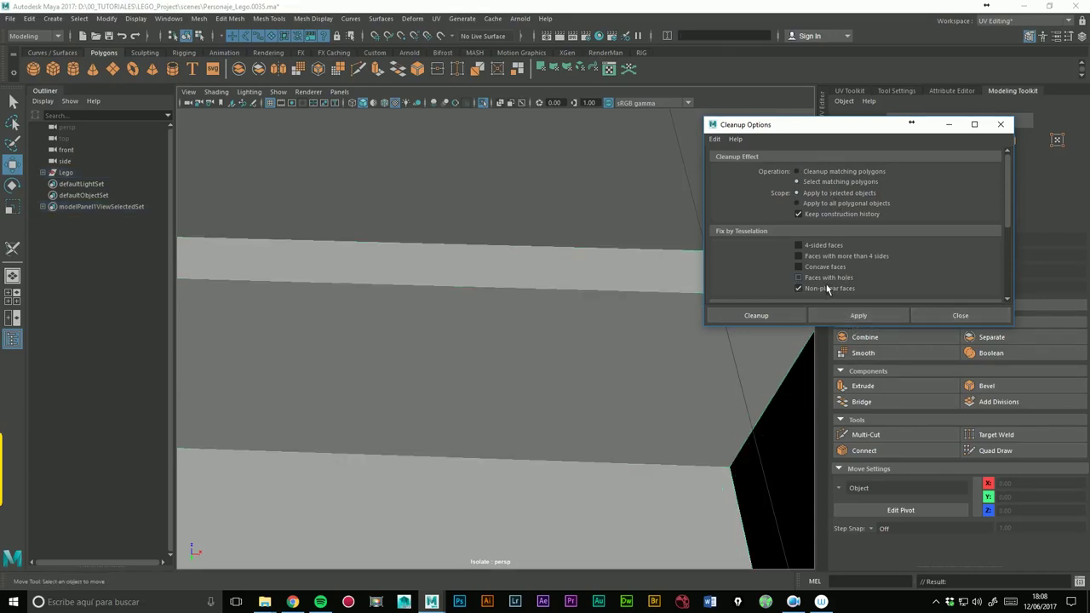
{"action": "left_click", "coordinate": [686, 311]}
{"action": "left_click", "coordinate": [862, 316]}
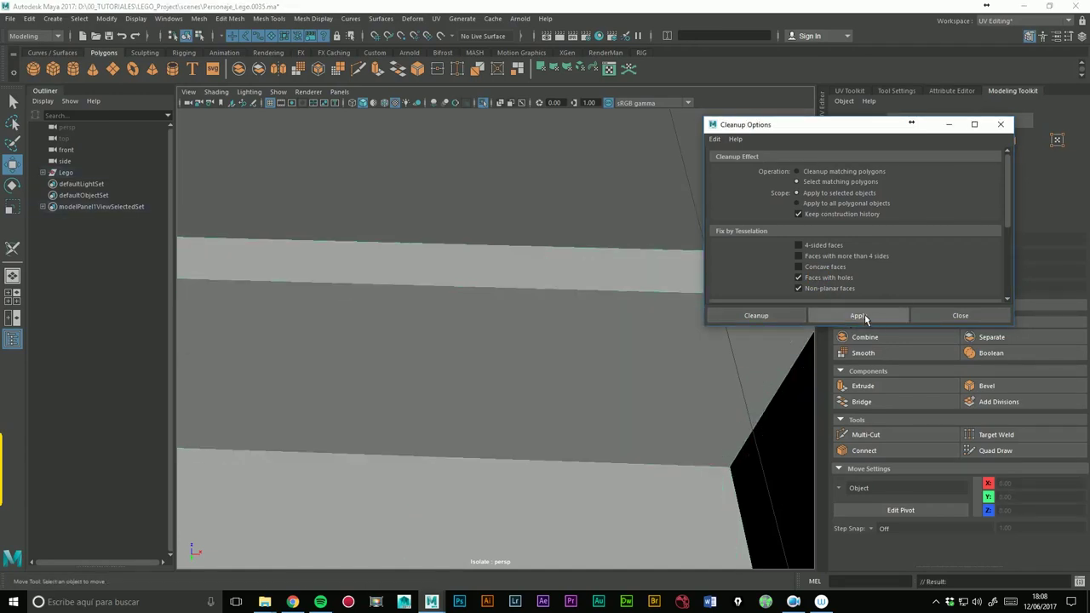
{"action": "left_click", "coordinate": [673, 304]}
{"action": "left_click", "coordinate": [818, 279]}
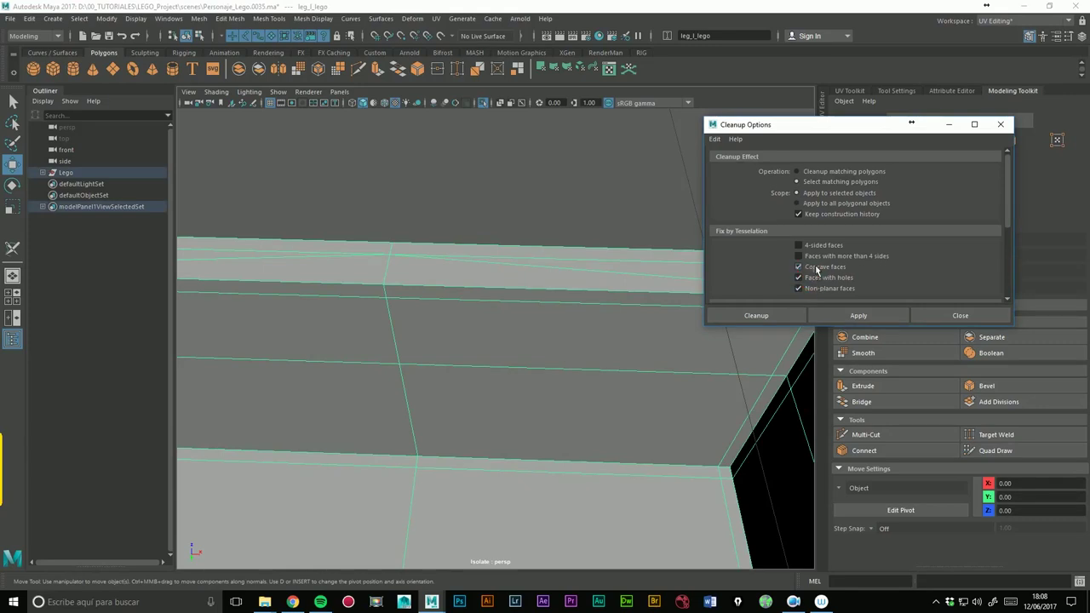
{"action": "left_click", "coordinate": [859, 316]}
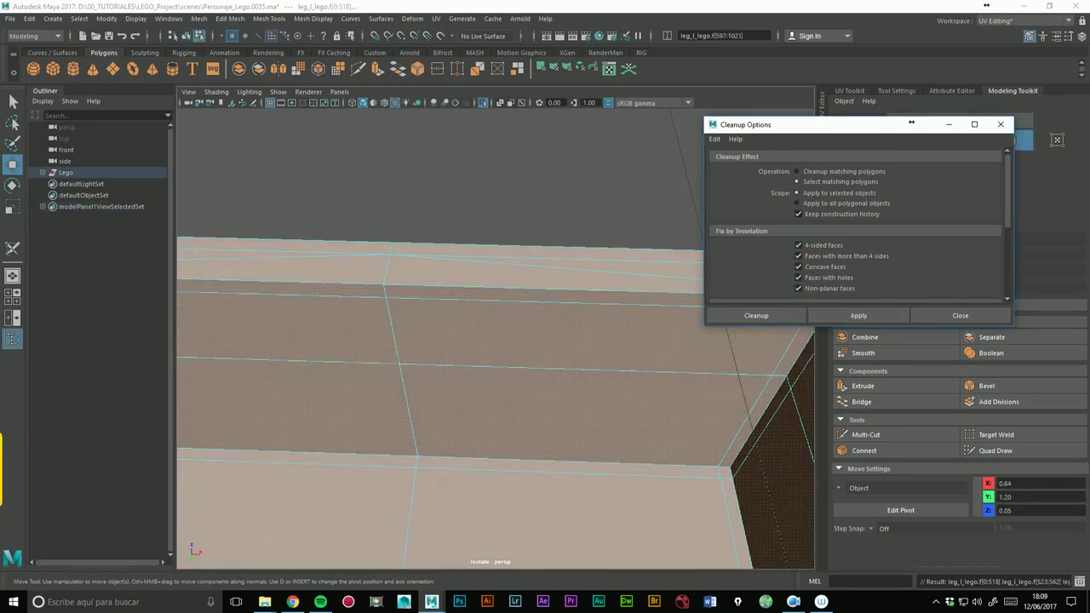
- Turn off Non-planar faces and rerun Cleanup to select the matching 4-sided faces
{"action": "right_click_drag", "start_coordinate": [607, 284], "coordinate": [652, 239]}
{"action": "left_click_drag", "start_coordinate": [653, 239], "coordinate": [500, 249], "text": "alt"}
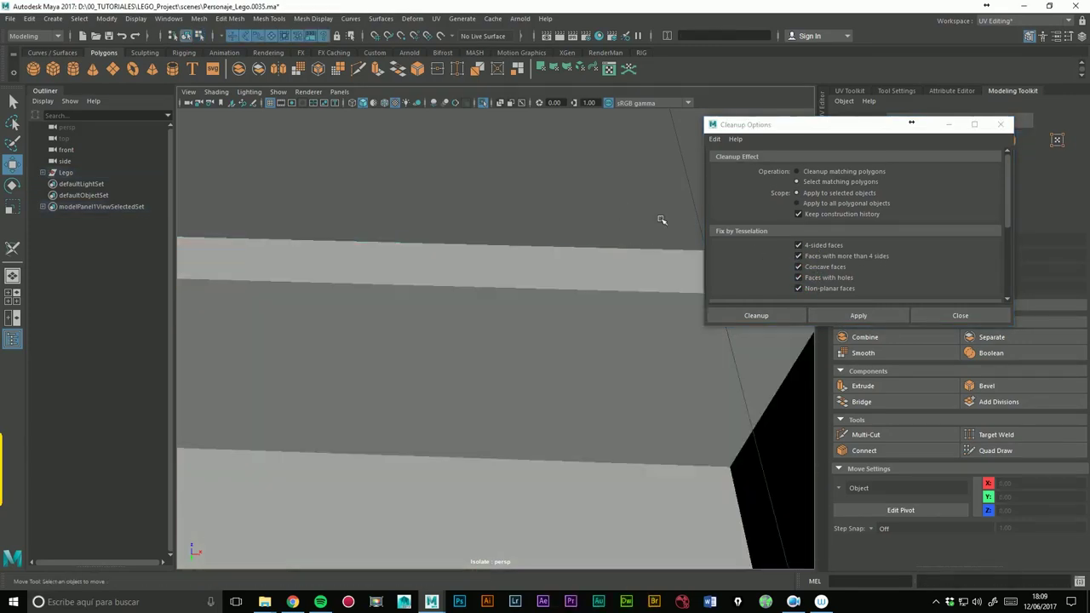
{"action": "left_click", "coordinate": [806, 289]}
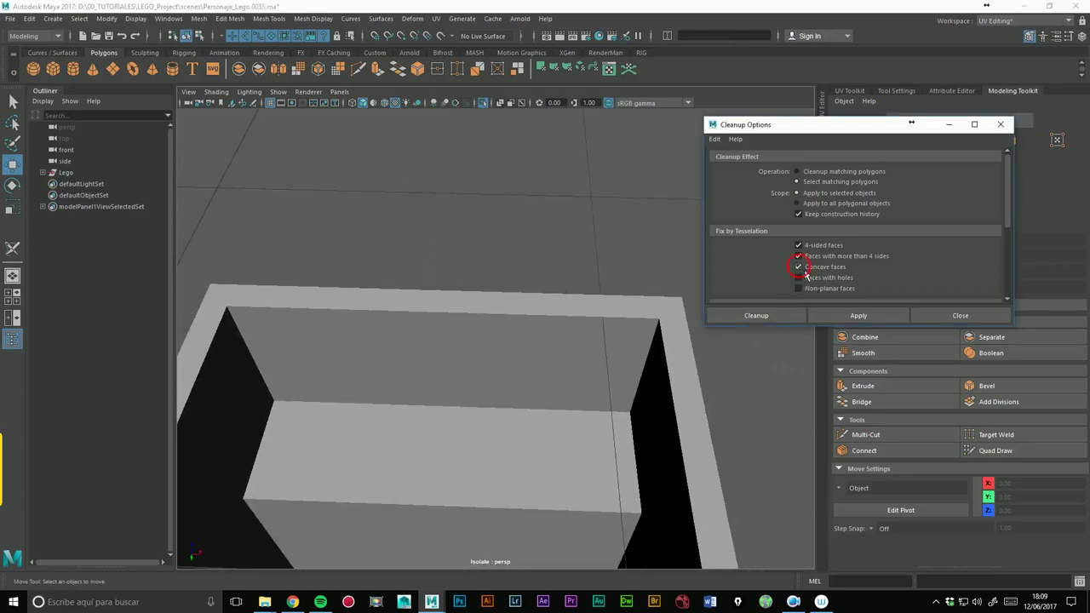
{"action": "left_click", "coordinate": [858, 317]}
{"action": "left_click", "coordinate": [877, 319]}
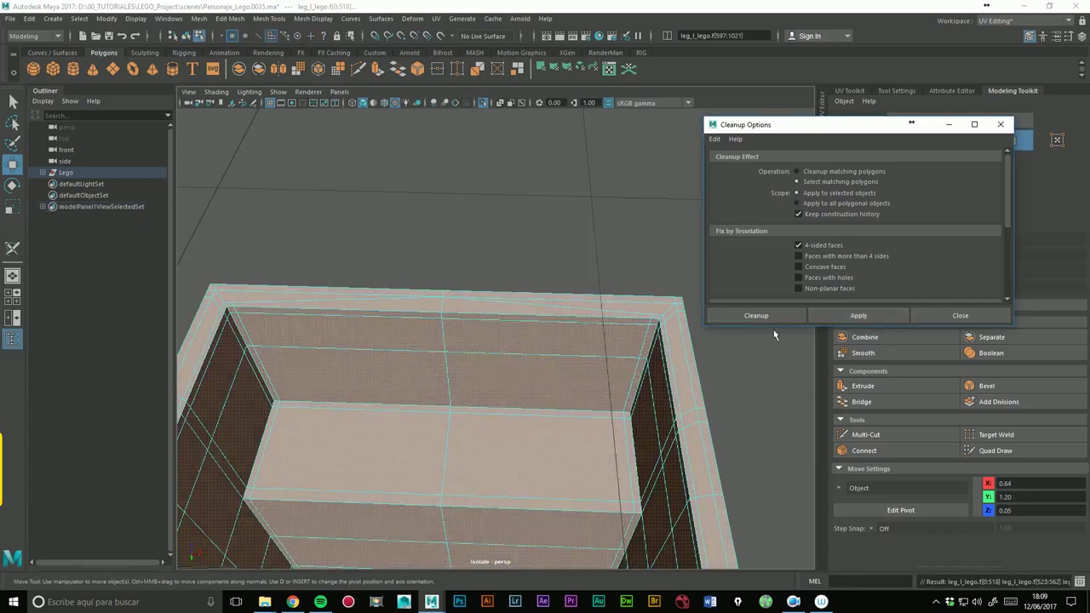
- Inspect the selected faces up close, then switch back to Object Mode
{"action": "key", "text": "f"}
{"action": "mouse_move", "coordinate": [396, 276]}
{"action": "left_mouse_down", "text": "alt"}
{"action": "mouse_move", "coordinate": [389, 401]}
{"action": "mouse_move", "coordinate": [448, 304]}
{"action": "mouse_move", "coordinate": [463, 244]}
{"action": "left_mouse_up", "text": "alt"}
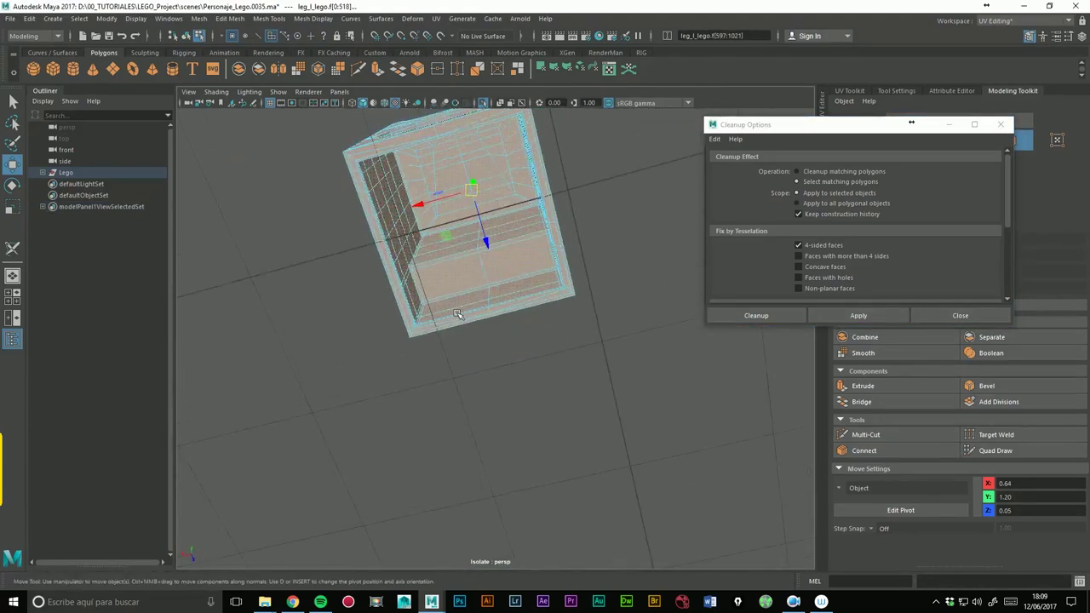
{"action": "right_click_drag", "start_coordinate": [462, 244], "coordinate": [695, 288], "text": "alt"}
{"action": "mouse_move", "coordinate": [696, 288]}
{"action": "left_mouse_down", "text": "alt"}
{"action": "mouse_move", "coordinate": [574, 321]}
{"action": "mouse_move", "coordinate": [601, 426]}
{"action": "left_mouse_up", "text": "alt"}
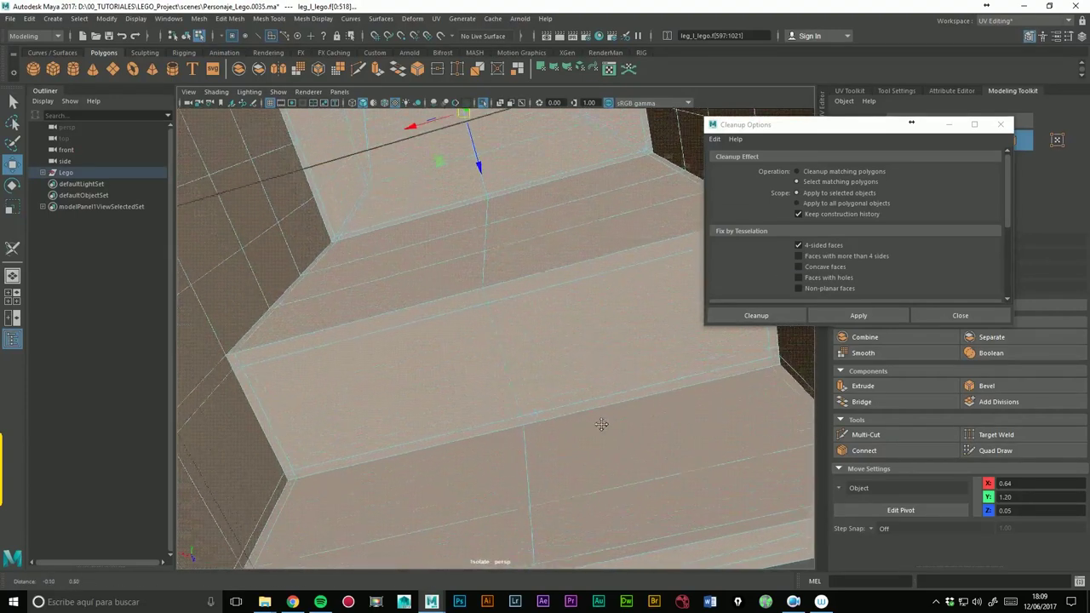
{"action": "right_click", "coordinate": [427, 210]}
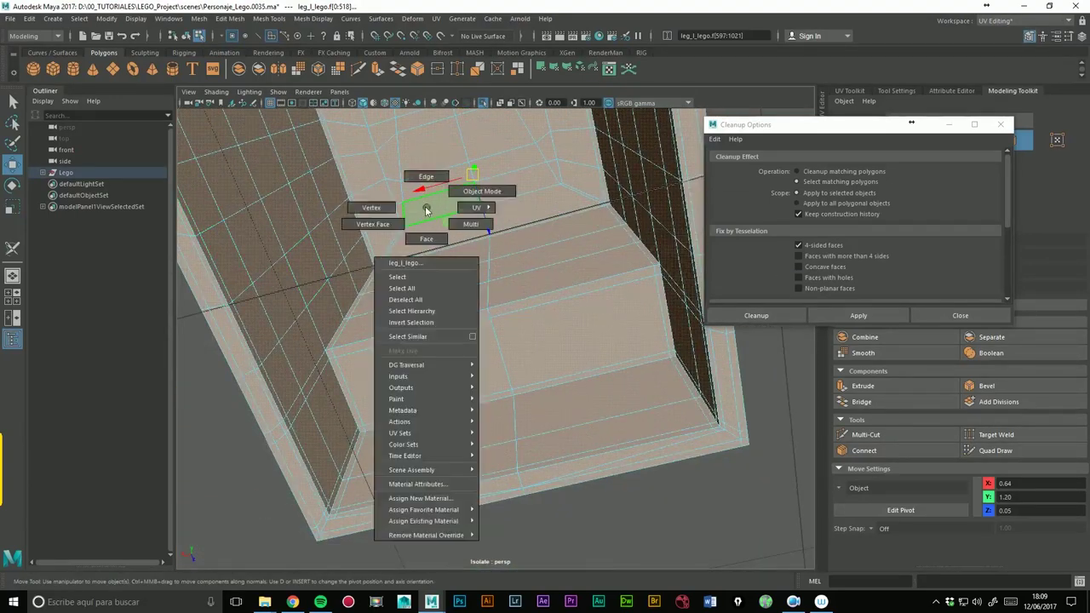
{"action": "left_click", "coordinate": [477, 193]}
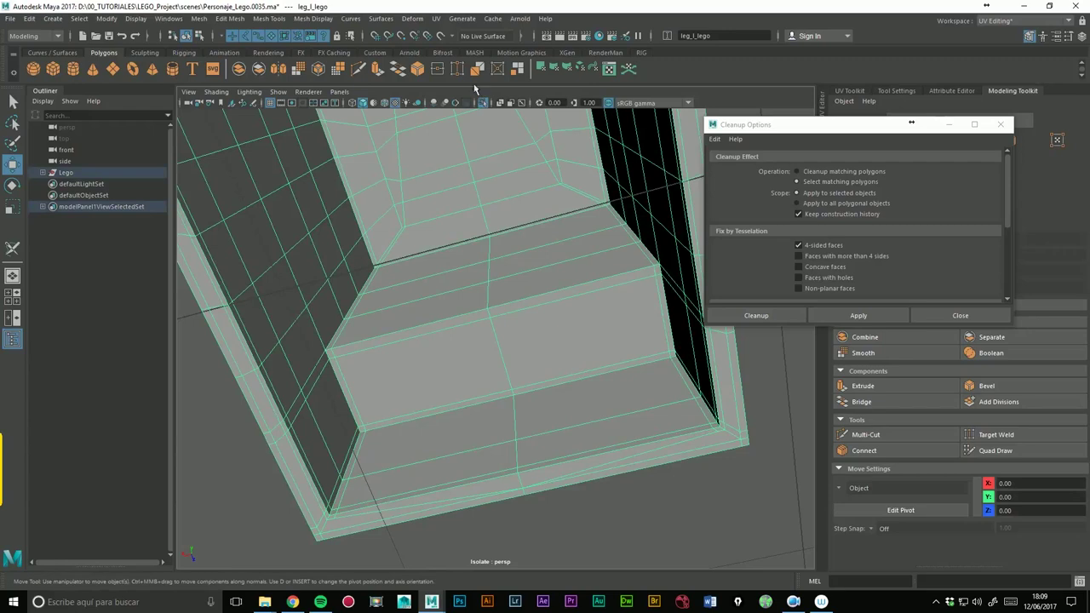
- Activate the 3D Cut and Sew UV Tool and orbit out to see the whole boot-shaped leg
{"action": "left_click", "coordinate": [436, 17]}
{"action": "left_click", "coordinate": [481, 269]}
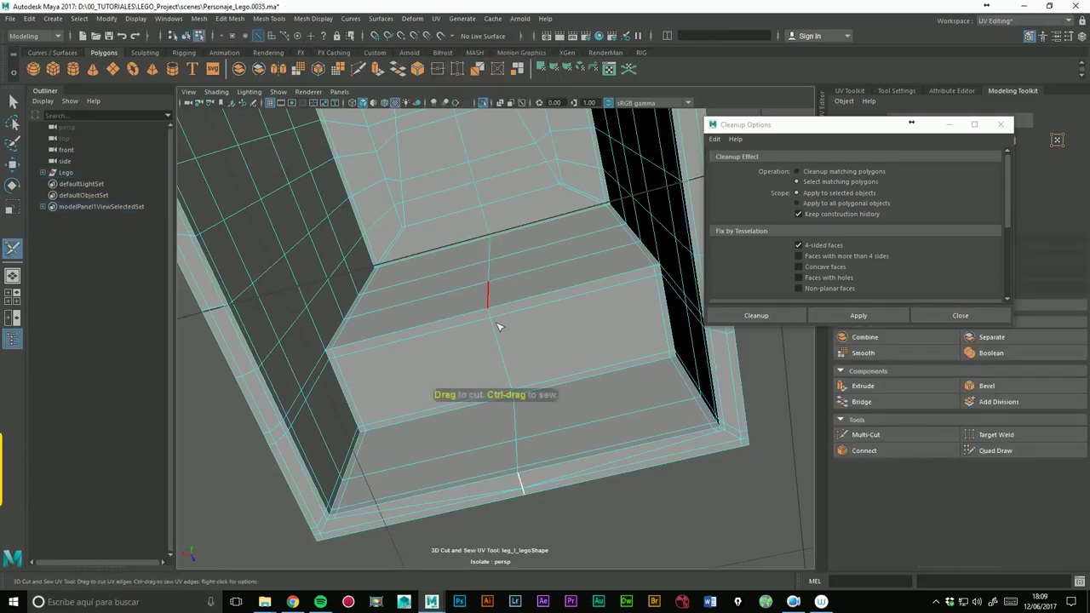
{"action": "scroll", "coordinate": [499, 327], "scroll_direction": "down", "scroll_amount": 5}
{"action": "mouse_move", "coordinate": [500, 327]}
{"action": "left_mouse_down", "text": "alt"}
{"action": "mouse_move", "coordinate": [461, 366]}
{"action": "mouse_move", "coordinate": [415, 346]}
{"action": "left_mouse_up", "text": "alt"}
{"action": "scroll", "coordinate": [565, 329], "scroll_direction": "up", "scroll_amount": 3}
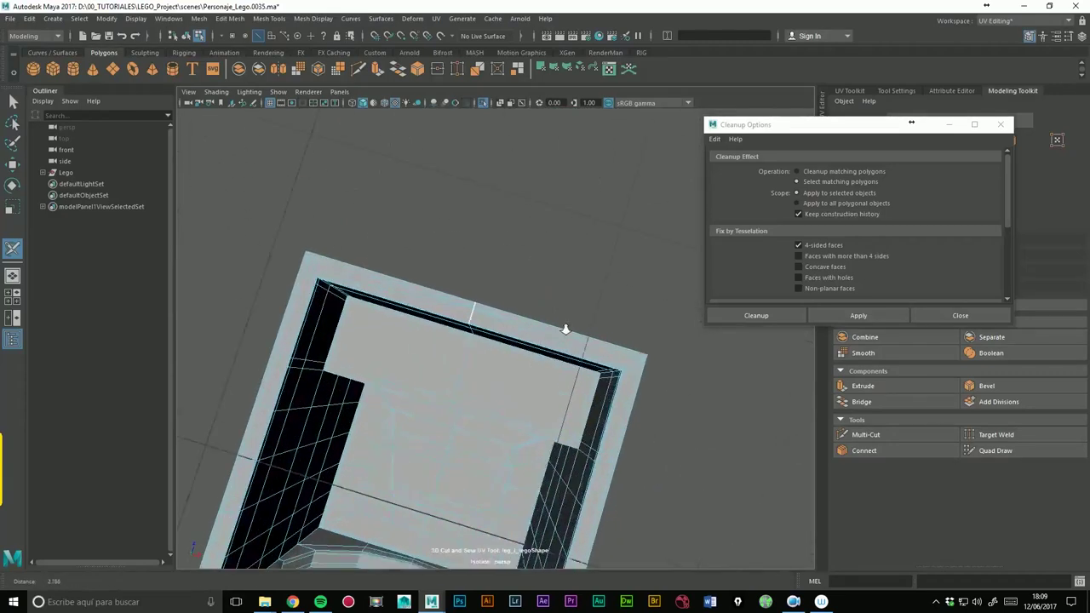
{"action": "scroll", "coordinate": [565, 329], "scroll_direction": "up", "scroll_amount": 3}
{"action": "scroll", "coordinate": [581, 319], "scroll_direction": "up", "scroll_amount": 1}
{"action": "scroll", "coordinate": [644, 360], "scroll_direction": "down", "scroll_amount": 3}
{"action": "scroll", "coordinate": [540, 348], "scroll_direction": "up", "scroll_amount": 1}
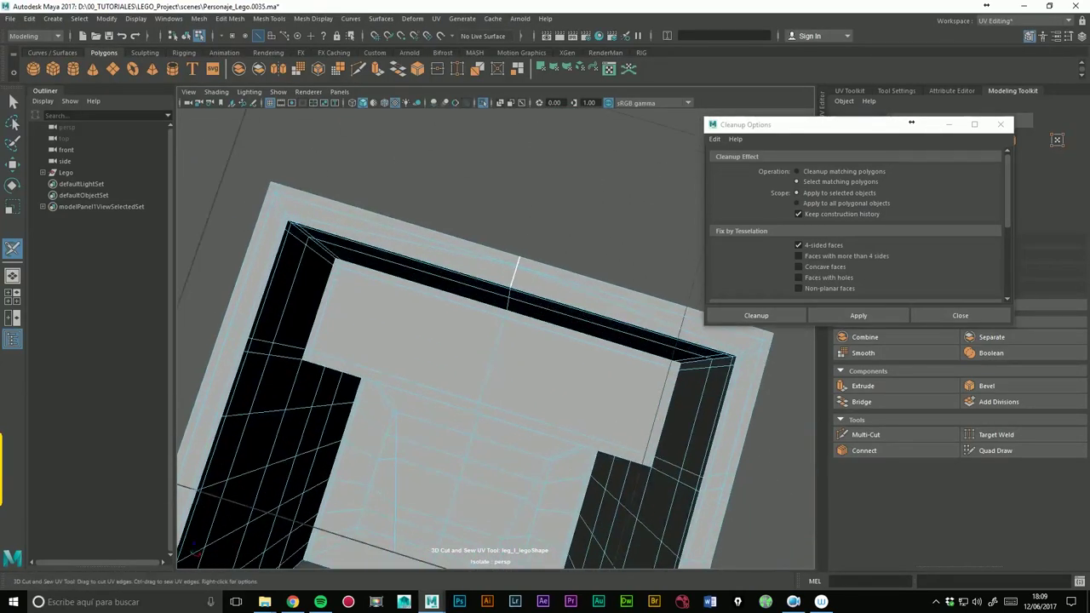
- Close the cleanup options and switch the leg to vertex selection mode
{"action": "left_click", "coordinate": [1001, 125]}
{"action": "scroll", "coordinate": [694, 243], "scroll_direction": "up", "scroll_amount": 2}
{"action": "scroll", "coordinate": [693, 244], "scroll_direction": "up", "scroll_amount": 1}
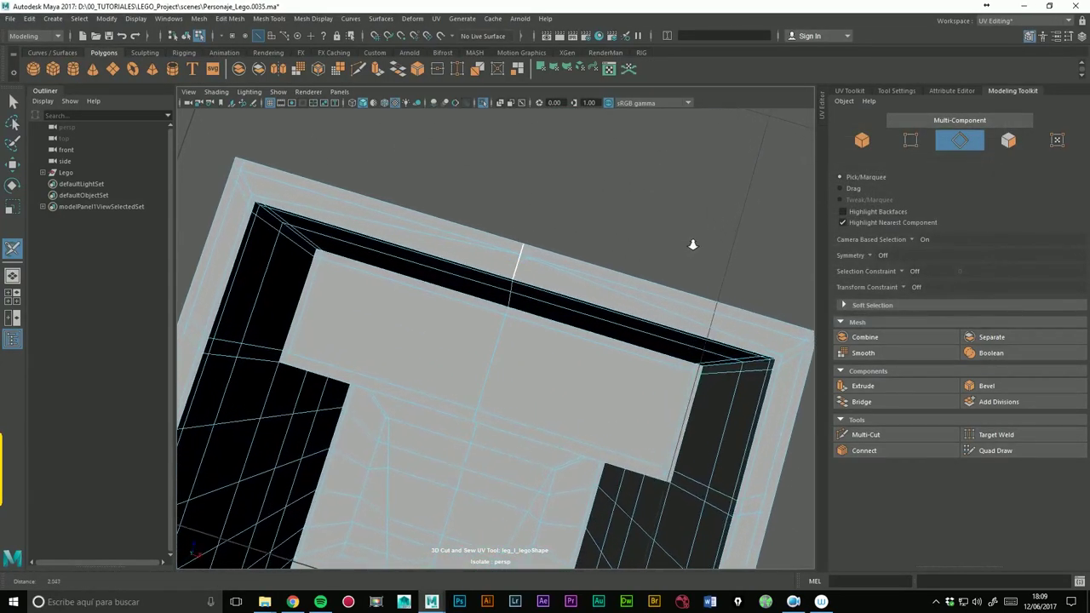
{"action": "scroll", "coordinate": [710, 247], "scroll_direction": "up", "scroll_amount": 2}
{"action": "scroll", "coordinate": [710, 247], "scroll_direction": "up", "scroll_amount": 1}
{"action": "key", "text": "q"}
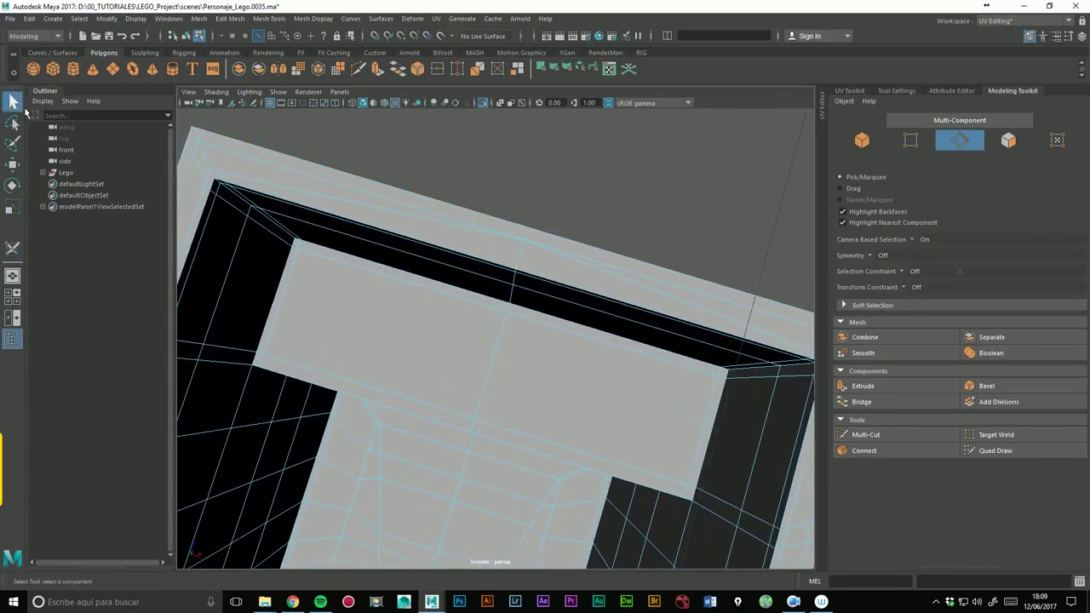
{"action": "right_click", "coordinate": [532, 255]}
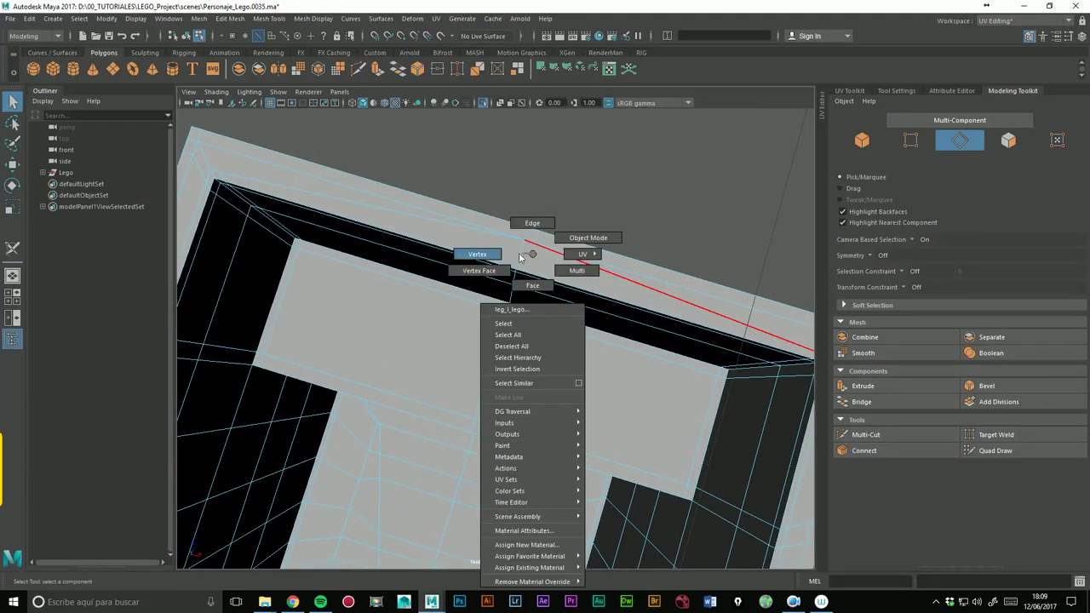
{"action": "left_click", "coordinate": [521, 257]}
{"action": "right_click", "coordinate": [516, 265]}
{"action": "left_click", "coordinate": [564, 267]}
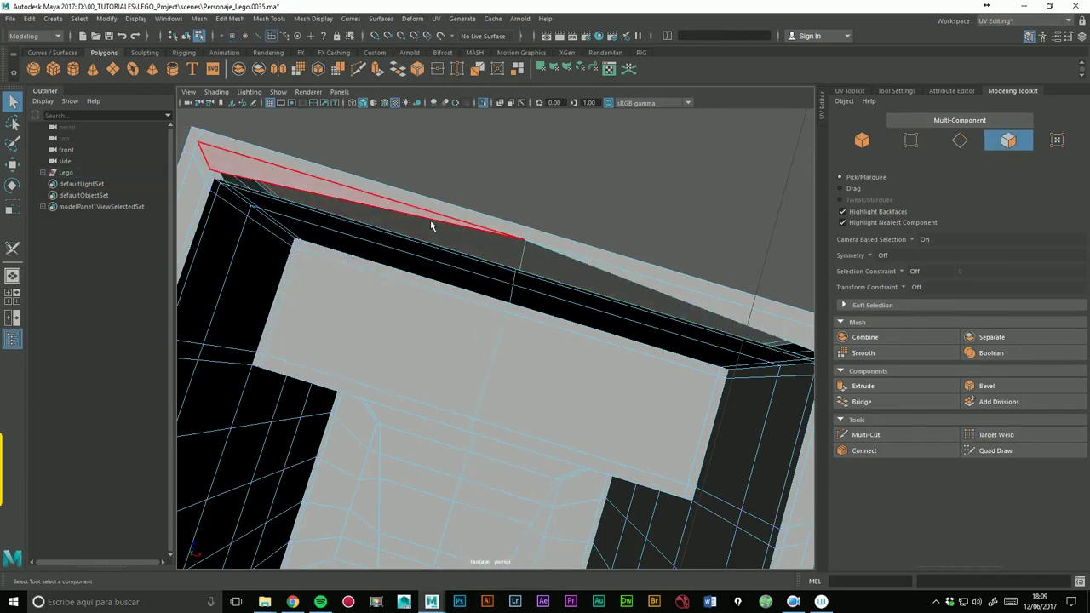
{"action": "right_click", "coordinate": [427, 219]}
{"action": "left_click", "coordinate": [375, 217]}
- Nudge a top-rim vertex slightly into place with the Move tool, then orbit to inspect the rim
{"action": "left_click", "coordinate": [528, 260]}
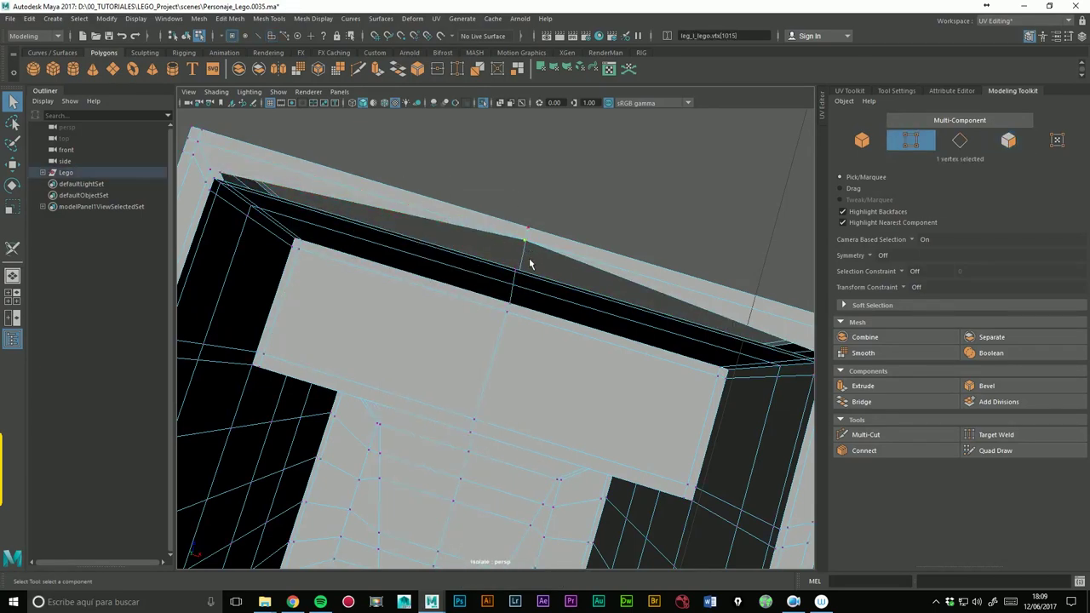
{"action": "key", "text": "w"}
{"action": "left_click_drag", "start_coordinate": [520, 251], "coordinate": [516, 246]}
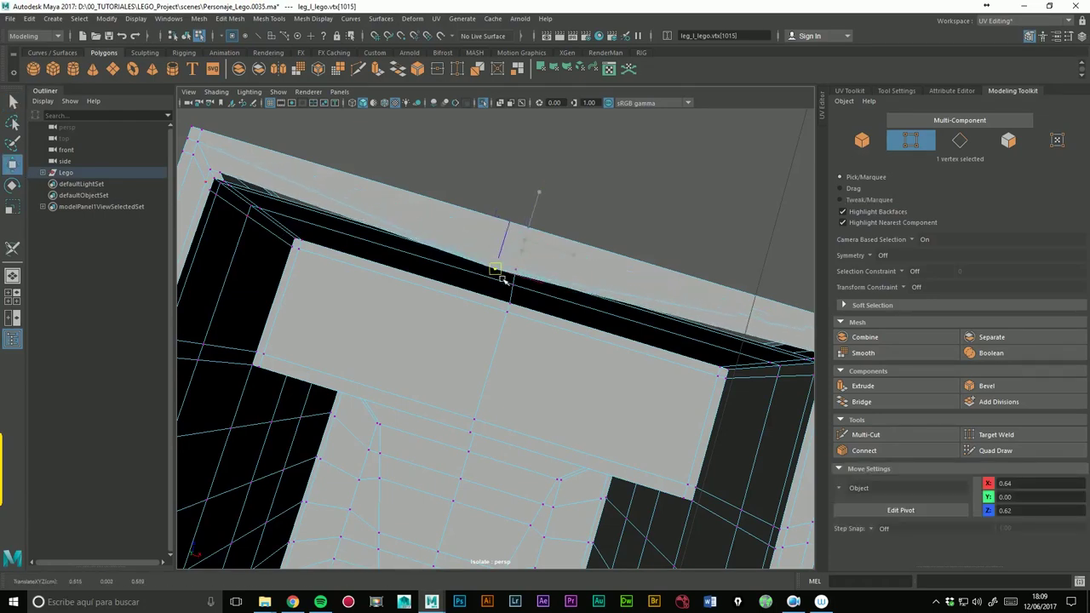
{"action": "left_click", "coordinate": [224, 171]}
{"action": "mouse_move", "coordinate": [247, 183]}
{"action": "left_mouse_down", "text": "alt"}
{"action": "mouse_move", "coordinate": [540, 252]}
{"action": "mouse_move", "coordinate": [534, 161]}
{"action": "left_mouse_up", "text": "alt"}
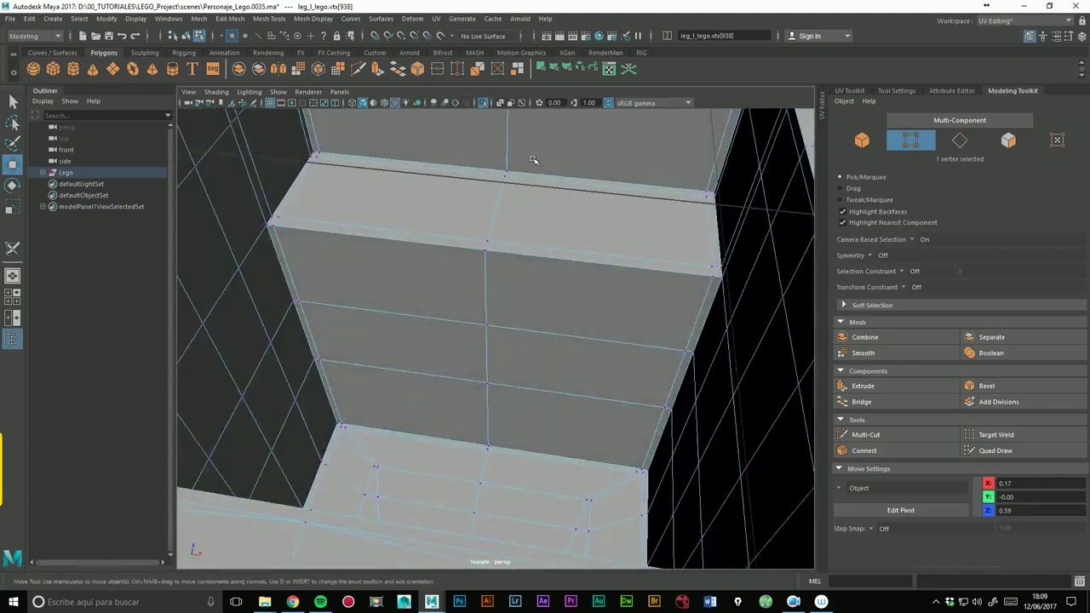
{"action": "mouse_move", "coordinate": [451, 386]}
{"action": "left_mouse_down", "text": "alt"}
{"action": "mouse_move", "coordinate": [480, 389]}
{"action": "mouse_move", "coordinate": [386, 419]}
{"action": "left_mouse_up", "text": "alt"}
{"action": "right_click_drag", "start_coordinate": [351, 414], "coordinate": [357, 245]}
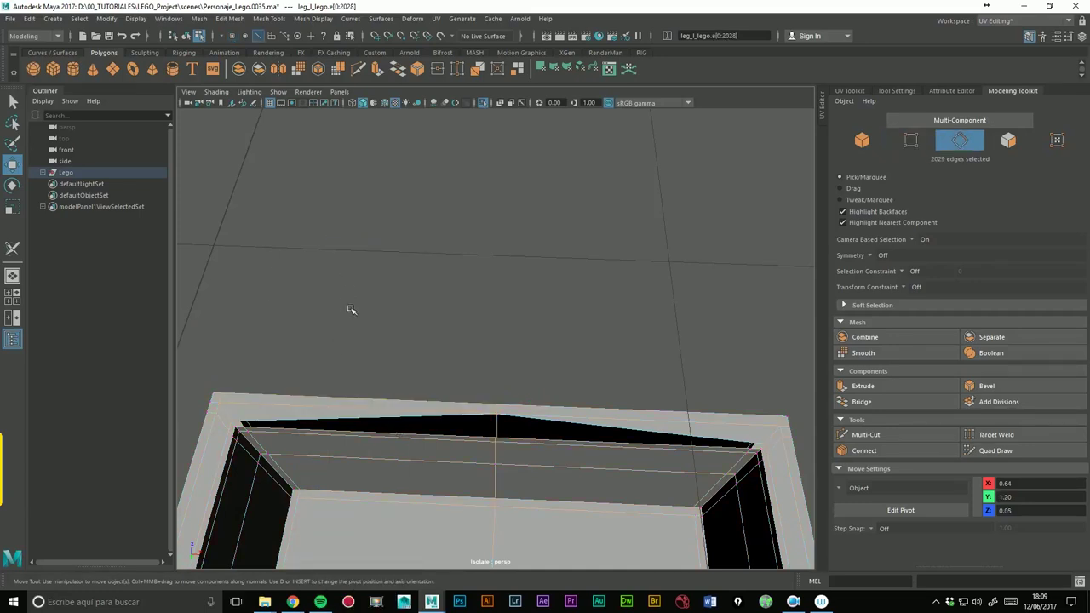
- Bridge two pairs of inner top-rim edges to close the gaps, then return to object mode
{"action": "left_click", "coordinate": [367, 429]}
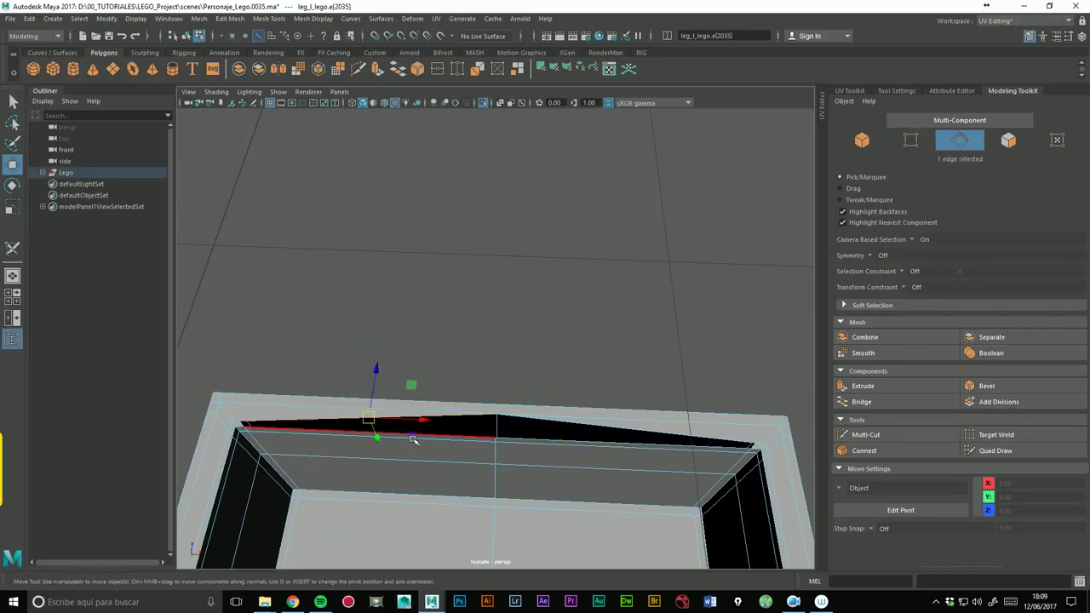
{"action": "left_click", "coordinate": [452, 421]}
{"action": "left_click", "coordinate": [479, 445], "text": "shift"}
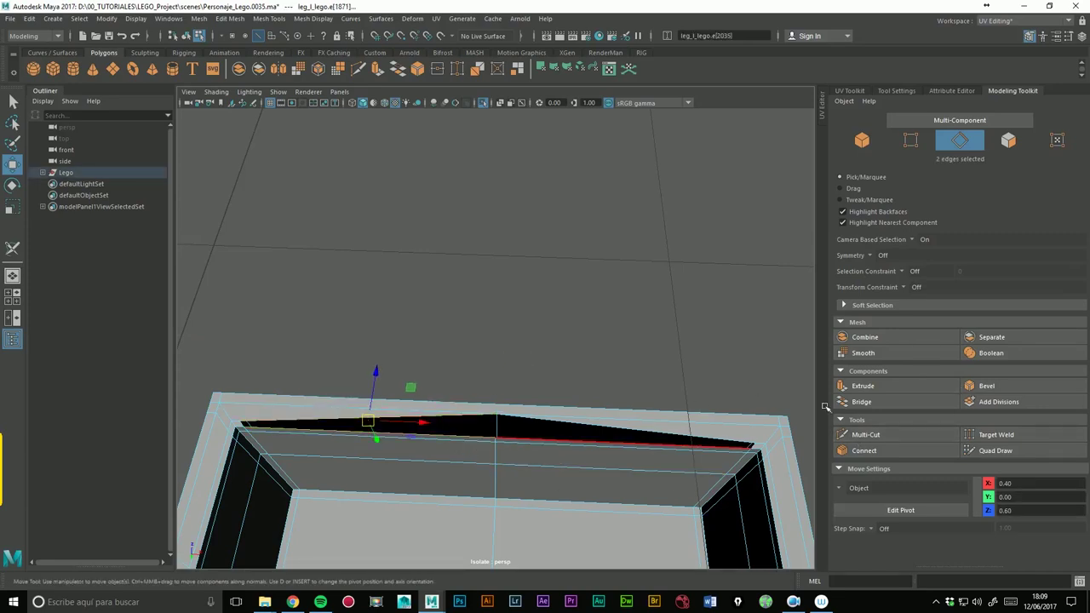
{"action": "left_click", "coordinate": [878, 408]}
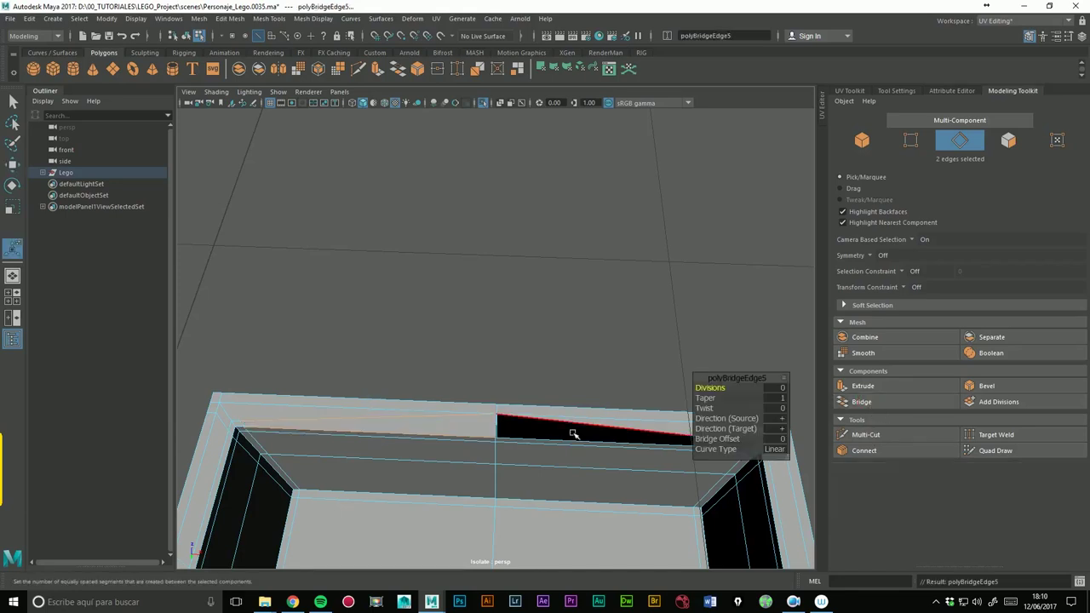
{"action": "left_click", "coordinate": [610, 443]}
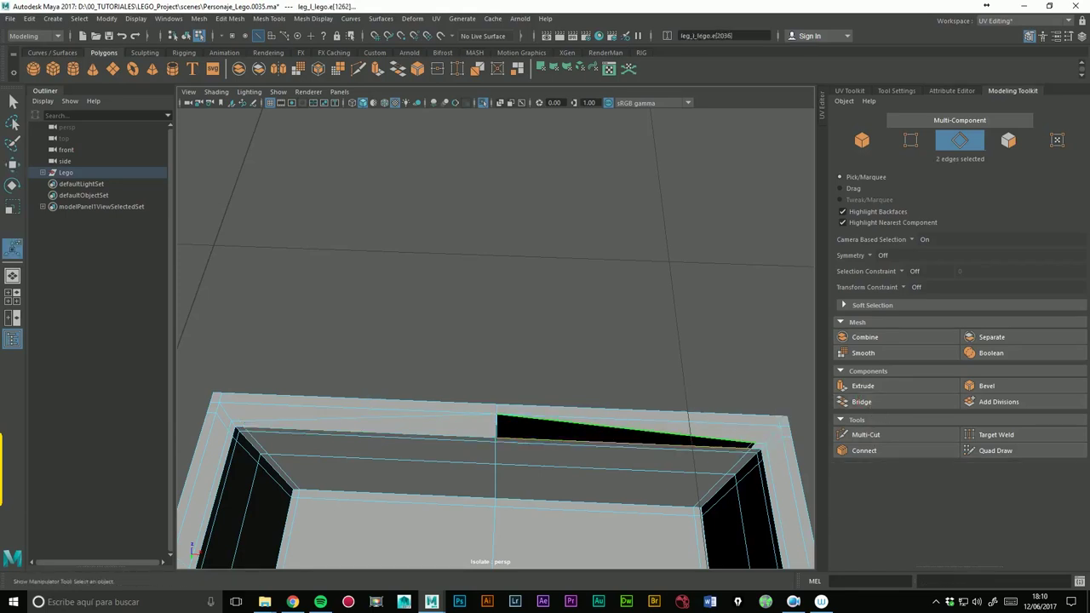
{"action": "left_click", "coordinate": [862, 401]}
{"action": "right_click", "coordinate": [519, 417]}
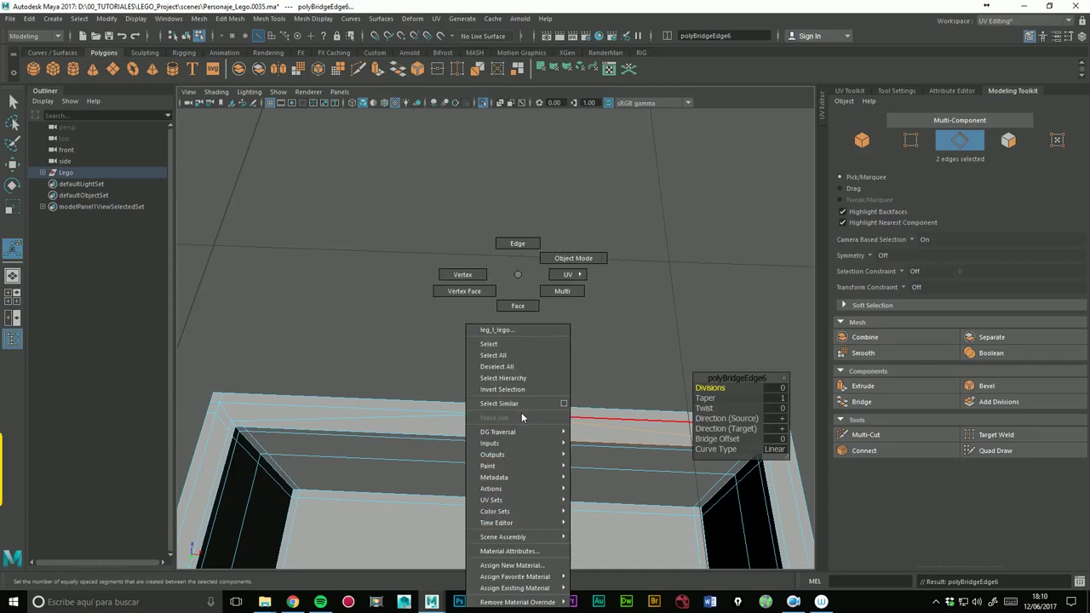
{"action": "left_click", "coordinate": [573, 258]}
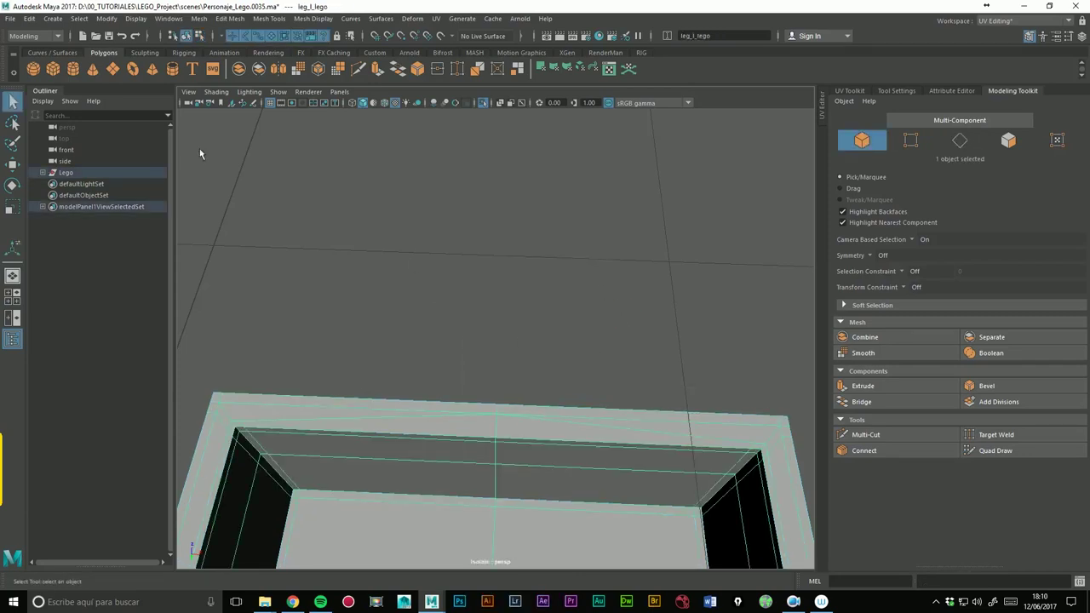
- Delete the leg's history via Edit > Delete by Type > History and activate the 3D Cut and Sew UV Tool
{"action": "left_click", "coordinate": [30, 18]}
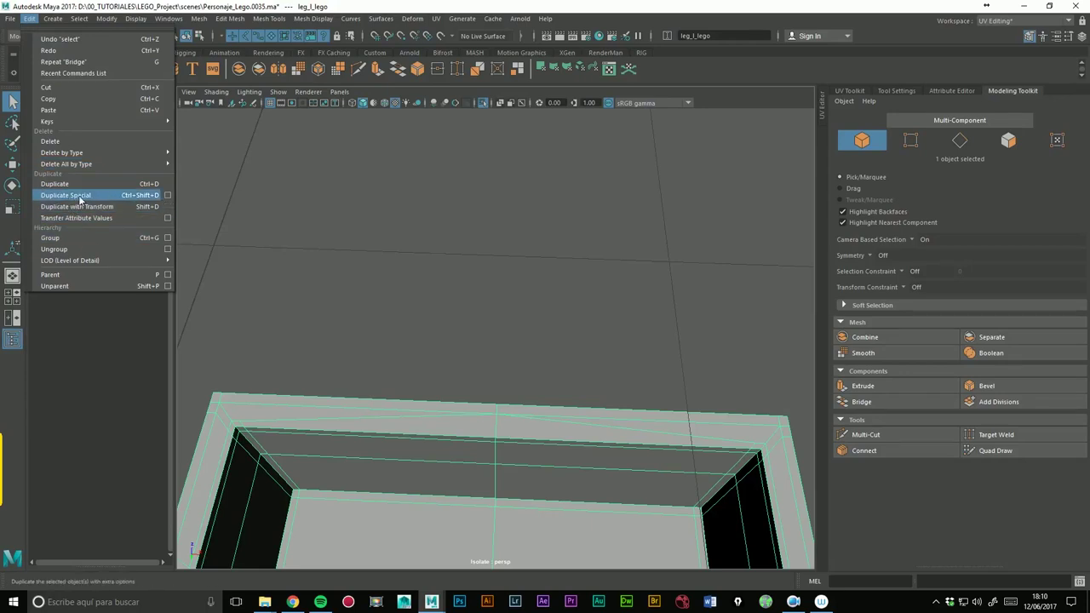
{"action": "left_click", "coordinate": [217, 174]}
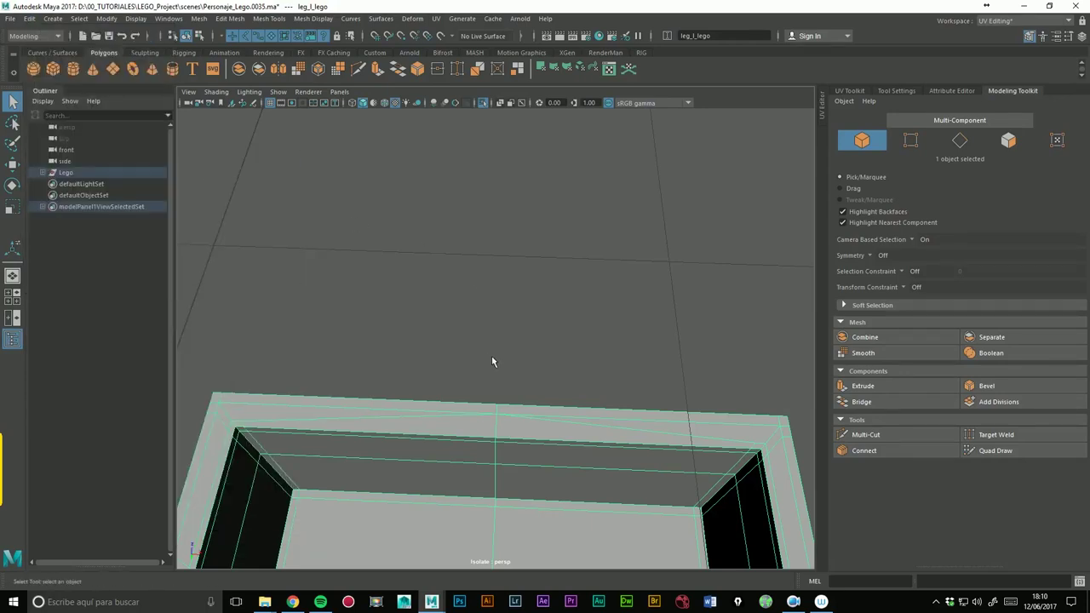
{"action": "left_click", "coordinate": [436, 18]}
{"action": "left_click", "coordinate": [490, 267]}
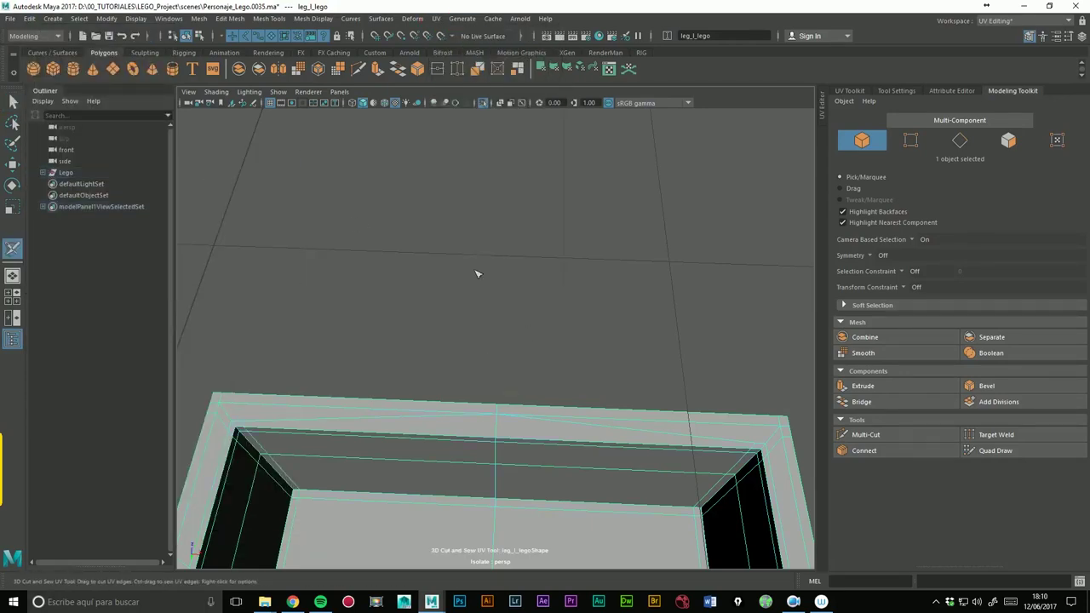
{"action": "scroll", "coordinate": [499, 328], "scroll_direction": "down", "scroll_amount": 5}
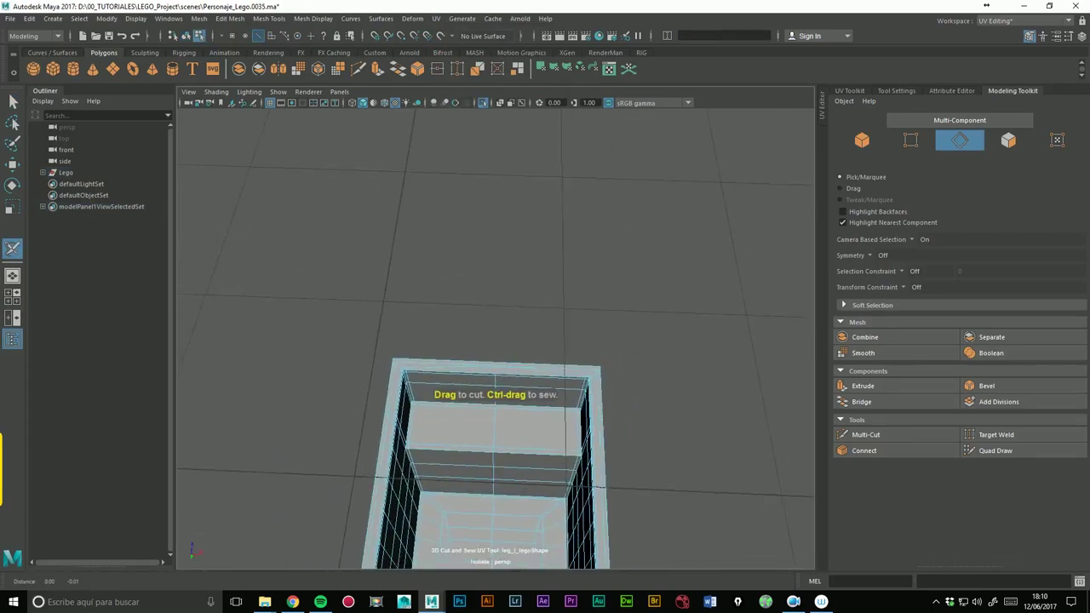
{"action": "left_click_drag", "start_coordinate": [499, 329], "coordinate": [547, 224], "text": "alt"}
{"action": "scroll", "coordinate": [654, 208], "scroll_direction": "up", "scroll_amount": 3}
{"action": "middle_click_drag", "start_coordinate": [655, 208], "coordinate": [579, 344], "text": "alt"}
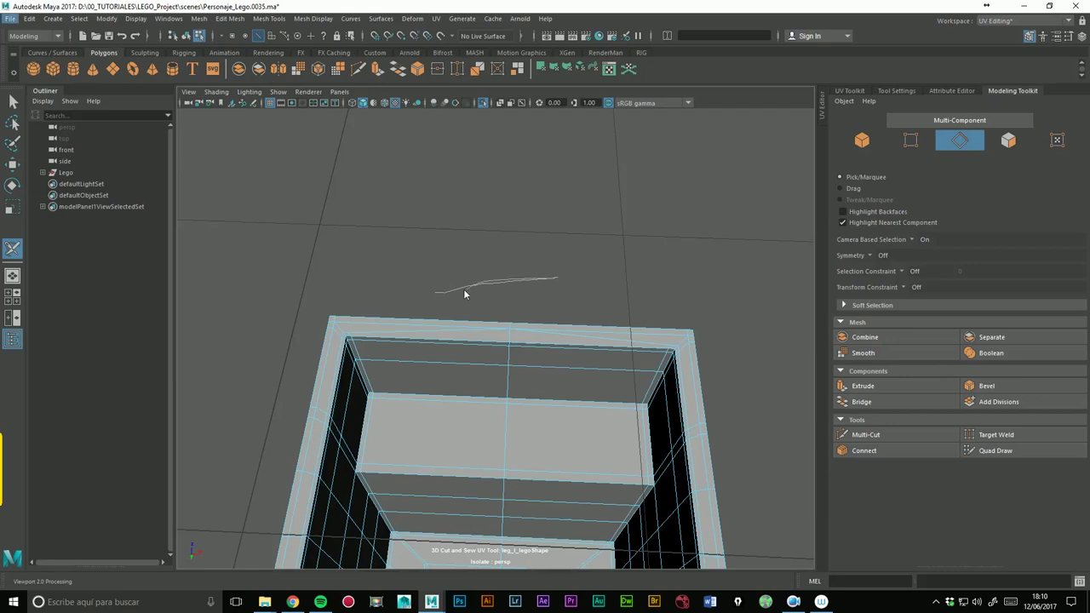
{"action": "right_click_drag", "start_coordinate": [432, 293], "coordinate": [426, 295]}
{"action": "scroll", "coordinate": [450, 290], "scroll_direction": "up", "scroll_amount": 3}
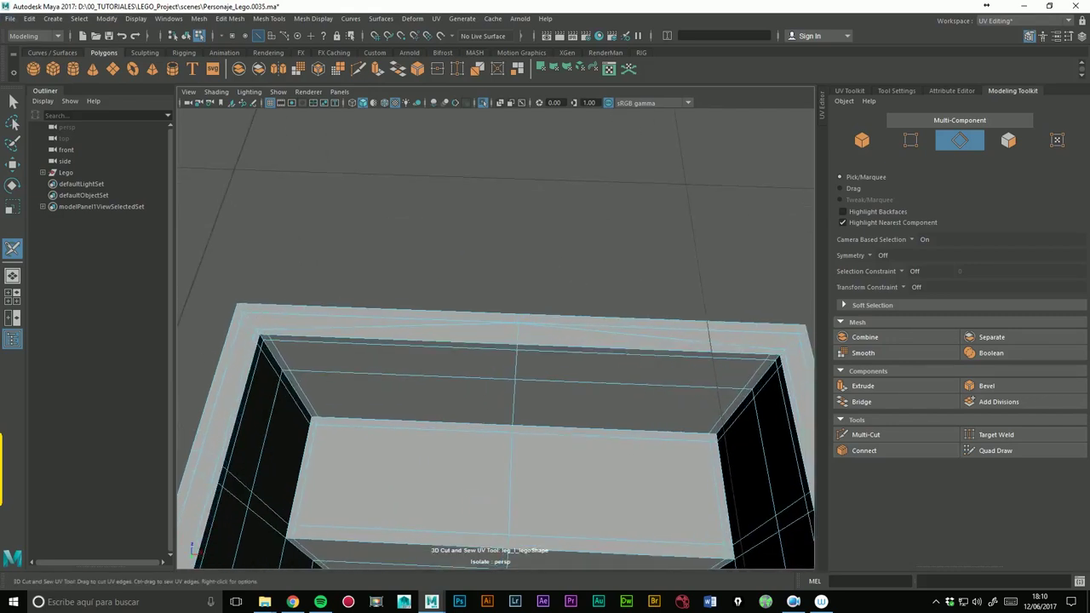
{"action": "key", "text": "w"}
{"action": "right_click_drag", "start_coordinate": [553, 335], "coordinate": [598, 260]}
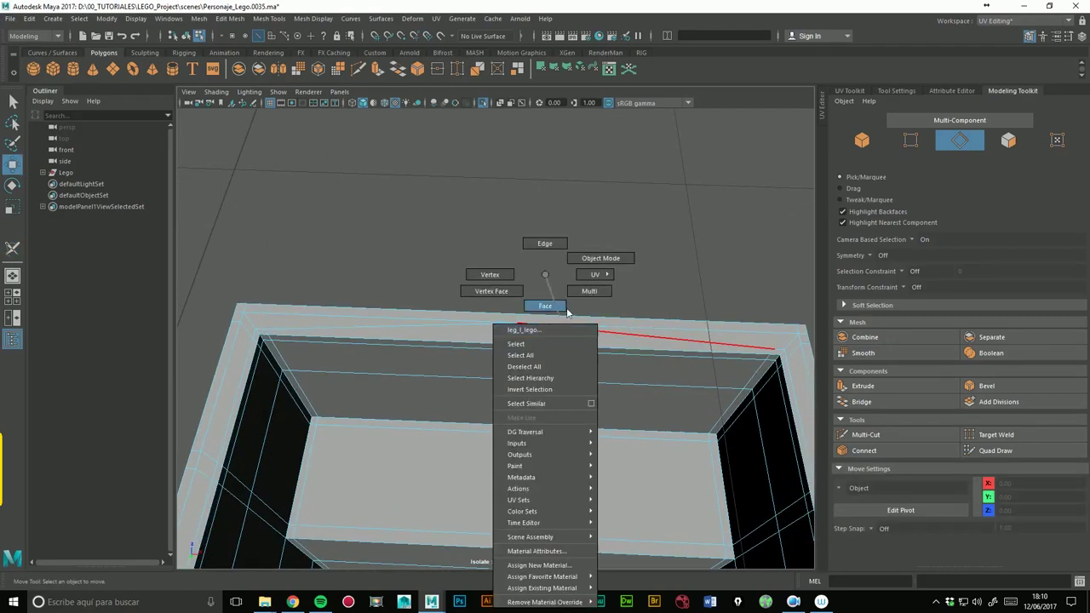
{"action": "left_click", "coordinate": [711, 247]}
{"action": "left_click", "coordinate": [590, 332]}
{"action": "mouse_move", "coordinate": [652, 268]}
{"action": "left_mouse_down", "text": "alt"}
{"action": "mouse_move", "coordinate": [518, 316]}
{"action": "mouse_move", "coordinate": [535, 445]}
{"action": "mouse_move", "coordinate": [434, 458]}
{"action": "mouse_move", "coordinate": [531, 443]}
{"action": "mouse_move", "coordinate": [540, 367]}
{"action": "mouse_move", "coordinate": [506, 290]}
{"action": "left_mouse_up", "text": "alt"}
{"action": "mouse_move", "coordinate": [506, 290]}
{"action": "right_mouse_down", "text": "alt"}
{"action": "mouse_move", "coordinate": [645, 290]}
{"action": "mouse_move", "coordinate": [626, 267]}
{"action": "right_mouse_up", "text": "alt"}
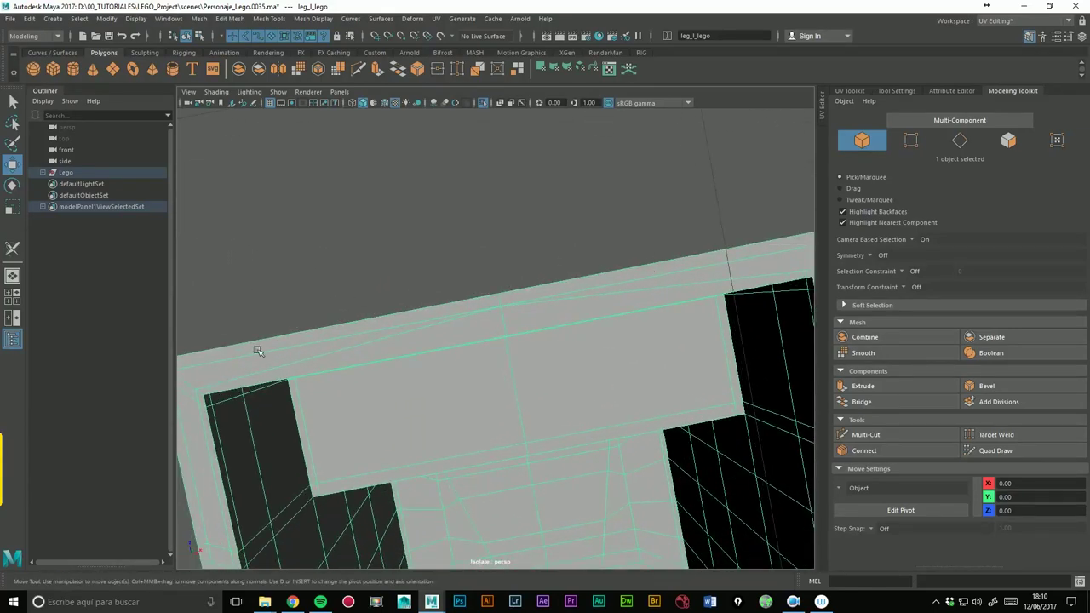
{"action": "mouse_move", "coordinate": [659, 349]}
{"action": "left_mouse_down", "text": "alt"}
{"action": "mouse_move", "coordinate": [596, 304]}
{"action": "mouse_move", "coordinate": [574, 348]}
{"action": "mouse_move", "coordinate": [610, 358]}
{"action": "mouse_move", "coordinate": [688, 261]}
{"action": "mouse_move", "coordinate": [565, 261]}
{"action": "mouse_move", "coordinate": [531, 336]}
{"action": "mouse_move", "coordinate": [525, 380]}
{"action": "mouse_move", "coordinate": [569, 451]}
{"action": "mouse_move", "coordinate": [500, 402]}
{"action": "mouse_move", "coordinate": [511, 338]}
{"action": "mouse_move", "coordinate": [402, 429]}
{"action": "left_mouse_up", "text": "alt"}
{"action": "left_click", "coordinate": [738, 253]}
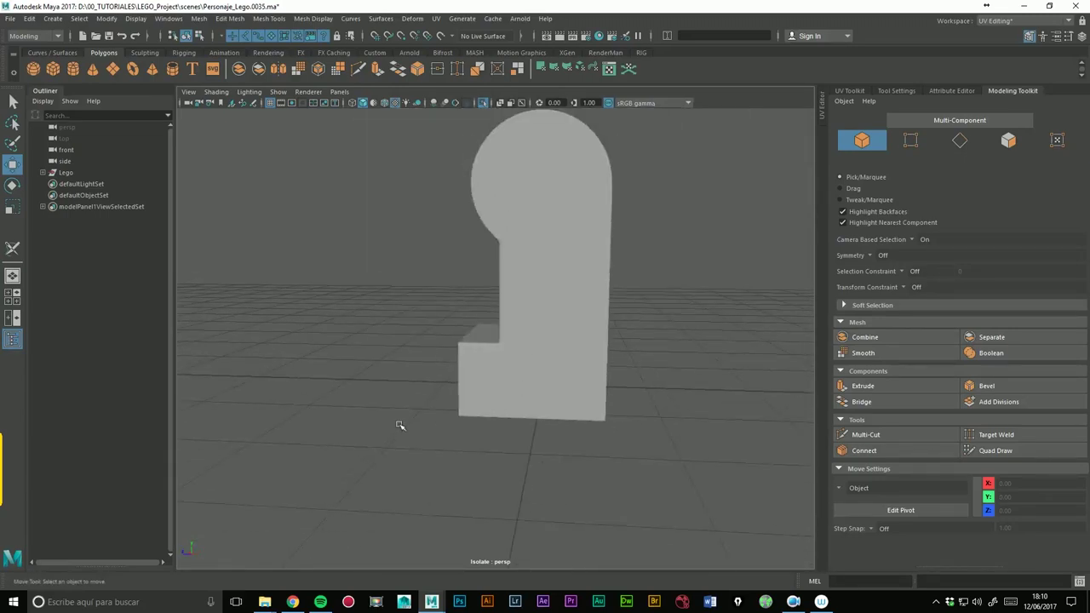
- Select leg_l_lego and delete its construction history
{"action": "scroll", "coordinate": [516, 377], "scroll_direction": "down", "scroll_amount": 3}
{"action": "left_click", "coordinate": [516, 378]}
{"action": "left_click", "coordinate": [34, 19]}
{"action": "mouse_move", "coordinate": [62, 152]}
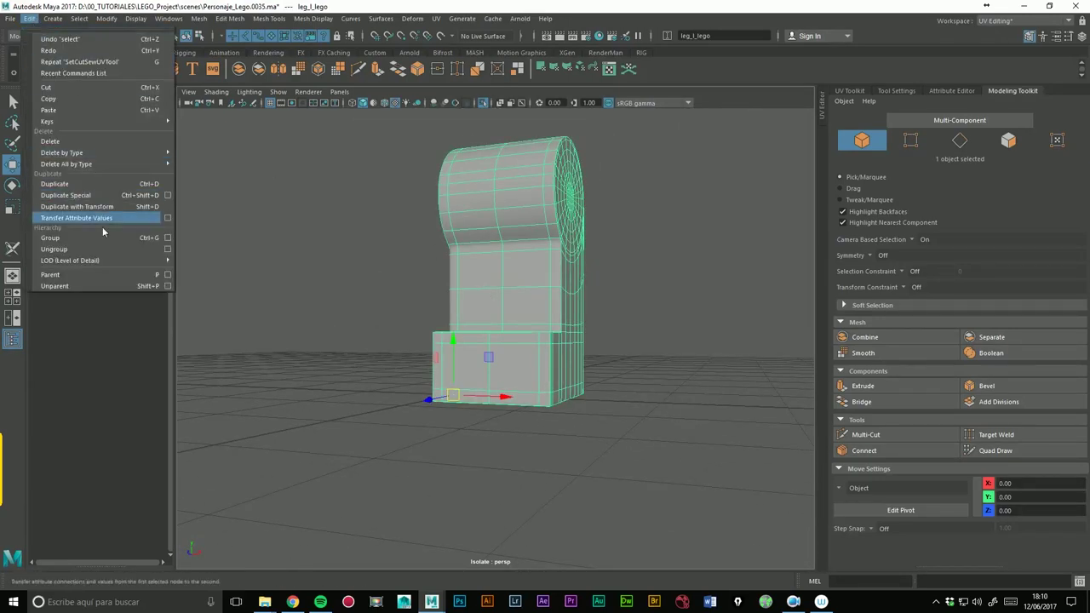
{"action": "left_click", "coordinate": [205, 162]}
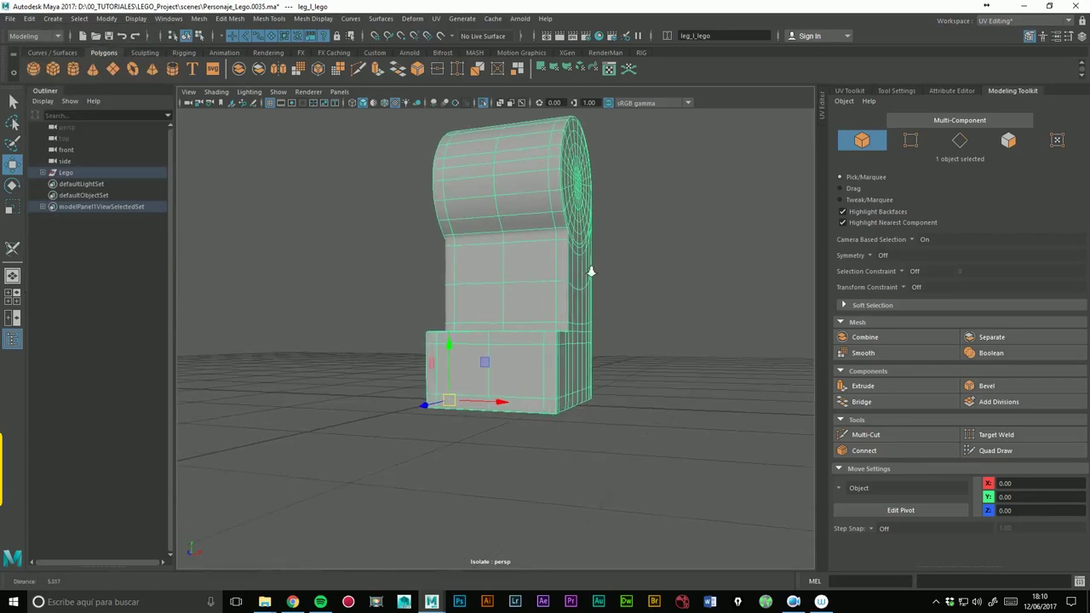
- Open the UV Editor for the leg in edge mode with the UV Toolkit panel showing
{"action": "left_click", "coordinate": [657, 257]}
{"action": "left_click_drag", "start_coordinate": [656, 257], "coordinate": [559, 289], "text": "alt"}
{"action": "left_click", "coordinate": [818, 139]}
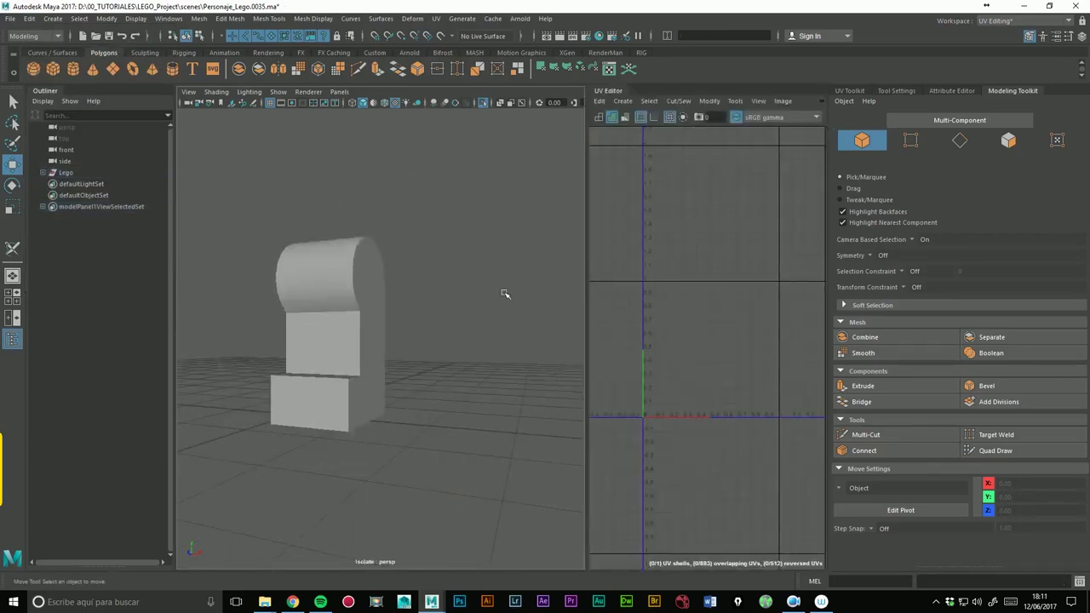
{"action": "left_click", "coordinate": [356, 343]}
{"action": "right_click_drag", "start_coordinate": [721, 316], "coordinate": [684, 301]}
{"action": "left_click", "coordinate": [722, 287]}
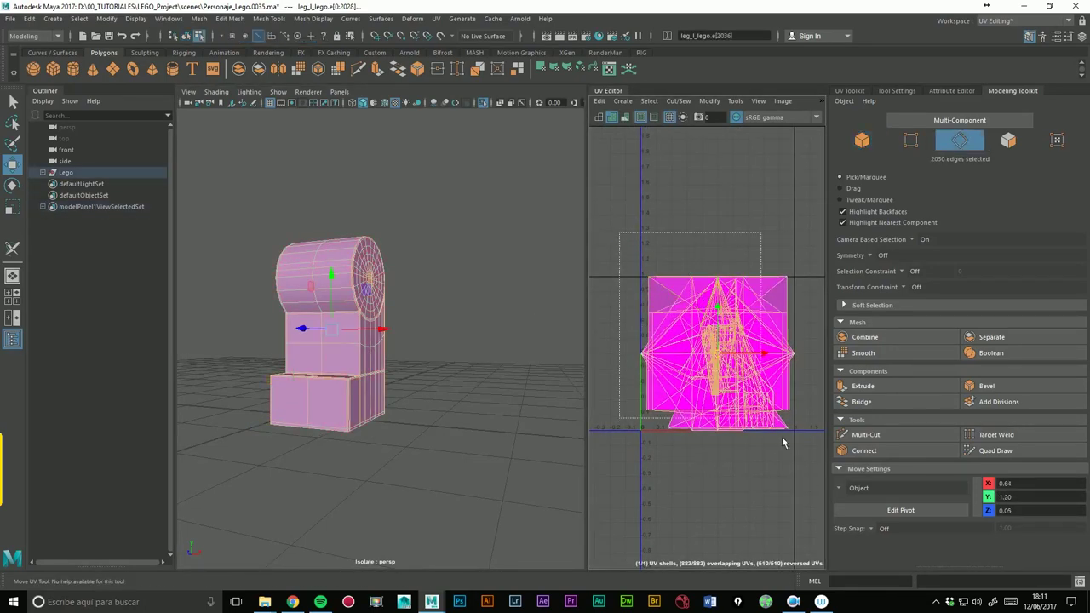
{"action": "left_click", "coordinate": [853, 91]}
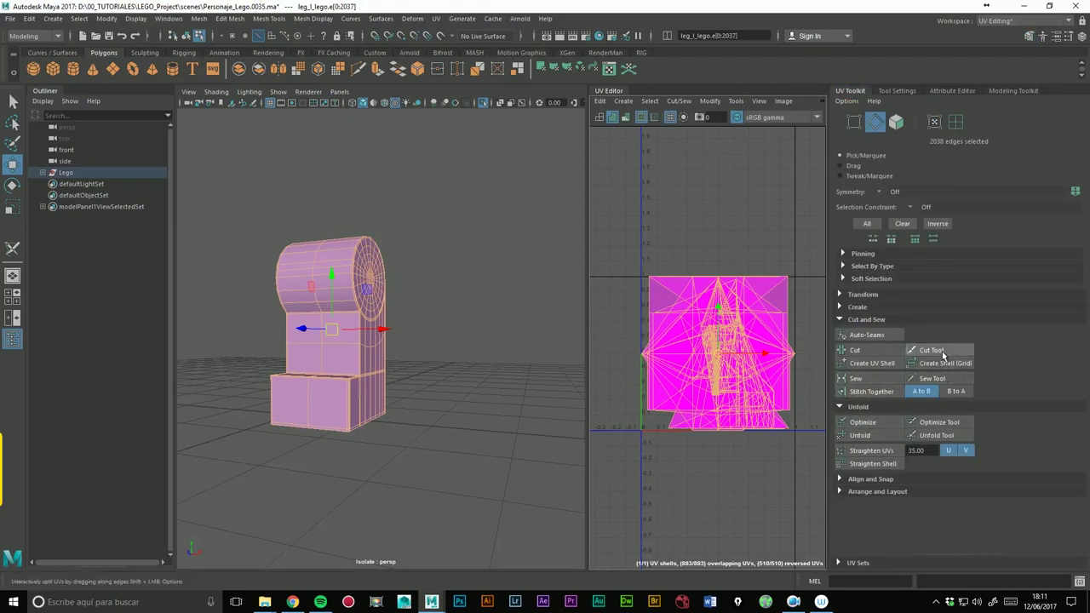
- Activate the 3D Cut and Sew UV Tool, then switch to Move and clear the edge selection
{"action": "scroll", "coordinate": [538, 196], "scroll_direction": "up", "scroll_amount": 3}
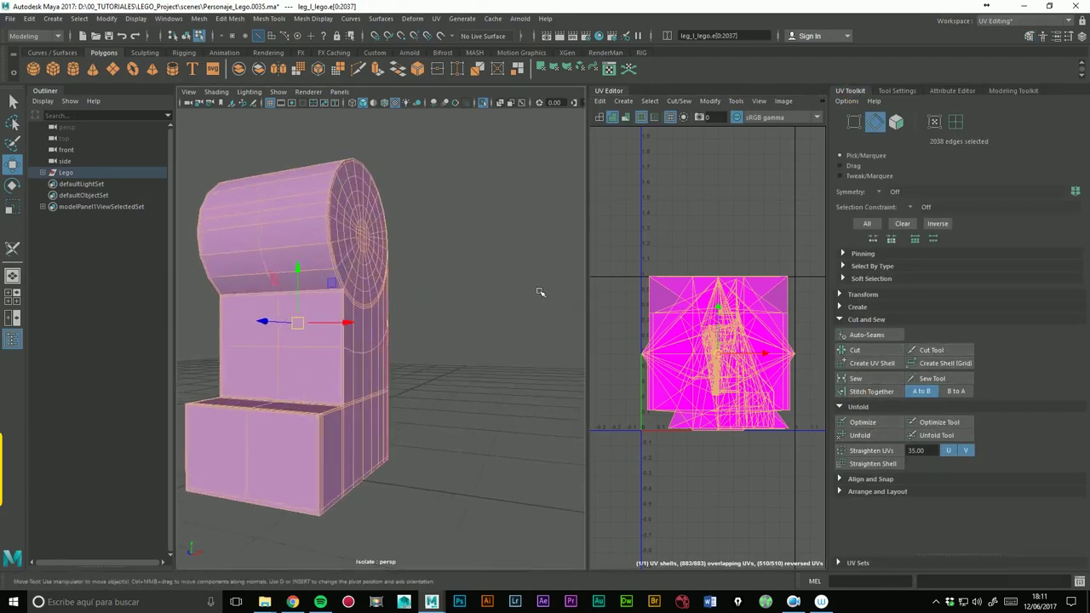
{"action": "scroll", "coordinate": [539, 196], "scroll_direction": "up", "scroll_amount": 3}
{"action": "left_click", "coordinate": [437, 19]}
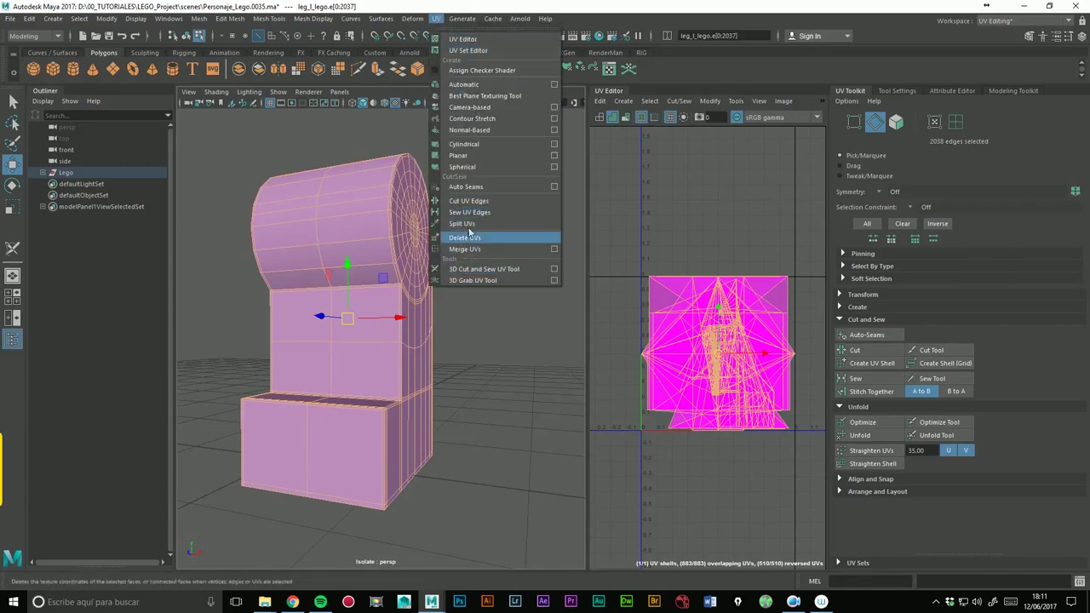
{"action": "left_click", "coordinate": [482, 269]}
{"action": "mouse_move", "coordinate": [499, 407]}
{"action": "left_mouse_down", "text": "alt"}
{"action": "mouse_move", "coordinate": [519, 358]}
{"action": "mouse_move", "coordinate": [472, 334]}
{"action": "left_mouse_up", "text": "alt"}
{"action": "key", "text": "w"}
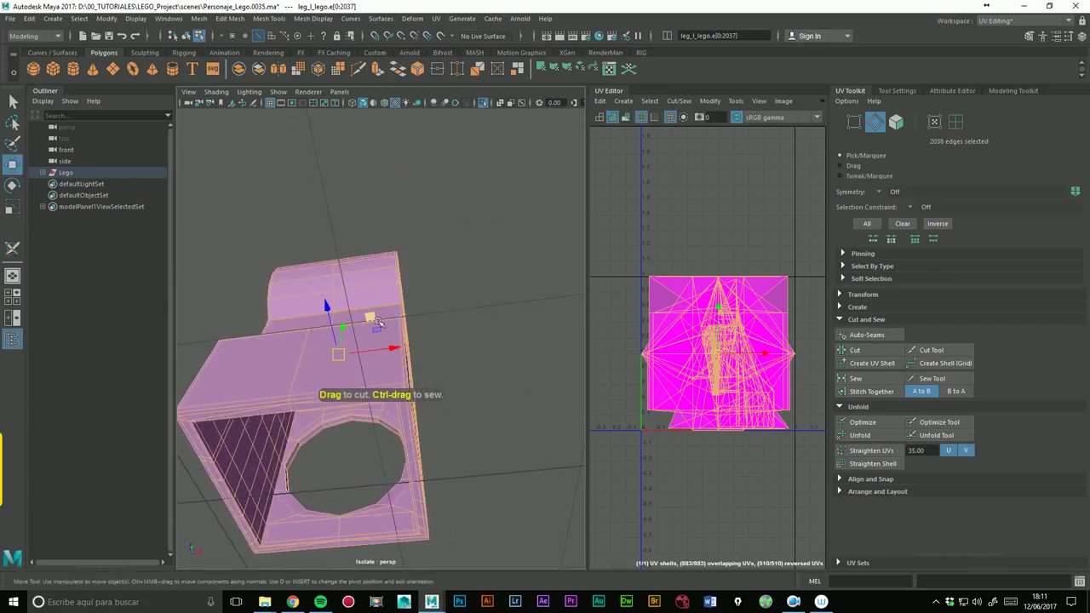
{"action": "left_click", "coordinate": [483, 330]}
- Select the whole leg in object mode and reactivate the 3D Cut and Sew UV Tool
{"action": "right_click_drag", "start_coordinate": [370, 343], "coordinate": [423, 277]}
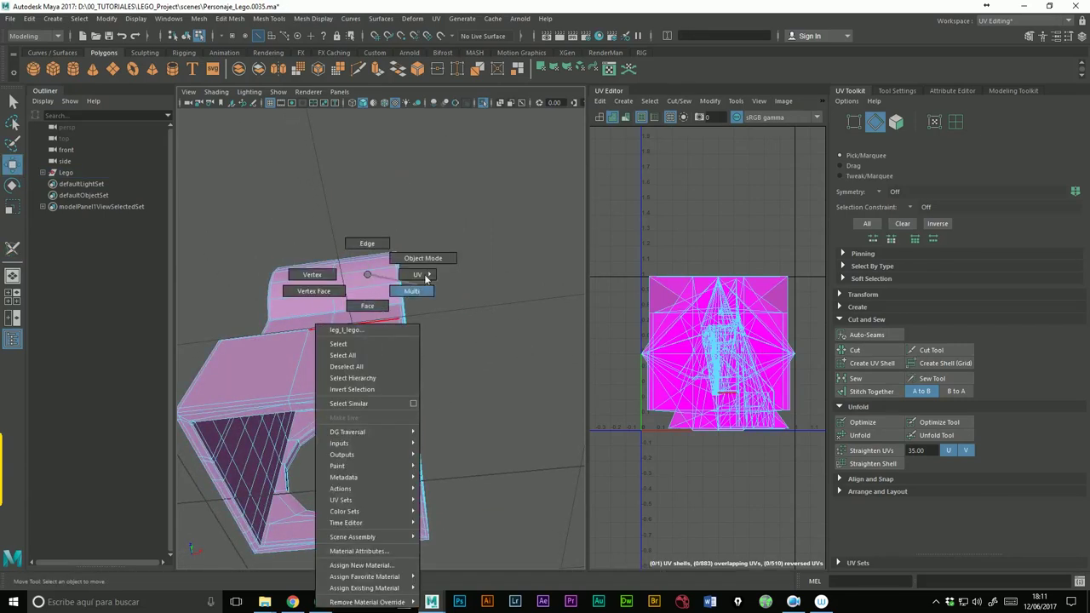
{"action": "left_click", "coordinate": [378, 341]}
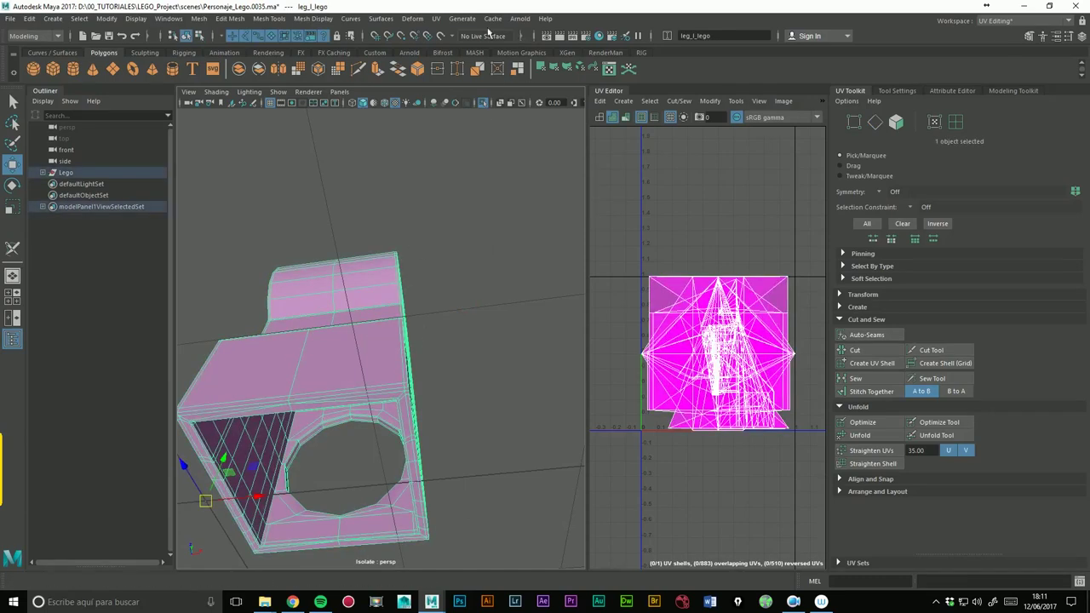
{"action": "left_click", "coordinate": [436, 18]}
{"action": "left_click", "coordinate": [482, 268]}
{"action": "mouse_move", "coordinate": [429, 298]}
{"action": "left_mouse_down", "text": "alt"}
{"action": "mouse_move", "coordinate": [489, 282]}
{"action": "mouse_move", "coordinate": [480, 267]}
{"action": "mouse_move", "coordinate": [380, 312]}
{"action": "mouse_move", "coordinate": [383, 330]}
{"action": "mouse_move", "coordinate": [418, 280]}
{"action": "left_mouse_up", "text": "alt"}
{"action": "scroll", "coordinate": [418, 280], "scroll_direction": "up", "scroll_amount": 3}
{"action": "scroll", "coordinate": [435, 281], "scroll_direction": "up", "scroll_amount": 3}
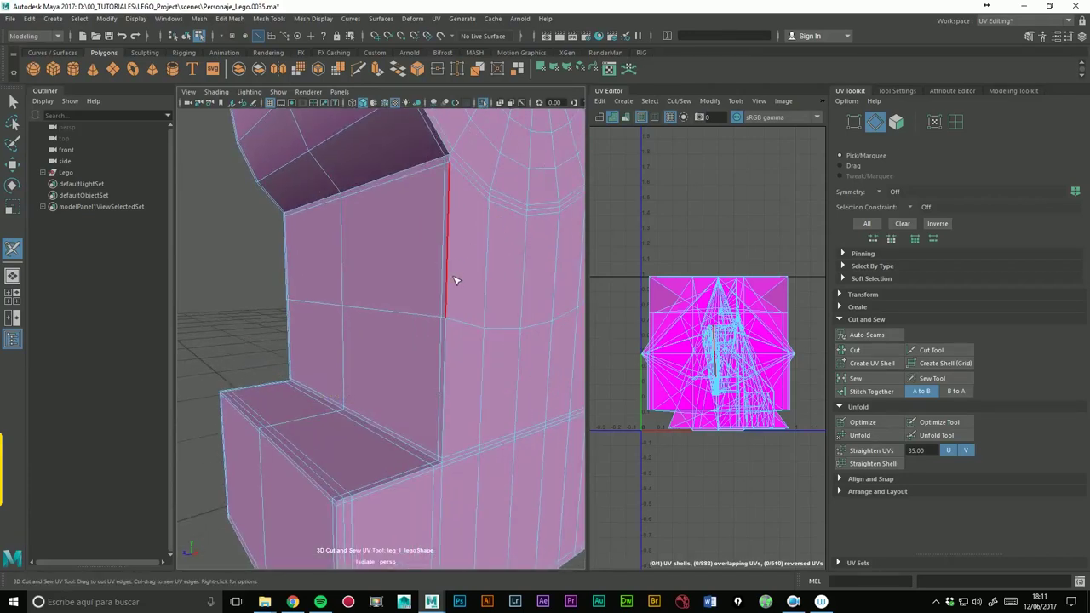
- Cut seams along the post's lower corner edge and the vertical corner edge
{"action": "left_click", "coordinate": [444, 474]}
{"action": "mouse_move", "coordinate": [445, 463]}
{"action": "left_mouse_down", "text": "alt"}
{"action": "mouse_move", "coordinate": [452, 301]}
{"action": "mouse_move", "coordinate": [372, 310]}
{"action": "left_mouse_up", "text": "alt"}
{"action": "left_click_drag", "start_coordinate": [431, 343], "coordinate": [386, 283], "text": "alt"}
{"action": "mouse_move", "coordinate": [497, 283]}
{"action": "left_mouse_down", "text": "alt"}
{"action": "mouse_move", "coordinate": [417, 315]}
{"action": "mouse_move", "coordinate": [434, 292]}
{"action": "mouse_move", "coordinate": [424, 284]}
{"action": "left_mouse_up", "text": "alt"}
{"action": "mouse_move", "coordinate": [423, 283]}
{"action": "right_mouse_down", "text": "alt"}
{"action": "mouse_move", "coordinate": [511, 281]}
{"action": "mouse_move", "coordinate": [460, 324]}
{"action": "right_mouse_up", "text": "alt"}
{"action": "mouse_move", "coordinate": [460, 323]}
{"action": "left_mouse_down", "text": "alt"}
{"action": "mouse_move", "coordinate": [475, 360]}
{"action": "mouse_move", "coordinate": [513, 360]}
{"action": "mouse_move", "coordinate": [538, 302]}
{"action": "mouse_move", "coordinate": [403, 324]}
{"action": "left_mouse_up", "text": "alt"}
{"action": "mouse_move", "coordinate": [403, 324]}
{"action": "right_mouse_down", "text": "alt"}
{"action": "mouse_move", "coordinate": [309, 262]}
{"action": "mouse_move", "coordinate": [375, 256]}
{"action": "right_mouse_up", "text": "alt"}
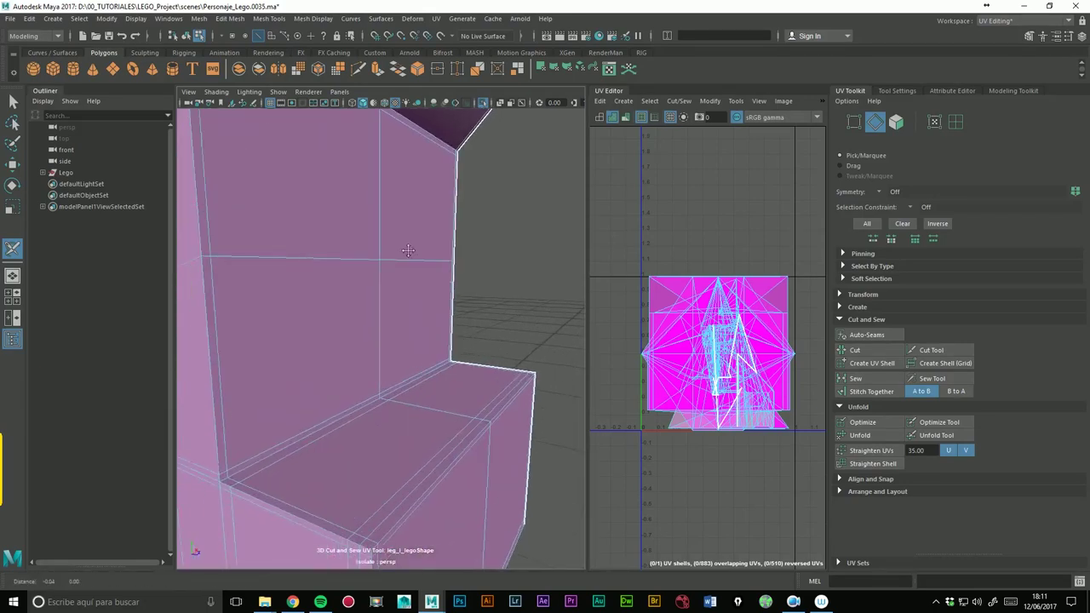
{"action": "left_click_drag", "start_coordinate": [362, 307], "coordinate": [378, 256]}
- Cut seams along another vertical edge and the leg's step edge
{"action": "mouse_move", "coordinate": [367, 308]}
{"action": "left_mouse_down", "text": "alt"}
{"action": "mouse_move", "coordinate": [446, 241]}
{"action": "mouse_move", "coordinate": [398, 341]}
{"action": "mouse_move", "coordinate": [403, 285]}
{"action": "left_mouse_up", "text": "alt"}
{"action": "mouse_move", "coordinate": [449, 234]}
{"action": "left_mouse_down", "text": "alt"}
{"action": "mouse_move", "coordinate": [487, 395]}
{"action": "mouse_move", "coordinate": [557, 292]}
{"action": "mouse_move", "coordinate": [465, 331]}
{"action": "mouse_move", "coordinate": [464, 296]}
{"action": "mouse_move", "coordinate": [501, 317]}
{"action": "mouse_move", "coordinate": [455, 345]}
{"action": "mouse_move", "coordinate": [394, 319]}
{"action": "left_mouse_up", "text": "alt"}
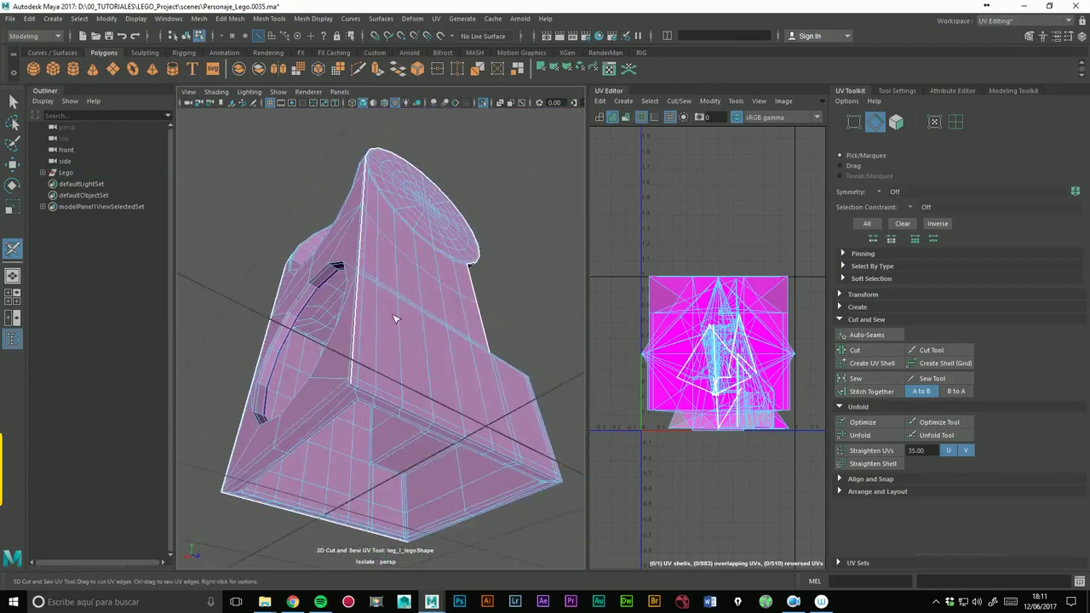
{"action": "mouse_move", "coordinate": [395, 319]}
{"action": "right_mouse_down", "text": "alt"}
{"action": "mouse_move", "coordinate": [474, 330]}
{"action": "mouse_move", "coordinate": [426, 366]}
{"action": "right_mouse_up", "text": "alt"}
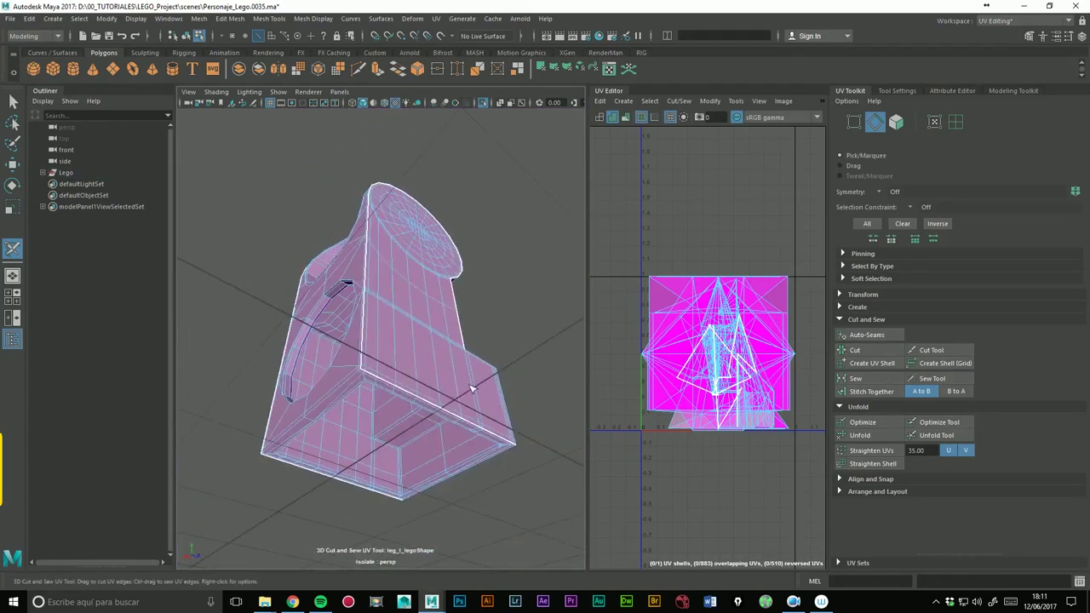
{"action": "left_click_drag", "start_coordinate": [426, 367], "coordinate": [368, 410], "text": "alt"}
{"action": "mouse_move", "coordinate": [388, 413]}
{"action": "right_mouse_down", "text": "alt"}
{"action": "mouse_move", "coordinate": [489, 333]}
{"action": "mouse_move", "coordinate": [373, 371]}
{"action": "right_mouse_up", "text": "alt"}
{"action": "left_click", "coordinate": [436, 394]}
{"action": "left_click_drag", "start_coordinate": [373, 371], "coordinate": [377, 382], "text": "alt"}
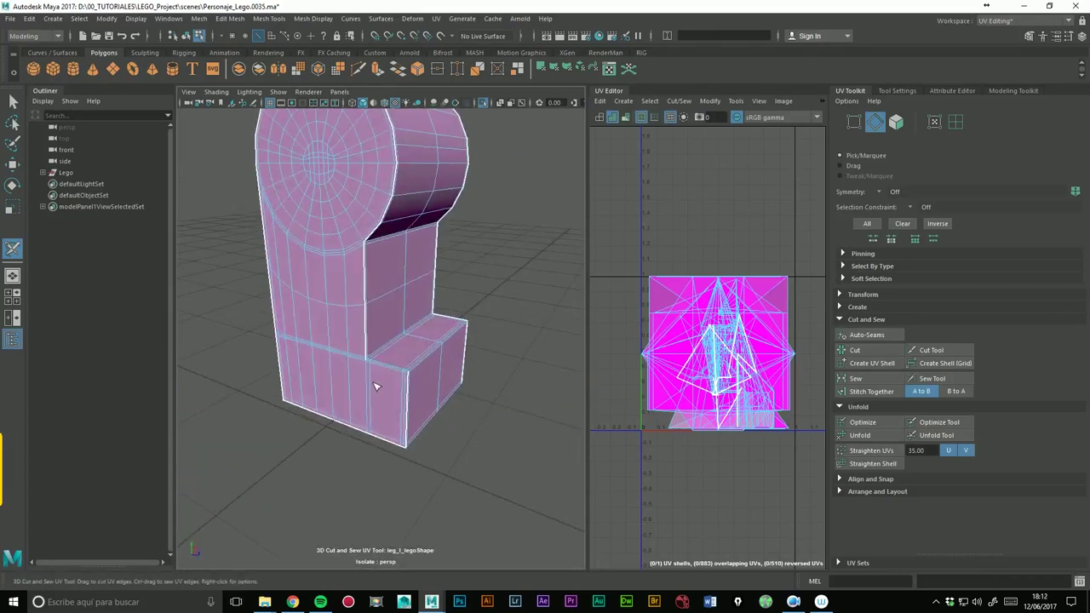
{"action": "right_click_drag", "start_coordinate": [377, 382], "coordinate": [545, 322], "text": "alt"}
{"action": "left_click", "coordinate": [435, 426]}
- Cut a seam along the leg's top-front edge
{"action": "mouse_move", "coordinate": [435, 426]}
{"action": "left_mouse_down", "text": "alt"}
{"action": "mouse_move", "coordinate": [468, 395]}
{"action": "mouse_move", "coordinate": [494, 294]}
{"action": "left_mouse_up", "text": "alt"}
{"action": "right_click_drag", "start_coordinate": [494, 294], "coordinate": [429, 286], "text": "alt"}
{"action": "mouse_move", "coordinate": [284, 256]}
{"action": "left_mouse_down", "text": "alt"}
{"action": "mouse_move", "coordinate": [336, 298]}
{"action": "mouse_move", "coordinate": [355, 280]}
{"action": "left_mouse_up", "text": "alt"}
{"action": "left_click", "coordinate": [319, 295]}
- Cut the whole edge loop around the circular opening plus one remaining edge, then exit to Select
{"action": "left_click_drag", "start_coordinate": [497, 279], "coordinate": [433, 328], "text": "alt"}
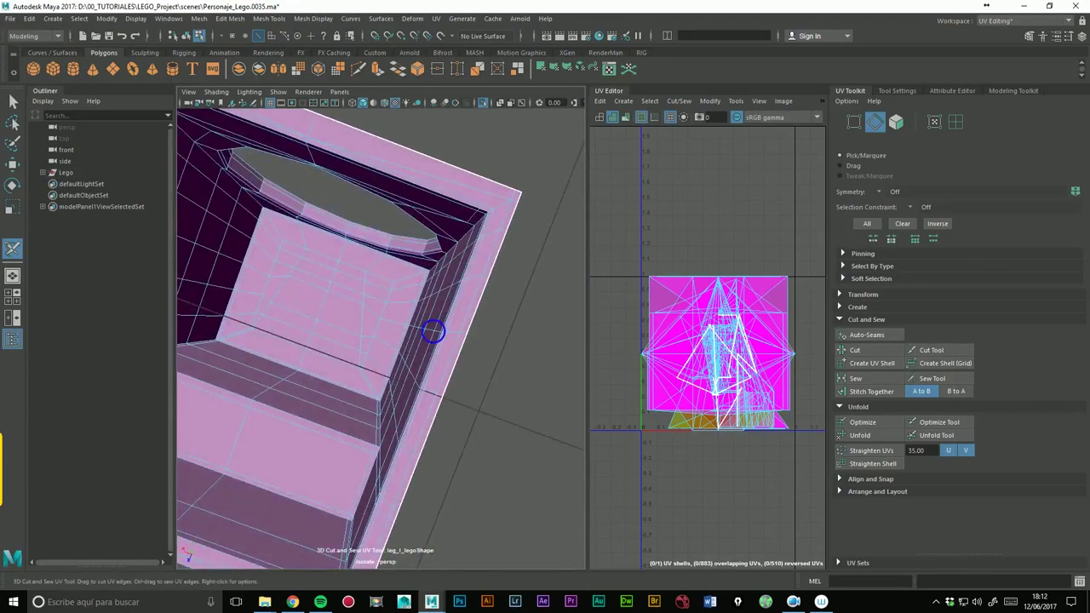
{"action": "scroll", "coordinate": [434, 329], "scroll_direction": "down", "scroll_amount": 5}
{"action": "mouse_move", "coordinate": [336, 372]}
{"action": "left_mouse_down", "text": "alt"}
{"action": "mouse_move", "coordinate": [298, 379]}
{"action": "mouse_move", "coordinate": [409, 365]}
{"action": "mouse_move", "coordinate": [329, 397]}
{"action": "mouse_move", "coordinate": [385, 316]}
{"action": "mouse_move", "coordinate": [338, 401]}
{"action": "left_mouse_up", "text": "alt"}
{"action": "scroll", "coordinate": [355, 382], "scroll_direction": "up", "scroll_amount": 5}
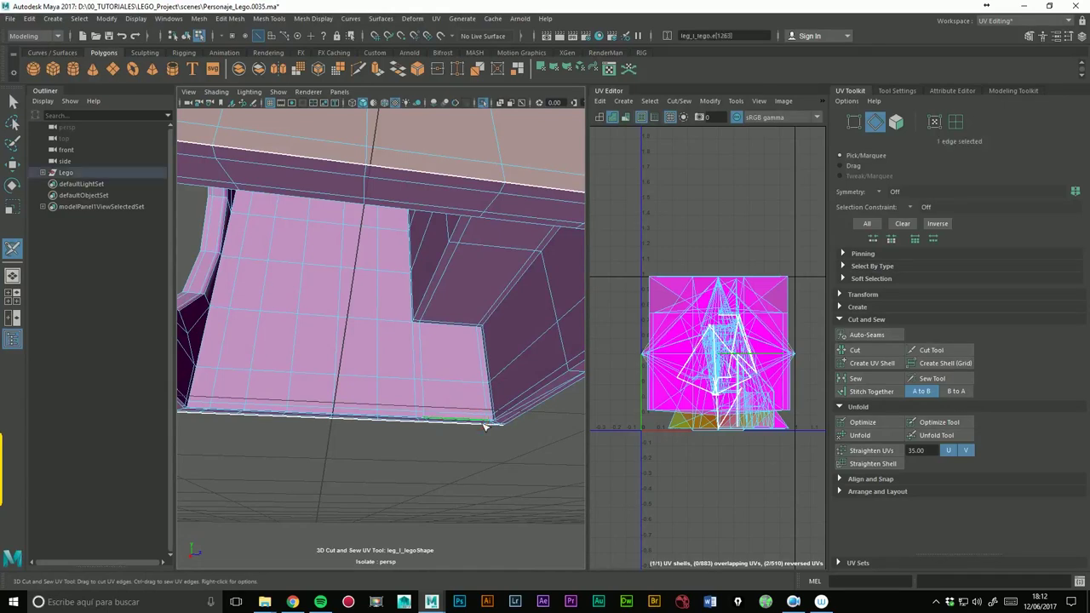
{"action": "scroll", "coordinate": [388, 366], "scroll_direction": "down", "scroll_amount": 5}
{"action": "mouse_move", "coordinate": [503, 358]}
{"action": "left_mouse_down", "text": "alt"}
{"action": "mouse_move", "coordinate": [387, 367]}
{"action": "mouse_move", "coordinate": [518, 341]}
{"action": "mouse_move", "coordinate": [292, 360]}
{"action": "mouse_move", "coordinate": [341, 339]}
{"action": "left_mouse_up", "text": "alt"}
{"action": "mouse_move", "coordinate": [334, 281]}
{"action": "left_mouse_down", "text": "alt"}
{"action": "mouse_move", "coordinate": [440, 377]}
{"action": "mouse_move", "coordinate": [444, 263]}
{"action": "mouse_move", "coordinate": [321, 333]}
{"action": "mouse_move", "coordinate": [307, 366]}
{"action": "left_mouse_up", "text": "alt"}
{"action": "mouse_move", "coordinate": [307, 366]}
{"action": "right_mouse_down", "text": "alt"}
{"action": "mouse_move", "coordinate": [443, 364]}
{"action": "mouse_move", "coordinate": [317, 375]}
{"action": "mouse_move", "coordinate": [487, 355]}
{"action": "right_mouse_up", "text": "alt"}
{"action": "double_click", "coordinate": [508, 343]}
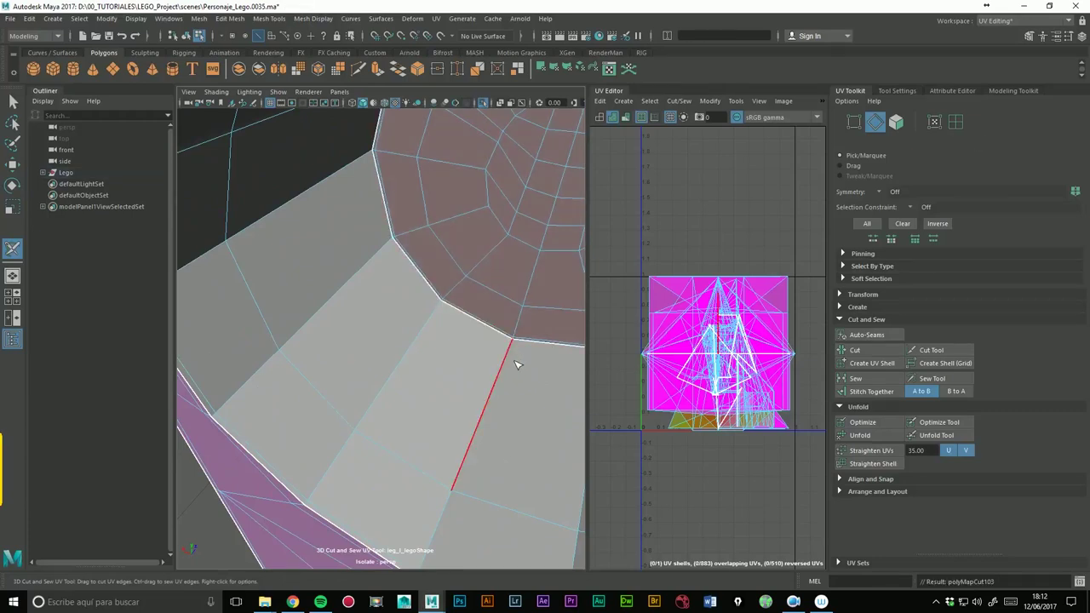
{"action": "left_click", "coordinate": [515, 365]}
{"action": "right_click_drag", "start_coordinate": [543, 340], "coordinate": [292, 275], "text": "alt"}
{"action": "right_click_drag", "start_coordinate": [523, 339], "coordinate": [443, 367], "text": "alt"}
{"action": "left_click_drag", "start_coordinate": [444, 364], "coordinate": [511, 358], "text": "alt"}
{"action": "key", "text": "q"}
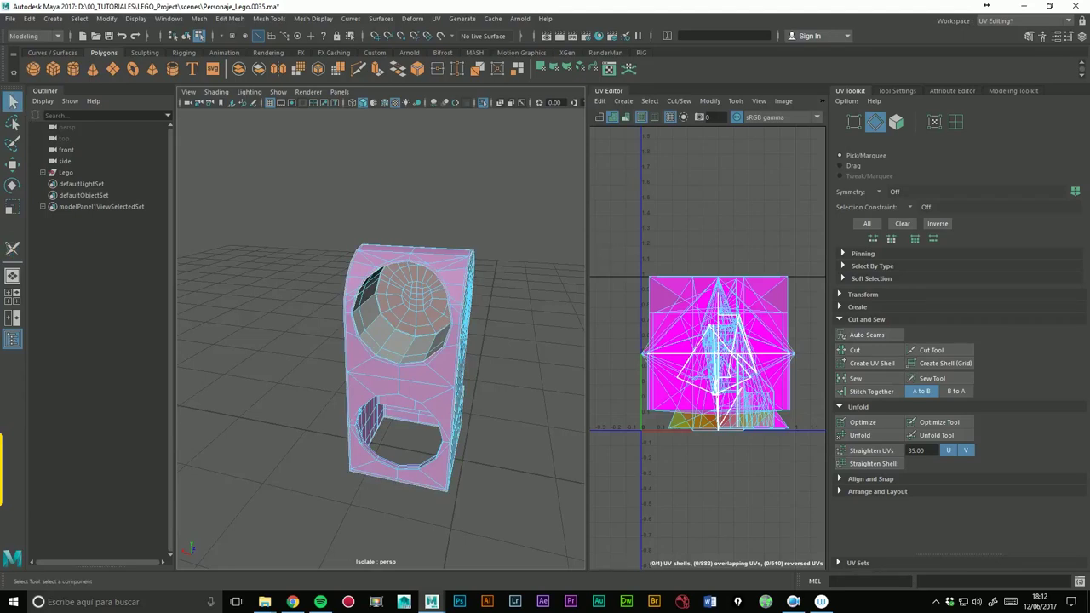
- Select all the leg's edges in a widened UV Editor and unfold them into shells
{"action": "left_click_drag", "start_coordinate": [589, 256], "coordinate": [523, 252]}
{"action": "left_click_drag", "start_coordinate": [559, 214], "coordinate": [823, 497]}
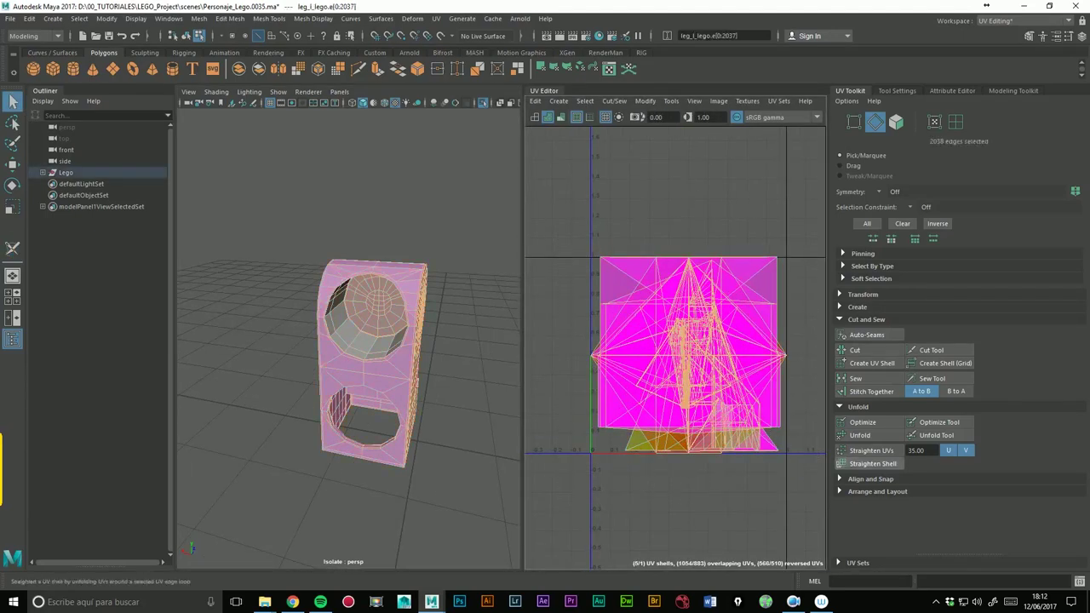
{"action": "left_click", "coordinate": [860, 436]}
- Assign the existing checker lambert material to the leg and orbit to inspect it
{"action": "right_click_drag", "start_coordinate": [383, 311], "coordinate": [438, 281]}
{"action": "mouse_move", "coordinate": [381, 306]}
{"action": "right_mouse_down"}
{"action": "mouse_move", "coordinate": [453, 586]}
{"action": "mouse_move", "coordinate": [459, 577]}
{"action": "right_mouse_up"}
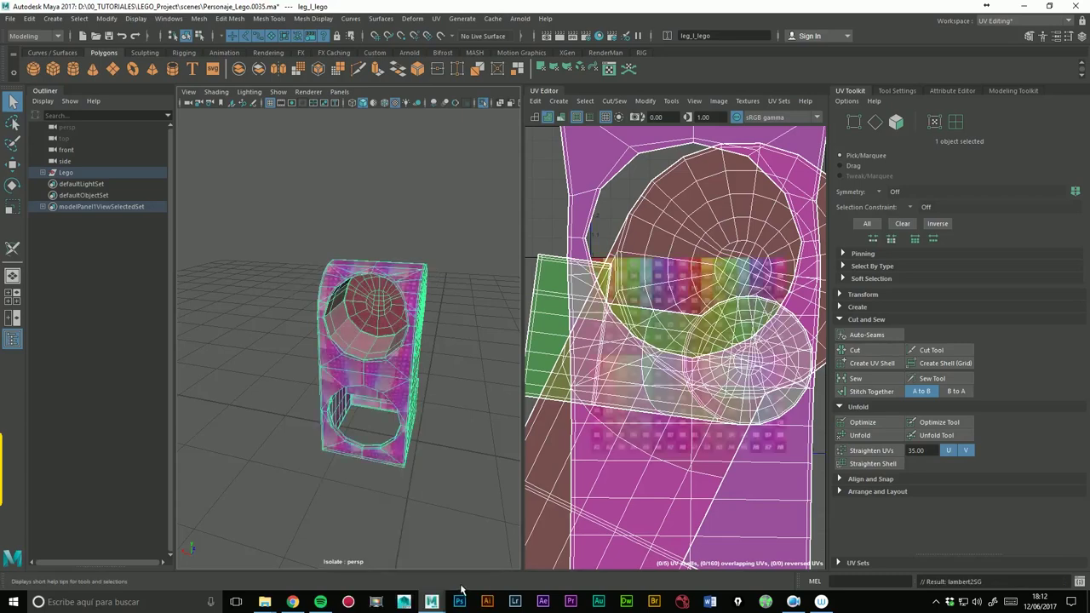
{"action": "scroll", "coordinate": [349, 340], "scroll_direction": "up", "scroll_amount": 5}
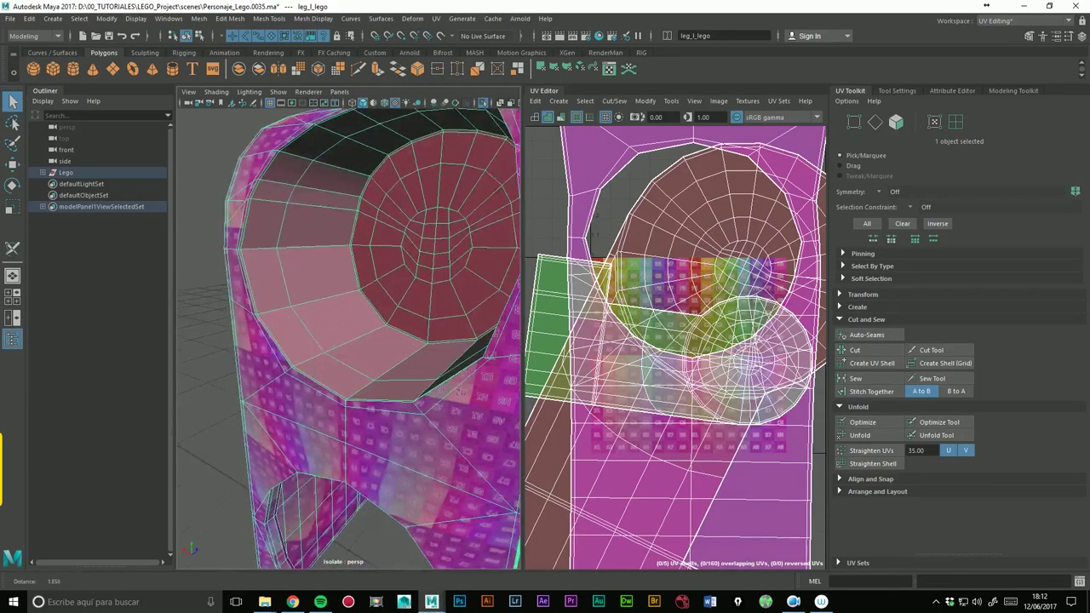
{"action": "scroll", "coordinate": [349, 341], "scroll_direction": "down", "scroll_amount": 2}
{"action": "left_click_drag", "start_coordinate": [343, 304], "coordinate": [457, 331], "text": "alt"}
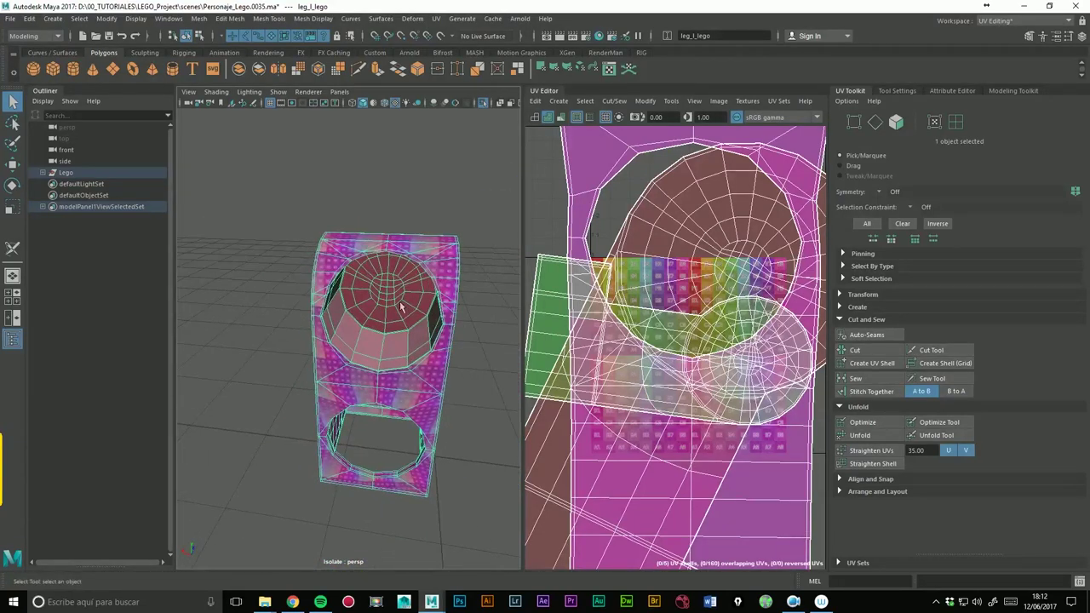
{"action": "scroll", "coordinate": [697, 281], "scroll_direction": "down", "scroll_amount": 3}
{"action": "scroll", "coordinate": [697, 281], "scroll_direction": "down", "scroll_amount": 3}
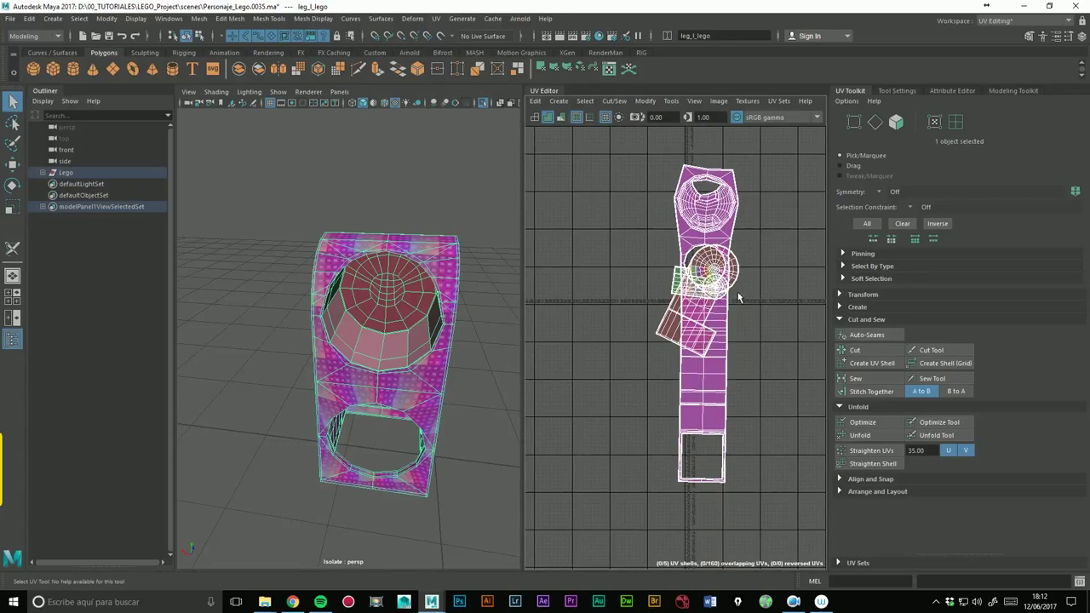
- Select all leg edges, open Unfold UVs Options and set Method to Legacy
{"action": "right_click_drag", "start_coordinate": [354, 307], "coordinate": [460, 300], "text": "alt"}
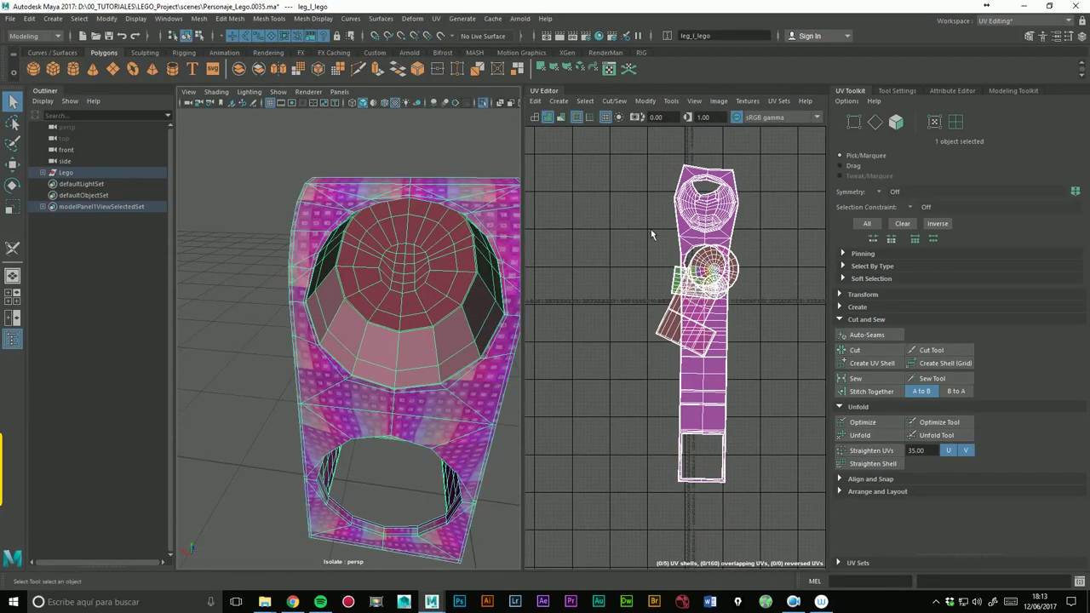
{"action": "left_click", "coordinate": [865, 435], "text": "shift"}
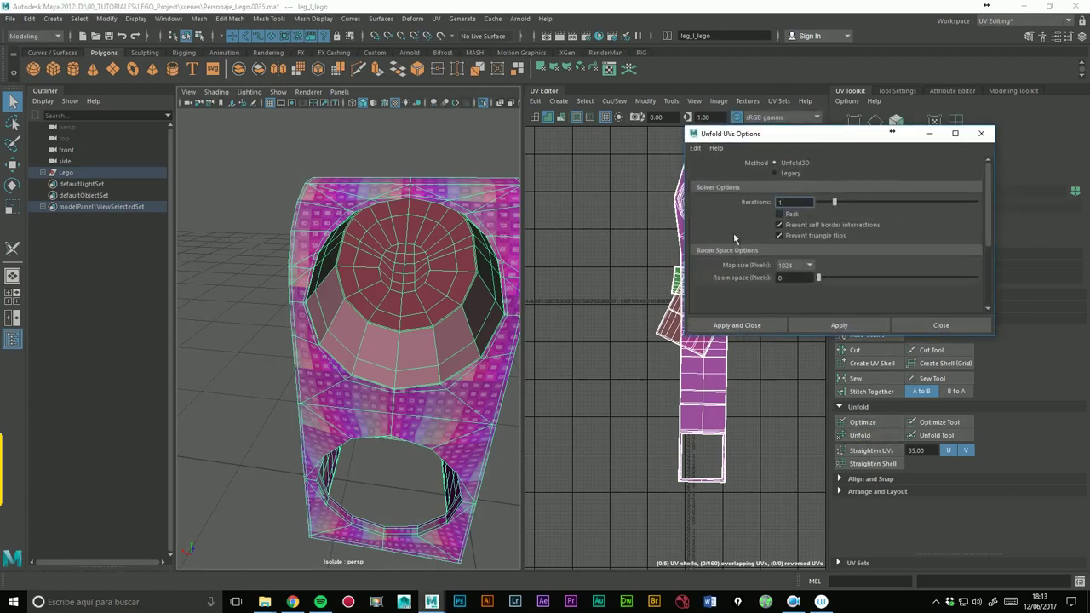
{"action": "key", "text": "f"}
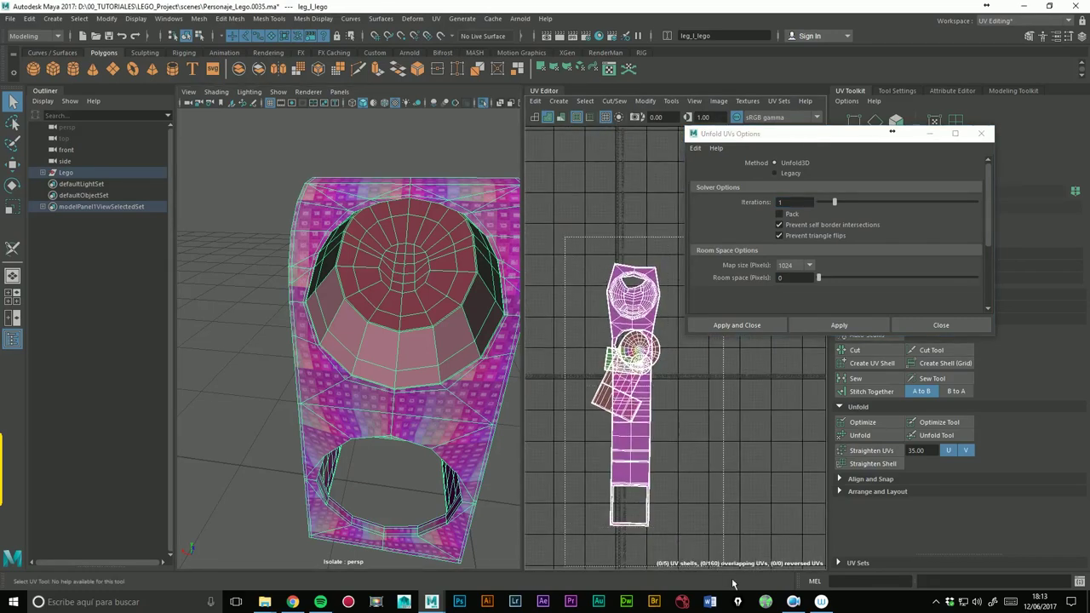
{"action": "key", "text": "ctrl+F10"}
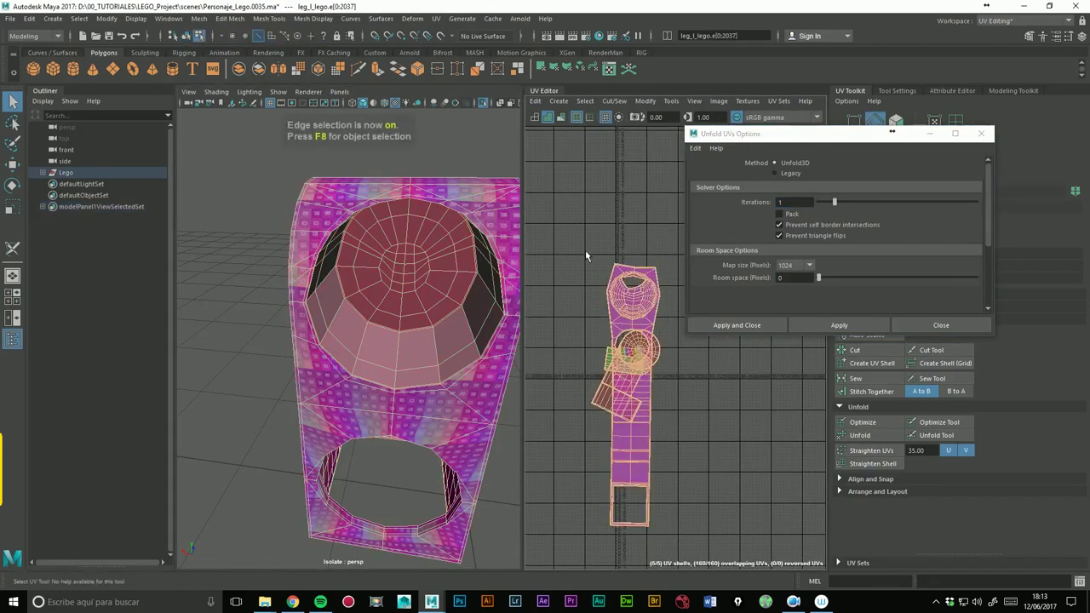
{"action": "left_click", "coordinate": [774, 331]}
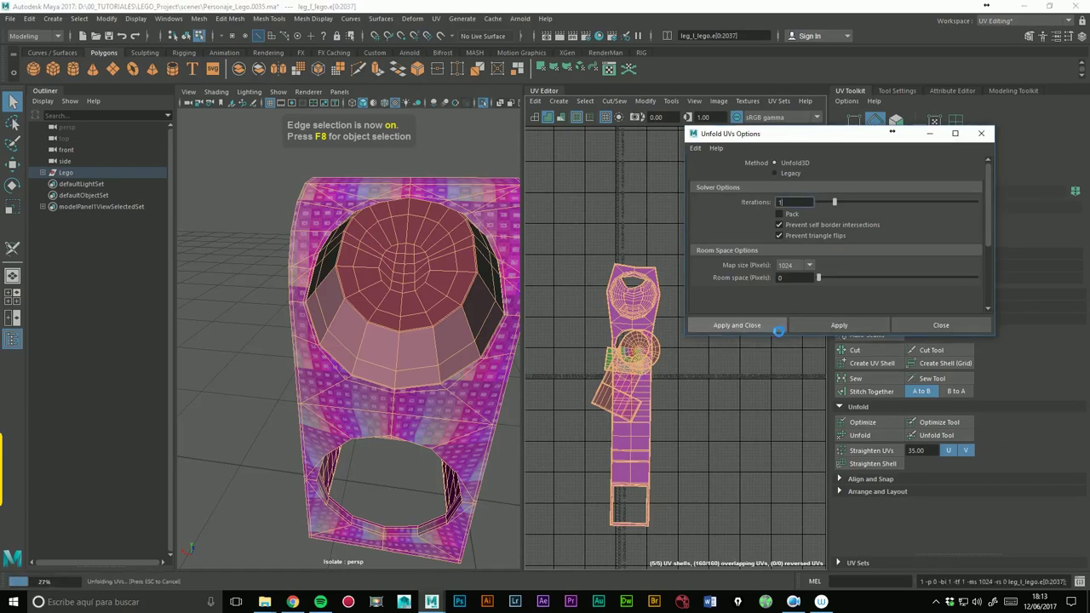
{"action": "left_click", "coordinate": [862, 436], "text": "shift"}
{"action": "left_click", "coordinate": [775, 173]}
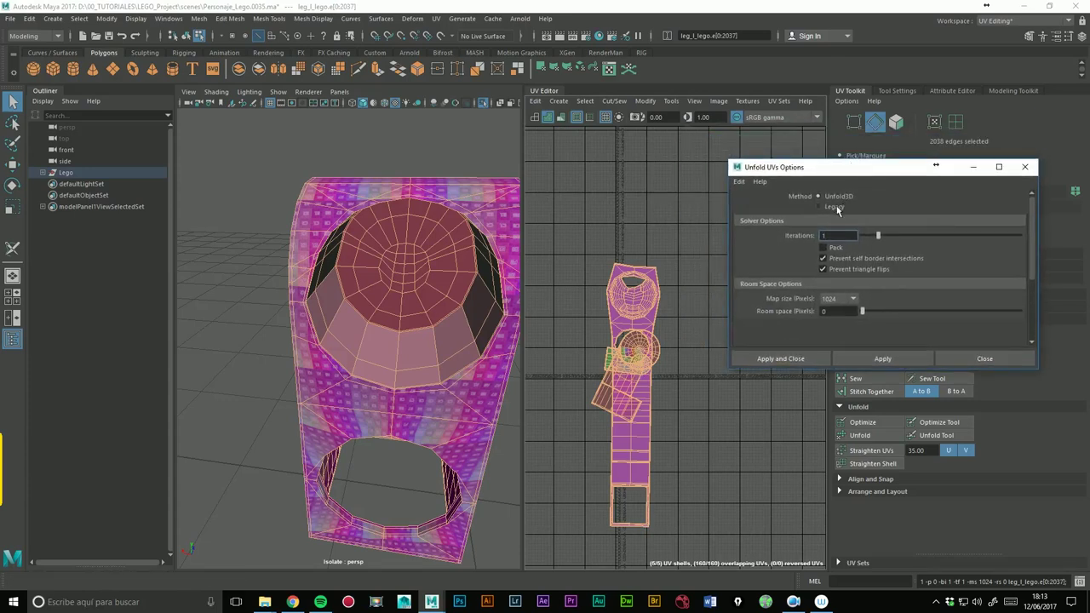
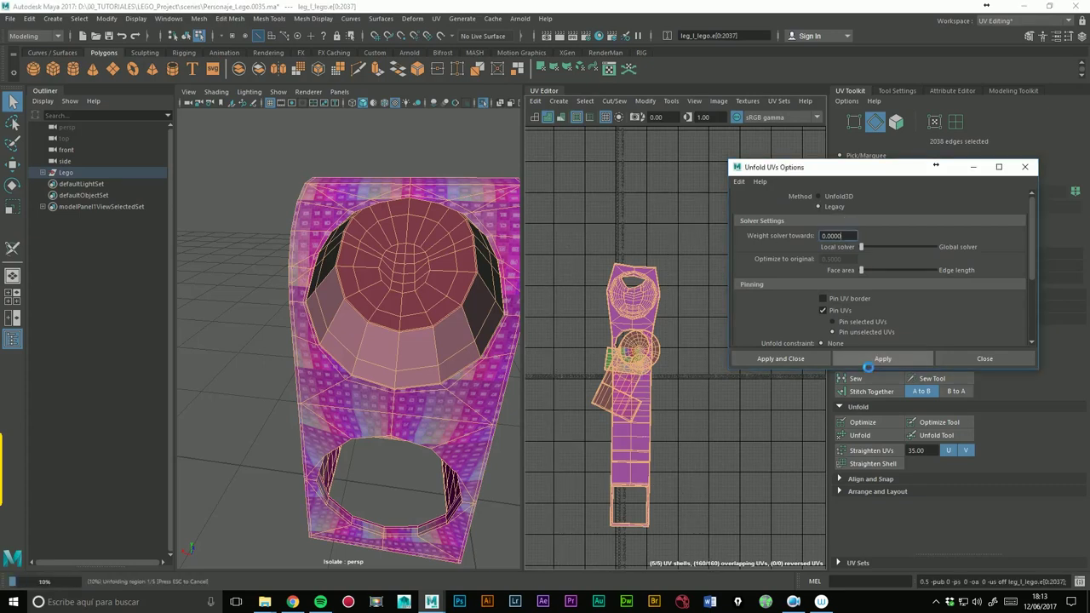
- Unfold the leg's UVs, then re-unfold them using the Unfold3D method in the 3D Cut and Sew tool
{"action": "left_click", "coordinate": [866, 362]}
{"action": "mouse_move", "coordinate": [506, 414]}
{"action": "left_mouse_down", "text": "alt"}
{"action": "mouse_move", "coordinate": [486, 402]}
{"action": "mouse_move", "coordinate": [431, 244]}
{"action": "left_mouse_up", "text": "alt"}
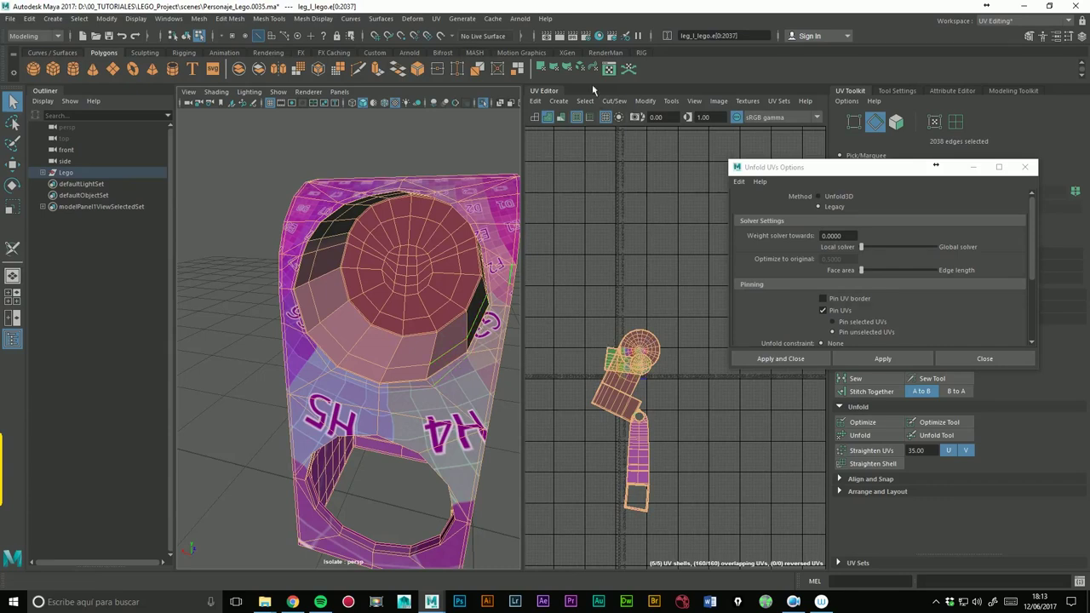
{"action": "left_click", "coordinate": [436, 18]}
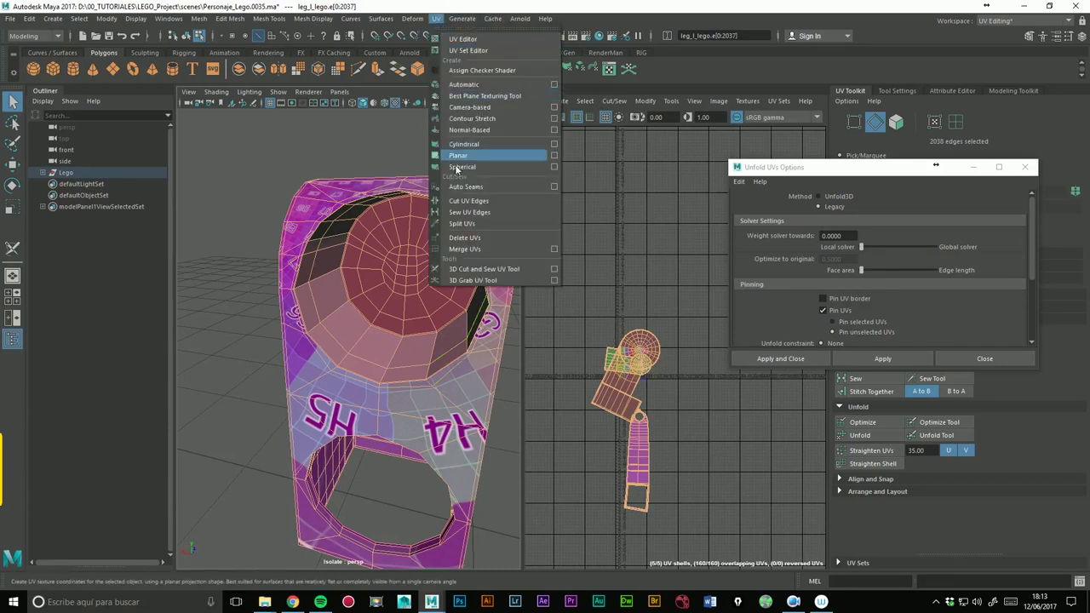
{"action": "left_click", "coordinate": [490, 271]}
{"action": "scroll", "coordinate": [376, 288], "scroll_direction": "up", "scroll_amount": 4}
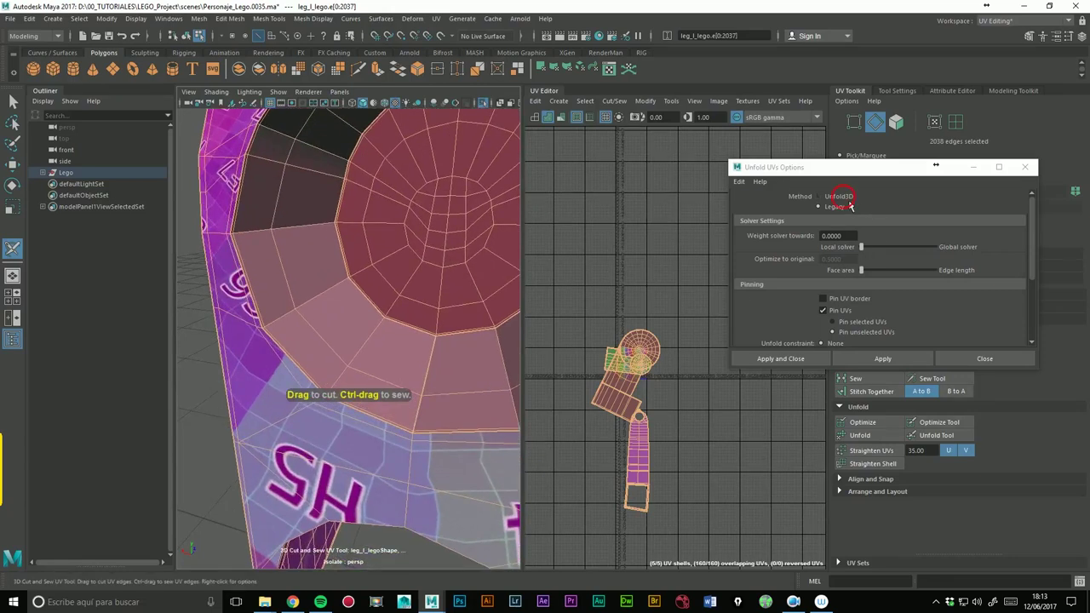
{"action": "left_click", "coordinate": [840, 197]}
{"action": "left_click", "coordinate": [897, 360]}
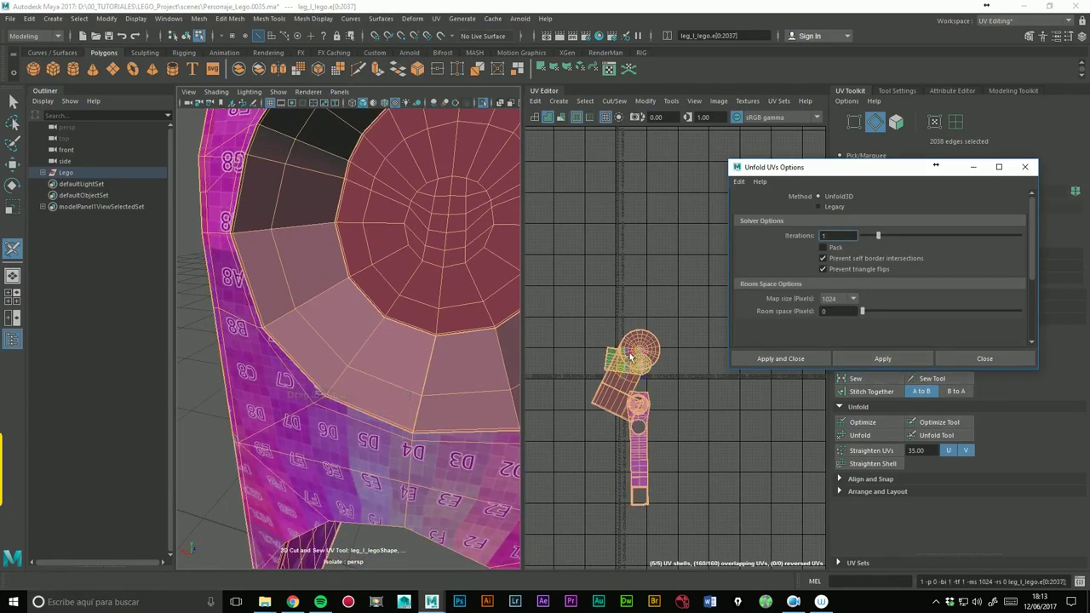
{"action": "scroll", "coordinate": [675, 361], "scroll_direction": "down", "scroll_amount": 3}
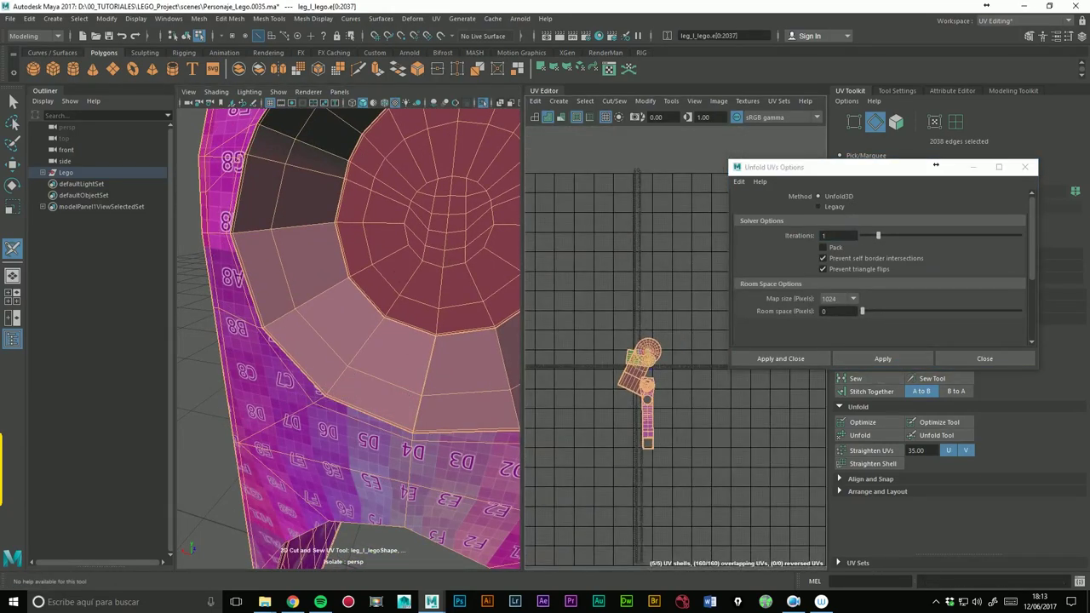
{"action": "scroll", "coordinate": [586, 371], "scroll_direction": "up", "scroll_amount": 3}
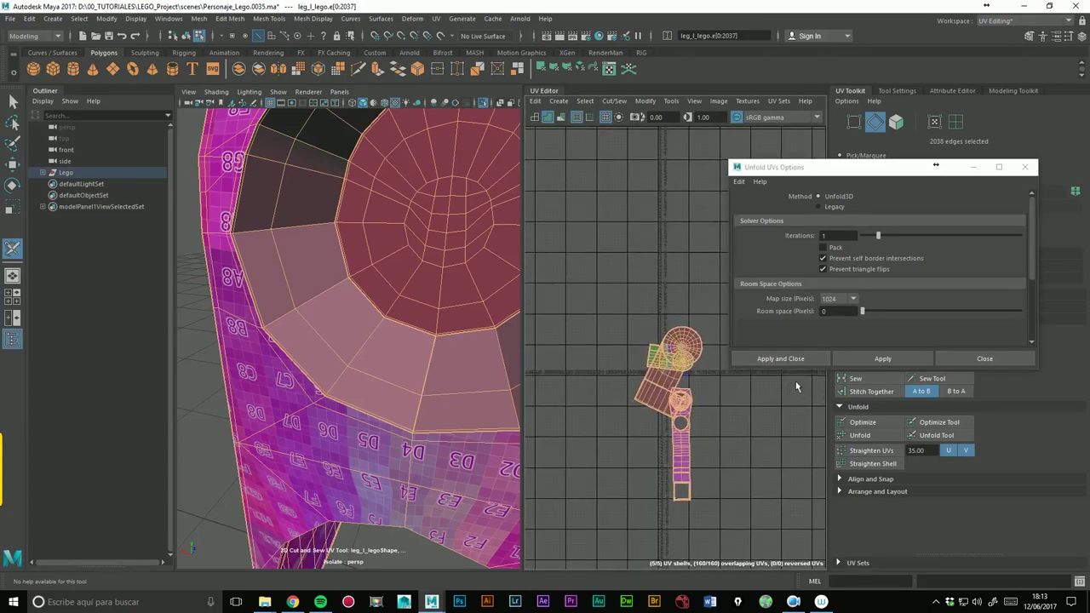
- Run Layout from Arrange and Layout to place all UV shells inside the 0–1 tile
{"action": "left_click", "coordinate": [16, 167]}
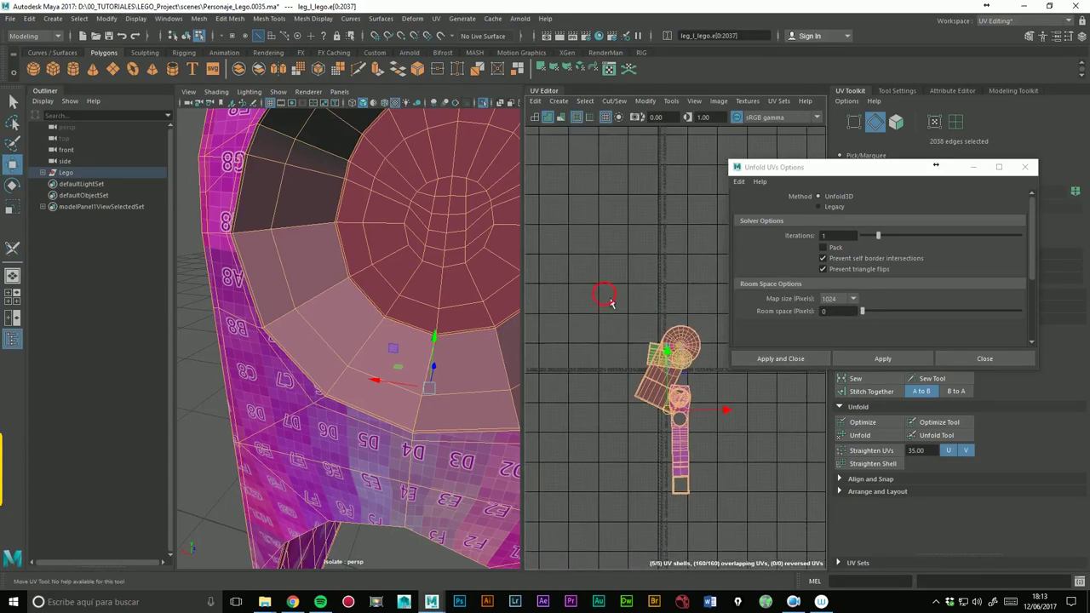
{"action": "left_click", "coordinate": [872, 492]}
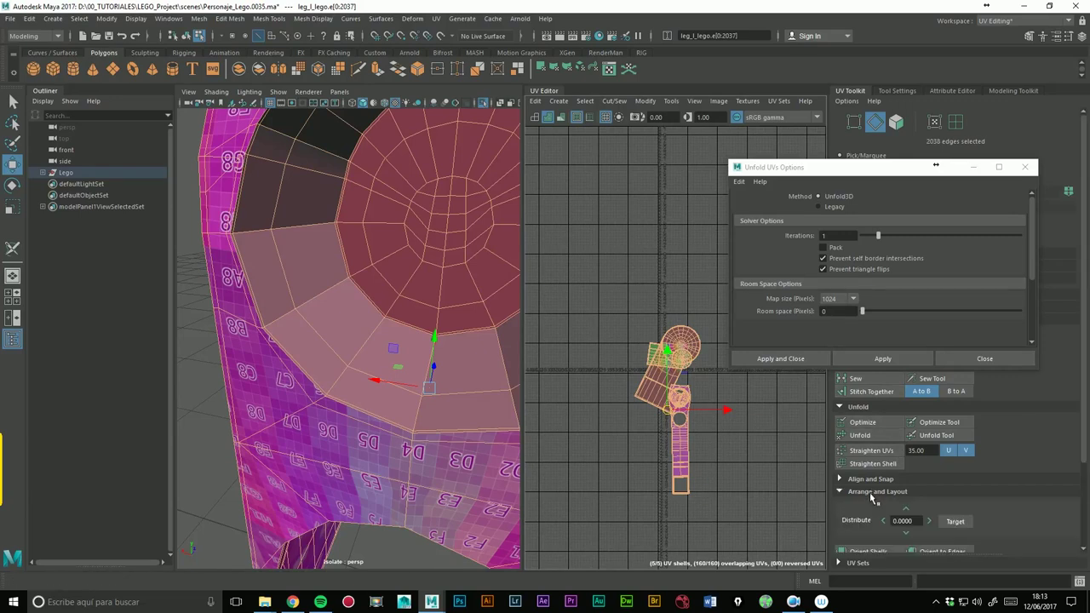
{"action": "scroll", "coordinate": [886, 511], "scroll_direction": "down", "scroll_amount": 2}
{"action": "scroll", "coordinate": [886, 528], "scroll_direction": "down", "scroll_amount": 2}
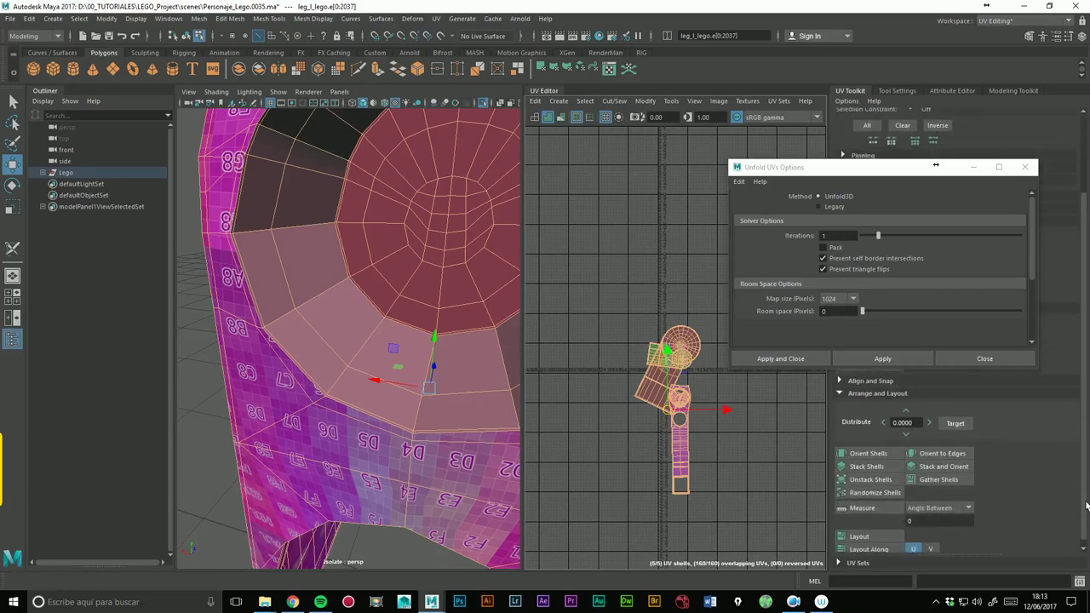
{"action": "scroll", "coordinate": [886, 537], "scroll_direction": "down", "scroll_amount": 1}
{"action": "left_click", "coordinate": [885, 537]}
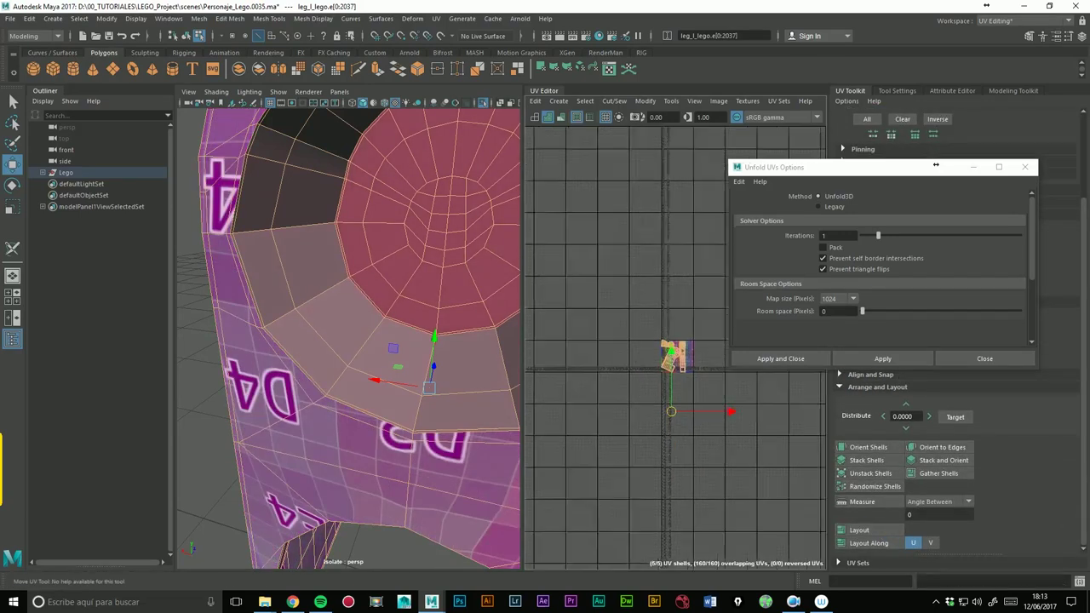
{"action": "scroll", "coordinate": [648, 443], "scroll_direction": "down", "scroll_amount": 5}
{"action": "scroll", "coordinate": [647, 434], "scroll_direction": "up", "scroll_amount": 1}
{"action": "scroll", "coordinate": [647, 434], "scroll_direction": "up", "scroll_amount": 2}
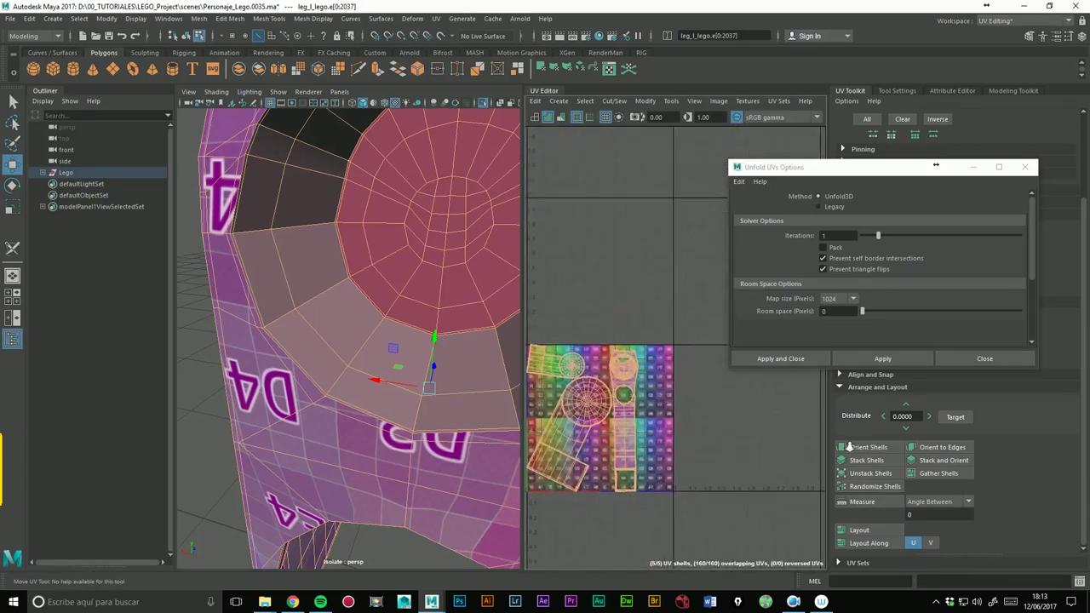
{"action": "scroll", "coordinate": [648, 435], "scroll_direction": "up", "scroll_amount": 2}
{"action": "scroll", "coordinate": [648, 435], "scroll_direction": "up", "scroll_amount": 1}
{"action": "mouse_move", "coordinate": [460, 300]}
{"action": "left_mouse_down", "text": "alt"}
{"action": "mouse_move", "coordinate": [390, 284]}
{"action": "mouse_move", "coordinate": [394, 296]}
{"action": "left_mouse_up", "text": "alt"}
- Enable Pack in the Unfold UVs Options and re-unfold the circular face patch's UVs
{"action": "left_click", "coordinate": [401, 271]}
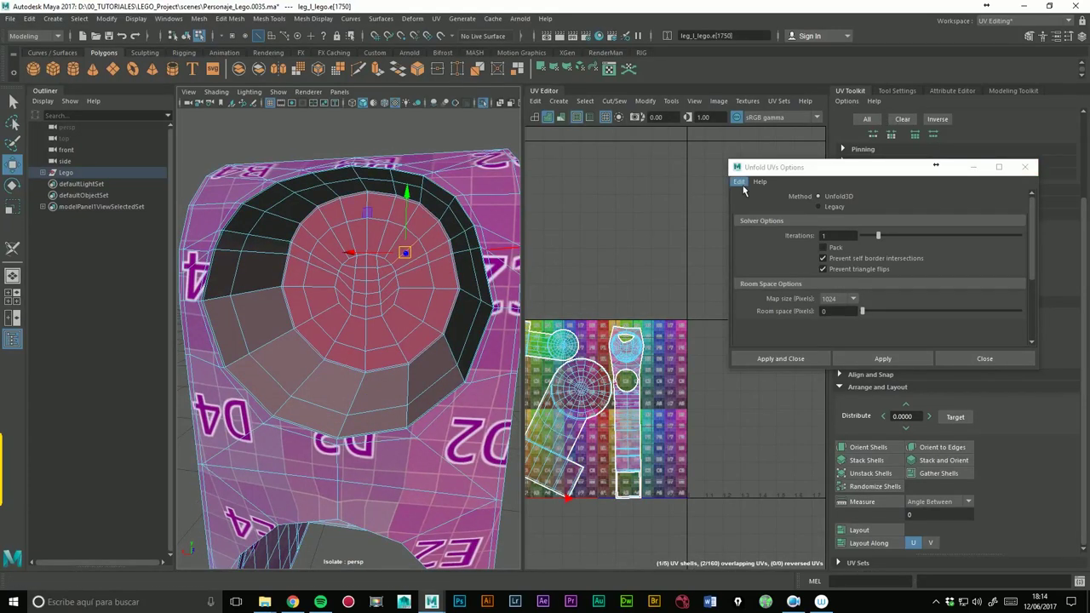
{"action": "left_click", "coordinate": [770, 213]}
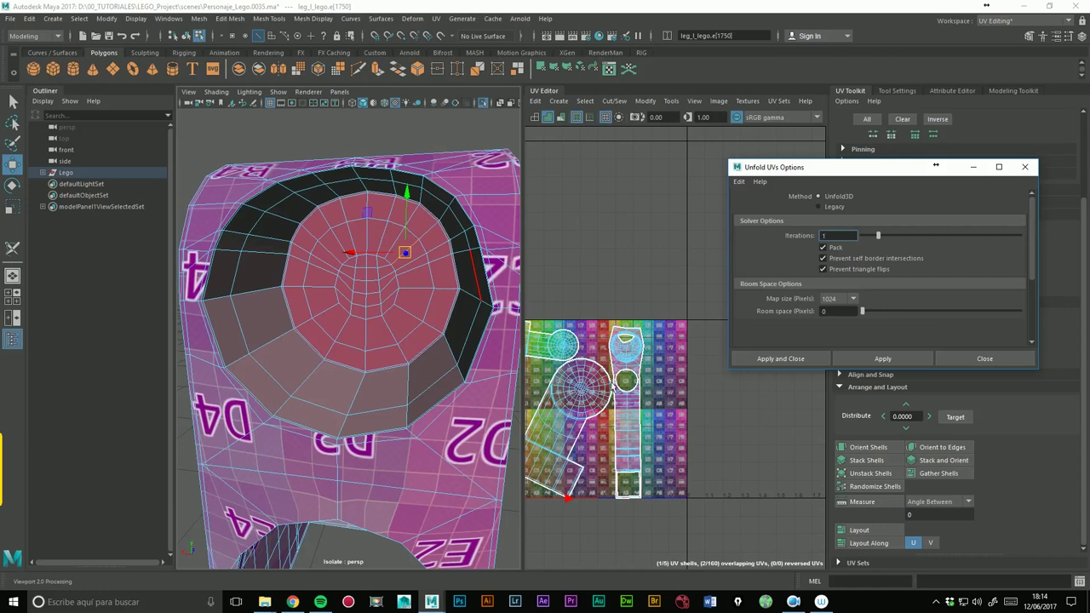
{"action": "middle_click_drag", "start_coordinate": [545, 464], "coordinate": [659, 414], "text": "alt"}
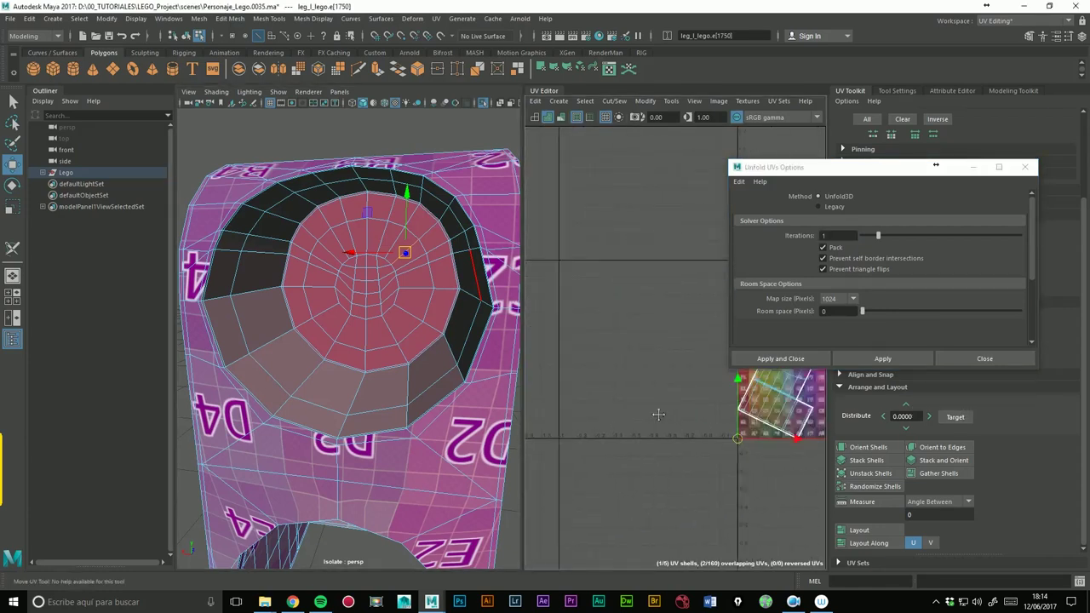
{"action": "key", "text": "f"}
{"action": "right_click_drag", "start_coordinate": [395, 274], "coordinate": [435, 287]}
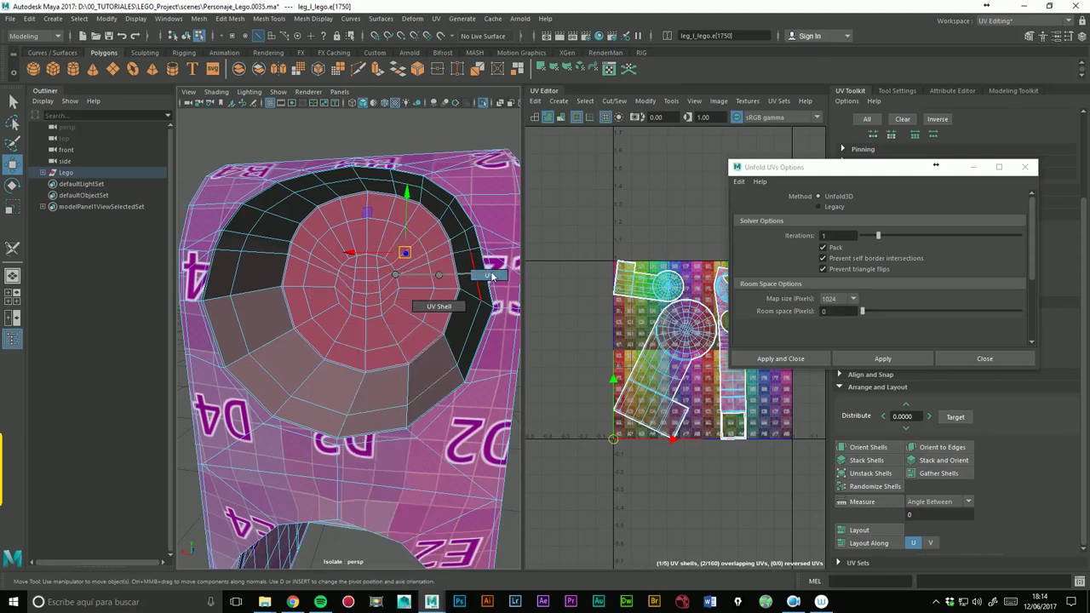
{"action": "double_click", "coordinate": [397, 314]}
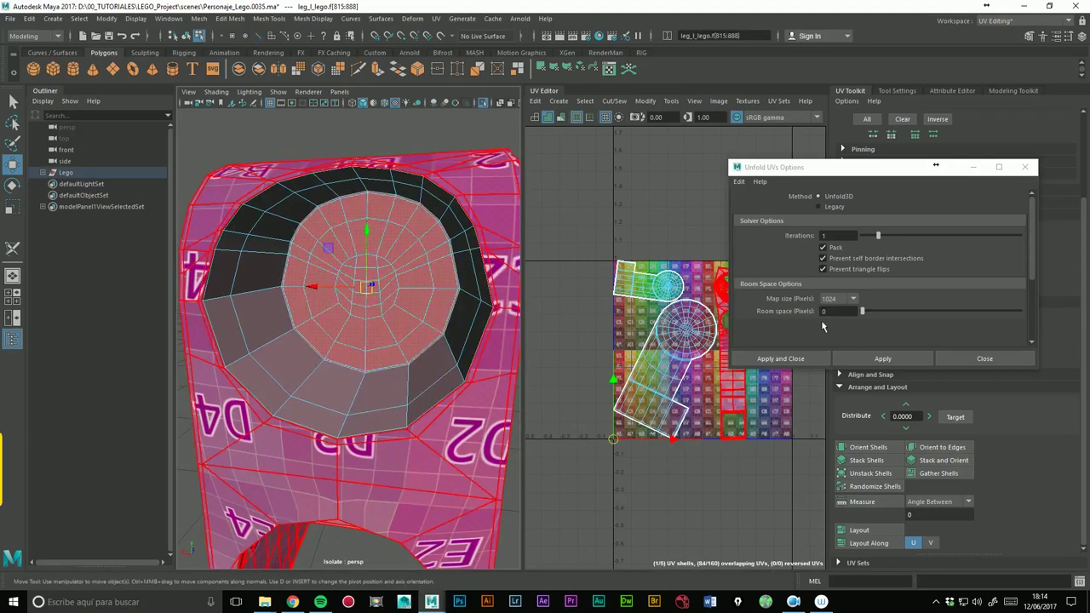
{"action": "left_click", "coordinate": [884, 362]}
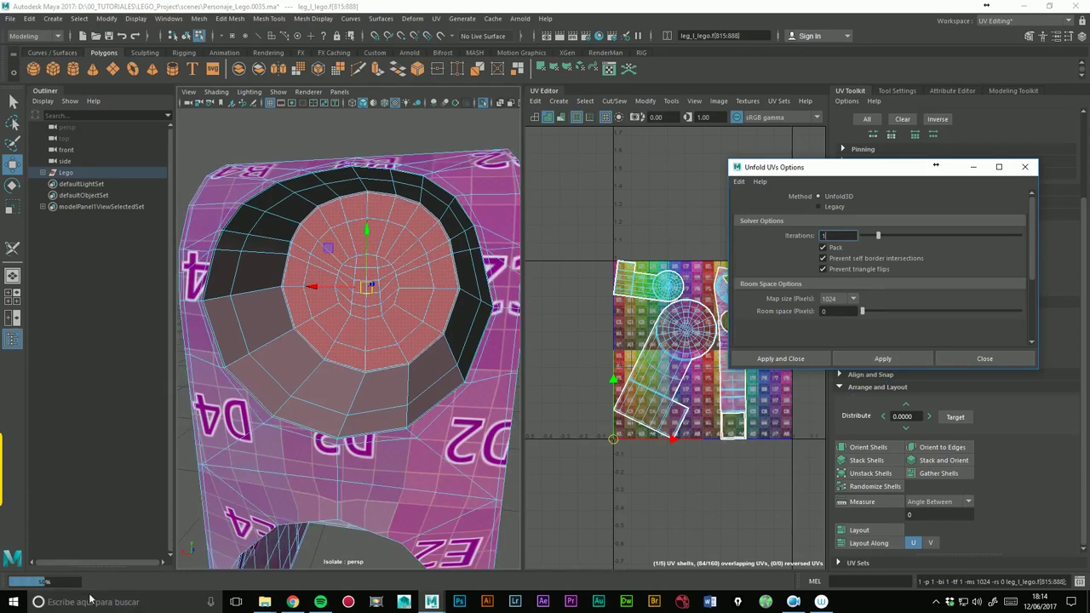
{"action": "left_click", "coordinate": [56, 583]}
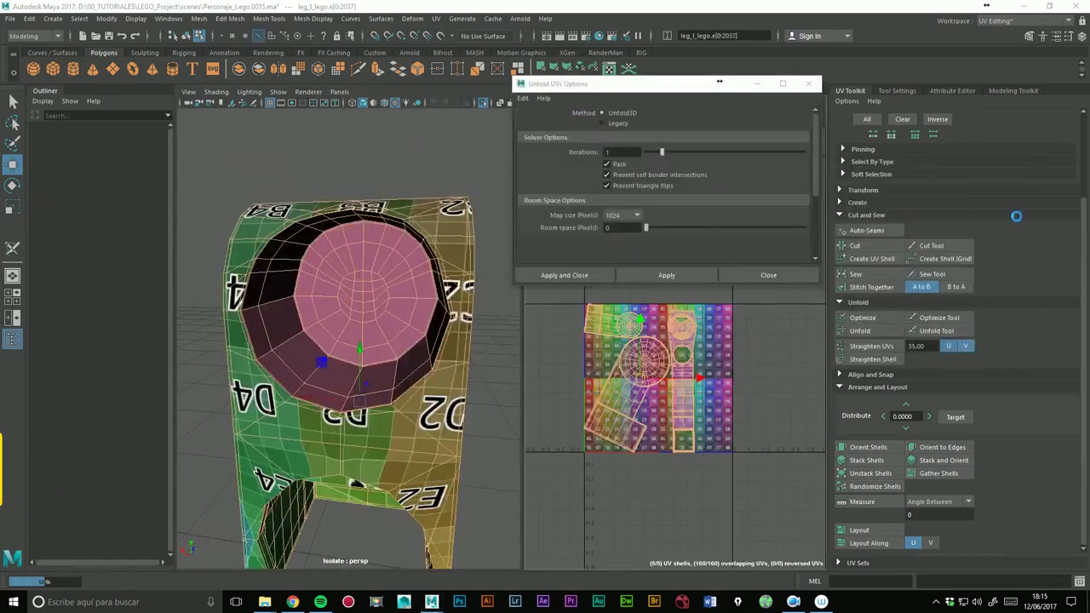
- Close the unfold options, sew the UV shells into one, and unfold the result
{"action": "left_click", "coordinate": [740, 279]}
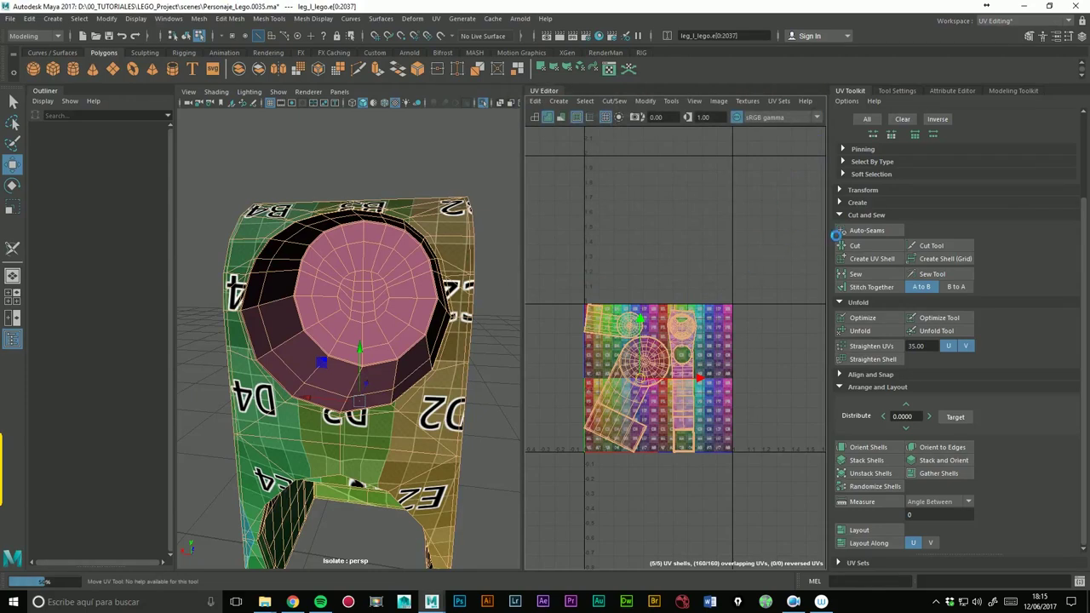
{"action": "left_click", "coordinate": [856, 275]}
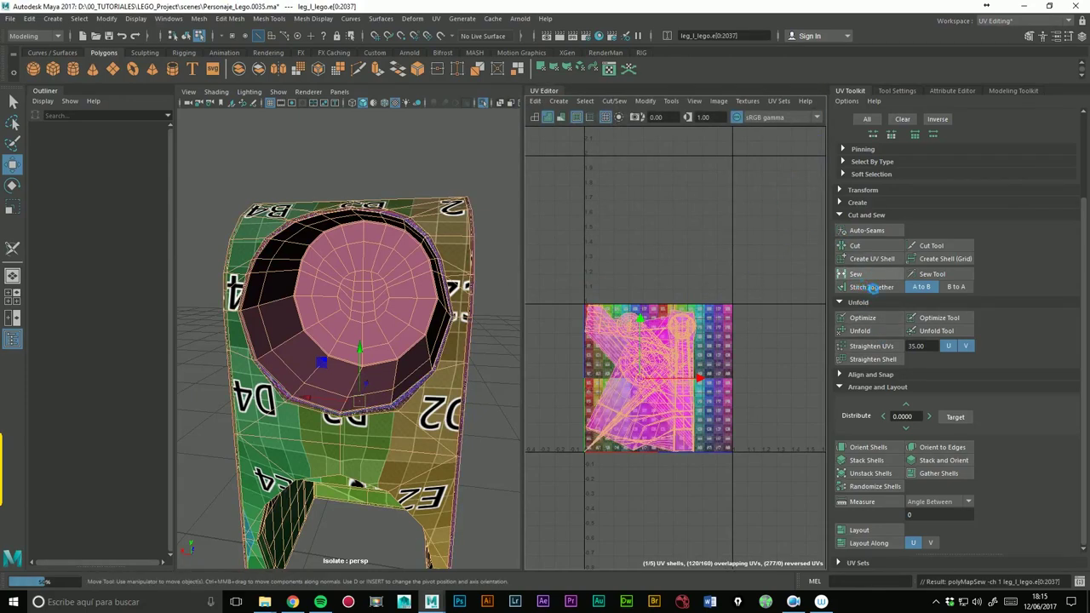
{"action": "left_click", "coordinate": [859, 331]}
{"action": "scroll", "coordinate": [608, 330], "scroll_direction": "up", "scroll_amount": 2}
{"action": "scroll", "coordinate": [654, 317], "scroll_direction": "up", "scroll_amount": 2}
{"action": "scroll", "coordinate": [587, 329], "scroll_direction": "up", "scroll_amount": 2}
{"action": "scroll", "coordinate": [630, 318], "scroll_direction": "up", "scroll_amount": 2}
{"action": "scroll", "coordinate": [814, 295], "scroll_direction": "up", "scroll_amount": 2}
- Inspect the leg from several angles, then return to Object Mode and select the whole leg
{"action": "mouse_move", "coordinate": [460, 323]}
{"action": "left_mouse_down", "text": "alt"}
{"action": "mouse_move", "coordinate": [458, 384]}
{"action": "mouse_move", "coordinate": [465, 358]}
{"action": "left_mouse_up", "text": "alt"}
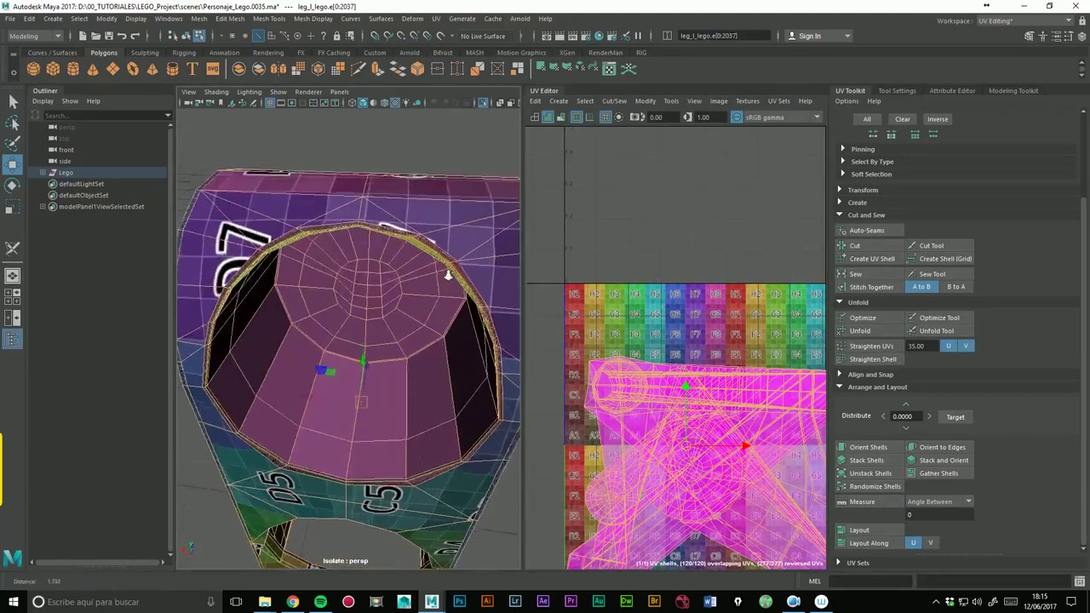
{"action": "scroll", "coordinate": [477, 306], "scroll_direction": "up", "scroll_amount": 3}
{"action": "scroll", "coordinate": [487, 274], "scroll_direction": "up", "scroll_amount": 3}
{"action": "mouse_move", "coordinate": [486, 274]}
{"action": "left_mouse_down", "text": "alt"}
{"action": "mouse_move", "coordinate": [281, 332]}
{"action": "mouse_move", "coordinate": [306, 341]}
{"action": "left_mouse_up", "text": "alt"}
{"action": "scroll", "coordinate": [276, 331], "scroll_direction": "down", "scroll_amount": 5}
{"action": "scroll", "coordinate": [306, 341], "scroll_direction": "down", "scroll_amount": 3}
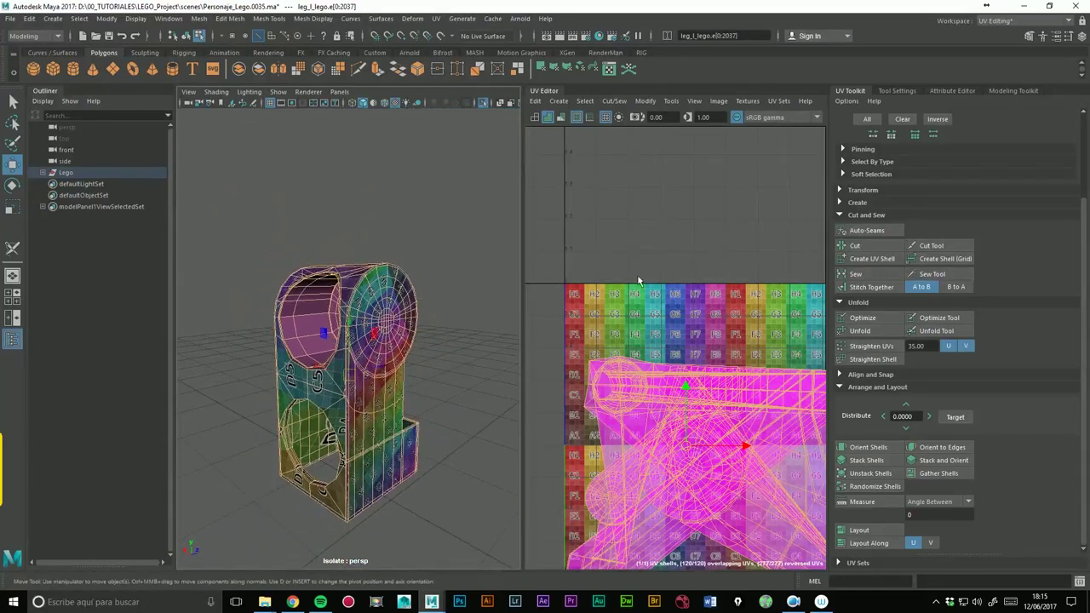
{"action": "scroll", "coordinate": [681, 383], "scroll_direction": "down", "scroll_amount": 2}
{"action": "middle_click_drag", "start_coordinate": [741, 341], "coordinate": [671, 277], "text": "alt"}
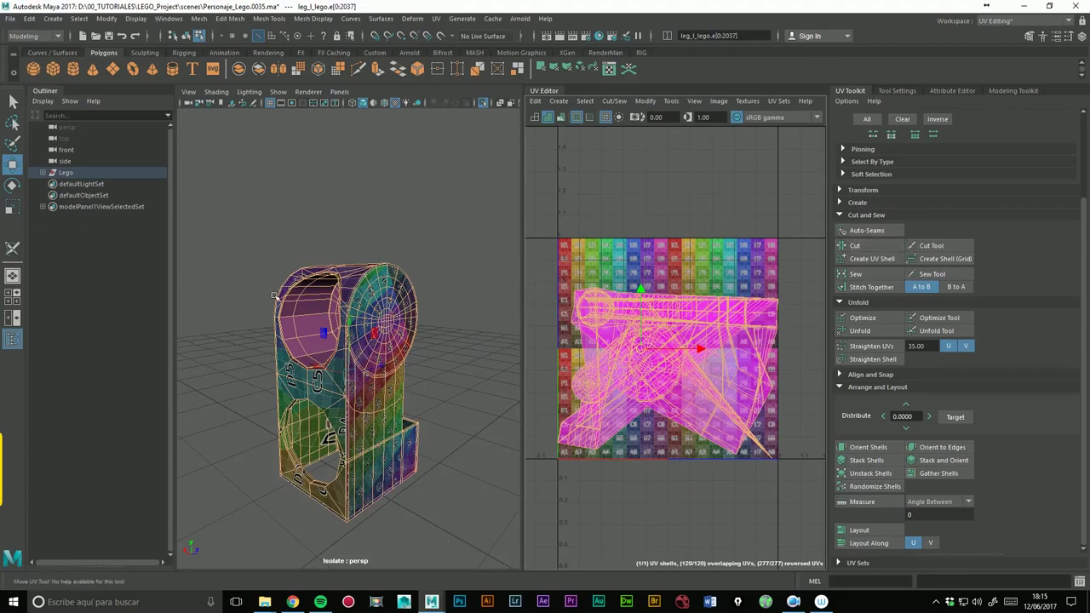
{"action": "left_click_drag", "start_coordinate": [298, 298], "coordinate": [346, 288], "text": "alt"}
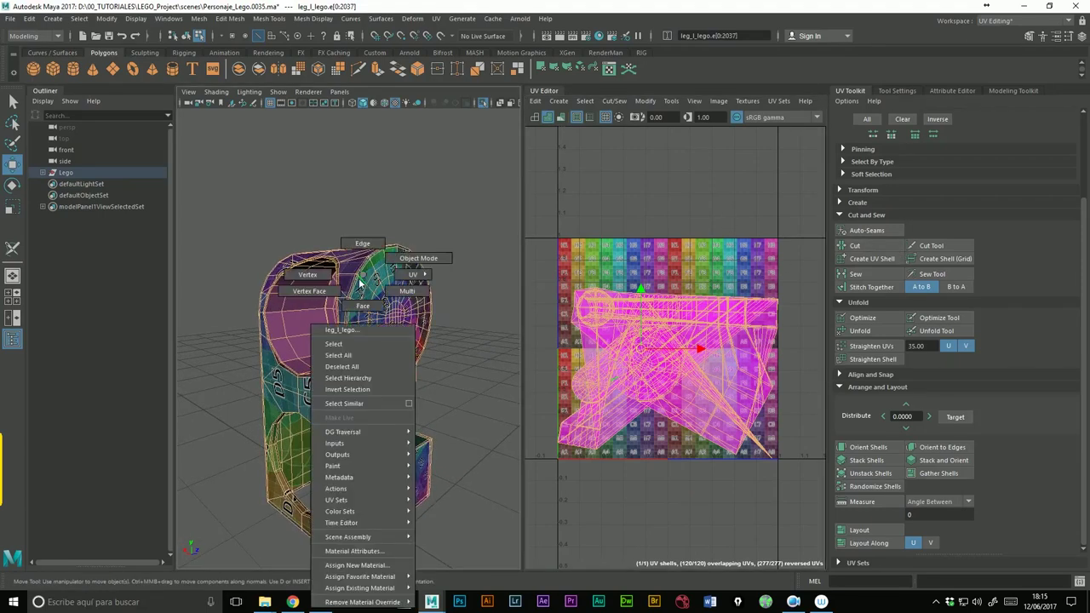
{"action": "right_click_drag", "start_coordinate": [364, 284], "coordinate": [401, 256]}
{"action": "left_click_drag", "start_coordinate": [201, 196], "coordinate": [528, 515]}
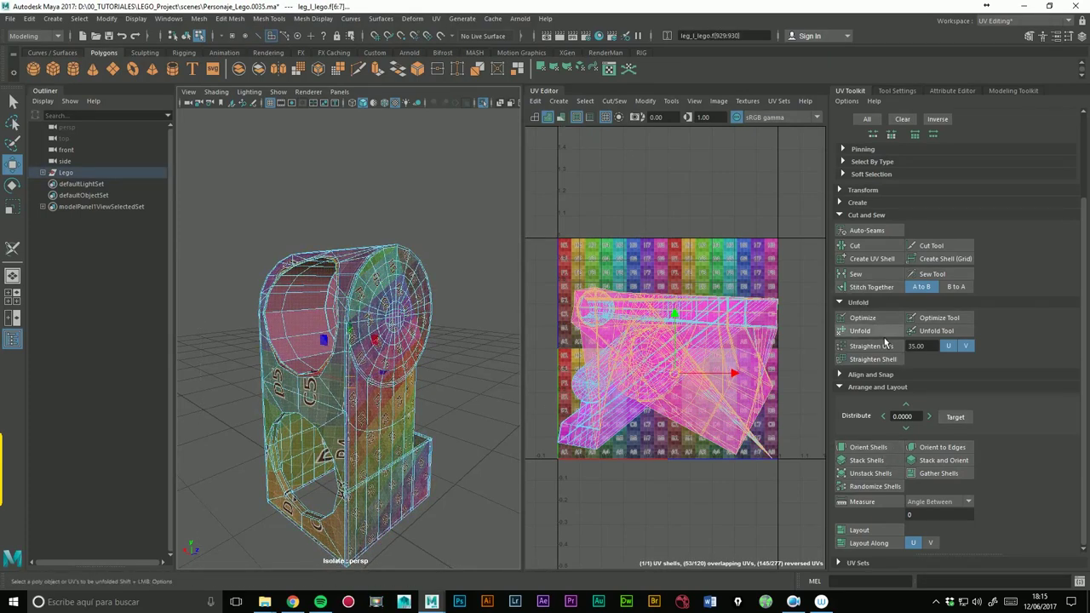
- Sew the selected UV edges and attempt to delete the current UV set
{"action": "left_click", "coordinate": [865, 278]}
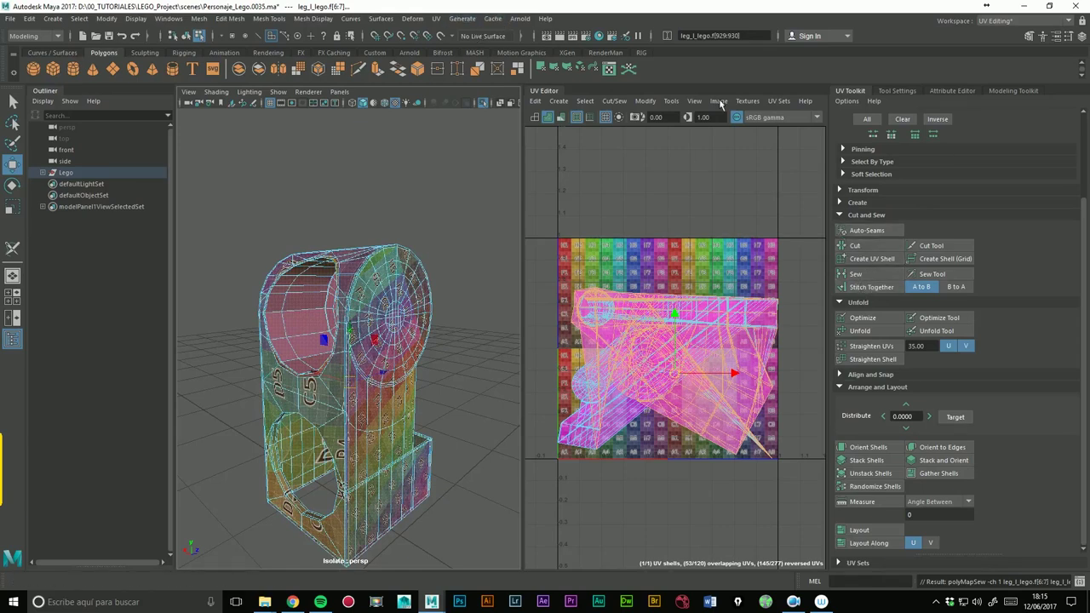
{"action": "left_click", "coordinate": [778, 101]}
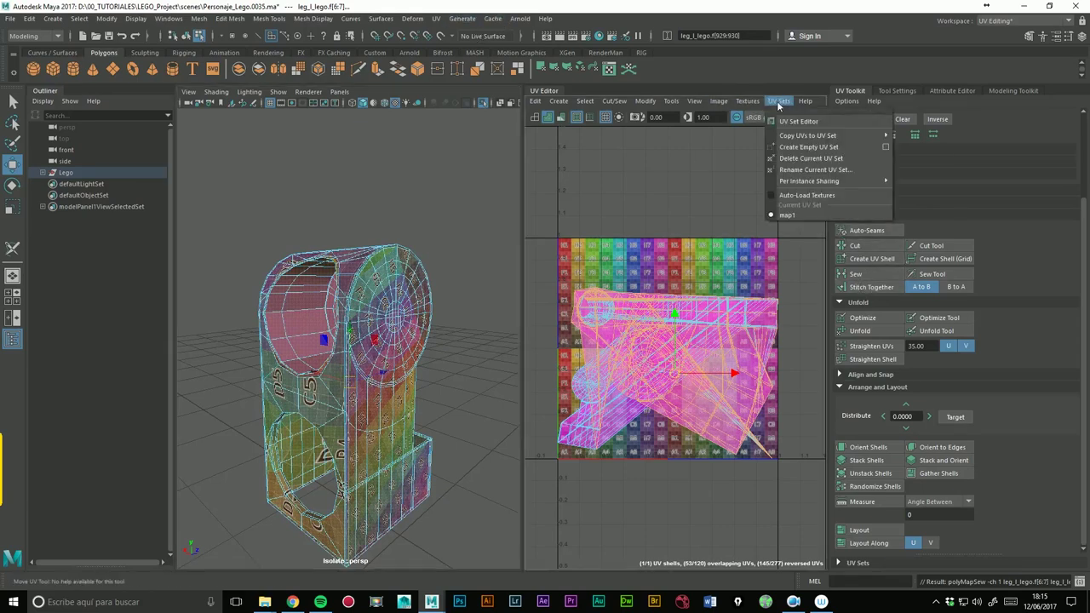
{"action": "left_click", "coordinate": [820, 160]}
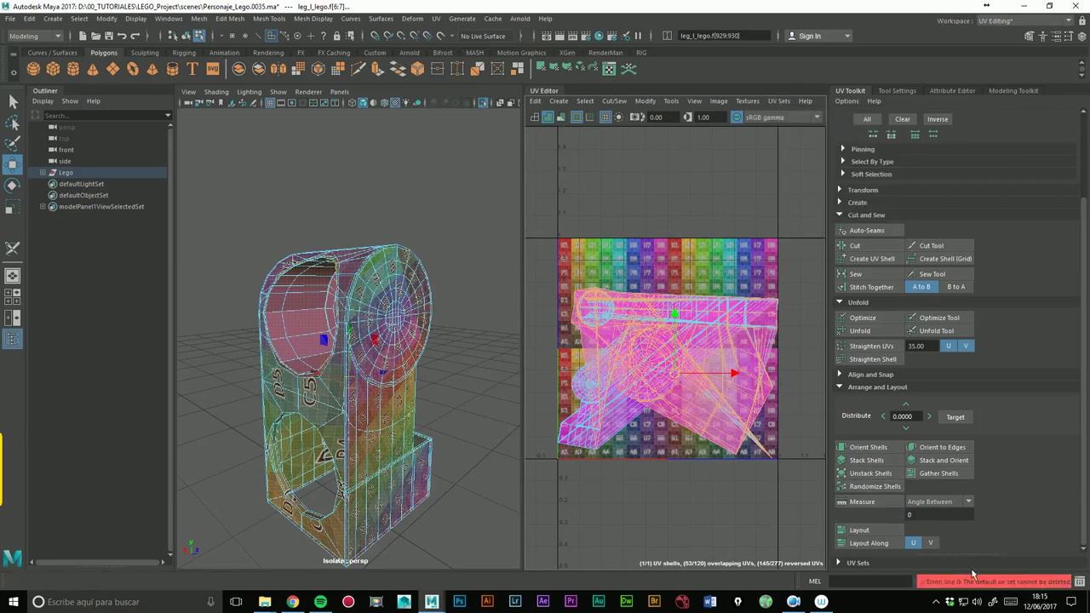
- Read the error in the command history, then apply an Automatic UV projection to the leg
{"action": "left_click_drag", "start_coordinate": [976, 584], "coordinate": [1053, 585]}
{"action": "left_click", "coordinate": [1082, 584]}
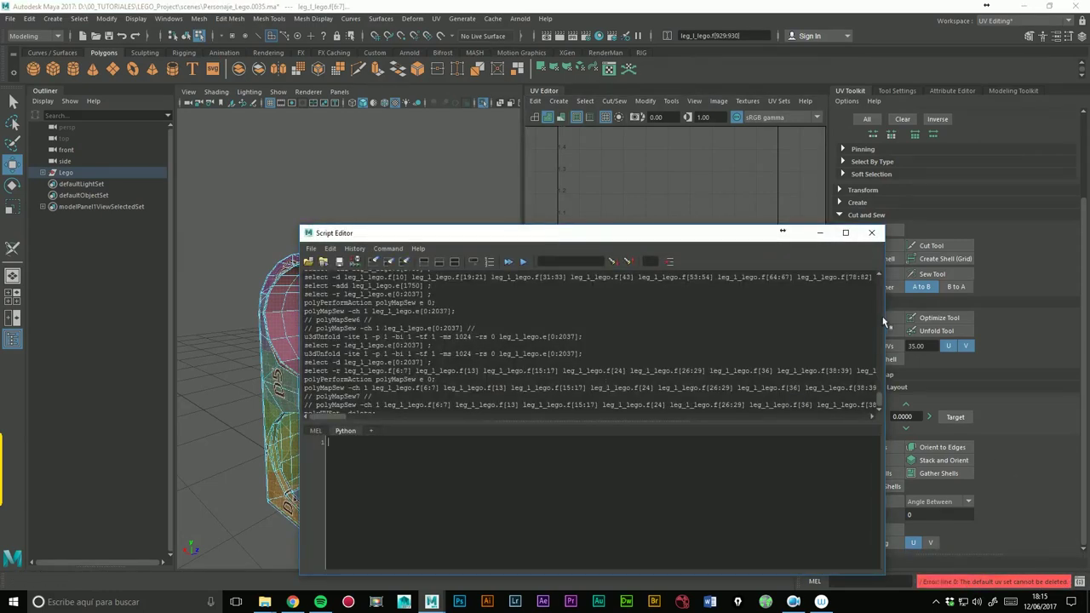
{"action": "scroll", "coordinate": [877, 400], "scroll_direction": "down", "scroll_amount": 1}
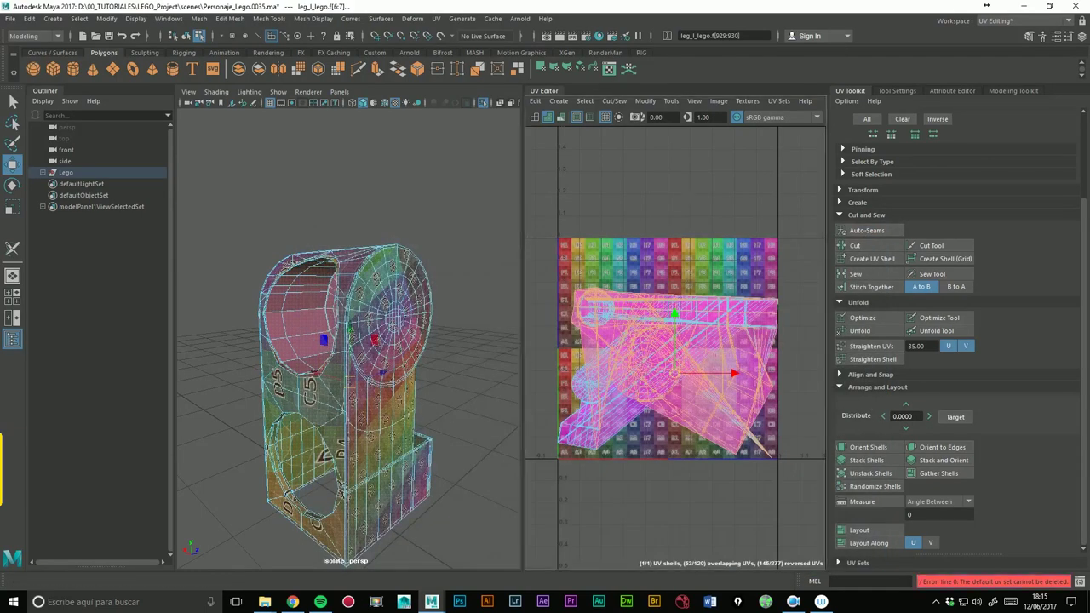
{"action": "left_click", "coordinate": [459, 20]}
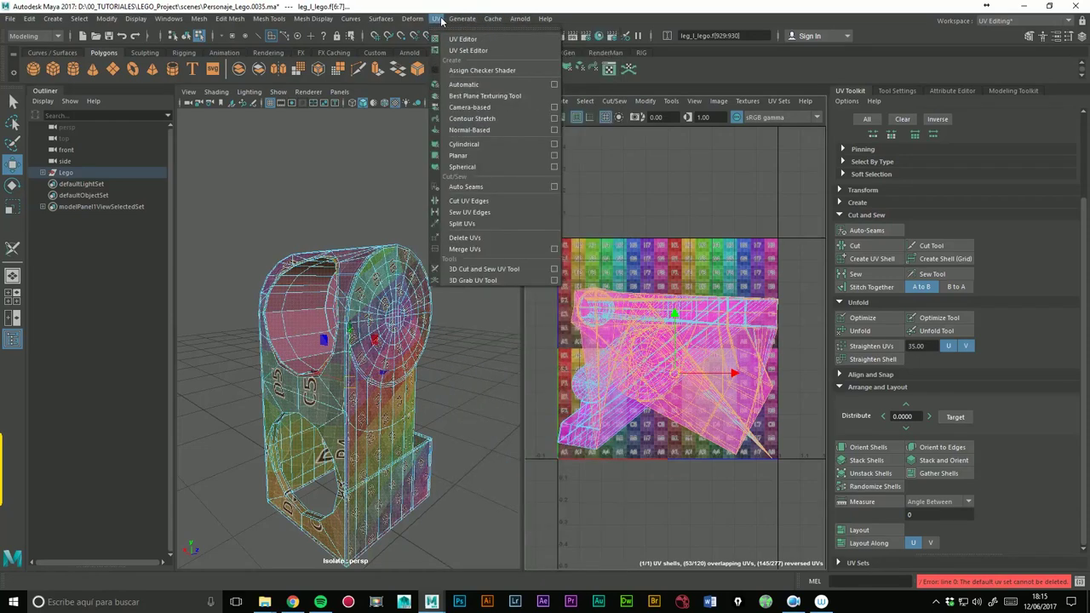
{"action": "left_click", "coordinate": [471, 81]}
- Select the upper circle's central disc faces and delete them
{"action": "mouse_move", "coordinate": [443, 305]}
{"action": "left_mouse_down", "text": "alt"}
{"action": "mouse_move", "coordinate": [375, 351]}
{"action": "mouse_move", "coordinate": [383, 298]}
{"action": "left_mouse_up", "text": "alt"}
{"action": "right_click_drag", "start_coordinate": [384, 298], "coordinate": [431, 274]}
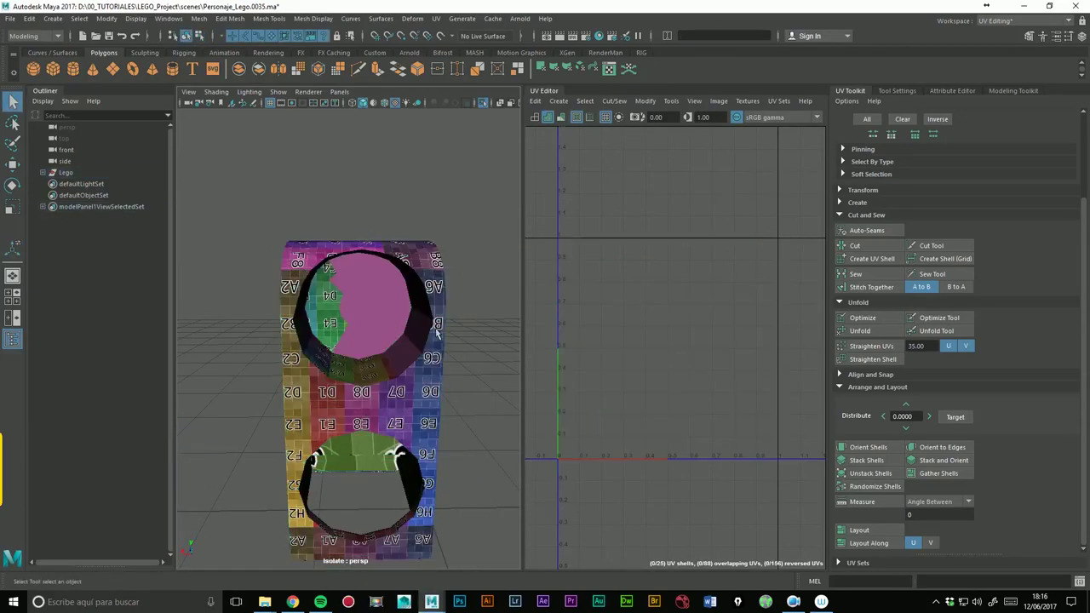
{"action": "left_click", "coordinate": [382, 317]}
{"action": "mouse_move", "coordinate": [429, 313]}
{"action": "left_mouse_down", "text": "alt"}
{"action": "mouse_move", "coordinate": [392, 298]}
{"action": "mouse_move", "coordinate": [411, 355]}
{"action": "left_mouse_up", "text": "alt"}
{"action": "mouse_move", "coordinate": [382, 316]}
{"action": "right_mouse_down", "text": "alt"}
{"action": "mouse_move", "coordinate": [512, 287]}
{"action": "mouse_move", "coordinate": [401, 311]}
{"action": "mouse_move", "coordinate": [403, 294]}
{"action": "right_mouse_up", "text": "alt"}
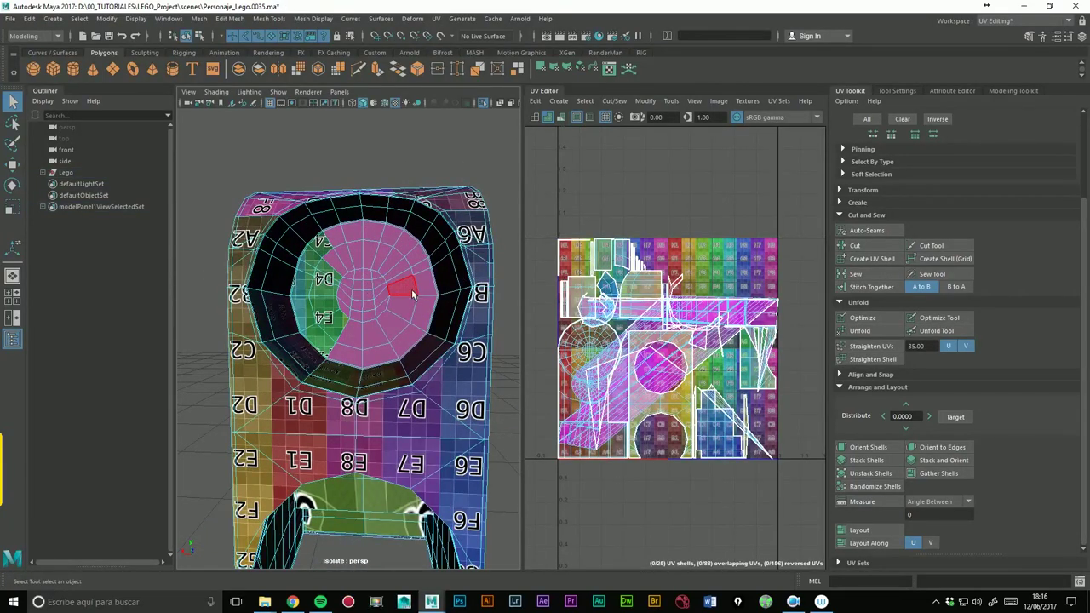
{"action": "double_click", "coordinate": [413, 295]}
{"action": "left_click", "coordinate": [408, 310]}
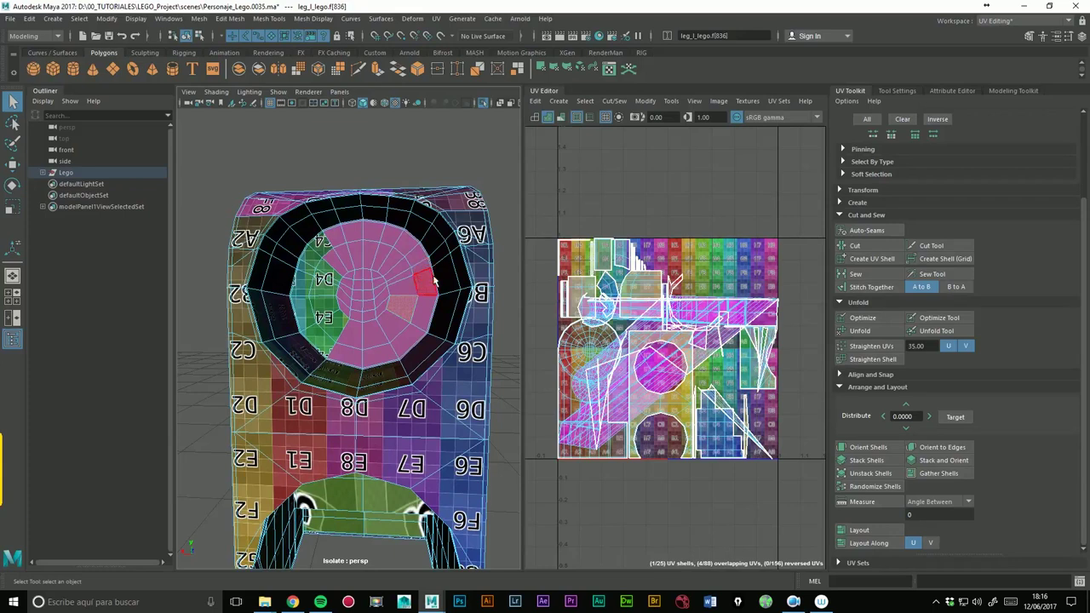
{"action": "left_click", "coordinate": [434, 284]}
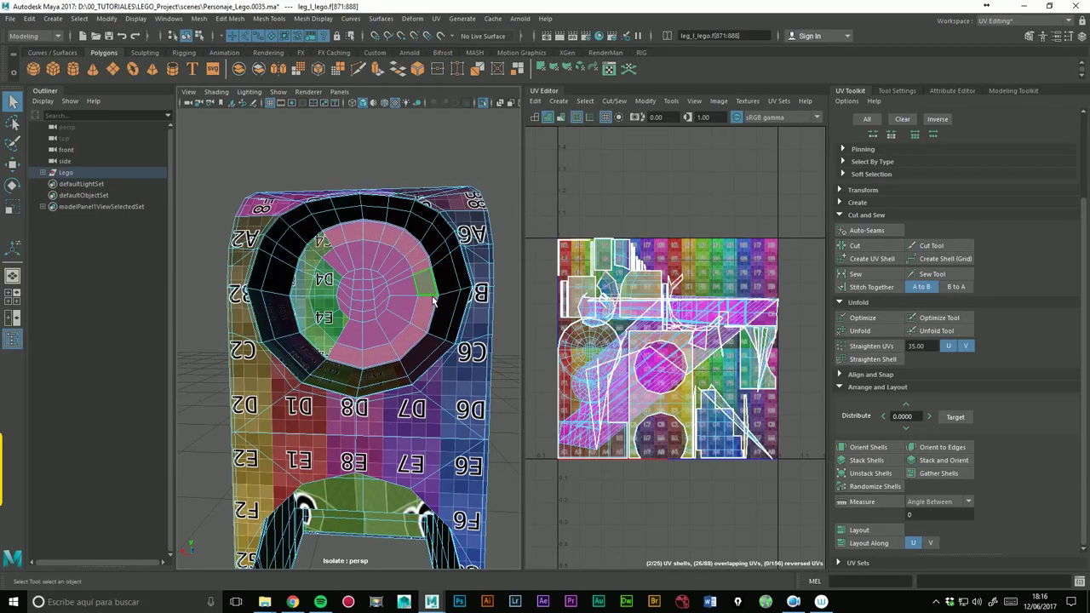
{"action": "key", "text": "Delete"}
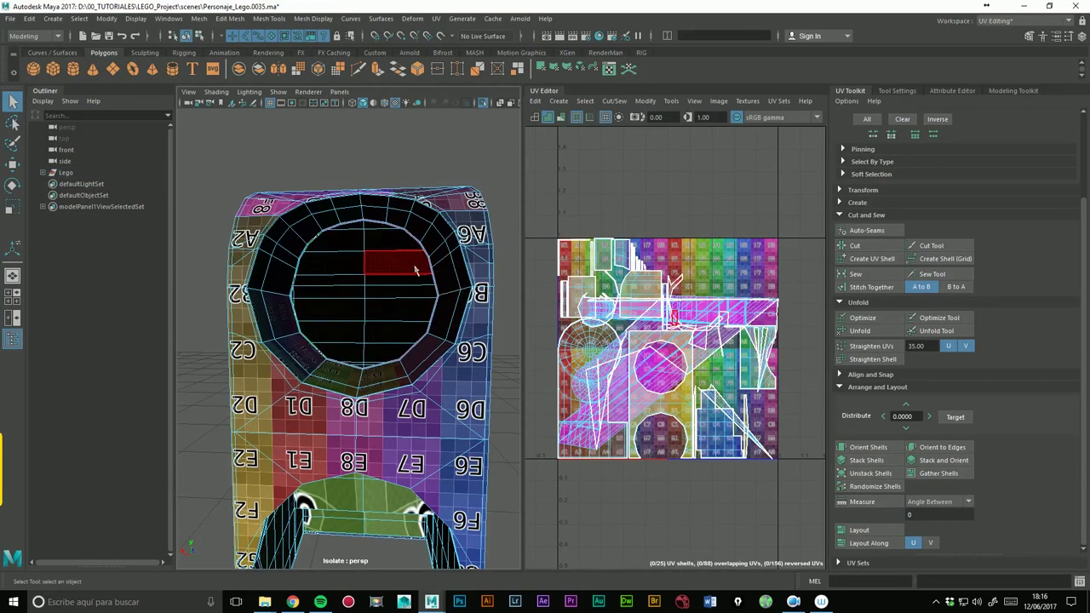
- Hide the UV layout and select the band of faces on the hole's inner wall
{"action": "right_click_drag", "start_coordinate": [415, 270], "coordinate": [532, 192], "text": "alt"}
{"action": "left_click", "coordinate": [538, 99]}
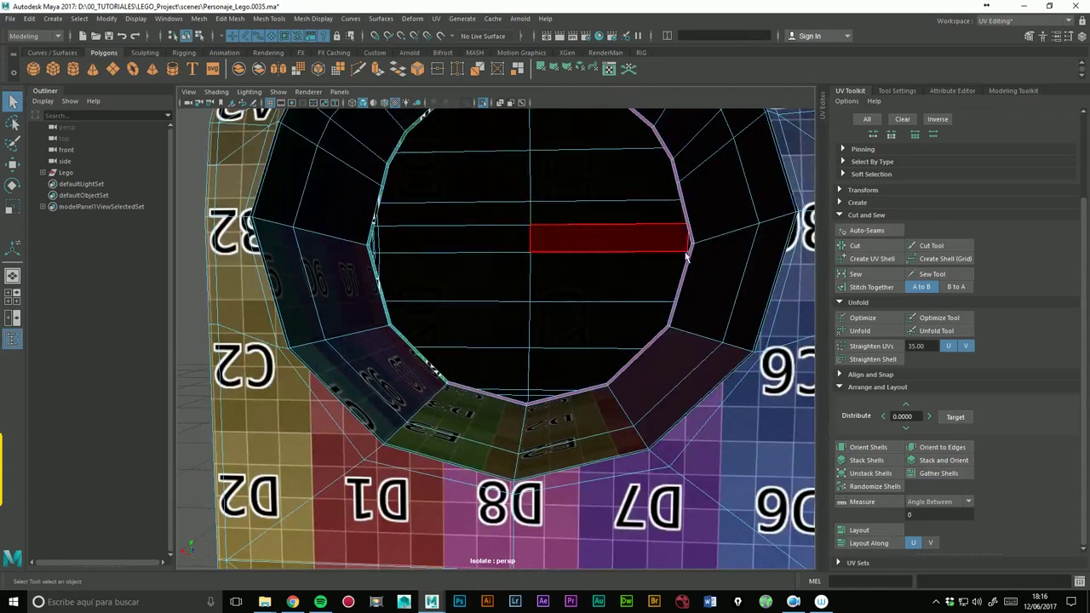
{"action": "right_click_drag", "start_coordinate": [605, 239], "coordinate": [616, 309], "text": "alt"}
{"action": "left_click", "coordinate": [631, 358]}
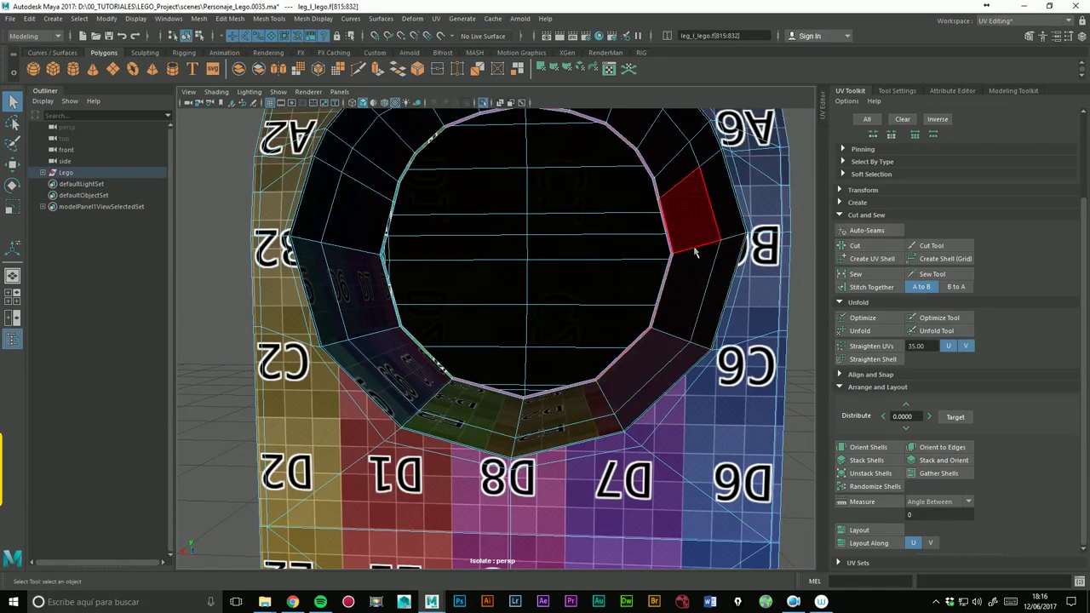
{"action": "left_click", "coordinate": [614, 256]}
{"action": "right_click_drag", "start_coordinate": [699, 239], "coordinate": [572, 288], "text": "alt"}
{"action": "left_click_drag", "start_coordinate": [571, 288], "coordinate": [647, 286], "text": "alt"}
{"action": "right_click_drag", "start_coordinate": [647, 286], "coordinate": [690, 281], "text": "alt"}
{"action": "mouse_move", "coordinate": [690, 281]}
{"action": "left_mouse_down", "text": "alt"}
{"action": "mouse_move", "coordinate": [698, 353]}
{"action": "mouse_move", "coordinate": [722, 319]}
{"action": "left_mouse_up", "text": "alt"}
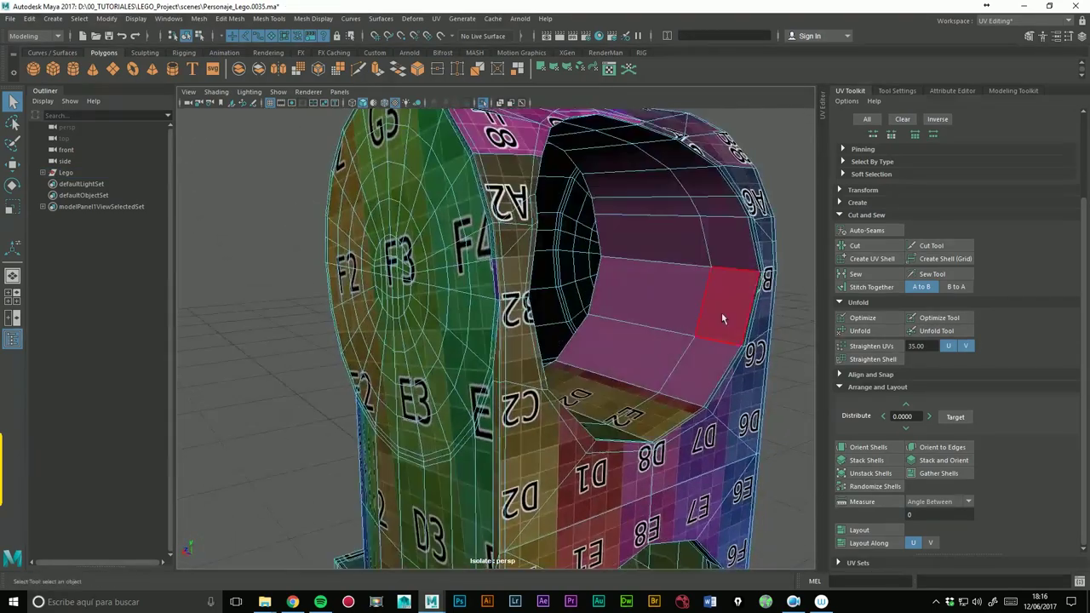
{"action": "left_click", "coordinate": [663, 256]}
{"action": "double_click", "coordinate": [673, 236]}
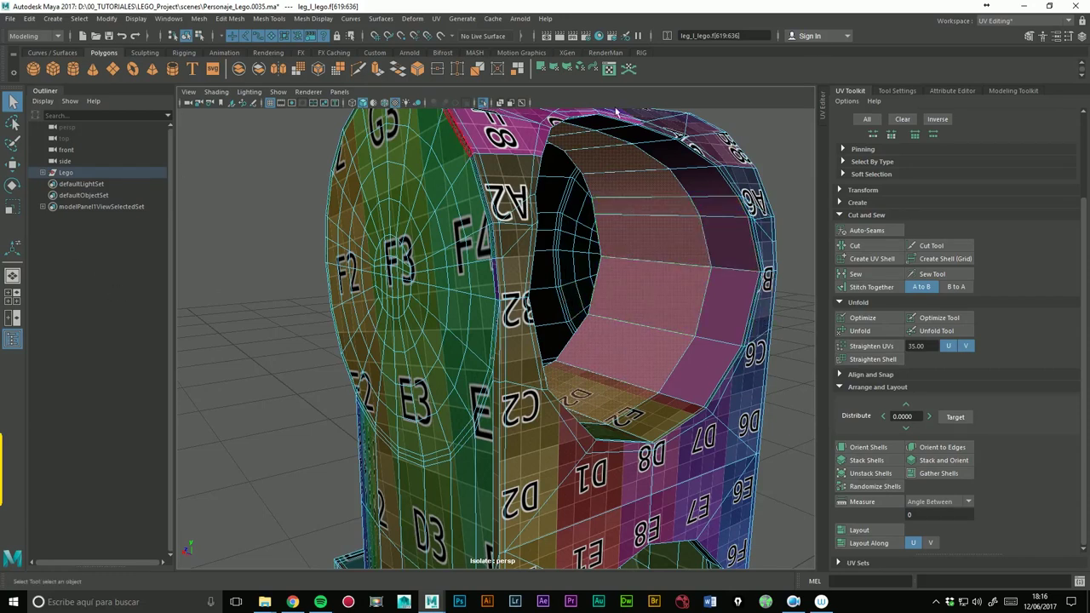
{"action": "left_click", "coordinate": [1014, 90]}
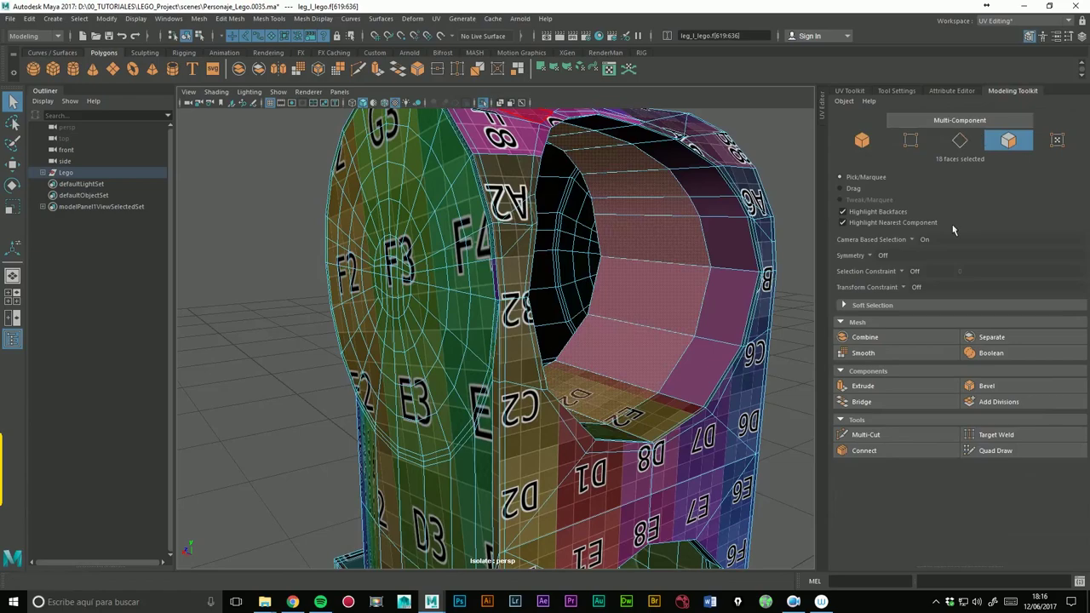
- Activate Multi-Cut, switch to Object mode, frame the leg, and bring the UV Editor back
{"action": "left_click", "coordinate": [866, 435]}
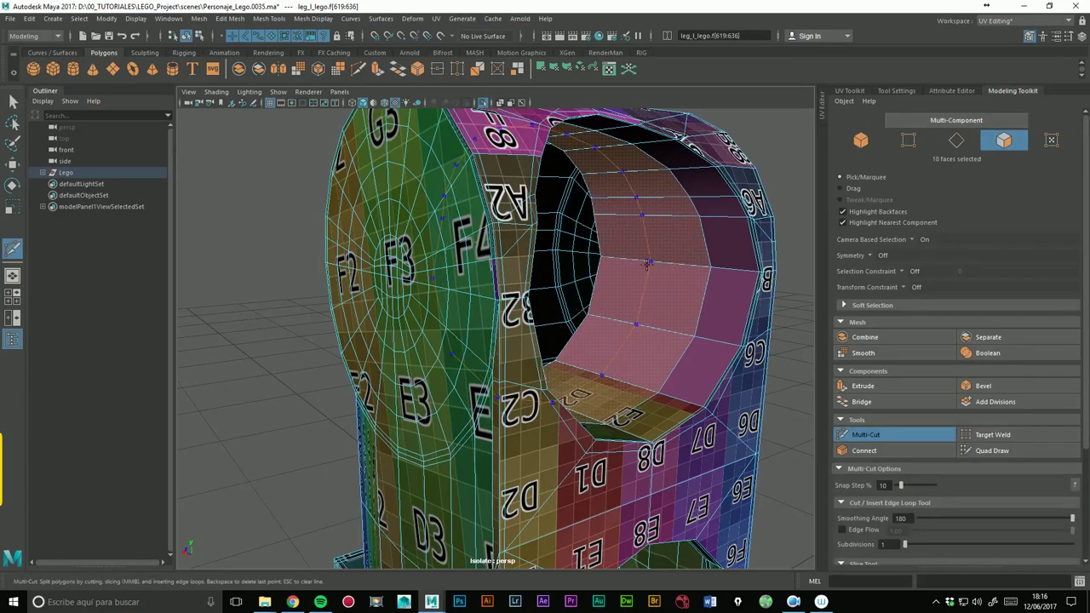
{"action": "mouse_move", "coordinate": [658, 264]}
{"action": "left_mouse_down", "text": "alt"}
{"action": "mouse_move", "coordinate": [622, 329]}
{"action": "mouse_move", "coordinate": [71, 141]}
{"action": "left_mouse_up", "text": "alt"}
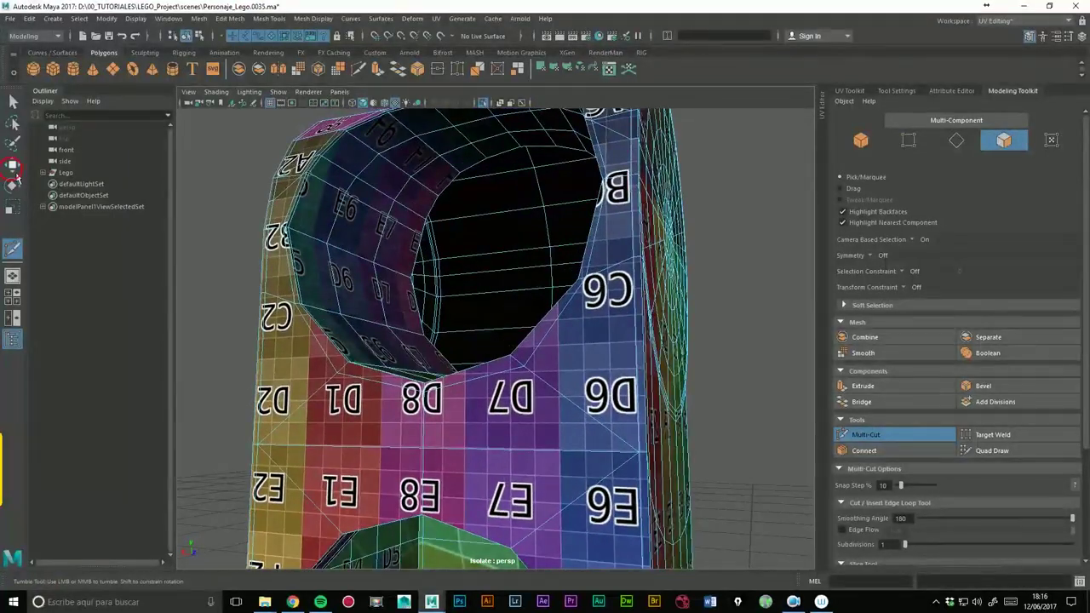
{"action": "right_click_drag", "start_coordinate": [379, 205], "coordinate": [611, 174]}
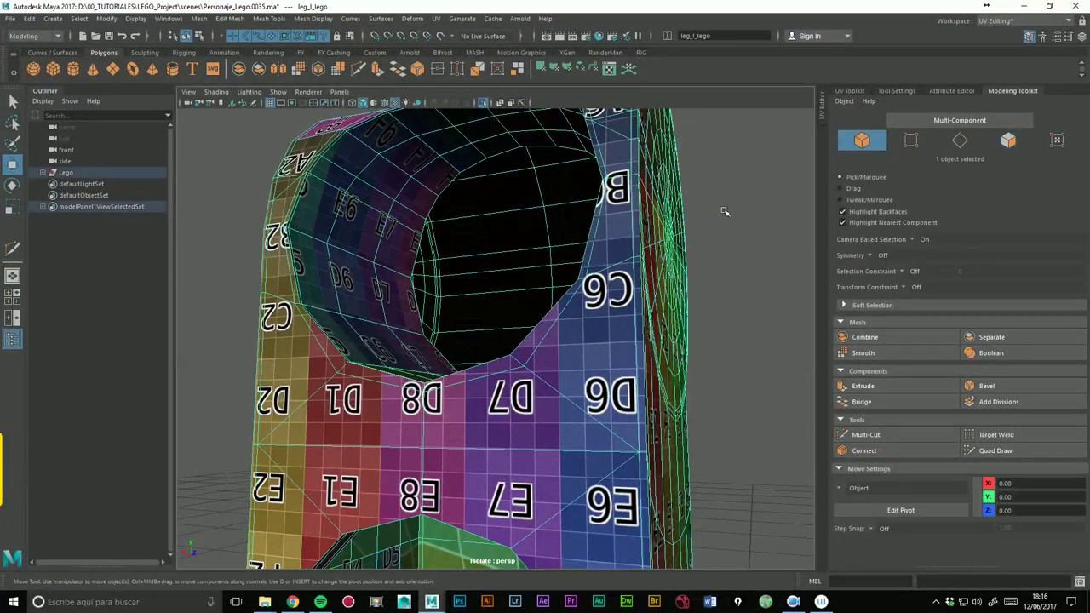
{"action": "key", "text": "f"}
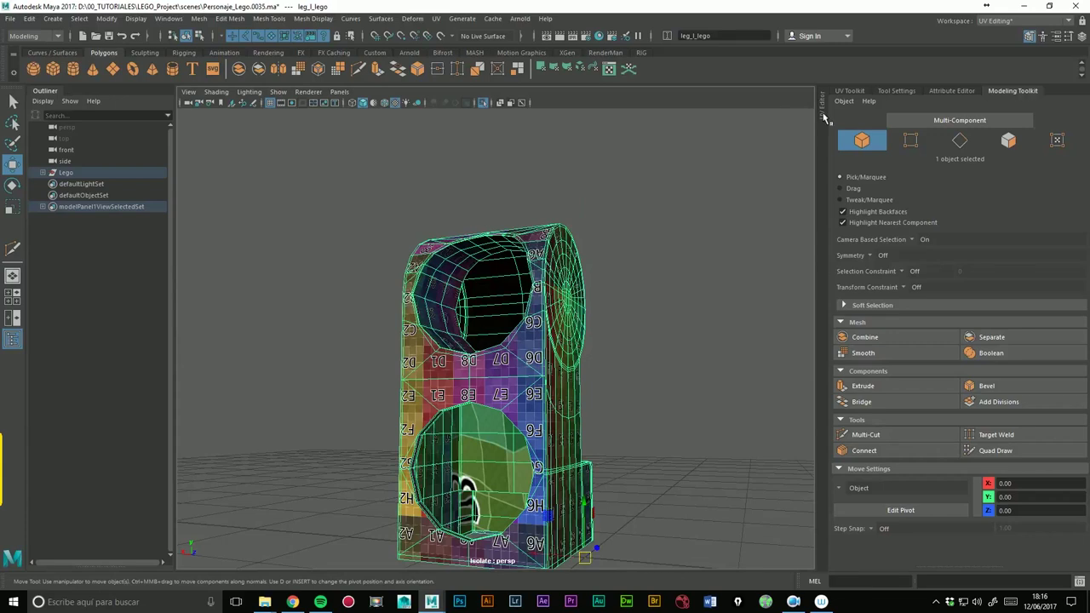
{"action": "left_click", "coordinate": [824, 112]}
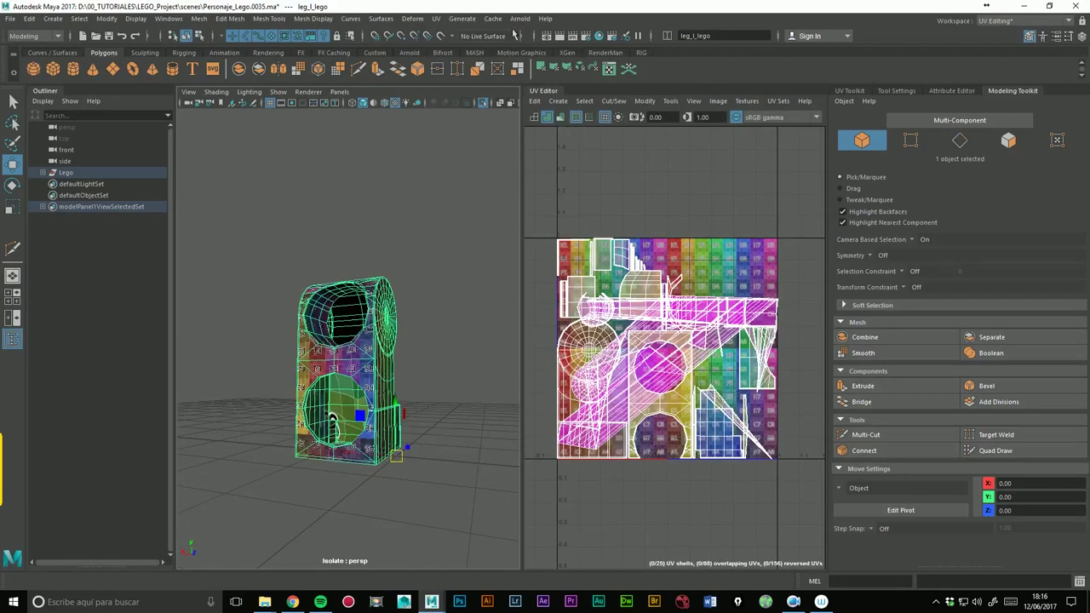
- Reapply an Automatic UV projection to the leg mesh
{"action": "left_click", "coordinate": [436, 18]}
{"action": "left_click", "coordinate": [471, 85]}
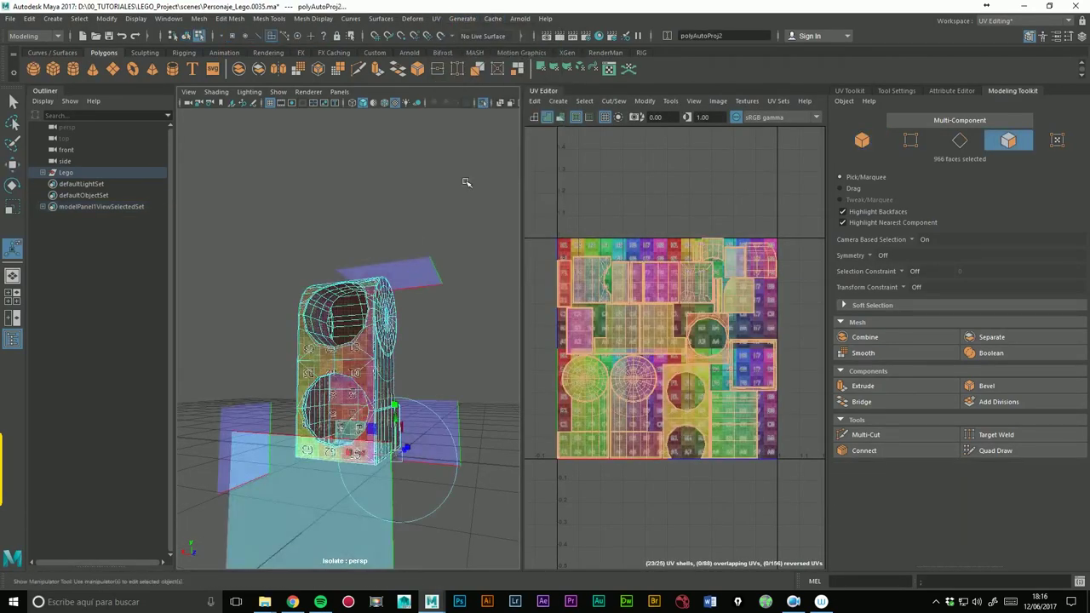
{"action": "scroll", "coordinate": [474, 314], "scroll_direction": "up", "scroll_amount": 2}
{"action": "mouse_move", "coordinate": [474, 313]}
{"action": "left_mouse_down", "text": "alt"}
{"action": "mouse_move", "coordinate": [424, 330]}
{"action": "mouse_move", "coordinate": [354, 303]}
{"action": "left_mouse_up", "text": "alt"}
{"action": "scroll", "coordinate": [423, 329], "scroll_direction": "up", "scroll_amount": 5}
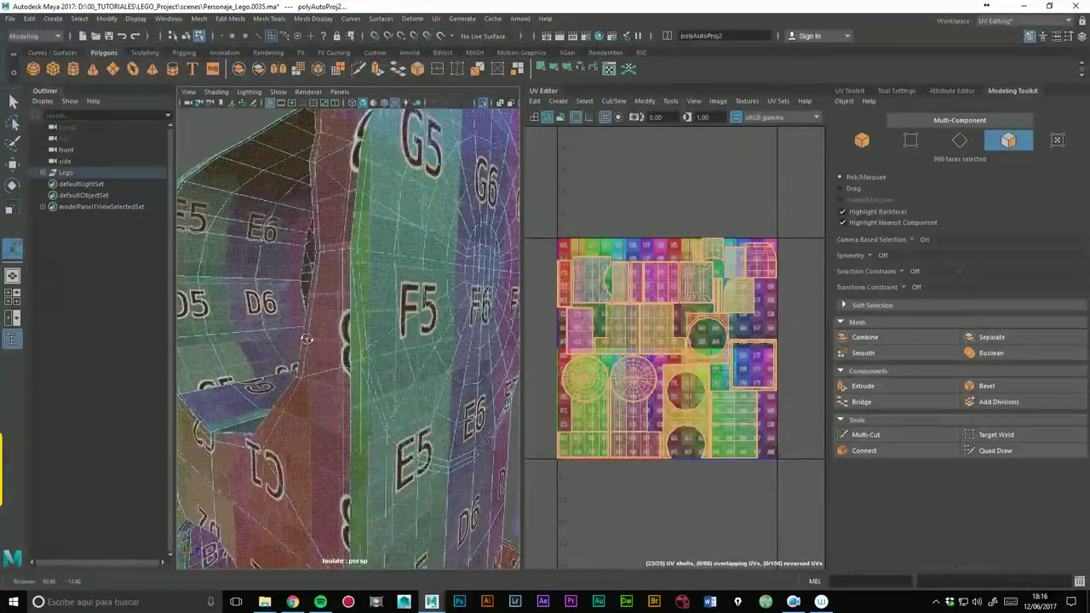
- Select the hole's rim edge and extrude it up into the cavity, undoing the thickness change
{"action": "right_click_drag", "start_coordinate": [346, 189], "coordinate": [362, 173]}
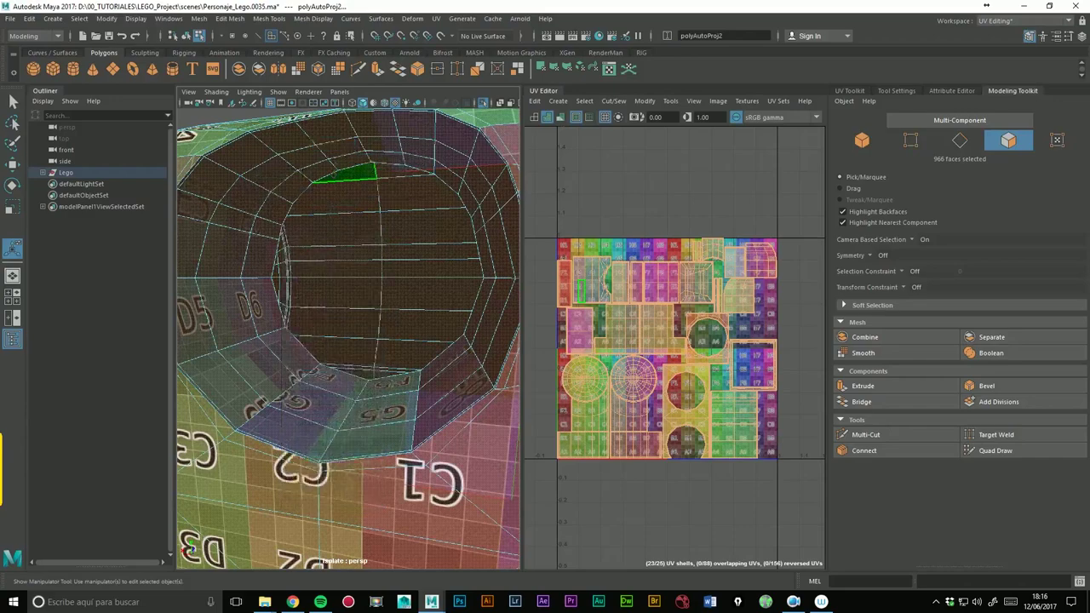
{"action": "left_click", "coordinate": [373, 182]}
{"action": "left_click_drag", "start_coordinate": [392, 174], "coordinate": [414, 165], "text": "alt"}
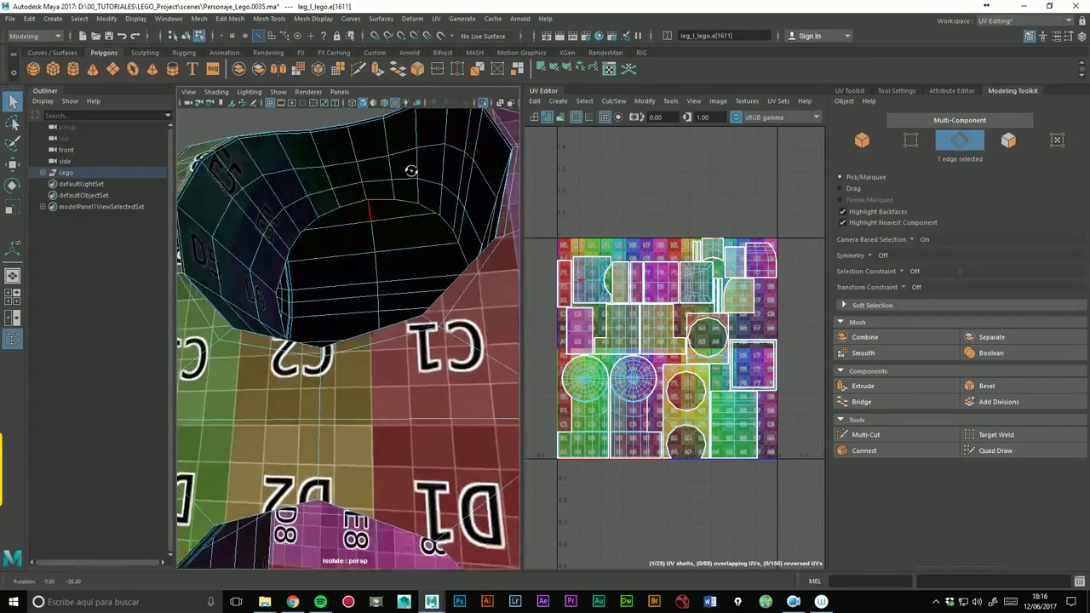
{"action": "left_click_drag", "start_coordinate": [407, 231], "coordinate": [418, 253], "text": "alt"}
{"action": "left_click", "coordinate": [873, 393]}
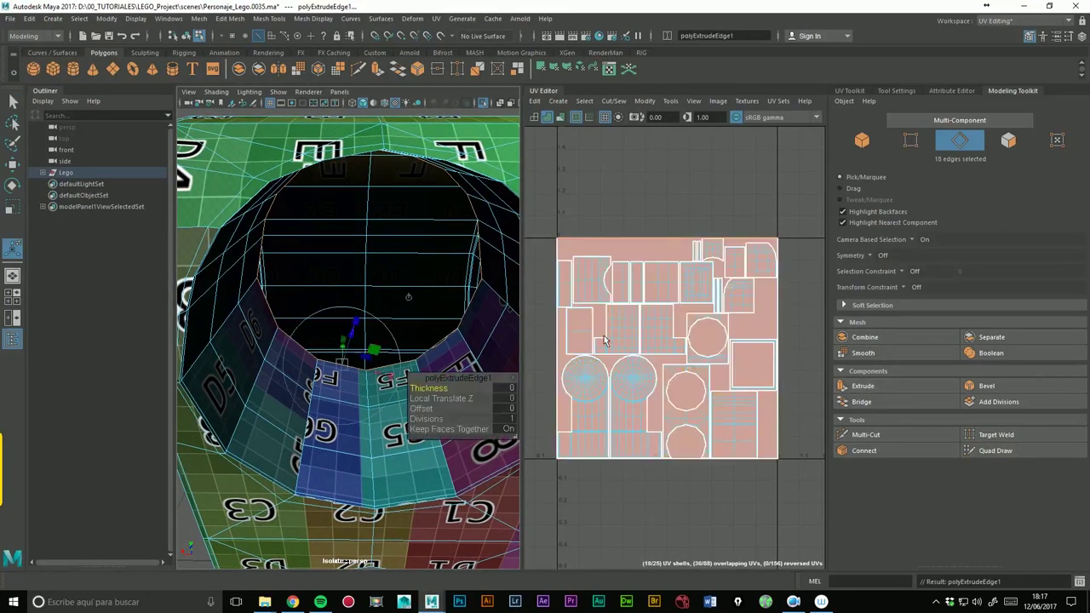
{"action": "middle_click_drag", "start_coordinate": [412, 307], "coordinate": [441, 204]}
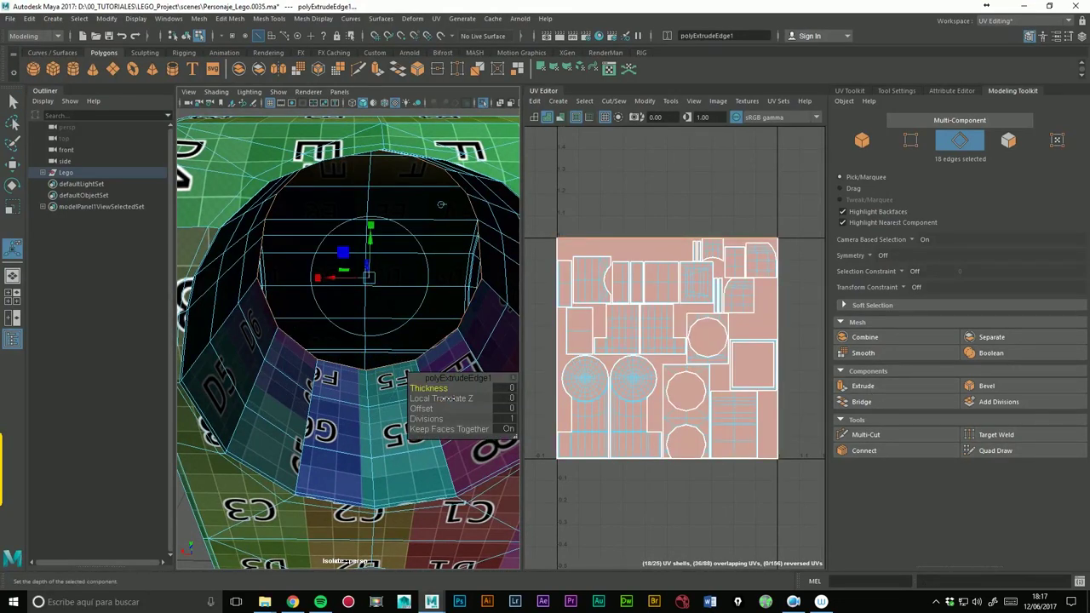
{"action": "mouse_move", "coordinate": [450, 398]}
{"action": "middle_mouse_down"}
{"action": "mouse_move", "coordinate": [468, 405]}
{"action": "mouse_move", "coordinate": [449, 398]}
{"action": "middle_mouse_up"}
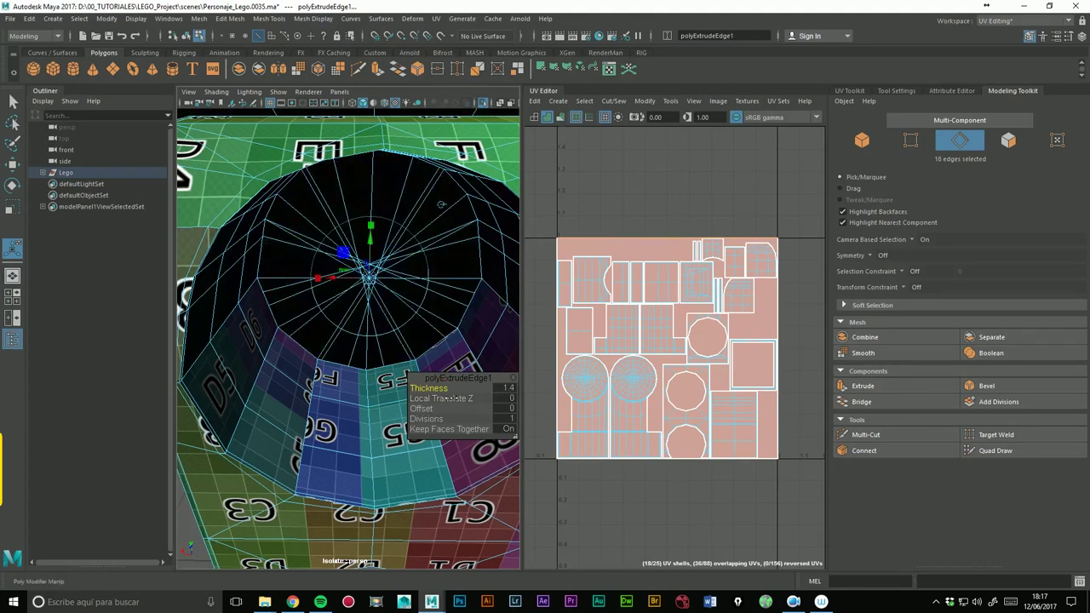
{"action": "key", "text": "ctrl+z"}
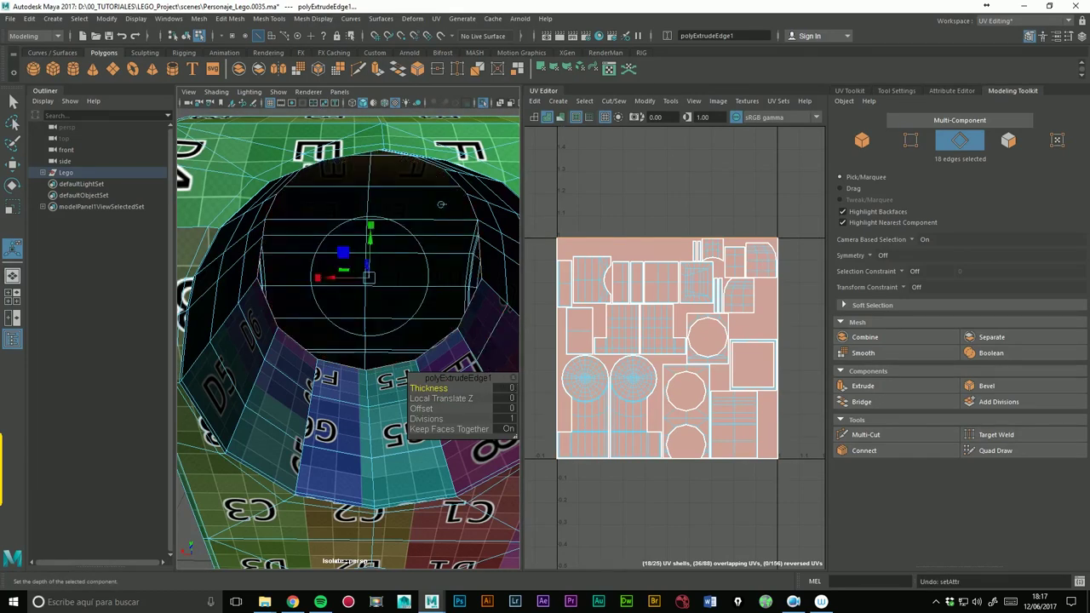
- Keep divisions at 1, push the extrusion 0.1 along local Z, and narrow the band
{"action": "left_click", "coordinate": [430, 409]}
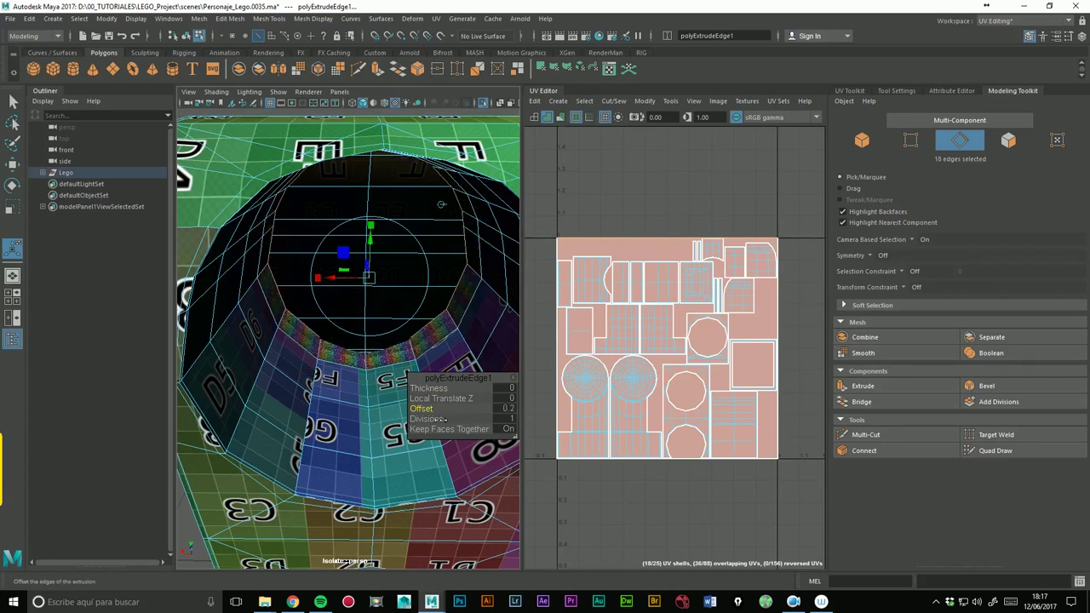
{"action": "left_click", "coordinate": [435, 421]}
{"action": "key", "text": "ctrl+z"}
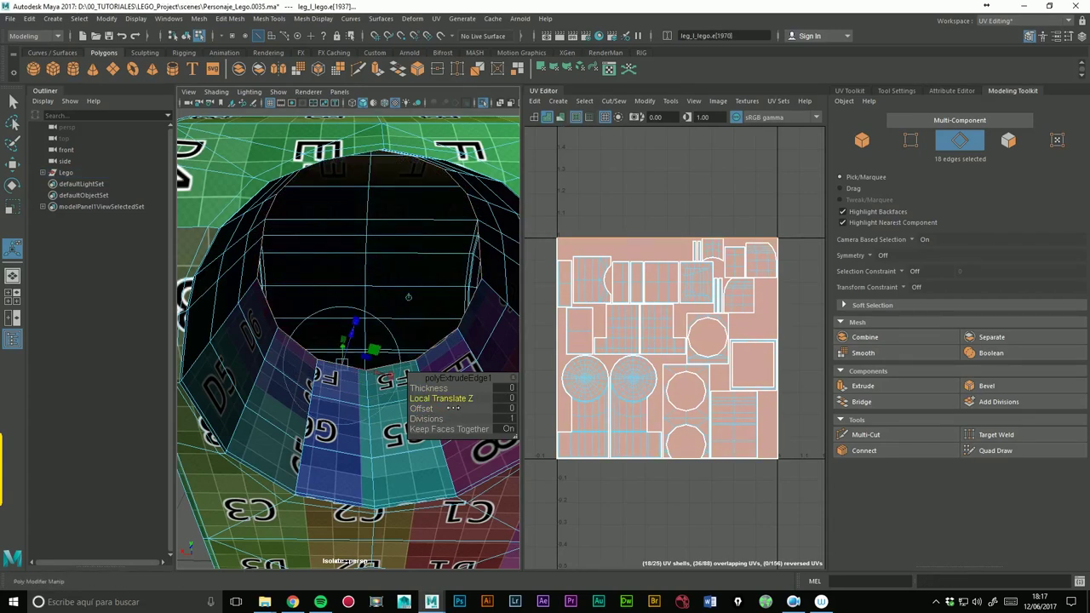
{"action": "middle_click_drag", "start_coordinate": [454, 408], "coordinate": [460, 408]}
{"action": "scroll", "coordinate": [484, 305], "scroll_direction": "up", "scroll_amount": 2}
{"action": "scroll", "coordinate": [484, 305], "scroll_direction": "up", "scroll_amount": 2}
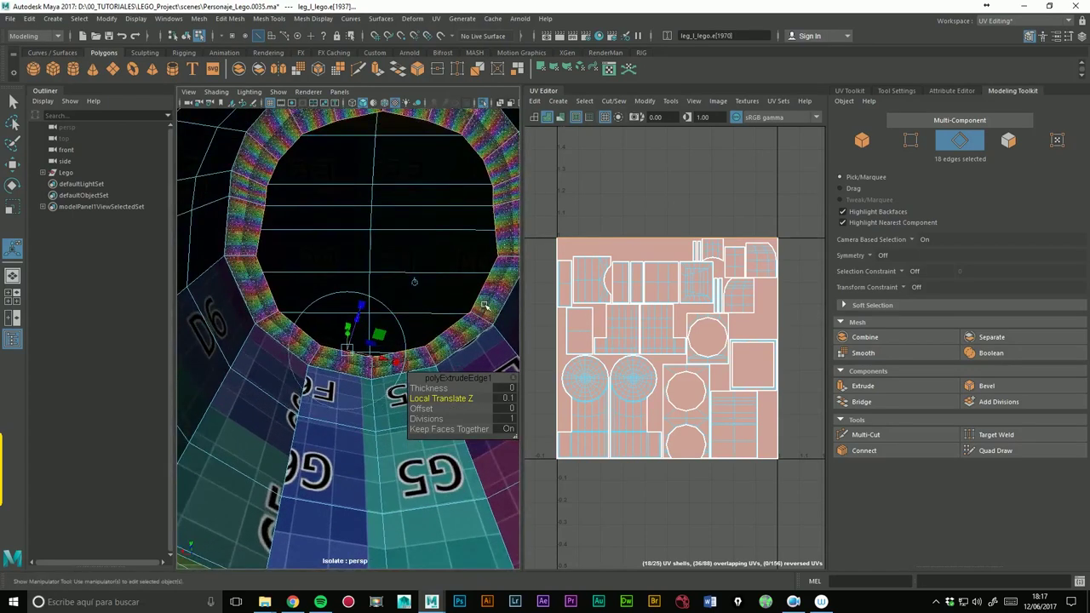
{"action": "left_click", "coordinate": [363, 309]}
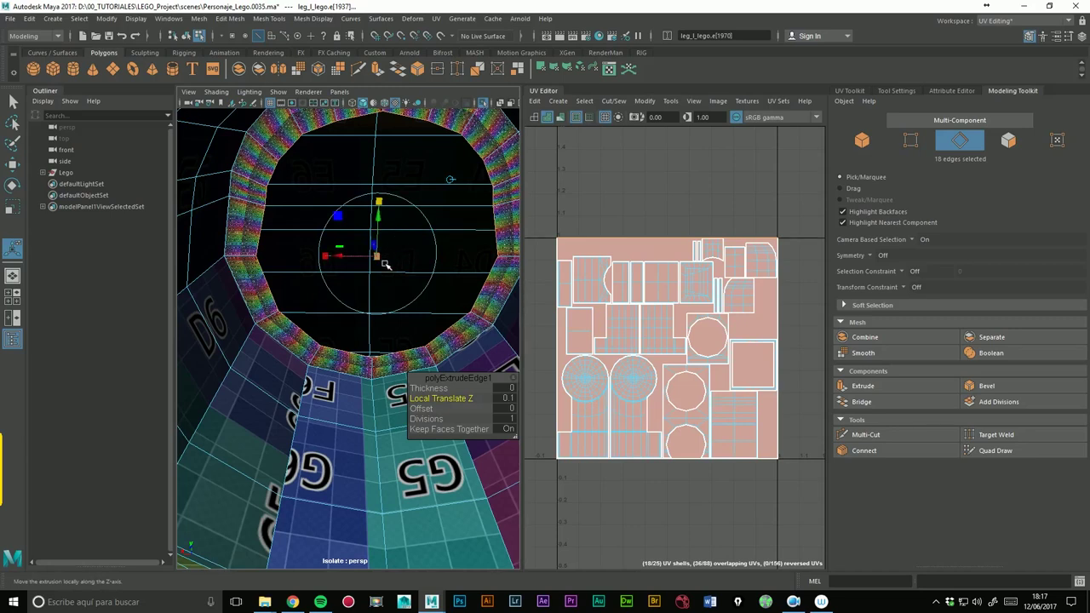
{"action": "left_click_drag", "start_coordinate": [385, 266], "coordinate": [377, 253]}
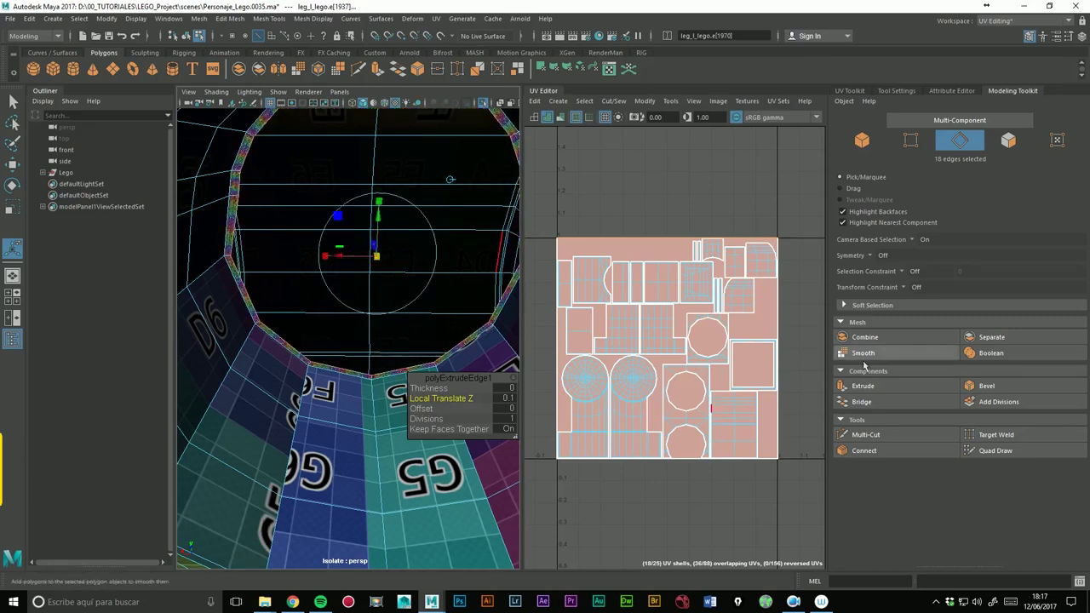
- Extrude the rim edges twice more, scaling each new ring inward to shrink the hole
{"action": "left_click", "coordinate": [863, 386]}
{"action": "left_click", "coordinate": [423, 314]}
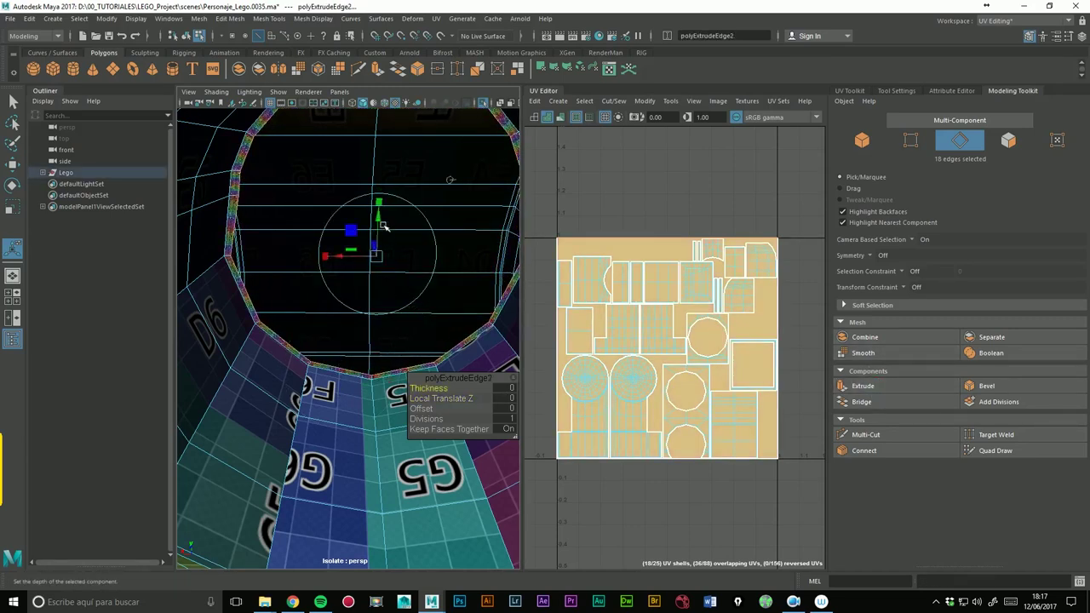
{"action": "mouse_move", "coordinate": [376, 255]}
{"action": "left_mouse_down"}
{"action": "mouse_move", "coordinate": [370, 269]}
{"action": "mouse_move", "coordinate": [377, 251]}
{"action": "left_mouse_up"}
{"action": "mouse_move", "coordinate": [387, 297]}
{"action": "left_mouse_down", "text": "alt"}
{"action": "mouse_move", "coordinate": [341, 297]}
{"action": "mouse_move", "coordinate": [340, 198]}
{"action": "left_mouse_up", "text": "alt"}
{"action": "left_click", "coordinate": [12, 208]}
{"action": "mouse_move", "coordinate": [376, 255]}
{"action": "left_mouse_down"}
{"action": "mouse_move", "coordinate": [311, 288]}
{"action": "mouse_move", "coordinate": [436, 259]}
{"action": "mouse_move", "coordinate": [384, 215]}
{"action": "left_mouse_up"}
{"action": "left_click", "coordinate": [863, 386]}
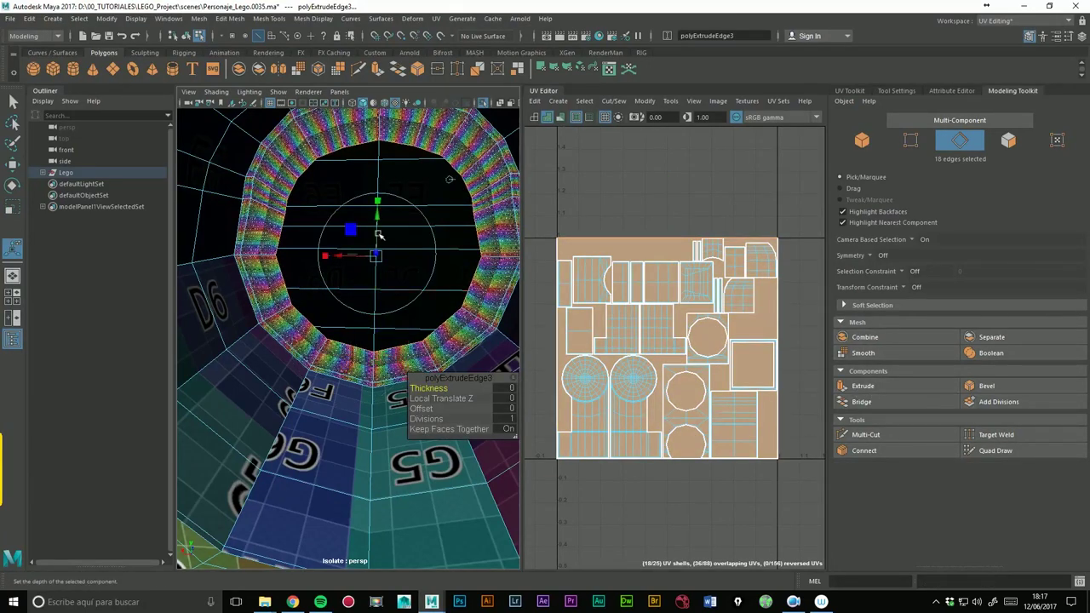
{"action": "left_click_drag", "start_coordinate": [382, 260], "coordinate": [359, 271]}
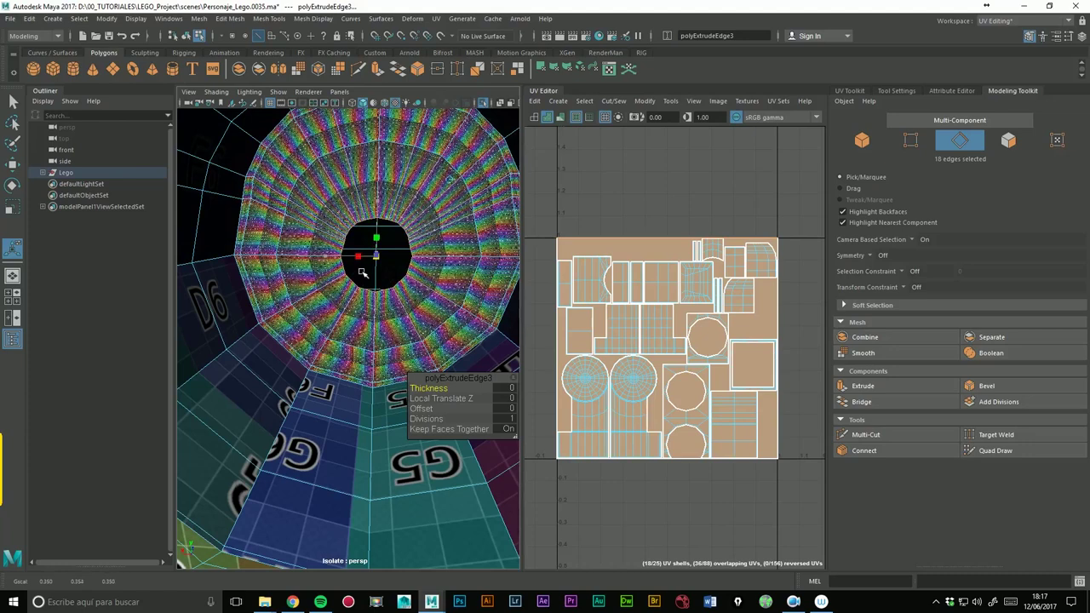
- Hide the checker texture in the viewport and centre the hole in view
{"action": "scroll", "coordinate": [366, 272], "scroll_direction": "up", "scroll_amount": 3}
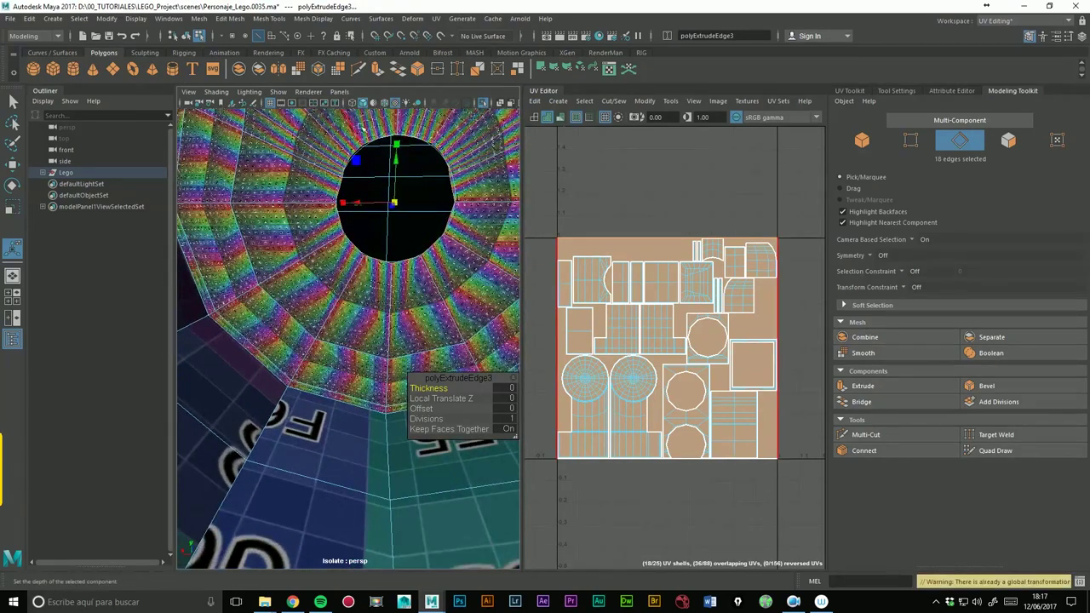
{"action": "left_click", "coordinate": [395, 108]}
{"action": "left_click_drag", "start_coordinate": [416, 115], "coordinate": [420, 241], "text": "alt"}
{"action": "scroll", "coordinate": [420, 242], "scroll_direction": "up", "scroll_amount": 2}
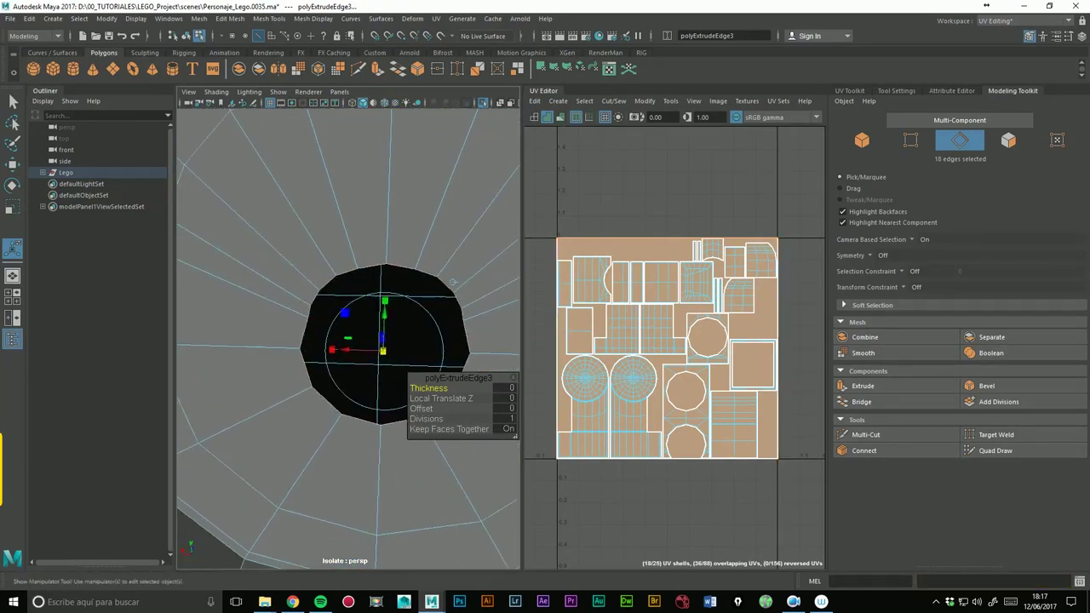
- Select the hole's rim edges and Bridge them with 1 division
{"action": "left_click", "coordinate": [381, 407]}
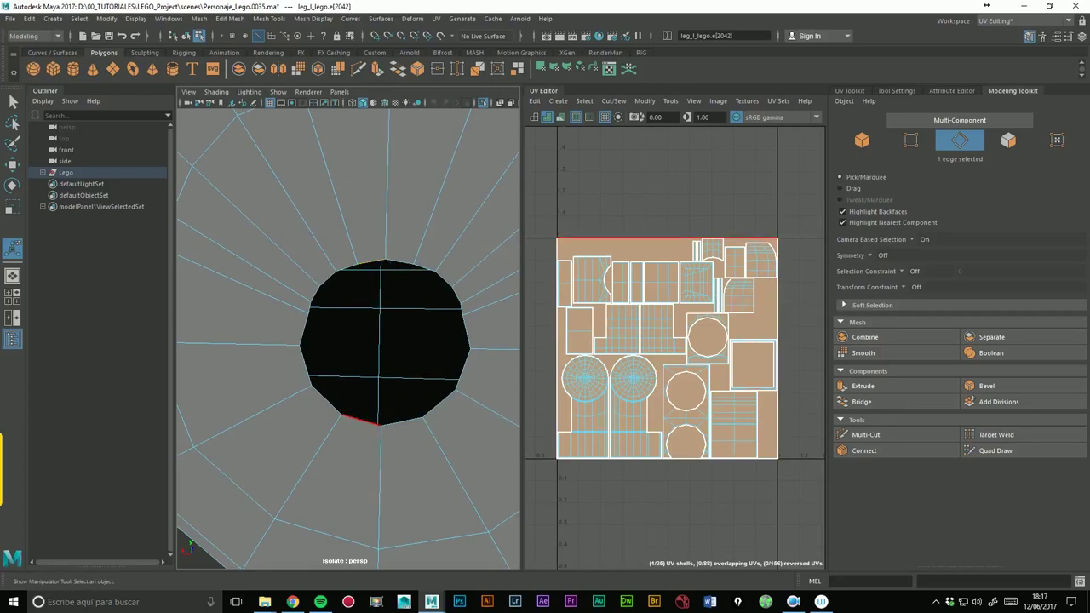
{"action": "left_click", "coordinate": [354, 271], "text": "shift"}
{"action": "left_click", "coordinate": [319, 289], "text": "shift"}
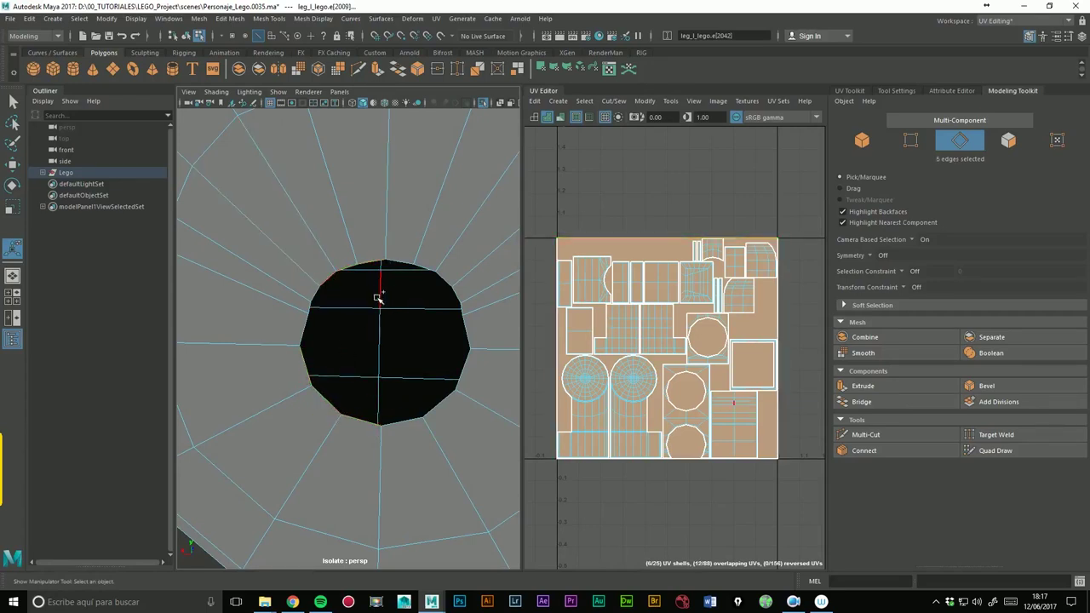
{"action": "left_click", "coordinate": [396, 270], "text": "shift"}
{"action": "left_click", "coordinate": [425, 272], "text": "shift"}
{"action": "left_click", "coordinate": [455, 417], "text": "shift"}
{"action": "left_click", "coordinate": [449, 285], "text": "shift"}
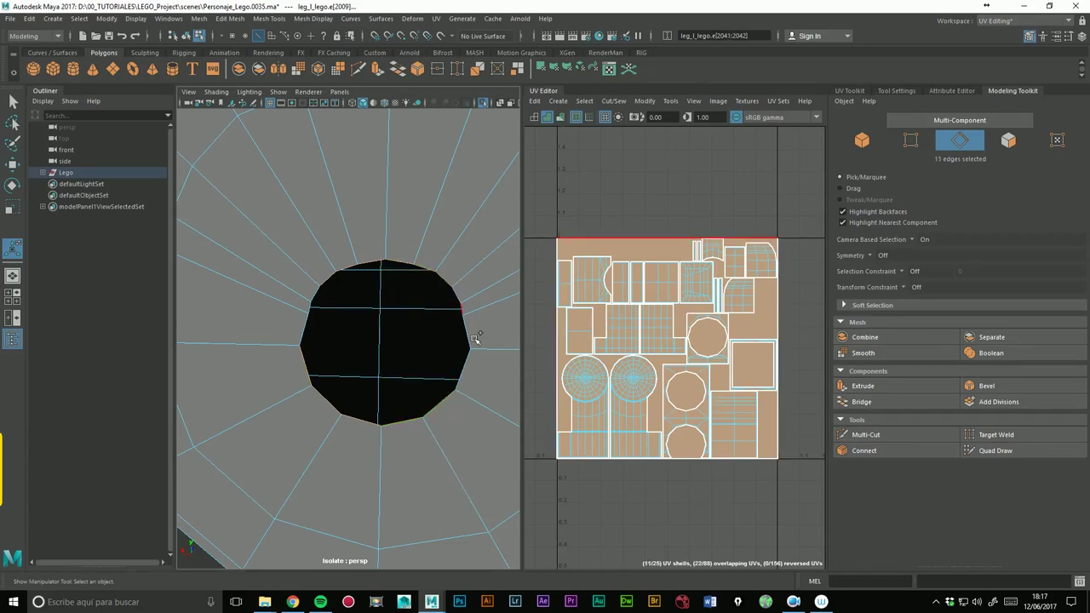
{"action": "left_click", "coordinate": [861, 401]}
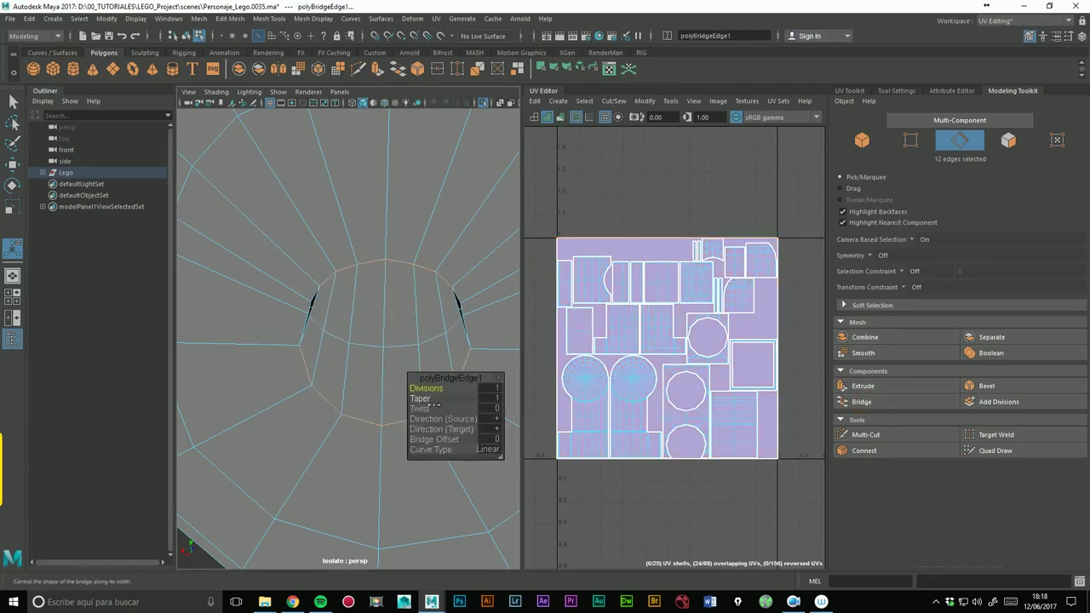
{"action": "mouse_move", "coordinate": [447, 398]}
{"action": "right_mouse_down", "text": "alt"}
{"action": "mouse_move", "coordinate": [451, 289]}
{"action": "mouse_move", "coordinate": [356, 297]}
{"action": "right_mouse_up", "text": "alt"}
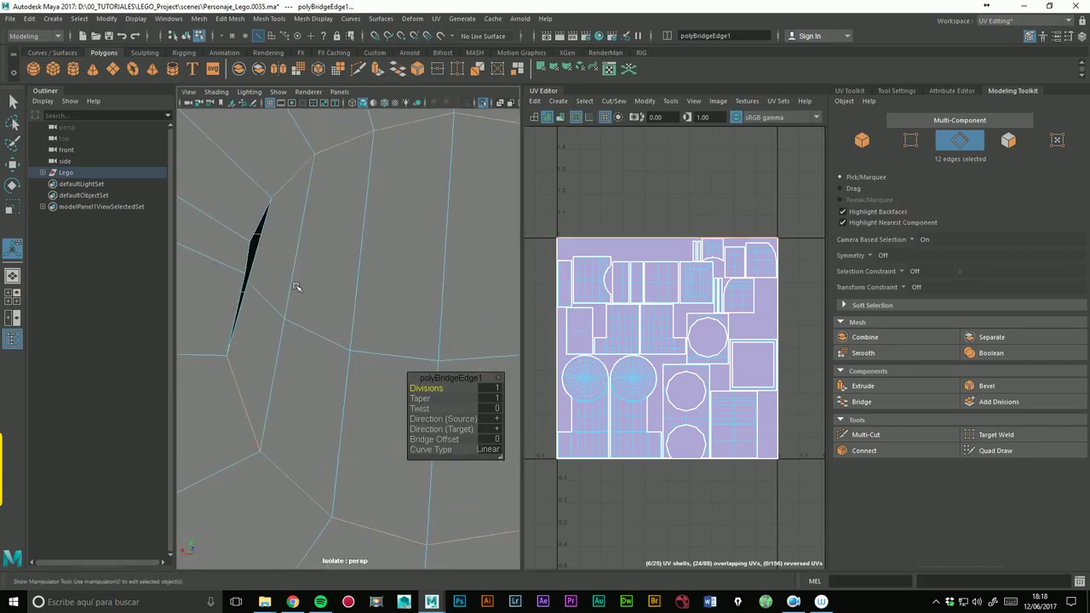
{"action": "scroll", "coordinate": [365, 256], "scroll_direction": "up", "scroll_amount": 2}
{"action": "right_click", "coordinate": [366, 274]}
- Move the bridge-gap vertices left along X and raise one slightly to reshape the slit
{"action": "left_click", "coordinate": [366, 244]}
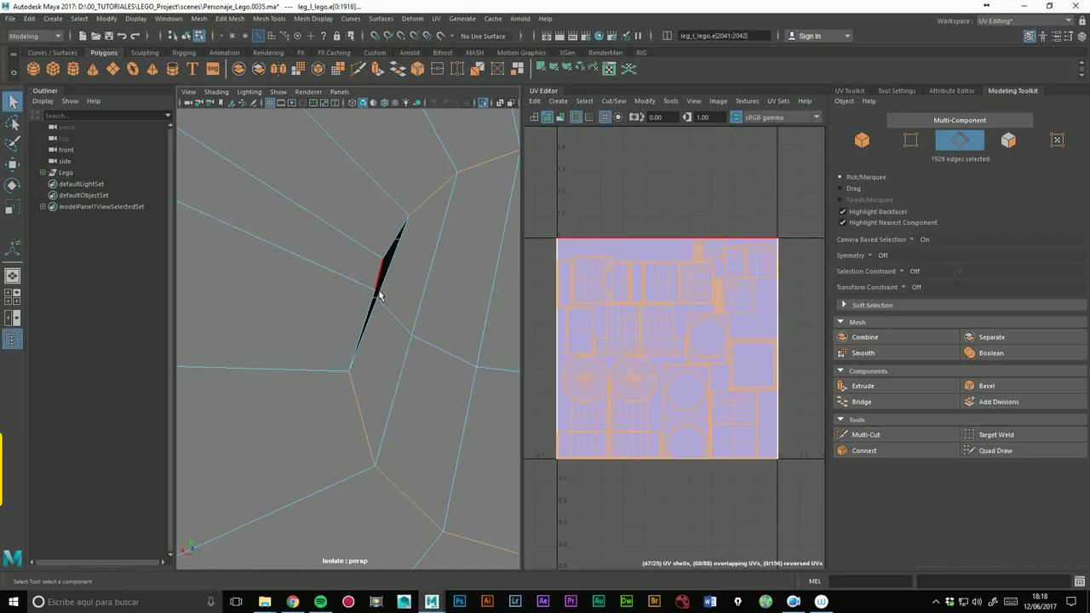
{"action": "right_click", "coordinate": [355, 276]}
{"action": "left_click", "coordinate": [345, 273]}
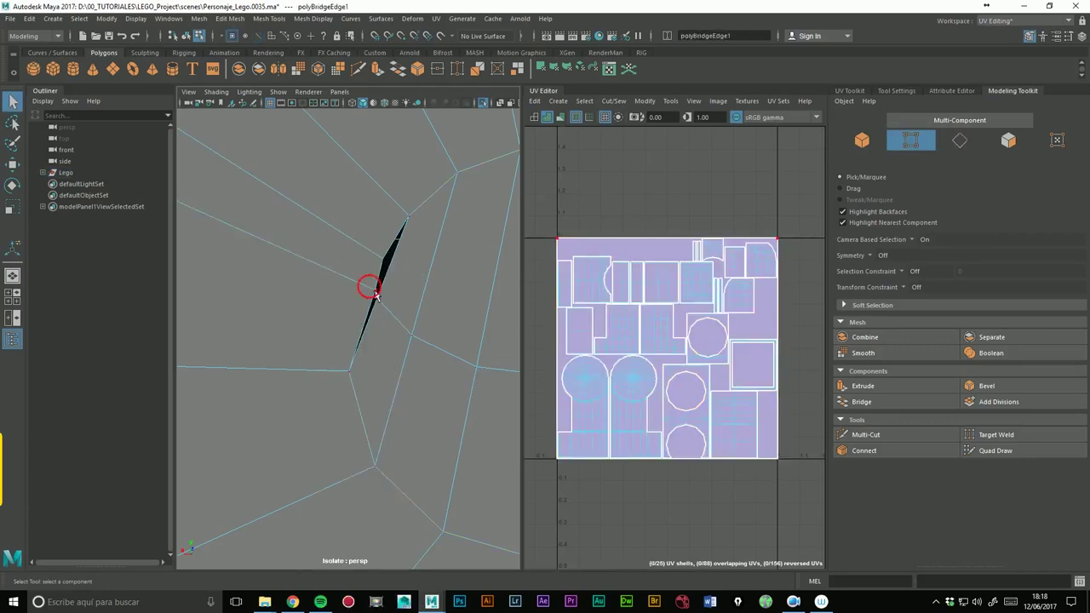
{"action": "left_click", "coordinate": [375, 290]}
{"action": "key", "text": "w"}
{"action": "left_click_drag", "start_coordinate": [366, 282], "coordinate": [322, 281]}
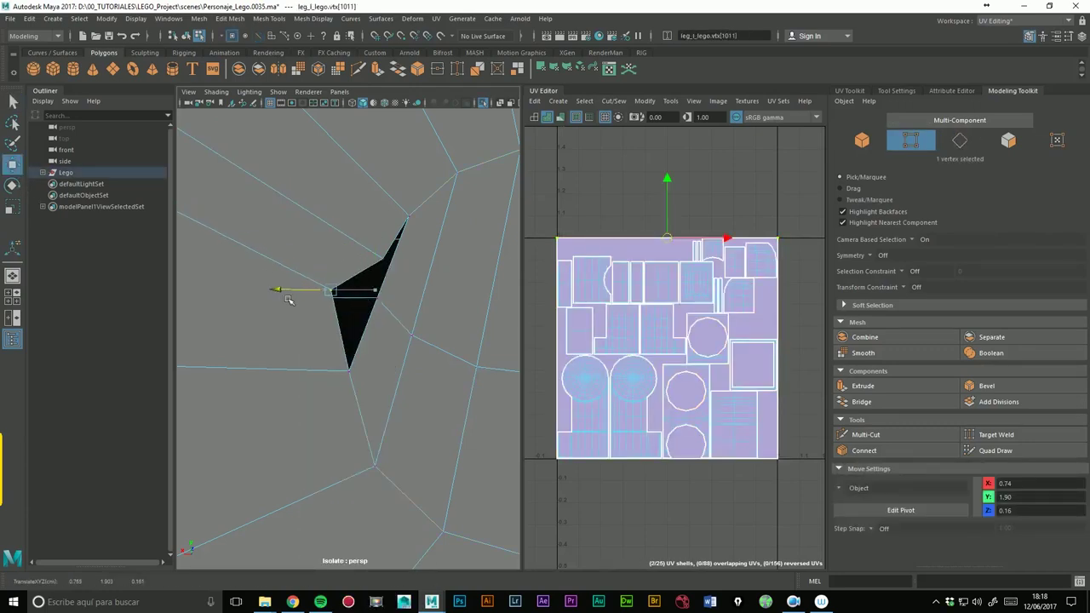
{"action": "left_click_drag", "start_coordinate": [380, 262], "coordinate": [356, 258]}
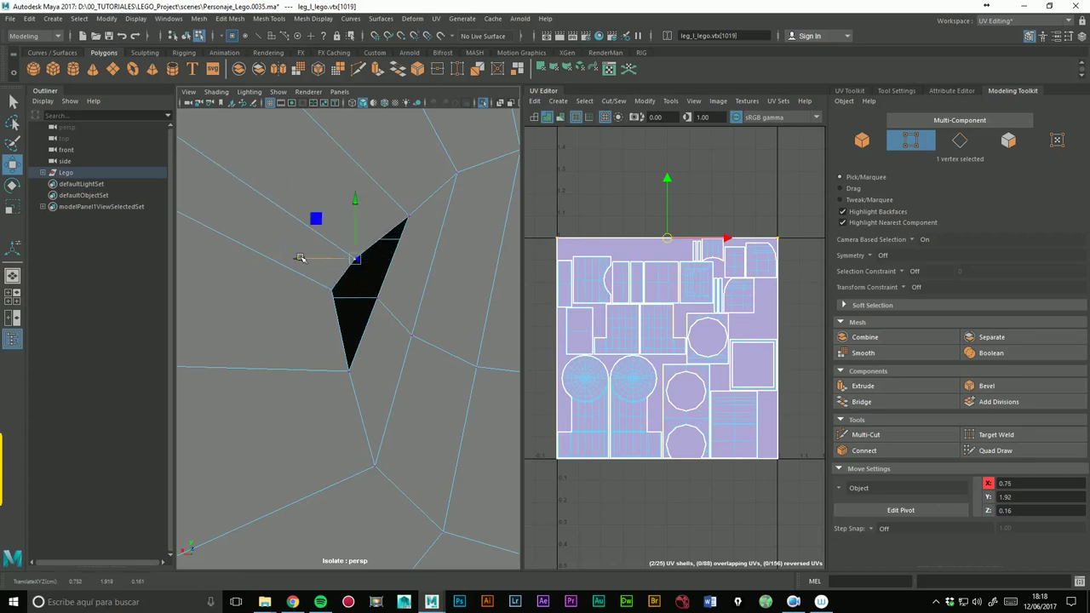
{"action": "left_click_drag", "start_coordinate": [358, 197], "coordinate": [358, 192]}
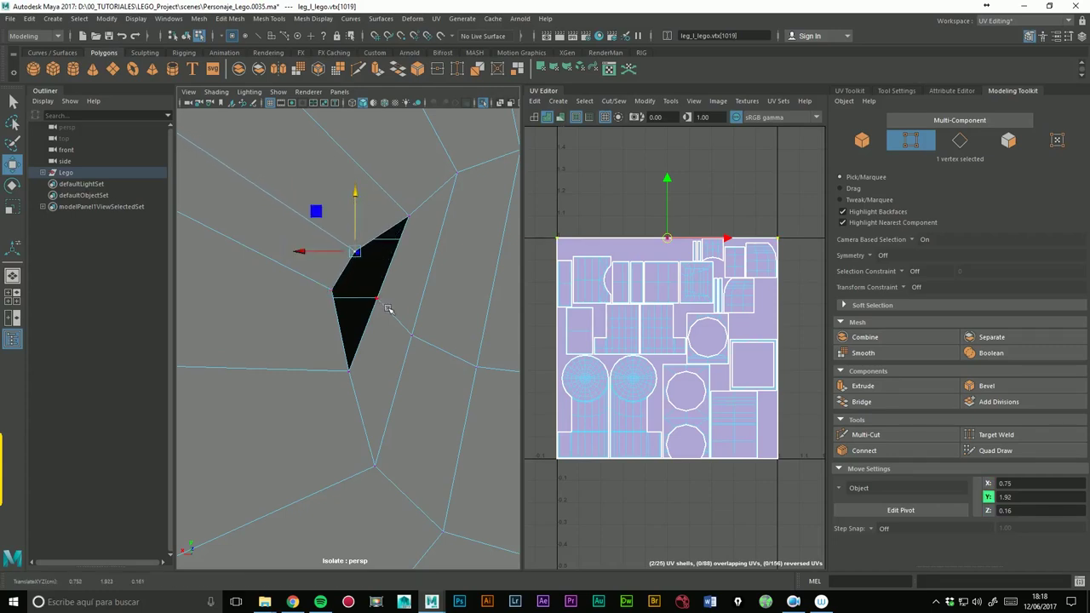
- Shift another gap vertex sideways along X, then frame and check it from the side
{"action": "mouse_move", "coordinate": [477, 294]}
{"action": "left_mouse_down", "text": "alt"}
{"action": "mouse_move", "coordinate": [411, 292]}
{"action": "mouse_move", "coordinate": [421, 312]}
{"action": "left_mouse_up", "text": "alt"}
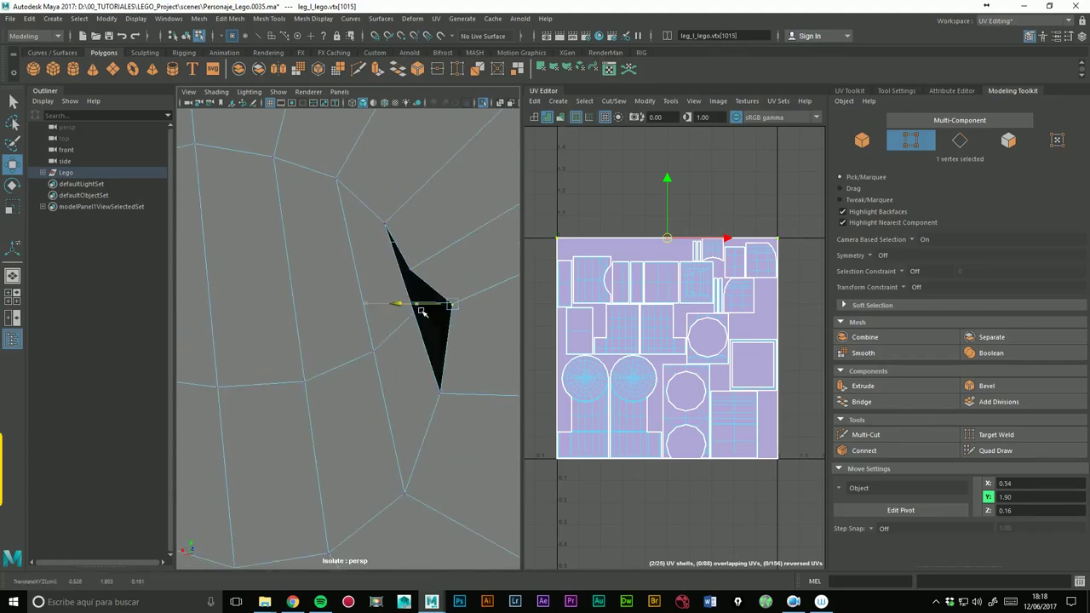
{"action": "left_click", "coordinate": [426, 250]}
{"action": "mouse_move", "coordinate": [411, 273]}
{"action": "left_mouse_down"}
{"action": "mouse_move", "coordinate": [348, 282]}
{"action": "mouse_move", "coordinate": [344, 296]}
{"action": "left_mouse_up"}
{"action": "scroll", "coordinate": [426, 258], "scroll_direction": "down", "scroll_amount": 5}
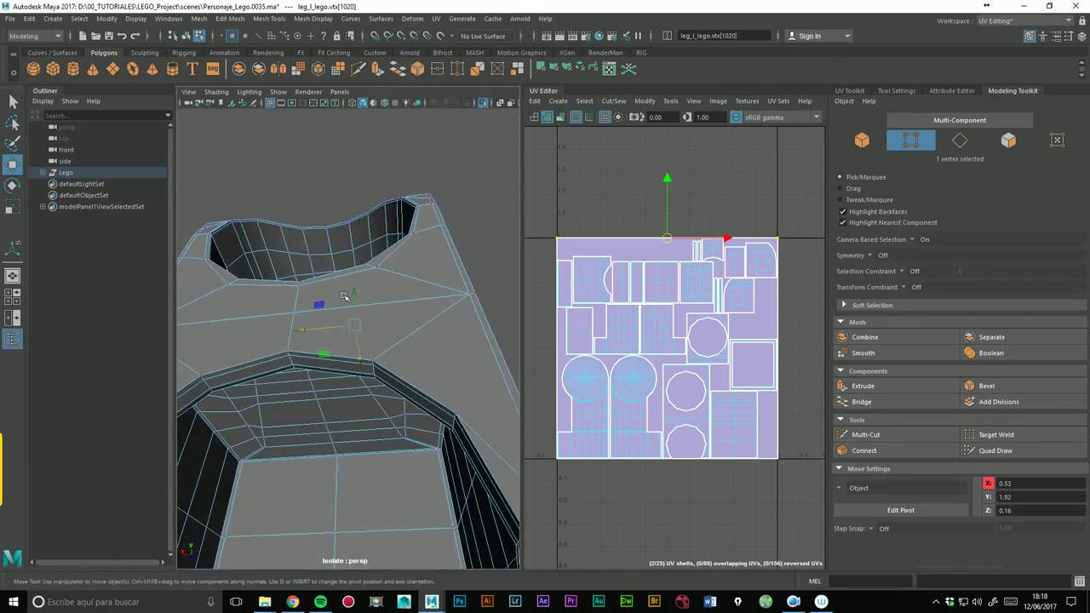
{"action": "key", "text": "f"}
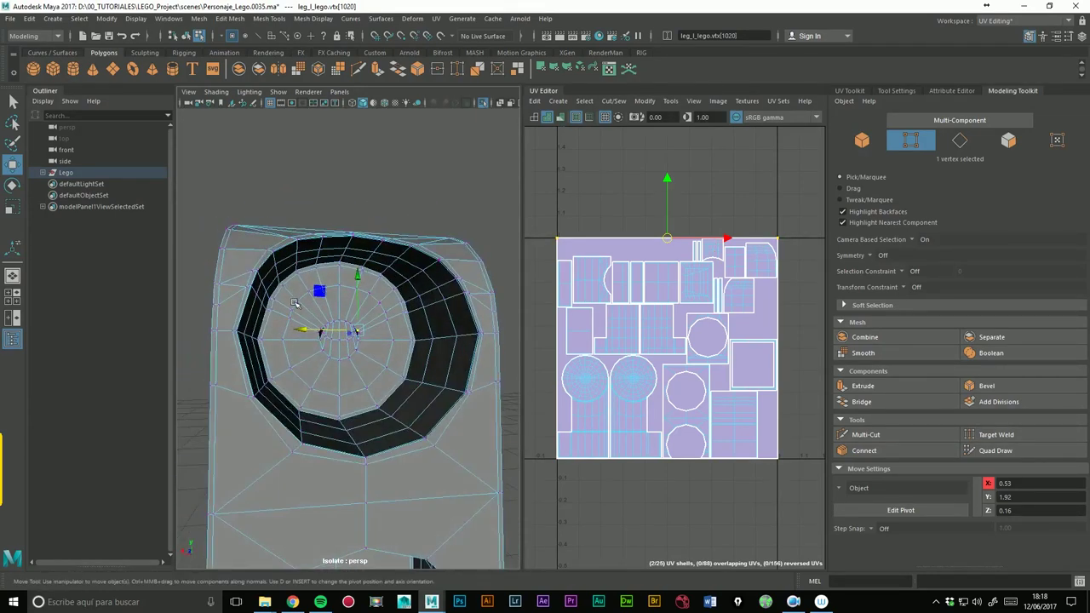
{"action": "left_click_drag", "start_coordinate": [329, 356], "coordinate": [458, 266], "text": "alt"}
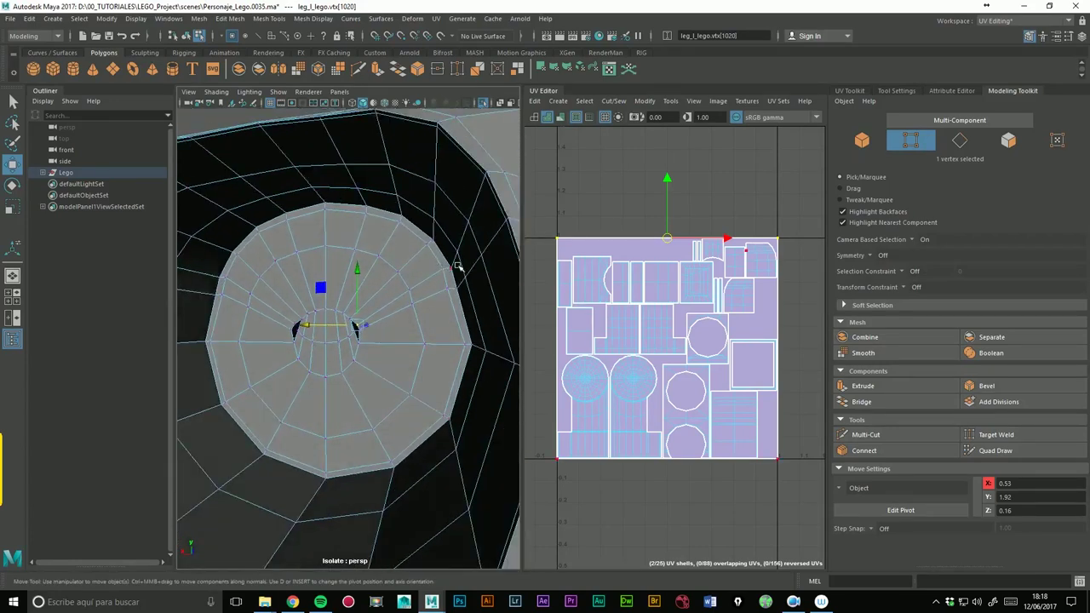
{"action": "left_click_drag", "start_coordinate": [487, 232], "coordinate": [356, 333], "text": "alt"}
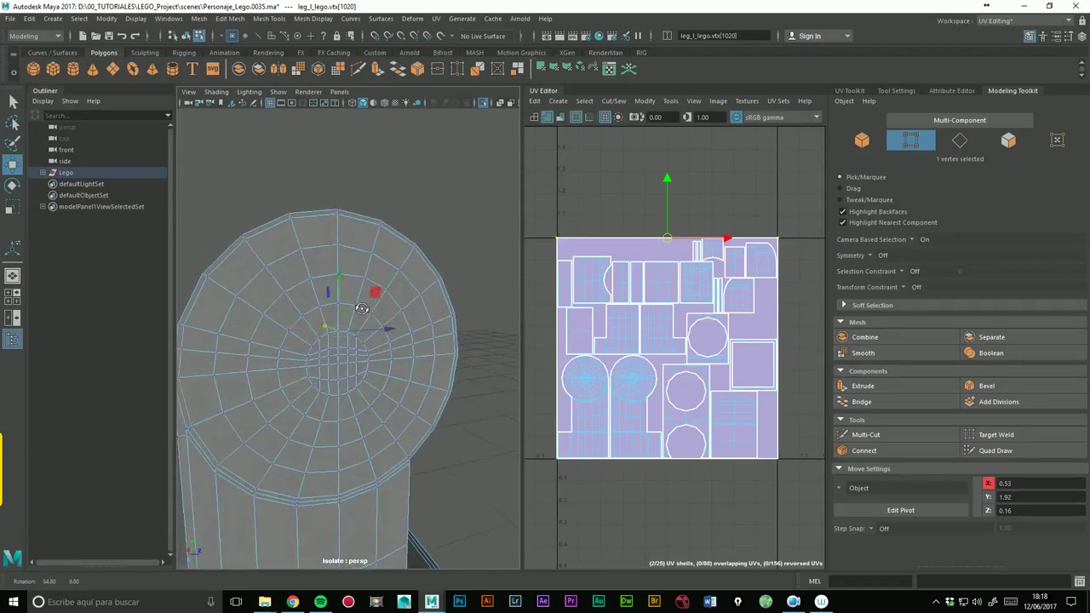
{"action": "scroll", "coordinate": [356, 333], "scroll_direction": "up", "scroll_amount": 3}
{"action": "scroll", "coordinate": [395, 316], "scroll_direction": "up", "scroll_amount": 2}
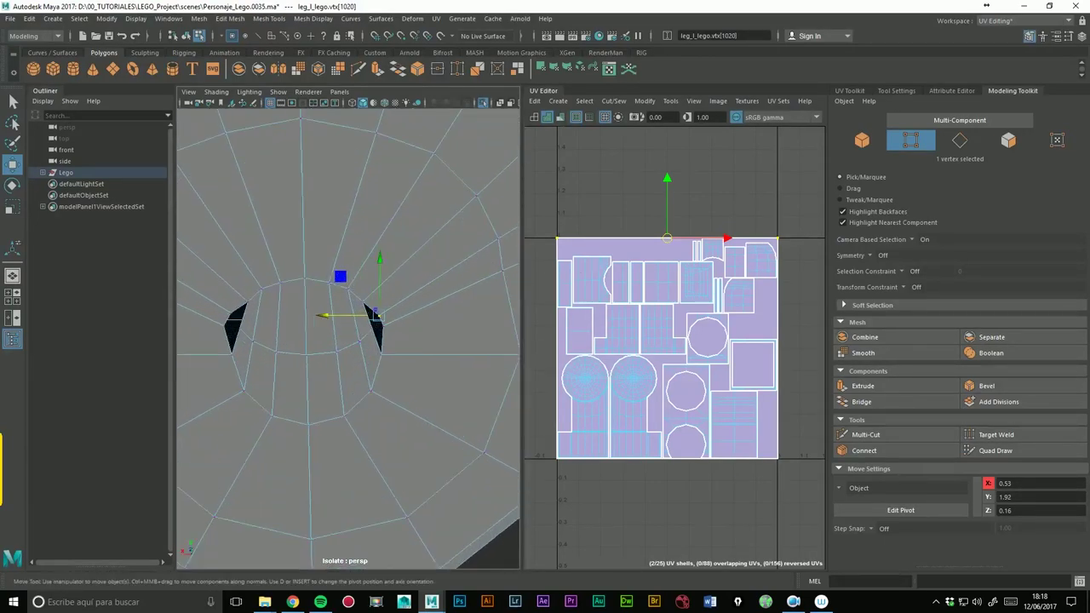
- Select the border edges of the left slit in edge mode
{"action": "right_click_drag", "start_coordinate": [414, 290], "coordinate": [409, 243]}
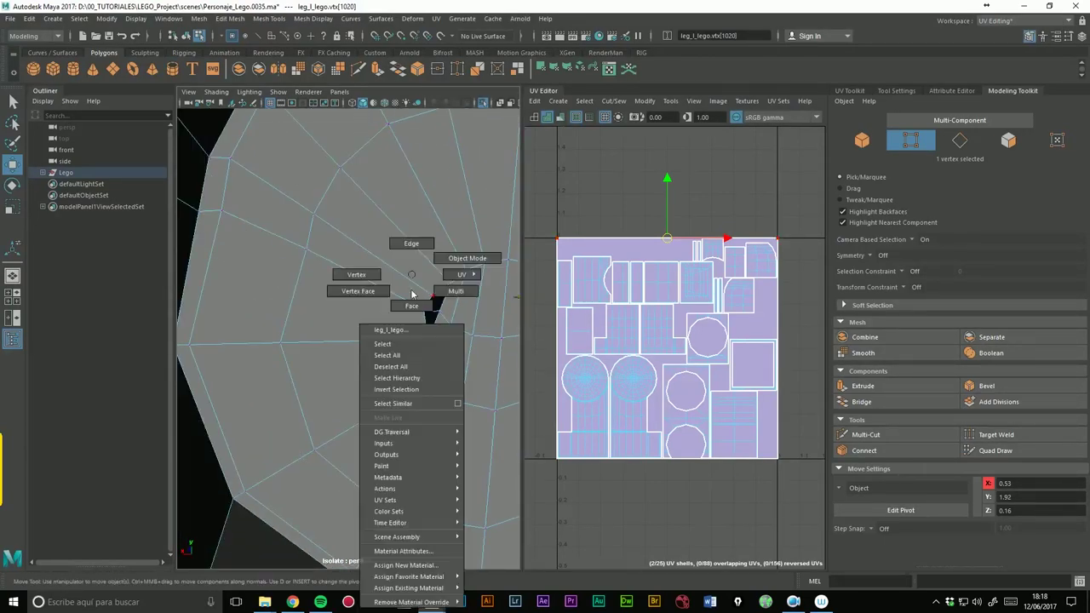
{"action": "left_click", "coordinate": [308, 323]}
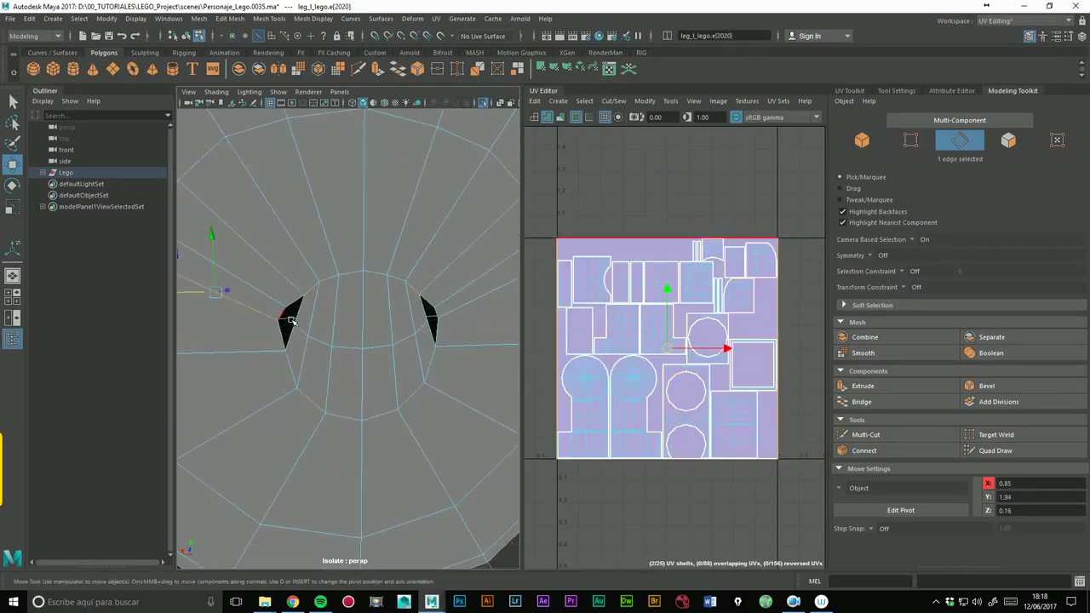
{"action": "left_click", "coordinate": [300, 324]}
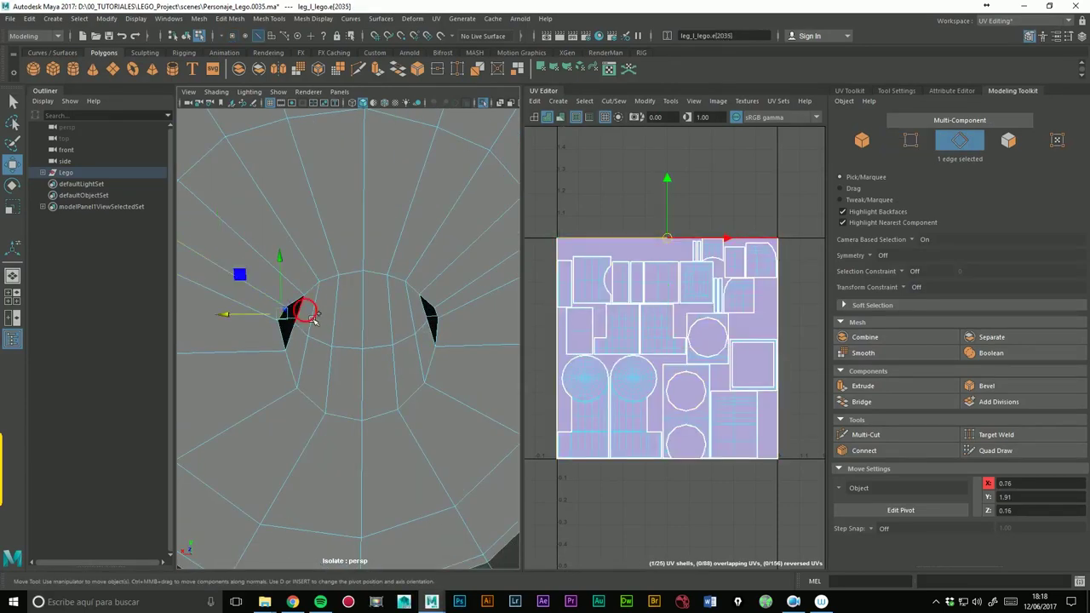
{"action": "left_click", "coordinate": [462, 289], "text": "shift"}
{"action": "left_click", "coordinate": [429, 349], "text": "shift"}
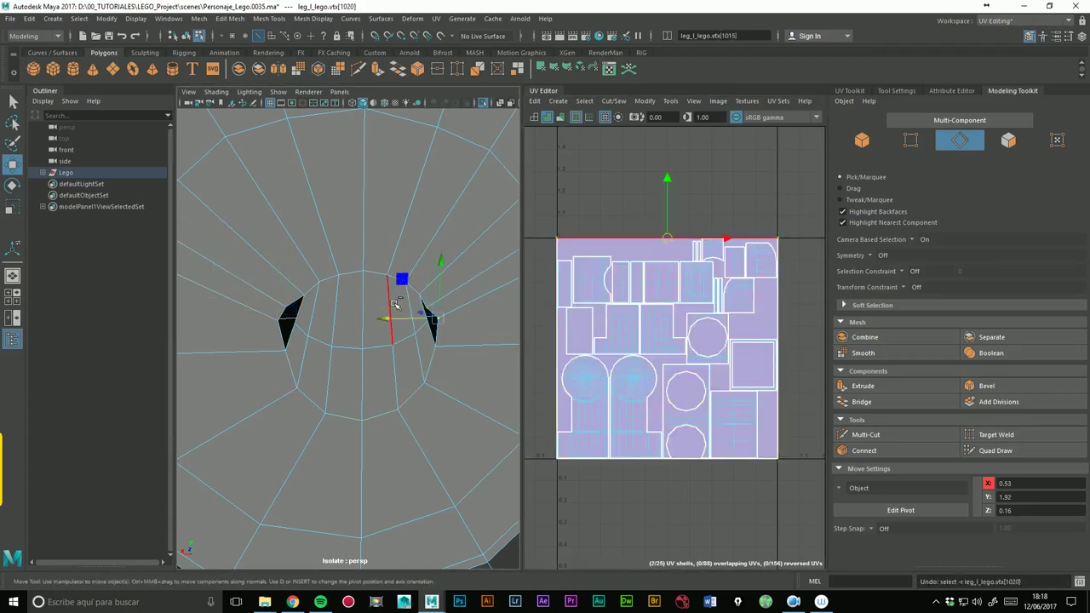
- Bridge the remaining rim edges around the hole and adjust the bridge divisions
{"action": "left_click", "coordinate": [391, 306]}
{"action": "double_click", "coordinate": [382, 347]}
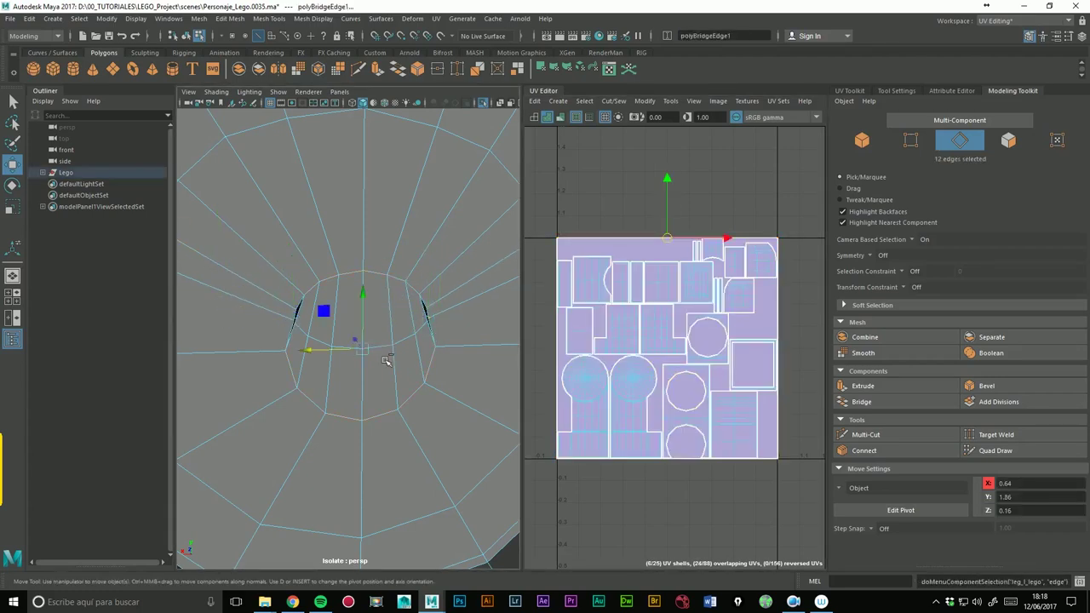
{"action": "right_click_drag", "start_coordinate": [385, 356], "coordinate": [388, 332], "text": "shift"}
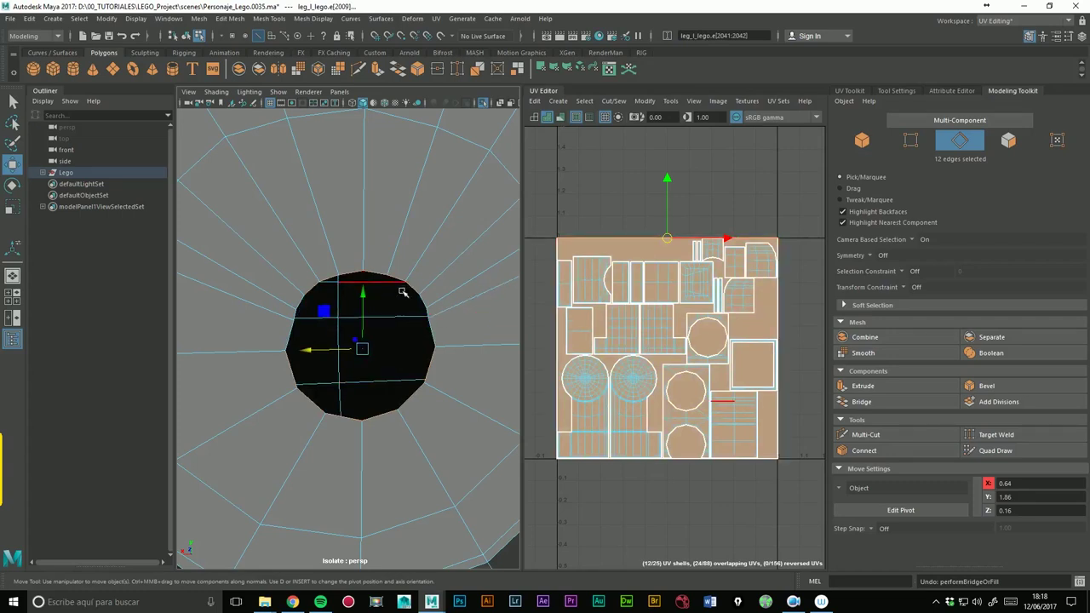
{"action": "left_click", "coordinate": [294, 382], "text": "ctrl"}
{"action": "left_click", "coordinate": [442, 375], "text": "ctrl"}
{"action": "left_click", "coordinate": [418, 281], "text": "ctrl"}
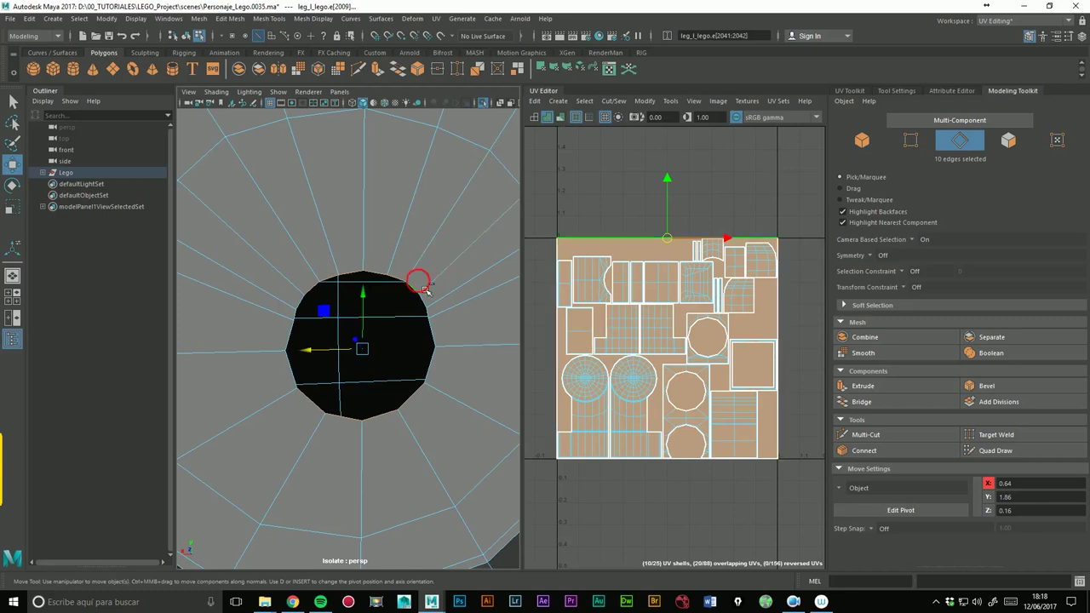
{"action": "left_click", "coordinate": [861, 401]}
{"action": "middle_click_drag", "start_coordinate": [304, 315], "coordinate": [377, 347]}
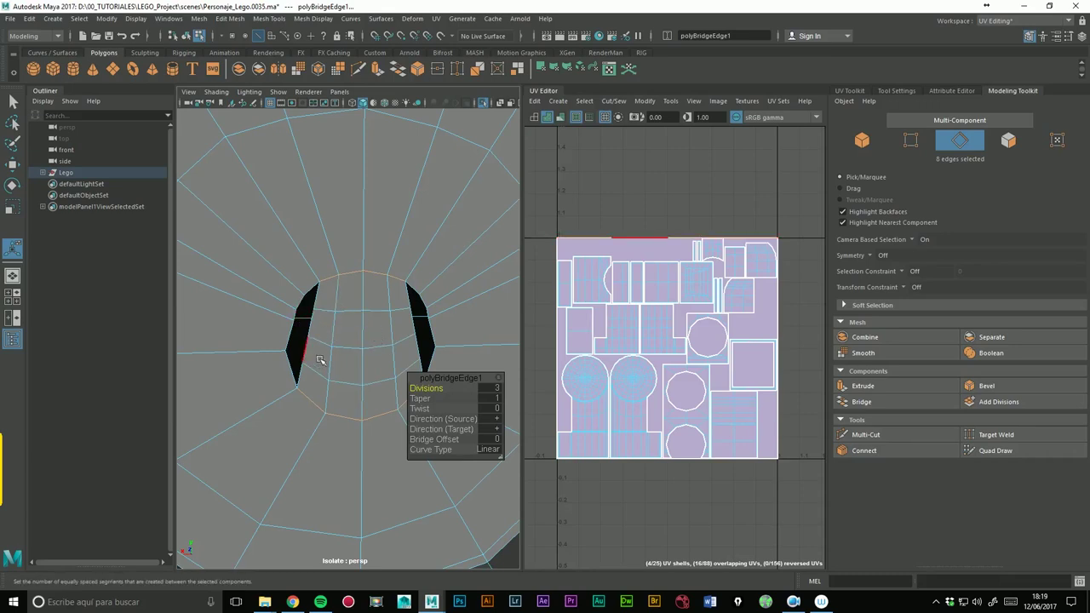
{"action": "middle_click_drag", "start_coordinate": [398, 308], "coordinate": [332, 326]}
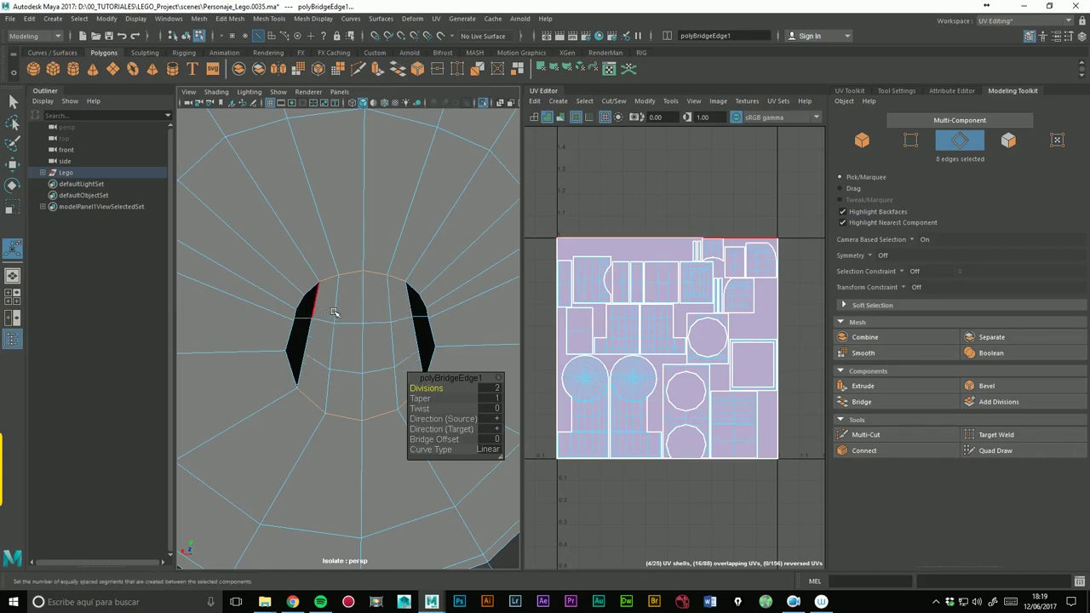
- Bridge the left and right slits closed from their border edges, then return to Object Mode
{"action": "left_click", "coordinate": [328, 310]}
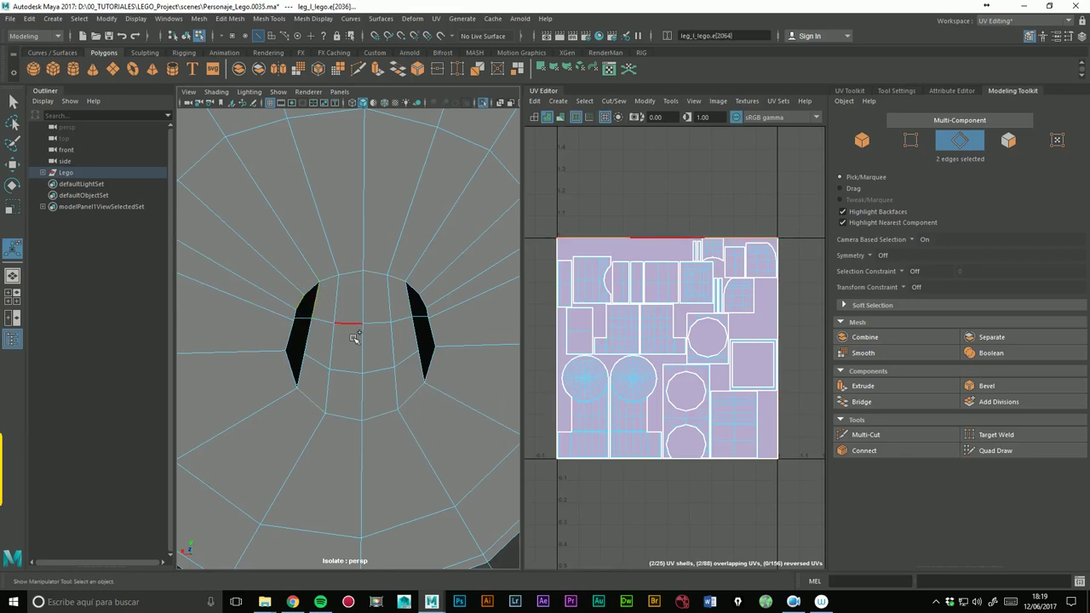
{"action": "left_click", "coordinate": [290, 339], "text": "shift"}
{"action": "left_click", "coordinate": [871, 406]}
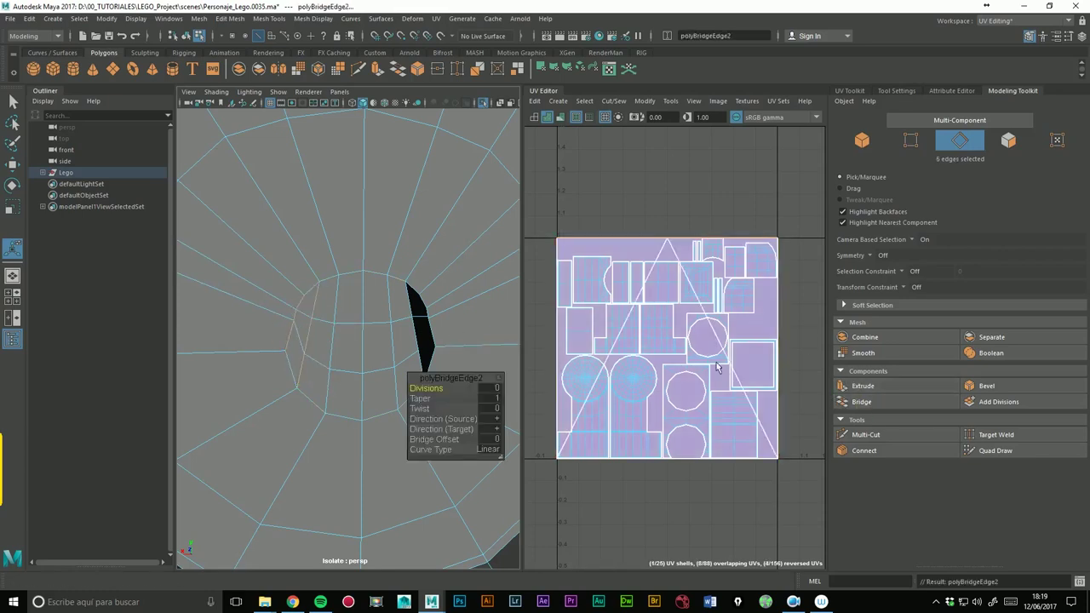
{"action": "left_click", "coordinate": [435, 306]}
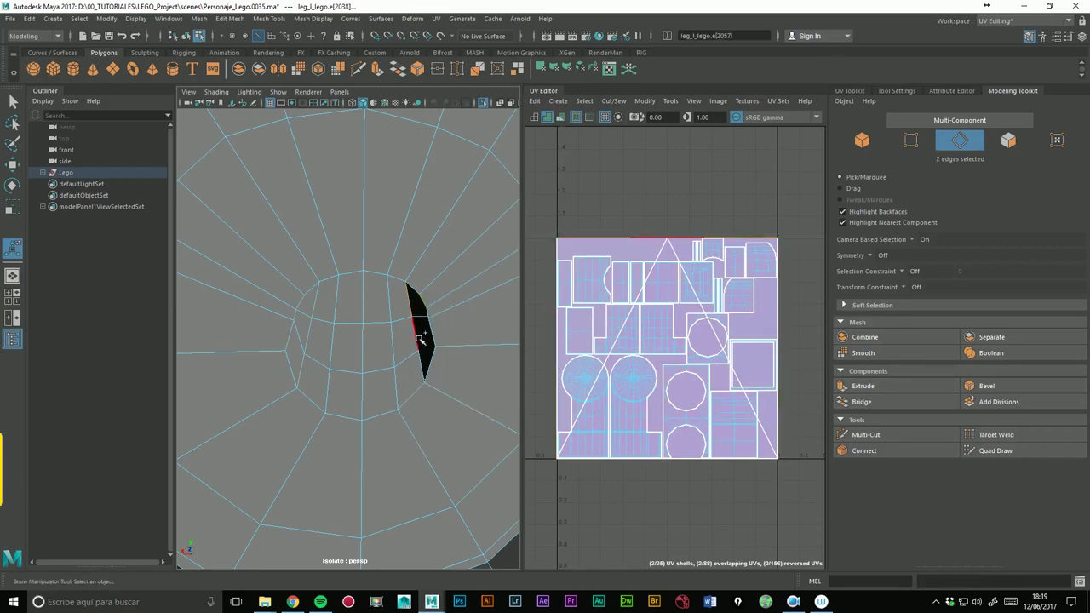
{"action": "left_click", "coordinate": [445, 336], "text": "shift"}
{"action": "left_click", "coordinate": [431, 300]}
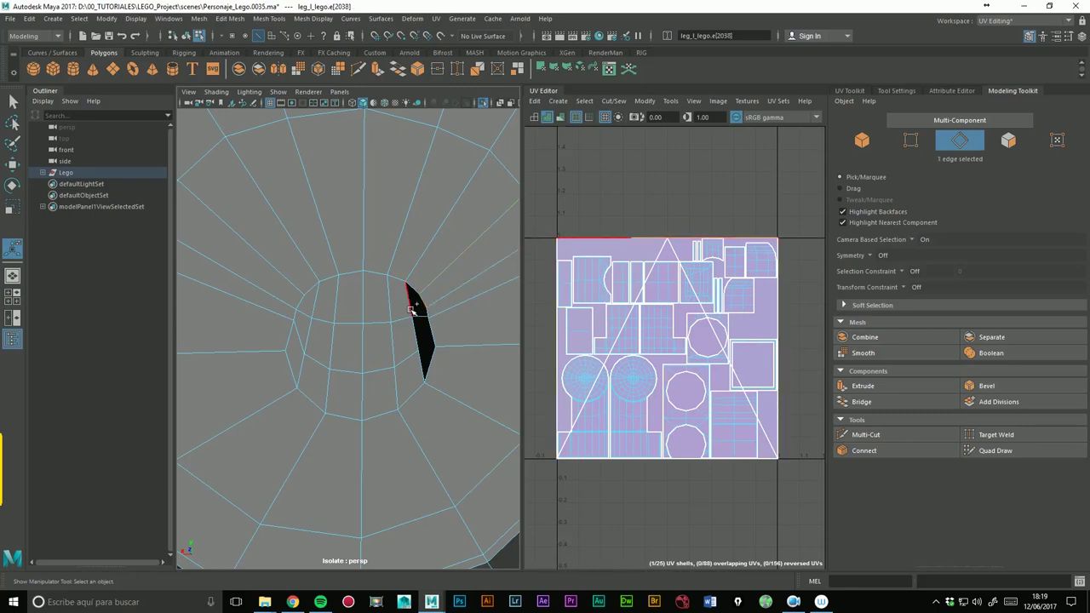
{"action": "left_click", "coordinate": [429, 373], "text": "shift"}
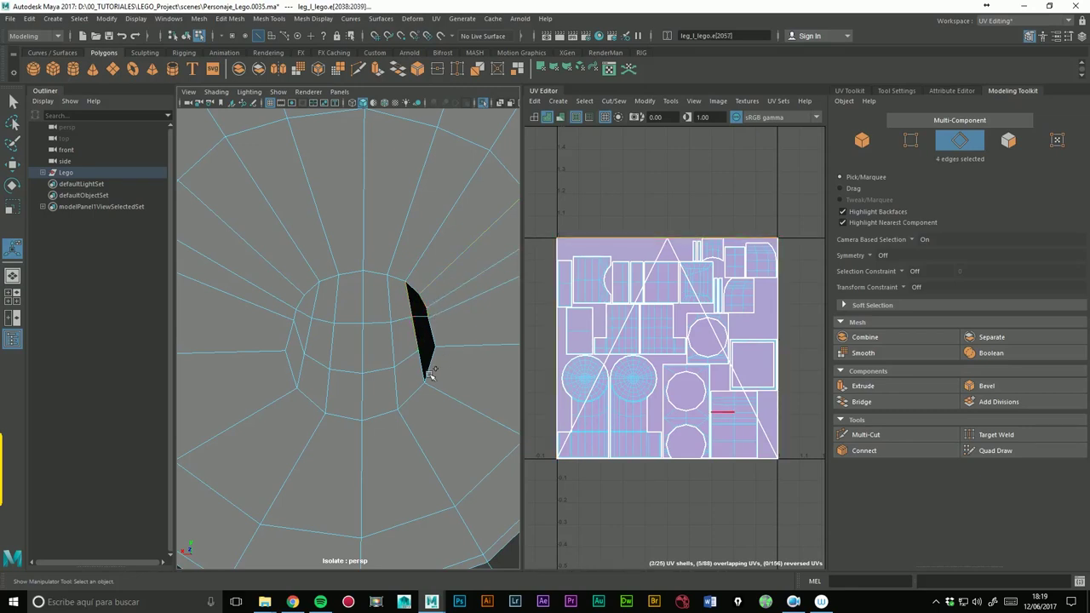
{"action": "left_click", "coordinate": [862, 401]}
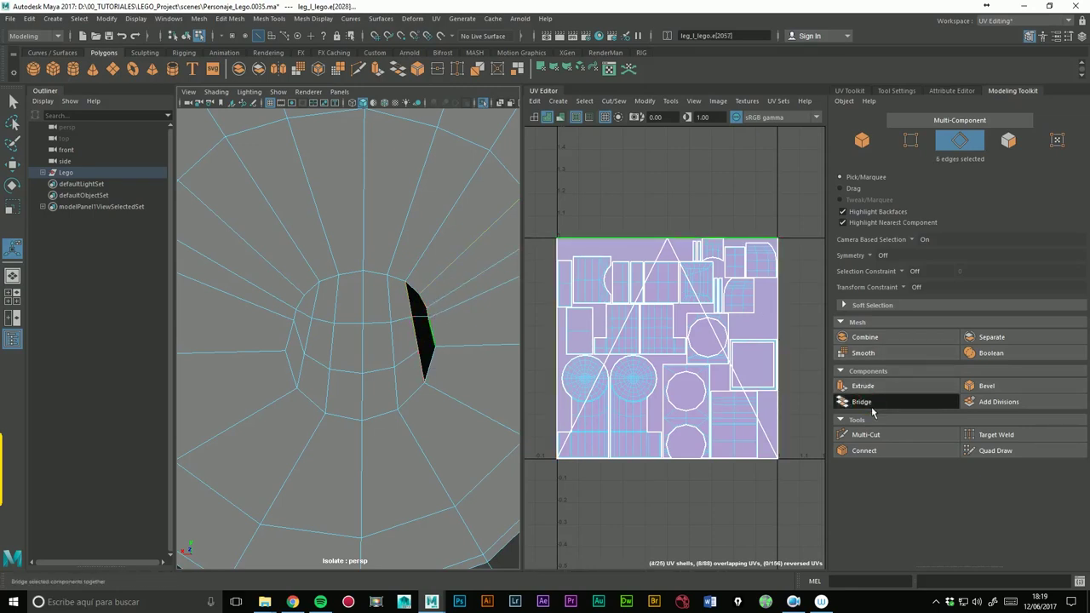
{"action": "mouse_move", "coordinate": [443, 305]}
{"action": "left_mouse_down", "text": "alt"}
{"action": "mouse_move", "coordinate": [256, 333]}
{"action": "mouse_move", "coordinate": [372, 316]}
{"action": "left_mouse_up", "text": "alt"}
{"action": "right_click_drag", "start_coordinate": [372, 317], "coordinate": [426, 262]}
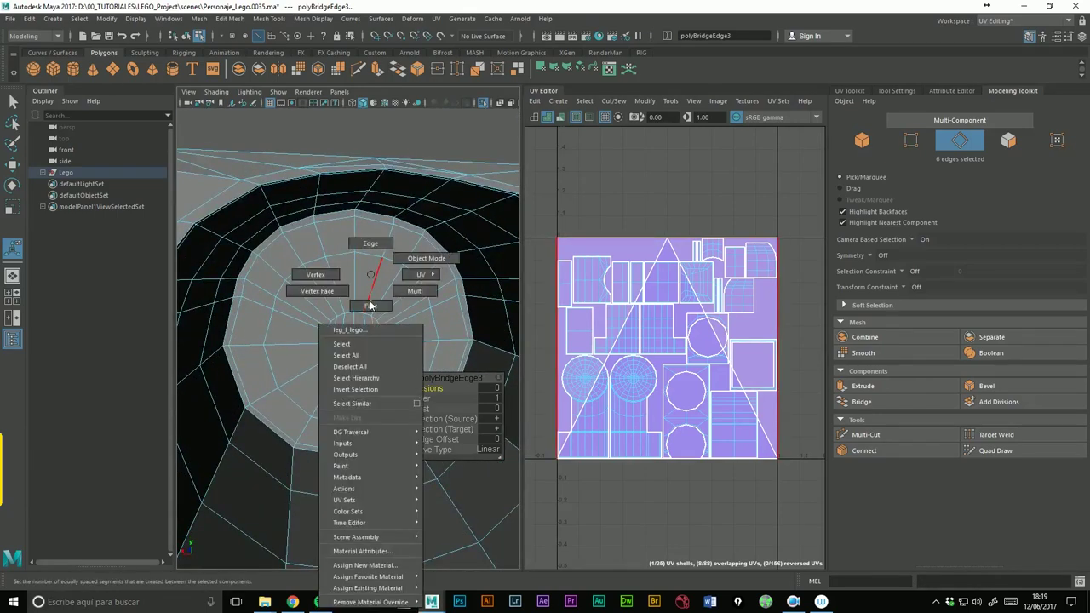
{"action": "mouse_move", "coordinate": [426, 262]}
{"action": "left_mouse_down", "text": "alt"}
{"action": "mouse_move", "coordinate": [397, 275]}
{"action": "mouse_move", "coordinate": [385, 335]}
{"action": "mouse_move", "coordinate": [218, 247]}
{"action": "left_mouse_up", "text": "alt"}
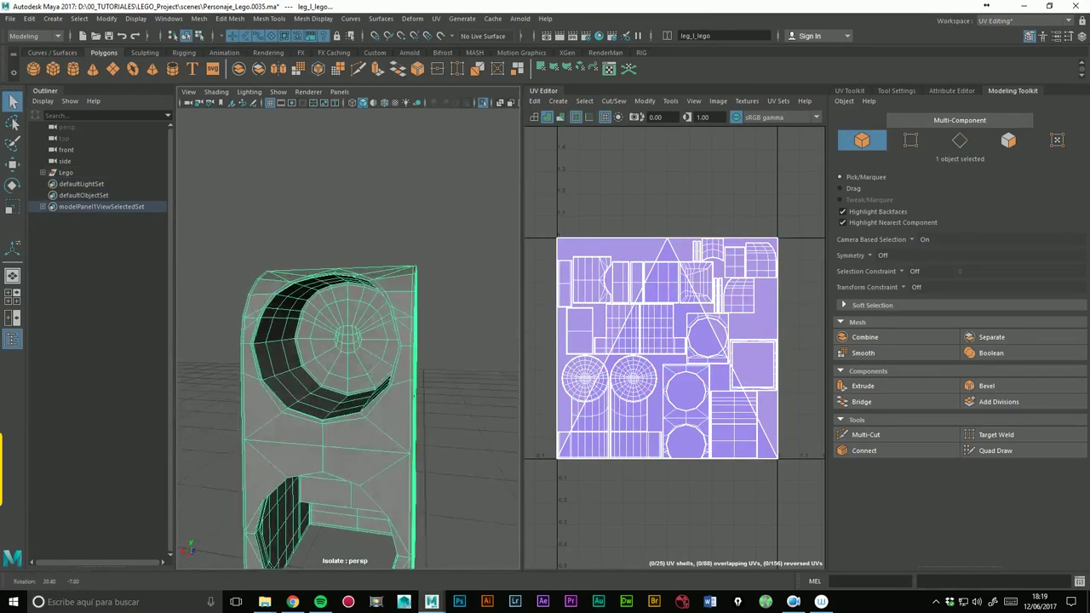
- Delete the leg mesh's construction history and reselect the leg
{"action": "left_click", "coordinate": [29, 18]}
{"action": "mouse_move", "coordinate": [62, 153]}
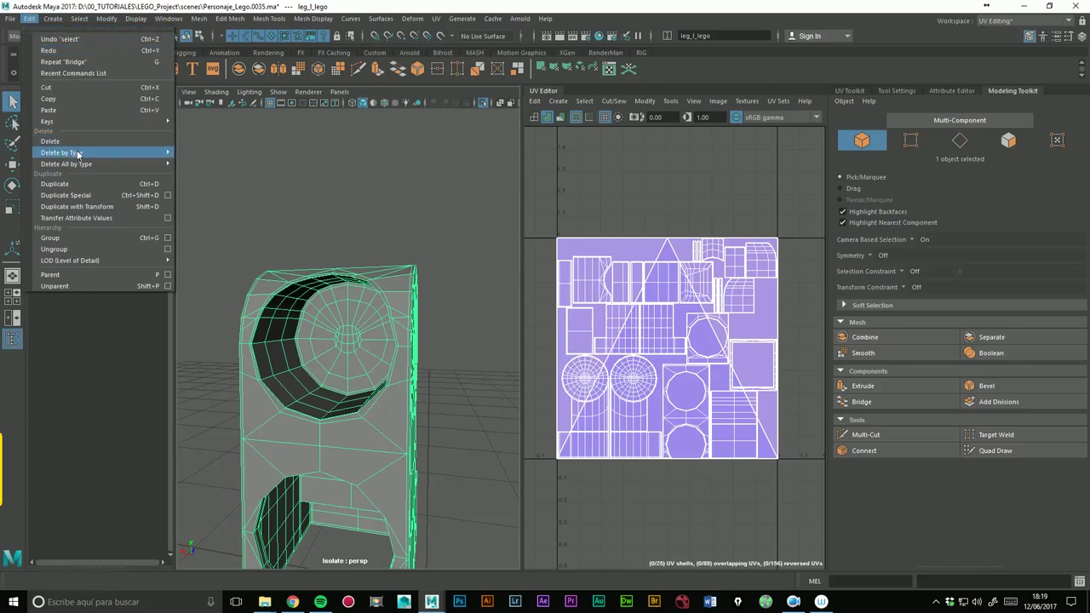
{"action": "left_click", "coordinate": [208, 163]}
{"action": "left_click", "coordinate": [273, 156]}
{"action": "left_click", "coordinate": [394, 323]}
- Apply an automatic UV projection to the leg and display it with the checker texture
{"action": "left_click", "coordinate": [437, 17]}
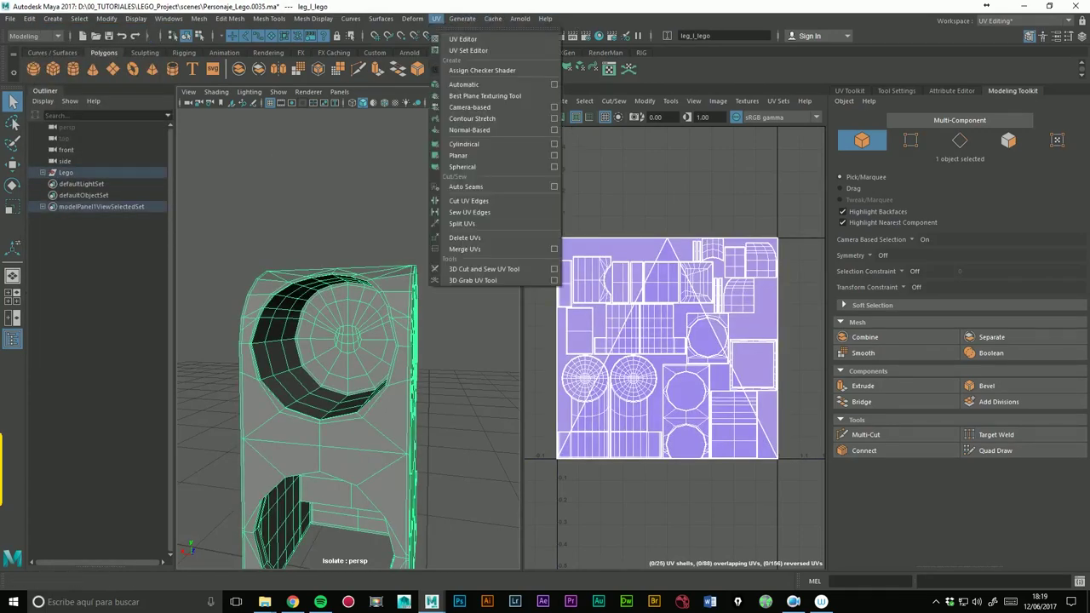
{"action": "left_click", "coordinate": [464, 83]}
{"action": "scroll", "coordinate": [397, 156], "scroll_direction": "up", "scroll_amount": 2}
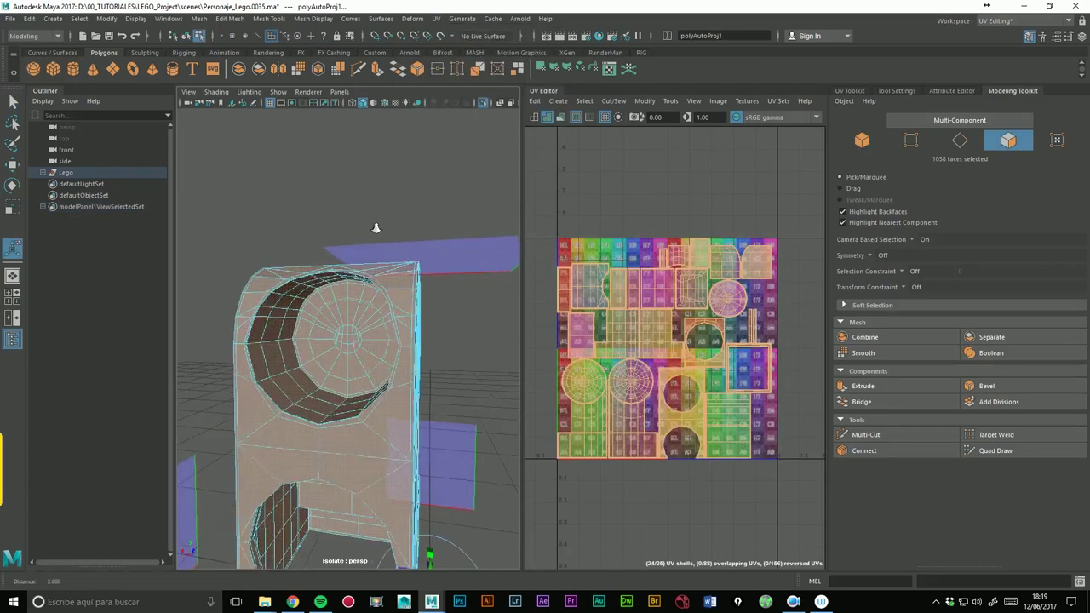
{"action": "scroll", "coordinate": [398, 156], "scroll_direction": "up", "scroll_amount": 3}
{"action": "left_click", "coordinate": [397, 106]}
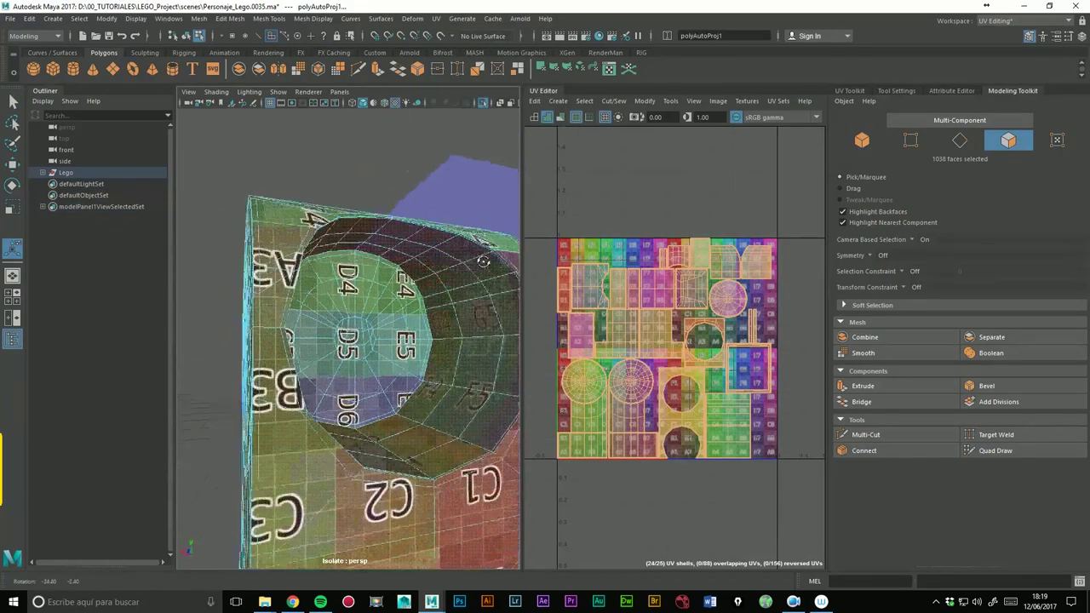
{"action": "left_click_drag", "start_coordinate": [357, 341], "coordinate": [426, 281], "text": "alt"}
{"action": "right_click", "coordinate": [445, 266]}
{"action": "right_click_drag", "start_coordinate": [452, 266], "coordinate": [498, 250]}
{"action": "left_click", "coordinate": [360, 175]}
{"action": "mouse_move", "coordinate": [360, 175]}
{"action": "left_mouse_down", "text": "alt"}
{"action": "mouse_move", "coordinate": [407, 281]}
{"action": "mouse_move", "coordinate": [377, 258]}
{"action": "mouse_move", "coordinate": [368, 321]}
{"action": "left_mouse_up", "text": "alt"}
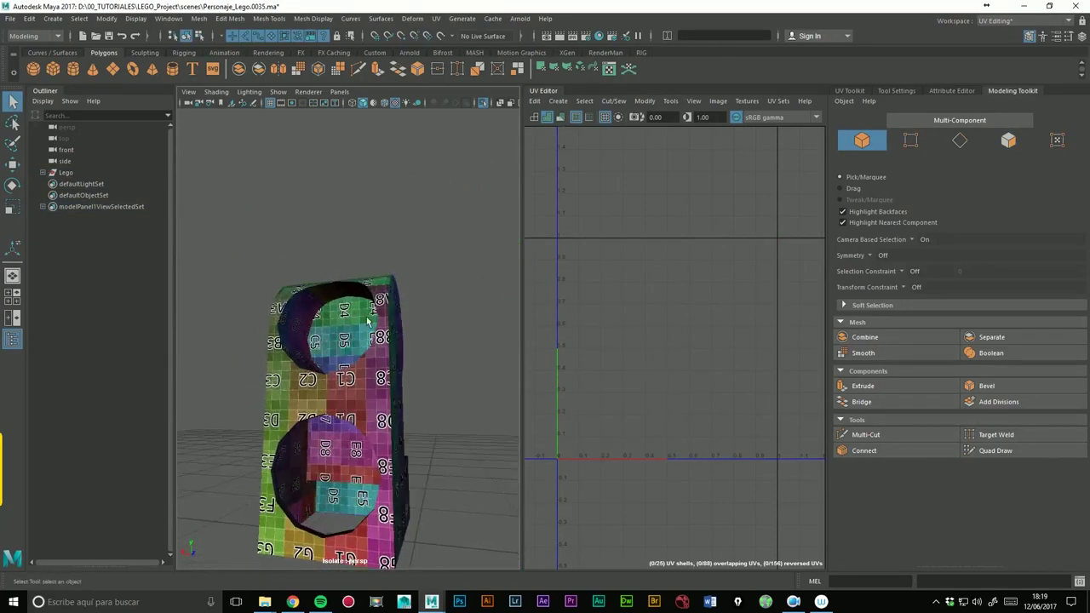
{"action": "mouse_move", "coordinate": [362, 366]}
{"action": "left_mouse_down", "text": "alt"}
{"action": "mouse_move", "coordinate": [335, 355]}
{"action": "mouse_move", "coordinate": [411, 374]}
{"action": "mouse_move", "coordinate": [323, 374]}
{"action": "left_mouse_up", "text": "alt"}
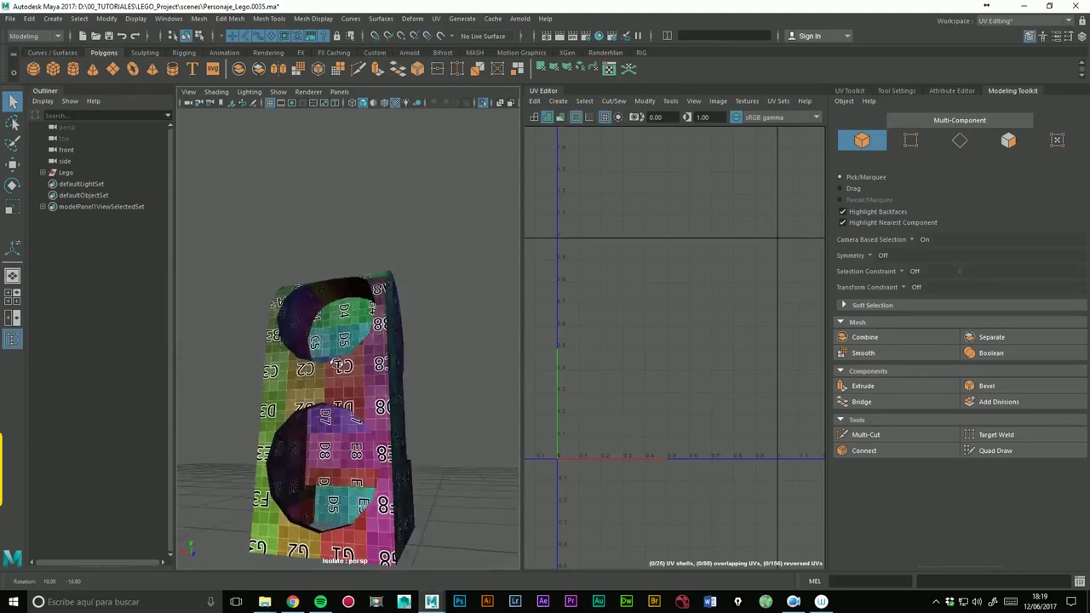
{"action": "left_click", "coordinate": [324, 373]}
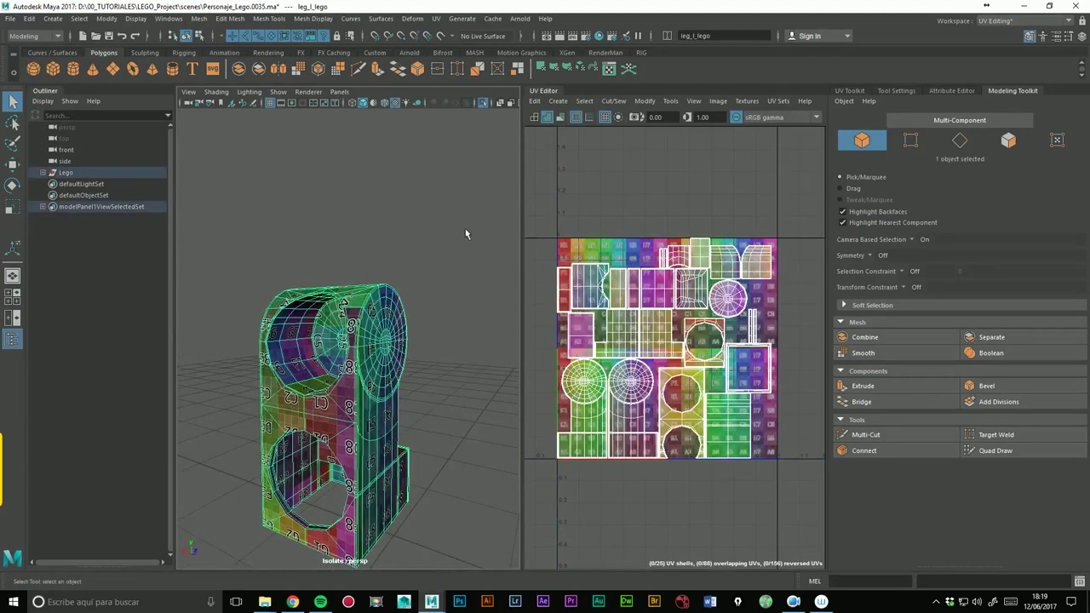
- Select all the leg's UV edges in the UV Editor and show the UV Toolkit's cut and sew options
{"action": "right_click", "coordinate": [693, 282]}
{"action": "left_click", "coordinate": [689, 253]}
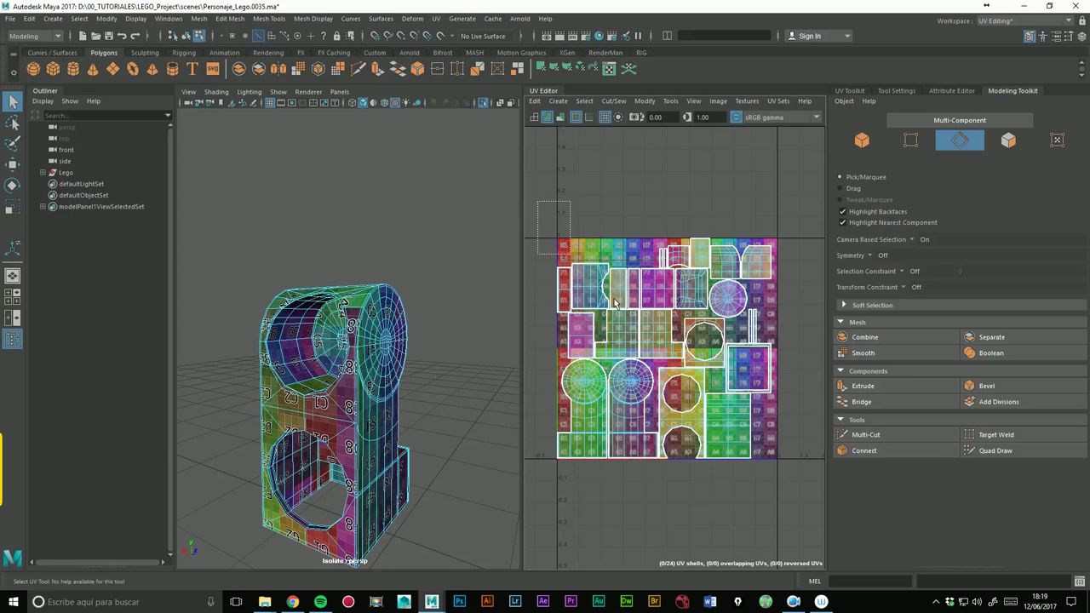
{"action": "left_click_drag", "start_coordinate": [615, 303], "coordinate": [807, 509]}
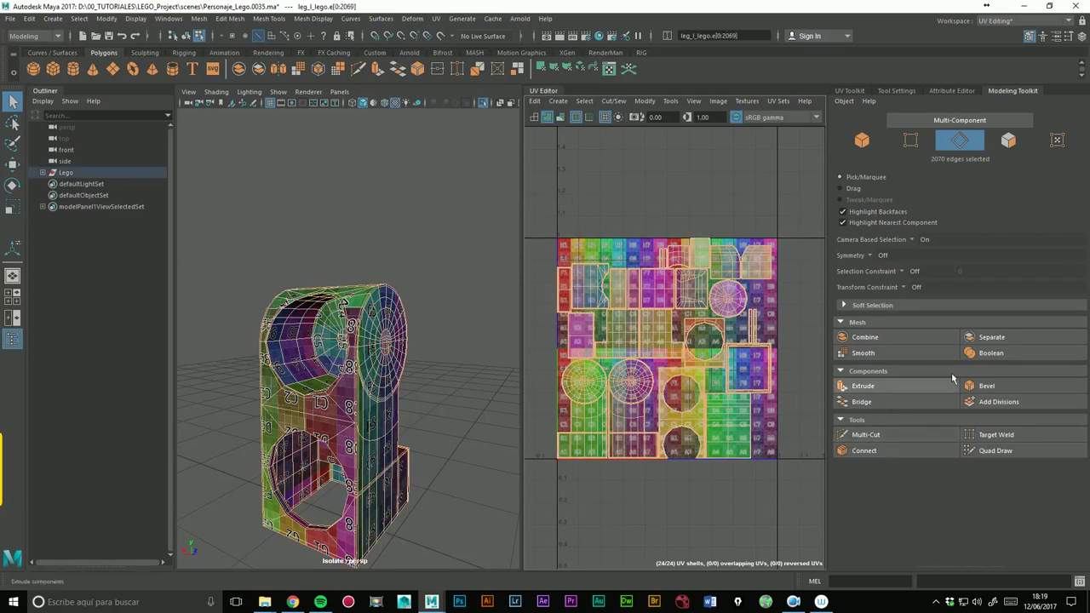
{"action": "left_click", "coordinate": [850, 91]}
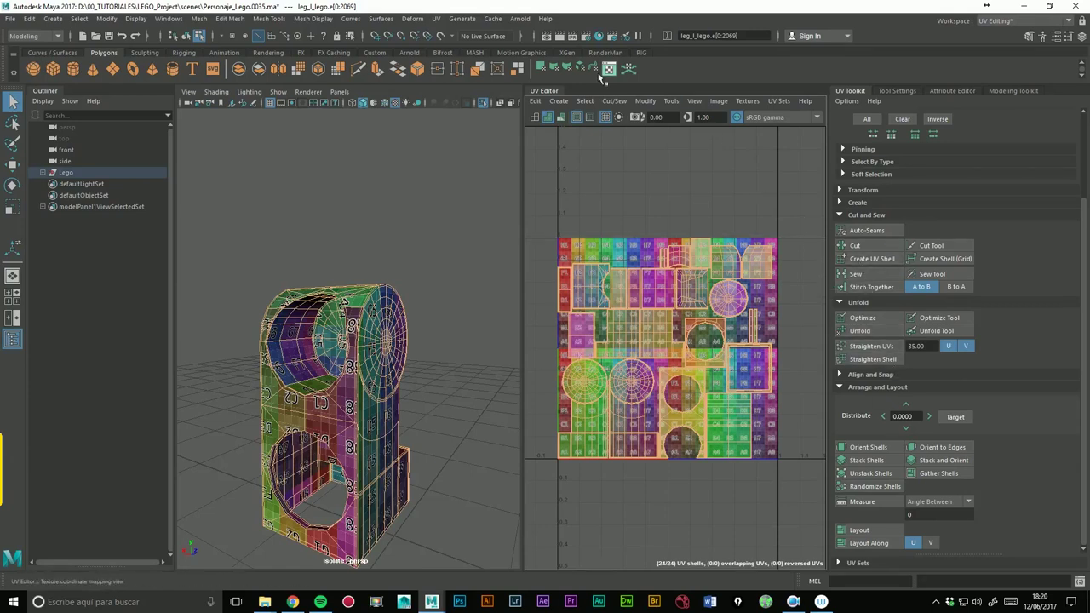
- Attempt to delete the current UV set from the UV Sets menu
{"action": "left_click", "coordinate": [437, 18]}
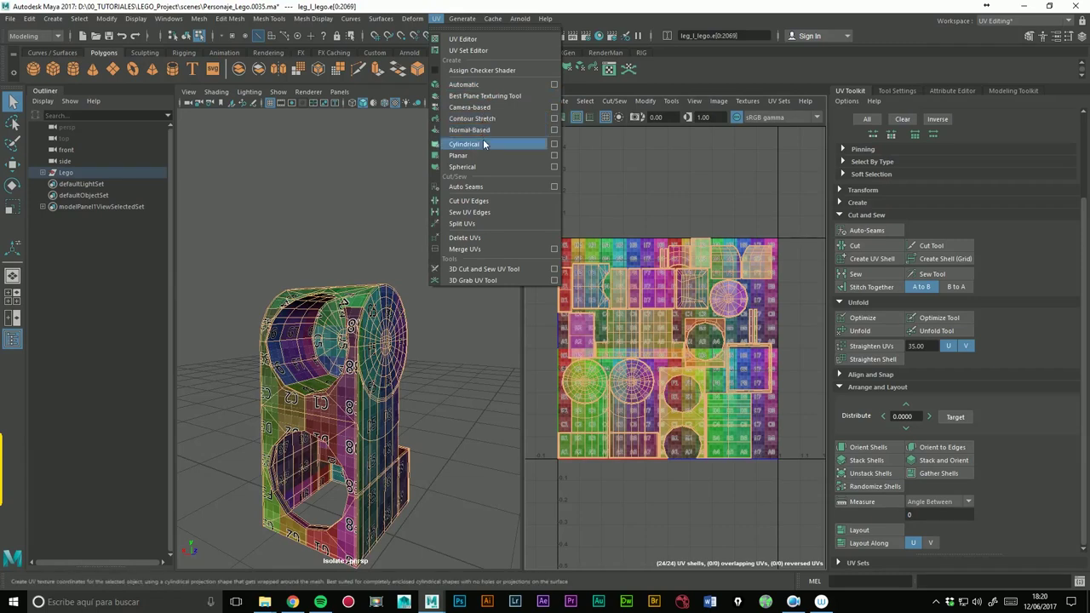
{"action": "left_click", "coordinate": [845, 100]}
{"action": "left_click", "coordinate": [780, 103]}
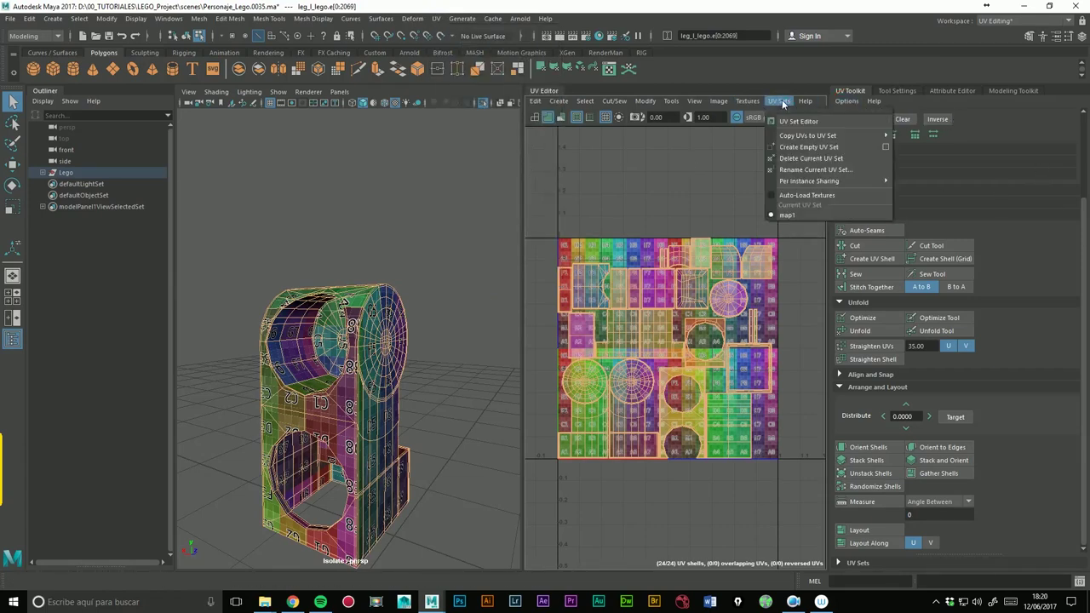
{"action": "left_click", "coordinate": [839, 159]}
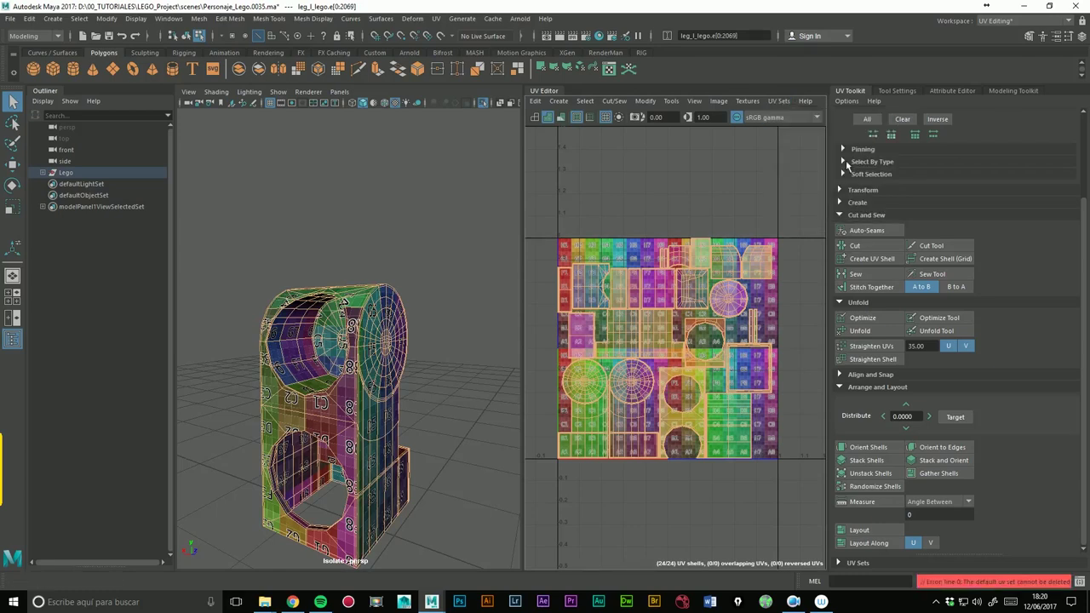
- Sew all the selected UV edges into a single shell
{"action": "left_click", "coordinate": [873, 274]}
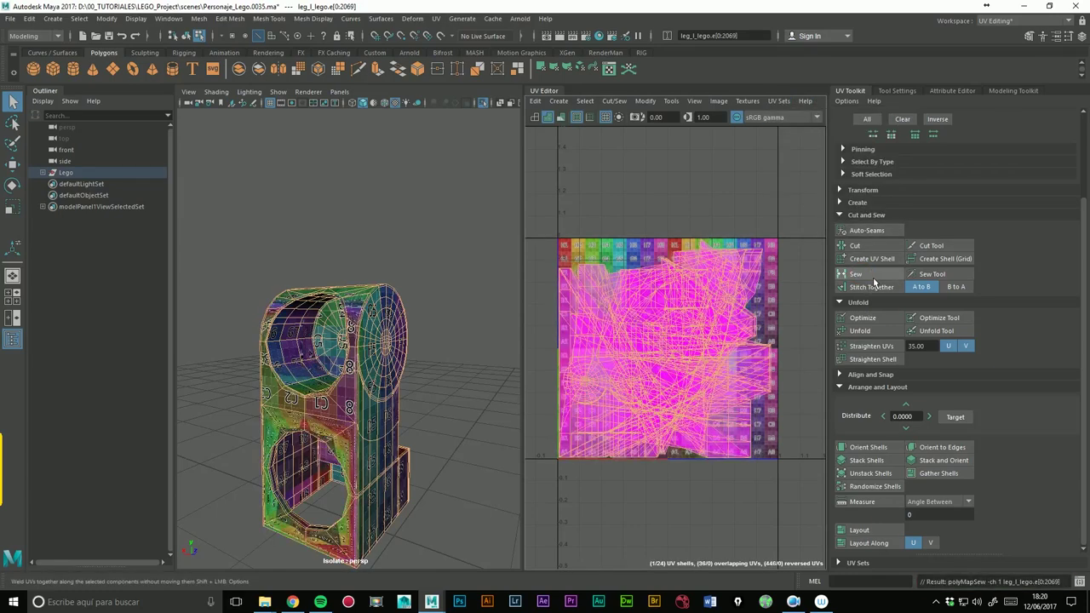
{"action": "scroll", "coordinate": [694, 245], "scroll_direction": "up", "scroll_amount": 1}
{"action": "scroll", "coordinate": [693, 245], "scroll_direction": "up", "scroll_amount": 1}
{"action": "scroll", "coordinate": [411, 338], "scroll_direction": "up", "scroll_amount": 2}
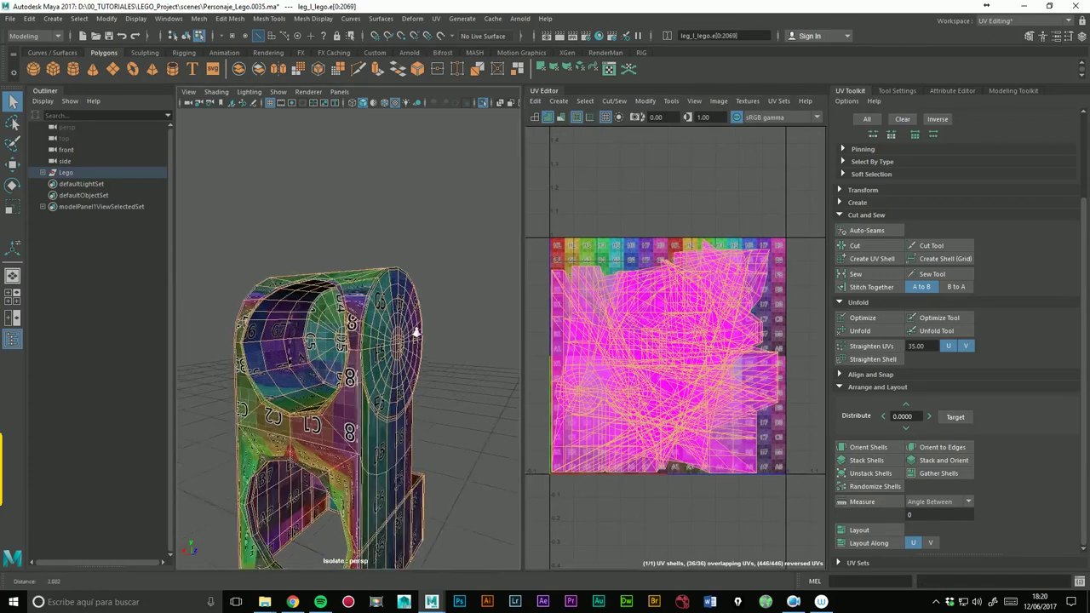
{"action": "scroll", "coordinate": [447, 324], "scroll_direction": "up", "scroll_amount": 1}
- Activate the 3D Cut and Sew UV Tool and view the leg from higher up
{"action": "left_click", "coordinate": [435, 18]}
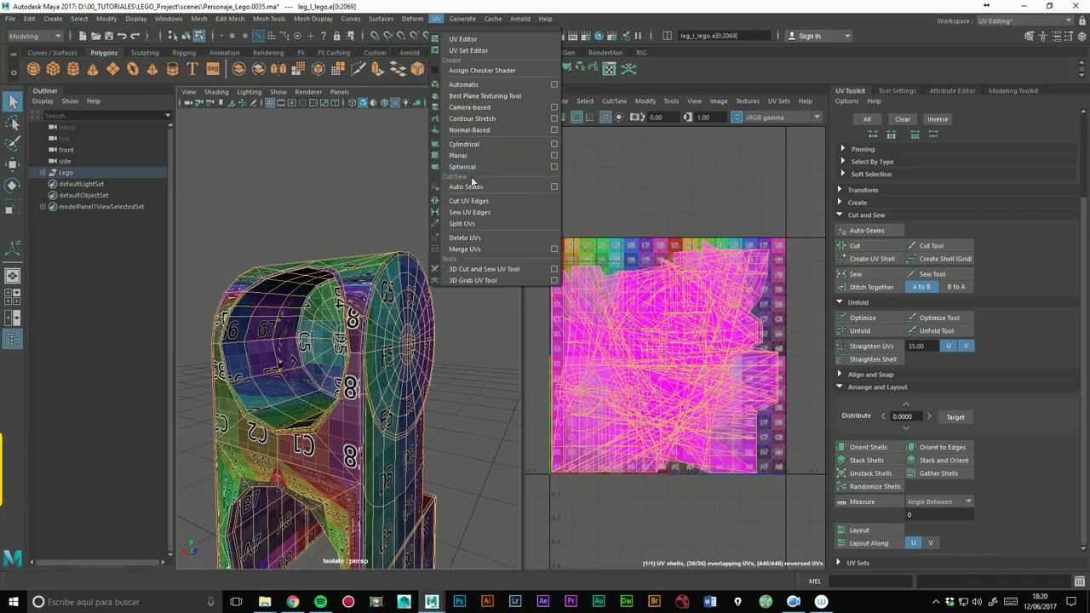
{"action": "left_click", "coordinate": [484, 268]}
{"action": "mouse_move", "coordinate": [434, 329]}
{"action": "left_mouse_down", "text": "alt"}
{"action": "mouse_move", "coordinate": [399, 252]}
{"action": "mouse_move", "coordinate": [325, 294]}
{"action": "left_mouse_up", "text": "alt"}
{"action": "scroll", "coordinate": [368, 257], "scroll_direction": "up", "scroll_amount": 3}
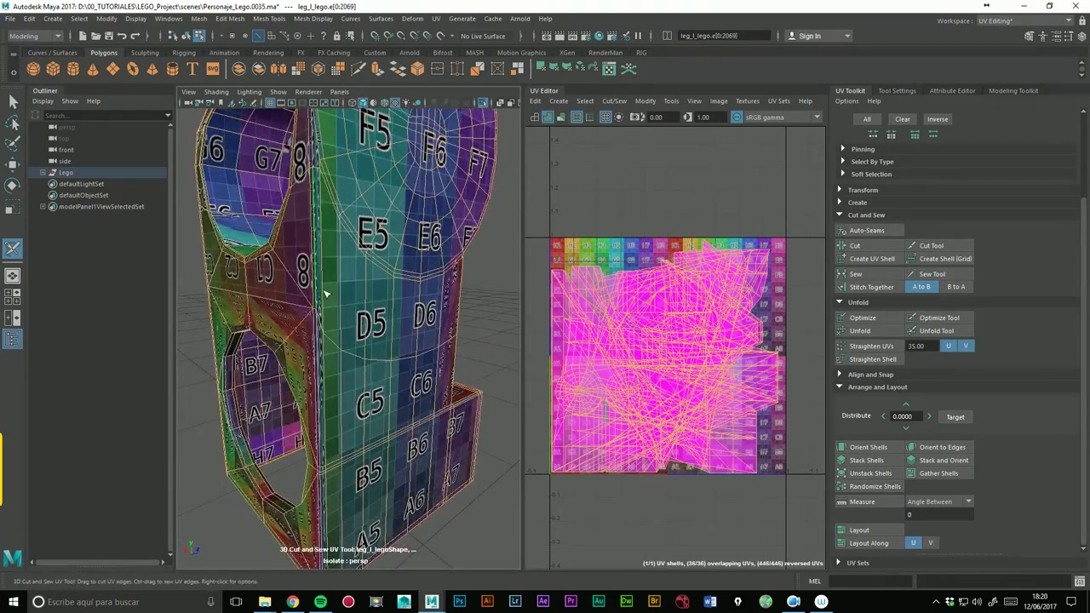
- Cut a seam along the leg's vertical edge loop, then select and frame the leg
{"action": "double_click", "coordinate": [324, 294]}
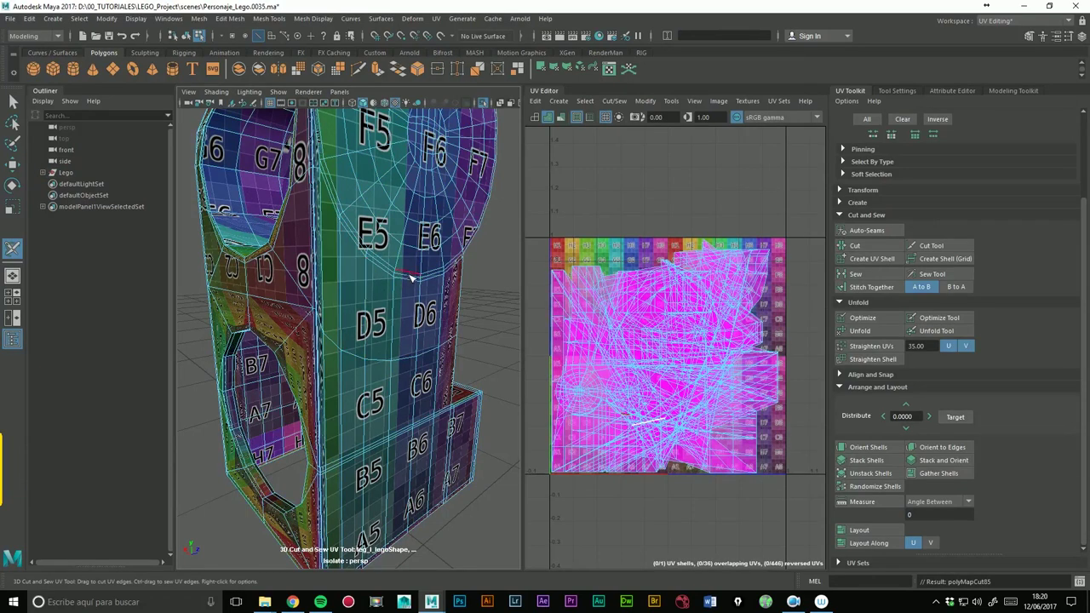
{"action": "key", "text": "w"}
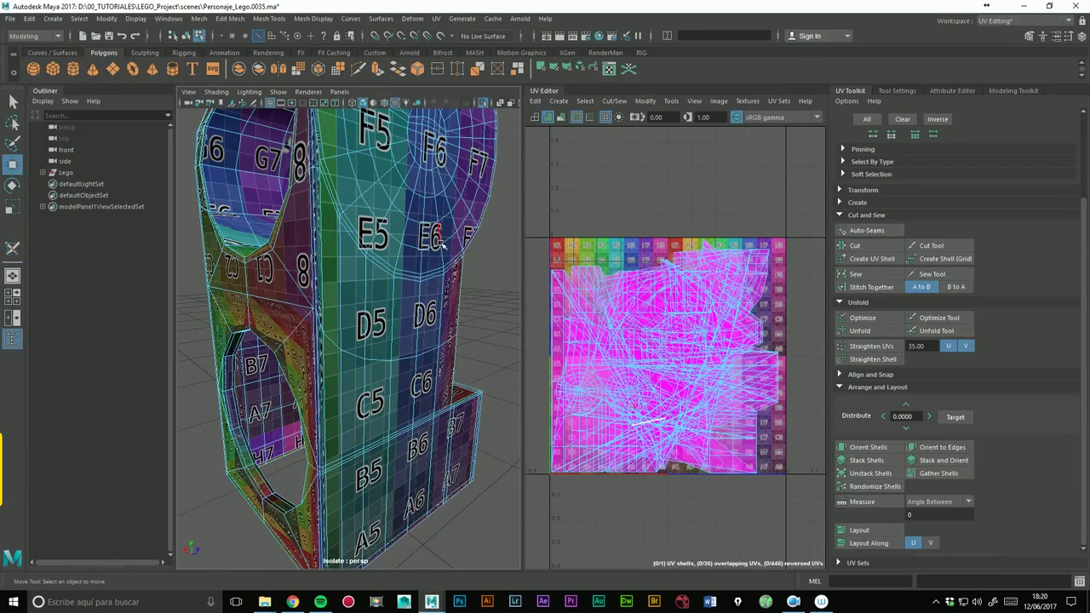
{"action": "right_click_drag", "start_coordinate": [443, 237], "coordinate": [519, 266]}
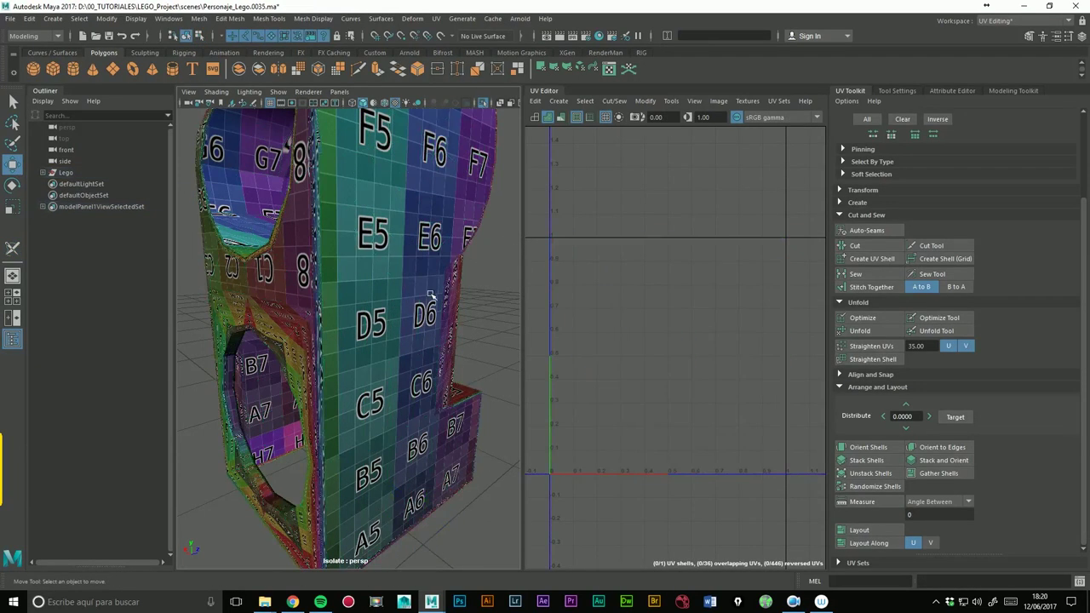
{"action": "left_click", "coordinate": [430, 295]}
{"action": "key", "text": "f"}
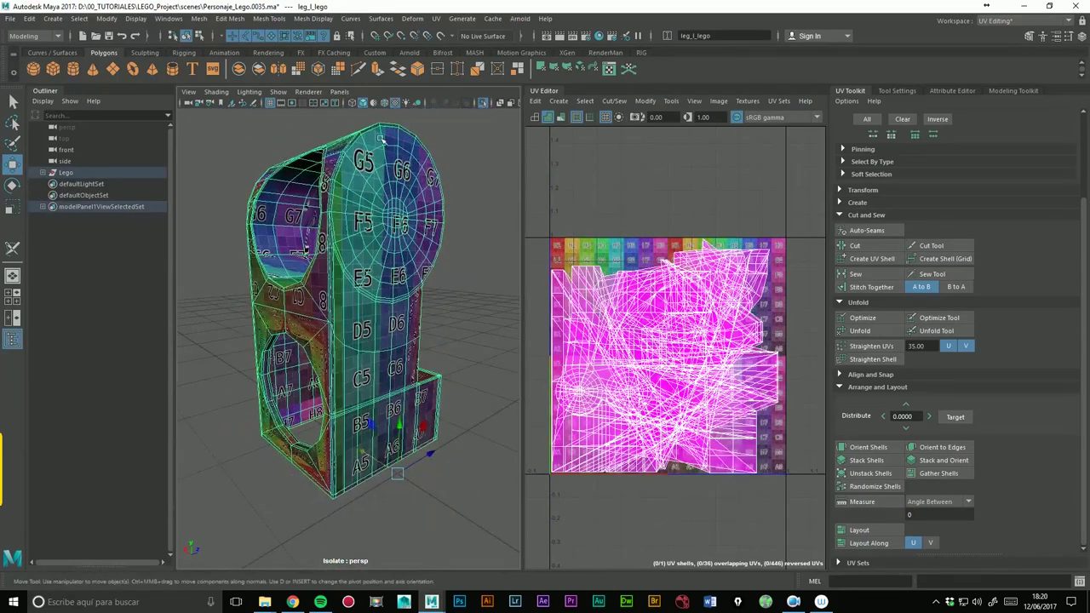
- Unfold the leg's UVs into one flattened shell with the checker texture hidden
{"action": "left_click", "coordinate": [395, 103]}
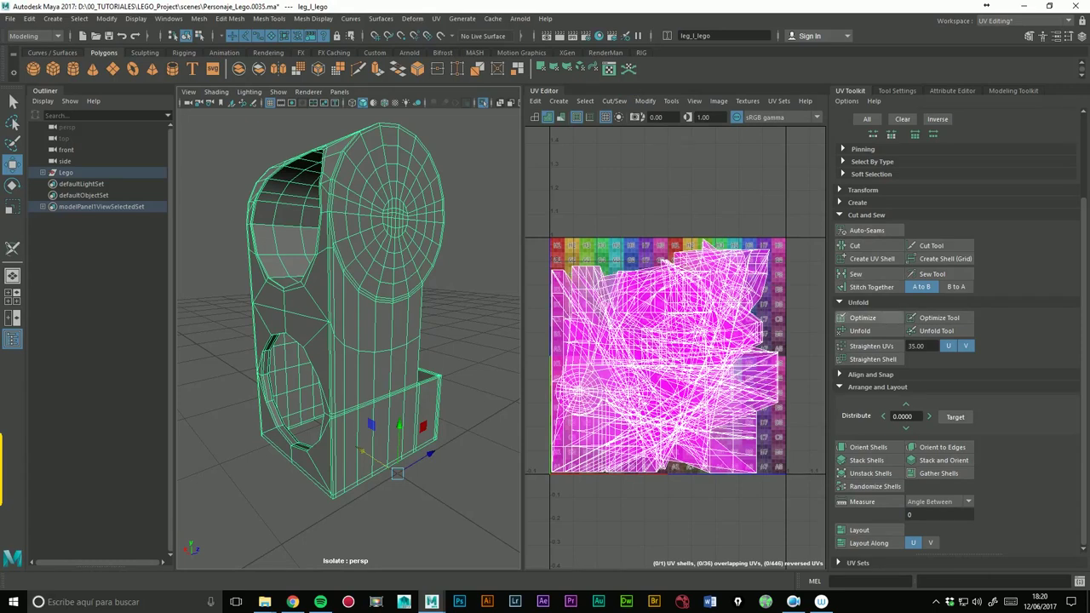
{"action": "left_click", "coordinate": [865, 335]}
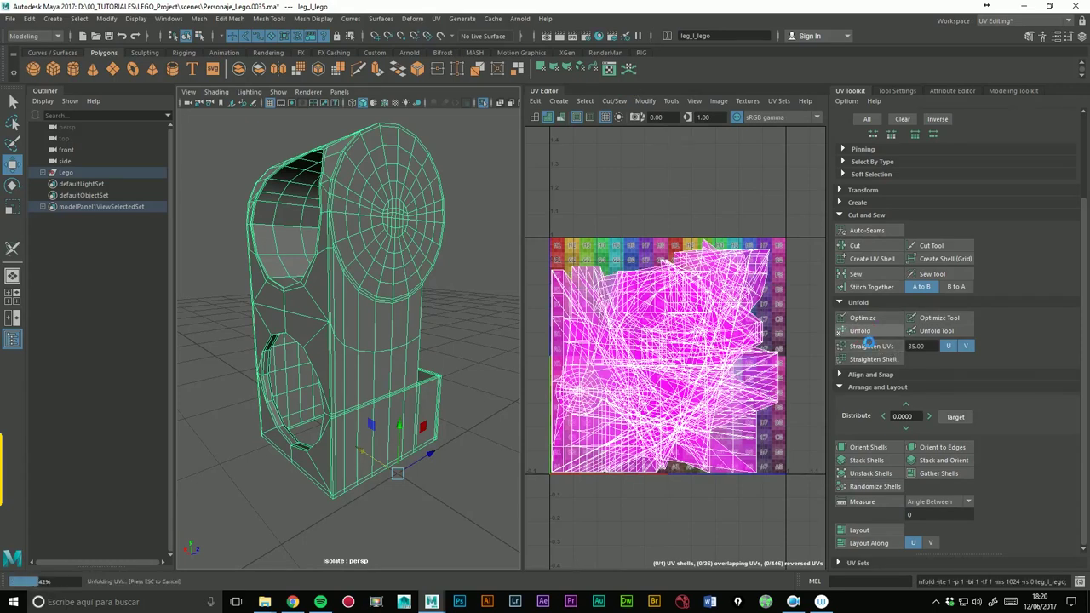
{"action": "scroll", "coordinate": [482, 275], "scroll_direction": "up", "scroll_amount": 2}
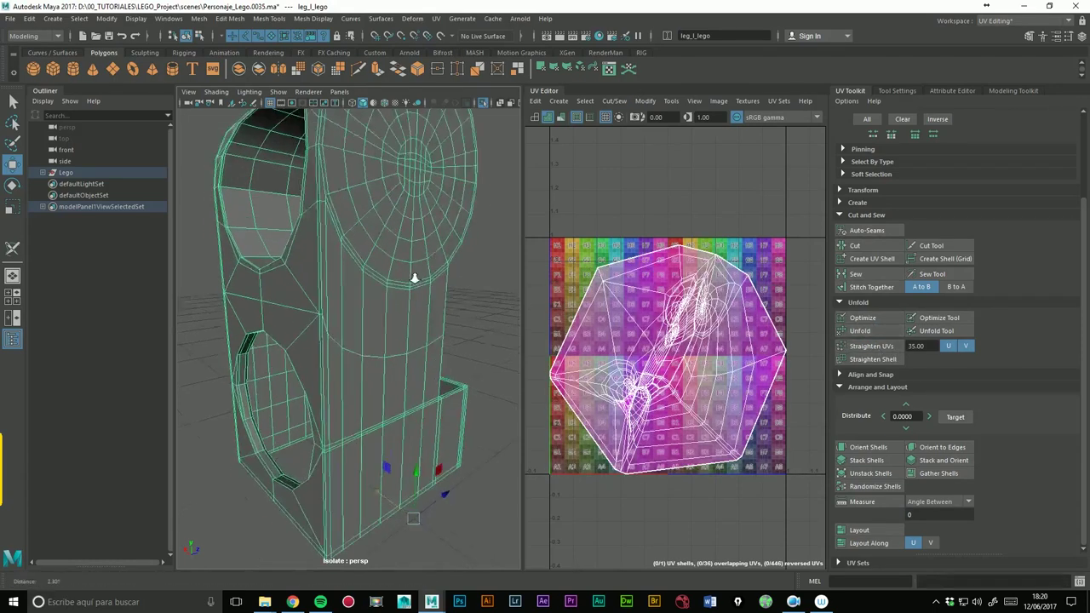
{"action": "scroll", "coordinate": [483, 275], "scroll_direction": "up", "scroll_amount": 2}
{"action": "left_click", "coordinate": [435, 18]}
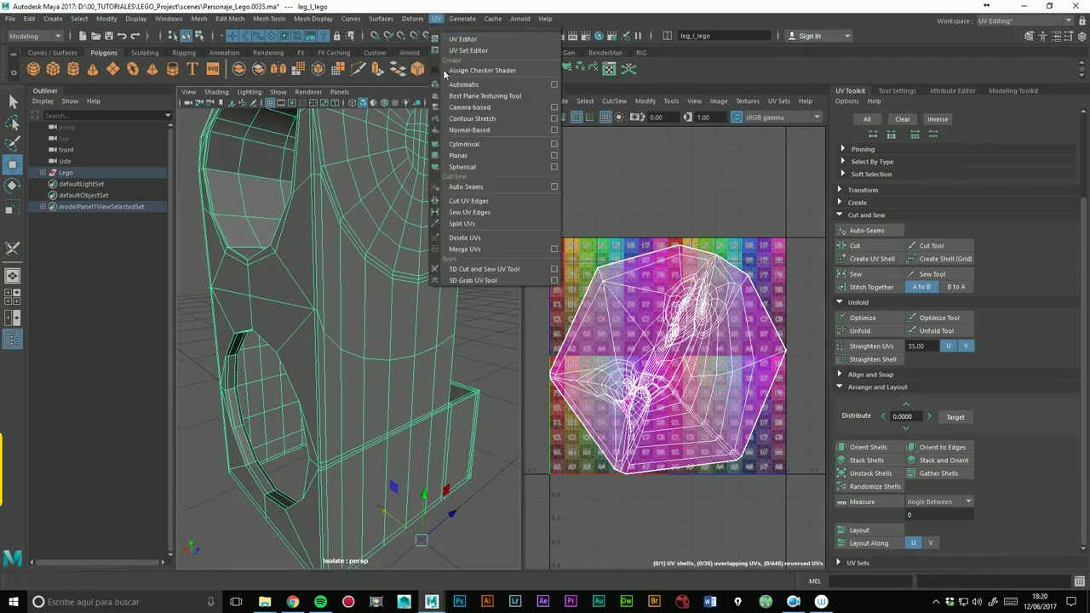
- Reactivate the 3D Cut and Sew UV Tool and show the checker texture with textured display (6)
{"action": "left_click", "coordinate": [484, 269]}
{"action": "scroll", "coordinate": [414, 249], "scroll_direction": "up", "scroll_amount": 2}
{"action": "mouse_move", "coordinate": [414, 249]}
{"action": "left_mouse_down", "text": "alt"}
{"action": "mouse_move", "coordinate": [400, 271]}
{"action": "mouse_move", "coordinate": [397, 250]}
{"action": "left_mouse_up", "text": "alt"}
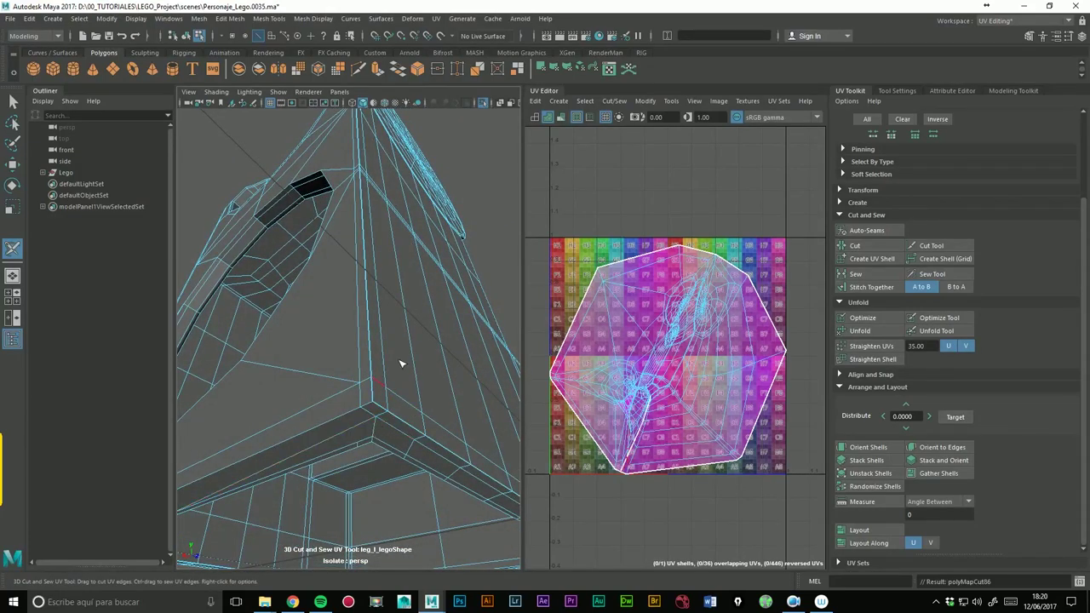
{"action": "key", "text": "6"}
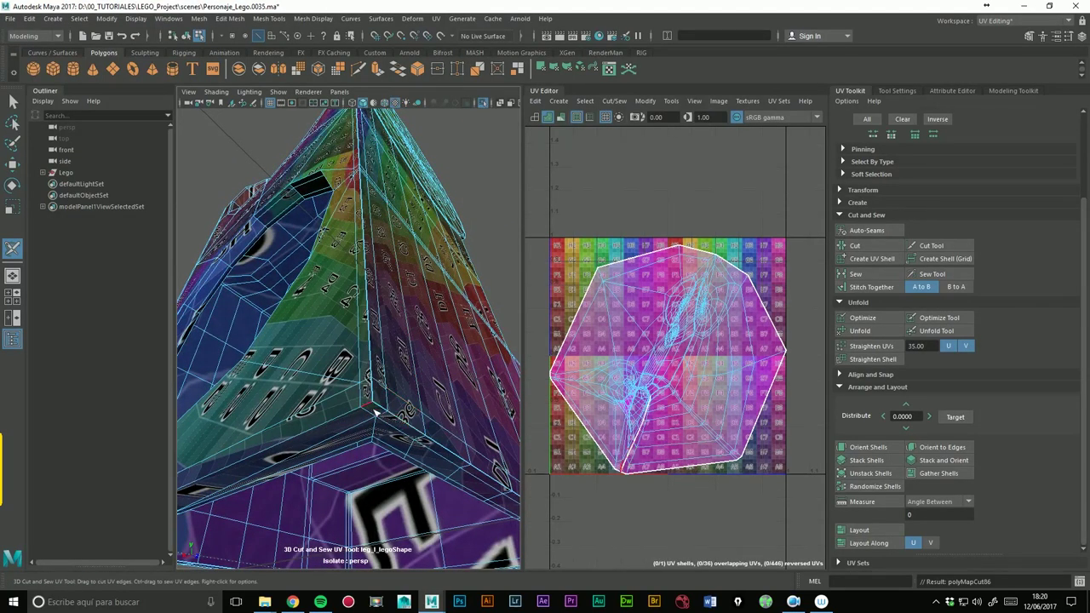
- Turn a corner of the leg toward the camera and open the viewport Renderer menu
{"action": "scroll", "coordinate": [390, 340], "scroll_direction": "down", "scroll_amount": 3}
{"action": "scroll", "coordinate": [340, 357], "scroll_direction": "down", "scroll_amount": 3}
{"action": "mouse_move", "coordinate": [316, 360]}
{"action": "left_mouse_down", "text": "alt"}
{"action": "mouse_move", "coordinate": [340, 362]}
{"action": "mouse_move", "coordinate": [401, 332]}
{"action": "left_mouse_up", "text": "alt"}
{"action": "scroll", "coordinate": [443, 324], "scroll_direction": "up", "scroll_amount": 2}
{"action": "scroll", "coordinate": [471, 321], "scroll_direction": "up", "scroll_amount": 4}
{"action": "left_click_drag", "start_coordinate": [471, 321], "coordinate": [351, 203], "text": "alt"}
{"action": "left_click", "coordinate": [314, 94]}
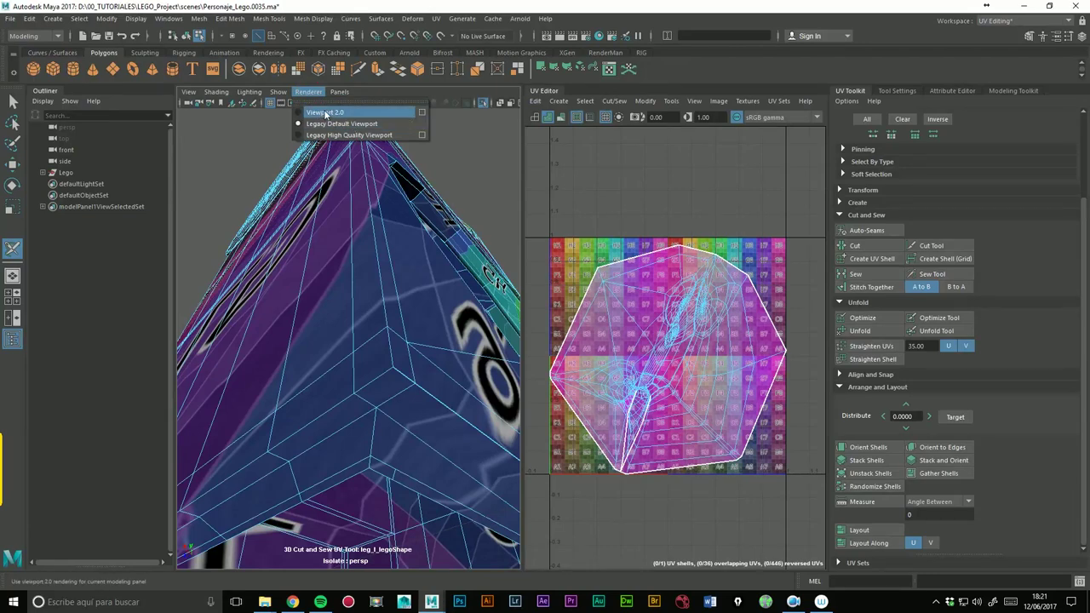
- Switch the 3D view to Viewport 2.0 and orbit to a near top-down view of the leg
{"action": "left_click", "coordinate": [324, 112]}
{"action": "left_click_drag", "start_coordinate": [370, 248], "coordinate": [349, 196], "text": "alt"}
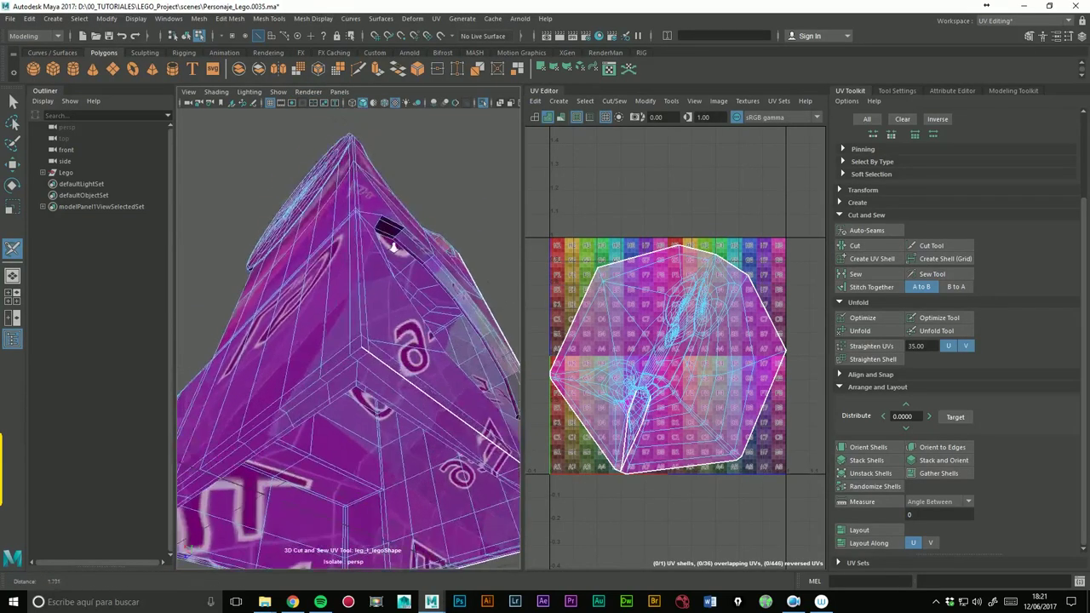
{"action": "left_click", "coordinate": [308, 91]}
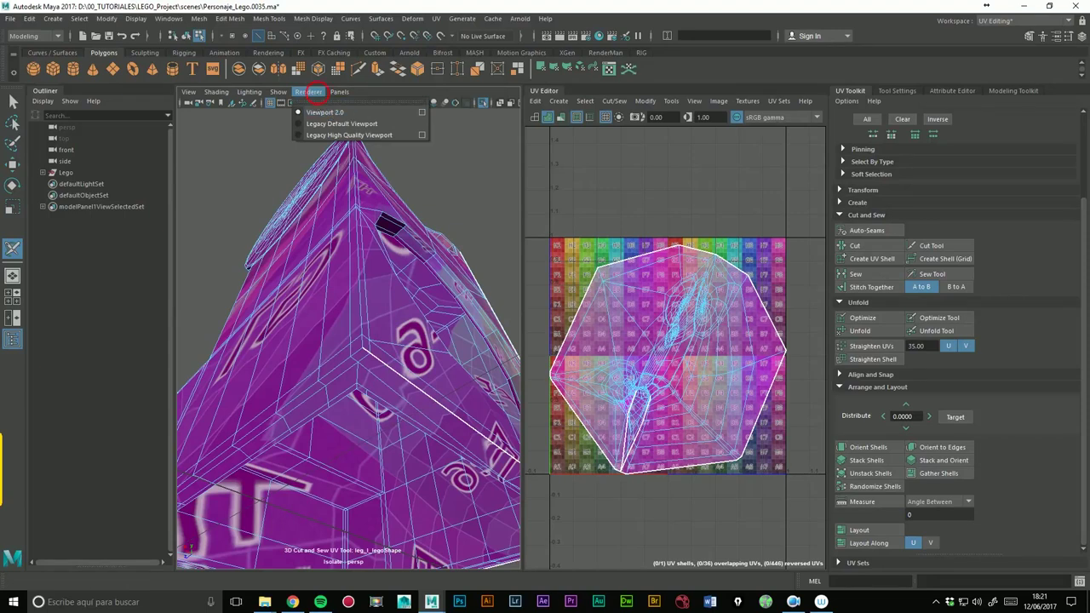
{"action": "left_click", "coordinate": [327, 112]}
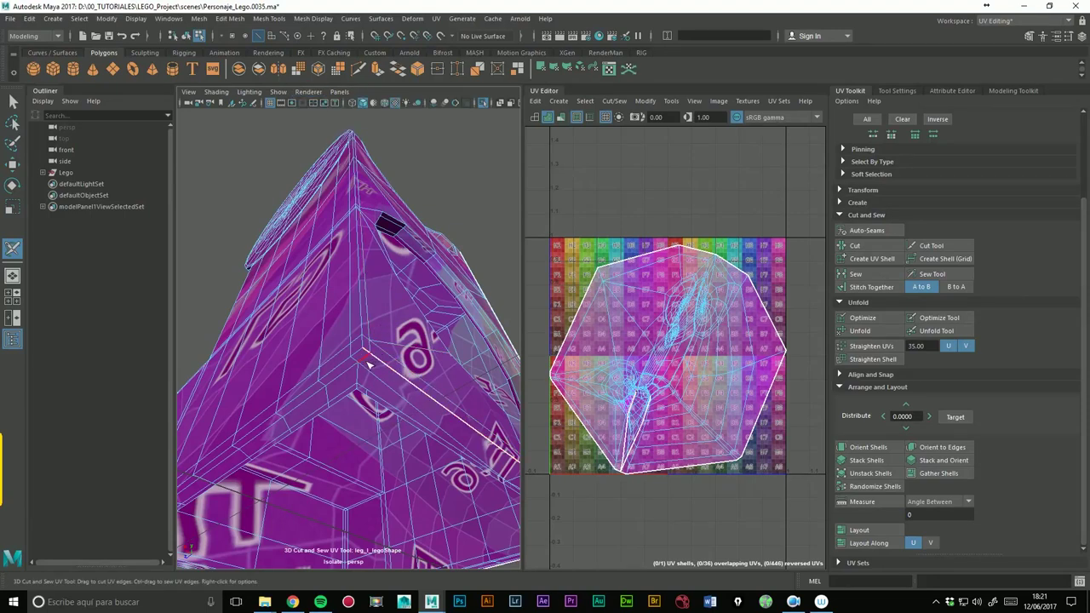
{"action": "mouse_move", "coordinate": [419, 293]}
{"action": "left_mouse_down", "text": "alt"}
{"action": "mouse_move", "coordinate": [419, 336]}
{"action": "mouse_move", "coordinate": [489, 382]}
{"action": "left_mouse_up", "text": "alt"}
{"action": "left_click_drag", "start_coordinate": [477, 323], "coordinate": [375, 274], "text": "alt"}
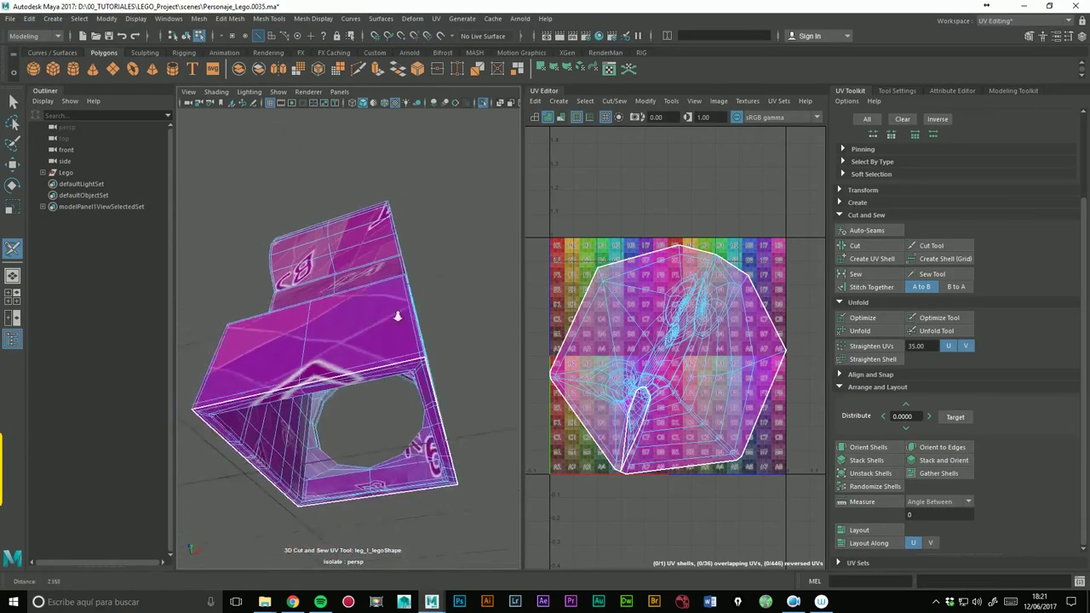
{"action": "scroll", "coordinate": [375, 274], "scroll_direction": "up", "scroll_amount": 5}
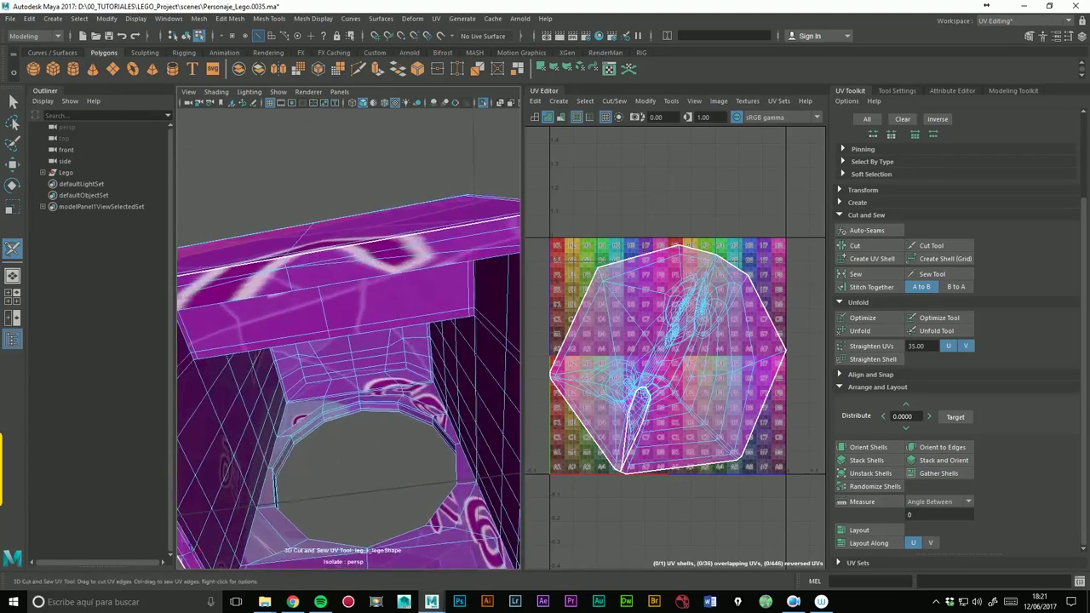
{"action": "scroll", "coordinate": [437, 273], "scroll_direction": "down", "scroll_amount": 5}
{"action": "mouse_move", "coordinate": [366, 255]}
{"action": "left_mouse_down", "text": "alt"}
{"action": "mouse_move", "coordinate": [377, 326]}
{"action": "mouse_move", "coordinate": [323, 345]}
{"action": "left_mouse_up", "text": "alt"}
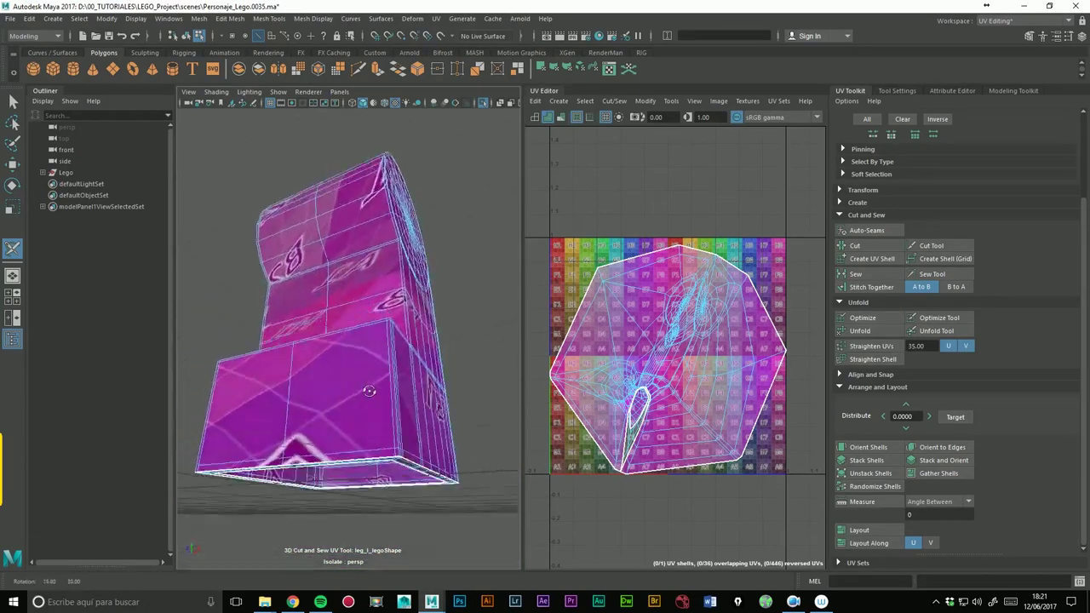
{"action": "scroll", "coordinate": [341, 345], "scroll_direction": "up", "scroll_amount": 3}
{"action": "scroll", "coordinate": [398, 351], "scroll_direction": "up", "scroll_amount": 2}
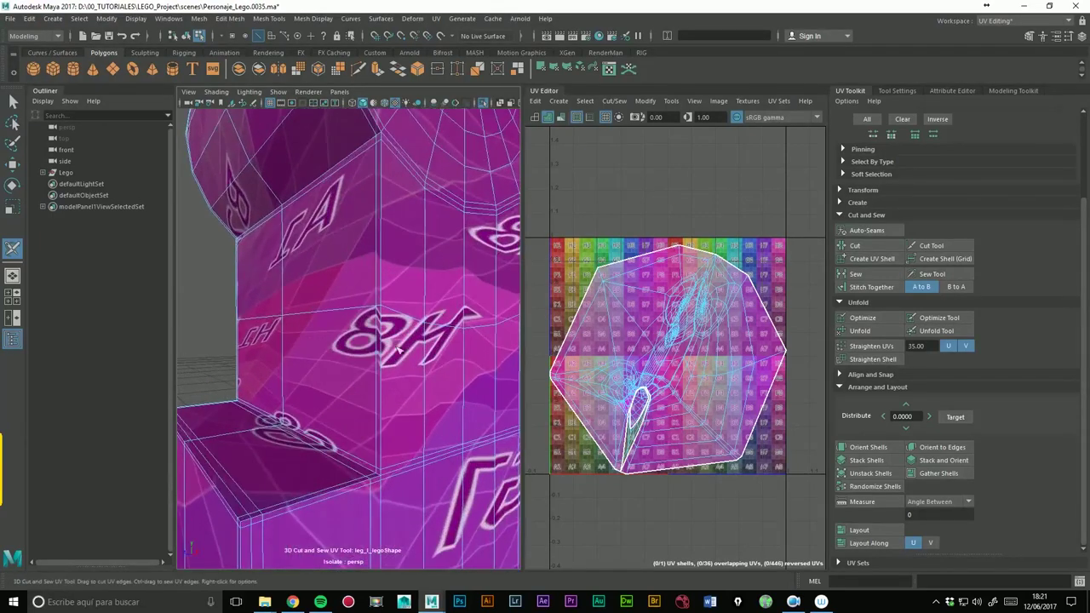
- Try cutting the side panel's vertical seam, undo it, and re-inspect the leg's rounded top
{"action": "left_click", "coordinate": [383, 382]}
{"action": "key", "text": "ctrl+z"}
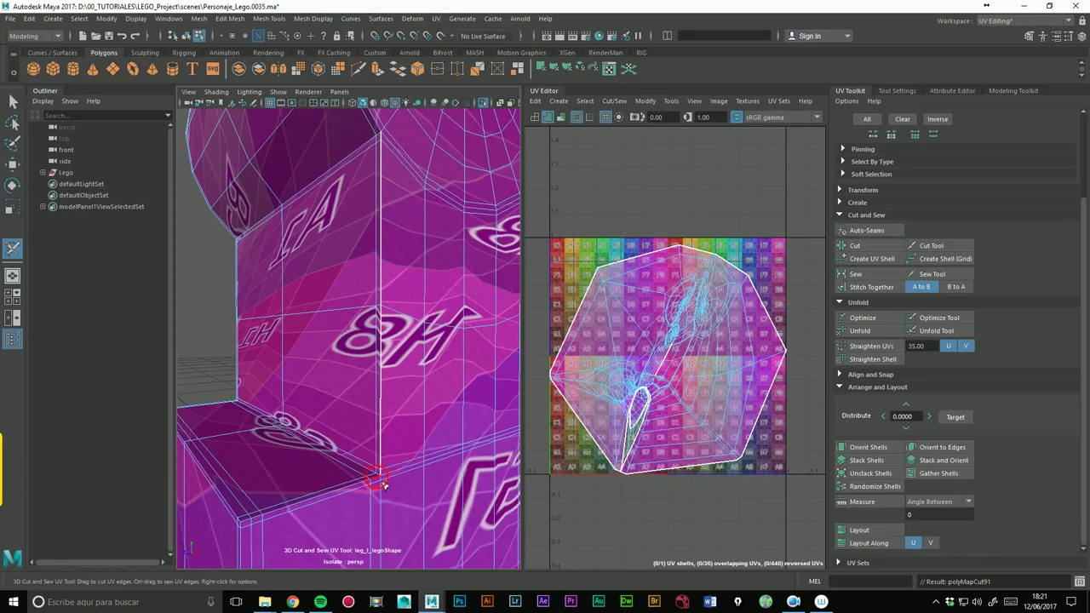
{"action": "scroll", "coordinate": [383, 426], "scroll_direction": "down", "scroll_amount": 3}
{"action": "mouse_move", "coordinate": [358, 383]}
{"action": "left_mouse_down", "text": "alt"}
{"action": "mouse_move", "coordinate": [329, 349]}
{"action": "mouse_move", "coordinate": [375, 388]}
{"action": "left_mouse_up", "text": "alt"}
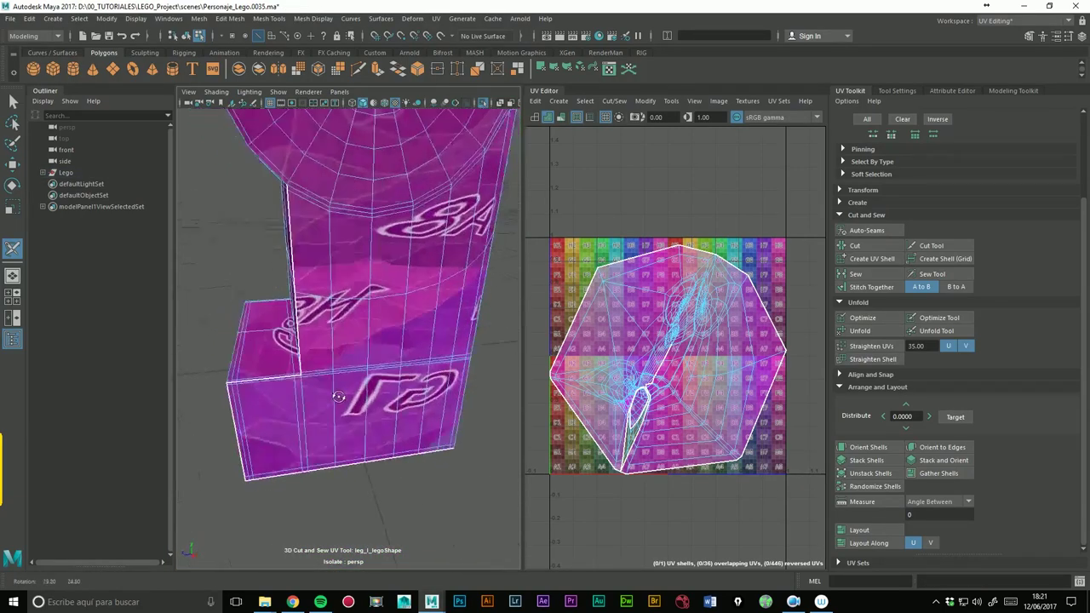
{"action": "scroll", "coordinate": [376, 388], "scroll_direction": "up", "scroll_amount": 3}
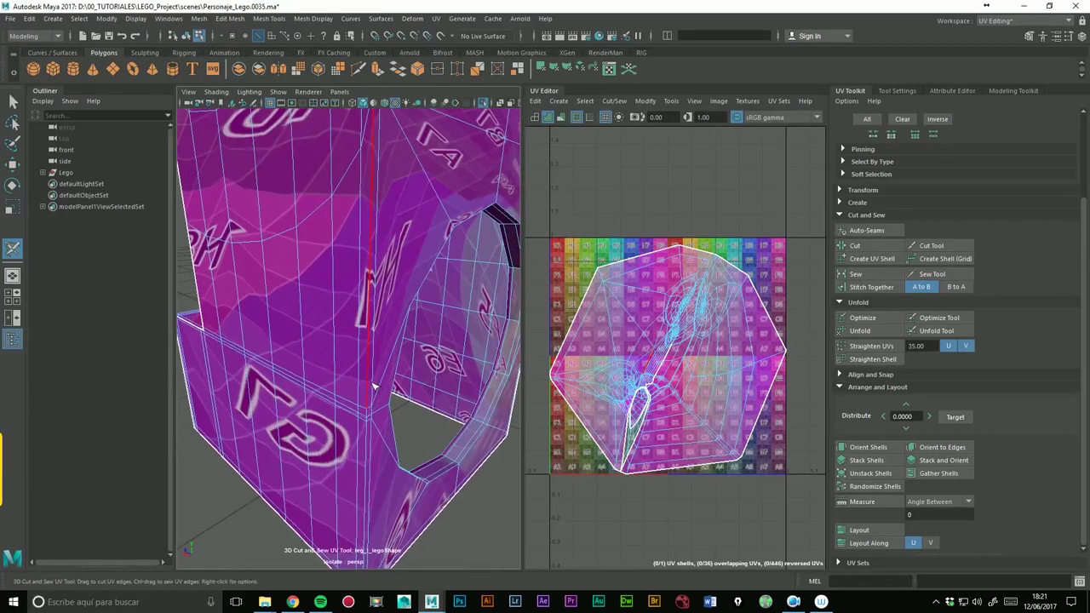
{"action": "mouse_move", "coordinate": [402, 372]}
{"action": "left_mouse_down", "text": "alt"}
{"action": "mouse_move", "coordinate": [491, 338]}
{"action": "mouse_move", "coordinate": [426, 340]}
{"action": "left_mouse_up", "text": "alt"}
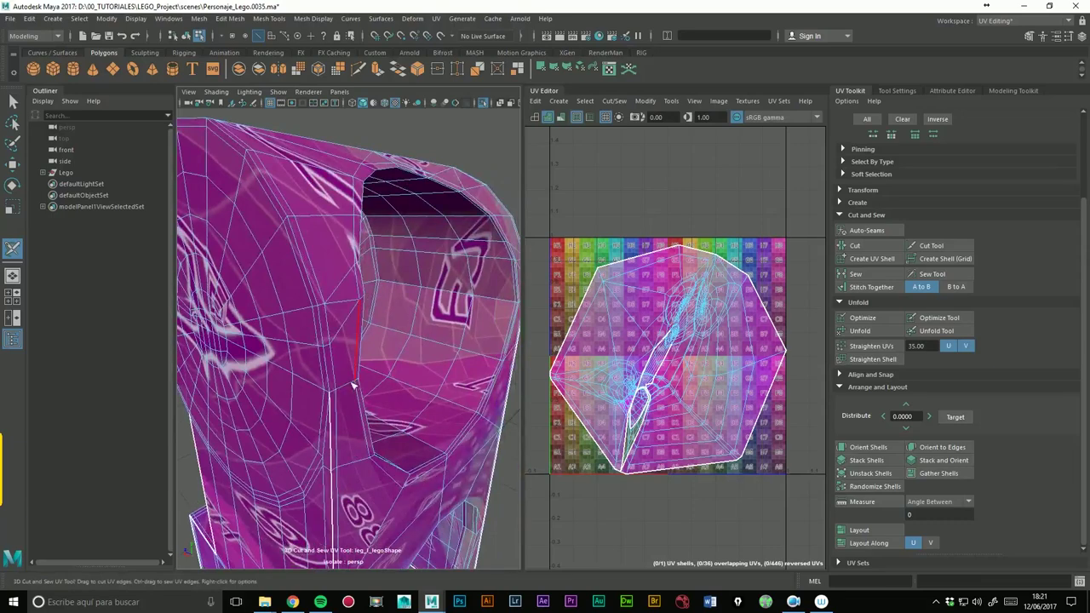
{"action": "mouse_move", "coordinate": [333, 384]}
{"action": "left_mouse_down", "text": "alt"}
{"action": "mouse_move", "coordinate": [375, 323]}
{"action": "mouse_move", "coordinate": [473, 375]}
{"action": "mouse_move", "coordinate": [363, 423]}
{"action": "left_mouse_up", "text": "alt"}
{"action": "scroll", "coordinate": [375, 324], "scroll_direction": "down", "scroll_amount": 5}
{"action": "scroll", "coordinate": [363, 423], "scroll_direction": "up", "scroll_amount": 3}
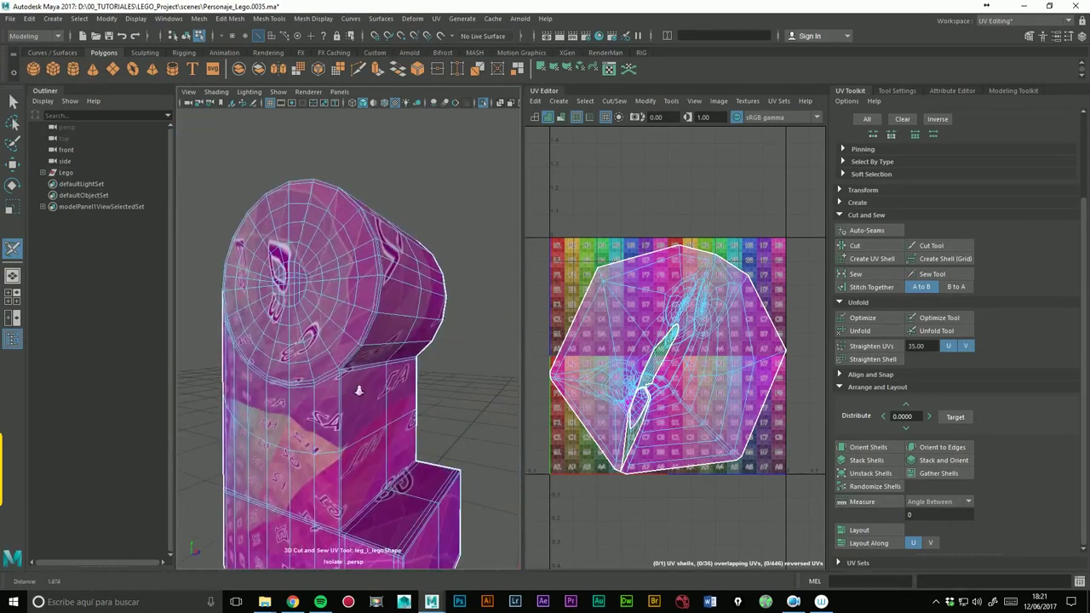
{"action": "scroll", "coordinate": [363, 423], "scroll_direction": "up", "scroll_amount": 5}
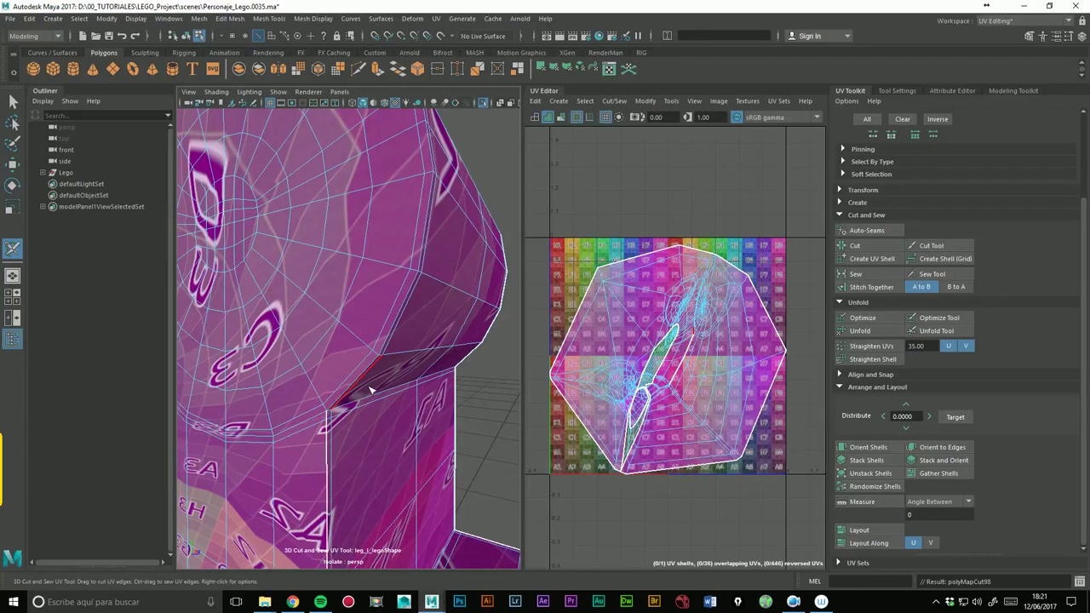
{"action": "scroll", "coordinate": [417, 326], "scroll_direction": "down", "scroll_amount": 5}
- Cut a seam at the cylinder end so the cylinder part separates
{"action": "left_click_drag", "start_coordinate": [377, 360], "coordinate": [306, 350], "text": "alt"}
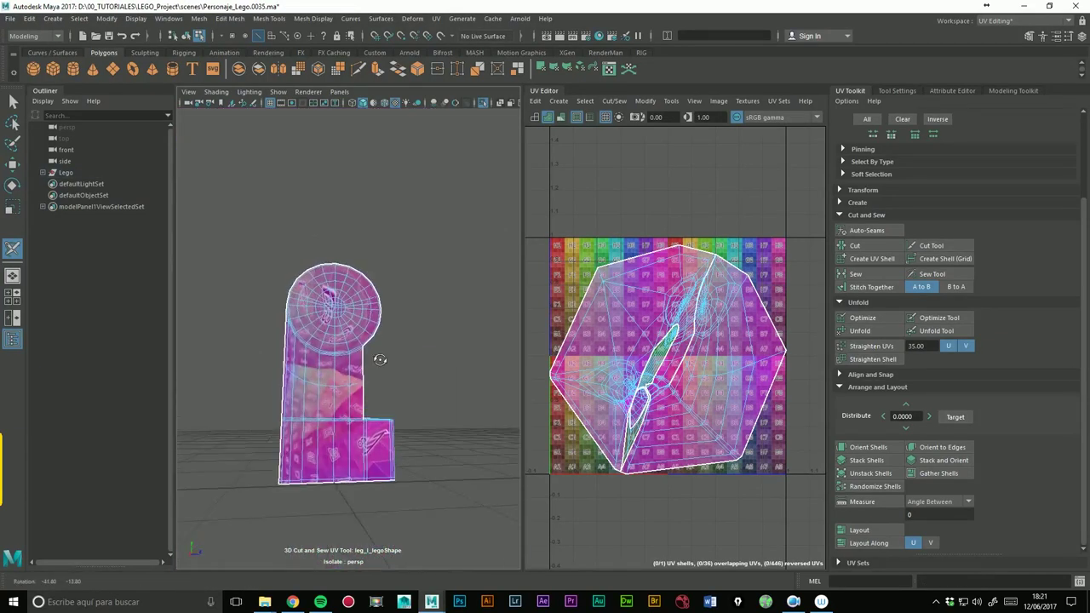
{"action": "scroll", "coordinate": [418, 333], "scroll_direction": "up", "scroll_amount": 5}
{"action": "scroll", "coordinate": [363, 428], "scroll_direction": "up", "scroll_amount": 3}
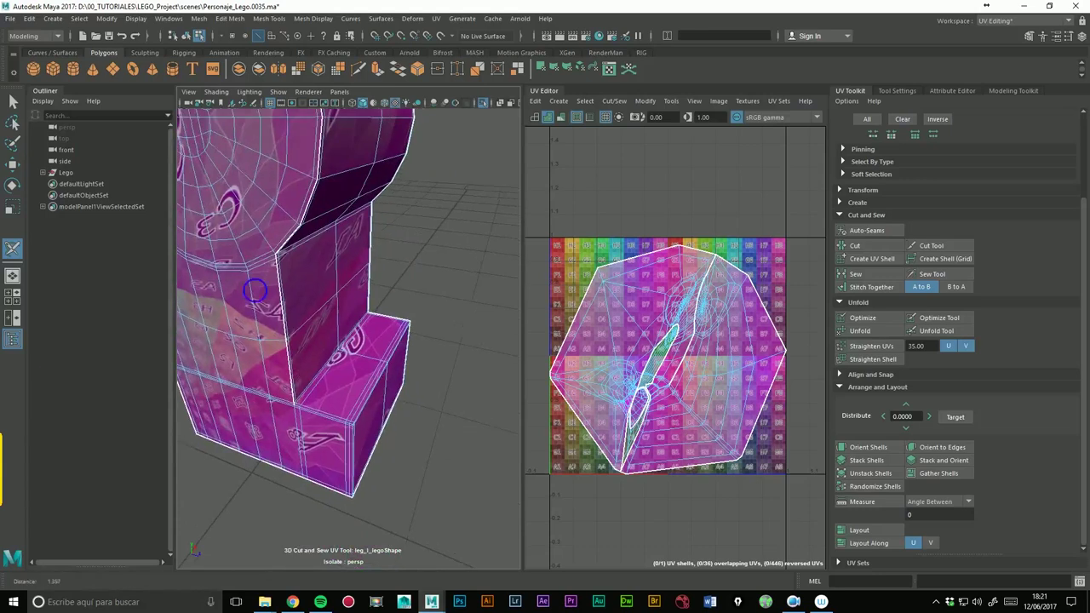
{"action": "scroll", "coordinate": [330, 511], "scroll_direction": "up", "scroll_amount": 3}
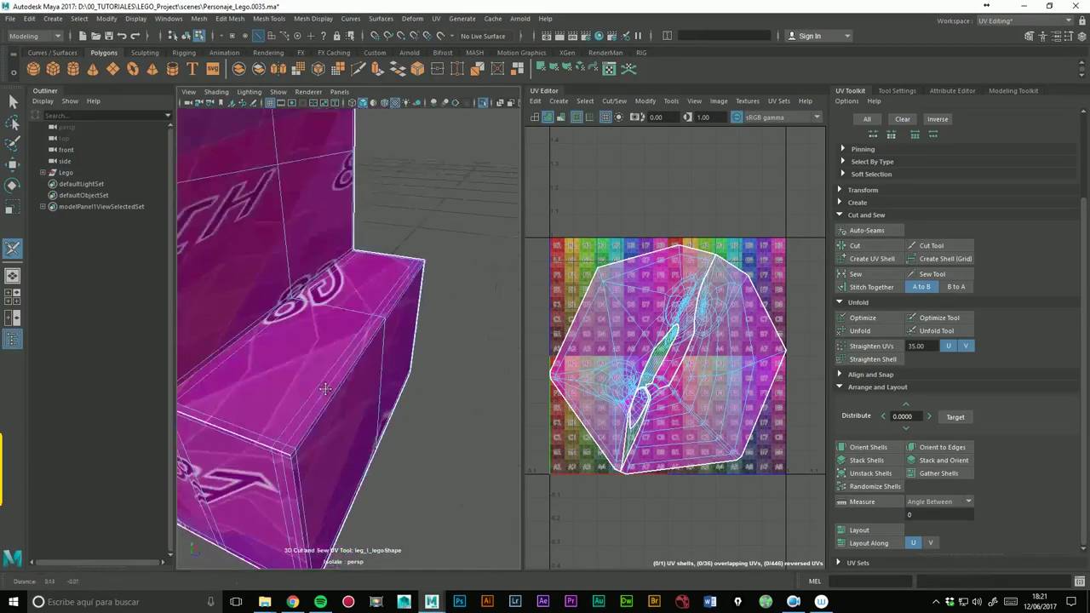
{"action": "left_click_drag", "start_coordinate": [304, 546], "coordinate": [342, 314], "text": "alt"}
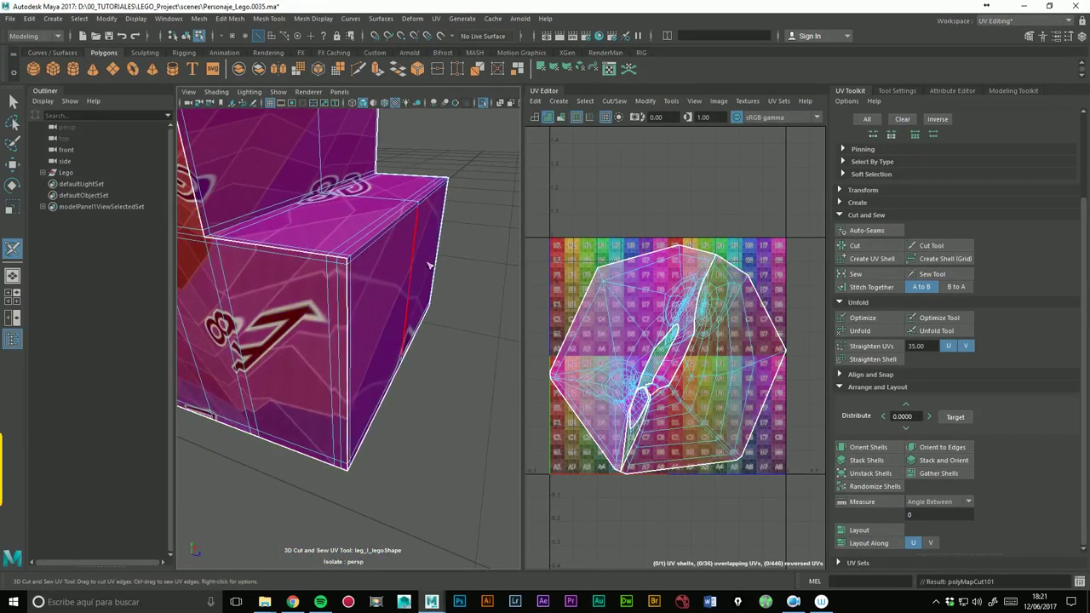
{"action": "scroll", "coordinate": [349, 310], "scroll_direction": "down", "scroll_amount": 5}
{"action": "mouse_move", "coordinate": [345, 313]}
{"action": "left_mouse_down", "text": "alt"}
{"action": "mouse_move", "coordinate": [336, 308]}
{"action": "mouse_move", "coordinate": [437, 311]}
{"action": "mouse_move", "coordinate": [409, 271]}
{"action": "left_mouse_up", "text": "alt"}
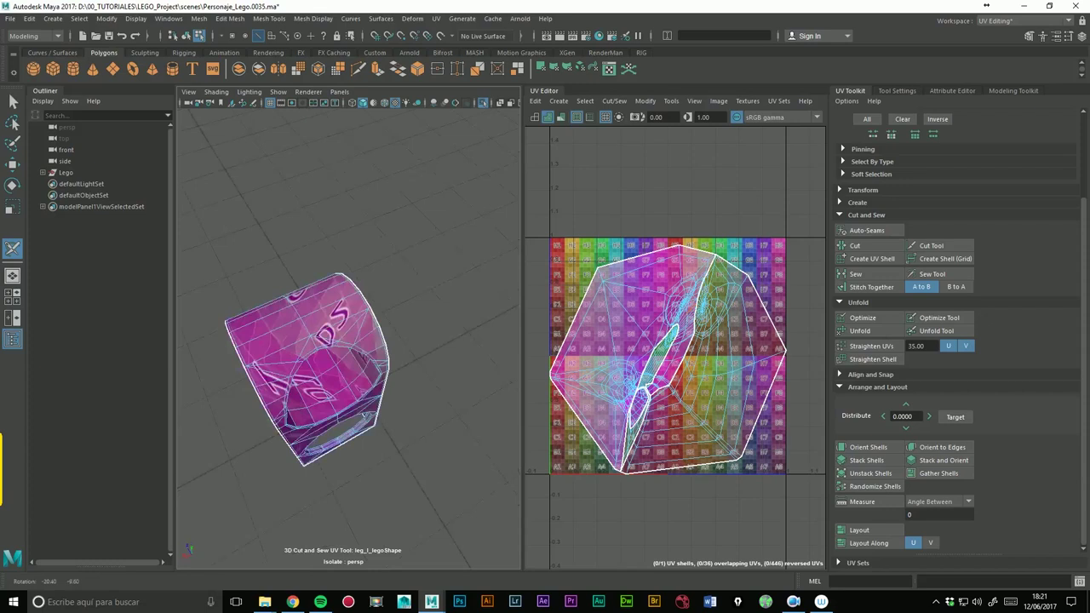
{"action": "left_click_drag", "start_coordinate": [314, 335], "coordinate": [328, 286], "text": "alt"}
{"action": "left_click_drag", "start_coordinate": [346, 339], "coordinate": [356, 339]}
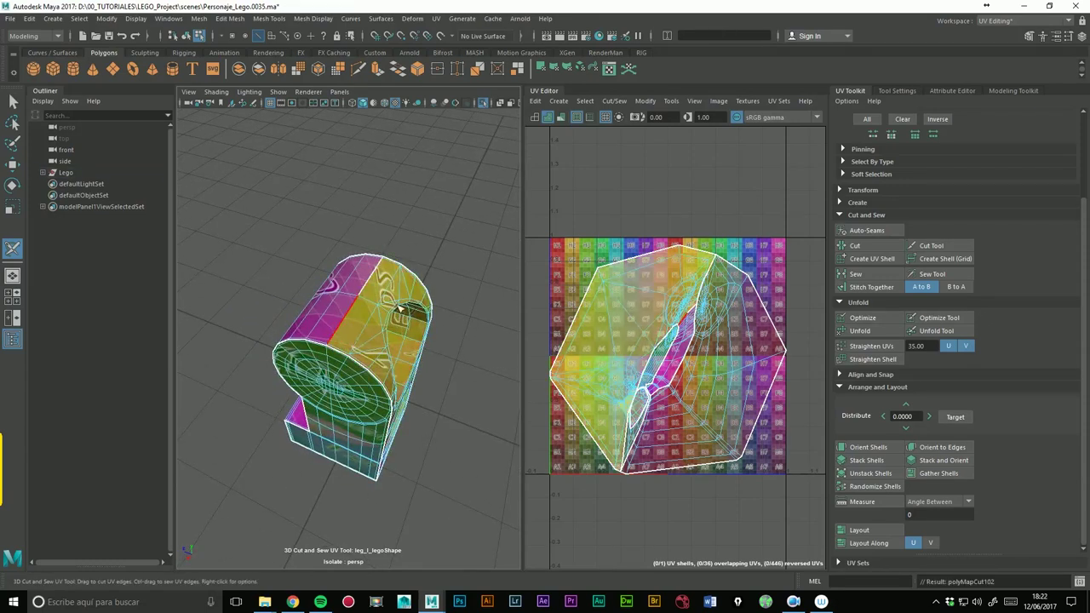
- Frame the leg and cut a UV edge on its box section
{"action": "mouse_move", "coordinate": [431, 289]}
{"action": "left_mouse_down", "text": "alt"}
{"action": "mouse_move", "coordinate": [466, 261]}
{"action": "mouse_move", "coordinate": [375, 388]}
{"action": "left_mouse_up", "text": "alt"}
{"action": "key", "text": "f"}
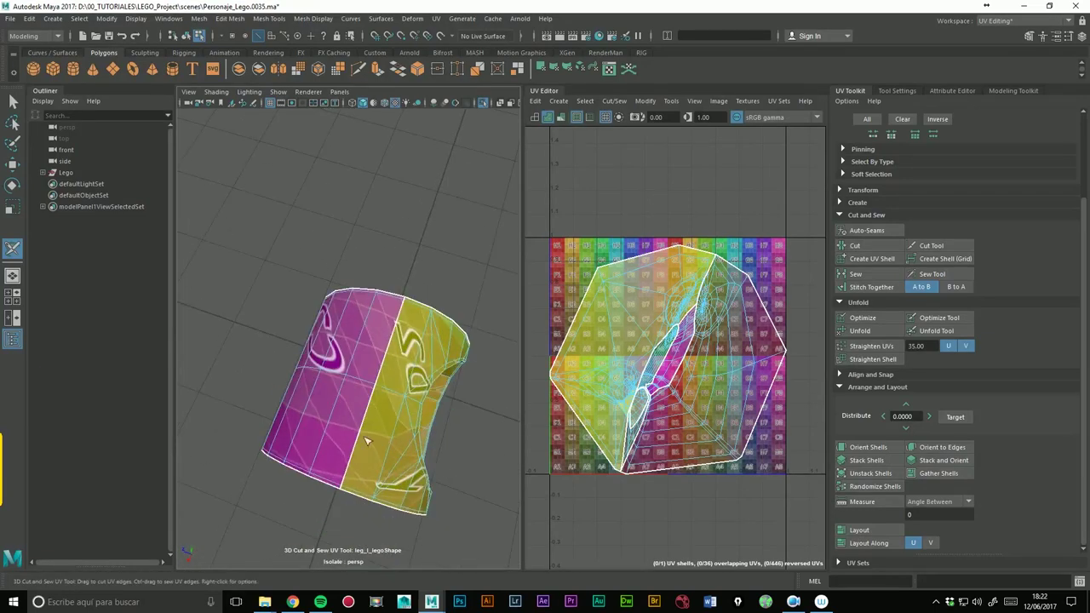
{"action": "left_click_drag", "start_coordinate": [368, 441], "coordinate": [388, 341], "text": "alt"}
{"action": "right_click_drag", "start_coordinate": [387, 341], "coordinate": [397, 282], "text": "alt"}
{"action": "mouse_move", "coordinate": [396, 282]}
{"action": "left_mouse_down", "text": "alt"}
{"action": "mouse_move", "coordinate": [358, 247]}
{"action": "mouse_move", "coordinate": [337, 246]}
{"action": "mouse_move", "coordinate": [340, 256]}
{"action": "left_mouse_up", "text": "alt"}
{"action": "left_click", "coordinate": [333, 240]}
- Cut around the cylinder end cap so it becomes its own UV shell
{"action": "mouse_move", "coordinate": [341, 256]}
{"action": "right_mouse_down", "text": "alt"}
{"action": "mouse_move", "coordinate": [330, 247]}
{"action": "mouse_move", "coordinate": [287, 271]}
{"action": "right_mouse_up", "text": "alt"}
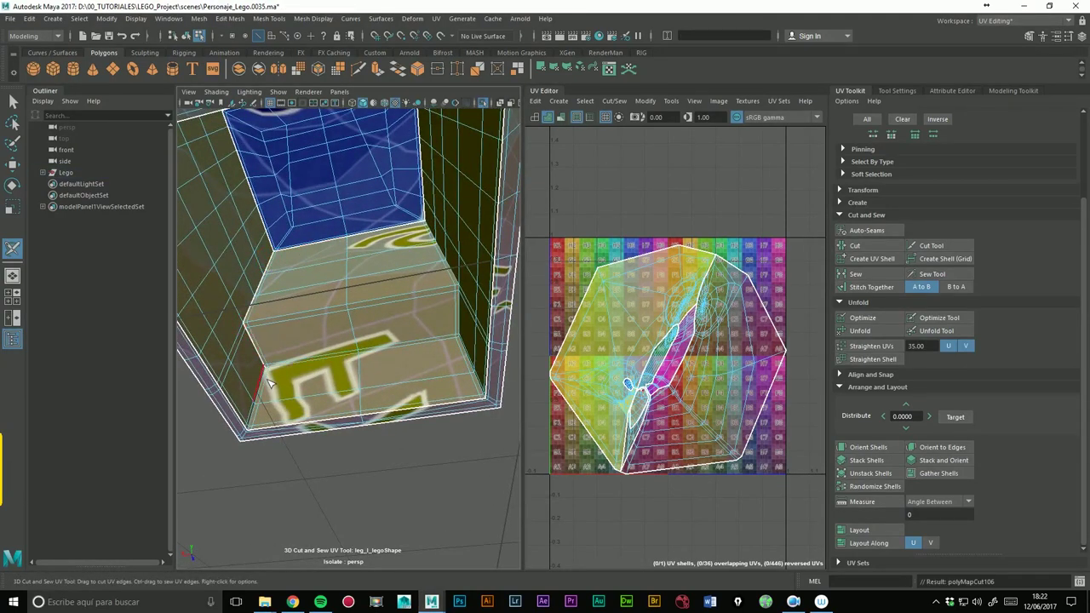
{"action": "left_click_drag", "start_coordinate": [391, 271], "coordinate": [353, 280], "text": "alt"}
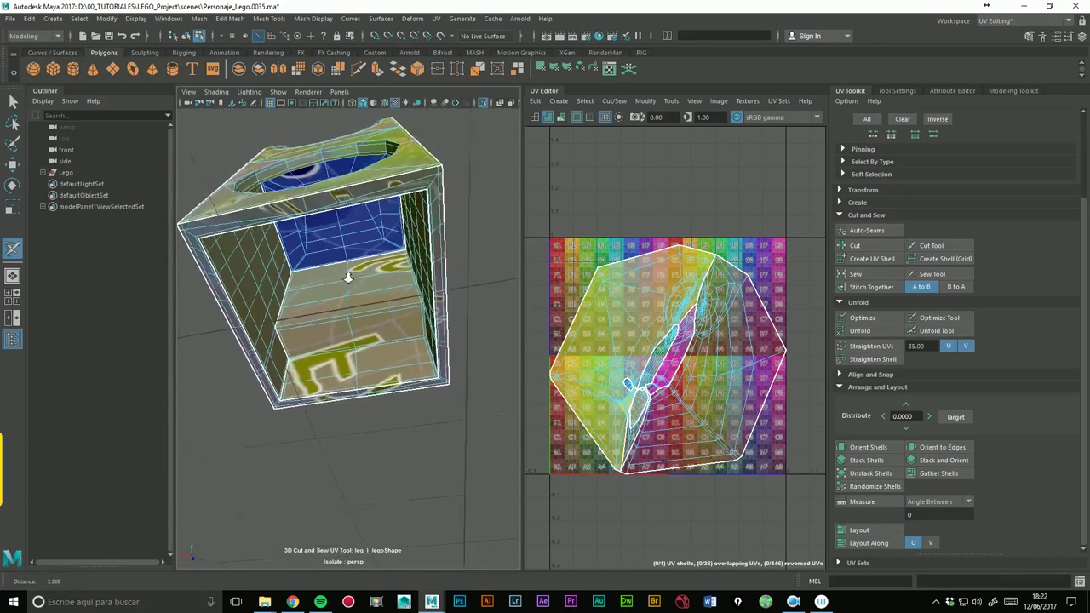
{"action": "right_click_drag", "start_coordinate": [372, 275], "coordinate": [383, 273], "text": "alt"}
{"action": "scroll", "coordinate": [383, 272], "scroll_direction": "down", "scroll_amount": 2}
{"action": "scroll", "coordinate": [377, 268], "scroll_direction": "down", "scroll_amount": 2}
{"action": "scroll", "coordinate": [382, 272], "scroll_direction": "down", "scroll_amount": 2}
{"action": "mouse_move", "coordinate": [372, 275]}
{"action": "left_mouse_down", "text": "alt"}
{"action": "mouse_move", "coordinate": [328, 245]}
{"action": "mouse_move", "coordinate": [312, 275]}
{"action": "left_mouse_up", "text": "alt"}
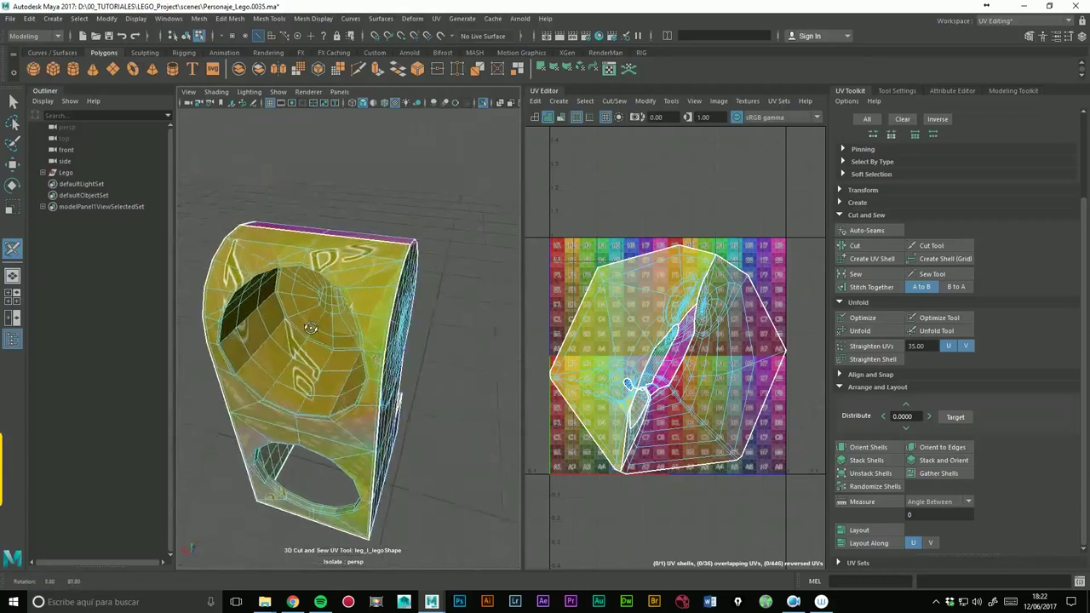
{"action": "scroll", "coordinate": [377, 236], "scroll_direction": "up", "scroll_amount": 3}
{"action": "left_click_drag", "start_coordinate": [378, 236], "coordinate": [313, 340], "text": "alt"}
{"action": "left_click", "coordinate": [306, 347]}
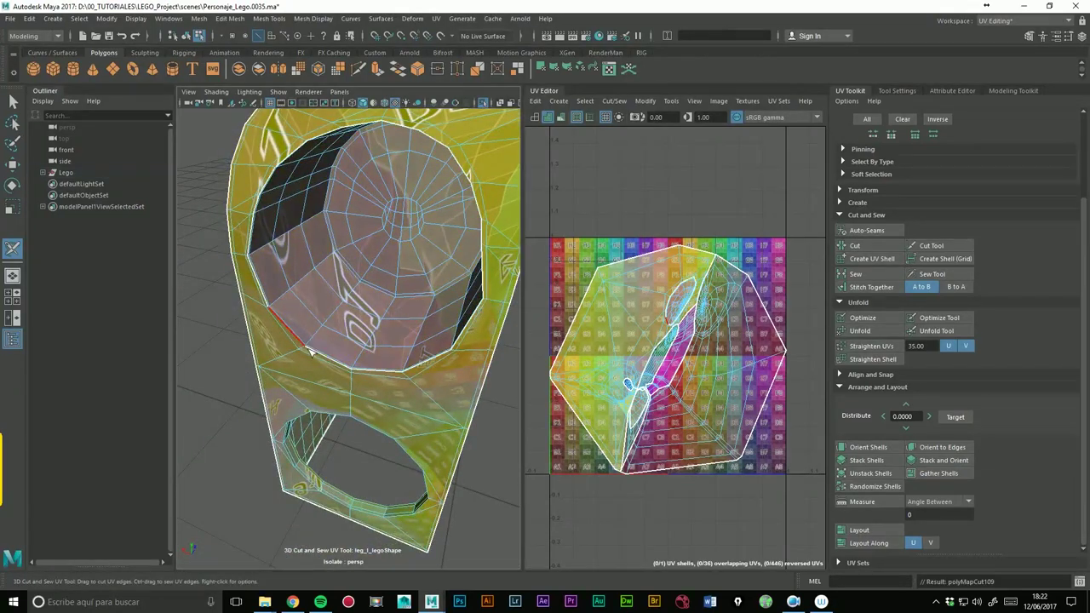
{"action": "left_click", "coordinate": [394, 298]}
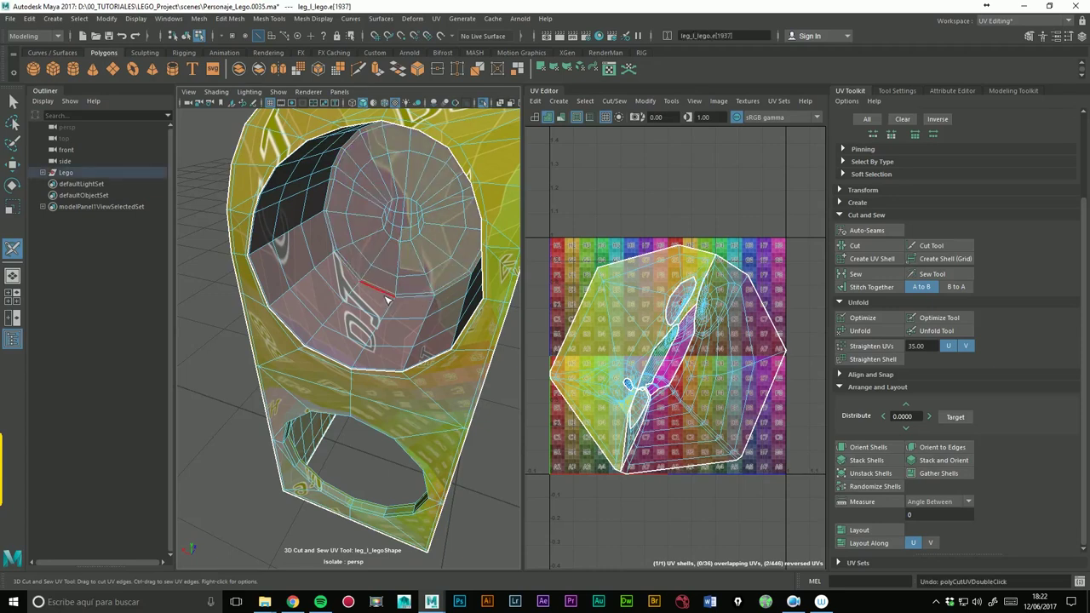
- Cut the leg's inner bottom edge into a new shell
{"action": "mouse_move", "coordinate": [405, 298]}
{"action": "left_mouse_down", "text": "alt"}
{"action": "mouse_move", "coordinate": [375, 300]}
{"action": "mouse_move", "coordinate": [331, 133]}
{"action": "left_mouse_up", "text": "alt"}
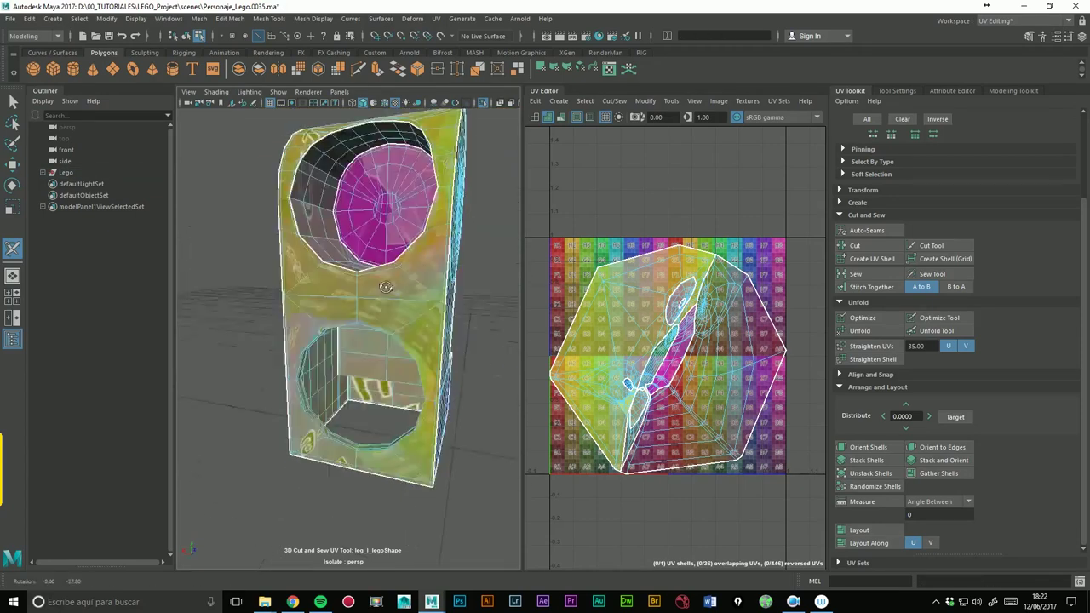
{"action": "left_click_drag", "start_coordinate": [373, 147], "coordinate": [356, 223], "text": "alt"}
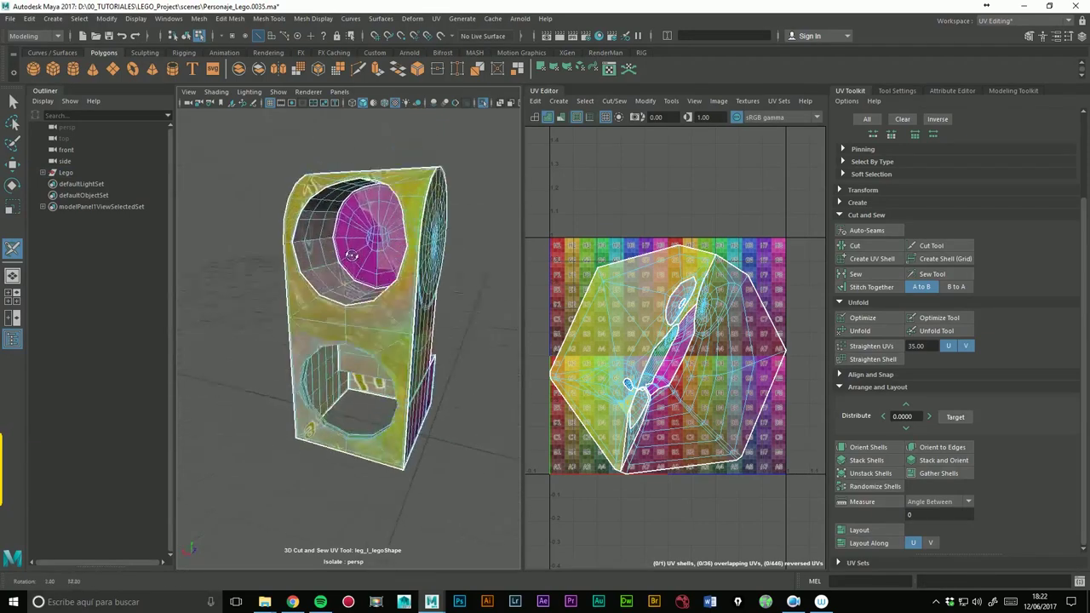
{"action": "mouse_move", "coordinate": [356, 222]}
{"action": "left_mouse_down", "text": "alt"}
{"action": "mouse_move", "coordinate": [489, 271]}
{"action": "mouse_move", "coordinate": [389, 276]}
{"action": "left_mouse_up", "text": "alt"}
{"action": "scroll", "coordinate": [490, 271], "scroll_direction": "up", "scroll_amount": 10}
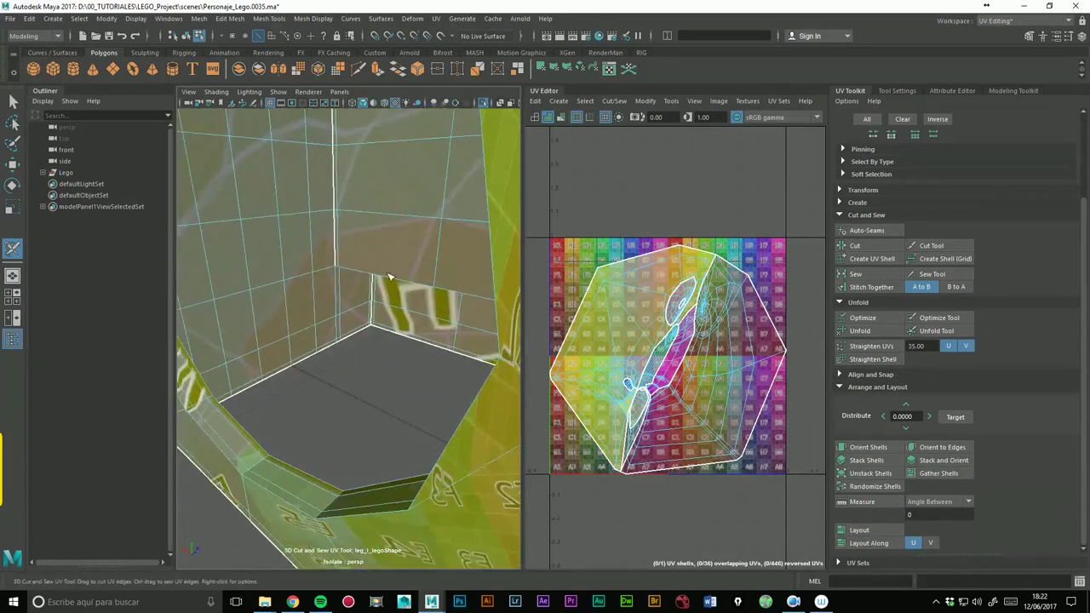
{"action": "left_click", "coordinate": [264, 493]}
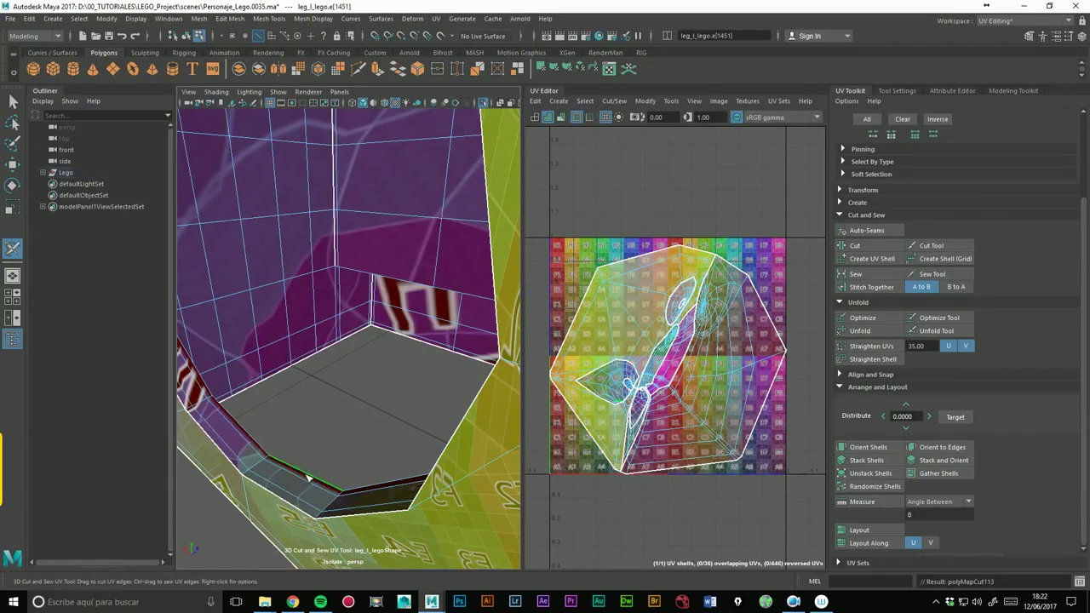
- Switch to the Select UV Tool and select all of the leg's UVs
{"action": "left_click_drag", "start_coordinate": [309, 377], "coordinate": [400, 383], "text": "alt"}
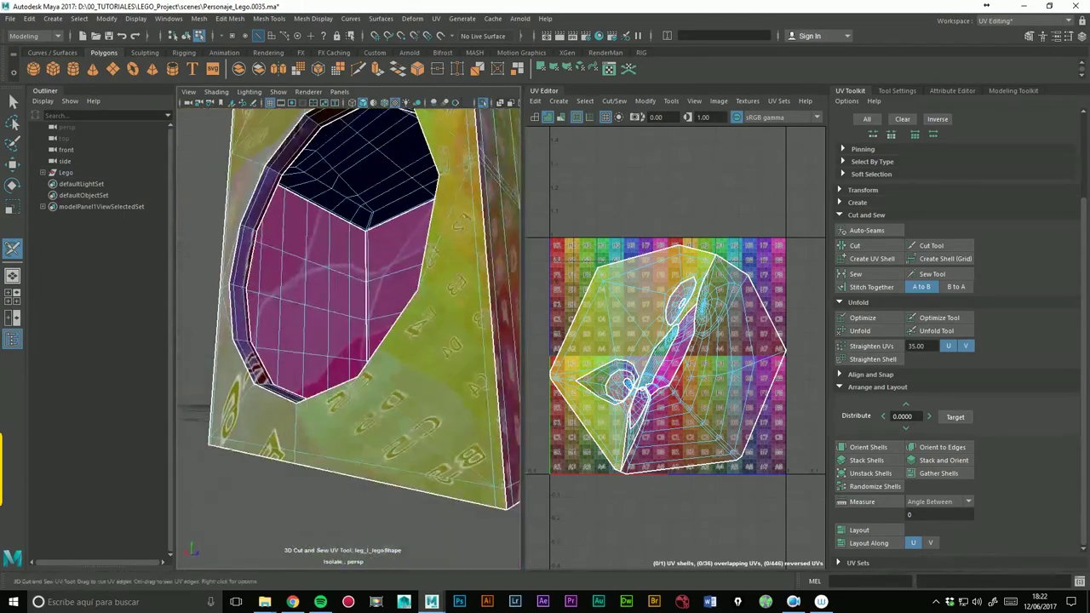
{"action": "left_click_drag", "start_coordinate": [365, 178], "coordinate": [400, 256], "text": "alt"}
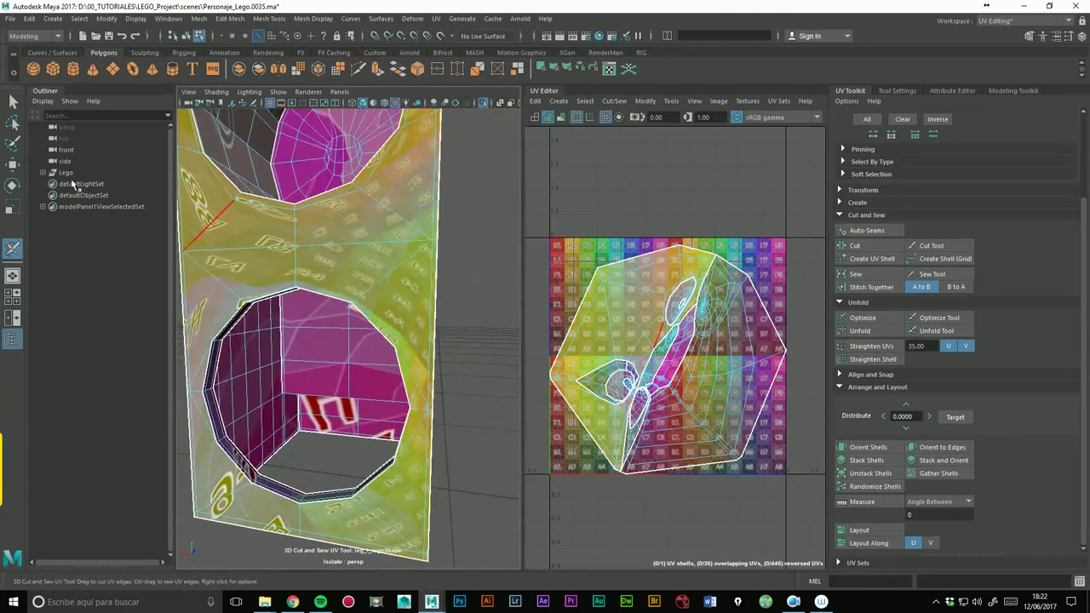
{"action": "key", "text": "q"}
{"action": "left_click_drag", "start_coordinate": [537, 183], "coordinate": [812, 520]}
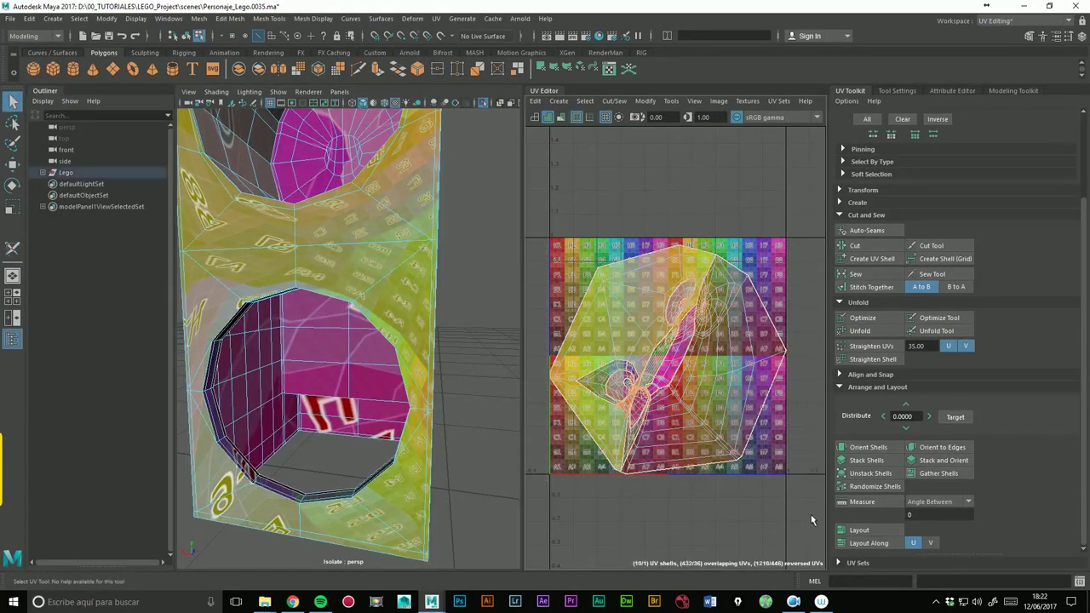
- Unfold the leg's UVs with Unfold in the UV Toolkit
{"action": "left_click", "coordinate": [861, 330]}
{"action": "scroll", "coordinate": [354, 337], "scroll_direction": "down", "scroll_amount": 3}
{"action": "mouse_move", "coordinate": [354, 338]}
{"action": "left_mouse_down", "text": "alt"}
{"action": "mouse_move", "coordinate": [387, 375]}
{"action": "mouse_move", "coordinate": [361, 377]}
{"action": "mouse_move", "coordinate": [305, 235]}
{"action": "left_mouse_up", "text": "alt"}
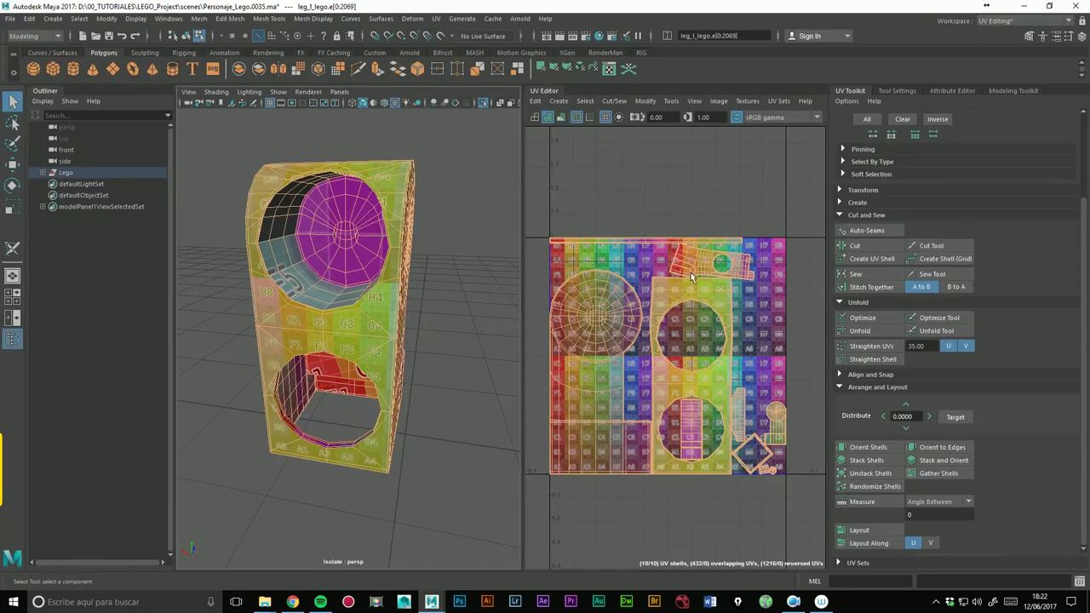
{"action": "mouse_move", "coordinate": [433, 275]}
{"action": "left_mouse_down", "text": "alt"}
{"action": "mouse_move", "coordinate": [393, 265]}
{"action": "mouse_move", "coordinate": [316, 340]}
{"action": "mouse_move", "coordinate": [170, 341]}
{"action": "mouse_move", "coordinate": [225, 319]}
{"action": "left_mouse_up", "text": "alt"}
{"action": "scroll", "coordinate": [393, 265], "scroll_direction": "up", "scroll_amount": 3}
{"action": "mouse_move", "coordinate": [442, 308]}
{"action": "left_mouse_down", "text": "alt"}
{"action": "mouse_move", "coordinate": [460, 290]}
{"action": "mouse_move", "coordinate": [436, 275]}
{"action": "mouse_move", "coordinate": [499, 267]}
{"action": "left_mouse_up", "text": "alt"}
{"action": "scroll", "coordinate": [616, 283], "scroll_direction": "up", "scroll_amount": 1}
{"action": "scroll", "coordinate": [664, 276], "scroll_direction": "up", "scroll_amount": 1}
{"action": "scroll", "coordinate": [717, 236], "scroll_direction": "up", "scroll_amount": 1}
- Switch to UV Shell selection and pick the large round UV shell
{"action": "middle_click_drag", "start_coordinate": [717, 236], "coordinate": [715, 216], "text": "alt"}
{"action": "right_click", "coordinate": [633, 290]}
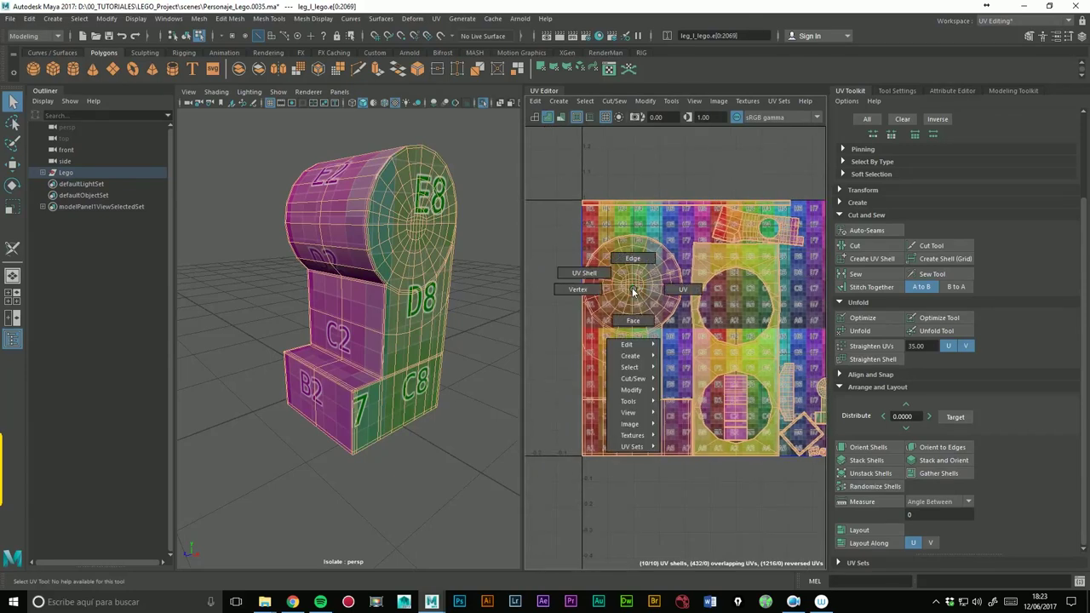
{"action": "left_click", "coordinate": [684, 290]}
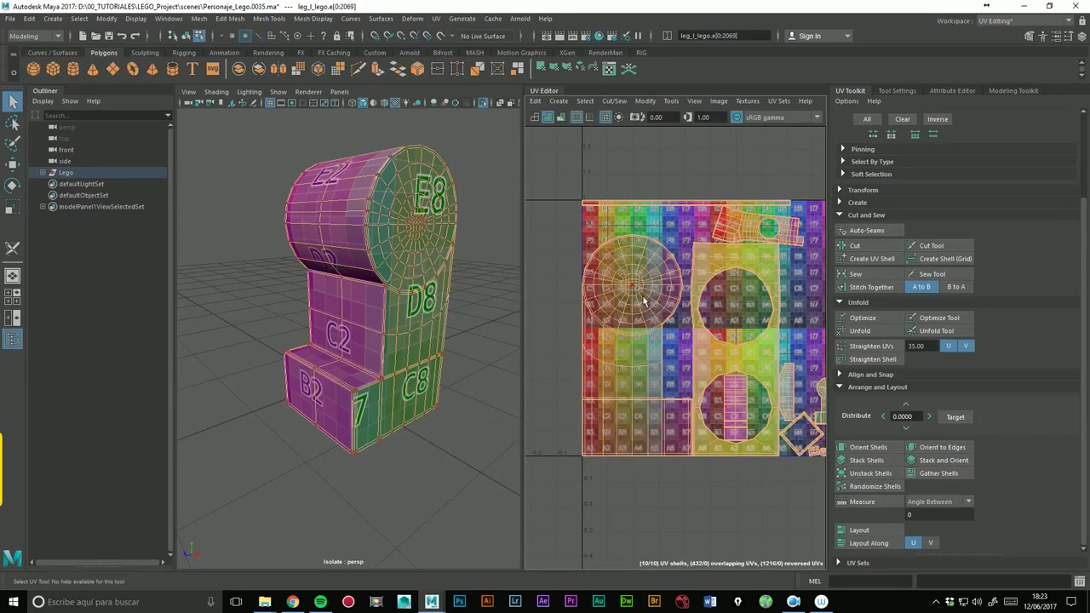
{"action": "scroll", "coordinate": [1075, 223], "scroll_direction": "up", "scroll_amount": 5}
{"action": "left_click", "coordinate": [956, 121]}
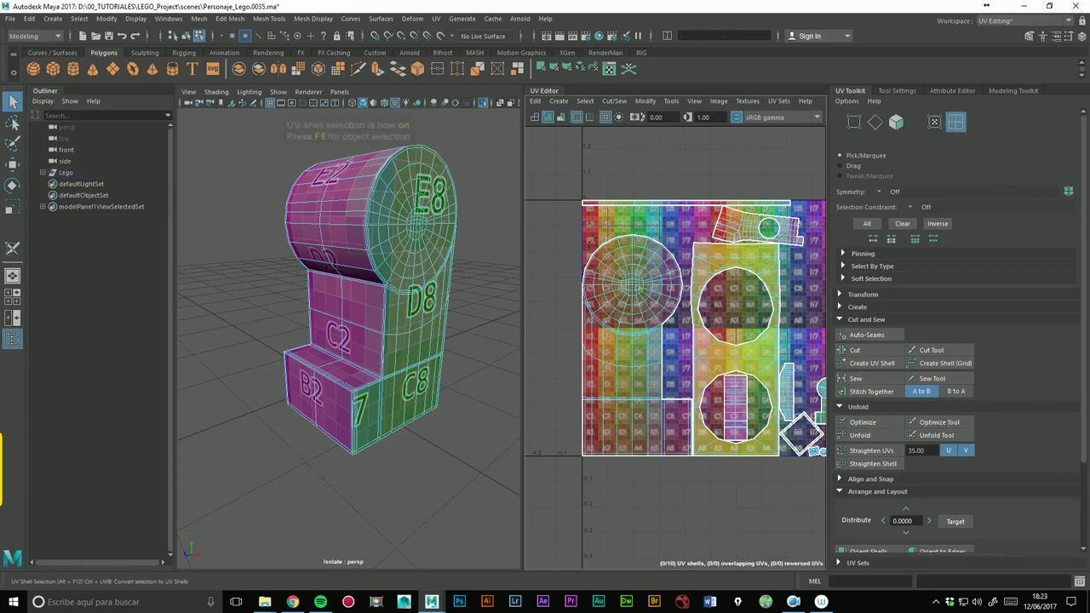
{"action": "left_click", "coordinate": [633, 341]}
{"action": "mouse_move", "coordinate": [375, 368]}
{"action": "left_mouse_down", "text": "alt"}
{"action": "mouse_move", "coordinate": [511, 362]}
{"action": "mouse_move", "coordinate": [487, 315]}
{"action": "left_mouse_up", "text": "alt"}
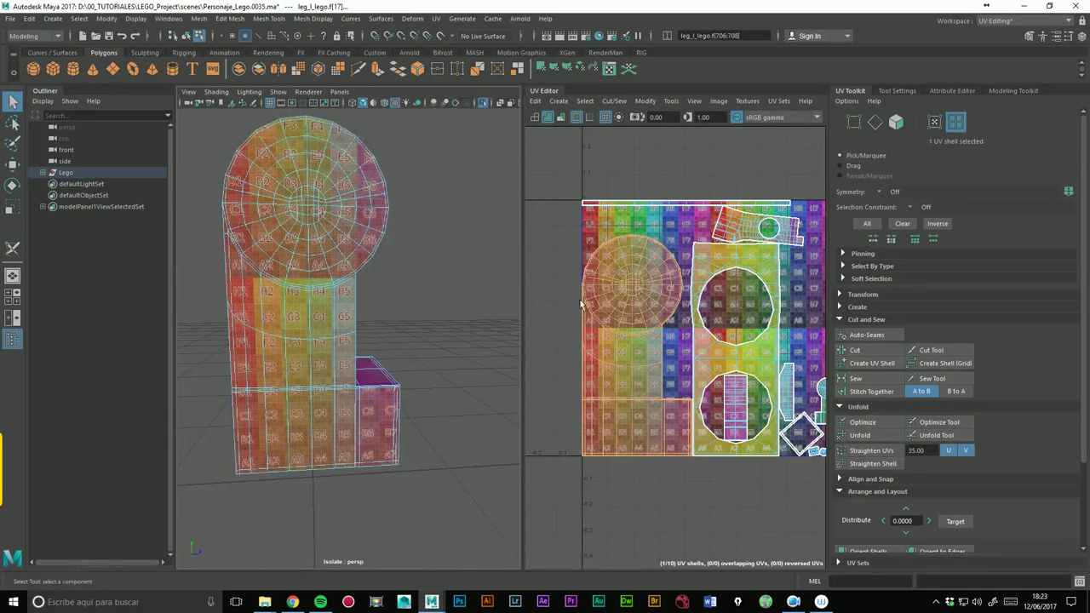
- Select all ten UV shells and move them left off the 0–1 tile
{"action": "scroll", "coordinate": [592, 271], "scroll_direction": "down", "scroll_amount": 2}
{"action": "left_click_drag", "start_coordinate": [809, 426], "coordinate": [587, 204]}
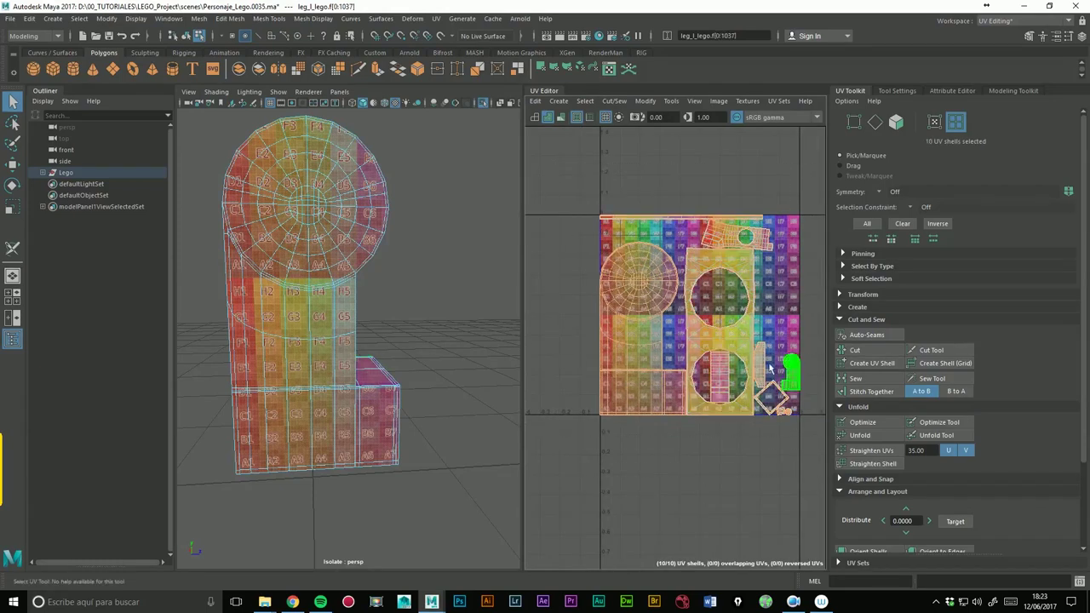
{"action": "scroll", "coordinate": [682, 324], "scroll_direction": "down", "scroll_amount": 2}
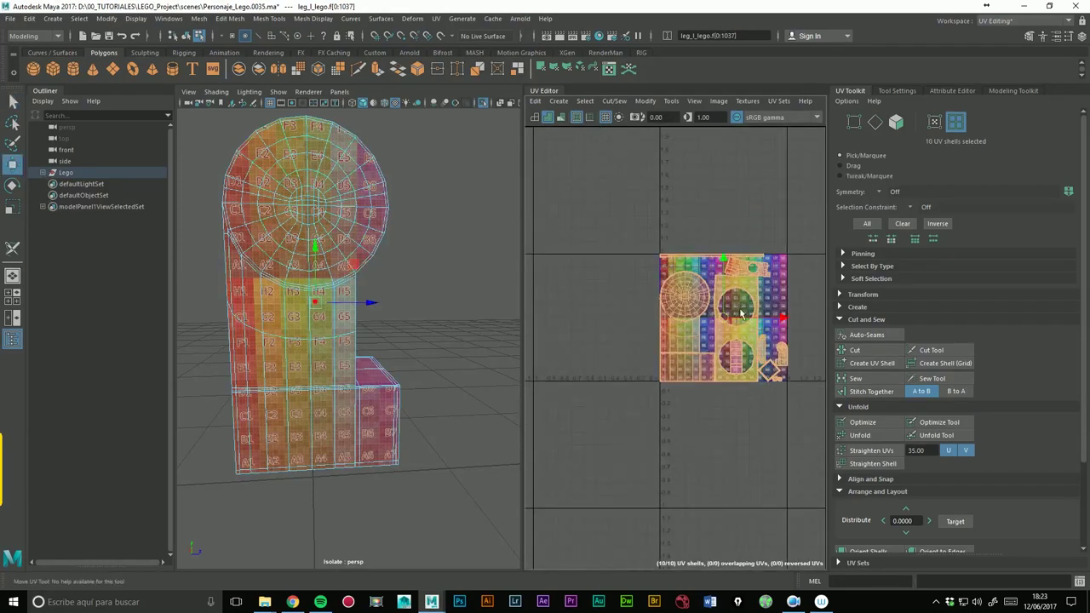
{"action": "left_click_drag", "start_coordinate": [741, 315], "coordinate": [596, 317]}
{"action": "left_click", "coordinate": [633, 366]}
- Move the main round-topped leg shell onto the checker tile and scale it to fit
{"action": "left_click", "coordinate": [631, 354]}
{"action": "left_click_drag", "start_coordinate": [357, 358], "coordinate": [192, 361], "text": "alt"}
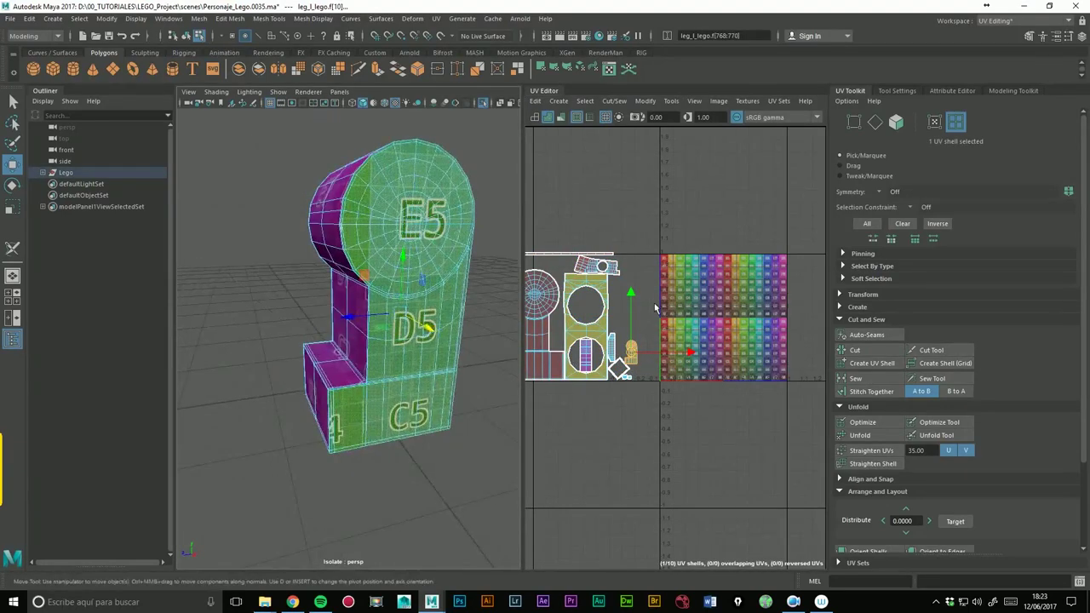
{"action": "left_click_drag", "start_coordinate": [633, 365], "coordinate": [613, 363]}
{"action": "scroll", "coordinate": [608, 361], "scroll_direction": "up", "scroll_amount": 3}
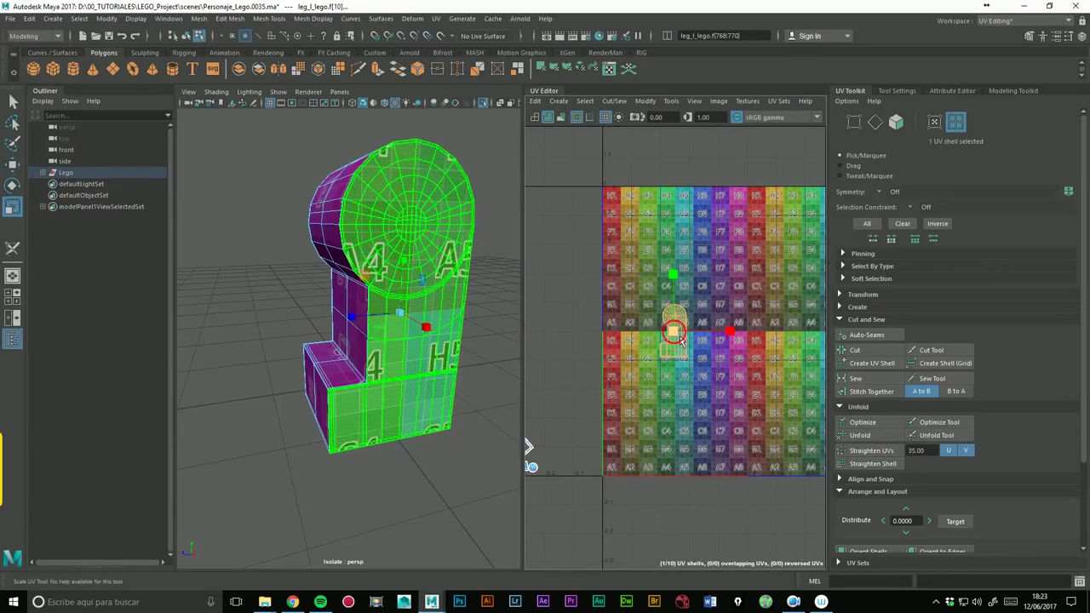
{"action": "left_click_drag", "start_coordinate": [681, 341], "coordinate": [750, 311]}
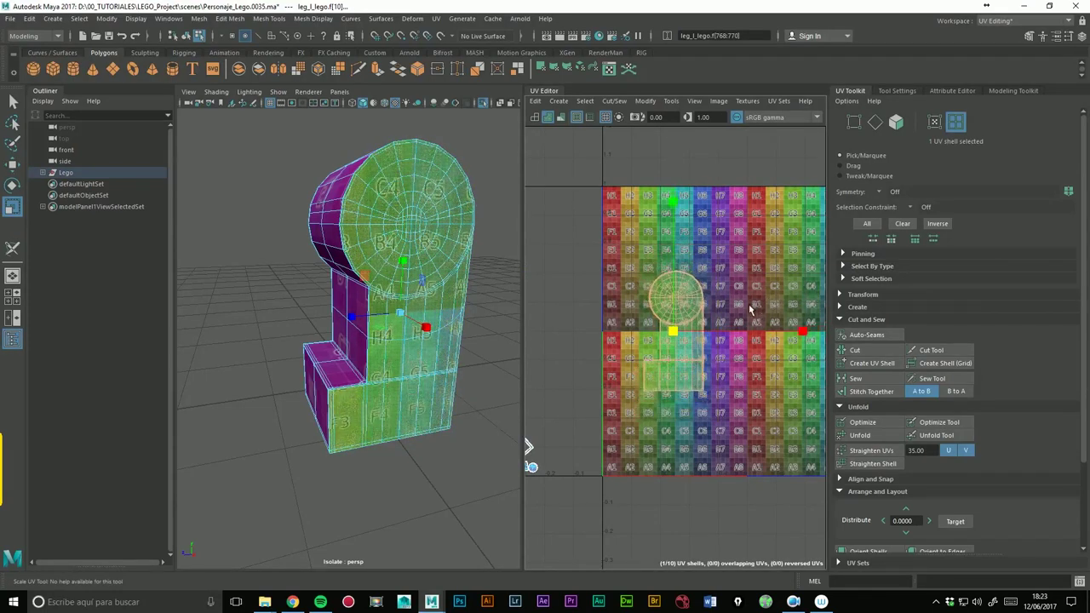
{"action": "key", "text": "ctrl+1"}
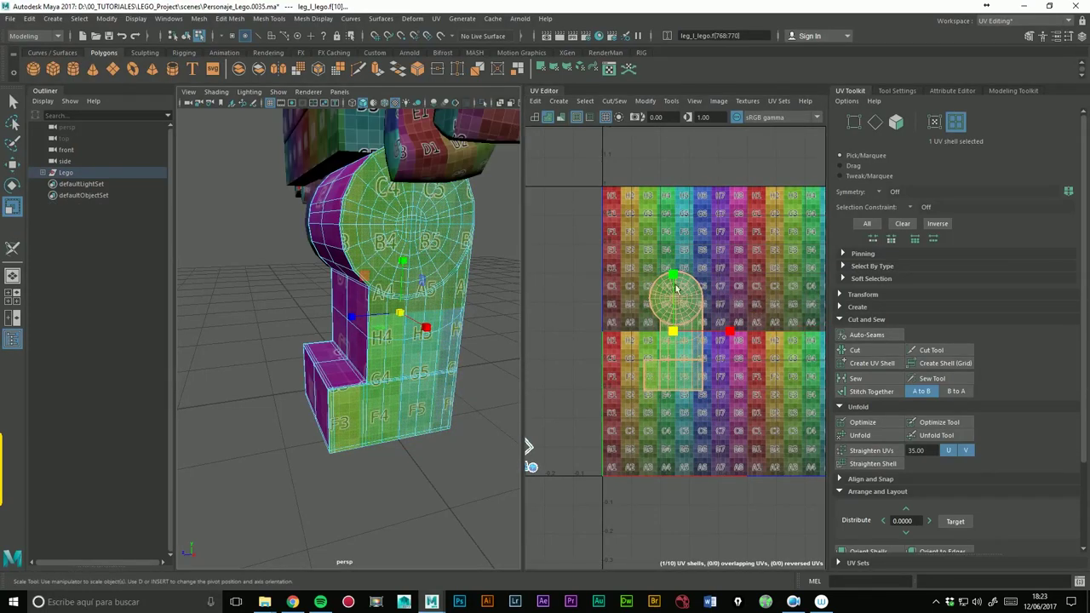
{"action": "left_click_drag", "start_coordinate": [481, 292], "coordinate": [460, 324], "text": "alt"}
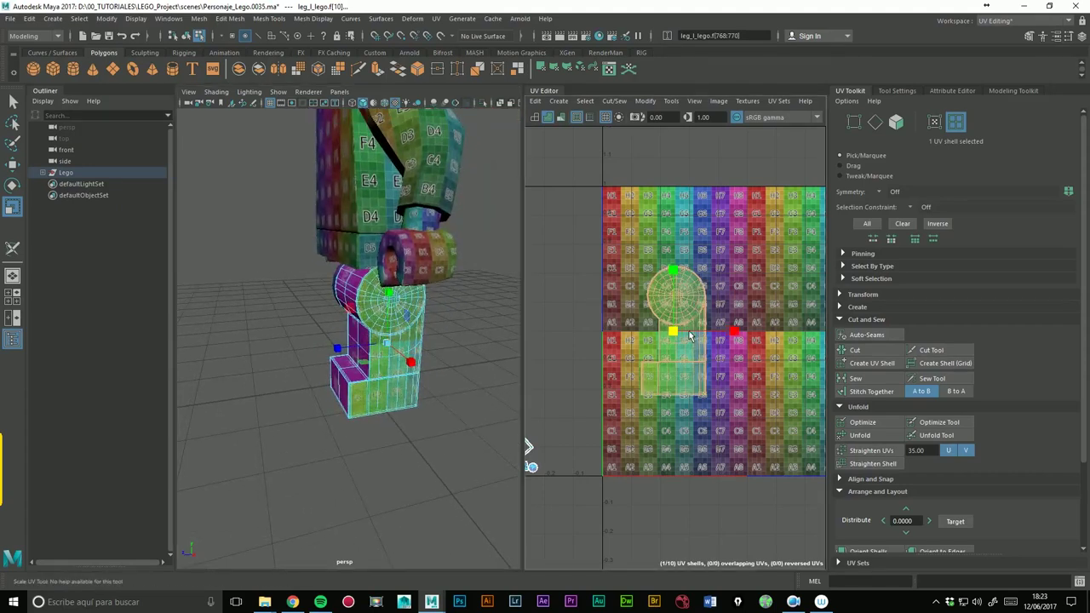
{"action": "left_click_drag", "start_coordinate": [690, 336], "coordinate": [673, 337]}
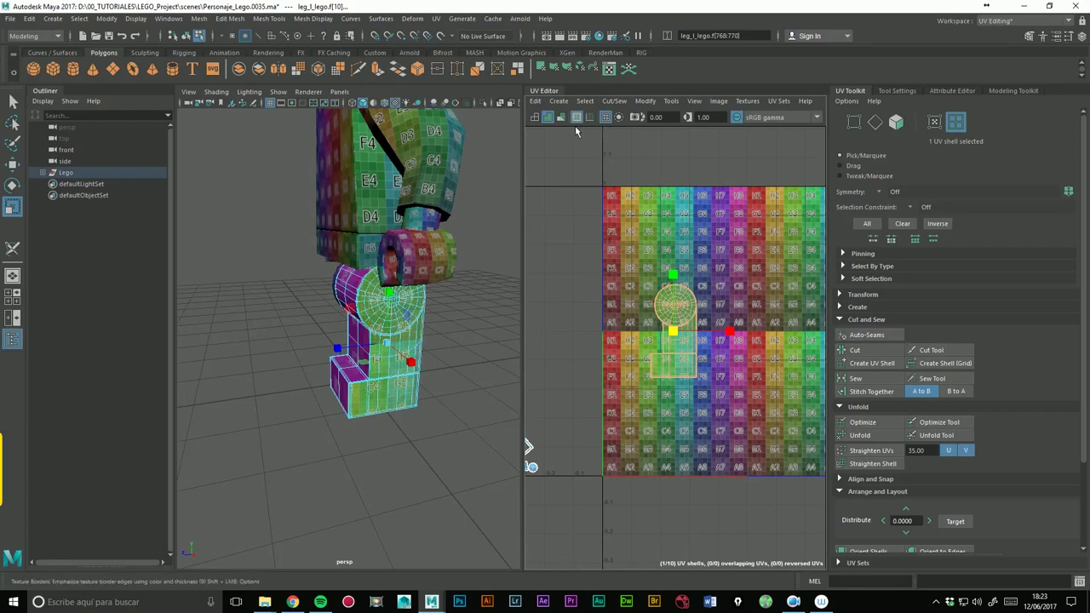
- Toggle isolation of the leg and select the whole leg as an object
{"action": "left_click", "coordinate": [484, 104]}
{"action": "left_click", "coordinate": [484, 104]}
{"action": "right_click_drag", "start_coordinate": [382, 304], "coordinate": [361, 308]}
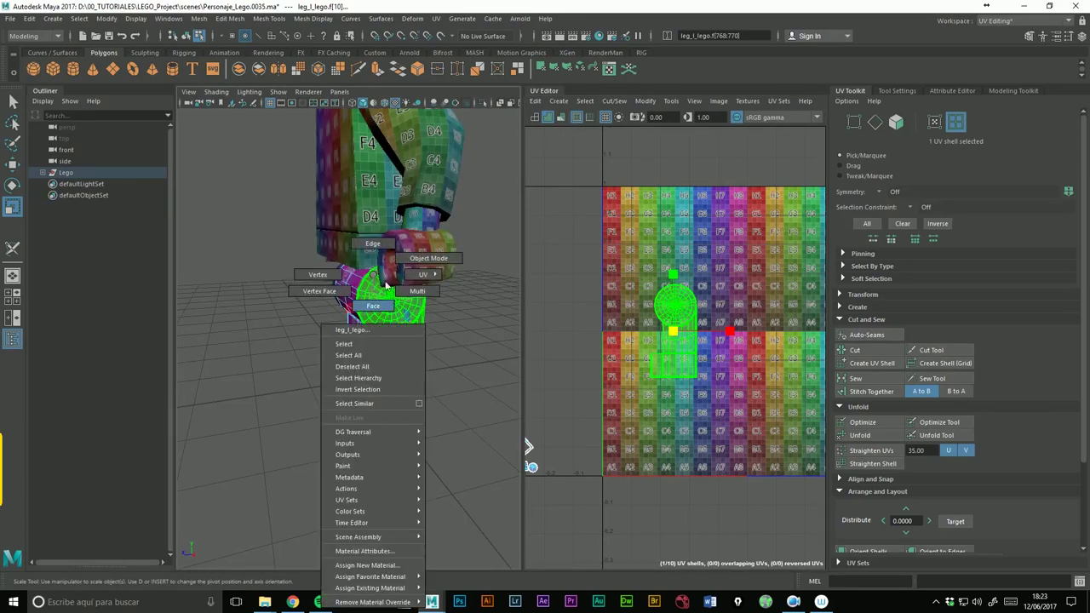
{"action": "left_click", "coordinate": [409, 317]}
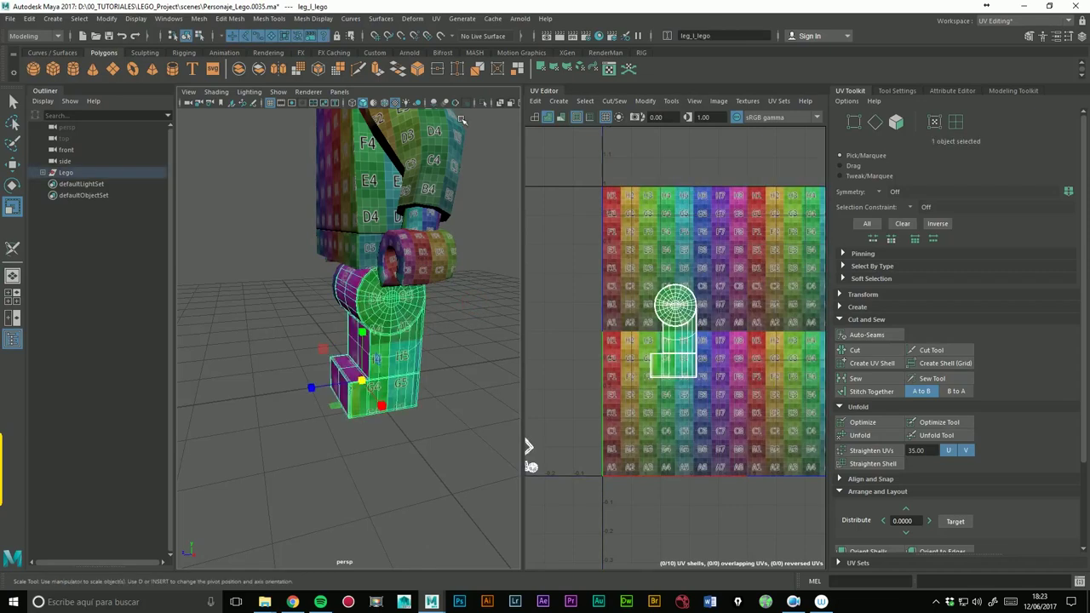
- Isolate the leg in the viewport and frame it
{"action": "left_click", "coordinate": [484, 103]}
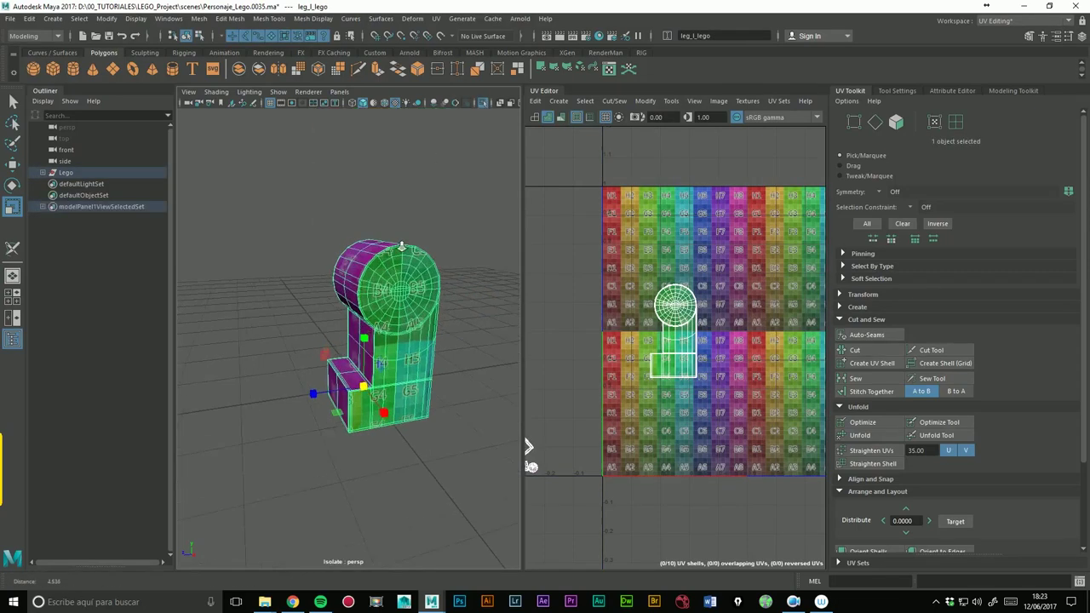
{"action": "key", "text": "f"}
{"action": "scroll", "coordinate": [663, 253], "scroll_direction": "up", "scroll_amount": 3}
{"action": "scroll", "coordinate": [682, 248], "scroll_direction": "up", "scroll_amount": 1}
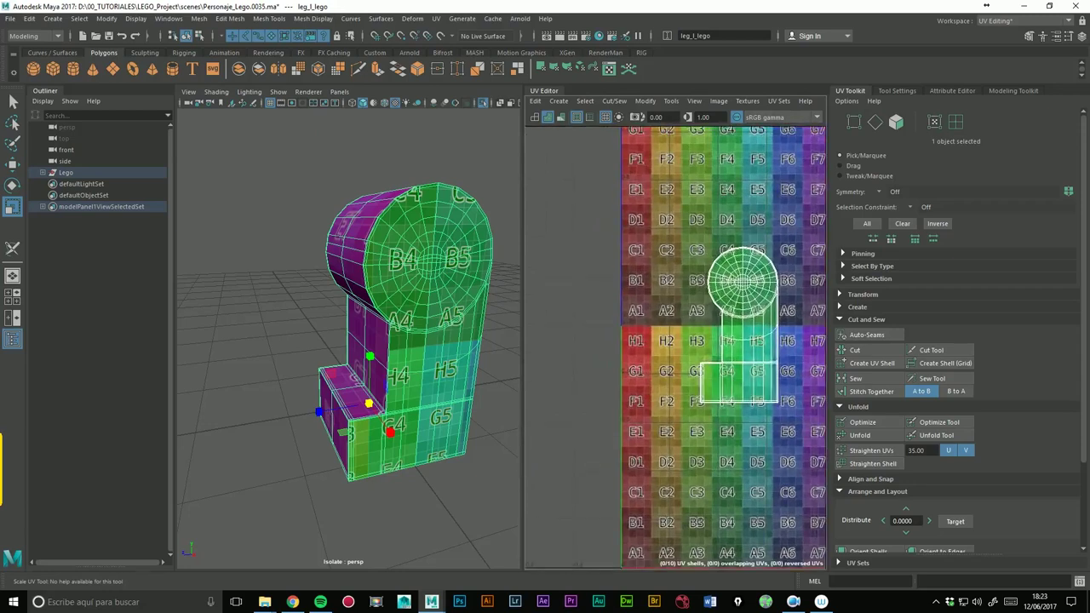
{"action": "scroll", "coordinate": [716, 243], "scroll_direction": "up", "scroll_amount": 2}
{"action": "scroll", "coordinate": [747, 236], "scroll_direction": "up", "scroll_amount": 2}
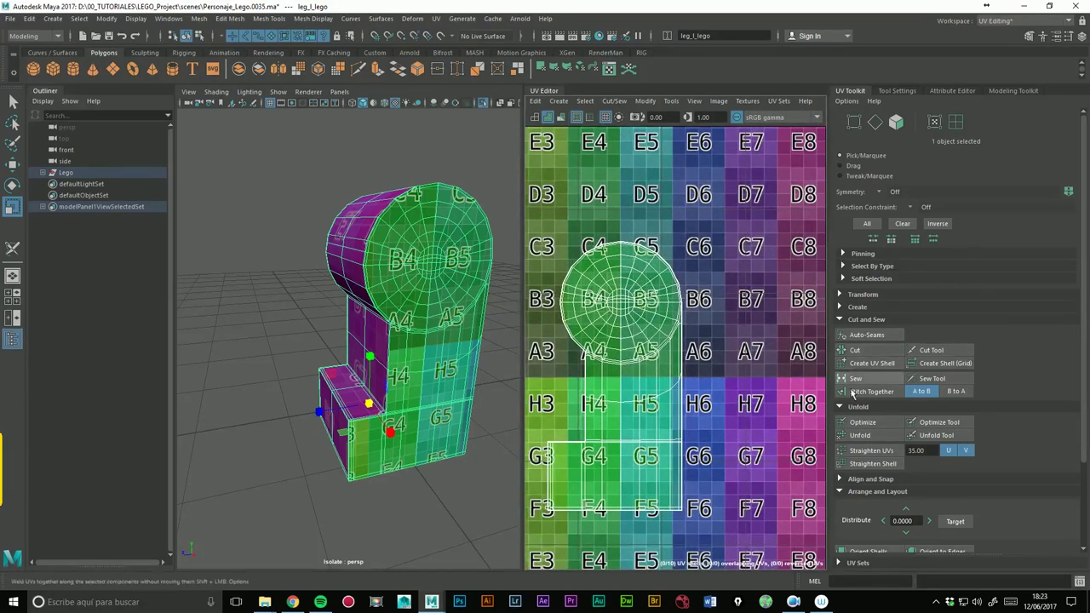
- Select the shared edge and stitch the two-hole shell onto the main shell with Stitch Together set to B to A
{"action": "left_click", "coordinate": [876, 122]}
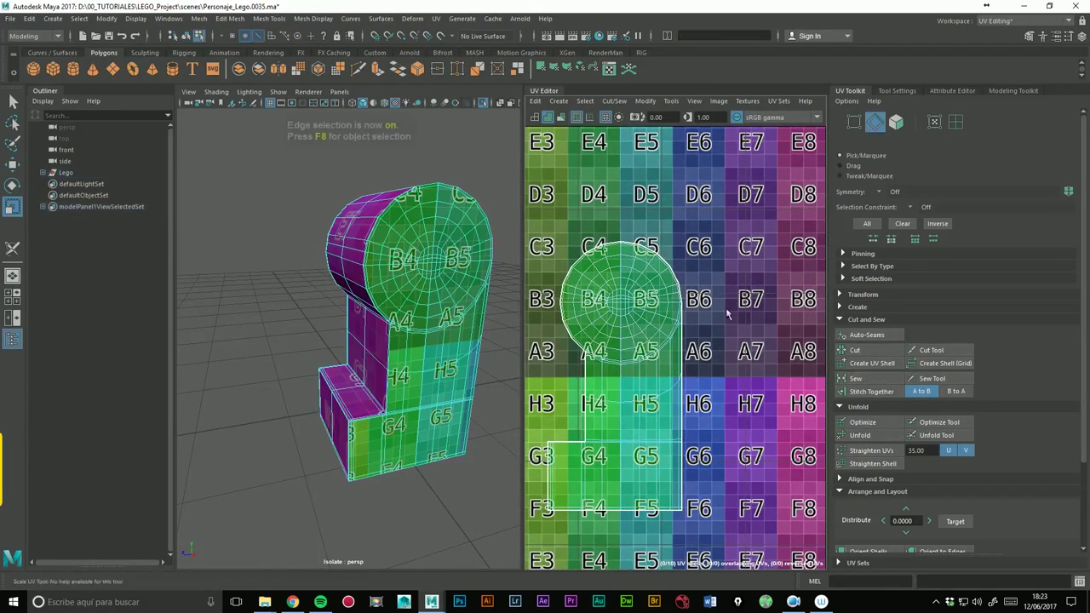
{"action": "left_click", "coordinate": [686, 357]}
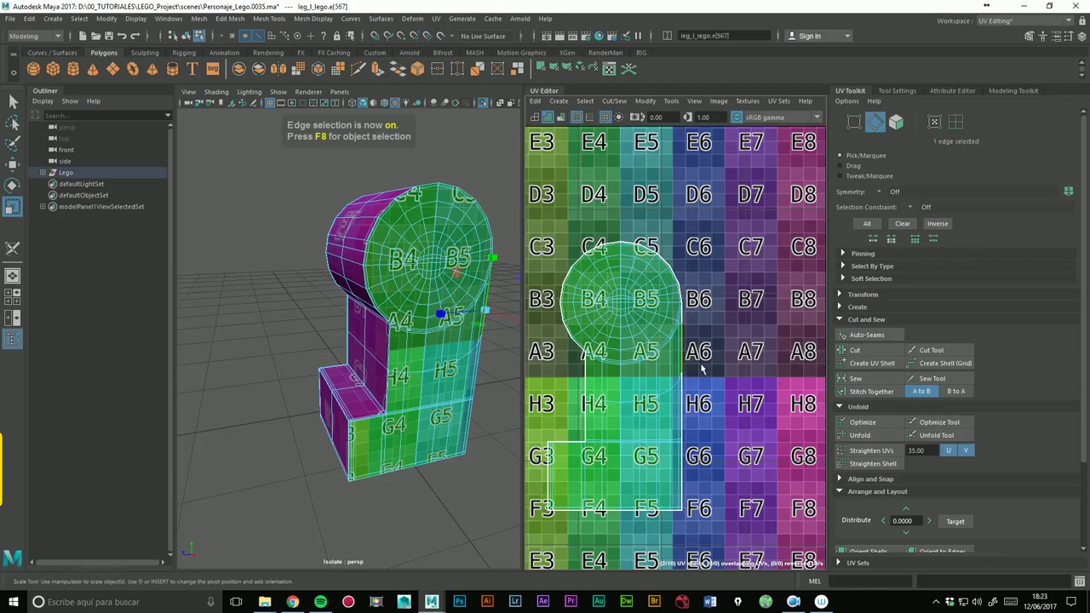
{"action": "left_click", "coordinate": [889, 396]}
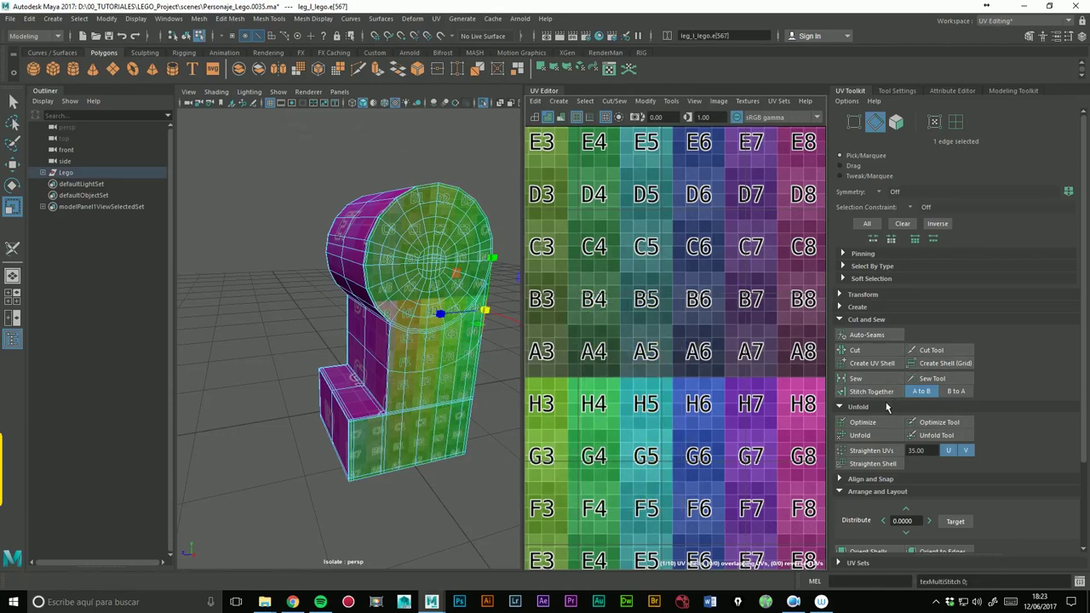
{"action": "left_click", "coordinate": [958, 393]}
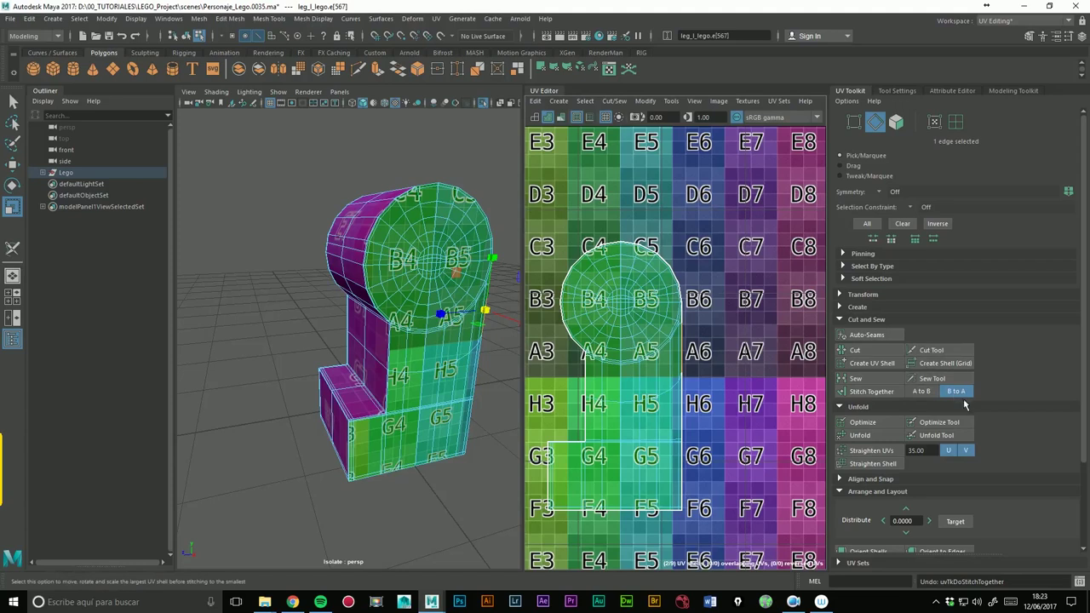
{"action": "left_click", "coordinate": [889, 399]}
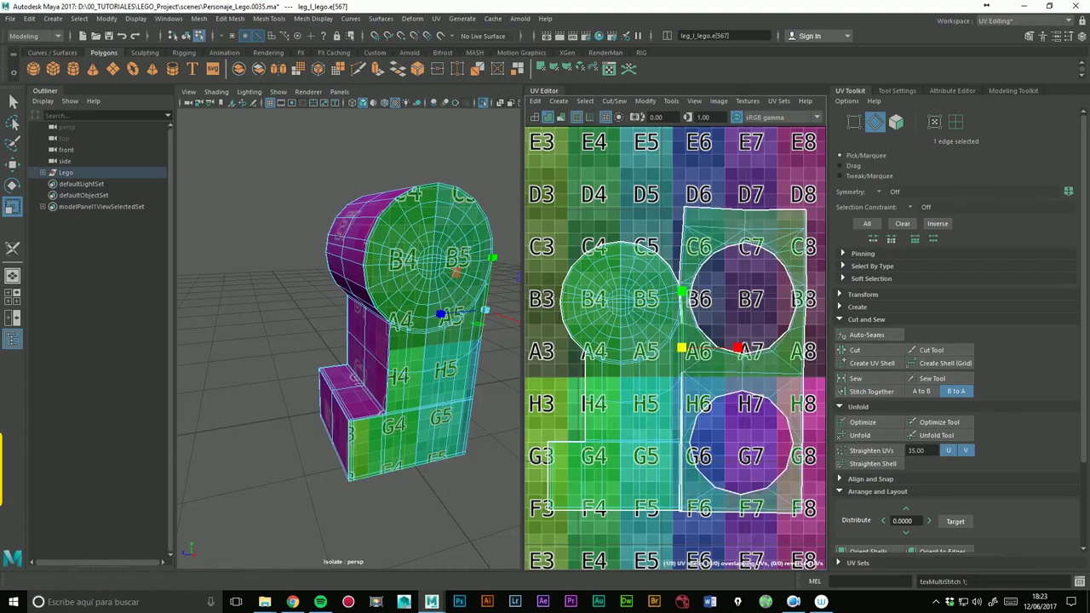
- Nudge the two-hole side shell slightly right and select the round cylinder shell
{"action": "scroll", "coordinate": [812, 285], "scroll_direction": "down", "scroll_amount": 3}
{"action": "middle_click_drag", "start_coordinate": [767, 340], "coordinate": [648, 334], "text": "alt"}
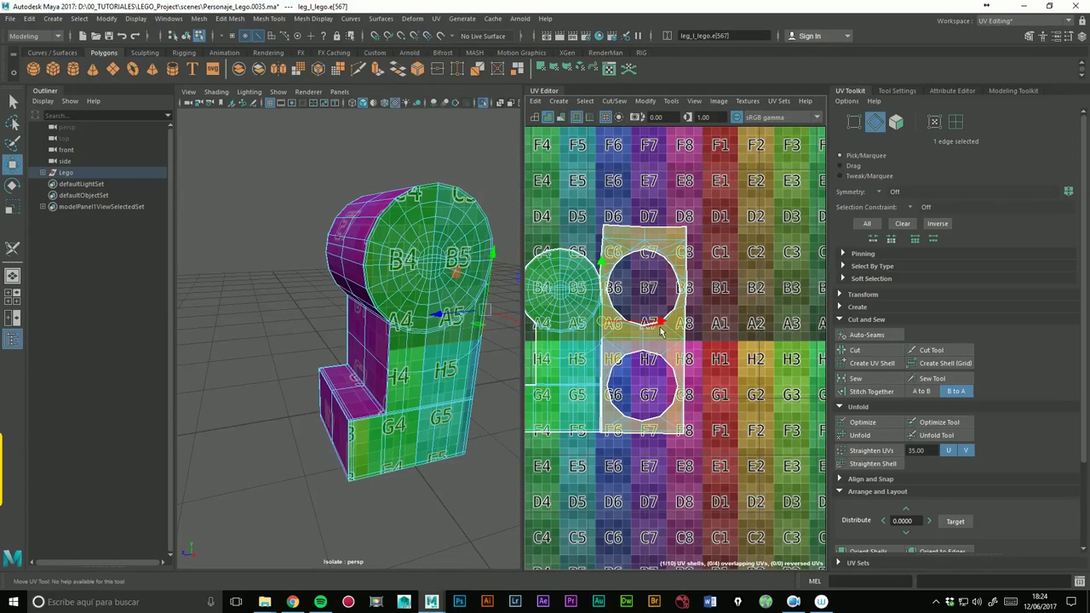
{"action": "left_click", "coordinate": [956, 122]}
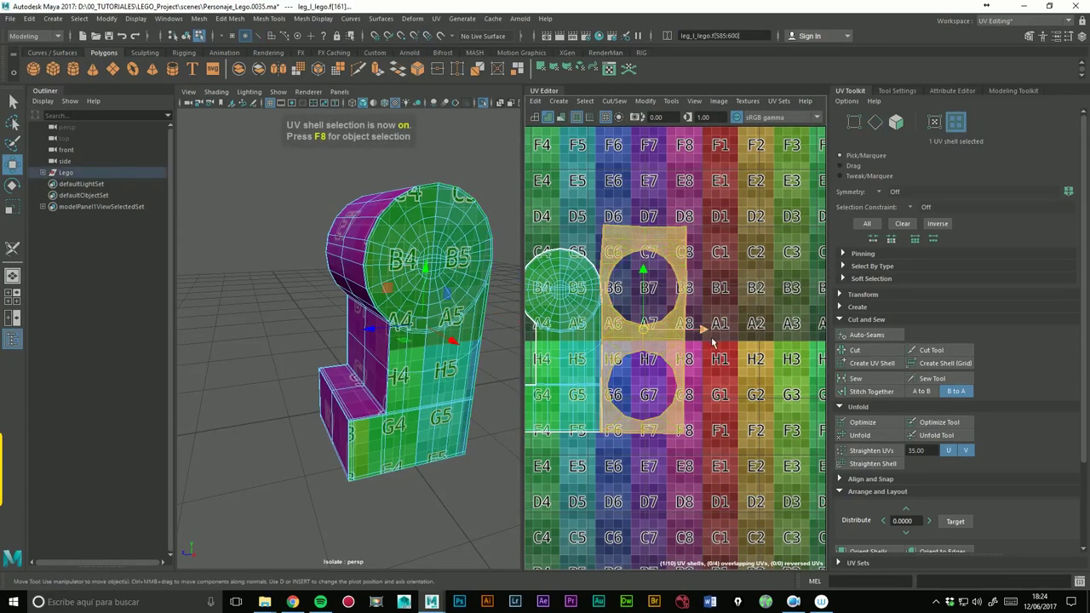
{"action": "left_click_drag", "start_coordinate": [710, 335], "coordinate": [727, 337]}
{"action": "left_click", "coordinate": [562, 340]}
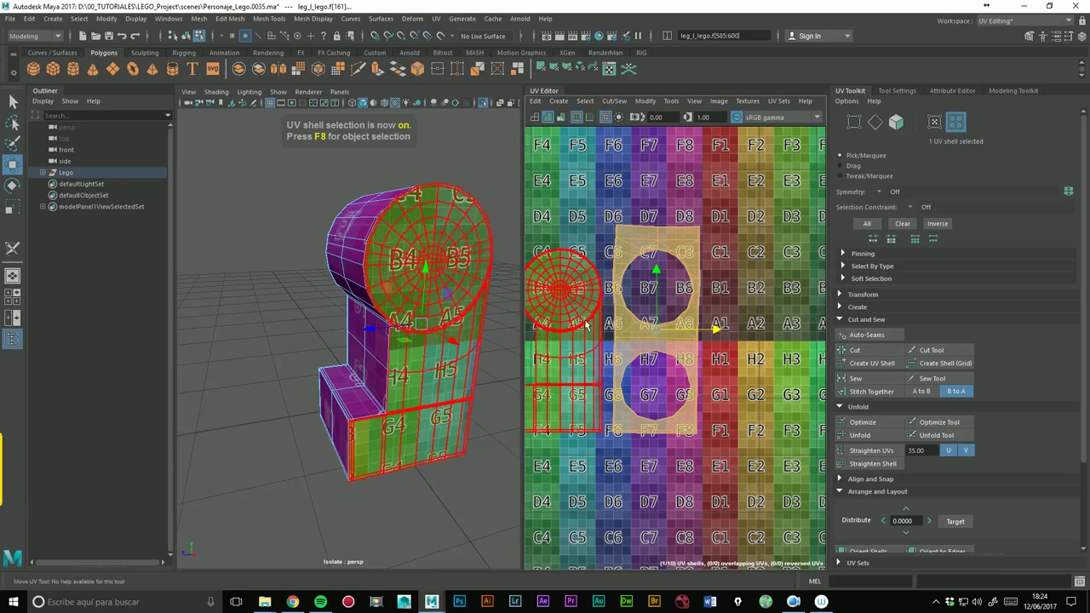
{"action": "middle_click_drag", "start_coordinate": [650, 322], "coordinate": [842, 289], "text": "alt"}
- In Edge mode, cut the UVs along the seam edge between the shells
{"action": "middle_click_drag", "start_coordinate": [652, 307], "coordinate": [602, 305], "text": "alt"}
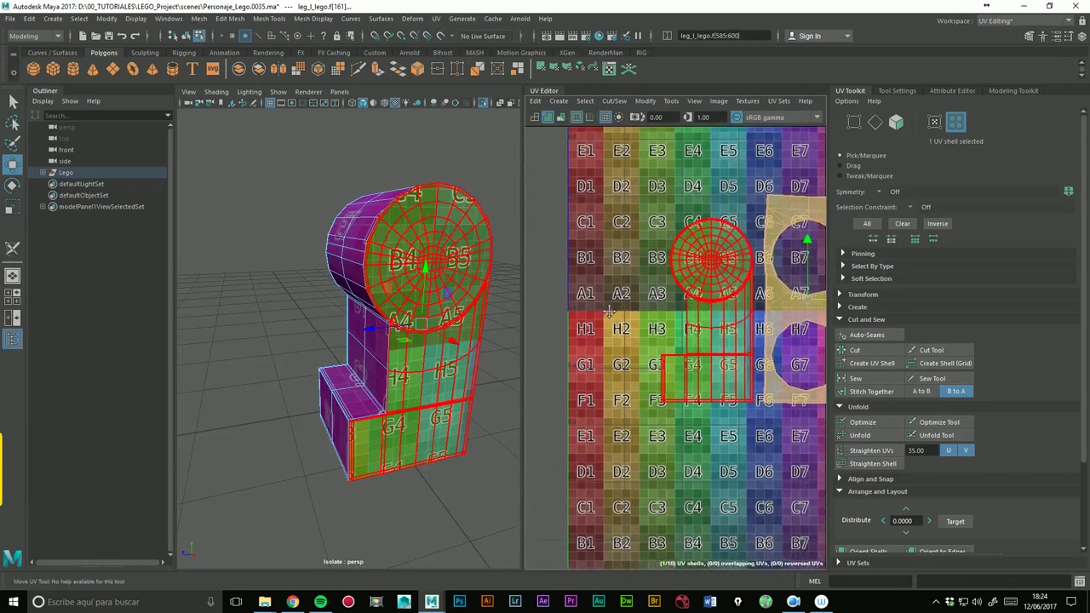
{"action": "mouse_move", "coordinate": [436, 393]}
{"action": "left_mouse_down", "text": "alt"}
{"action": "mouse_move", "coordinate": [326, 385]}
{"action": "mouse_move", "coordinate": [331, 375]}
{"action": "left_mouse_up", "text": "alt"}
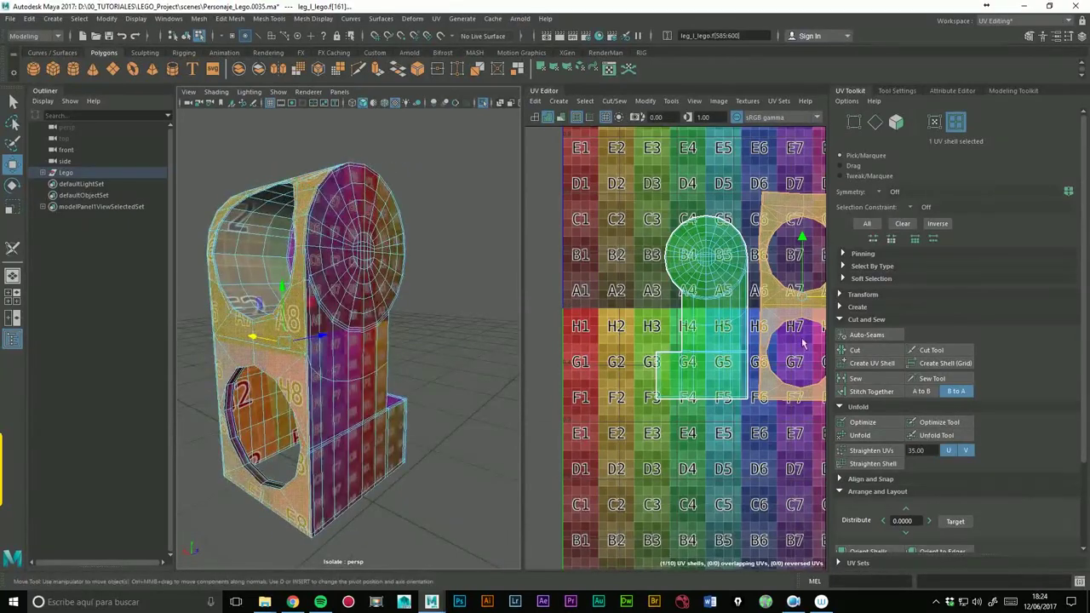
{"action": "middle_click_drag", "start_coordinate": [802, 343], "coordinate": [620, 345], "text": "alt"}
{"action": "right_click", "coordinate": [692, 278]}
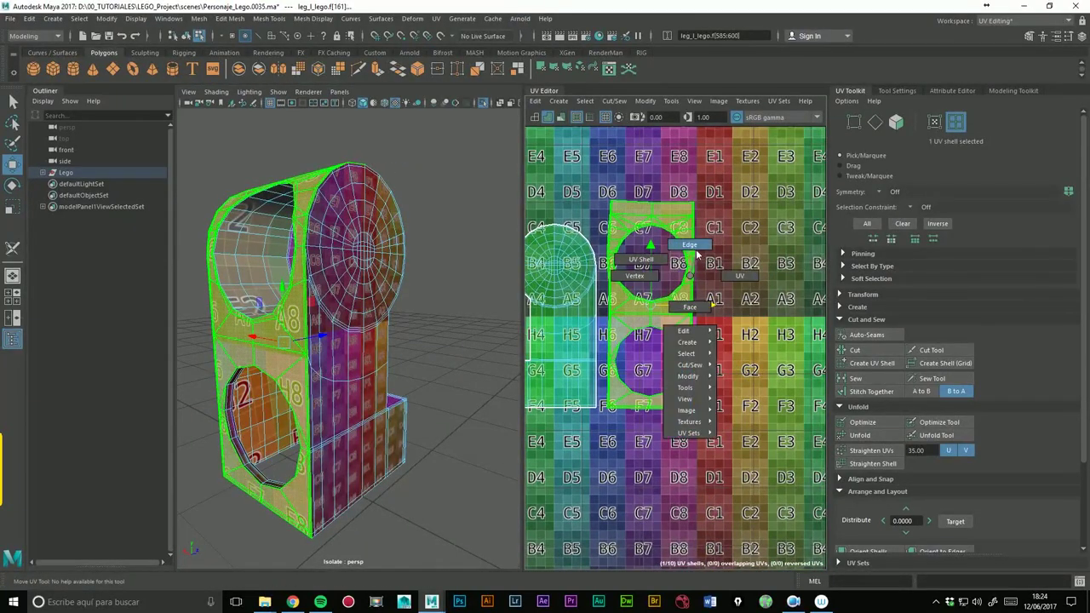
{"action": "left_click", "coordinate": [697, 254]}
{"action": "scroll", "coordinate": [695, 299], "scroll_direction": "up", "scroll_amount": 2}
{"action": "scroll", "coordinate": [694, 287], "scroll_direction": "up", "scroll_amount": 3}
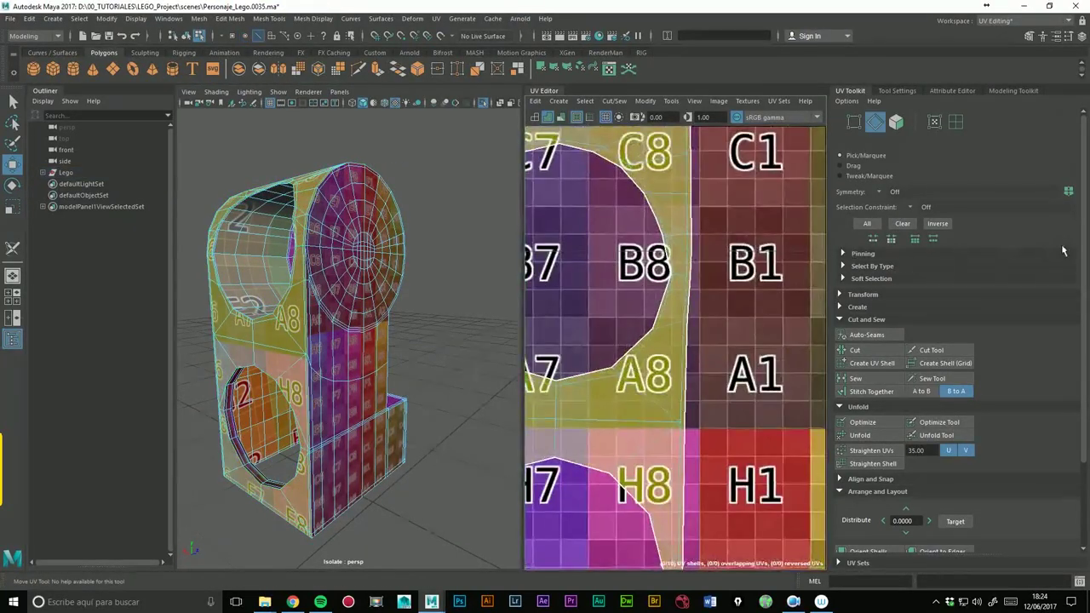
{"action": "left_click", "coordinate": [695, 349]}
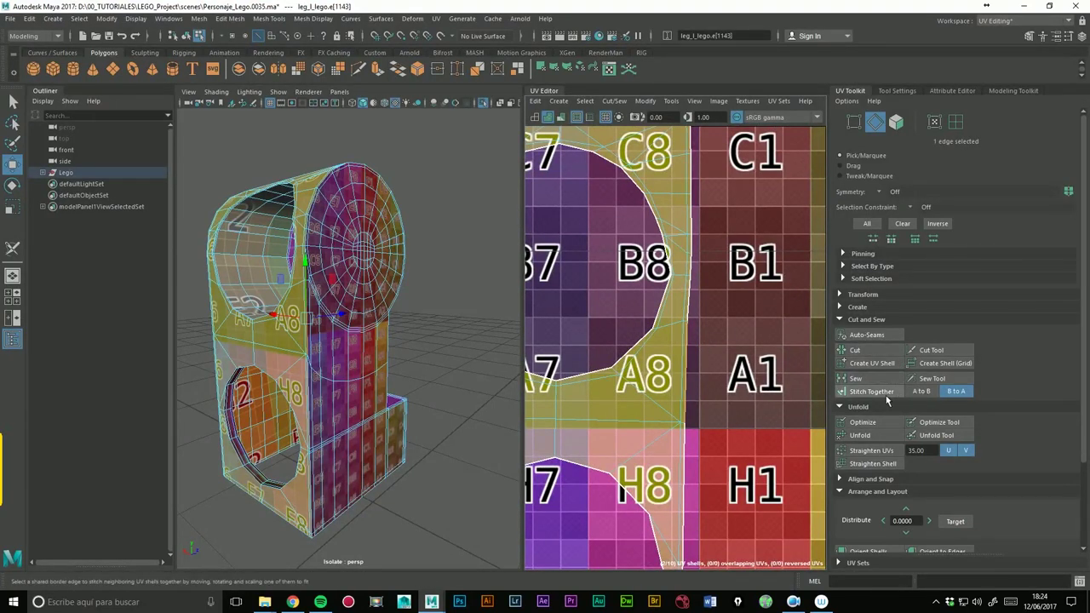
{"action": "left_click", "coordinate": [886, 394]}
{"action": "left_click", "coordinate": [865, 350]}
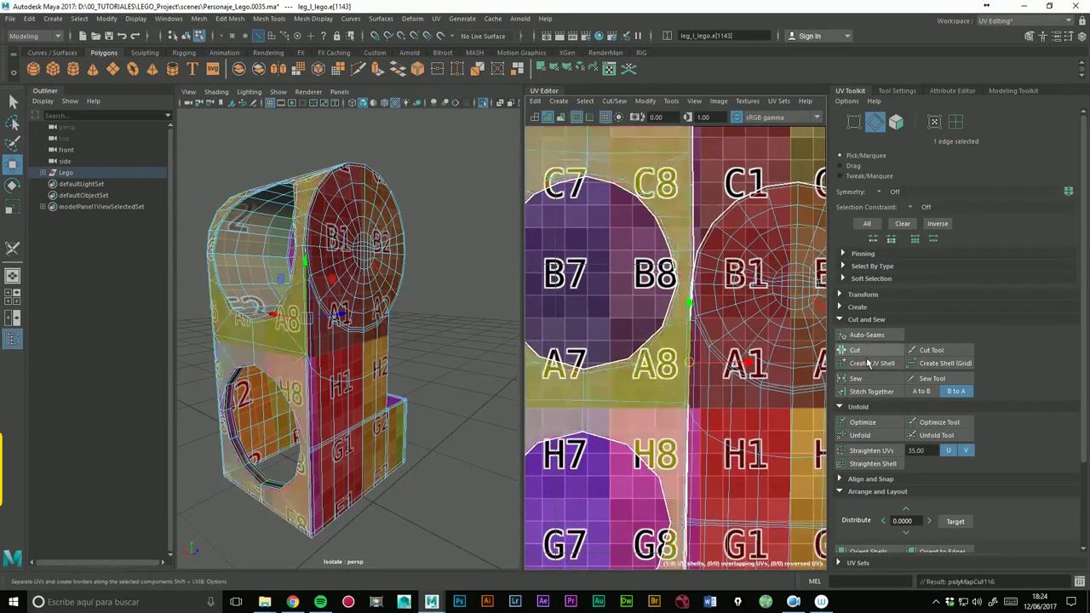
{"action": "key", "text": "f"}
- Select the right circular shell, move it beside the middle shell, and unfold it
{"action": "left_click", "coordinate": [956, 124]}
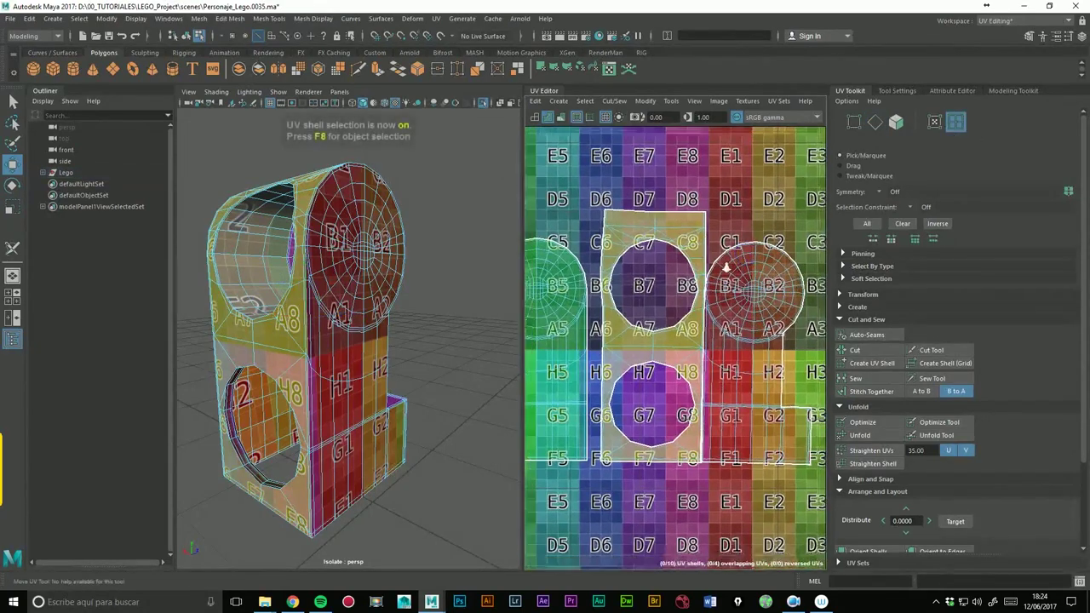
{"action": "scroll", "coordinate": [723, 260], "scroll_direction": "down", "scroll_amount": 2}
{"action": "left_click", "coordinate": [792, 331]}
{"action": "left_click", "coordinate": [792, 331]}
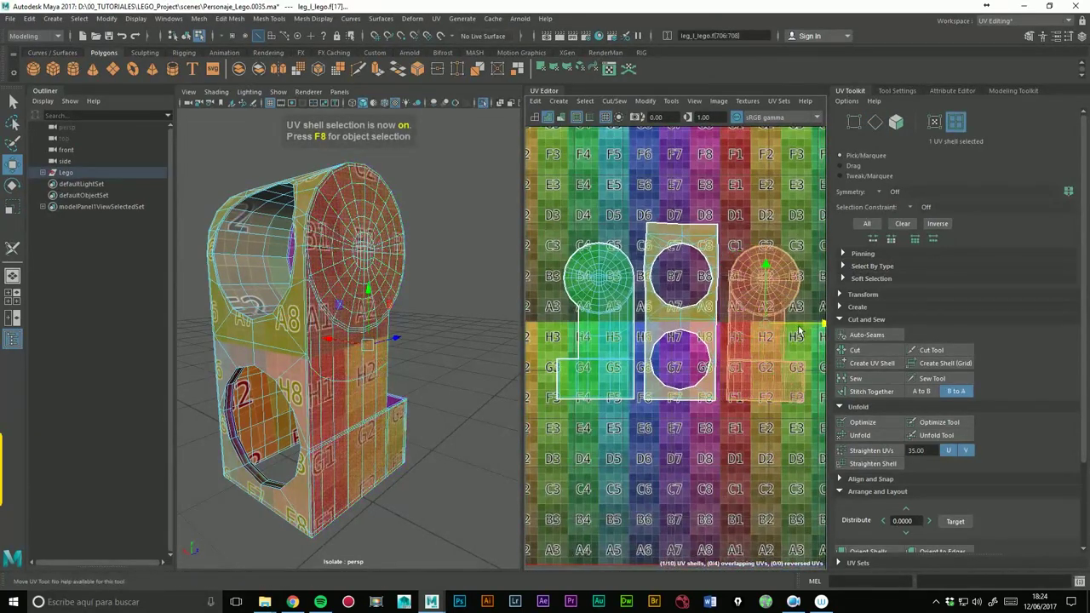
{"action": "middle_click_drag", "start_coordinate": [734, 292], "coordinate": [718, 300], "text": "alt"}
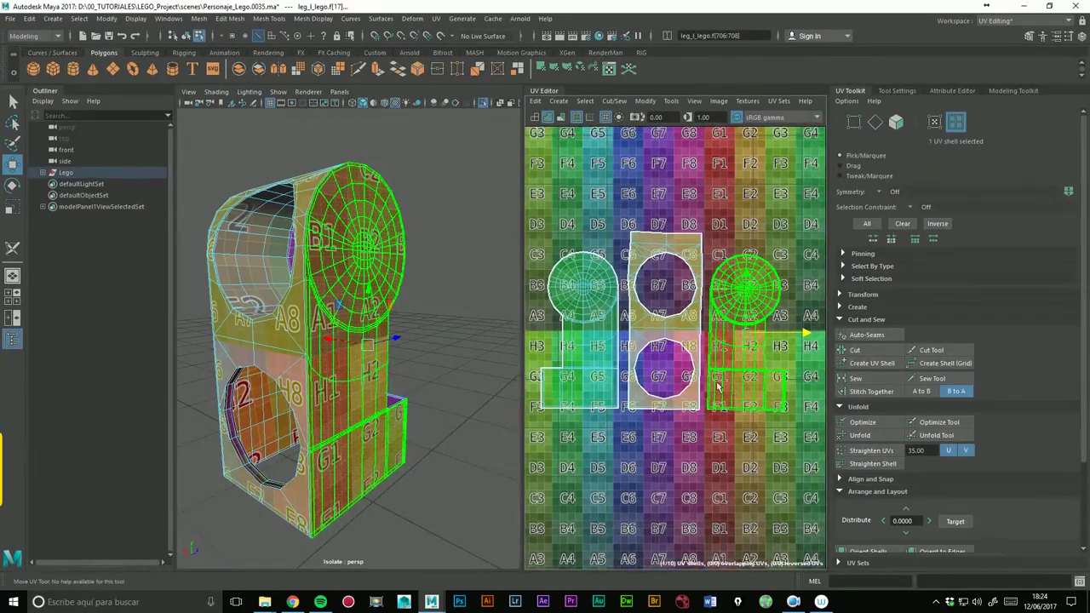
{"action": "scroll", "coordinate": [641, 253], "scroll_direction": "down", "scroll_amount": 1}
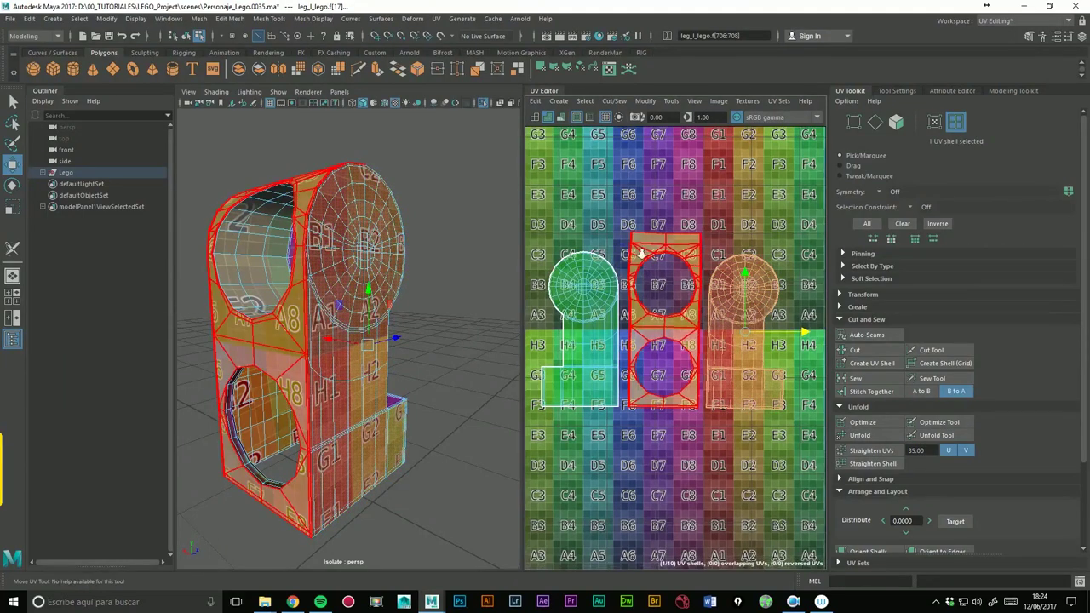
{"action": "right_click_drag", "start_coordinate": [641, 254], "coordinate": [720, 214], "text": "alt"}
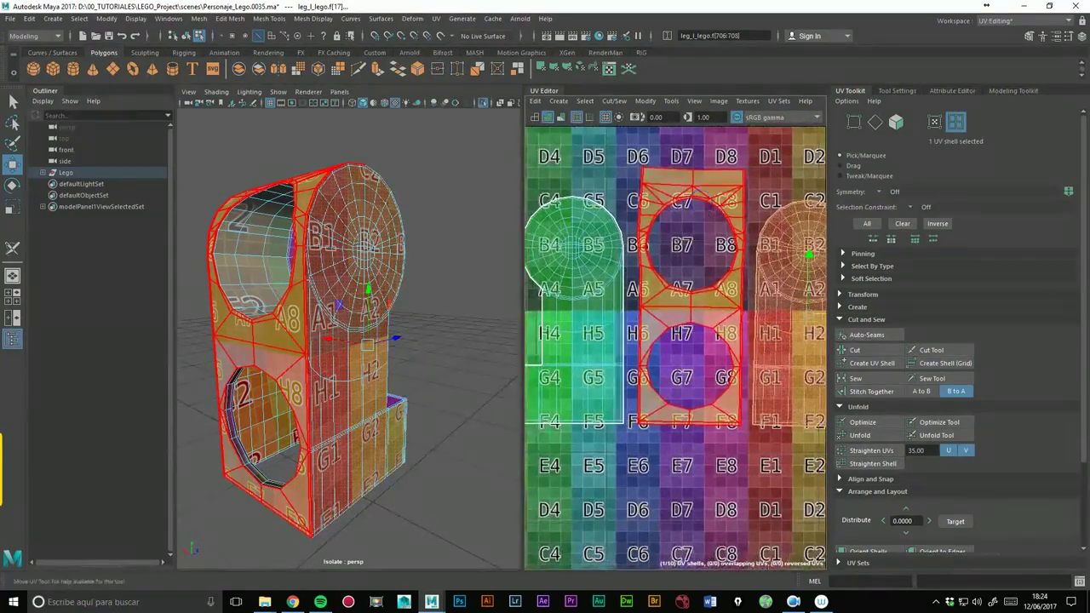
{"action": "scroll", "coordinate": [670, 221], "scroll_direction": "down", "scroll_amount": 1}
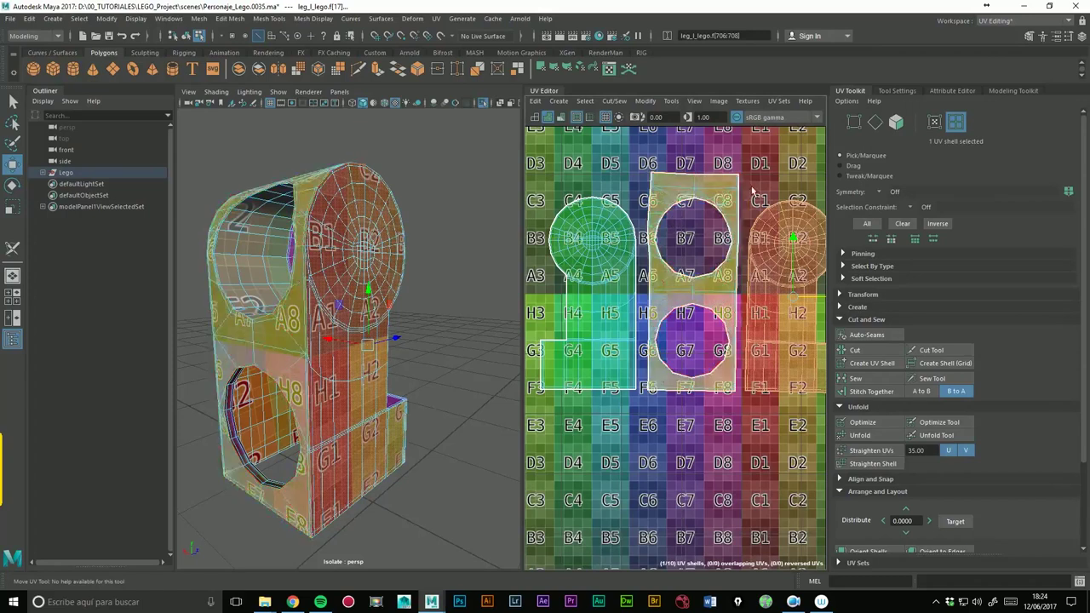
{"action": "left_click", "coordinate": [817, 272]}
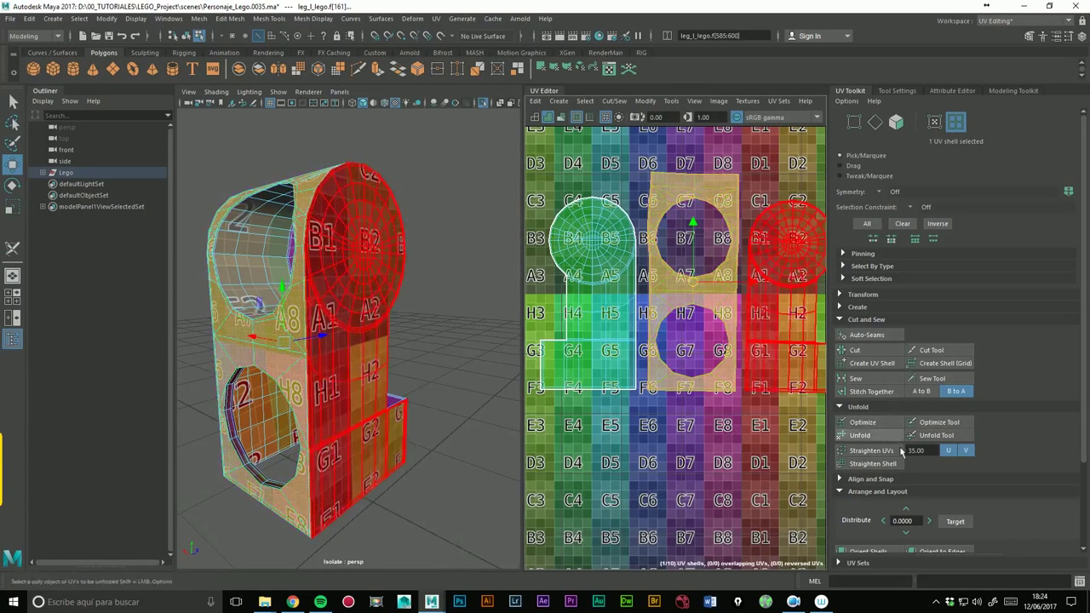
{"action": "left_click", "coordinate": [870, 391]}
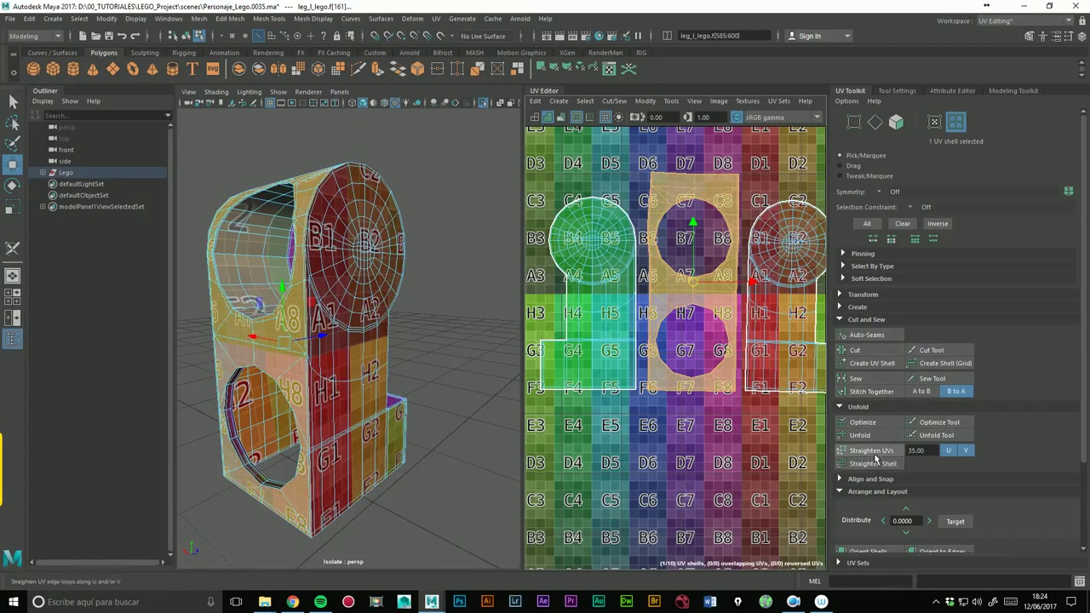
- Try straightening the middle shell's edges, then undo it and orbit to the leg's round side
{"action": "left_click", "coordinate": [878, 460]}
{"action": "mouse_move", "coordinate": [356, 323]}
{"action": "left_mouse_down", "text": "alt"}
{"action": "mouse_move", "coordinate": [387, 358]}
{"action": "mouse_move", "coordinate": [415, 328]}
{"action": "left_mouse_up", "text": "alt"}
{"action": "key", "text": "F8"}
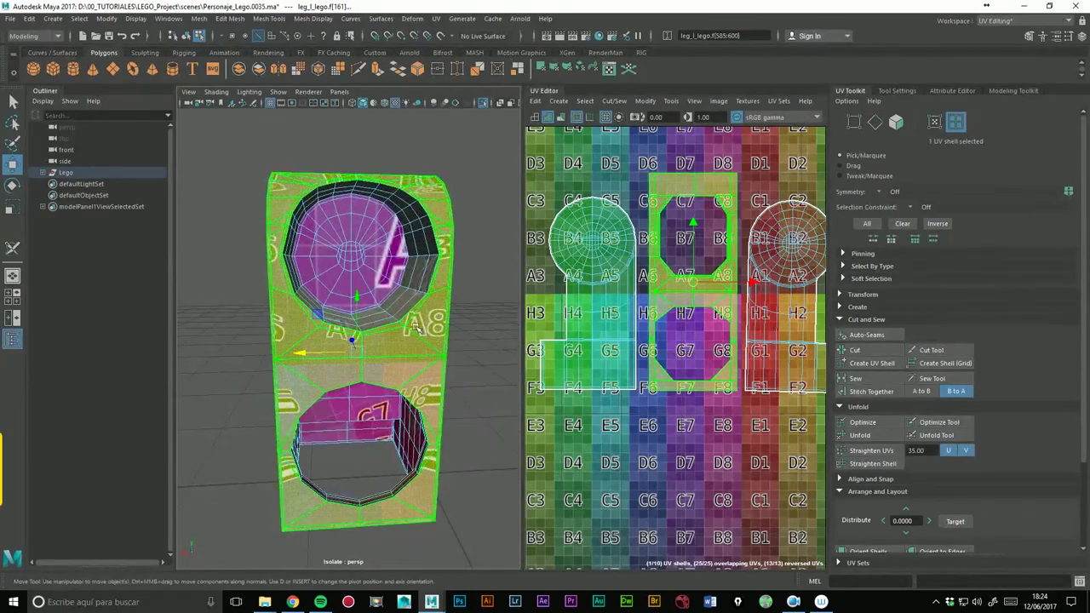
{"action": "key", "text": "ctrl+z"}
{"action": "scroll", "coordinate": [726, 280], "scroll_direction": "up", "scroll_amount": 1}
{"action": "scroll", "coordinate": [727, 279], "scroll_direction": "up", "scroll_amount": 1}
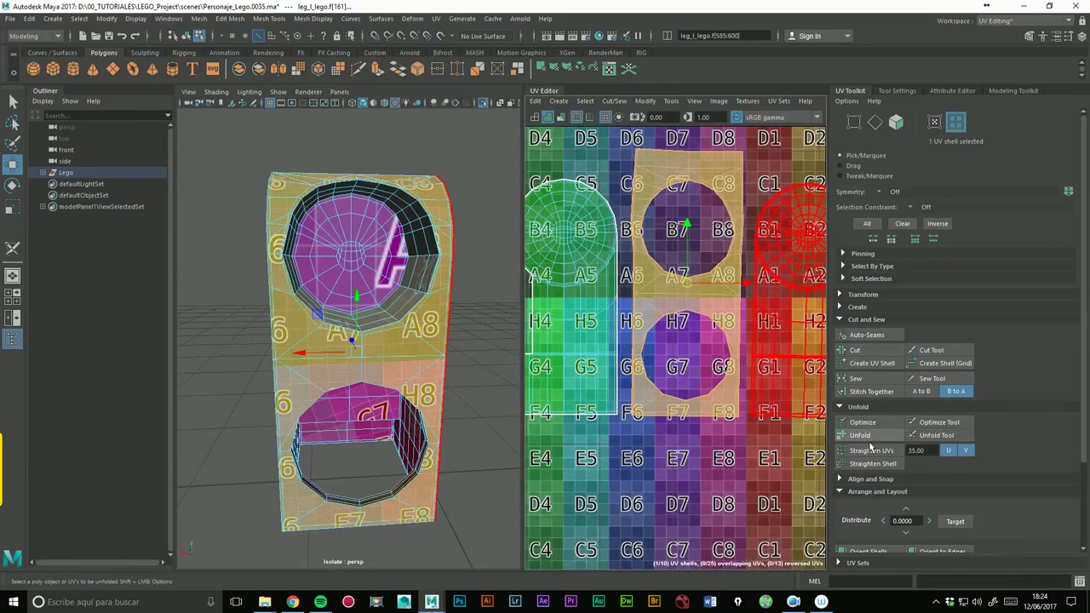
{"action": "mouse_move", "coordinate": [400, 375]}
{"action": "left_mouse_down", "text": "alt"}
{"action": "mouse_move", "coordinate": [355, 394]}
{"action": "mouse_move", "coordinate": [435, 388]}
{"action": "left_mouse_up", "text": "alt"}
{"action": "scroll", "coordinate": [662, 310], "scroll_direction": "down", "scroll_amount": 3}
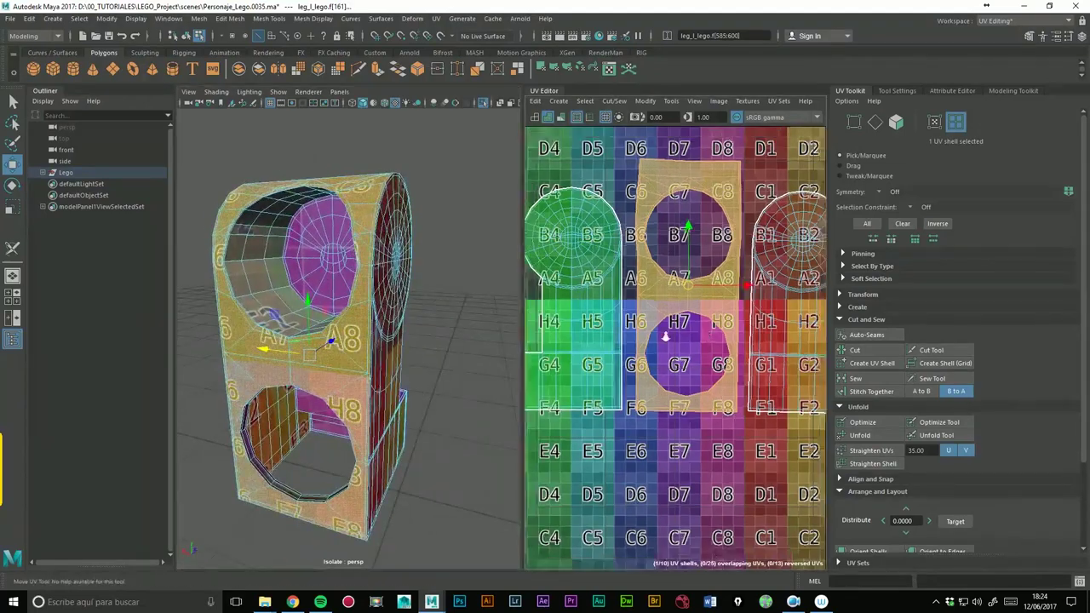
{"action": "scroll", "coordinate": [723, 361], "scroll_direction": "up", "scroll_amount": 4}
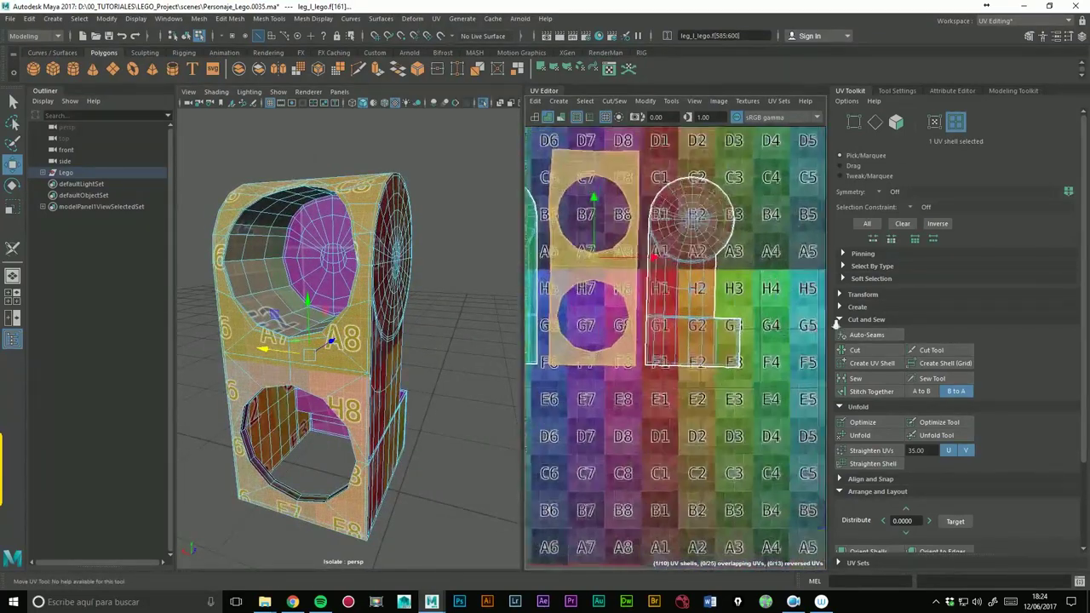
- Stitch the neighbouring shell onto the right leg shell along the G3/F3 border edge (A to B)
{"action": "left_click", "coordinate": [594, 345]}
{"action": "right_click", "coordinate": [594, 343]}
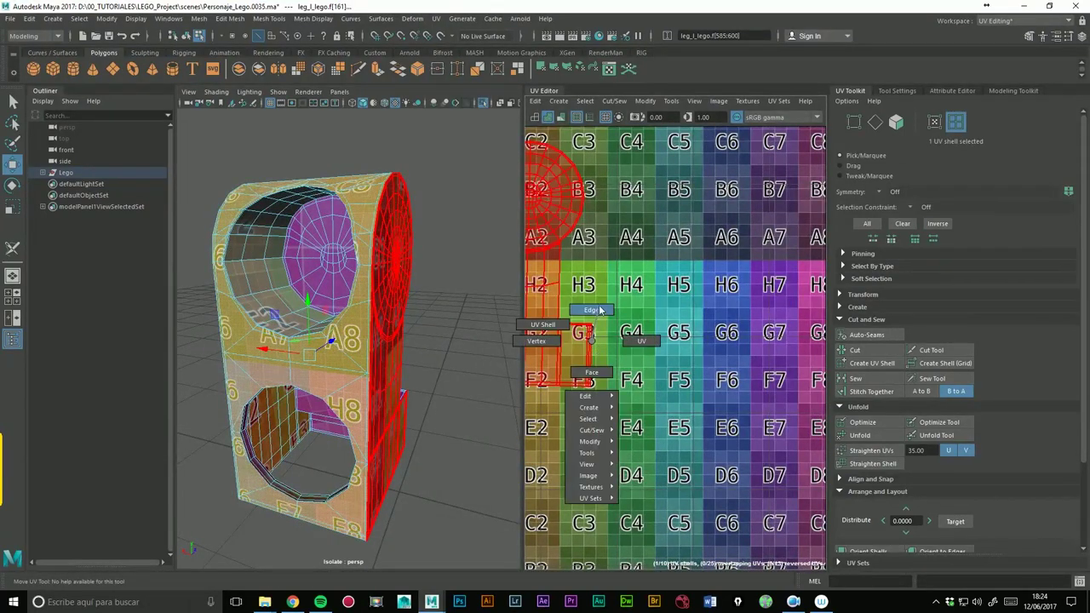
{"action": "left_click", "coordinate": [600, 310]}
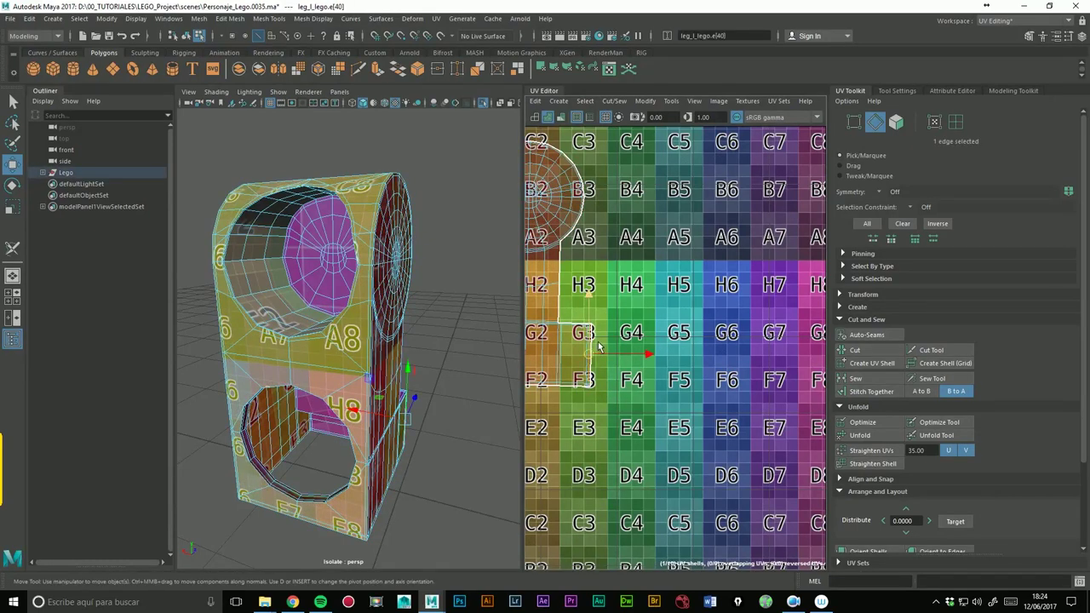
{"action": "scroll", "coordinate": [631, 345], "scroll_direction": "up", "scroll_amount": 2}
{"action": "left_click", "coordinate": [661, 341]}
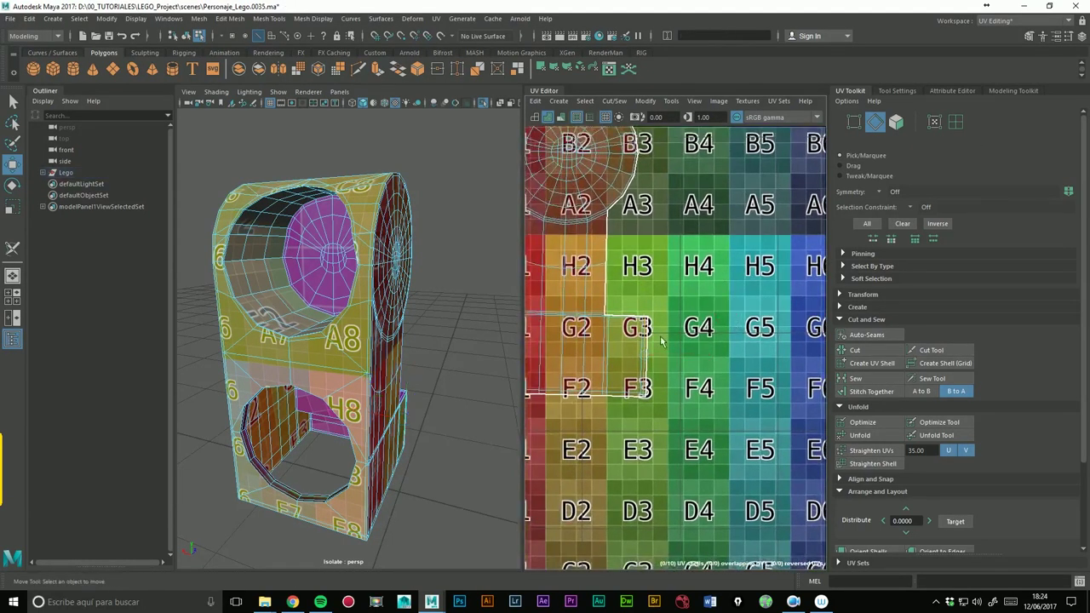
{"action": "left_click", "coordinate": [651, 345]}
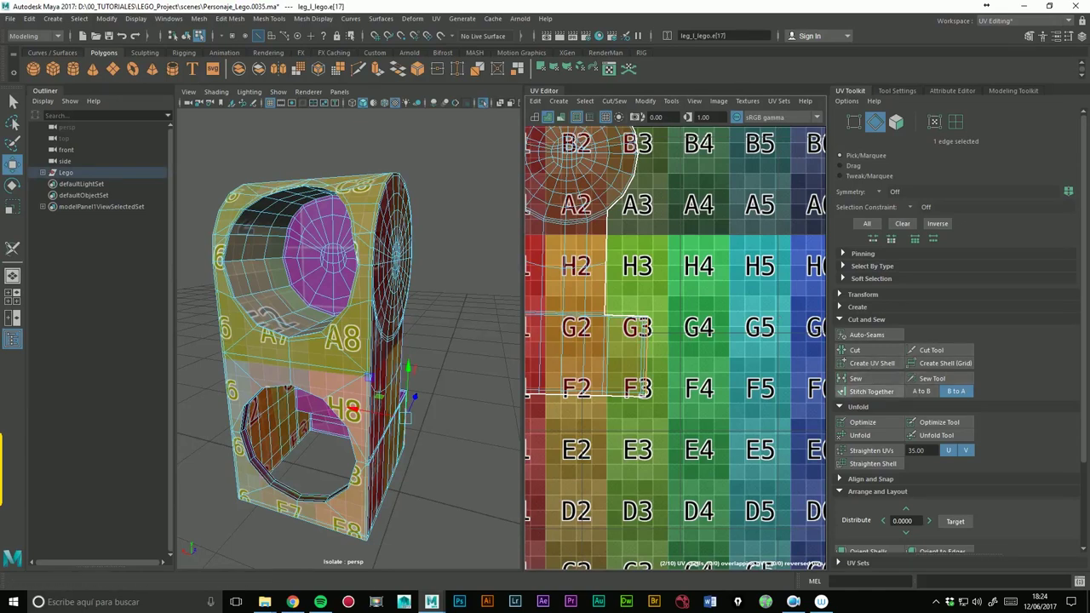
{"action": "left_click", "coordinate": [865, 391]}
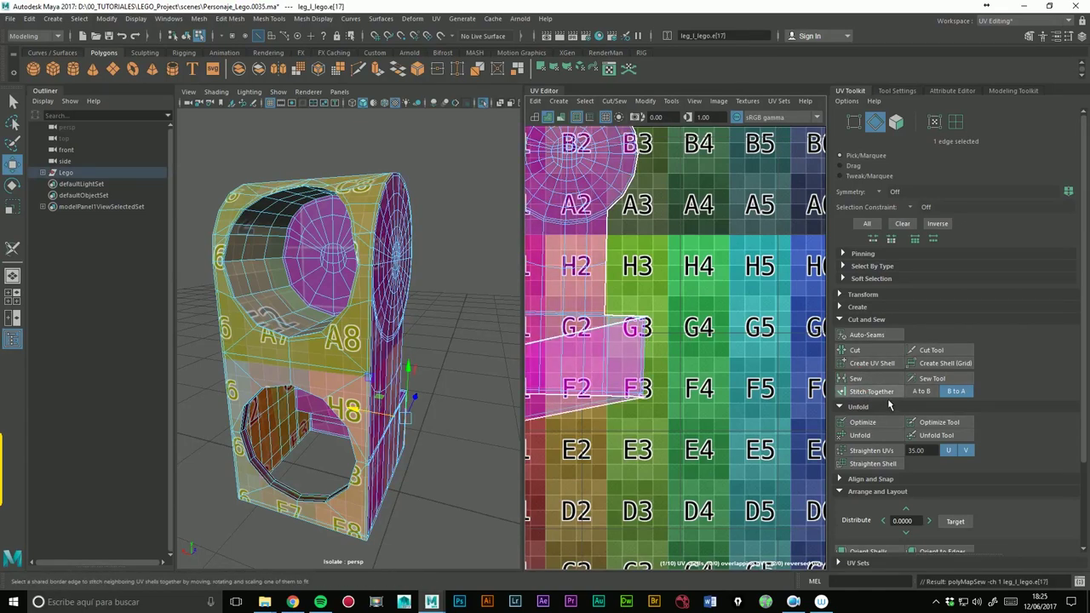
{"action": "key", "text": "ctrl+z"}
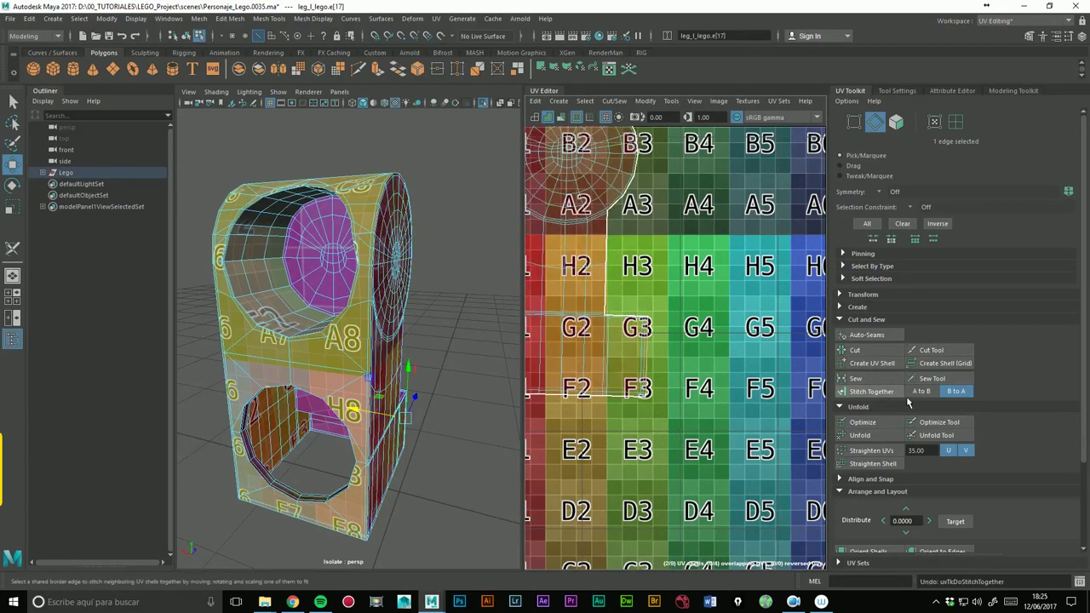
{"action": "left_click", "coordinate": [879, 393]}
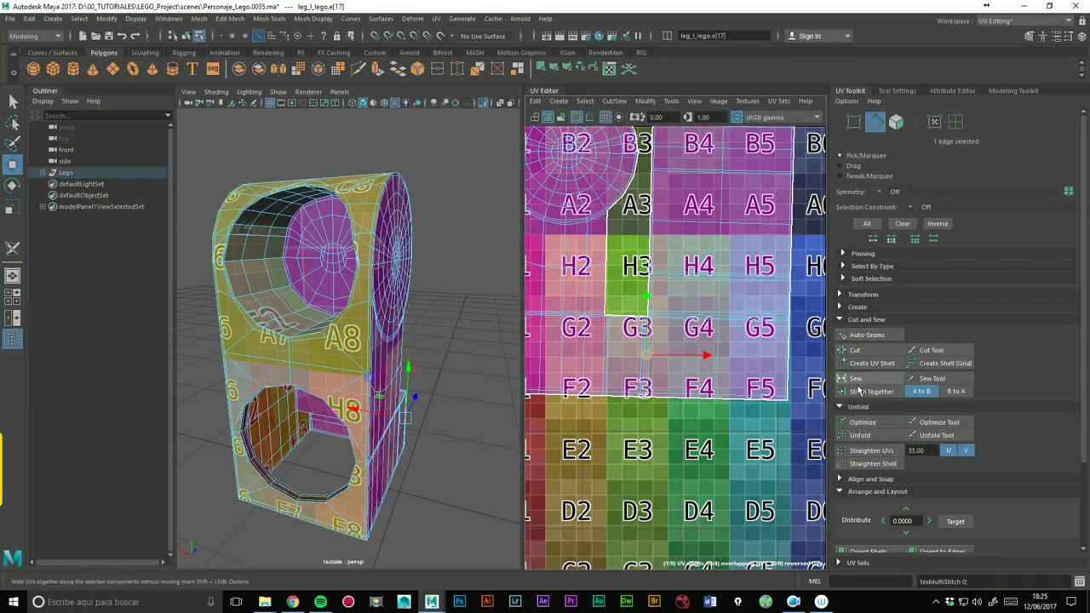
- Shift the tall pink D4–F5 strip shell slightly right and reframe the UV layout
{"action": "scroll", "coordinate": [664, 341], "scroll_direction": "down", "scroll_amount": 1}
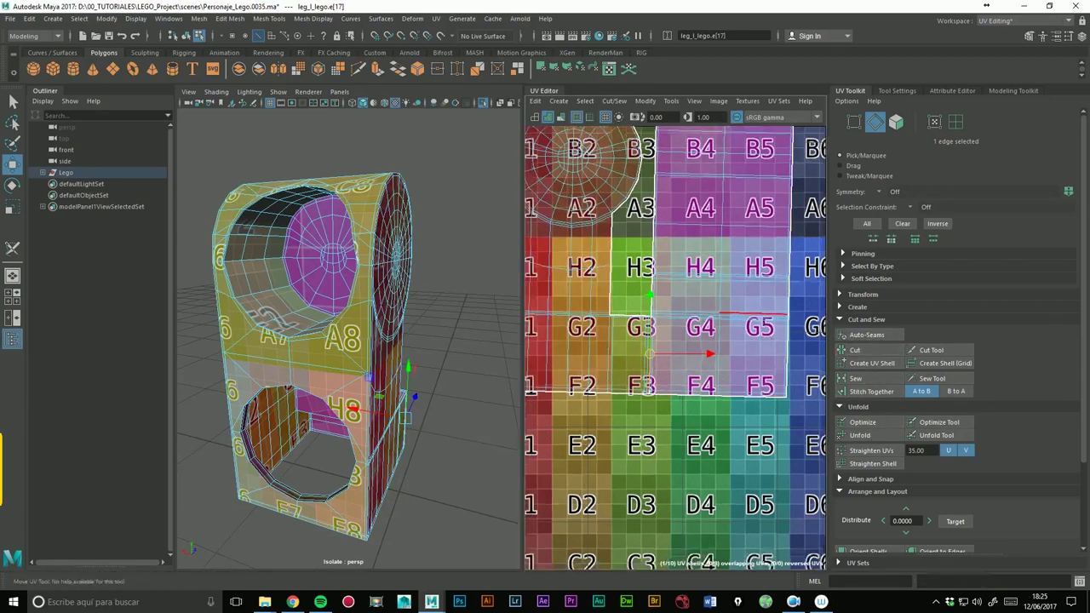
{"action": "scroll", "coordinate": [675, 340], "scroll_direction": "down", "scroll_amount": 1}
{"action": "scroll", "coordinate": [674, 341], "scroll_direction": "down", "scroll_amount": 1}
{"action": "left_click", "coordinate": [956, 122]}
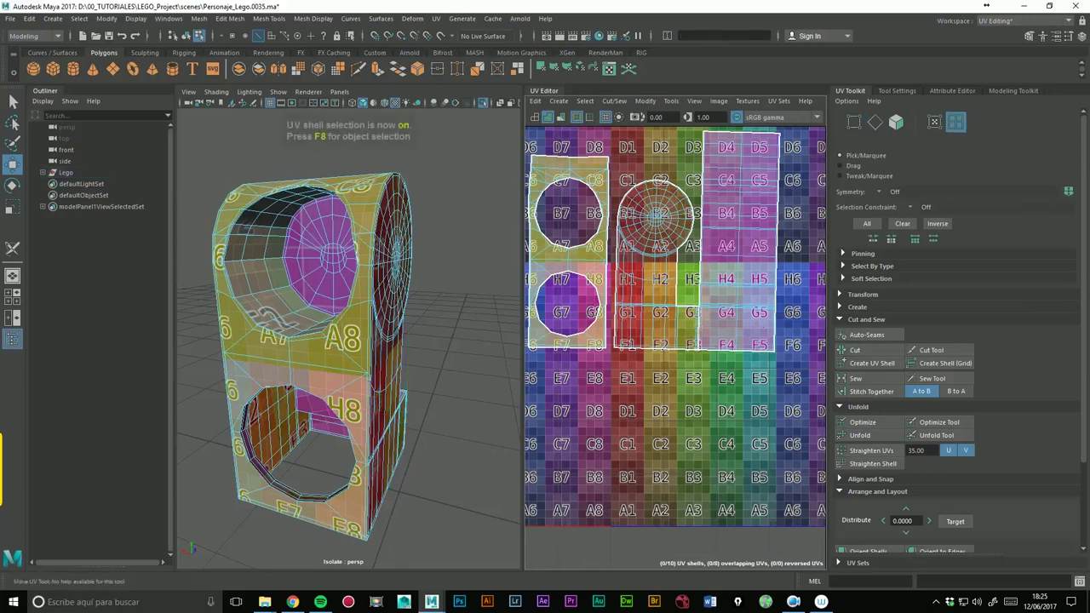
{"action": "middle_click_drag", "start_coordinate": [818, 279], "coordinate": [741, 286], "text": "alt"}
{"action": "left_click", "coordinate": [669, 285]}
{"action": "left_click_drag", "start_coordinate": [667, 288], "coordinate": [690, 289]}
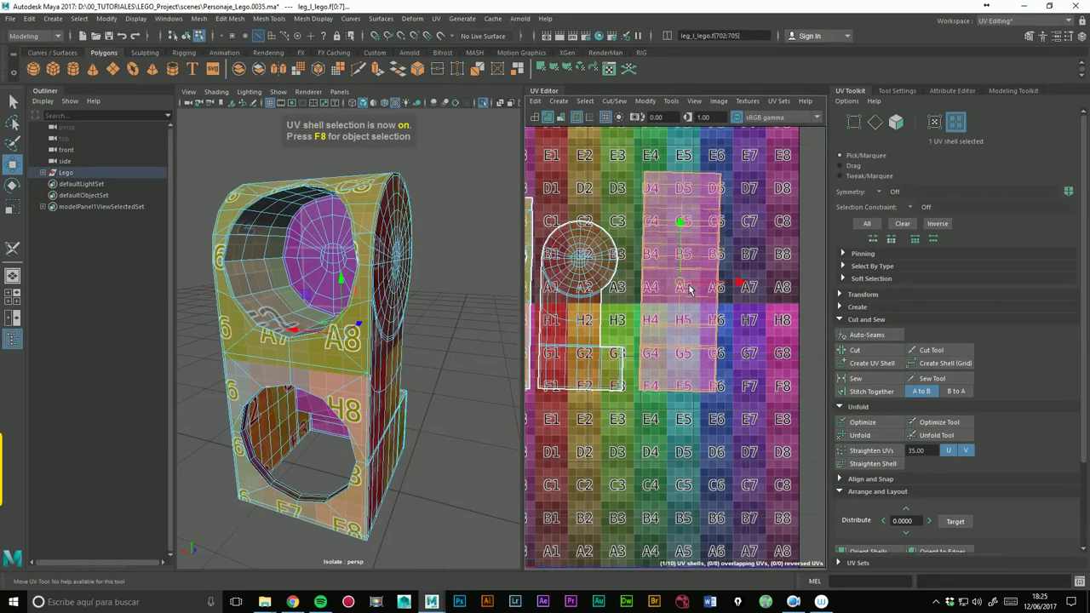
{"action": "middle_click_drag", "start_coordinate": [690, 289], "coordinate": [810, 251], "text": "alt"}
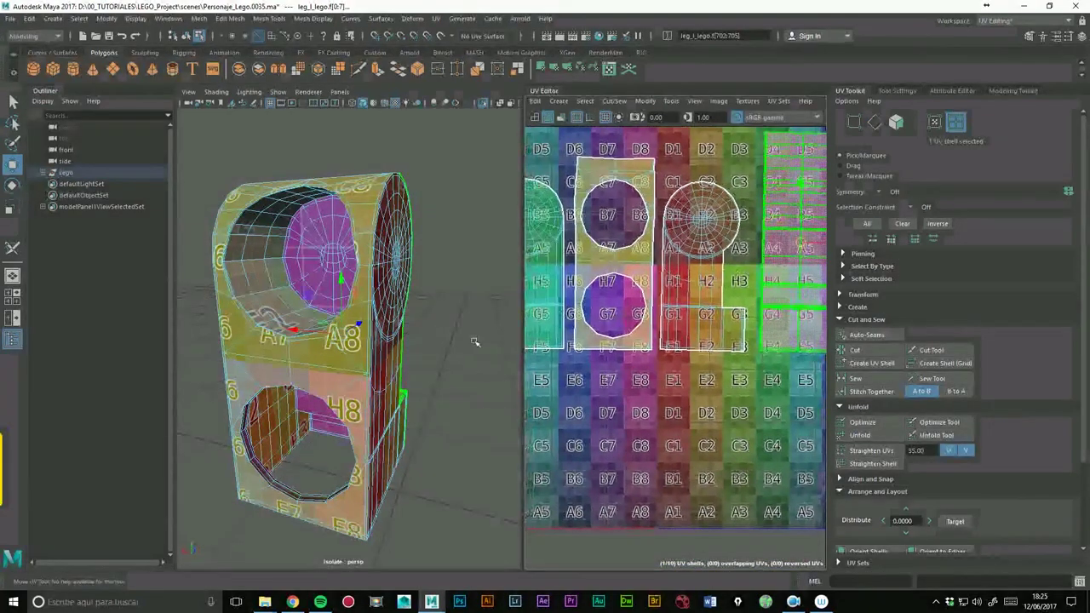
{"action": "scroll", "coordinate": [475, 343], "scroll_direction": "down", "scroll_amount": 2}
{"action": "scroll", "coordinate": [476, 342], "scroll_direction": "up", "scroll_amount": 2}
{"action": "mouse_move", "coordinate": [602, 300]}
{"action": "middle_mouse_down", "text": "alt"}
{"action": "mouse_move", "coordinate": [677, 308]}
{"action": "mouse_move", "coordinate": [636, 315]}
{"action": "middle_mouse_up", "text": "alt"}
{"action": "left_click", "coordinate": [388, 273]}
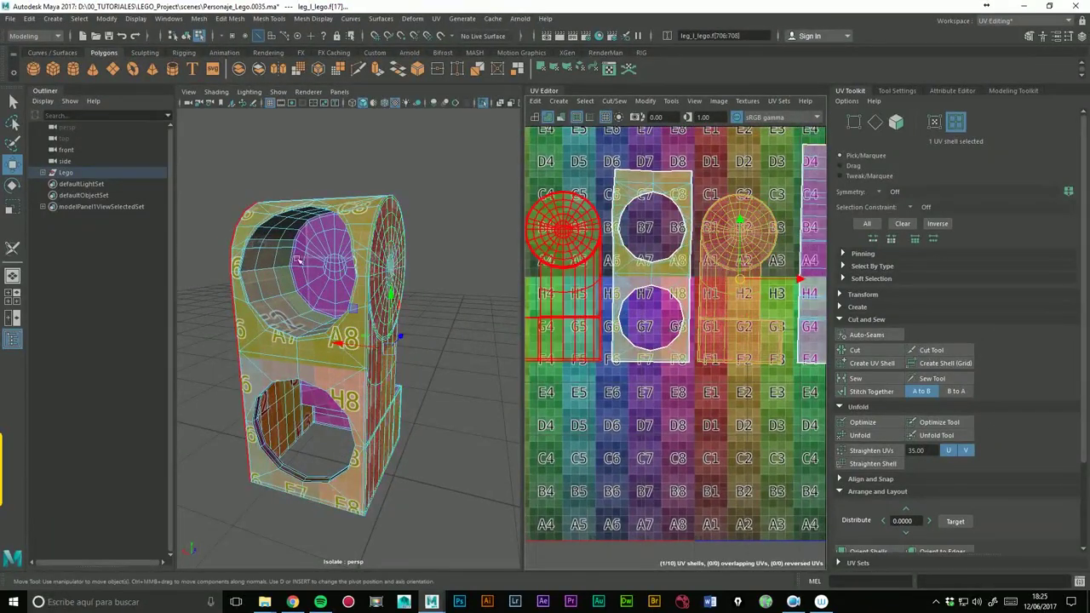
{"action": "left_click", "coordinate": [19, 197]}
- Stitch the B7/G7 shell to its neighbour along their shared edge using B to A
{"action": "left_click_drag", "start_coordinate": [439, 322], "coordinate": [379, 319], "text": "alt"}
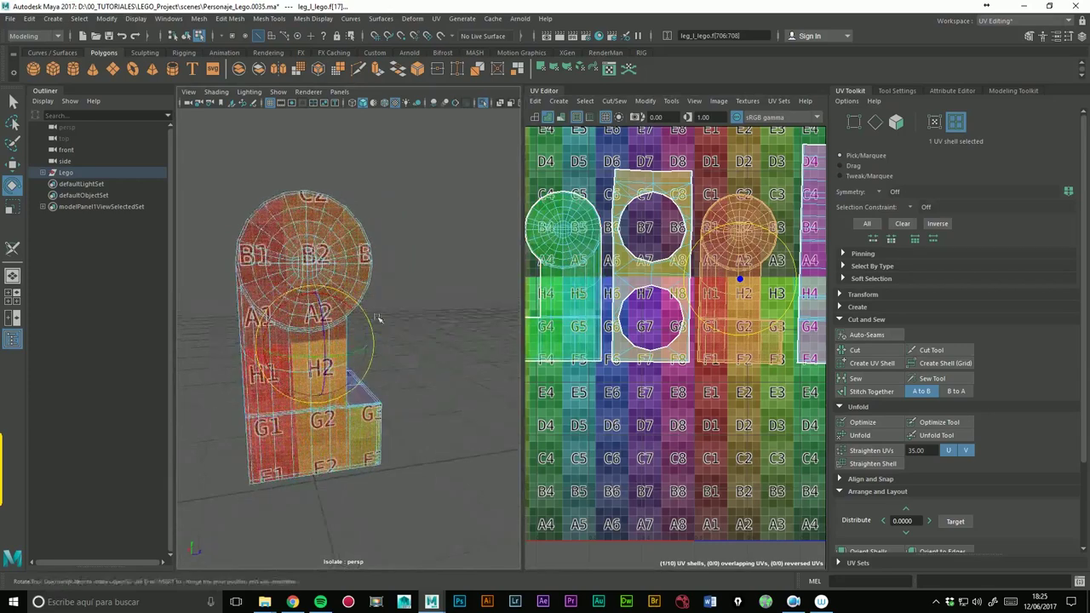
{"action": "right_click_drag", "start_coordinate": [379, 319], "coordinate": [433, 334], "text": "alt"}
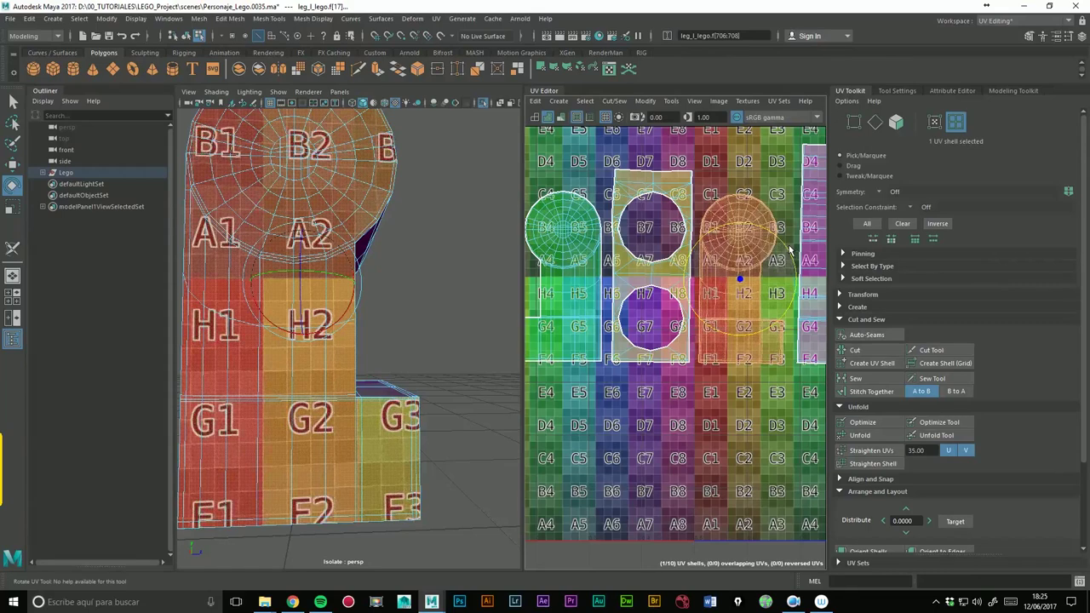
{"action": "scroll", "coordinate": [737, 478], "scroll_direction": "down", "scroll_amount": 1}
{"action": "scroll", "coordinate": [737, 477], "scroll_direction": "down", "scroll_amount": 1}
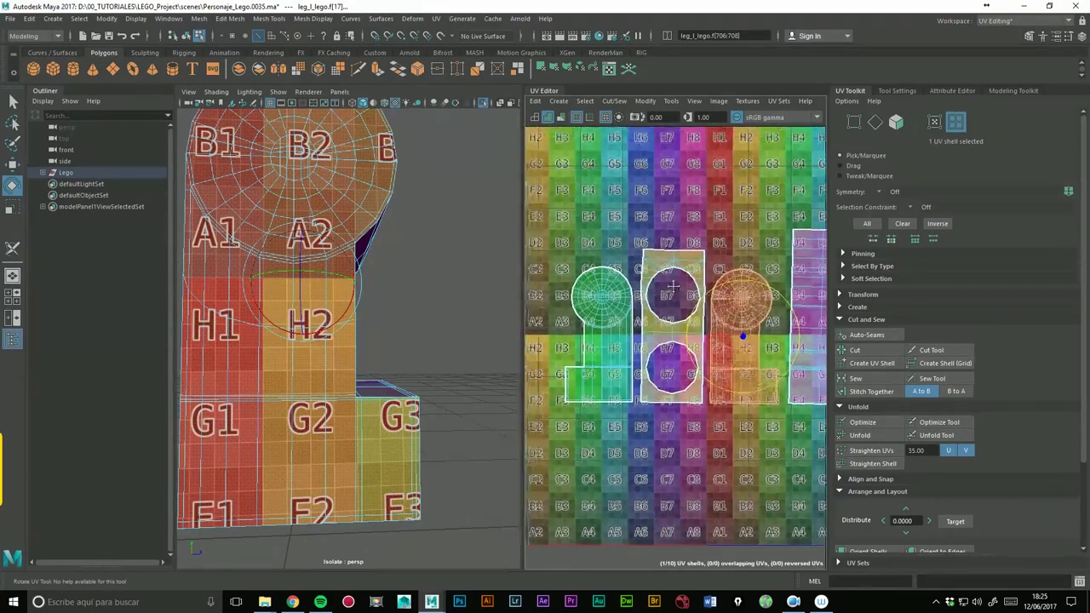
{"action": "scroll", "coordinate": [737, 477], "scroll_direction": "down", "scroll_amount": 1}
{"action": "scroll", "coordinate": [358, 358], "scroll_direction": "down", "scroll_amount": 2}
{"action": "mouse_move", "coordinate": [358, 358]}
{"action": "left_mouse_down", "text": "alt"}
{"action": "mouse_move", "coordinate": [517, 365]}
{"action": "mouse_move", "coordinate": [443, 377]}
{"action": "mouse_move", "coordinate": [477, 375]}
{"action": "left_mouse_up", "text": "alt"}
{"action": "scroll", "coordinate": [702, 277], "scroll_direction": "up", "scroll_amount": 1}
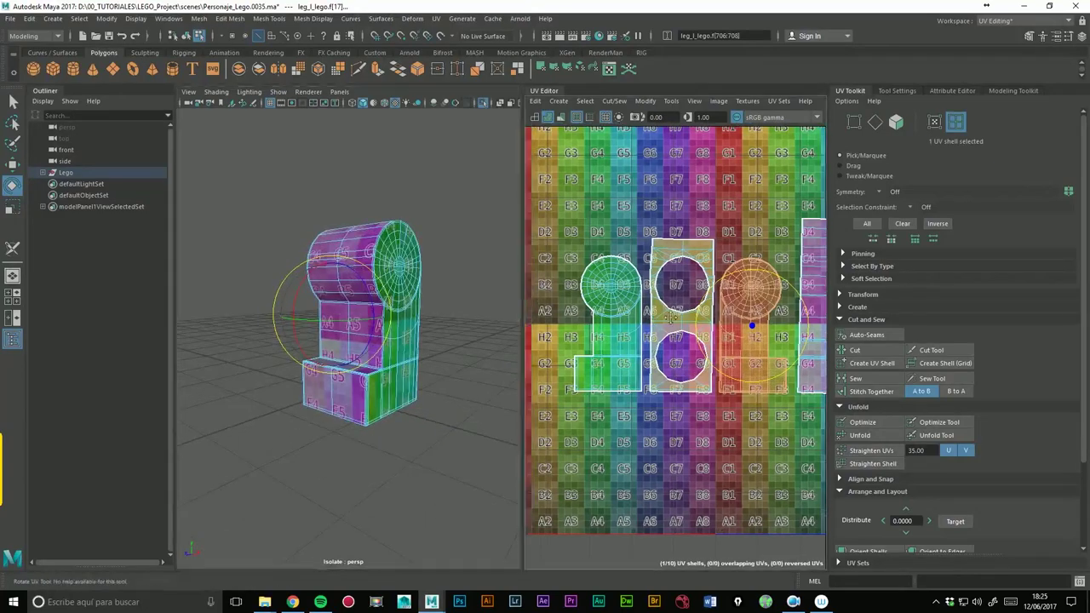
{"action": "scroll", "coordinate": [703, 276], "scroll_direction": "up", "scroll_amount": 1}
{"action": "scroll", "coordinate": [703, 277], "scroll_direction": "up", "scroll_amount": 1}
{"action": "scroll", "coordinate": [703, 277], "scroll_direction": "up", "scroll_amount": 1}
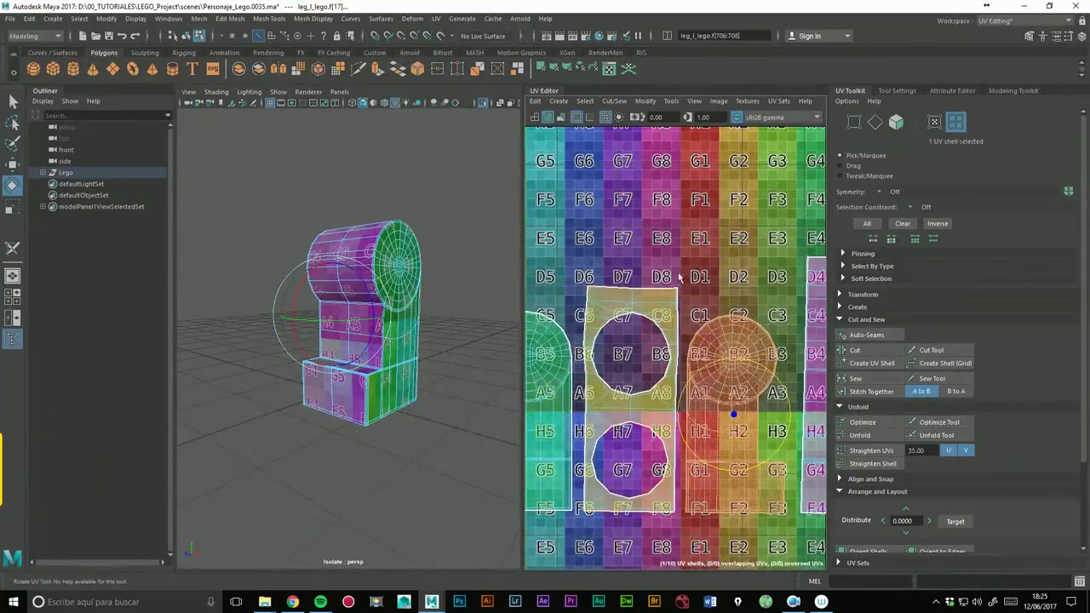
{"action": "right_click", "coordinate": [654, 291]}
{"action": "left_click", "coordinate": [653, 259]}
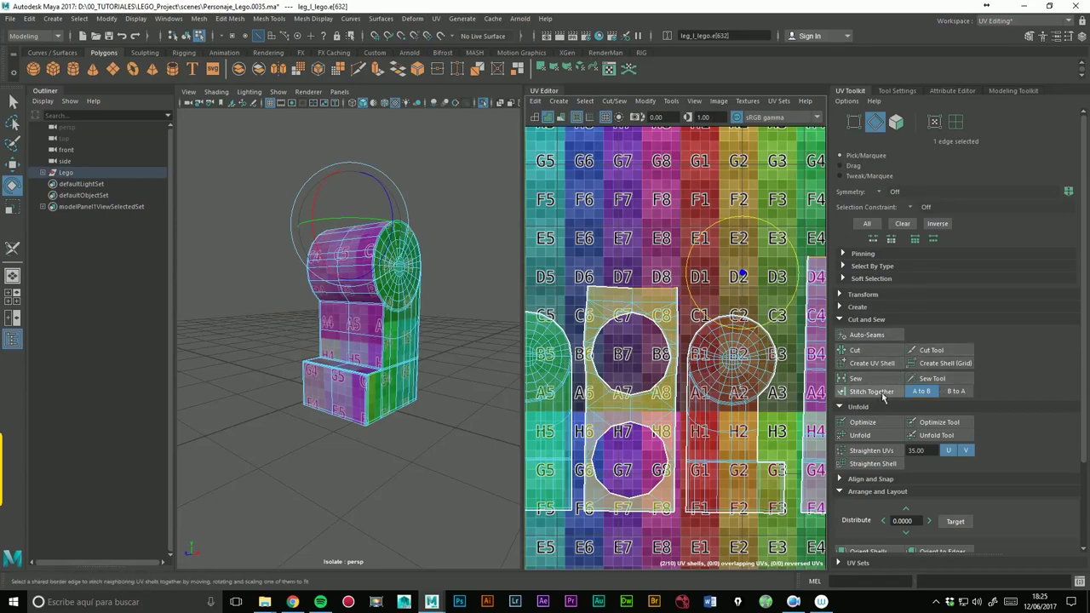
{"action": "left_click", "coordinate": [956, 391]}
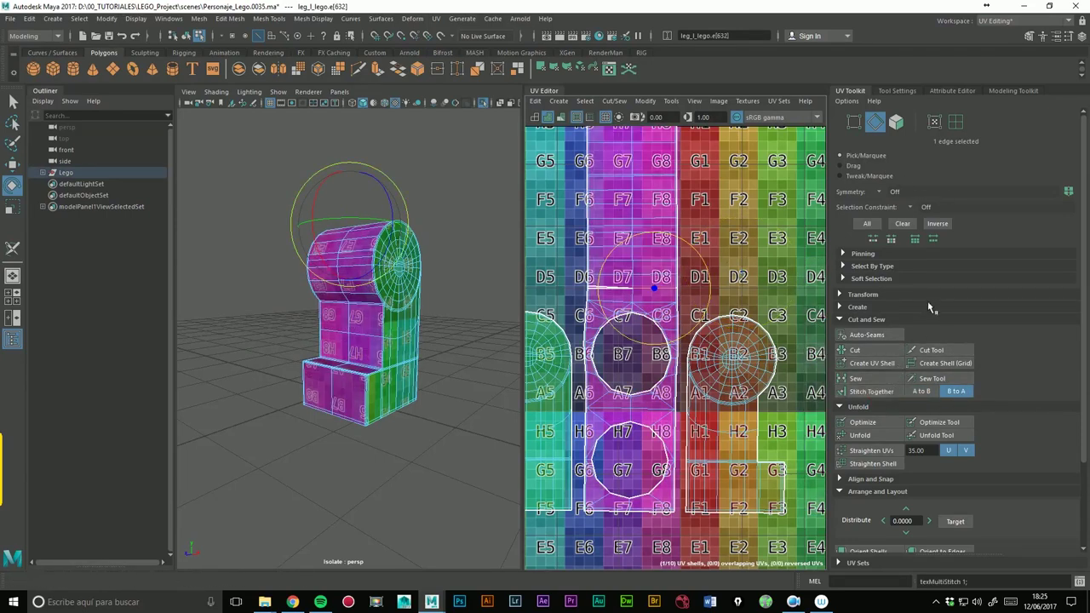
- Cut a new UV seam along the selected edge and select the top shell
{"action": "left_click", "coordinate": [855, 350]}
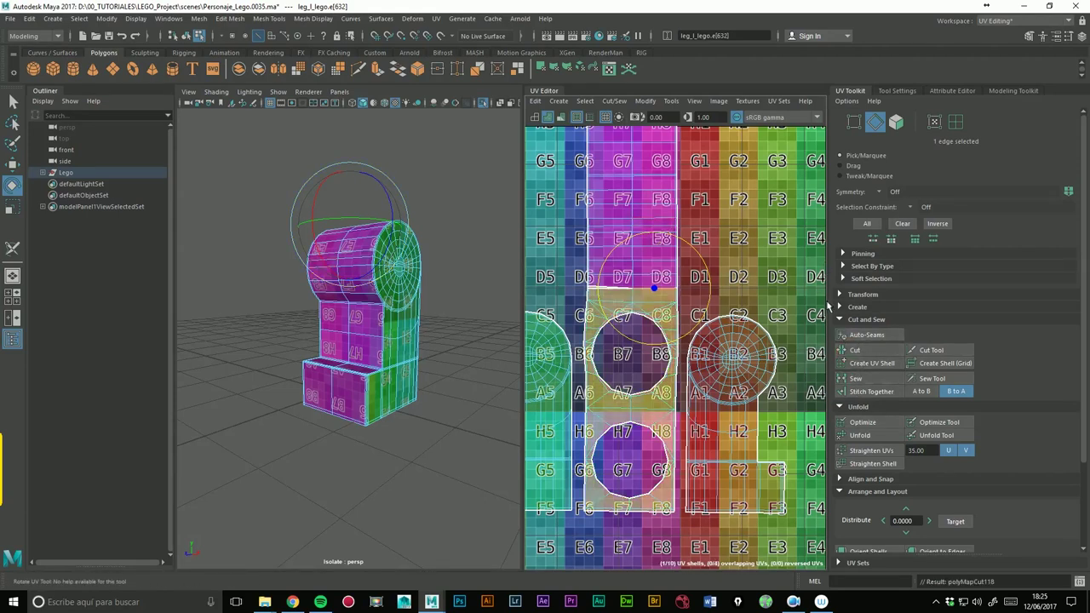
{"action": "left_click", "coordinate": [955, 122]}
{"action": "left_click", "coordinate": [634, 213]}
{"action": "scroll", "coordinate": [647, 255], "scroll_direction": "down", "scroll_amount": 2}
{"action": "mouse_move", "coordinate": [458, 338]}
{"action": "left_mouse_down", "text": "alt"}
{"action": "mouse_move", "coordinate": [369, 358]}
{"action": "mouse_move", "coordinate": [483, 344]}
{"action": "left_mouse_up", "text": "alt"}
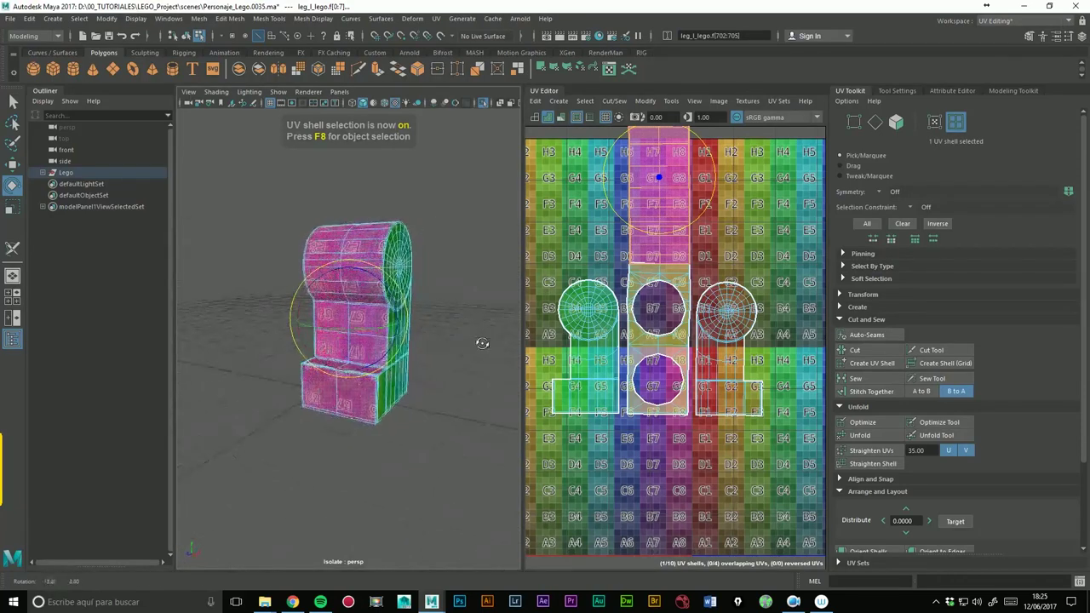
- Rotate the tall strip shell 180° so it reads upright, then nudge it up slightly
{"action": "left_click_drag", "start_coordinate": [725, 189], "coordinate": [556, 180]}
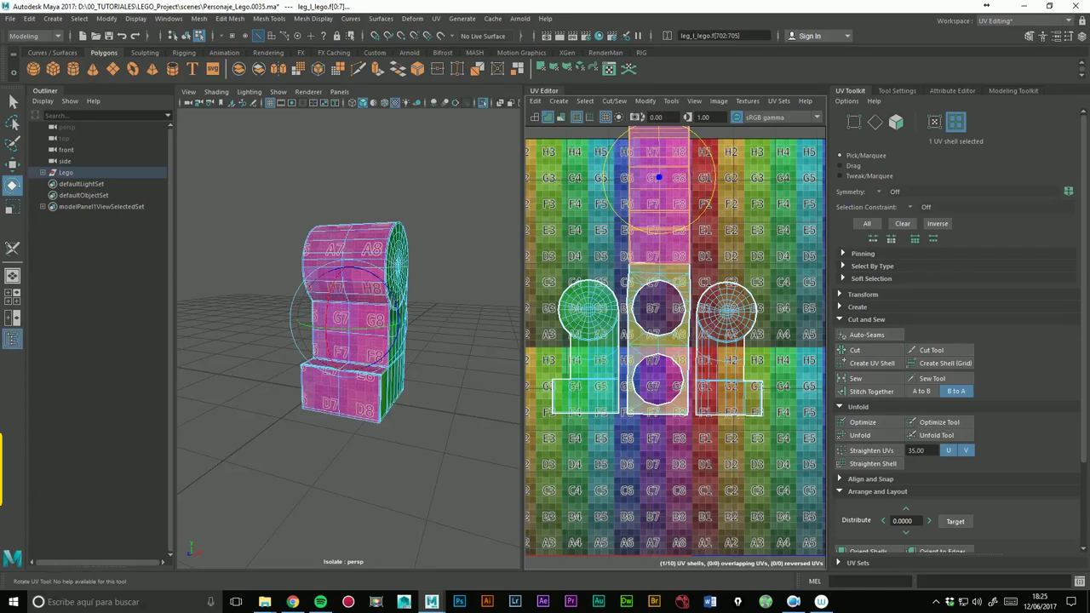
{"action": "key", "text": "w"}
{"action": "scroll", "coordinate": [720, 180], "scroll_direction": "down", "scroll_amount": 1}
{"action": "left_click_drag", "start_coordinate": [662, 181], "coordinate": [662, 175]}
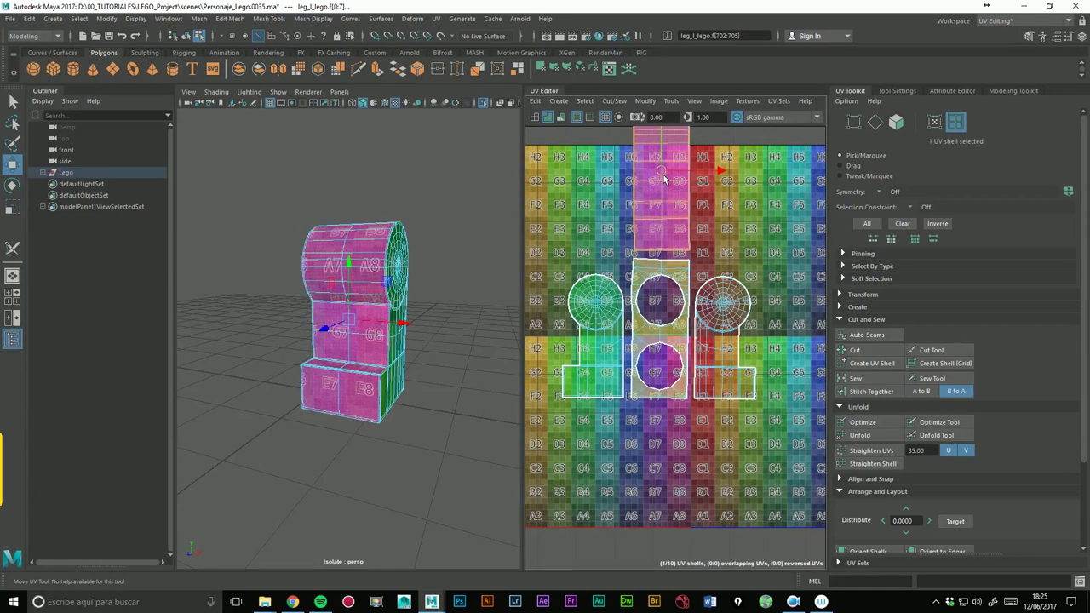
{"action": "scroll", "coordinate": [665, 223], "scroll_direction": "down", "scroll_amount": 2}
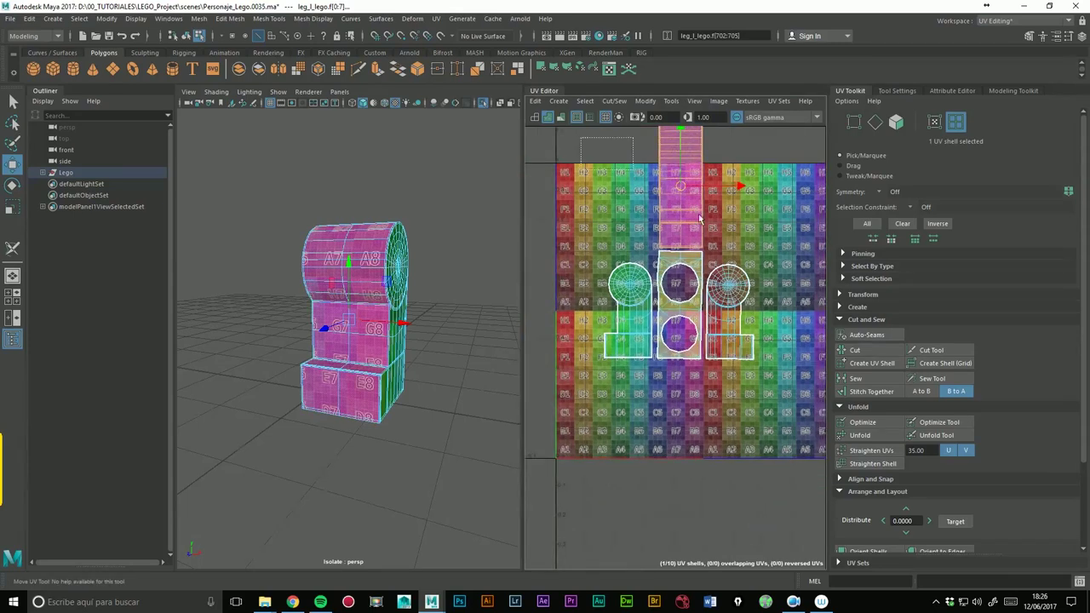
- Select all the leg's UV shells and shift them right and down across the checker tile
{"action": "key", "text": "F8"}
{"action": "left_click_drag", "start_coordinate": [690, 264], "coordinate": [707, 326]}
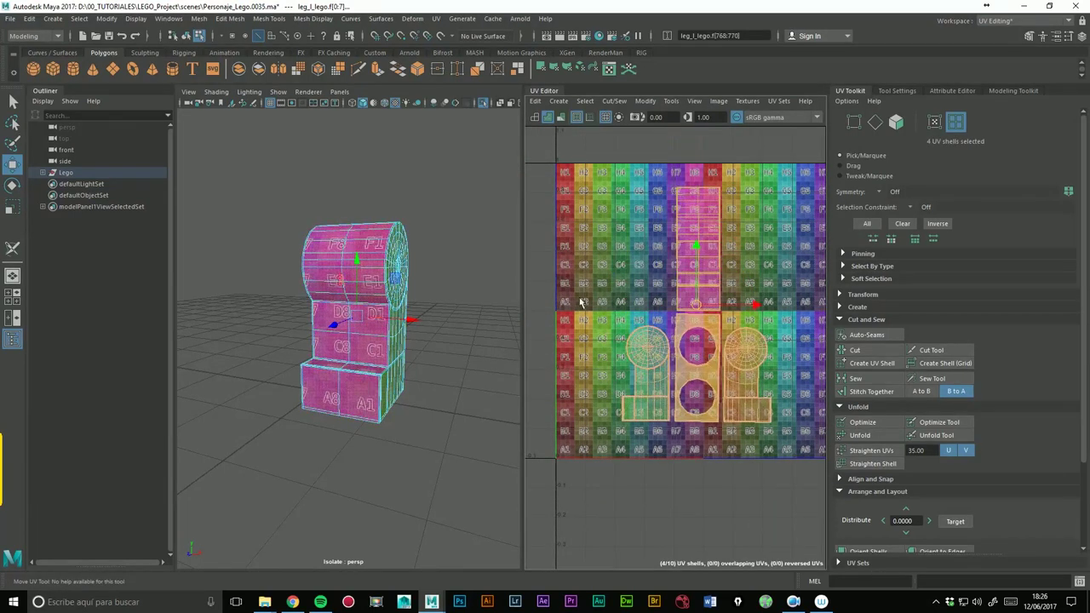
{"action": "middle_click_drag", "start_coordinate": [597, 413], "coordinate": [766, 460], "text": "alt"}
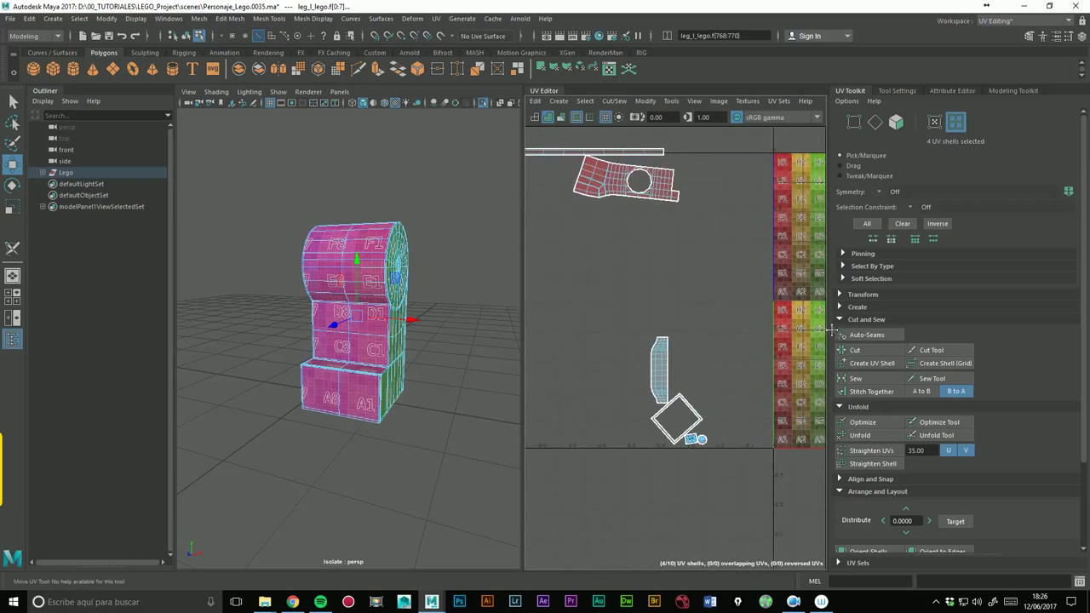
{"action": "scroll", "coordinate": [571, 230], "scroll_direction": "up", "scroll_amount": 2}
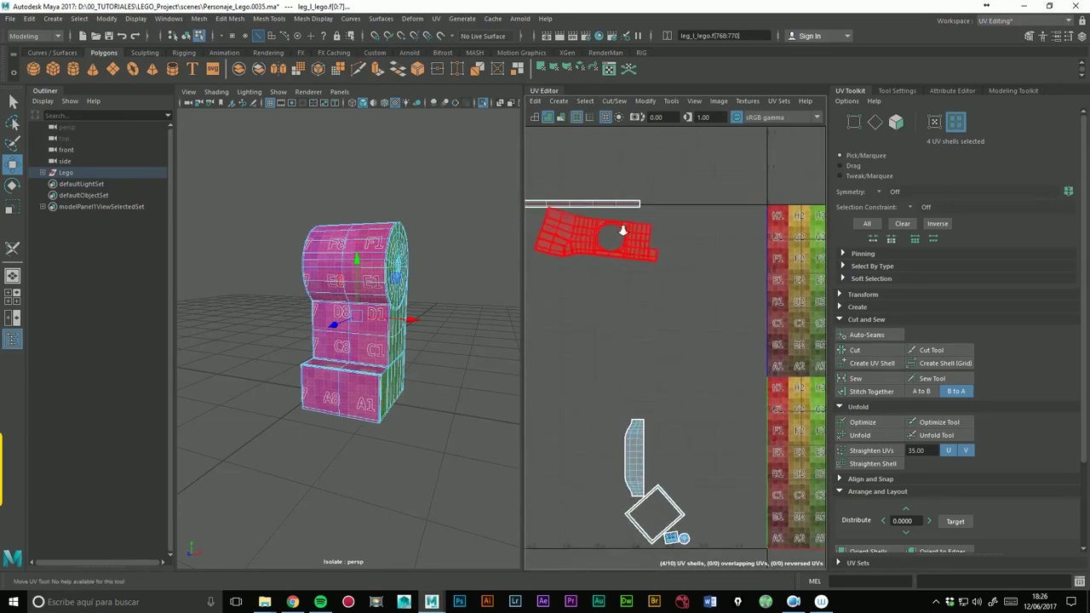
{"action": "scroll", "coordinate": [596, 239], "scroll_direction": "up", "scroll_amount": 3}
{"action": "scroll", "coordinate": [696, 229], "scroll_direction": "down", "scroll_amount": 2}
{"action": "scroll", "coordinate": [696, 229], "scroll_direction": "down", "scroll_amount": 2}
{"action": "left_click_drag", "start_coordinate": [358, 324], "coordinate": [245, 317], "text": "alt"}
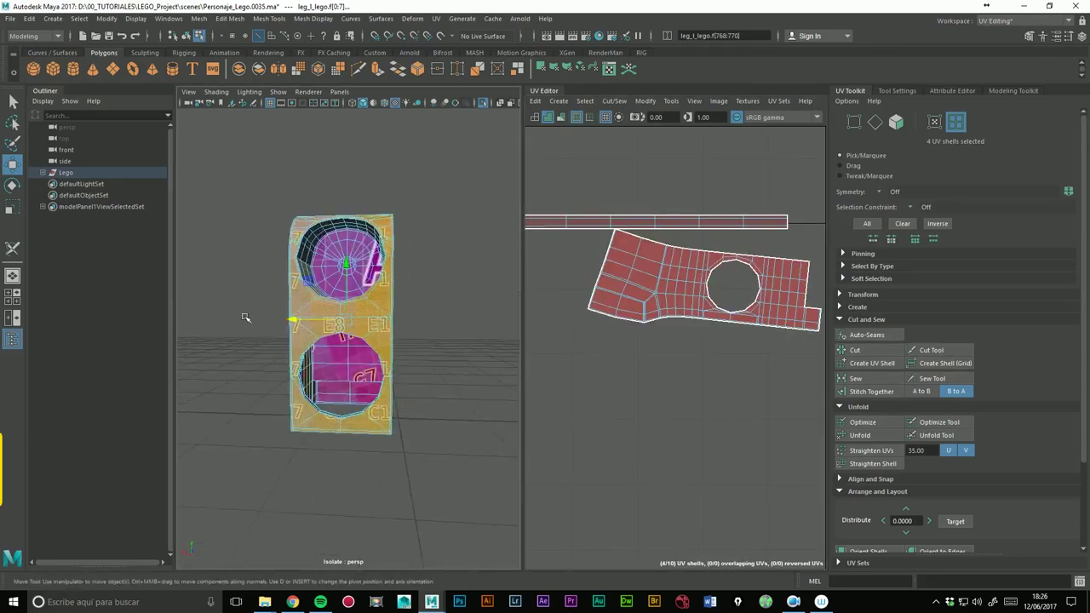
{"action": "scroll", "coordinate": [321, 342], "scroll_direction": "up", "scroll_amount": 5}
{"action": "left_click", "coordinate": [658, 273]}
{"action": "left_click_drag", "start_coordinate": [400, 452], "coordinate": [367, 401], "text": "alt"}
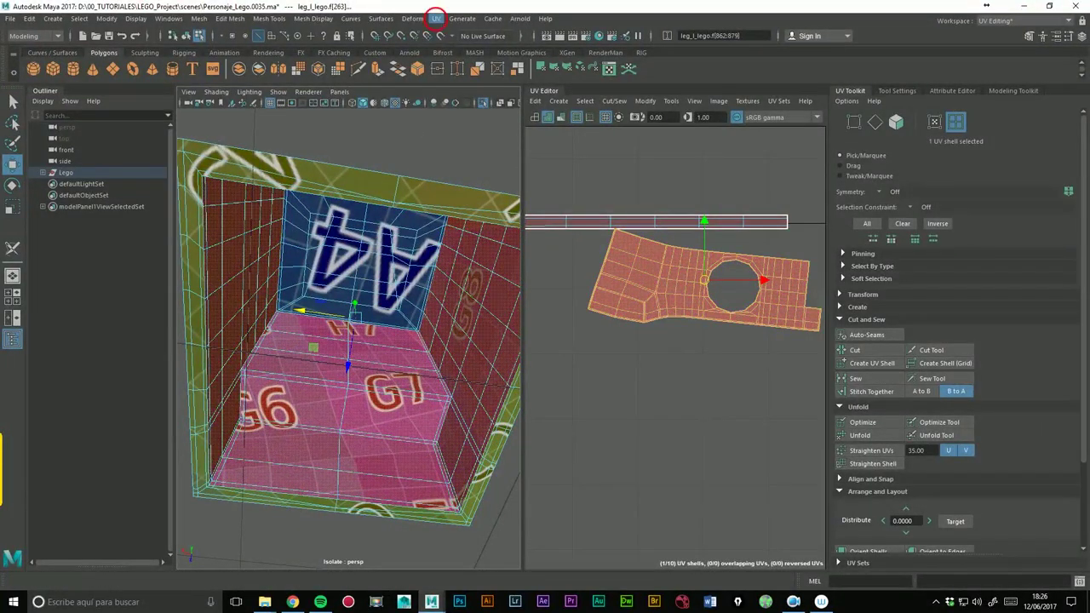
- Cut a seam along the base hollow's inner floor corner with the 3D Cut and Sew UV Tool
{"action": "left_click", "coordinate": [437, 18]}
{"action": "left_click", "coordinate": [477, 270]}
{"action": "mouse_move", "coordinate": [445, 340]}
{"action": "left_mouse_down", "text": "alt"}
{"action": "mouse_move", "coordinate": [449, 371]}
{"action": "mouse_move", "coordinate": [439, 362]}
{"action": "mouse_move", "coordinate": [432, 350]}
{"action": "mouse_move", "coordinate": [491, 419]}
{"action": "left_mouse_up", "text": "alt"}
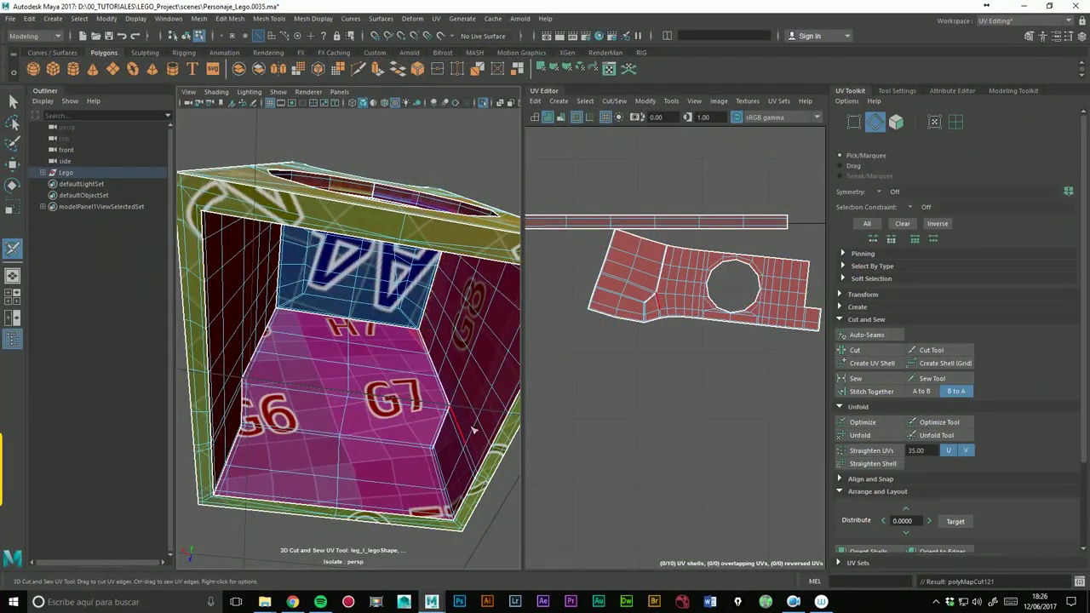
{"action": "left_click_drag", "start_coordinate": [443, 471], "coordinate": [489, 411]}
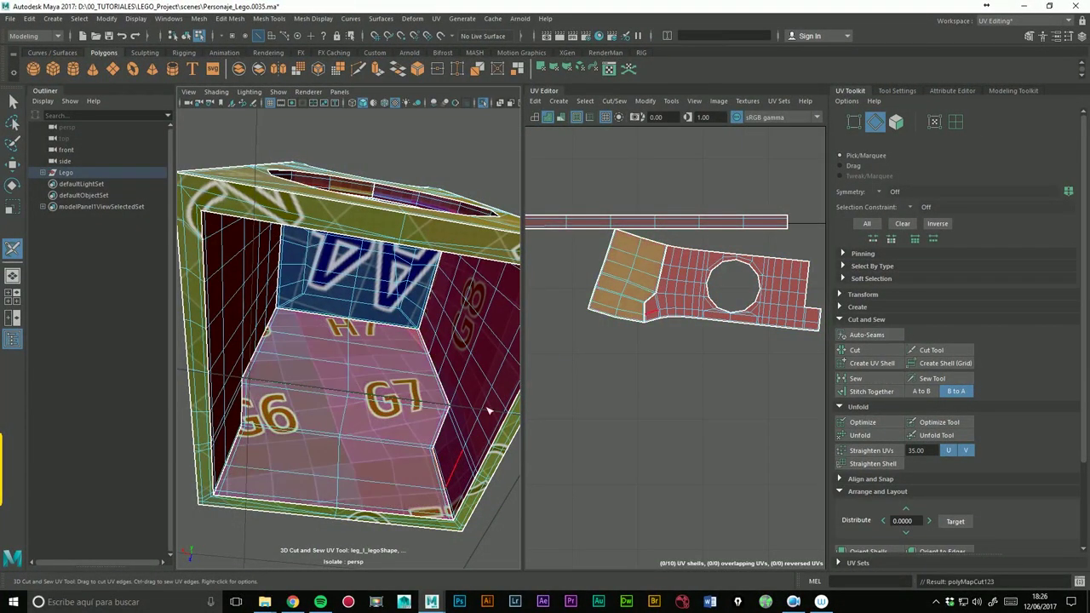
{"action": "scroll", "coordinate": [469, 356], "scroll_direction": "down", "scroll_amount": 5}
{"action": "left_click_drag", "start_coordinate": [367, 373], "coordinate": [422, 378], "text": "alt"}
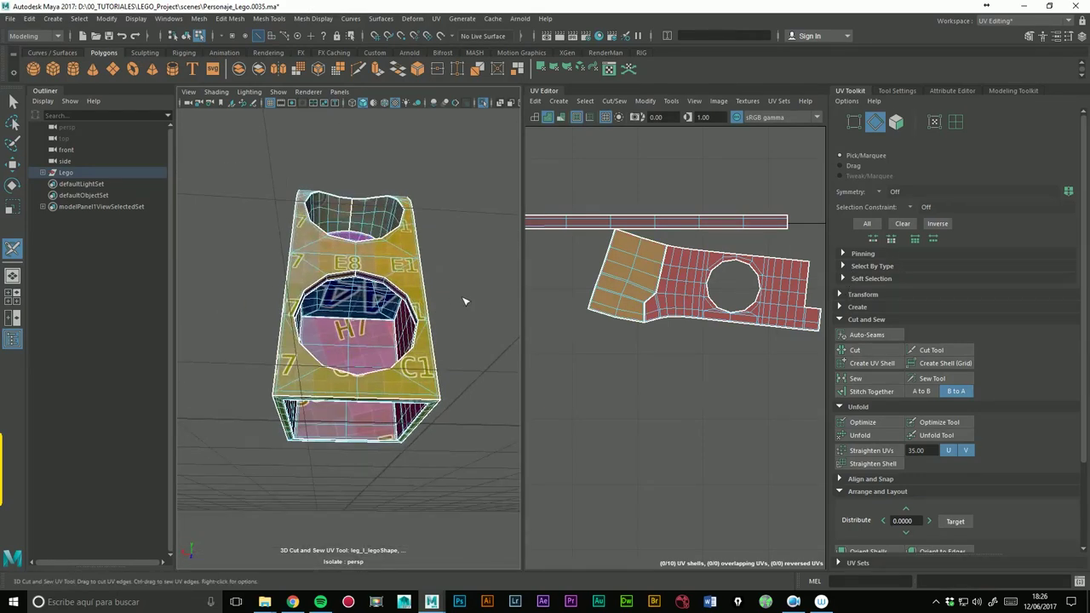
{"action": "left_click_drag", "start_coordinate": [422, 364], "coordinate": [390, 323], "text": "alt"}
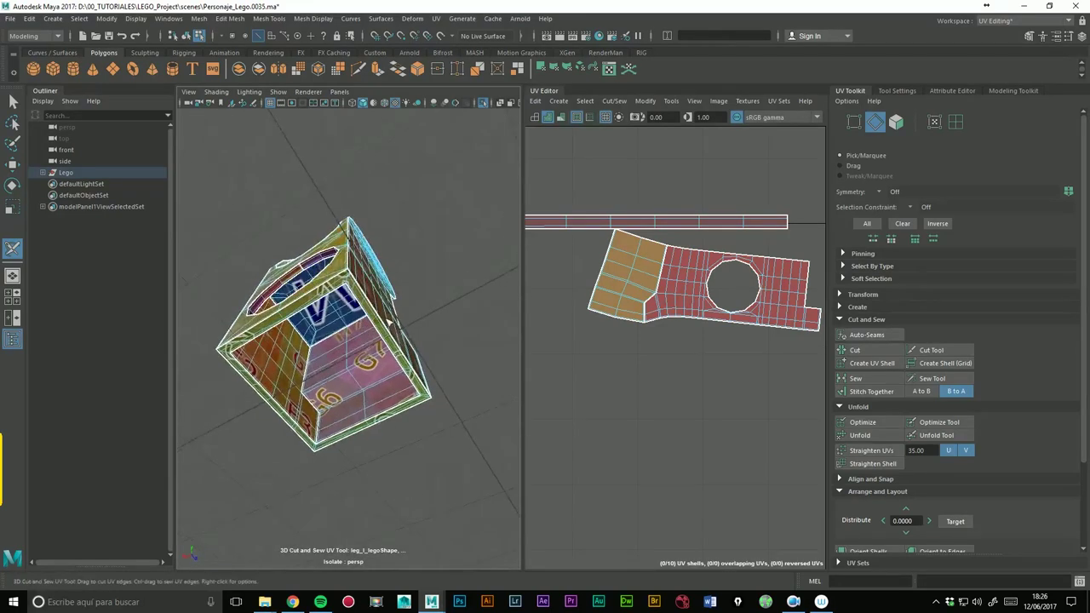
- Move the large base UV shell out of the way
{"action": "left_click", "coordinate": [12, 163]}
{"action": "left_click", "coordinate": [956, 122]}
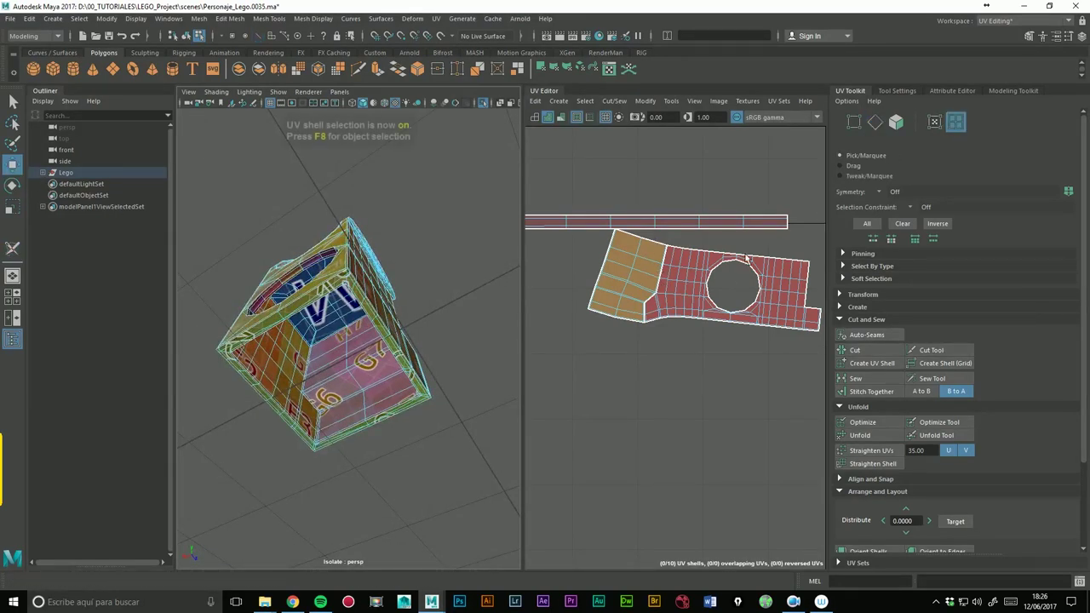
{"action": "left_click", "coordinate": [712, 286]}
{"action": "left_click_drag", "start_coordinate": [734, 298], "coordinate": [757, 338]}
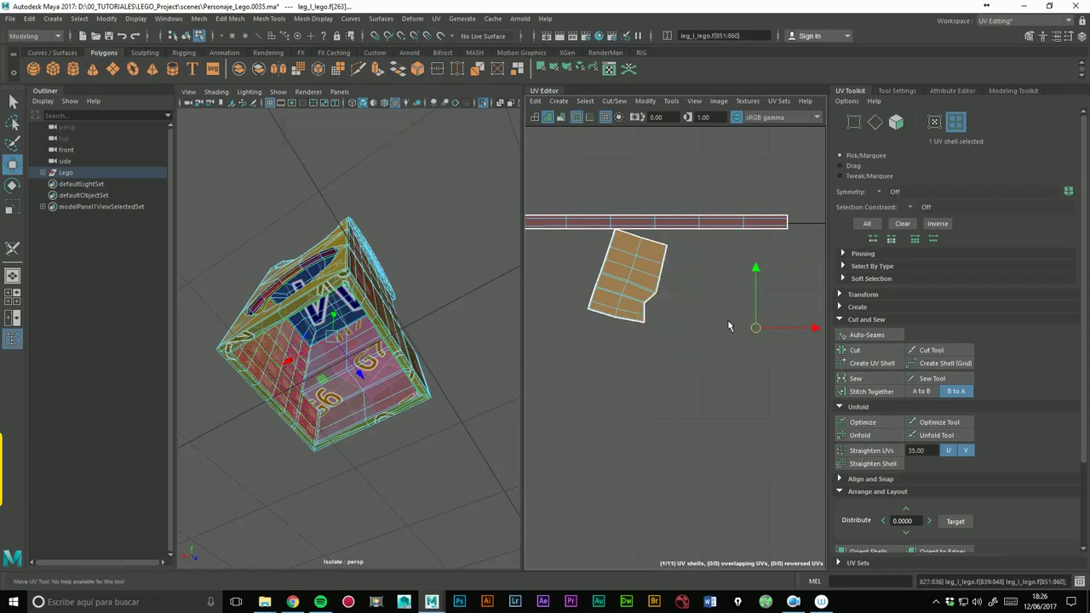
- Place the large base shell above the 0–1 checker tile
{"action": "scroll", "coordinate": [729, 326], "scroll_direction": "down", "scroll_amount": 3}
{"action": "scroll", "coordinate": [625, 319], "scroll_direction": "down", "scroll_amount": 3}
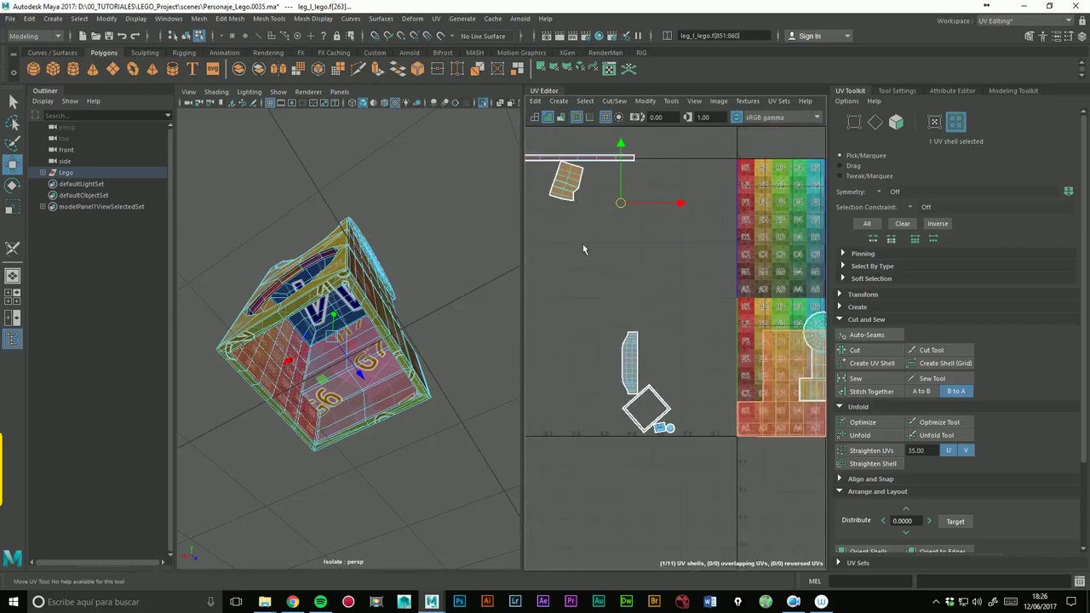
{"action": "middle_click_drag", "start_coordinate": [583, 248], "coordinate": [637, 249], "text": "alt"}
{"action": "middle_click_drag", "start_coordinate": [920, 339], "coordinate": [780, 339], "text": "alt"}
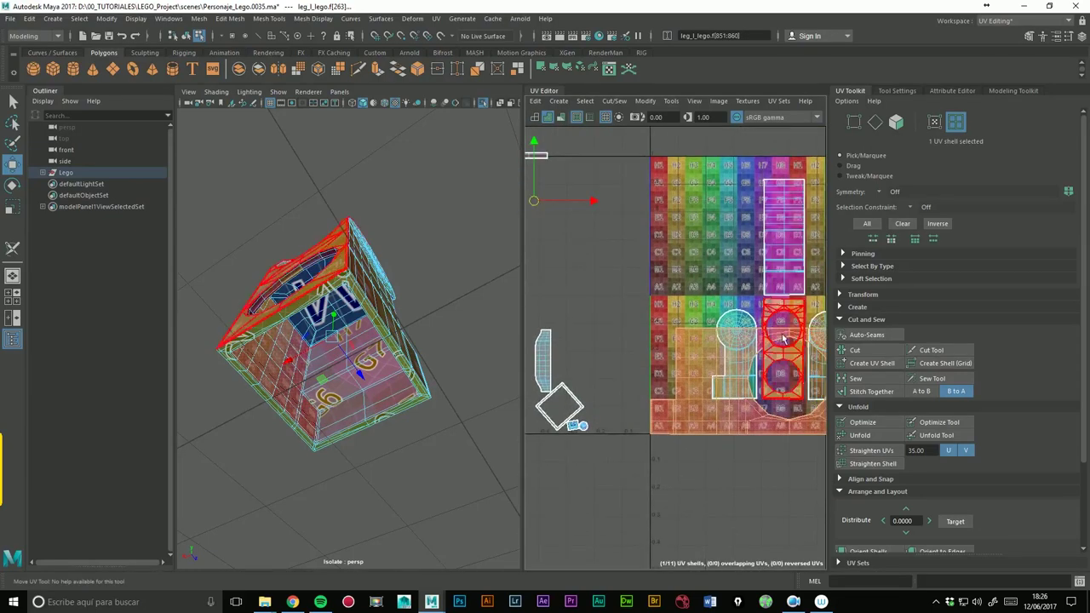
{"action": "scroll", "coordinate": [765, 290], "scroll_direction": "down", "scroll_amount": 3}
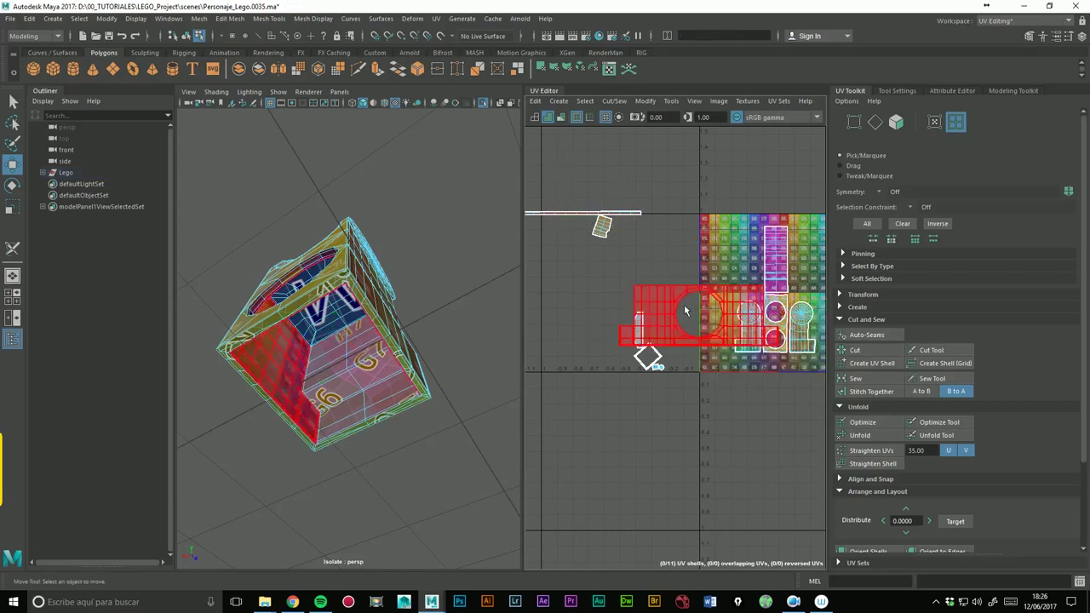
{"action": "left_click", "coordinate": [690, 318]}
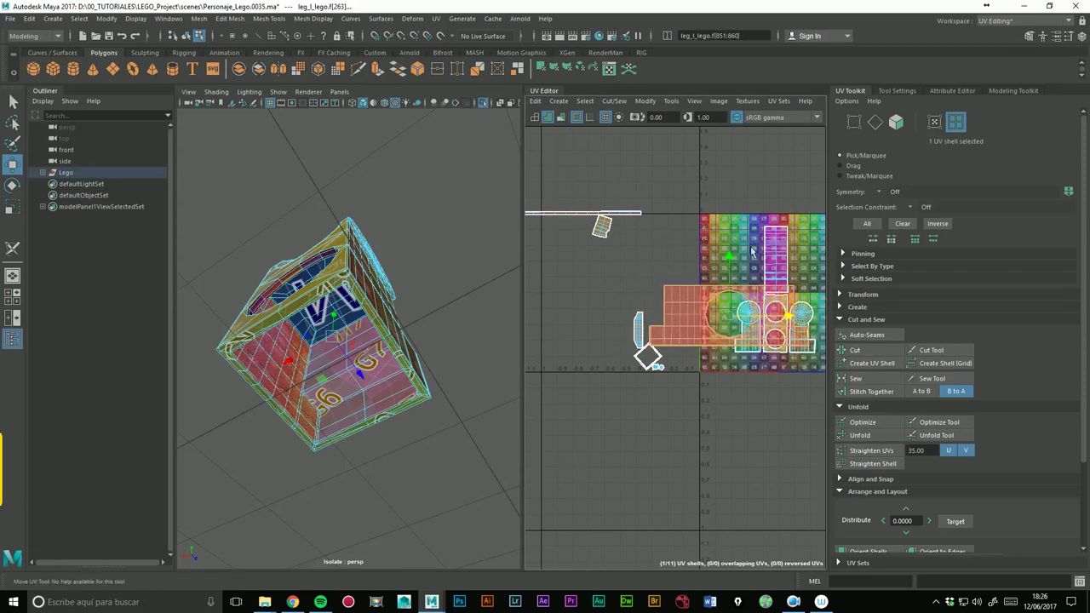
{"action": "left_click_drag", "start_coordinate": [690, 317], "coordinate": [763, 179]}
- Unfold the small floor shell flat and park it in empty UV space
{"action": "left_click", "coordinate": [601, 226]}
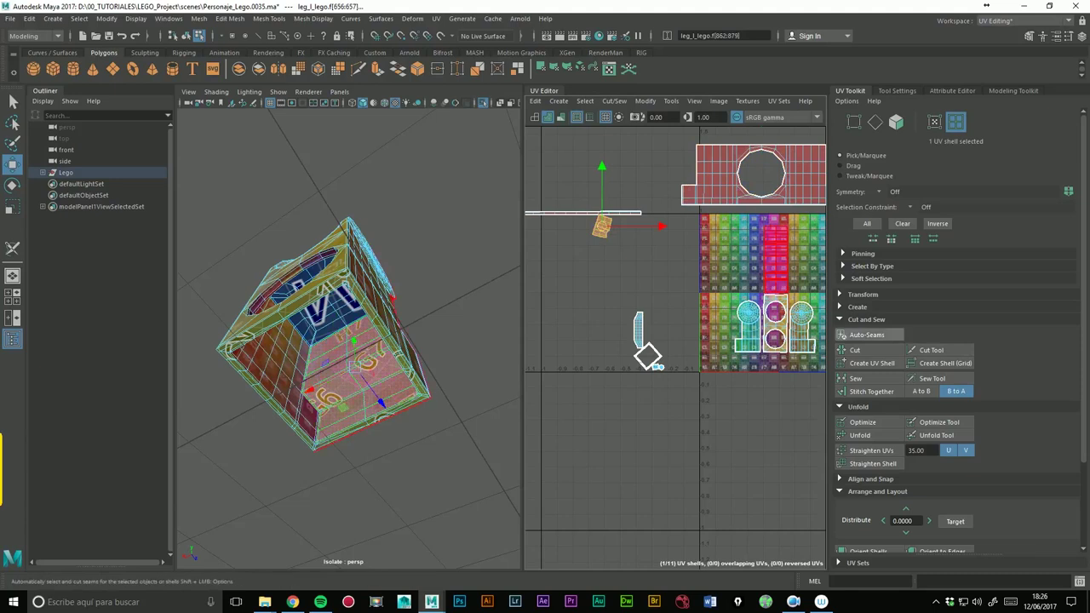
{"action": "left_click", "coordinate": [874, 437]}
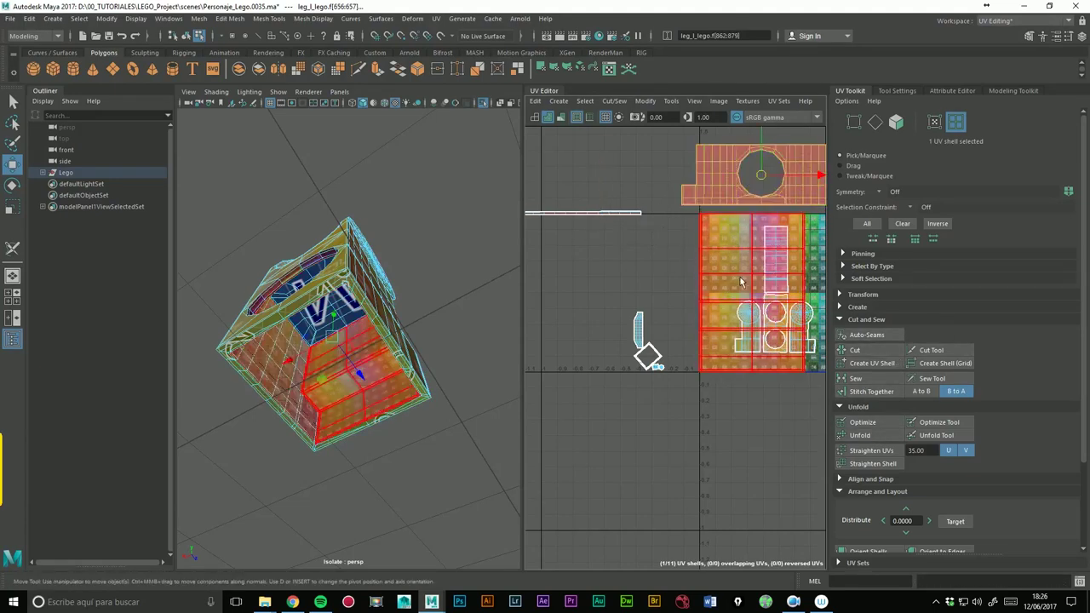
{"action": "mouse_move", "coordinate": [757, 294]}
{"action": "left_mouse_down"}
{"action": "mouse_move", "coordinate": [617, 272]}
{"action": "mouse_move", "coordinate": [619, 201]}
{"action": "left_mouse_up"}
{"action": "middle_click_drag", "start_coordinate": [618, 202], "coordinate": [644, 330], "text": "alt"}
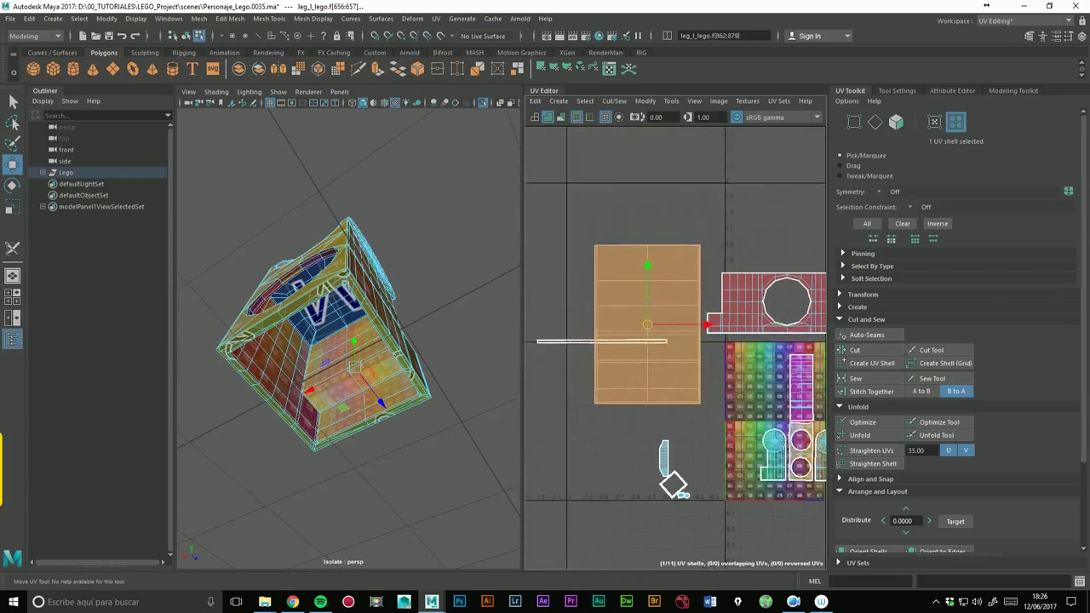
{"action": "left_click_drag", "start_coordinate": [645, 326], "coordinate": [646, 251]}
{"action": "mouse_move", "coordinate": [646, 251]}
{"action": "right_mouse_down", "text": "alt"}
{"action": "mouse_move", "coordinate": [1018, 277]}
{"action": "mouse_move", "coordinate": [1088, 271]}
{"action": "mouse_move", "coordinate": [852, 273]}
{"action": "right_mouse_up", "text": "alt"}
{"action": "mouse_move", "coordinate": [281, 383]}
{"action": "left_mouse_down", "text": "alt"}
{"action": "mouse_move", "coordinate": [355, 387]}
{"action": "mouse_move", "coordinate": [359, 372]}
{"action": "left_mouse_up", "text": "alt"}
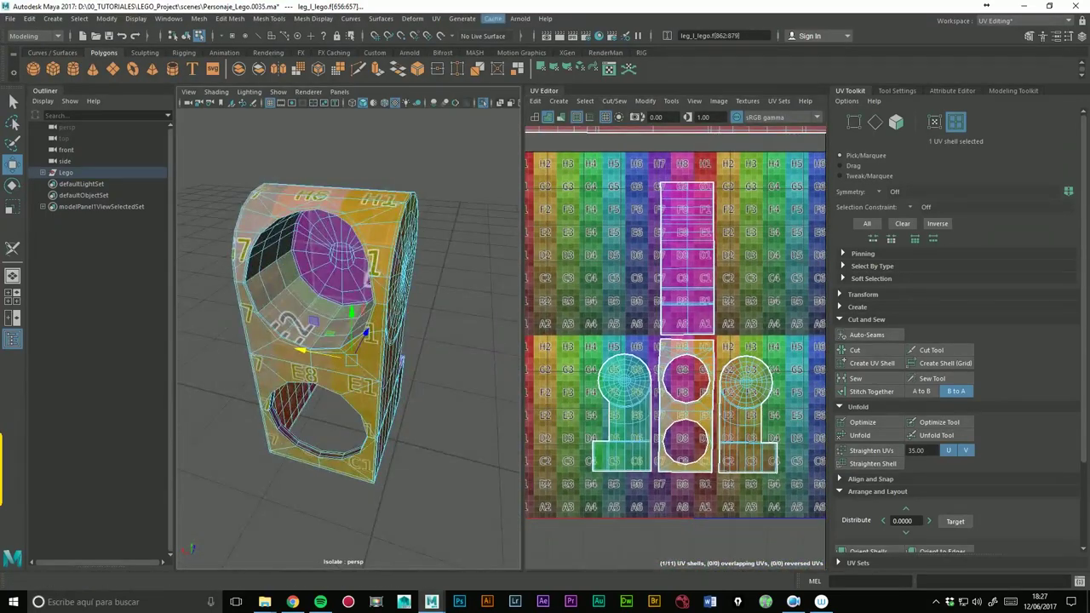
- Activate the 3D Cut and Sew UV Tool and turn the 3D view to the top cylinder's hole
{"action": "left_click", "coordinate": [436, 19]}
{"action": "left_click", "coordinate": [470, 271]}
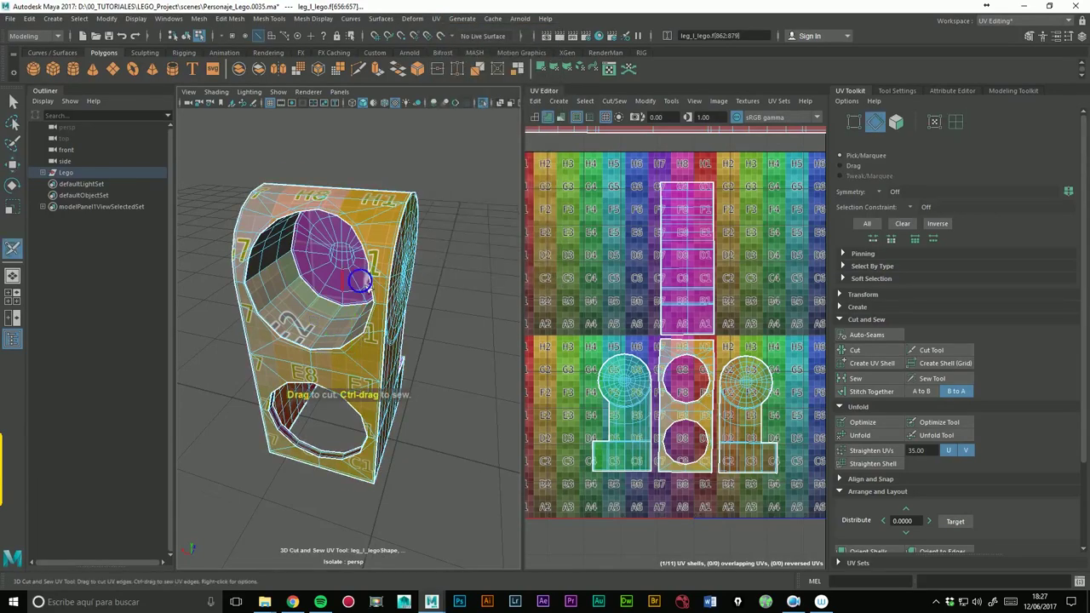
{"action": "scroll", "coordinate": [481, 268], "scroll_direction": "up", "scroll_amount": 5}
{"action": "middle_click_drag", "start_coordinate": [481, 268], "coordinate": [477, 205], "text": "alt"}
{"action": "mouse_move", "coordinate": [477, 204]}
{"action": "left_mouse_down", "text": "alt"}
{"action": "mouse_move", "coordinate": [464, 281]}
{"action": "mouse_move", "coordinate": [383, 285]}
{"action": "mouse_move", "coordinate": [392, 294]}
{"action": "left_mouse_up", "text": "alt"}
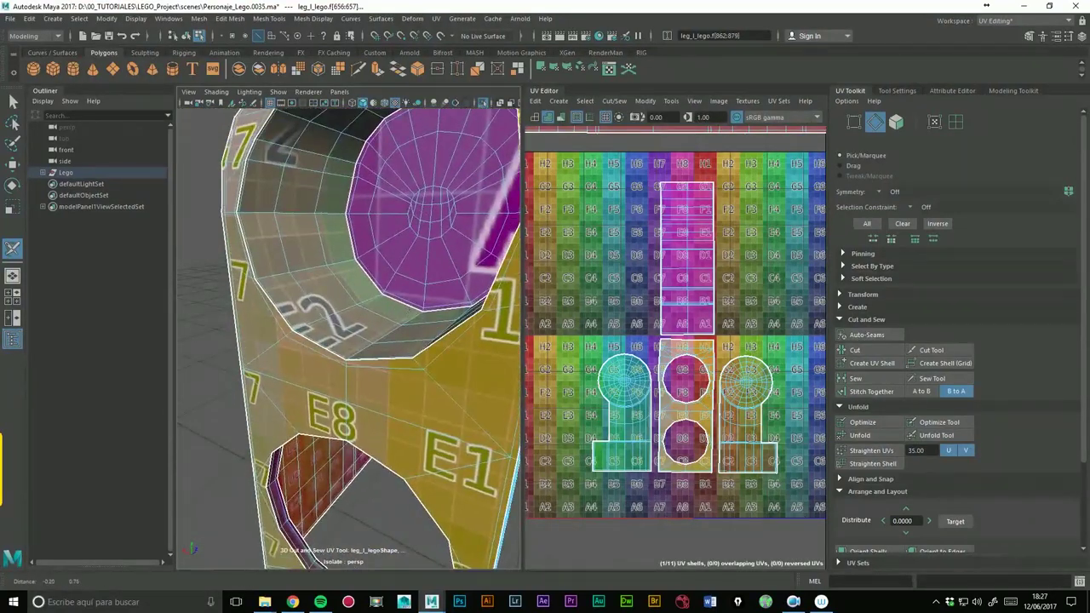
{"action": "right_click_drag", "start_coordinate": [392, 294], "coordinate": [397, 304], "text": "alt"}
{"action": "mouse_move", "coordinate": [397, 304]}
{"action": "left_mouse_down", "text": "alt"}
{"action": "mouse_move", "coordinate": [385, 339]}
{"action": "mouse_move", "coordinate": [354, 320]}
{"action": "mouse_move", "coordinate": [366, 306]}
{"action": "left_mouse_up", "text": "alt"}
- Frame the UV Editor on the lower rows of shells, ready to pick edges
{"action": "scroll", "coordinate": [791, 281], "scroll_direction": "down", "scroll_amount": 3}
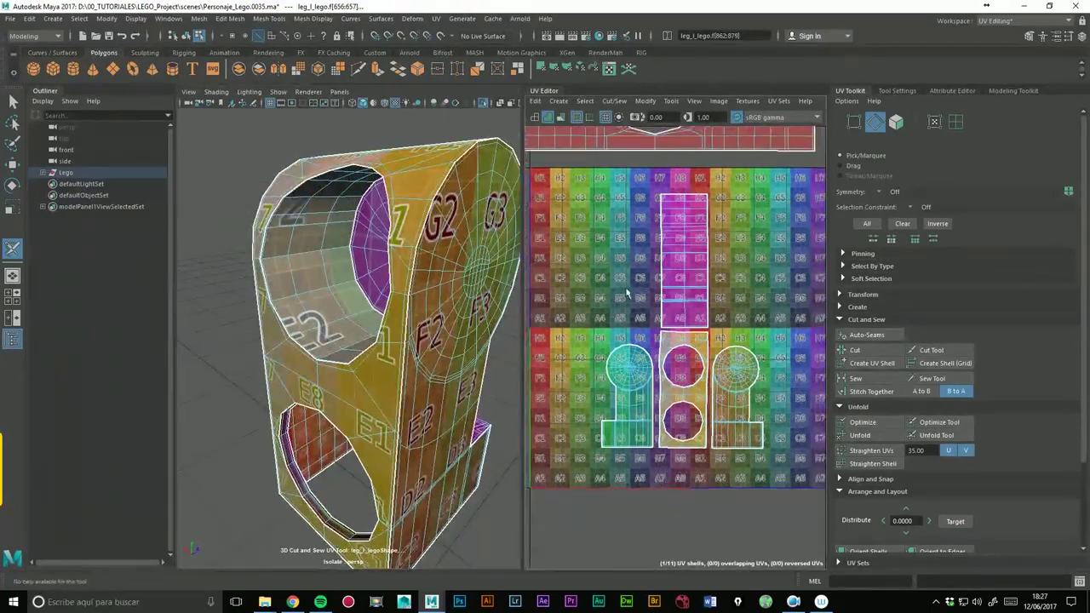
{"action": "middle_click_drag", "start_coordinate": [791, 281], "coordinate": [624, 195], "text": "alt"}
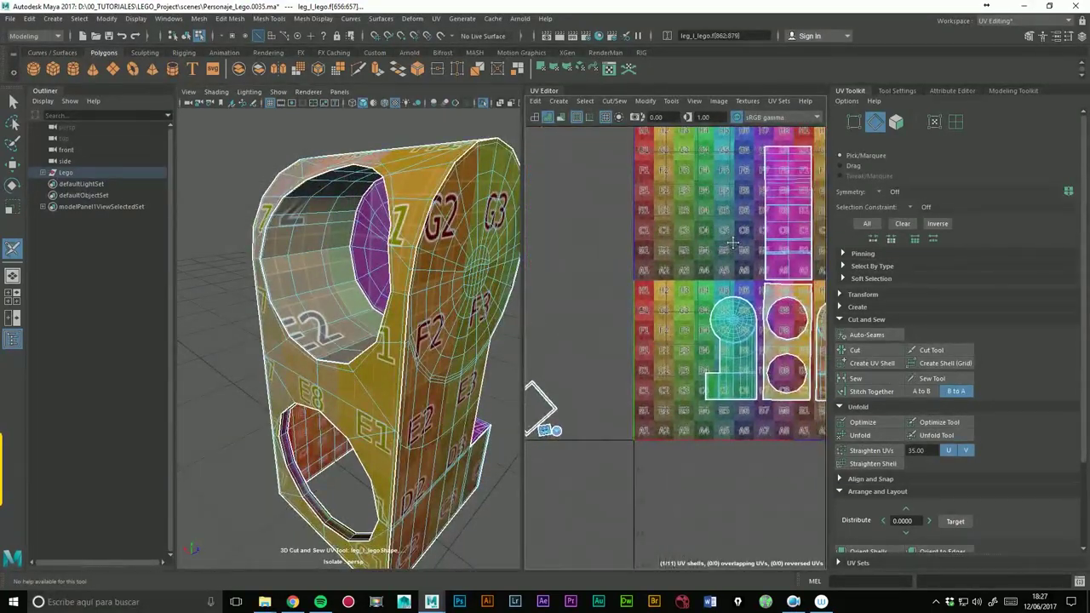
{"action": "scroll", "coordinate": [625, 195], "scroll_direction": "up", "scroll_amount": 5}
{"action": "middle_click_drag", "start_coordinate": [667, 423], "coordinate": [641, 345], "text": "alt"}
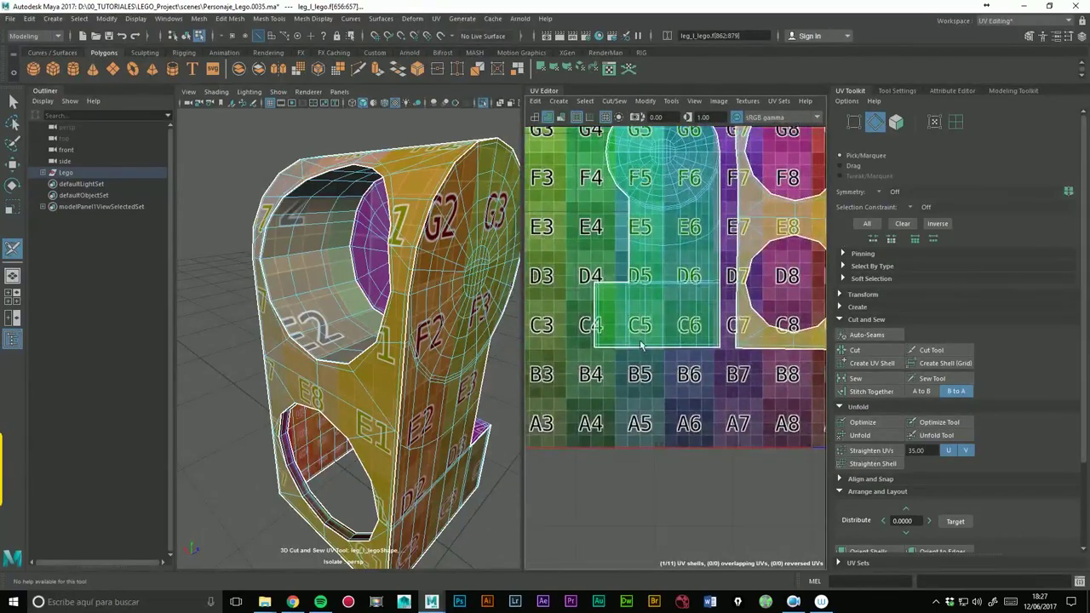
{"action": "right_click_drag", "start_coordinate": [637, 345], "coordinate": [653, 366]}
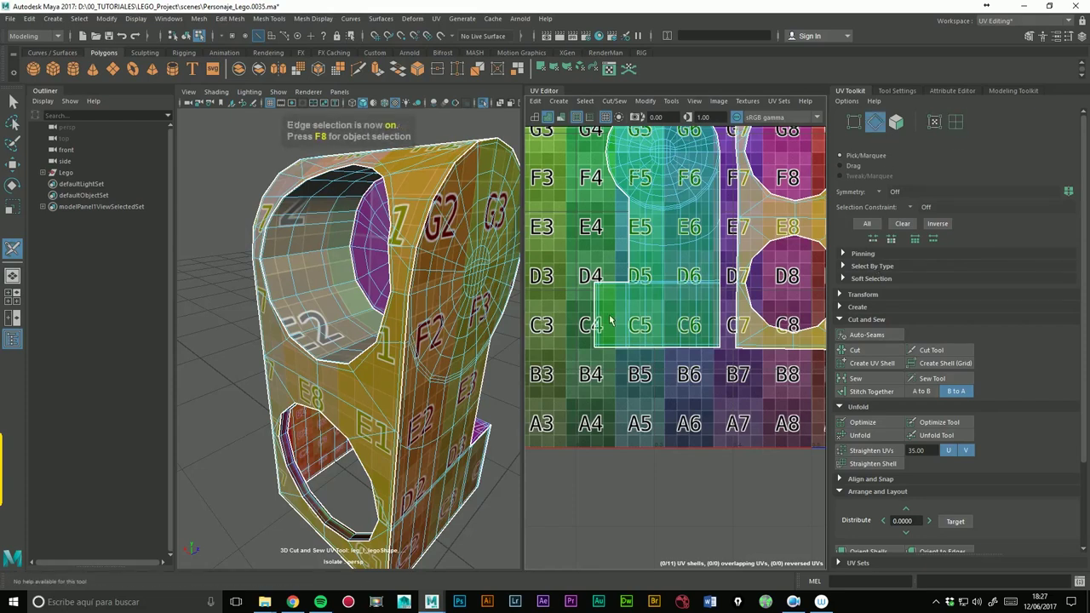
- Stitch the two shells along the seam edge (A to B), then cut along that edge
{"action": "left_click", "coordinate": [13, 165]}
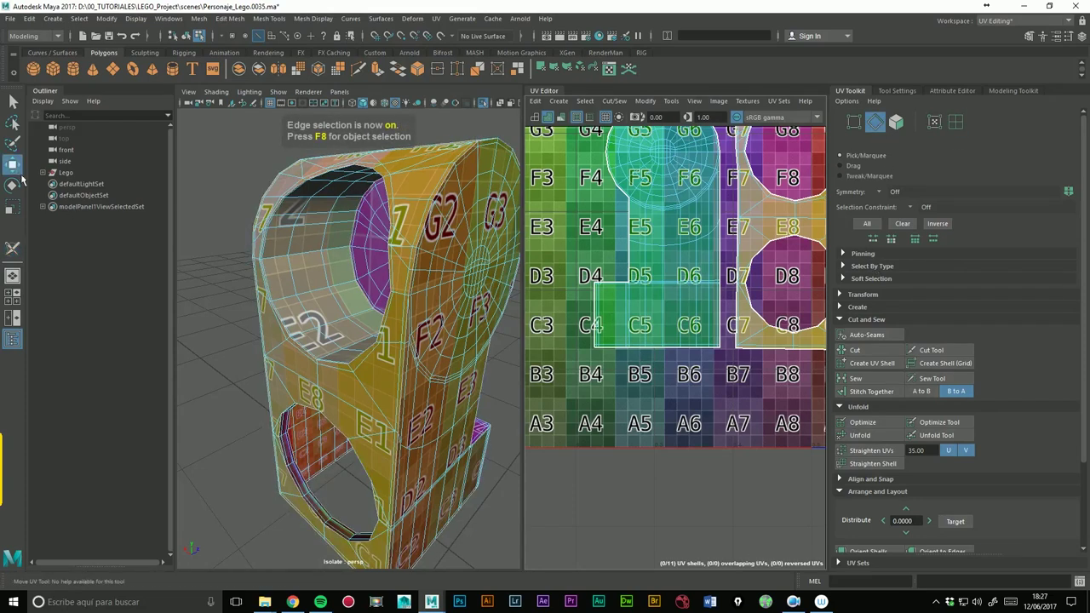
{"action": "left_click", "coordinate": [645, 356]}
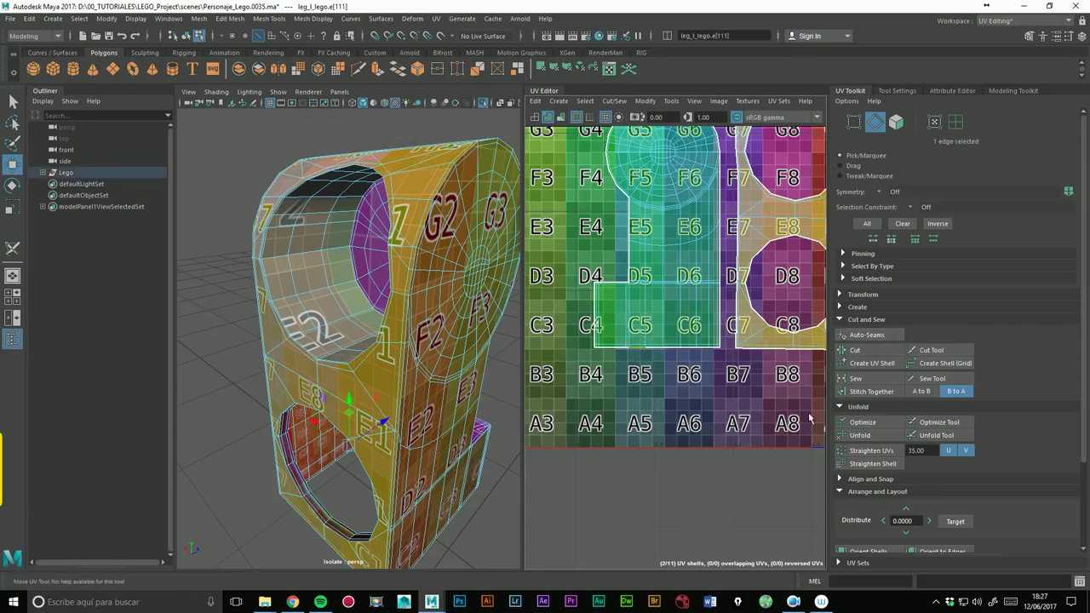
{"action": "left_click", "coordinate": [883, 394]}
{"action": "left_click", "coordinate": [869, 364]}
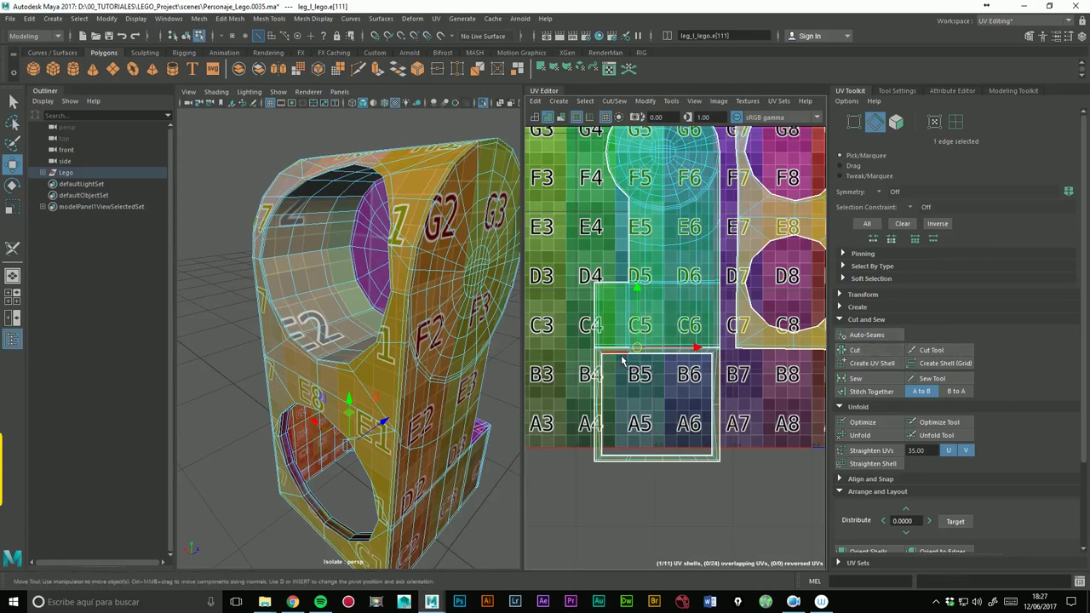
- Nudge the square B5–A6 shell slightly downward
{"action": "left_click", "coordinate": [956, 121]}
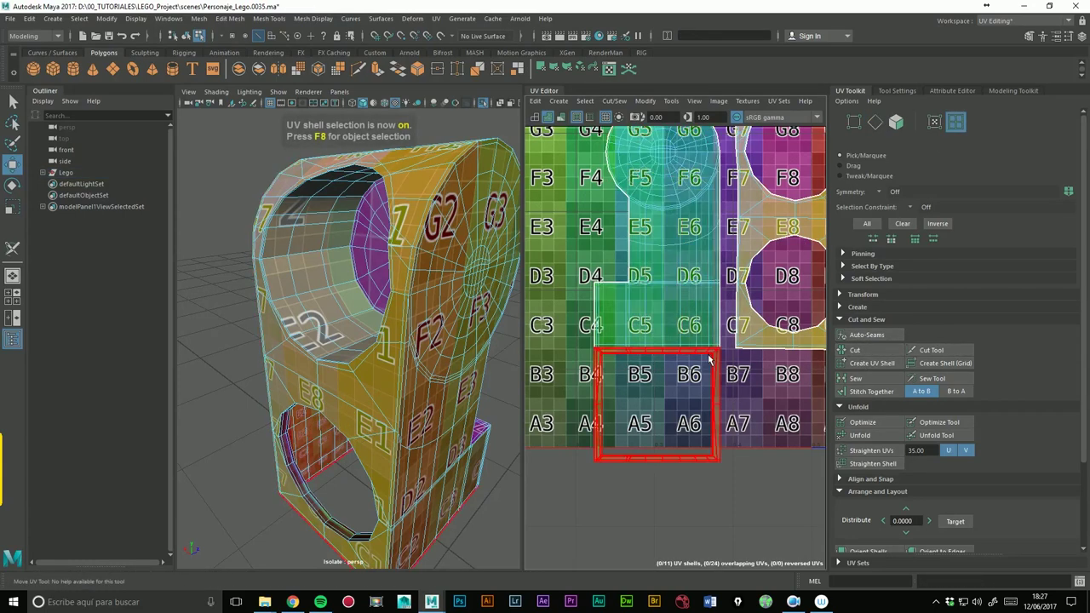
{"action": "left_click", "coordinate": [669, 423]}
{"action": "left_click_drag", "start_coordinate": [669, 424], "coordinate": [668, 436]}
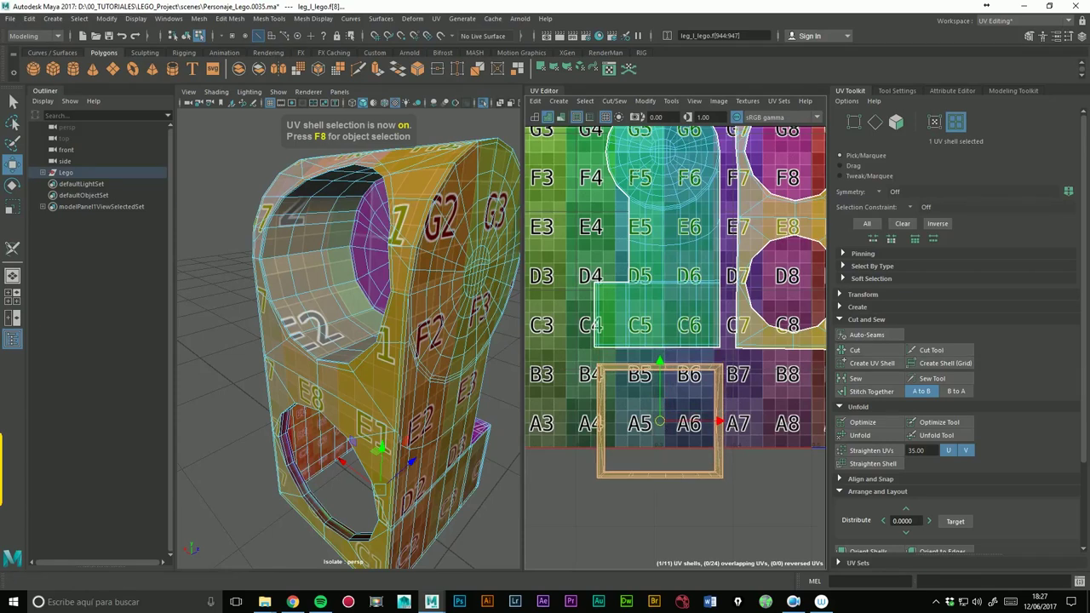
{"action": "mouse_move", "coordinate": [409, 394]}
{"action": "left_mouse_down", "text": "alt"}
{"action": "mouse_move", "coordinate": [421, 334]}
{"action": "mouse_move", "coordinate": [358, 341]}
{"action": "mouse_move", "coordinate": [393, 368]}
{"action": "left_mouse_up", "text": "alt"}
{"action": "left_click", "coordinate": [384, 359]}
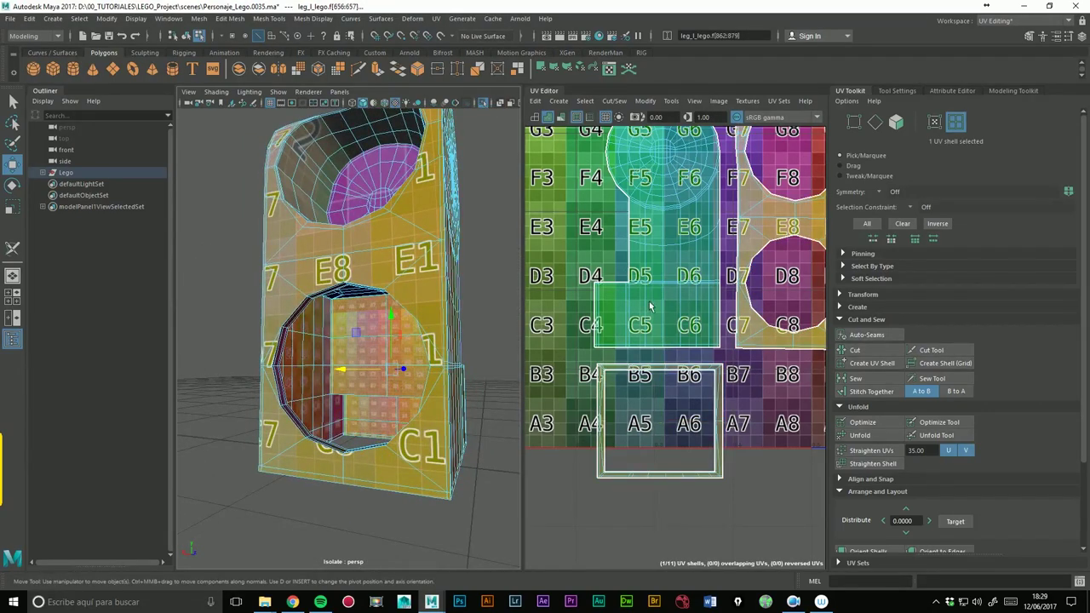
- Stitch the loose rectangular shell onto the square shell at A5–A7 using B to A
{"action": "scroll", "coordinate": [650, 305], "scroll_direction": "down", "scroll_amount": 2}
{"action": "mouse_move", "coordinate": [650, 305]}
{"action": "middle_mouse_down", "text": "alt"}
{"action": "mouse_move", "coordinate": [604, 279]}
{"action": "mouse_move", "coordinate": [799, 275]}
{"action": "mouse_move", "coordinate": [723, 474]}
{"action": "mouse_move", "coordinate": [706, 396]}
{"action": "middle_mouse_up", "text": "alt"}
{"action": "scroll", "coordinate": [604, 280], "scroll_direction": "down", "scroll_amount": 2}
{"action": "scroll", "coordinate": [722, 474], "scroll_direction": "up", "scroll_amount": 2}
{"action": "scroll", "coordinate": [690, 311], "scroll_direction": "up", "scroll_amount": 2}
{"action": "scroll", "coordinate": [704, 460], "scroll_direction": "up", "scroll_amount": 2}
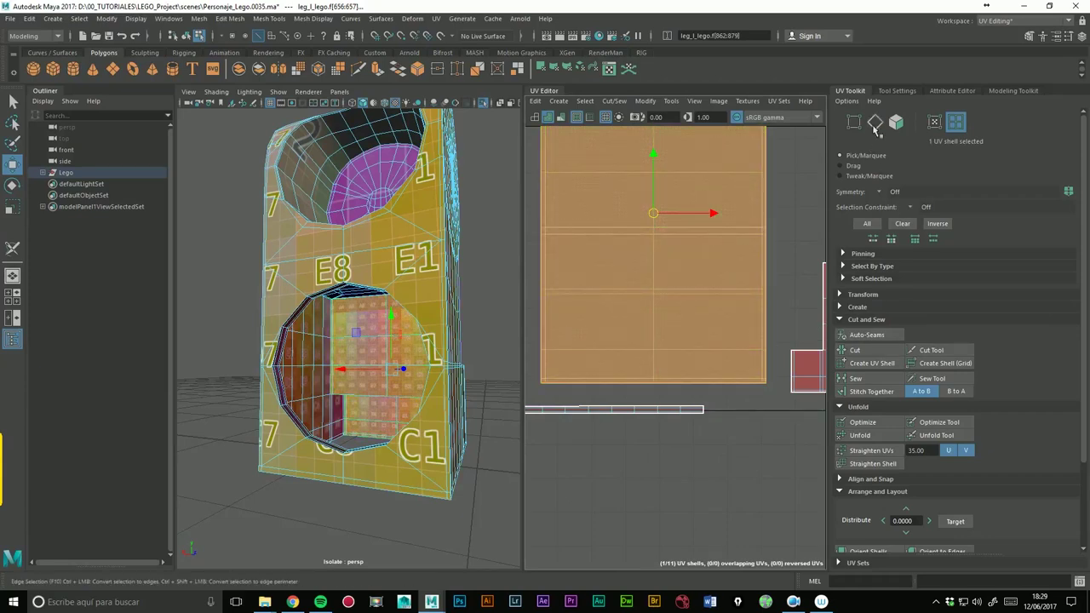
{"action": "left_click", "coordinate": [875, 125]}
{"action": "left_click", "coordinate": [747, 393]}
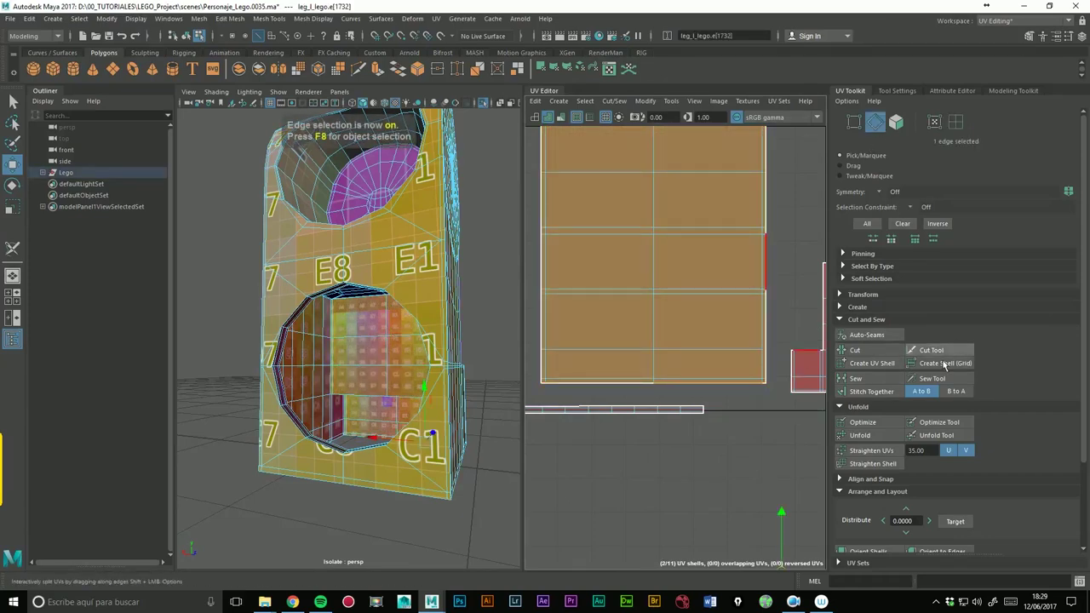
{"action": "left_click", "coordinate": [871, 391]}
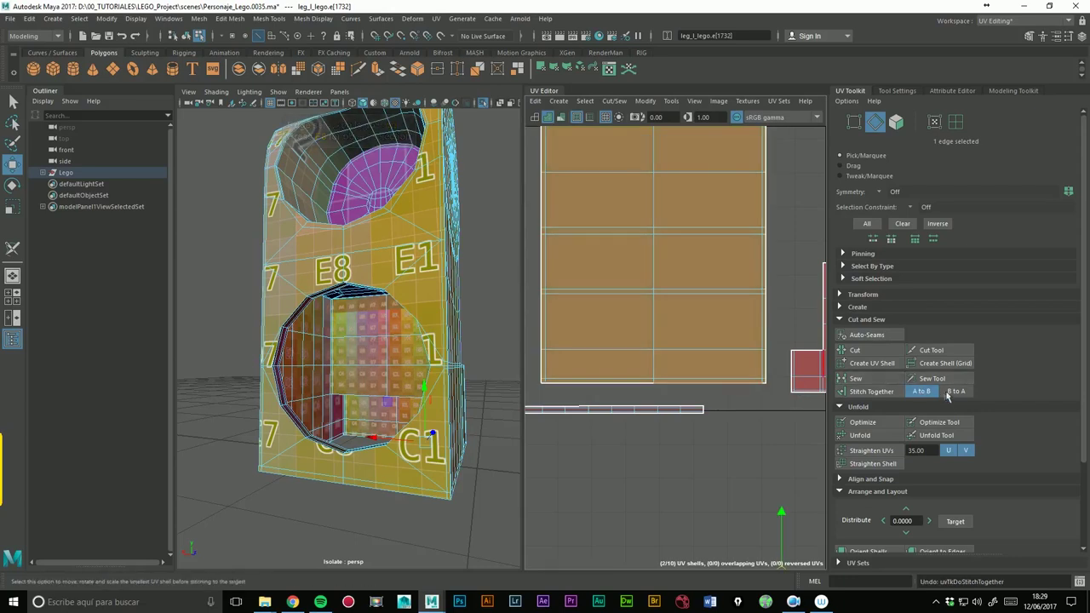
{"action": "left_click", "coordinate": [953, 391]}
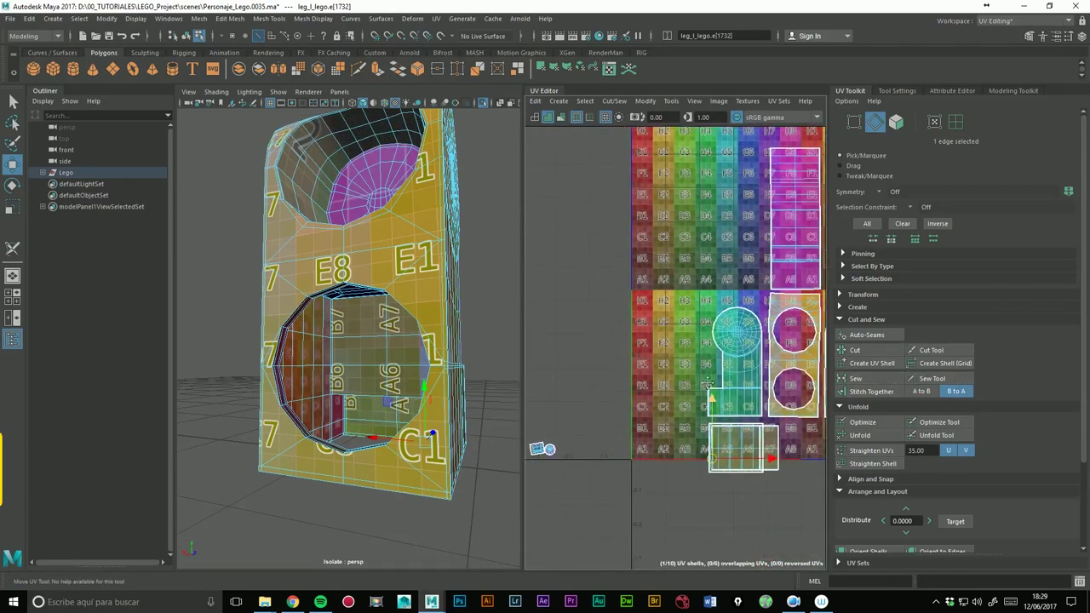
- Cut the rectangular shell free again along the selected edge and select it
{"action": "scroll", "coordinate": [707, 385], "scroll_direction": "up", "scroll_amount": 2}
{"action": "scroll", "coordinate": [707, 385], "scroll_direction": "up", "scroll_amount": 2}
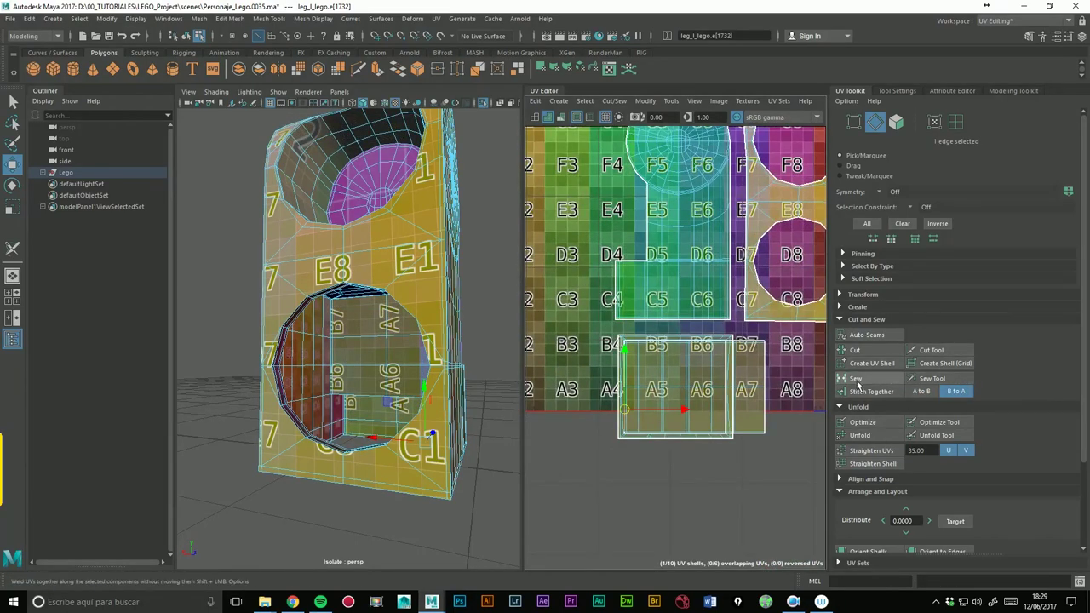
{"action": "left_click", "coordinate": [856, 355]}
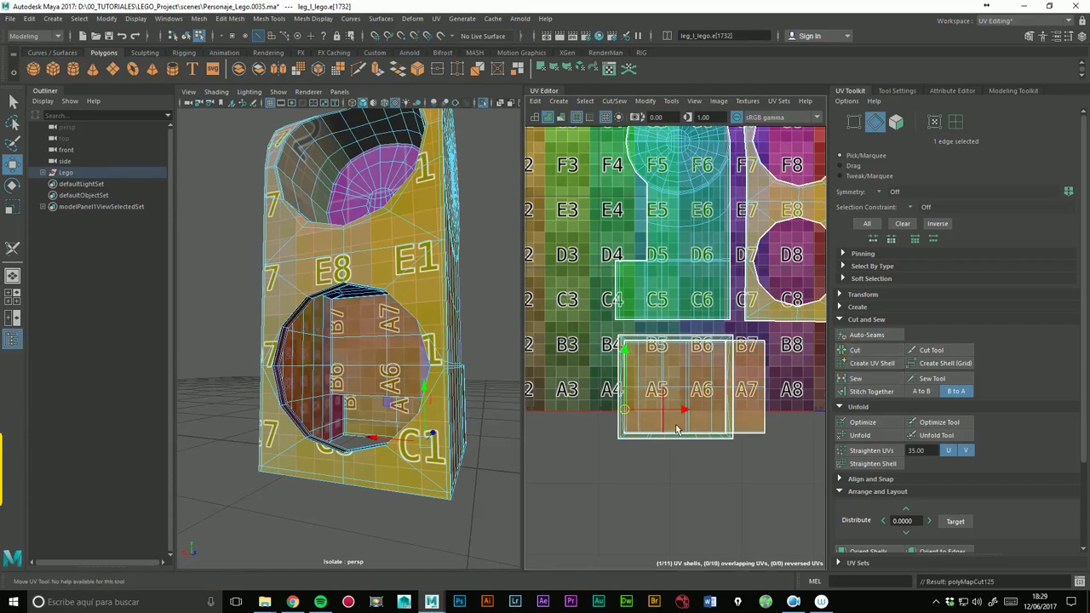
{"action": "left_click", "coordinate": [956, 122]}
{"action": "left_click", "coordinate": [707, 383]}
- Rotate the rectangular shell 90° upright and place it at the tile's left edge
{"action": "scroll", "coordinate": [670, 389], "scroll_direction": "down", "scroll_amount": 2}
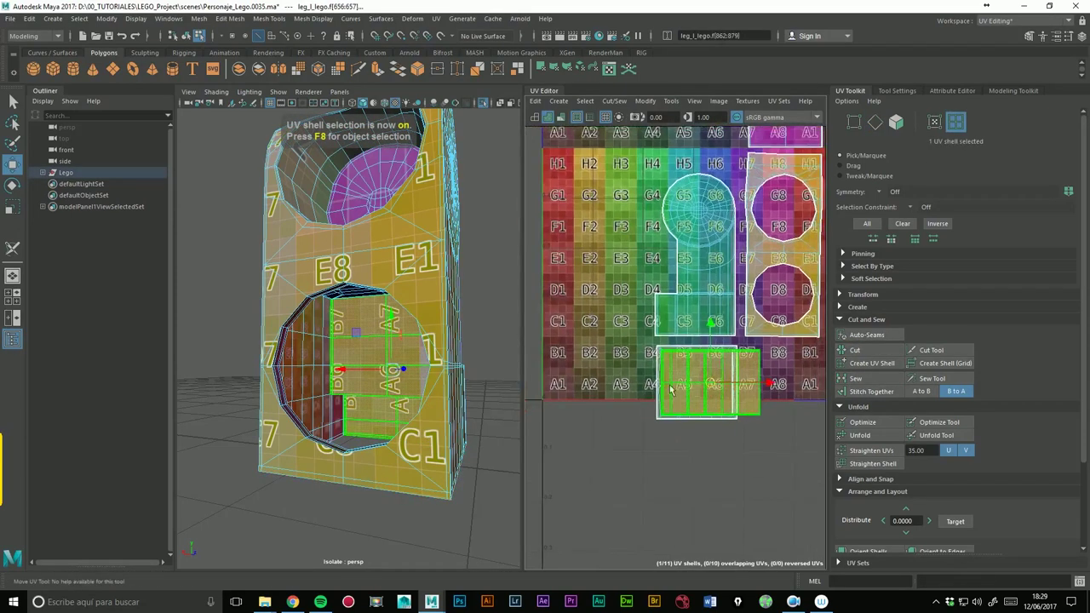
{"action": "mouse_move", "coordinate": [717, 392]}
{"action": "left_mouse_down"}
{"action": "mouse_move", "coordinate": [720, 461]}
{"action": "mouse_move", "coordinate": [711, 458]}
{"action": "left_mouse_up"}
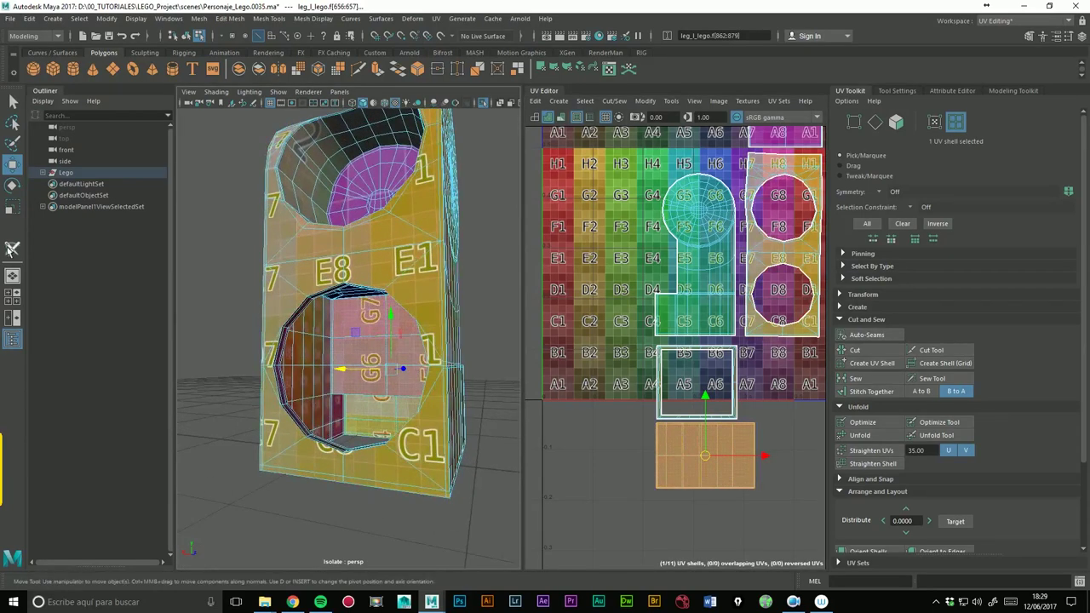
{"action": "key", "text": "e"}
{"action": "left_click_drag", "start_coordinate": [764, 438], "coordinate": [694, 426]}
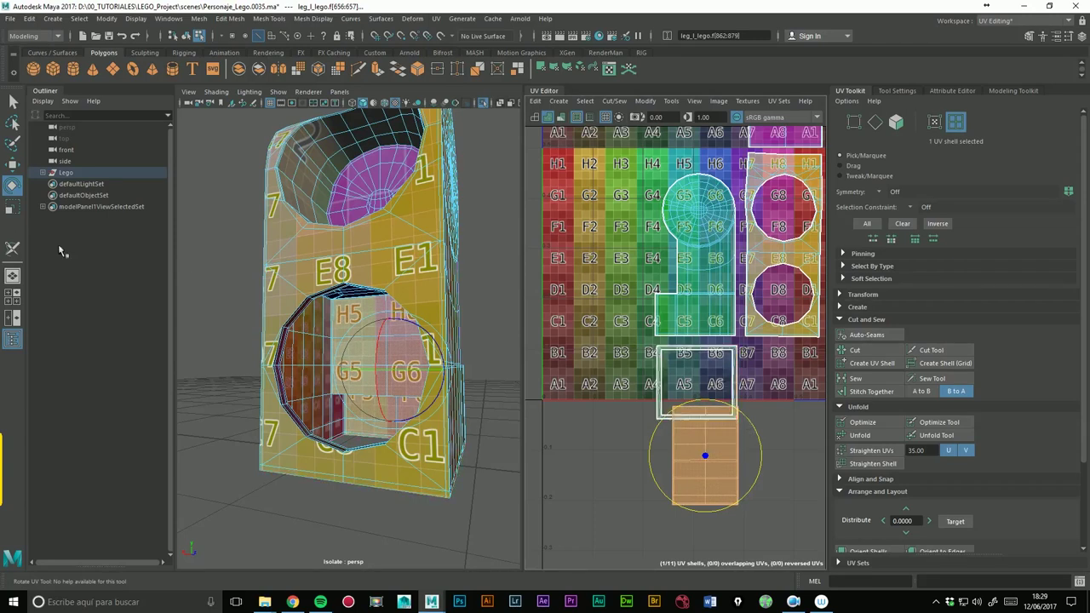
{"action": "left_click_drag", "start_coordinate": [709, 467], "coordinate": [587, 356]}
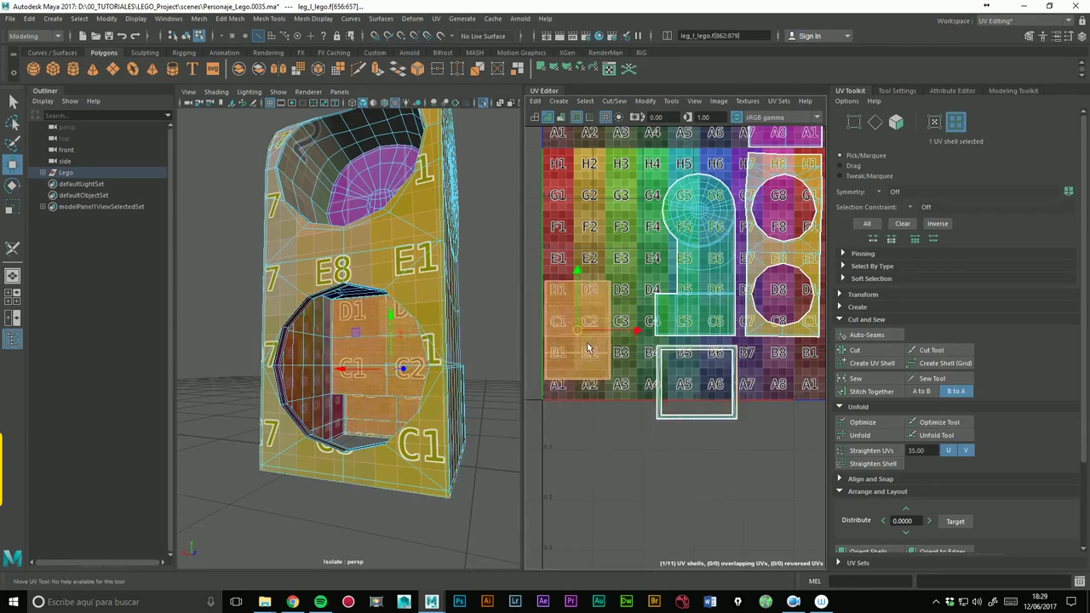
- Rotate the square shell around A5–A6
{"action": "left_click_drag", "start_coordinate": [403, 412], "coordinate": [499, 391], "text": "alt"}
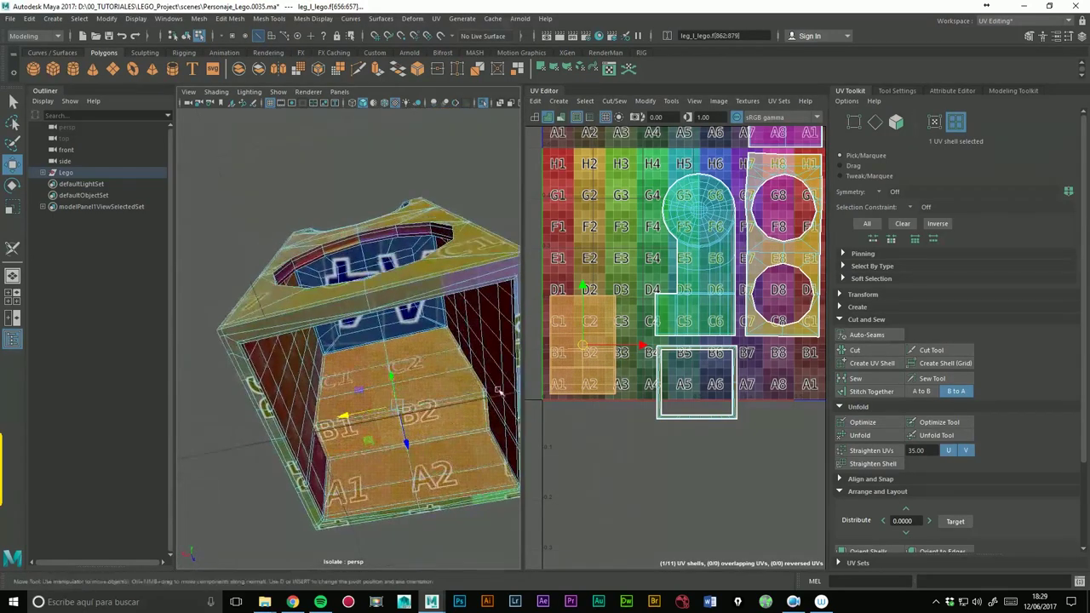
{"action": "left_click", "coordinate": [737, 374]}
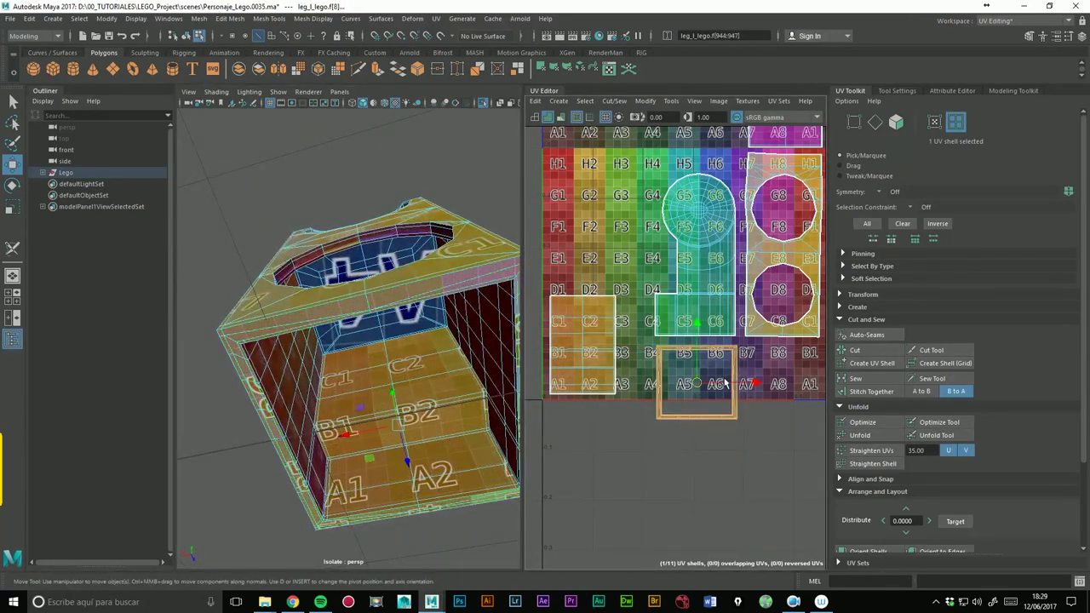
{"action": "left_click_drag", "start_coordinate": [437, 385], "coordinate": [375, 383], "text": "alt"}
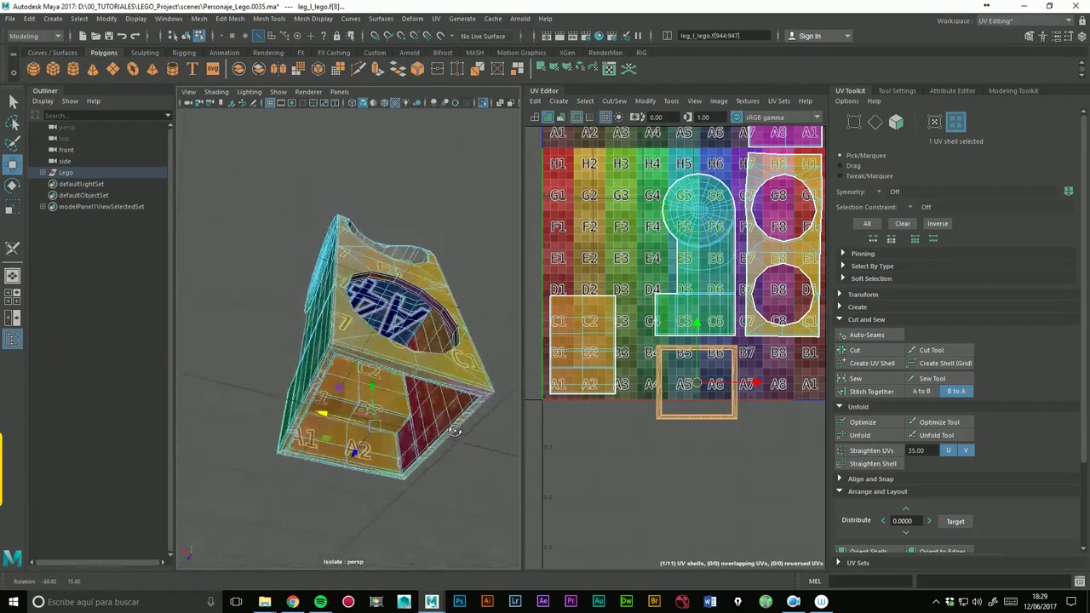
{"action": "left_click", "coordinate": [13, 187]}
{"action": "left_click_drag", "start_coordinate": [755, 367], "coordinate": [690, 334]}
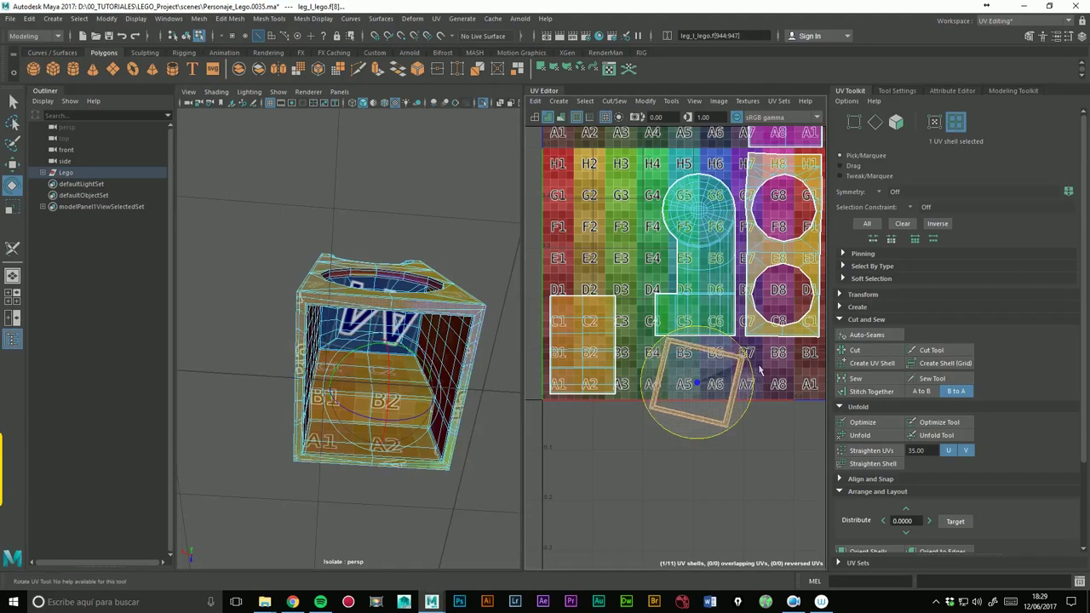
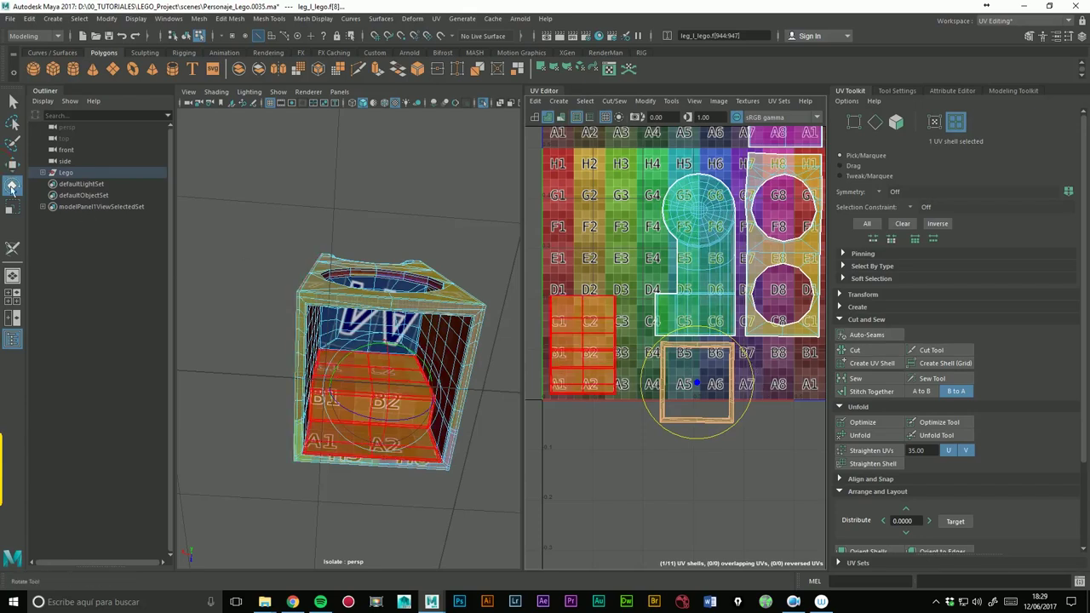
- Move the square UV shell up near tiles E1 and F2, then select the cavity's inner wall faces
{"action": "left_click", "coordinate": [13, 164]}
{"action": "mouse_move", "coordinate": [724, 393]}
{"action": "left_mouse_down"}
{"action": "mouse_move", "coordinate": [578, 239]}
{"action": "mouse_move", "coordinate": [594, 255]}
{"action": "left_mouse_up"}
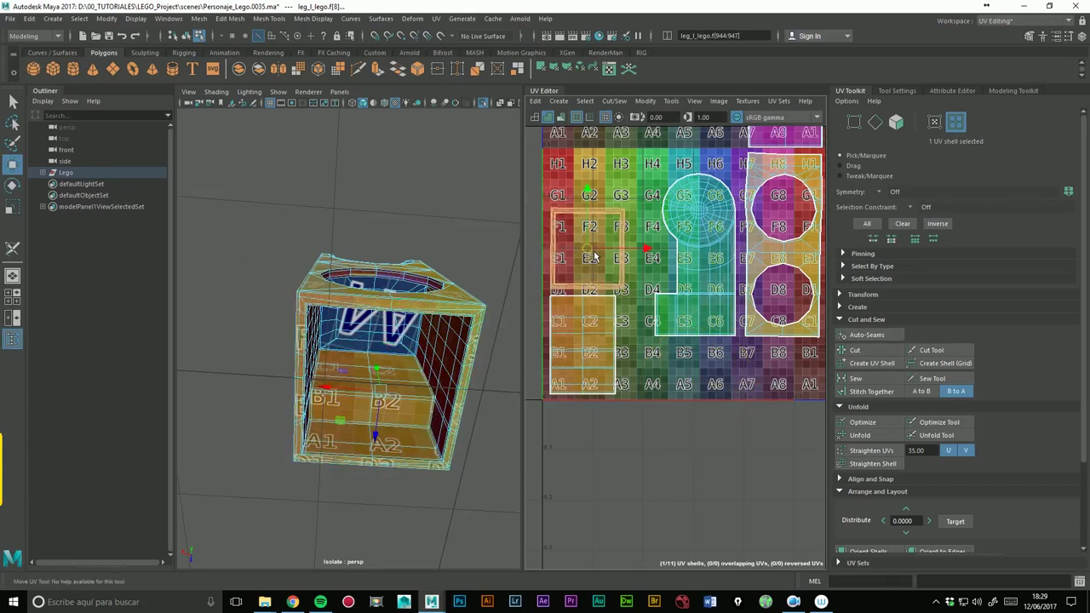
{"action": "left_click_drag", "start_coordinate": [428, 338], "coordinate": [400, 340], "text": "alt"}
{"action": "left_click", "coordinate": [407, 339]}
{"action": "left_click_drag", "start_coordinate": [416, 269], "coordinate": [400, 273], "text": "alt"}
{"action": "scroll", "coordinate": [670, 258], "scroll_direction": "down", "scroll_amount": 3}
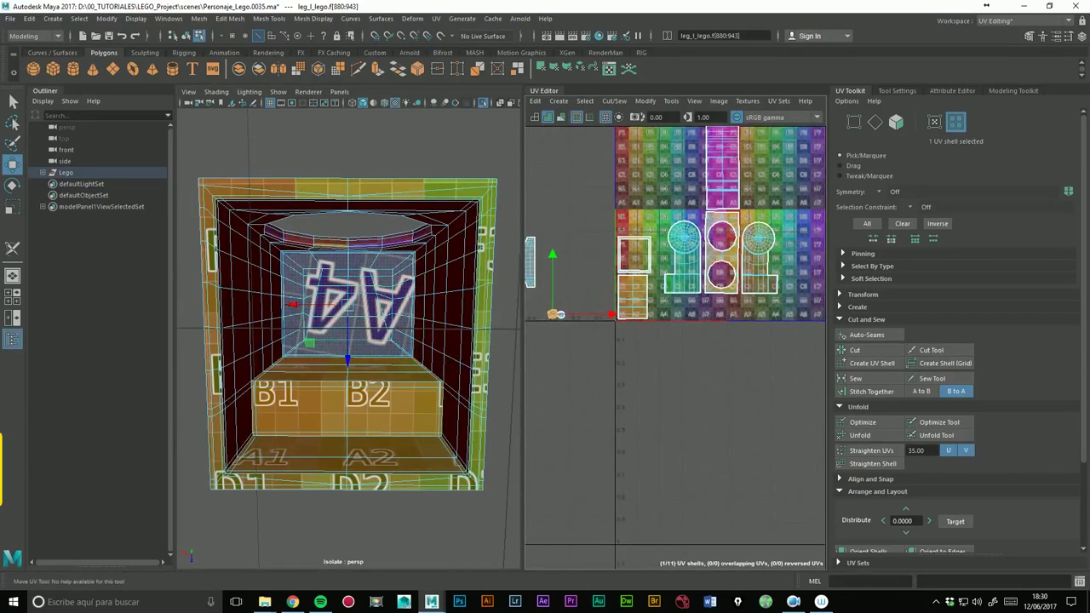
- Stitch the small separate shell onto its neighbour along its edge
{"action": "middle_click_drag", "start_coordinate": [670, 257], "coordinate": [739, 299], "text": "alt"}
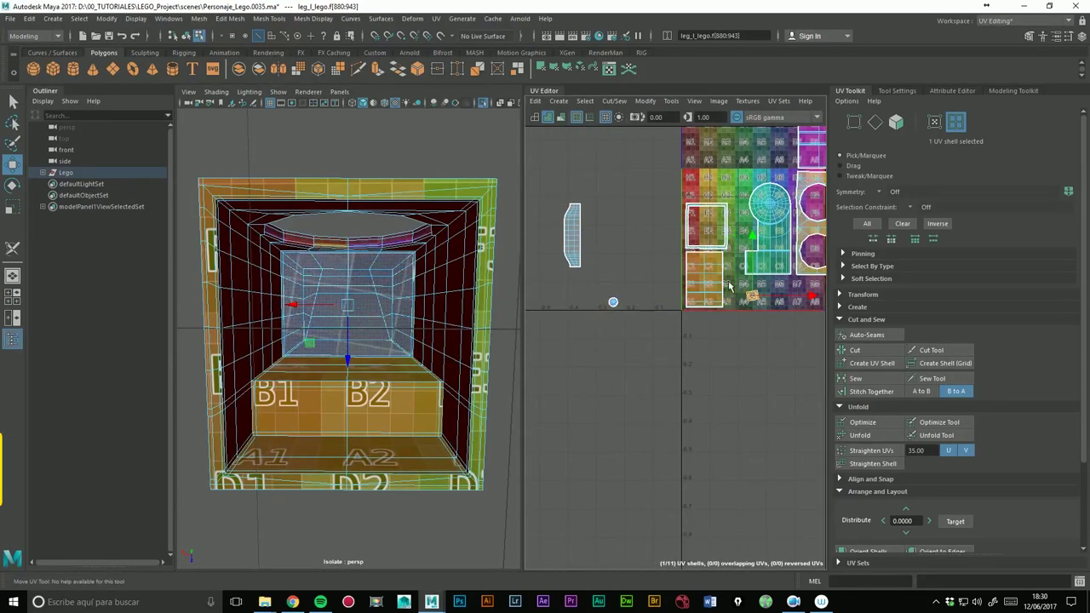
{"action": "scroll", "coordinate": [777, 272], "scroll_direction": "up", "scroll_amount": 1}
{"action": "scroll", "coordinate": [777, 272], "scroll_direction": "up", "scroll_amount": 3}
{"action": "scroll", "coordinate": [777, 273], "scroll_direction": "up", "scroll_amount": 3}
{"action": "left_click", "coordinate": [622, 376]}
{"action": "left_click", "coordinate": [875, 123]}
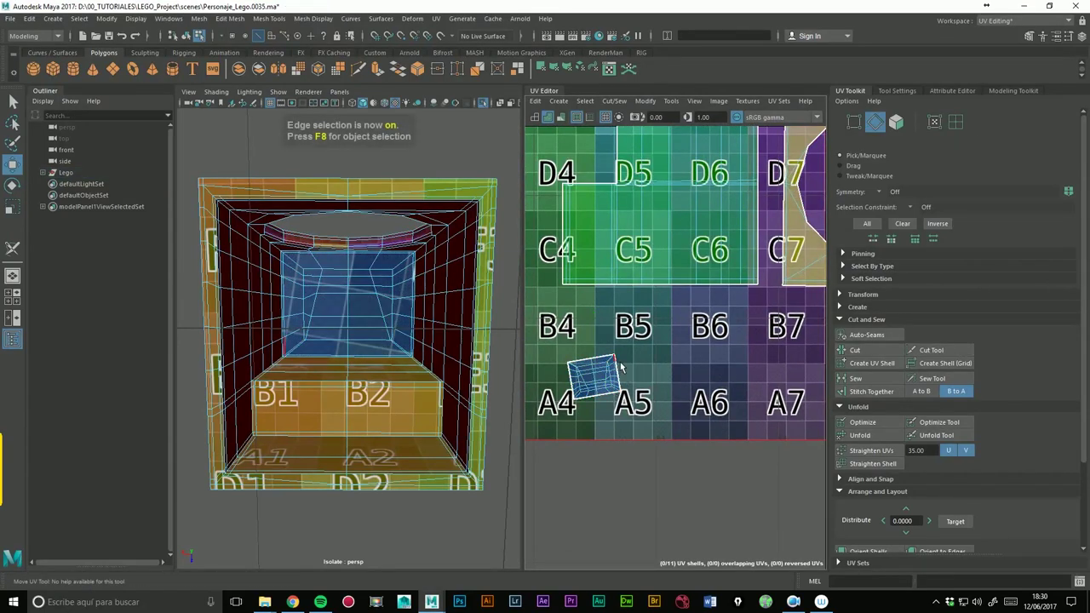
{"action": "left_click", "coordinate": [617, 362]}
{"action": "scroll", "coordinate": [579, 370], "scroll_direction": "up", "scroll_amount": 3}
{"action": "left_click", "coordinate": [674, 331]}
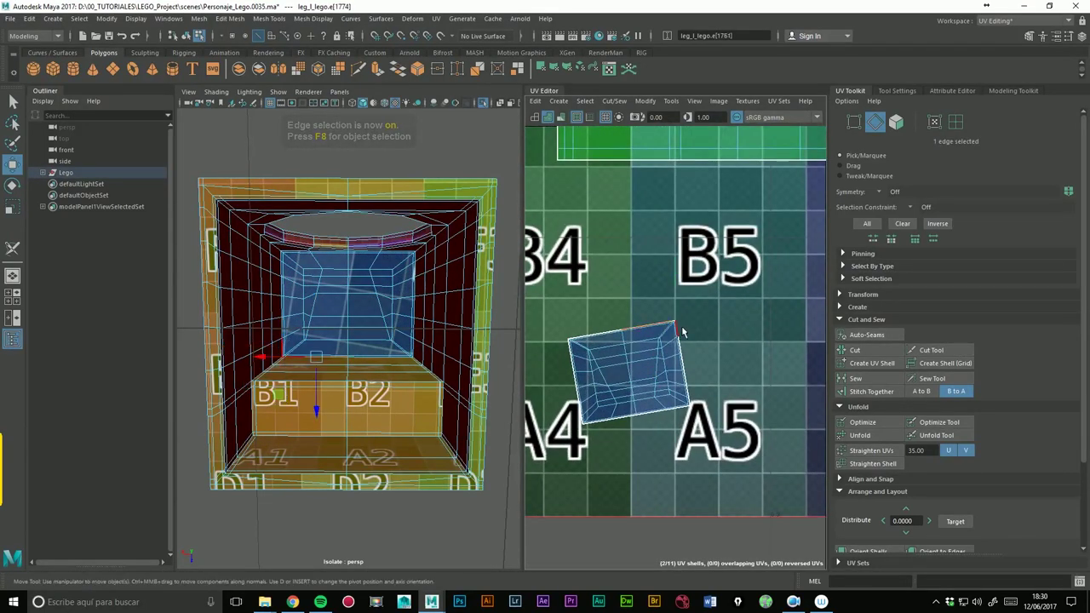
{"action": "key", "text": "ctrl+z"}
{"action": "left_click", "coordinate": [868, 393]}
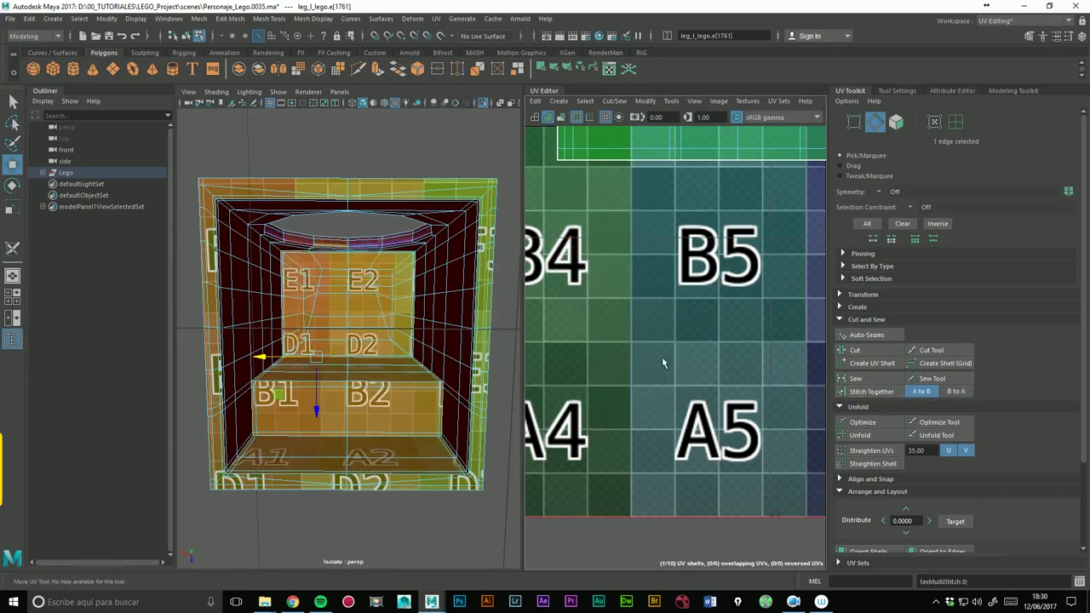
- Split the upper E1/E2 faces off into a separate UV shell
{"action": "scroll", "coordinate": [752, 328], "scroll_direction": "down", "scroll_amount": 3}
{"action": "scroll", "coordinate": [715, 334], "scroll_direction": "down", "scroll_amount": 1}
{"action": "scroll", "coordinate": [673, 341], "scroll_direction": "down", "scroll_amount": 3}
{"action": "scroll", "coordinate": [632, 349], "scroll_direction": "down", "scroll_amount": 1}
{"action": "scroll", "coordinate": [632, 349], "scroll_direction": "up", "scroll_amount": 4}
{"action": "scroll", "coordinate": [632, 349], "scroll_direction": "down", "scroll_amount": 1}
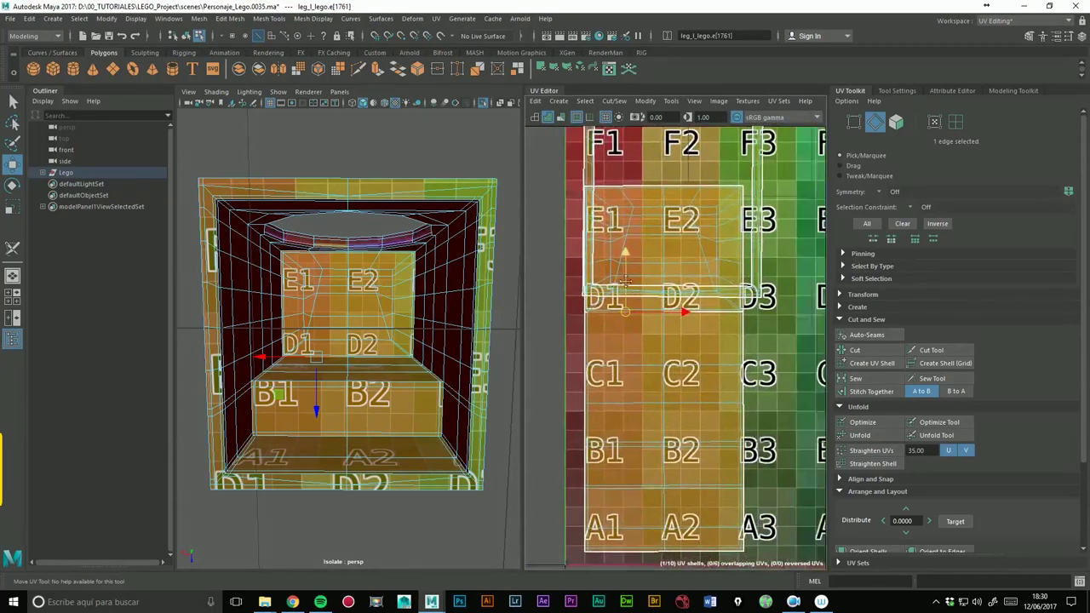
{"action": "left_click", "coordinate": [864, 364]}
{"action": "scroll", "coordinate": [714, 299], "scroll_direction": "down", "scroll_amount": 3}
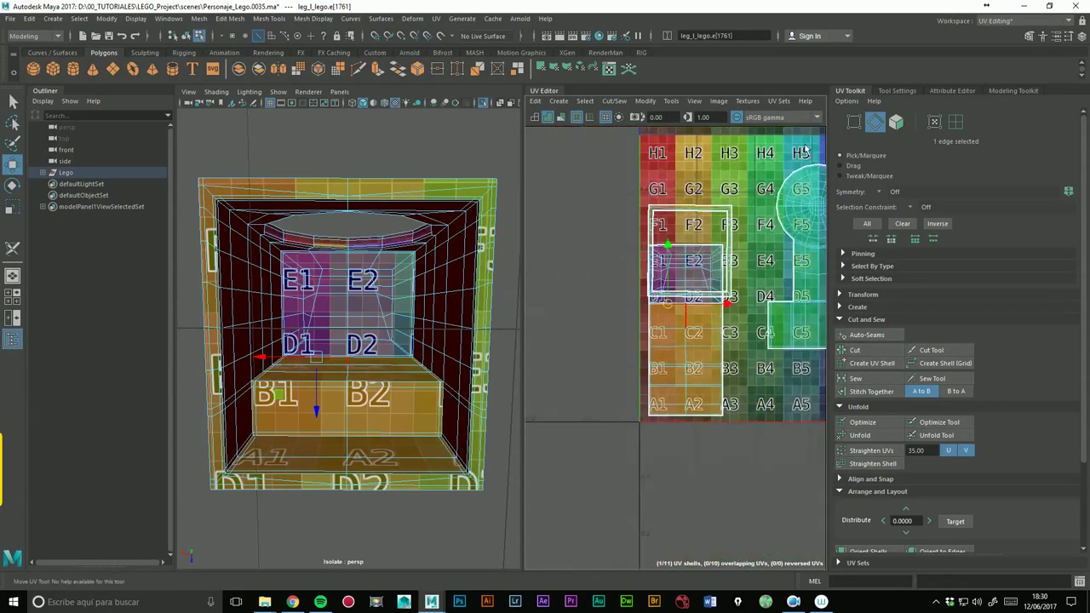
- Move the new shell up to UV rows G and H
{"action": "left_click", "coordinate": [955, 123]}
{"action": "left_click_drag", "start_coordinate": [719, 284], "coordinate": [701, 186]}
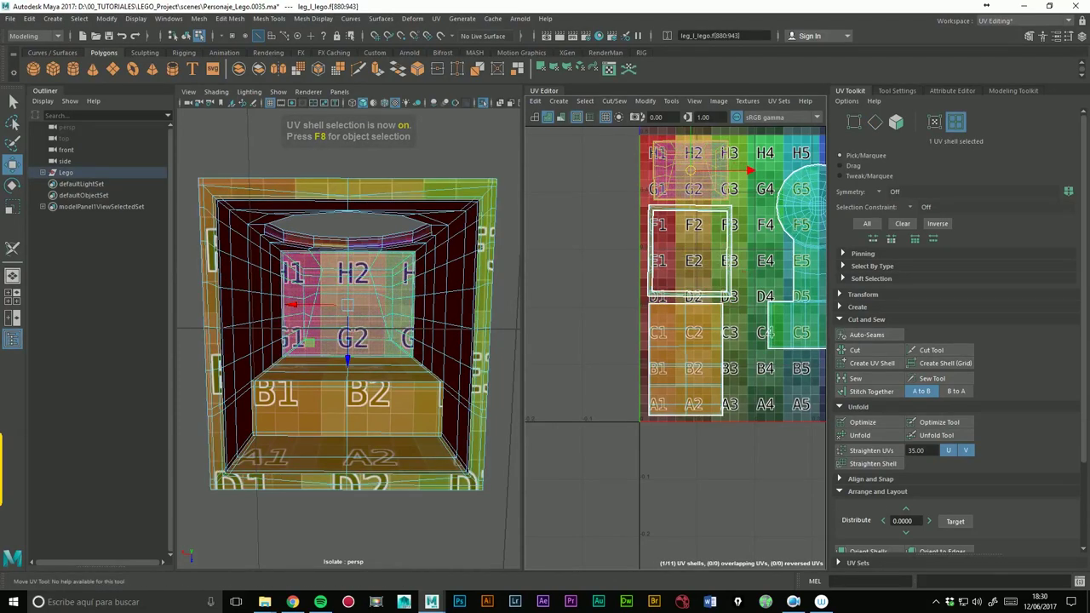
{"action": "scroll", "coordinate": [456, 285], "scroll_direction": "down", "scroll_amount": 5}
{"action": "mouse_move", "coordinate": [456, 285]}
{"action": "left_mouse_down", "text": "alt"}
{"action": "mouse_move", "coordinate": [378, 375]}
{"action": "mouse_move", "coordinate": [467, 291]}
{"action": "left_mouse_up", "text": "alt"}
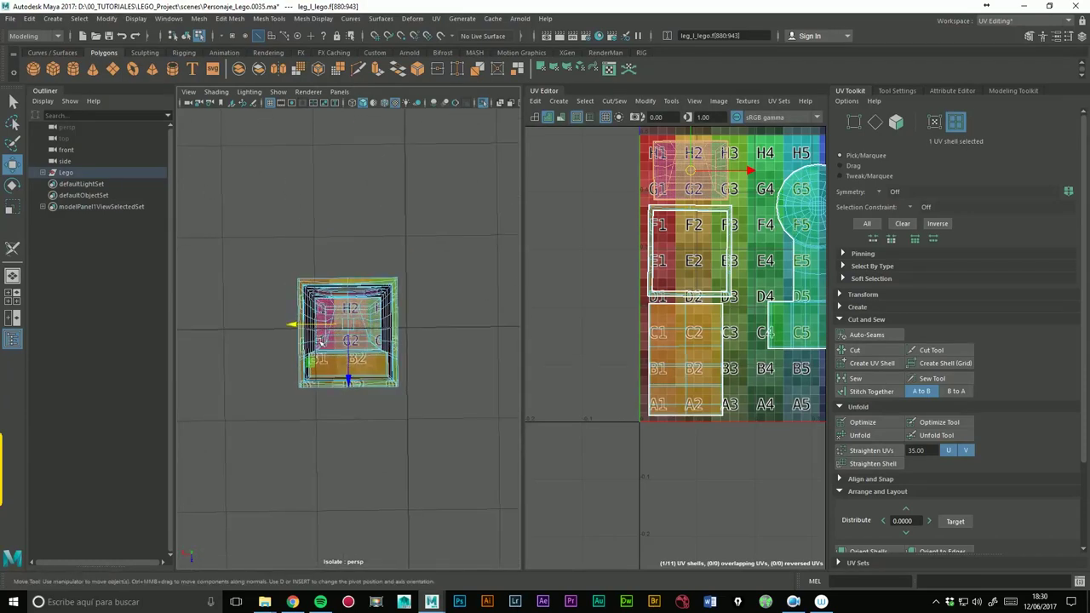
{"action": "scroll", "coordinate": [466, 290], "scroll_direction": "up", "scroll_amount": 3}
{"action": "scroll", "coordinate": [630, 279], "scroll_direction": "down", "scroll_amount": 3}
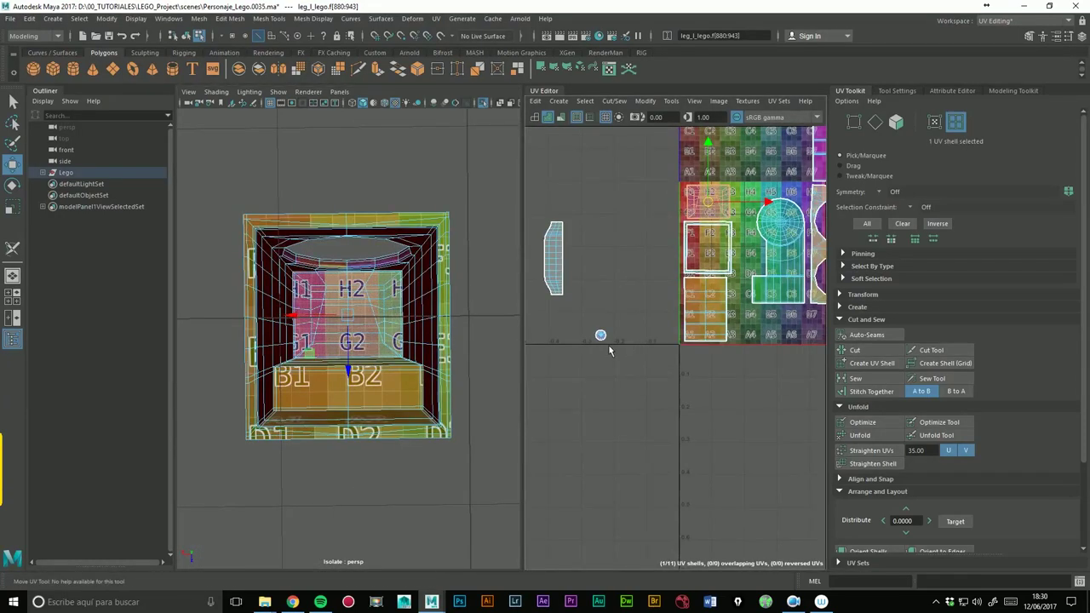
{"action": "key", "text": "w"}
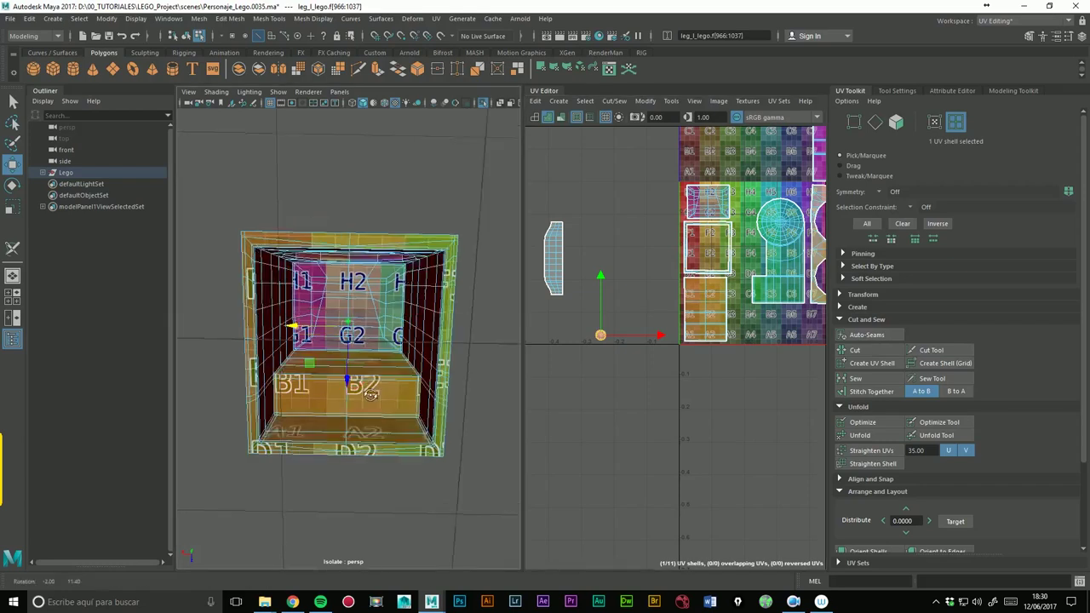
{"action": "left_click_drag", "start_coordinate": [358, 353], "coordinate": [382, 425], "text": "alt"}
{"action": "scroll", "coordinate": [557, 317], "scroll_direction": "up", "scroll_amount": 4}
{"action": "mouse_move", "coordinate": [655, 329]}
{"action": "middle_mouse_down", "text": "alt"}
{"action": "mouse_move", "coordinate": [571, 273]}
{"action": "mouse_move", "coordinate": [521, 326]}
{"action": "mouse_move", "coordinate": [558, 460]}
{"action": "middle_mouse_up", "text": "alt"}
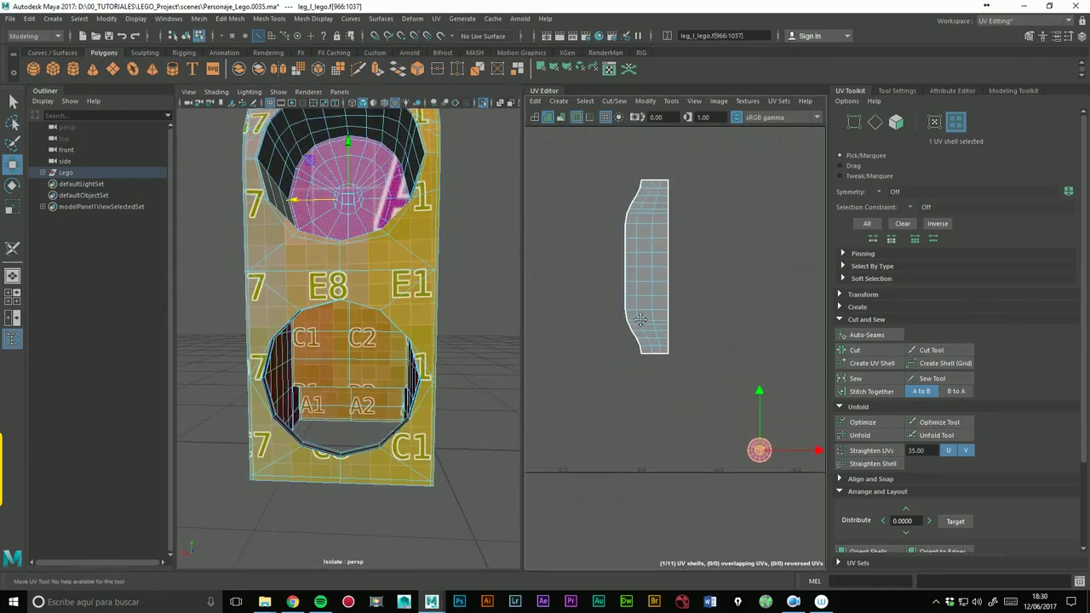
- Stitch the leg's curved strip onto its adjoining shell along the seam edge
{"action": "left_click", "coordinate": [668, 348]}
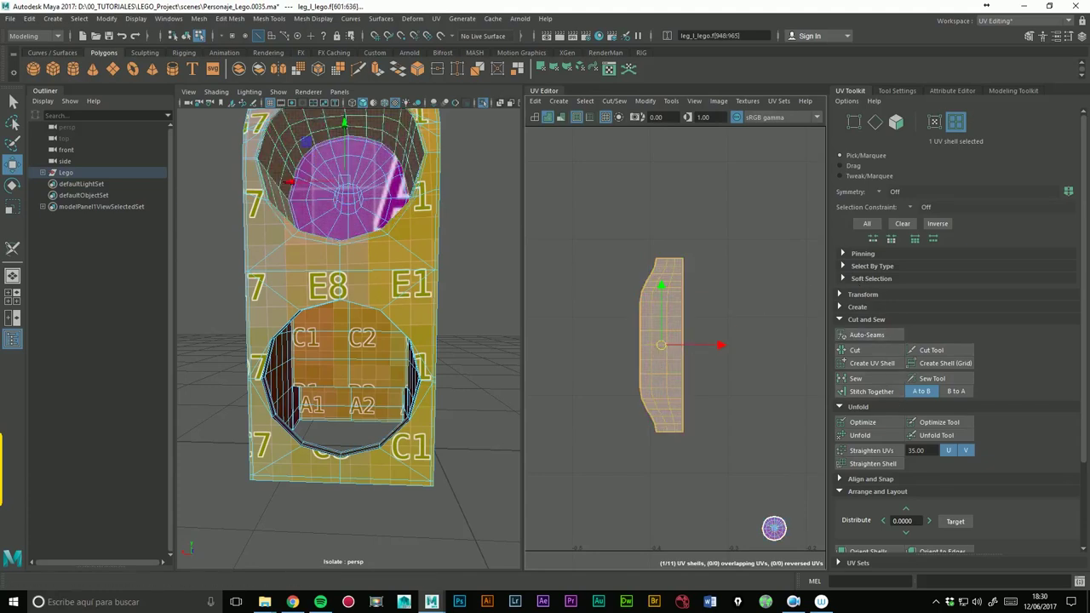
{"action": "left_click", "coordinate": [876, 124]}
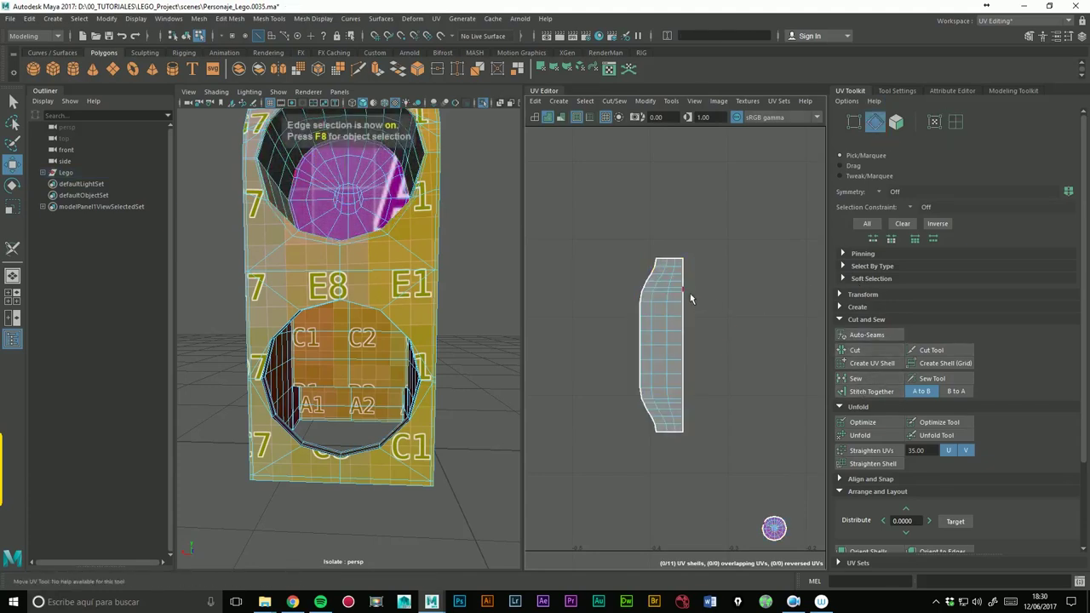
{"action": "left_click", "coordinate": [690, 291]}
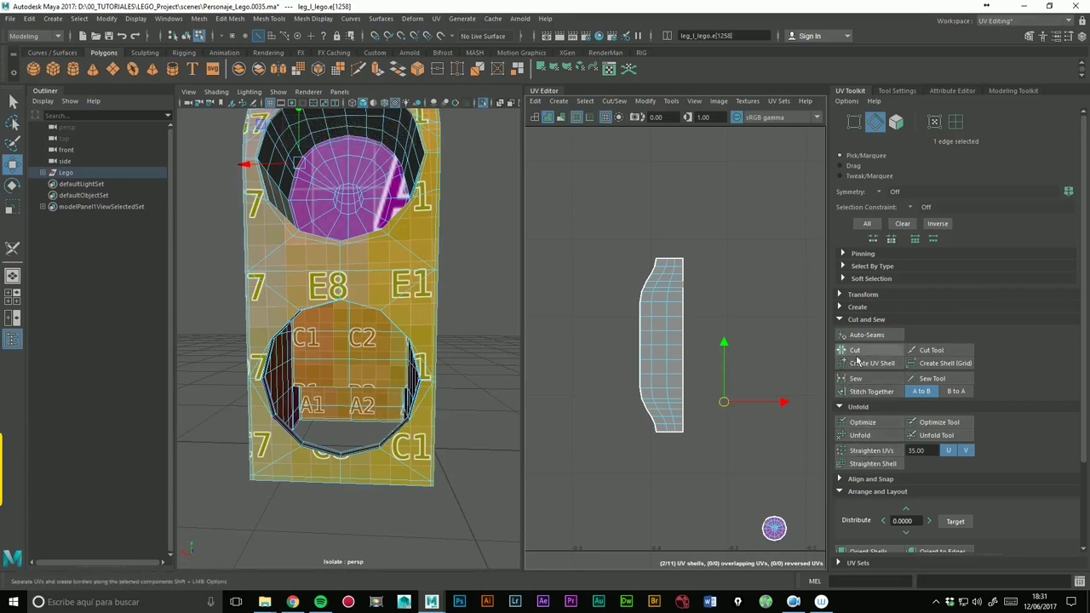
{"action": "left_click", "coordinate": [873, 392]}
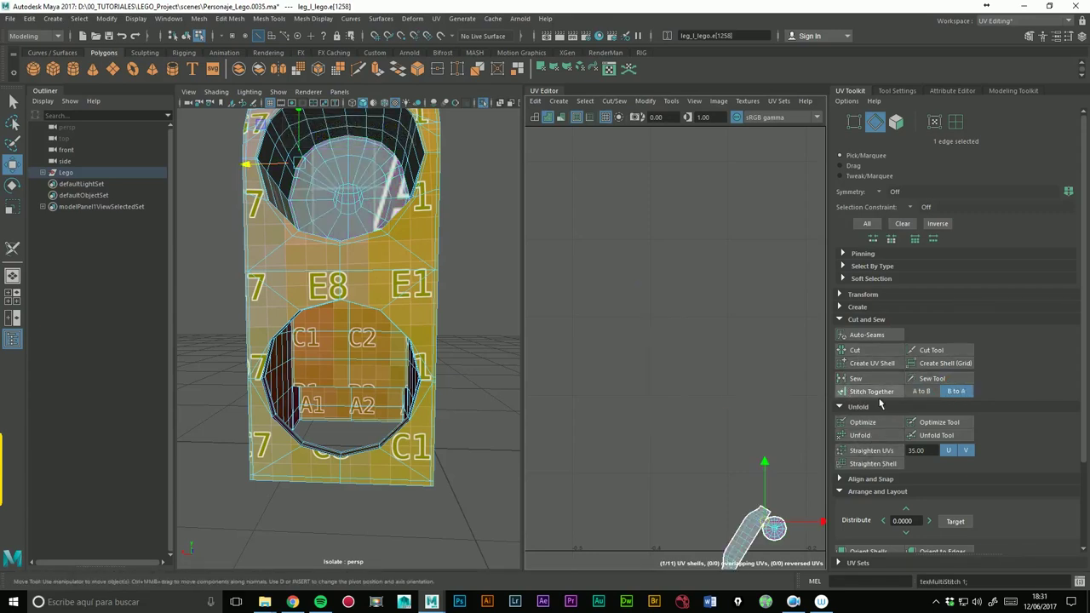
{"action": "key", "text": "ctrl+z"}
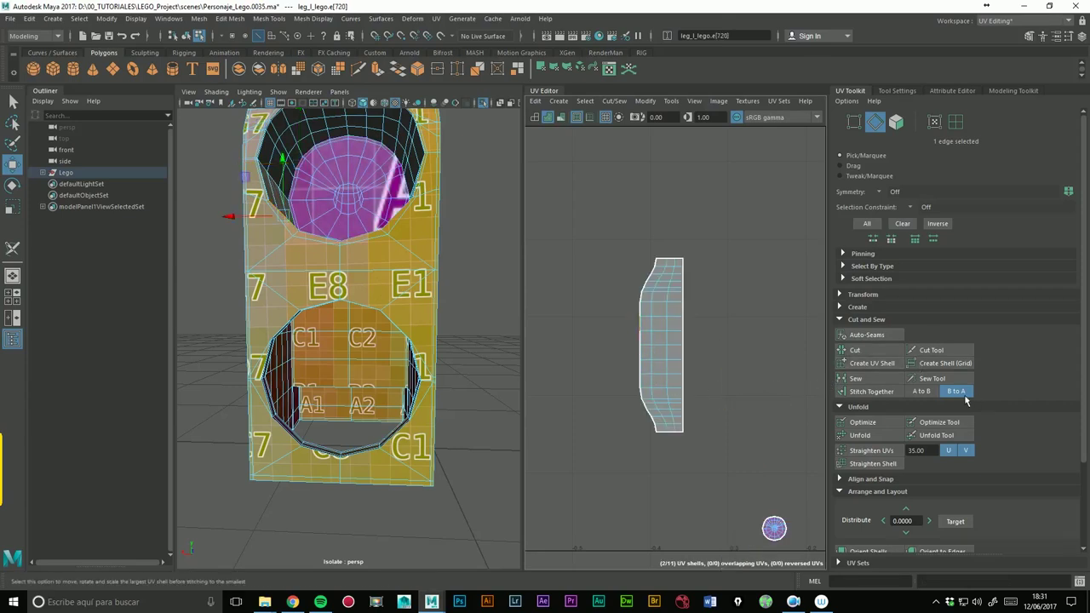
{"action": "left_click", "coordinate": [880, 397]}
{"action": "left_click", "coordinate": [934, 392]}
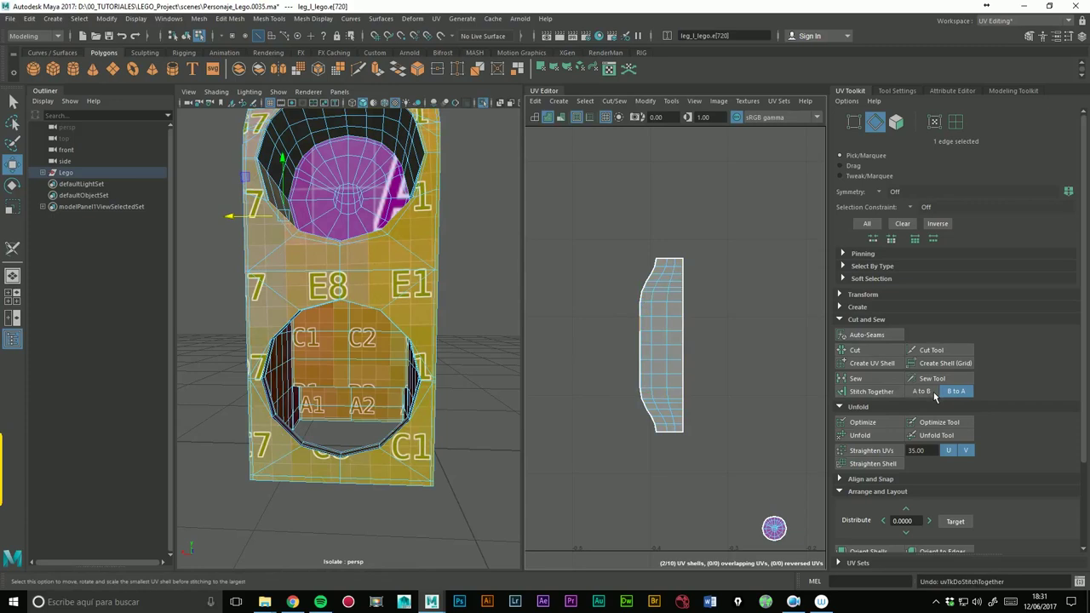
{"action": "left_click", "coordinate": [882, 397]}
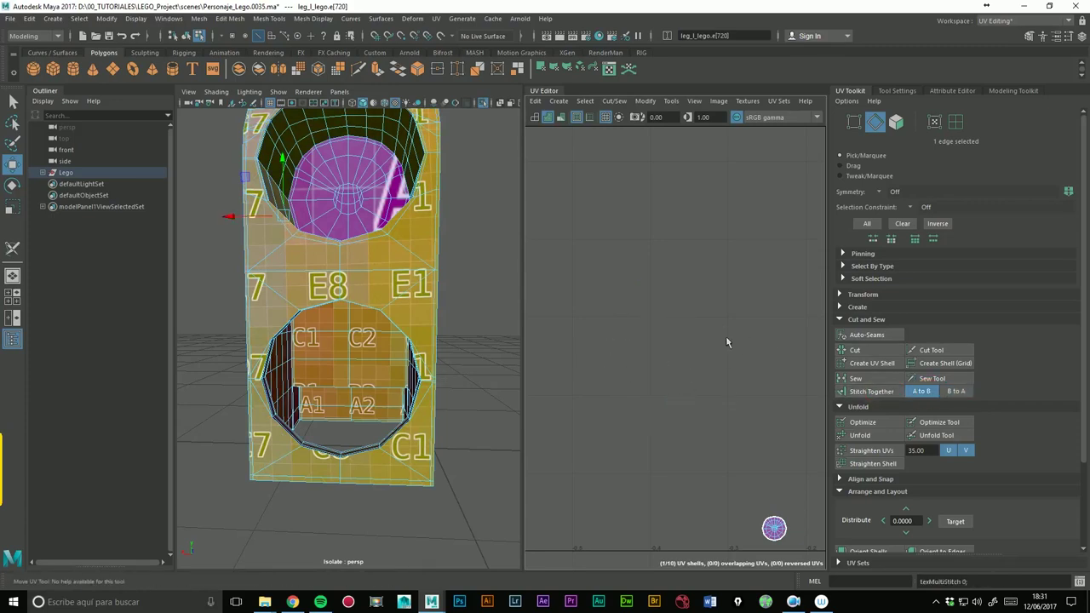
- Cut the upper hole's inner wall free as its own UV shell
{"action": "scroll", "coordinate": [727, 343], "scroll_direction": "up", "scroll_amount": 2}
{"action": "scroll", "coordinate": [727, 342], "scroll_direction": "up", "scroll_amount": 1}
{"action": "scroll", "coordinate": [727, 342], "scroll_direction": "up", "scroll_amount": 1}
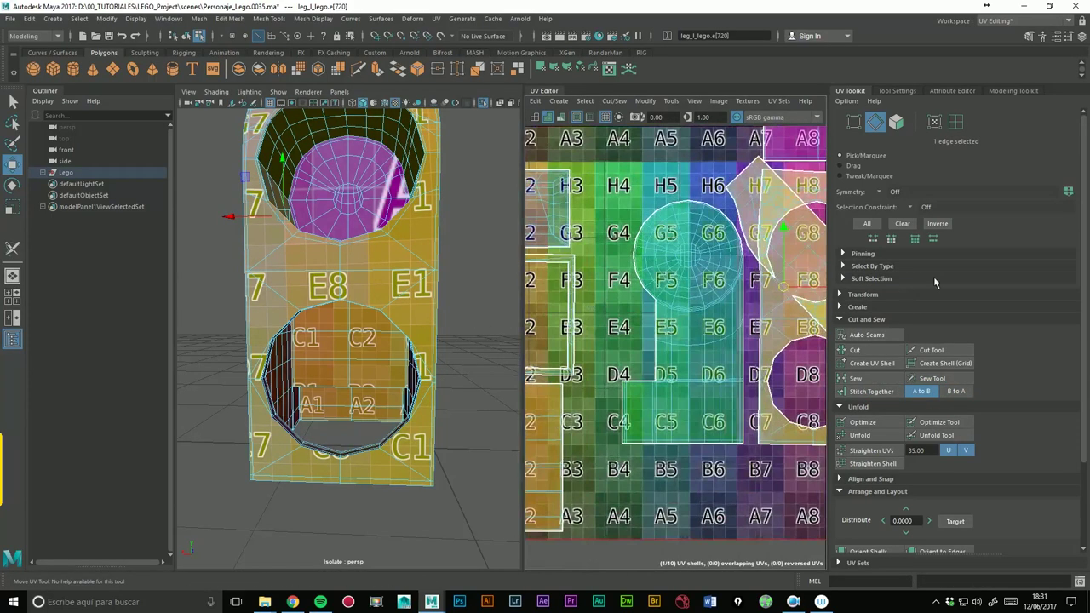
{"action": "left_click", "coordinate": [855, 350]}
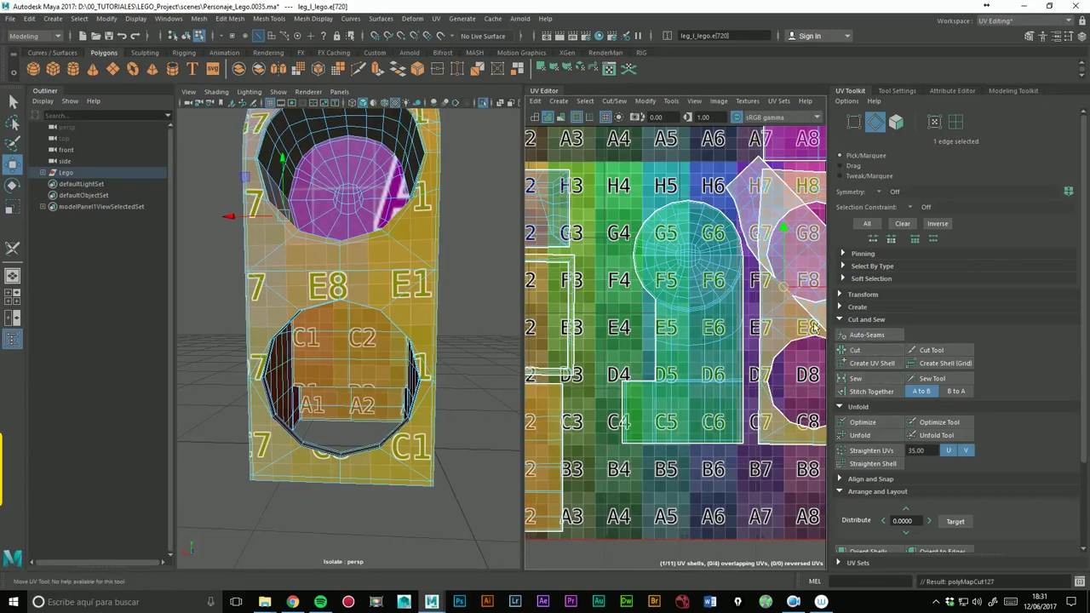
{"action": "scroll", "coordinate": [632, 314], "scroll_direction": "down", "scroll_amount": 2}
{"action": "left_click", "coordinate": [956, 122]}
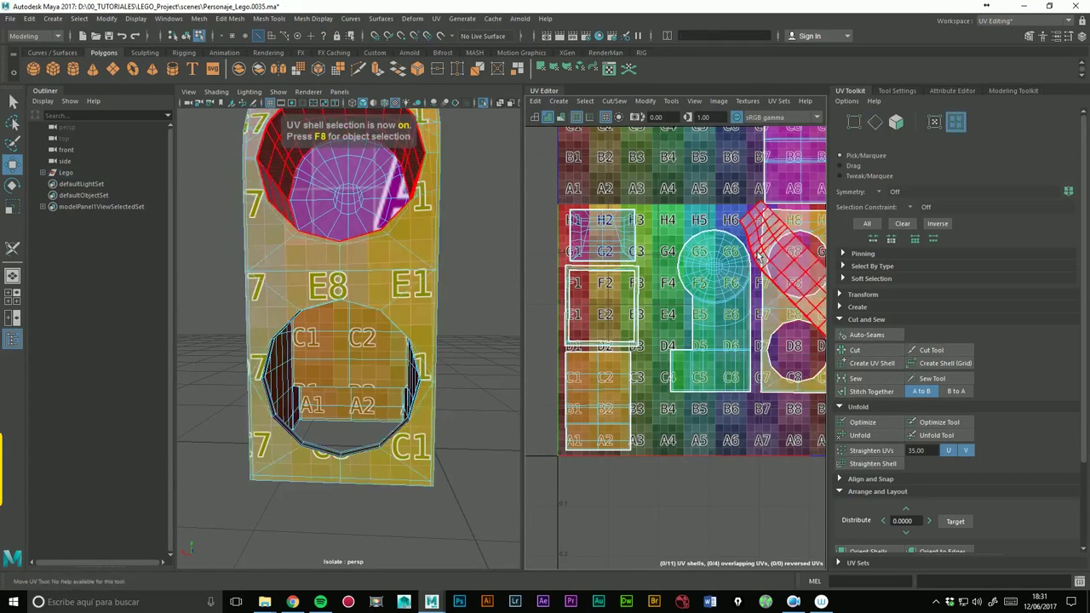
- Rotate the diagonal UV shell upright and slide it to the right
{"action": "middle_click_drag", "start_coordinate": [826, 310], "coordinate": [681, 358], "text": "alt"}
{"action": "left_click_drag", "start_coordinate": [680, 358], "coordinate": [746, 214]}
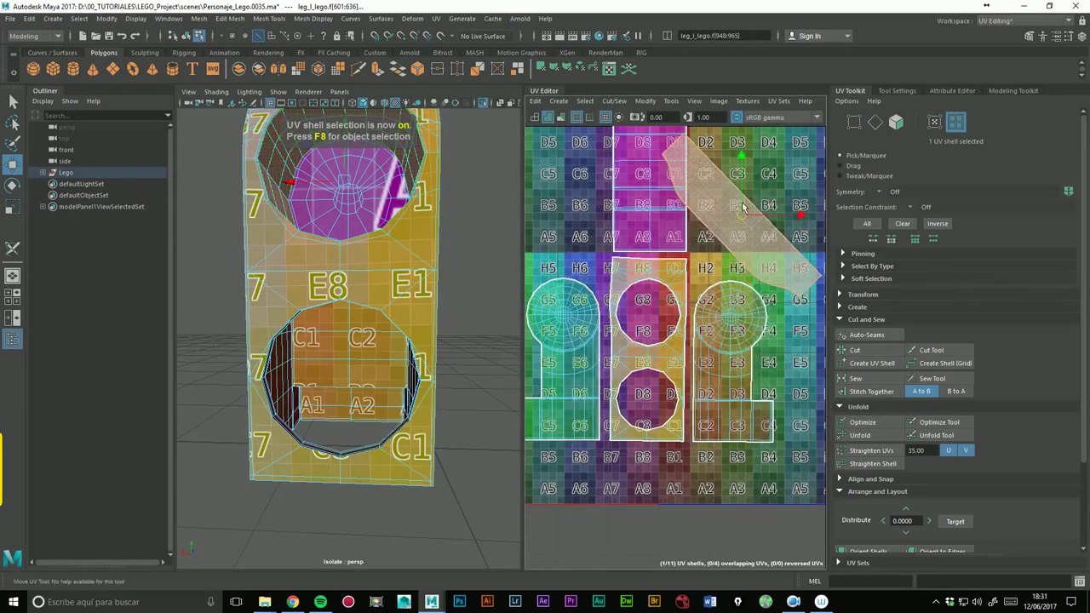
{"action": "middle_click_drag", "start_coordinate": [746, 214], "coordinate": [710, 320], "text": "alt"}
{"action": "left_click", "coordinate": [12, 185]}
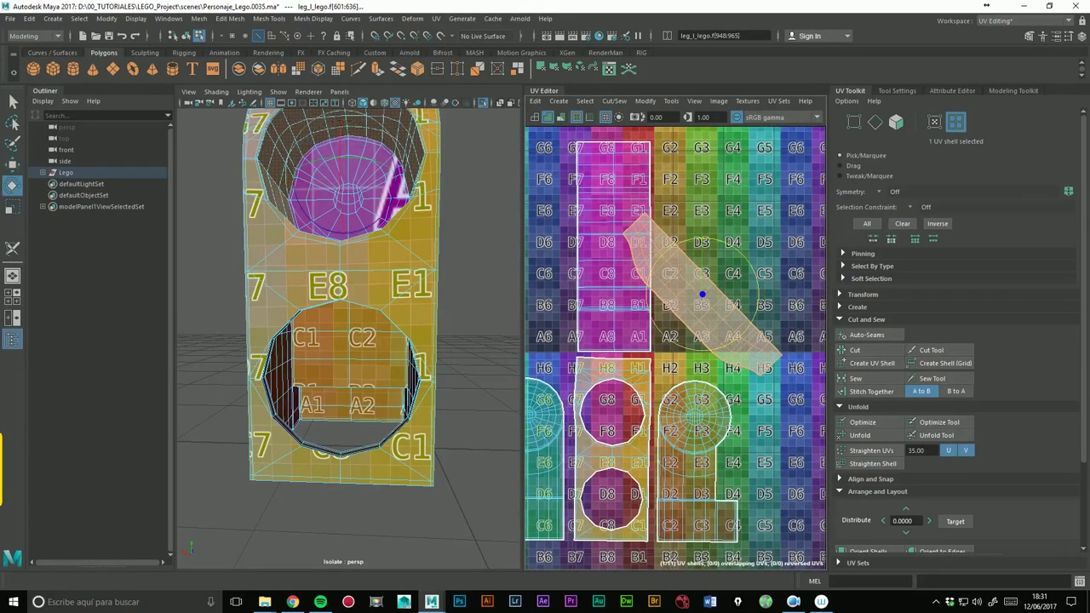
{"action": "left_click_drag", "start_coordinate": [760, 277], "coordinate": [762, 316]}
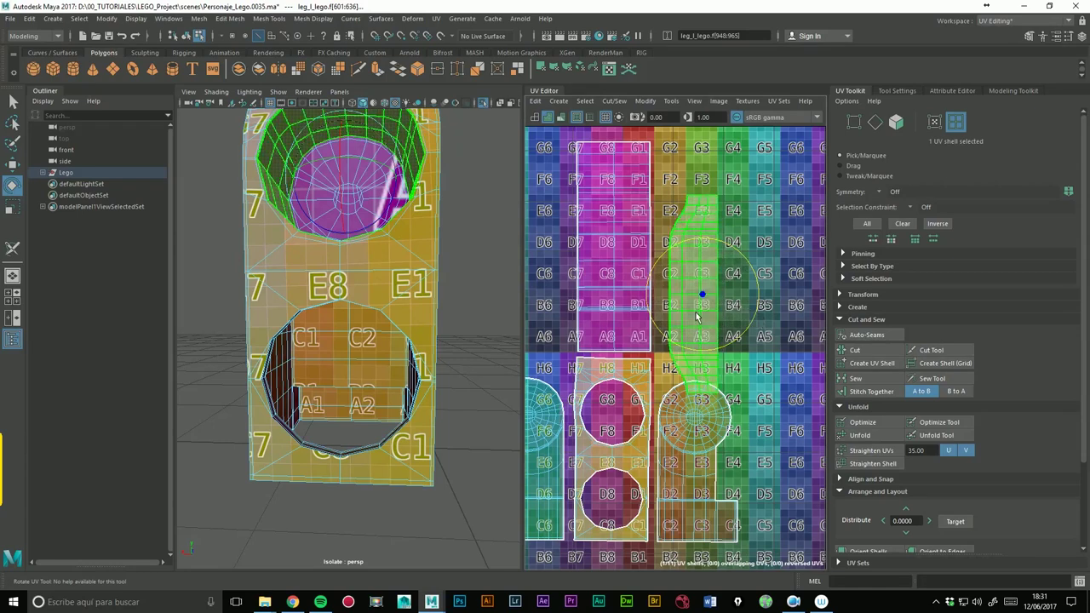
{"action": "left_click", "coordinate": [12, 165]}
{"action": "mouse_move", "coordinate": [707, 299]}
{"action": "left_mouse_down"}
{"action": "mouse_move", "coordinate": [812, 253]}
{"action": "mouse_move", "coordinate": [732, 243]}
{"action": "mouse_move", "coordinate": [700, 256]}
{"action": "left_mouse_up"}
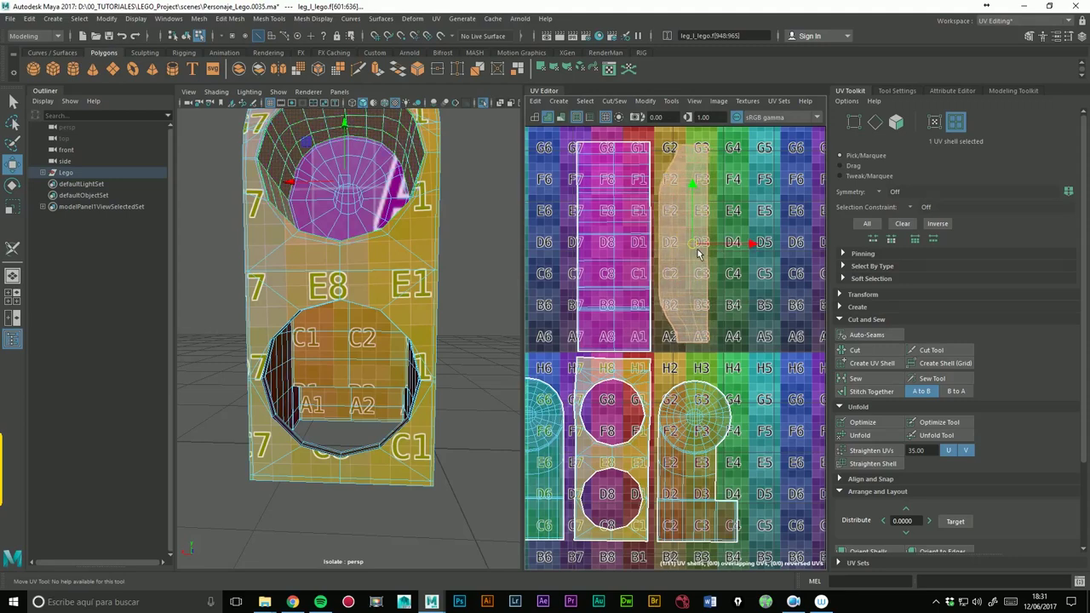
- Orbit the leg and zoom the UV Editor onto the magenta circular cap shell
{"action": "scroll", "coordinate": [670, 228], "scroll_direction": "down", "scroll_amount": 2}
{"action": "mouse_move", "coordinate": [670, 228]}
{"action": "middle_mouse_down", "text": "alt"}
{"action": "mouse_move", "coordinate": [704, 274]}
{"action": "mouse_move", "coordinate": [691, 270]}
{"action": "middle_mouse_up", "text": "alt"}
{"action": "scroll", "coordinate": [685, 276], "scroll_direction": "down", "scroll_amount": 2}
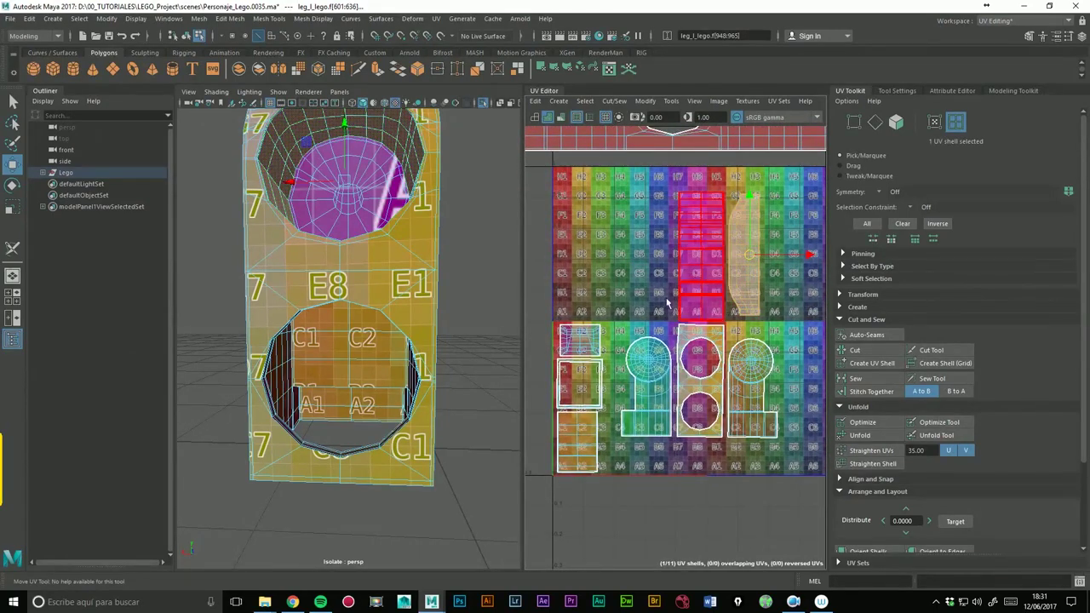
{"action": "mouse_move", "coordinate": [426, 389]}
{"action": "left_mouse_down", "text": "alt"}
{"action": "mouse_move", "coordinate": [391, 342]}
{"action": "mouse_move", "coordinate": [322, 433]}
{"action": "left_mouse_up", "text": "alt"}
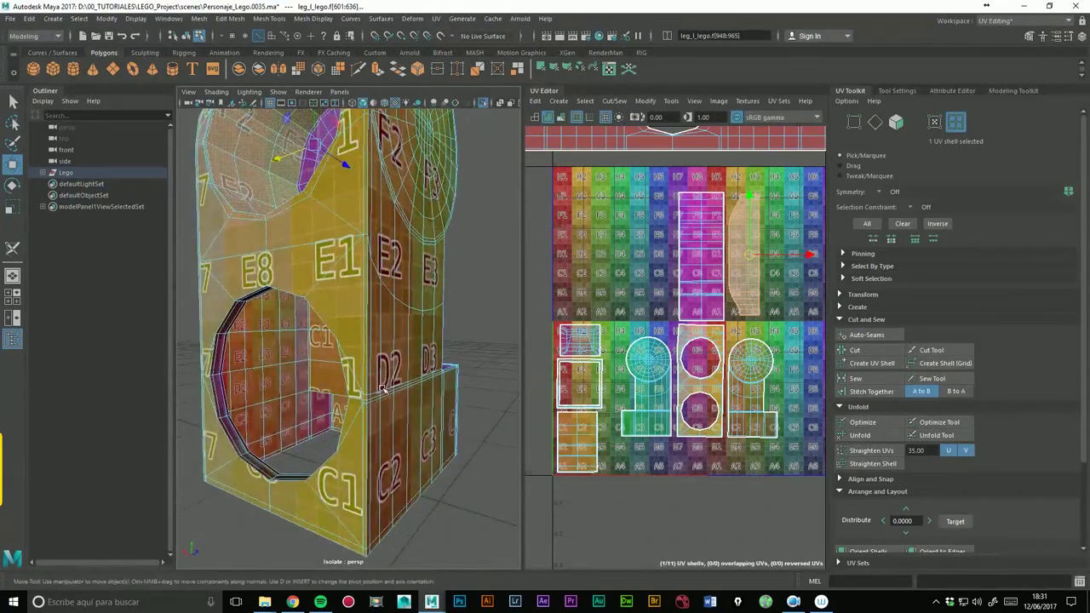
{"action": "mouse_move", "coordinate": [322, 433]}
{"action": "left_mouse_down", "text": "alt"}
{"action": "mouse_move", "coordinate": [390, 417]}
{"action": "mouse_move", "coordinate": [365, 359]}
{"action": "mouse_move", "coordinate": [415, 361]}
{"action": "left_mouse_up", "text": "alt"}
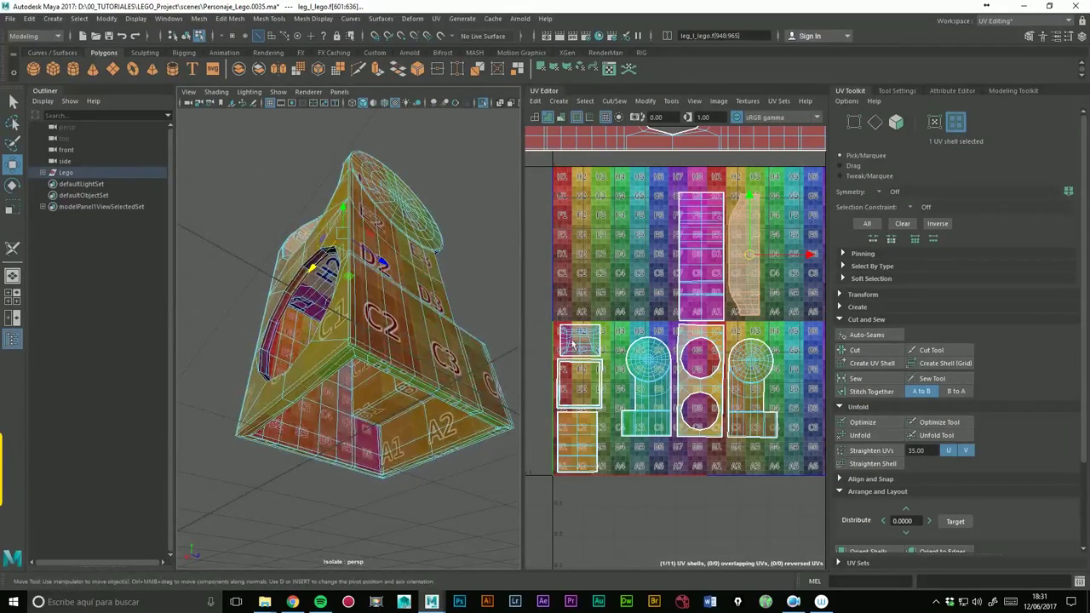
{"action": "middle_click_drag", "start_coordinate": [575, 347], "coordinate": [746, 223], "text": "alt"}
{"action": "scroll", "coordinate": [648, 344], "scroll_direction": "down", "scroll_amount": 5}
{"action": "scroll", "coordinate": [682, 341], "scroll_direction": "up", "scroll_amount": 2}
{"action": "scroll", "coordinate": [706, 341], "scroll_direction": "up", "scroll_amount": 3}
- Stitch the cap shell's border edge onto its neighbouring shell
{"action": "middle_click_drag", "start_coordinate": [706, 305], "coordinate": [746, 290], "text": "alt"}
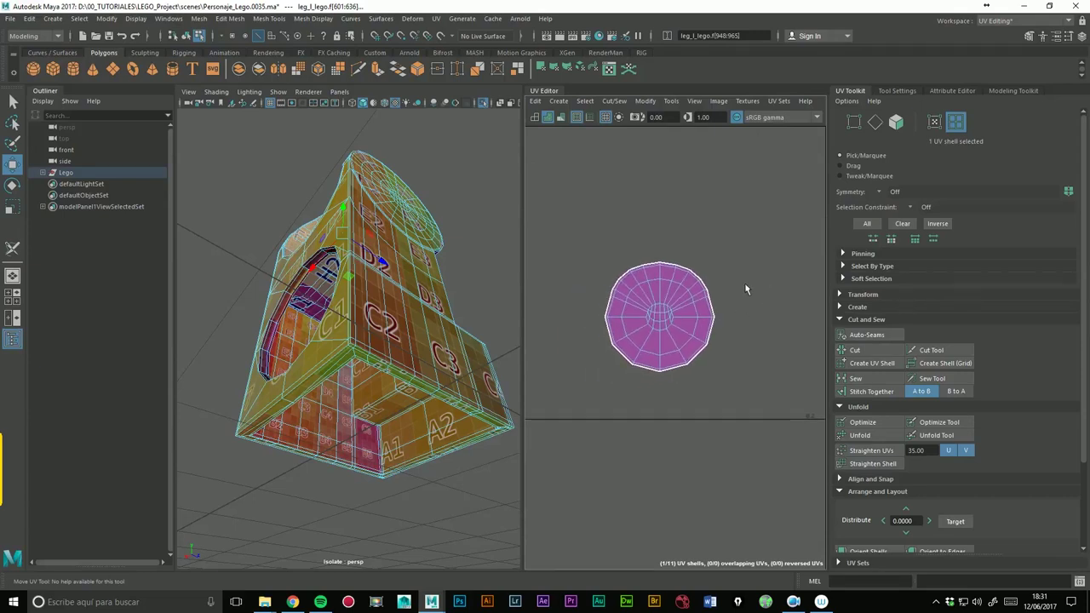
{"action": "right_click", "coordinate": [701, 308]}
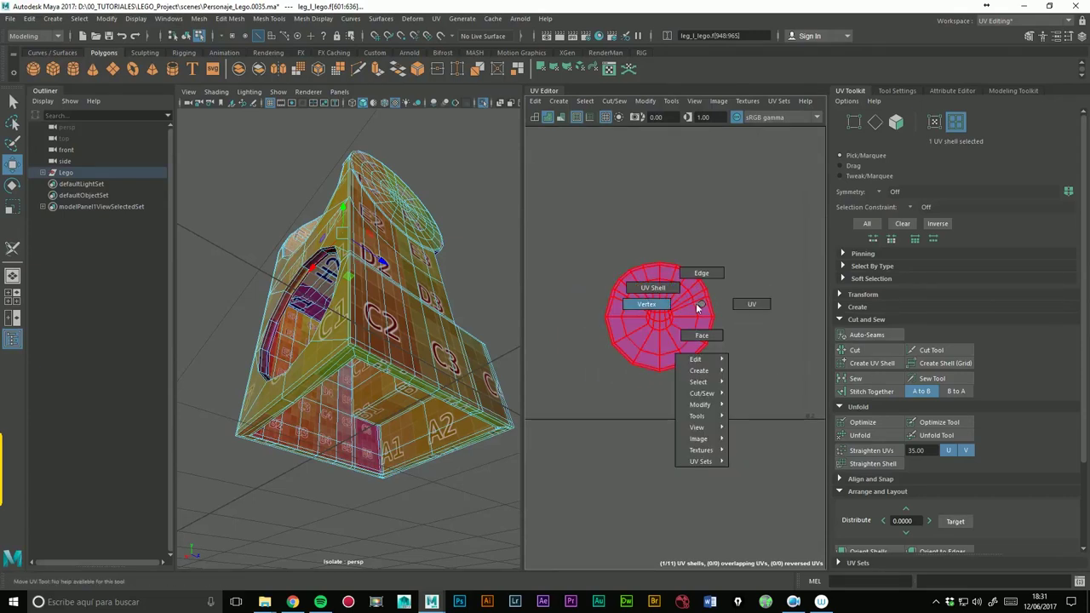
{"action": "left_click", "coordinate": [701, 274]}
{"action": "left_click", "coordinate": [718, 310]}
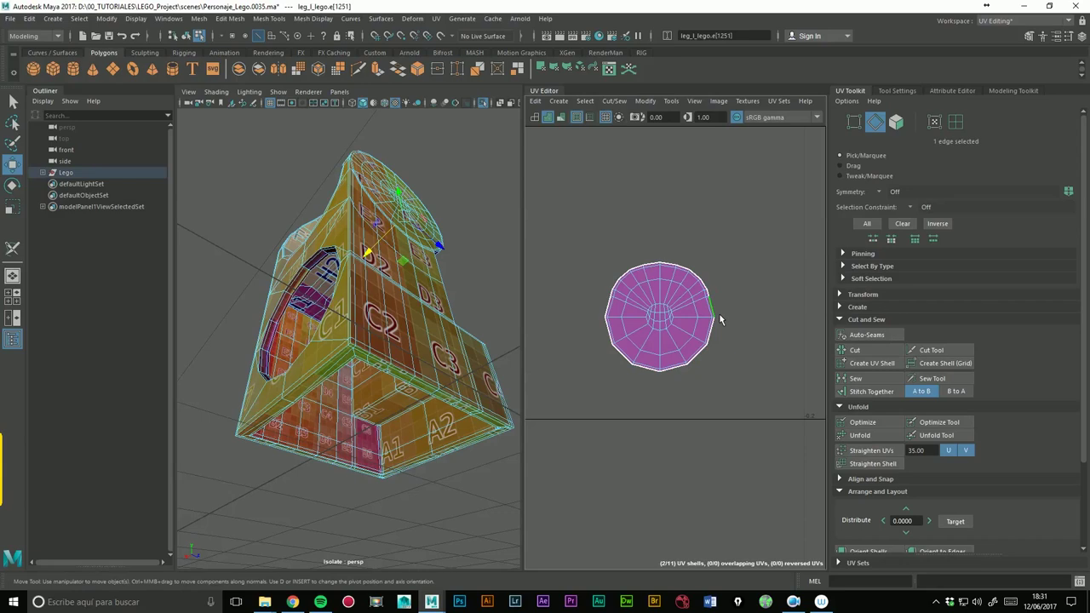
{"action": "mouse_move", "coordinate": [377, 214]}
{"action": "left_mouse_down", "text": "alt"}
{"action": "mouse_move", "coordinate": [547, 375]}
{"action": "mouse_move", "coordinate": [807, 312]}
{"action": "left_mouse_up", "text": "alt"}
{"action": "left_click", "coordinate": [890, 397]}
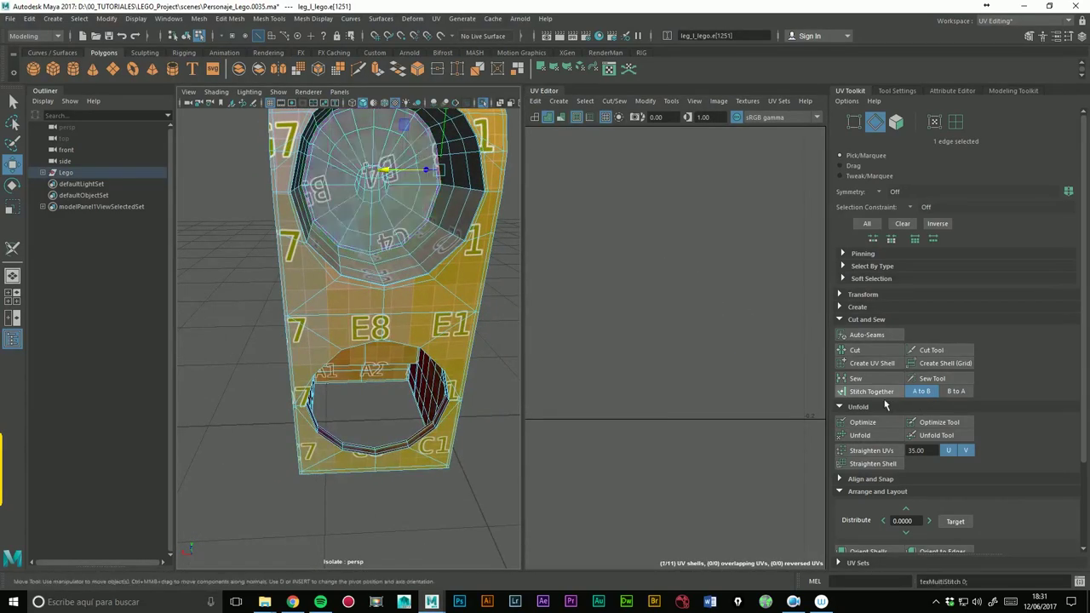
- Cut the top cap out as its own UV shell
{"action": "middle_click_drag", "start_coordinate": [719, 333], "coordinate": [576, 346], "text": "alt"}
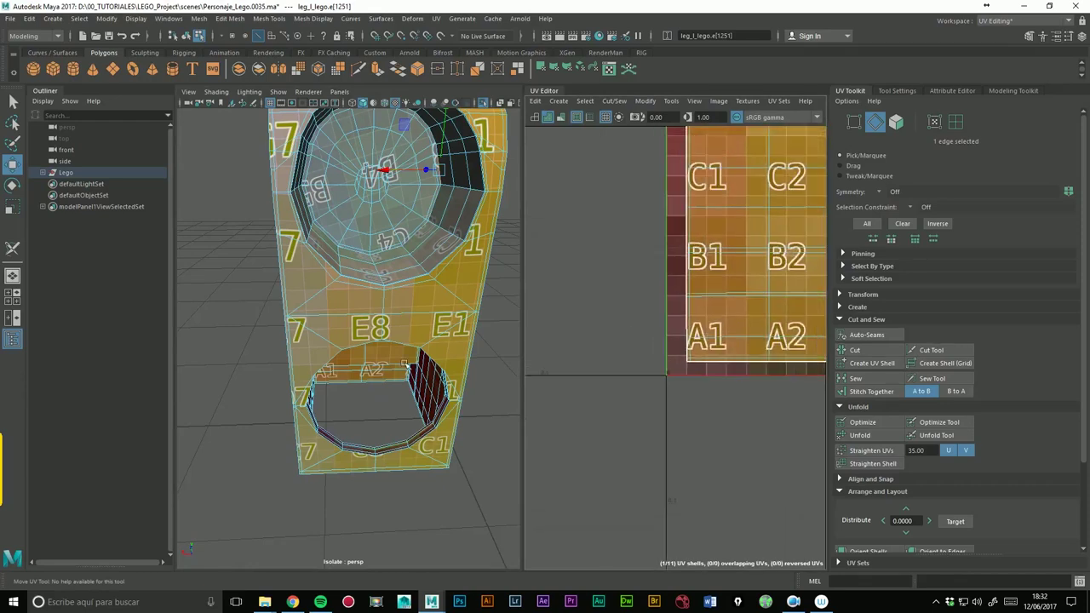
{"action": "scroll", "coordinate": [576, 346], "scroll_direction": "down", "scroll_amount": 1}
{"action": "scroll", "coordinate": [597, 337], "scroll_direction": "down", "scroll_amount": 3}
{"action": "scroll", "coordinate": [622, 324], "scroll_direction": "down", "scroll_amount": 2}
{"action": "scroll", "coordinate": [633, 320], "scroll_direction": "down", "scroll_amount": 1}
{"action": "scroll", "coordinate": [633, 319], "scroll_direction": "up", "scroll_amount": 2}
{"action": "scroll", "coordinate": [633, 319], "scroll_direction": "up", "scroll_amount": 1}
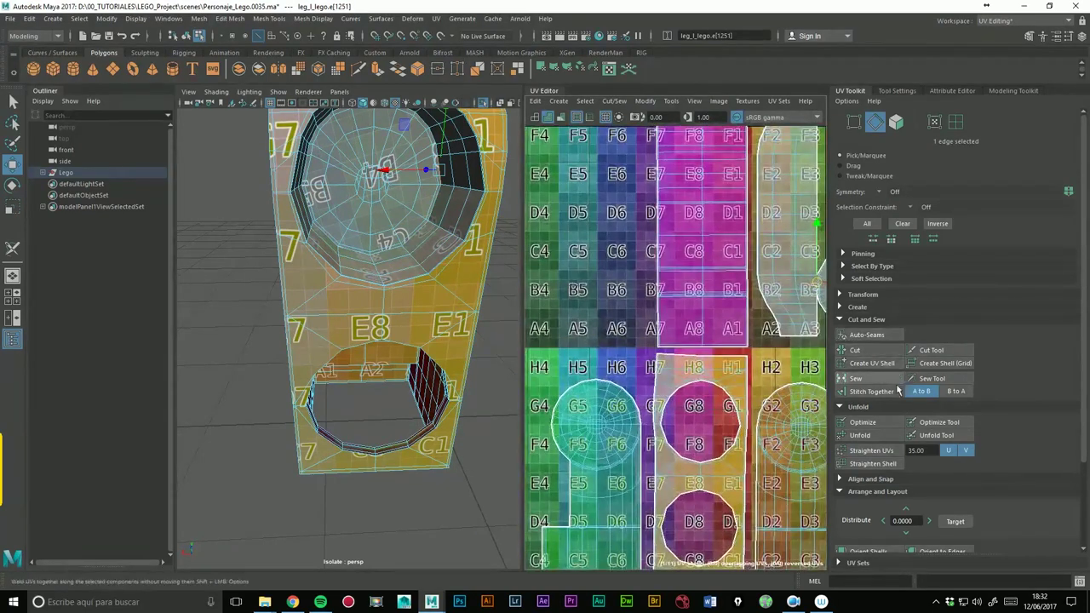
{"action": "left_click", "coordinate": [867, 360]}
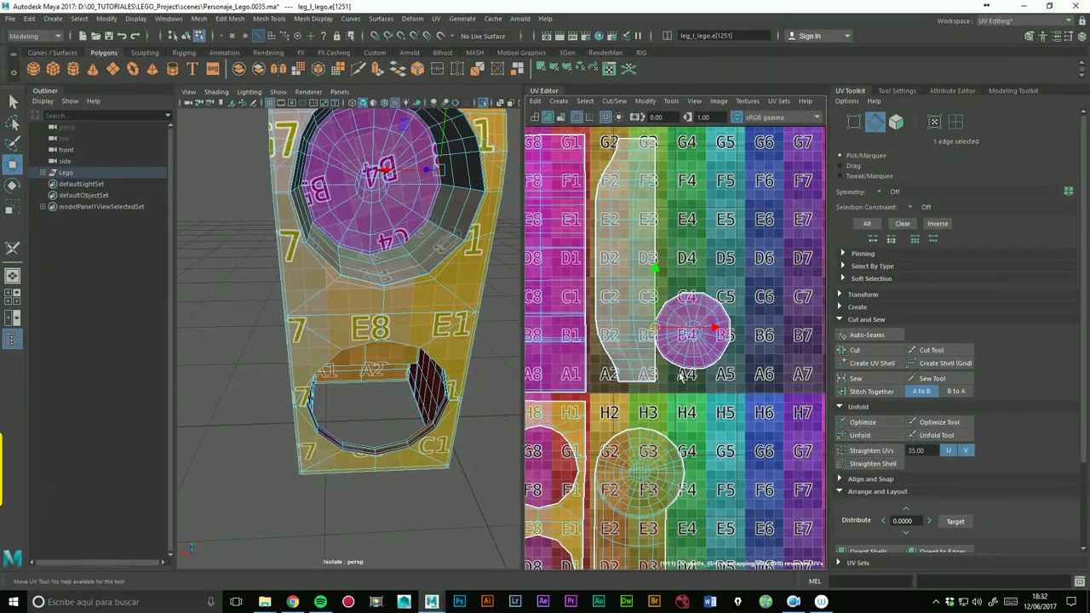
{"action": "left_click", "coordinate": [955, 123]}
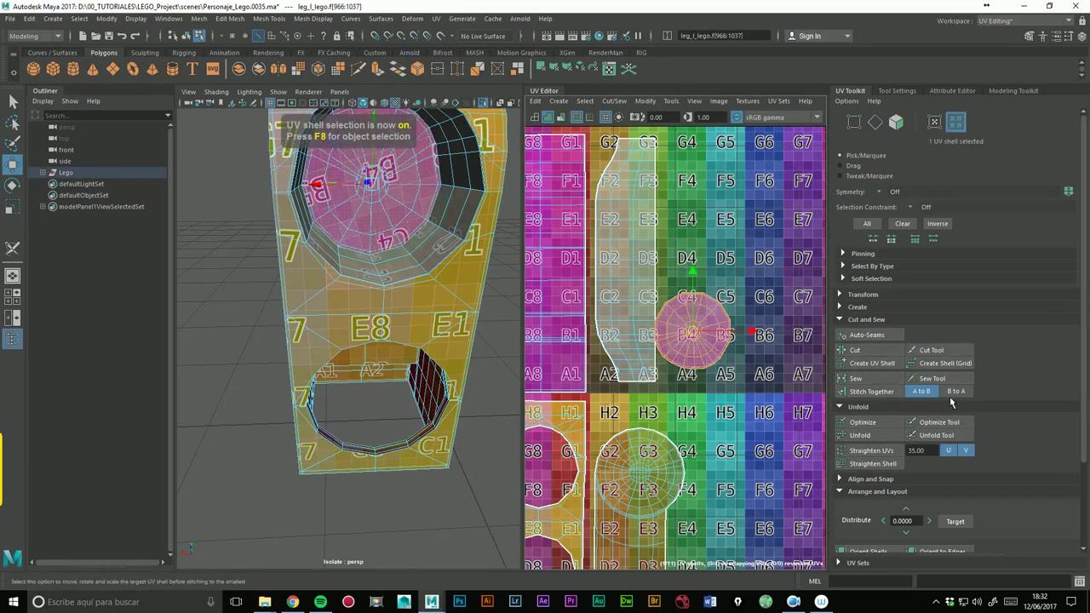
{"action": "left_click_drag", "start_coordinate": [712, 337], "coordinate": [704, 345]}
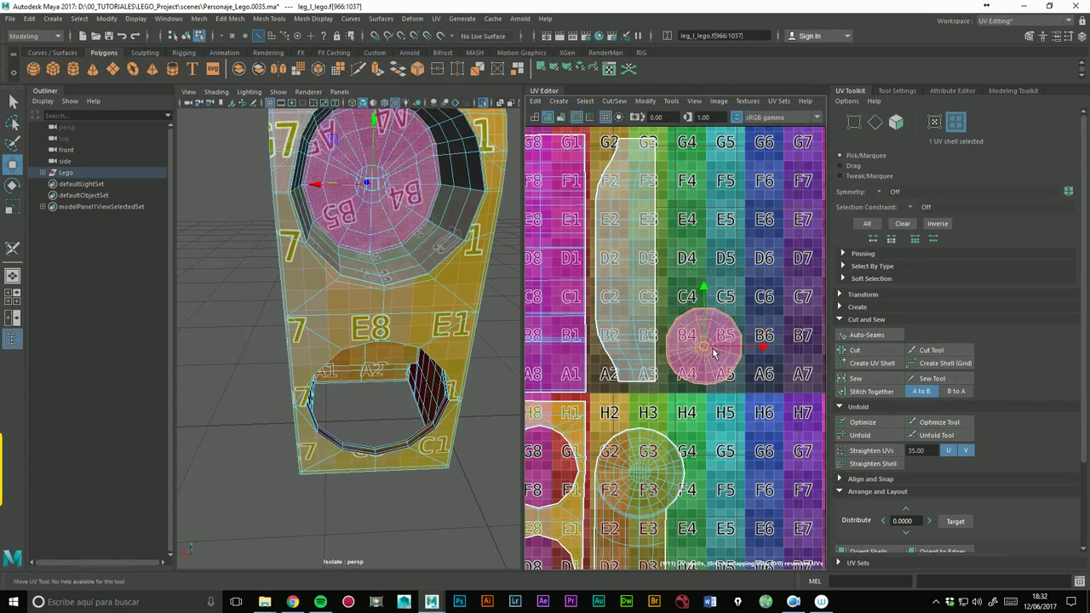
{"action": "left_click_drag", "start_coordinate": [424, 306], "coordinate": [397, 317], "text": "alt"}
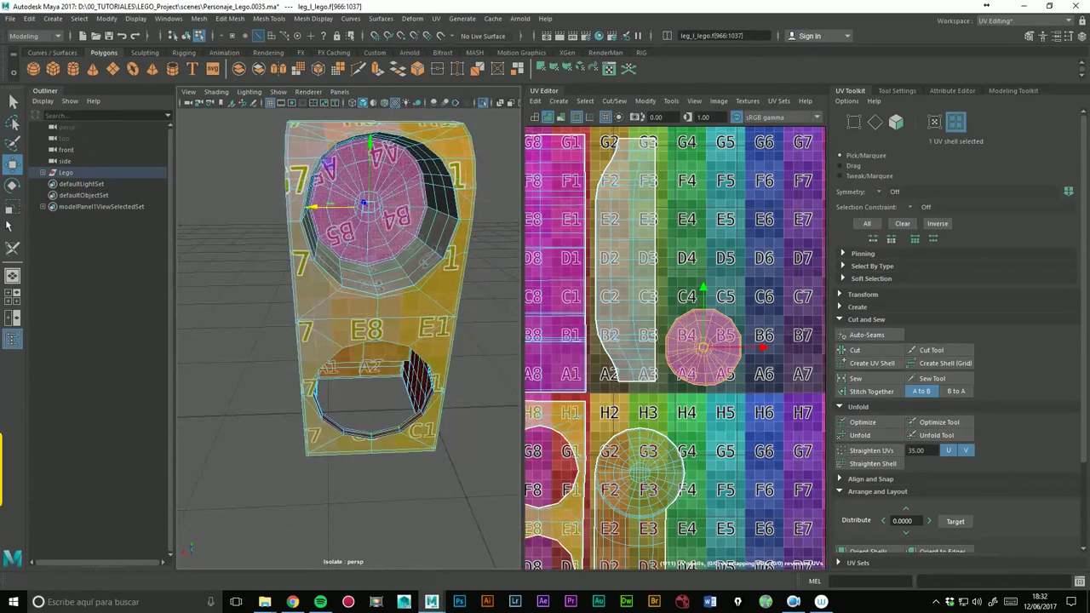
- Rotate the cap shell until its B4 and B5 checker labels read upright
{"action": "left_click", "coordinate": [11, 192]}
{"action": "left_click_drag", "start_coordinate": [743, 308], "coordinate": [694, 402]}
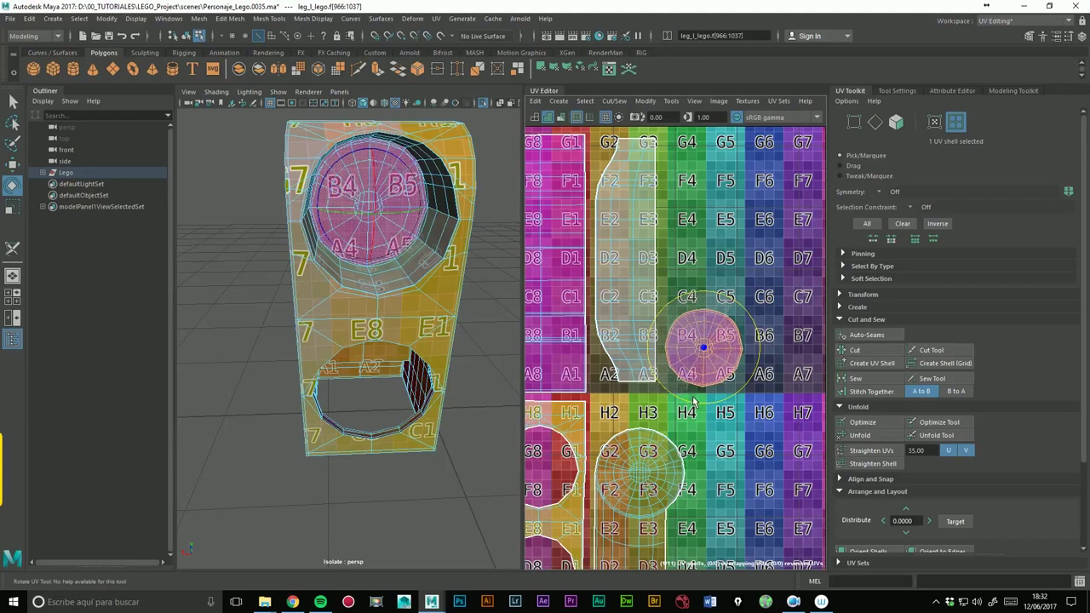
{"action": "scroll", "coordinate": [341, 341], "scroll_direction": "down", "scroll_amount": 5}
{"action": "mouse_move", "coordinate": [264, 358]}
{"action": "left_mouse_down", "text": "alt"}
{"action": "mouse_move", "coordinate": [231, 345]}
{"action": "mouse_move", "coordinate": [221, 304]}
{"action": "mouse_move", "coordinate": [329, 244]}
{"action": "mouse_move", "coordinate": [436, 319]}
{"action": "mouse_move", "coordinate": [511, 298]}
{"action": "left_mouse_up", "text": "alt"}
{"action": "scroll", "coordinate": [657, 284], "scroll_direction": "down", "scroll_amount": 4}
{"action": "scroll", "coordinate": [656, 284], "scroll_direction": "down", "scroll_amount": 2}
{"action": "left_click", "coordinate": [655, 175]}
{"action": "middle_click_drag", "start_coordinate": [656, 175], "coordinate": [727, 237], "text": "alt"}
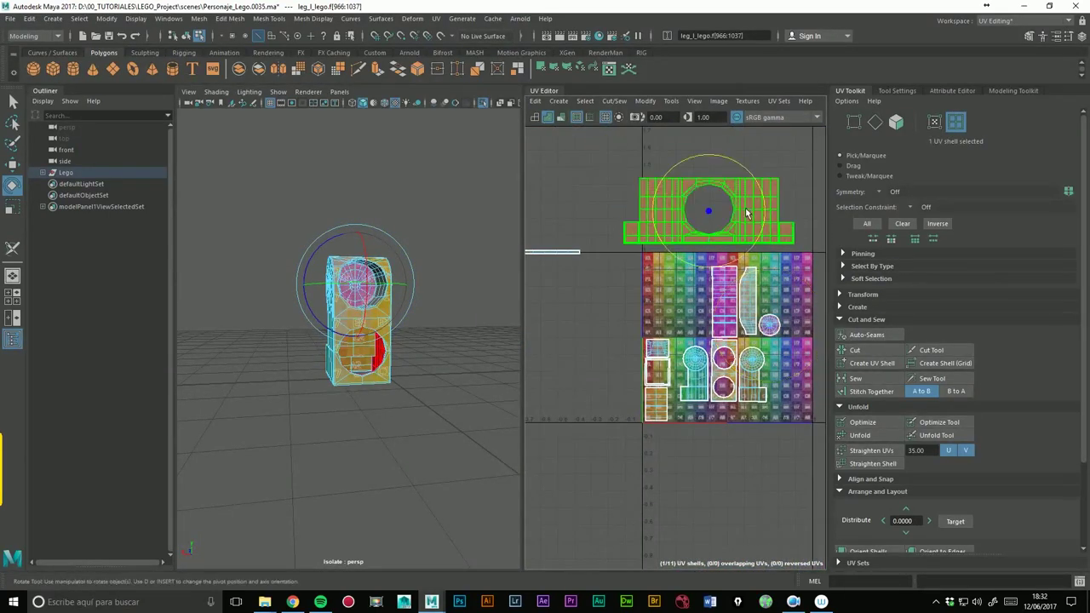
- Stitch the red shell onto its neighbour in the B-to-A direction
{"action": "key", "text": "f"}
{"action": "mouse_move", "coordinate": [409, 375]}
{"action": "left_mouse_down", "text": "alt"}
{"action": "mouse_move", "coordinate": [467, 390]}
{"action": "mouse_move", "coordinate": [366, 382]}
{"action": "left_mouse_up", "text": "alt"}
{"action": "key", "text": "shift+f"}
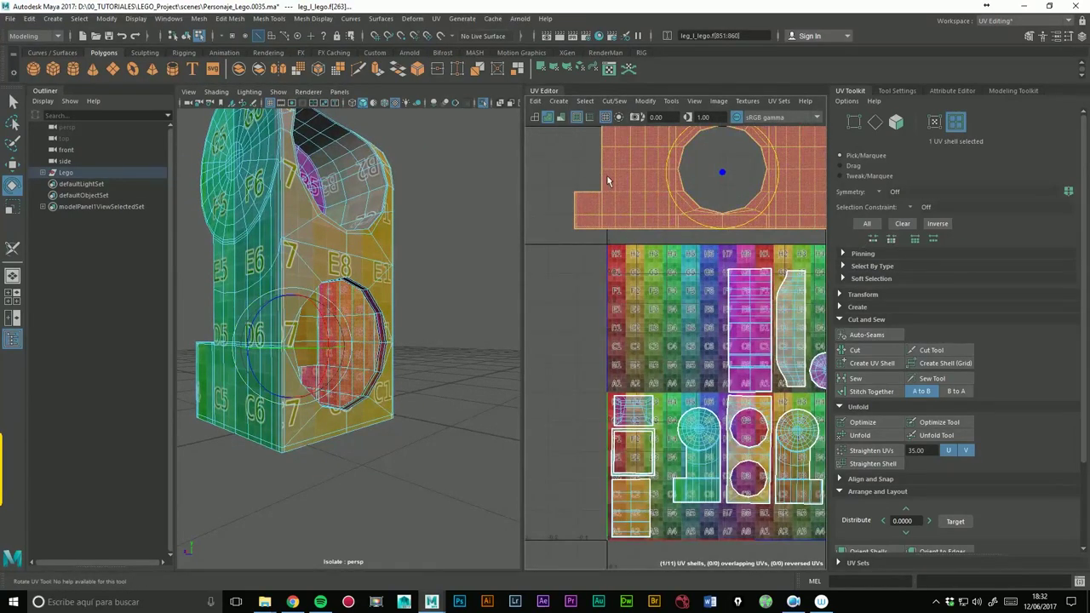
{"action": "left_click", "coordinate": [875, 125]}
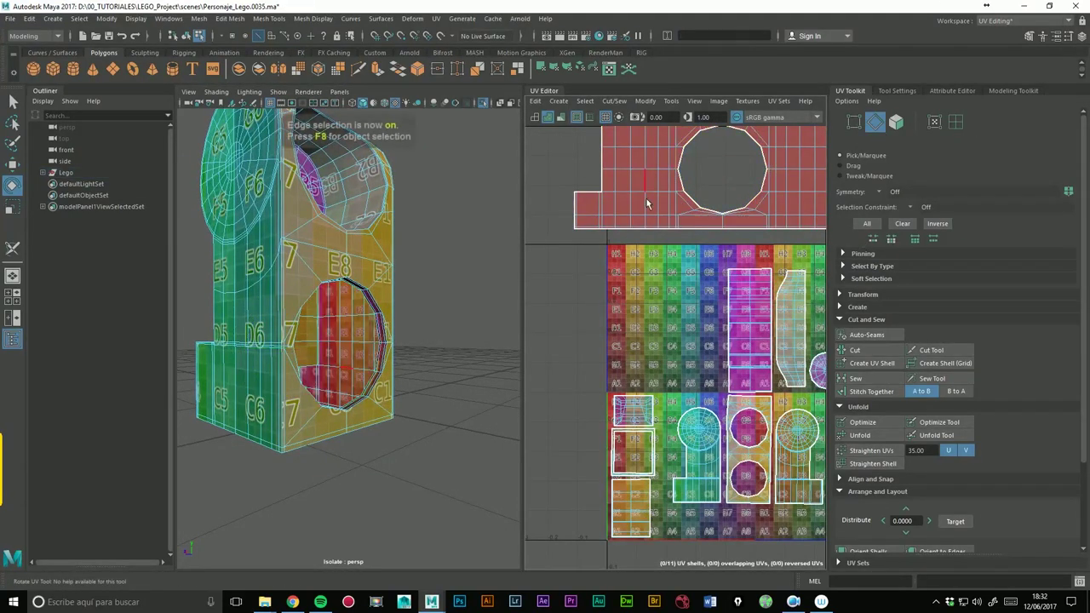
{"action": "left_click", "coordinate": [582, 218]}
{"action": "left_click", "coordinate": [872, 391]}
{"action": "key", "text": "ctrl+z"}
{"action": "left_click", "coordinate": [877, 394]}
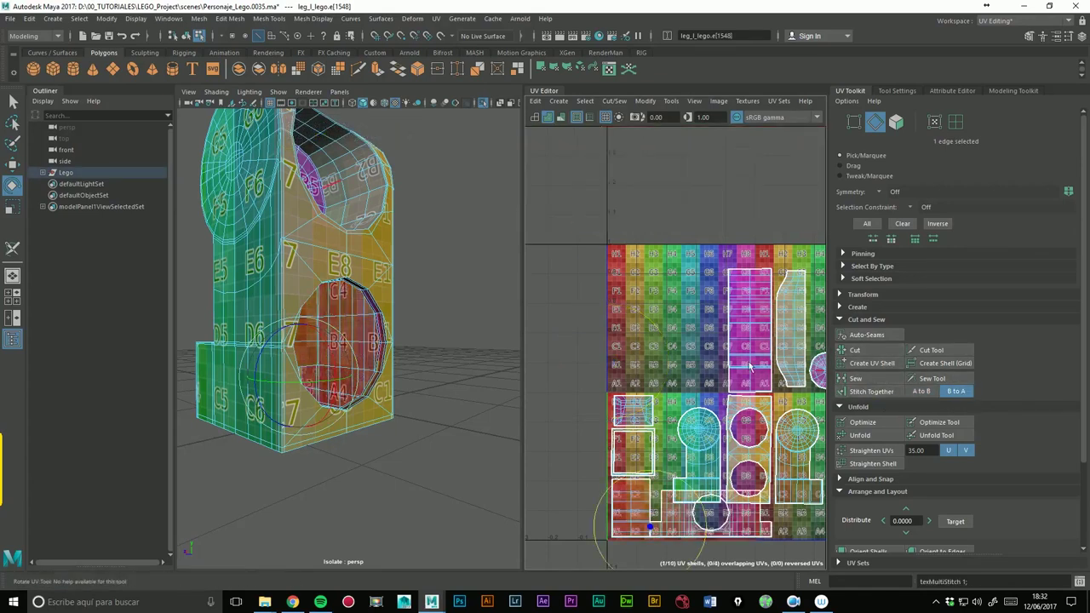
- Cut the lower hole ring free as a new UV shell
{"action": "scroll", "coordinate": [585, 304], "scroll_direction": "down", "scroll_amount": 2}
{"action": "middle_click_drag", "start_coordinate": [584, 304], "coordinate": [554, 273], "text": "alt"}
{"action": "scroll", "coordinate": [798, 235], "scroll_direction": "up", "scroll_amount": 3}
{"action": "scroll", "coordinate": [798, 235], "scroll_direction": "up", "scroll_amount": 3}
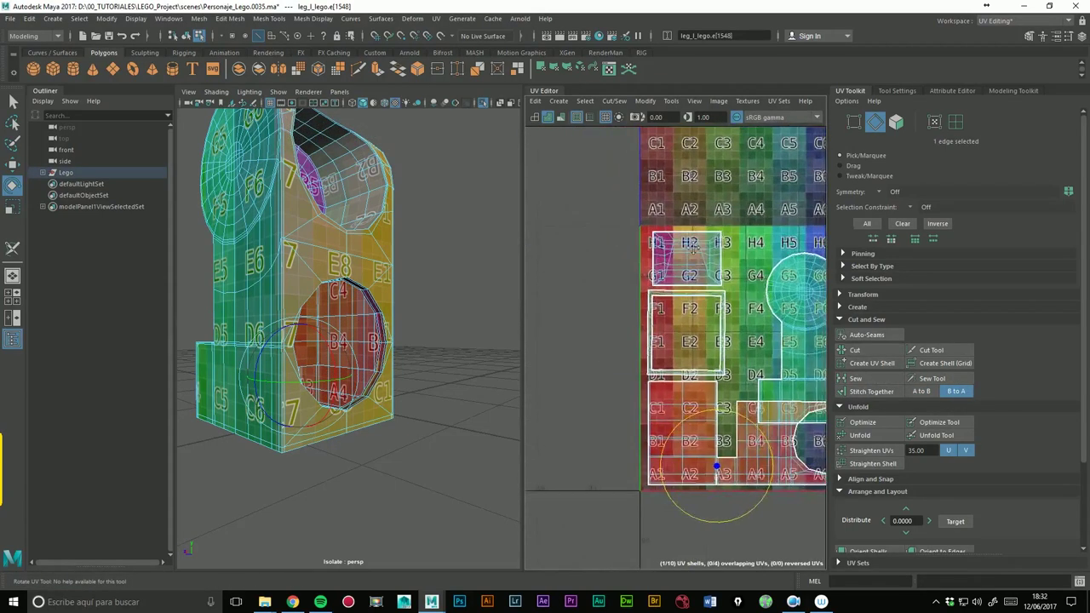
{"action": "scroll", "coordinate": [766, 213], "scroll_direction": "down", "scroll_amount": 1}
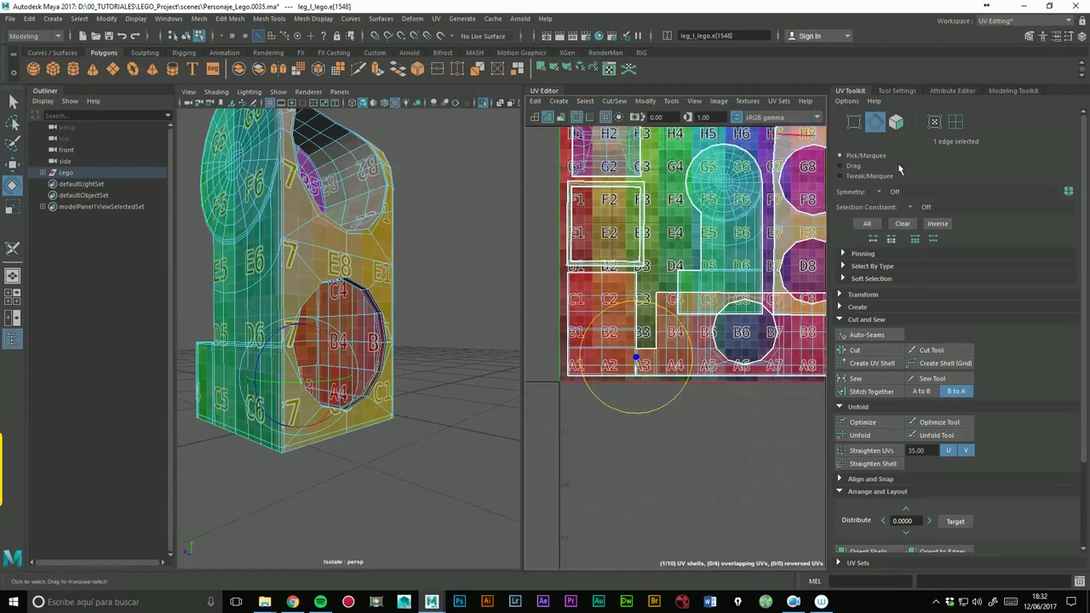
{"action": "left_click", "coordinate": [866, 364]}
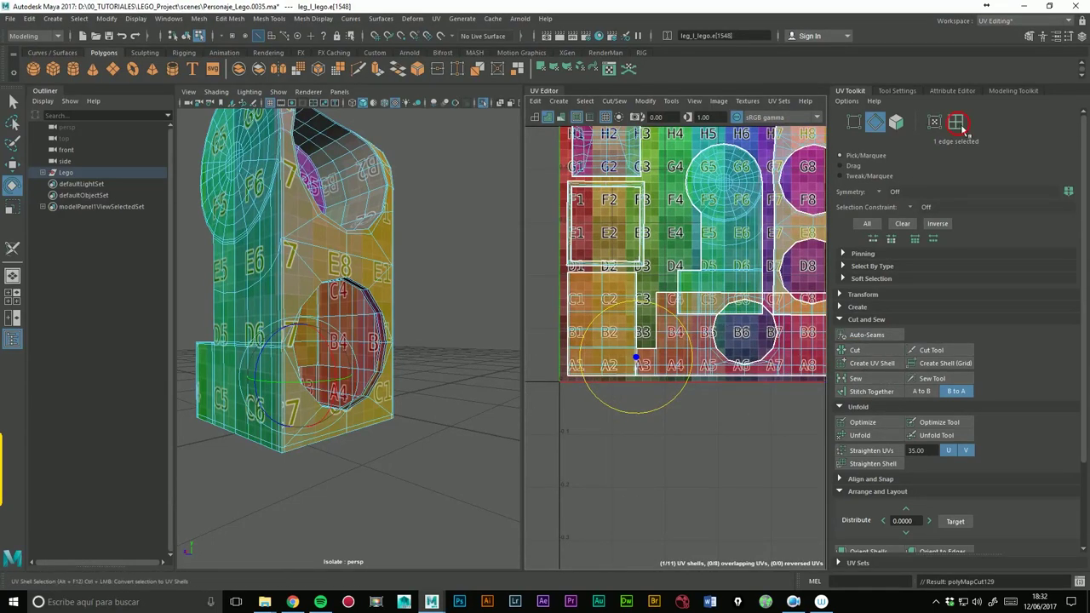
- Move the holed shell below the main 0–1 UV tile
{"action": "left_click", "coordinate": [956, 122]}
{"action": "scroll", "coordinate": [604, 292], "scroll_direction": "down", "scroll_amount": 2}
{"action": "scroll", "coordinate": [720, 312], "scroll_direction": "up", "scroll_amount": 3}
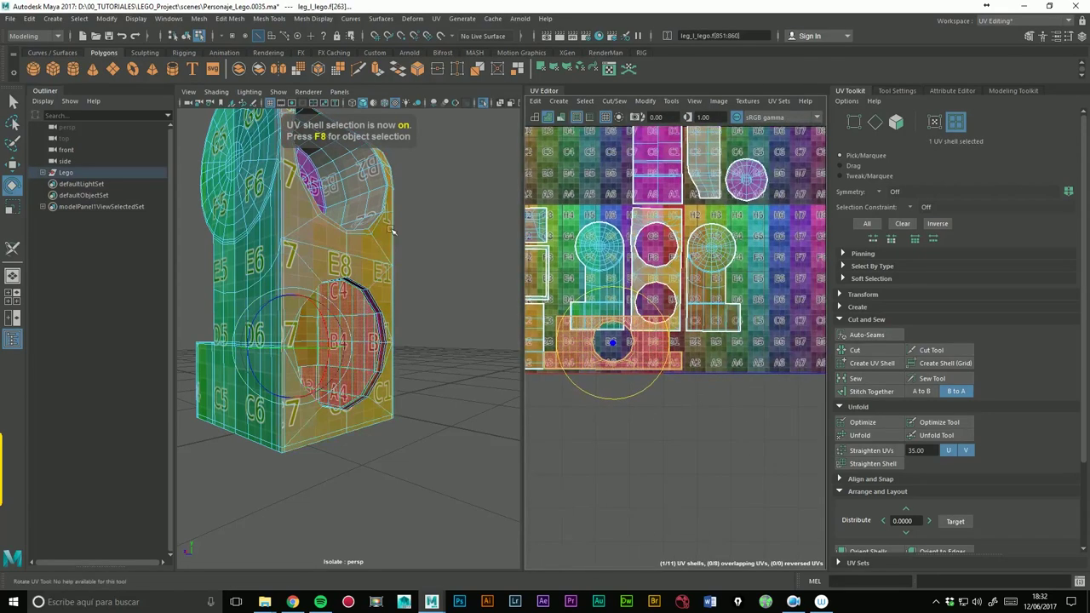
{"action": "left_click_drag", "start_coordinate": [499, 377], "coordinate": [768, 347], "text": "alt"}
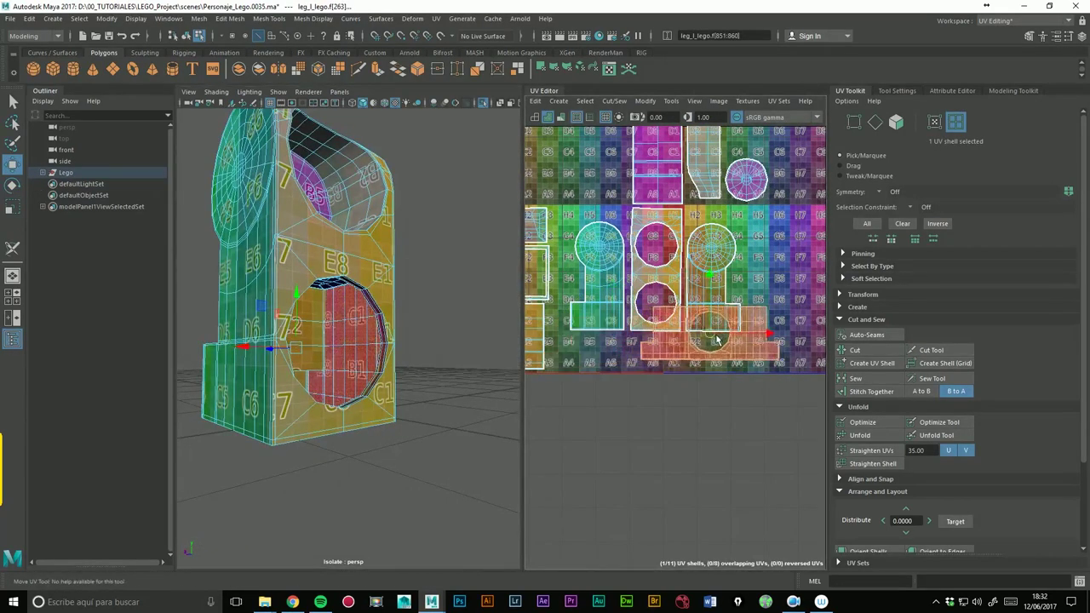
{"action": "middle_click_drag", "start_coordinate": [769, 347], "coordinate": [666, 385], "text": "alt"}
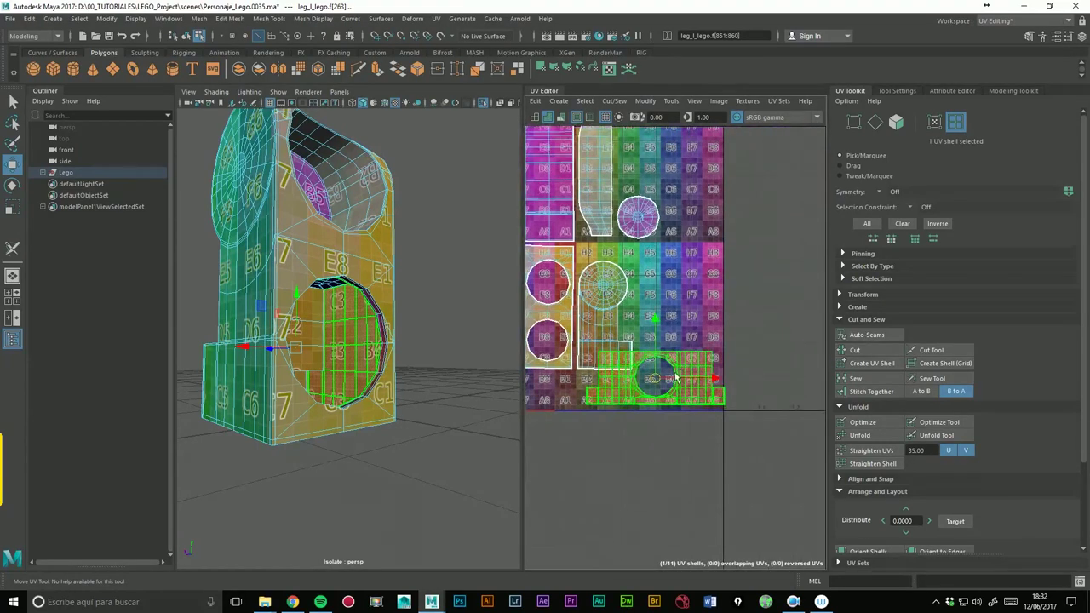
{"action": "left_click_drag", "start_coordinate": [695, 343], "coordinate": [695, 370]}
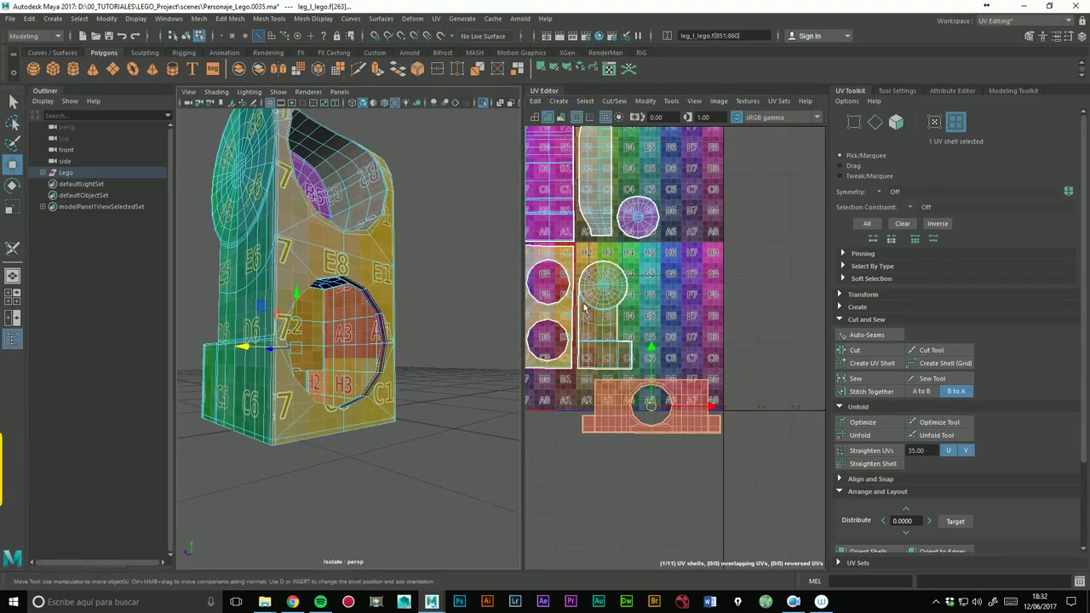
{"action": "scroll", "coordinate": [695, 370], "scroll_direction": "down", "scroll_amount": 2}
{"action": "mouse_move", "coordinate": [618, 340]}
{"action": "middle_mouse_down", "text": "alt"}
{"action": "mouse_move", "coordinate": [812, 315]}
{"action": "mouse_move", "coordinate": [686, 288]}
{"action": "middle_mouse_up", "text": "alt"}
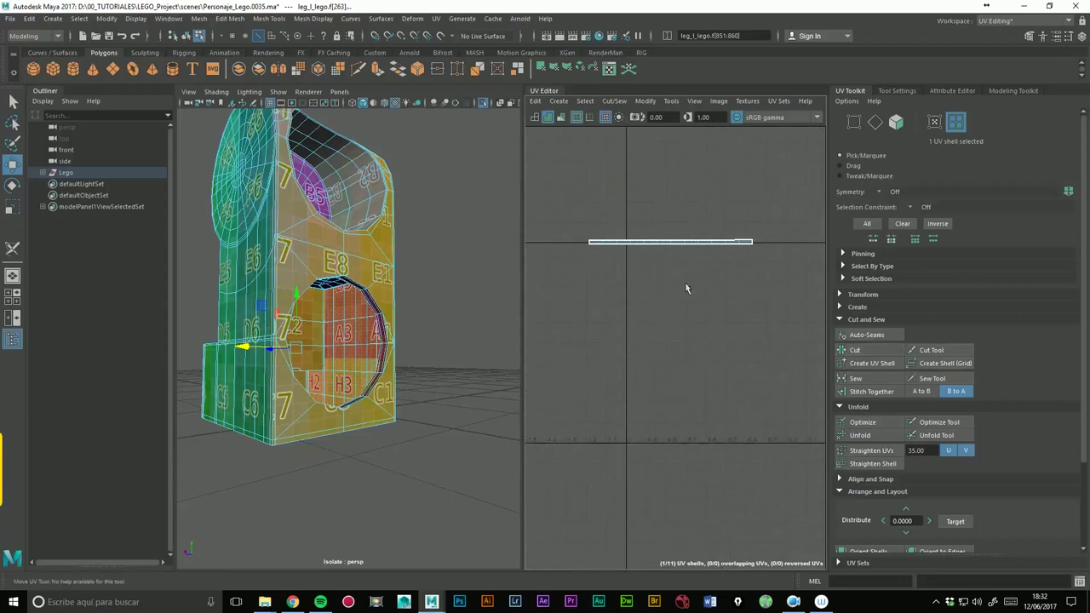
- Stitch the leg's strip shells back together into one long UV shell
{"action": "key", "text": "w"}
{"action": "left_click", "coordinate": [660, 247]}
{"action": "mouse_move", "coordinate": [434, 341]}
{"action": "left_mouse_down", "text": "alt"}
{"action": "mouse_move", "coordinate": [436, 295]}
{"action": "mouse_move", "coordinate": [451, 306]}
{"action": "left_mouse_up", "text": "alt"}
{"action": "mouse_move", "coordinate": [742, 287]}
{"action": "middle_mouse_down", "text": "alt"}
{"action": "mouse_move", "coordinate": [649, 274]}
{"action": "mouse_move", "coordinate": [579, 287]}
{"action": "mouse_move", "coordinate": [667, 285]}
{"action": "middle_mouse_up", "text": "alt"}
{"action": "key", "text": "f"}
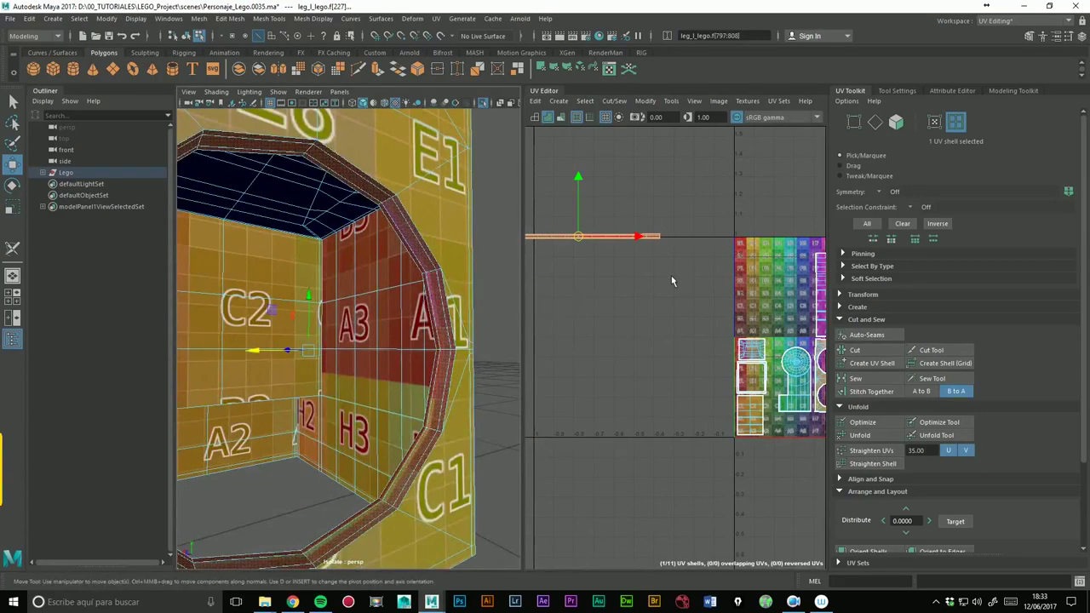
{"action": "right_click_drag", "start_coordinate": [671, 281], "coordinate": [621, 324], "text": "alt"}
{"action": "right_click_drag", "start_coordinate": [665, 233], "coordinate": [665, 203]}
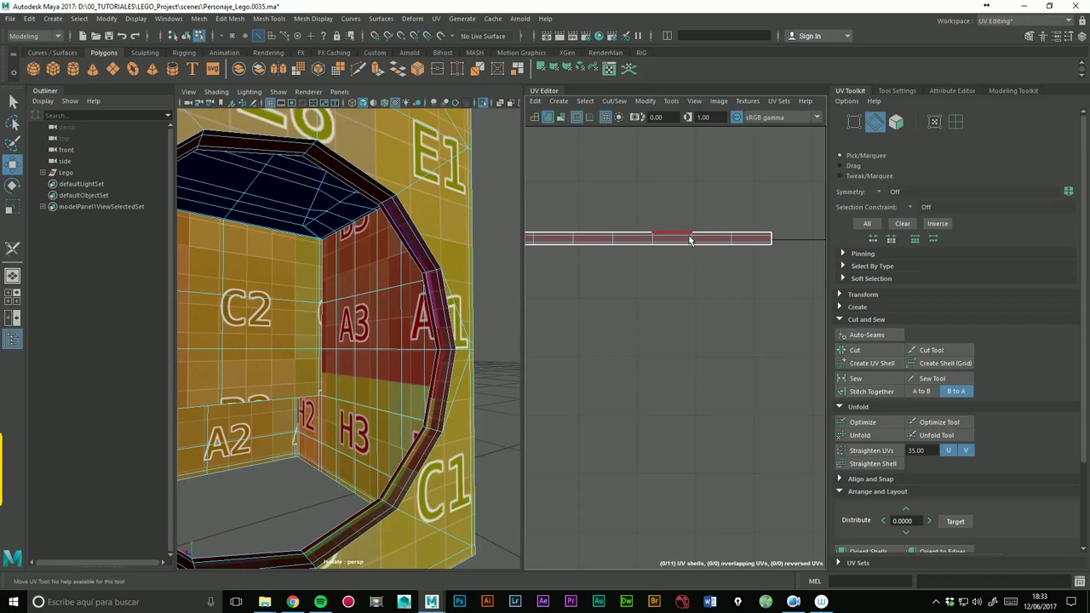
{"action": "left_click", "coordinate": [690, 236]}
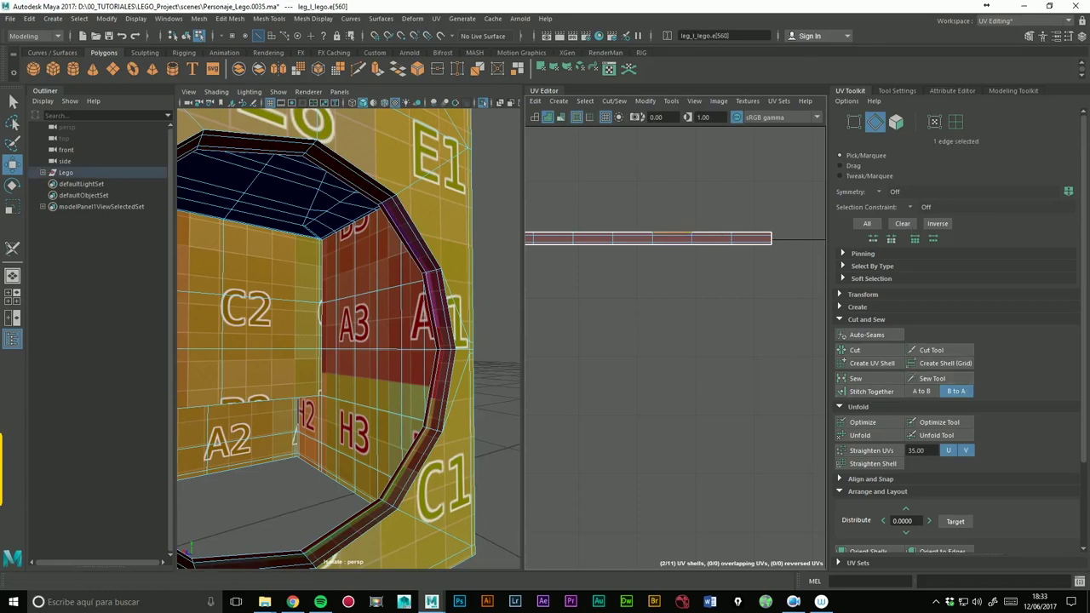
{"action": "left_click", "coordinate": [869, 389]}
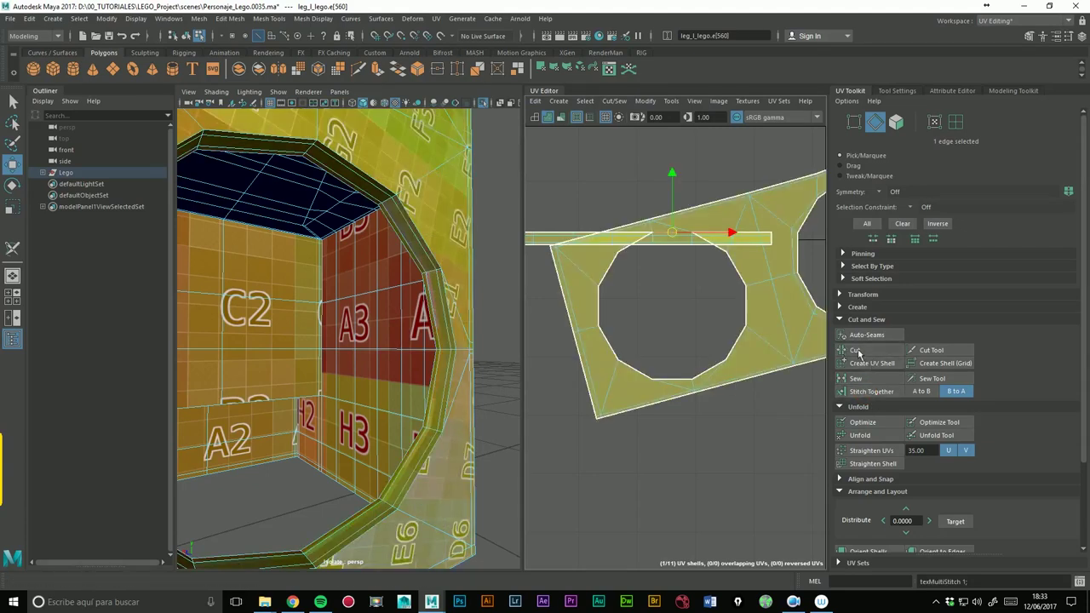
{"action": "key", "text": "ctrl+z"}
{"action": "left_click", "coordinate": [886, 392]}
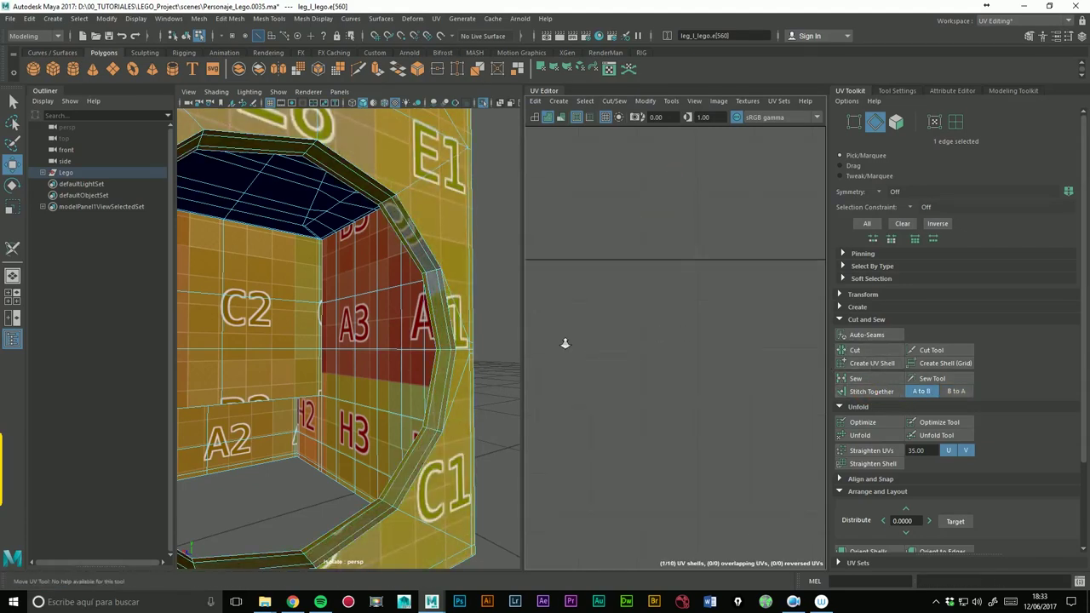
- Cut the UVs along the hole-ring edge loop so the strip becomes its own shell
{"action": "key", "text": "a"}
{"action": "scroll", "coordinate": [771, 372], "scroll_direction": "up", "scroll_amount": 2}
{"action": "scroll", "coordinate": [597, 319], "scroll_direction": "up", "scroll_amount": 2}
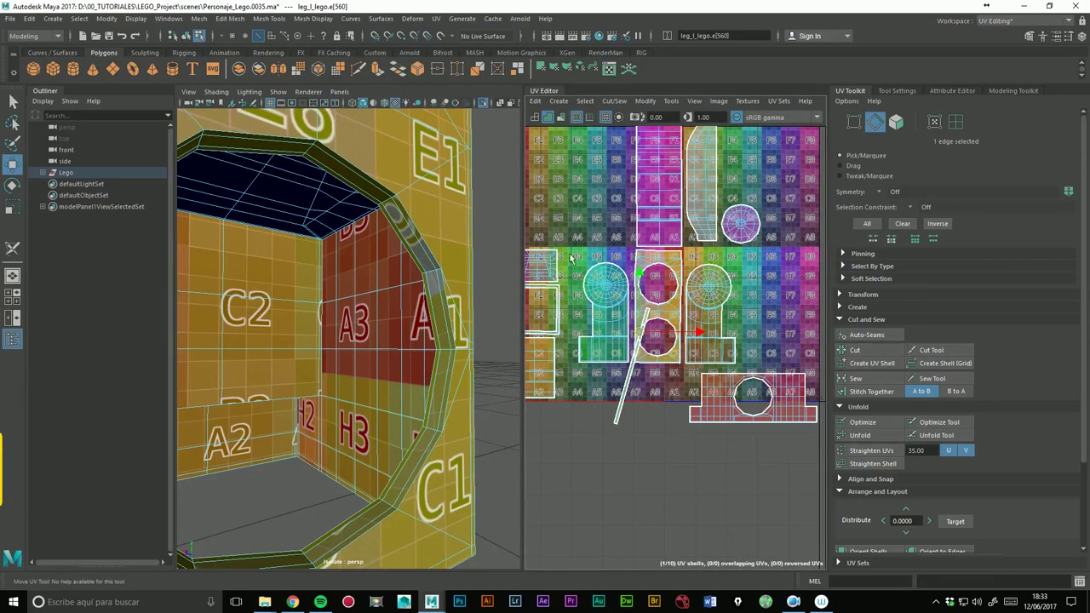
{"action": "scroll", "coordinate": [653, 291], "scroll_direction": "up", "scroll_amount": 3}
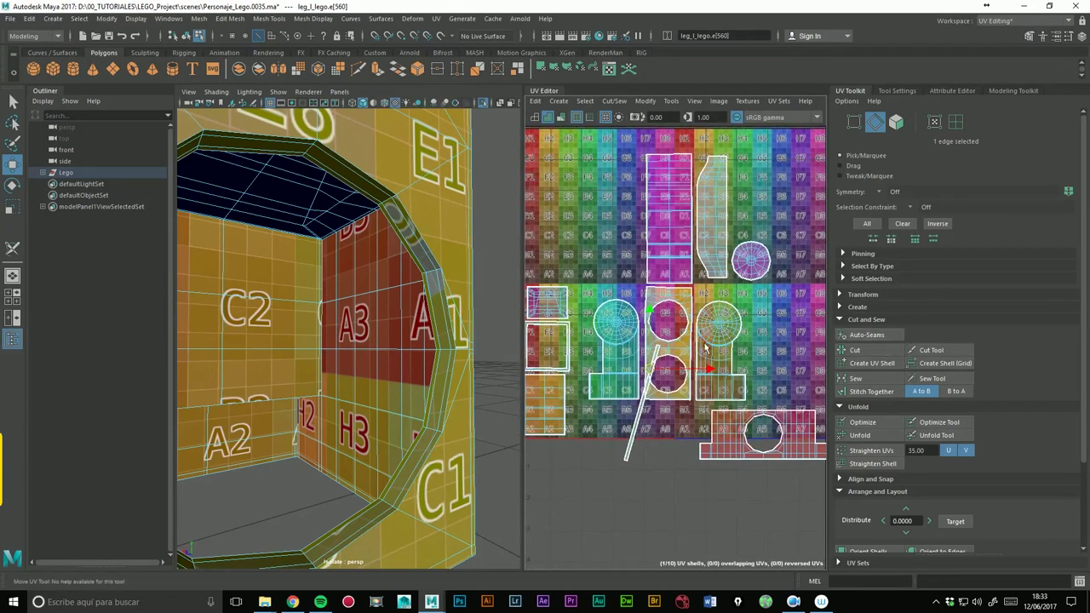
{"action": "scroll", "coordinate": [706, 347], "scroll_direction": "up", "scroll_amount": 2}
{"action": "left_click", "coordinate": [846, 352]}
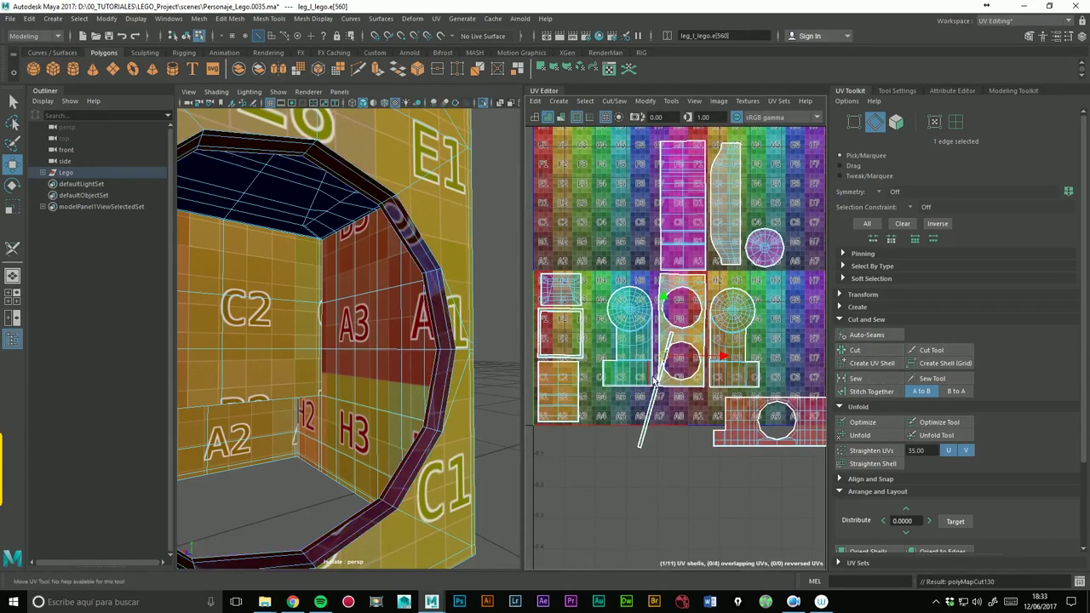
{"action": "scroll", "coordinate": [706, 375], "scroll_direction": "up", "scroll_amount": 1}
{"action": "scroll", "coordinate": [732, 369], "scroll_direction": "up", "scroll_amount": 1}
{"action": "scroll", "coordinate": [766, 362], "scroll_direction": "up", "scroll_amount": 1}
{"action": "scroll", "coordinate": [807, 353], "scroll_direction": "up", "scroll_amount": 1}
{"action": "scroll", "coordinate": [807, 353], "scroll_direction": "down", "scroll_amount": 1}
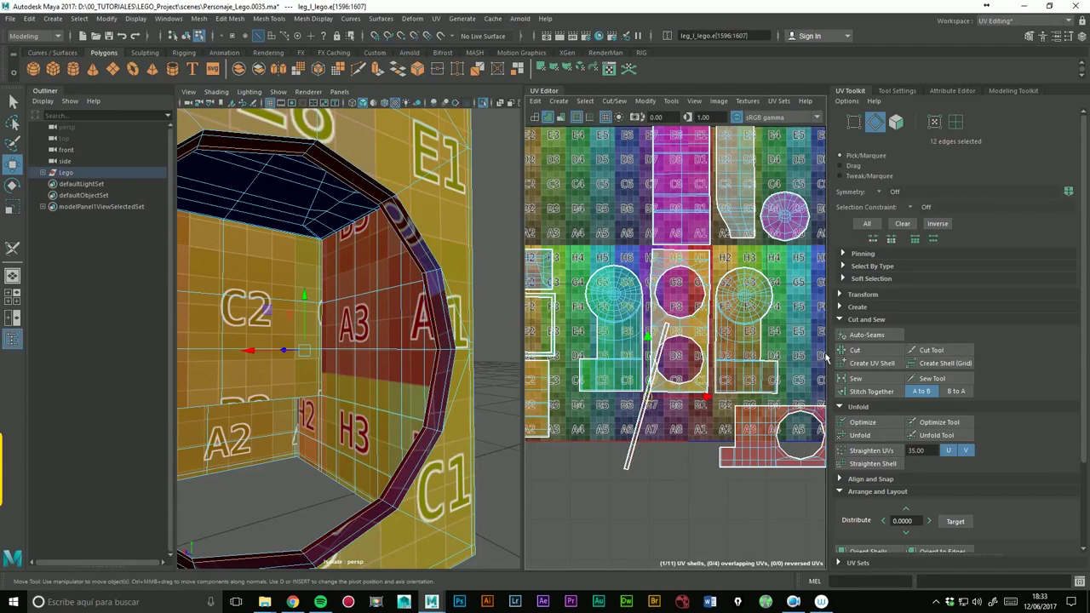
- In UV shell mode, move the diagonal strip shell beside the right circle shell
{"action": "left_click", "coordinate": [956, 122]}
{"action": "left_click", "coordinate": [650, 402]}
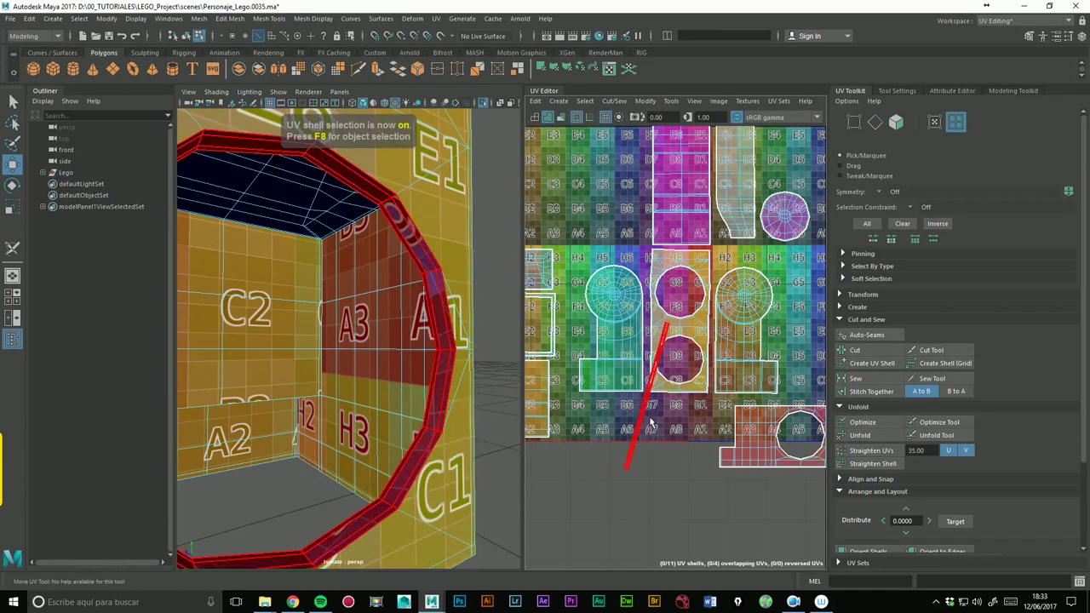
{"action": "key", "text": "w"}
{"action": "left_click_drag", "start_coordinate": [649, 403], "coordinate": [775, 324]}
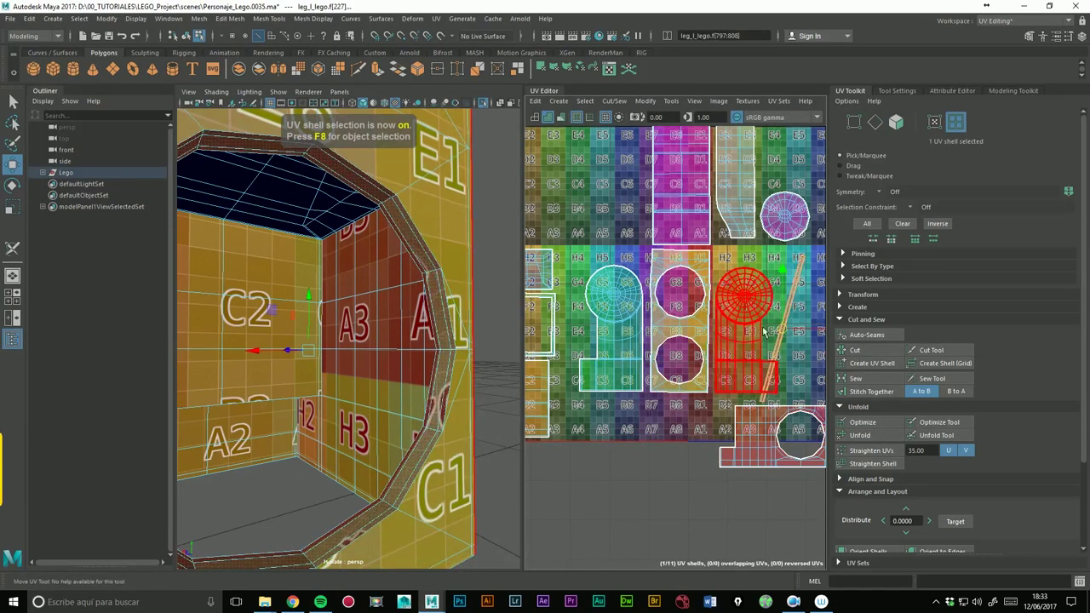
{"action": "scroll", "coordinate": [780, 322], "scroll_direction": "down", "scroll_amount": 1}
{"action": "scroll", "coordinate": [780, 322], "scroll_direction": "down", "scroll_amount": 1}
- Rotate the strip shell upright and slide it to the 0–1 tile's right edge
{"action": "left_click", "coordinate": [13, 185]}
{"action": "mouse_move", "coordinate": [820, 292]}
{"action": "left_mouse_down"}
{"action": "mouse_move", "coordinate": [792, 373]}
{"action": "mouse_move", "coordinate": [770, 381]}
{"action": "left_mouse_up"}
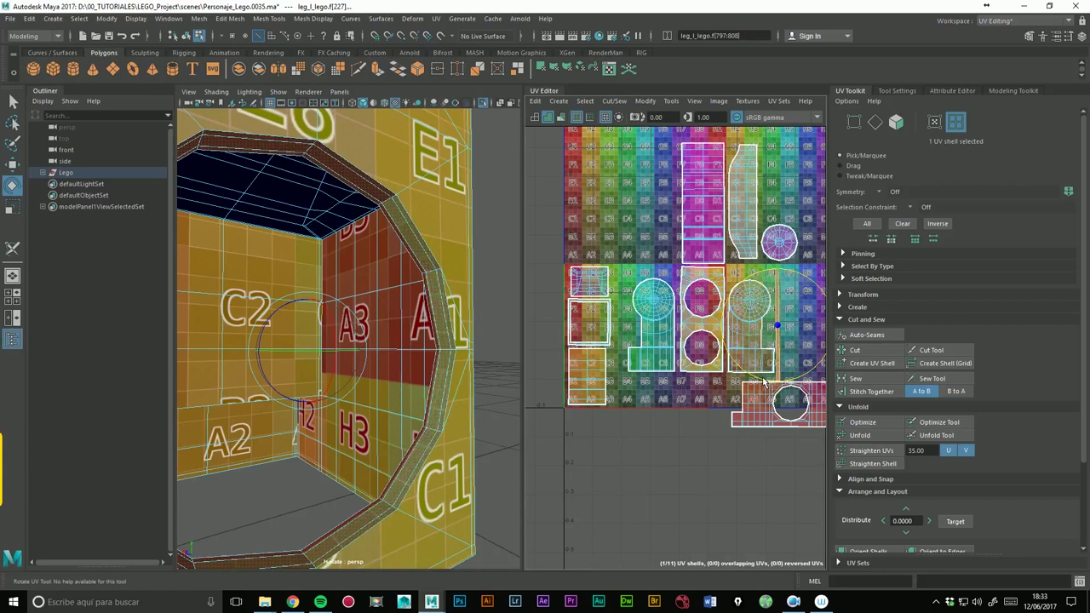
{"action": "scroll", "coordinate": [753, 222], "scroll_direction": "down", "scroll_amount": 1}
{"action": "scroll", "coordinate": [753, 222], "scroll_direction": "down", "scroll_amount": 1}
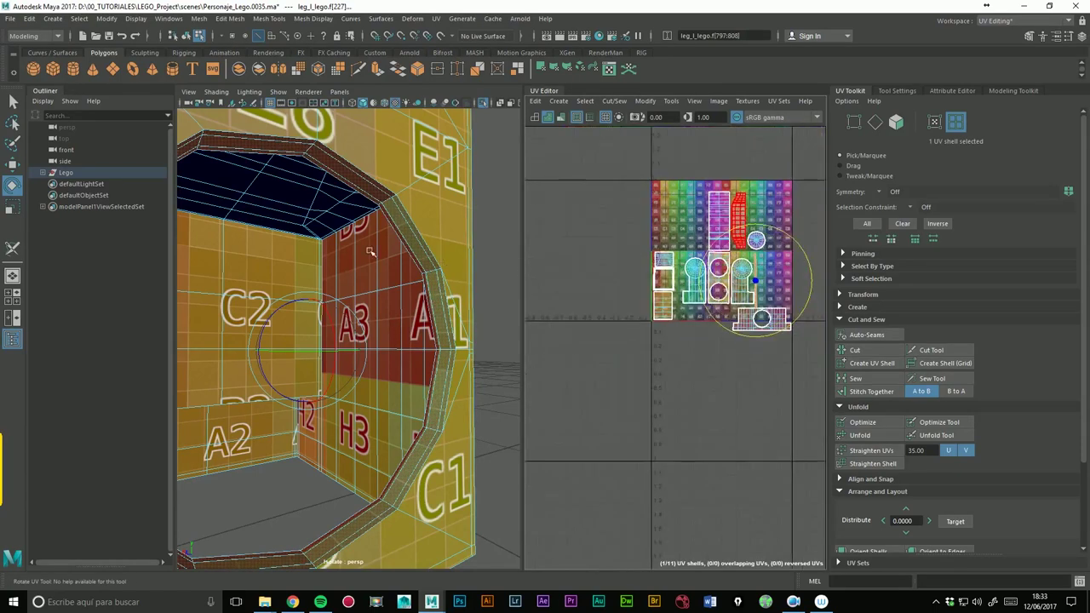
{"action": "left_click", "coordinate": [13, 166]}
{"action": "left_click_drag", "start_coordinate": [760, 286], "coordinate": [790, 287]}
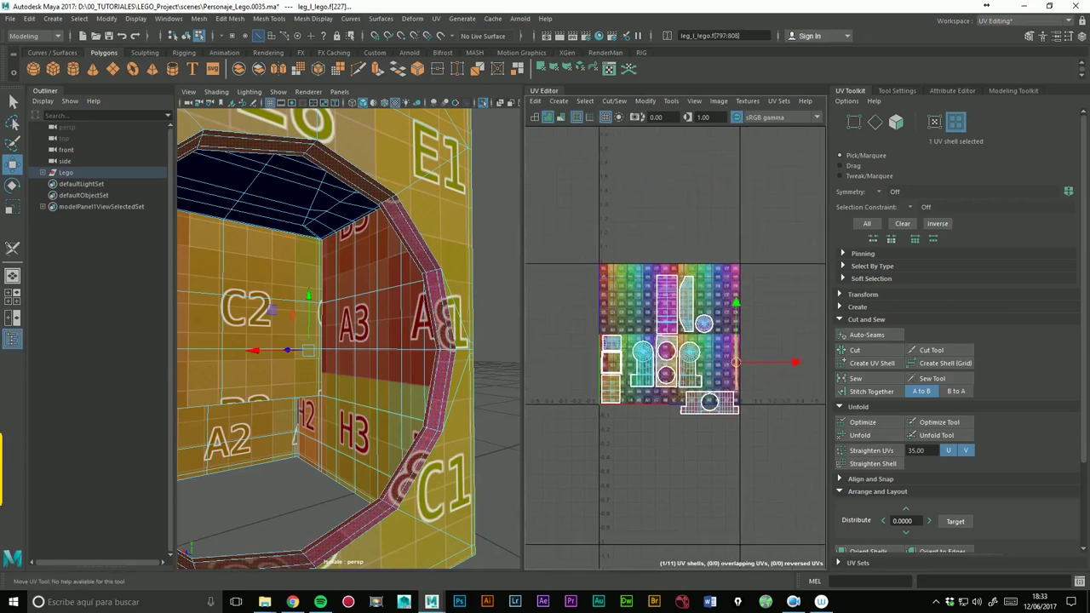
{"action": "right_click_drag", "start_coordinate": [730, 238], "coordinate": [803, 260], "text": "alt"}
- Pack all eleven leg UV shells into the 0–1 tile with Layout, then return to object mode and deselect
{"action": "left_click_drag", "start_coordinate": [860, 478], "coordinate": [860, 479]}
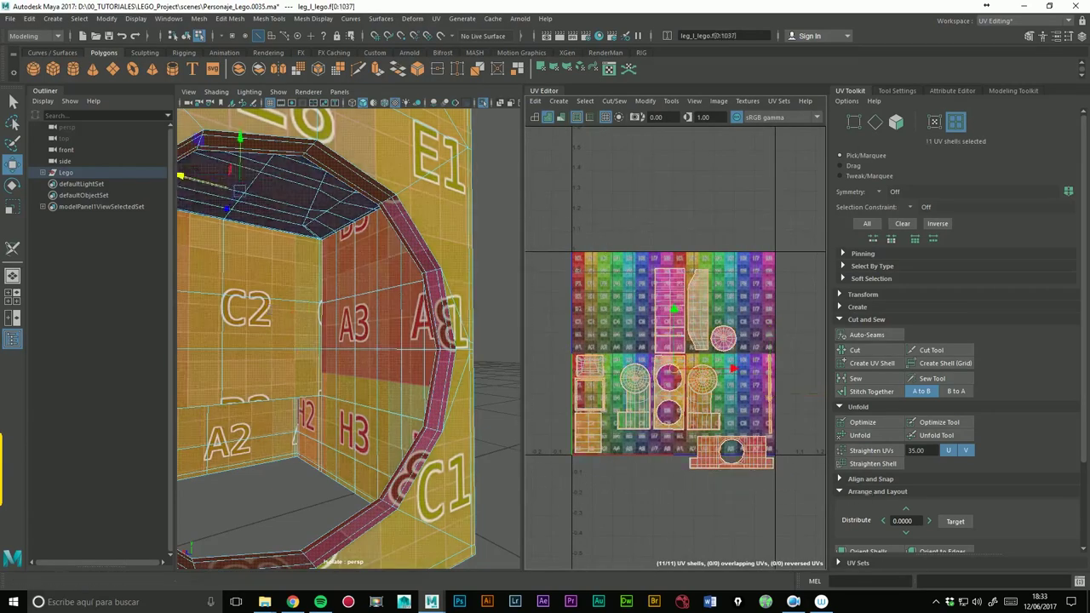
{"action": "left_click_drag", "start_coordinate": [1086, 348], "coordinate": [1037, 446]}
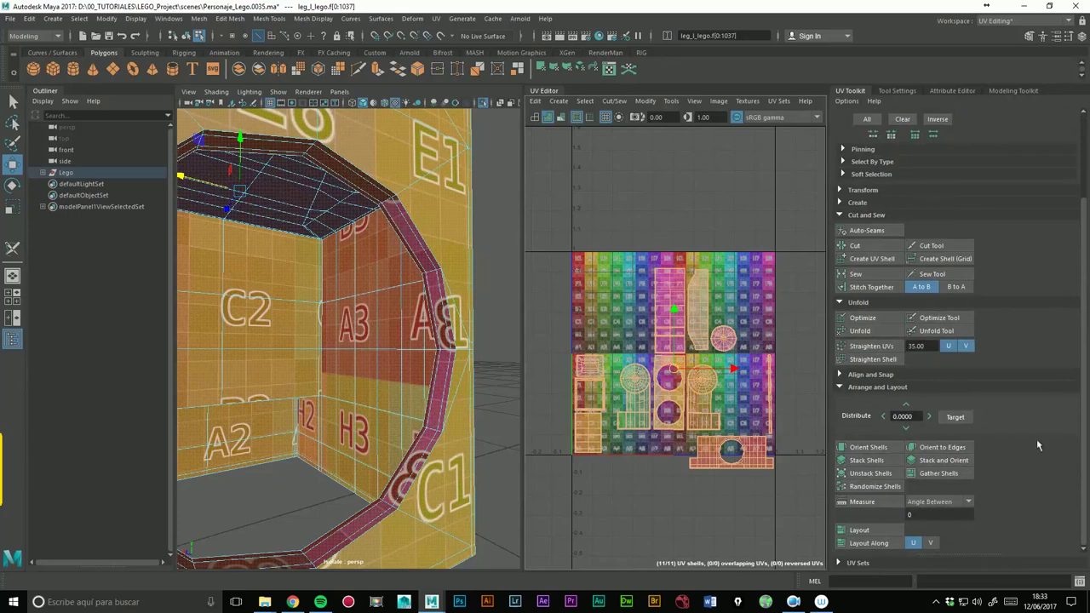
{"action": "left_click", "coordinate": [883, 546]}
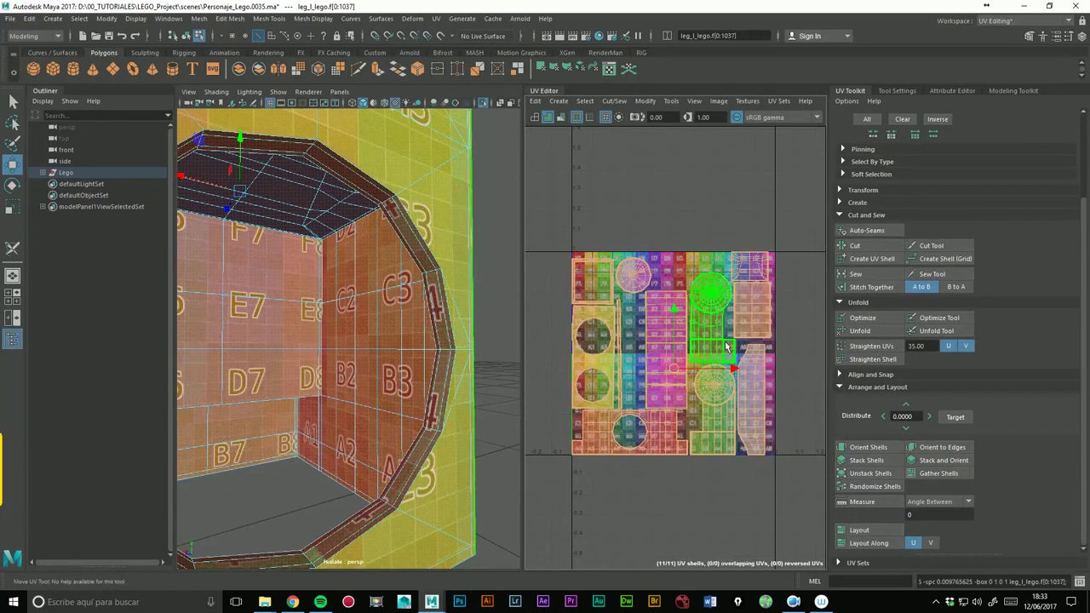
{"action": "left_click_drag", "start_coordinate": [417, 371], "coordinate": [312, 206], "text": "alt"}
{"action": "right_click", "coordinate": [312, 206]}
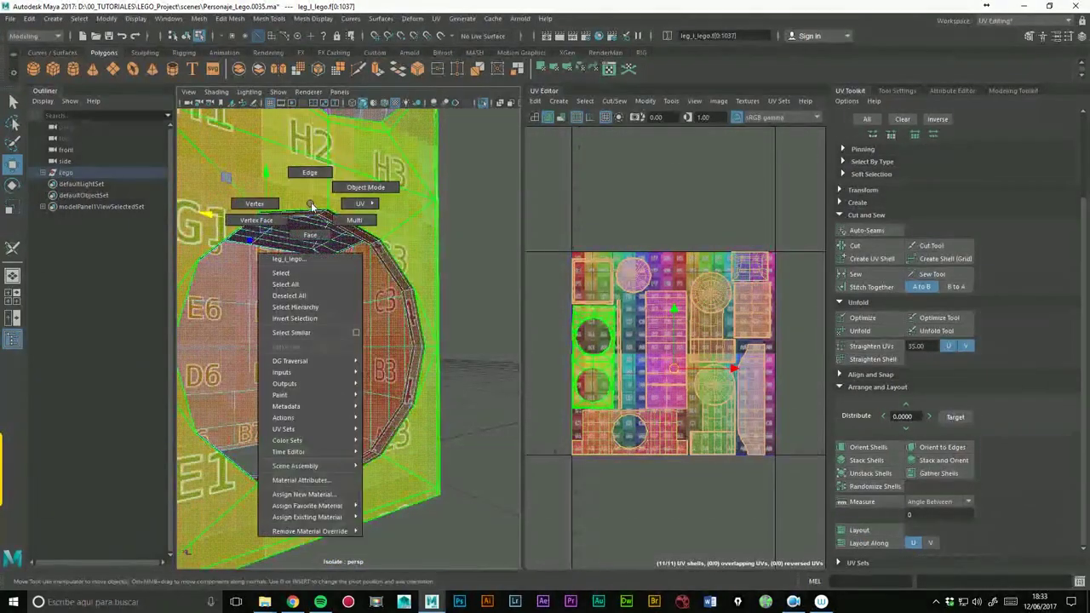
{"action": "left_click", "coordinate": [349, 188]}
{"action": "left_click", "coordinate": [460, 238]}
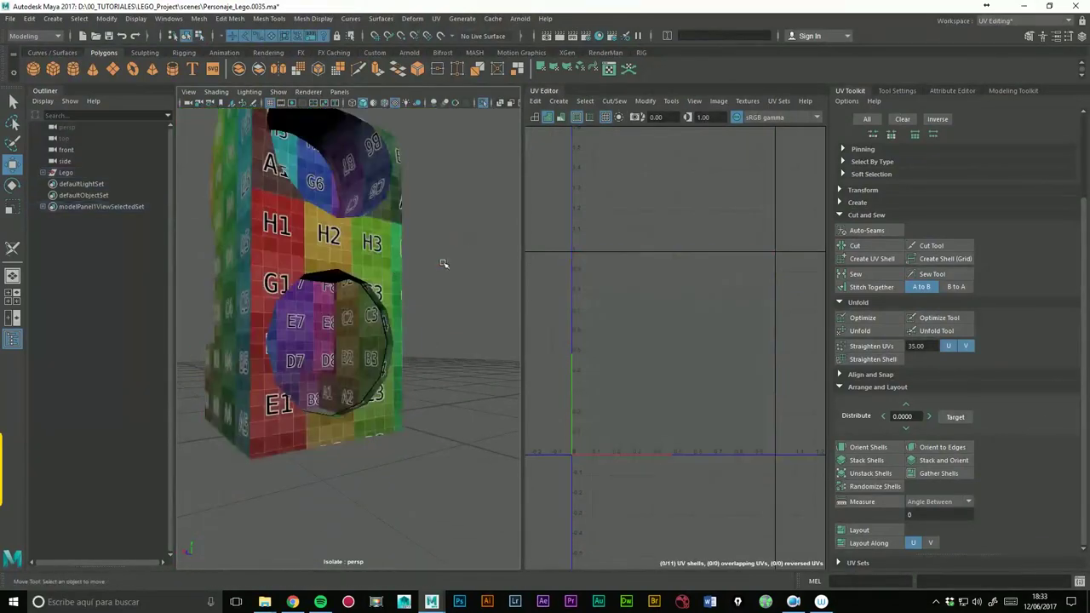
{"action": "left_click_drag", "start_coordinate": [443, 265], "coordinate": [475, 261], "text": "alt"}
{"action": "mouse_move", "coordinate": [334, 330]}
{"action": "left_mouse_down", "text": "alt"}
{"action": "mouse_move", "coordinate": [382, 348]}
{"action": "mouse_move", "coordinate": [323, 377]}
{"action": "mouse_move", "coordinate": [453, 339]}
{"action": "mouse_move", "coordinate": [453, 272]}
{"action": "mouse_move", "coordinate": [443, 307]}
{"action": "mouse_move", "coordinate": [379, 336]}
{"action": "mouse_move", "coordinate": [408, 339]}
{"action": "mouse_move", "coordinate": [365, 345]}
{"action": "left_mouse_up", "text": "alt"}
- Exit Isolate Select, select the left leg and Increment and Save to Personaje_Lego.0036.ma, overwriting
{"action": "left_click", "coordinate": [483, 106]}
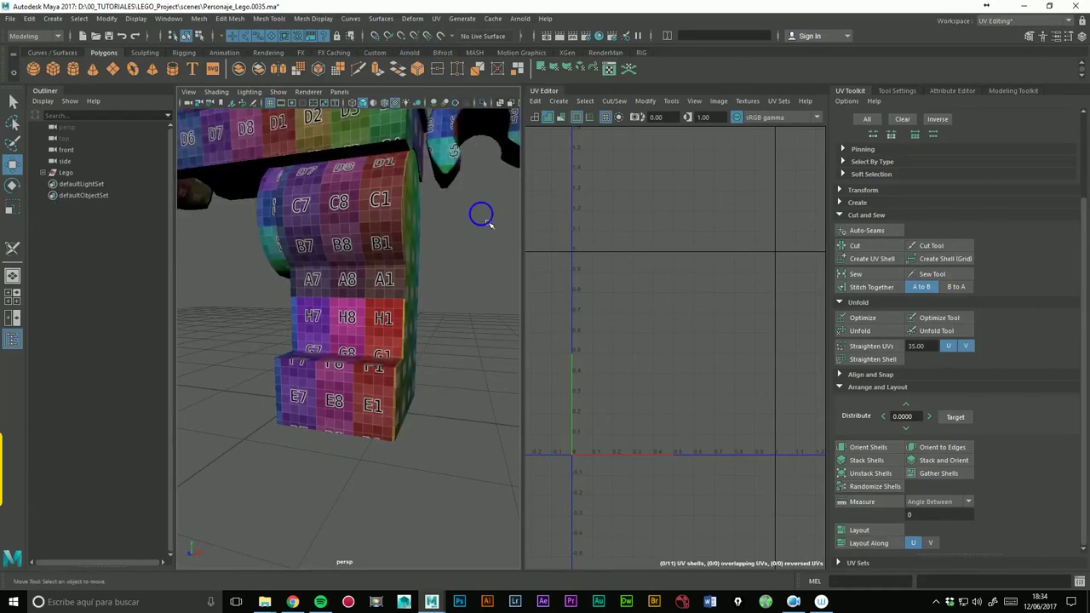
{"action": "key", "text": "f"}
{"action": "mouse_move", "coordinate": [483, 213]}
{"action": "left_mouse_down", "text": "alt"}
{"action": "mouse_move", "coordinate": [469, 377]}
{"action": "mouse_move", "coordinate": [508, 372]}
{"action": "mouse_move", "coordinate": [439, 396]}
{"action": "left_mouse_up", "text": "alt"}
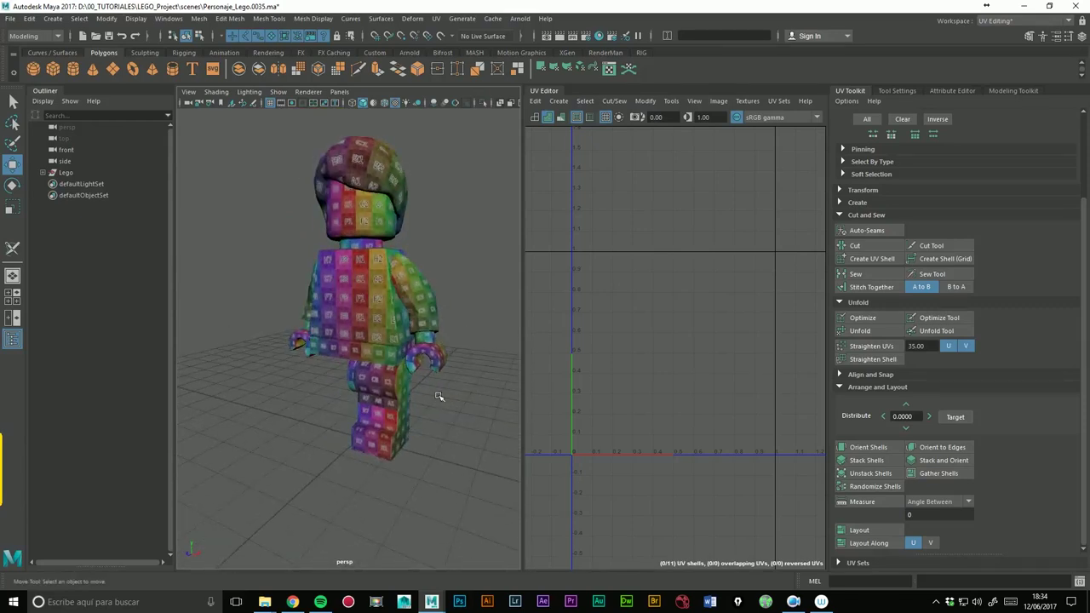
{"action": "left_click", "coordinate": [396, 416]}
{"action": "left_click", "coordinate": [9, 18]}
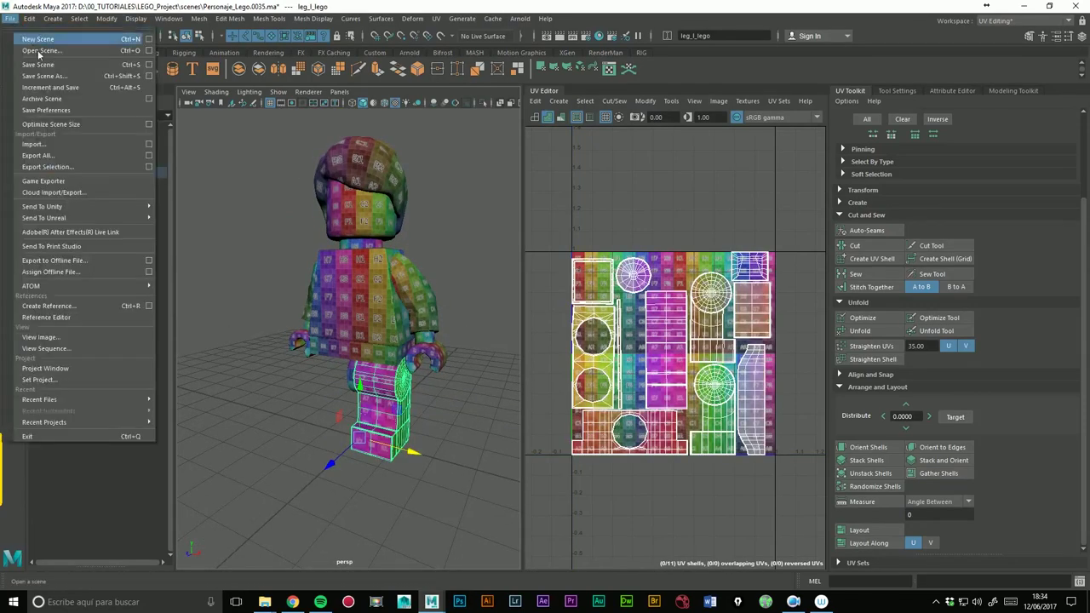
{"action": "left_click", "coordinate": [73, 87]}
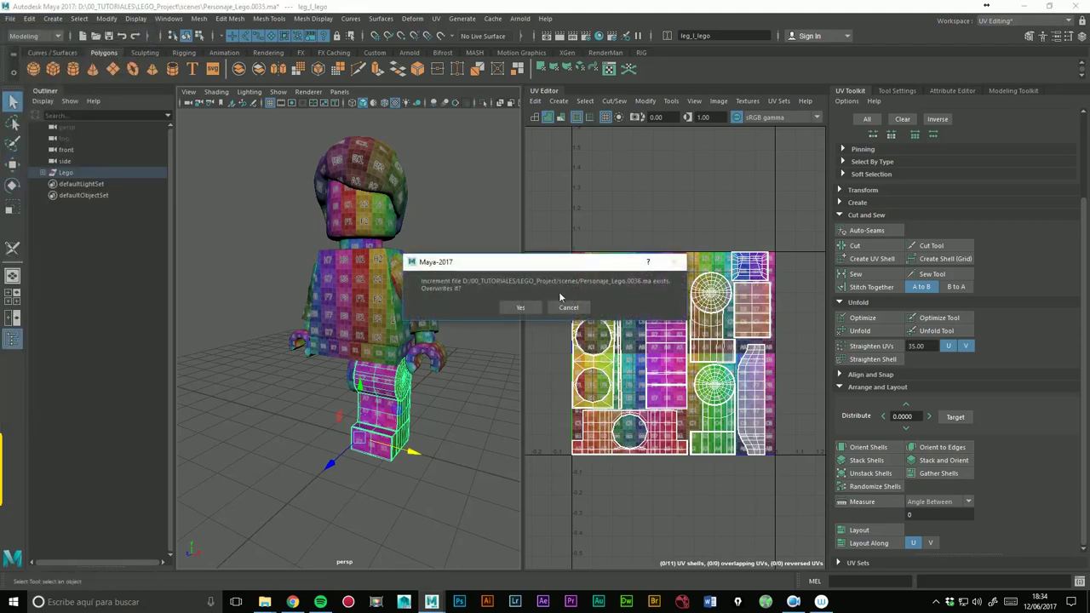
{"action": "left_click", "coordinate": [520, 307]}
- Mirror the UV-mapped leg across X with Mesh > Mirror to form the second leg
{"action": "scroll", "coordinate": [432, 366], "scroll_direction": "up", "scroll_amount": 3}
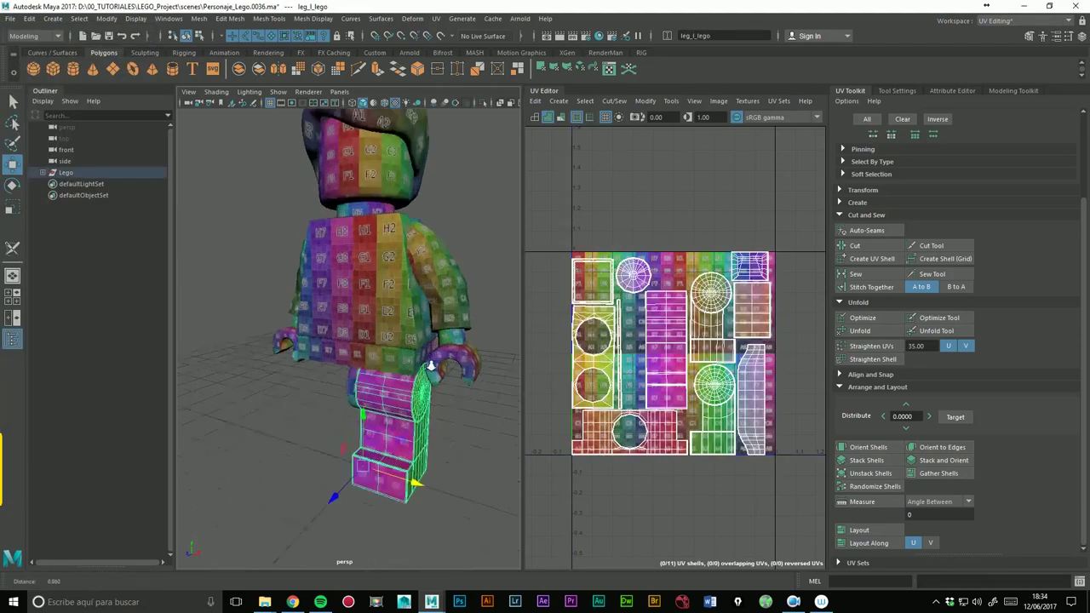
{"action": "left_click_drag", "start_coordinate": [431, 366], "coordinate": [426, 360], "text": "alt"}
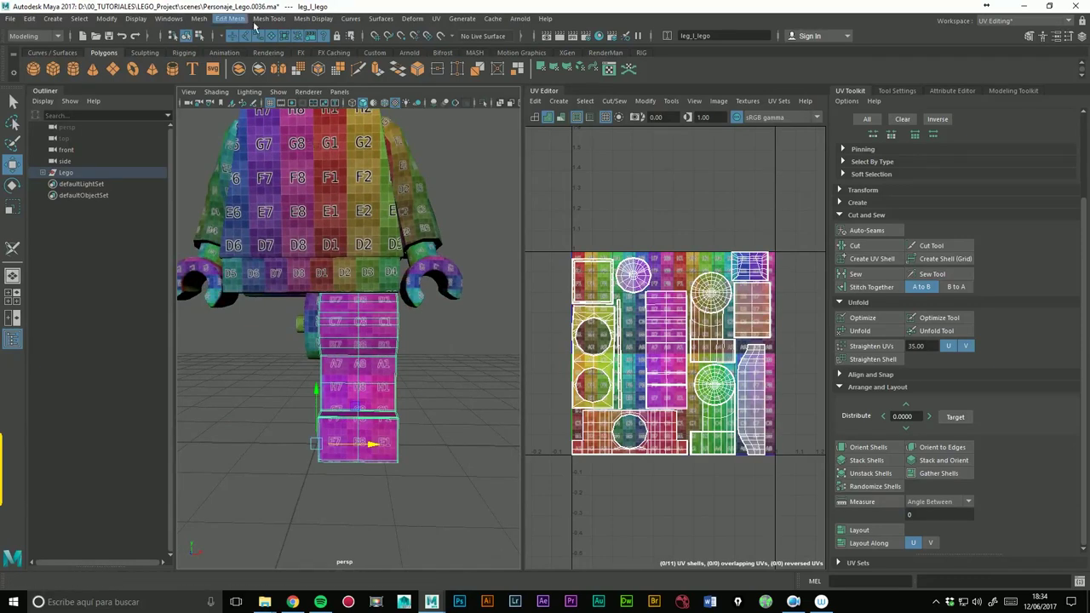
{"action": "left_click", "coordinate": [198, 18]}
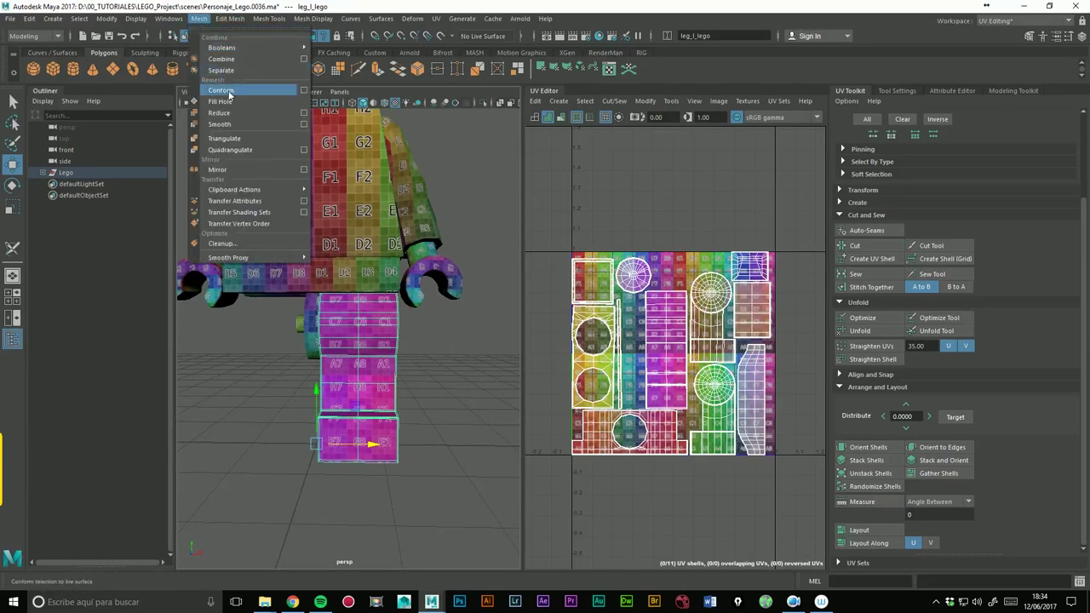
{"action": "left_click", "coordinate": [229, 171]}
{"action": "mouse_move", "coordinate": [398, 270]}
{"action": "left_mouse_down", "text": "alt"}
{"action": "mouse_move", "coordinate": [394, 364]}
{"action": "mouse_move", "coordinate": [332, 349]}
{"action": "left_mouse_up", "text": "alt"}
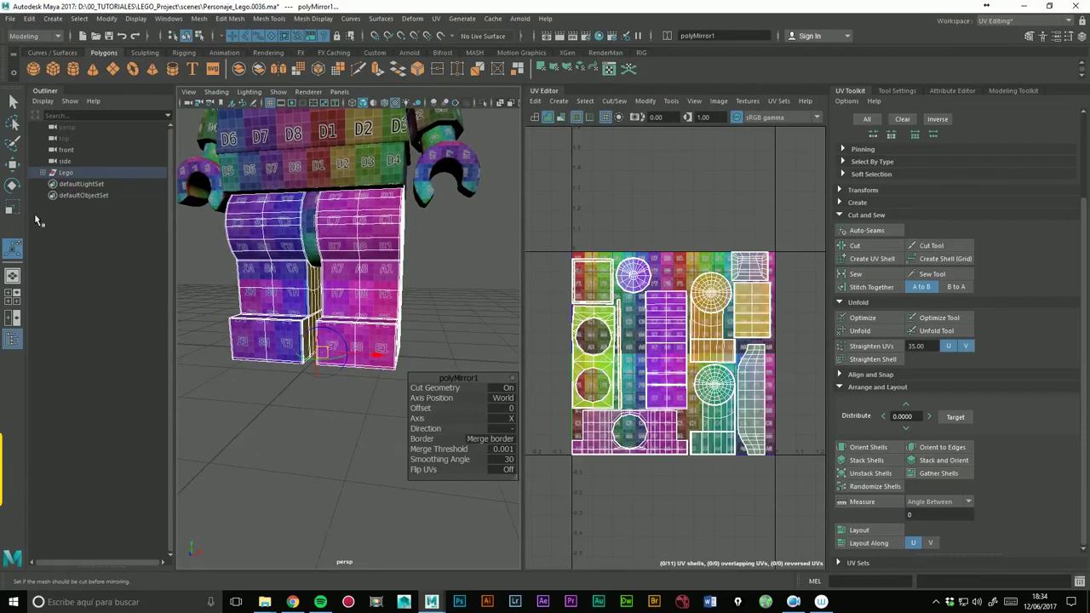
- Separate the mirrored leg mesh into polySurface1 and polySurface2 and unparent them to world
{"action": "key", "text": "shift+p"}
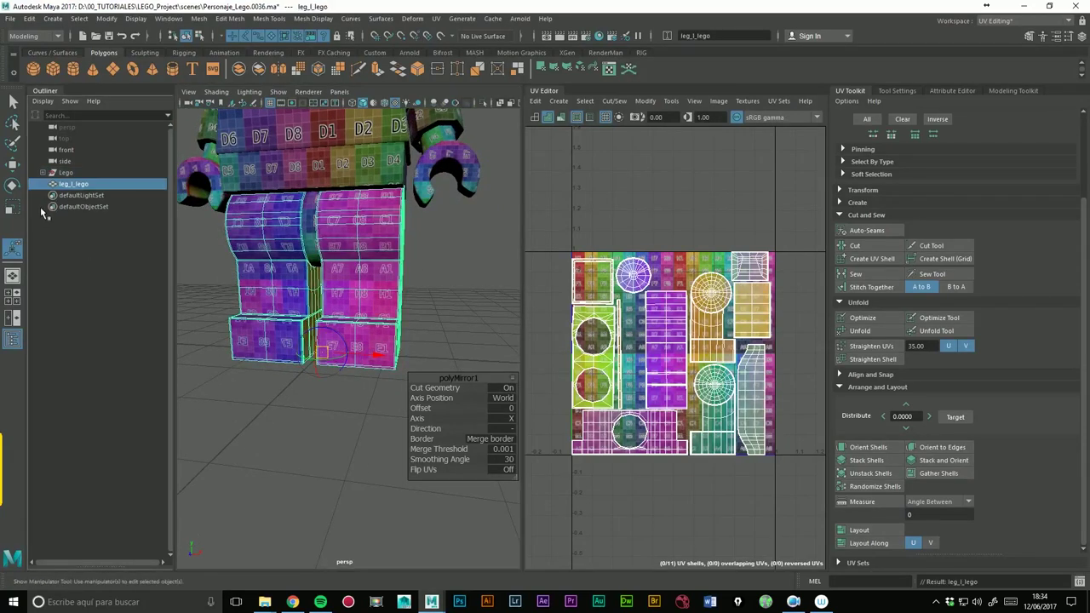
{"action": "key", "text": "ctrl+z"}
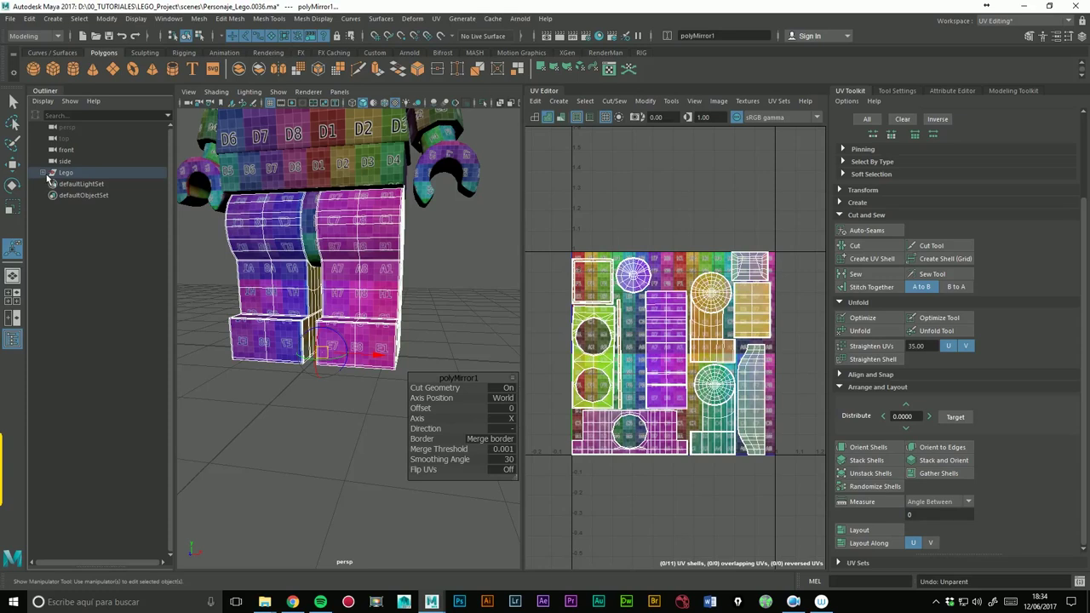
{"action": "left_click", "coordinate": [45, 174]}
{"action": "left_click", "coordinate": [102, 266]}
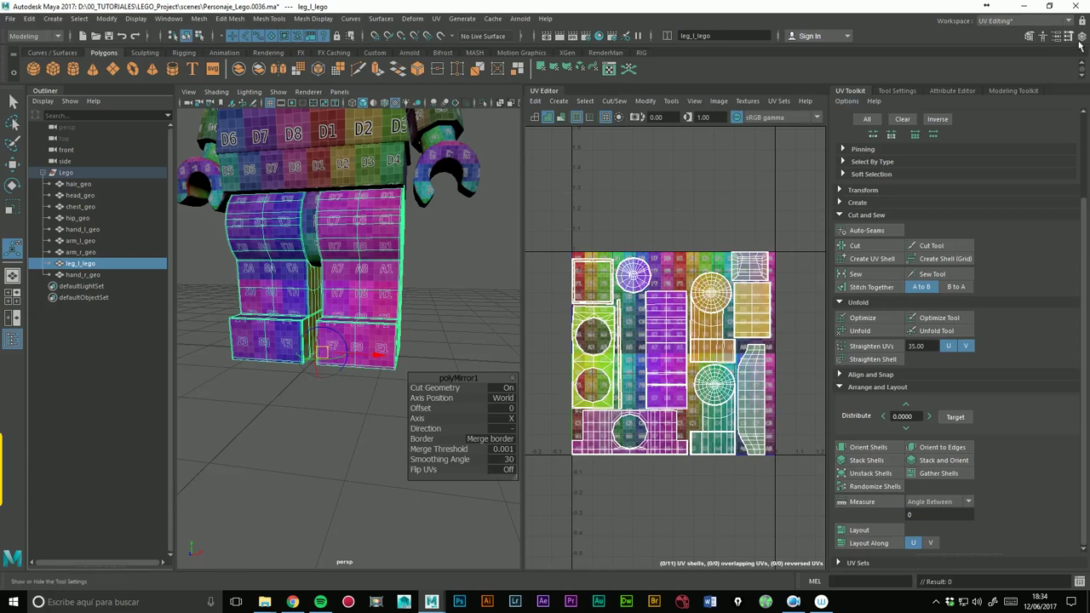
{"action": "left_click", "coordinate": [1031, 36]}
{"action": "left_click", "coordinate": [988, 337]}
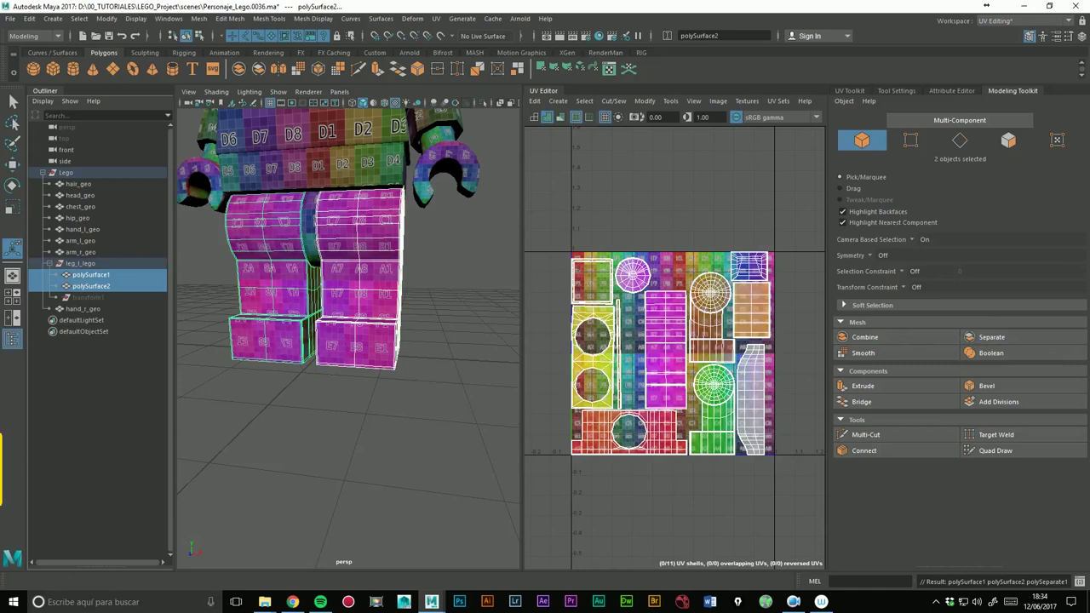
{"action": "key", "text": "shift+p"}
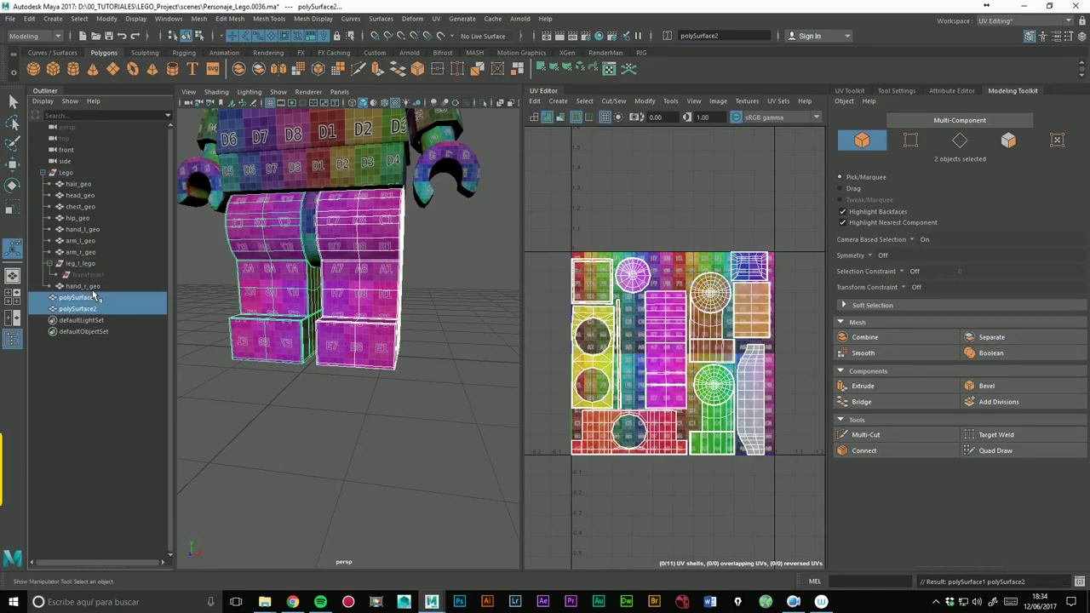
{"action": "left_click", "coordinate": [30, 18]}
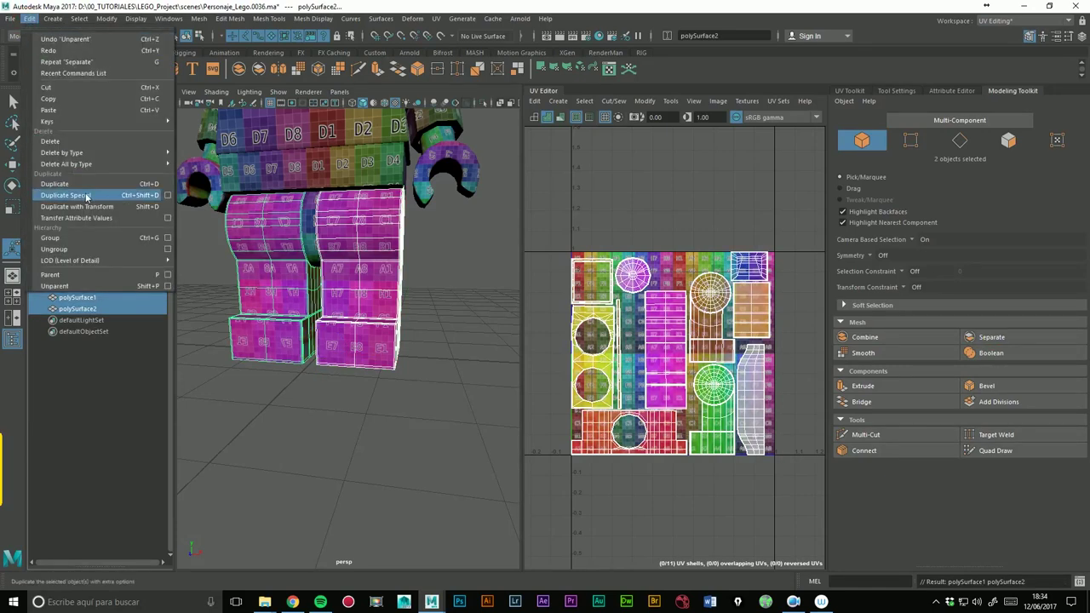
{"action": "left_click", "coordinate": [84, 307]}
- Rename polySurface1 to leg_l_geo and polySurface2 to leg_r_geo in the Outliner
{"action": "left_click", "coordinate": [84, 278]}
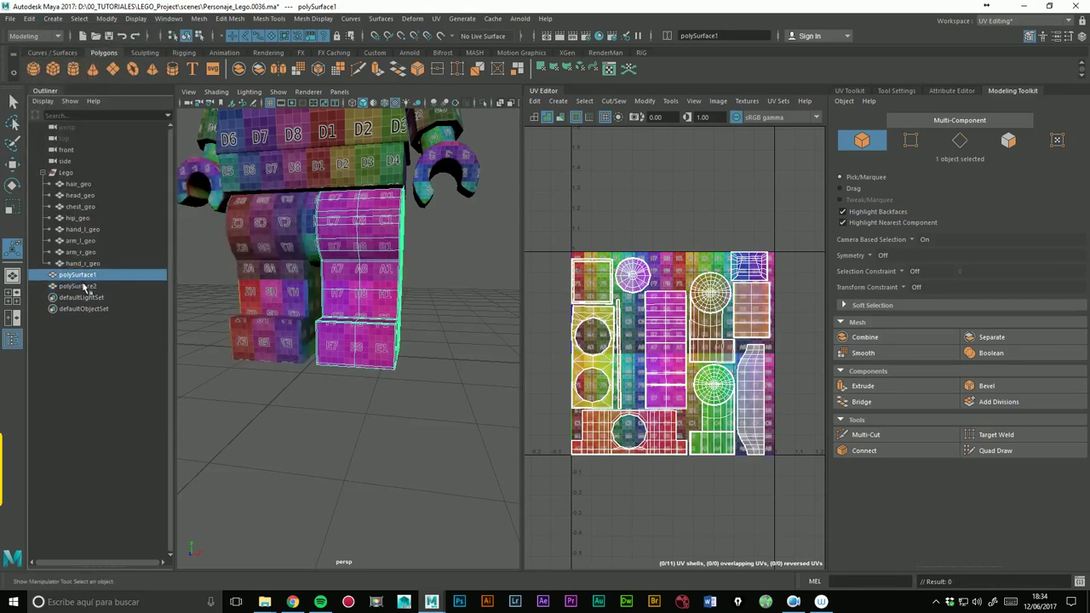
{"action": "double_click", "coordinate": [81, 278]}
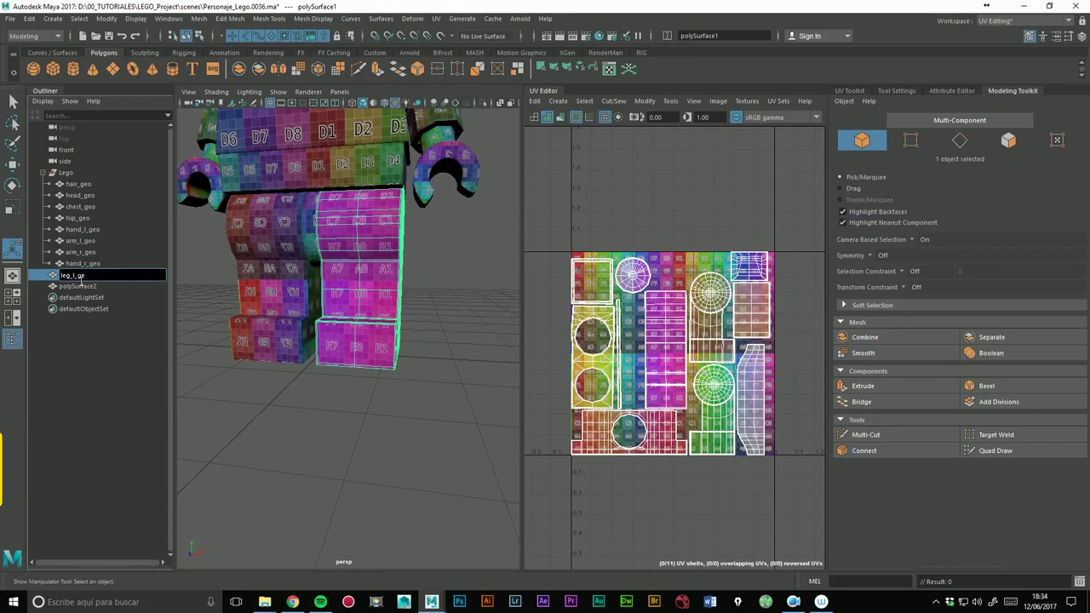
{"action": "type", "text": "o"}
{"action": "key", "text": "Return"}
{"action": "double_click", "coordinate": [76, 287]}
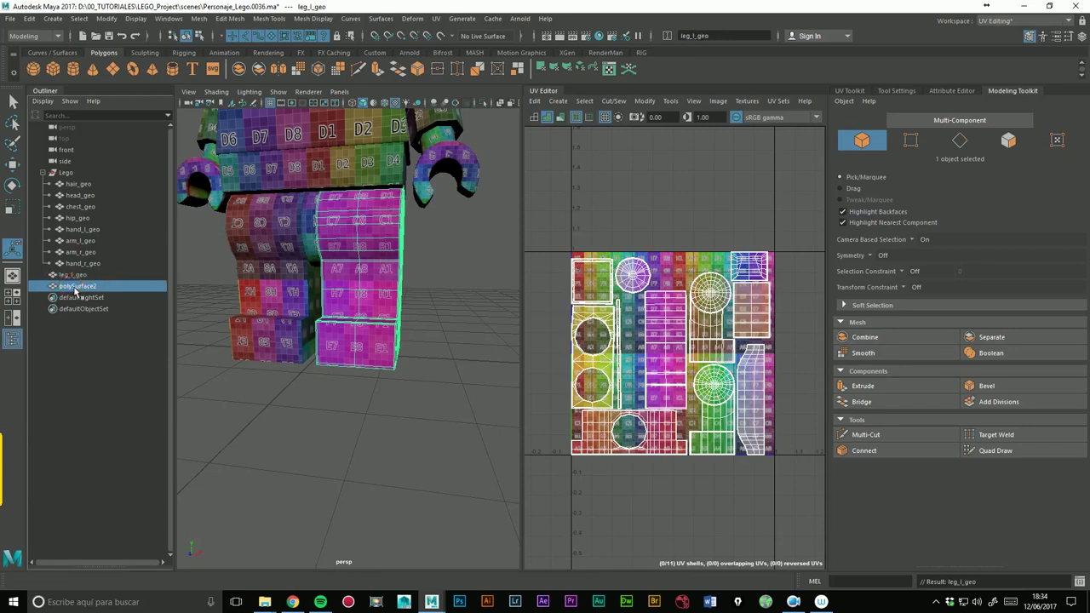
{"action": "type", "text": "leg_"}
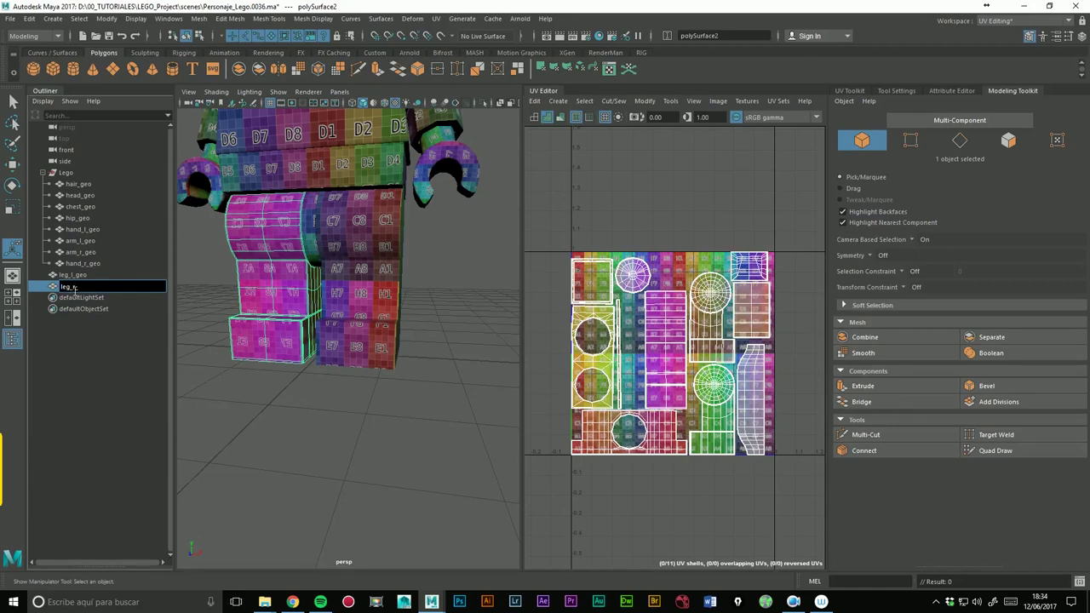
{"action": "type", "text": "_geo"}
{"action": "key", "text": "Return"}
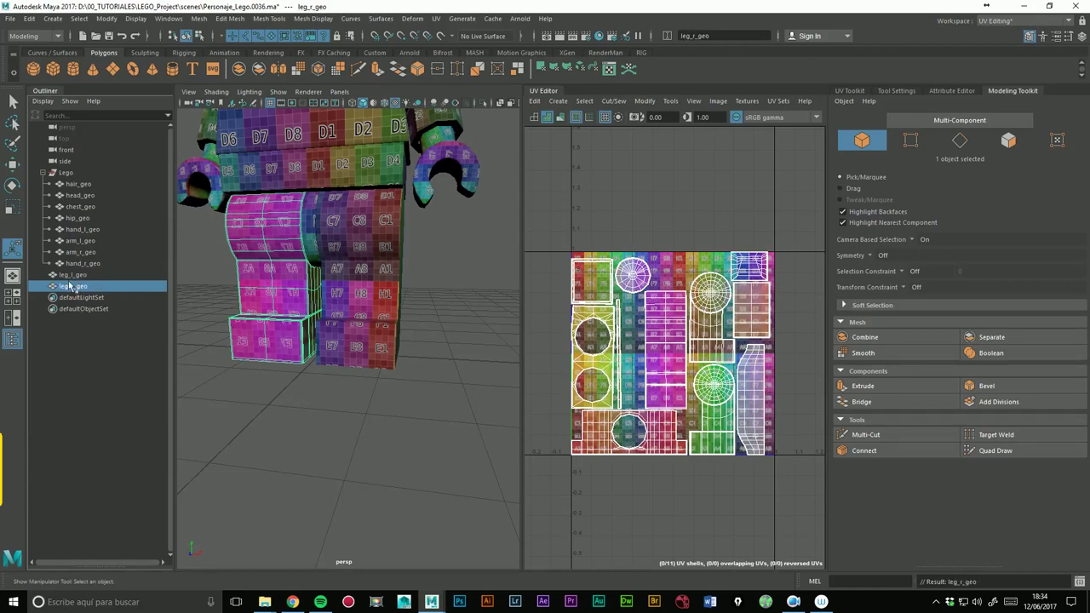
- Move leg_l_geo and leg_r_geo to the top of the Lego group and save the scene
{"action": "left_click", "coordinate": [74, 276]}
{"action": "left_click", "coordinate": [77, 287], "text": "ctrl"}
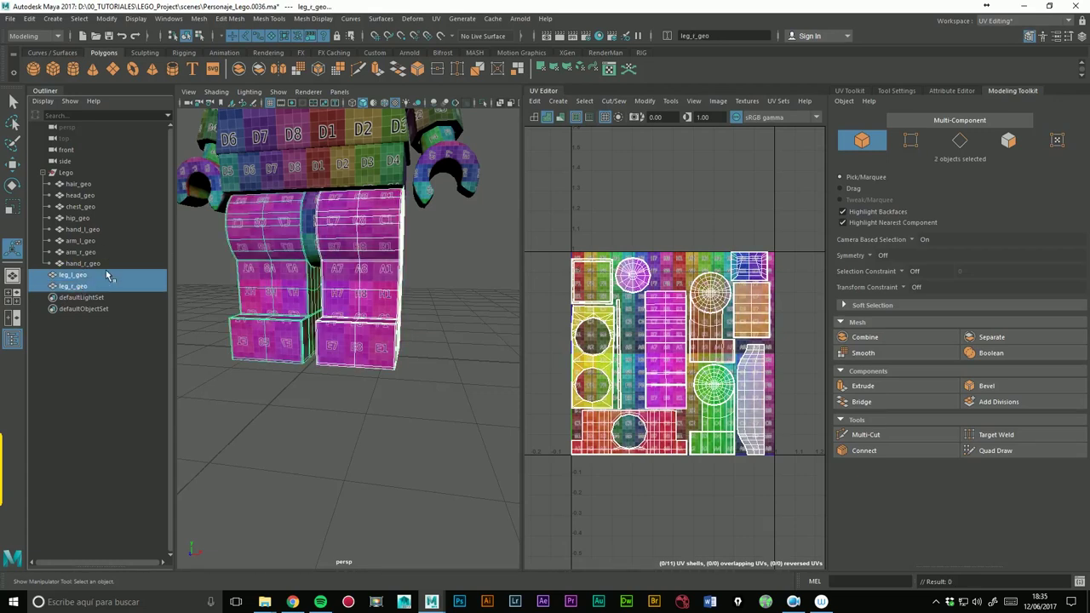
{"action": "middle_click_drag", "start_coordinate": [89, 271], "coordinate": [75, 181]}
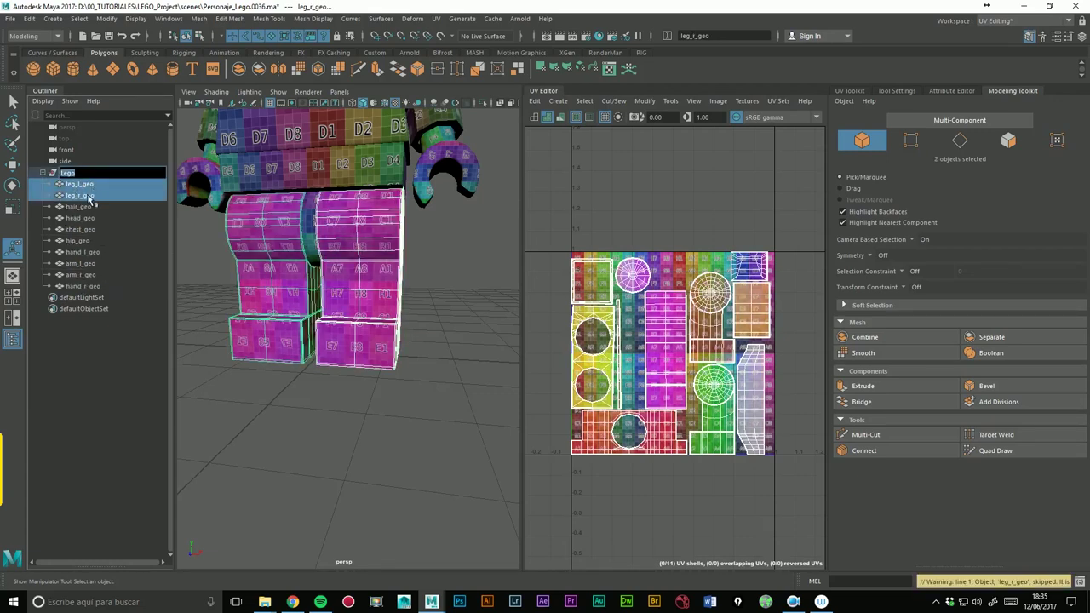
{"action": "left_click", "coordinate": [146, 433]}
{"action": "key", "text": "f"}
{"action": "scroll", "coordinate": [373, 290], "scroll_direction": "up", "scroll_amount": 2}
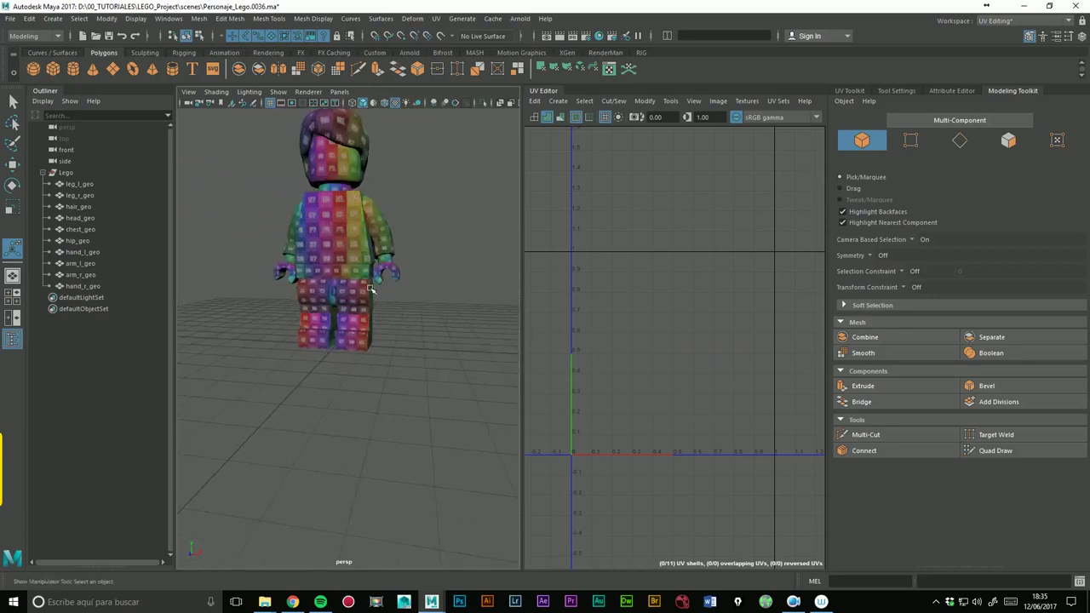
{"action": "scroll", "coordinate": [416, 392], "scroll_direction": "down", "scroll_amount": 3}
{"action": "mouse_move", "coordinate": [417, 392]}
{"action": "left_mouse_down", "text": "alt"}
{"action": "mouse_move", "coordinate": [406, 404]}
{"action": "mouse_move", "coordinate": [436, 374]}
{"action": "mouse_move", "coordinate": [421, 414]}
{"action": "mouse_move", "coordinate": [432, 329]}
{"action": "left_mouse_up", "text": "alt"}
{"action": "key", "text": "ctrl+s"}
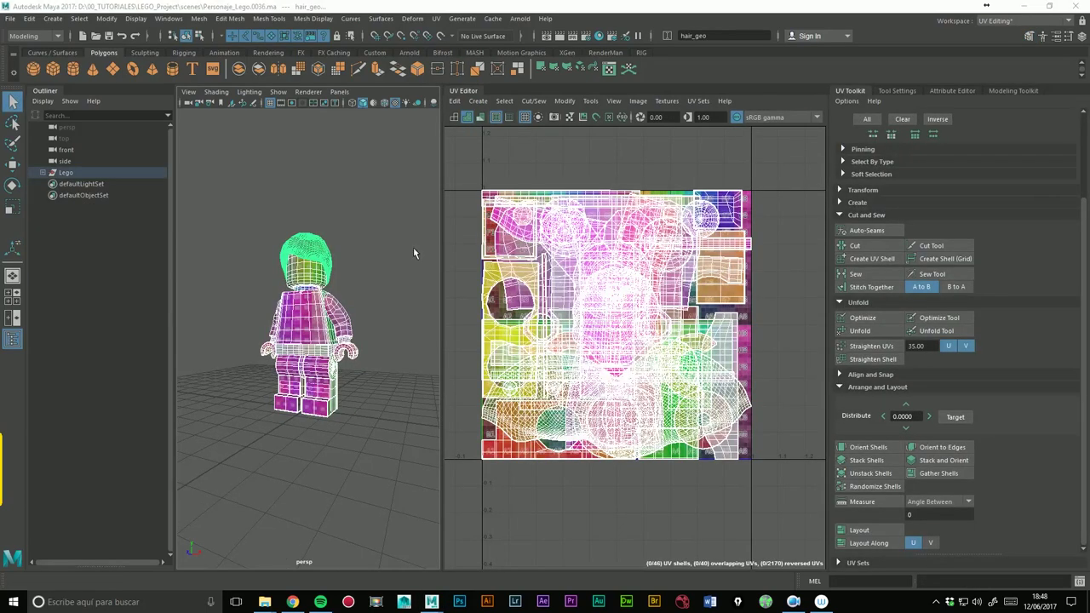
{"action": "left_click_drag", "start_coordinate": [213, 202], "coordinate": [393, 515]}
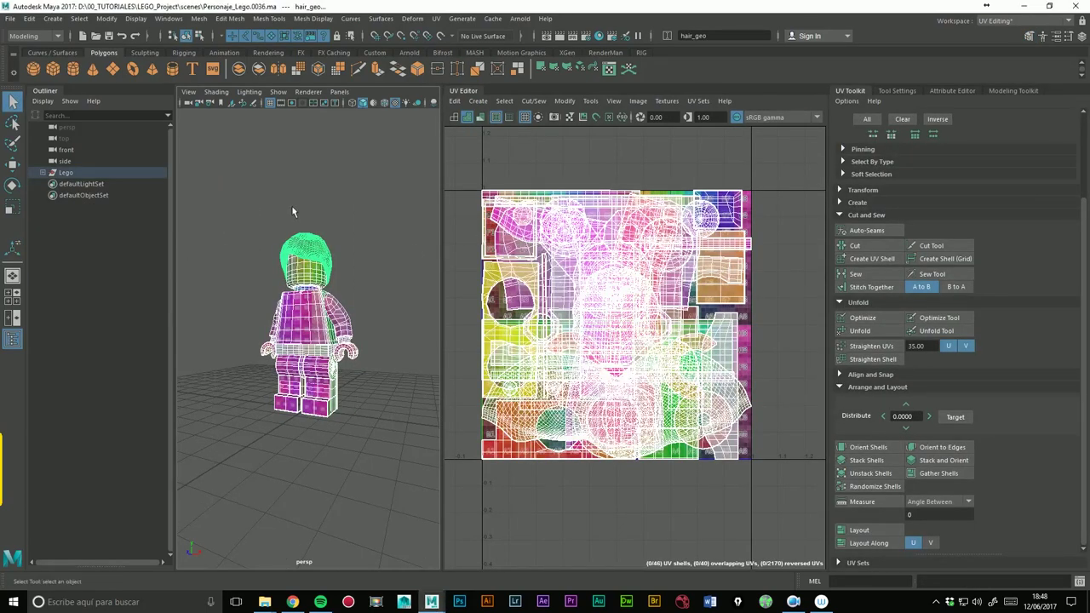
- Select every Lego part, including hair, head, chest and legs, and pack all their UV shells with Layout
{"action": "left_click_drag", "start_coordinate": [291, 205], "coordinate": [395, 417]}
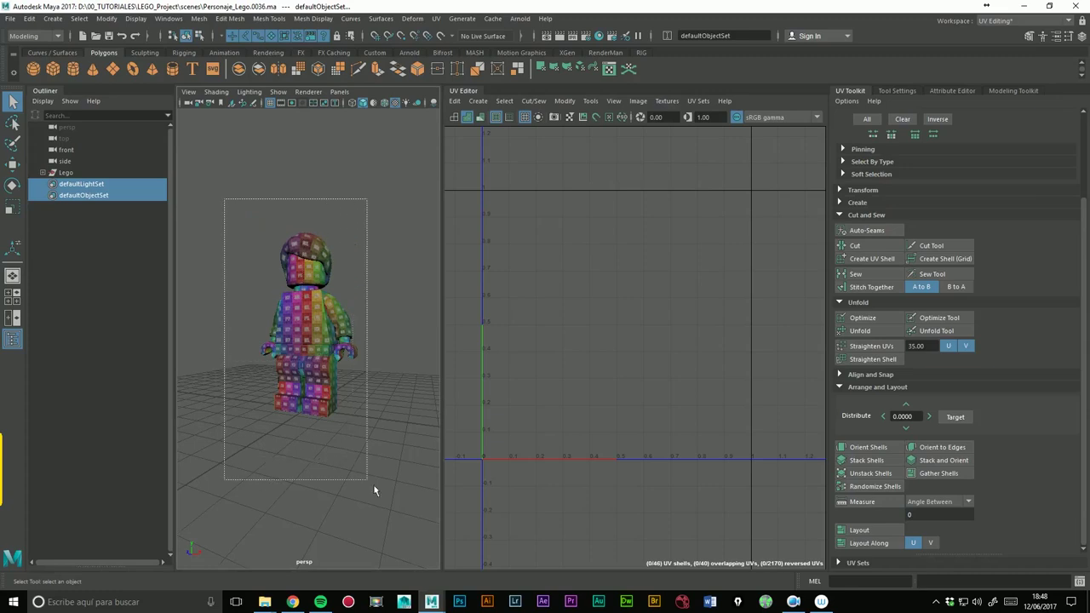
{"action": "left_click_drag", "start_coordinate": [224, 197], "coordinate": [375, 485]}
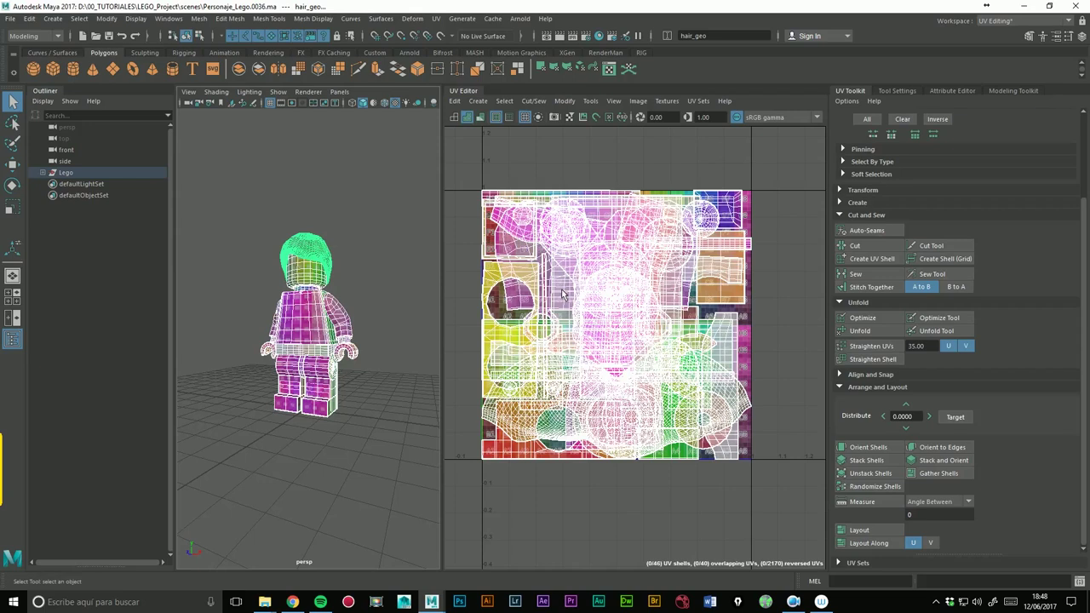
{"action": "left_click", "coordinate": [401, 243]}
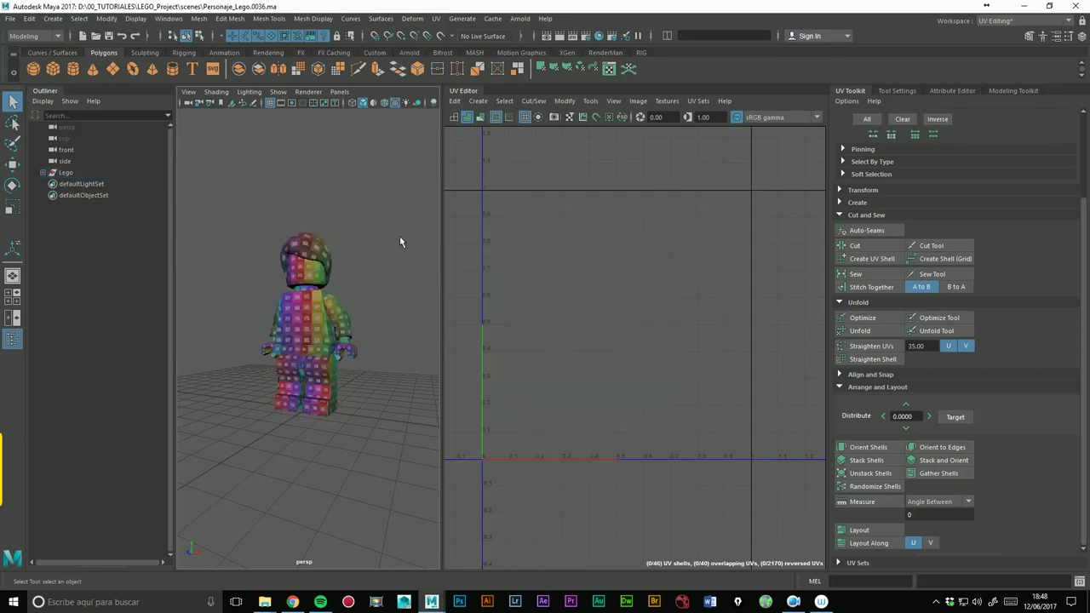
{"action": "left_click", "coordinate": [323, 252]}
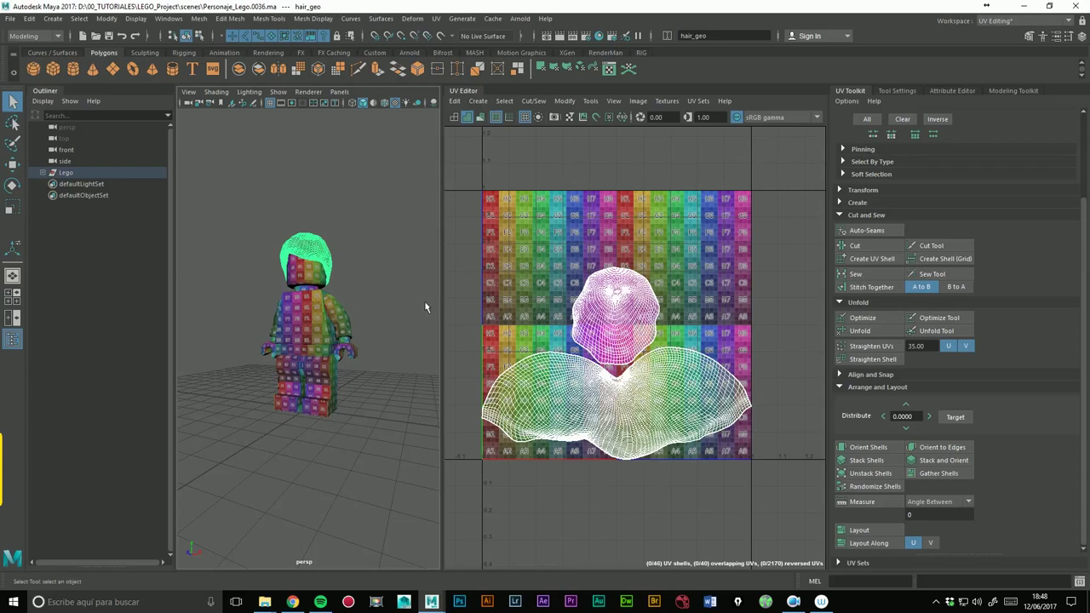
{"action": "left_click", "coordinate": [313, 283]}
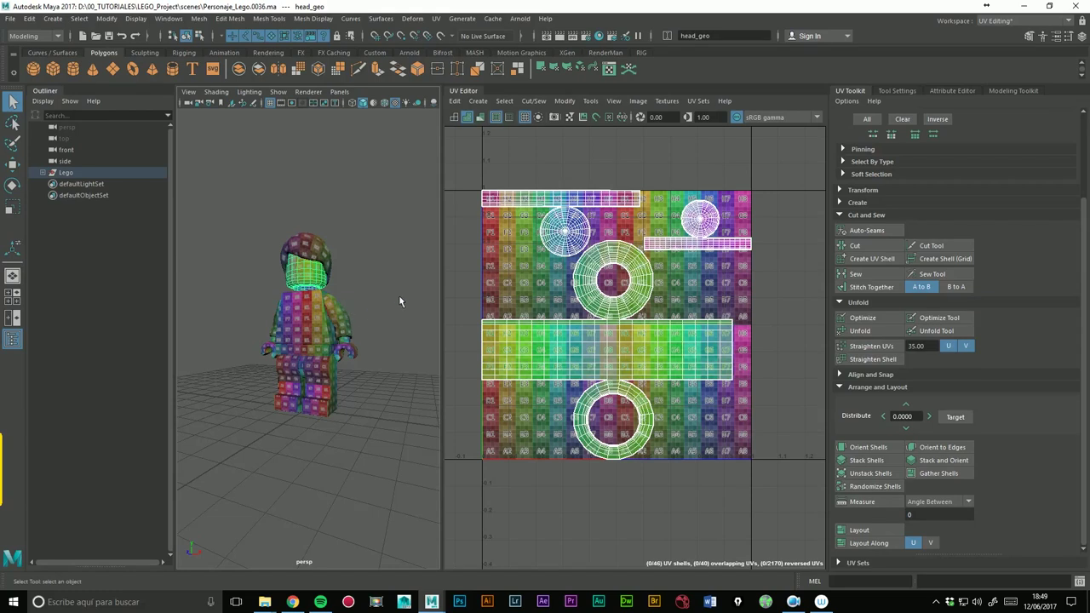
{"action": "left_click_drag", "start_coordinate": [222, 182], "coordinate": [379, 469]}
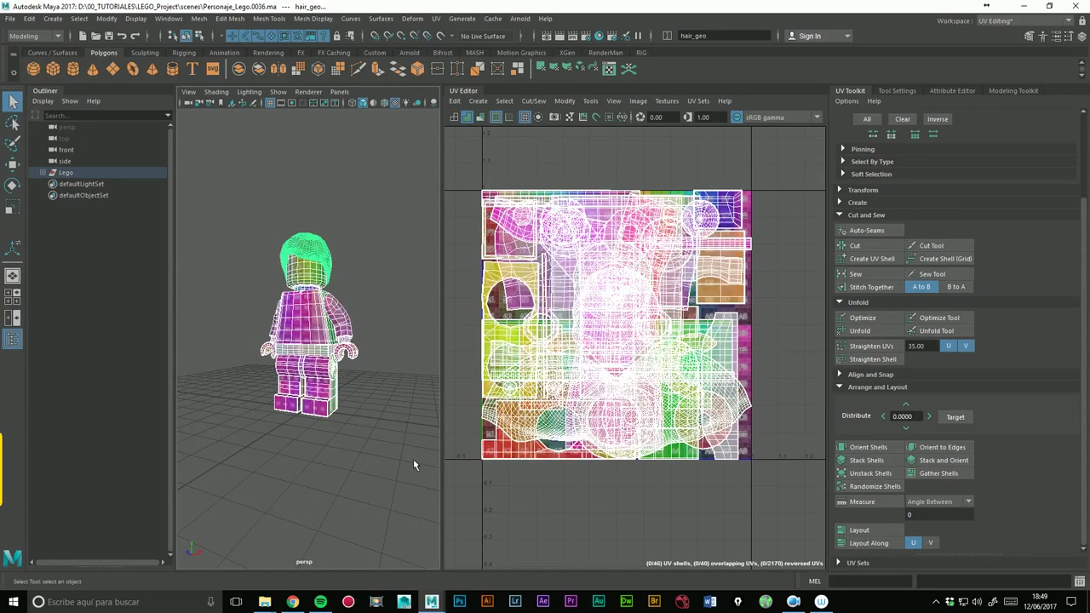
{"action": "left_click", "coordinate": [400, 458]}
{"action": "left_click_drag", "start_coordinate": [227, 183], "coordinate": [397, 462]}
{"action": "left_click", "coordinate": [869, 530]}
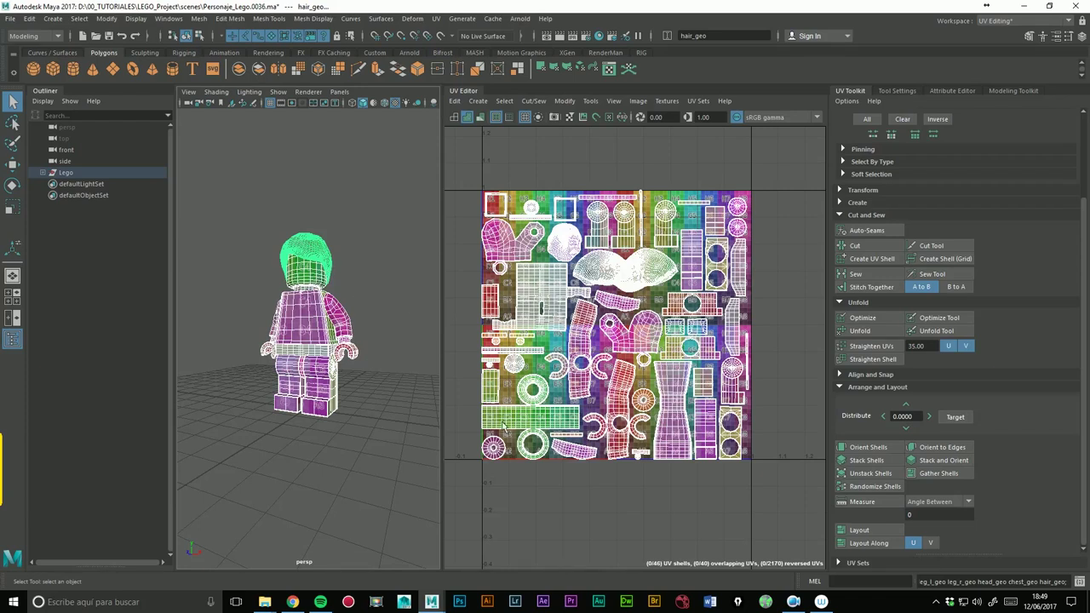
- Inspect the combined UV layout by zooming in the UV Editor, then undo it with Ctrl+Z
{"action": "left_click", "coordinate": [531, 435]}
{"action": "scroll", "coordinate": [531, 438], "scroll_direction": "up", "scroll_amount": 2}
{"action": "scroll", "coordinate": [535, 430], "scroll_direction": "up", "scroll_amount": 2}
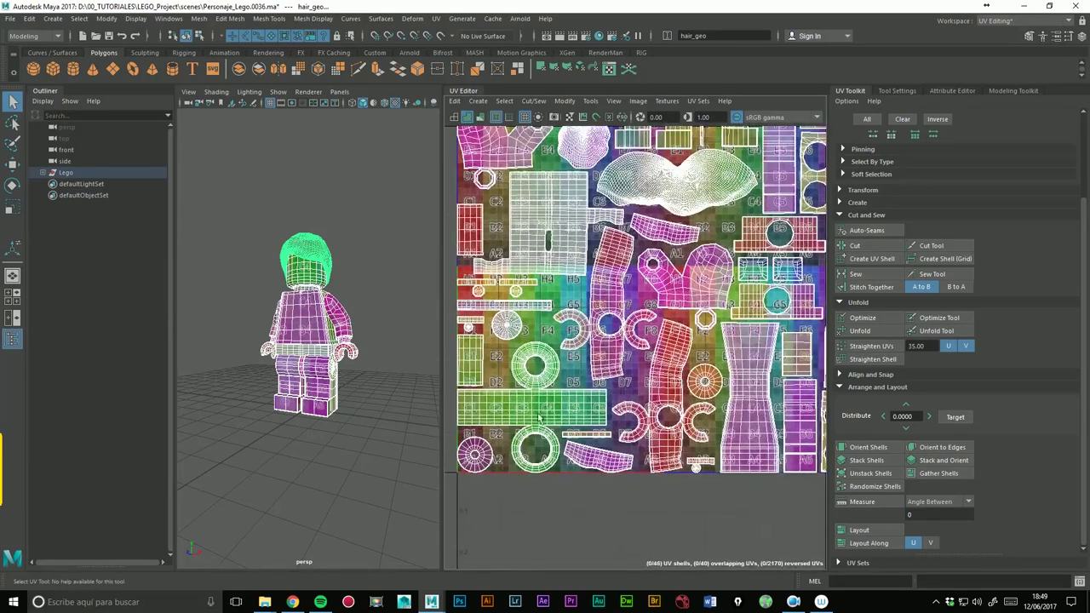
{"action": "scroll", "coordinate": [586, 394], "scroll_direction": "down", "scroll_amount": 1}
{"action": "scroll", "coordinate": [586, 394], "scroll_direction": "down", "scroll_amount": 1}
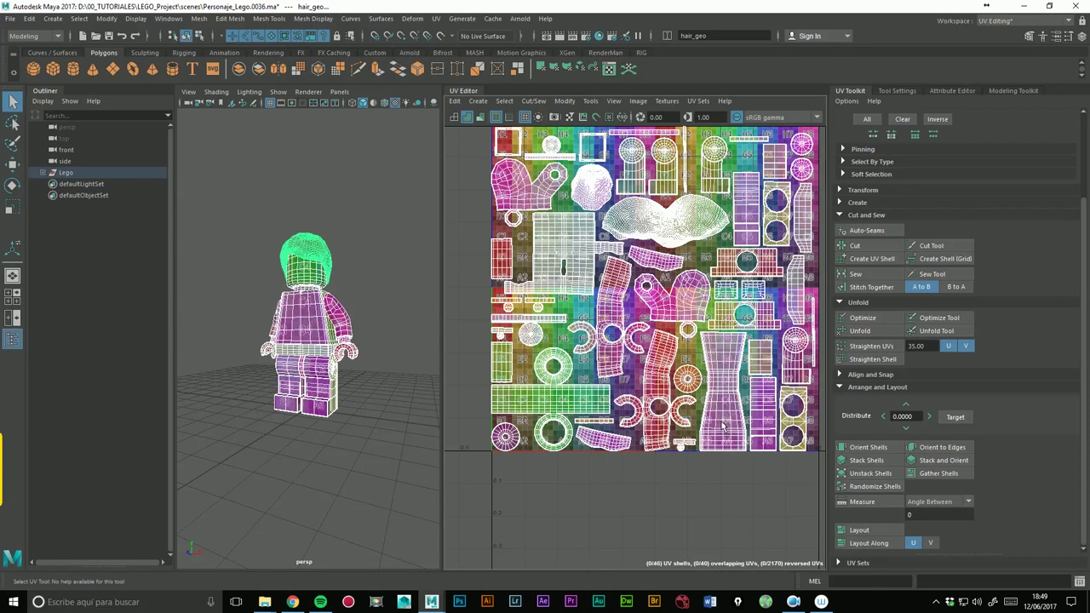
{"action": "key", "text": "ctrl+z"}
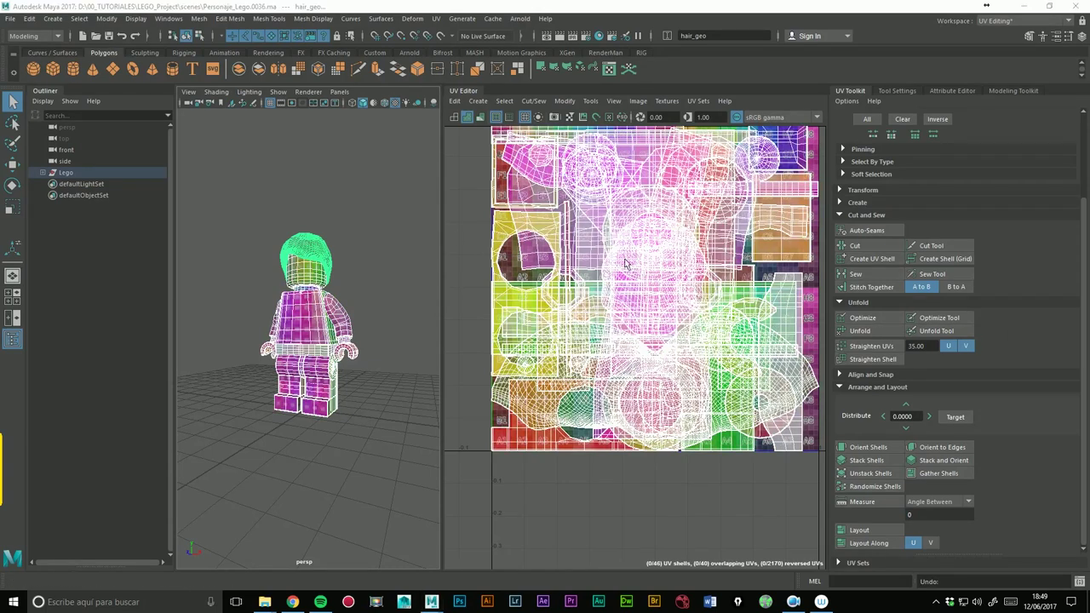
{"action": "scroll", "coordinate": [718, 290], "scroll_direction": "down", "scroll_amount": 2}
{"action": "scroll", "coordinate": [609, 312], "scroll_direction": "up", "scroll_amount": 1}
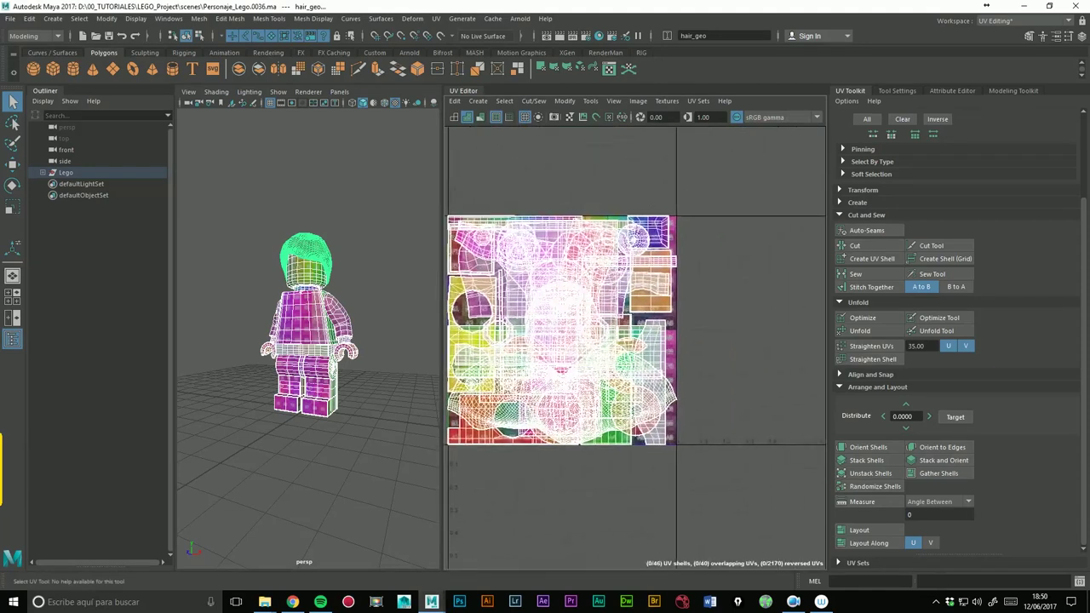
{"action": "scroll", "coordinate": [615, 317], "scroll_direction": "down", "scroll_amount": 1}
{"action": "scroll", "coordinate": [622, 322], "scroll_direction": "down", "scroll_amount": 1}
{"action": "scroll", "coordinate": [626, 311], "scroll_direction": "up", "scroll_amount": 1}
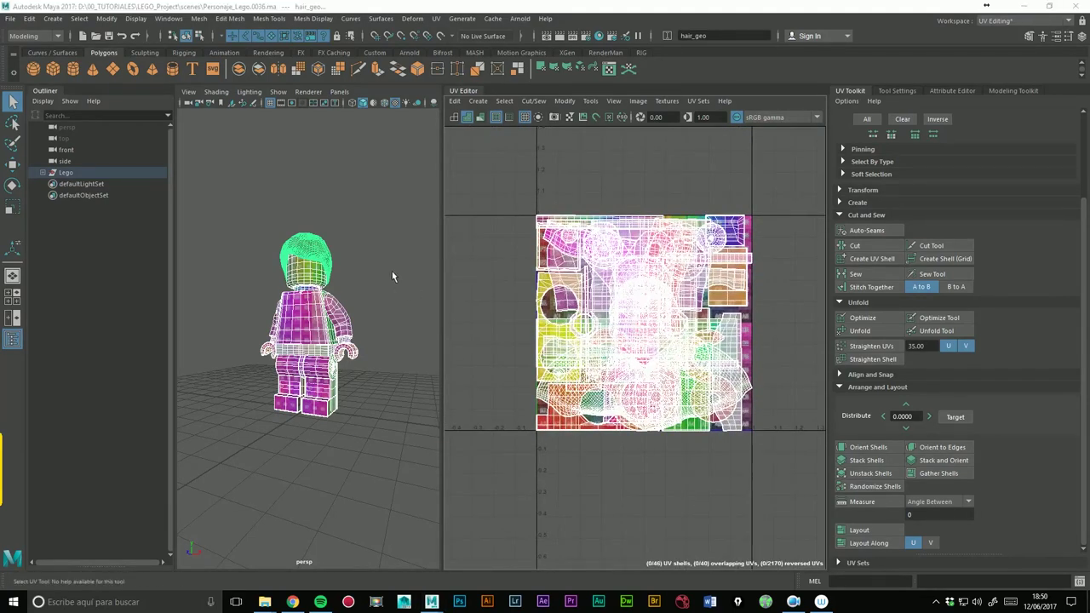
- Select the head mesh and move its small circle-and-strip UV shell to the bottom left
{"action": "left_click", "coordinate": [415, 246]}
{"action": "left_click", "coordinate": [320, 284]}
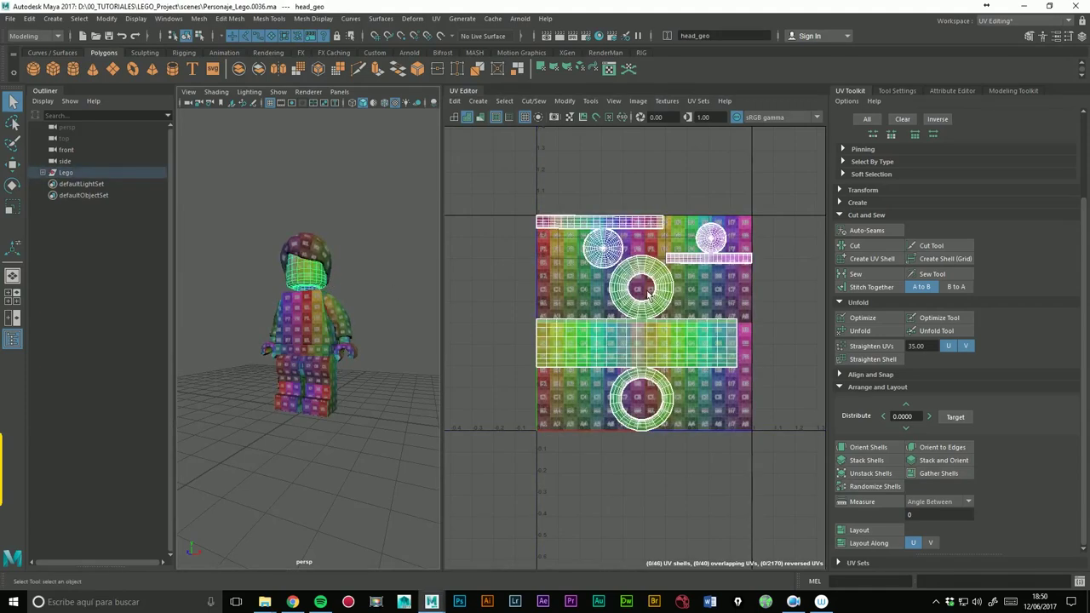
{"action": "middle_click_drag", "start_coordinate": [696, 264], "coordinate": [677, 269], "text": "alt"}
{"action": "right_click_drag", "start_coordinate": [677, 269], "coordinate": [748, 243], "text": "alt"}
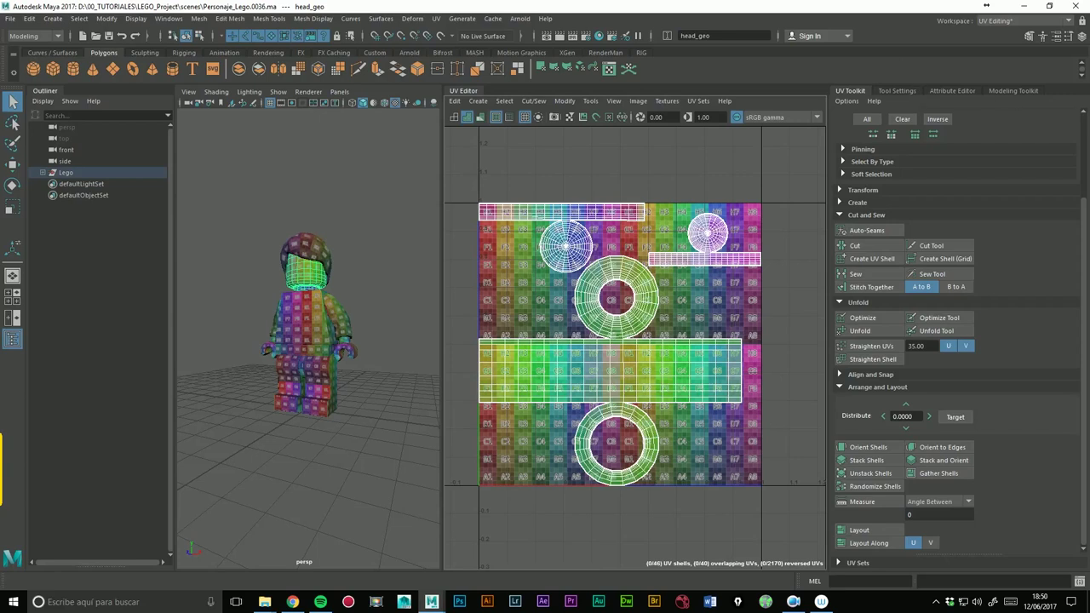
{"action": "scroll", "coordinate": [954, 340], "scroll_direction": "up", "scroll_amount": 1}
{"action": "scroll", "coordinate": [954, 341], "scroll_direction": "up", "scroll_amount": 4}
{"action": "left_click", "coordinate": [956, 121]}
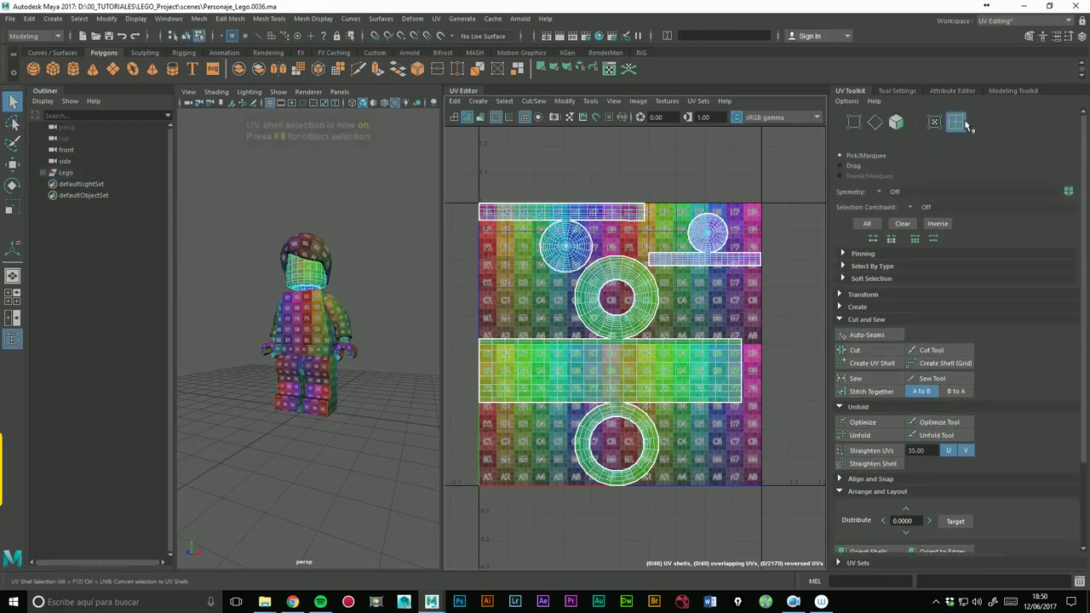
{"action": "left_click", "coordinate": [718, 249]}
{"action": "key", "text": "w"}
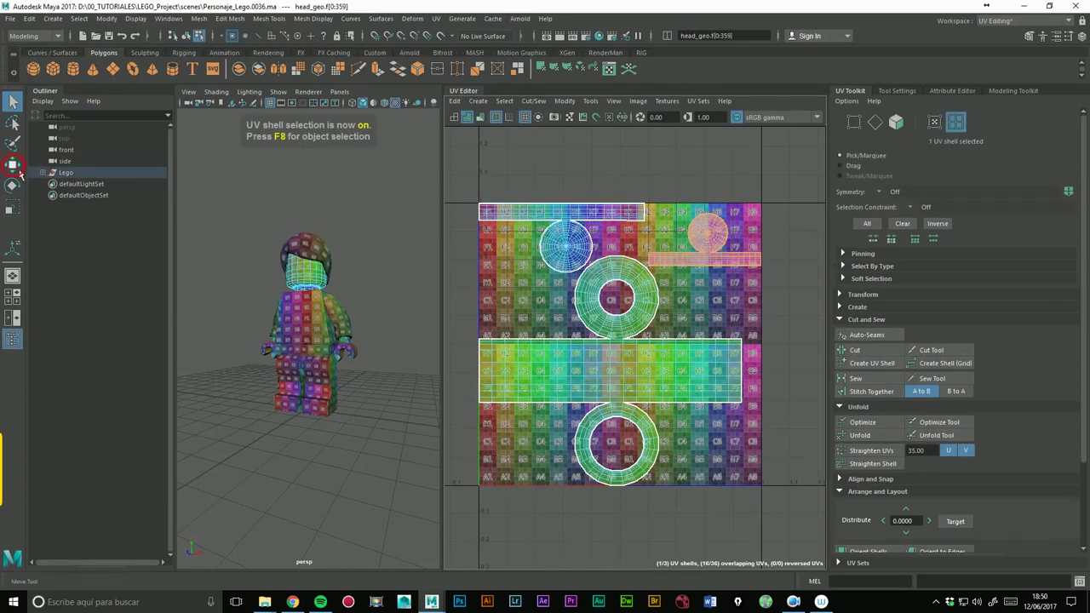
{"action": "mouse_move", "coordinate": [718, 245]}
{"action": "left_mouse_down"}
{"action": "mouse_move", "coordinate": [715, 461]}
{"action": "mouse_move", "coordinate": [552, 461]}
{"action": "left_mouse_up"}
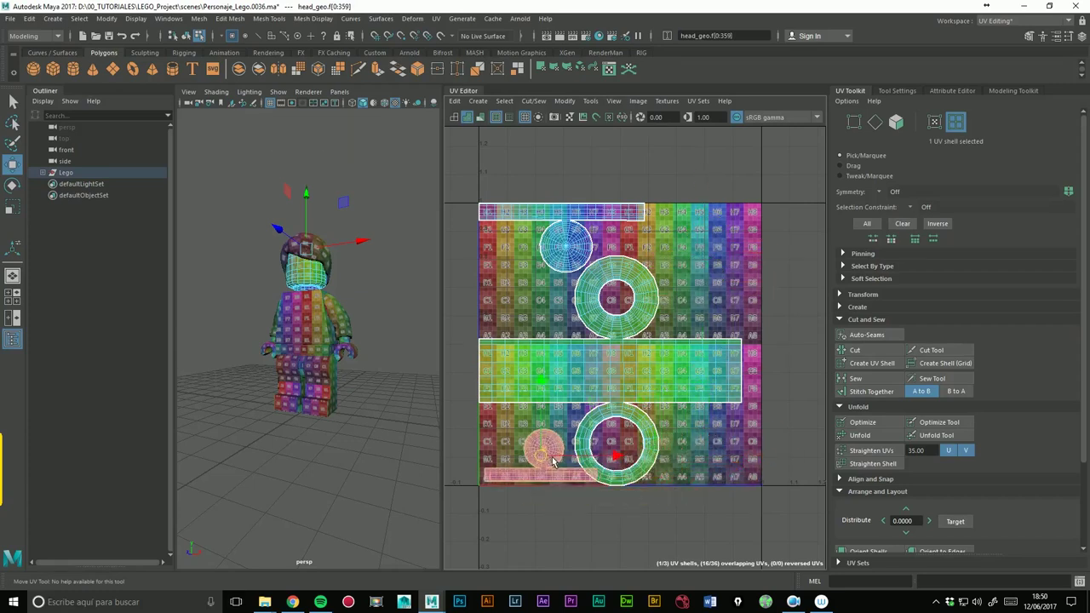
- Reposition the strip-and-rings shell and nudge the top circle-and-strip shell slightly down
{"action": "left_click", "coordinate": [618, 375]}
{"action": "mouse_move", "coordinate": [619, 375]}
{"action": "left_mouse_down"}
{"action": "mouse_move", "coordinate": [629, 352]}
{"action": "mouse_move", "coordinate": [632, 365]}
{"action": "left_mouse_up"}
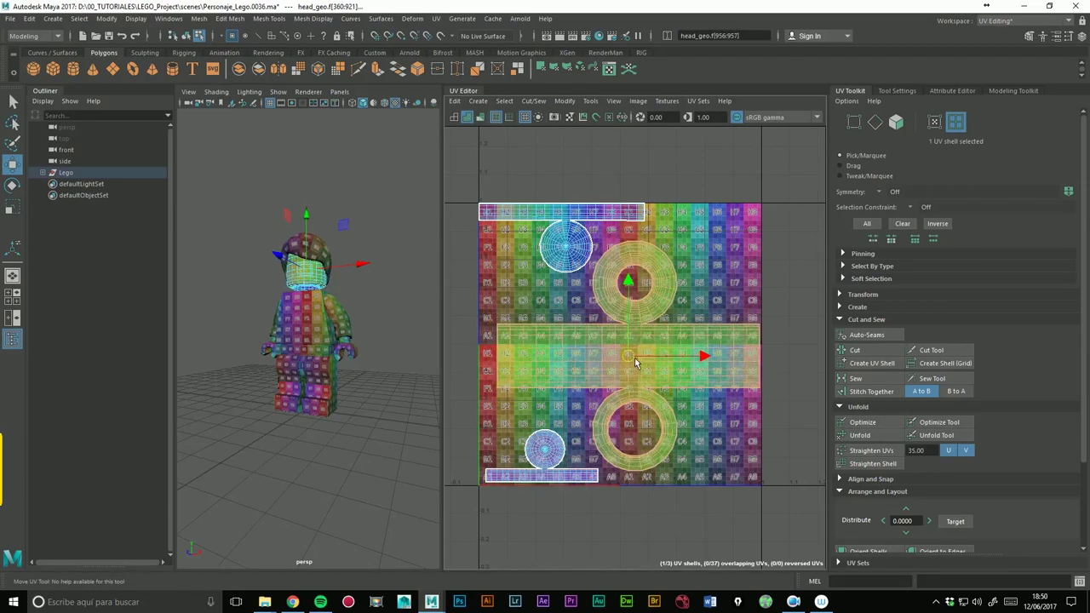
{"action": "left_click_drag", "start_coordinate": [632, 360], "coordinate": [632, 367]}
{"action": "left_click", "coordinate": [568, 249]}
{"action": "left_click_drag", "start_coordinate": [569, 249], "coordinate": [570, 260]}
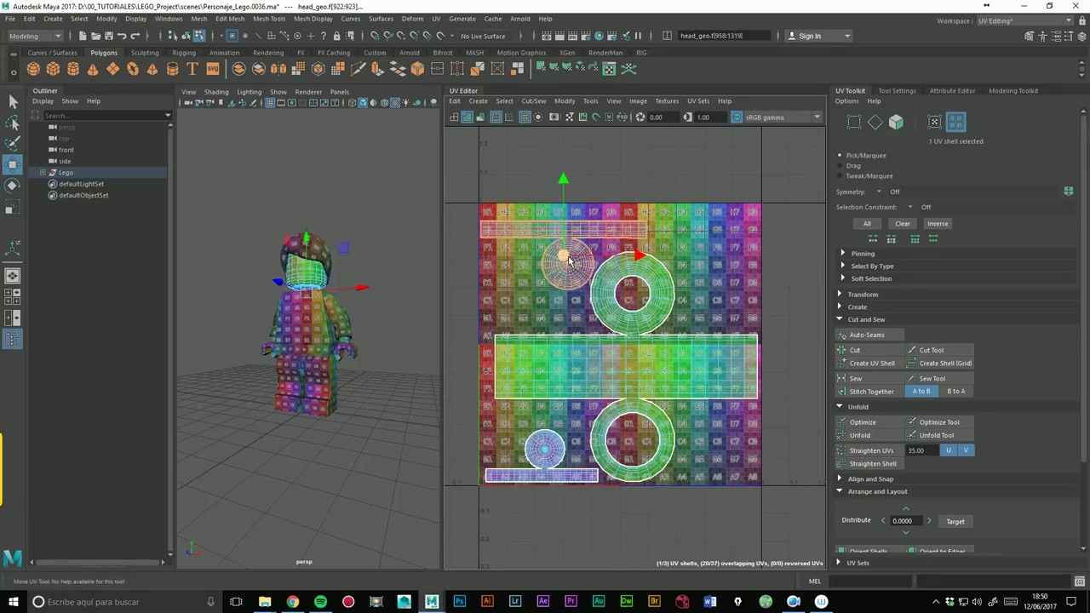
- Select all of the head's UV shells and pack them with Layout
{"action": "left_click", "coordinate": [557, 454]}
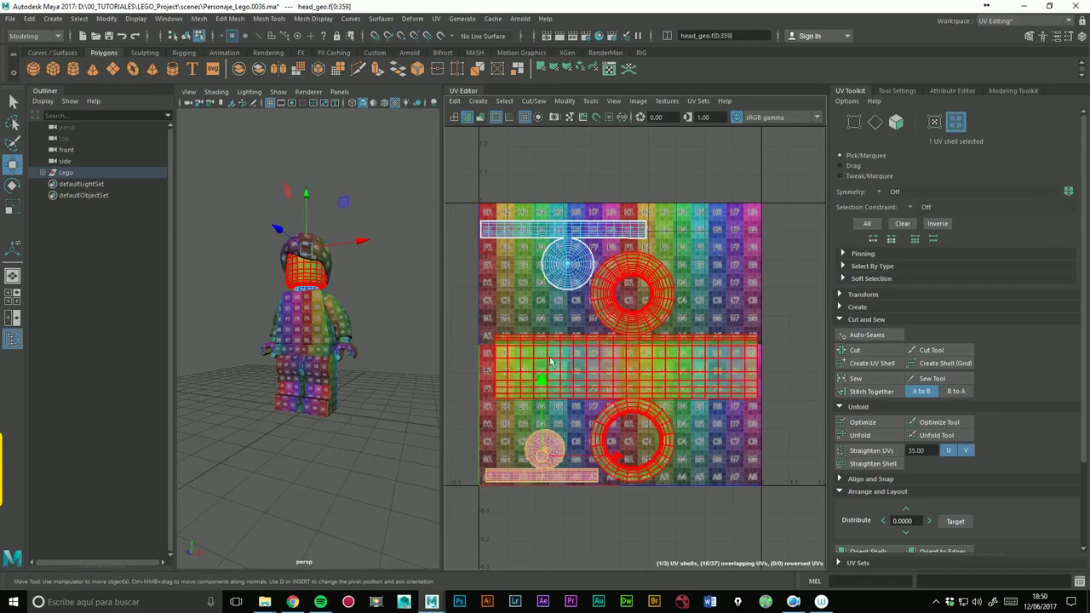
{"action": "scroll", "coordinate": [230, 358], "scroll_direction": "up", "scroll_amount": 3}
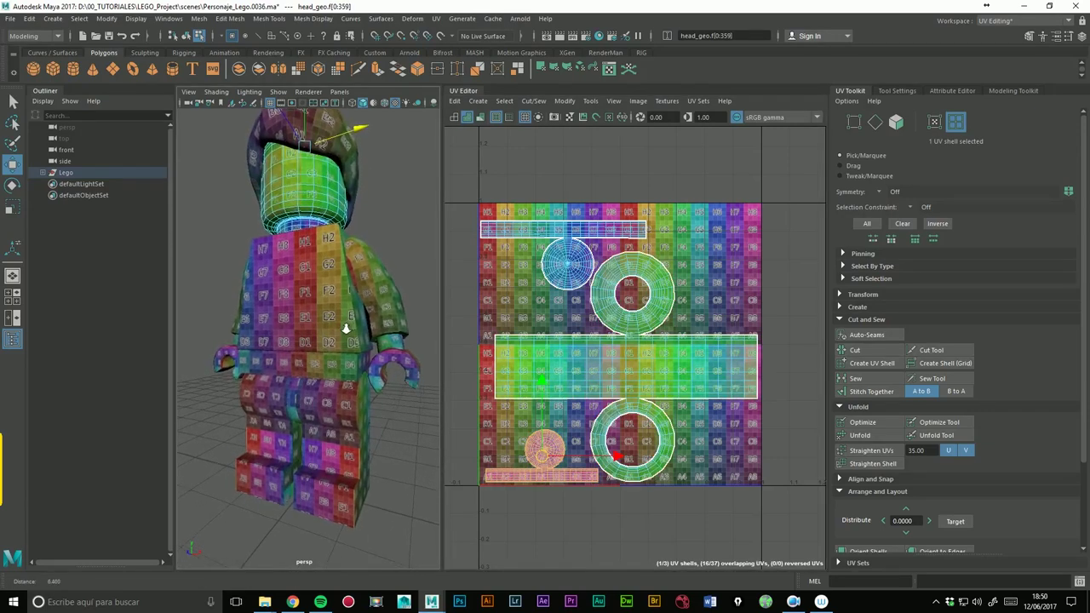
{"action": "scroll", "coordinate": [304, 341], "scroll_direction": "down", "scroll_amount": 2}
{"action": "scroll", "coordinate": [304, 340], "scroll_direction": "down", "scroll_amount": 3}
{"action": "left_click_drag", "start_coordinate": [473, 184], "coordinate": [761, 519]}
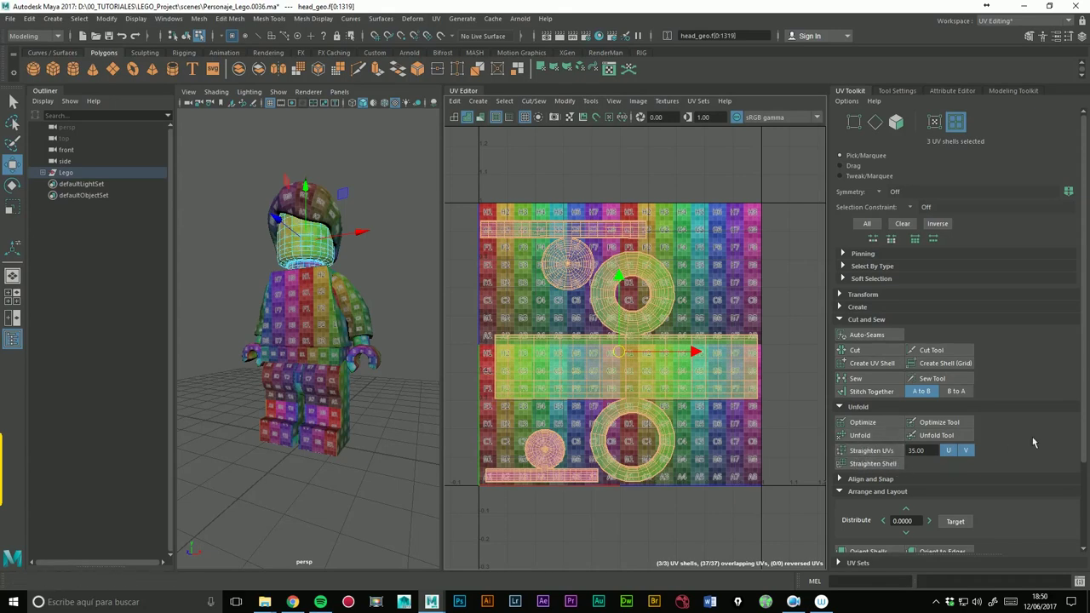
{"action": "scroll", "coordinate": [937, 426], "scroll_direction": "down", "scroll_amount": 5}
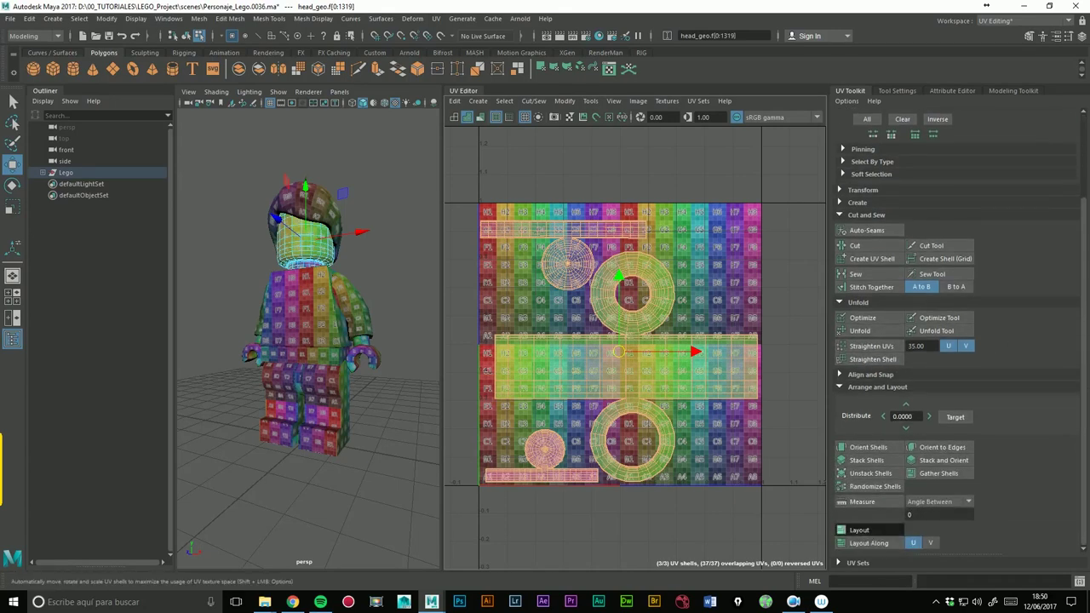
{"action": "left_click", "coordinate": [868, 529]}
- Spread the laid-out head shells apart, shifting the middle strip and circle shells to clear overlaps
{"action": "left_click", "coordinate": [620, 387]}
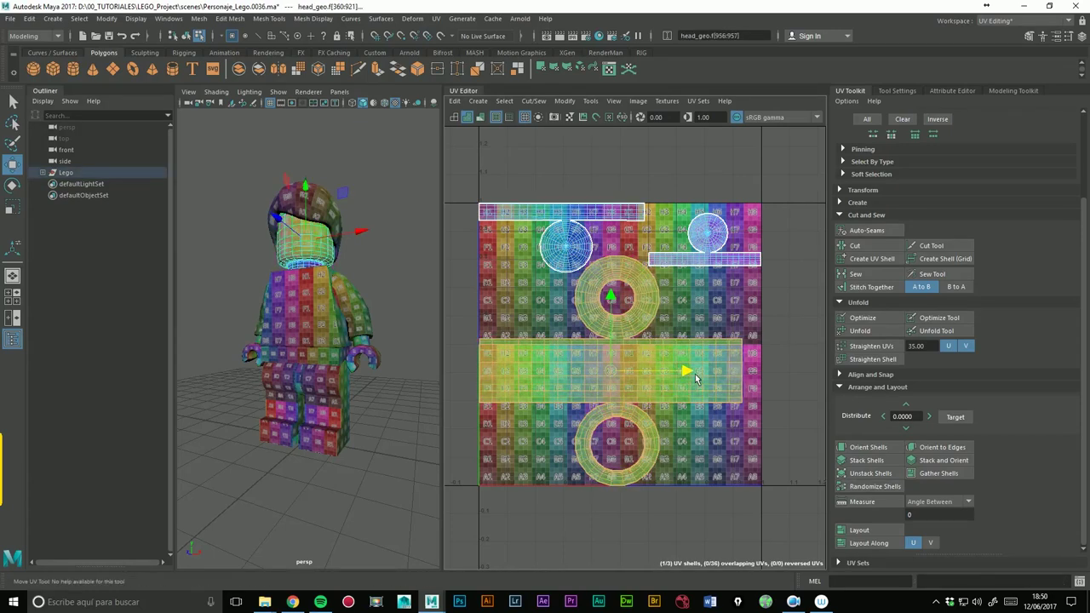
{"action": "left_click_drag", "start_coordinate": [695, 374], "coordinate": [704, 375]}
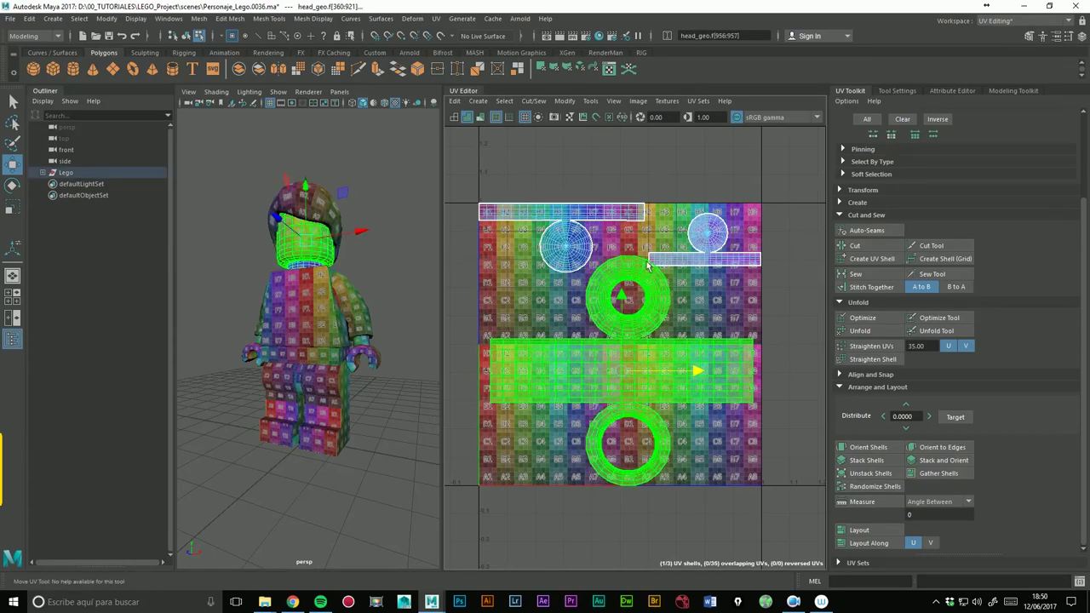
{"action": "left_click_drag", "start_coordinate": [568, 247], "coordinate": [577, 252]}
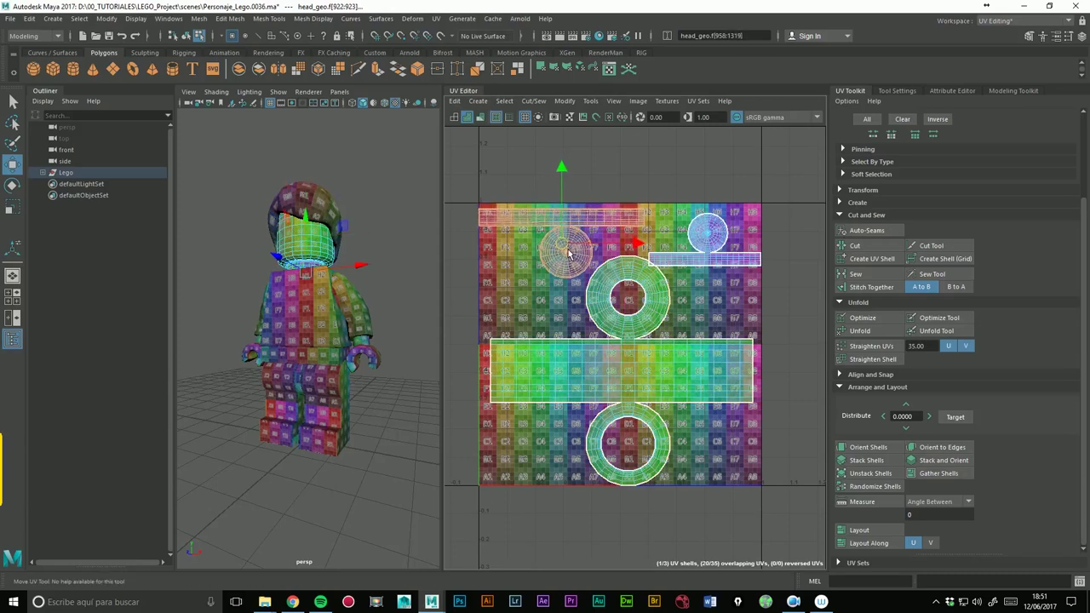
{"action": "left_click", "coordinate": [709, 247]}
{"action": "left_click_drag", "start_coordinate": [709, 247], "coordinate": [702, 240]}
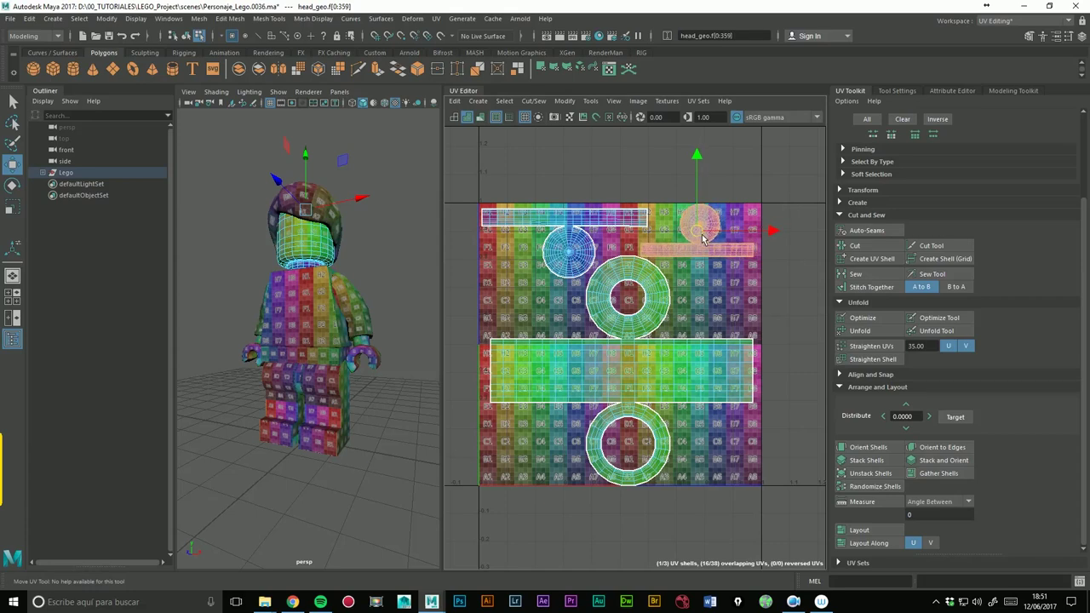
{"action": "left_click", "coordinate": [620, 316]}
{"action": "left_click_drag", "start_coordinate": [704, 378], "coordinate": [696, 376]}
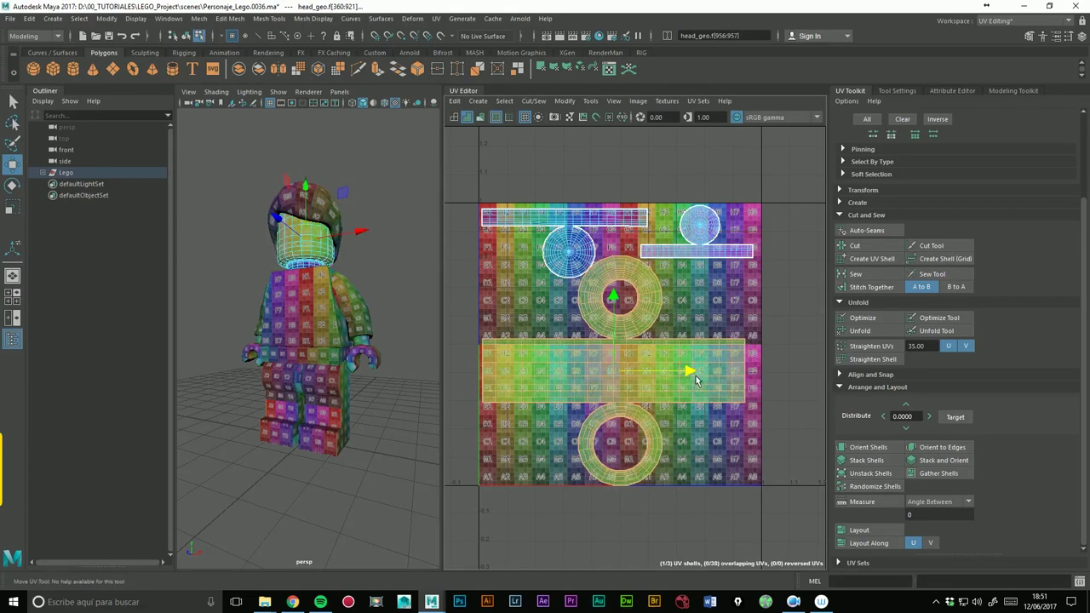
{"action": "left_click", "coordinate": [743, 258]}
{"action": "middle_click_drag", "start_coordinate": [743, 260], "coordinate": [778, 240]}
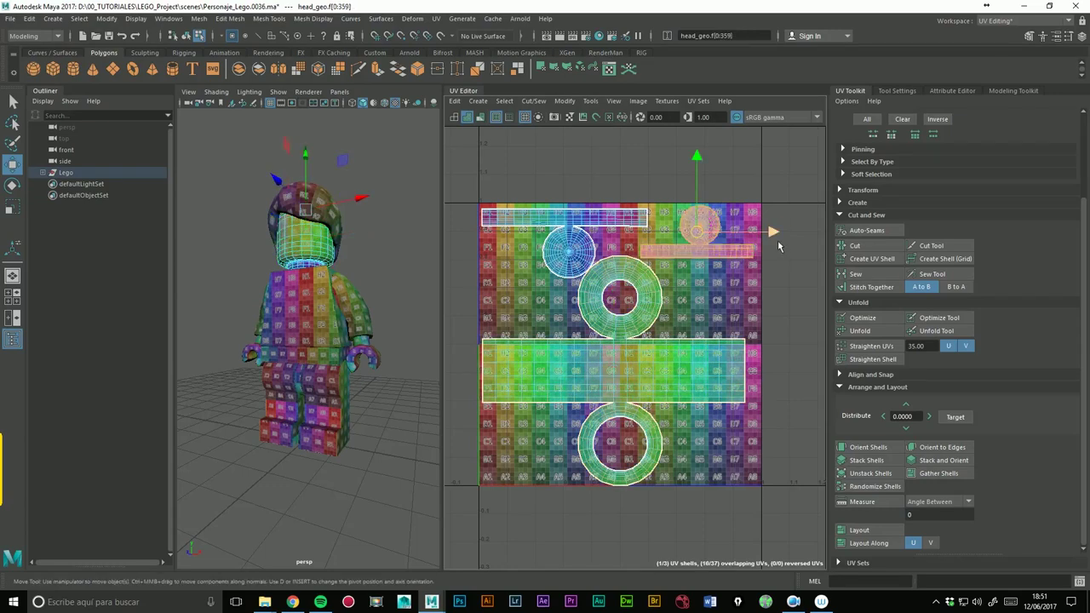
{"action": "left_click", "coordinate": [789, 279]}
{"action": "right_click_drag", "start_coordinate": [735, 260], "coordinate": [448, 256], "text": "alt"}
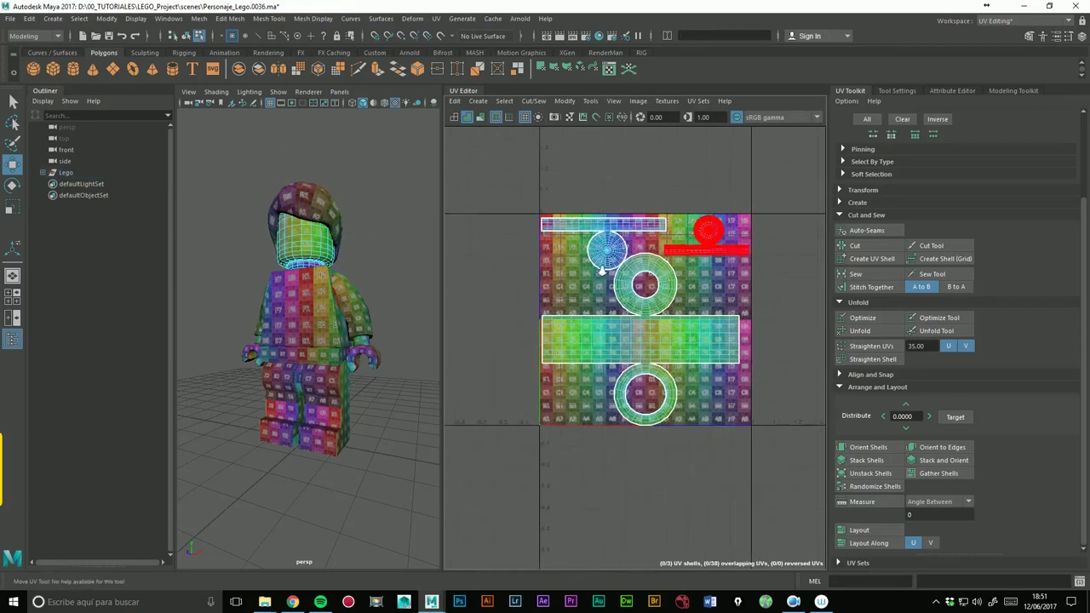
- Select the torso's UV shells and test moving them right out of the tile, then undo
{"action": "left_click", "coordinate": [312, 294]}
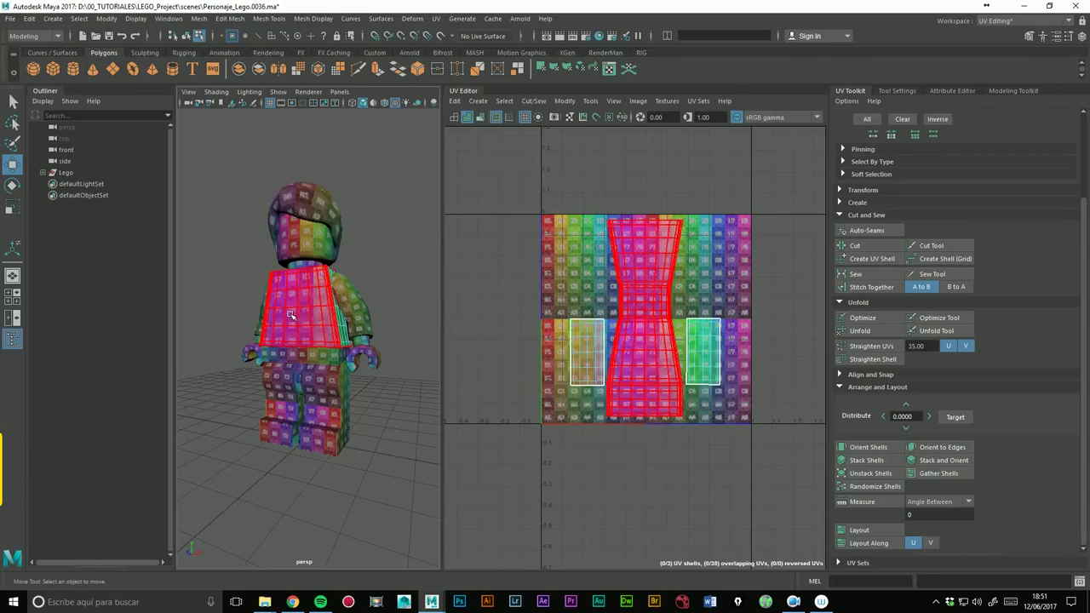
{"action": "left_click_drag", "start_coordinate": [527, 190], "coordinate": [764, 444]}
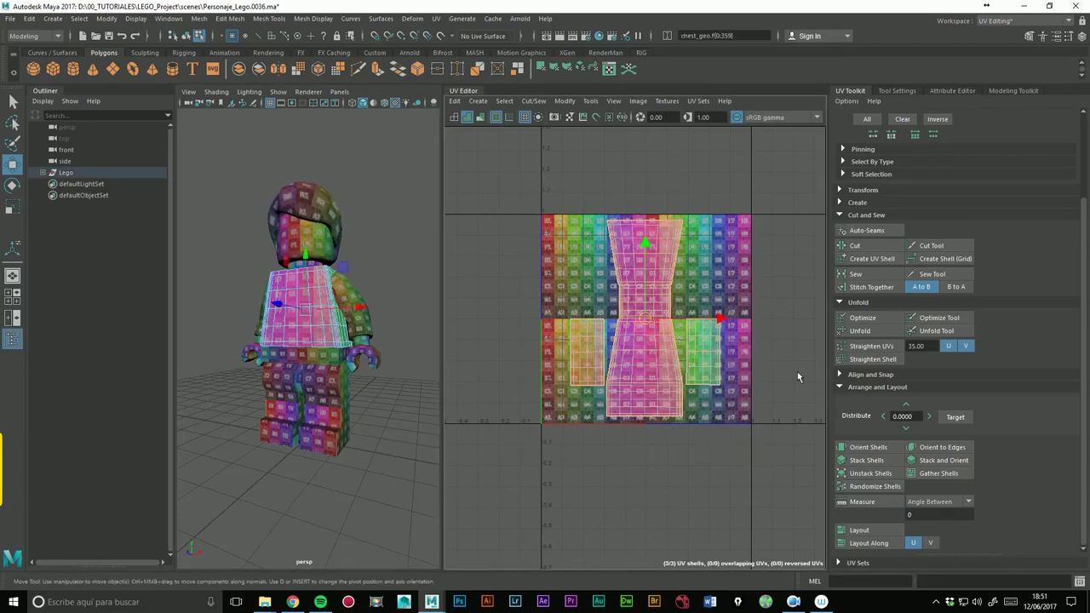
{"action": "middle_click_drag", "start_coordinate": [758, 287], "coordinate": [680, 265], "text": "alt"}
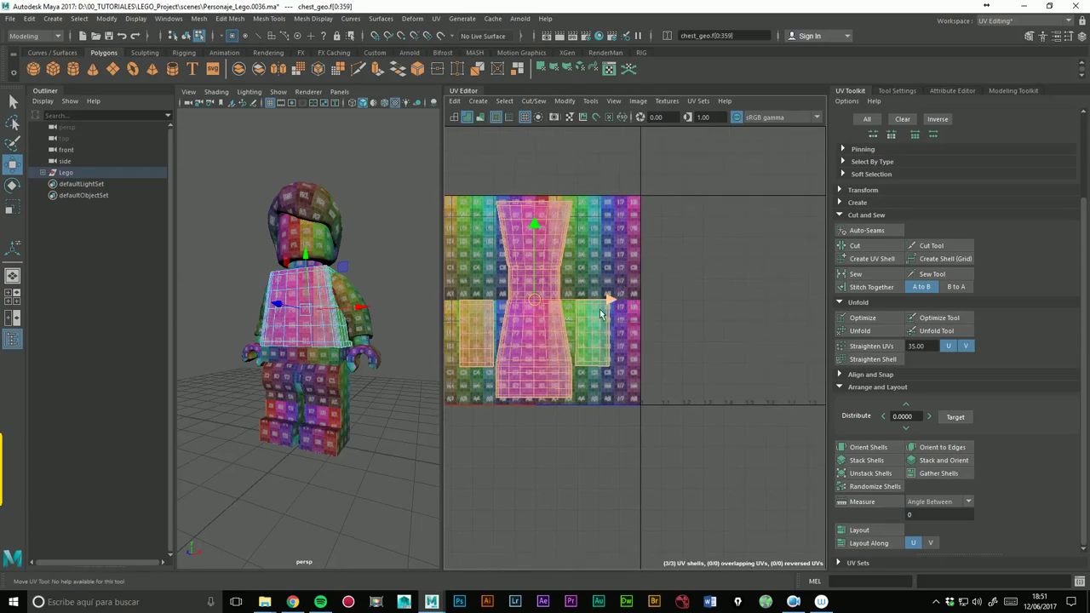
{"action": "left_click_drag", "start_coordinate": [611, 299], "coordinate": [824, 300]}
{"action": "mouse_move", "coordinate": [827, 299]}
{"action": "middle_mouse_down", "text": "alt"}
{"action": "mouse_move", "coordinate": [681, 281]}
{"action": "mouse_move", "coordinate": [692, 266]}
{"action": "mouse_move", "coordinate": [727, 269]}
{"action": "middle_mouse_up", "text": "alt"}
{"action": "key", "text": "ctrl+z"}
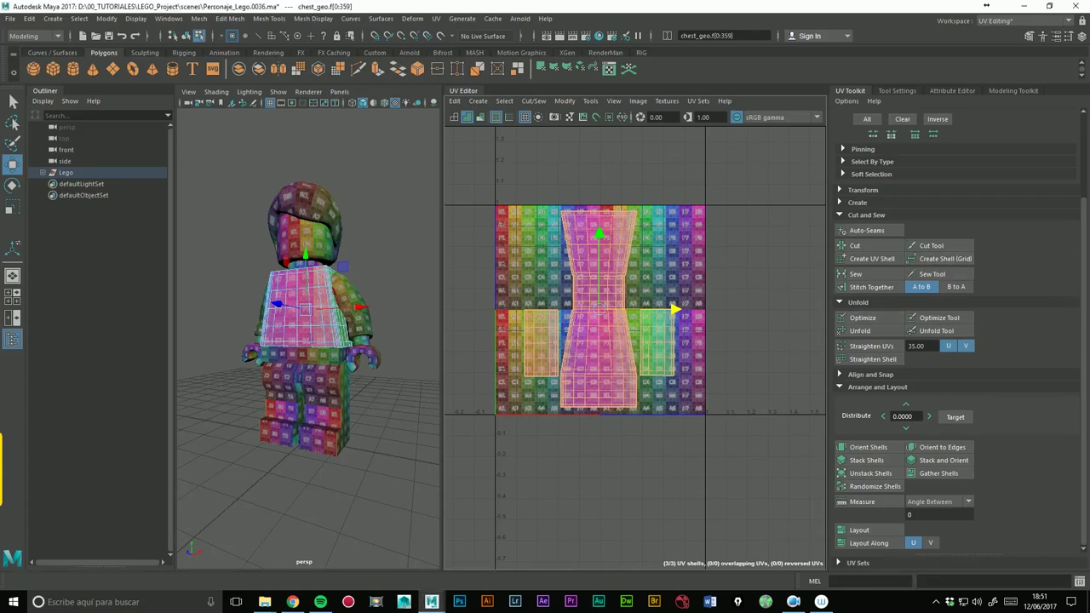
- Try distributing the three torso shells with spacing 1, then undo so they stay in 0–1
{"action": "left_click", "coordinate": [870, 375]}
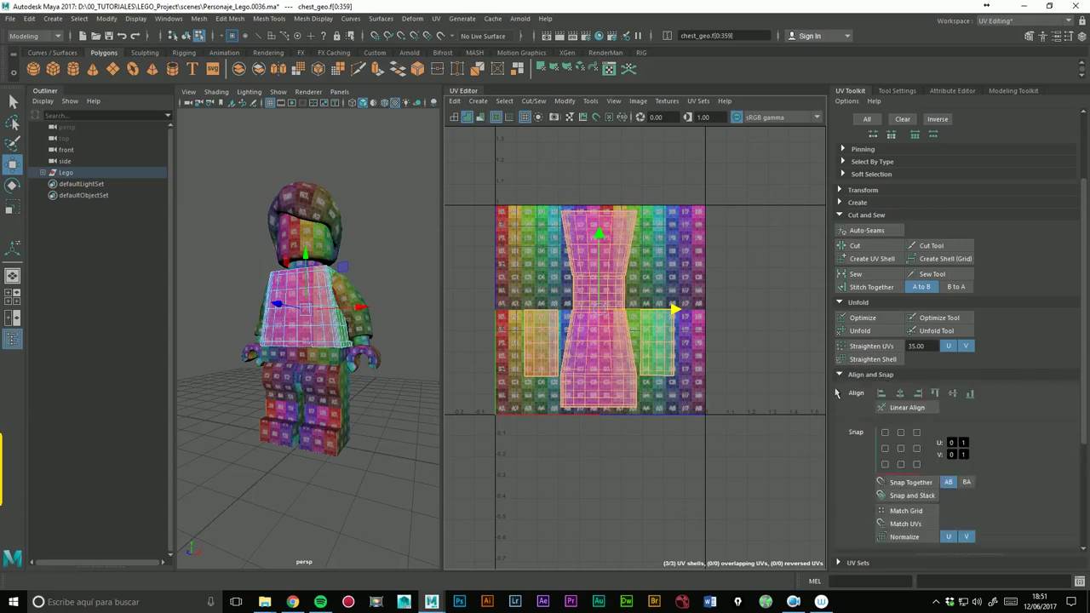
{"action": "scroll", "coordinate": [1085, 373], "scroll_direction": "down", "scroll_amount": 2}
{"action": "scroll", "coordinate": [1085, 372], "scroll_direction": "down", "scroll_amount": 2}
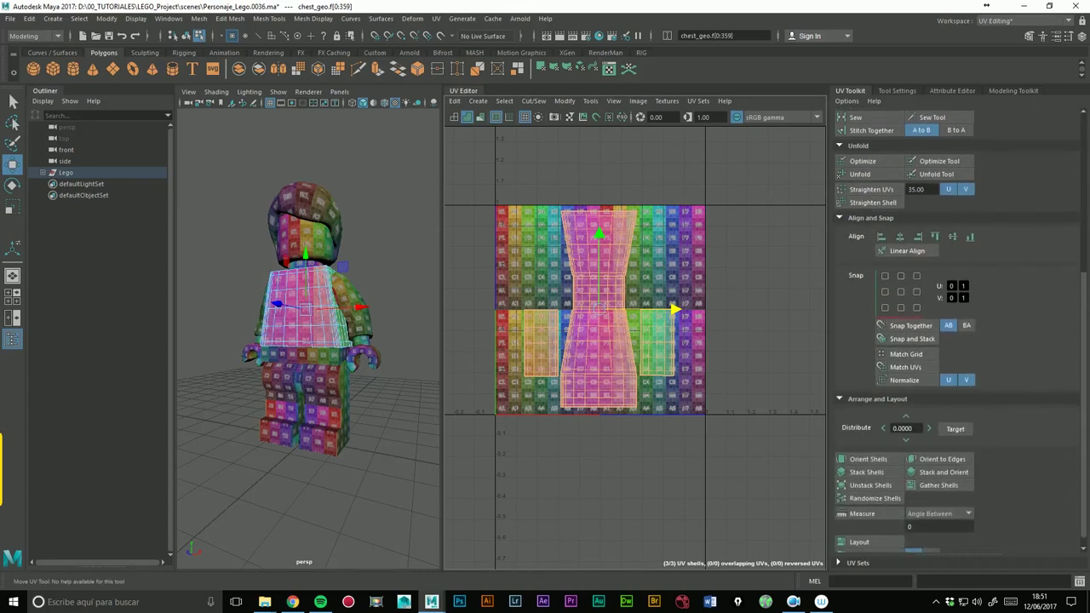
{"action": "scroll", "coordinate": [1085, 373], "scroll_direction": "down", "scroll_amount": 2}
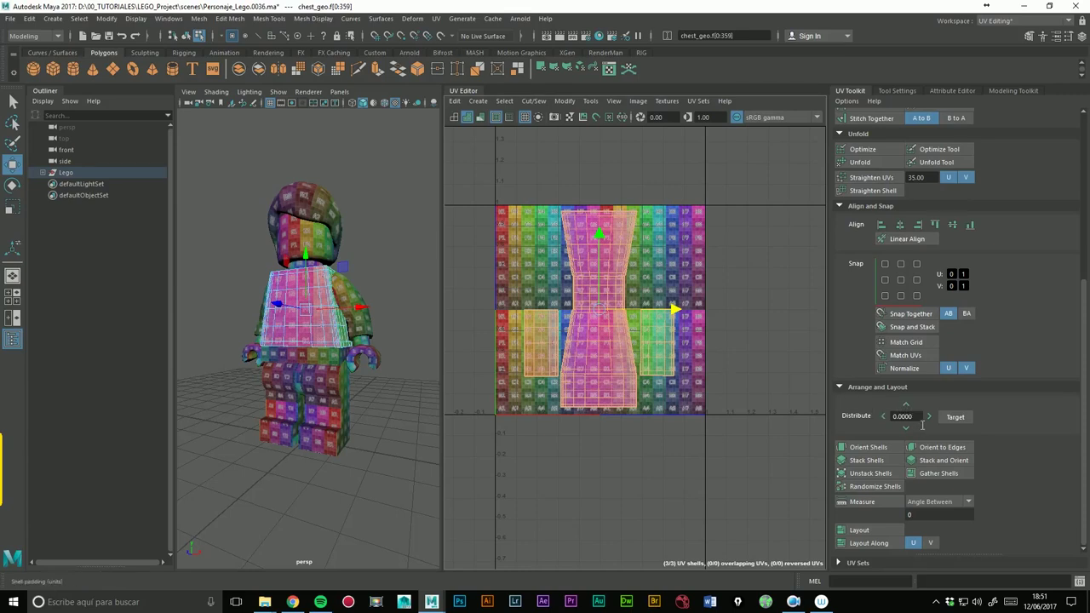
{"action": "type", "text": "1"}
{"action": "key", "text": "Return"}
{"action": "left_click", "coordinate": [939, 429]}
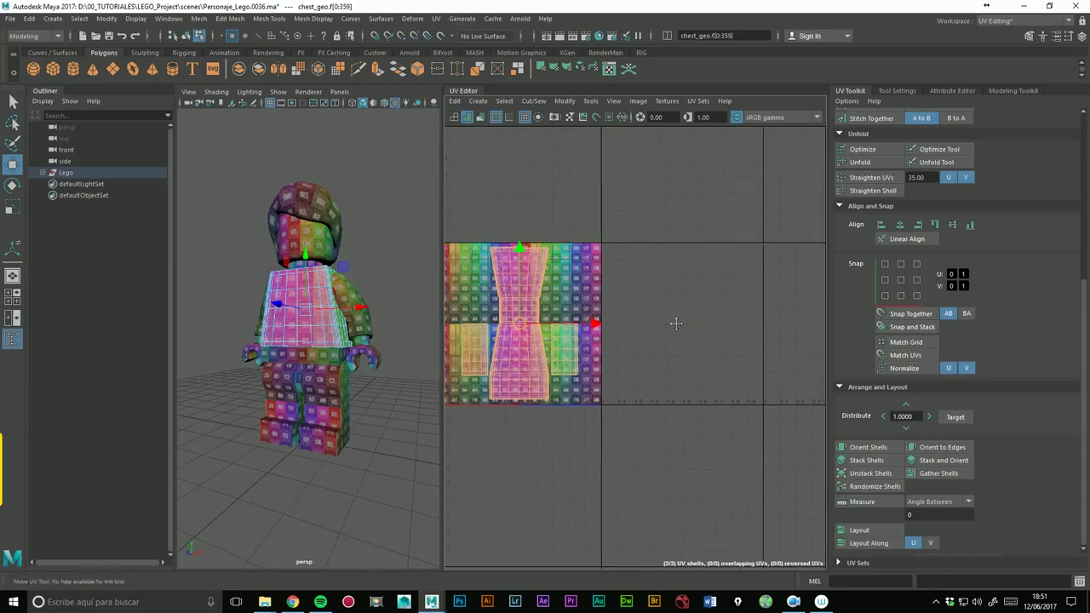
{"action": "middle_click_drag", "start_coordinate": [676, 324], "coordinate": [732, 323], "text": "alt"}
{"action": "left_click", "coordinate": [762, 341]}
{"action": "left_click_drag", "start_coordinate": [479, 223], "coordinate": [681, 385]}
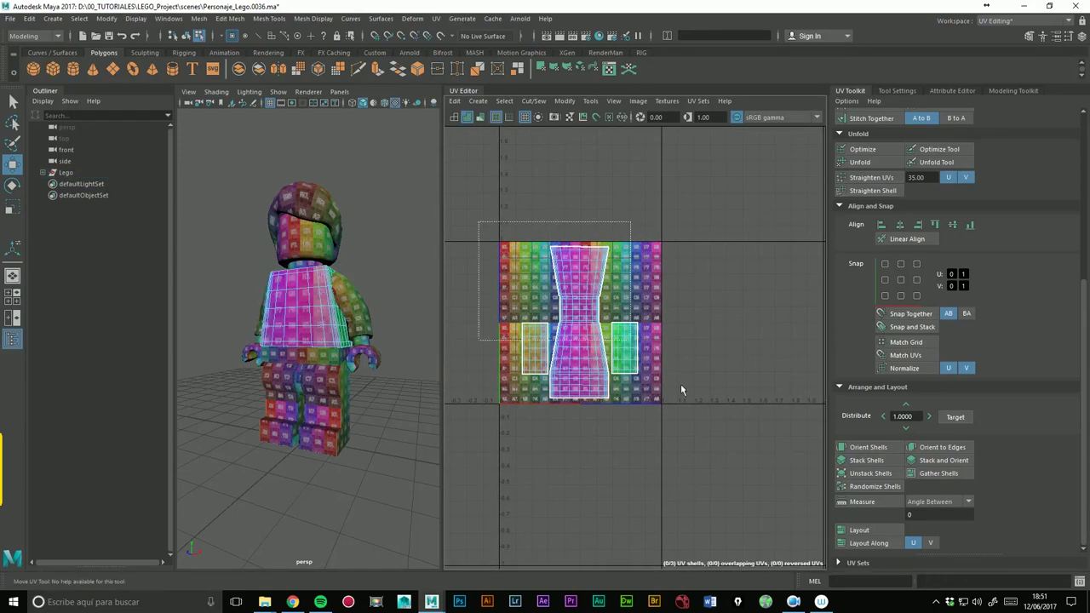
{"action": "left_click", "coordinate": [931, 418]}
{"action": "key", "text": "ctrl+z"}
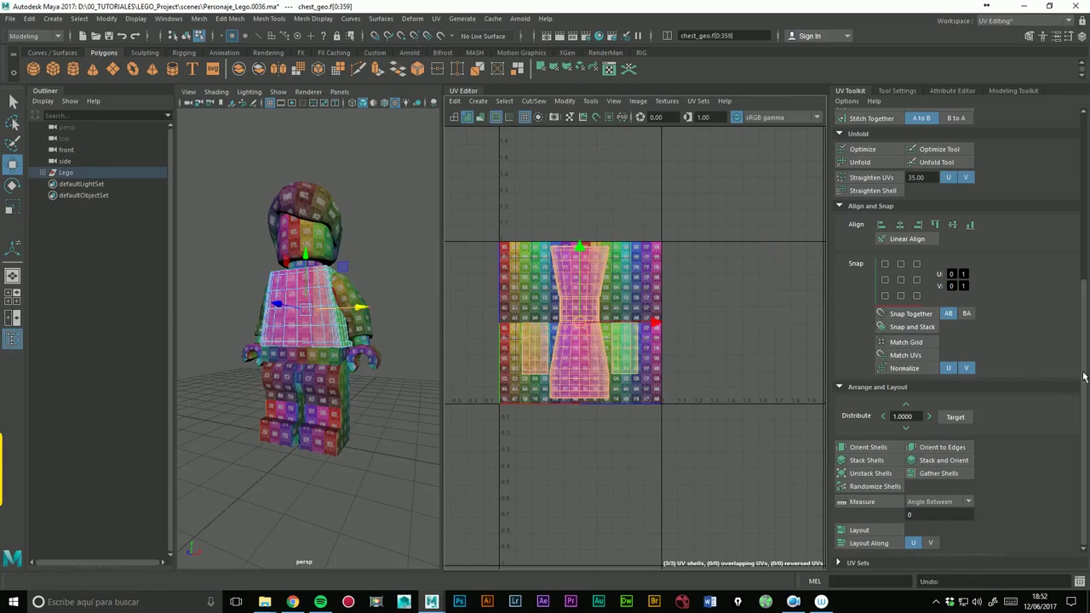
{"action": "scroll", "coordinate": [946, 265], "scroll_direction": "up", "scroll_amount": 8}
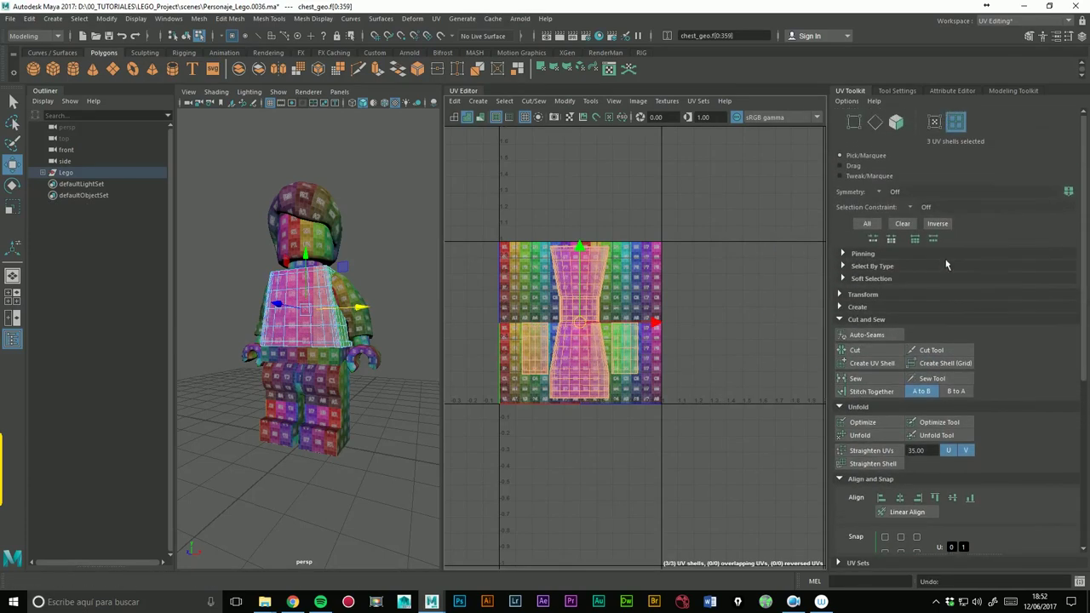
- Set the UV move step to 1 and shift the torso shells one tile right
{"action": "left_click", "coordinate": [864, 296]}
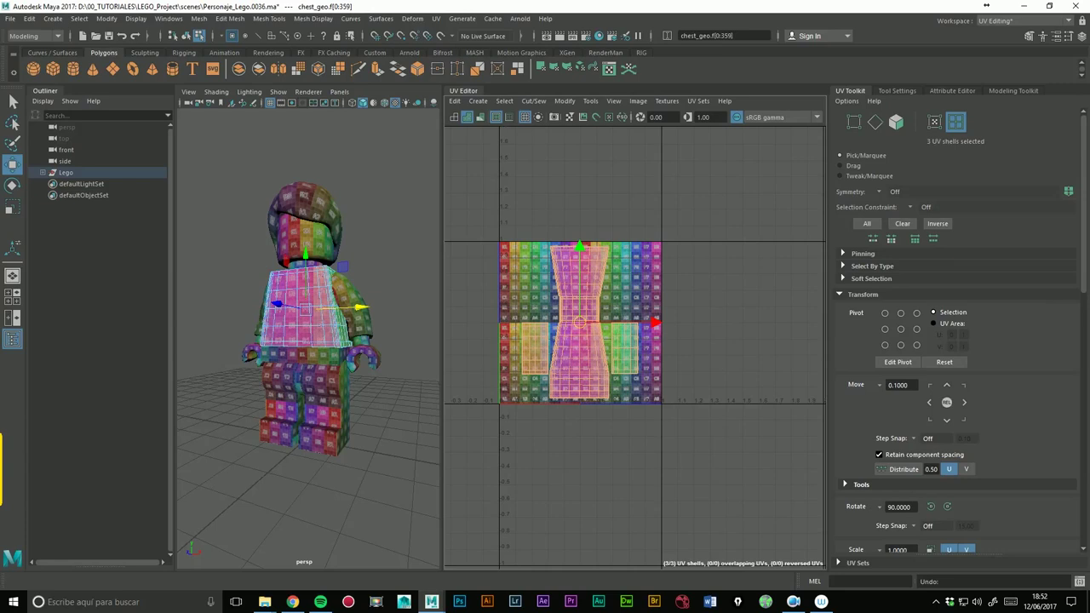
{"action": "left_click", "coordinate": [898, 385]}
{"action": "type", "text": "1"}
{"action": "key", "text": "Return"}
{"action": "left_click", "coordinate": [965, 402]}
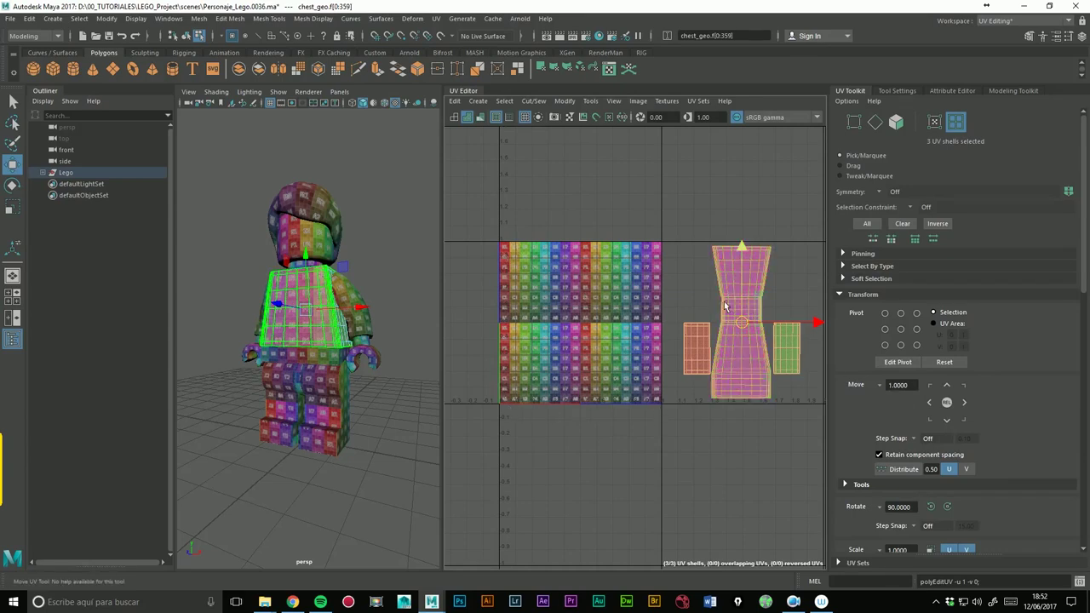
{"action": "middle_click_drag", "start_coordinate": [726, 307], "coordinate": [517, 309], "text": "alt"}
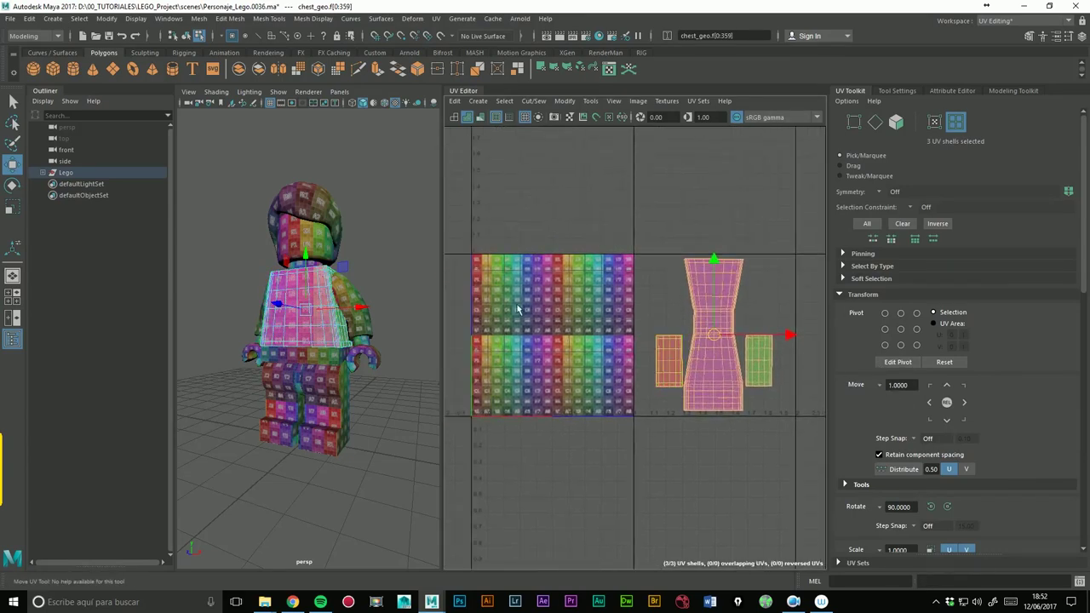
{"action": "middle_click_drag", "start_coordinate": [753, 374], "coordinate": [706, 369], "text": "alt"}
- Test a move step of 2, return the shells to the 1–2 tile, and reselect the chest mesh
{"action": "left_click", "coordinate": [898, 385]}
{"action": "type", "text": "2"}
{"action": "key", "text": "Return"}
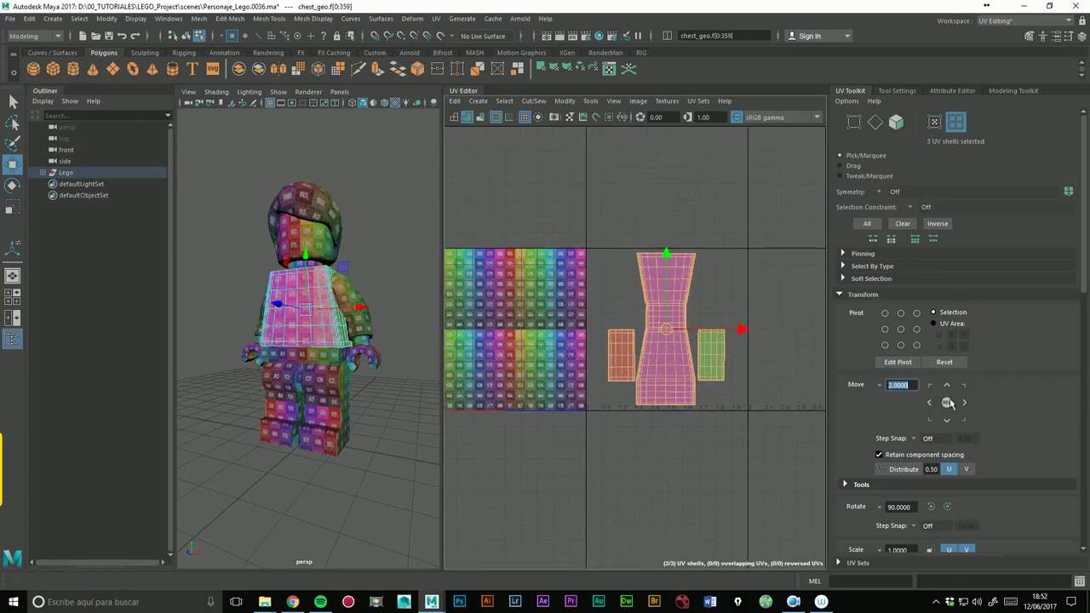
{"action": "left_click", "coordinate": [966, 404]}
{"action": "scroll", "coordinate": [535, 357], "scroll_direction": "down", "scroll_amount": 3}
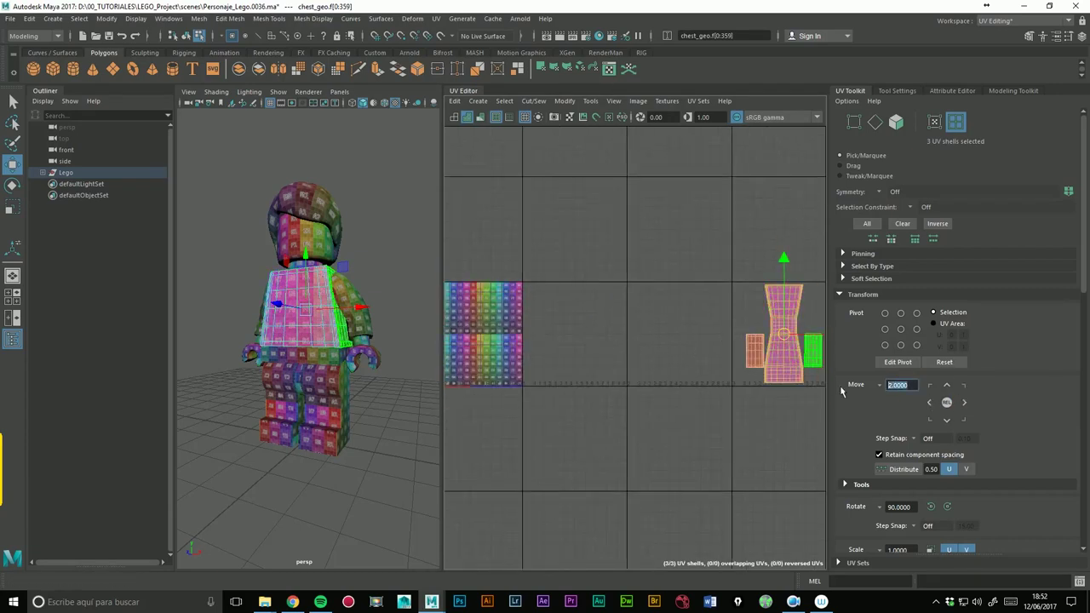
{"action": "left_click", "coordinate": [929, 402]}
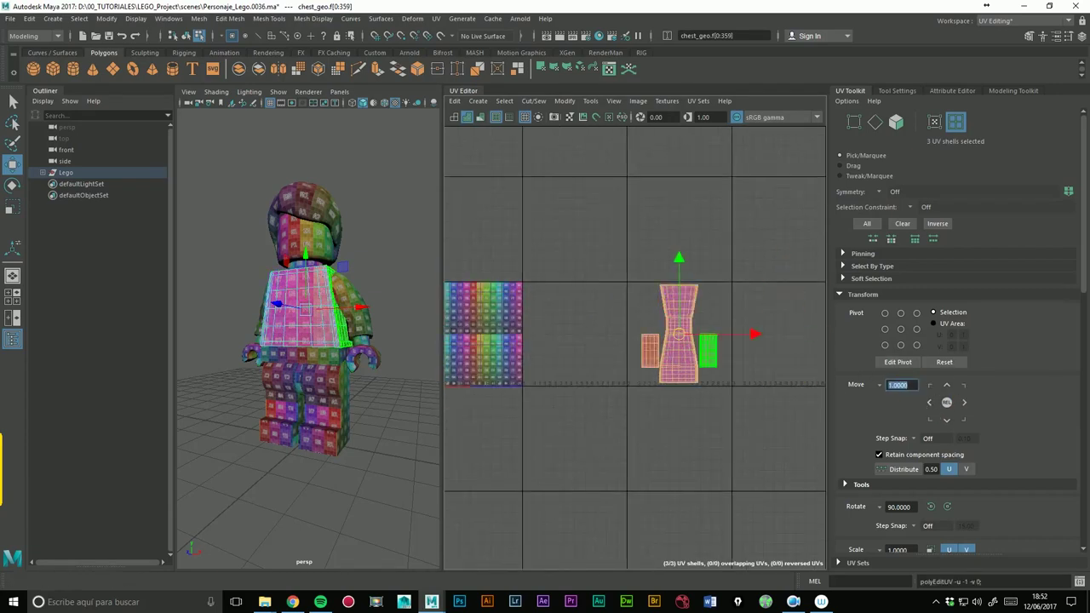
{"action": "left_click", "coordinate": [929, 402]}
{"action": "mouse_move", "coordinate": [616, 372]}
{"action": "middle_mouse_down", "text": "alt"}
{"action": "mouse_move", "coordinate": [649, 372]}
{"action": "mouse_move", "coordinate": [693, 338]}
{"action": "middle_mouse_up", "text": "alt"}
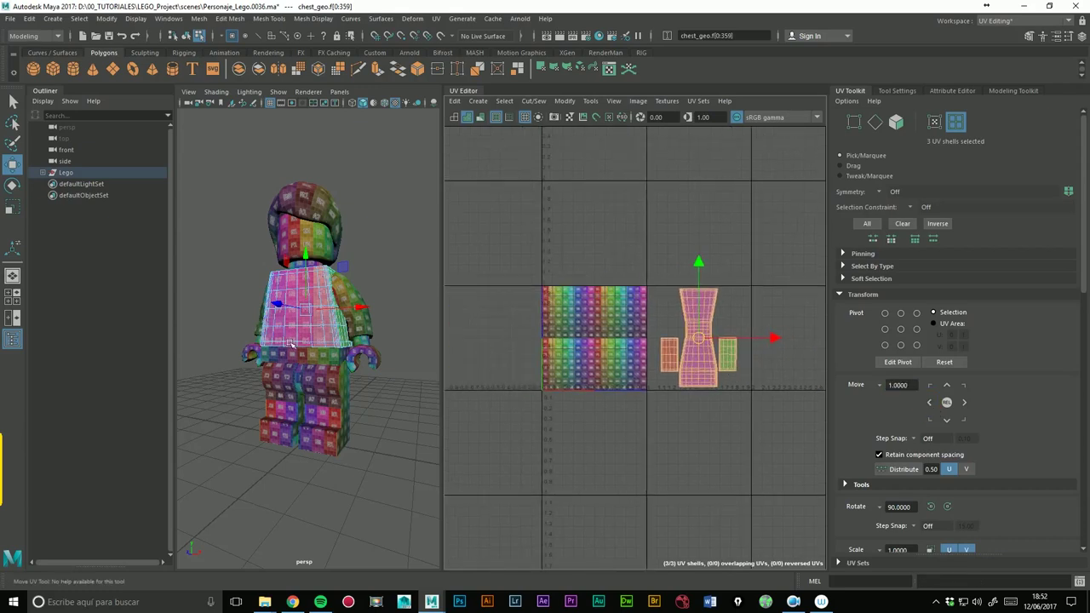
{"action": "right_click_drag", "start_coordinate": [290, 343], "coordinate": [326, 259]}
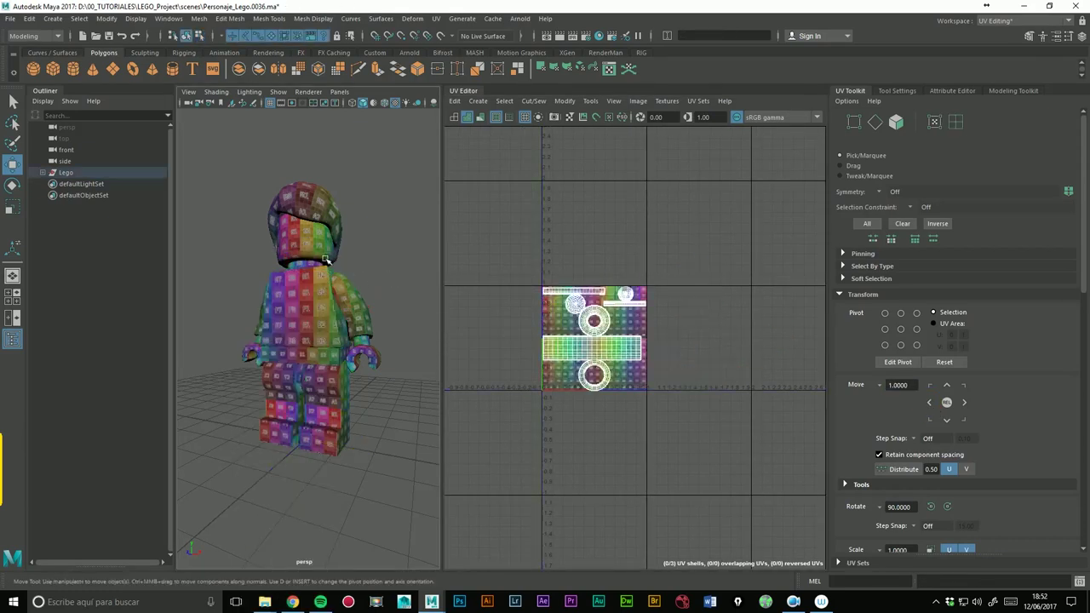
{"action": "left_click", "coordinate": [296, 339]}
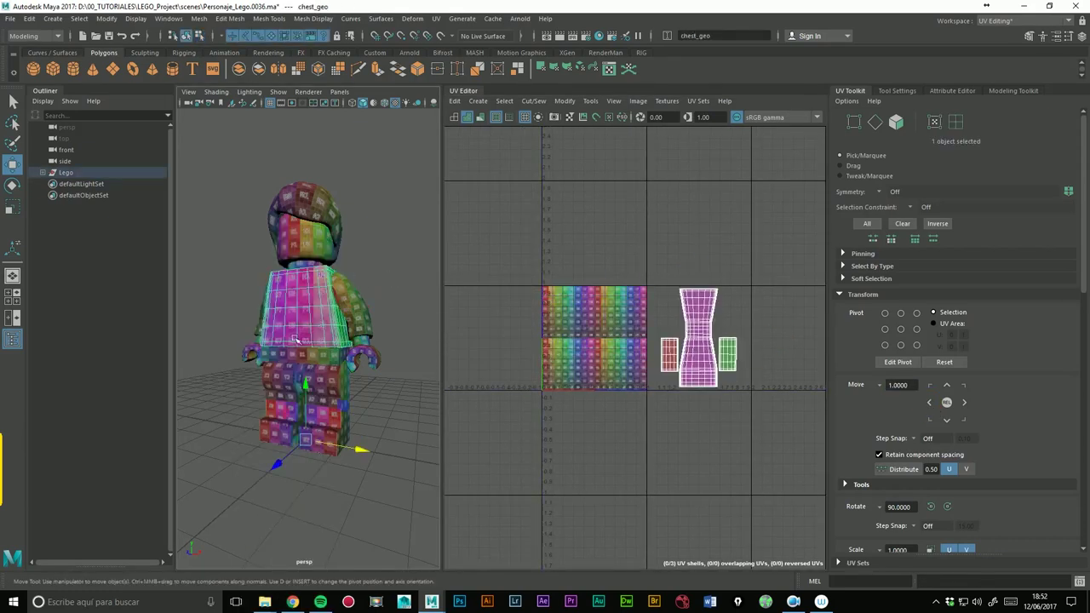
- Select the hip and both legs and lay out their UV shells together in 0–1
{"action": "left_click", "coordinate": [338, 364]}
{"action": "left_click", "coordinate": [340, 403], "text": "shift"}
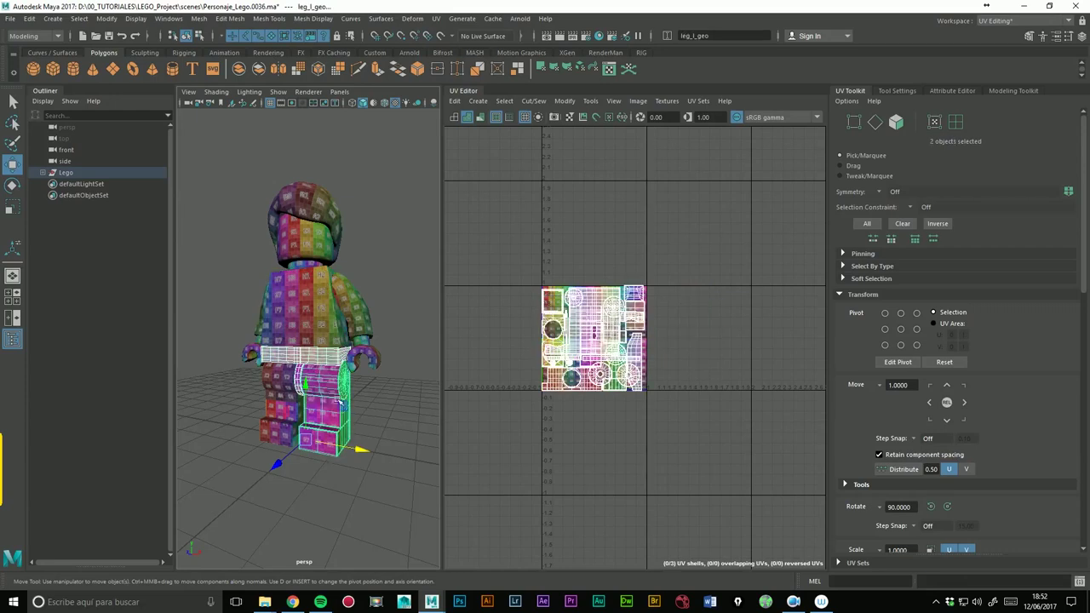
{"action": "left_click", "coordinate": [291, 407], "text": "shift"}
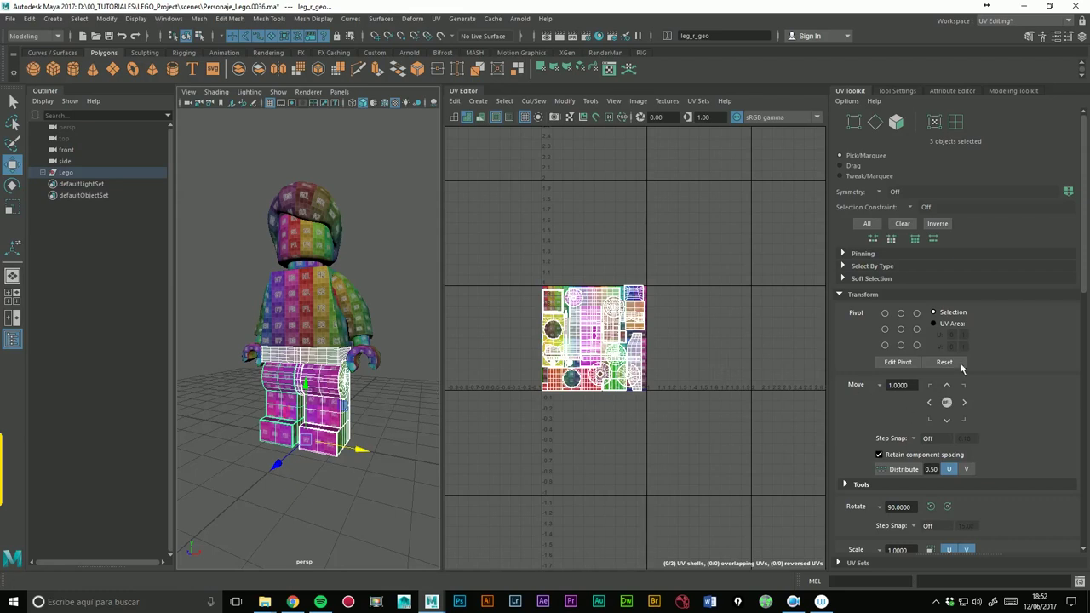
{"action": "left_click_drag", "start_coordinate": [1077, 272], "coordinate": [1080, 547]}
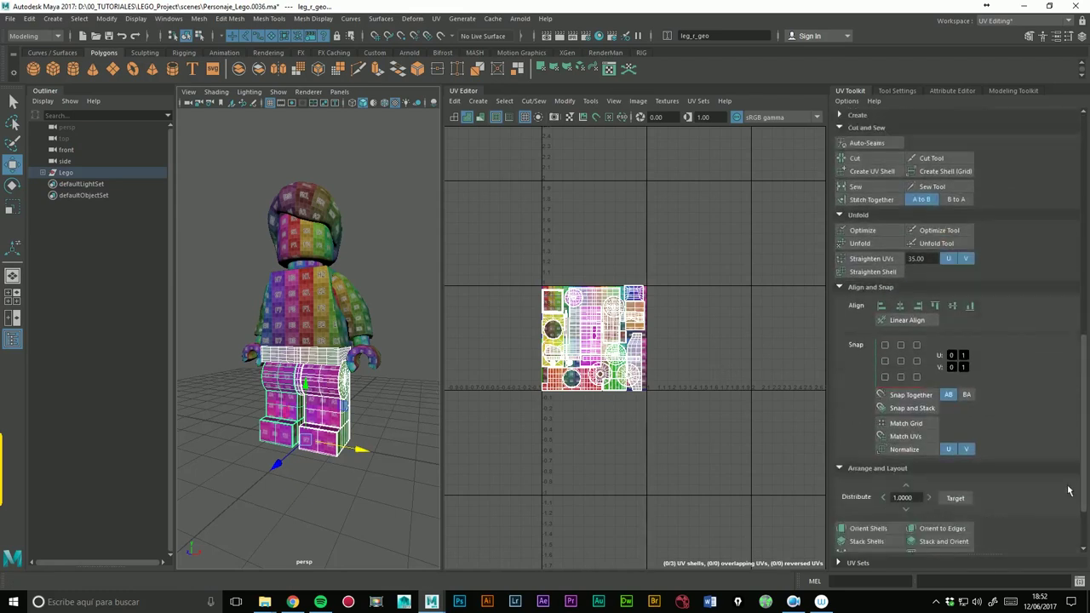
{"action": "left_click", "coordinate": [860, 530]}
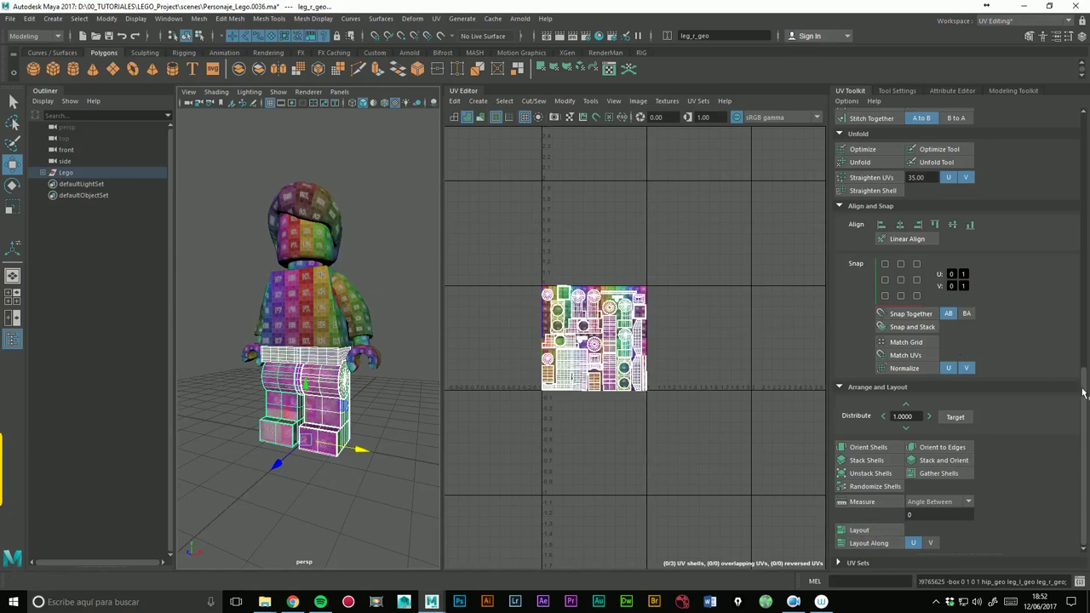
{"action": "left_click_drag", "start_coordinate": [1085, 393], "coordinate": [1070, 260]}
- Select all the hip and leg UVs and shift them two tiles right along U
{"action": "left_click", "coordinate": [968, 237]}
{"action": "left_click_drag", "start_coordinate": [526, 275], "coordinate": [751, 480]}
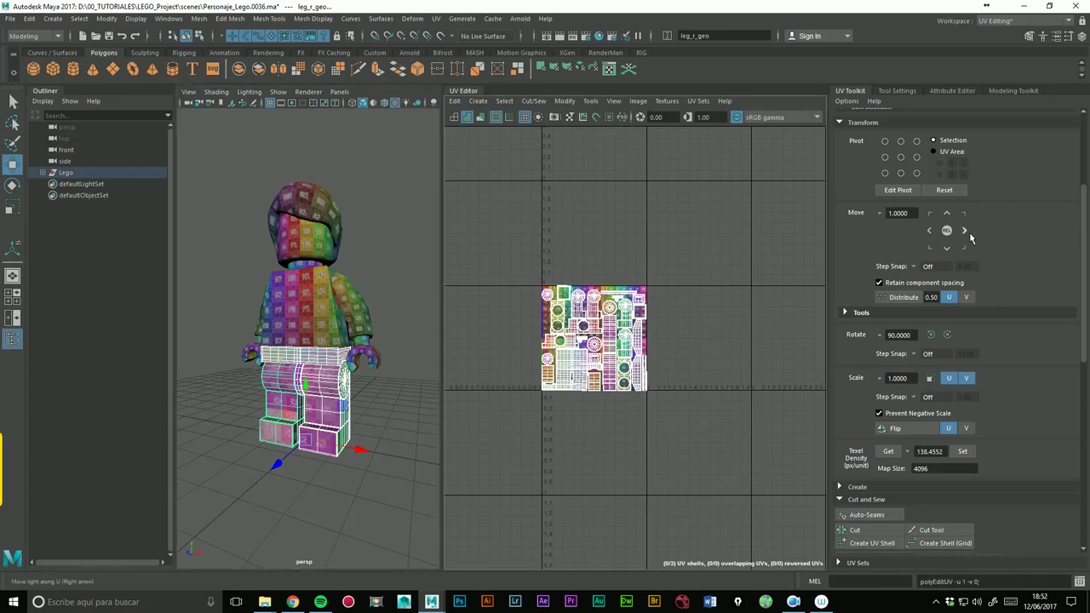
{"action": "right_click_drag", "start_coordinate": [607, 326], "coordinate": [639, 320]}
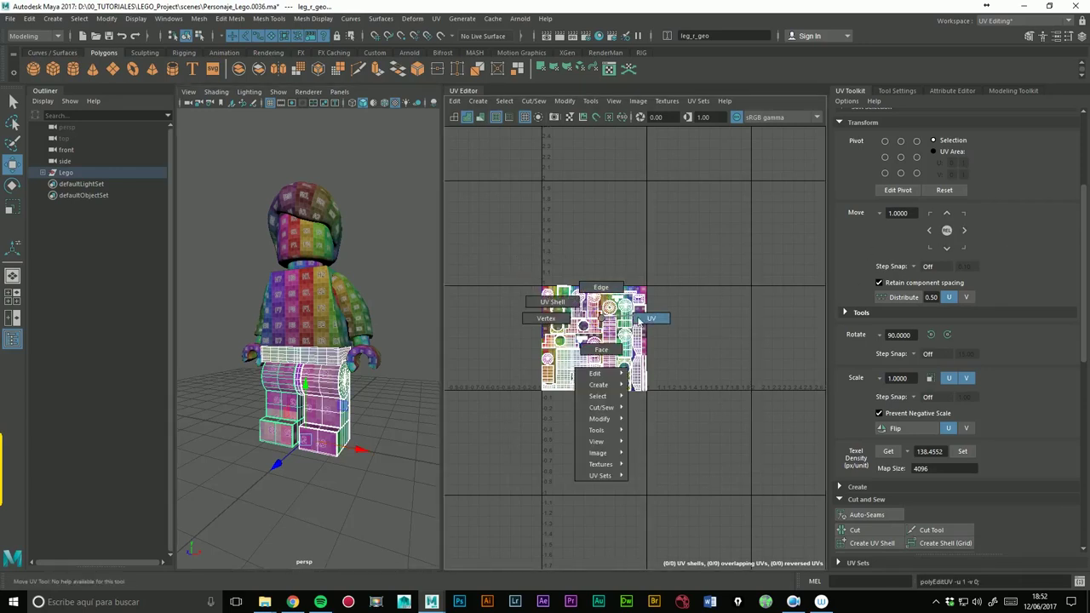
{"action": "left_click_drag", "start_coordinate": [514, 259], "coordinate": [663, 385]}
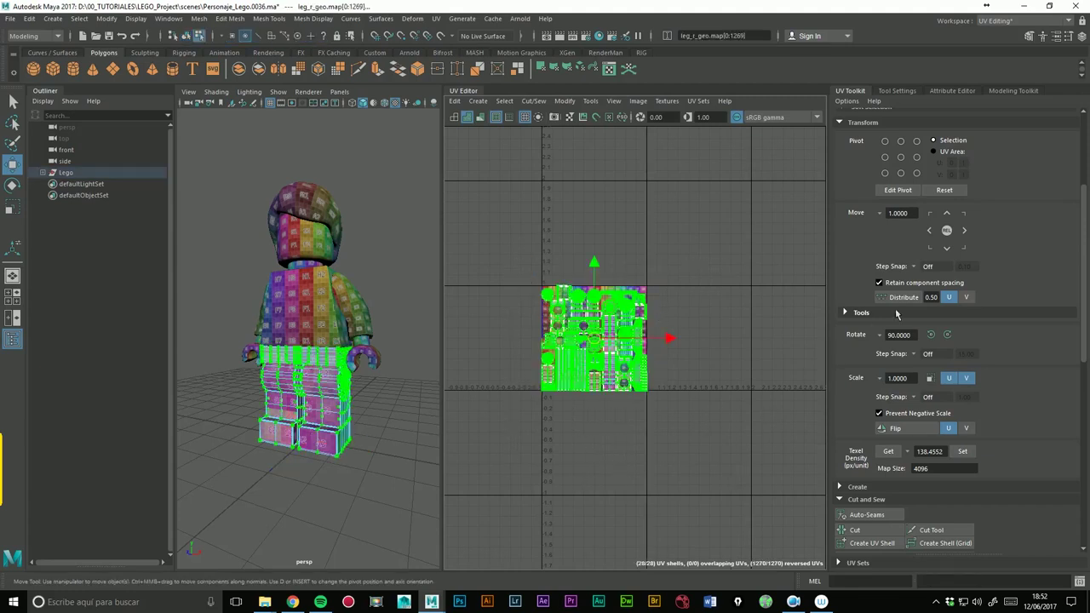
{"action": "left_click", "coordinate": [965, 231]}
{"action": "left_click", "coordinate": [965, 232]}
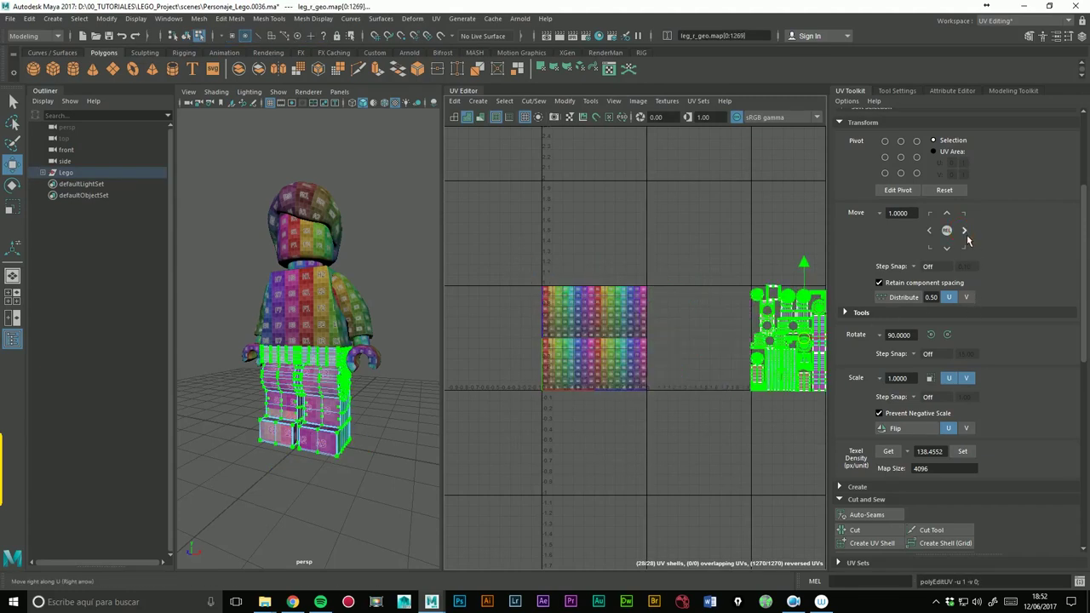
{"action": "middle_click_drag", "start_coordinate": [694, 279], "coordinate": [609, 301], "text": "alt"}
{"action": "mouse_move", "coordinate": [790, 310]}
{"action": "right_mouse_down", "text": "alt"}
{"action": "mouse_move", "coordinate": [696, 342]}
{"action": "mouse_move", "coordinate": [728, 332]}
{"action": "right_mouse_up", "text": "alt"}
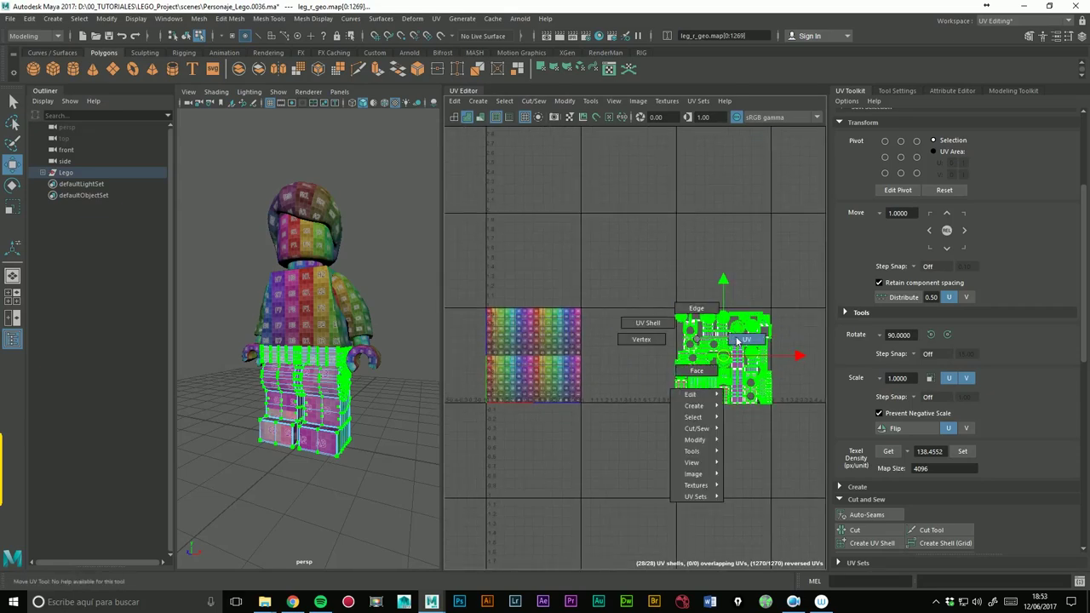
{"action": "right_click_drag", "start_coordinate": [660, 342], "coordinate": [1022, 318], "text": "alt"}
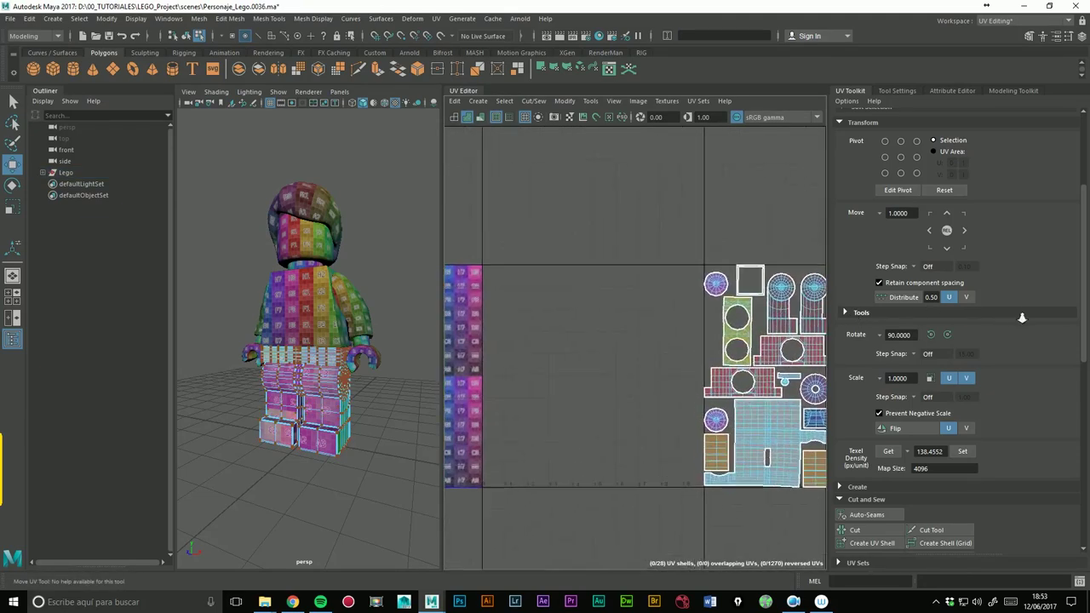
{"action": "right_click_drag", "start_coordinate": [695, 342], "coordinate": [569, 351], "text": "alt"}
{"action": "right_click_drag", "start_coordinate": [466, 408], "coordinate": [642, 338], "text": "alt"}
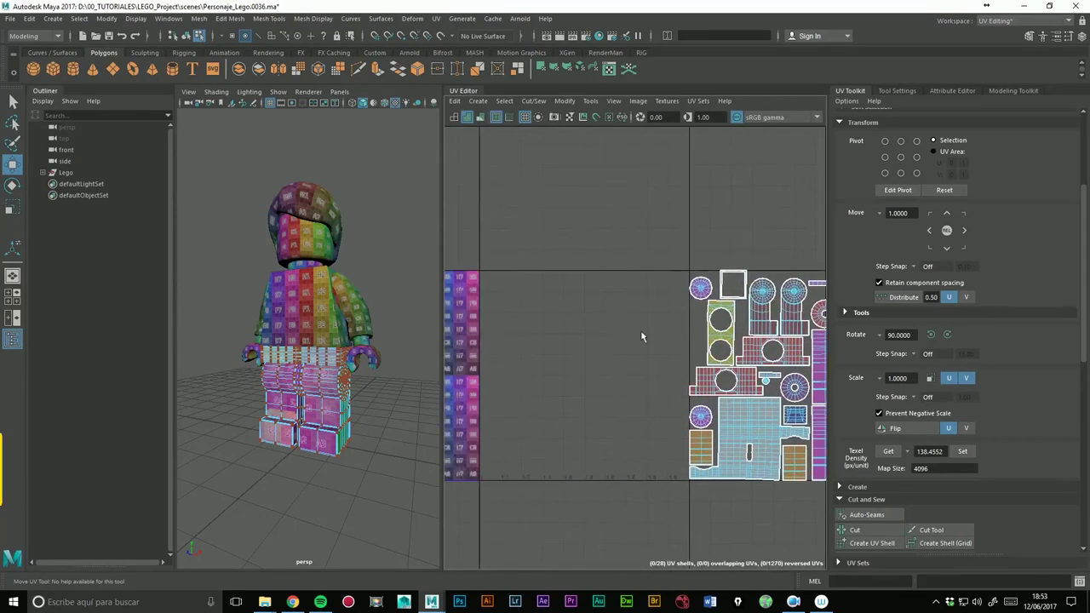
{"action": "scroll", "coordinate": [306, 341], "scroll_direction": "down", "scroll_amount": 3}
- Return to object mode, frame the hair's UVs, and select the left arm mesh
{"action": "right_click_drag", "start_coordinate": [334, 275], "coordinate": [403, 262]}
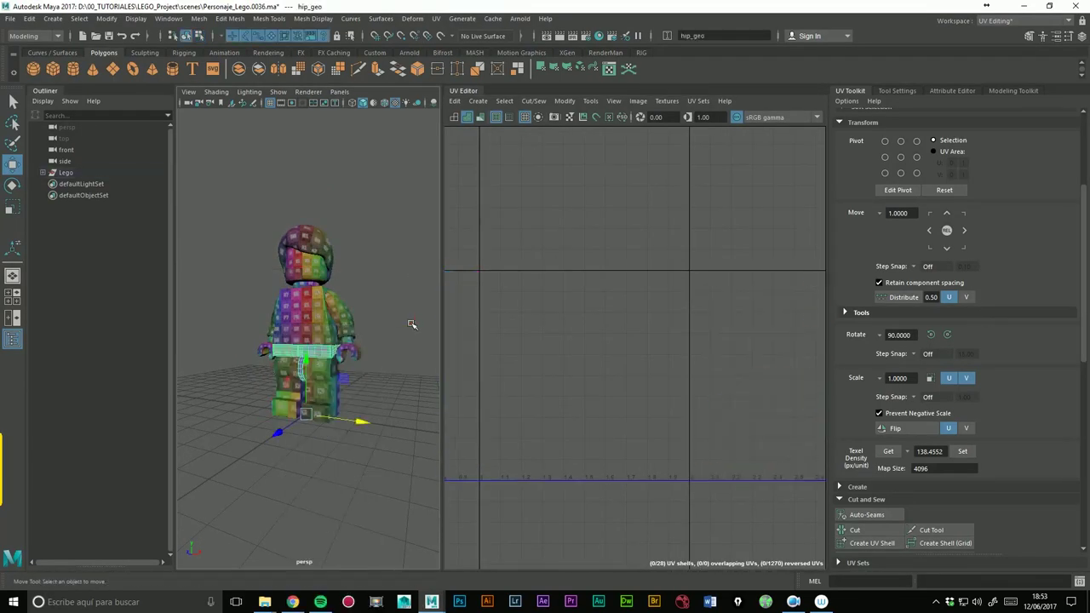
{"action": "left_click", "coordinate": [333, 258]}
{"action": "key", "text": "f"}
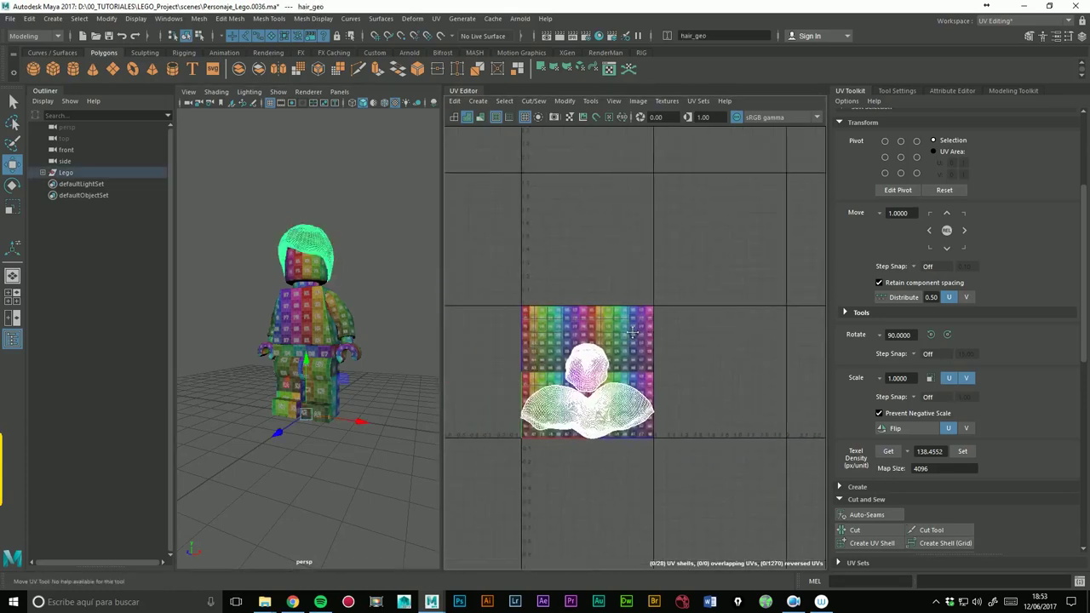
{"action": "left_click", "coordinate": [354, 322]}
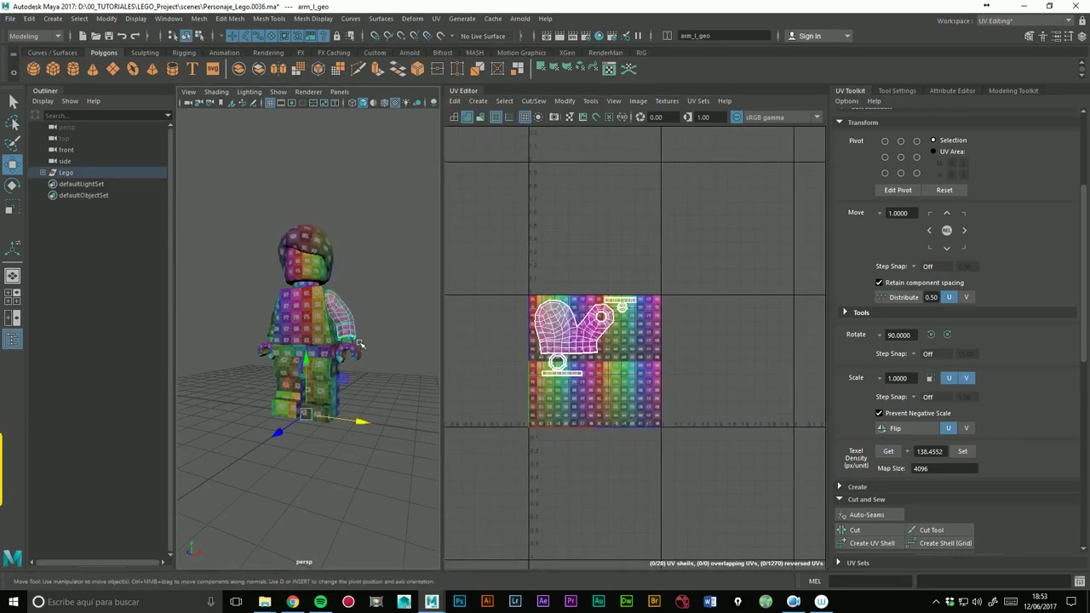
- Add the right arm and both hands to the left arm and lay out their UV shells in 0–1
{"action": "left_click", "coordinate": [278, 338], "text": "shift"}
{"action": "left_click_drag", "start_coordinate": [278, 338], "coordinate": [291, 356], "text": "alt"}
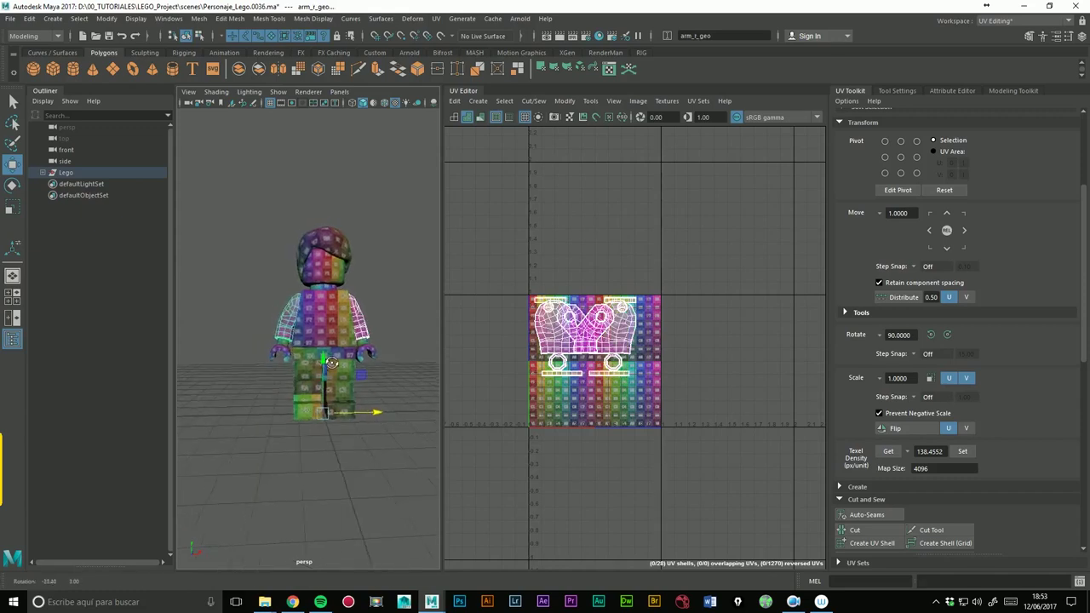
{"action": "left_click", "coordinate": [283, 352], "text": "shift"}
{"action": "left_click", "coordinate": [370, 352], "text": "shift"}
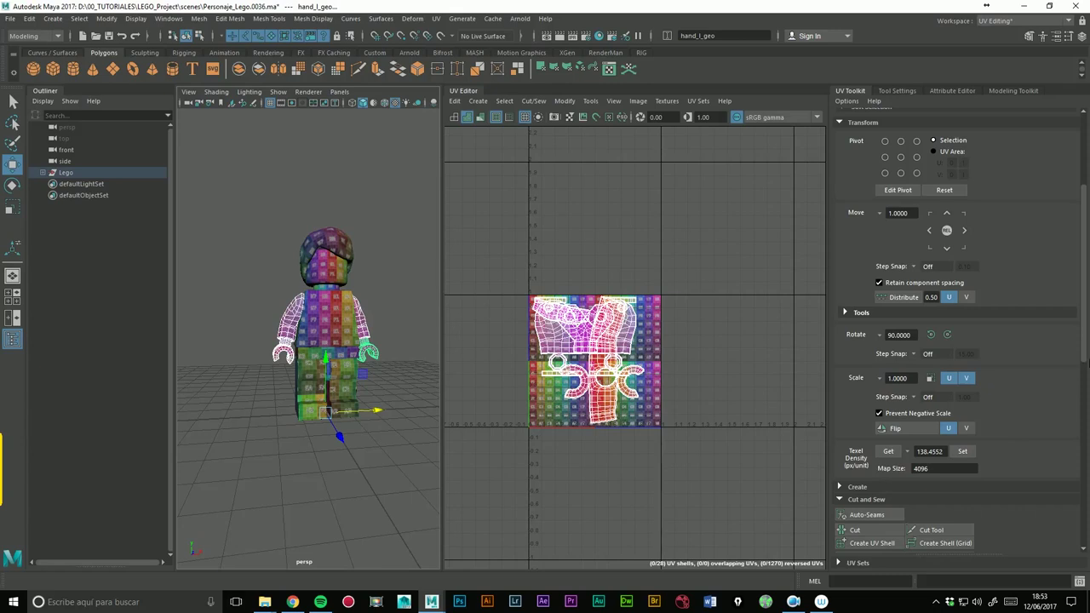
{"action": "scroll", "coordinate": [1087, 363], "scroll_direction": "down", "scroll_amount": 12}
{"action": "left_click", "coordinate": [874, 535]}
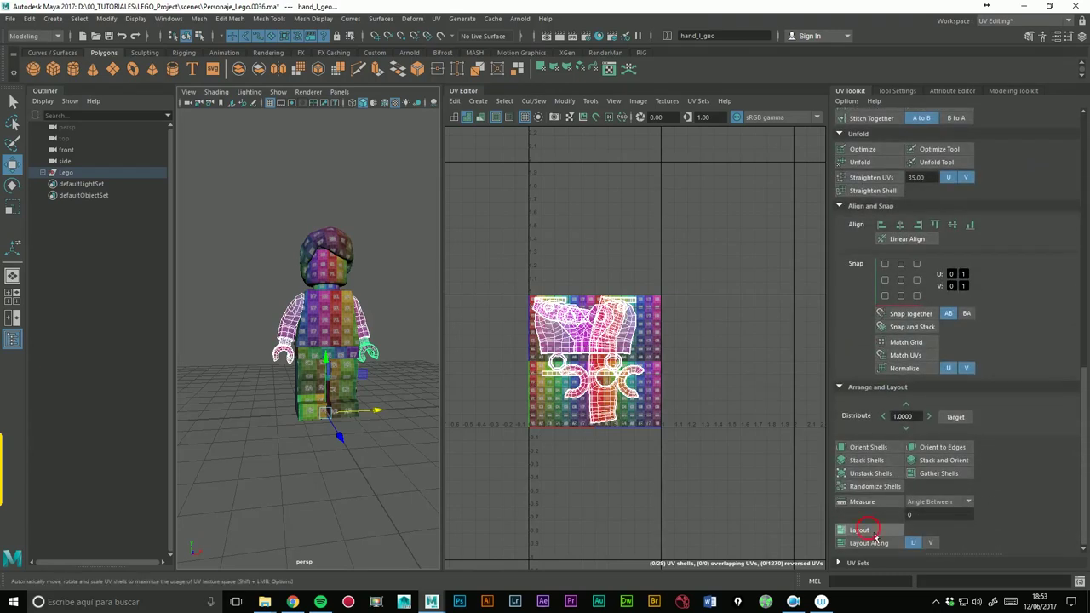
{"action": "scroll", "coordinate": [749, 405], "scroll_direction": "down", "scroll_amount": 3}
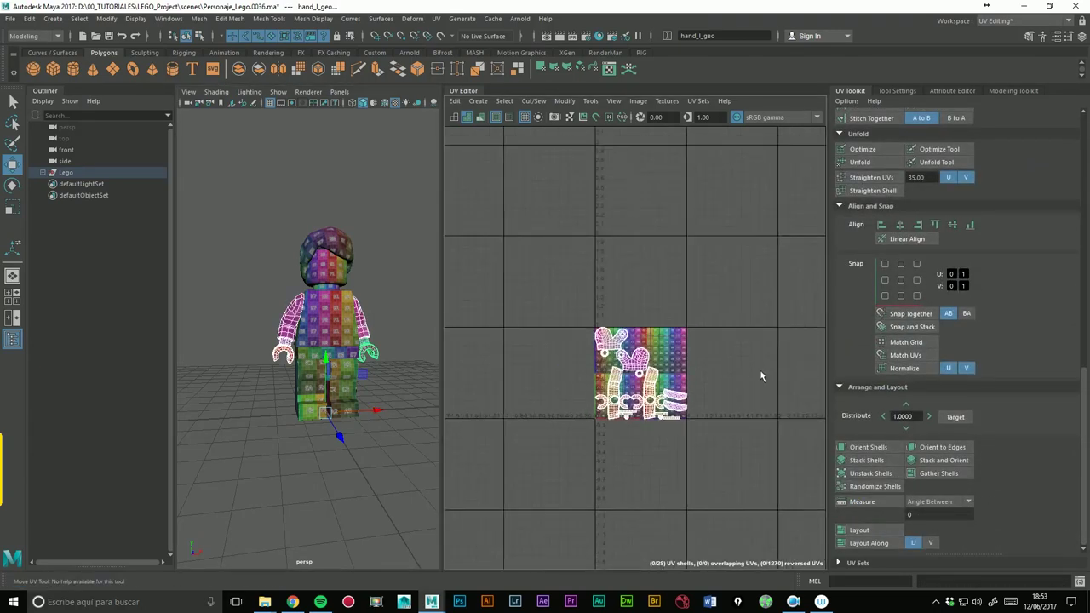
{"action": "scroll", "coordinate": [673, 339], "scroll_direction": "down", "scroll_amount": 2}
{"action": "middle_click_drag", "start_coordinate": [673, 338], "coordinate": [620, 342], "text": "alt"}
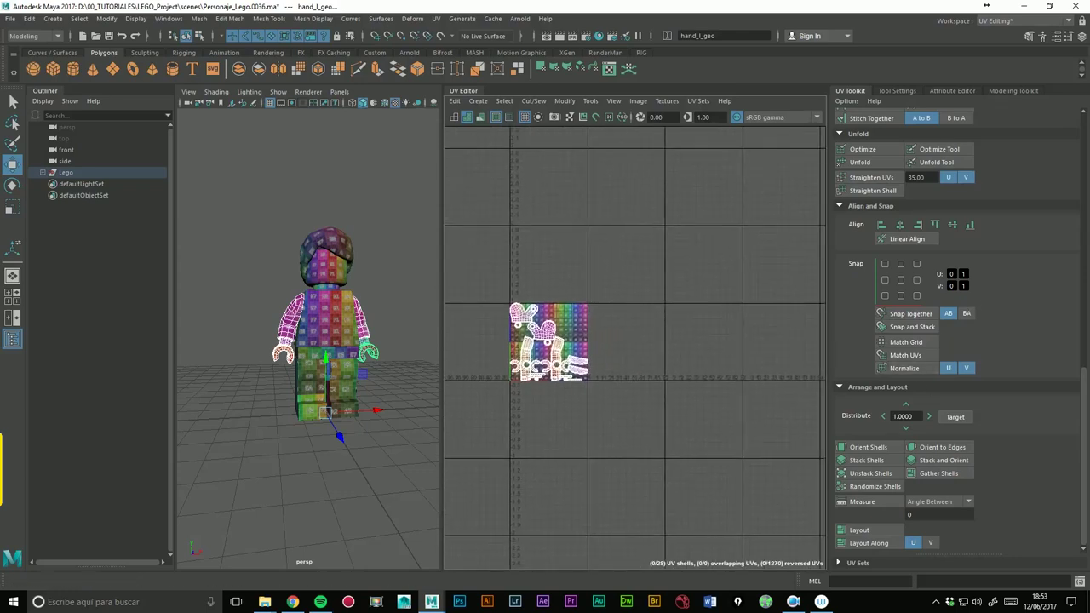
{"action": "scroll", "coordinate": [975, 240], "scroll_direction": "up", "scroll_amount": 3}
{"action": "scroll", "coordinate": [975, 241], "scroll_direction": "up", "scroll_amount": 2}
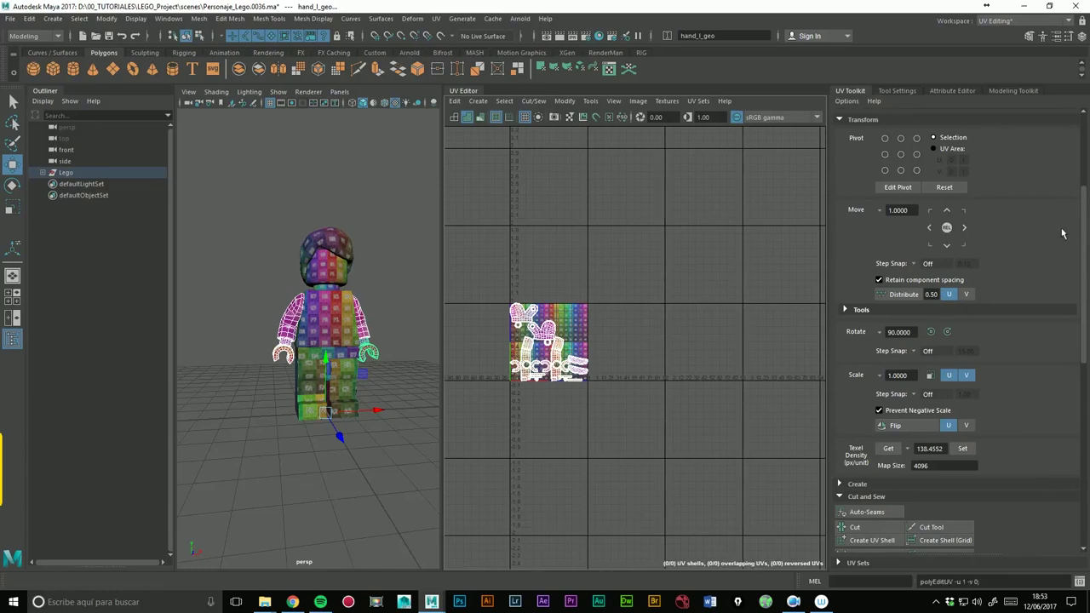
{"action": "scroll", "coordinate": [968, 230], "scroll_direction": "up", "scroll_amount": 1}
{"action": "scroll", "coordinate": [969, 230], "scroll_direction": "up", "scroll_amount": 3}
{"action": "key", "text": "F10"}
- Move the arm and hand UV shells into the 3–4 U tile, then select the hair mesh
{"action": "left_click_drag", "start_coordinate": [476, 292], "coordinate": [673, 435]}
{"action": "left_click", "coordinate": [966, 404]}
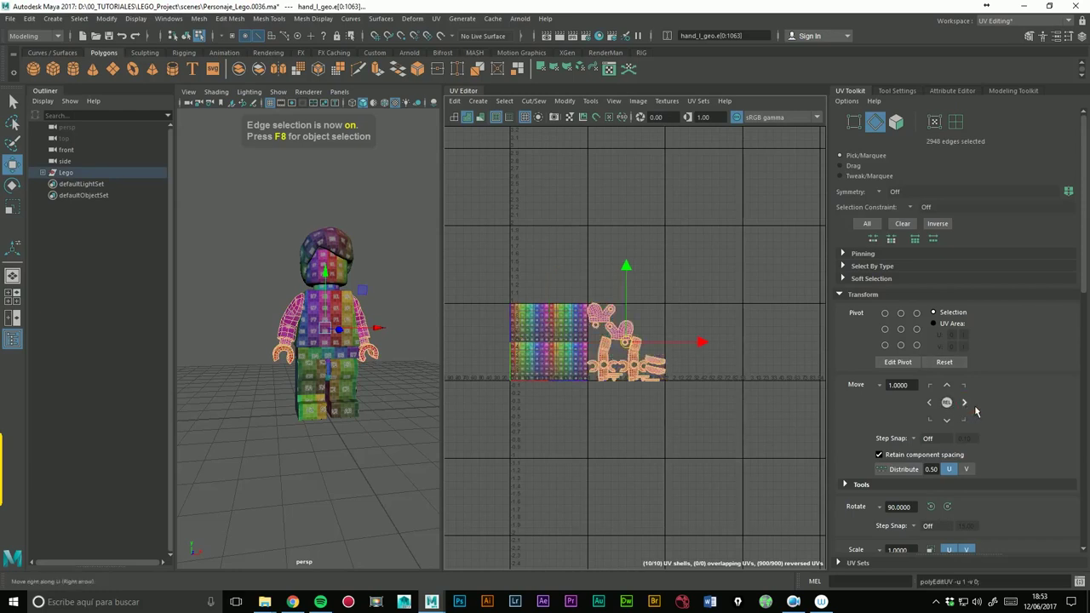
{"action": "left_click", "coordinate": [966, 404]}
{"action": "left_click", "coordinate": [972, 410]}
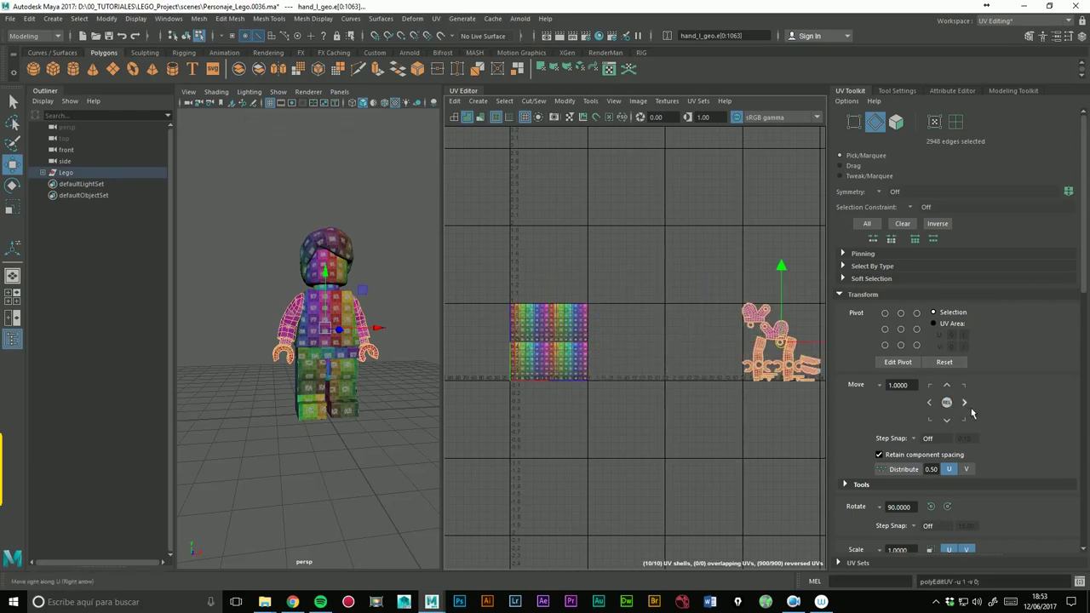
{"action": "middle_click_drag", "start_coordinate": [688, 360], "coordinate": [628, 345], "text": "alt"}
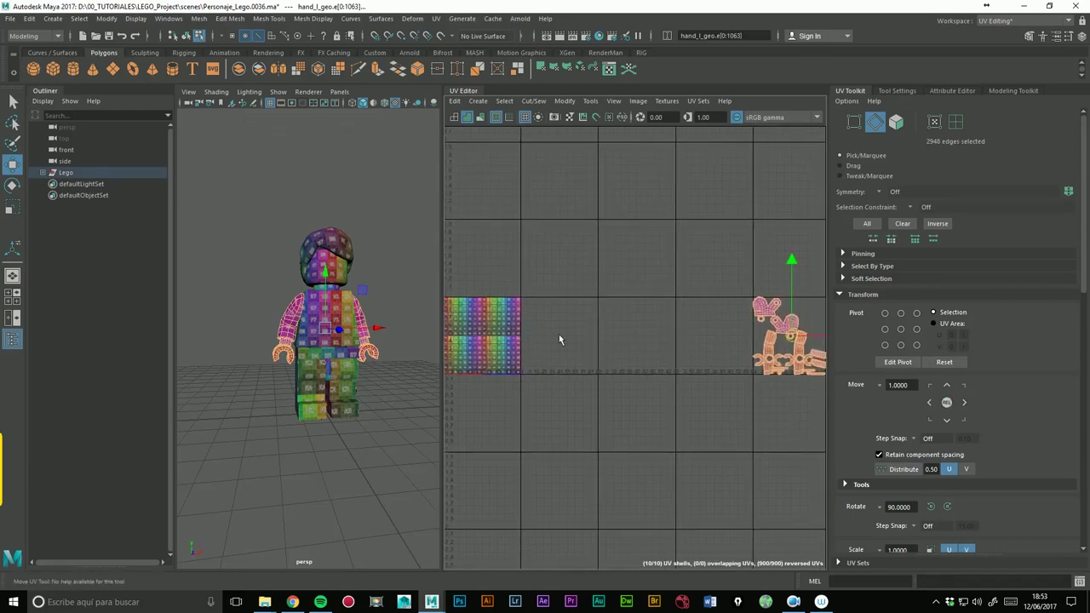
{"action": "left_click", "coordinate": [939, 409]}
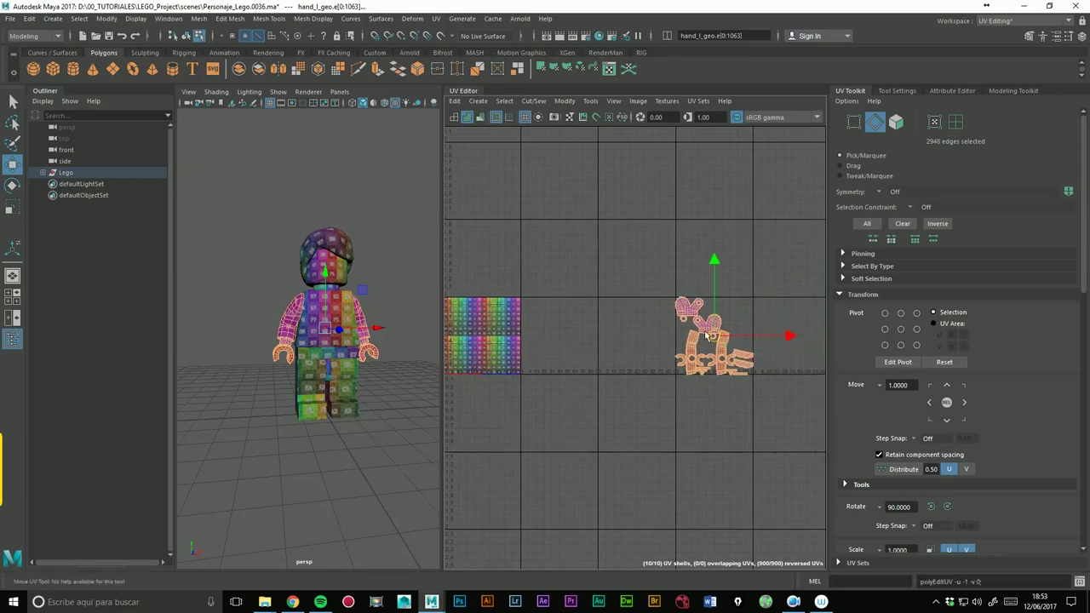
{"action": "middle_click_drag", "start_coordinate": [647, 346], "coordinate": [674, 344], "text": "alt"}
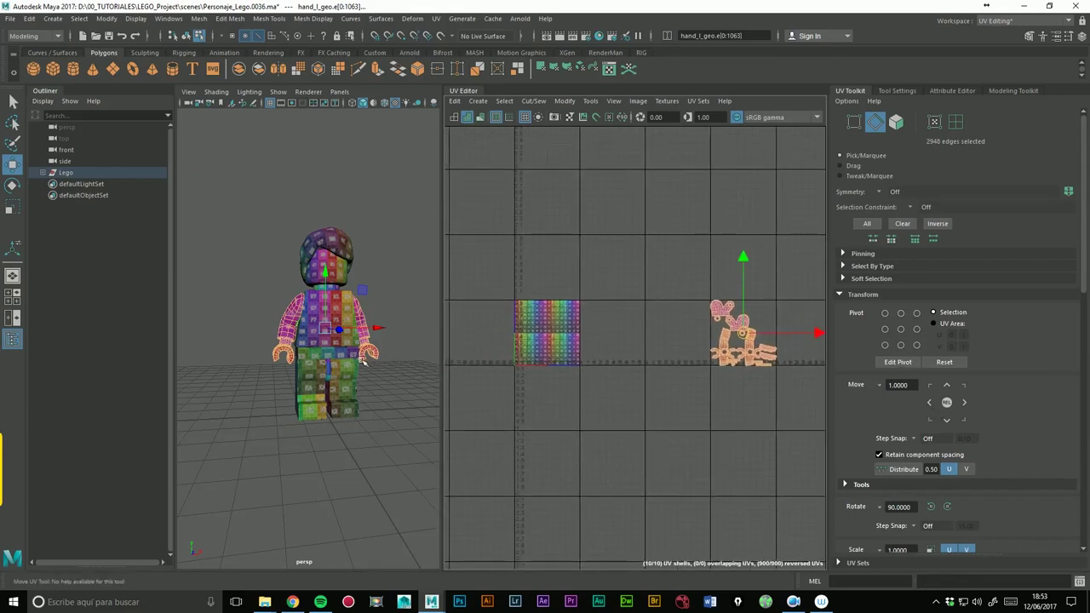
{"action": "right_click_drag", "start_coordinate": [363, 359], "coordinate": [399, 259]}
{"action": "left_click", "coordinate": [338, 247]}
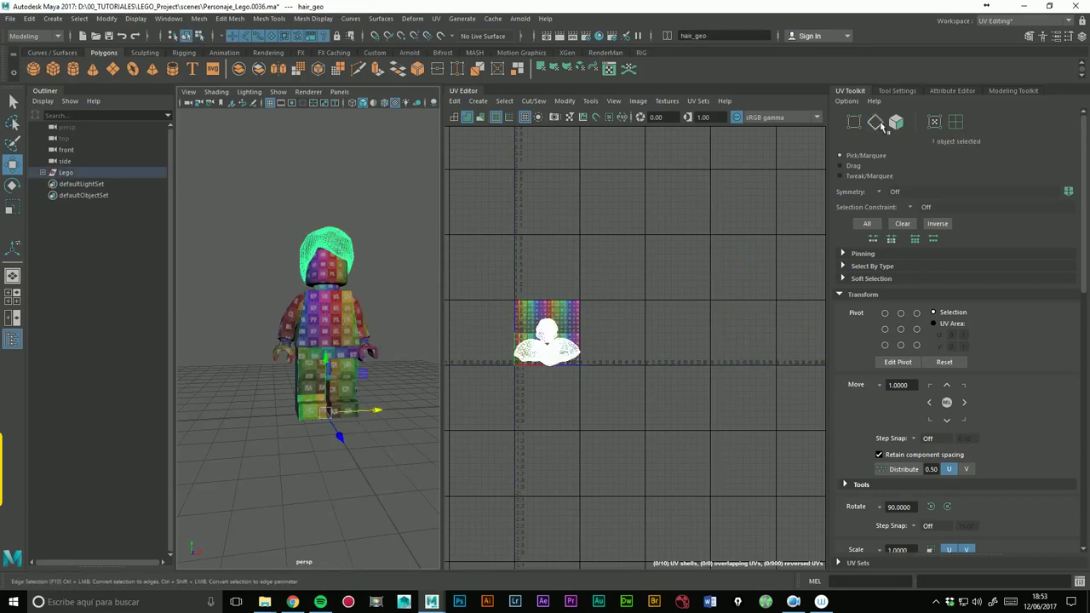
- Select the hair UV shell and shift it five tiles right along U
{"action": "key", "text": "F10"}
{"action": "left_click_drag", "start_coordinate": [498, 303], "coordinate": [682, 417]}
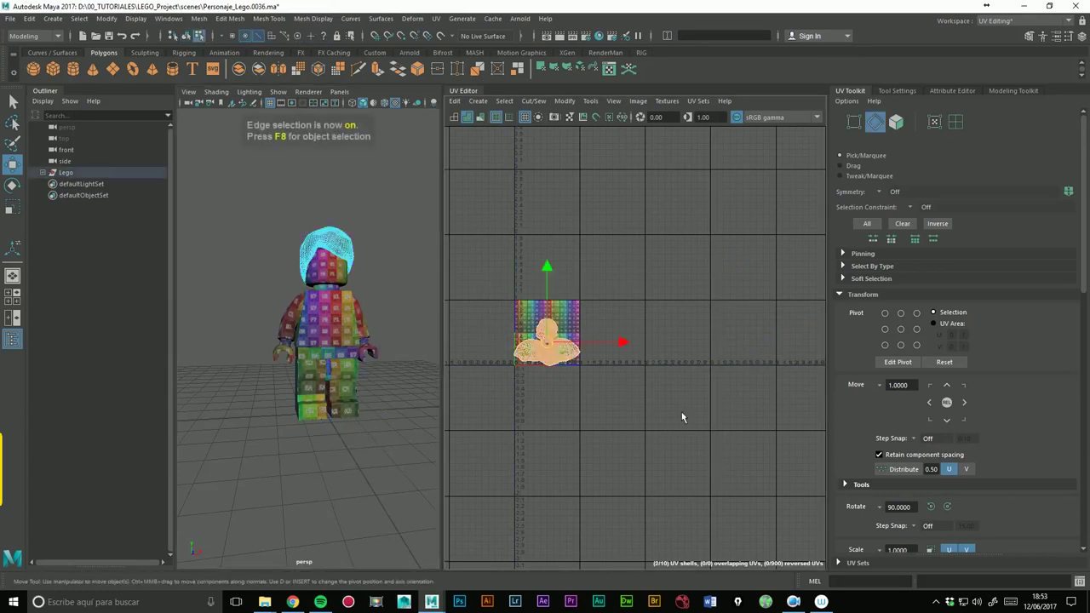
{"action": "left_click", "coordinate": [966, 404]}
{"action": "left_click", "coordinate": [966, 404]}
{"action": "left_click", "coordinate": [965, 403]}
{"action": "left_click", "coordinate": [965, 403]}
{"action": "left_click", "coordinate": [966, 403]}
{"action": "scroll", "coordinate": [698, 312], "scroll_direction": "down", "scroll_amount": 2}
{"action": "mouse_move", "coordinate": [681, 309]}
{"action": "middle_mouse_down", "text": "alt"}
{"action": "mouse_move", "coordinate": [608, 275]}
{"action": "mouse_move", "coordinate": [637, 313]}
{"action": "middle_mouse_up", "text": "alt"}
- Select the whole figure, reselect the hair shell in UV mode, and drag it beside the other shells
{"action": "right_click_drag", "start_coordinate": [320, 243], "coordinate": [360, 221]}
{"action": "left_click_drag", "start_coordinate": [244, 202], "coordinate": [379, 411]}
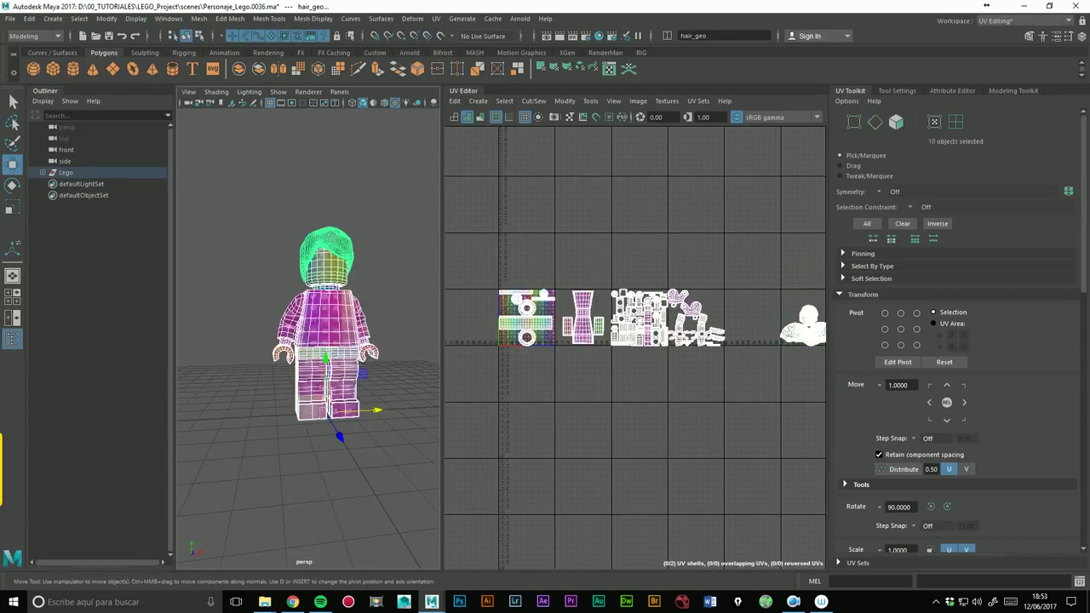
{"action": "scroll", "coordinate": [668, 345], "scroll_direction": "up", "scroll_amount": 2}
{"action": "middle_click_drag", "start_coordinate": [784, 300], "coordinate": [688, 312], "text": "alt"}
{"action": "right_click", "coordinate": [688, 312]}
{"action": "left_click", "coordinate": [724, 317]}
{"action": "left_click_drag", "start_coordinate": [662, 272], "coordinate": [775, 389]}
{"action": "mouse_move", "coordinate": [750, 375]}
{"action": "middle_mouse_down"}
{"action": "mouse_move", "coordinate": [689, 373]}
{"action": "mouse_move", "coordinate": [781, 377]}
{"action": "middle_mouse_up"}
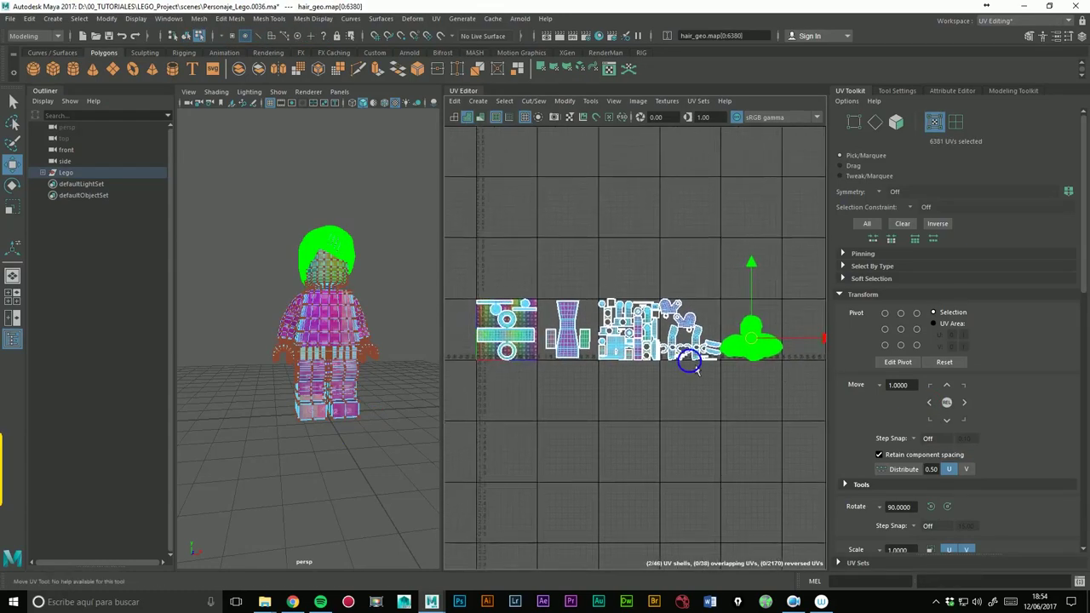
- Scale the lower hair fringe shell down slightly to fit below the cap shell, then deselect
{"action": "right_click_drag", "start_coordinate": [696, 368], "coordinate": [1007, 331], "text": "alt"}
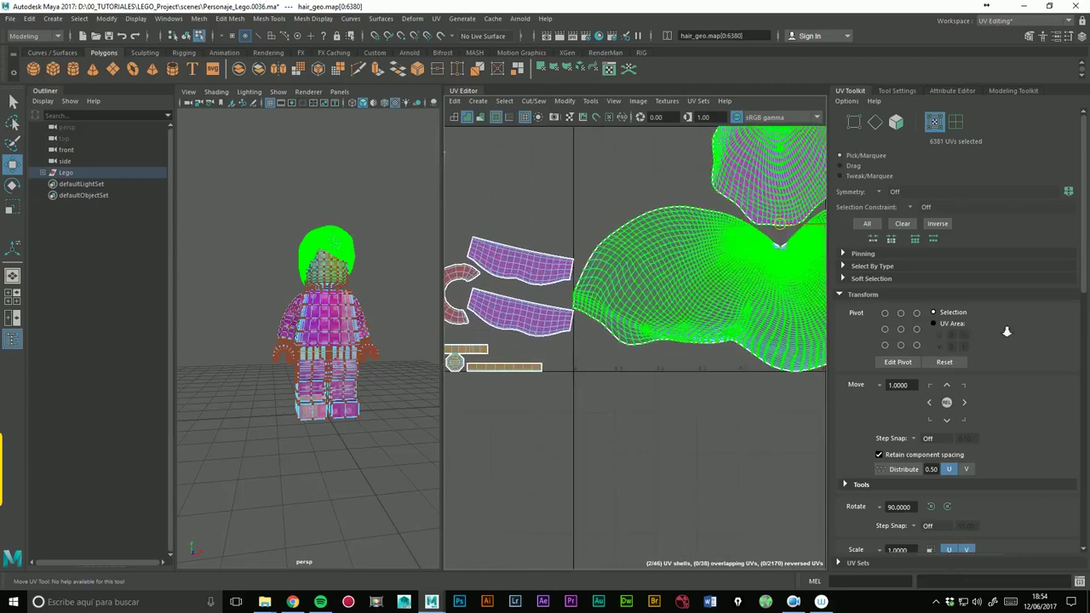
{"action": "middle_click_drag", "start_coordinate": [575, 309], "coordinate": [500, 385], "text": "alt"}
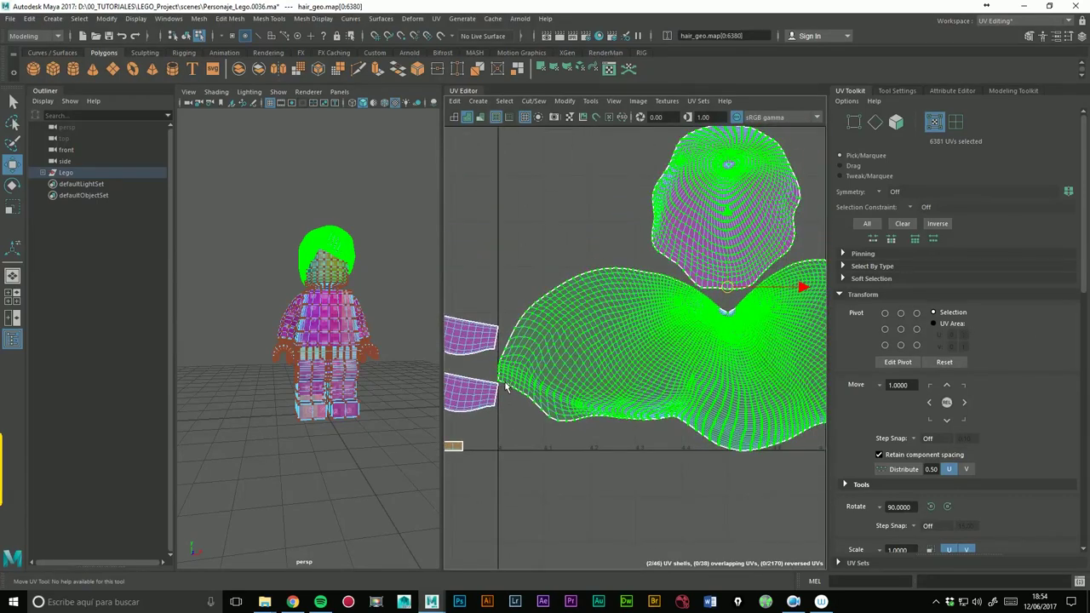
{"action": "scroll", "coordinate": [688, 324], "scroll_direction": "down", "scroll_amount": 3}
{"action": "scroll", "coordinate": [655, 330], "scroll_direction": "up", "scroll_amount": 1}
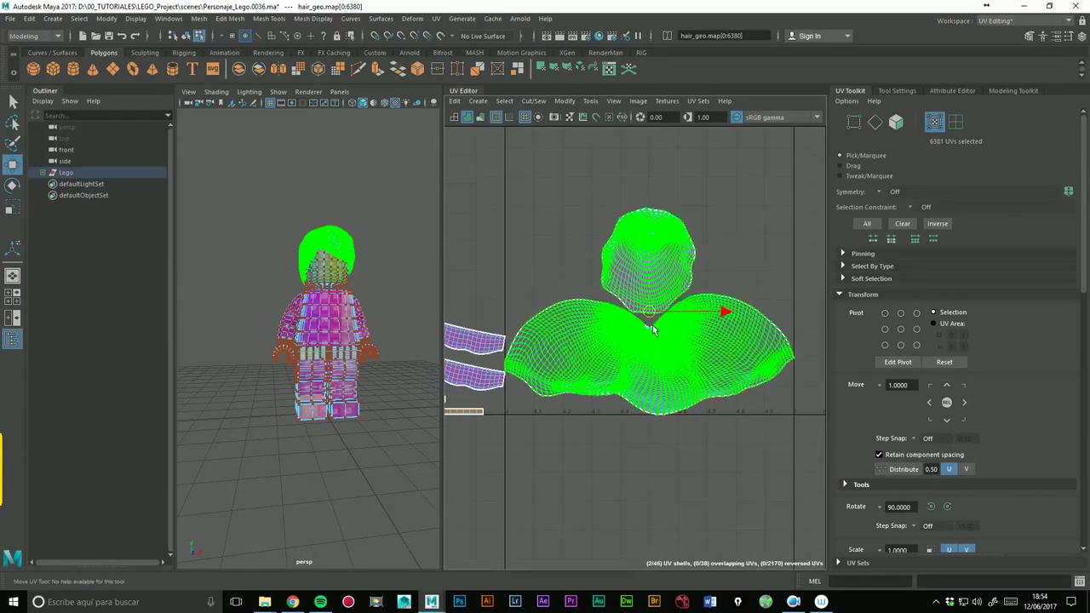
{"action": "scroll", "coordinate": [1076, 279], "scroll_direction": "down", "scroll_amount": 2}
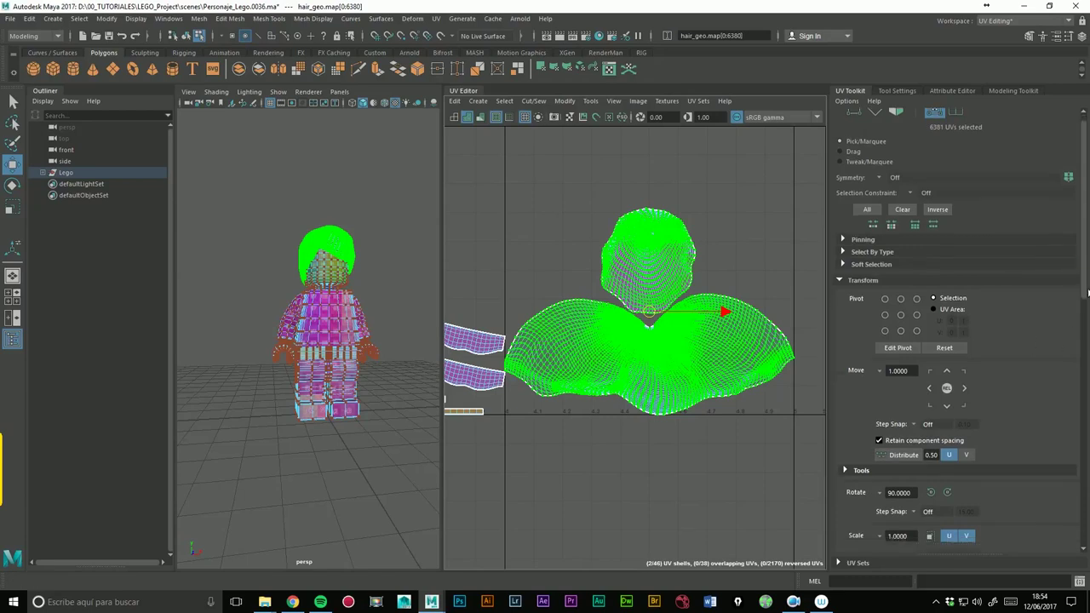
{"action": "scroll", "coordinate": [1077, 279], "scroll_direction": "down", "scroll_amount": 4}
{"action": "scroll", "coordinate": [1077, 279], "scroll_direction": "down", "scroll_amount": 4}
{"action": "scroll", "coordinate": [1077, 280], "scroll_direction": "down", "scroll_amount": 4}
{"action": "scroll", "coordinate": [959, 332], "scroll_direction": "up", "scroll_amount": 1}
{"action": "scroll", "coordinate": [959, 333], "scroll_direction": "down", "scroll_amount": 2}
{"action": "scroll", "coordinate": [958, 332], "scroll_direction": "up", "scroll_amount": 2}
{"action": "scroll", "coordinate": [959, 332], "scroll_direction": "up", "scroll_amount": 5}
{"action": "scroll", "coordinate": [958, 333], "scroll_direction": "up", "scroll_amount": 3}
{"action": "scroll", "coordinate": [958, 332], "scroll_direction": "up", "scroll_amount": 3}
{"action": "scroll", "coordinate": [958, 332], "scroll_direction": "up", "scroll_amount": 2}
{"action": "scroll", "coordinate": [958, 332], "scroll_direction": "down", "scroll_amount": 3}
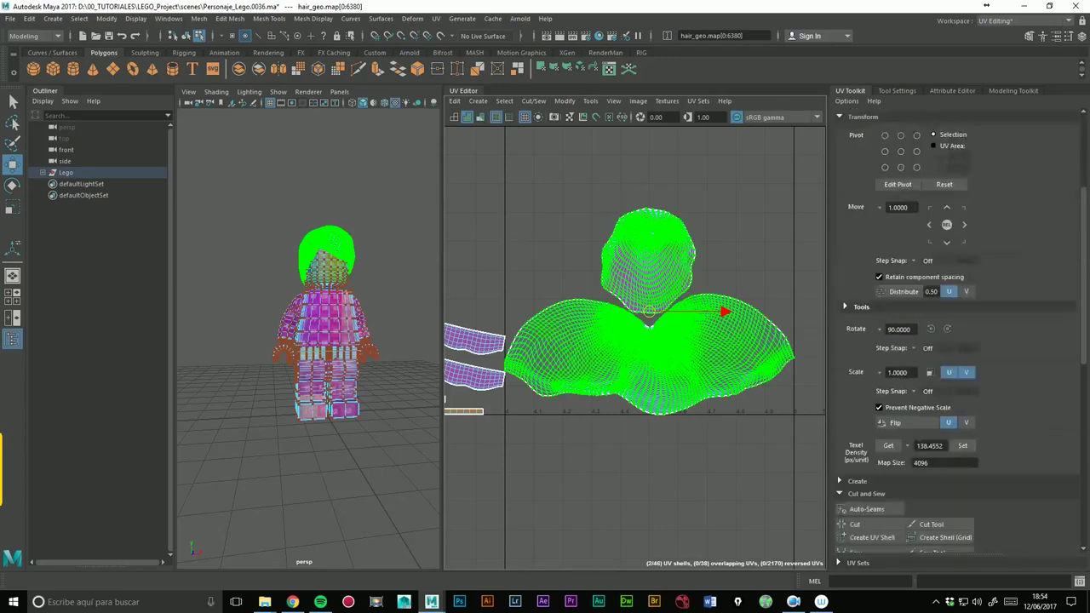
{"action": "scroll", "coordinate": [958, 332], "scroll_direction": "down", "scroll_amount": 3}
{"action": "scroll", "coordinate": [959, 332], "scroll_direction": "down", "scroll_amount": 3}
{"action": "scroll", "coordinate": [959, 332], "scroll_direction": "down", "scroll_amount": 1}
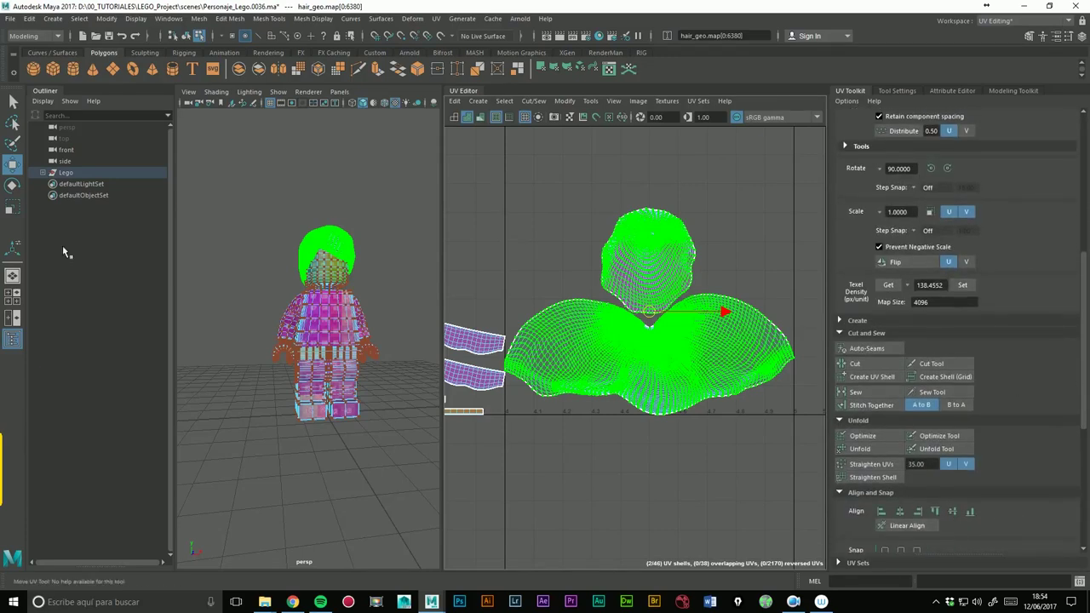
{"action": "left_click", "coordinate": [20, 214]}
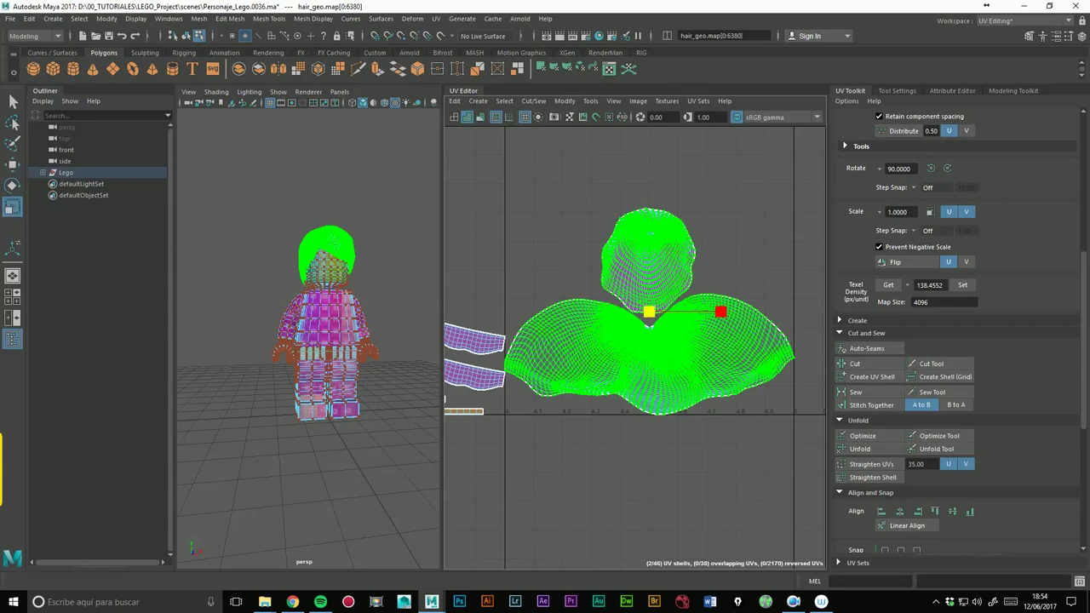
{"action": "left_click_drag", "start_coordinate": [654, 319], "coordinate": [644, 329]}
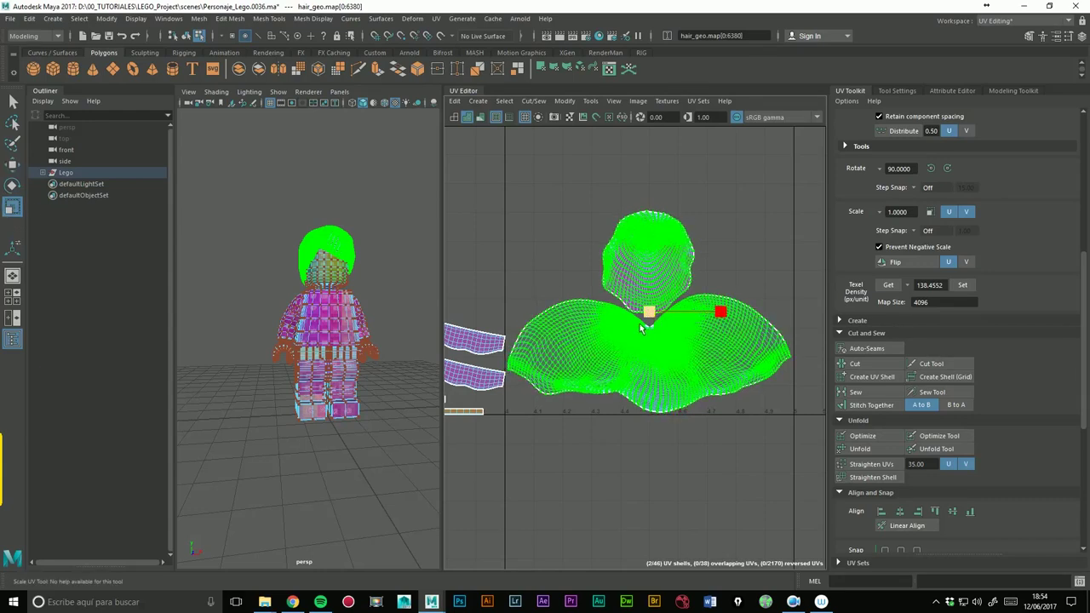
{"action": "left_click", "coordinate": [502, 379]}
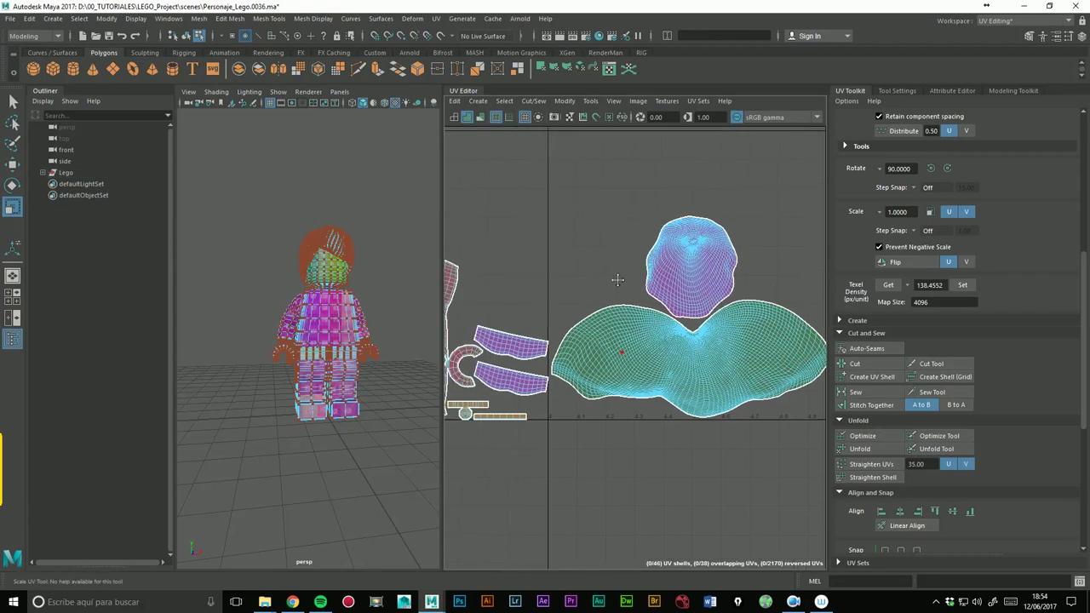
- Move the two purple hand shells higher up in the tile
{"action": "middle_click_drag", "start_coordinate": [503, 379], "coordinate": [708, 273], "text": "alt"}
{"action": "scroll", "coordinate": [671, 278], "scroll_direction": "up", "scroll_amount": 2}
{"action": "scroll", "coordinate": [602, 352], "scroll_direction": "up", "scroll_amount": 2}
{"action": "scroll", "coordinate": [603, 351], "scroll_direction": "up", "scroll_amount": 1}
{"action": "left_click", "coordinate": [684, 340]}
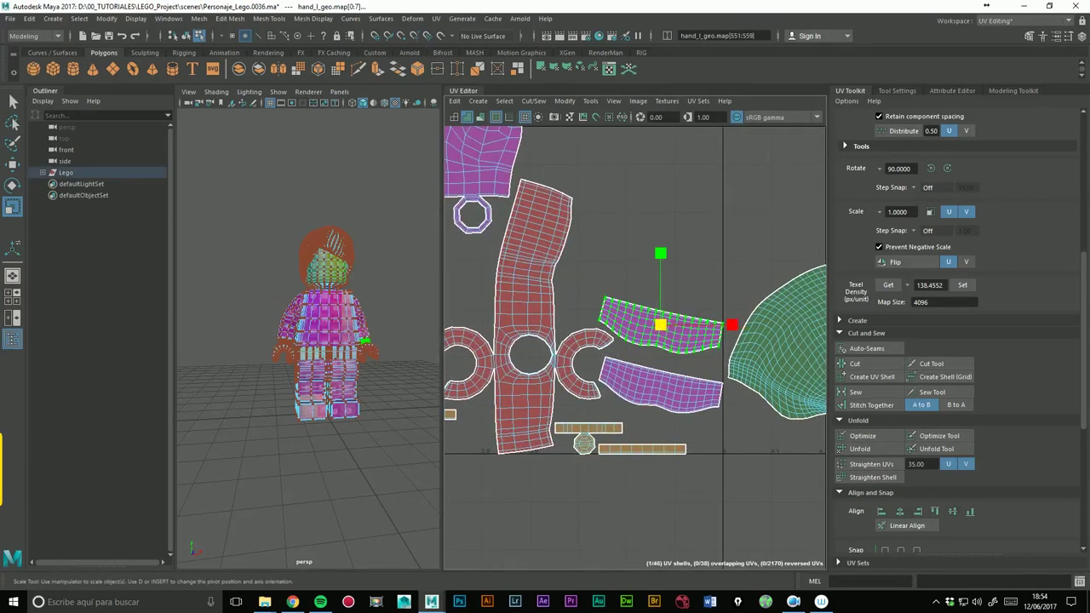
{"action": "key", "text": "w"}
{"action": "left_click_drag", "start_coordinate": [660, 327], "coordinate": [651, 319]}
{"action": "left_click", "coordinate": [654, 387]}
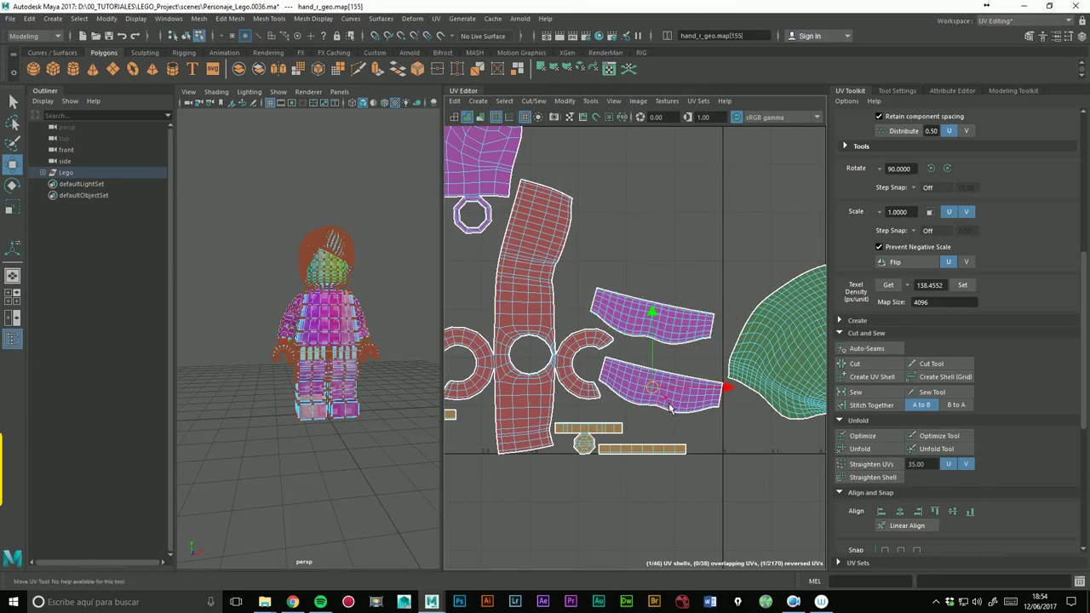
{"action": "mouse_move", "coordinate": [653, 385]}
{"action": "left_mouse_down"}
{"action": "mouse_move", "coordinate": [652, 317]}
{"action": "mouse_move", "coordinate": [697, 243]}
{"action": "left_mouse_up"}
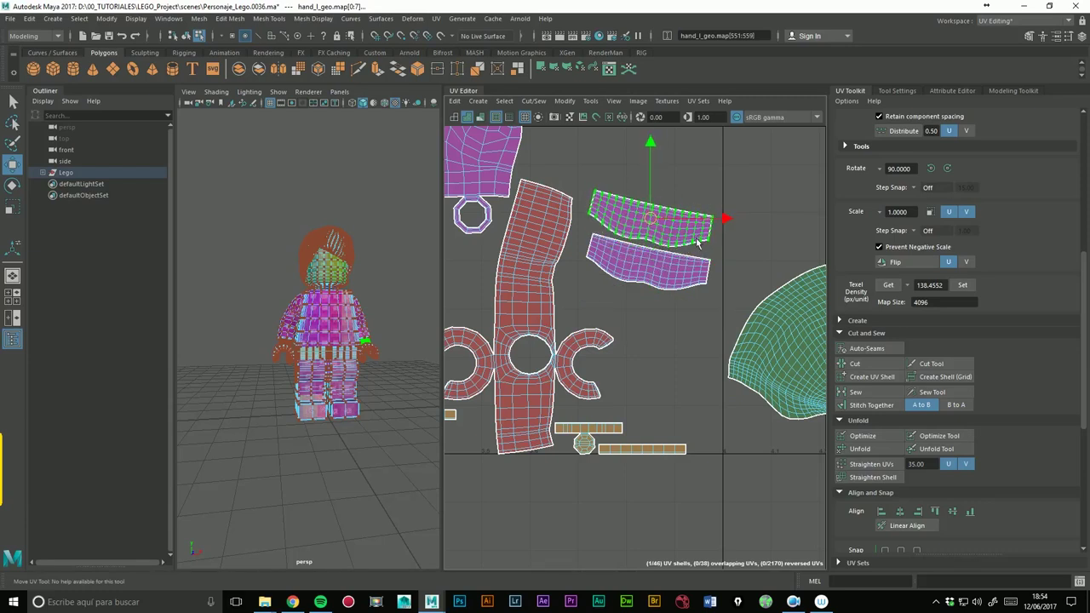
- Shift the tan strips, hexagon and red arm shell slightly upward into tidier spots
{"action": "left_click", "coordinate": [644, 451]}
{"action": "left_click_drag", "start_coordinate": [644, 451], "coordinate": [653, 406]}
{"action": "left_click", "coordinate": [602, 430]}
{"action": "left_click", "coordinate": [584, 442], "text": "shift"}
{"action": "left_click_drag", "start_coordinate": [586, 436], "coordinate": [594, 430]}
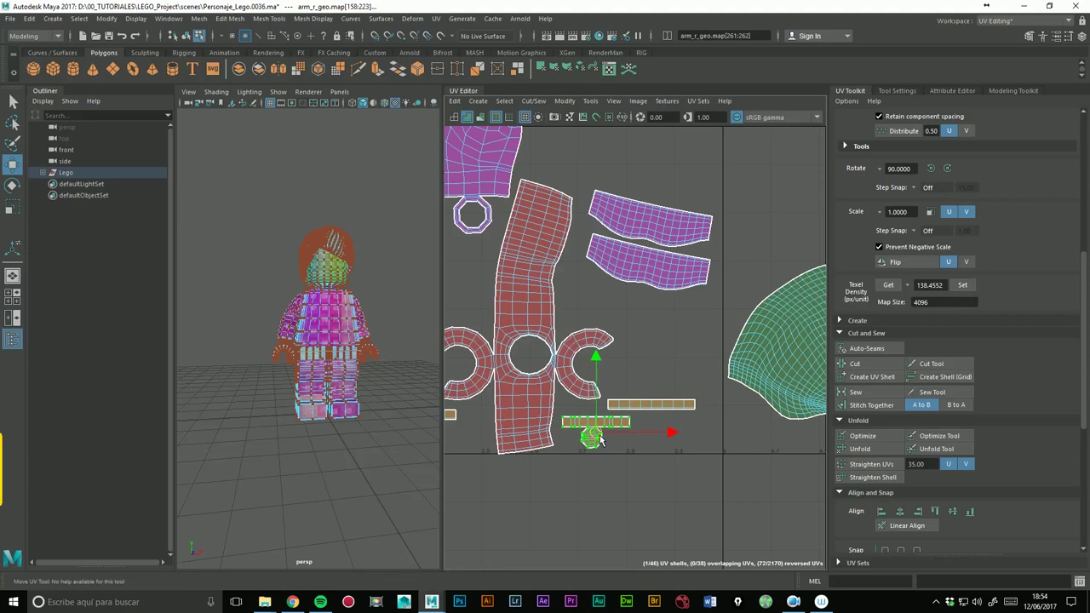
{"action": "left_click", "coordinate": [524, 319]}
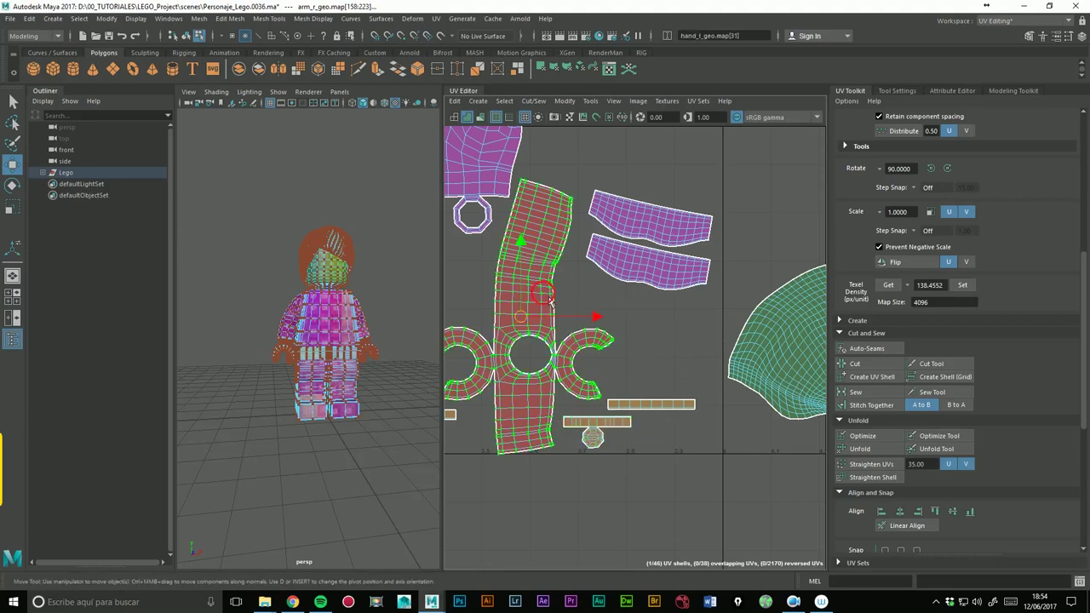
{"action": "left_click_drag", "start_coordinate": [528, 327], "coordinate": [535, 317]}
{"action": "mouse_move", "coordinate": [626, 411]}
{"action": "left_mouse_down"}
{"action": "mouse_move", "coordinate": [588, 445]}
{"action": "mouse_move", "coordinate": [610, 437]}
{"action": "mouse_move", "coordinate": [653, 381]}
{"action": "left_mouse_up"}
- Zoom out to view all the rearranged arm and hand shells
{"action": "scroll", "coordinate": [614, 304], "scroll_direction": "down", "scroll_amount": 3}
{"action": "middle_click_drag", "start_coordinate": [492, 321], "coordinate": [609, 361], "text": "alt"}
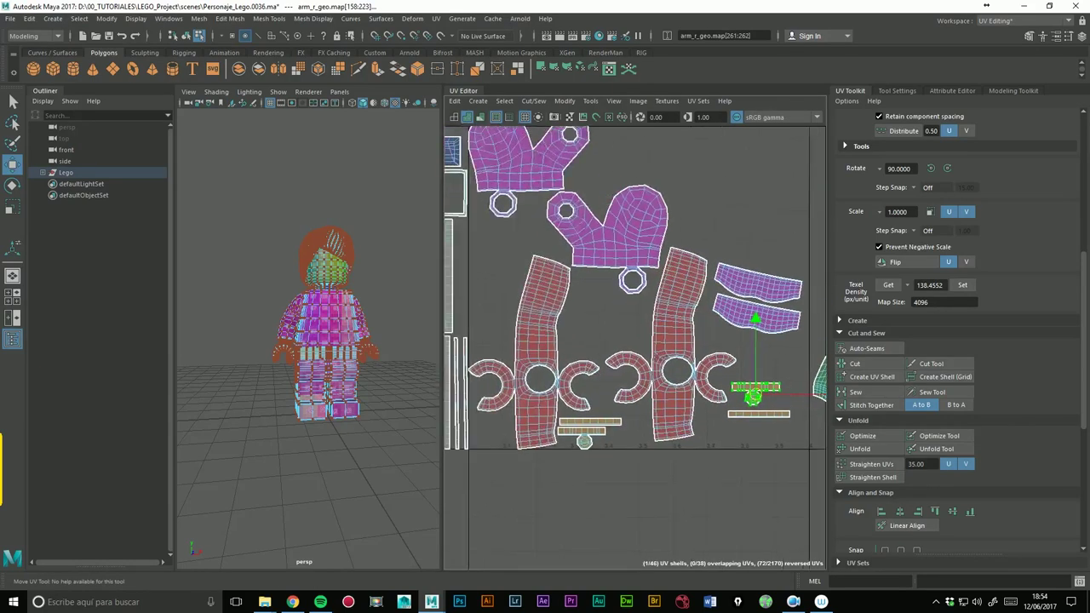
{"action": "scroll", "coordinate": [704, 330], "scroll_direction": "down", "scroll_amount": 2}
{"action": "middle_click_drag", "start_coordinate": [658, 272], "coordinate": [668, 276], "text": "alt"}
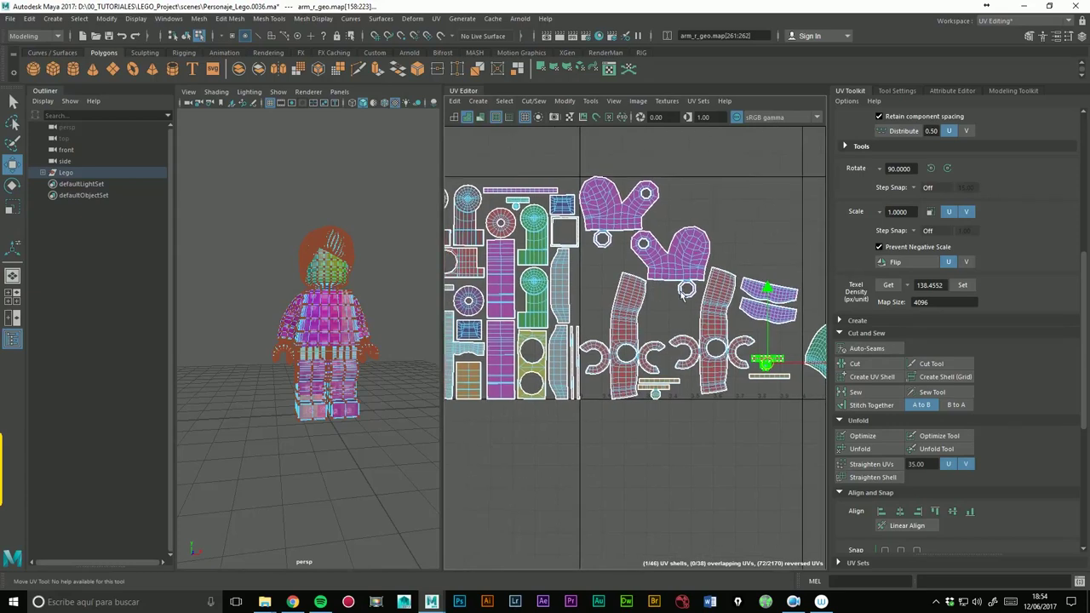
{"action": "scroll", "coordinate": [667, 276], "scroll_direction": "down", "scroll_amount": 2}
{"action": "right_click", "coordinate": [344, 309]}
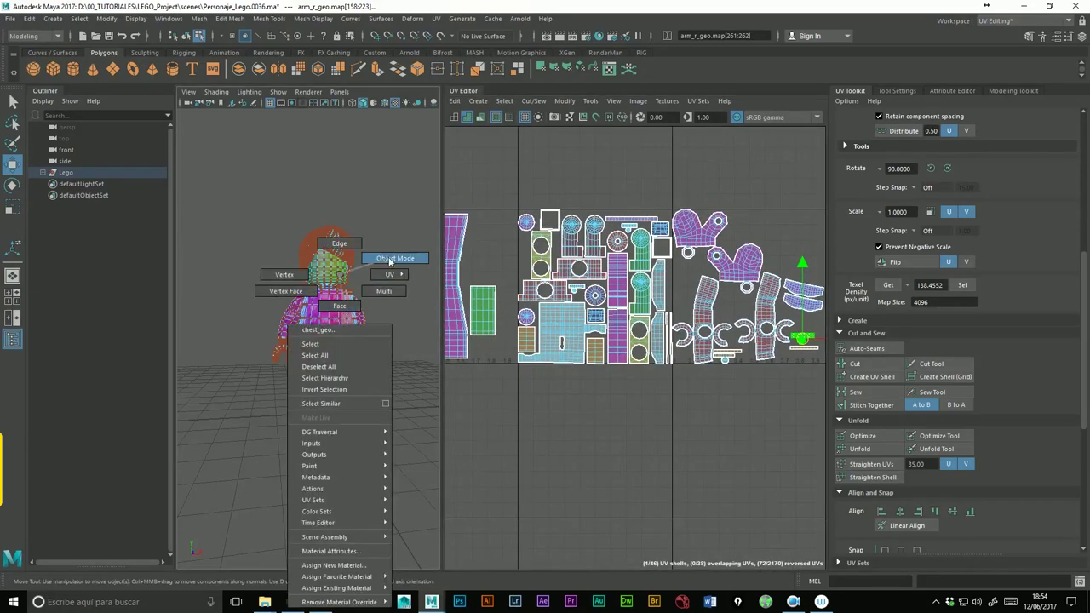
- Switch to Object Mode and marquee-select the entire Lego character
{"action": "right_click_drag", "start_coordinate": [343, 309], "coordinate": [396, 258]}
{"action": "left_click_drag", "start_coordinate": [199, 164], "coordinate": [410, 475]}
{"action": "scroll", "coordinate": [588, 403], "scroll_direction": "down", "scroll_amount": 3}
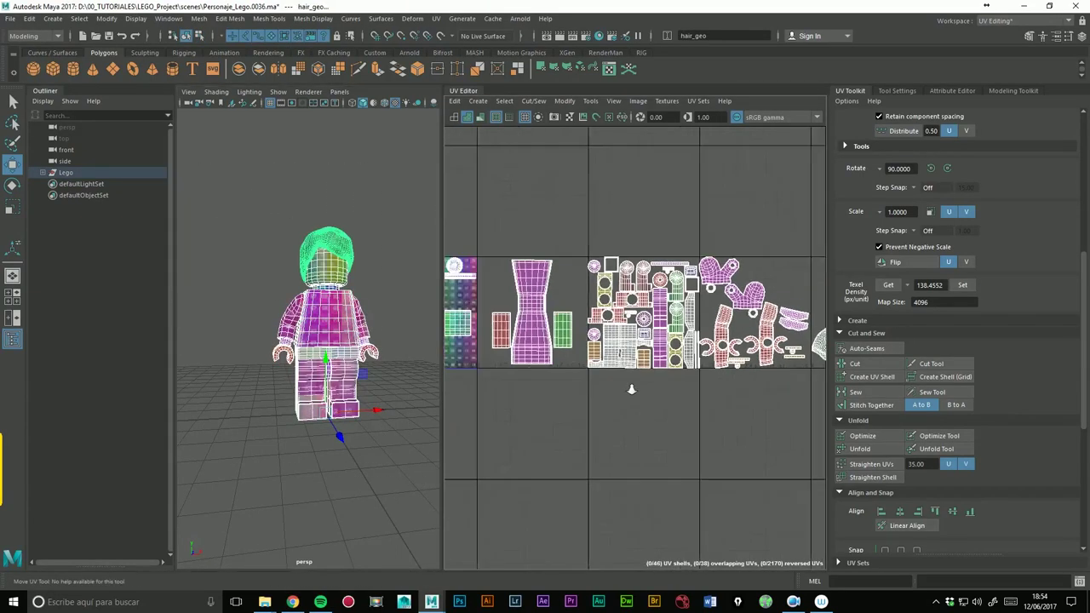
- Maximize the UV Editor with Ctrl+Space and review all five UV tiles
{"action": "key", "text": "ctrl+space"}
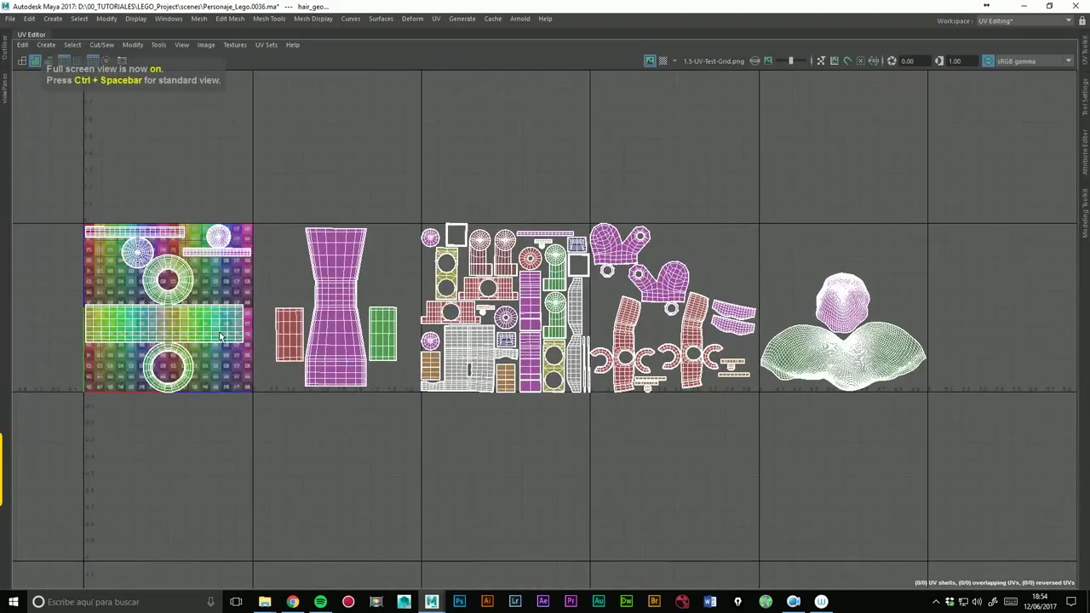
{"action": "right_click_drag", "start_coordinate": [857, 265], "coordinate": [649, 241], "text": "alt"}
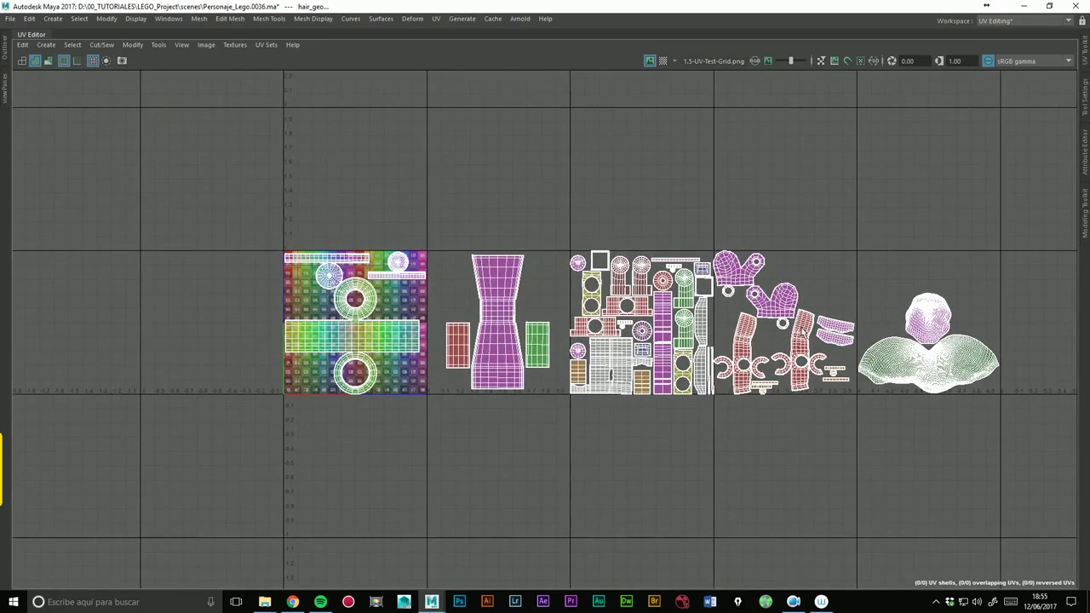
{"action": "right_click_drag", "start_coordinate": [345, 364], "coordinate": [602, 321], "text": "alt"}
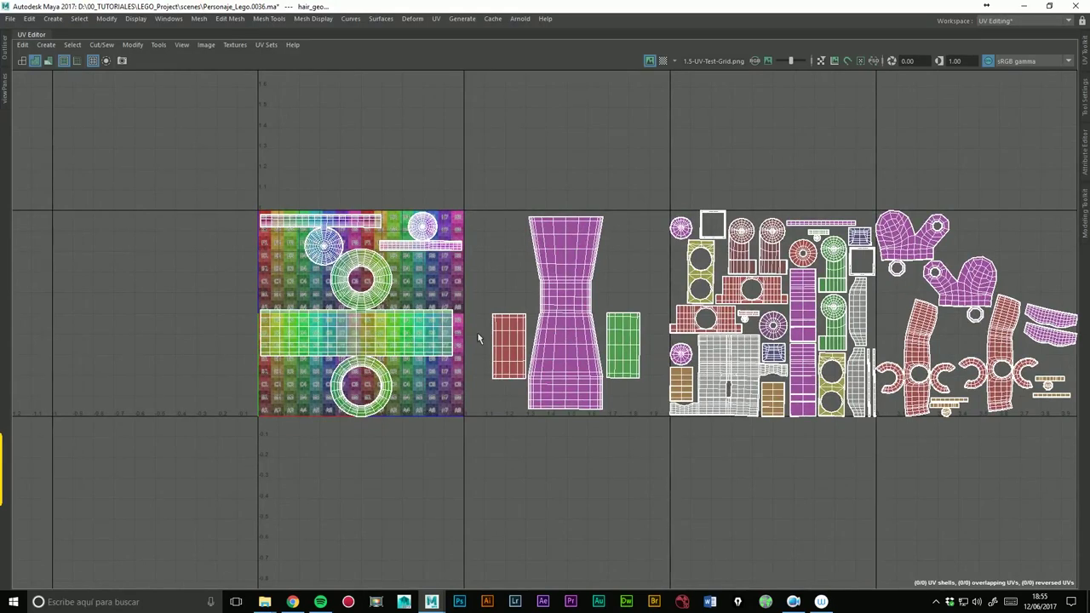
{"action": "middle_click_drag", "start_coordinate": [575, 361], "coordinate": [520, 371], "text": "alt"}
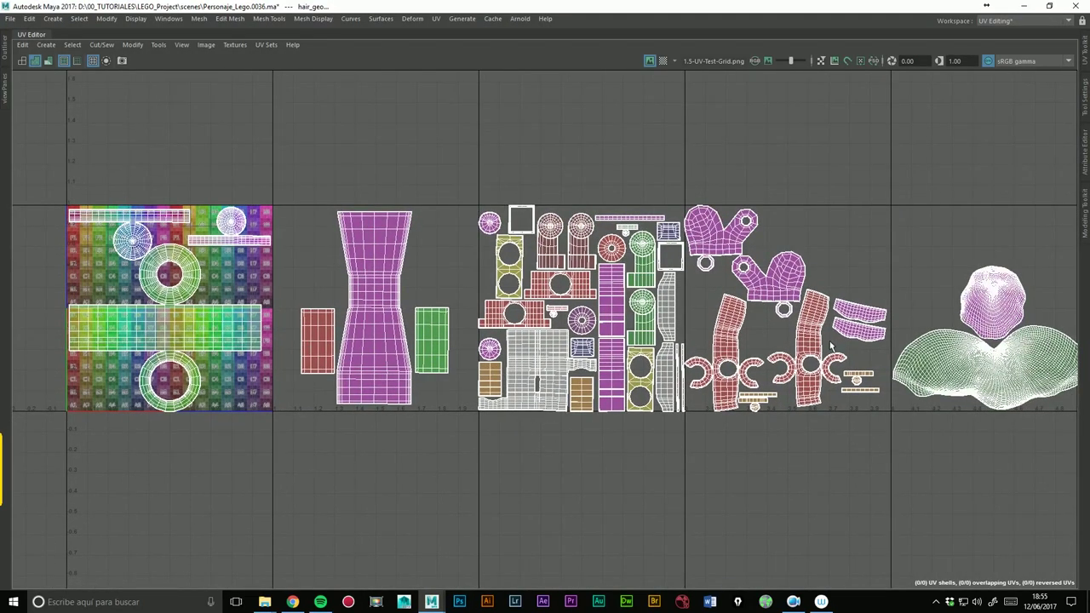
{"action": "right_click_drag", "start_coordinate": [831, 344], "coordinate": [628, 317], "text": "alt"}
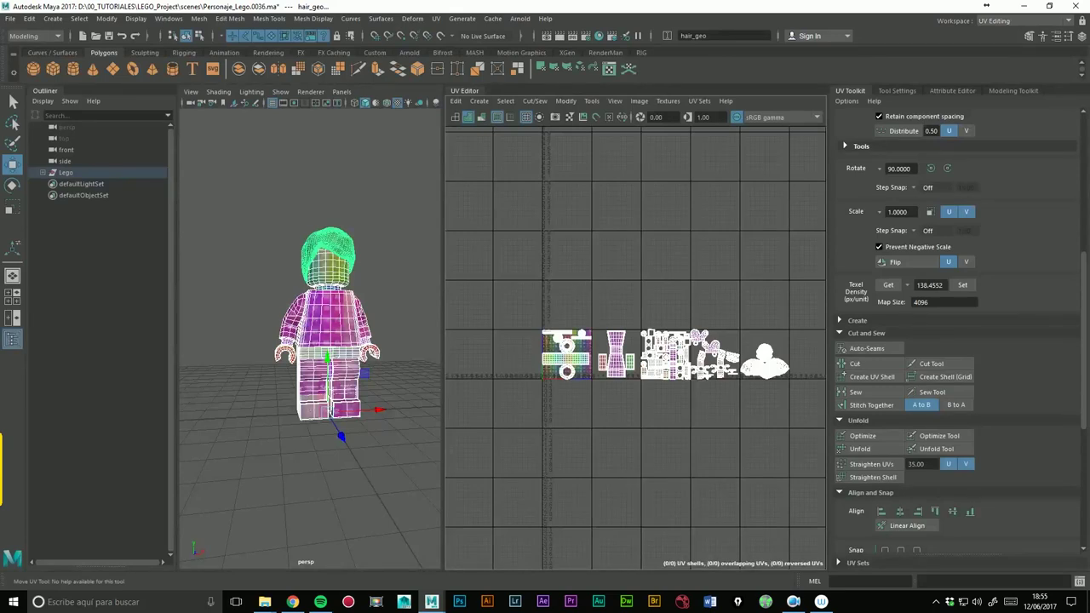
- Return the character to Object Mode and deselect it so the checker texture shows
{"action": "right_click_drag", "start_coordinate": [316, 255], "coordinate": [385, 239]}
{"action": "left_click", "coordinate": [385, 239]}
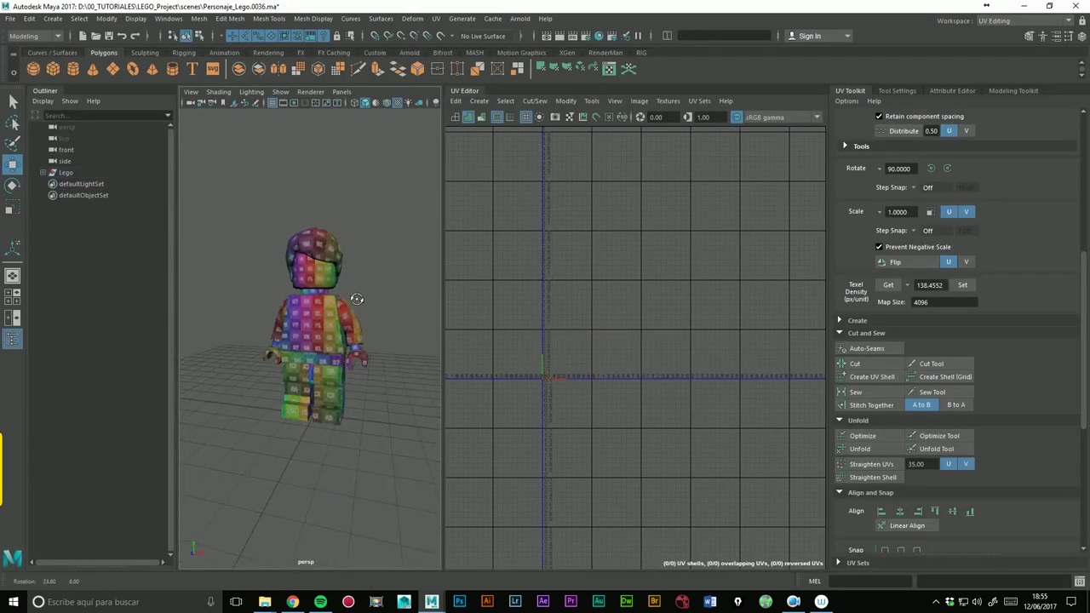